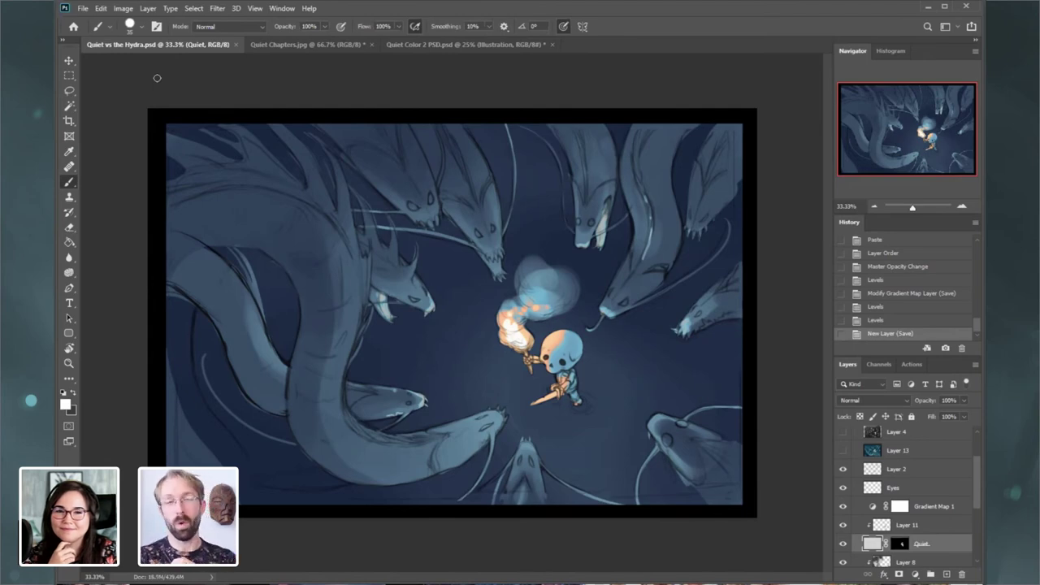
# - Examine the torch-bearing skeleton in the Quiet vs the Hydra painting at 100% magnification
pyautogui.click(962, 205)
pyautogui.moveTo(909, 141); pyautogui.dragTo(920, 144)
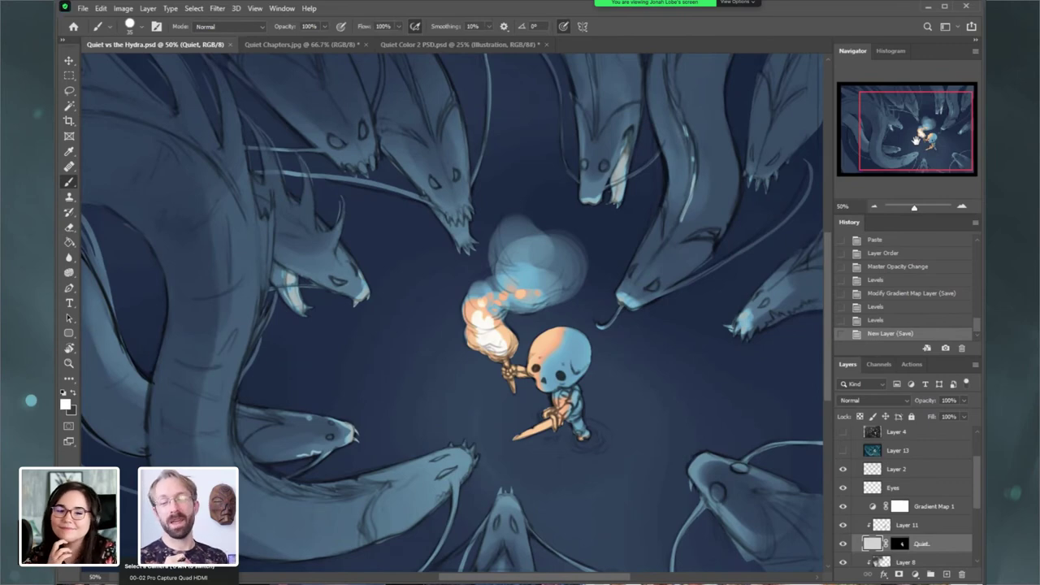
pyautogui.moveTo(916, 139); pyautogui.dragTo(925, 143)
pyautogui.click(963, 208)
pyautogui.click(963, 208)
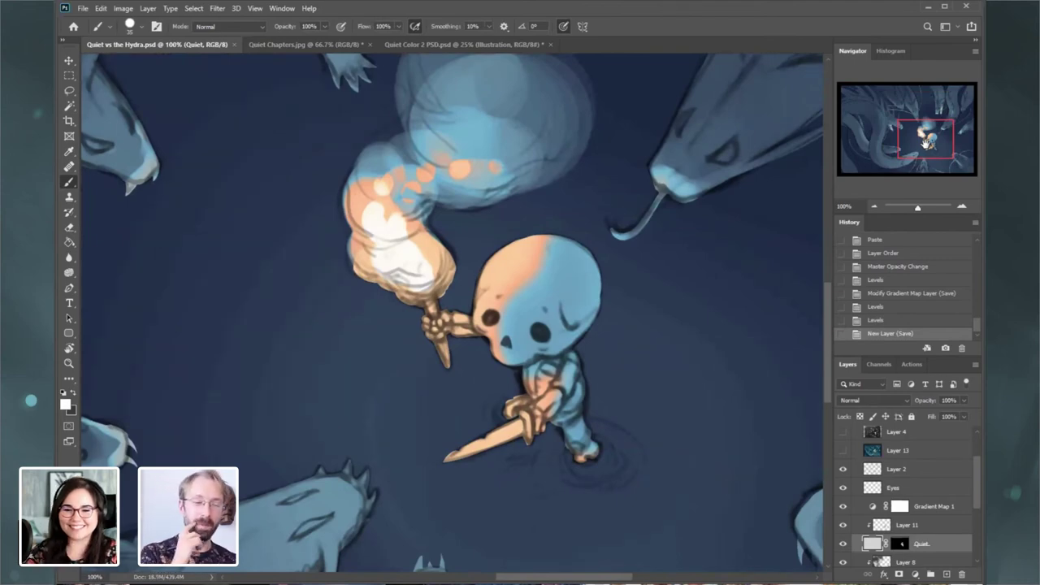
# - Switch to Quiet Chapters.jpg, show the sheet at 16.7% and reset its rotated view
pyautogui.click(331, 45)
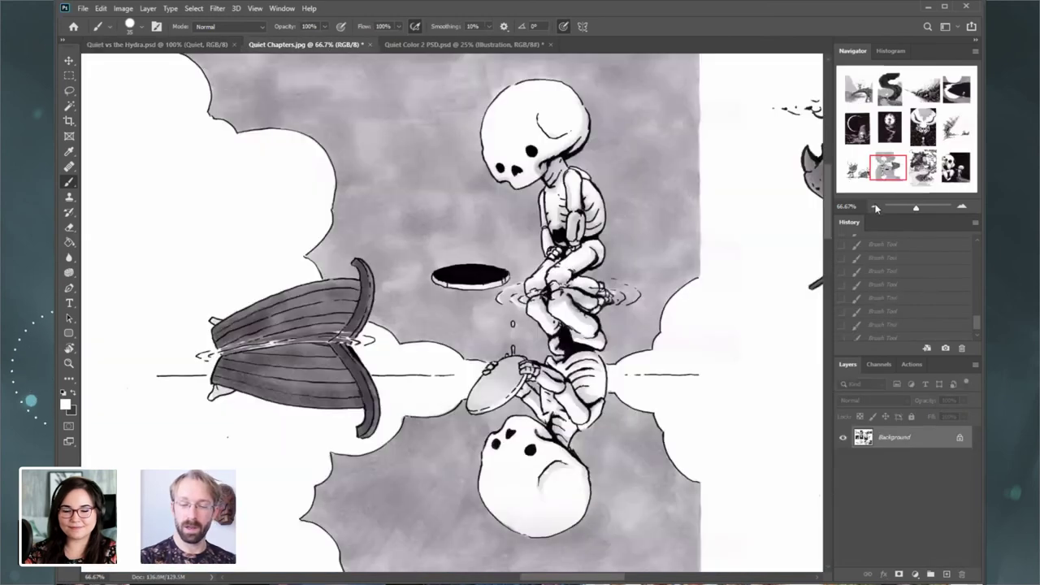
pyautogui.click(875, 208)
pyautogui.click(875, 208)
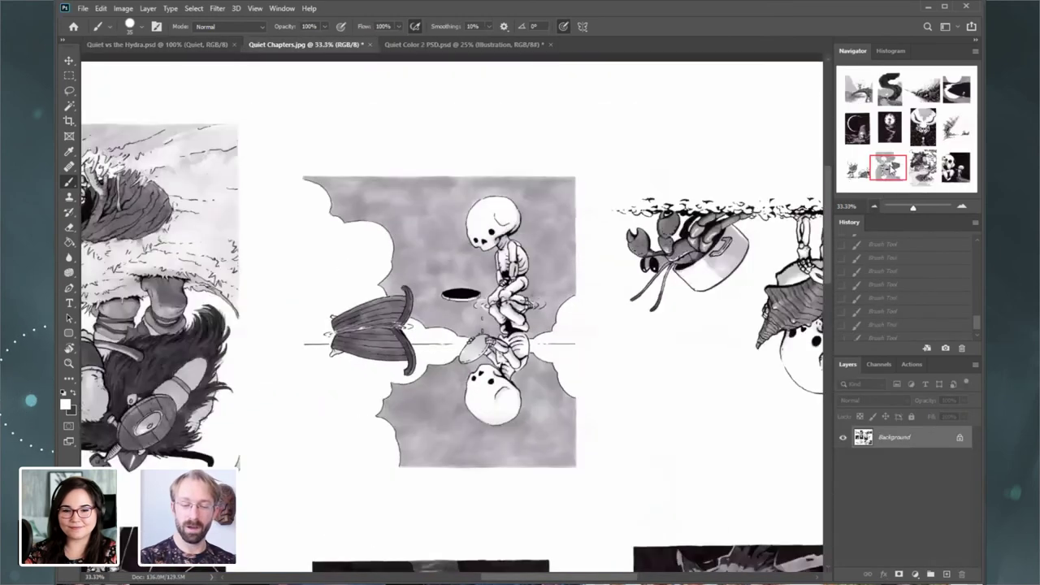
pyautogui.click(875, 208)
pyautogui.click(875, 208)
pyautogui.doubleClick(69, 348)
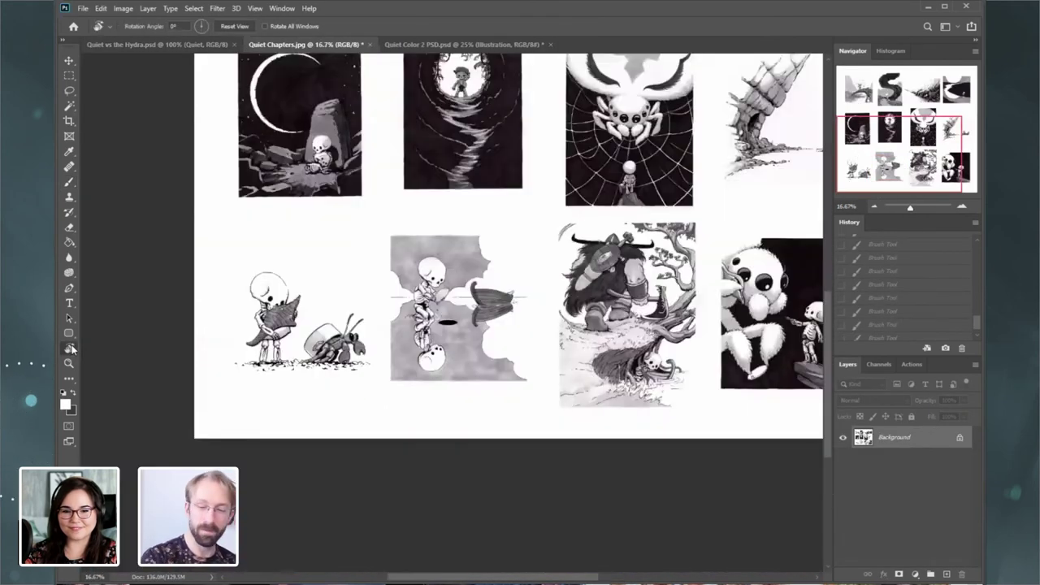
# - Examine the skeleton among butterflies in the first chapter illustration at 100% magnification
pyautogui.moveTo(902, 122); pyautogui.dragTo(858, 85)
pyautogui.click(964, 204)
pyautogui.click(964, 204)
pyautogui.click(963, 204)
pyautogui.click(963, 204)
pyautogui.click(964, 206)
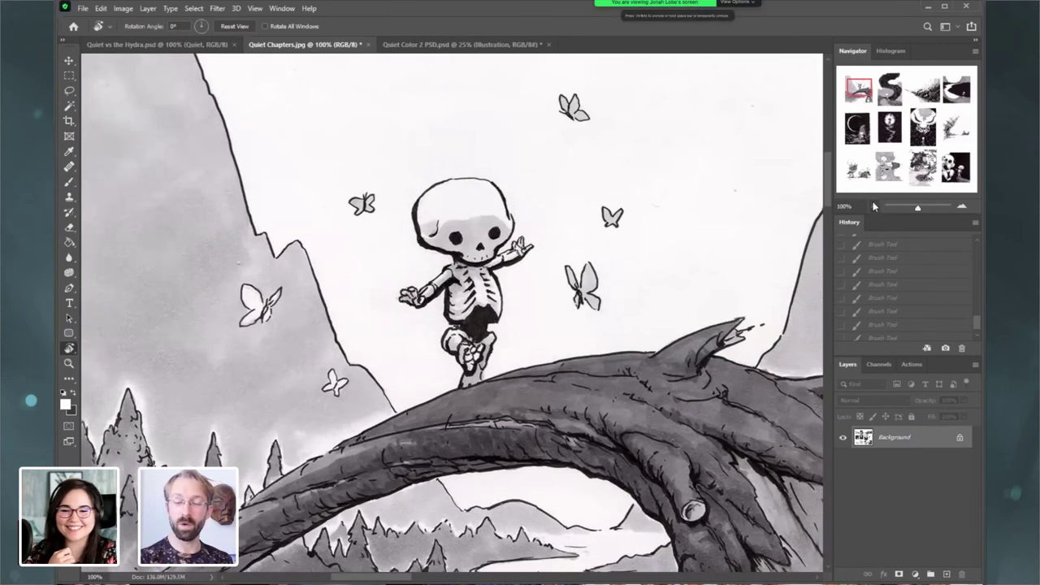
# - Look over the chapter illustrations at 50%, from the first one to the final one with the giant spider
pyautogui.click(874, 206)
pyautogui.click(874, 206)
pyautogui.moveTo(872, 97); pyautogui.dragTo(883, 99)
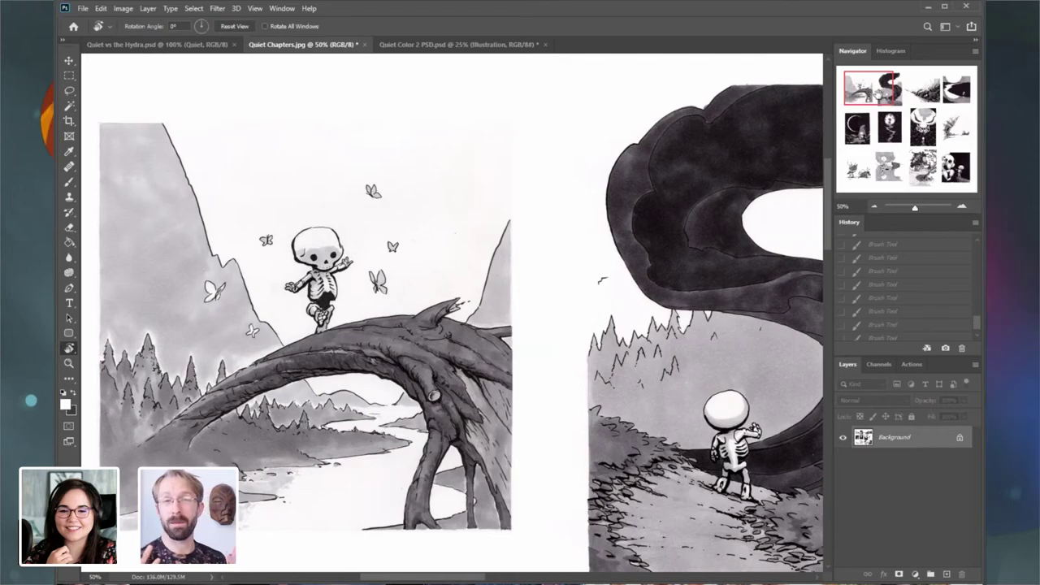
pyautogui.moveTo(879, 97); pyautogui.dragTo(955, 172)
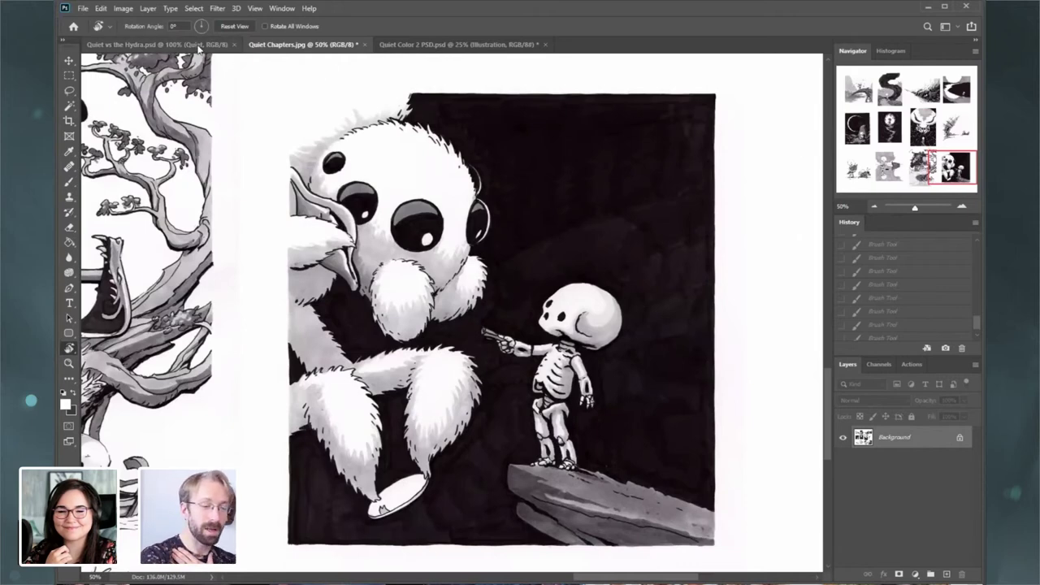
# - Return to Quiet vs the Hydra.psd and view the hydra heads around the skeleton at 50%
pyautogui.click(197, 44)
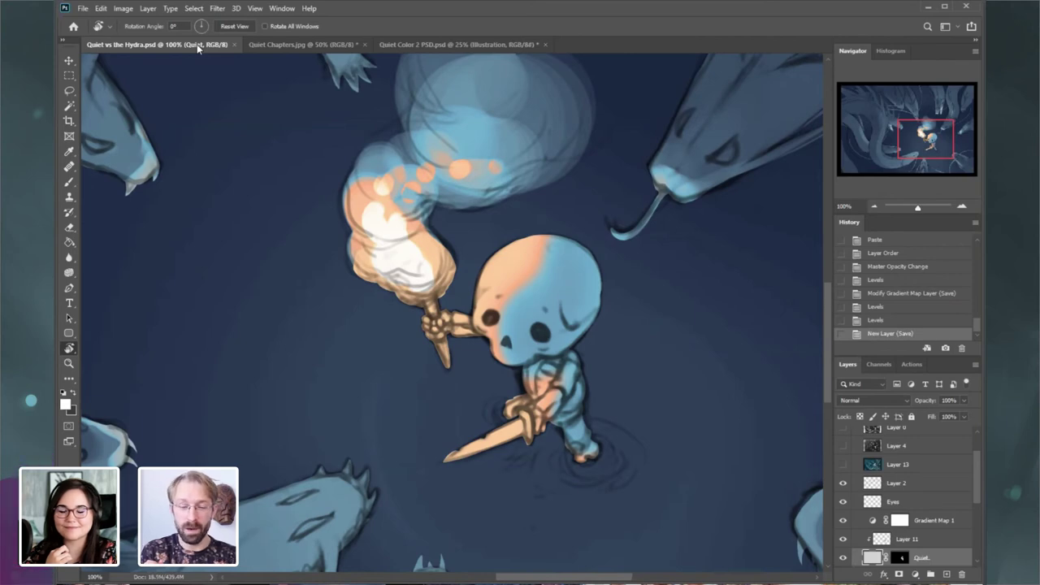
pyautogui.click(875, 205)
pyautogui.click(875, 206)
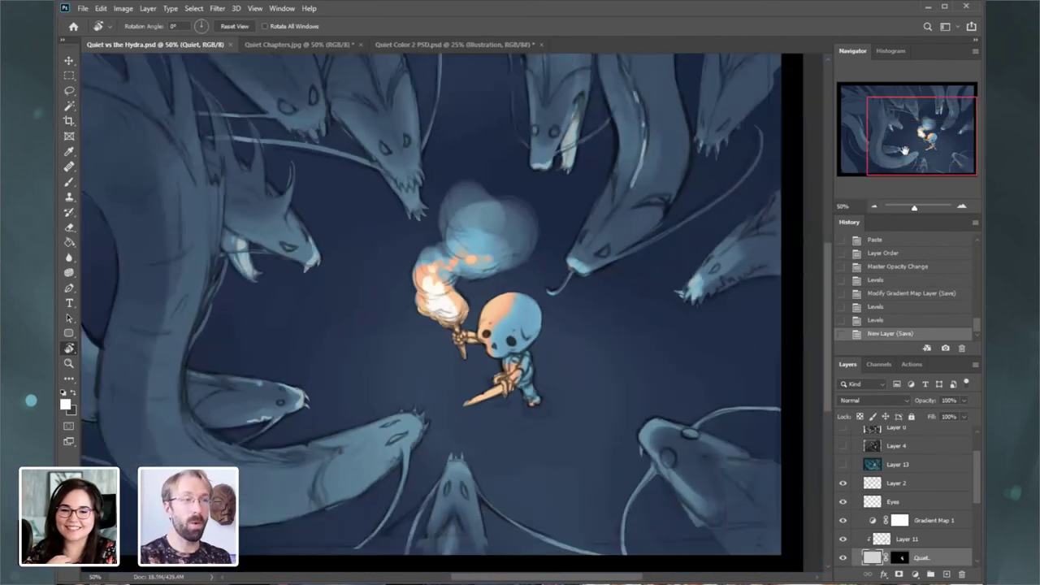
pyautogui.moveTo(914, 154); pyautogui.dragTo(911, 150)
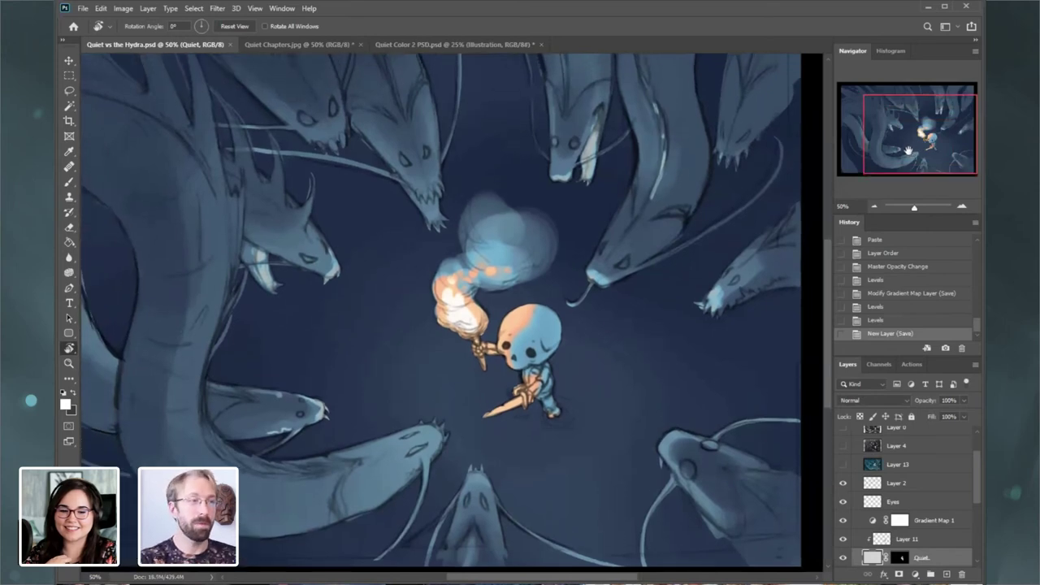
# - Inspect the Hydra composition with the interface panels hidden and restore the panels
pyautogui.press('Tab')
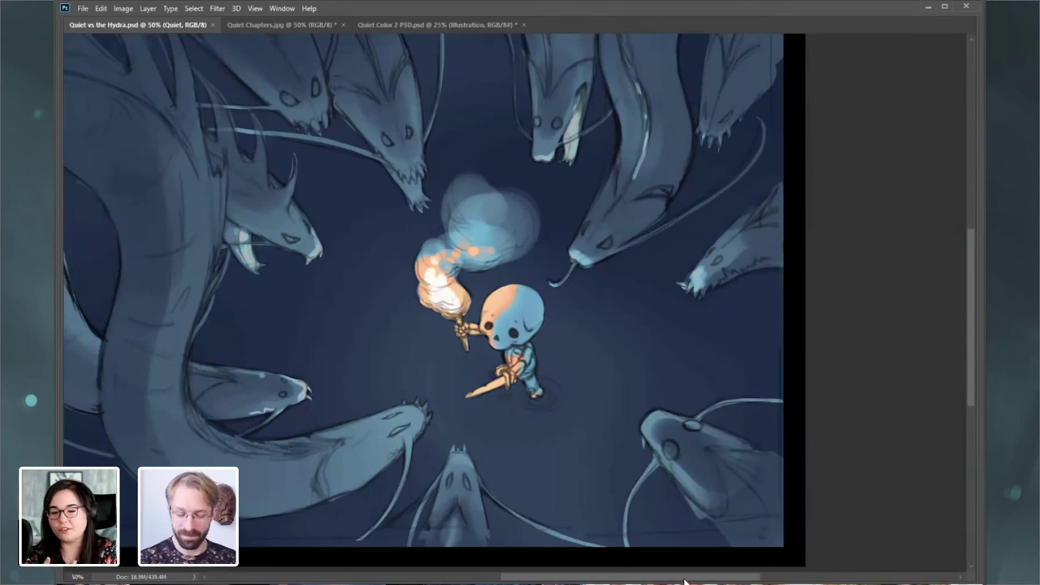
pyautogui.moveTo(685, 578); pyautogui.dragTo(666, 561)
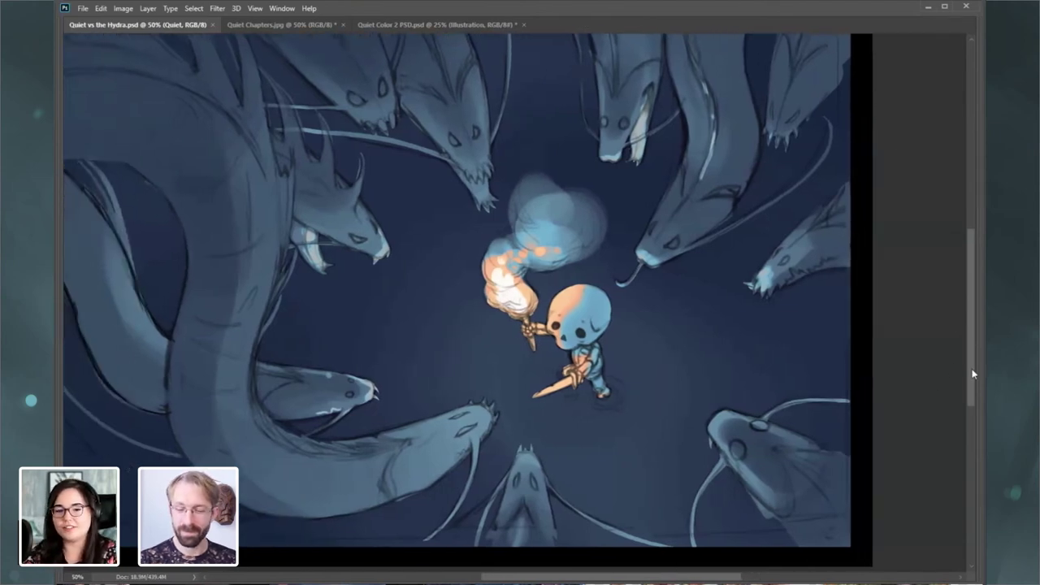
pyautogui.moveTo(975, 373); pyautogui.dragTo(972, 357)
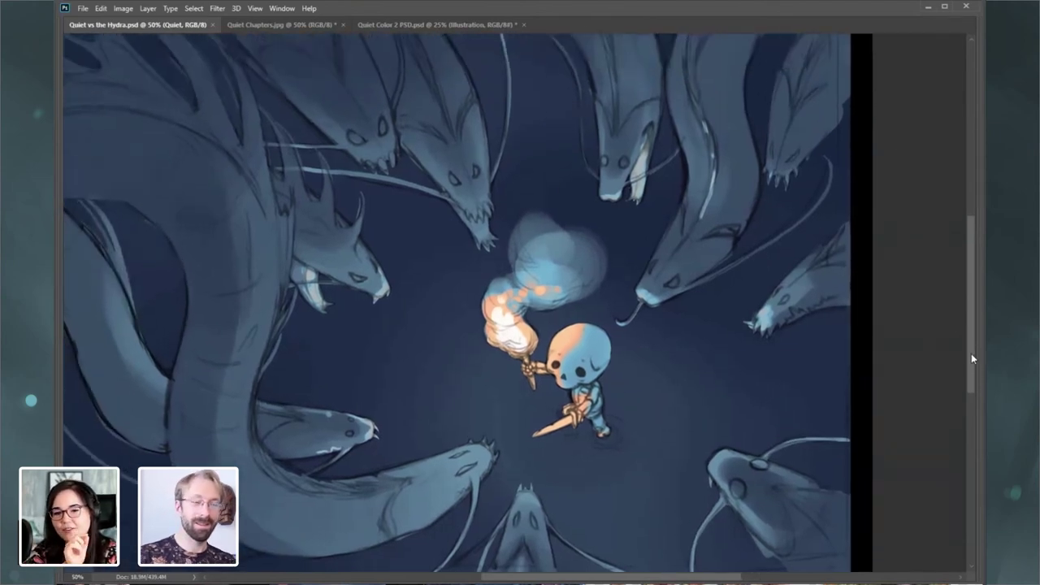
pyautogui.moveTo(708, 574); pyautogui.dragTo(681, 569)
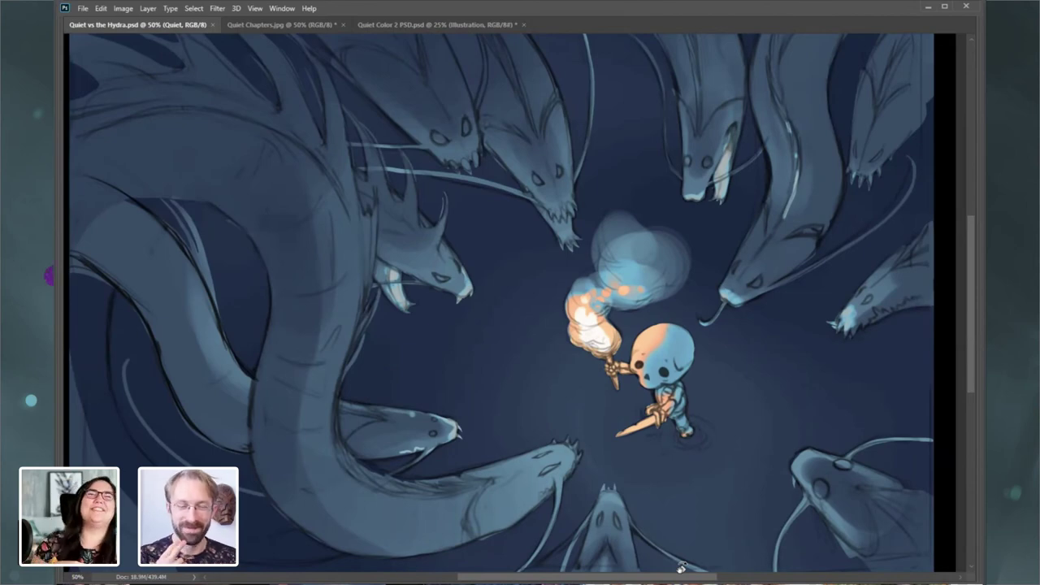
pyautogui.press('Tab')
pyautogui.press('Tab')
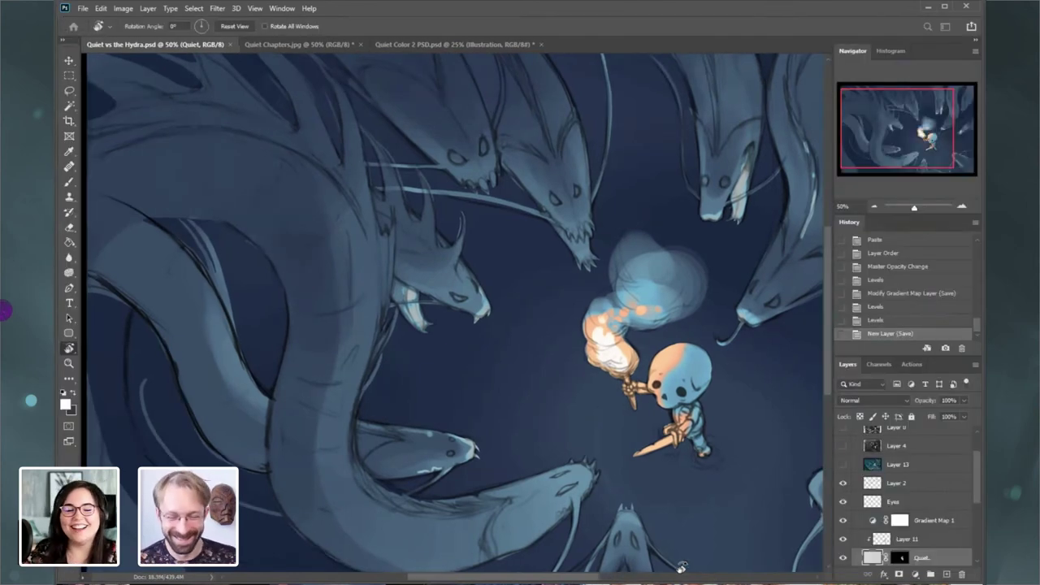
pyautogui.moveTo(902, 148); pyautogui.dragTo(907, 145)
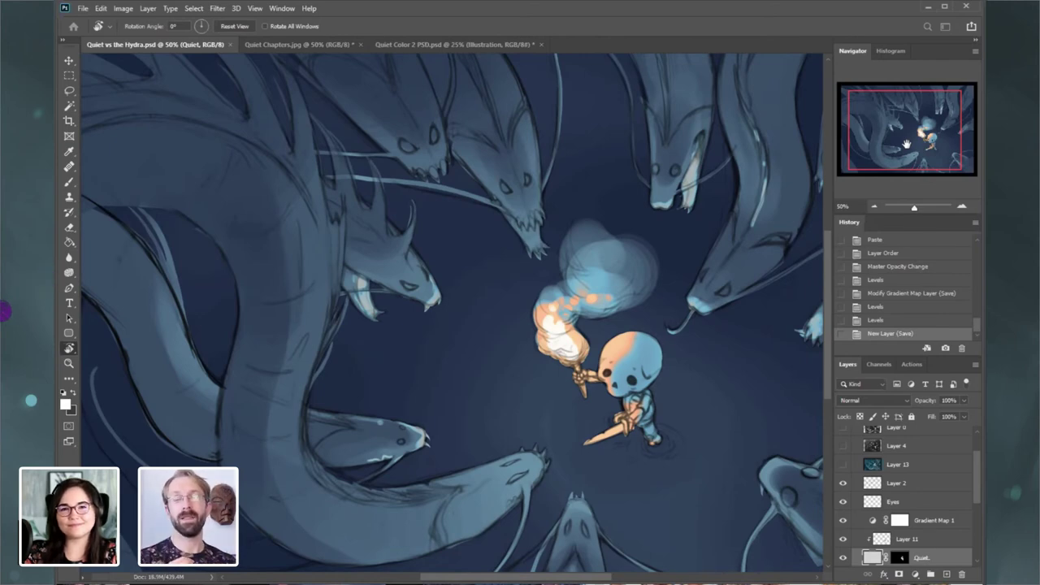
# - Inspect the warm and cool lighting on the skeleton and torch smoke at 100%
pyautogui.click(962, 207)
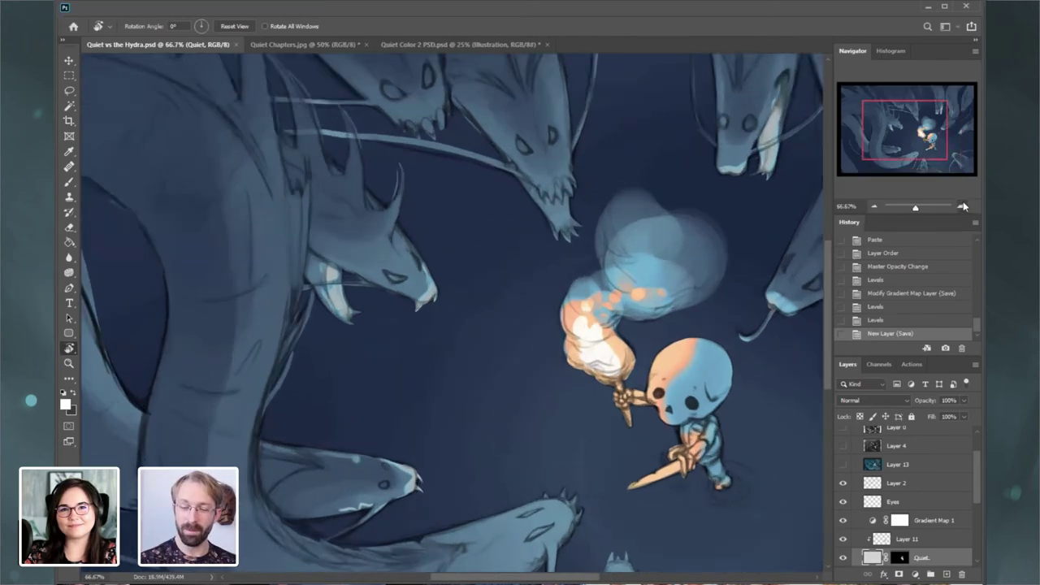
pyautogui.click(962, 206)
pyautogui.moveTo(927, 145); pyautogui.dragTo(942, 143)
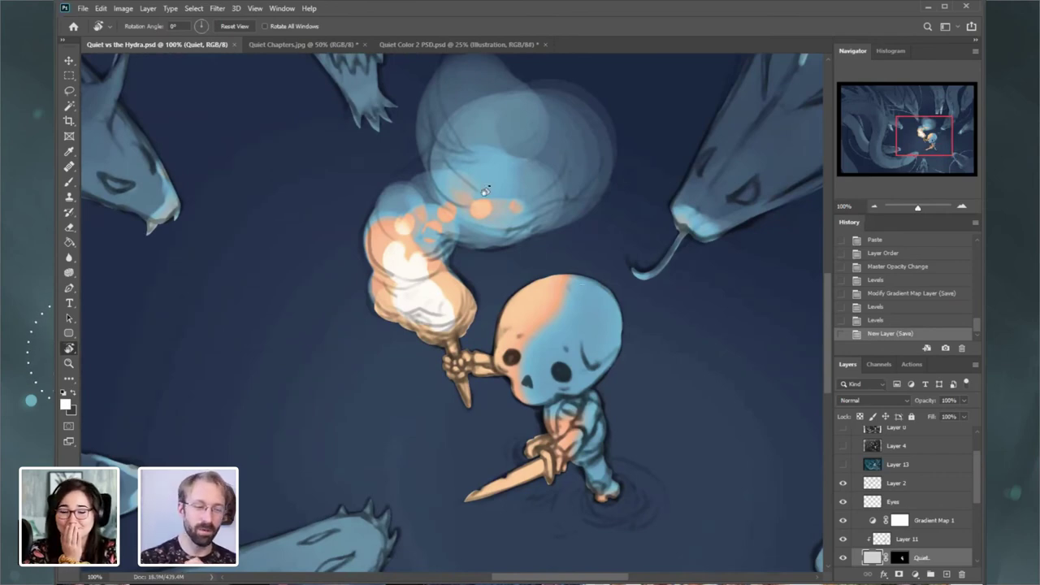
# - Compare the butterfly scene with the pot-wearing skeleton in the tunnel in Quiet Chapters.jpg at 100%
pyautogui.click(316, 46)
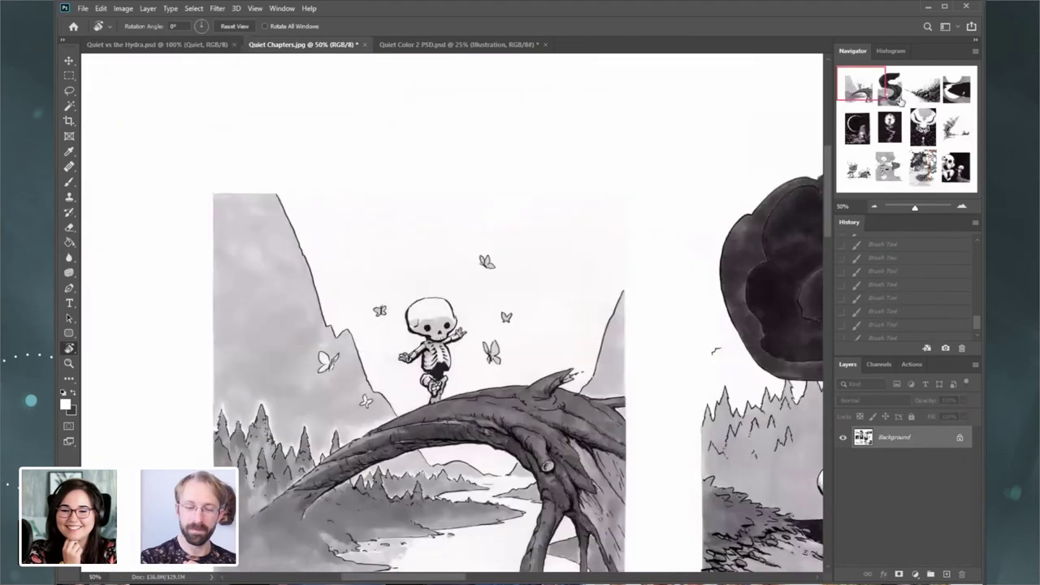
pyautogui.click(860, 85)
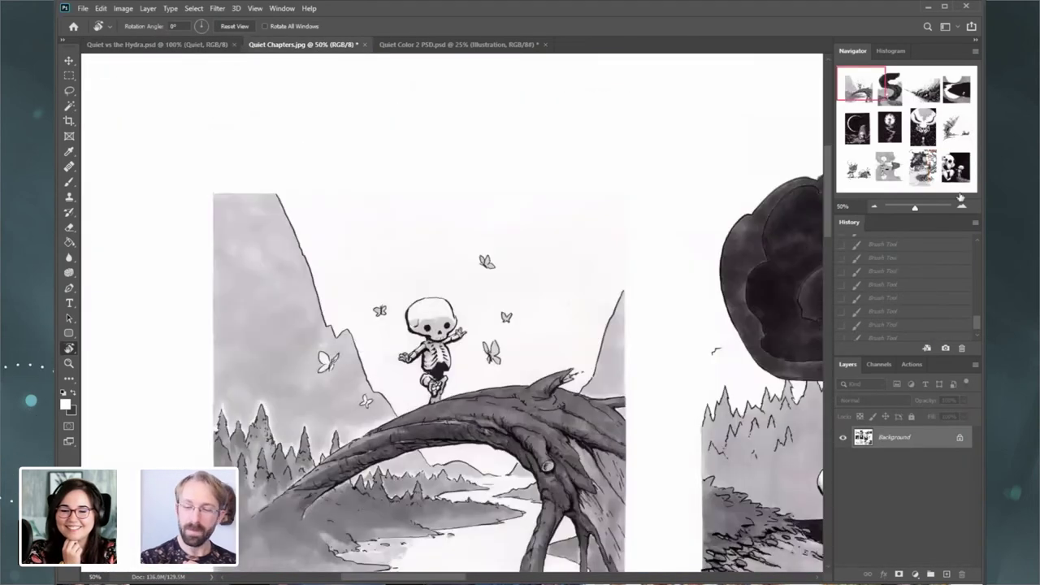
pyautogui.click(962, 206)
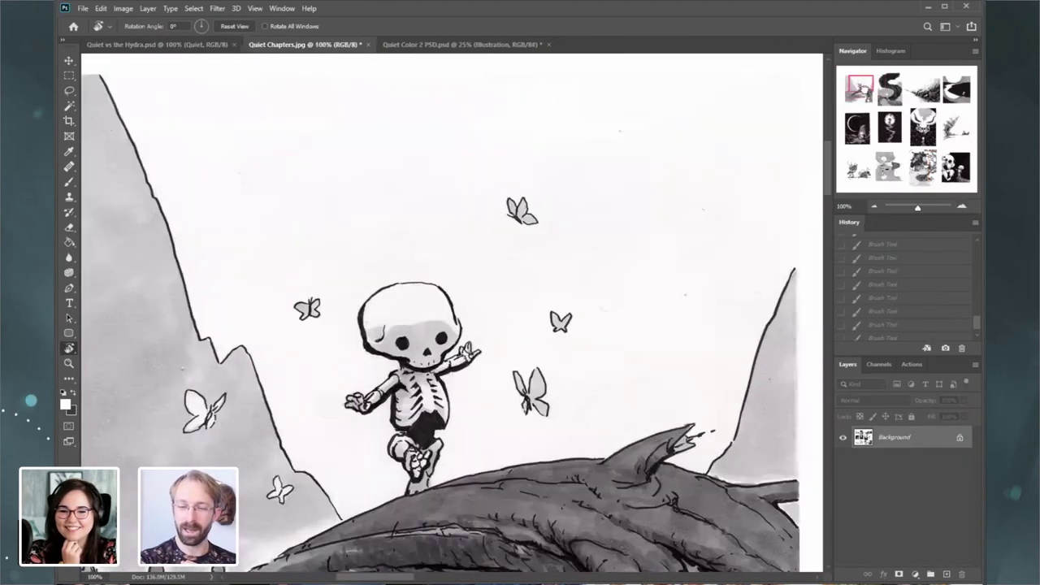
pyautogui.click(962, 206)
pyautogui.scroll(-2, 451, 313)
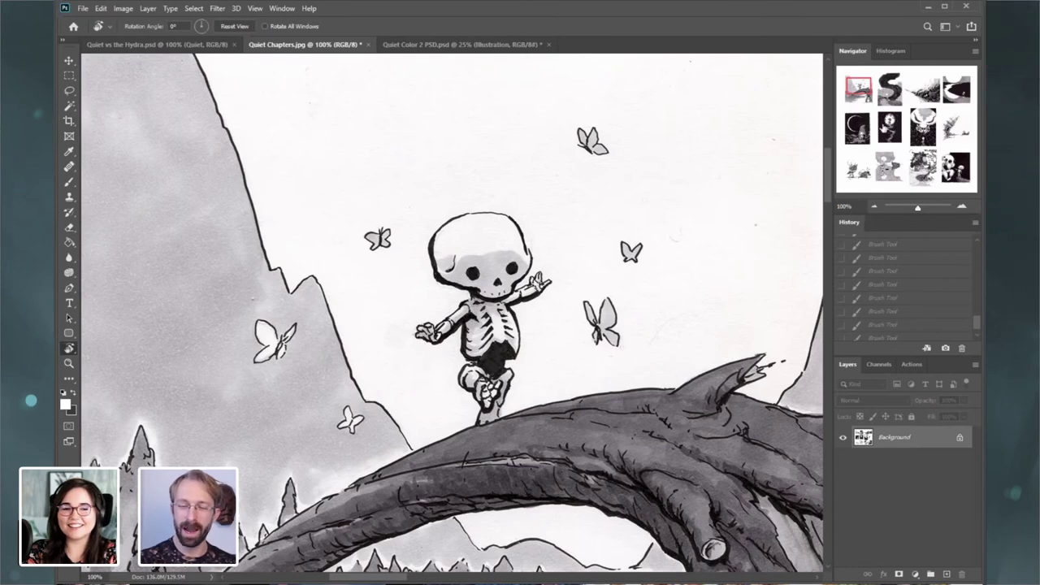
pyautogui.click(889, 124)
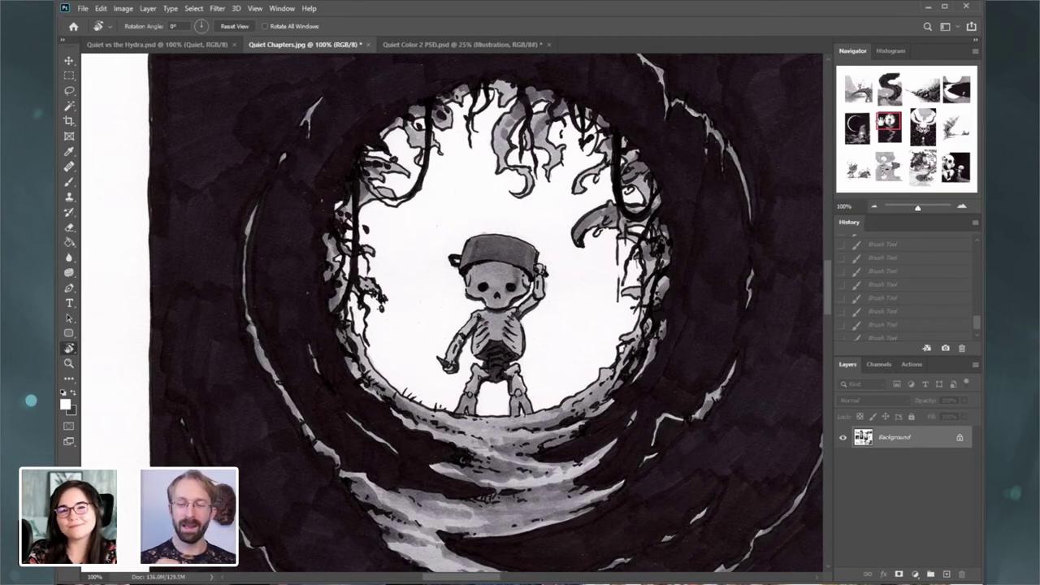
# - Switch to Quiet Color 2 PSD.psd and examine the small skeleton and the QUIET lettering at 33.3%
pyautogui.click(501, 44)
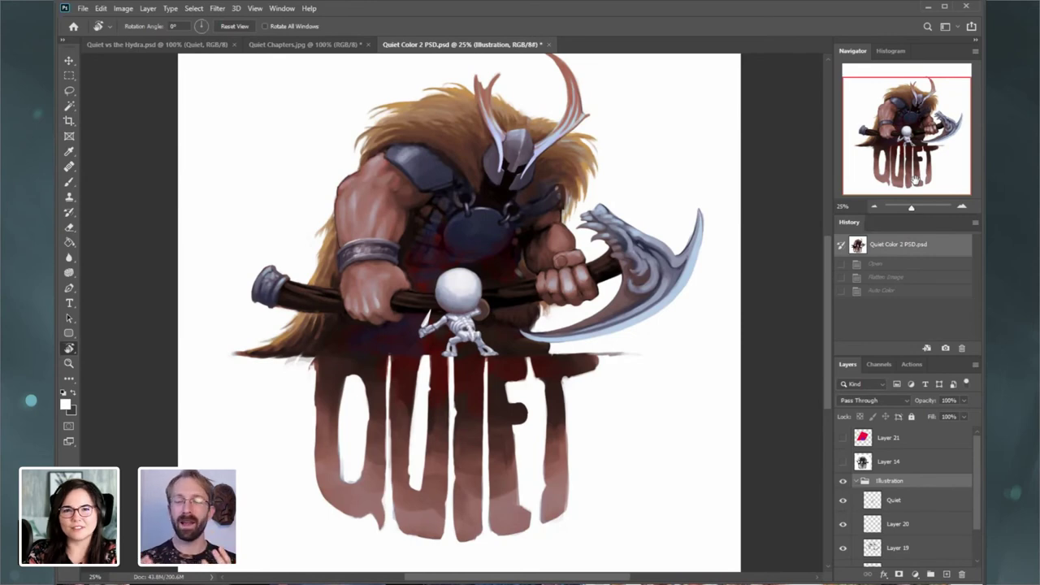
pyautogui.click(962, 207)
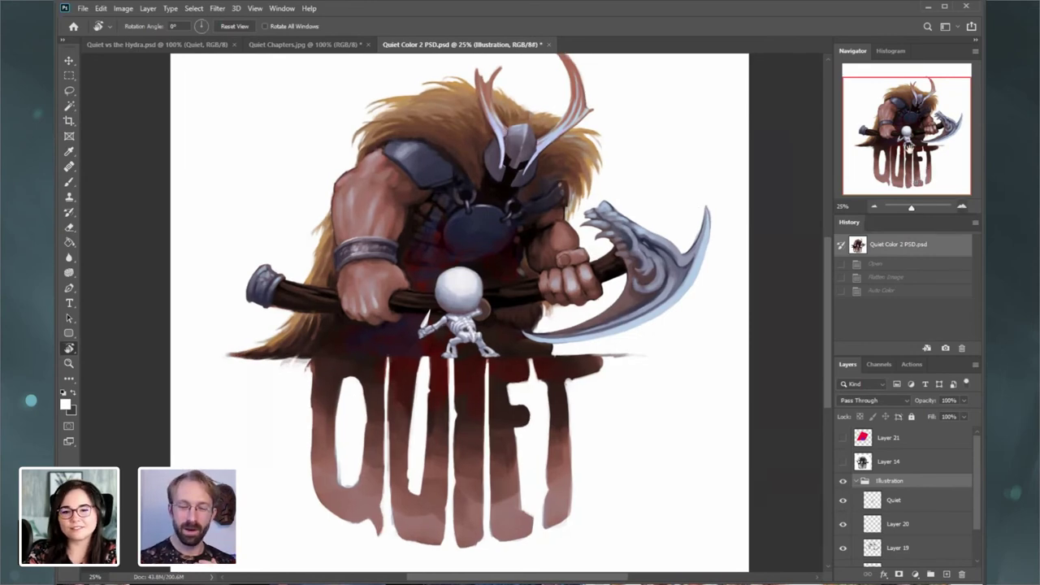
pyautogui.moveTo(921, 134); pyautogui.dragTo(912, 151)
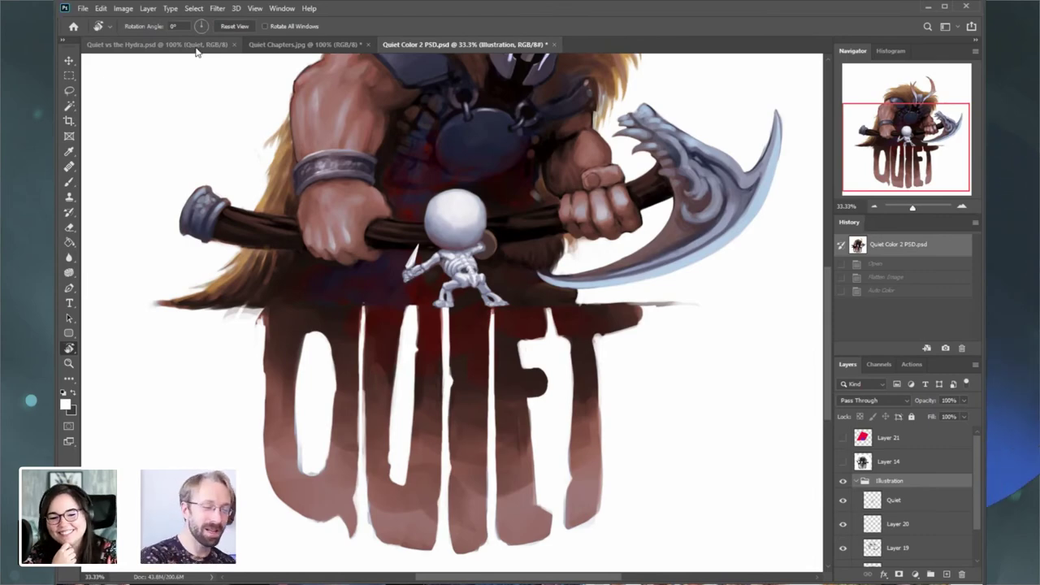
# - Revisit the Hydra painting and examine the moonlit skeleton illustration in Quiet Chapters.jpg
pyautogui.click(197, 48)
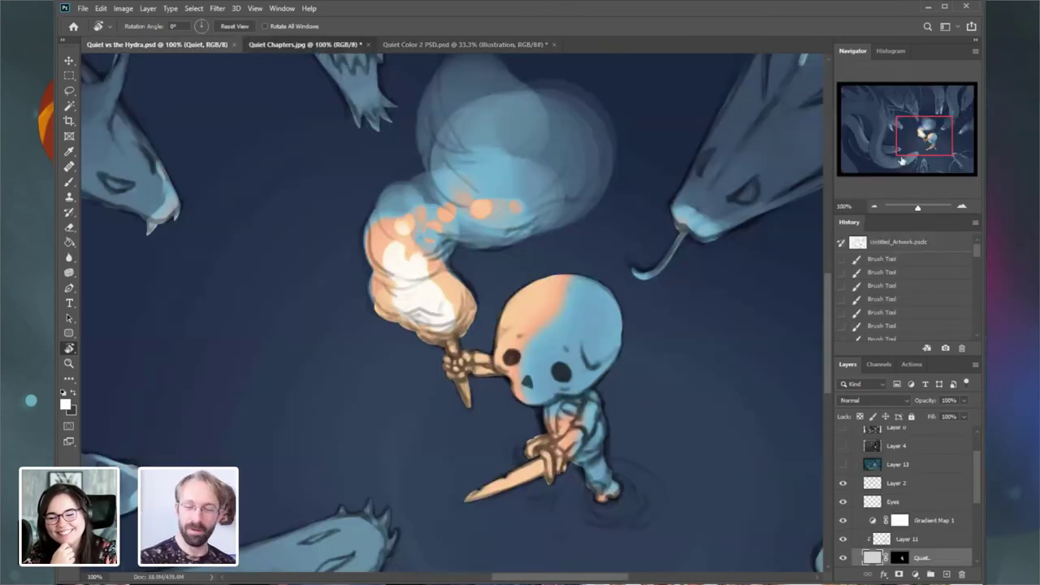
pyautogui.click(272, 45)
pyautogui.moveTo(889, 121); pyautogui.dragTo(858, 136)
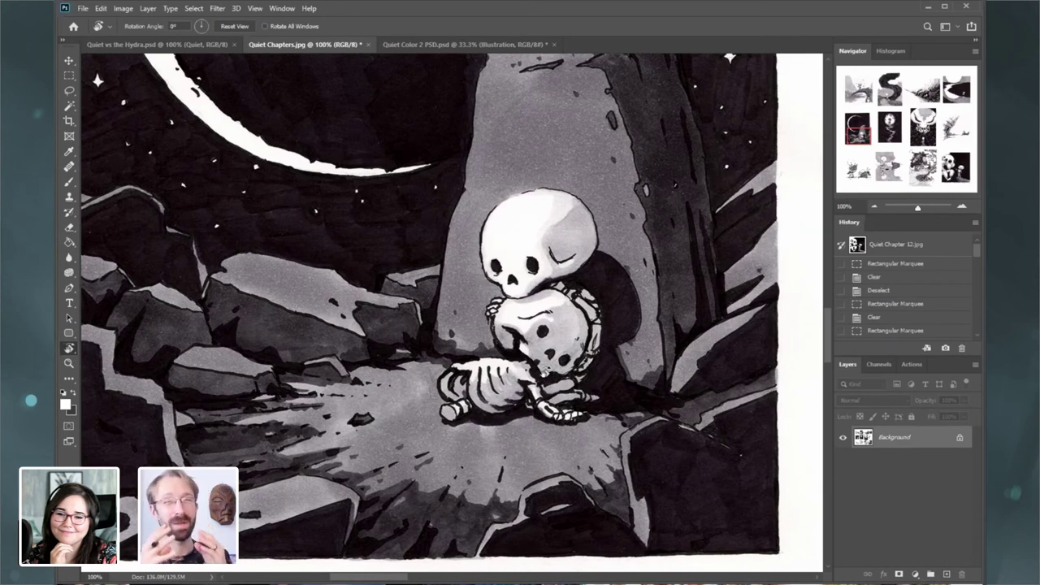
# - Compare the Hydra painting's skeleton with the one balancing on the tree root in Quiet Chapters.jpg
pyautogui.click(193, 45)
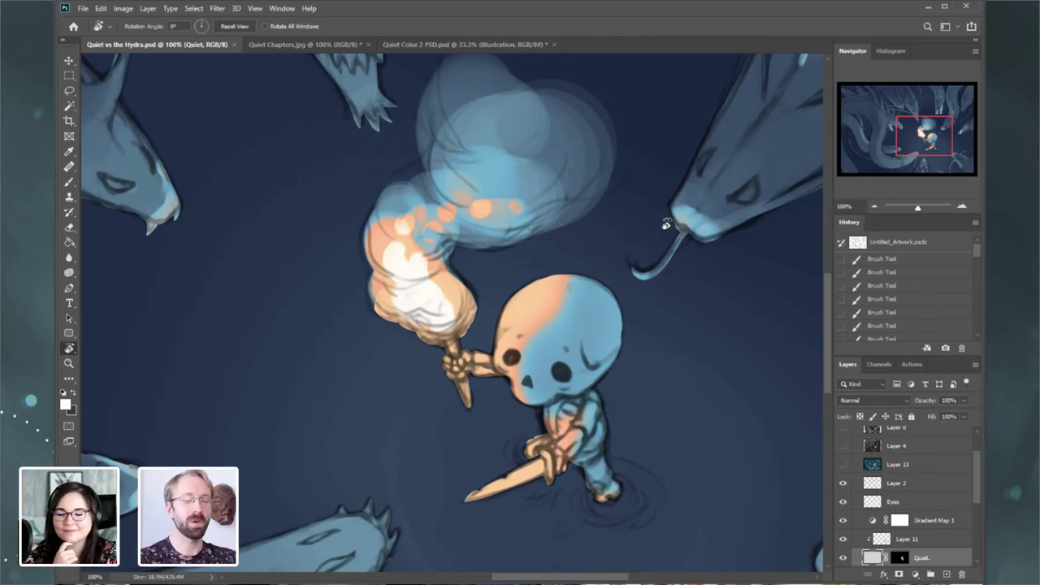
pyautogui.click(325, 45)
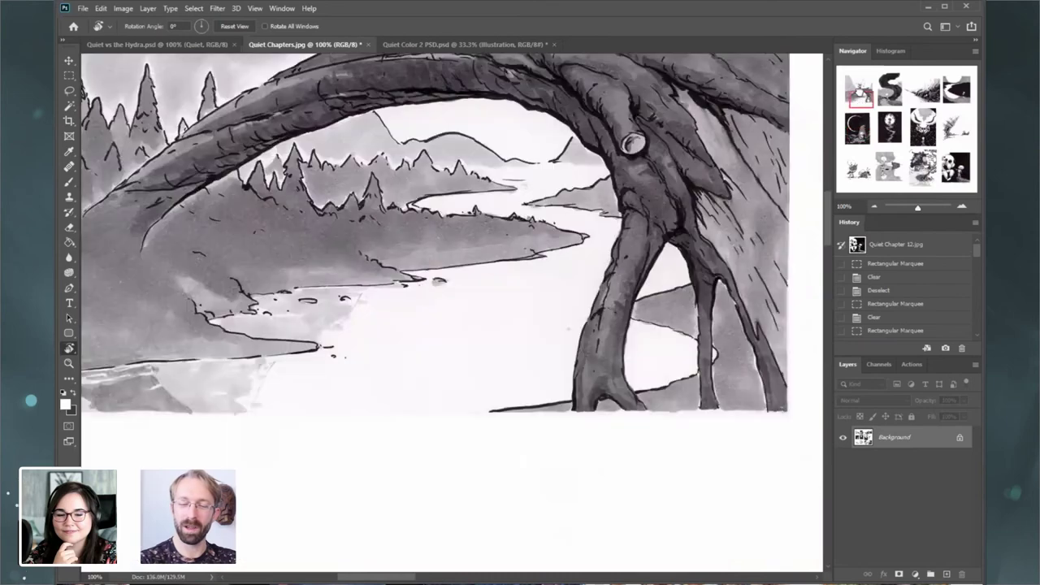
pyautogui.moveTo(860, 97); pyautogui.dragTo(859, 88)
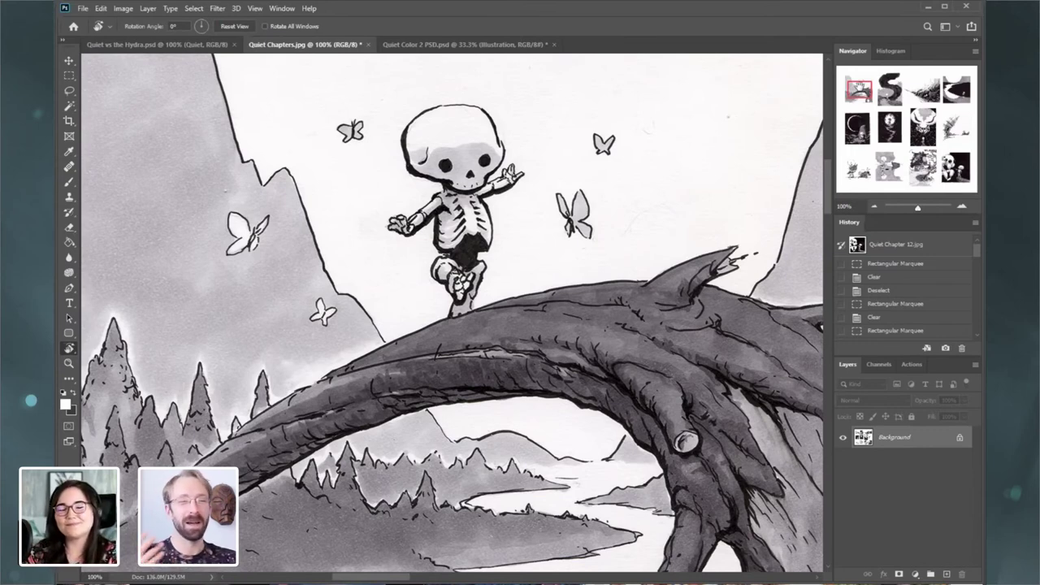
# - Examine the spider-web illustration at 66.7%, from the giant spider down to the skeleton below it
pyautogui.click(921, 130)
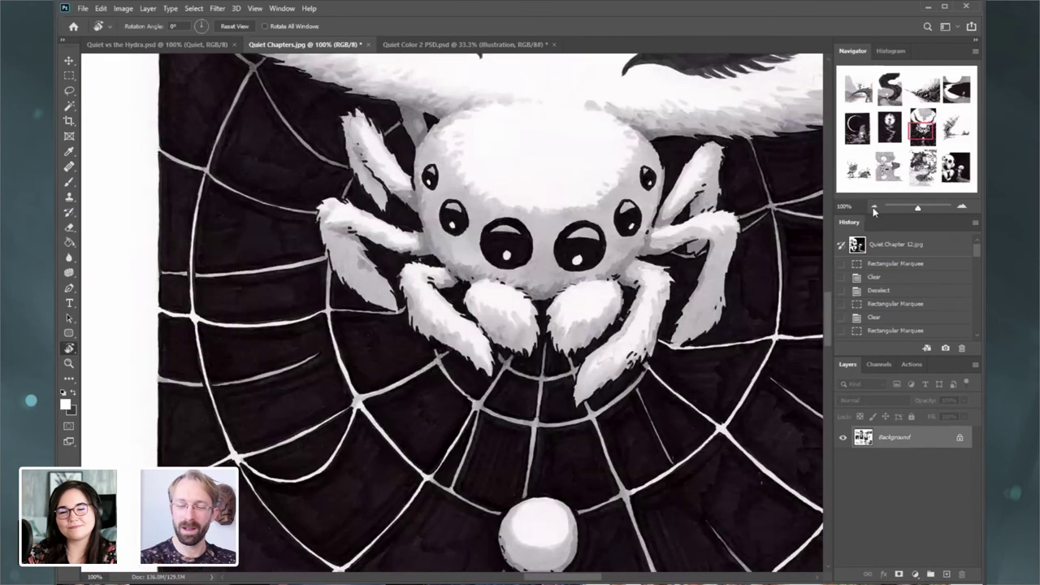
pyautogui.click(874, 207)
pyautogui.moveTo(912, 131); pyautogui.dragTo(917, 129)
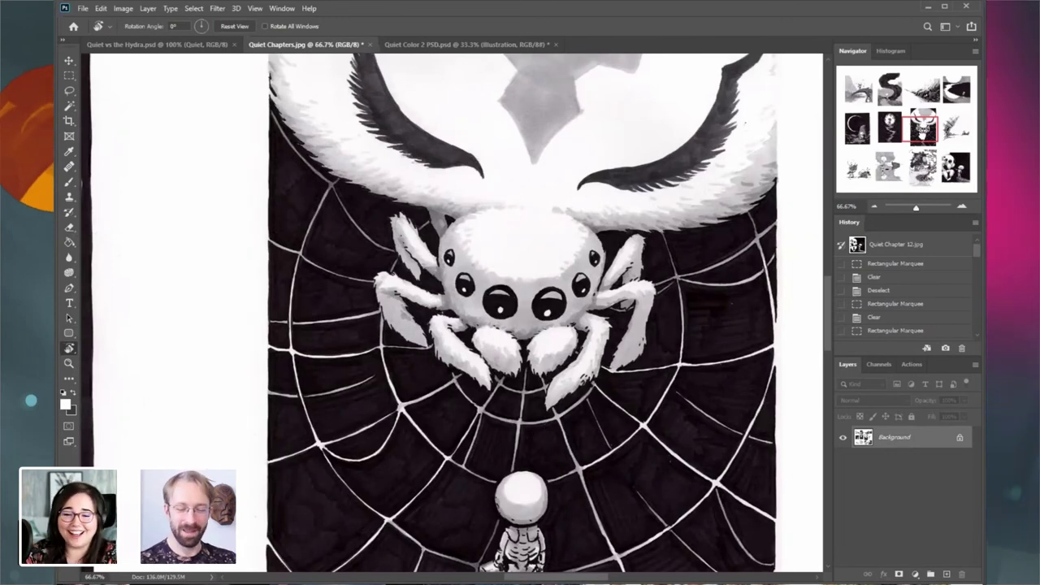
pyautogui.moveTo(917, 130); pyautogui.dragTo(913, 139)
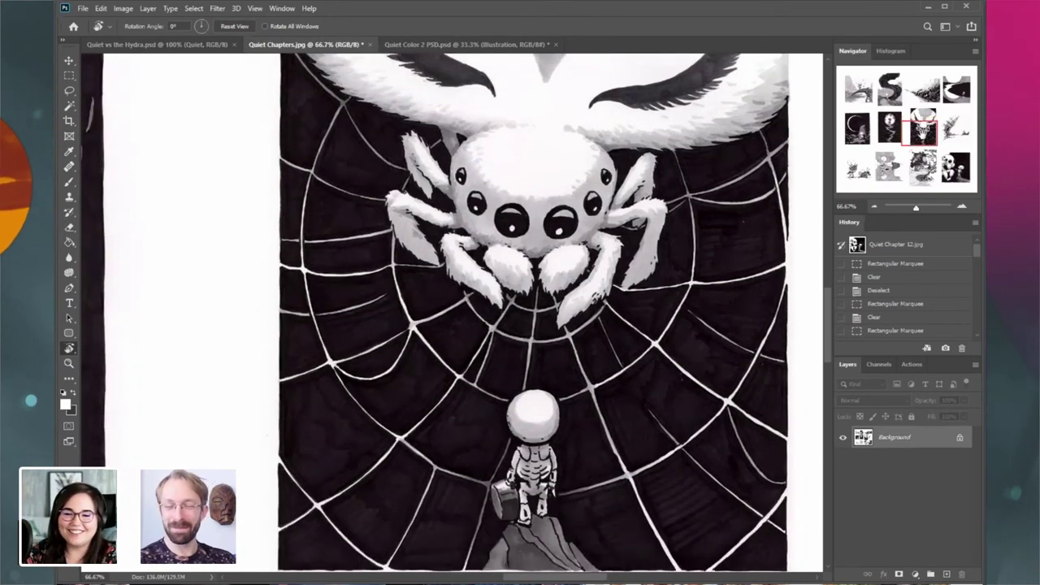
# - Move from the spider-web illustration to the skeleton rowing past the stone structure, and examine that illustration at 66.7%
pyautogui.moveTo(914, 140); pyautogui.dragTo(919, 139)
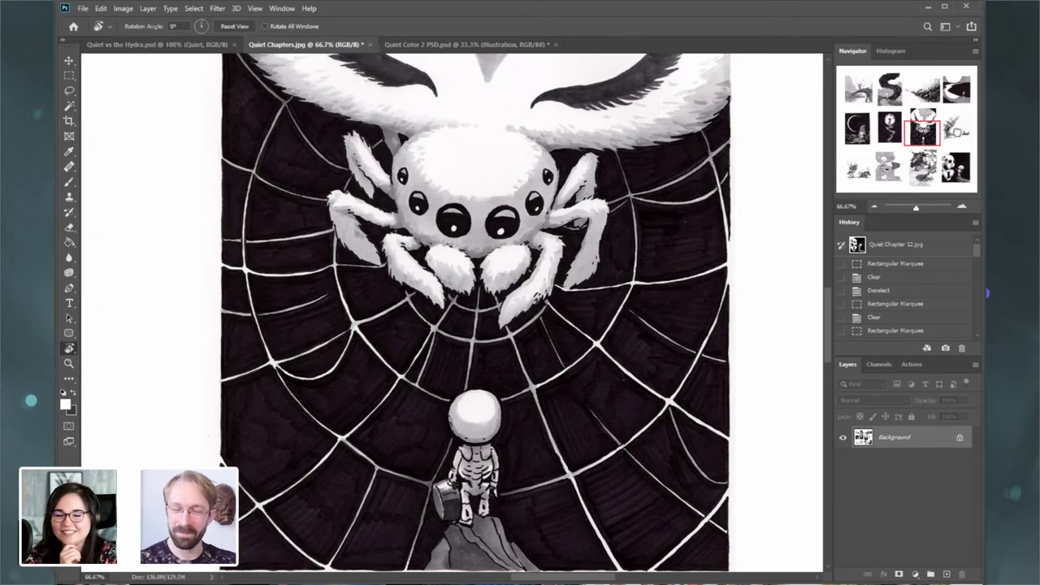
pyautogui.click(956, 133)
pyautogui.moveTo(955, 138); pyautogui.dragTo(954, 133)
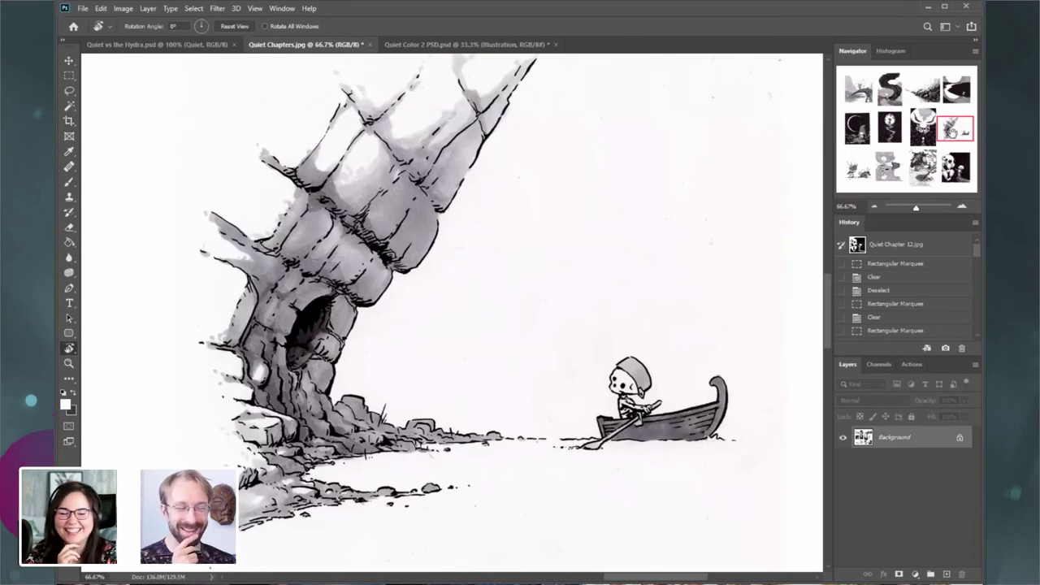
# - Return to Quiet vs the Hydra.psd and flip the whole canvas horizontally
pyautogui.click(209, 45)
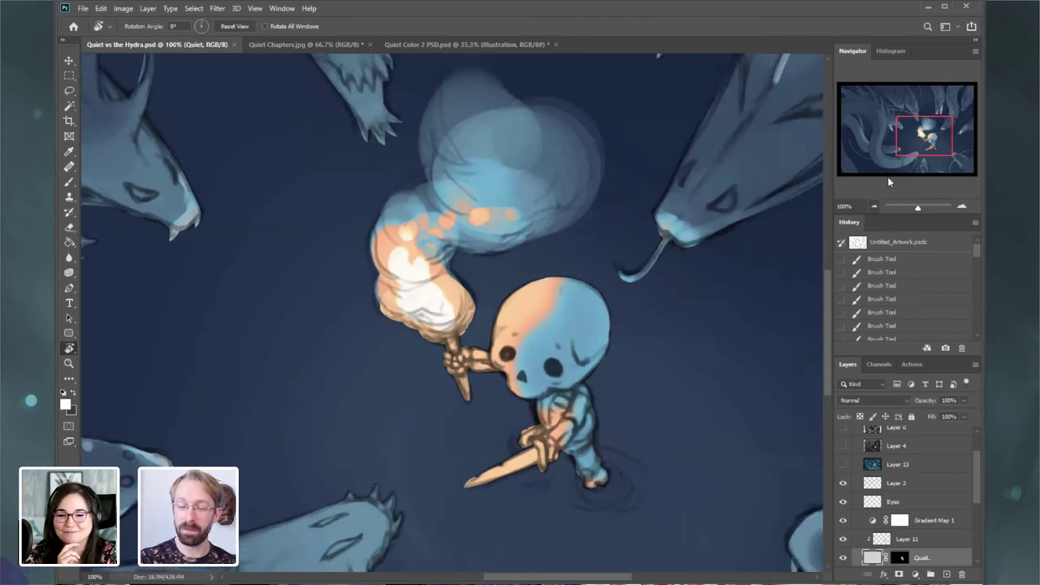
pyautogui.click(874, 207)
pyautogui.click(874, 207)
pyautogui.moveTo(908, 147)
pyautogui.mouseDown()
pyautogui.moveTo(887, 151)
pyautogui.moveTo(899, 145)
pyautogui.mouseUp()
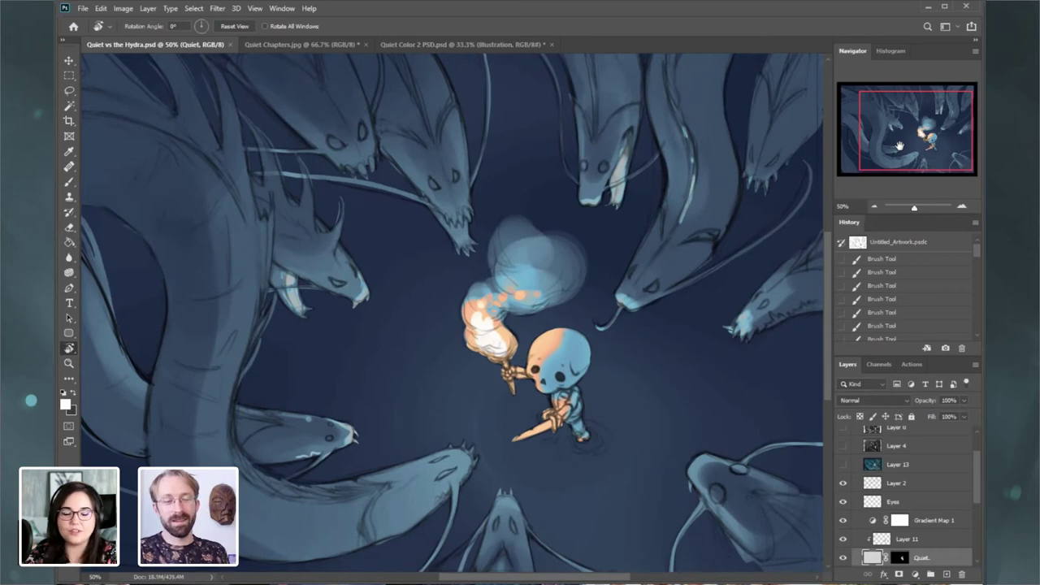
pyautogui.click(123, 8)
pyautogui.moveTo(195, 112)
pyautogui.click(302, 160)
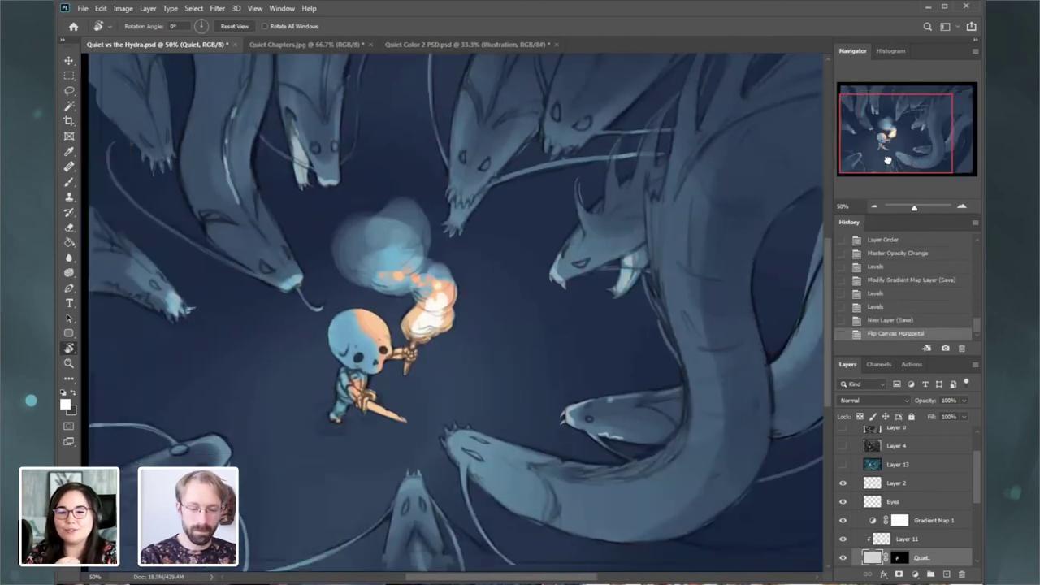
# - Examine the mirrored Hydra composition around the skeleton, and briefly toggle the visibility of Layer 13
pyautogui.moveTo(889, 160); pyautogui.dragTo(885, 160)
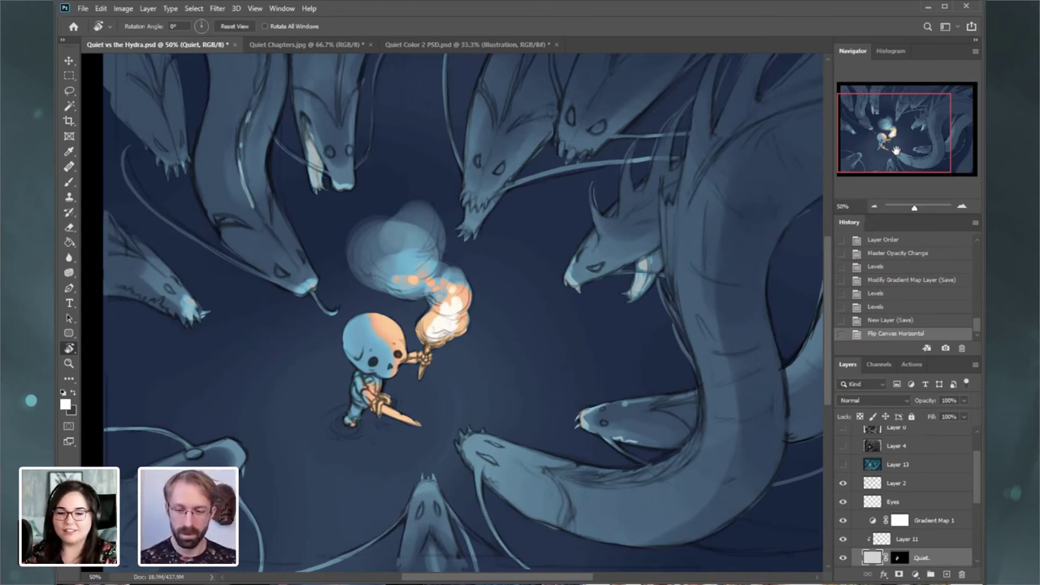
pyautogui.moveTo(896, 142); pyautogui.dragTo(884, 148)
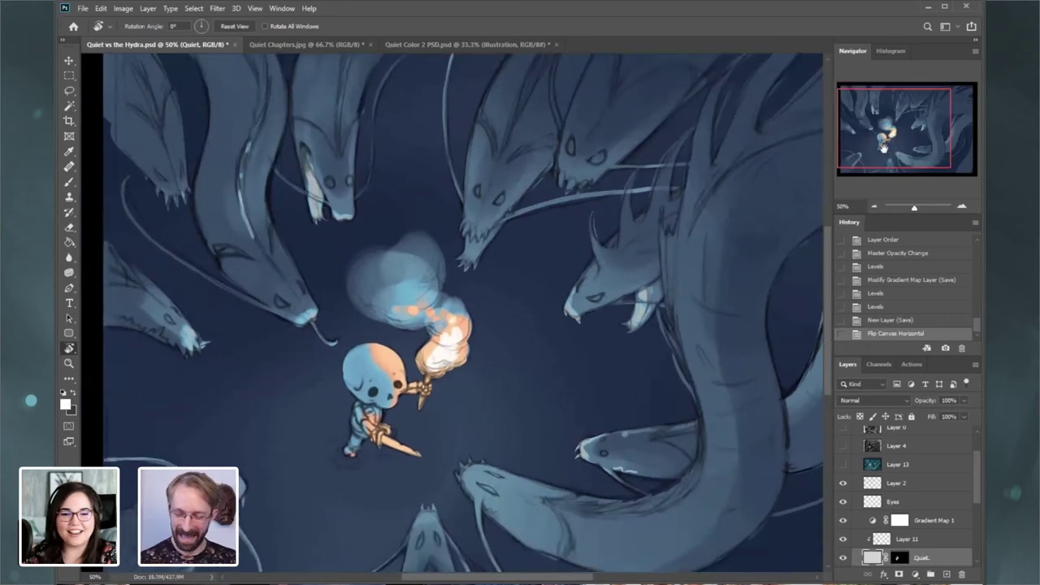
pyautogui.click(843, 465)
pyautogui.click(843, 465)
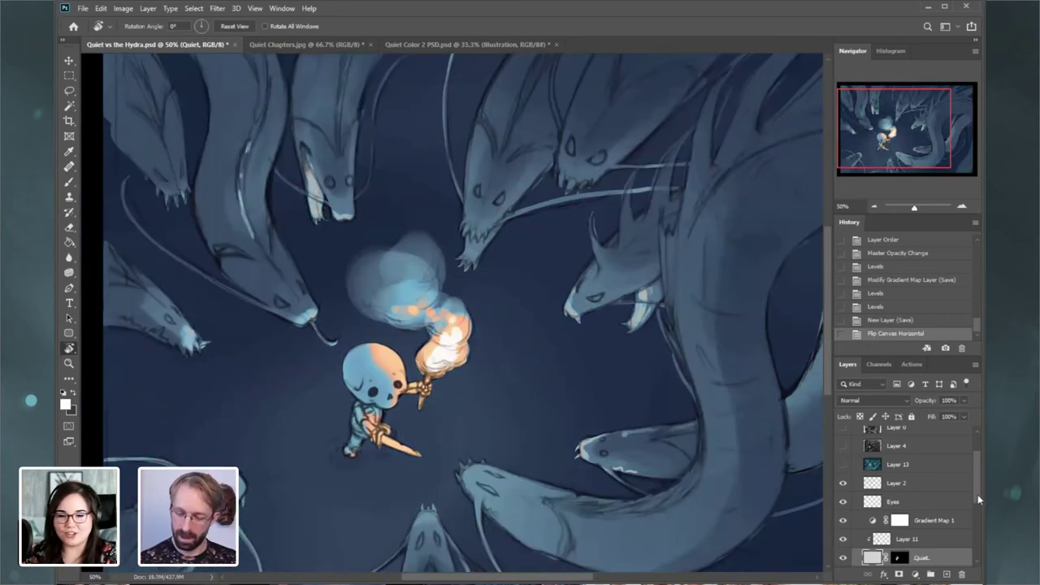
# - Select the Hydras layer, check its contents by briefly hiding it, and brighten it using Levels with a white input of 206
pyautogui.scroll(-3, 972, 518)
pyautogui.click(877, 528)
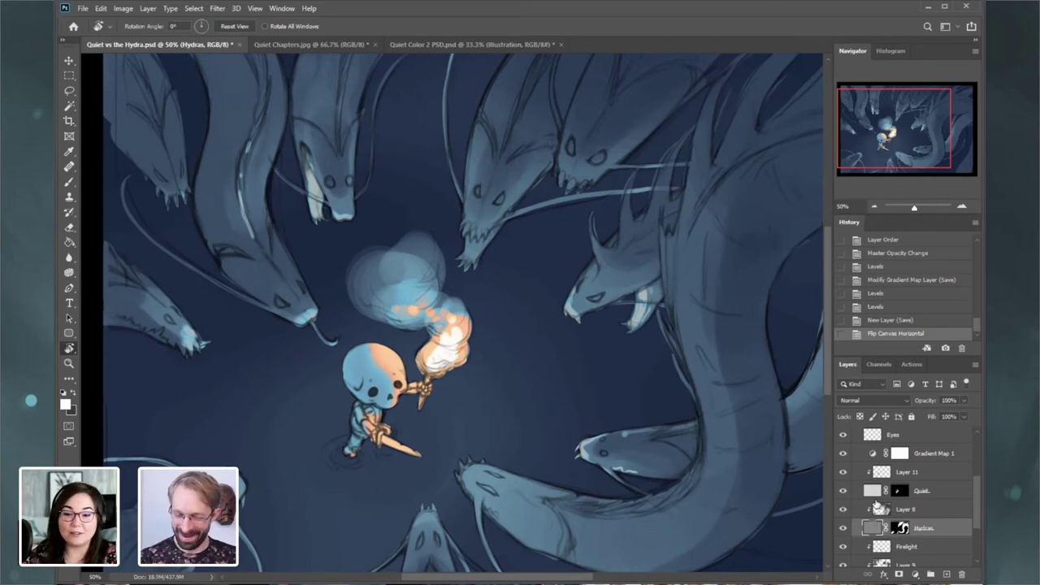
pyautogui.click(842, 528)
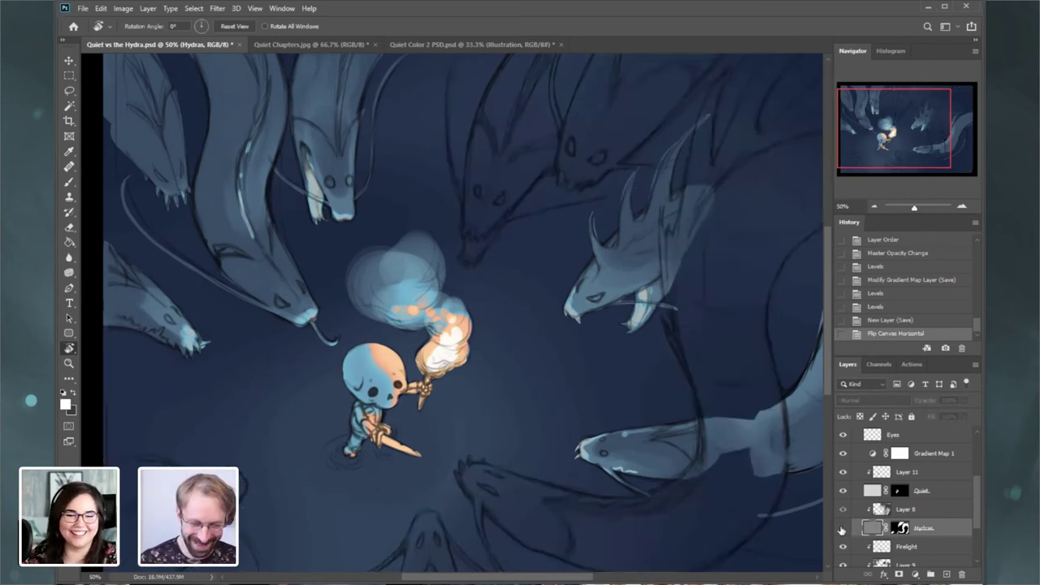
pyautogui.click(842, 528)
pyautogui.click(123, 8)
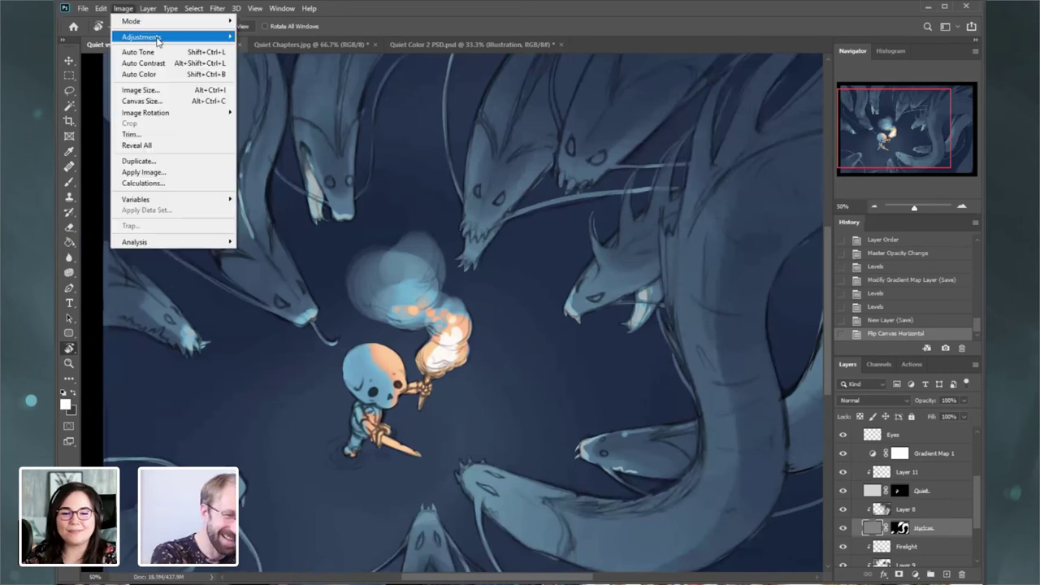
pyautogui.moveTo(142, 37)
pyautogui.click(308, 52)
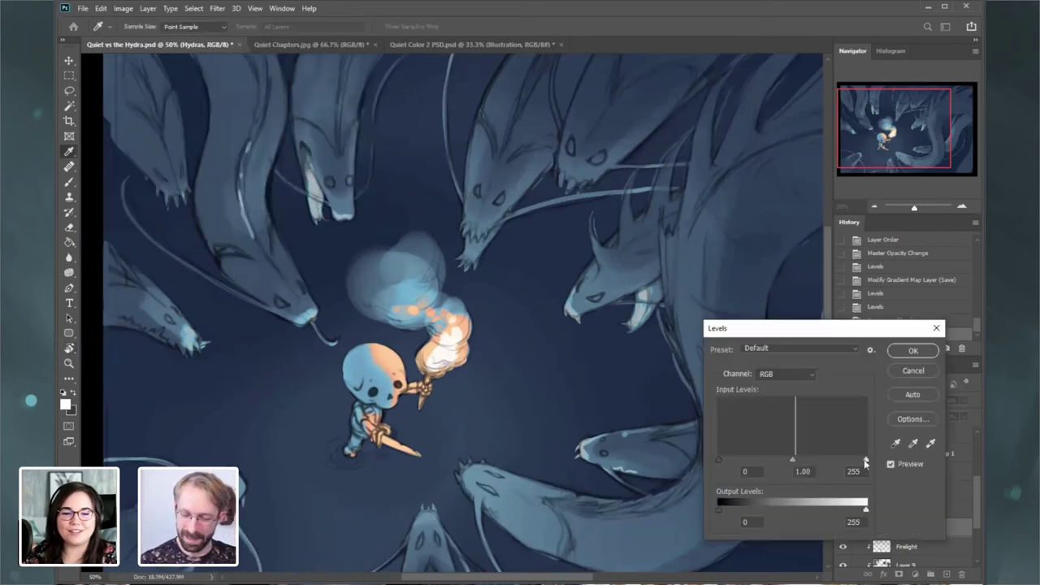
pyautogui.moveTo(864, 459); pyautogui.dragTo(838, 462)
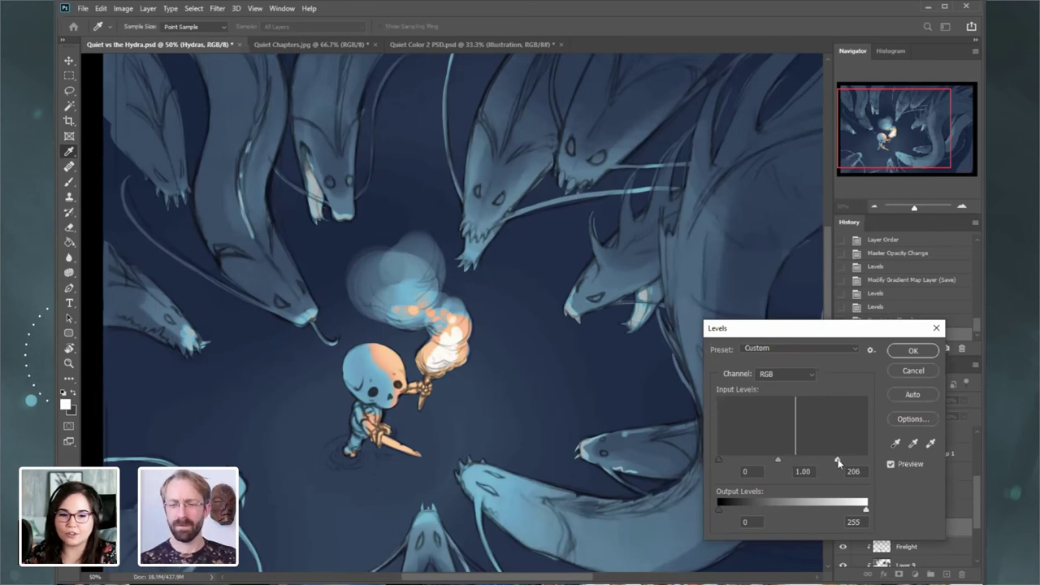
pyautogui.click(909, 348)
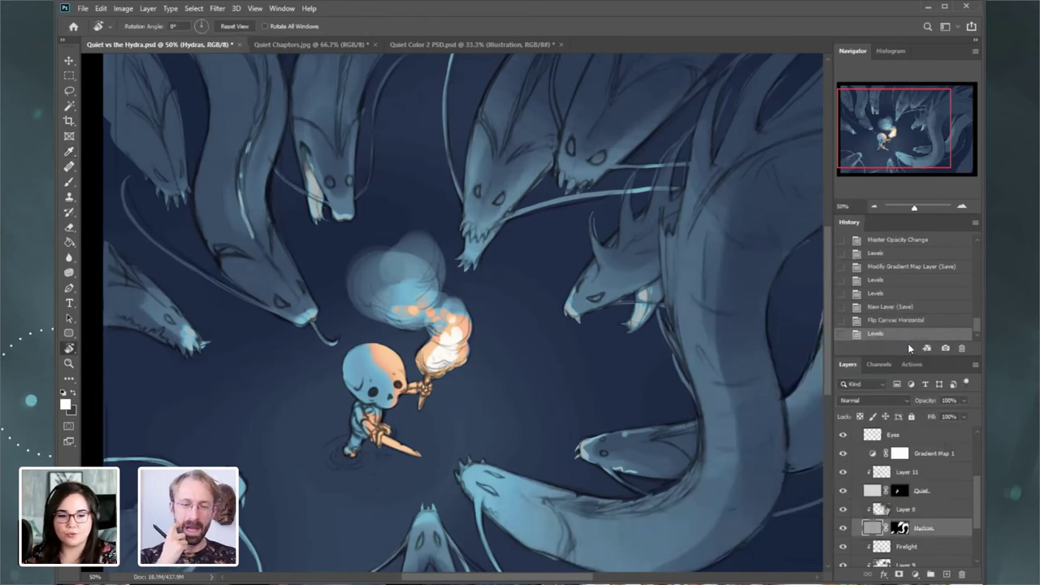
# - Switch to Quiet Chapters.jpg and examine the forest stampede illustration's leaning trees at 200% and its running skeleton at 300%
pyautogui.click(355, 45)
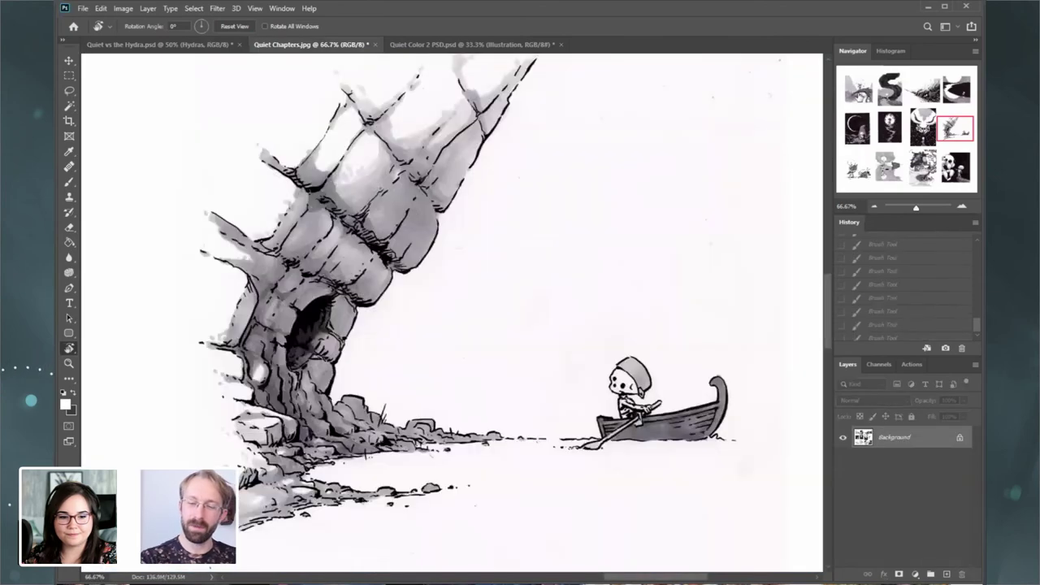
pyautogui.moveTo(921, 98); pyautogui.dragTo(916, 92)
pyautogui.click(960, 207)
pyautogui.click(961, 207)
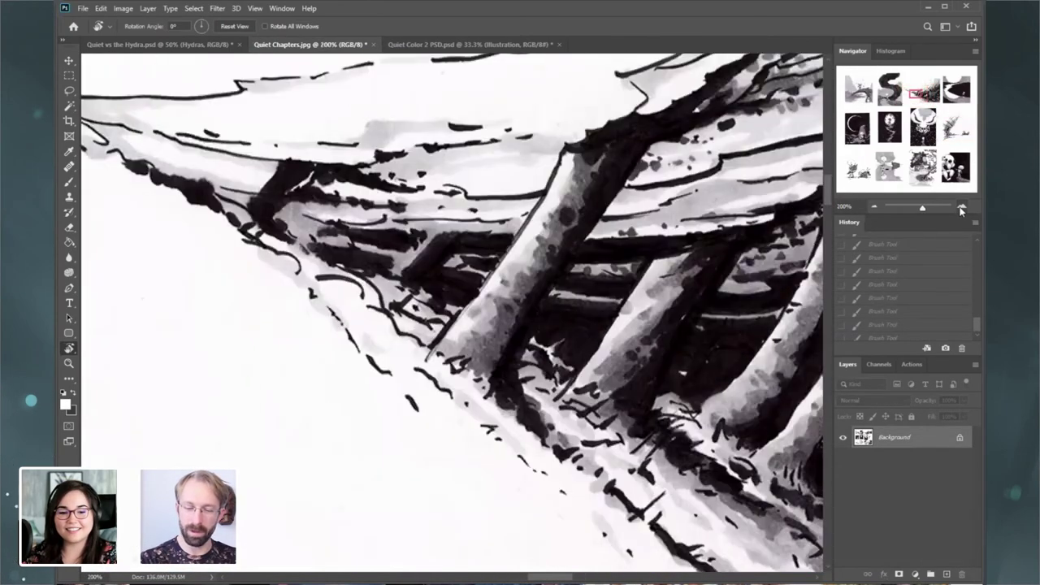
pyautogui.moveTo(916, 92); pyautogui.dragTo(919, 92)
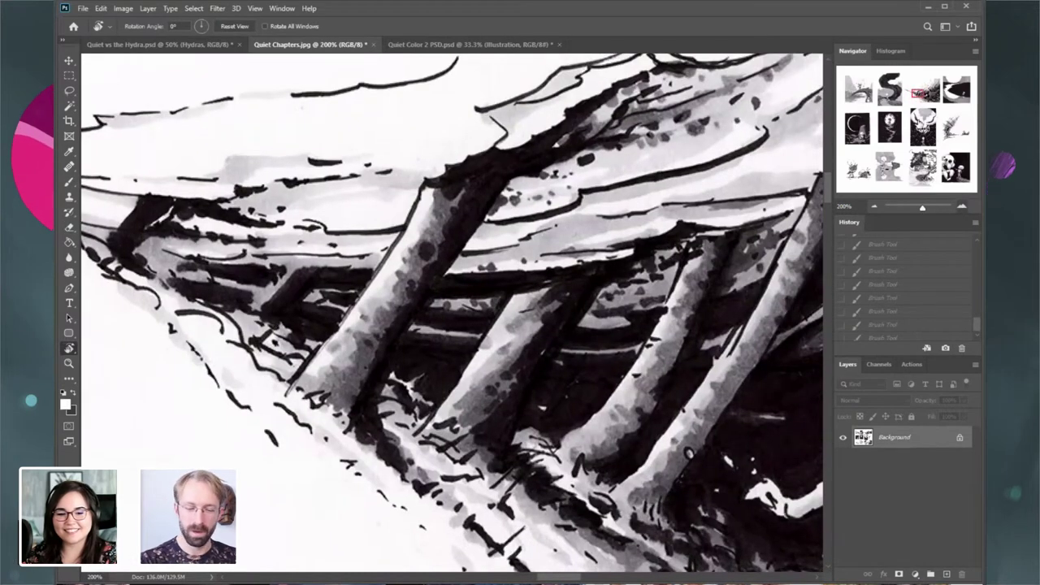
pyautogui.click(964, 205)
pyautogui.moveTo(919, 94); pyautogui.dragTo(927, 96)
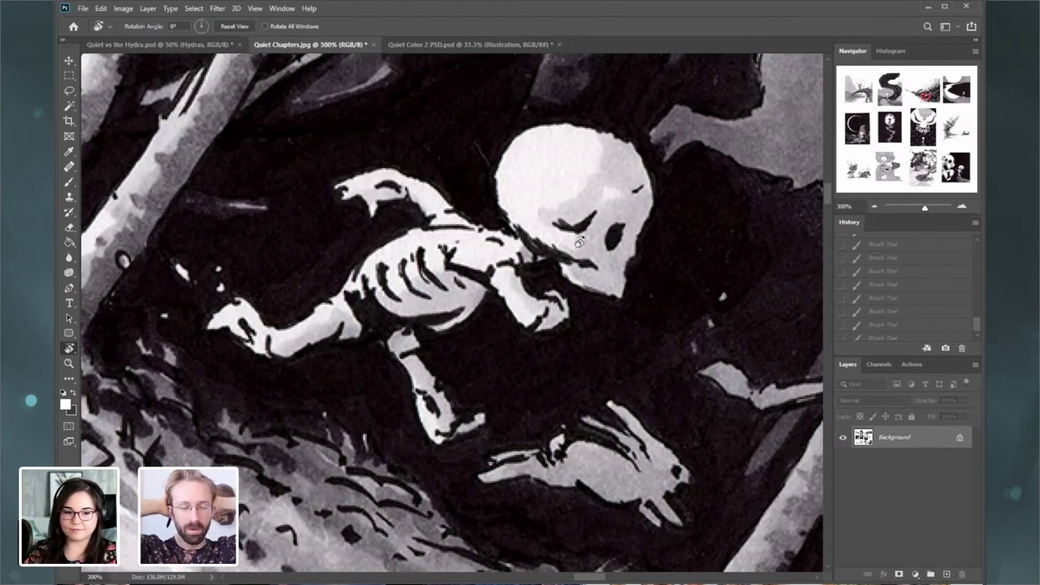
# - View the forest stampede illustration at 100%, comparing the running skeleton with the fleeing animals and the windswept foliage
pyautogui.click(874, 206)
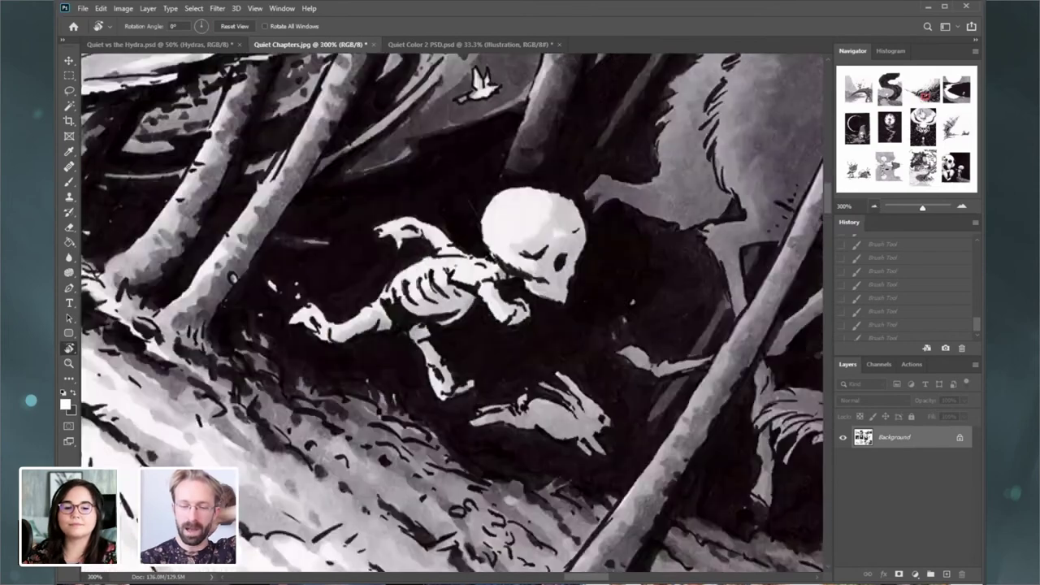
pyautogui.click(875, 206)
pyautogui.click(874, 206)
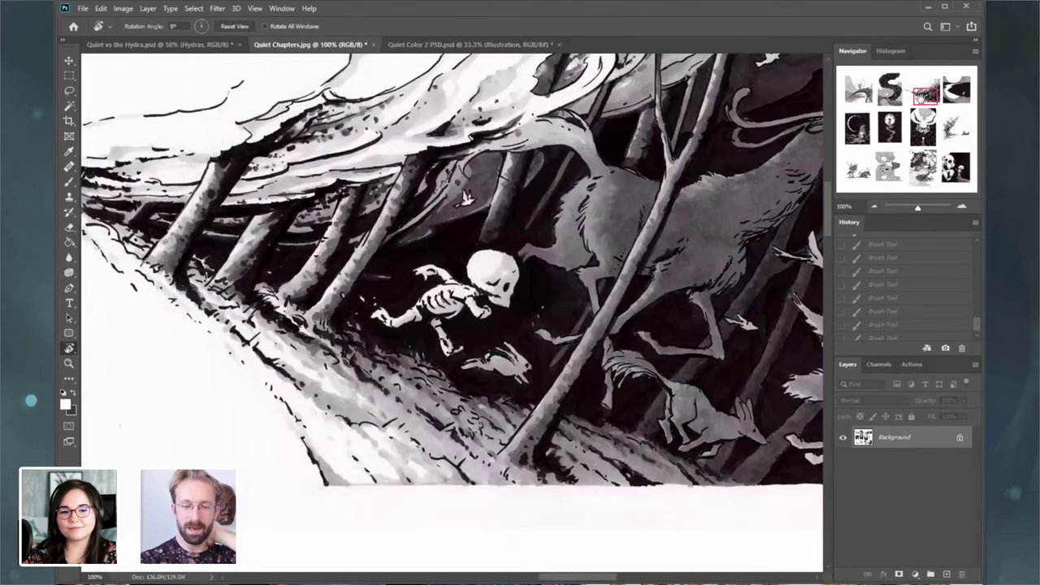
pyautogui.moveTo(925, 96); pyautogui.dragTo(927, 95)
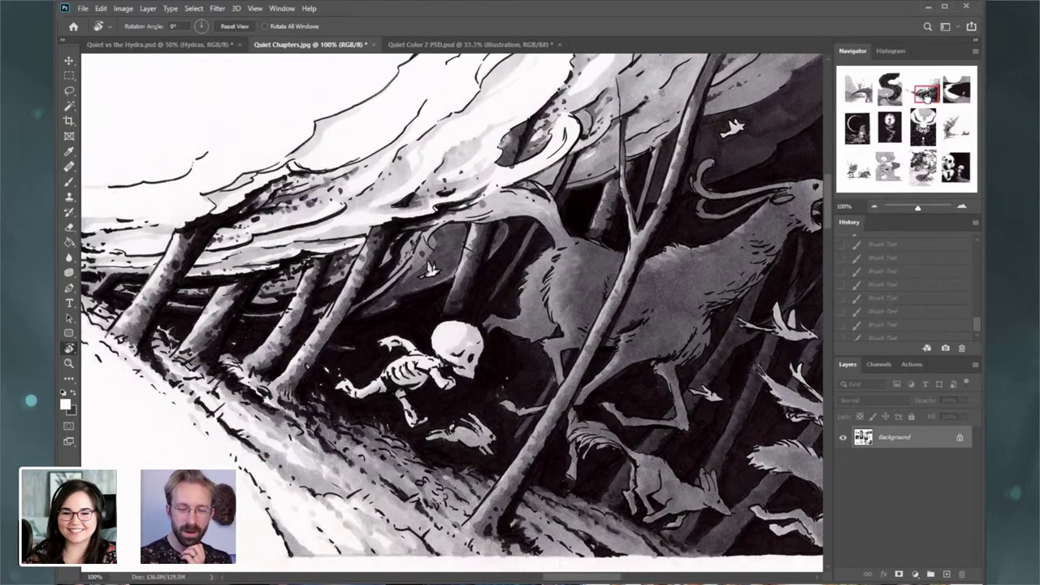
pyautogui.moveTo(927, 96); pyautogui.dragTo(928, 96)
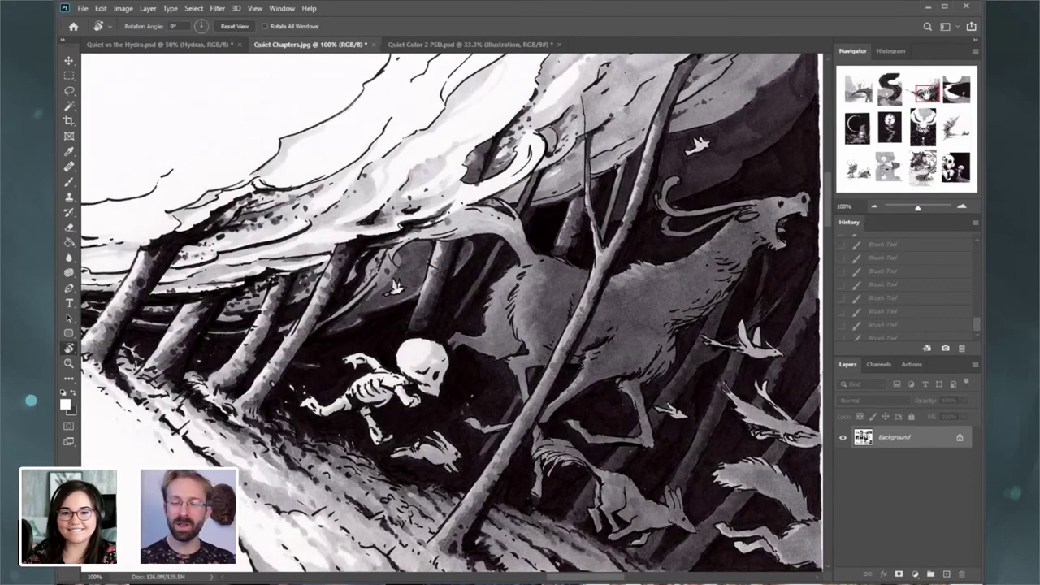
pyautogui.moveTo(928, 96); pyautogui.dragTo(922, 95)
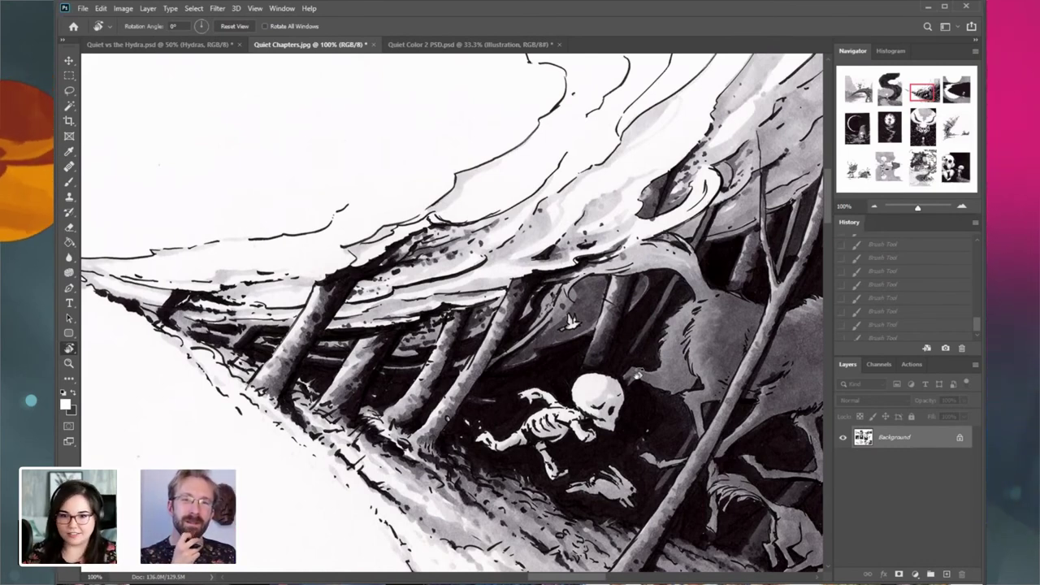
# - Return to the Hydra painting and hide the Gradient Map 1 layer to work on it in greyscale
pyautogui.click(201, 46)
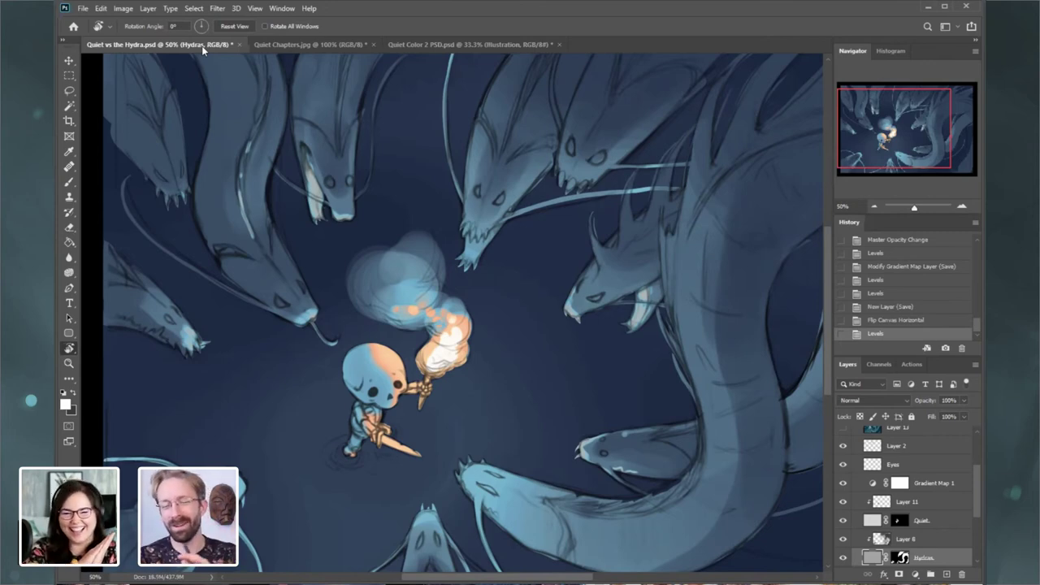
pyautogui.moveTo(888, 154); pyautogui.dragTo(888, 152)
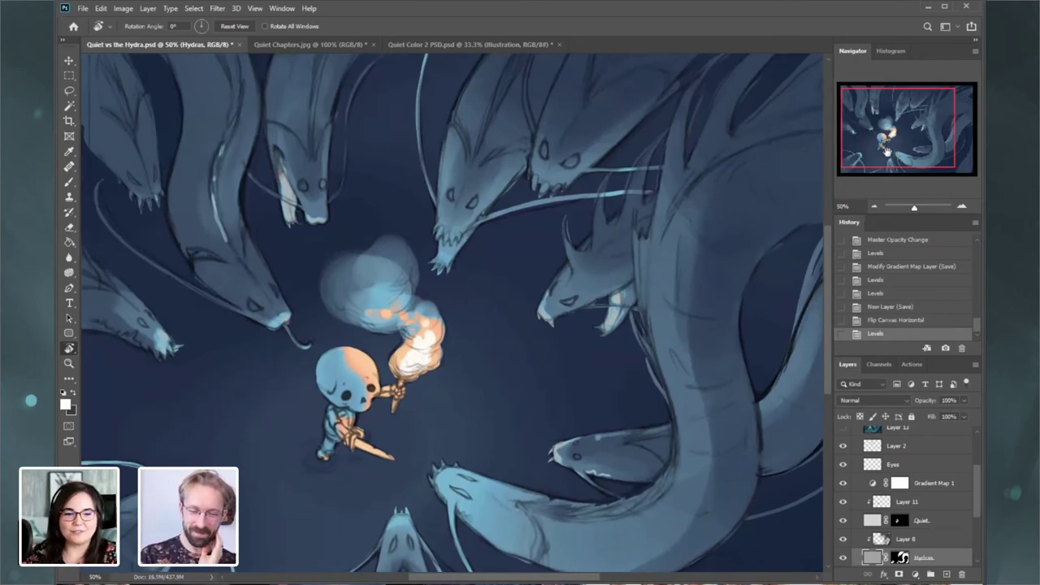
pyautogui.moveTo(887, 152)
pyautogui.mouseDown()
pyautogui.moveTo(900, 141)
pyautogui.moveTo(892, 132)
pyautogui.mouseUp()
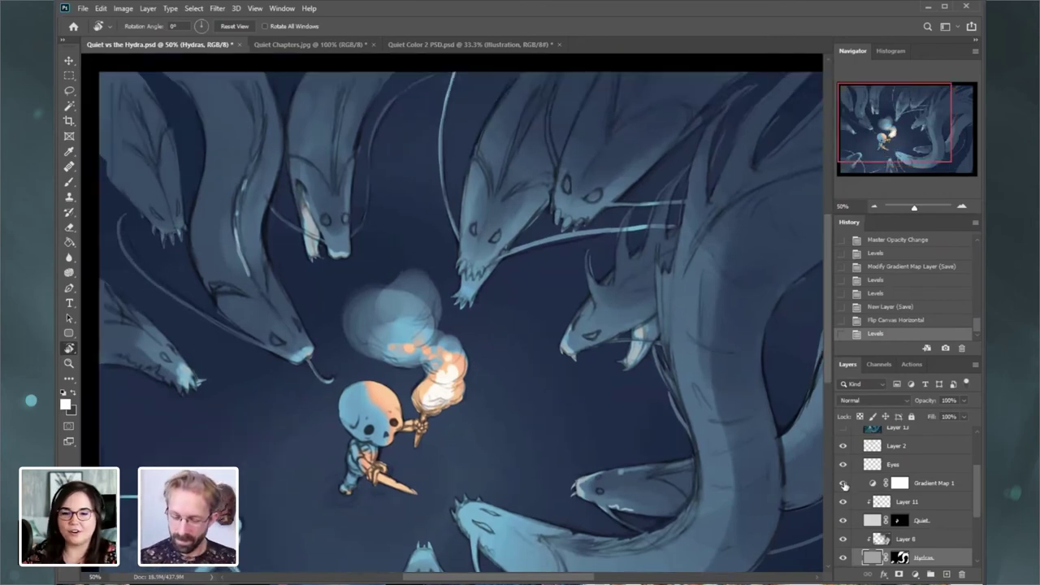
pyautogui.click(843, 485)
pyautogui.moveTo(894, 138); pyautogui.dragTo(891, 138)
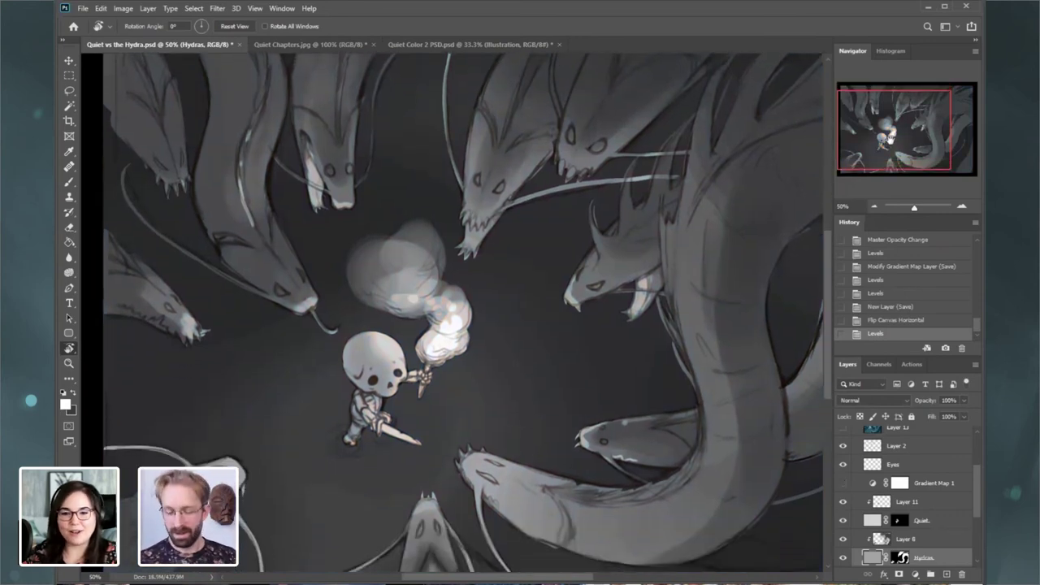
# - Select the Water layer and set up the Soft Round brush at a size of 500 px
pyautogui.scroll(-3, 975, 511)
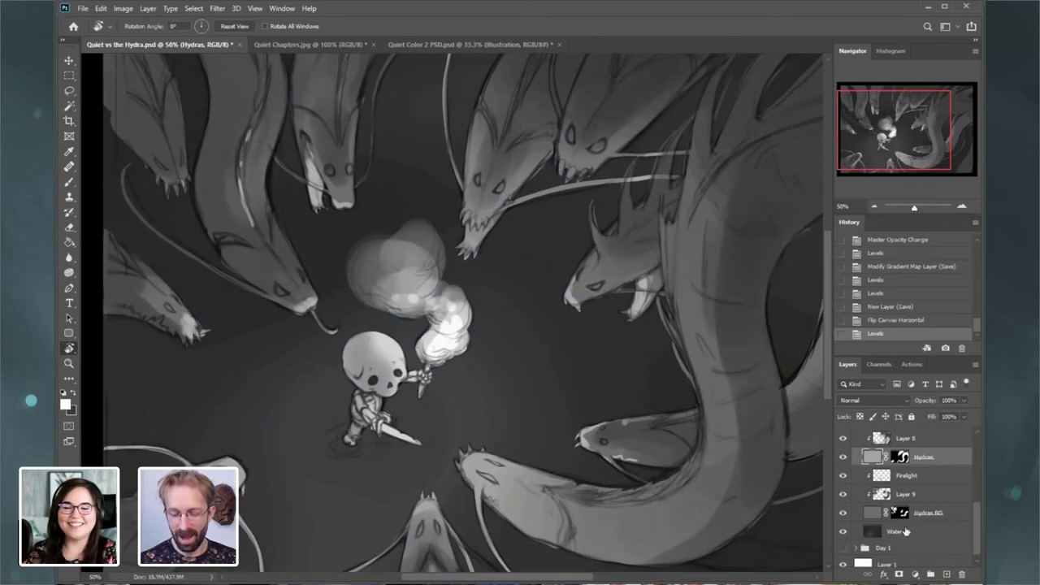
pyautogui.click(902, 531)
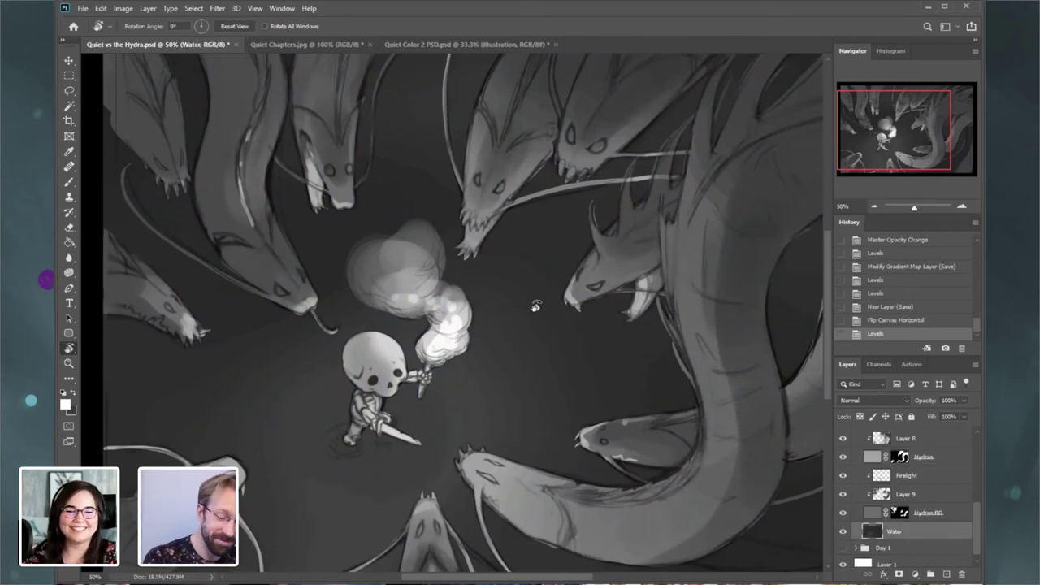
pyautogui.press('b')
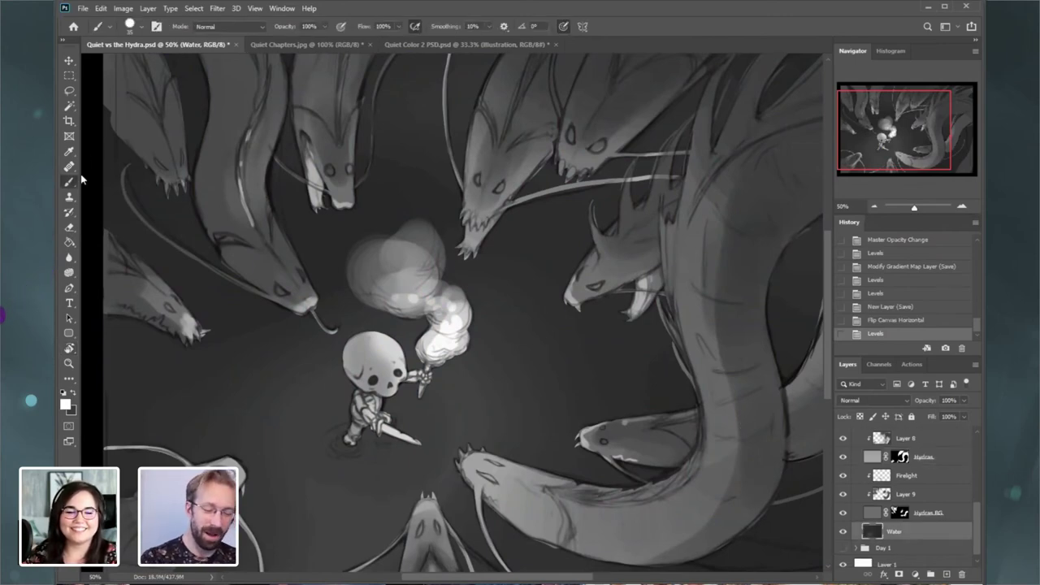
pyautogui.rightClick(530, 293)
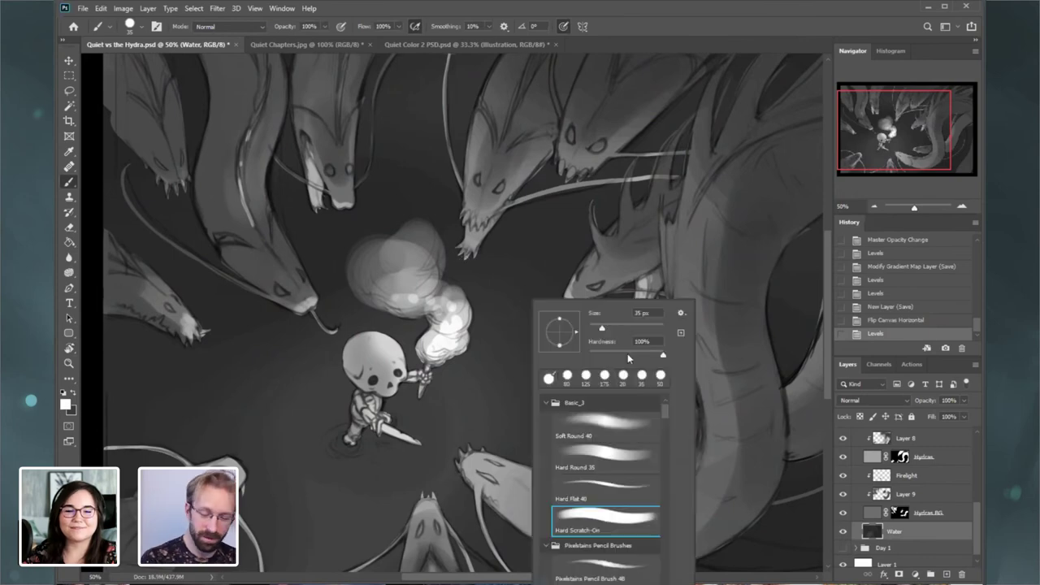
pyautogui.click(628, 421)
pyautogui.moveTo(602, 327); pyautogui.dragTo(643, 328)
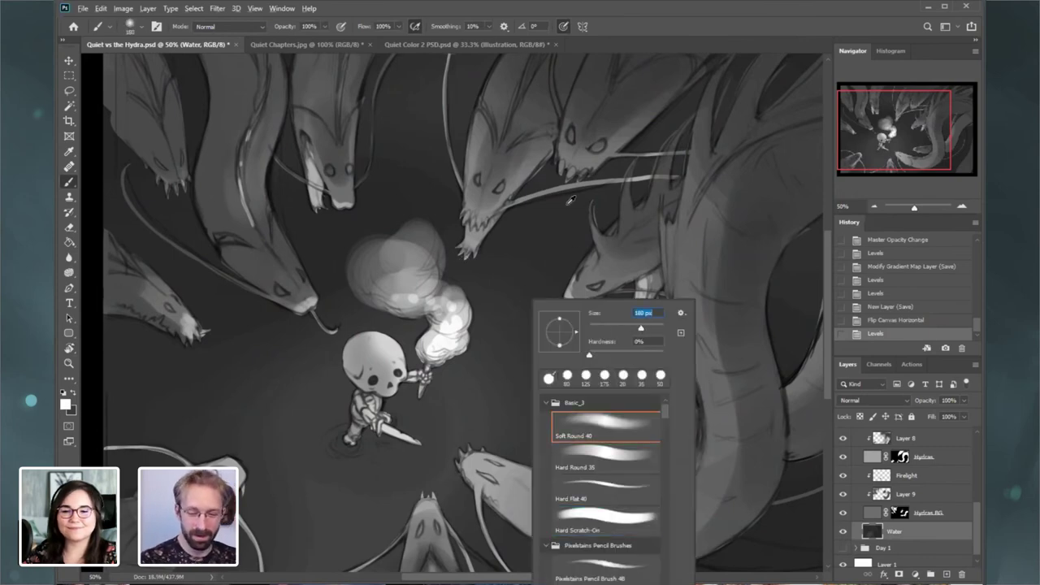
pyautogui.write('500')
pyautogui.press('Return')
# - Try to paint a white glow on the Water layer between the upper hydra necks, and undo it
pyautogui.scroll(2, 571, 199)
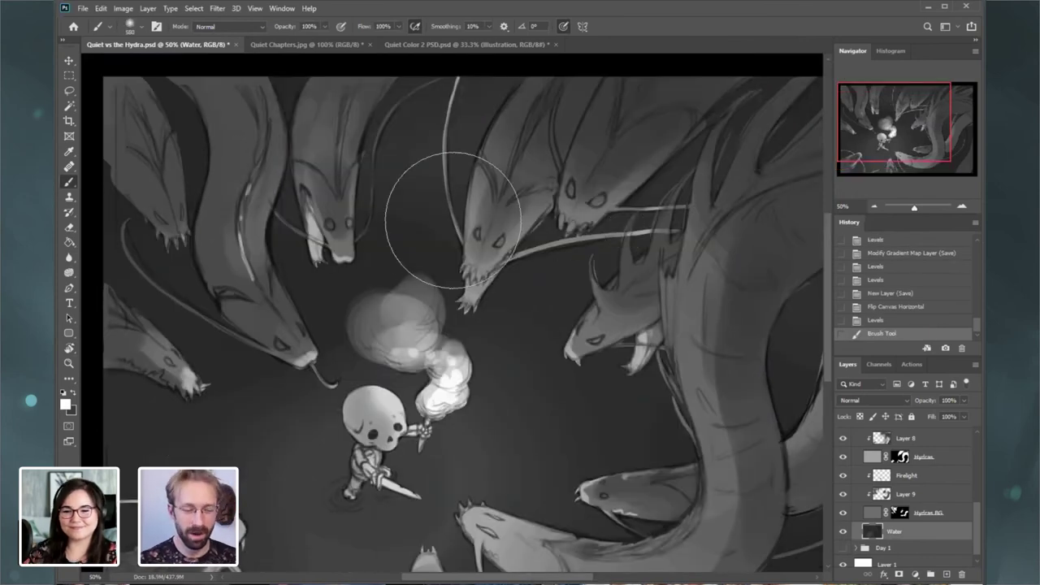
pyautogui.moveTo(487, 113); pyautogui.dragTo(422, 203)
pyautogui.rightClick(444, 162)
pyautogui.click(718, 187)
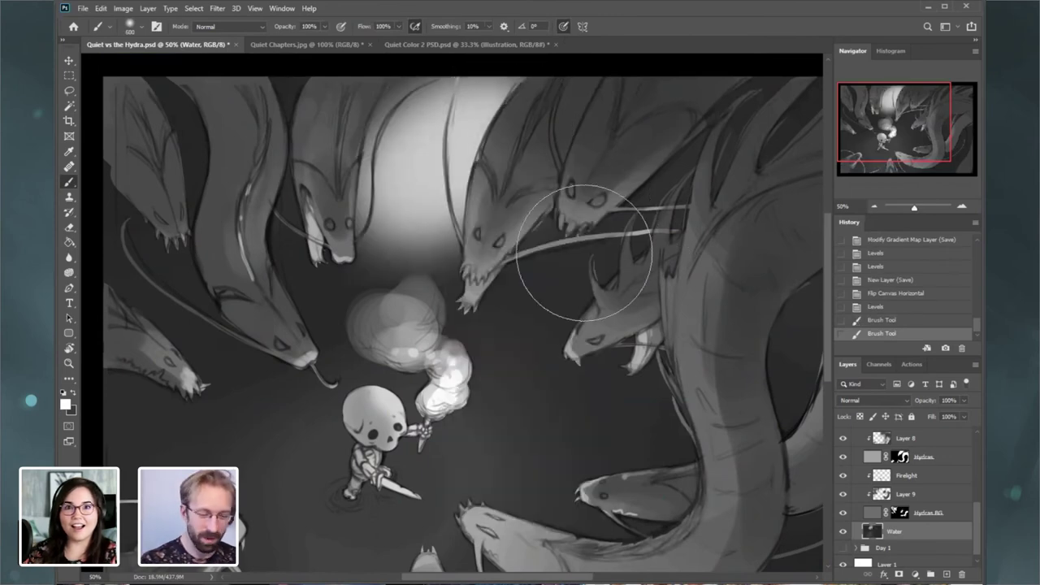
pyautogui.hotkey('ctrl', 'z')
# - Paint over the water around the hydras and skeleton in dark grey on the Water layer, reducing the brush size to 400 px
pyautogui.press('x')
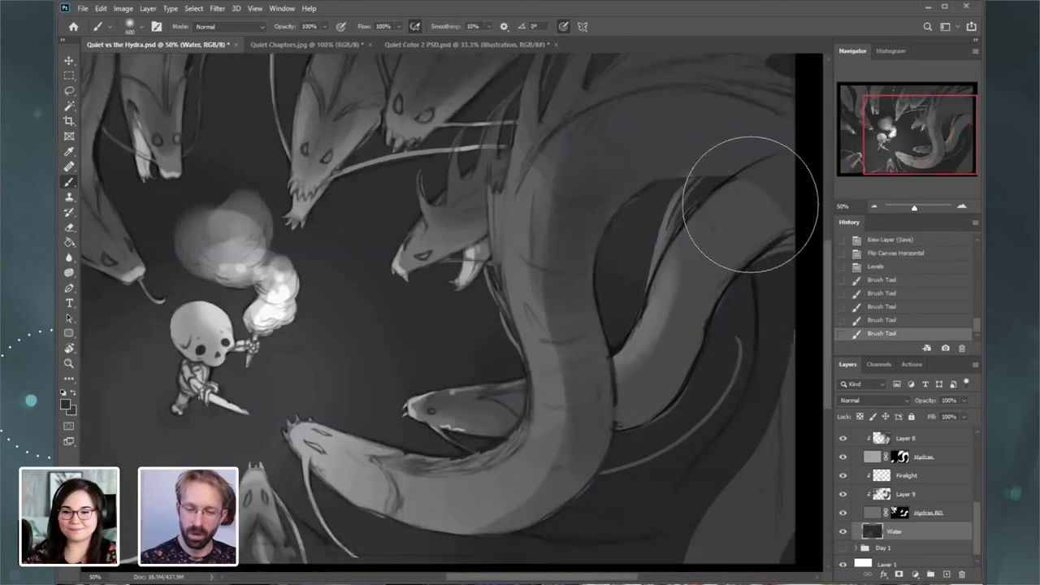
pyautogui.moveTo(893, 159); pyautogui.dragTo(854, 162)
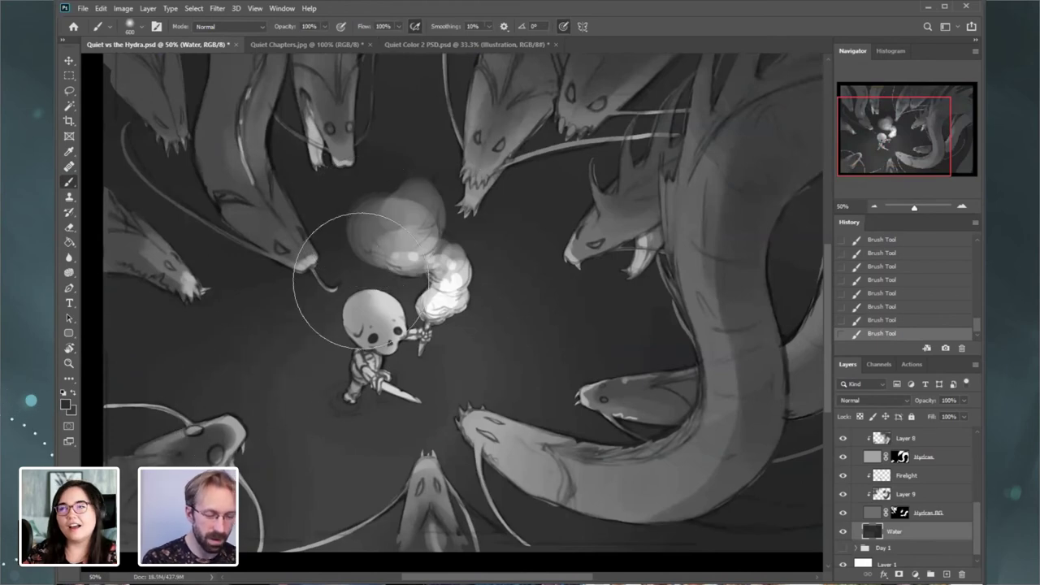
pyautogui.press('[')
pyautogui.press('[')
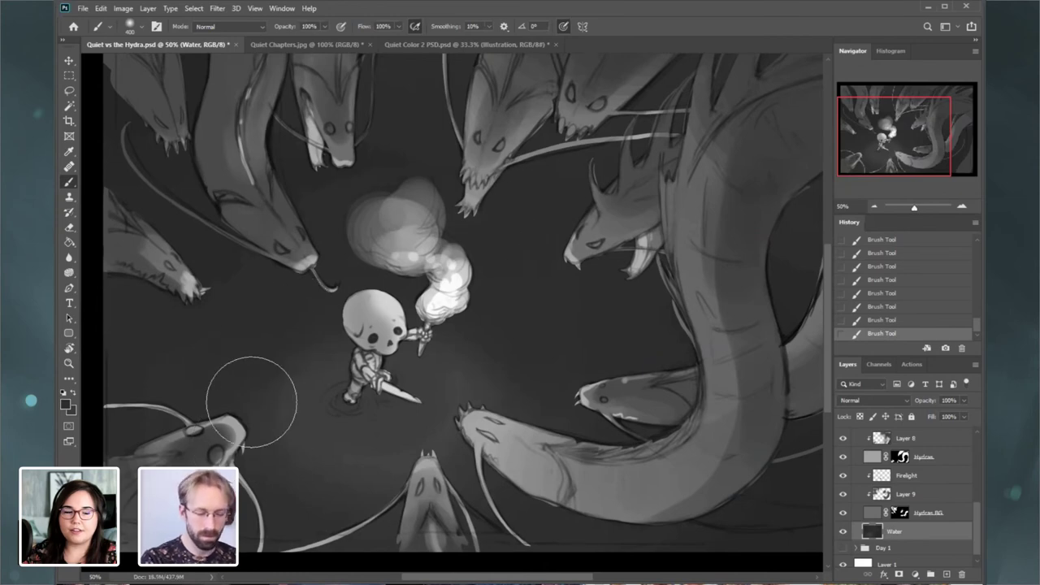
# - Undo the last brush stroke, then darken the water beneath the large hydra with a dark grey sampled from the water
pyautogui.keyDown('alt'); pyautogui.click(152, 148); pyautogui.keyUp('alt')
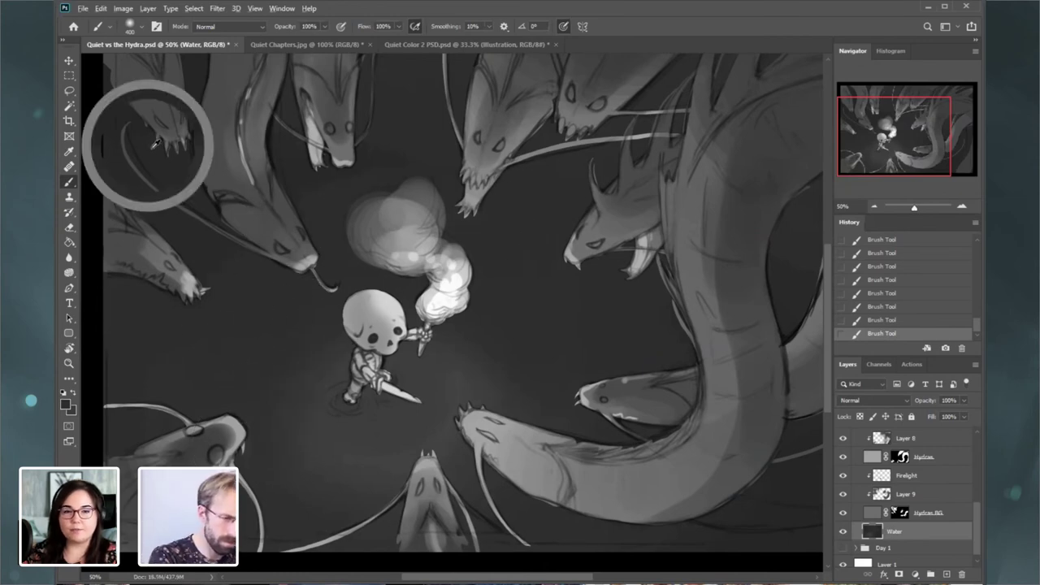
pyautogui.hotkey('ctrl', 'z')
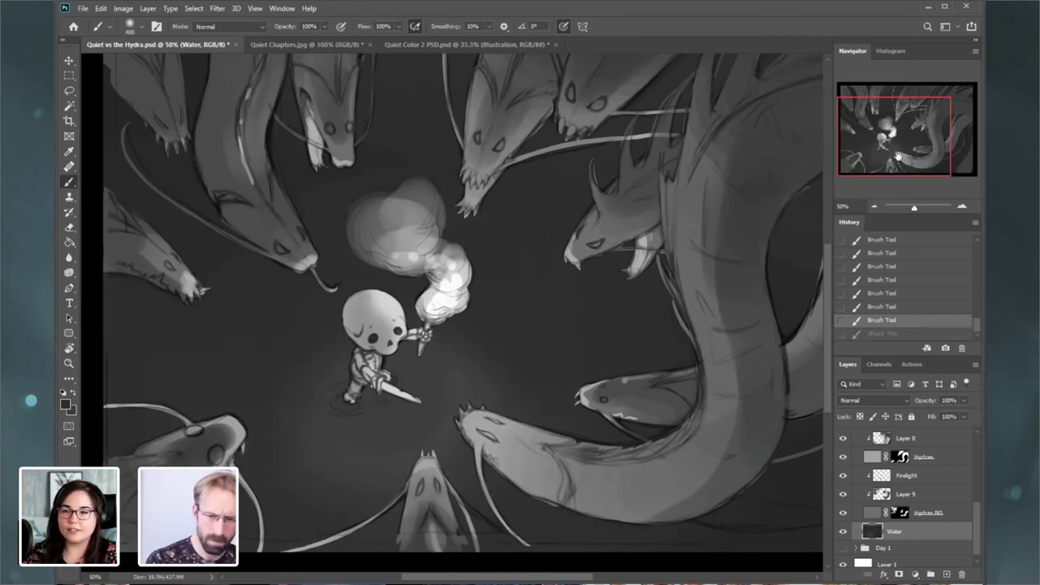
pyautogui.click(874, 207)
pyautogui.moveTo(724, 459); pyautogui.dragTo(622, 523)
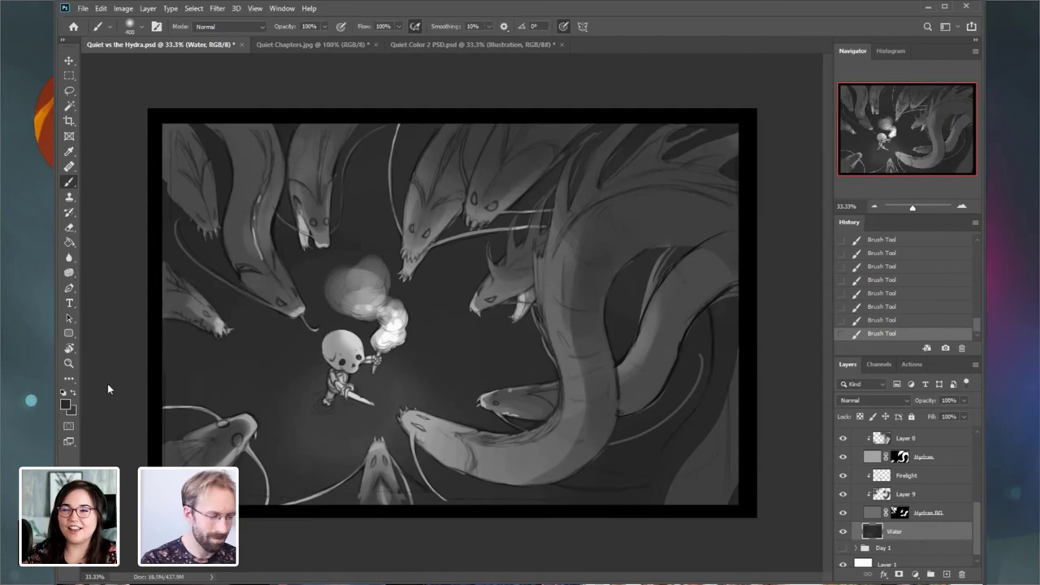
# - Set the foreground colour to a neutral grey with 25% brightness and paint a soft glow on the water around the skeleton
pyautogui.click(65, 404)
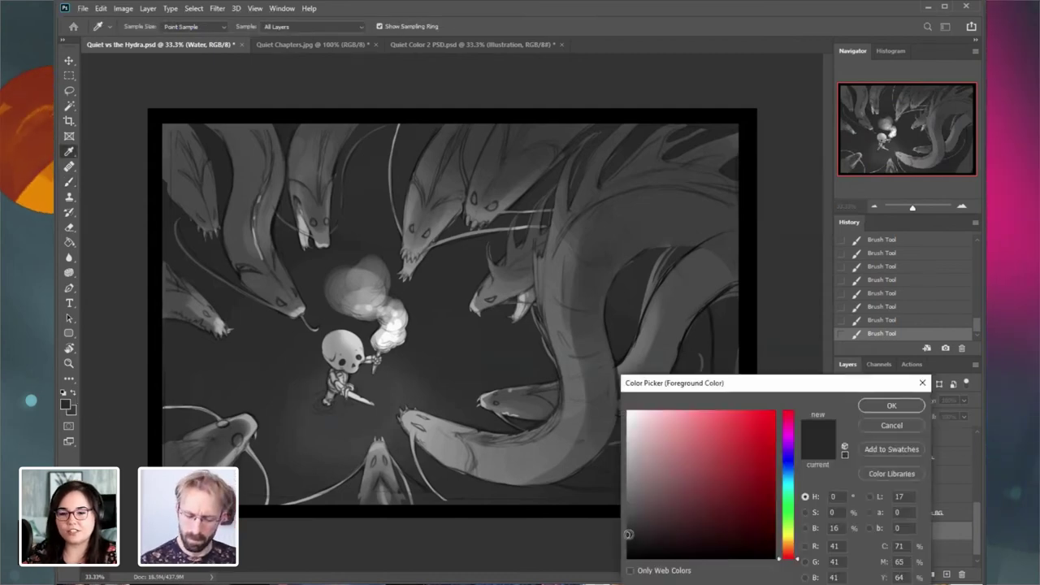
pyautogui.click(397, 375)
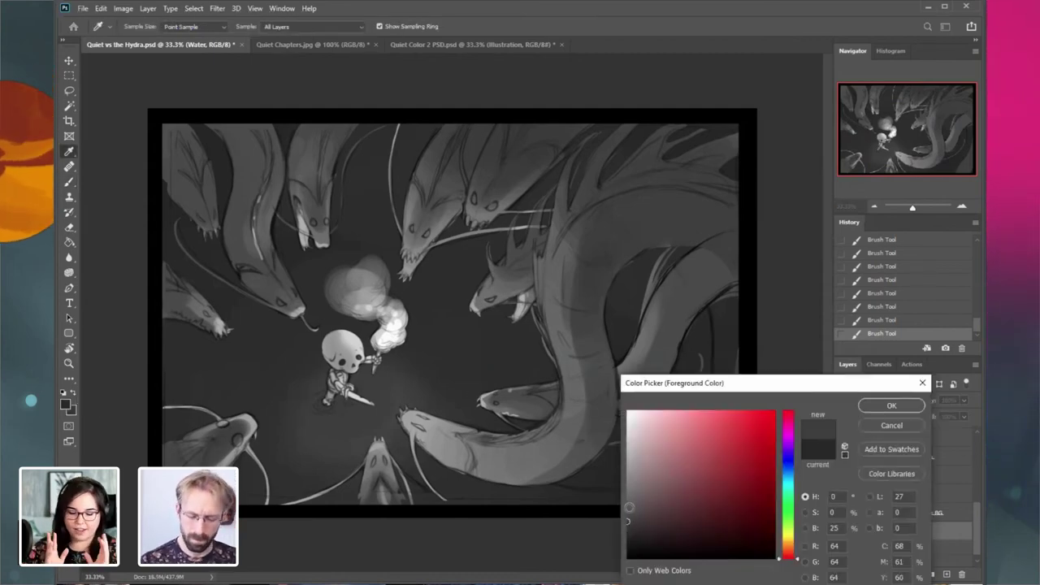
pyautogui.click(891, 405)
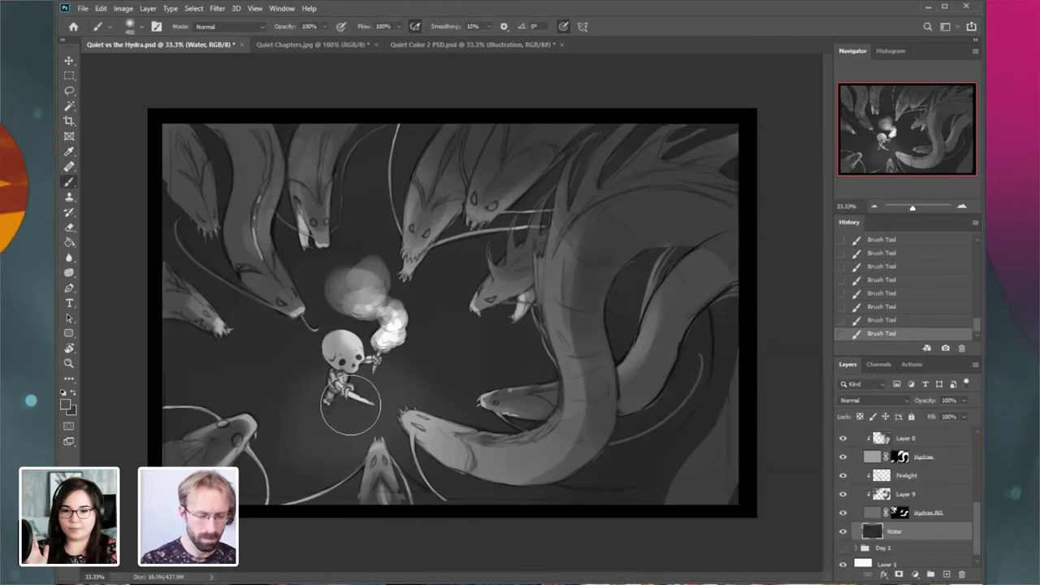
pyautogui.press(']')
pyautogui.press(']')
pyautogui.press(']')
pyautogui.press('[')
pyautogui.press('[')
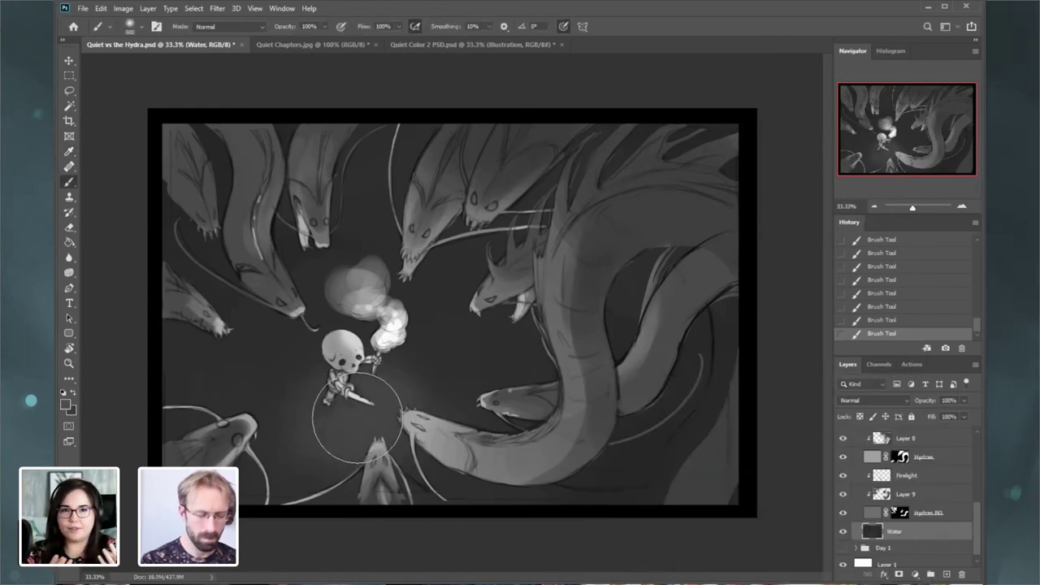
pyautogui.press('[')
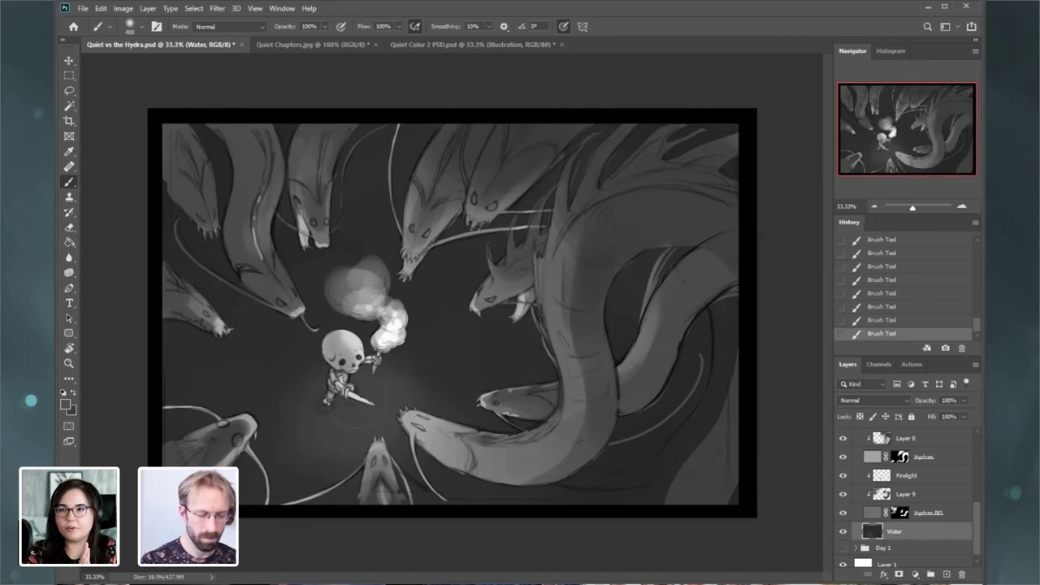
pyautogui.press(']')
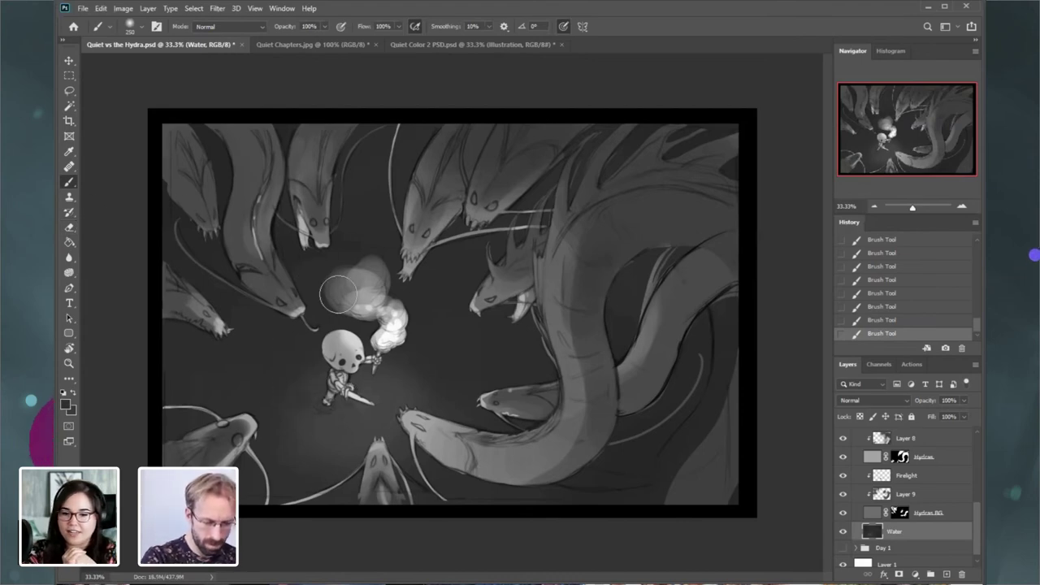
# - Set the brush size to 200 px for smaller strokes on the water beside the skeleton
pyautogui.press('[')
pyautogui.press('[')
pyautogui.press('[')
pyautogui.press('[')
pyautogui.press('[')
pyautogui.press('[')
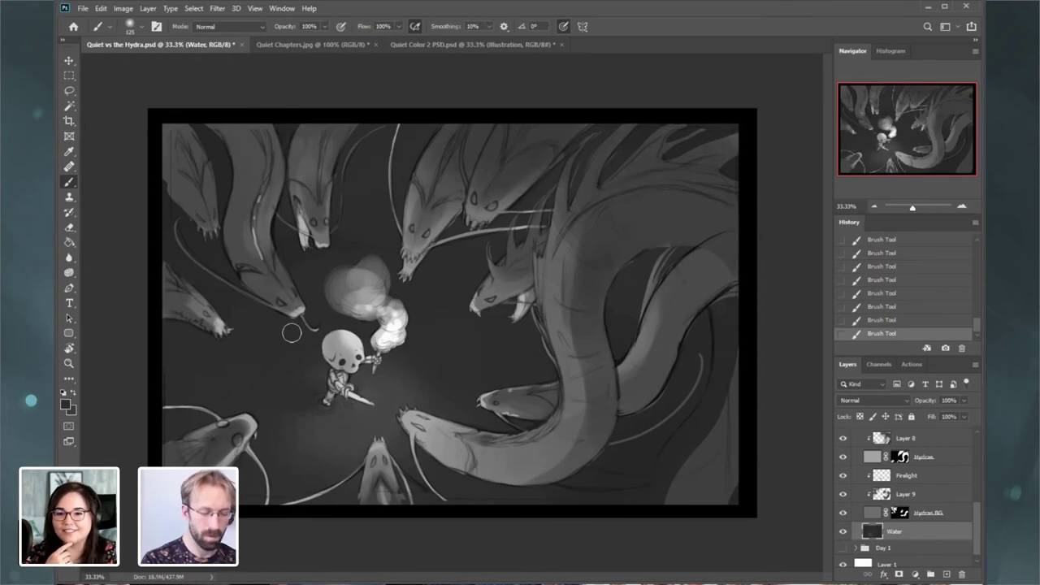
pyautogui.press(']')
pyautogui.press(']')
pyautogui.press(']')
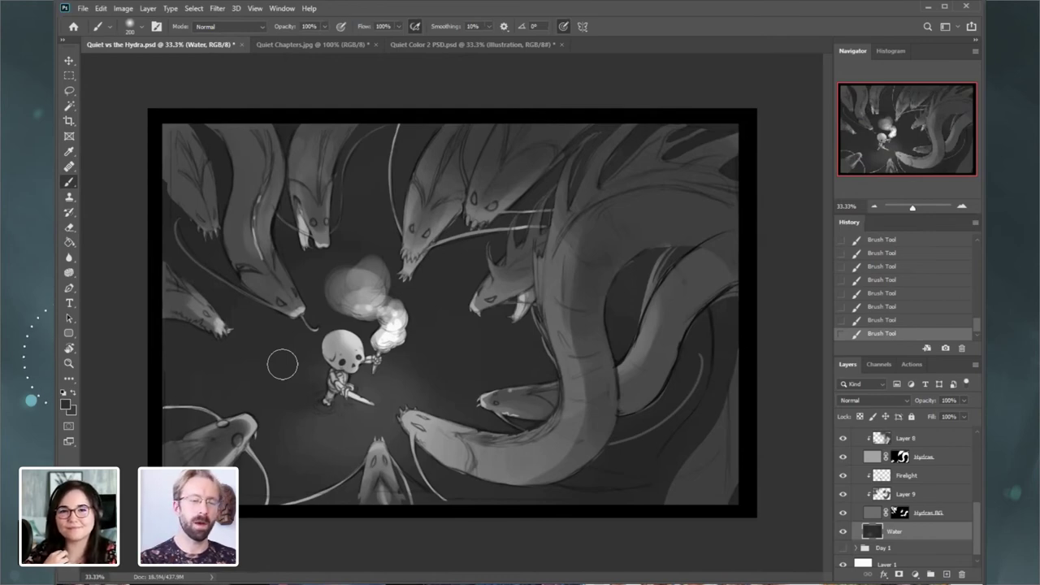
# - Switch to Quiet Chapters and compare the forest stampede with the skeleton on the arched tree, viewing the latter at 100% and 66.67%
pyautogui.click(349, 45)
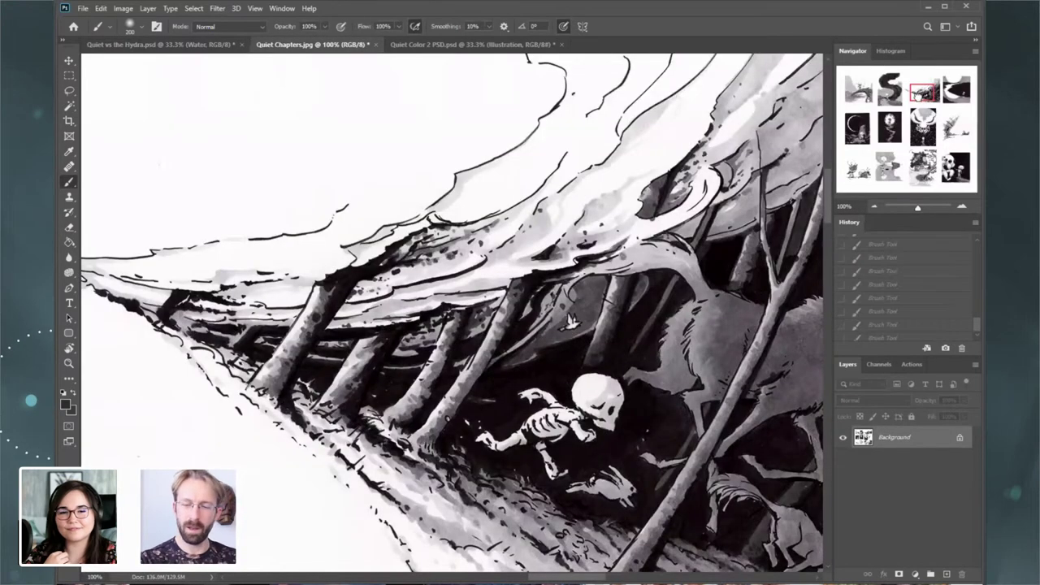
pyautogui.moveTo(917, 96); pyautogui.dragTo(920, 97)
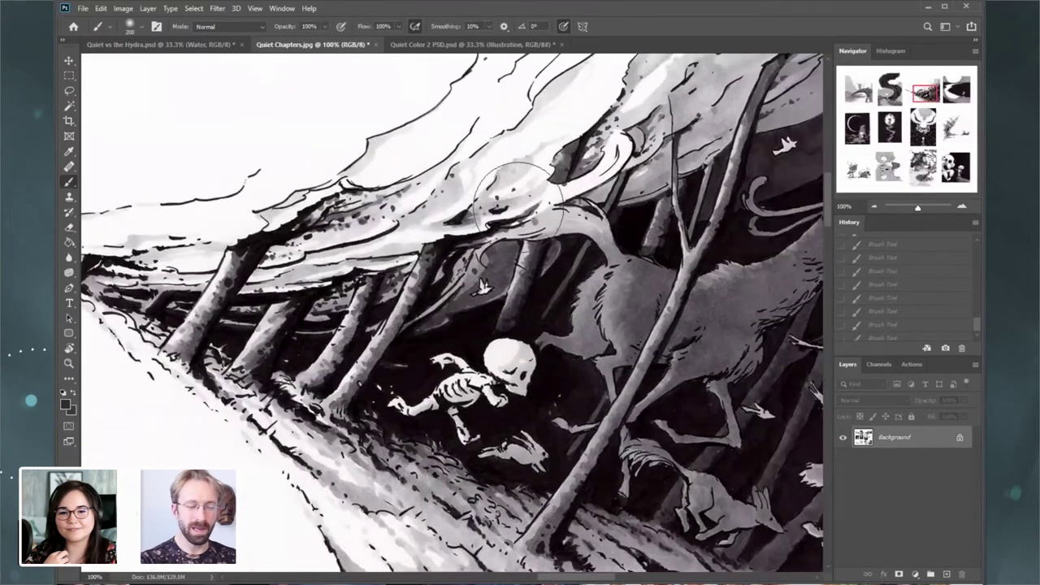
pyautogui.click(875, 208)
pyautogui.click(874, 207)
pyautogui.moveTo(911, 98); pyautogui.dragTo(859, 88)
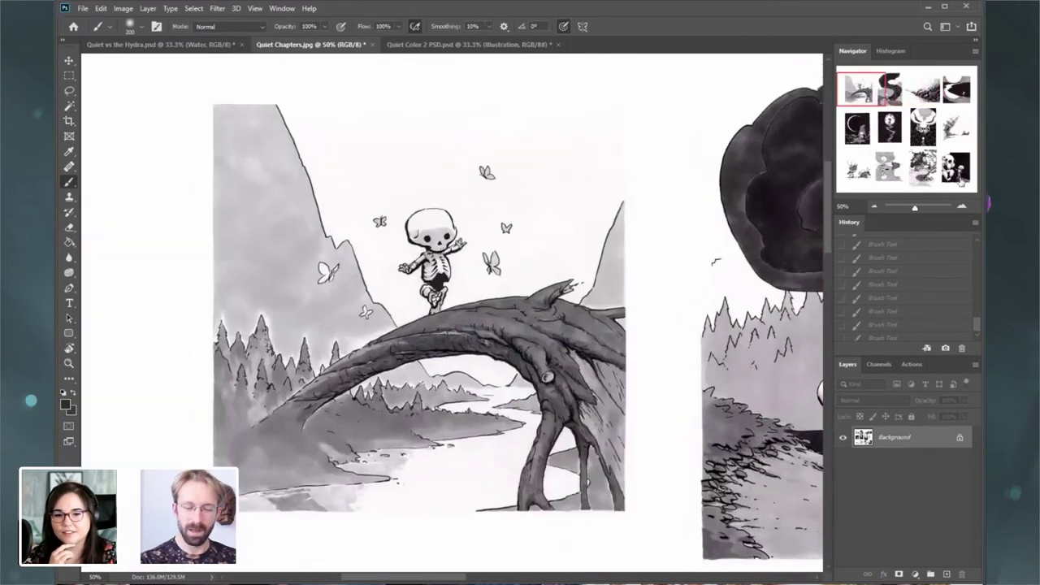
pyautogui.click(961, 208)
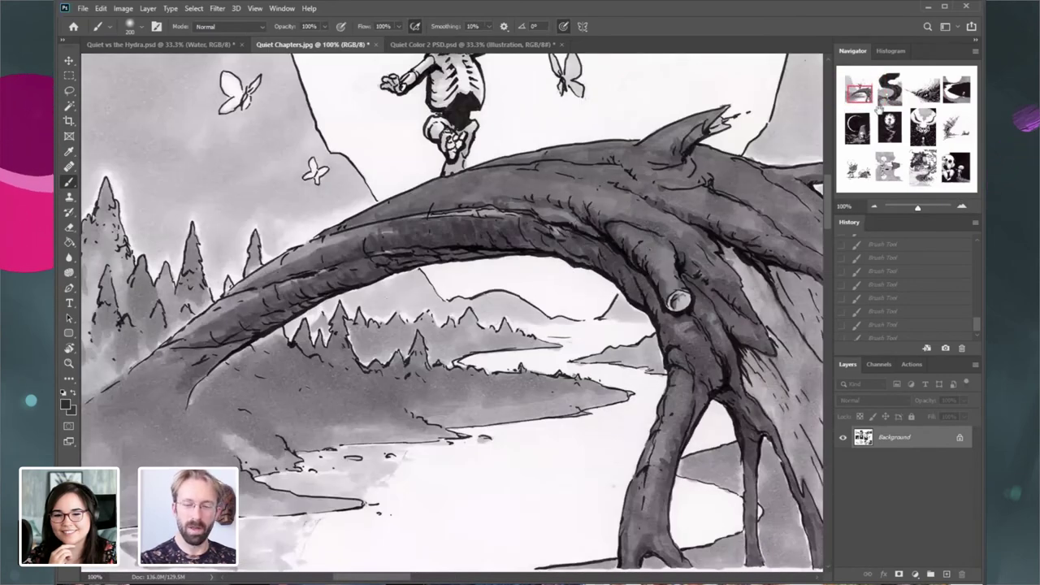
pyautogui.moveTo(863, 98); pyautogui.dragTo(869, 88)
pyautogui.click(873, 203)
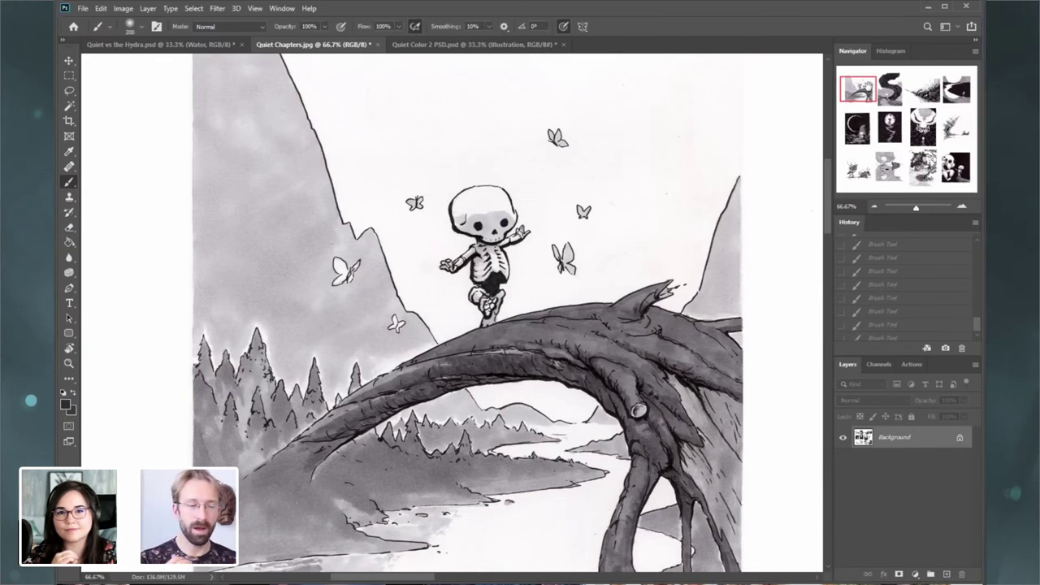
# - Return to the Hydra painting and view the skeleton and surrounding hydra heads at 50%
pyautogui.click(203, 45)
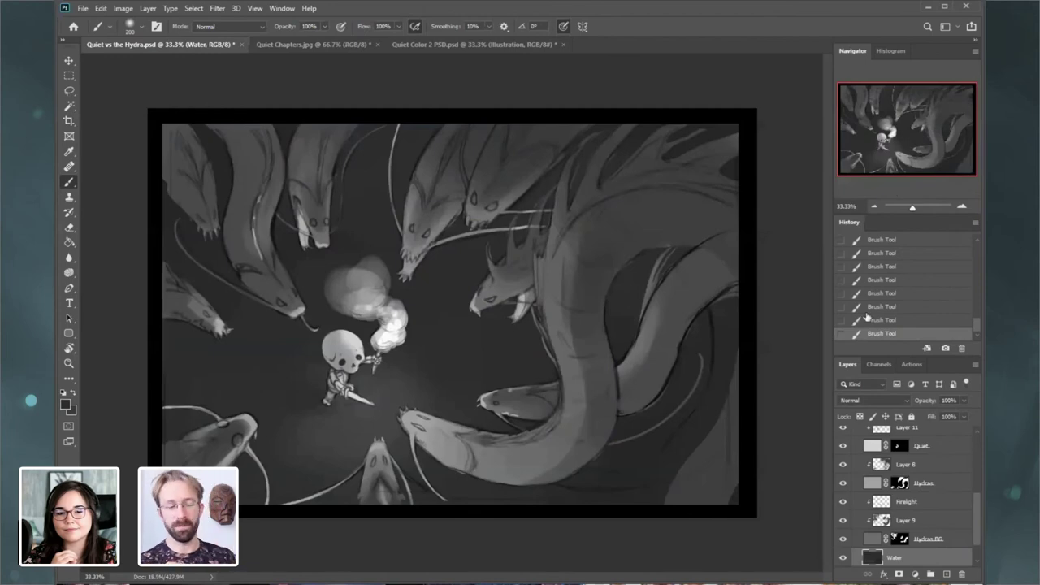
pyautogui.hotkey('ctrl', '+')
pyautogui.moveTo(917, 148); pyautogui.dragTo(904, 150)
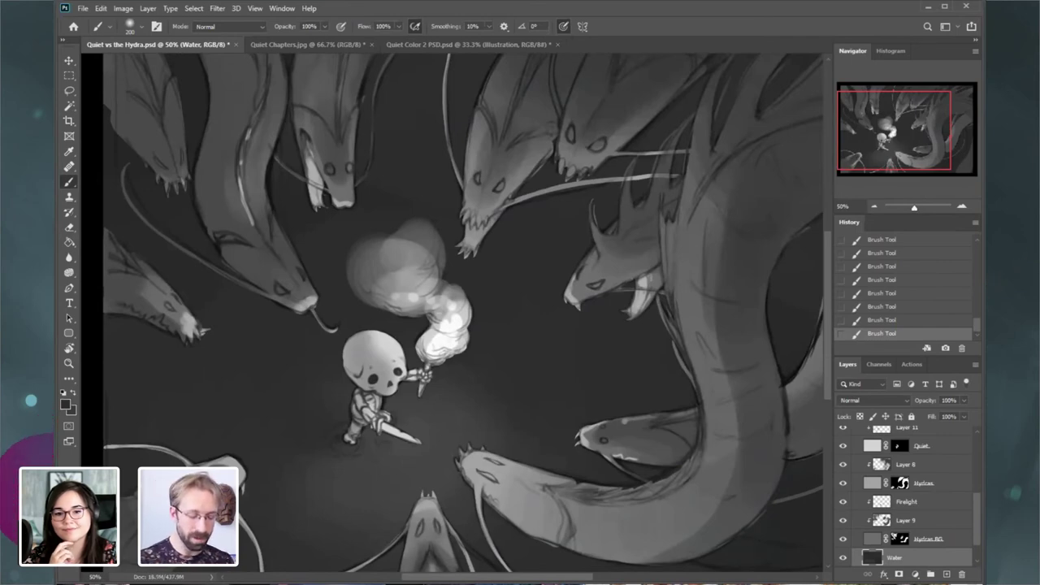
# - Switch to the browser's ArtStation portfolio and open The Stormbjorn artwork
pyautogui.hotkey('alt', 'Tab')
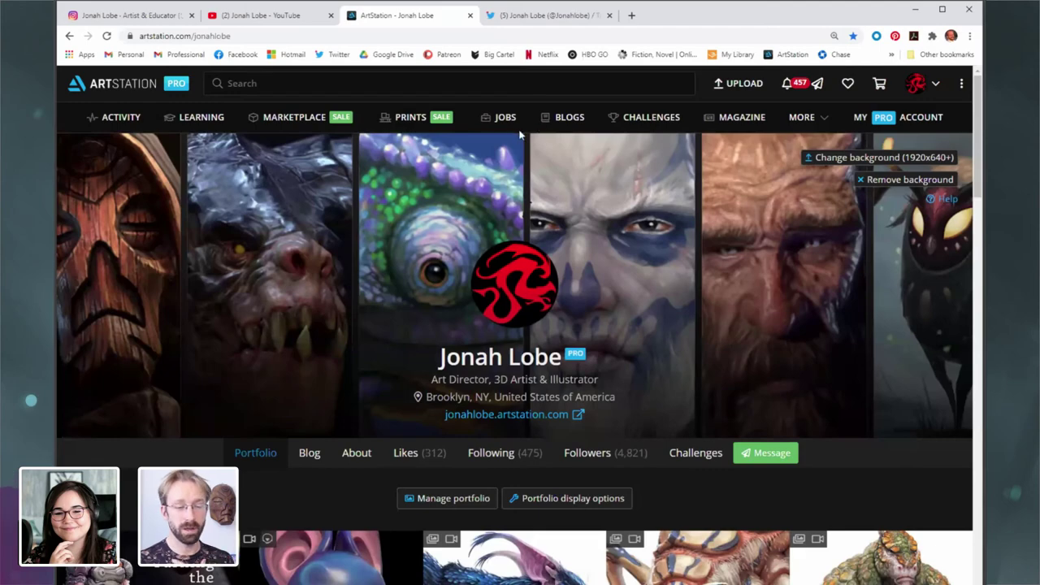
pyautogui.scroll(-3, 523, 212)
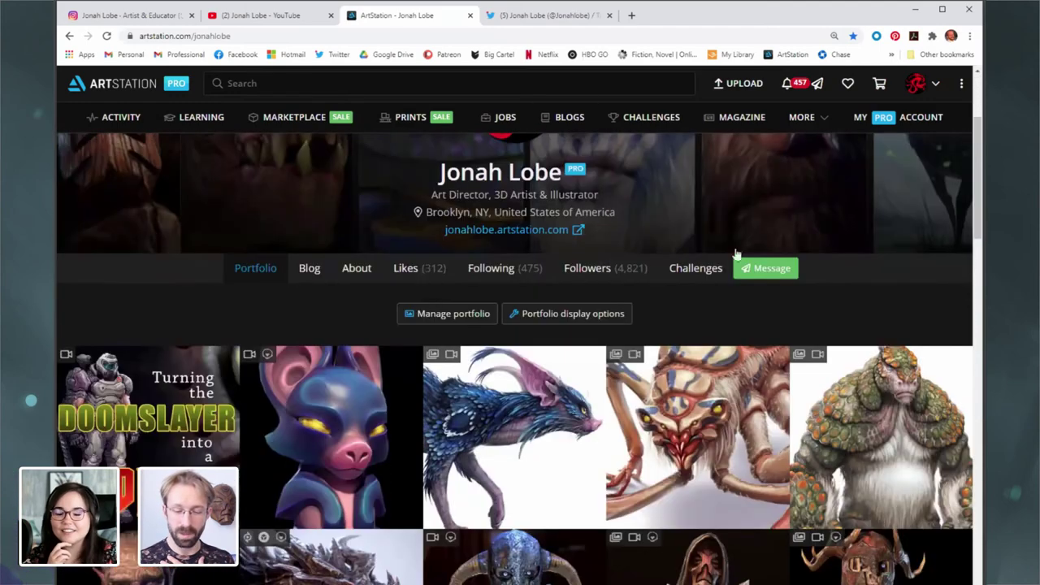
pyautogui.scroll(-2, 736, 255)
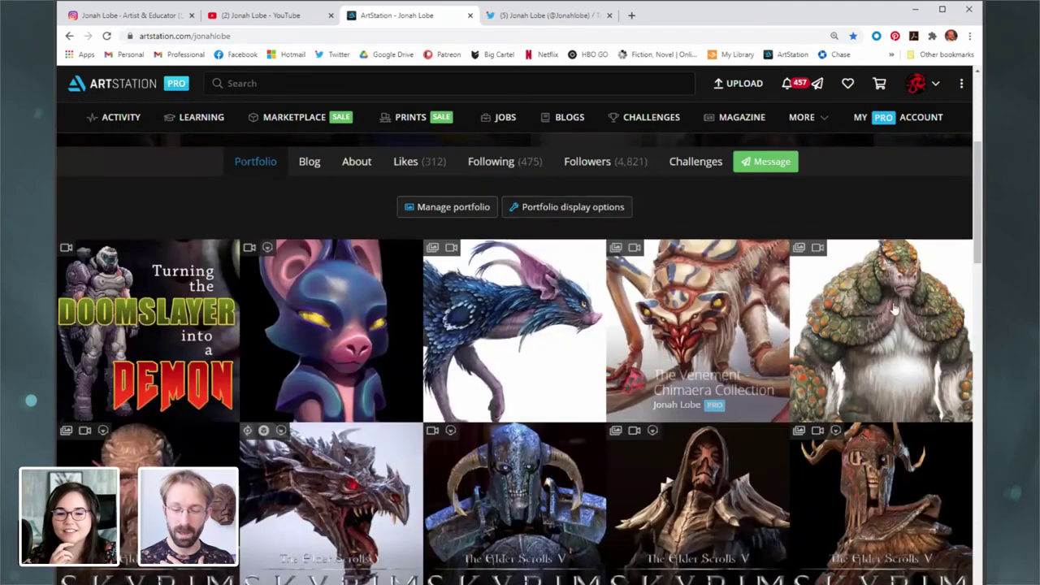
pyautogui.click(633, 323)
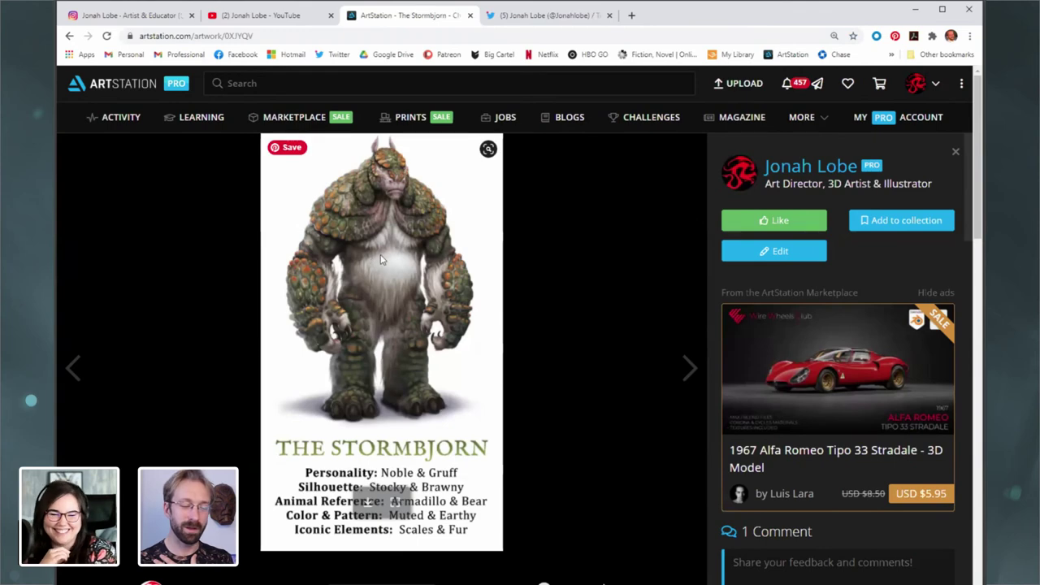
# - Open the Stormbjorn image at full size and examine its scales and fur from the head down to the claws
pyautogui.click(460, 379)
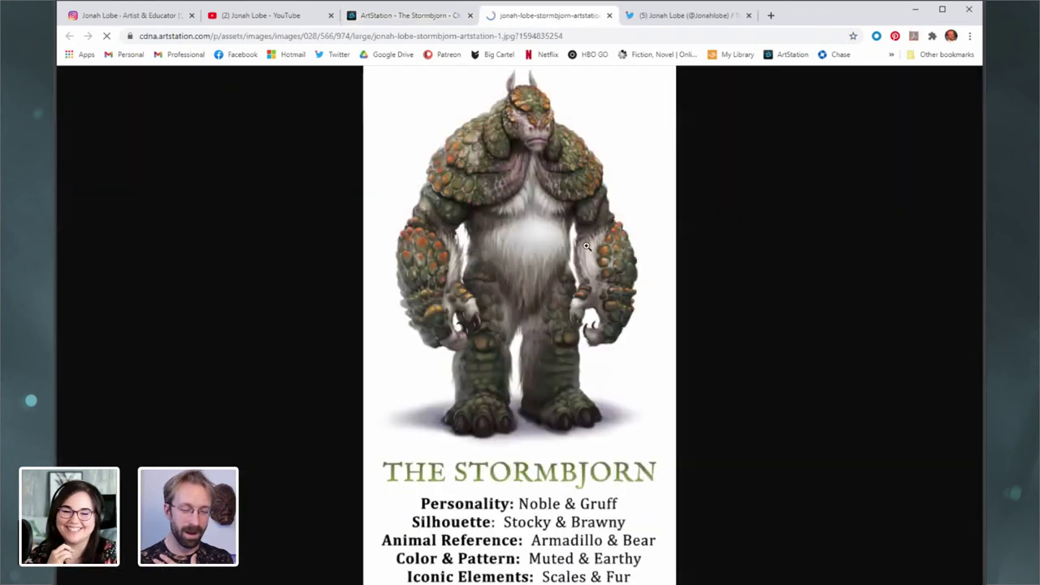
pyautogui.click(540, 175)
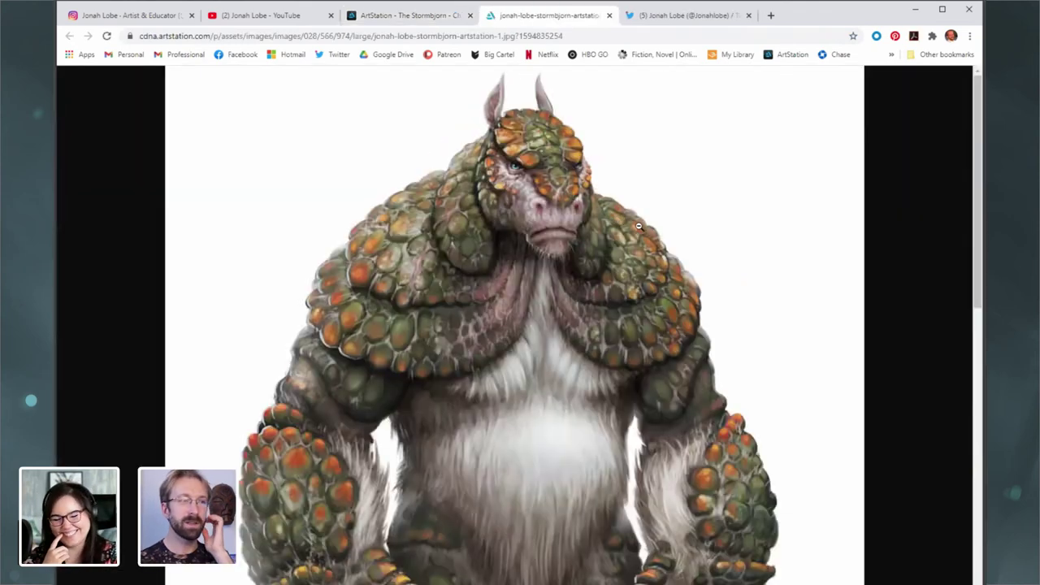
pyautogui.scroll(-1, 654, 237)
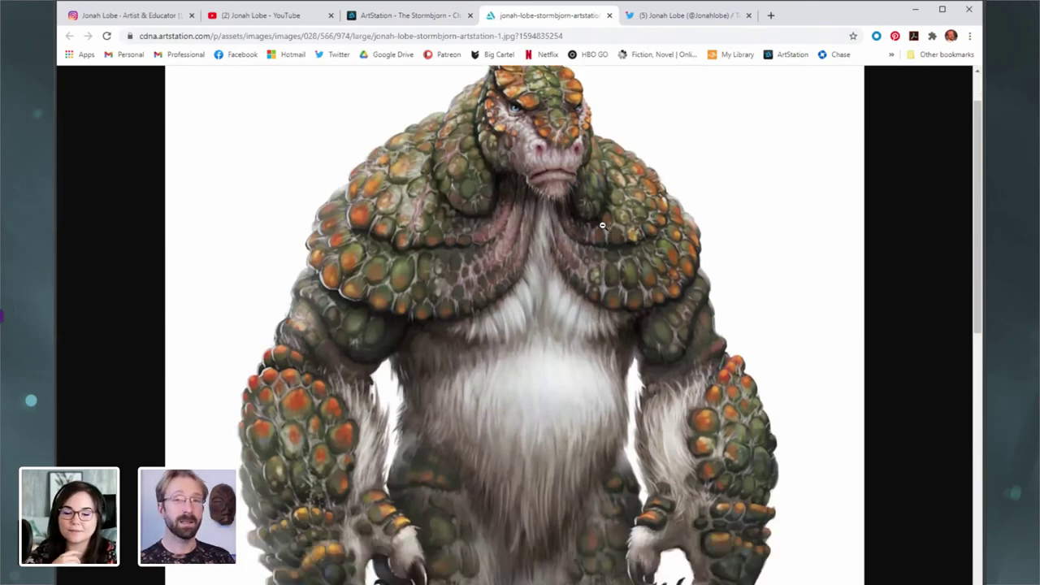
pyautogui.scroll(-1, 605, 225)
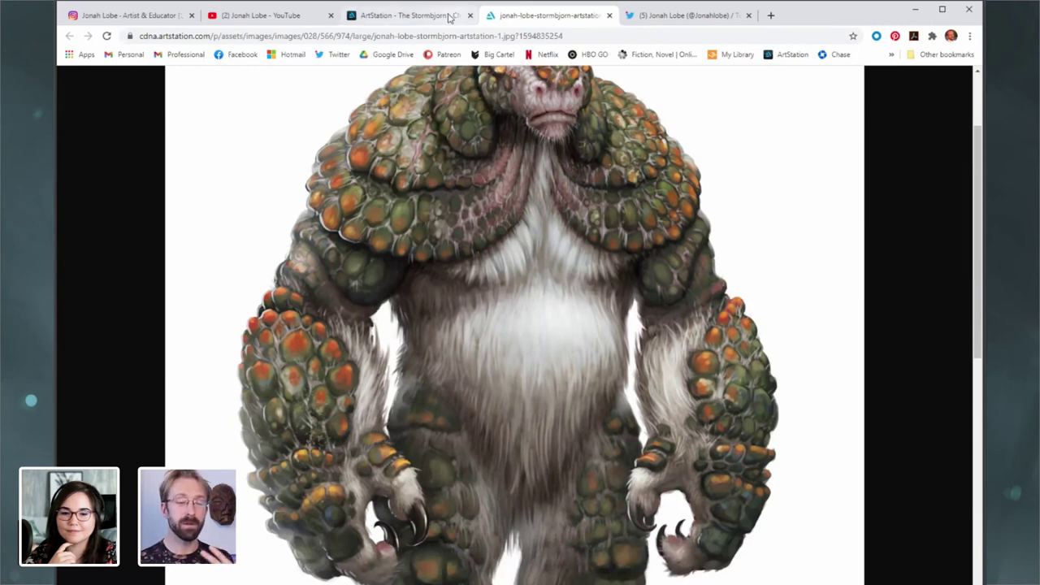
# - Return to the portfolio and open the Skyrim Dragonbone armour artwork to examine its front and back views
pyautogui.click(450, 16)
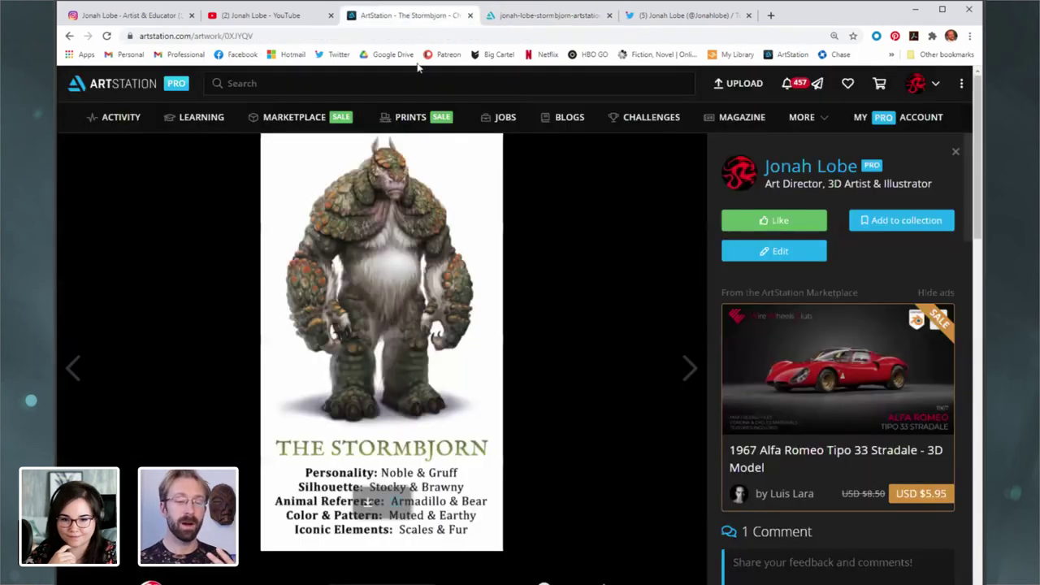
pyautogui.click(70, 36)
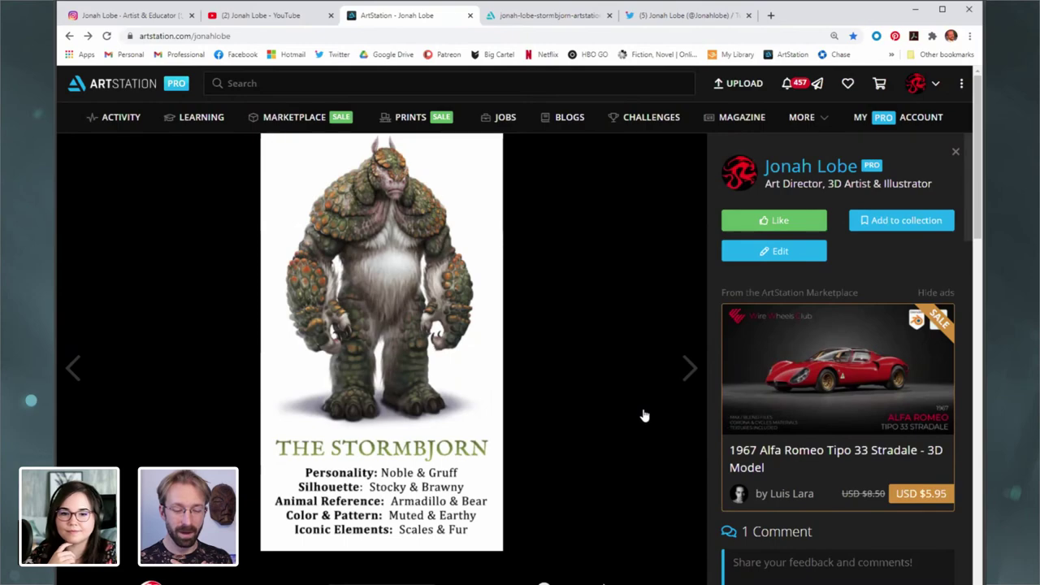
pyautogui.scroll(-3, 691, 370)
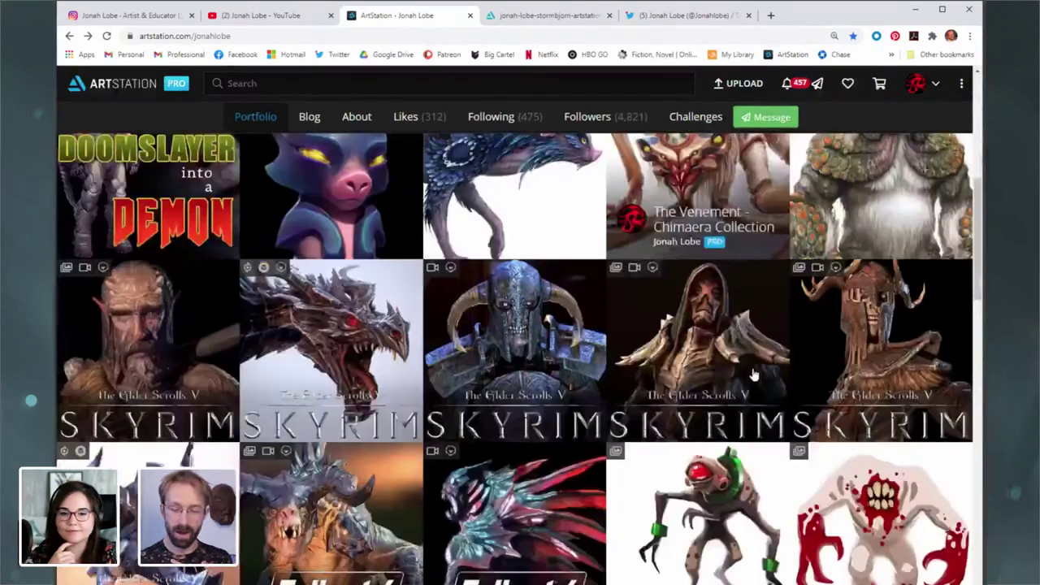
pyautogui.scroll(-1, 402, 332)
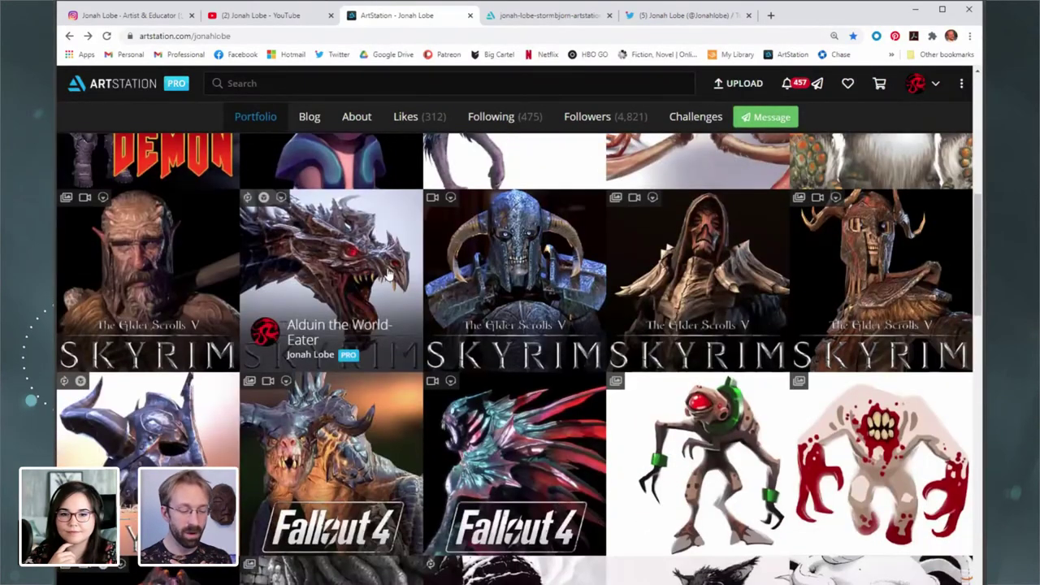
pyautogui.click(702, 273)
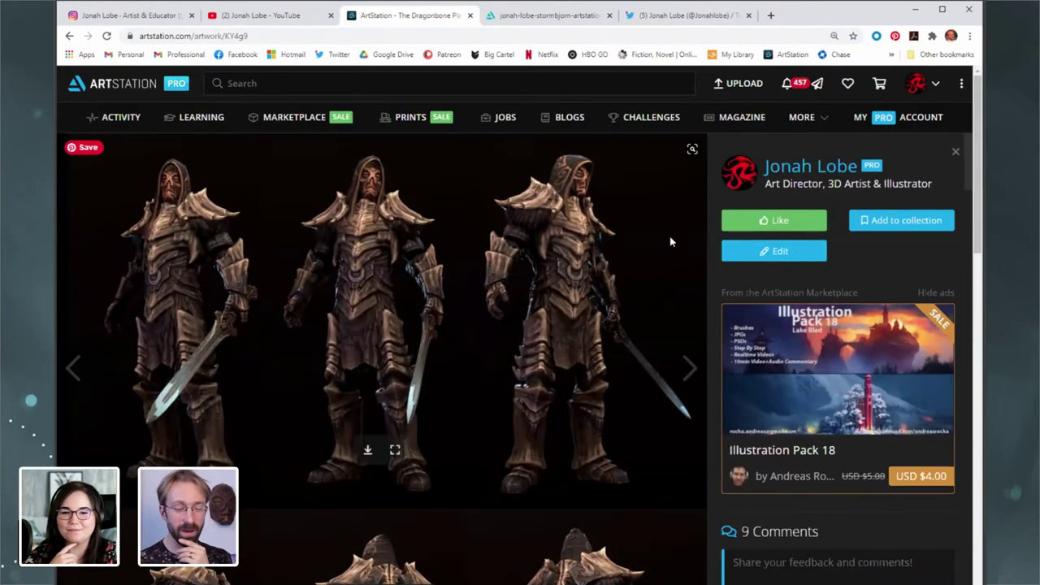
pyautogui.scroll(-3, 689, 311)
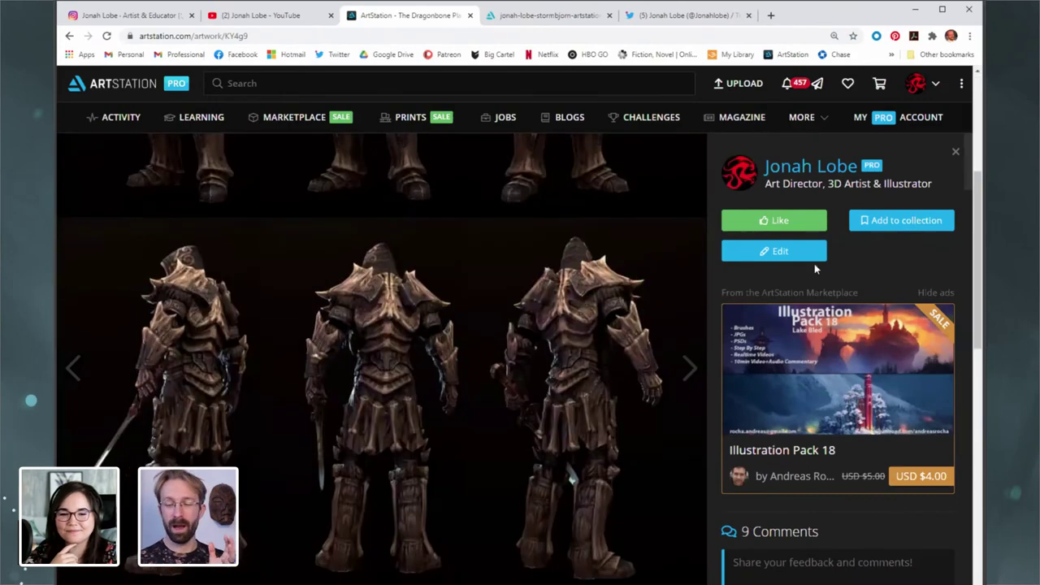
# - Look further down the Dragonbone armour page, and switch back to Photoshop to view the whole Hydra painting at 33.33%
pyautogui.scroll(-5, 707, 242)
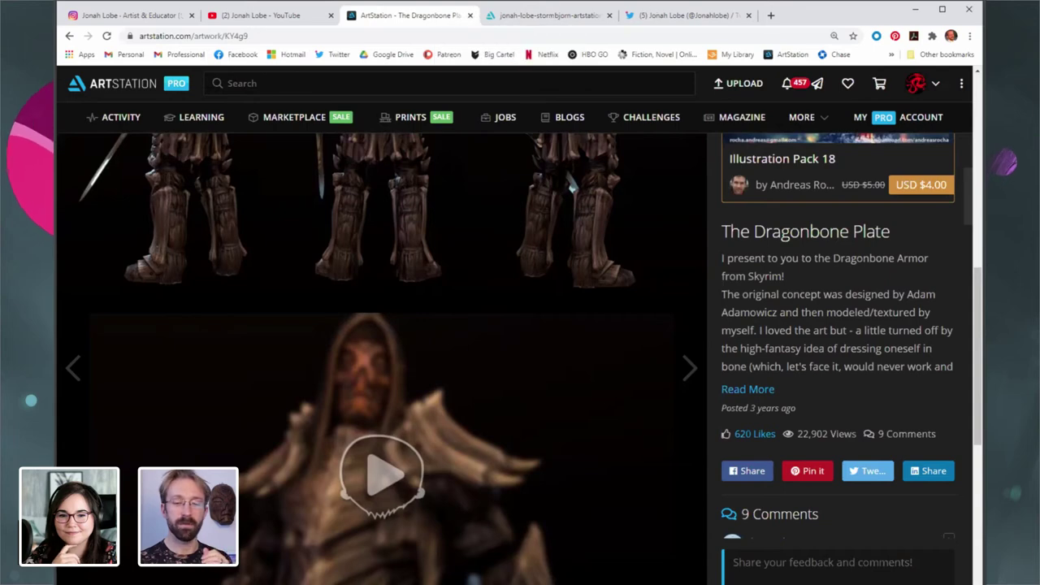
pyautogui.click(916, 9)
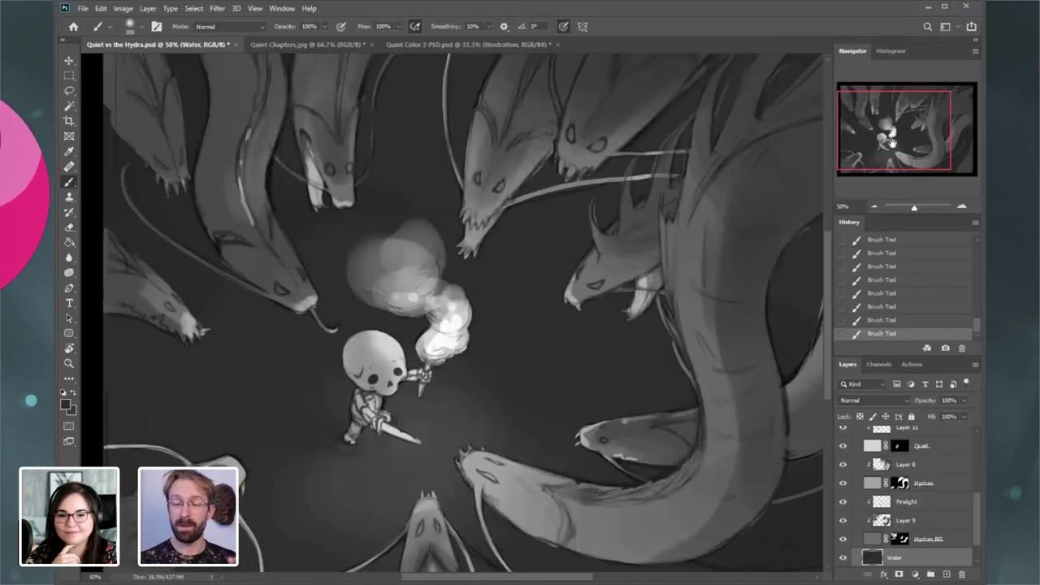
pyautogui.moveTo(892, 146); pyautogui.dragTo(892, 154)
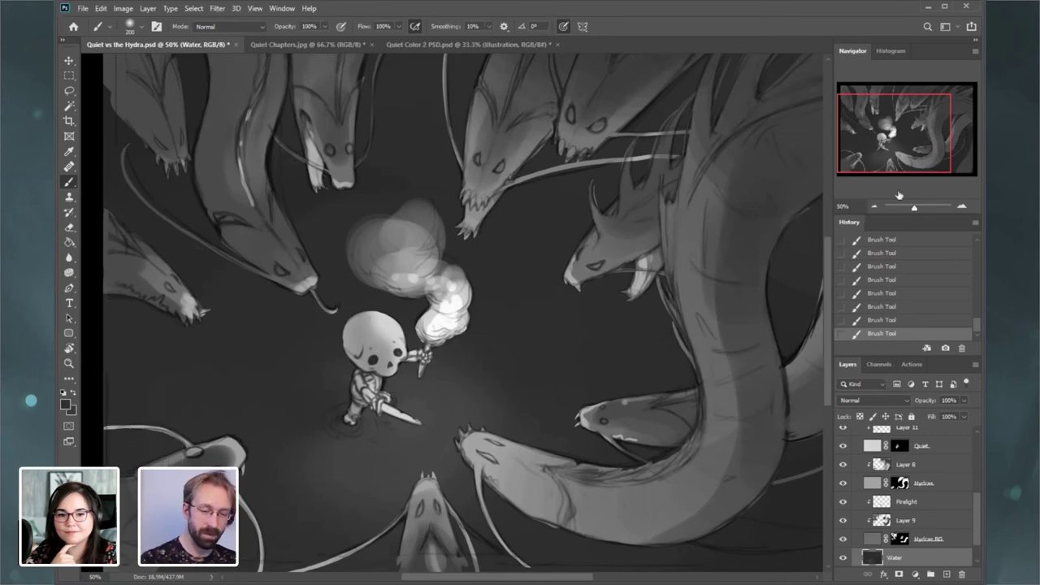
pyautogui.click(875, 208)
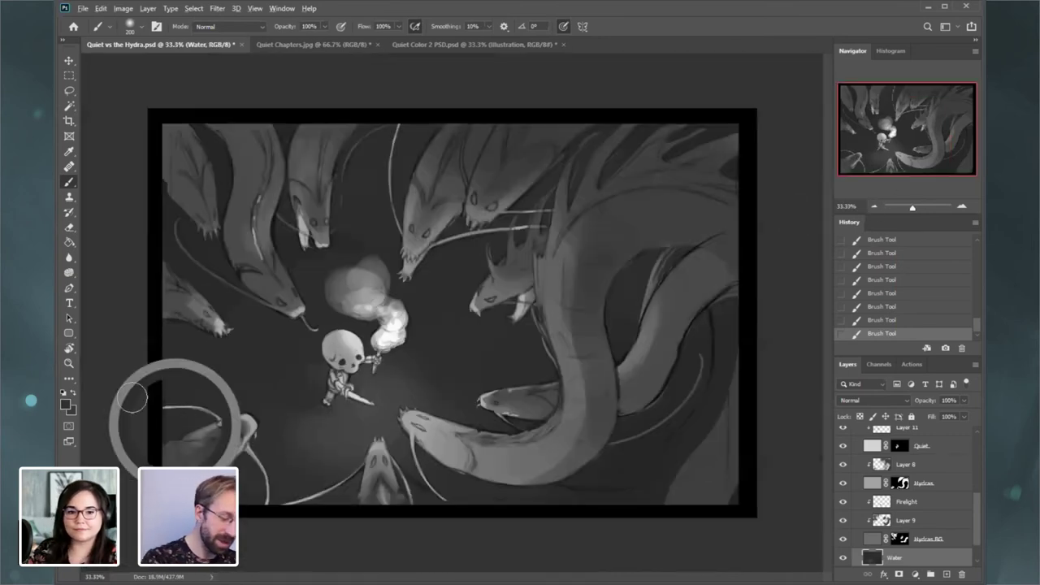
# - Set the foreground colour to dark grey (RGB 35, 35, 35) and enlarge the brush to 700 px
pyautogui.click(67, 407)
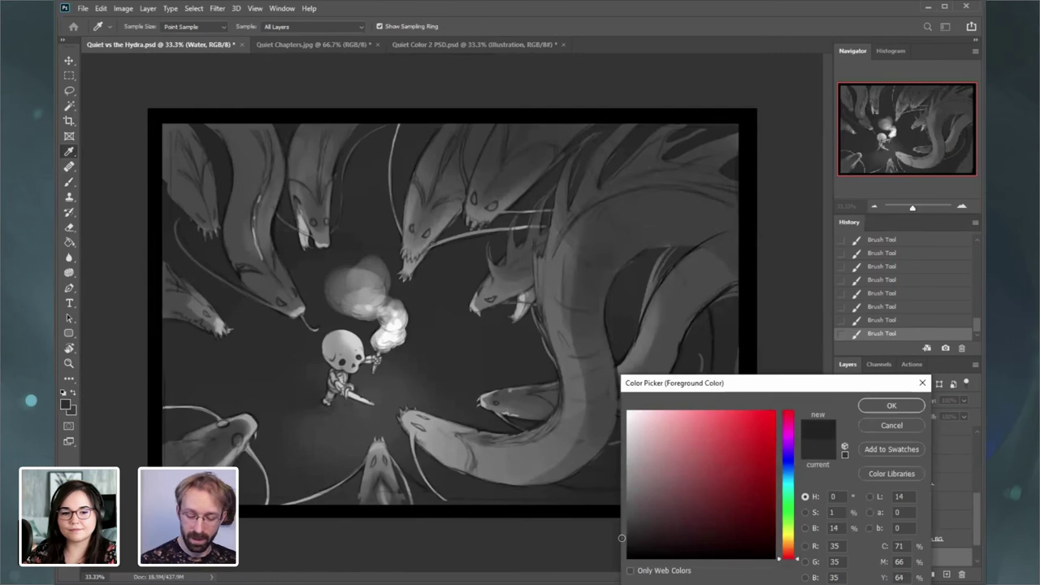
pyautogui.click(891, 405)
pyautogui.press(']')
pyautogui.press(']')
pyautogui.press(']')
pyautogui.press(']')
pyautogui.press(']')
pyautogui.press(']')
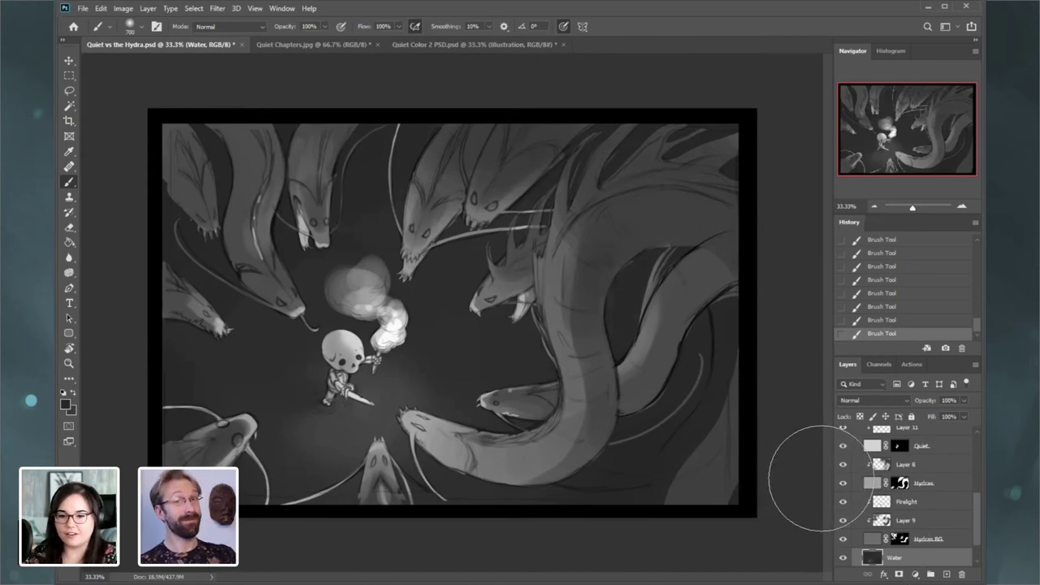
# - Compare the background and foreground hydras with and without their shading layers, Layer 9 and Layer 8
pyautogui.click(874, 540)
pyautogui.click(842, 521)
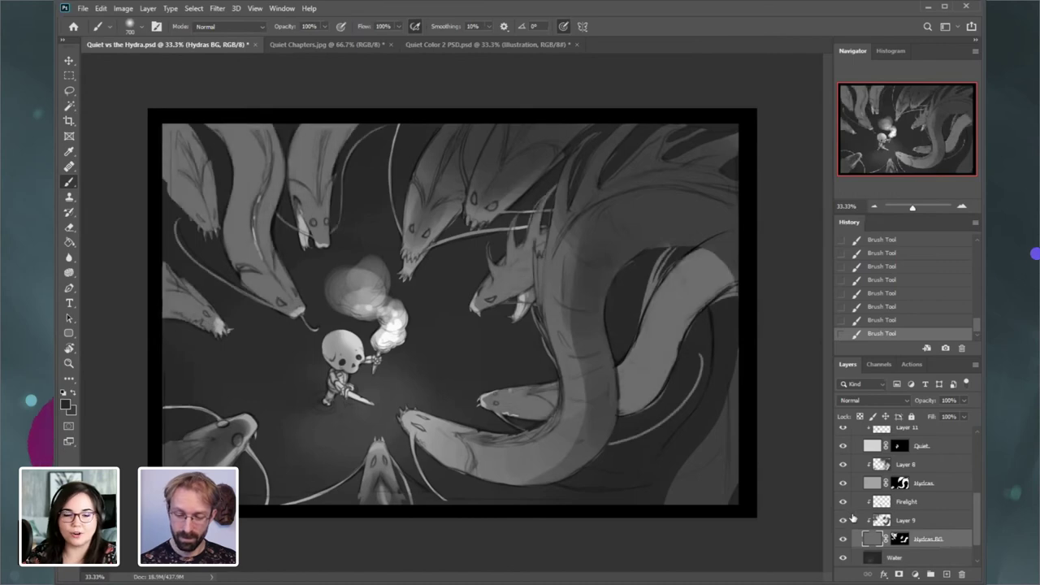
pyautogui.click(843, 520)
pyautogui.click(867, 464)
pyautogui.click(842, 465)
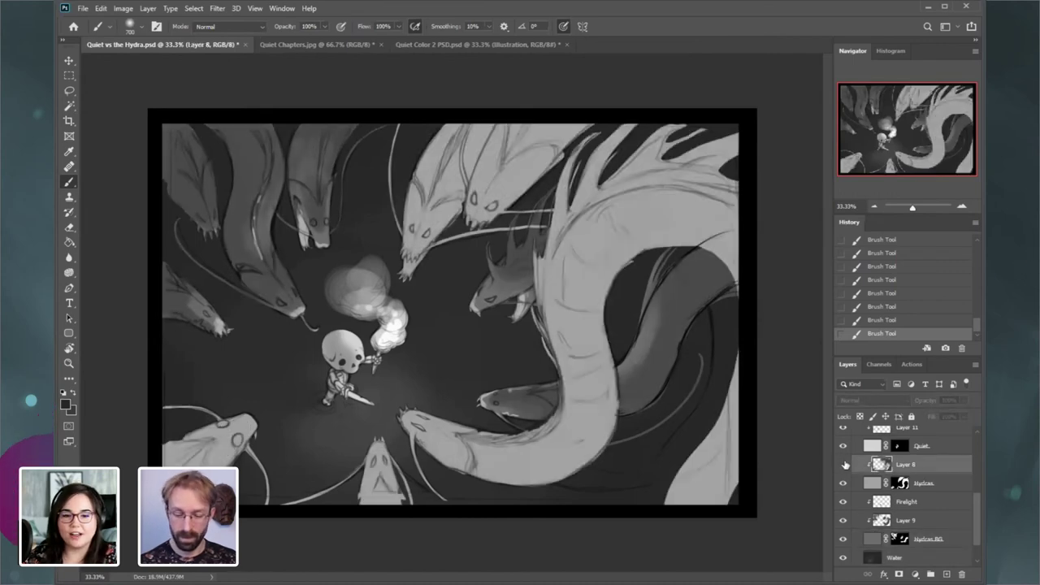
pyautogui.click(842, 465)
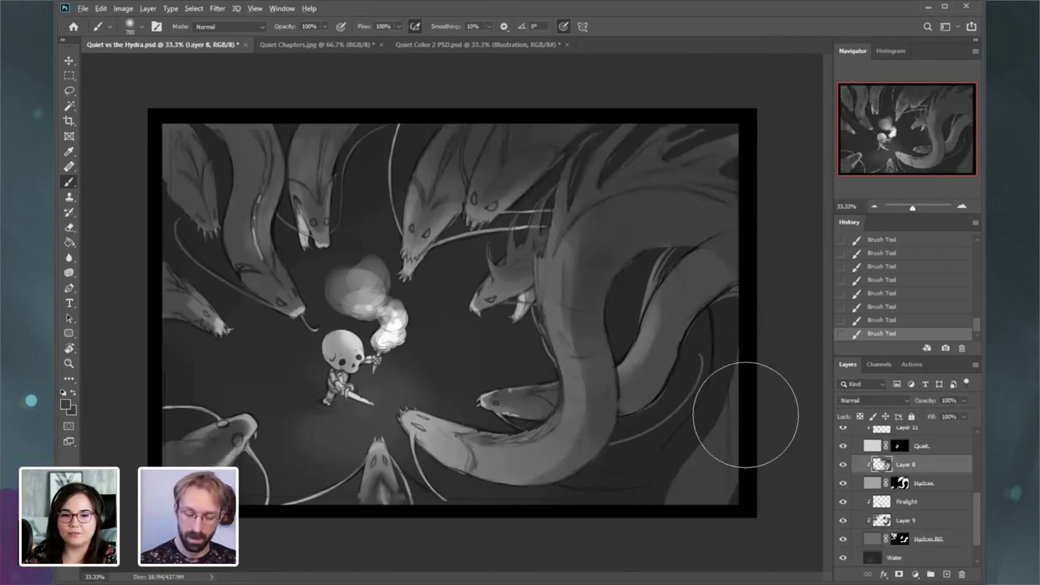
# - Try to darken the hydra body in the painting's lower-right corner on Layer 8 with a 250 px black brush
pyautogui.press('[')
pyautogui.press('[')
pyautogui.press('[')
pyautogui.press('[')
pyautogui.press('[')
pyautogui.press('[')
pyautogui.press('[')
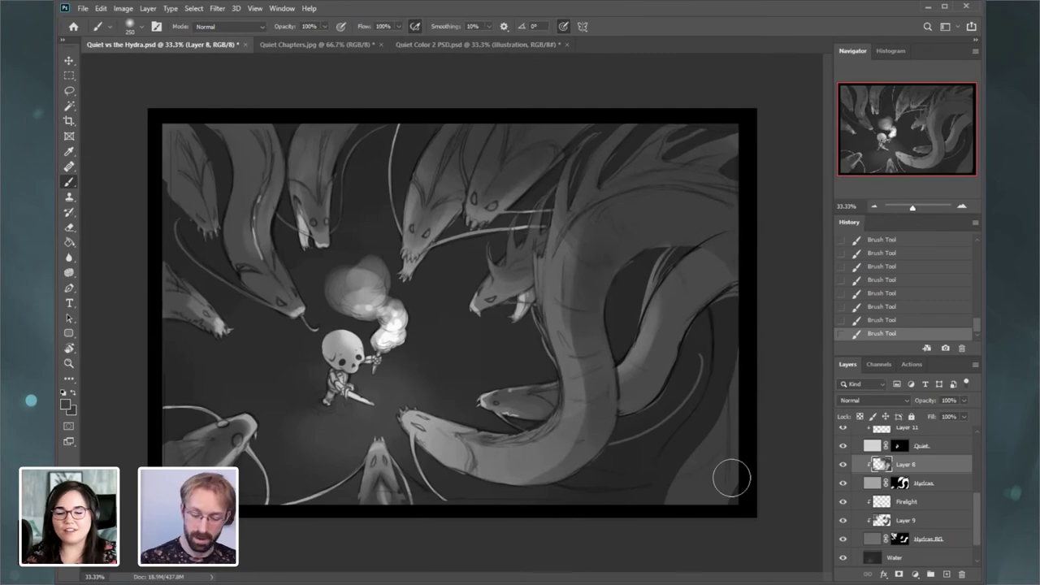
pyautogui.moveTo(698, 513); pyautogui.dragTo(795, 406)
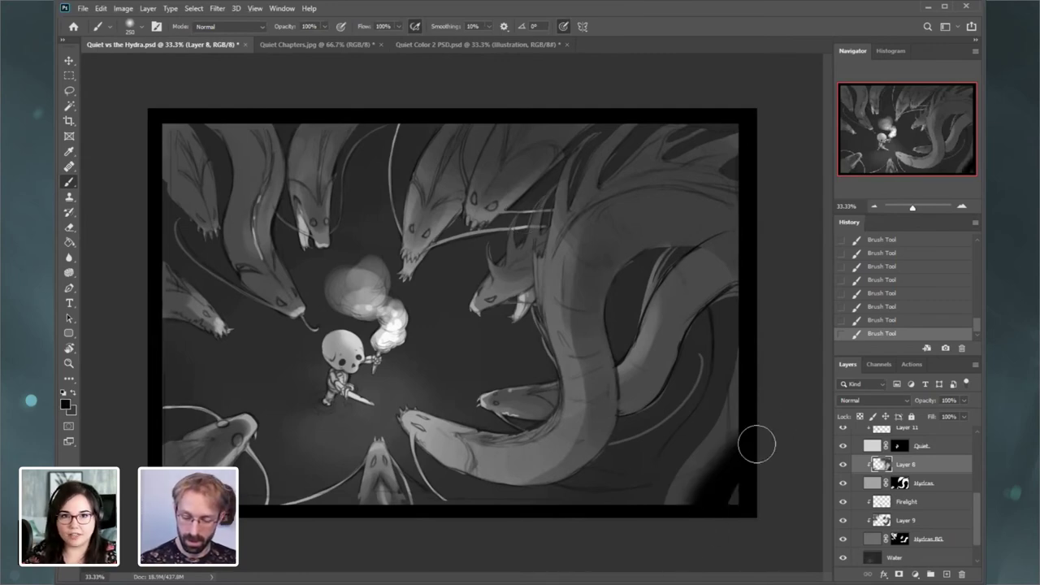
pyautogui.hotkey('ctrl', 'z')
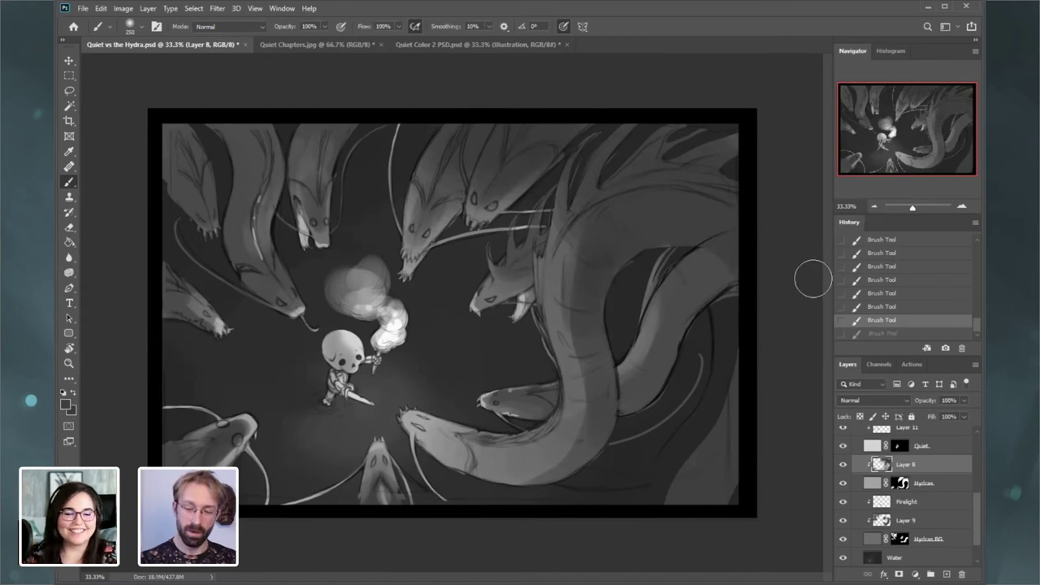
# - Compare the foreground hydras with and without Layer 8 and their base layer, and hide the Hydras BG layer
pyautogui.click(843, 465)
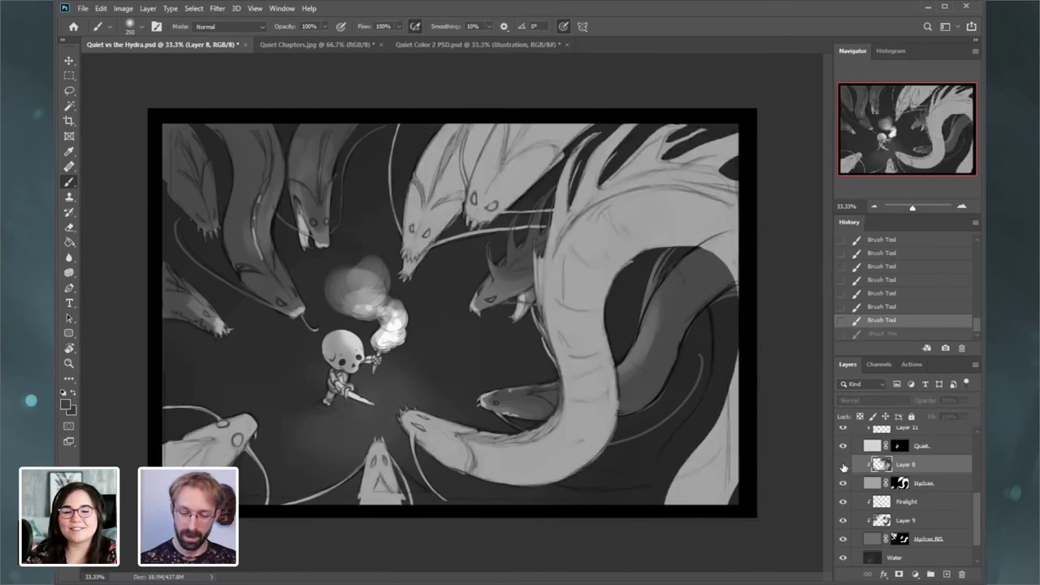
pyautogui.click(842, 465)
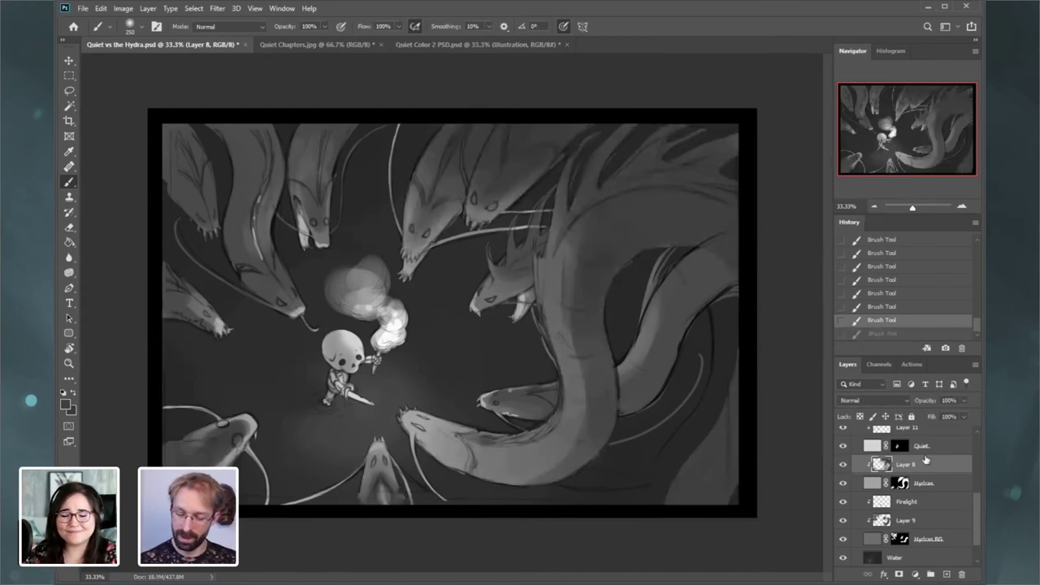
pyautogui.click(842, 483)
pyautogui.click(843, 482)
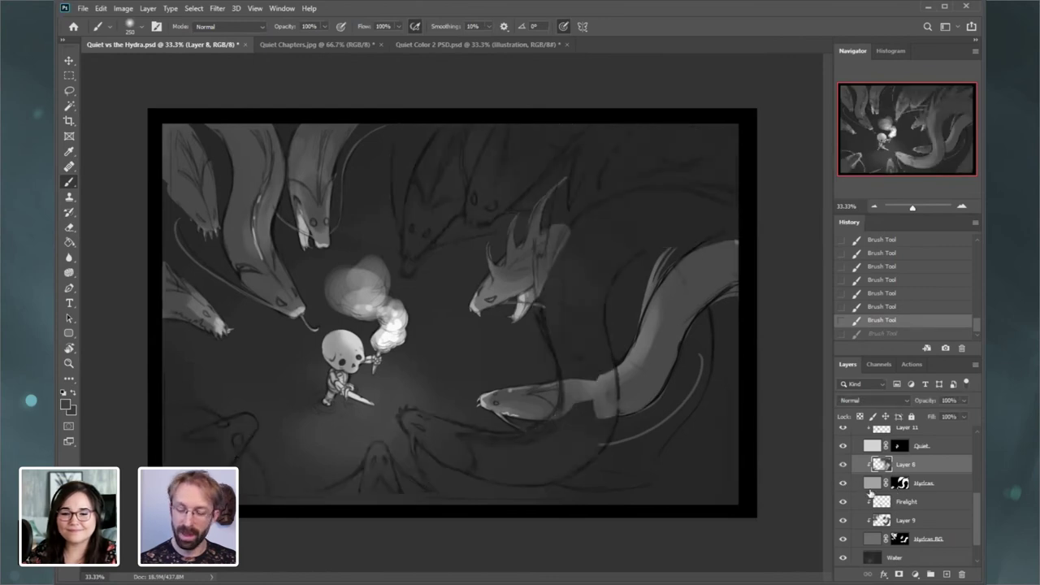
pyautogui.click(843, 539)
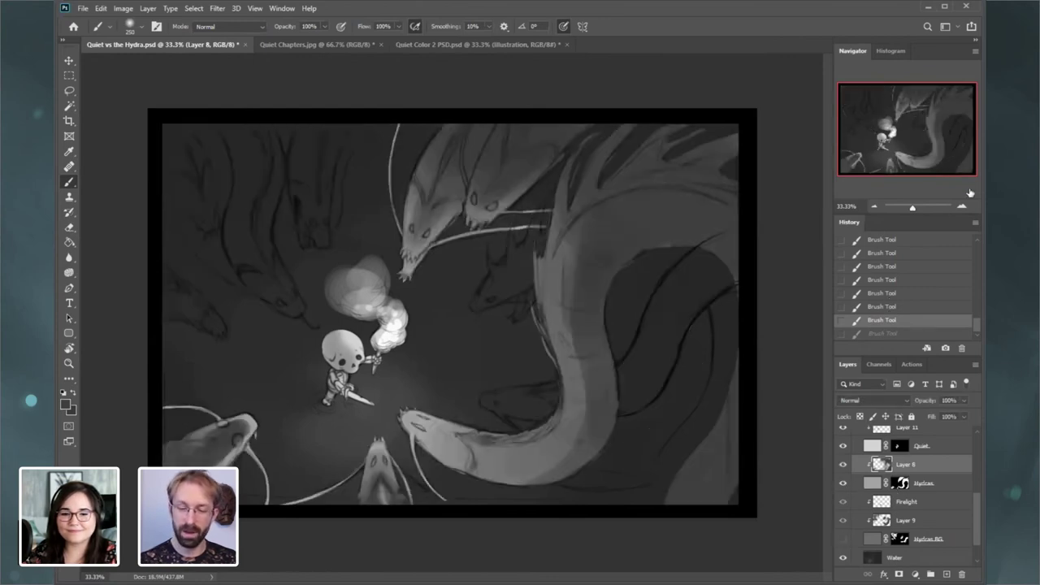
# - Paint soft shadow down the outer side of the large foreground hydra's neck on Layer 8, and reduce the brush to 150 px
pyautogui.click(959, 206)
pyautogui.moveTo(679, 240)
pyautogui.mouseDown()
pyautogui.moveTo(592, 233)
pyautogui.moveTo(610, 252)
pyautogui.moveTo(632, 428)
pyautogui.mouseUp()
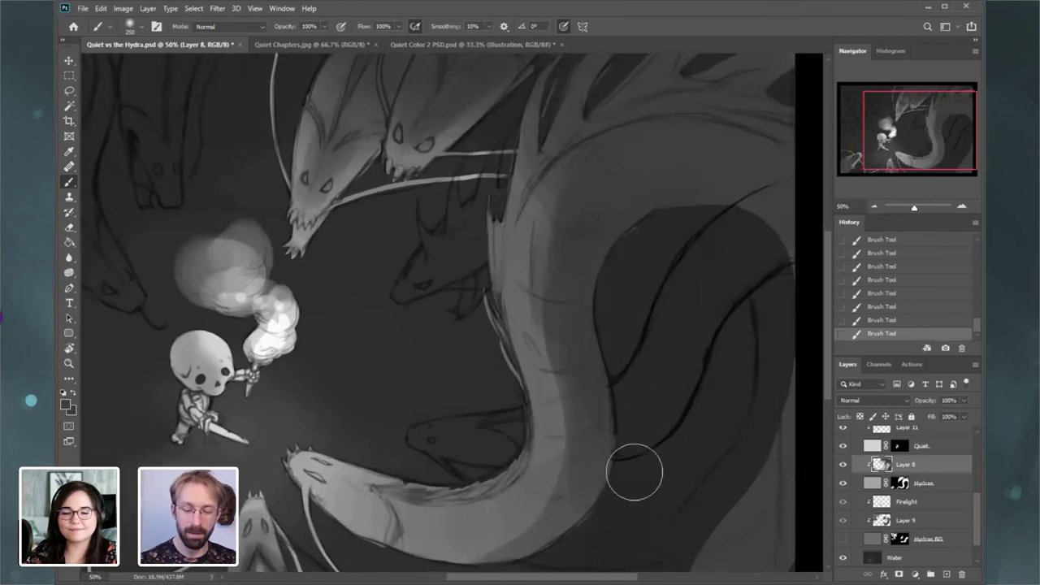
pyautogui.press(']')
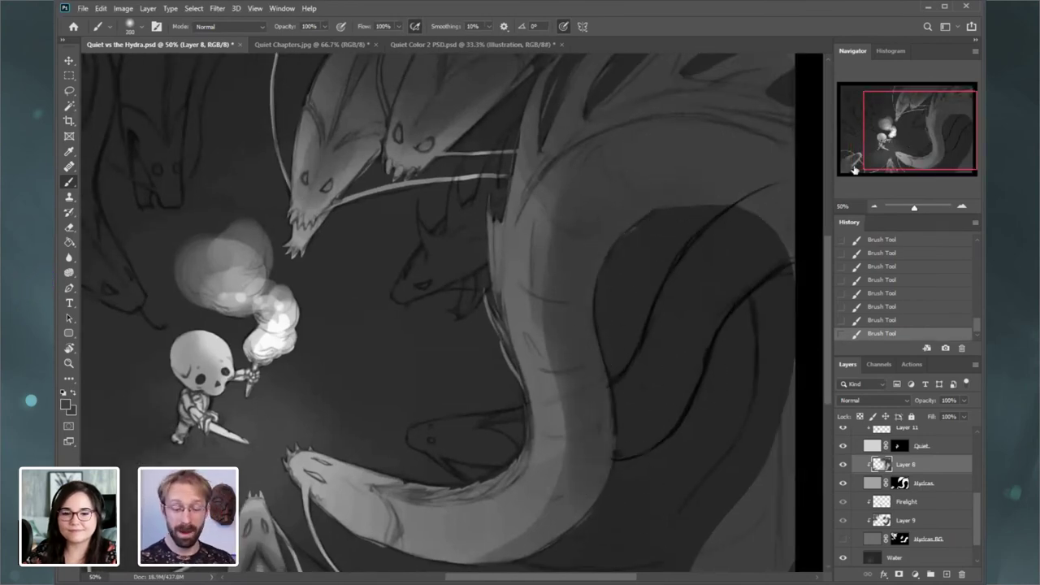
pyautogui.moveTo(853, 169); pyautogui.dragTo(845, 173)
pyautogui.press('[')
pyautogui.press('[')
pyautogui.press('[')
pyautogui.press('[')
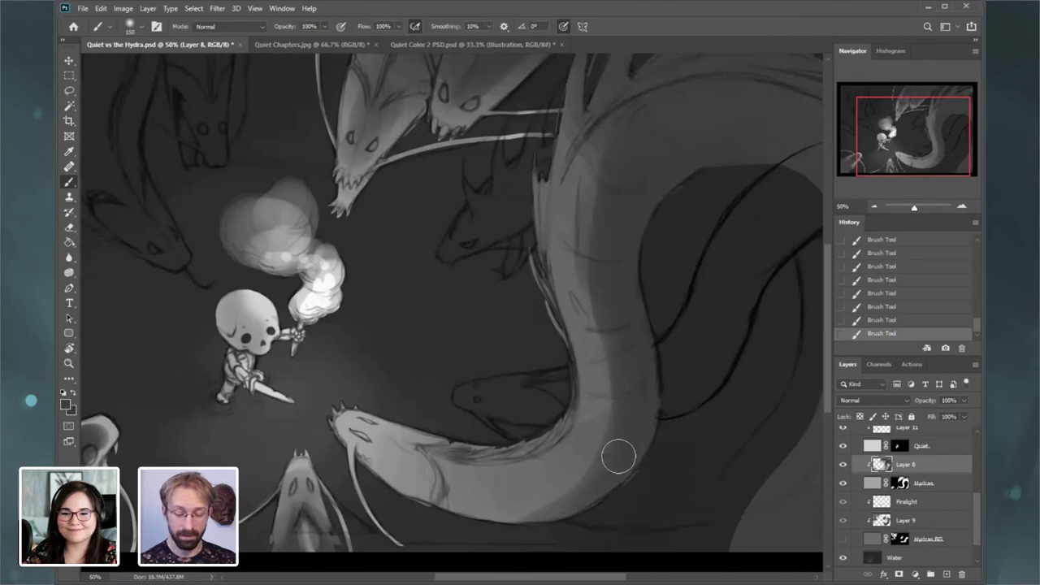
# - Switch to the Hard Round 35 brush to refine the large hydra's neck shading, and compare it with Layer 8 off and on
pyautogui.rightClick(647, 377)
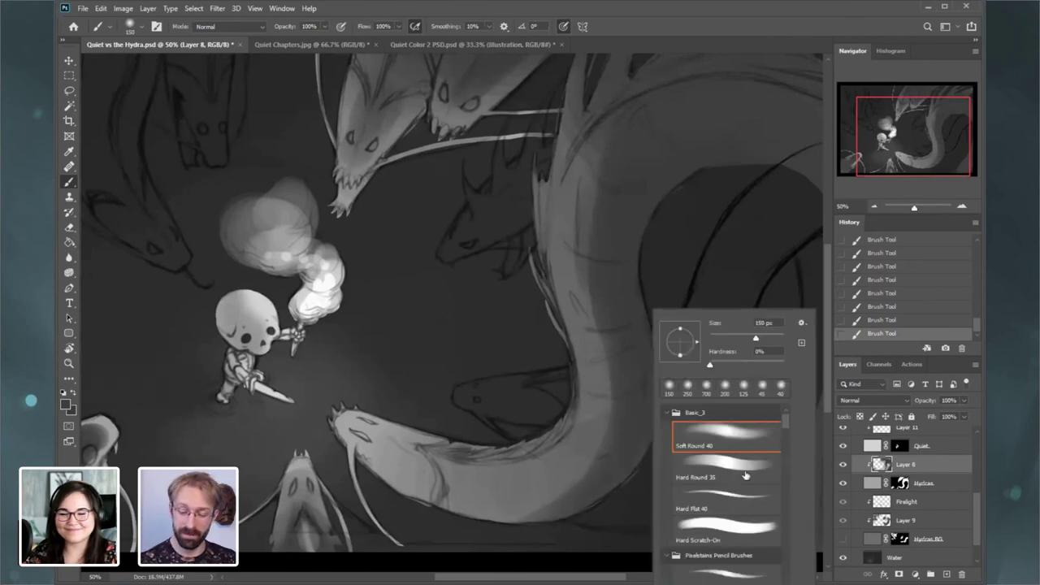
pyautogui.click(735, 470)
pyautogui.press('Return')
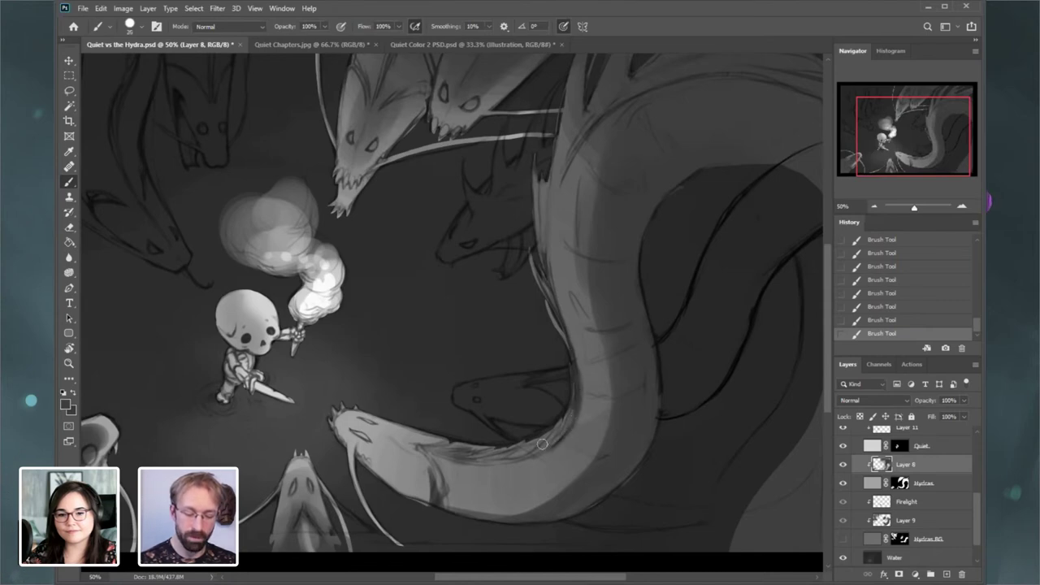
pyautogui.press('[')
pyautogui.press('[')
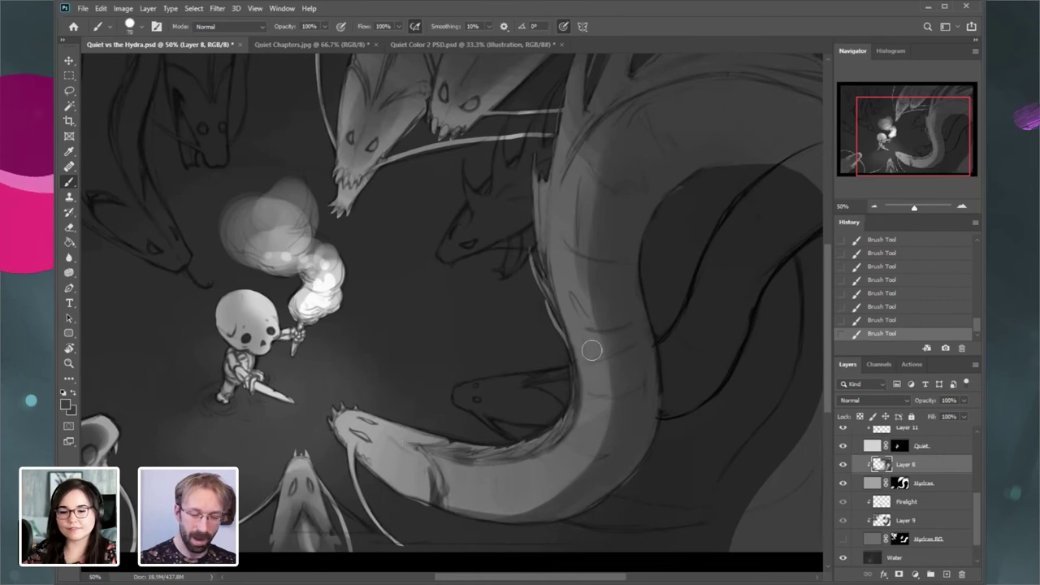
pyautogui.moveTo(890, 158)
pyautogui.mouseDown()
pyautogui.moveTo(877, 150)
pyautogui.moveTo(872, 159)
pyautogui.mouseUp()
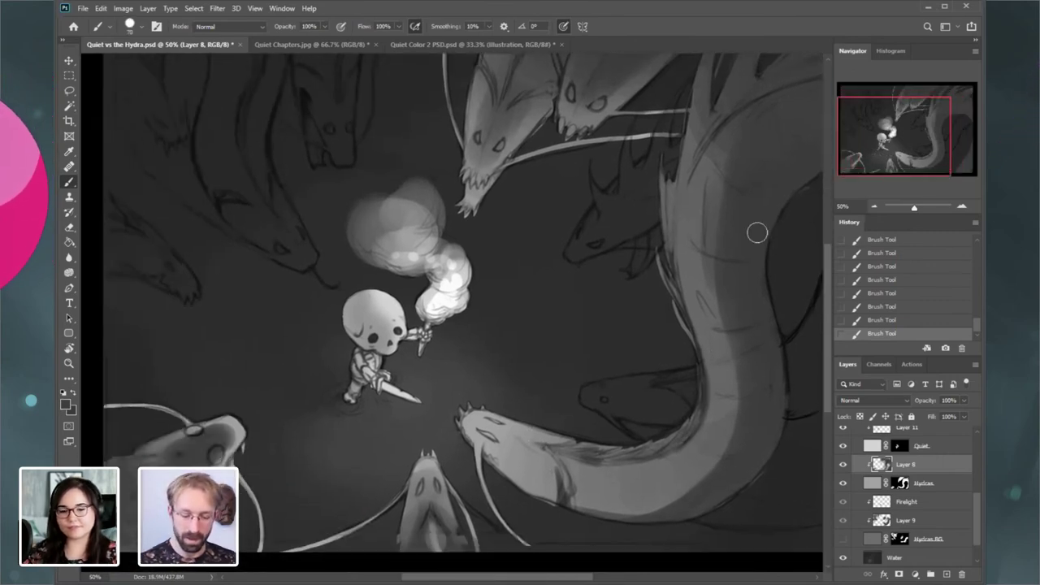
pyautogui.click(844, 464)
pyautogui.click(843, 464)
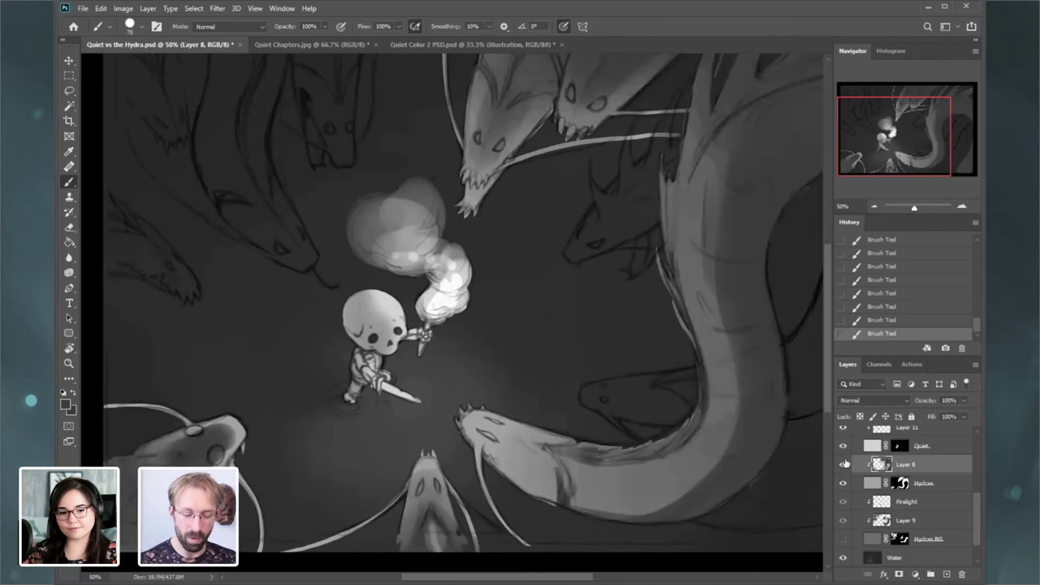
# - Erase the Layer 8 shading along the large hydra's head and inner neck so the torch-facing side is lighter
pyautogui.click(962, 208)
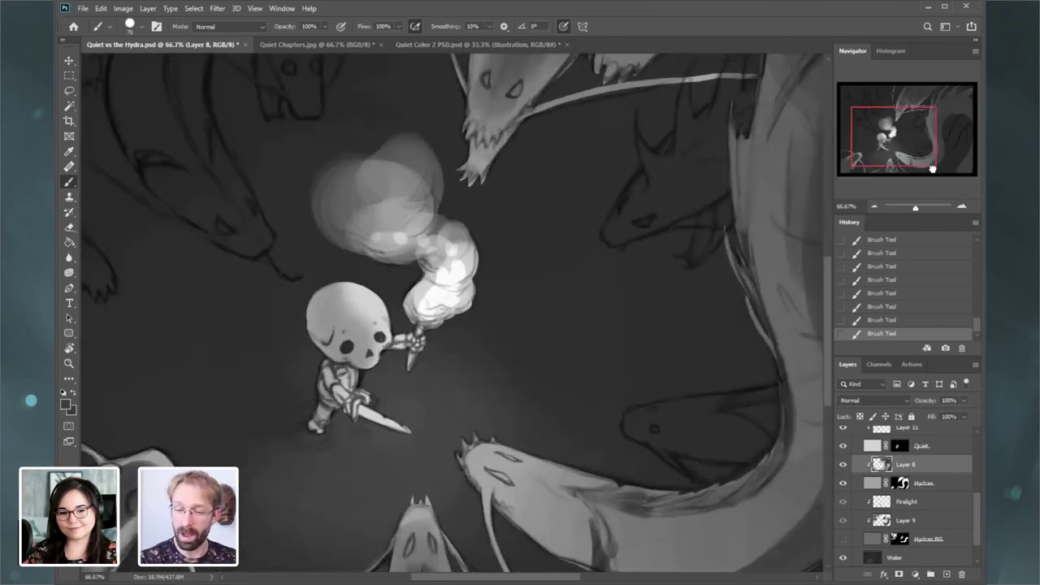
pyautogui.click(874, 206)
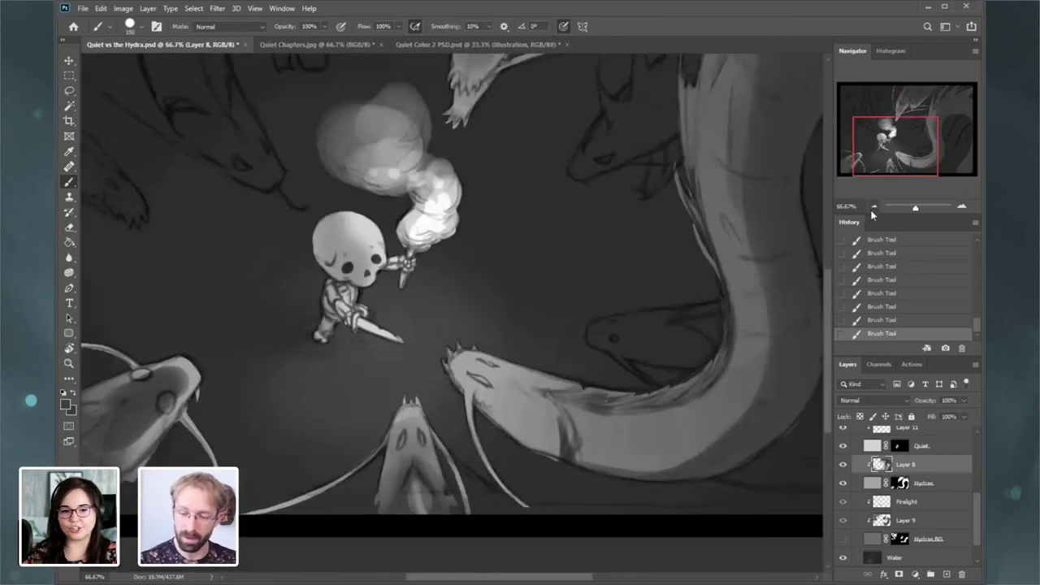
pyautogui.click(69, 226)
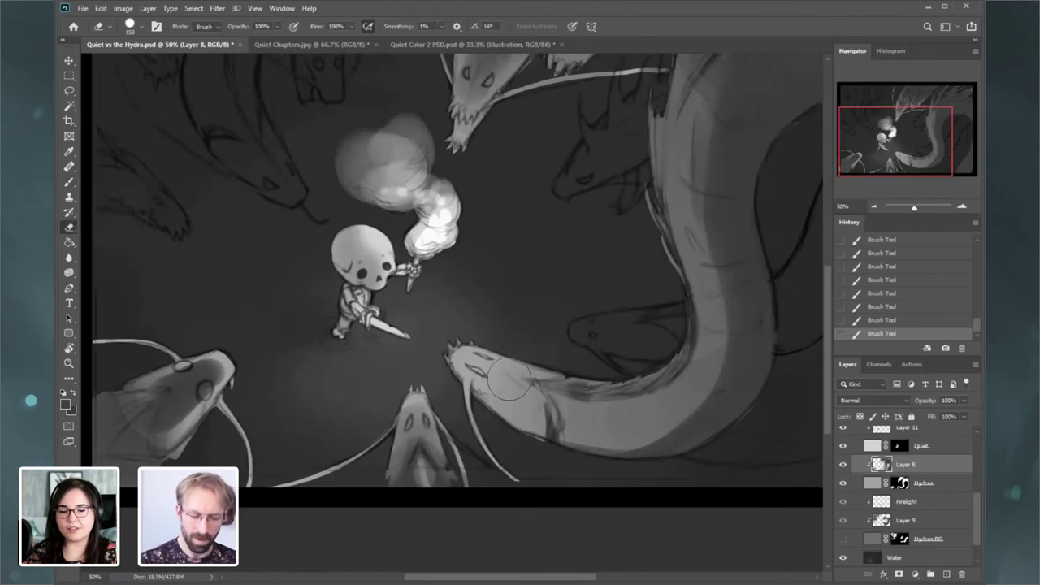
pyautogui.moveTo(509, 378)
pyautogui.mouseDown()
pyautogui.moveTo(551, 400)
pyautogui.moveTo(657, 377)
pyautogui.moveTo(622, 399)
pyautogui.moveTo(525, 389)
pyautogui.moveTo(614, 406)
pyautogui.moveTo(669, 372)
pyautogui.moveTo(642, 396)
pyautogui.moveTo(671, 370)
pyautogui.mouseUp()
pyautogui.moveTo(678, 317)
pyautogui.mouseDown()
pyautogui.moveTo(660, 344)
pyautogui.moveTo(634, 187)
pyautogui.mouseUp()
pyautogui.moveTo(928, 164); pyautogui.dragTo(932, 154)
pyautogui.press('[')
pyautogui.press('[')
pyautogui.press('[')
pyautogui.press('[')
pyautogui.press('[')
pyautogui.moveTo(630, 149)
pyautogui.mouseDown()
pyautogui.moveTo(630, 237)
pyautogui.moveTo(640, 243)
pyautogui.moveTo(630, 179)
pyautogui.mouseUp()
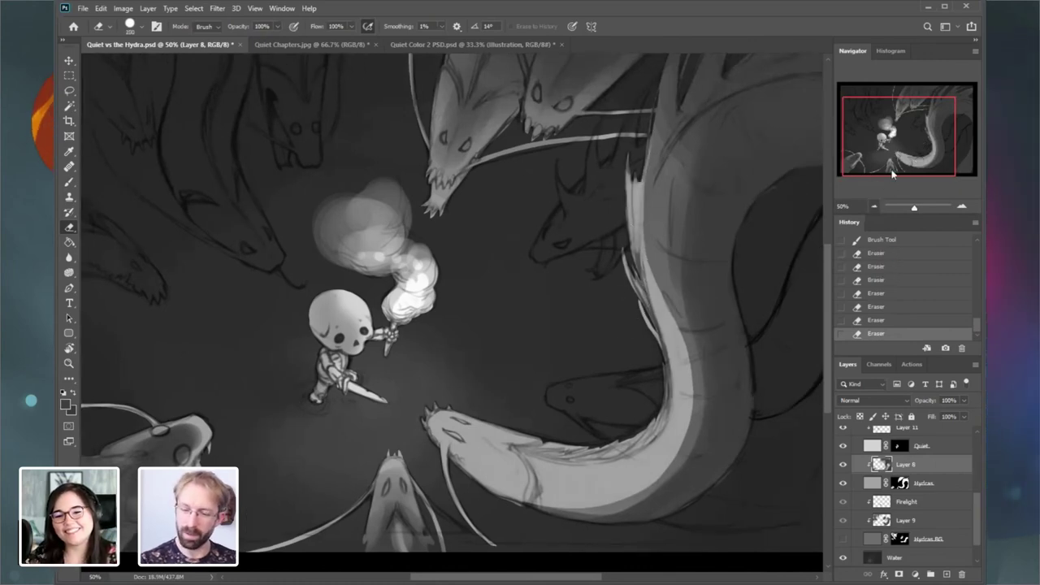
# - Rework the erased highlight at the snout tip of the foreground hydra above the torch smoke
pyautogui.click(874, 206)
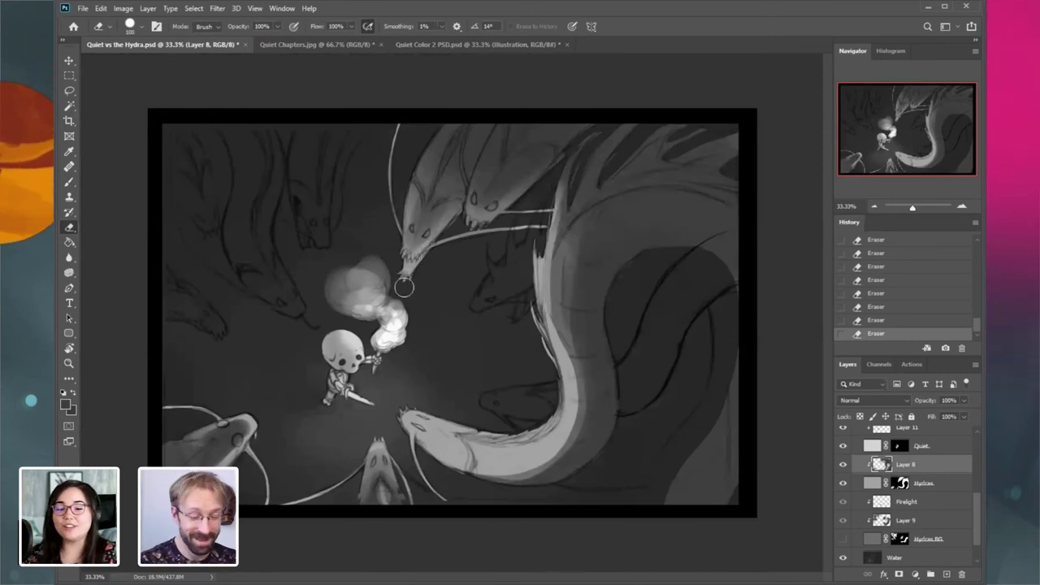
pyautogui.hotkey('ctrl', 'z')
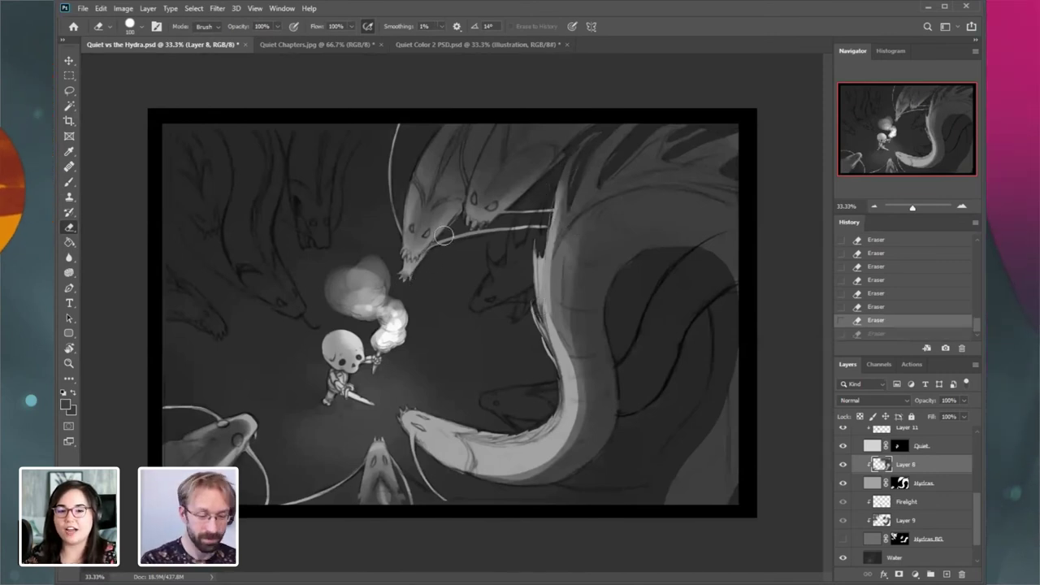
pyautogui.hotkey('ctrl', 'shift', 'z')
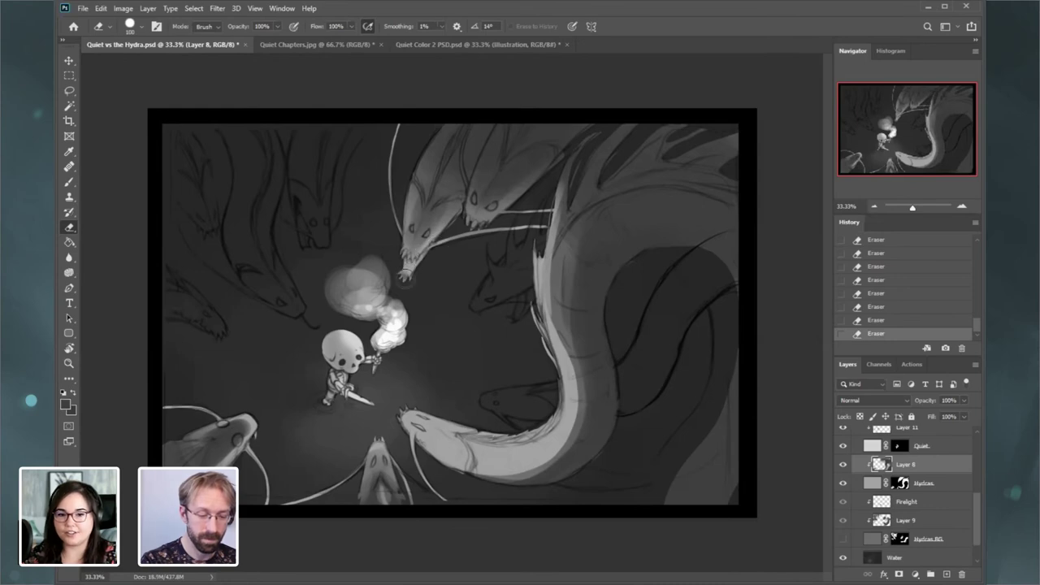
# - Paint shadow with the Brush over the head and neck of the upper hydra above the torch smoke on Layer 8
pyautogui.press('b')
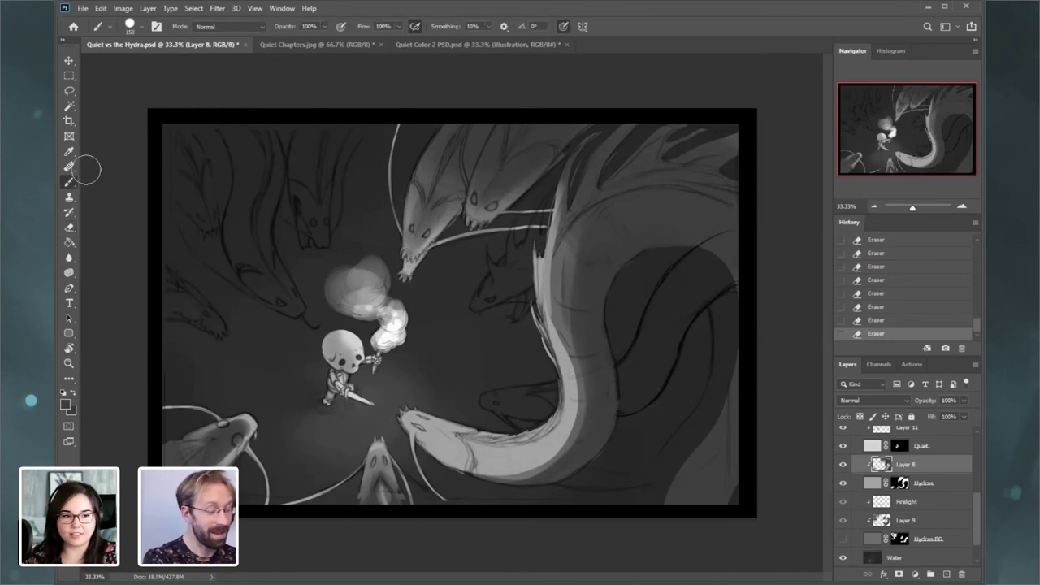
pyautogui.press('[')
pyautogui.moveTo(414, 247)
pyautogui.mouseDown()
pyautogui.moveTo(446, 210)
pyautogui.moveTo(415, 232)
pyautogui.moveTo(422, 171)
pyautogui.moveTo(455, 189)
pyautogui.mouseUp()
pyautogui.moveTo(463, 141); pyautogui.dragTo(467, 135)
pyautogui.press('[')
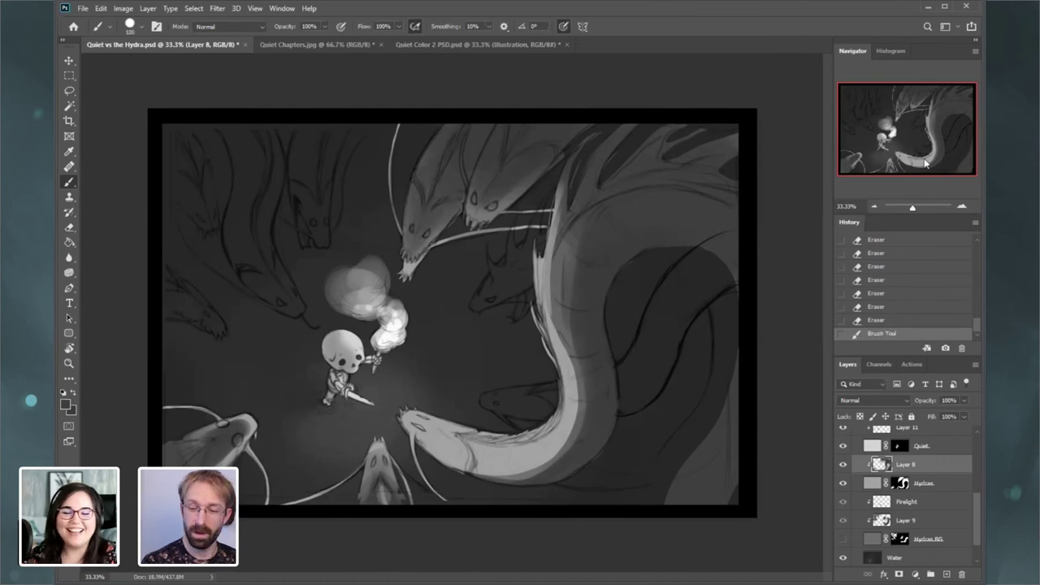
# - Darken the upper hydra's face and the area between its horns, and enlarge the brush to 175 px
pyautogui.hotkey('ctrl', '+')
pyautogui.moveTo(918, 130); pyautogui.dragTo(852, 124)
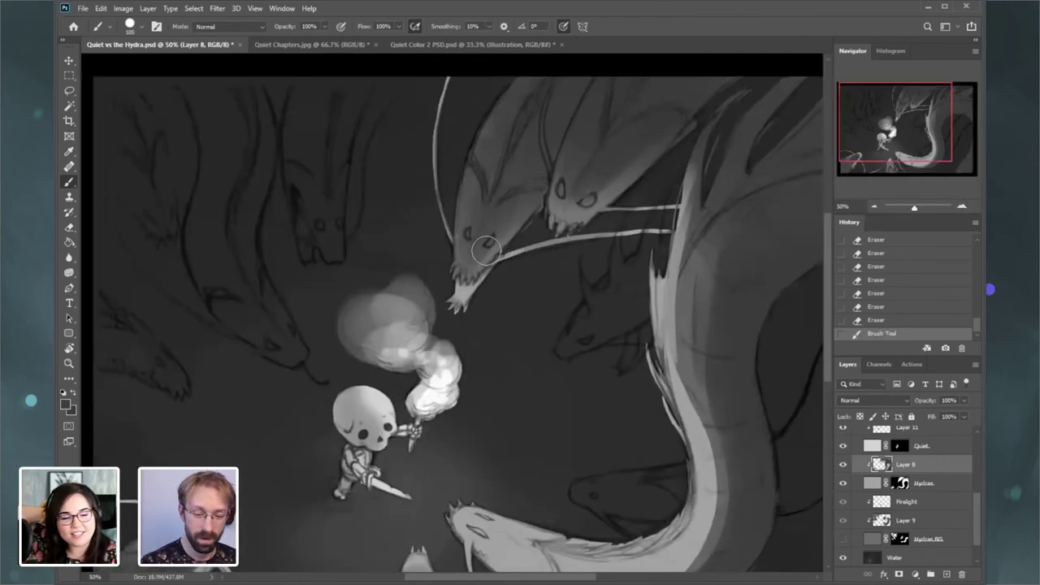
pyautogui.moveTo(517, 198)
pyautogui.mouseDown()
pyautogui.moveTo(488, 127)
pyautogui.moveTo(515, 95)
pyautogui.moveTo(515, 179)
pyautogui.moveTo(464, 226)
pyautogui.moveTo(515, 202)
pyautogui.moveTo(476, 233)
pyautogui.moveTo(496, 236)
pyautogui.moveTo(534, 147)
pyautogui.mouseUp()
pyautogui.moveTo(534, 147); pyautogui.dragTo(515, 174)
pyautogui.press(']')
pyautogui.press(']')
pyautogui.press(']')
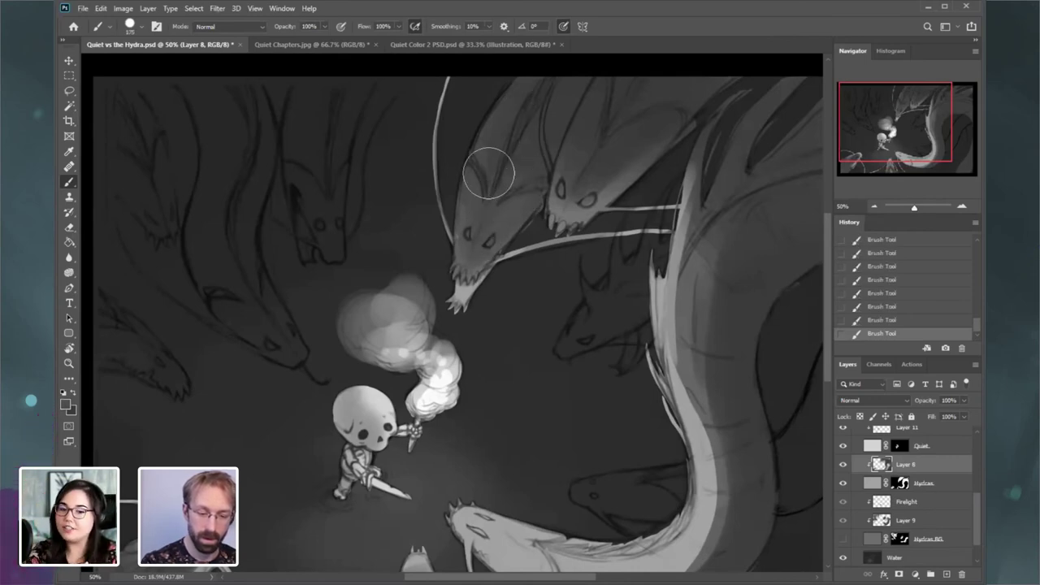
# - Darken the upper hydra's long whisker reaching toward the large hydra's neck, using a smaller brush
pyautogui.click(962, 206)
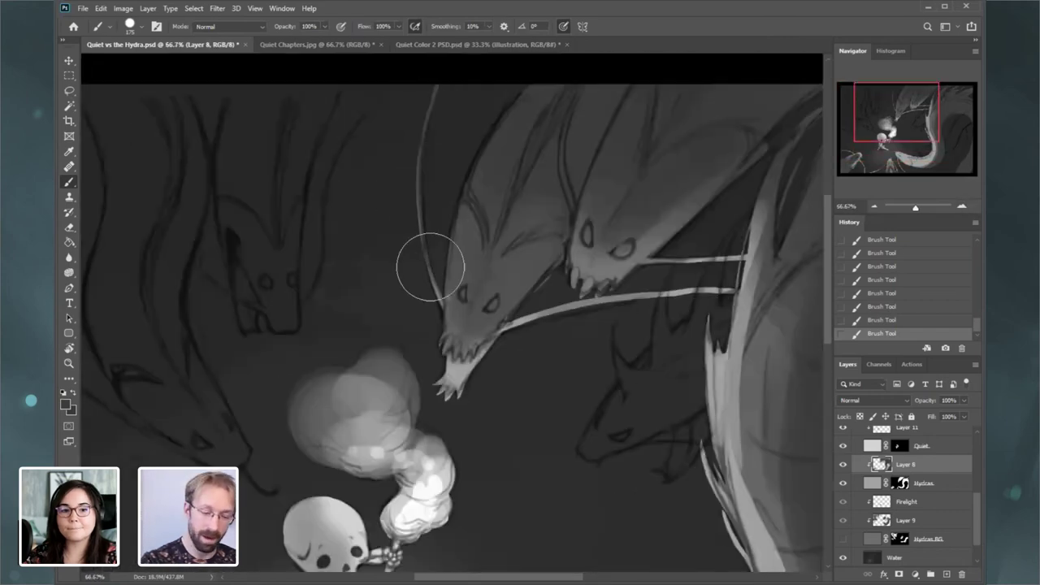
pyautogui.press('[')
pyautogui.press('[')
pyautogui.press('[')
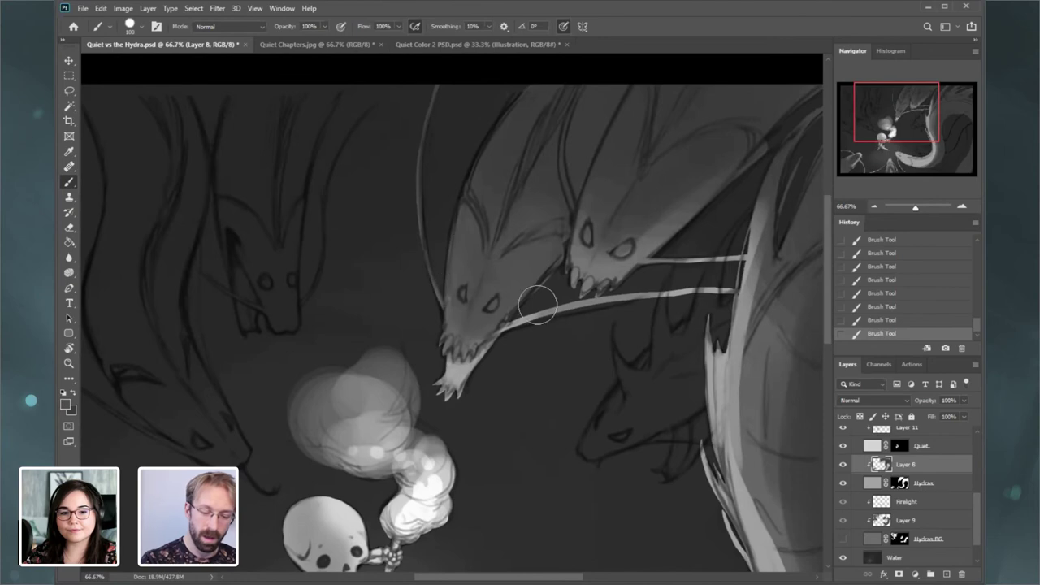
pyautogui.moveTo(503, 336)
pyautogui.mouseDown()
pyautogui.moveTo(599, 296)
pyautogui.moveTo(720, 290)
pyautogui.mouseUp()
pyautogui.moveTo(532, 327); pyautogui.dragTo(715, 293)
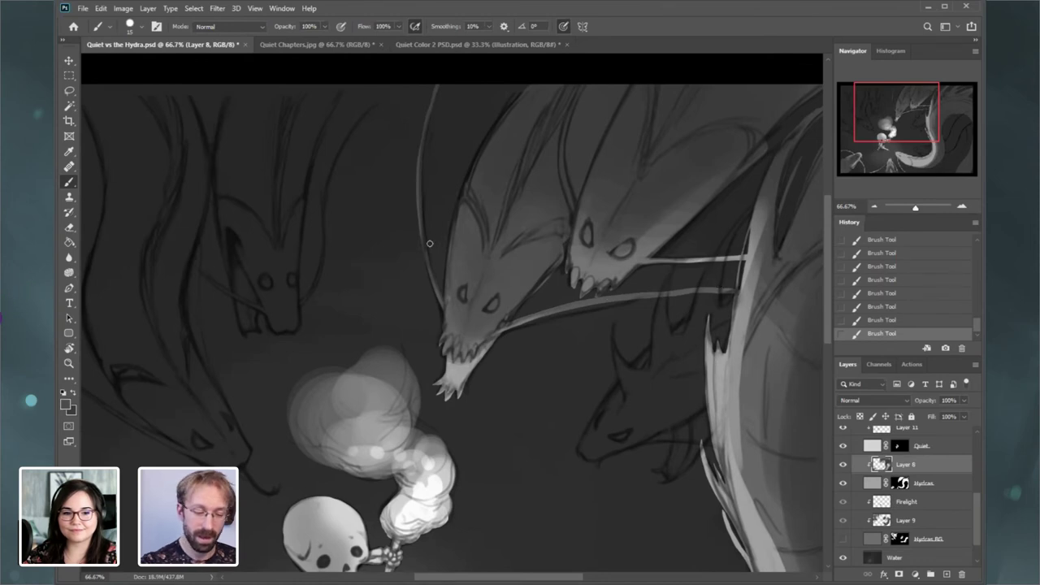
# - Check the Layer 2 line art off and on, and lower that layer's opacity to 71%
pyautogui.moveTo(974, 493); pyautogui.dragTo(978, 460)
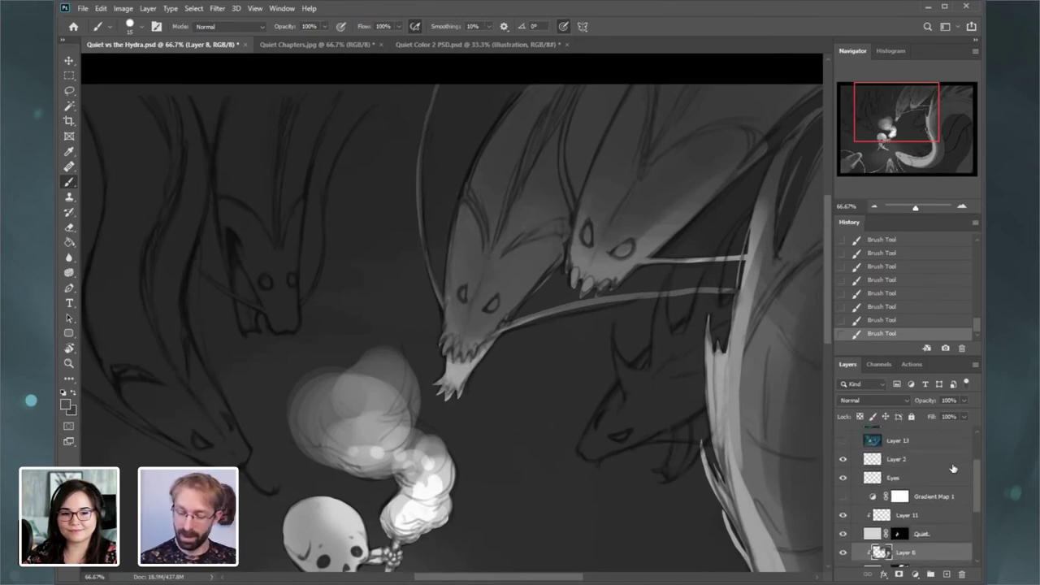
pyautogui.click(843, 457)
pyautogui.click(844, 458)
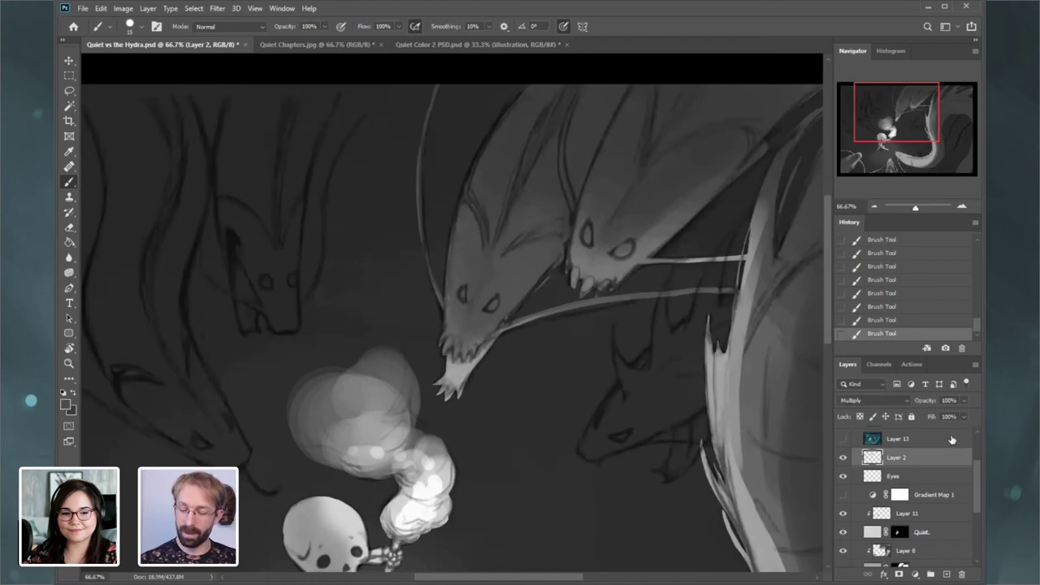
pyautogui.click(964, 400)
pyautogui.moveTo(971, 416); pyautogui.dragTo(949, 415)
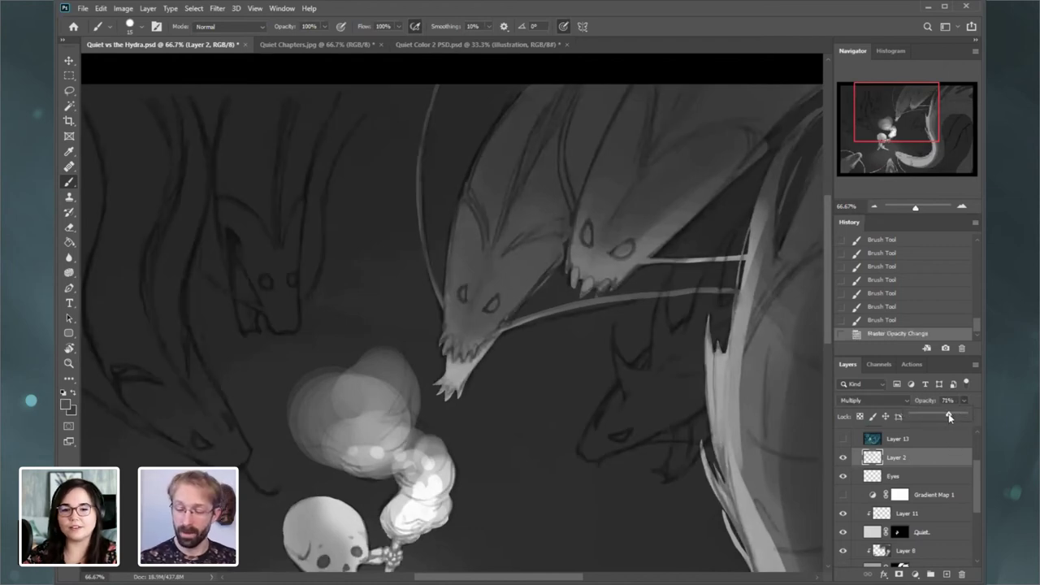
# - Reselect Layer 8 and compare the painting with its shading off and on
pyautogui.moveTo(978, 485); pyautogui.dragTo(964, 512)
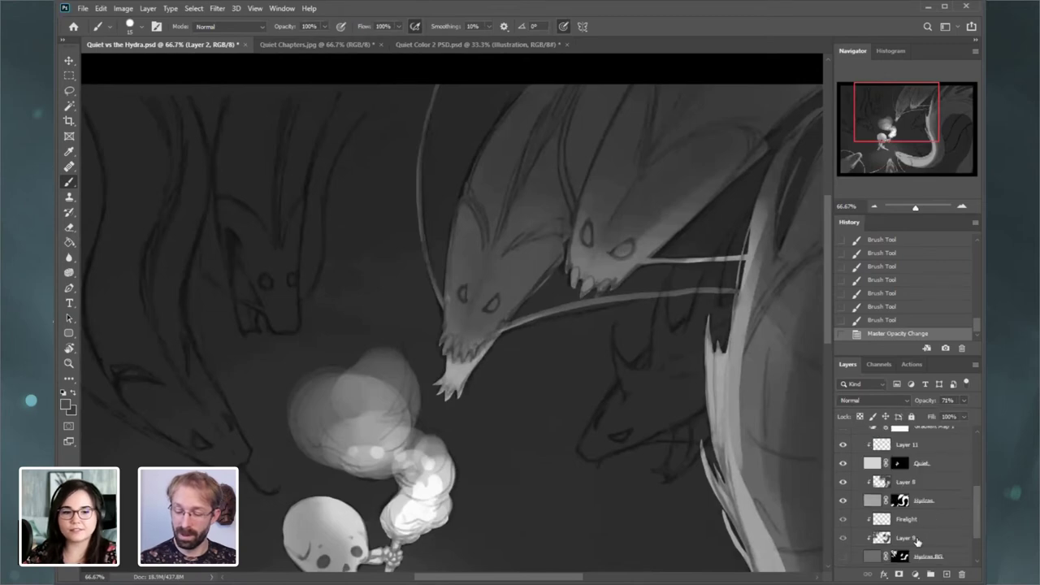
pyautogui.click(879, 536)
pyautogui.click(907, 483)
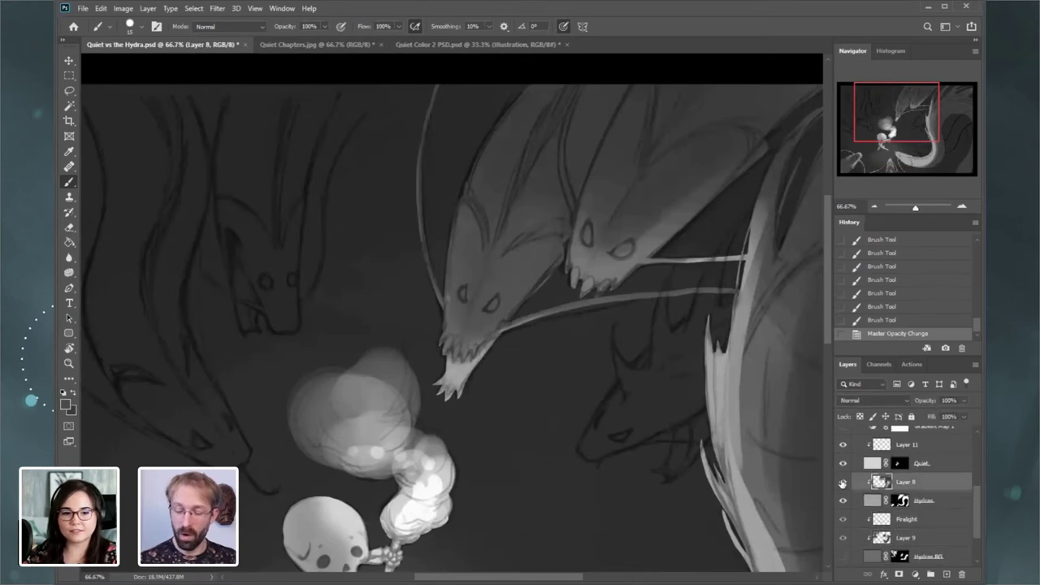
pyautogui.click(843, 482)
pyautogui.click(843, 482)
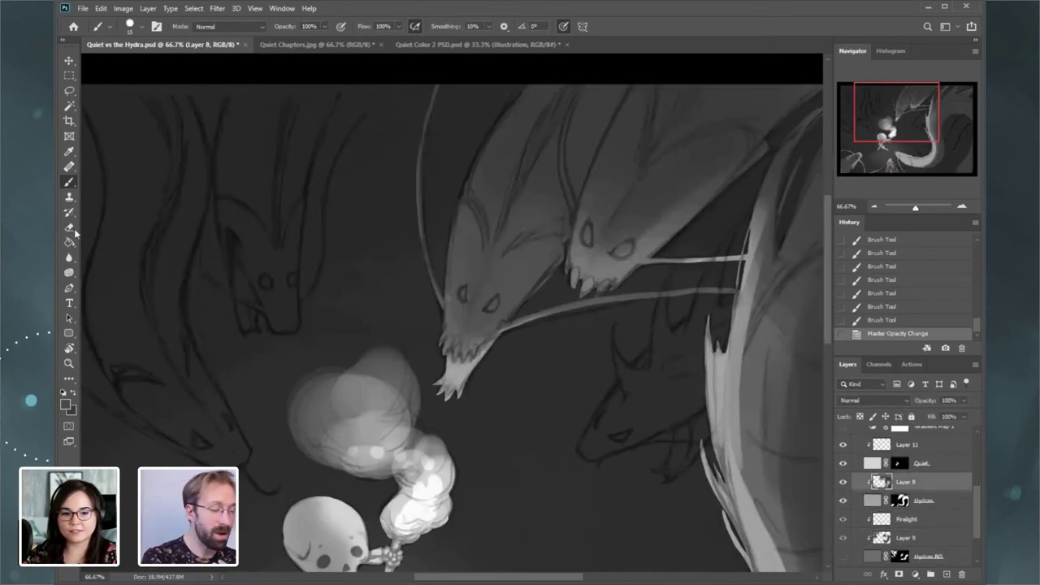
# - Paint the upper hydra's teeth and upper jaw edge in a sampled shadow grey with a small brush of about 10 px
pyautogui.keyDown('alt'); pyautogui.click(478, 320); pyautogui.keyUp('alt')
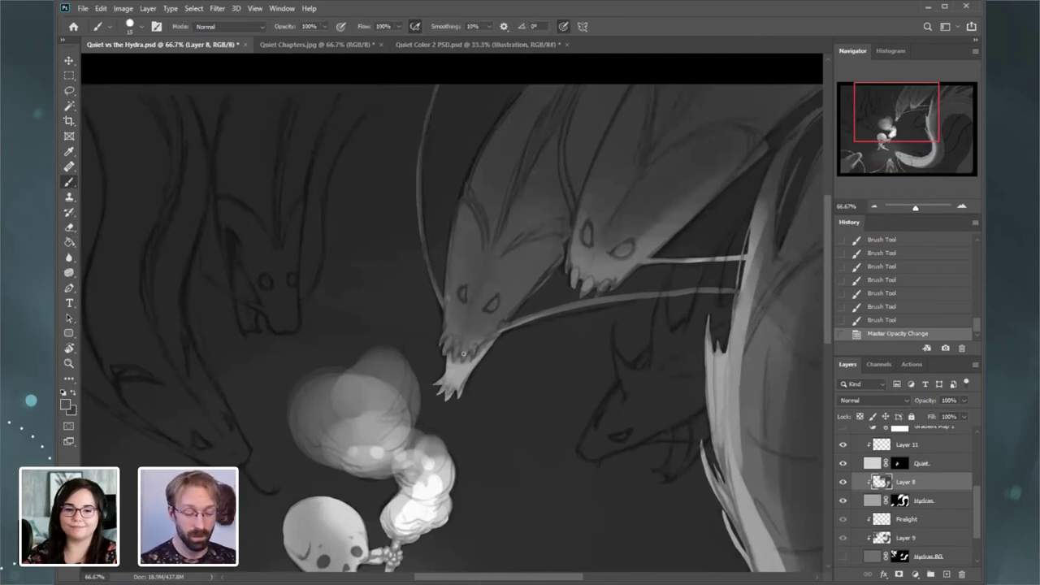
pyautogui.click(462, 362)
pyautogui.click(471, 332)
pyautogui.press(']')
pyautogui.click(468, 331)
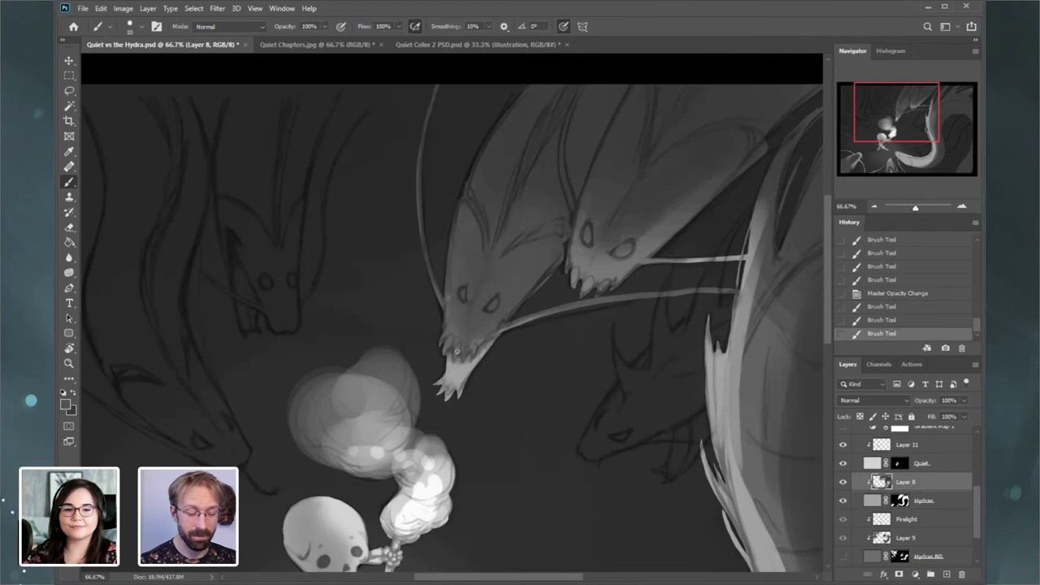
pyautogui.click(464, 334)
pyautogui.click(455, 353)
pyautogui.click(451, 341)
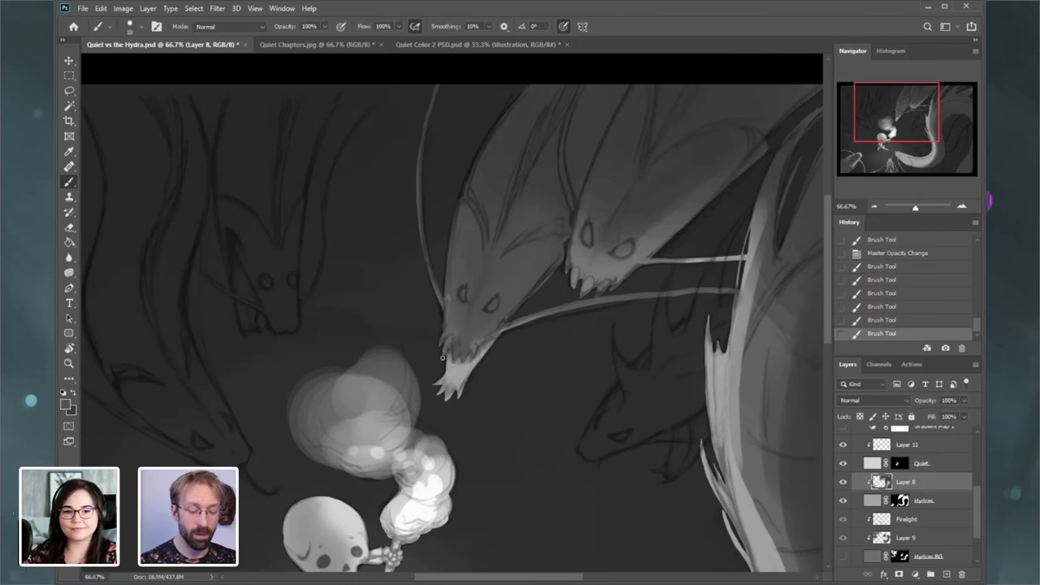
pyautogui.click(441, 345)
pyautogui.click(462, 304)
pyautogui.press(']')
pyautogui.press(']')
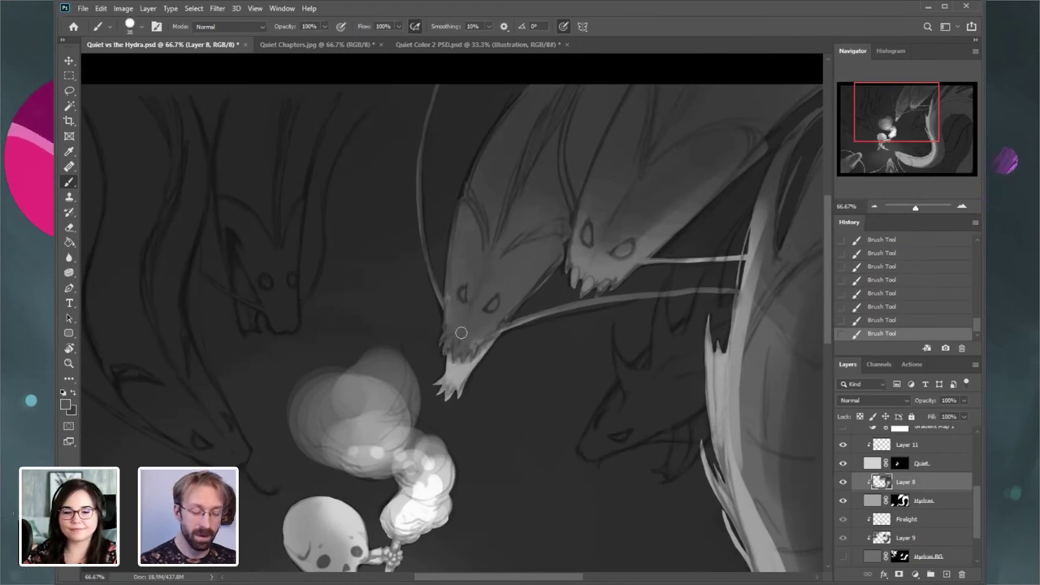
# - Erase Layer 8 shading around the upper hydra's teeth and along the torch-facing edges of its whiskers, using an eraser reduced to 20 px
pyautogui.hotkey('ctrl', '1')
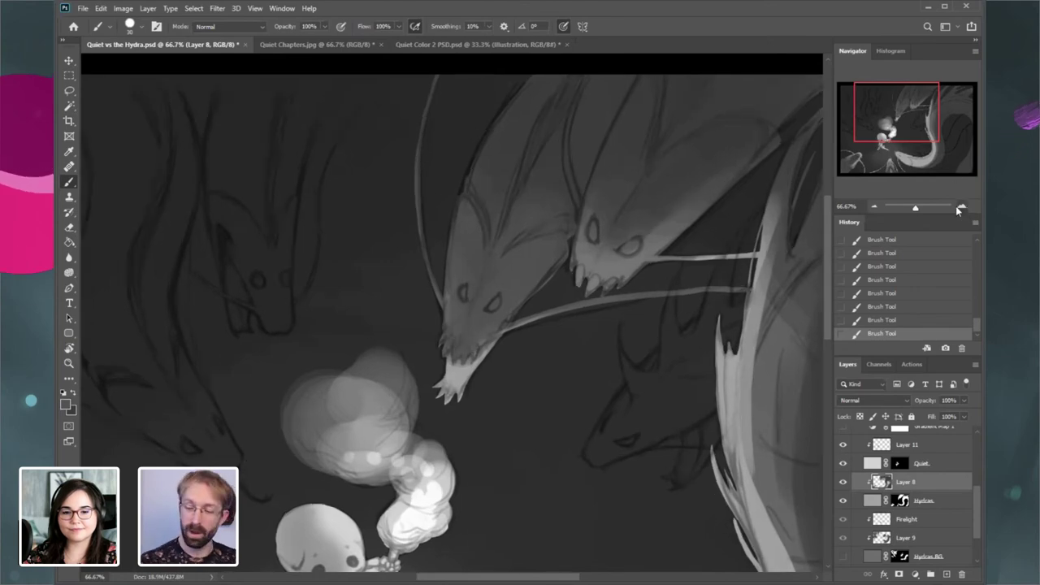
pyautogui.press('e')
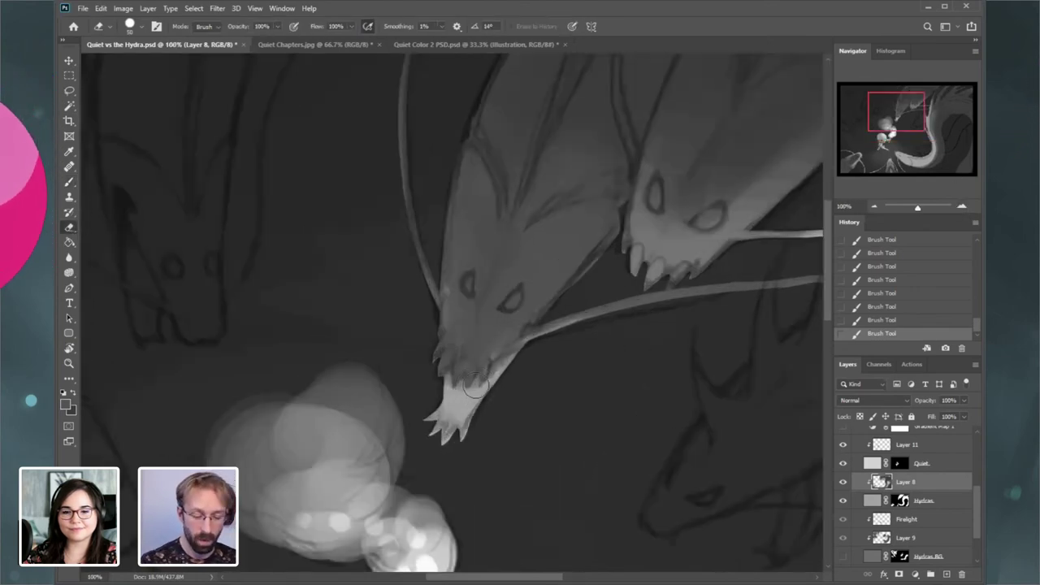
pyautogui.press('[')
pyautogui.press('[')
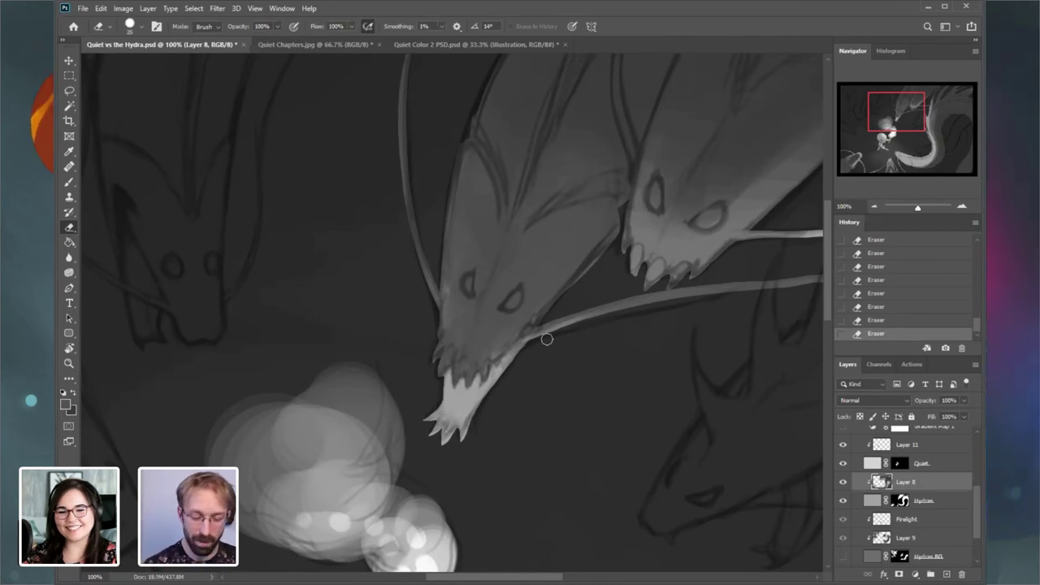
pyautogui.press('[')
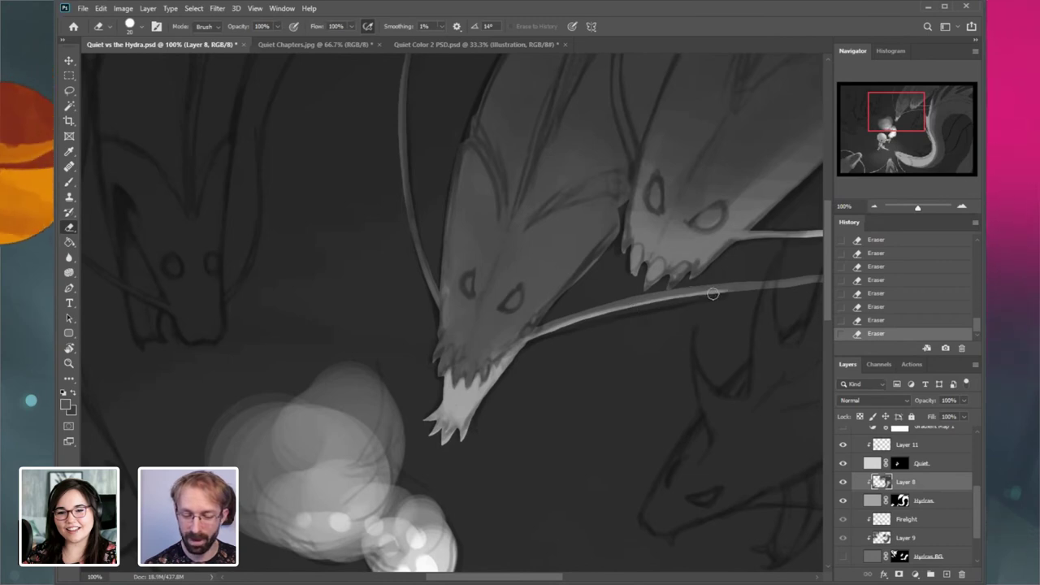
pyautogui.moveTo(899, 111); pyautogui.dragTo(906, 104)
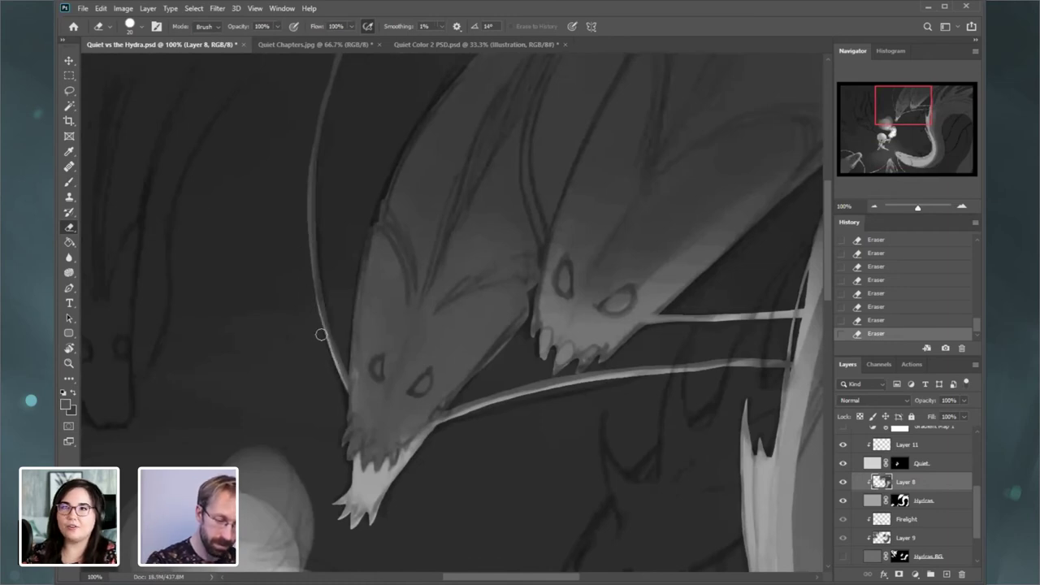
pyautogui.moveTo(908, 112); pyautogui.dragTo(906, 118)
# - Smooth the shadow on the upper hydra's snout, around its eyes and along its brow with the Brush and sampled greys
pyautogui.click(70, 182)
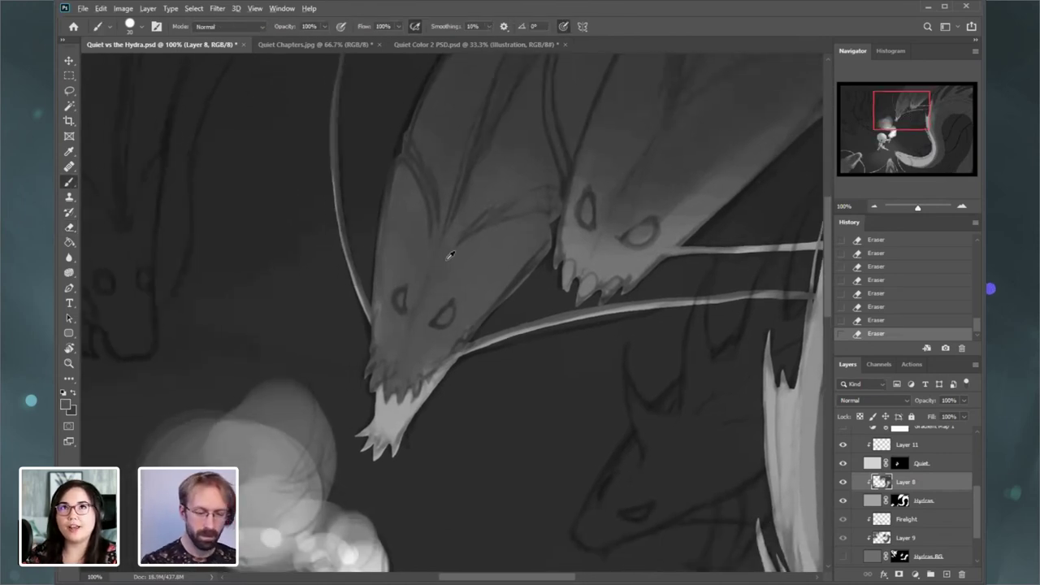
pyautogui.moveTo(443, 336)
pyautogui.mouseDown()
pyautogui.moveTo(426, 363)
pyautogui.moveTo(458, 331)
pyautogui.mouseUp()
pyautogui.moveTo(458, 331); pyautogui.dragTo(452, 338)
pyautogui.click(388, 351)
pyautogui.moveTo(381, 349); pyautogui.dragTo(381, 341)
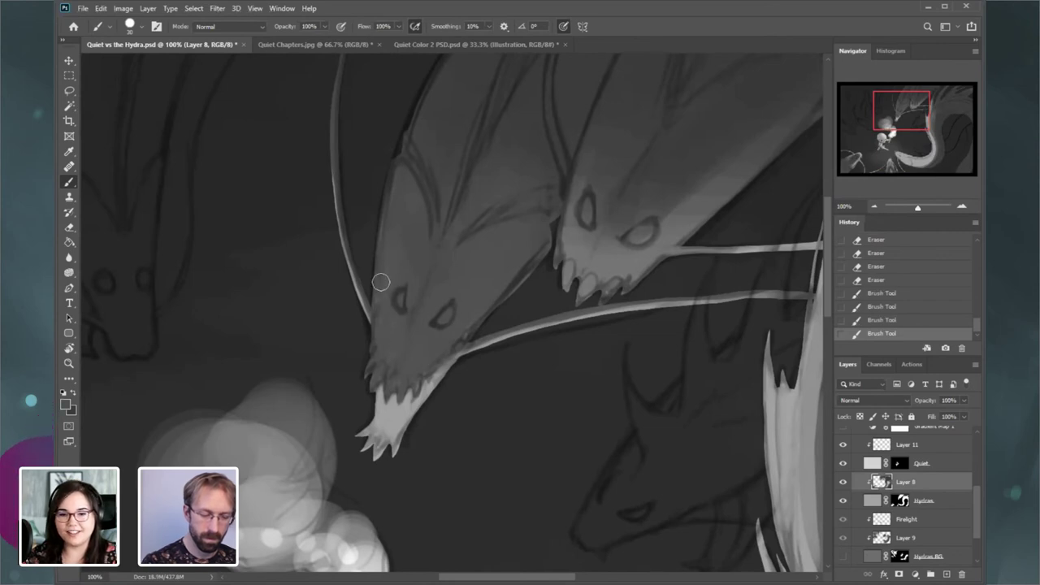
pyautogui.click(396, 162)
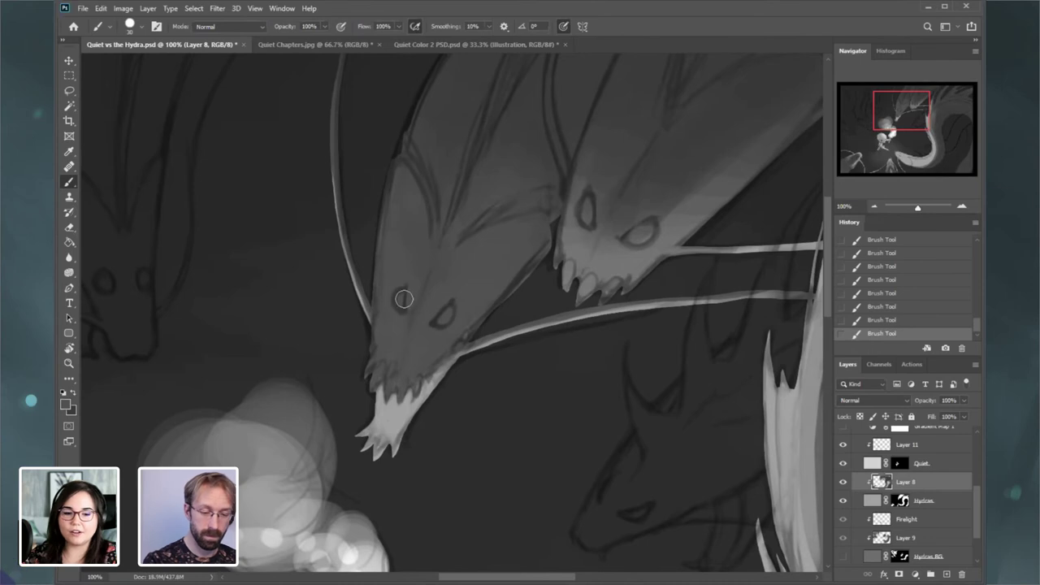
pyautogui.keyDown('alt'); pyautogui.click(406, 227); pyautogui.keyUp('alt')
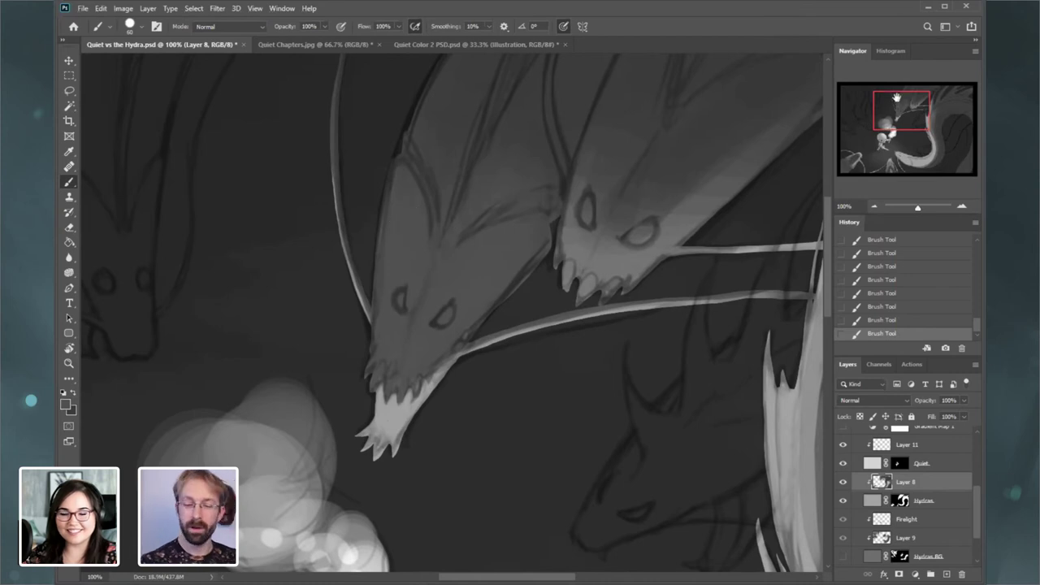
pyautogui.moveTo(896, 98)
pyautogui.mouseDown()
pyautogui.moveTo(898, 87)
pyautogui.moveTo(887, 126)
pyautogui.mouseUp()
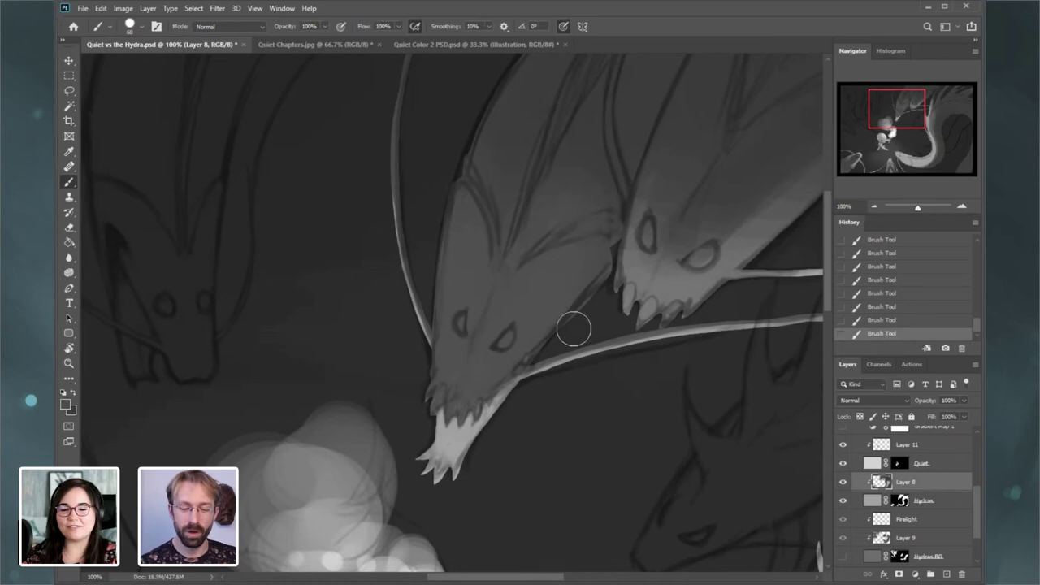
# - Enlarge the brush to 90 px, undo the last stroke, and repaint the shadow on the upper hydra's neck behind its horns
pyautogui.moveTo(886, 105); pyautogui.dragTo(892, 99)
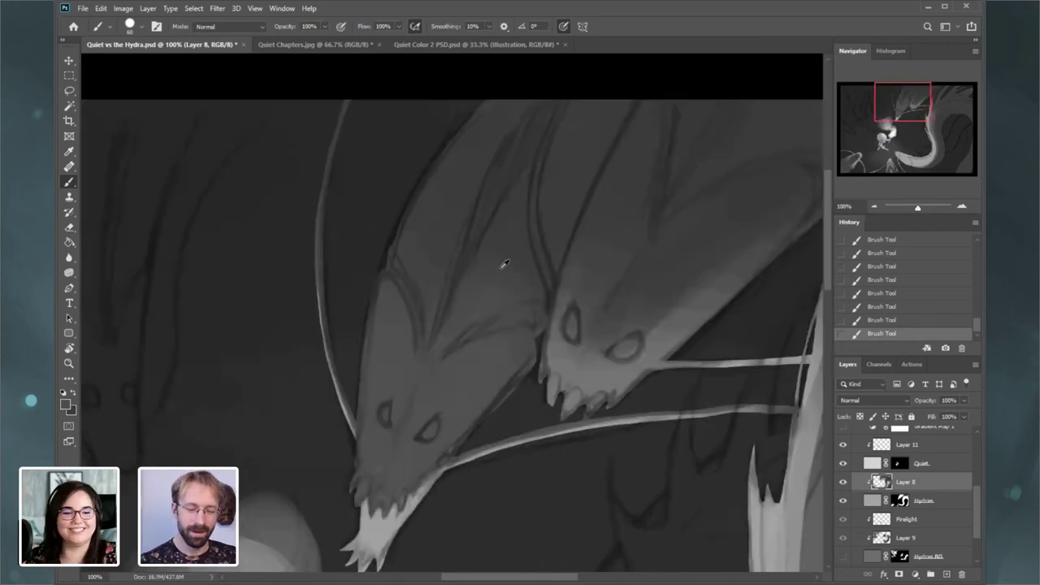
pyautogui.press(']')
pyautogui.press(']')
pyautogui.press(']')
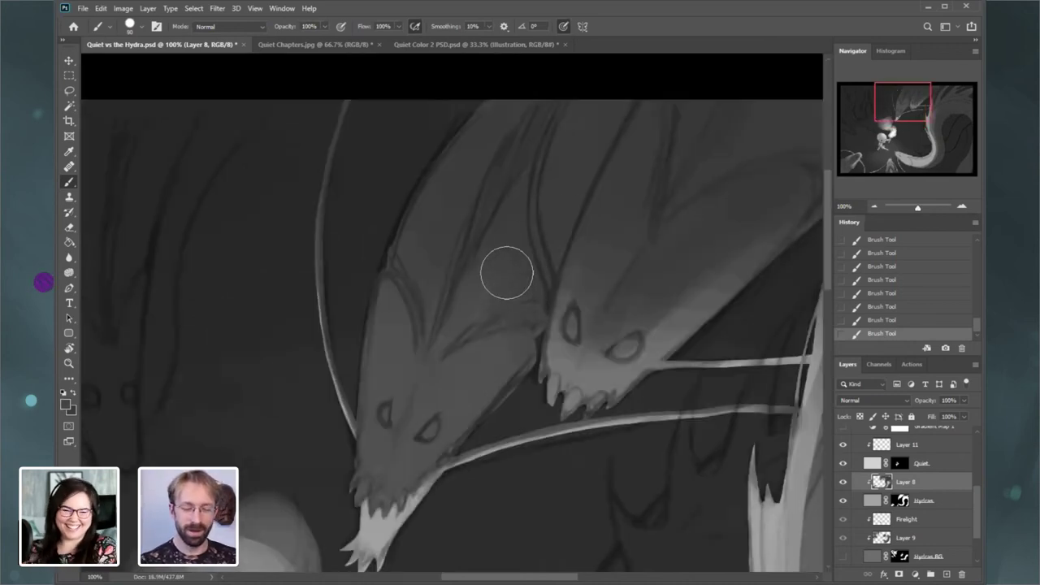
pyautogui.hotkey('ctrl', 'z')
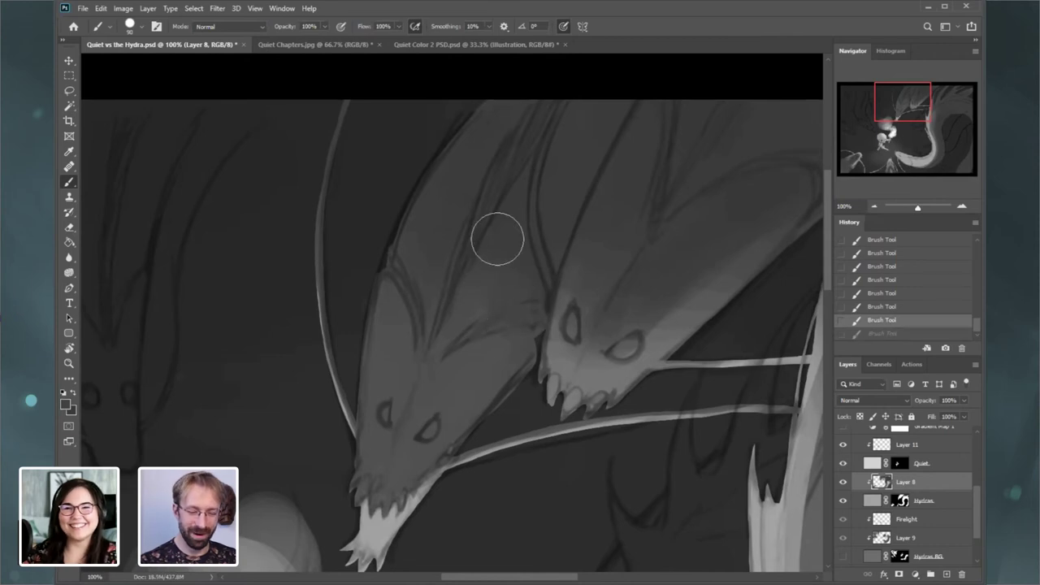
pyautogui.moveTo(496, 239); pyautogui.dragTo(448, 294)
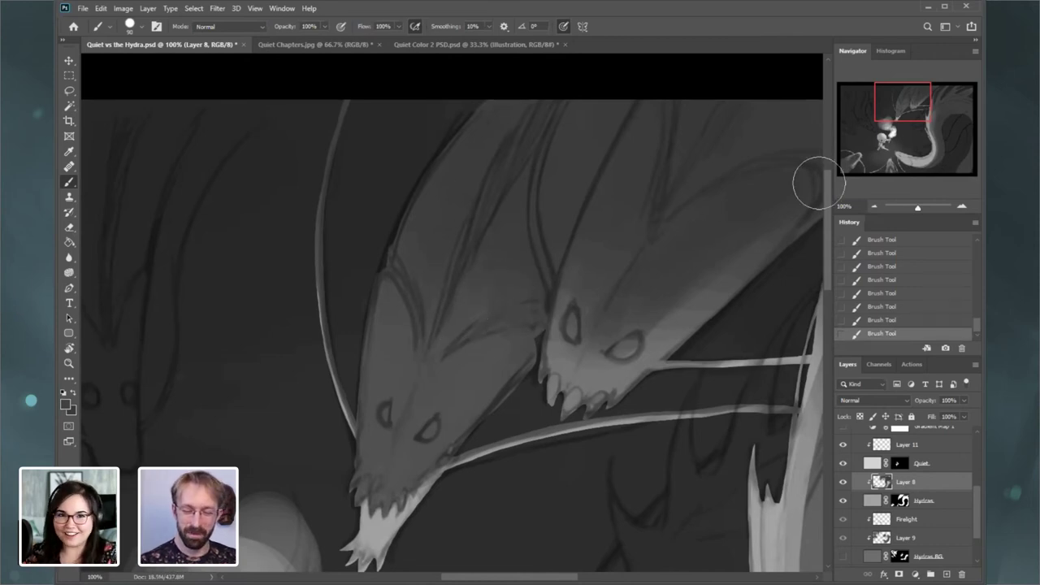
# - Compare the two upper hydra heads with the Layer 8 shading off and on
pyautogui.moveTo(902, 106); pyautogui.dragTo(905, 108)
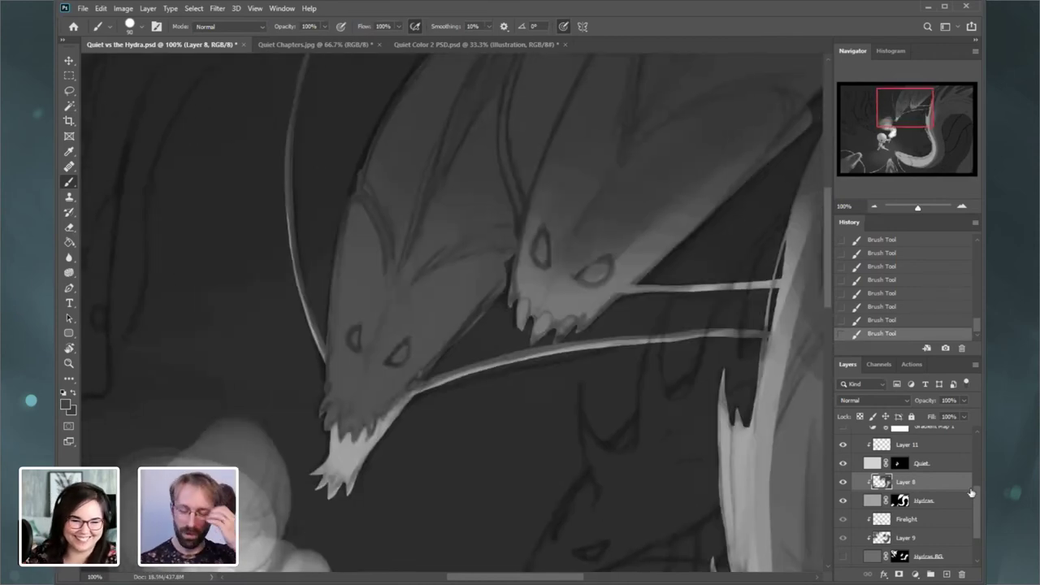
pyautogui.moveTo(978, 501); pyautogui.dragTo(982, 505)
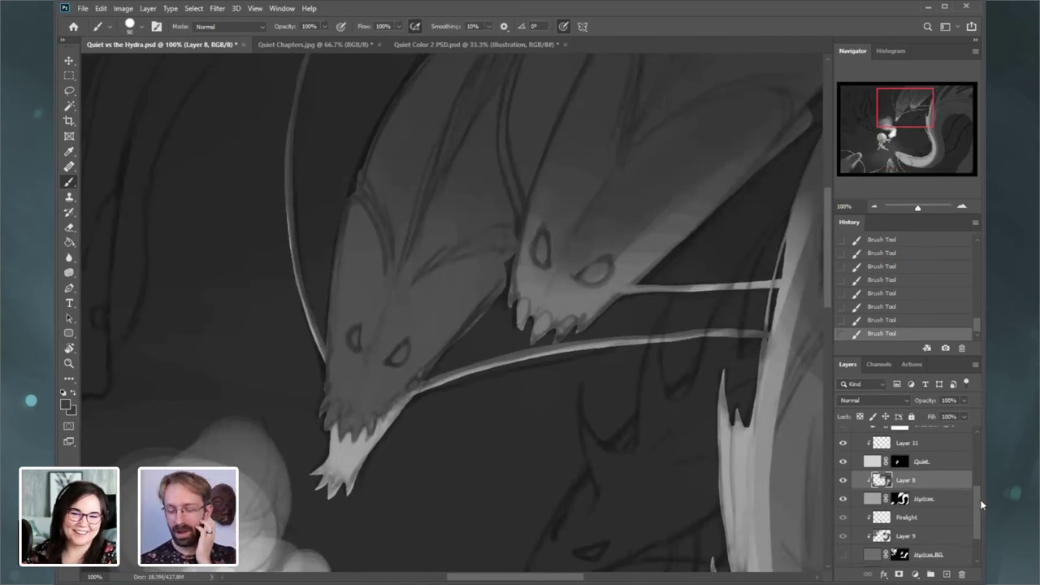
pyautogui.click(843, 482)
pyautogui.click(843, 482)
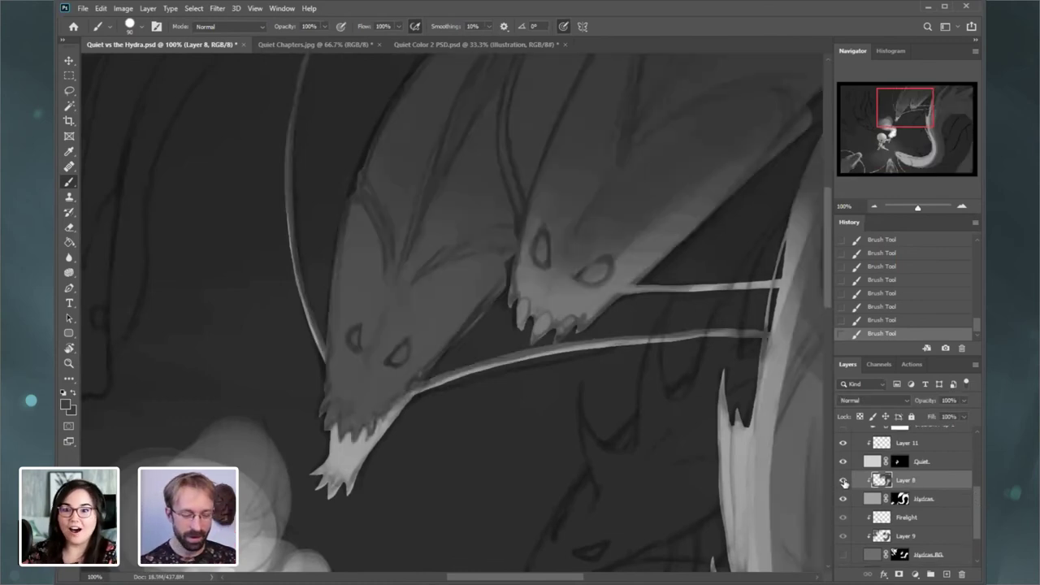
# - Reduce the brush to 45 px, check the Layer 2 line art off and on, and lower its opacity to 50%
pyautogui.press('[')
pyautogui.press('[')
pyautogui.press('[')
pyautogui.press('[')
pyautogui.press('[')
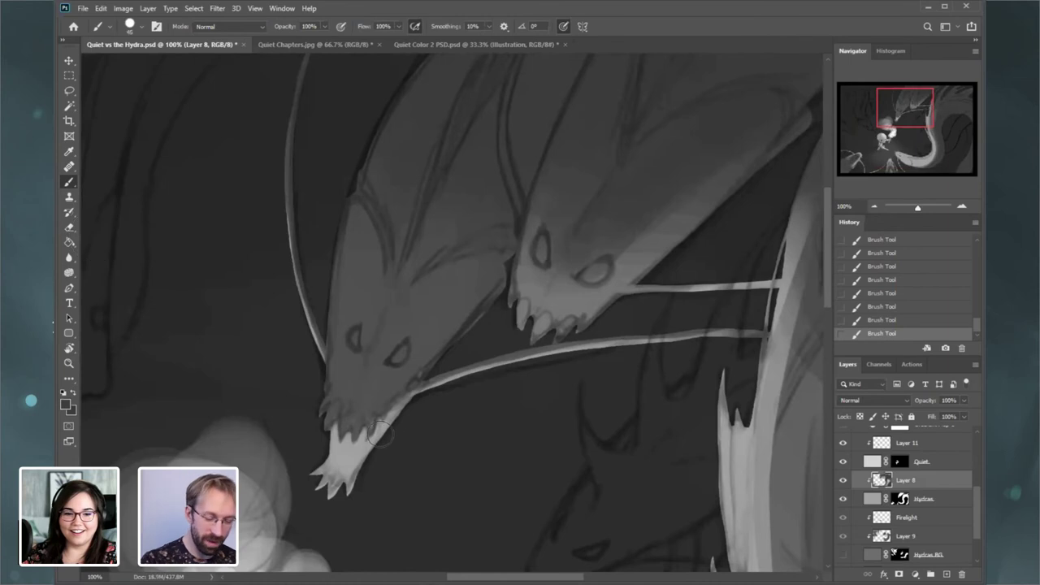
pyautogui.moveTo(977, 490); pyautogui.dragTo(980, 459)
pyautogui.click(921, 467)
pyautogui.click(843, 463)
pyautogui.click(842, 462)
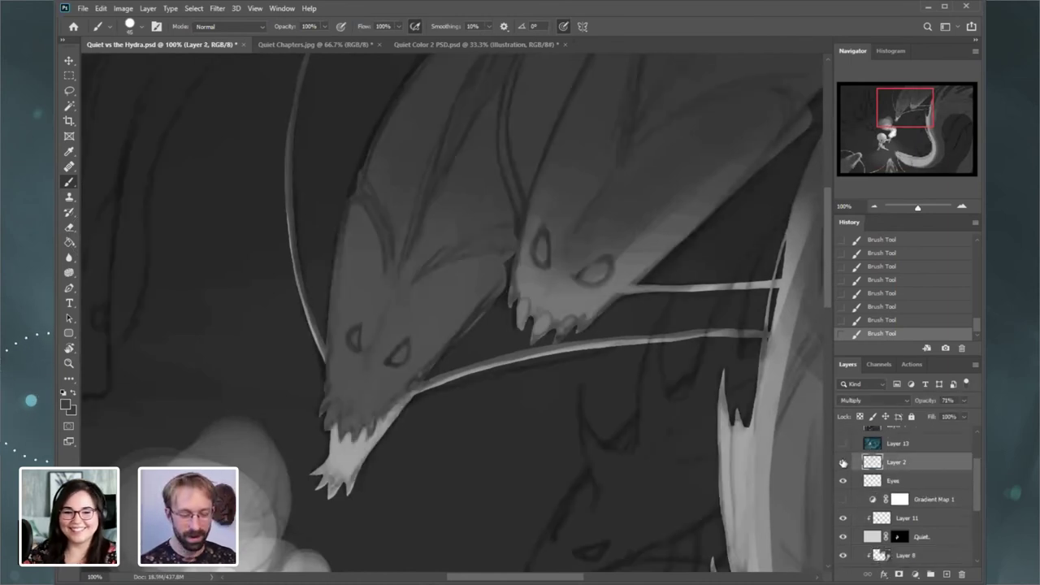
pyautogui.moveTo(963, 401); pyautogui.dragTo(946, 413)
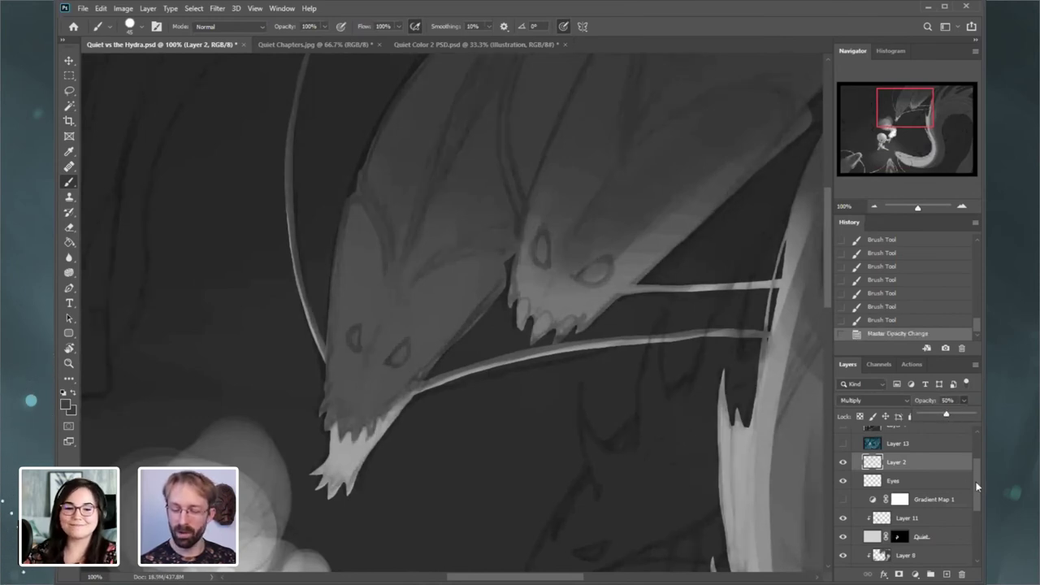
# - Select Layer 8 and compare the two upper hydra heads with its shading hidden and shown
pyautogui.moveTo(977, 486); pyautogui.dragTo(973, 506)
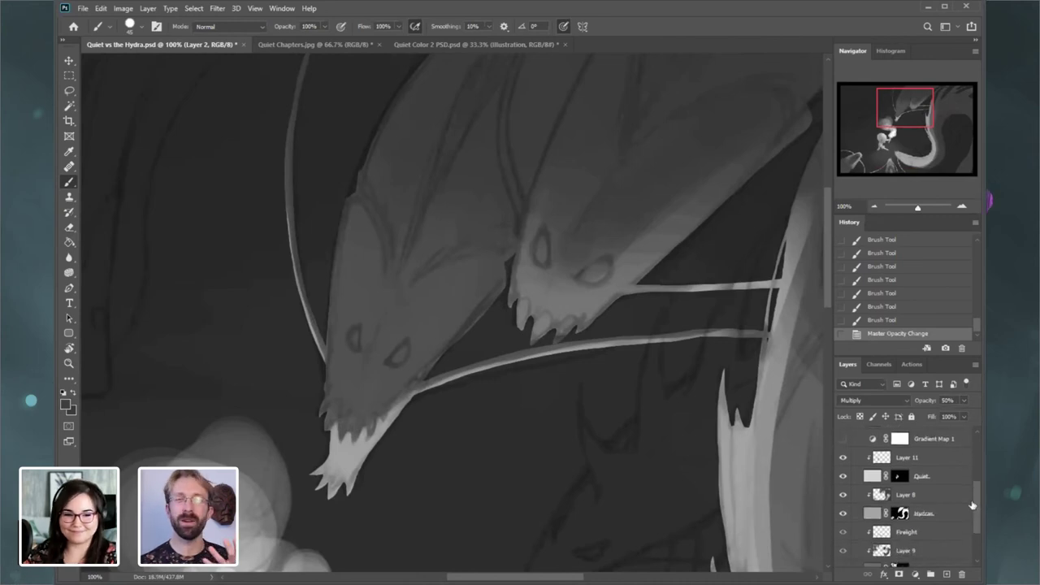
pyautogui.click(926, 495)
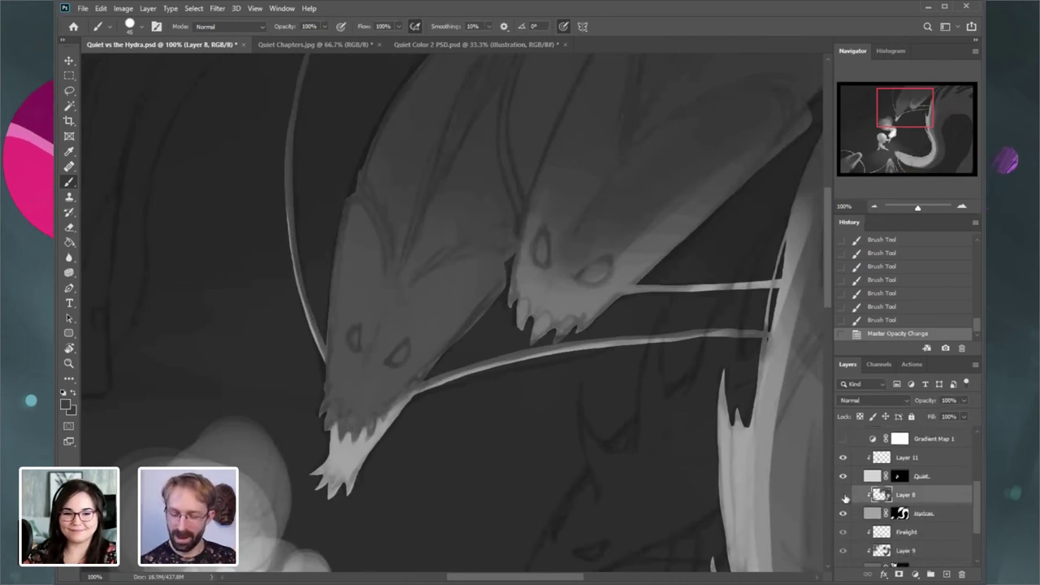
pyautogui.click(843, 494)
pyautogui.click(843, 495)
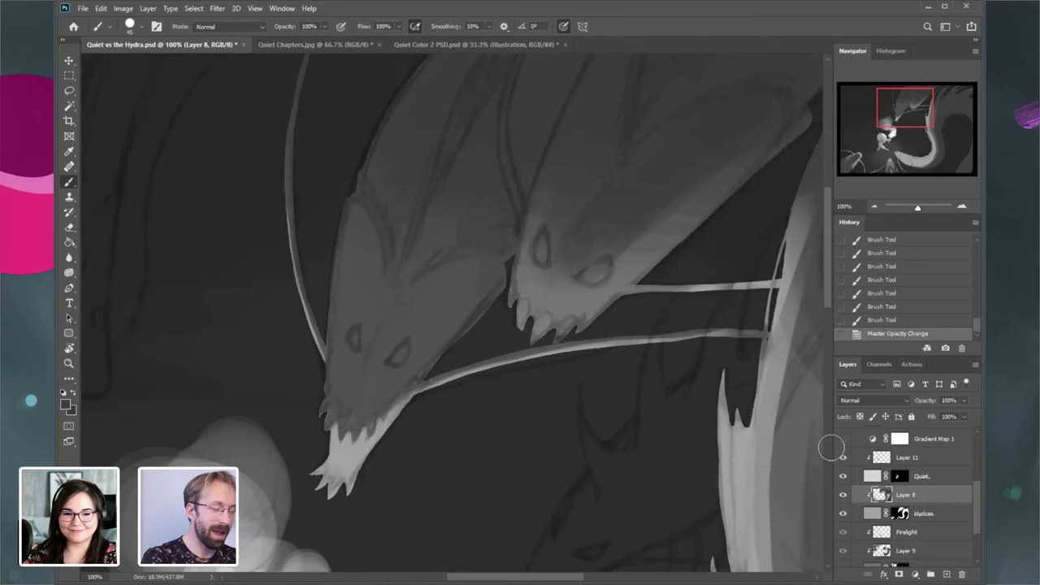
# - Retouch the Layer 8 shadow around the left upper hydra's upper teeth with a very small brush, undoing the first stroke
pyautogui.click(961, 206)
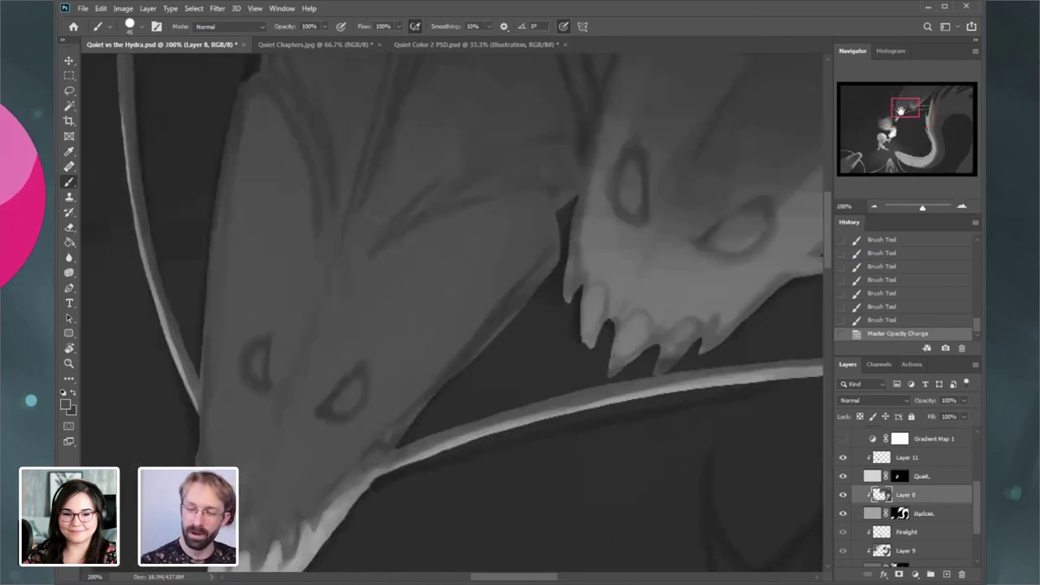
pyautogui.moveTo(901, 110); pyautogui.dragTo(897, 115)
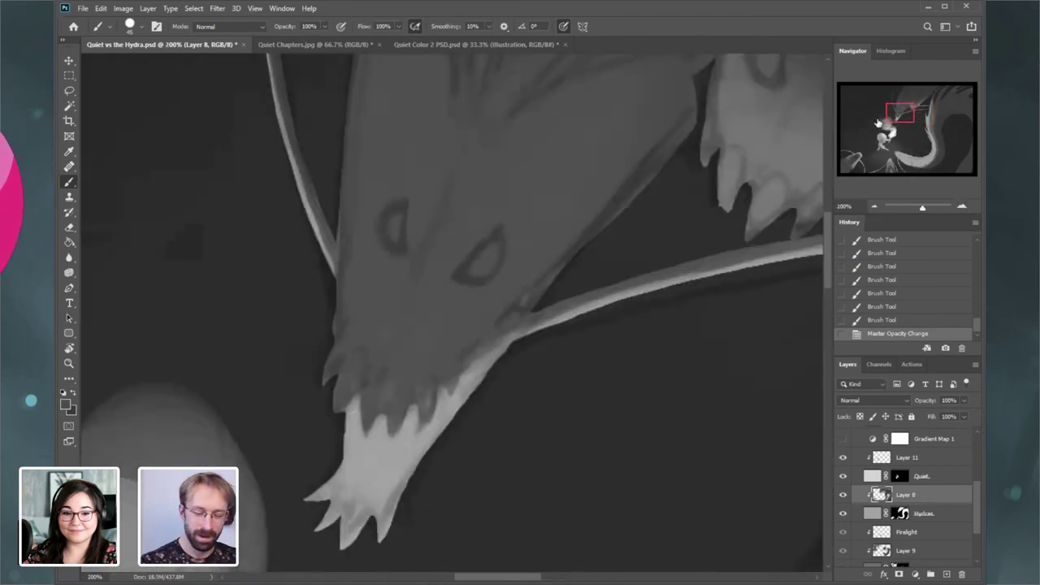
pyautogui.click(421, 435)
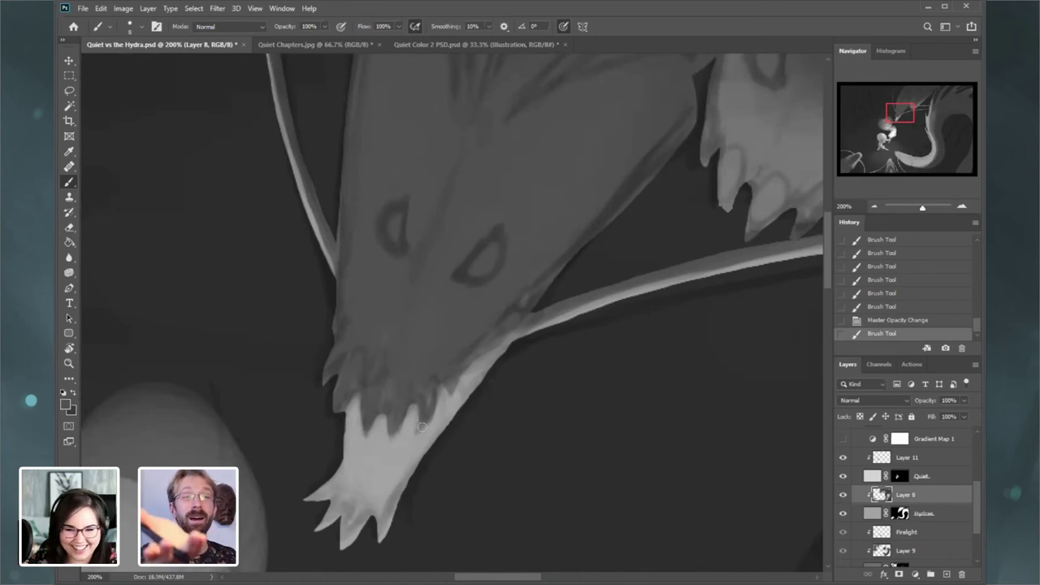
pyautogui.hotkey('ctrl', 'z')
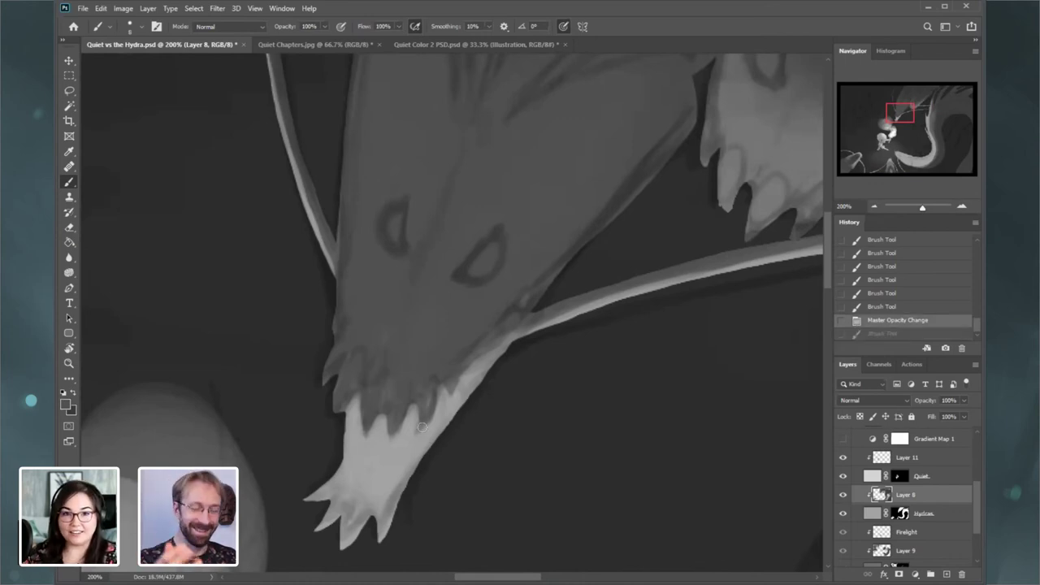
pyautogui.moveTo(357, 338); pyautogui.dragTo(375, 310)
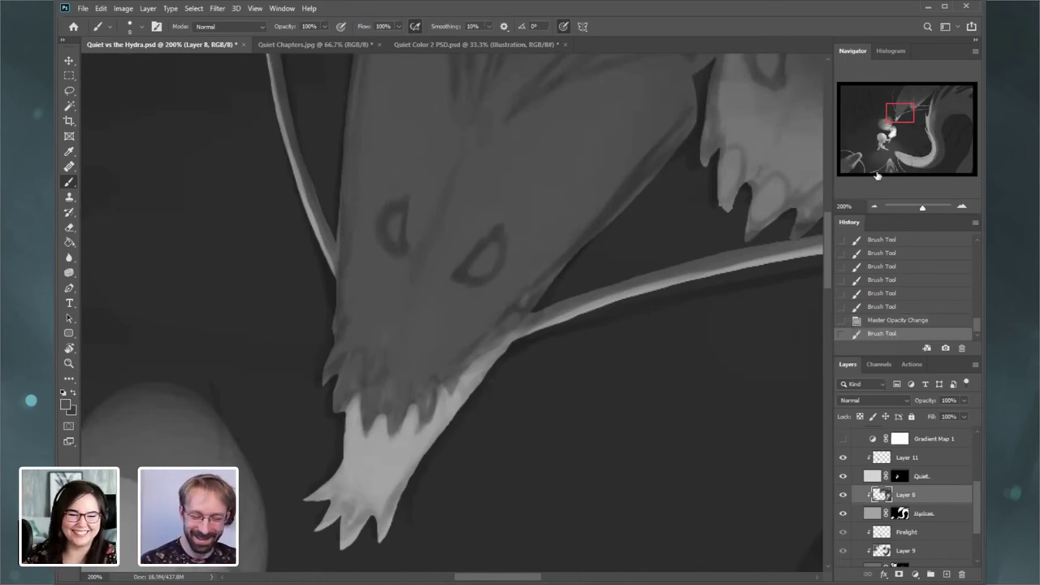
# - Paint a 60 px shadow stroke along the right upper hydra's cheek, comparing Layer 8 off and on before restoring the undone stroke
pyautogui.moveTo(900, 107)
pyautogui.mouseDown()
pyautogui.moveTo(912, 97)
pyautogui.moveTo(902, 100)
pyautogui.mouseUp()
pyautogui.click(874, 207)
pyautogui.press(']')
pyautogui.press(']')
pyautogui.press(']')
pyautogui.press(']')
pyautogui.press(']')
pyautogui.press(']')
pyautogui.press(']')
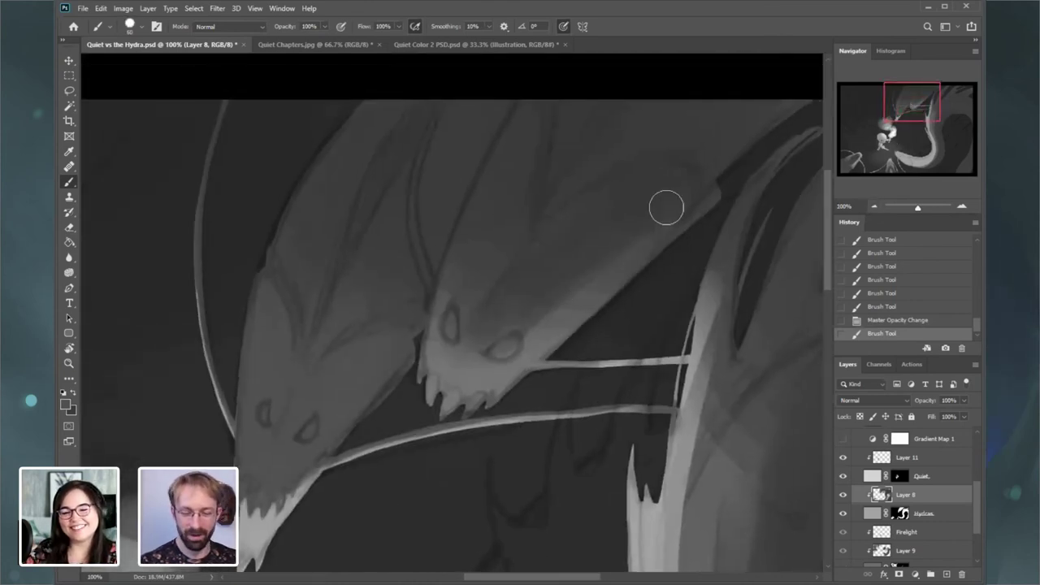
pyautogui.moveTo(666, 207); pyautogui.dragTo(566, 285)
pyautogui.hotkey('ctrl', 'z')
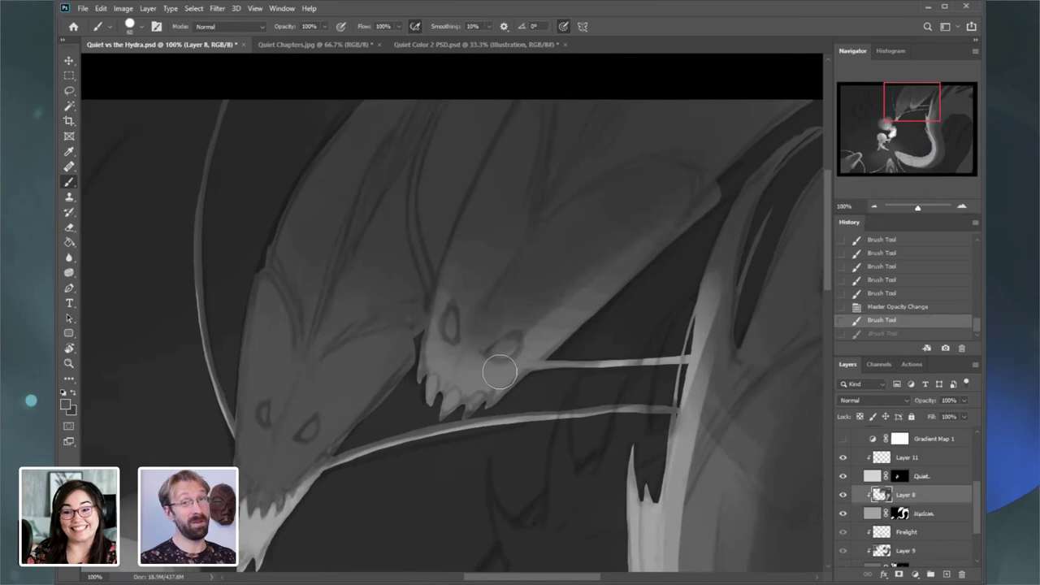
pyautogui.click(843, 495)
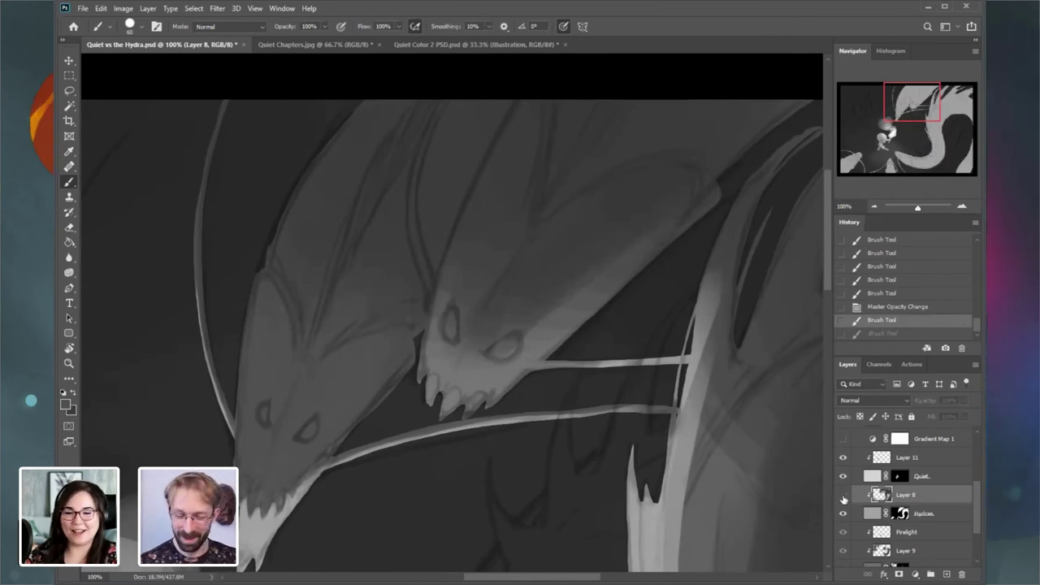
pyautogui.click(843, 495)
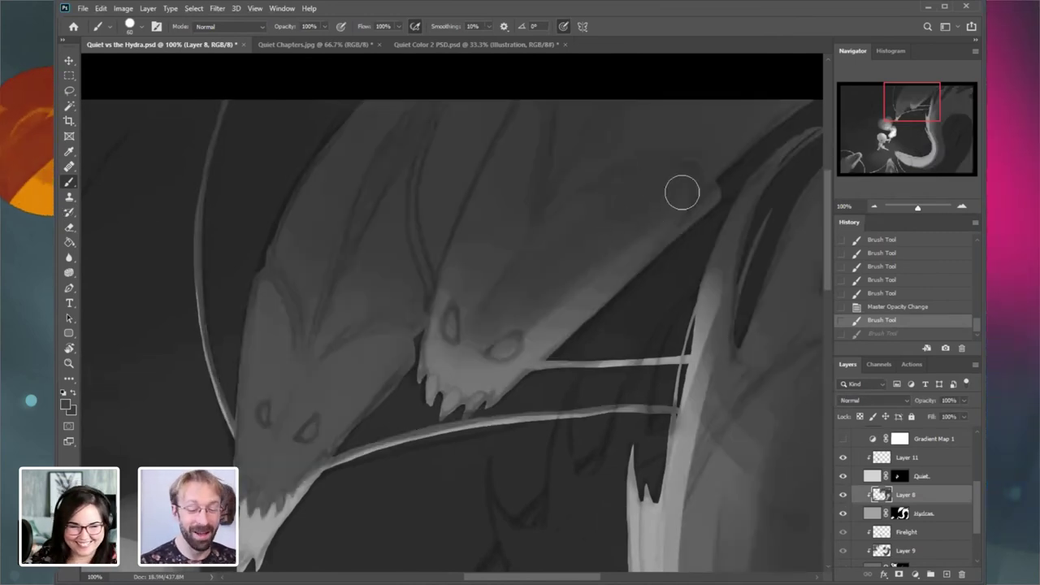
pyautogui.hotkey('ctrl', 'shift', 'z')
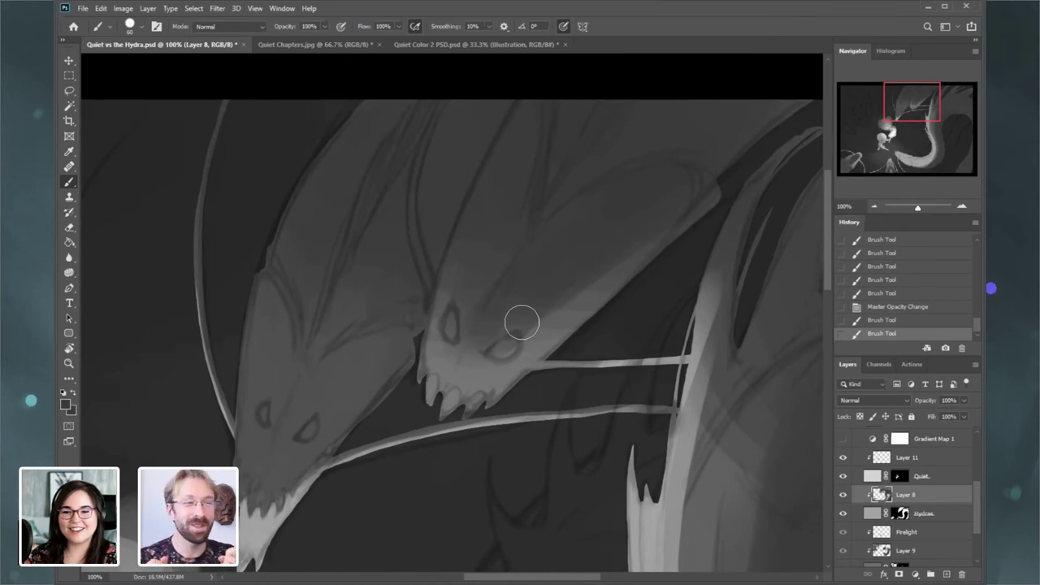
# - Blend the shadow on the right upper hydra's brow and between its eyes using a gray sampled from its head
pyautogui.keyDown('alt'); pyautogui.click(564, 247); pyautogui.keyUp('alt')
pyautogui.moveTo(555, 239); pyautogui.dragTo(532, 223)
pyautogui.moveTo(474, 334)
pyautogui.mouseDown()
pyautogui.moveTo(473, 311)
pyautogui.moveTo(461, 349)
pyautogui.mouseUp()
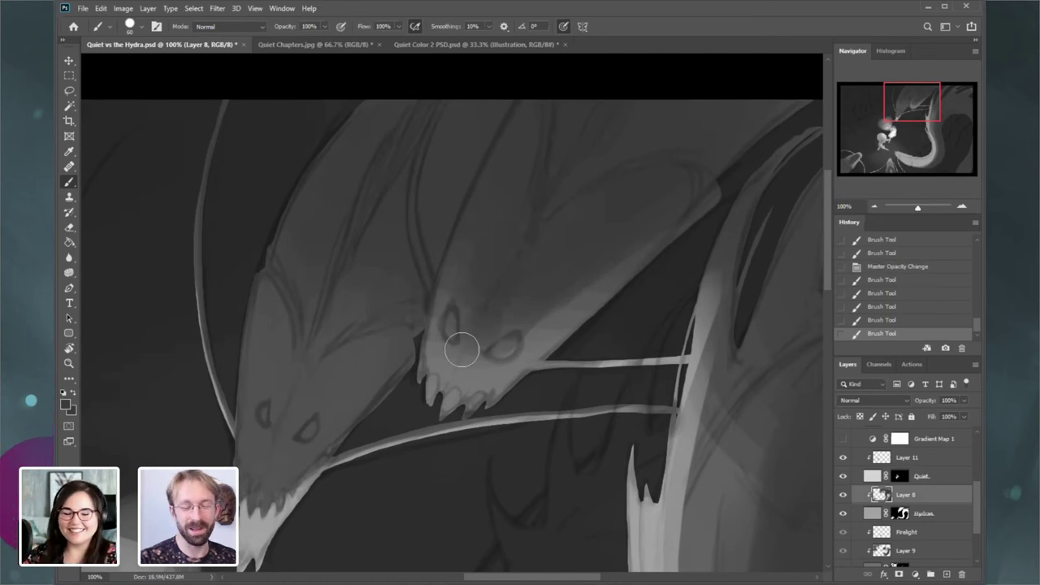
# - Erase Layer 8 shading along the thin whisker between the two upper heads with a small eraser to reveal its light edge
pyautogui.click(74, 228)
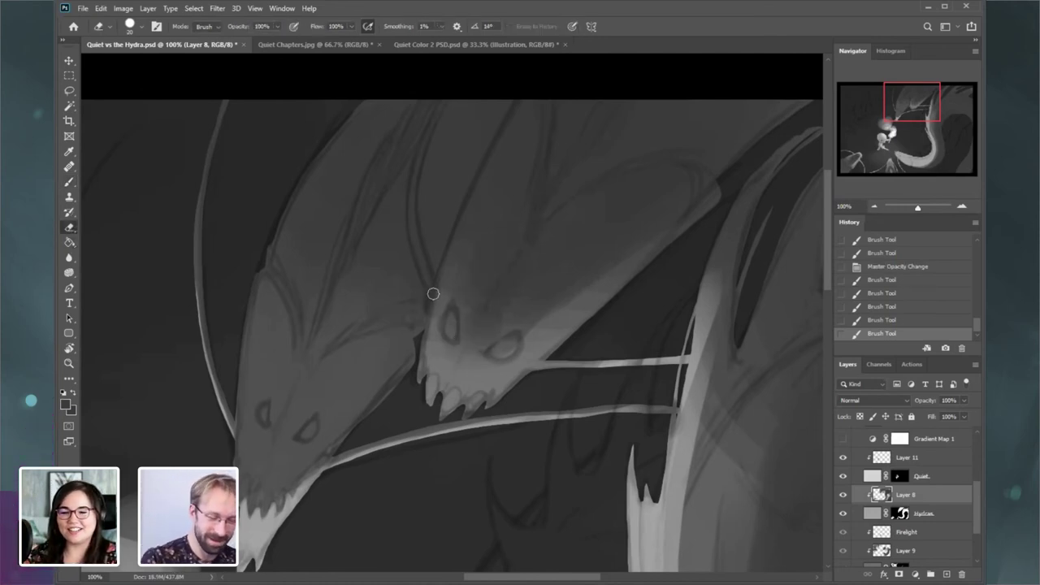
pyautogui.moveTo(430, 294)
pyautogui.mouseDown()
pyautogui.moveTo(405, 220)
pyautogui.moveTo(409, 239)
pyautogui.moveTo(410, 176)
pyautogui.mouseUp()
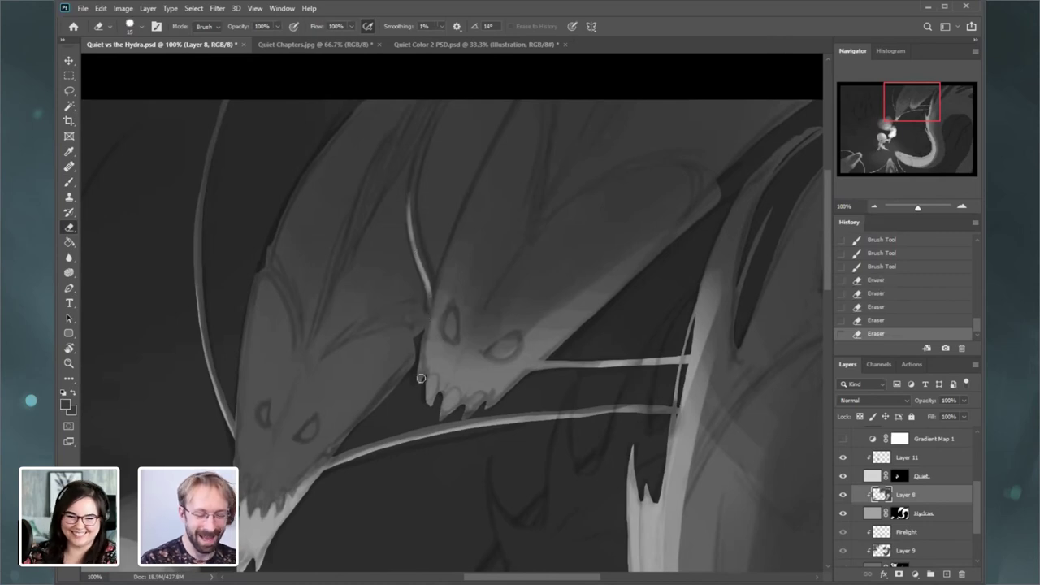
pyautogui.moveTo(904, 112); pyautogui.dragTo(885, 126)
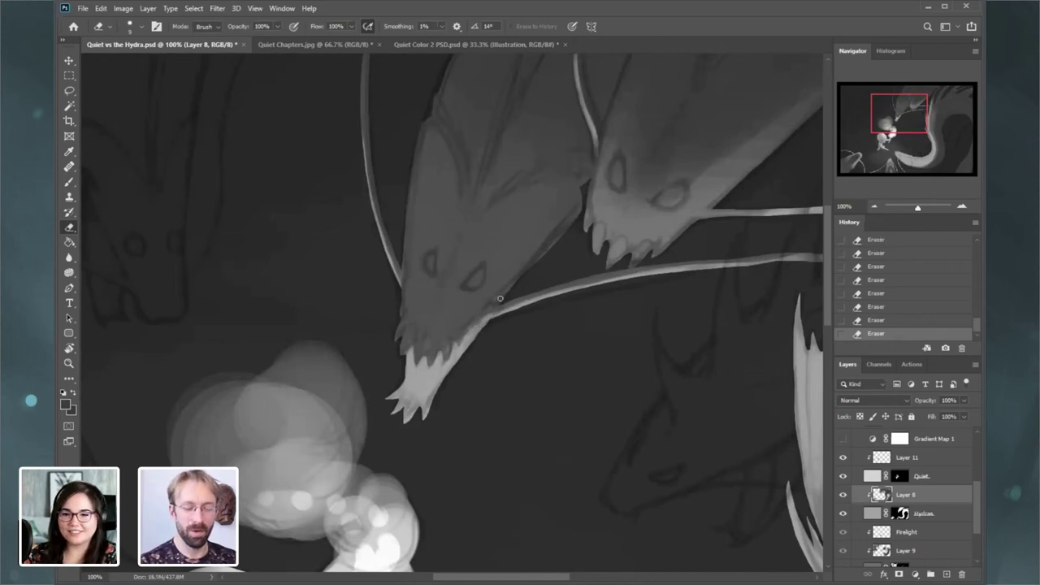
# - Switch to the Brush, undo a stroke over the right upper hydra's teeth, and darken around its left eye at 60 px
pyautogui.moveTo(899, 115); pyautogui.dragTo(912, 104)
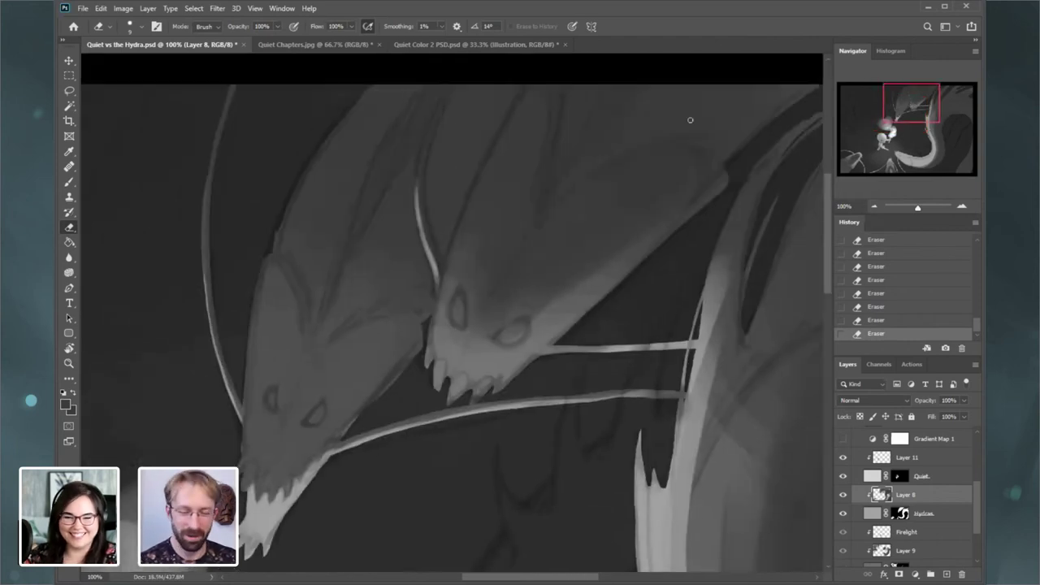
pyautogui.click(71, 184)
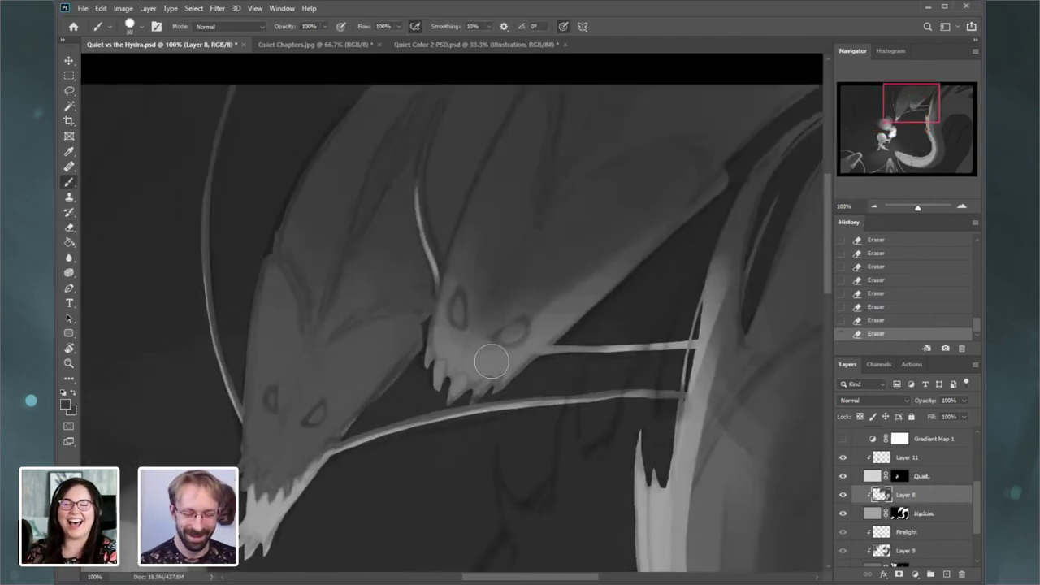
pyautogui.moveTo(469, 384); pyautogui.dragTo(482, 368)
pyautogui.hotkey('ctrl', 'z')
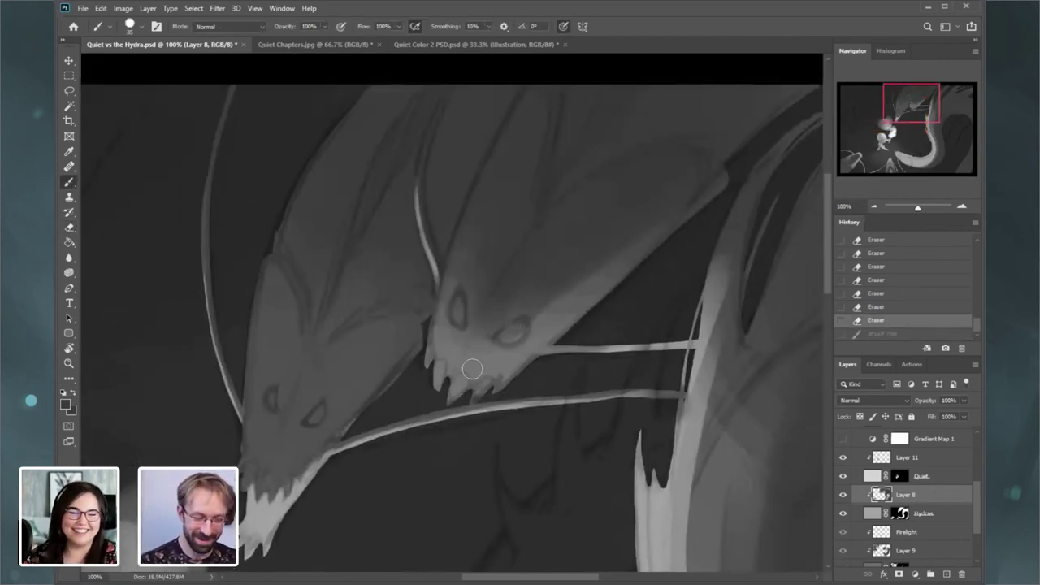
pyautogui.moveTo(452, 278)
pyautogui.mouseDown()
pyautogui.moveTo(446, 317)
pyautogui.moveTo(445, 299)
pyautogui.mouseUp()
pyautogui.press(']')
pyautogui.press(']')
pyautogui.moveTo(460, 336); pyautogui.dragTo(469, 307)
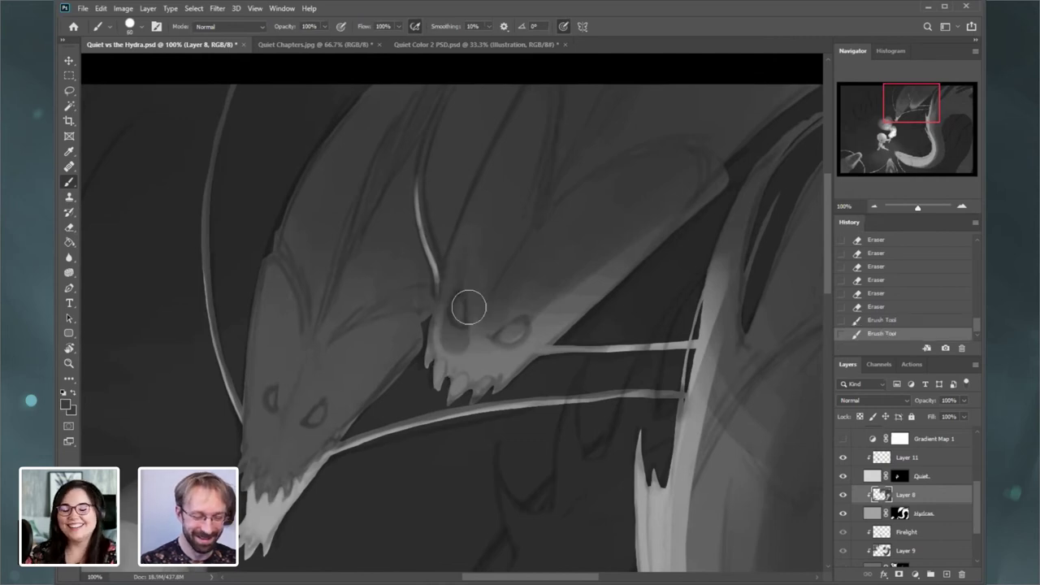
# - Darken the right upper hydra's snout and lit cheek up to the horn with an 80 px brush and sampled gray
pyautogui.moveTo(460, 364)
pyautogui.mouseDown()
pyautogui.moveTo(623, 243)
pyautogui.moveTo(515, 342)
pyautogui.moveTo(699, 190)
pyautogui.mouseUp()
pyautogui.press(']')
pyautogui.press(']')
pyautogui.press(']')
pyautogui.moveTo(633, 248)
pyautogui.mouseDown()
pyautogui.moveTo(552, 325)
pyautogui.moveTo(654, 216)
pyautogui.mouseUp()
pyautogui.keyDown('alt'); pyautogui.click(541, 337); pyautogui.keyUp('alt')
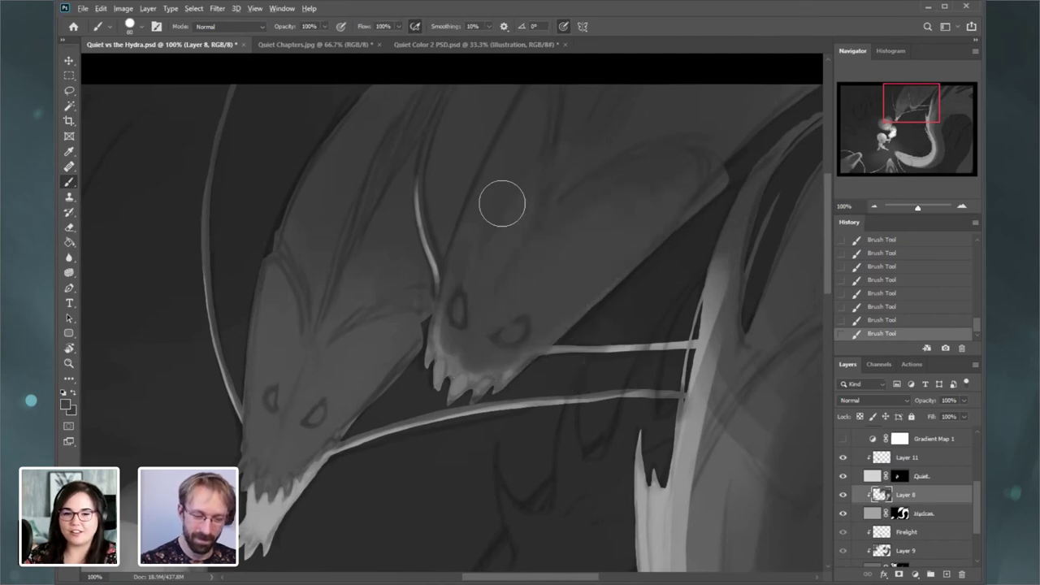
# - Shade the right upper hydra's muzzle and the gaps between its teeth with the brush reduced to 20 px
pyautogui.moveTo(921, 116); pyautogui.dragTo(924, 114)
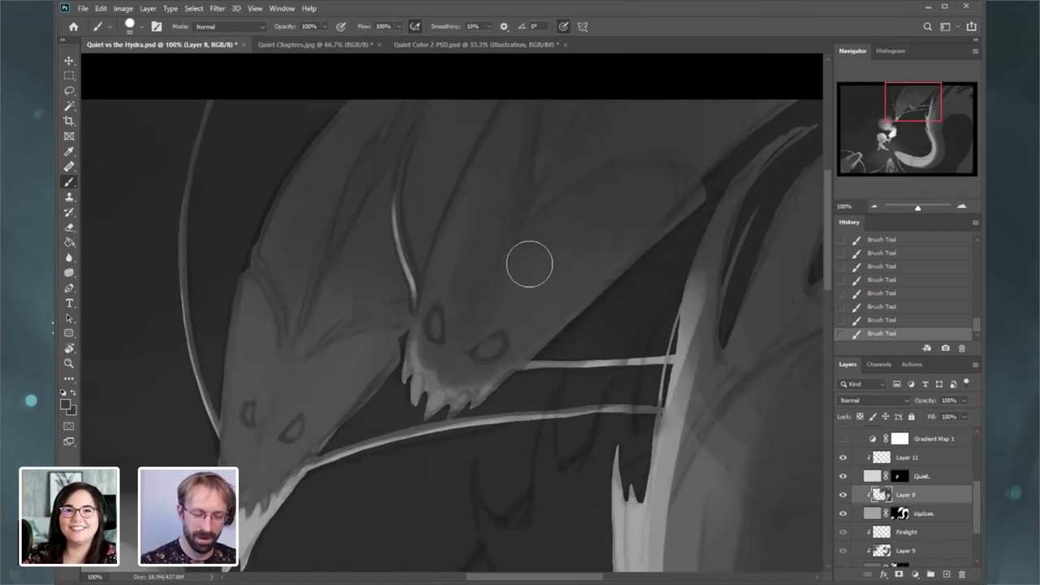
pyautogui.press('[')
pyautogui.press('[')
pyautogui.press('[')
pyautogui.press('[')
pyautogui.press('[')
pyautogui.press('[')
pyautogui.press('[')
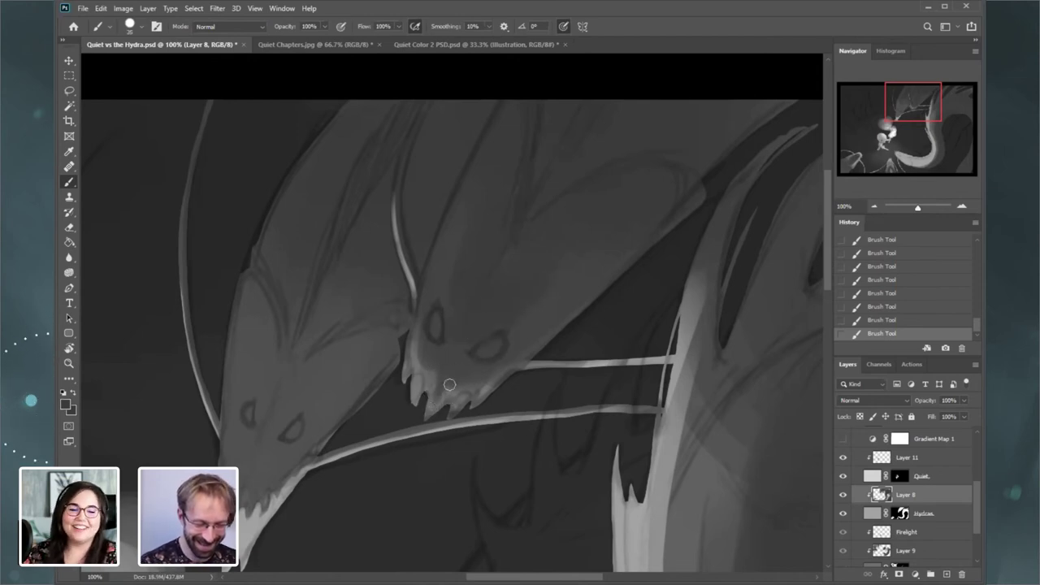
pyautogui.press('[')
pyautogui.press('[')
pyautogui.press('[')
pyautogui.press('[')
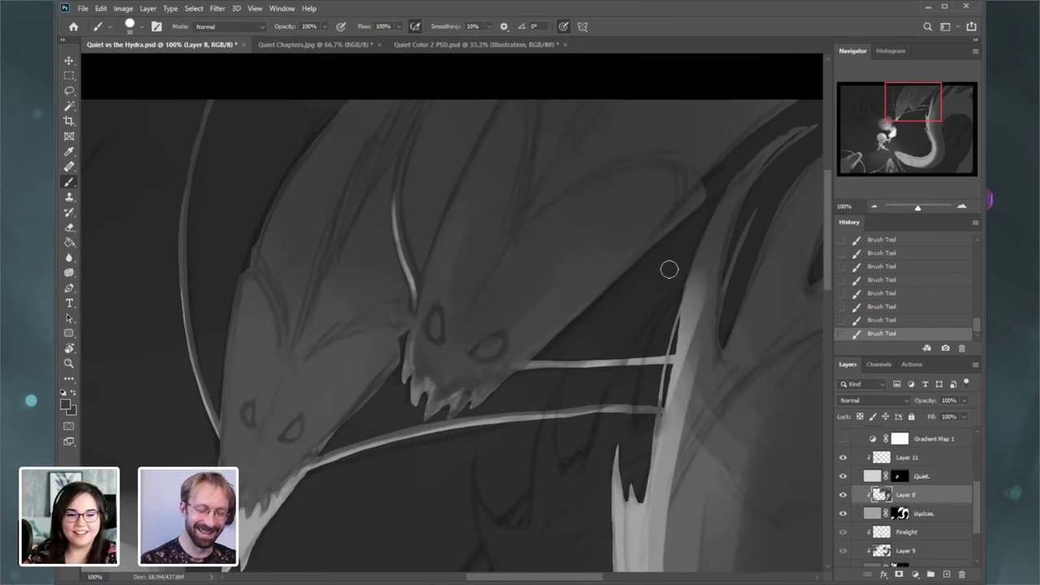
# - Enlarge the brush and cover the right upper hydra's light muzzle and teeth with shadow gray sampled from its head
pyautogui.press(']')
pyautogui.press(']')
pyautogui.press(']')
pyautogui.press(']')
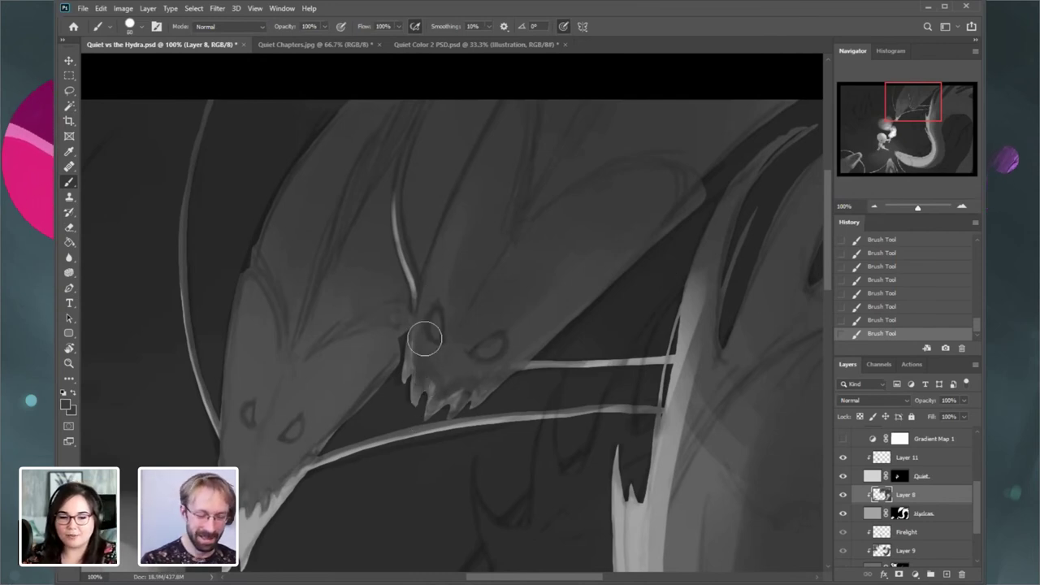
pyautogui.moveTo(424, 383)
pyautogui.mouseDown()
pyautogui.moveTo(466, 374)
pyautogui.moveTo(439, 408)
pyautogui.moveTo(480, 386)
pyautogui.mouseUp()
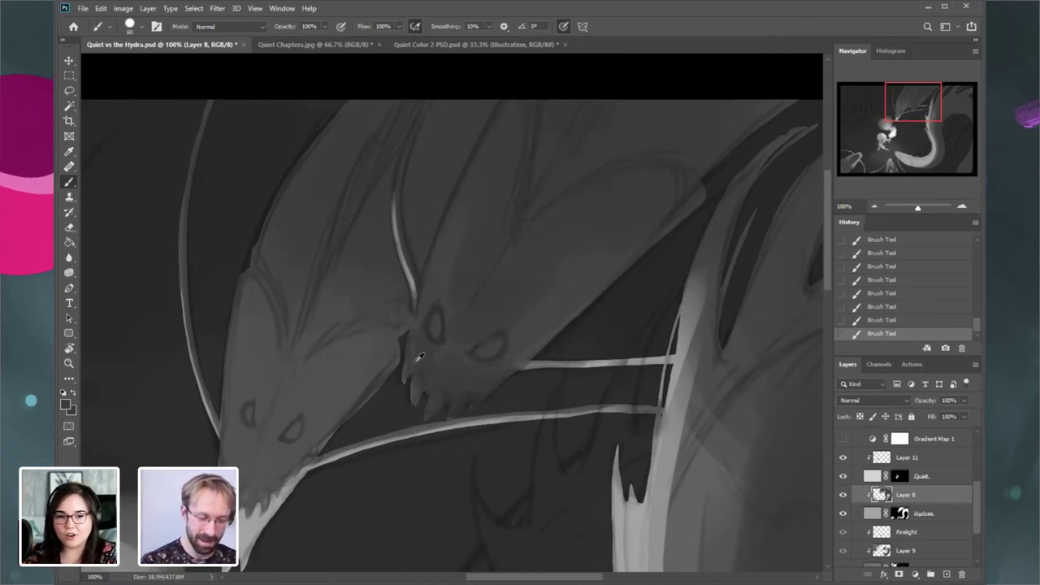
pyautogui.keyDown('alt'); pyautogui.click(435, 276); pyautogui.keyUp('alt')
pyautogui.press(']')
pyautogui.moveTo(416, 370)
pyautogui.mouseDown()
pyautogui.moveTo(444, 401)
pyautogui.moveTo(471, 395)
pyautogui.mouseUp()
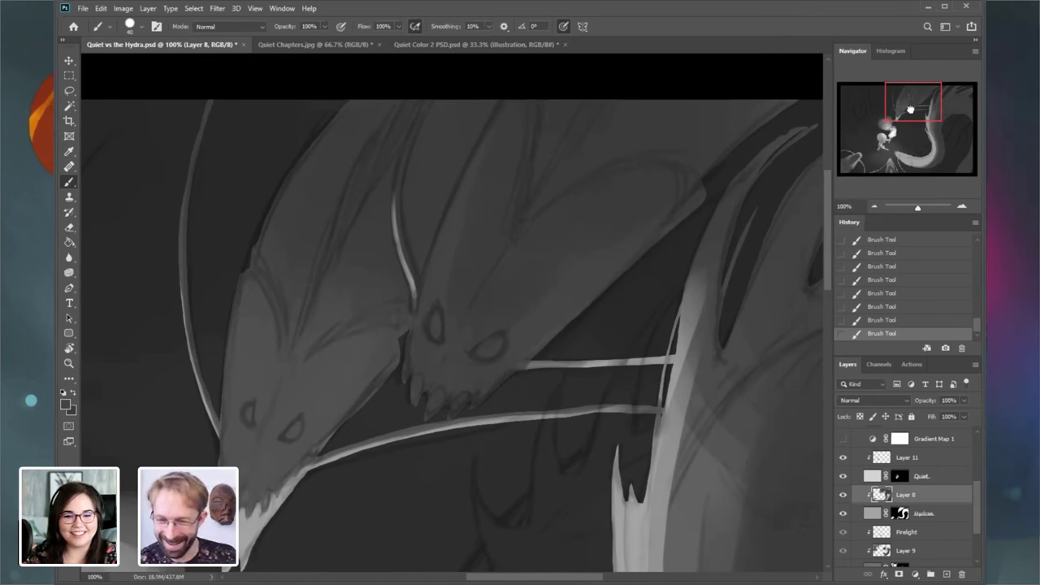
# - Undo the last shadow stroke and repaint around the right upper hydra's teeth with a much smaller brush
pyautogui.moveTo(911, 108); pyautogui.dragTo(903, 108)
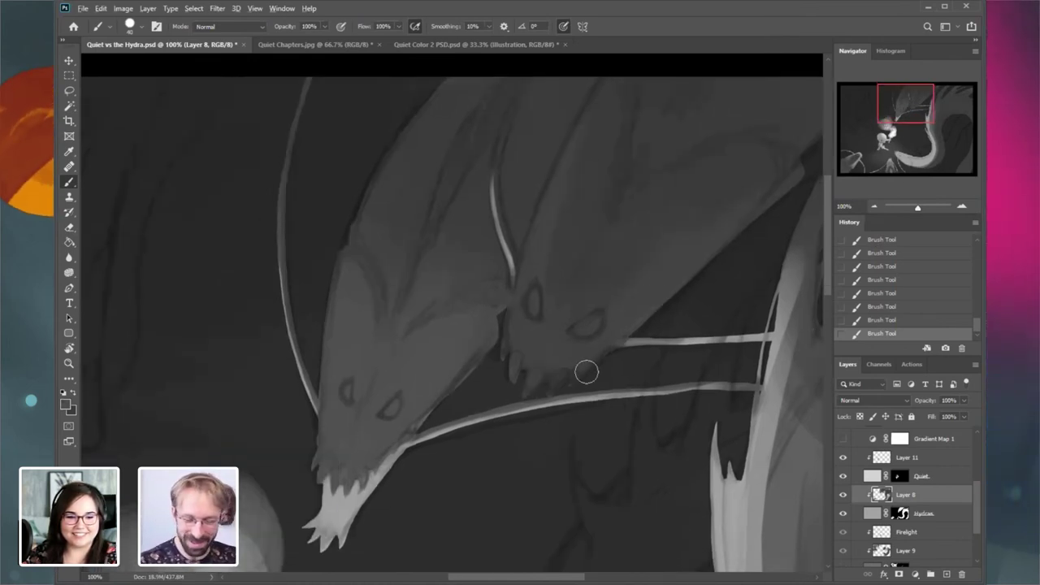
pyautogui.hotkey('ctrl', 'z')
pyautogui.press('[')
pyautogui.press('[')
pyautogui.press('[')
pyautogui.press('[')
pyautogui.press('[')
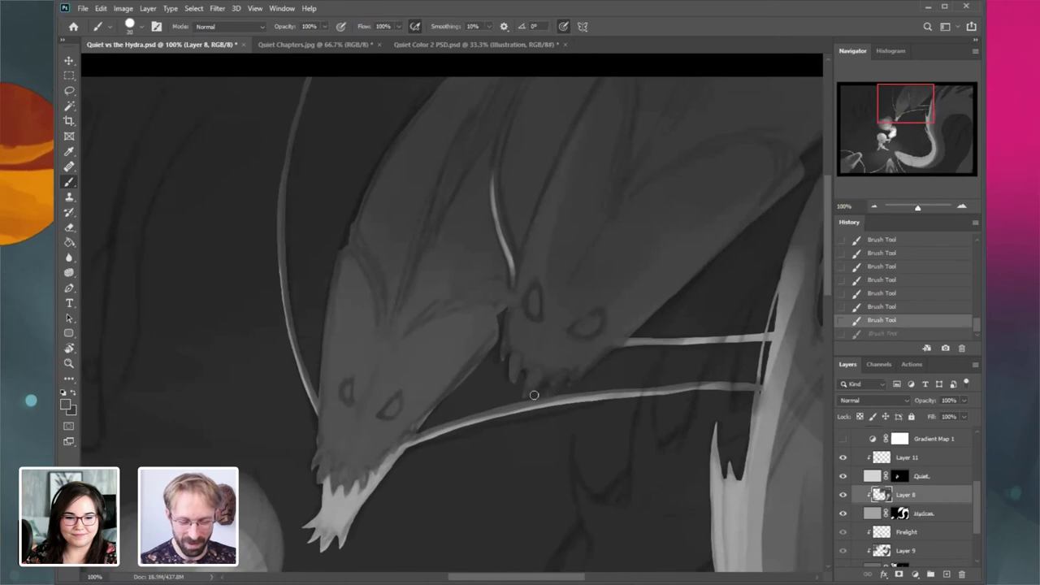
pyautogui.moveTo(534, 395); pyautogui.dragTo(544, 382)
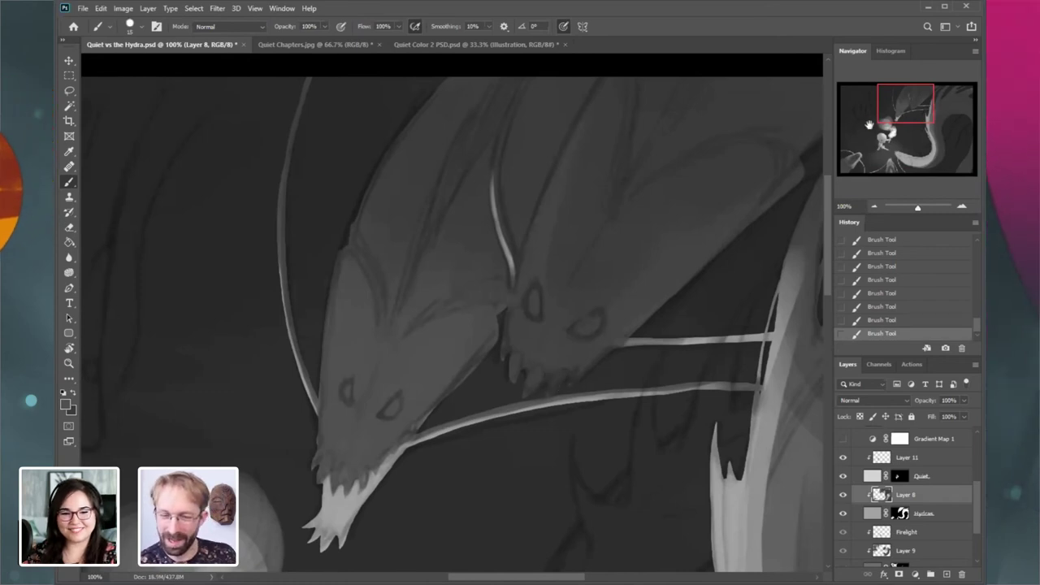
# - Darken the left upper hydra's forehead and cheek with a 40 px brush, keeping the outer edges of the head lighter
pyautogui.press(']')
pyautogui.press(']')
pyautogui.press(']')
pyautogui.press(']')
pyautogui.press(']')
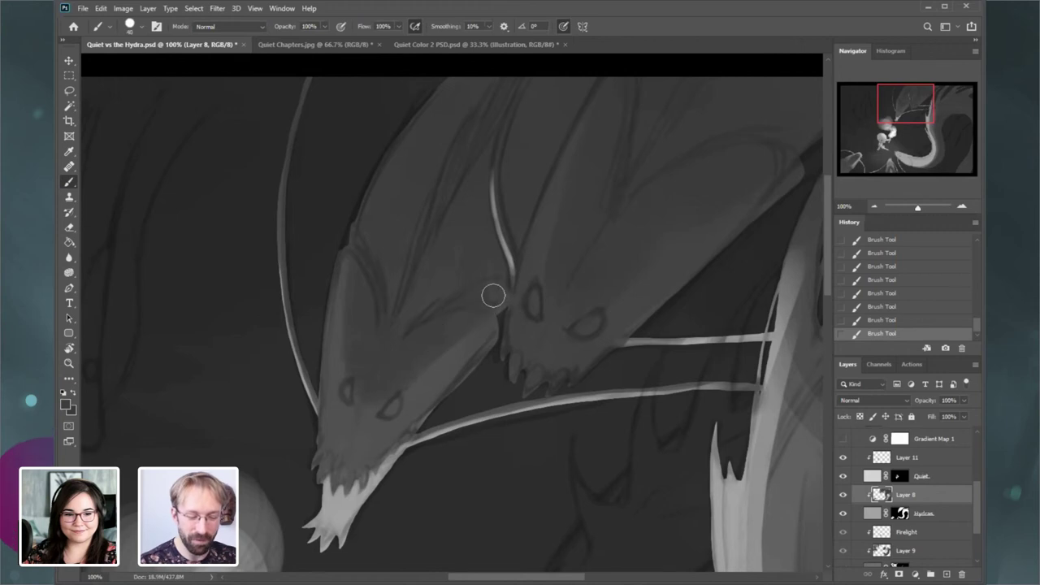
# - Erase the shadow over the whisker between the two upper heads to extend its light line upward
pyautogui.click(71, 229)
pyautogui.moveTo(905, 111); pyautogui.dragTo(908, 109)
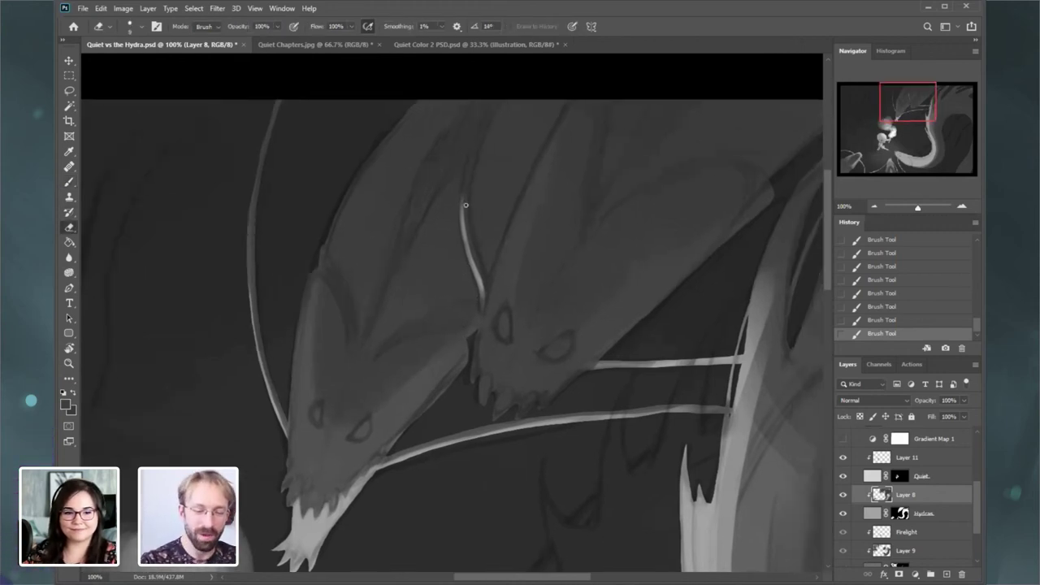
pyautogui.hotkey('ctrl', 'z')
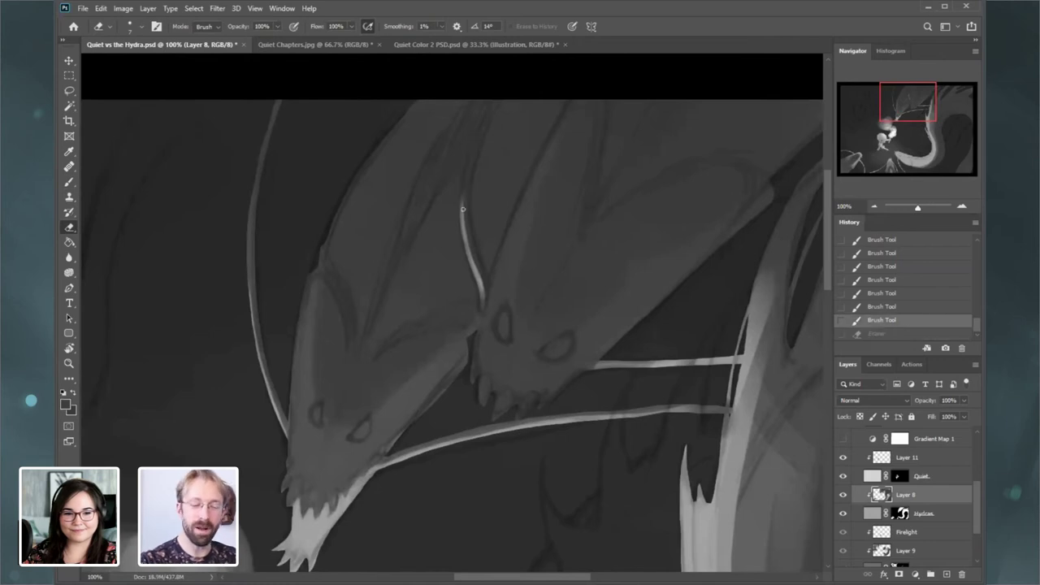
pyautogui.hotkey('ctrl', 'shift', 'z')
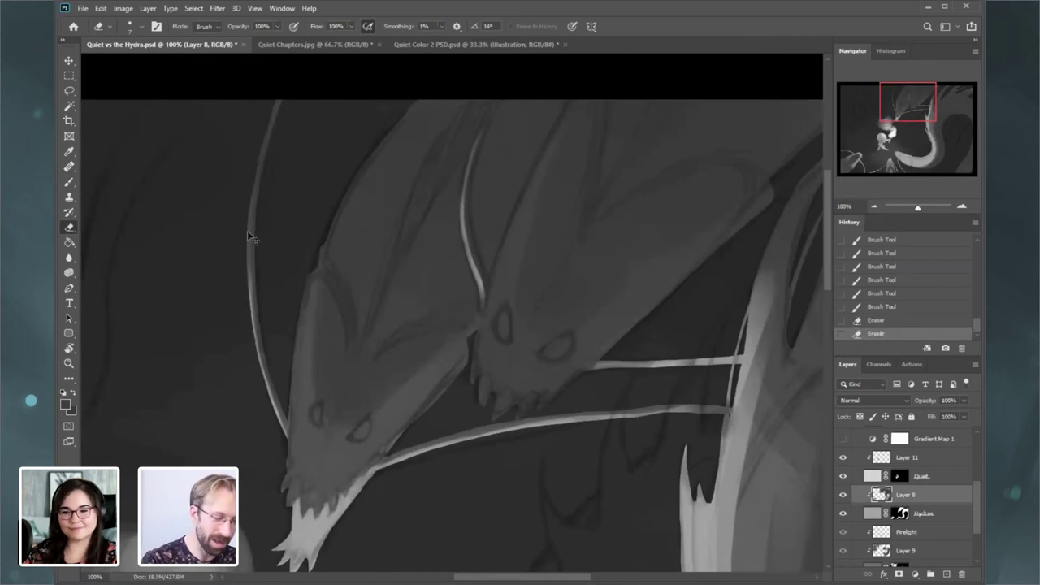
# - Erase shadow along the left upper hydra's long outer whisker to refine its thin light edge, undoing and redoing strokes to compare
pyautogui.hotkey('ctrl', 'z')
pyautogui.hotkey('ctrl', 'shift', 'z')
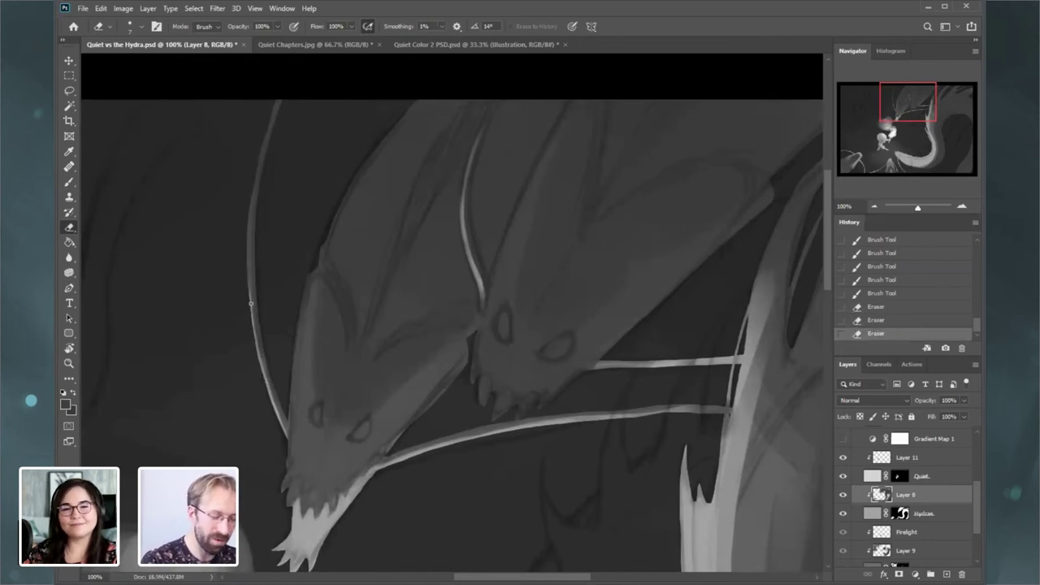
pyautogui.hotkey('ctrl', 'z')
pyautogui.hotkey('ctrl', 'shift', 'z')
pyautogui.hotkey('ctrl', 'z')
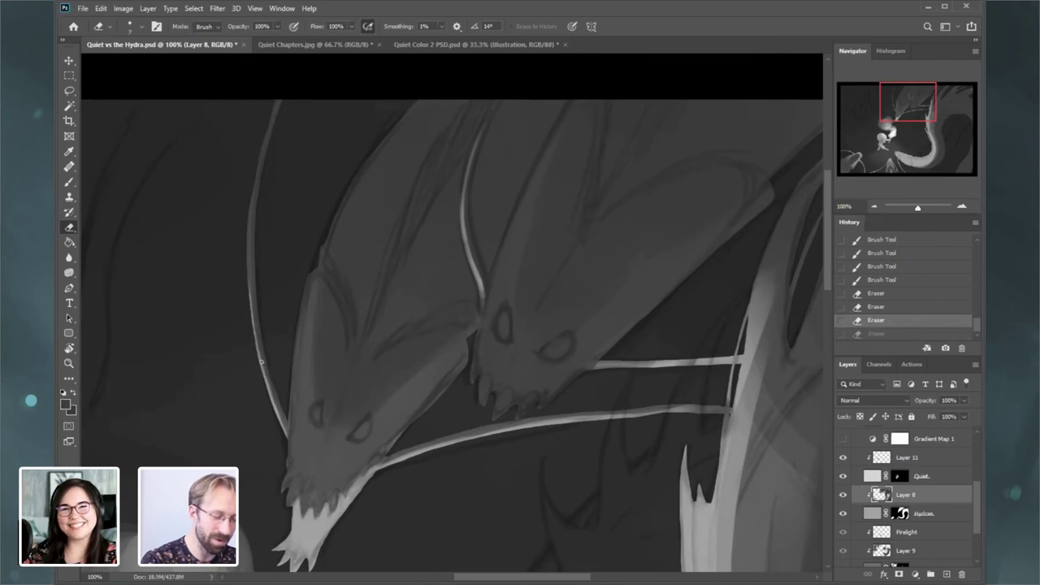
pyautogui.hotkey('ctrl', 'shift', 'z')
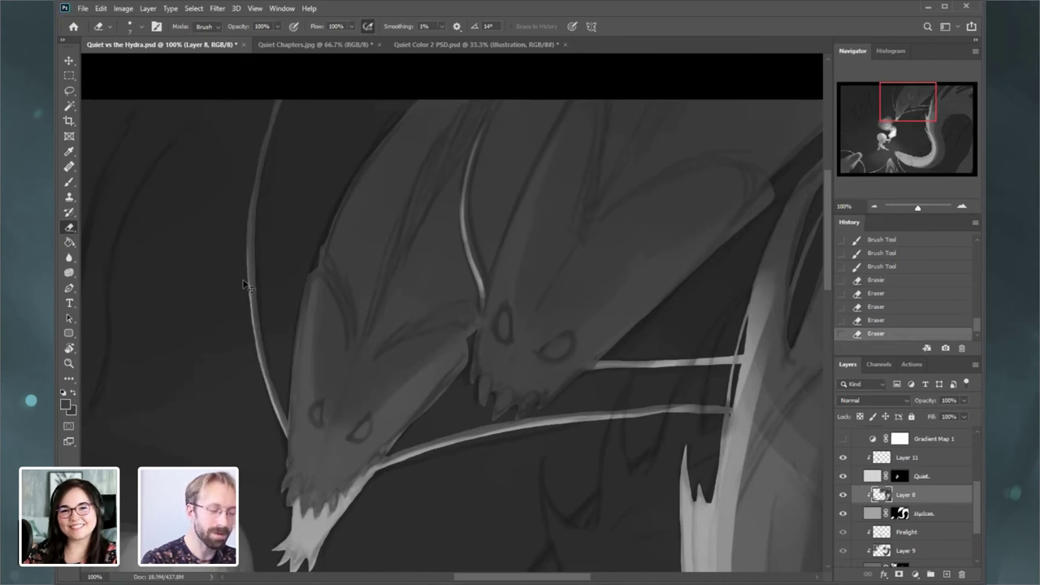
pyautogui.hotkey('ctrl', 'z')
pyautogui.hotkey('ctrl', 'shift', 'z')
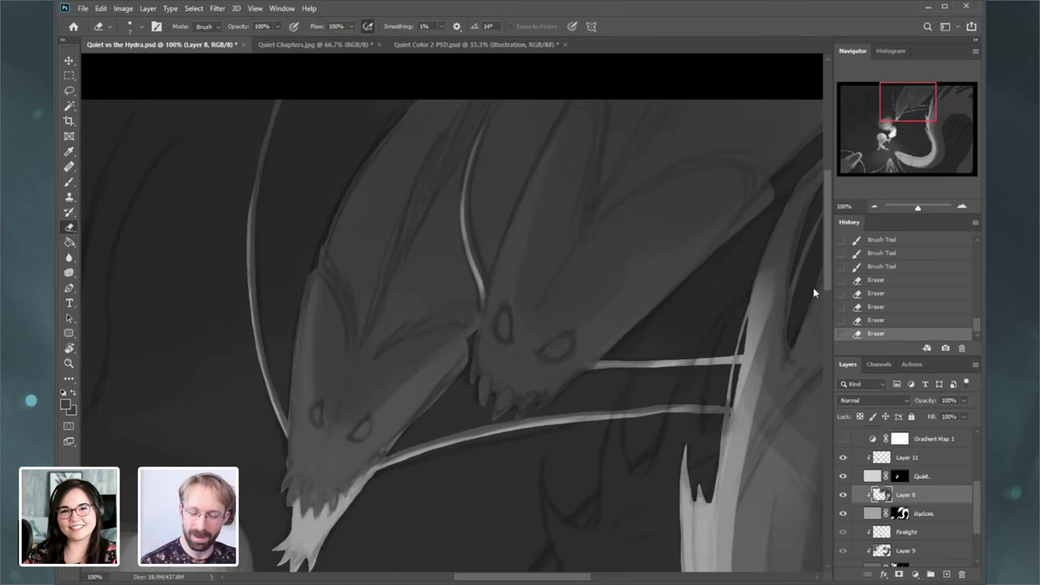
# - Undo the last erase and brush shadow gray over the two whiskers stretching from the upper heads to the big neck
pyautogui.moveTo(929, 122); pyautogui.dragTo(939, 128)
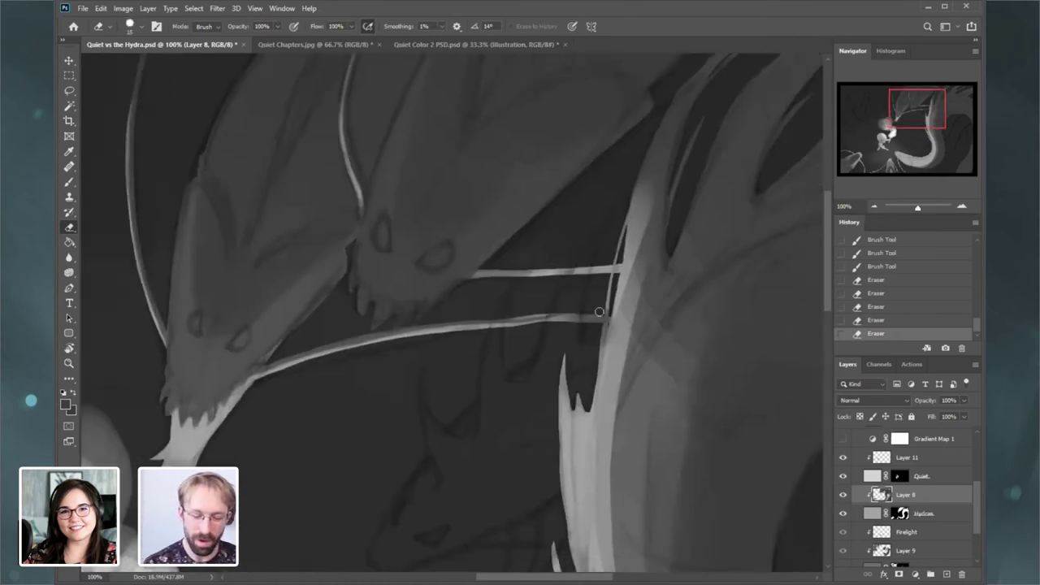
pyautogui.hotkey('ctrl', 'z')
pyautogui.press('b')
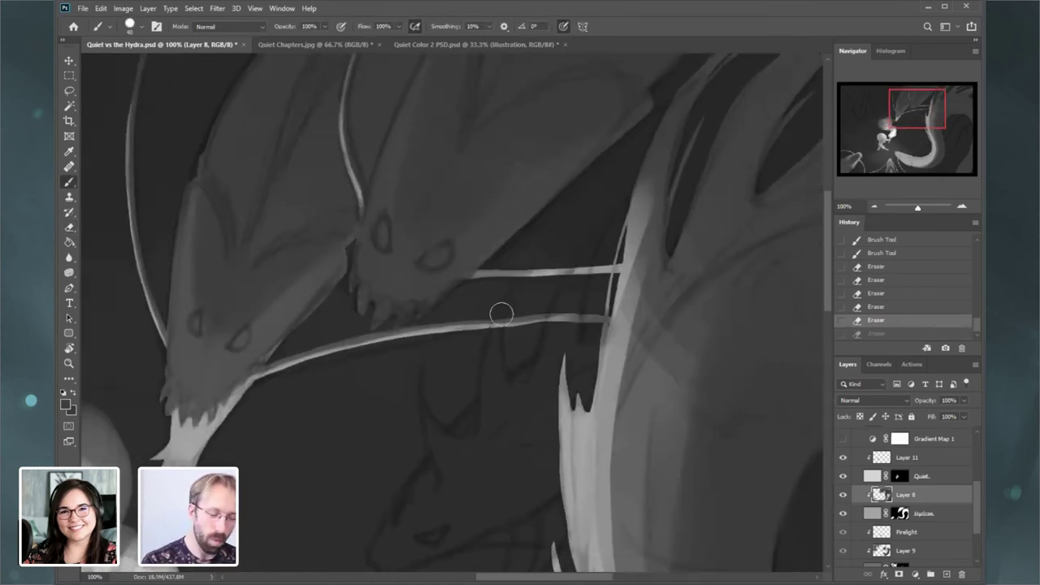
pyautogui.moveTo(554, 305)
pyautogui.mouseDown()
pyautogui.moveTo(598, 306)
pyautogui.moveTo(472, 314)
pyautogui.moveTo(523, 309)
pyautogui.mouseUp()
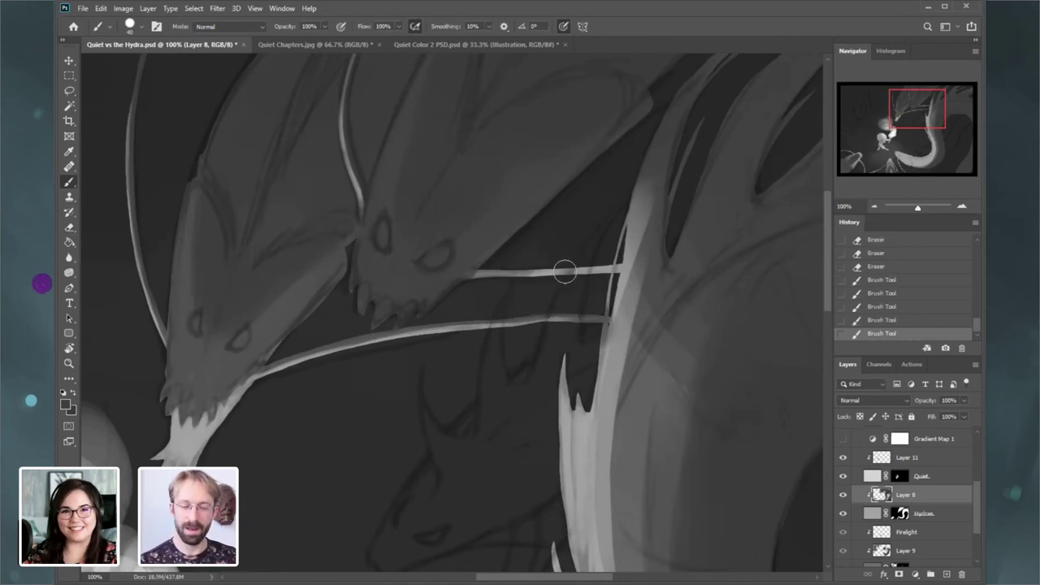
pyautogui.moveTo(471, 276)
pyautogui.mouseDown()
pyautogui.moveTo(606, 267)
pyautogui.moveTo(453, 285)
pyautogui.moveTo(532, 273)
pyautogui.mouseUp()
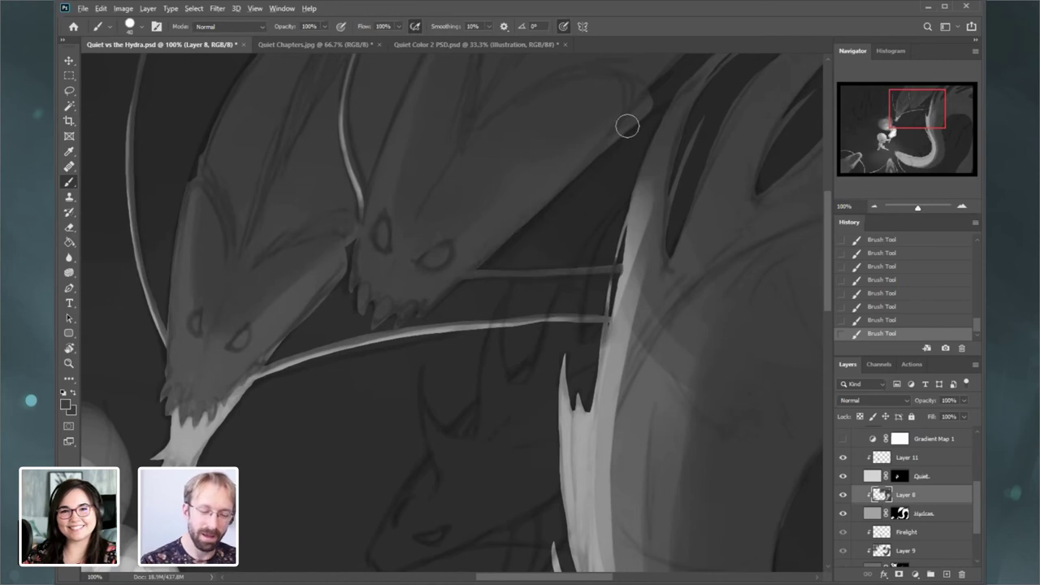
# - Erase thin light rims along the right upper hydra's teeth and along its whisker reaching the big neck
pyautogui.click(69, 229)
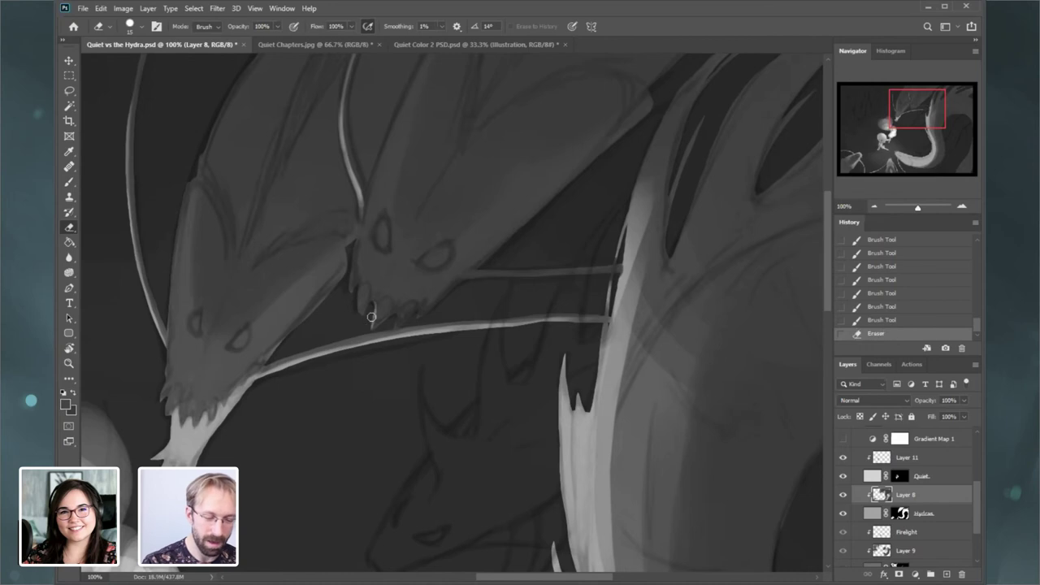
pyautogui.moveTo(365, 325); pyautogui.dragTo(367, 309)
pyautogui.moveTo(357, 307); pyautogui.dragTo(354, 301)
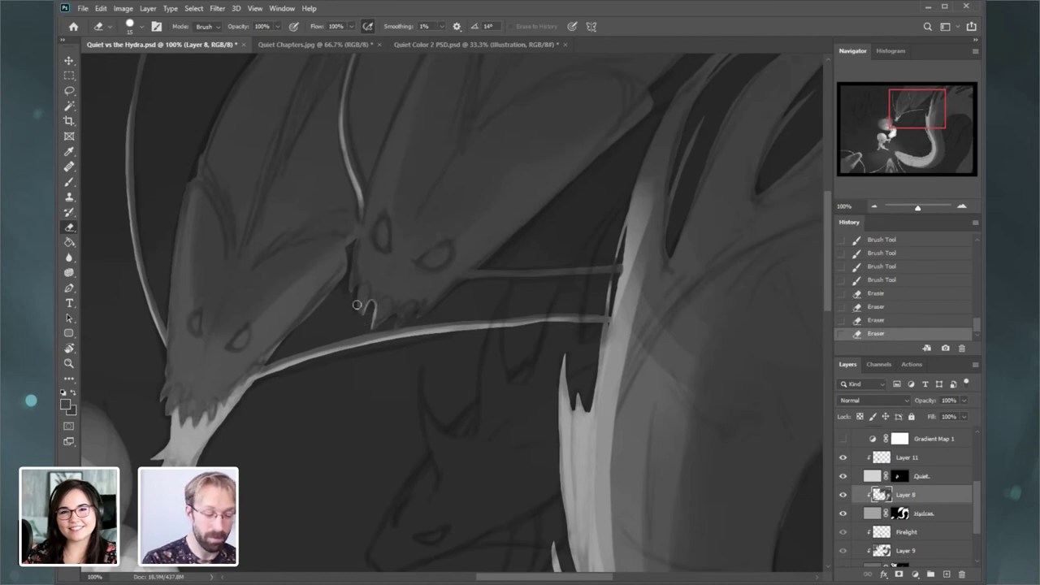
pyautogui.moveTo(909, 121); pyautogui.dragTo(895, 133)
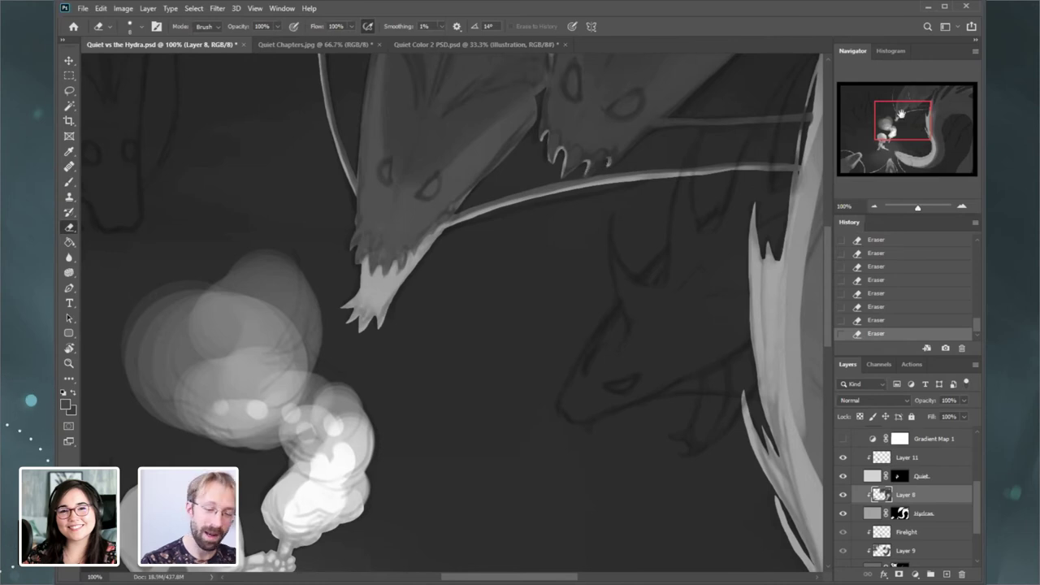
pyautogui.moveTo(900, 114); pyautogui.dragTo(901, 107)
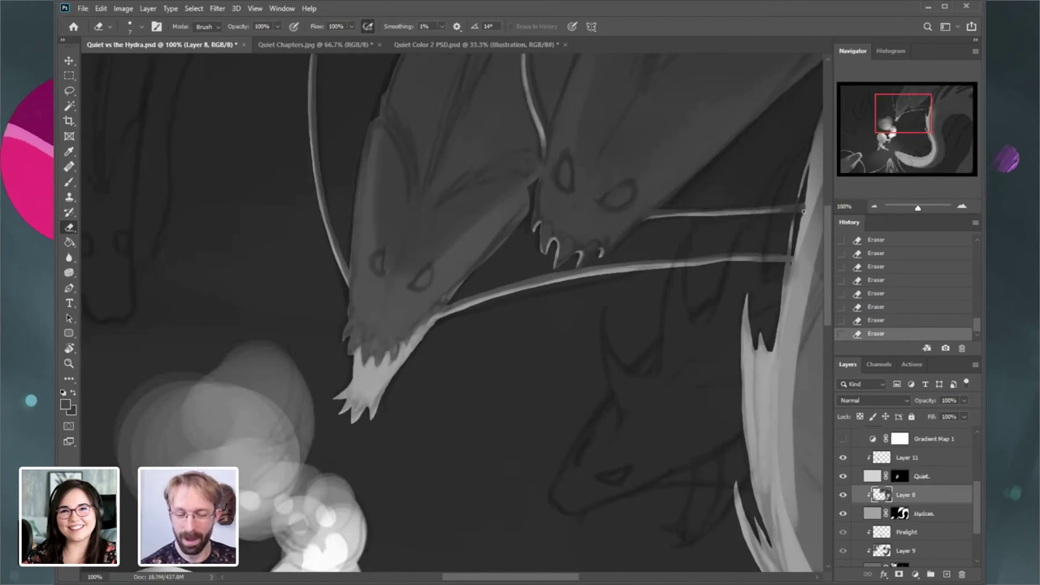
pyautogui.moveTo(902, 114)
pyautogui.mouseDown()
pyautogui.moveTo(910, 108)
pyautogui.moveTo(922, 127)
pyautogui.moveTo(900, 120)
pyautogui.mouseUp()
# - Paint an even gray over the left upper hydra's head and neck, enlarging the brush to 175 px
pyautogui.press(']')
pyautogui.press(']')
pyautogui.press(']')
pyautogui.click(874, 205)
pyautogui.click(73, 182)
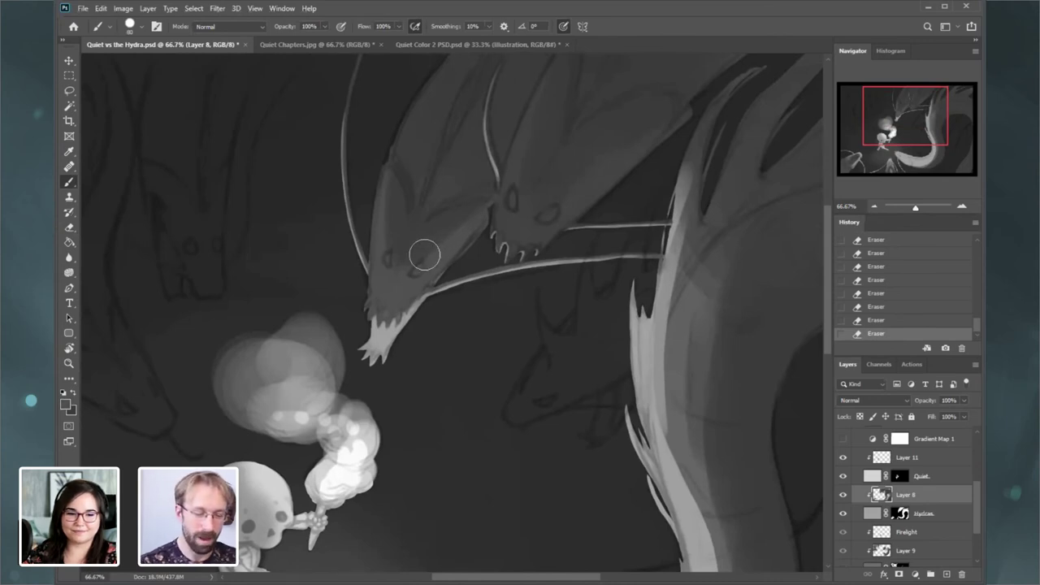
pyautogui.moveTo(424, 256)
pyautogui.mouseDown()
pyautogui.moveTo(472, 194)
pyautogui.moveTo(462, 212)
pyautogui.moveTo(472, 180)
pyautogui.moveTo(433, 178)
pyautogui.moveTo(392, 229)
pyautogui.moveTo(417, 130)
pyautogui.moveTo(421, 148)
pyautogui.moveTo(432, 142)
pyautogui.moveTo(399, 241)
pyautogui.moveTo(423, 131)
pyautogui.moveTo(449, 69)
pyautogui.mouseUp()
pyautogui.press(']')
pyautogui.press(']')
pyautogui.press(']')
pyautogui.press(']')
pyautogui.press(']')
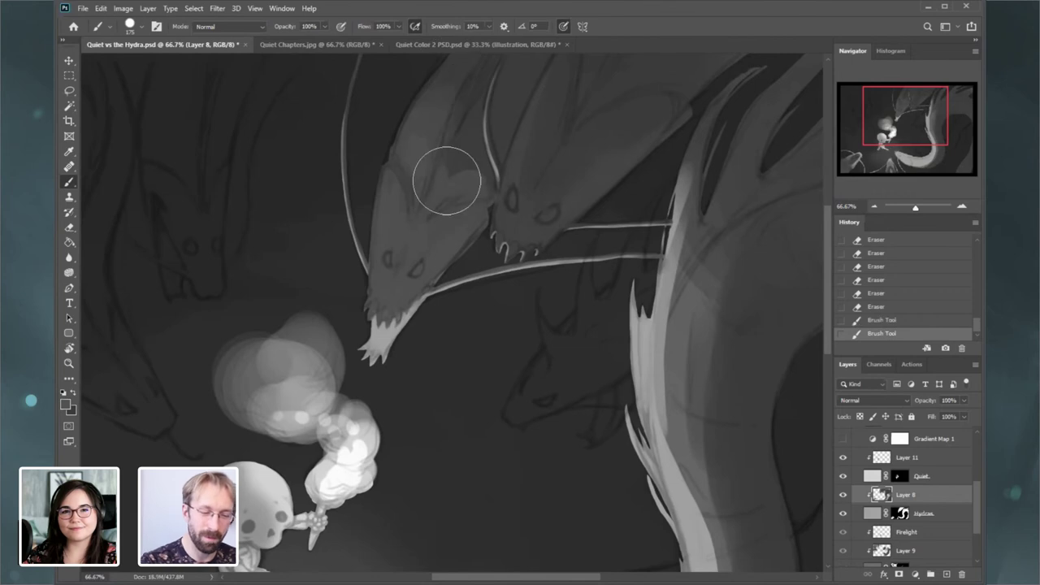
# - Even out the left upper hydra's neck and face with the same gray, using the brush reduced to 100 px
pyautogui.press('[')
pyautogui.press('[')
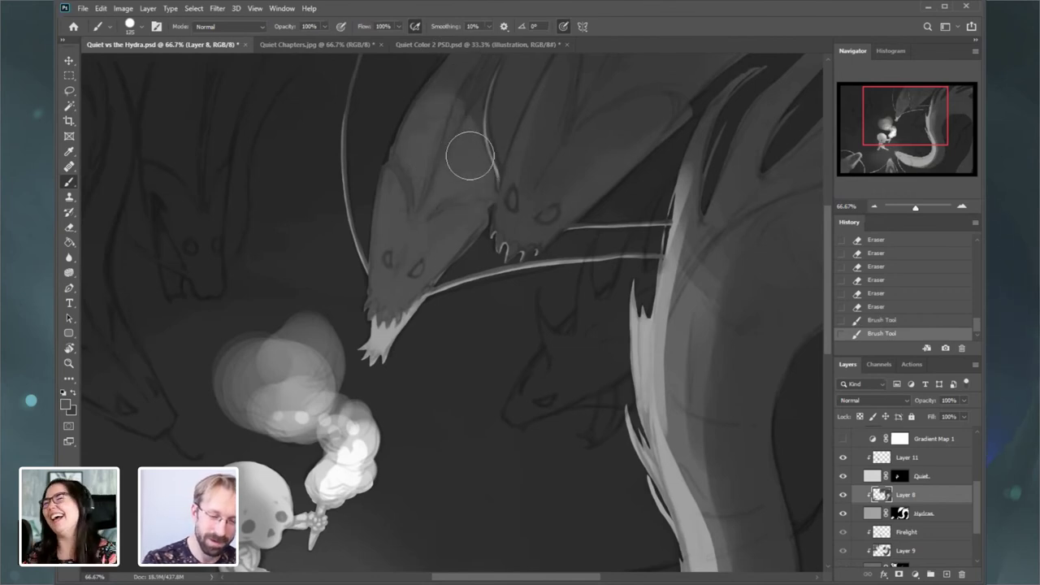
pyautogui.press('[')
pyautogui.moveTo(470, 156)
pyautogui.mouseDown()
pyautogui.moveTo(472, 210)
pyautogui.moveTo(431, 204)
pyautogui.mouseUp()
pyautogui.moveTo(402, 274)
pyautogui.mouseDown()
pyautogui.moveTo(424, 184)
pyautogui.moveTo(467, 101)
pyautogui.moveTo(466, 158)
pyautogui.moveTo(474, 77)
pyautogui.mouseUp()
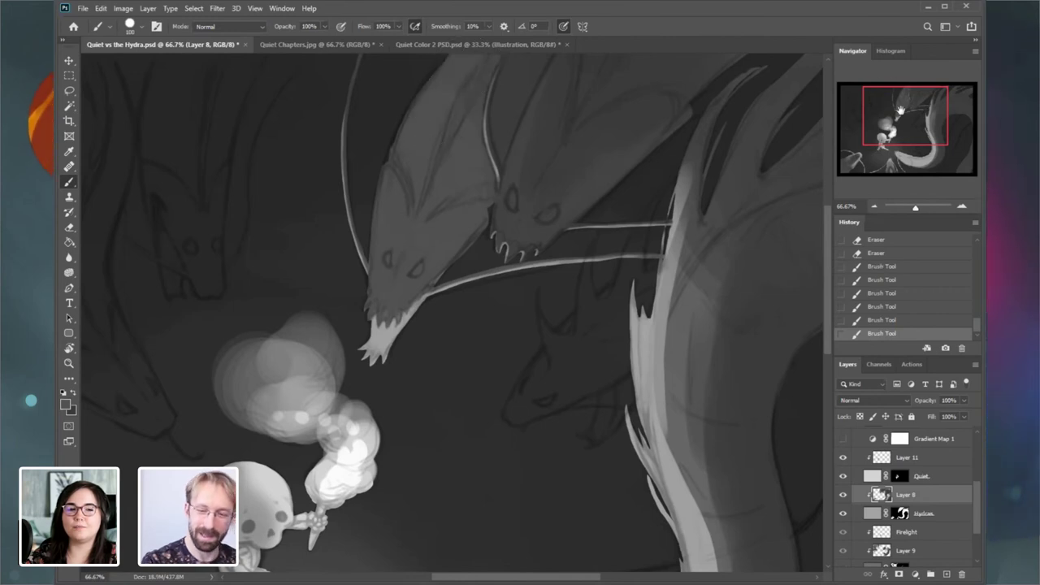
# - Fill the left upper hydra's upper neck beside the middle whisker with gray, reducing the brush to 50 px
pyautogui.moveTo(901, 111); pyautogui.dragTo(907, 106)
pyautogui.moveTo(427, 83); pyautogui.dragTo(460, 170)
pyautogui.press('[')
pyautogui.press('[')
pyautogui.press('[')
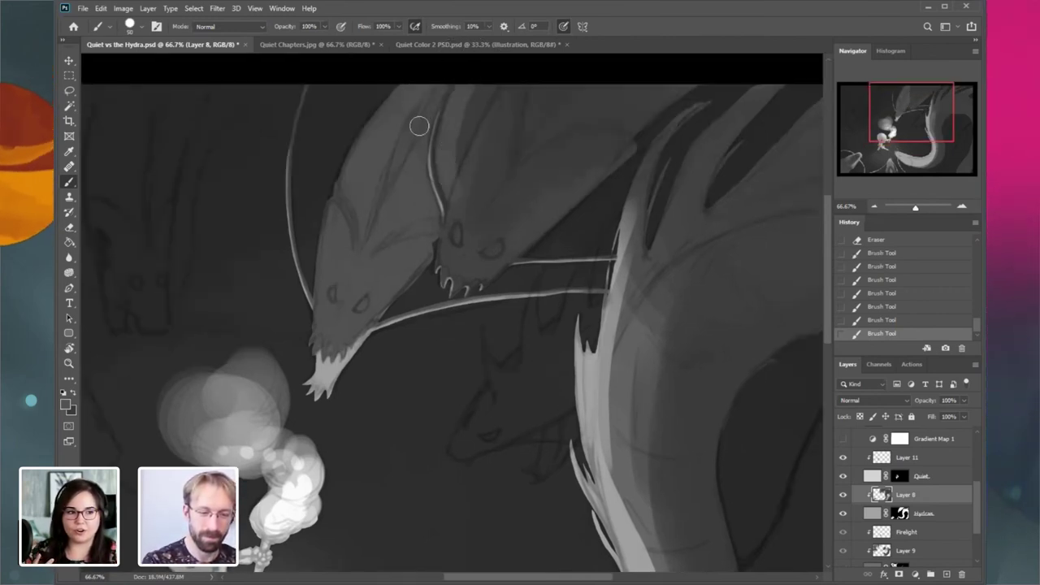
pyautogui.moveTo(419, 126); pyautogui.dragTo(424, 114)
# - Cover the right upper hydra's head and neck with the same even gray, enlarging the brush to 175 px
pyautogui.press(']')
pyautogui.press(']')
pyautogui.press(']')
pyautogui.press(']')
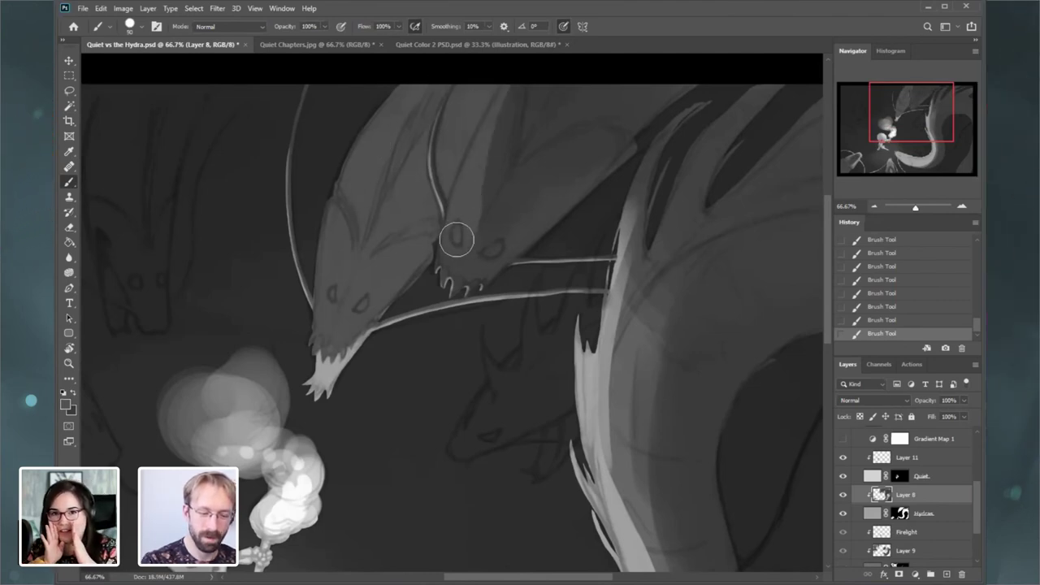
pyautogui.press(']')
pyautogui.press(']')
pyautogui.press(']')
pyautogui.press(']')
pyautogui.press(']')
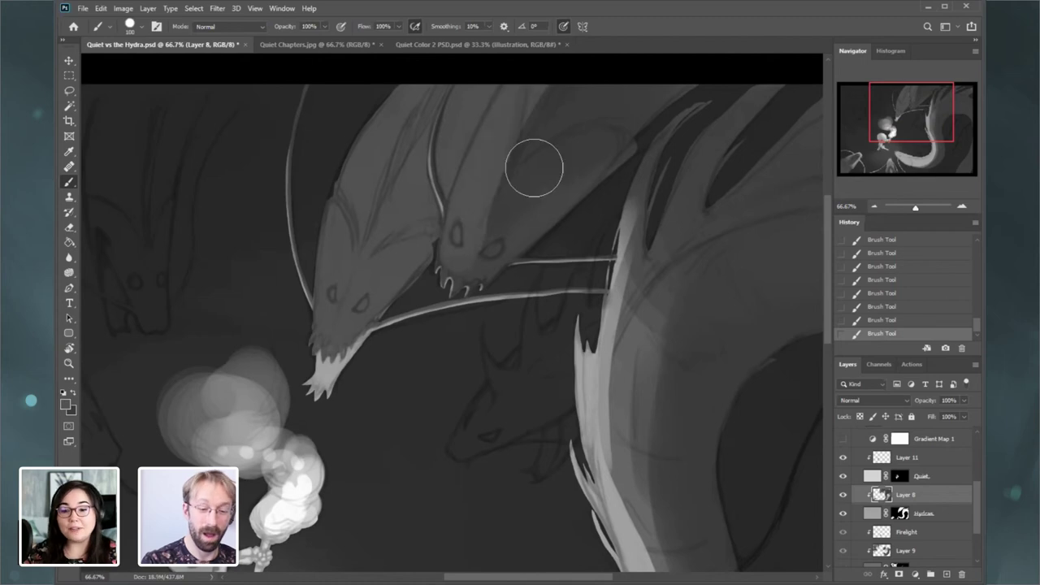
pyautogui.press(']')
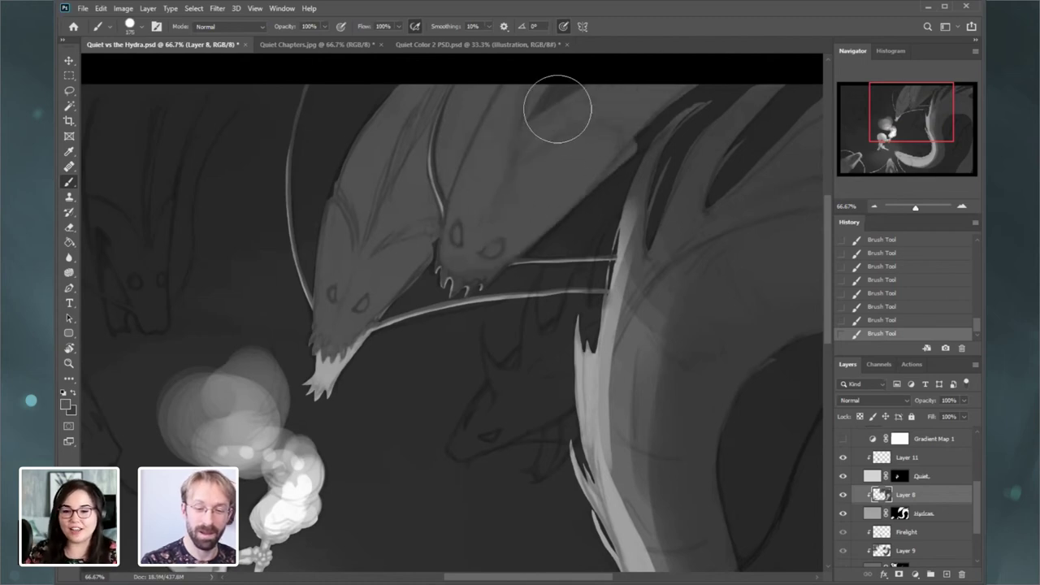
# - Fill the right upper hydra's muzzle and teeth with the head gray inside their light rims, using a 15 to 20 px brush
pyautogui.press('[')
pyautogui.press('[')
pyautogui.press('[')
pyautogui.press('[')
pyautogui.press('[')
pyautogui.press('[')
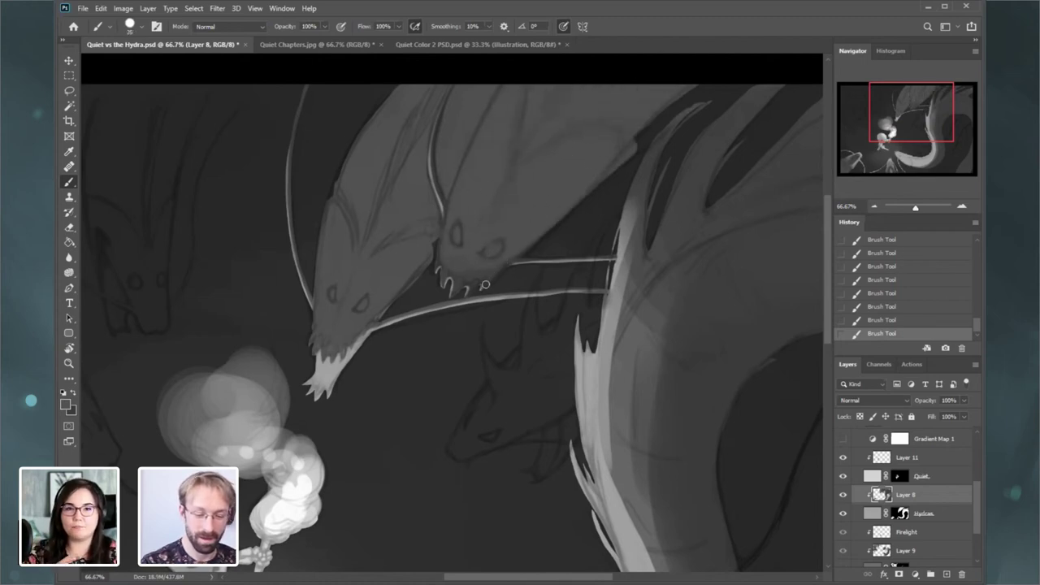
pyautogui.moveTo(924, 121); pyautogui.dragTo(917, 121)
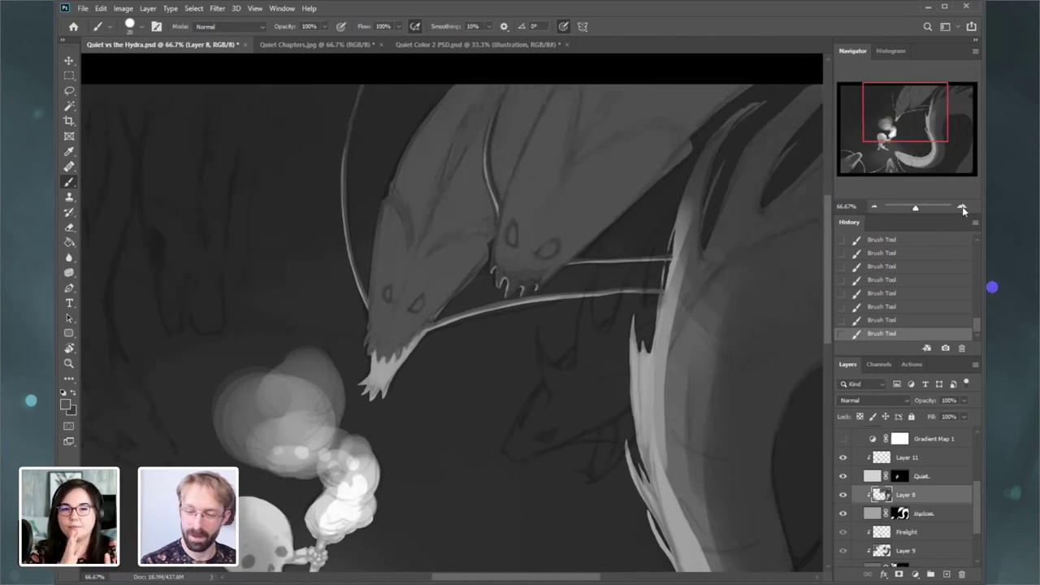
pyautogui.click(962, 206)
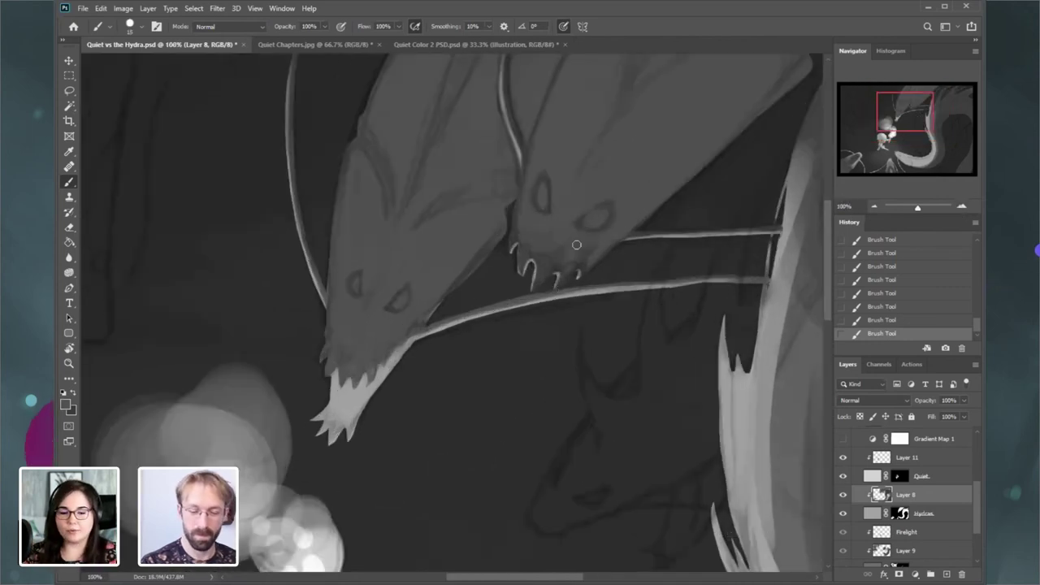
pyautogui.press(']')
pyautogui.press('[')
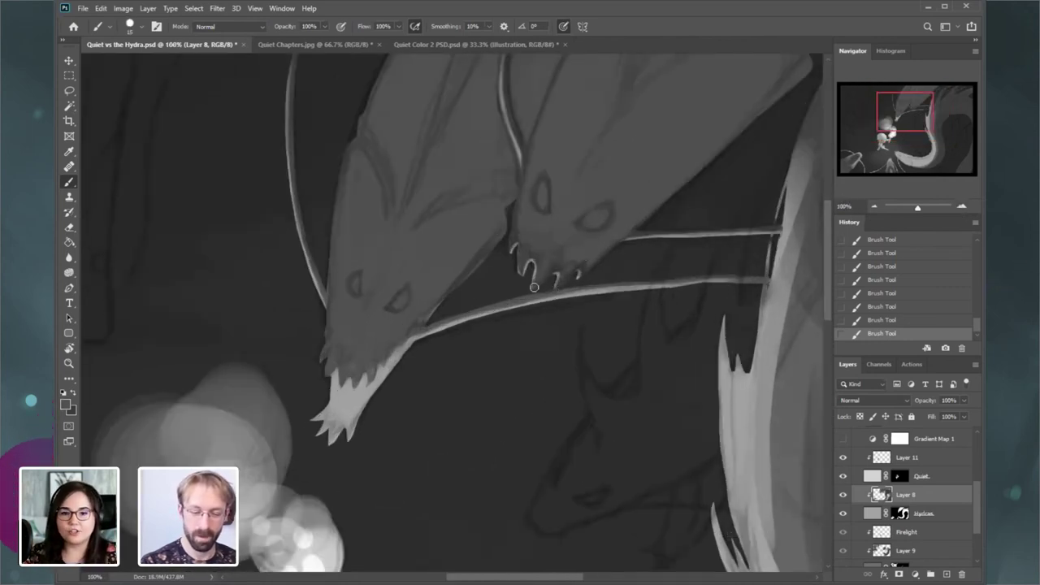
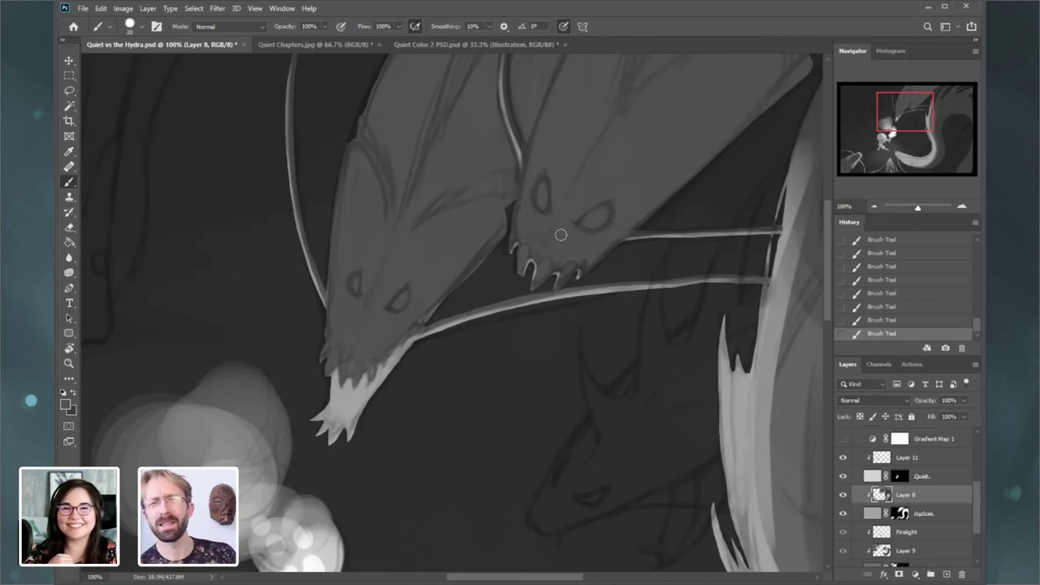
# - Cover the large curved hydra neck's upper part behind its light front rim with even gray, enlarging the brush from 150 to 400 px
pyautogui.moveTo(907, 119); pyautogui.dragTo(921, 107)
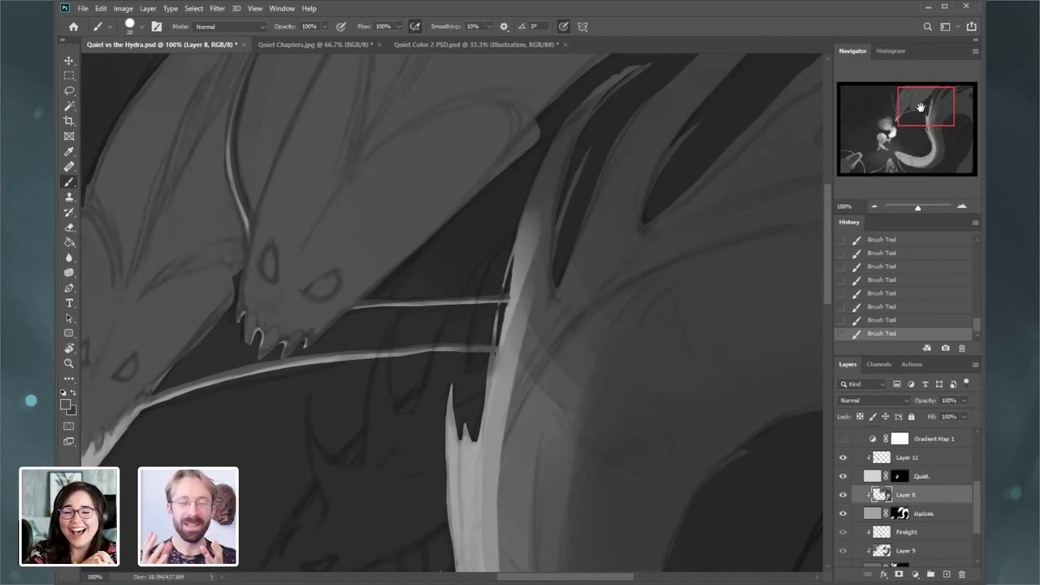
pyautogui.moveTo(920, 107); pyautogui.dragTo(928, 112)
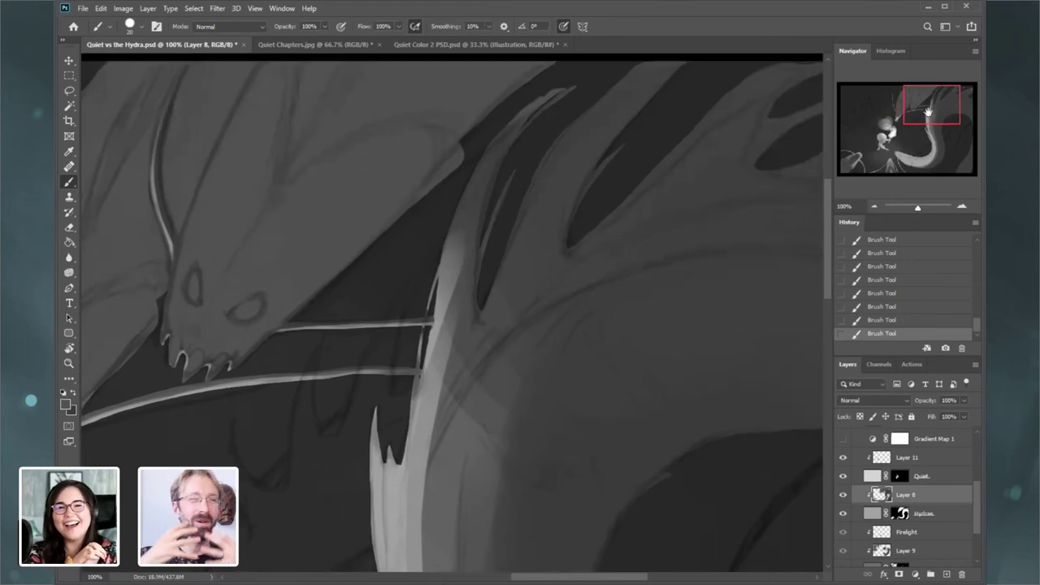
pyautogui.click(872, 204)
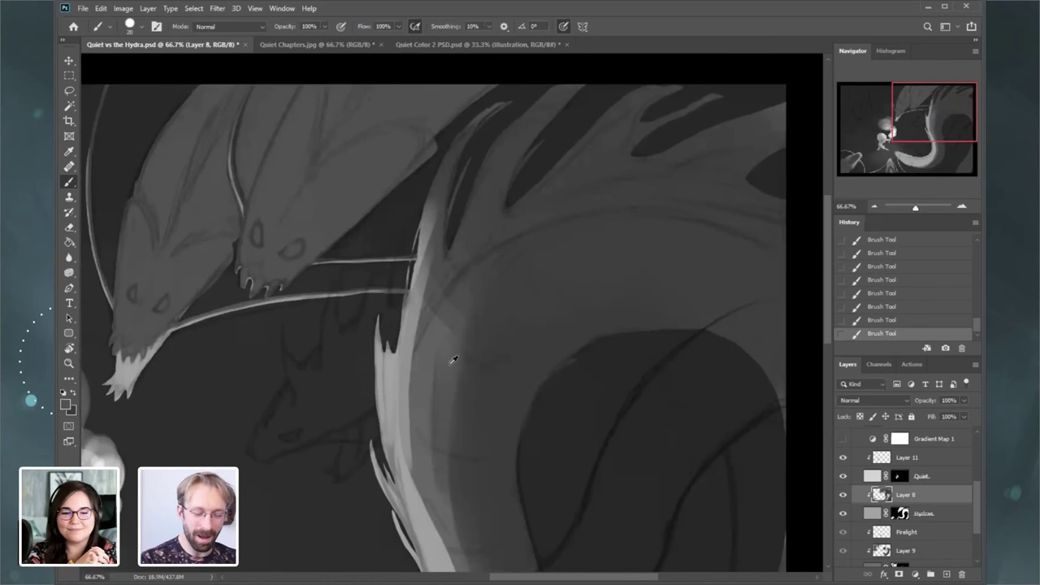
pyautogui.moveTo(926, 128); pyautogui.dragTo(924, 135)
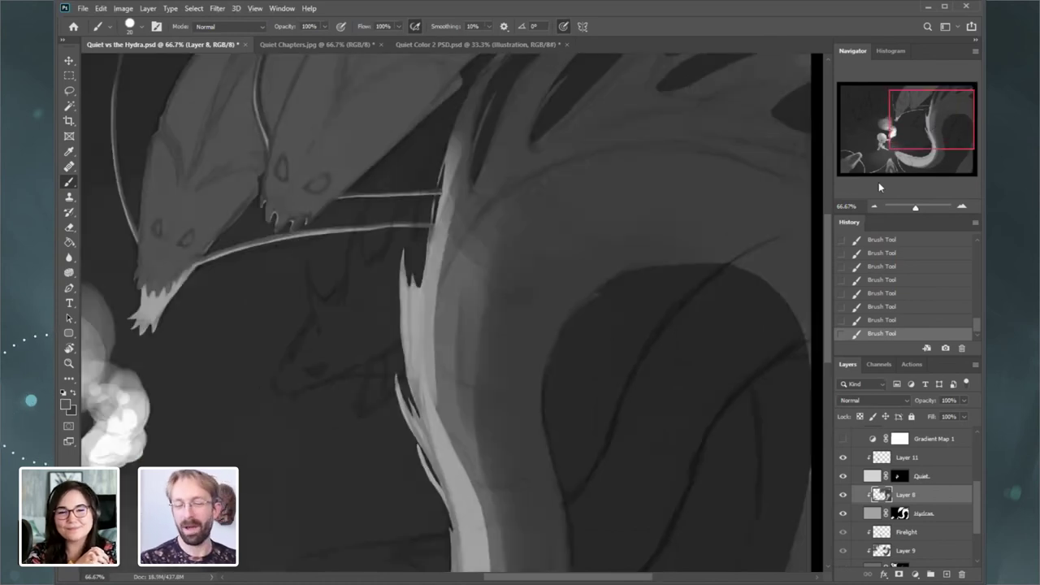
pyautogui.hotkey('ctrl', '-')
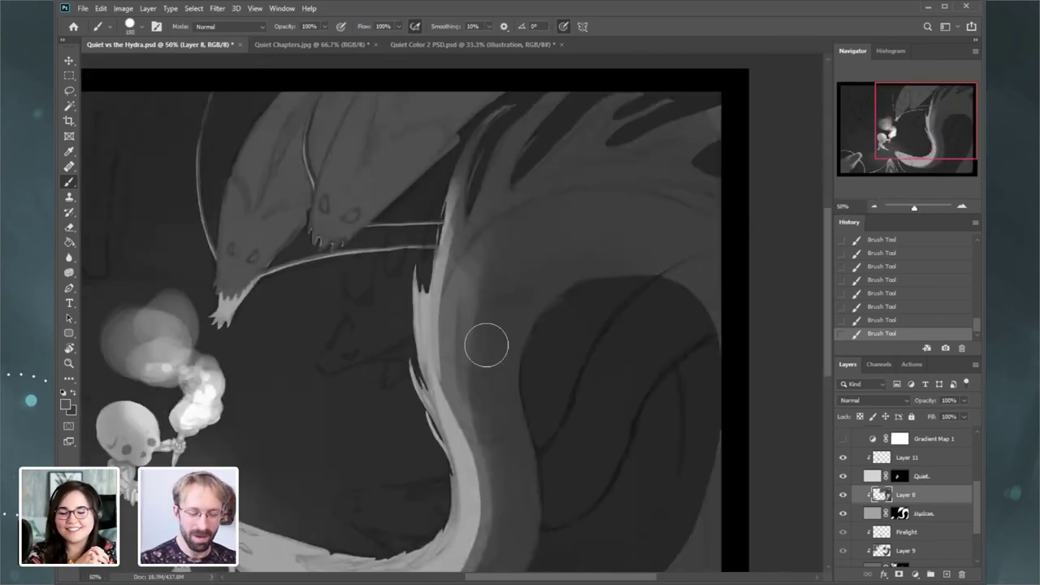
pyautogui.moveTo(472, 328)
pyautogui.mouseDown()
pyautogui.moveTo(475, 390)
pyautogui.moveTo(516, 464)
pyautogui.moveTo(594, 225)
pyautogui.moveTo(530, 312)
pyautogui.moveTo(633, 236)
pyautogui.moveTo(593, 259)
pyautogui.moveTo(679, 150)
pyautogui.moveTo(637, 157)
pyautogui.moveTo(537, 208)
pyautogui.moveTo(501, 302)
pyautogui.moveTo(520, 196)
pyautogui.mouseUp()
pyautogui.press(']')
pyautogui.press(']')
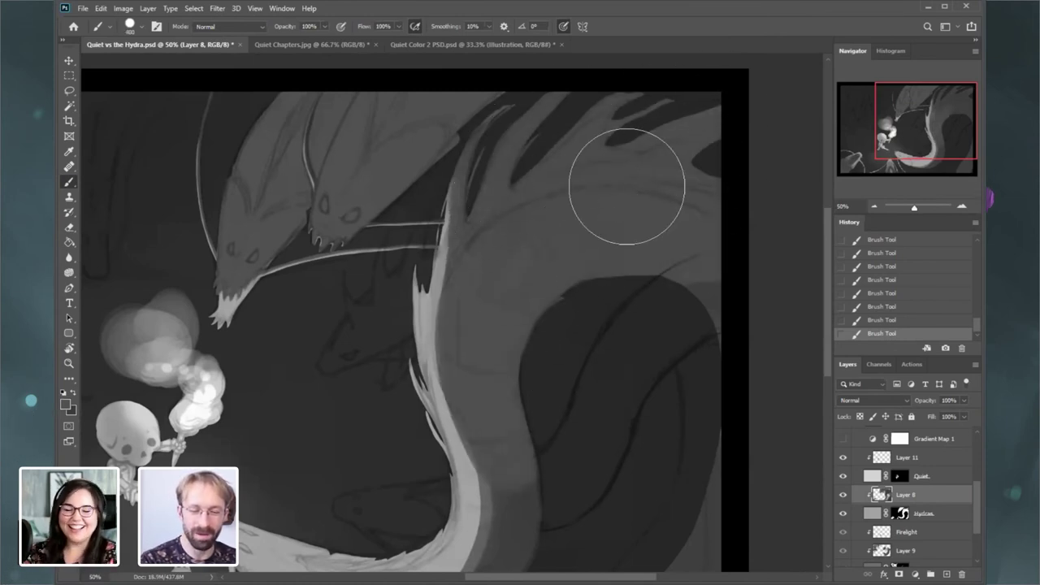
# - Even out the gray on the large curved neck's shadow side with a 200 px brush, redoing strokes beside the light rim
pyautogui.moveTo(932, 144)
pyautogui.mouseDown()
pyautogui.moveTo(920, 156)
pyautogui.moveTo(903, 135)
pyautogui.mouseUp()
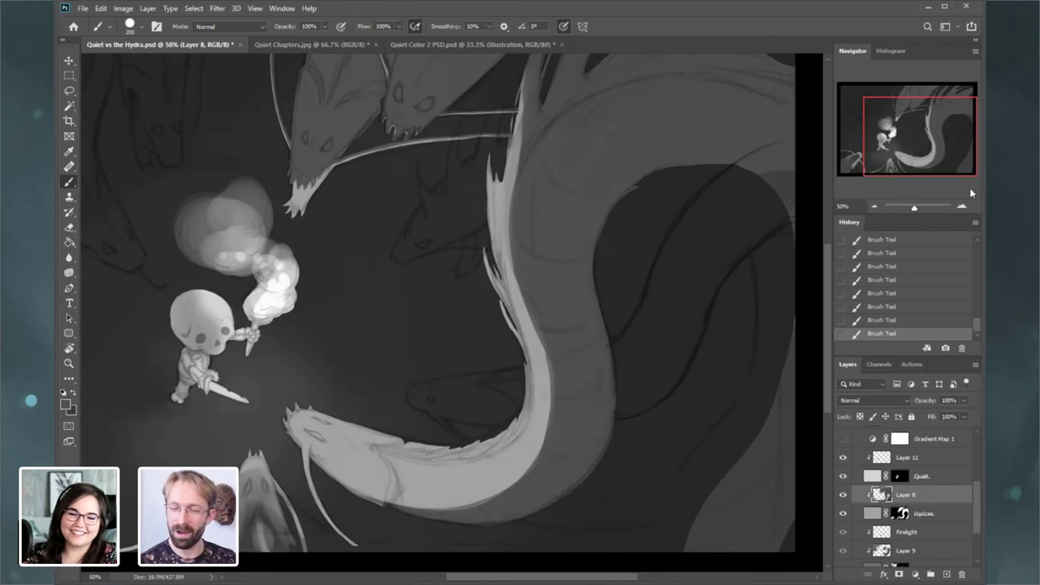
pyautogui.hotkey('ctrl', '+')
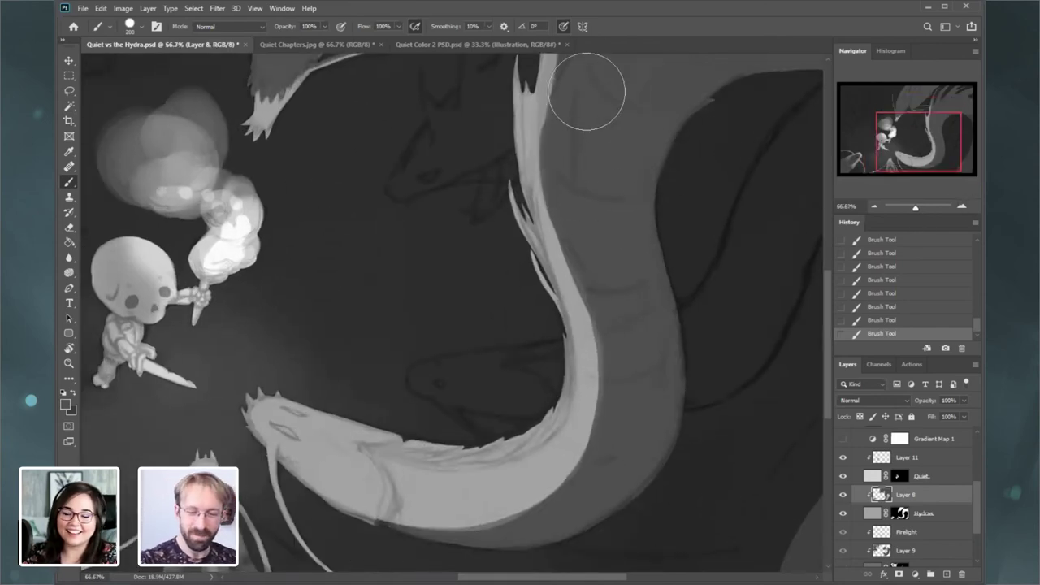
pyautogui.hotkey('ctrl', 'z')
pyautogui.moveTo(581, 150); pyautogui.dragTo(606, 60)
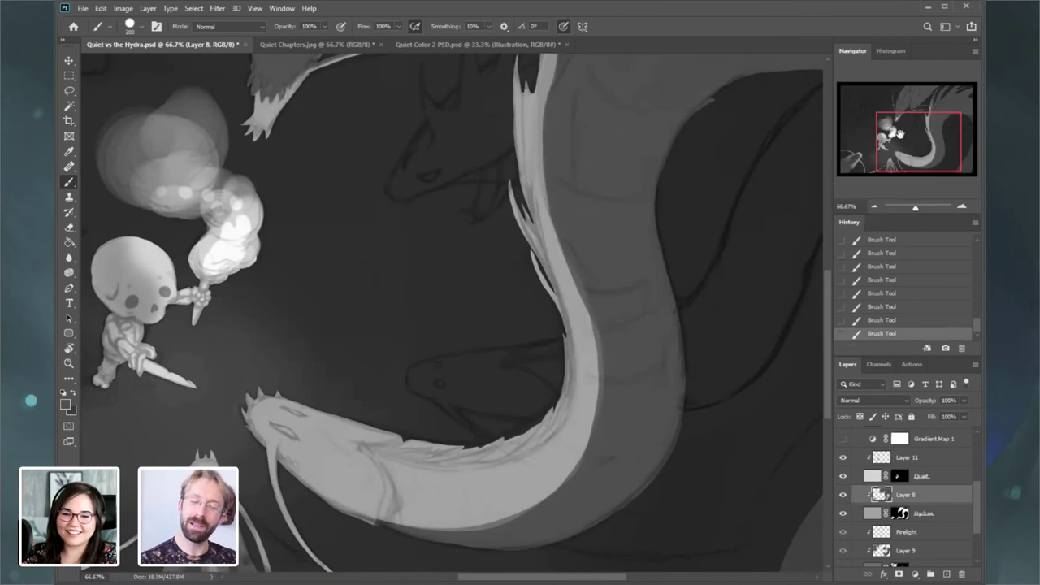
pyautogui.moveTo(899, 135); pyautogui.dragTo(906, 114)
pyautogui.hotkey('ctrl', 'z')
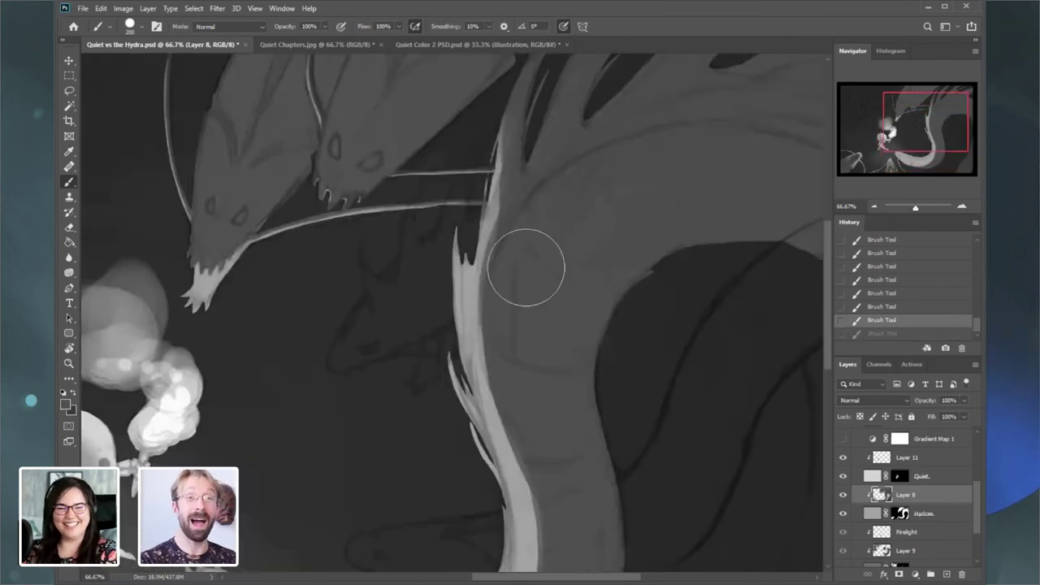
pyautogui.moveTo(517, 330); pyautogui.dragTo(566, 468)
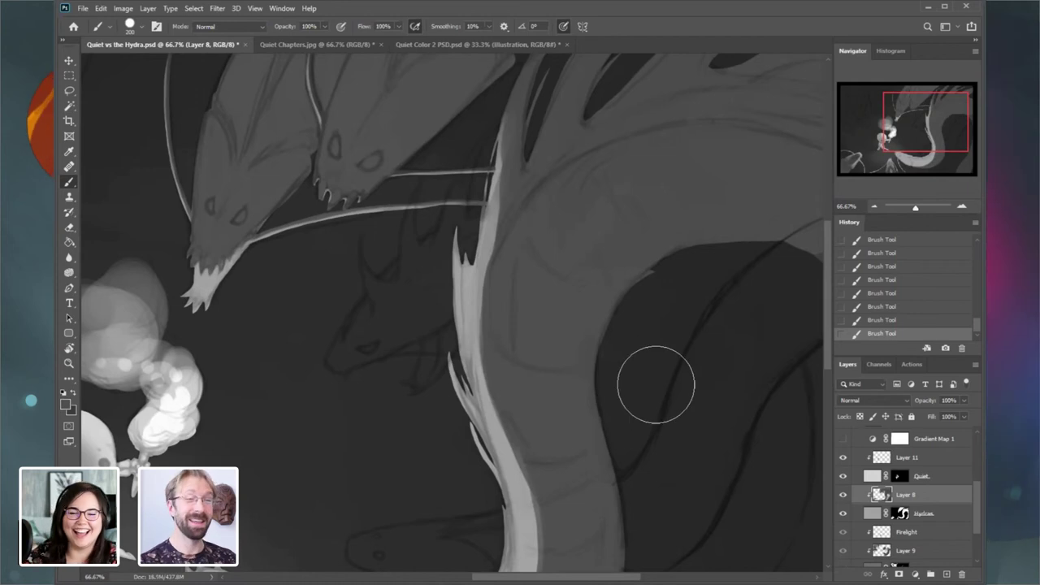
pyautogui.moveTo(914, 118); pyautogui.dragTo(909, 125)
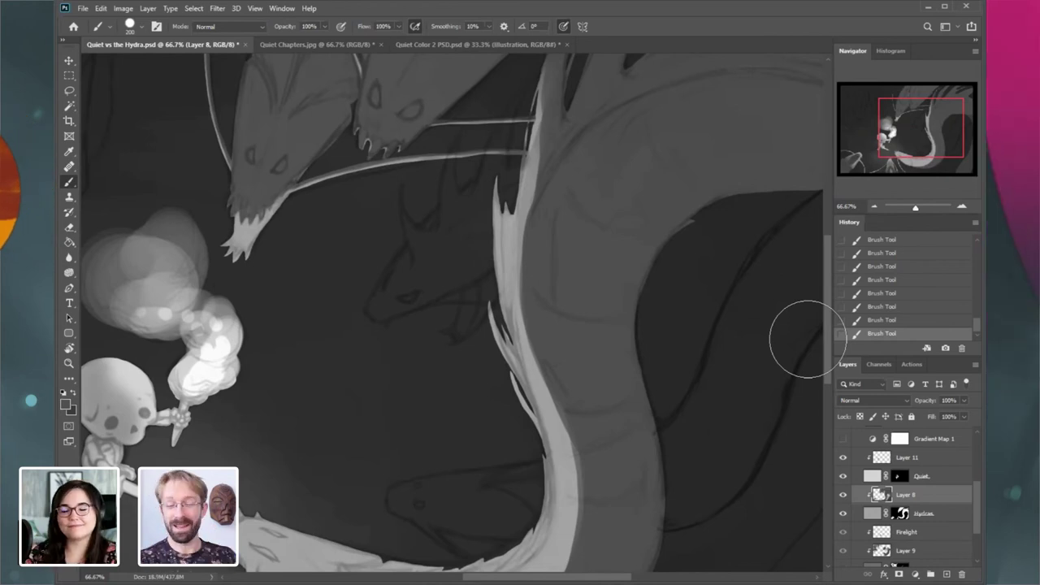
# - Paint dark gray shadow wedges behind the lower right hydra's jaw and on its head's upper edge, and compare with Layer 8 hidden
pyautogui.moveTo(915, 152); pyautogui.dragTo(909, 169)
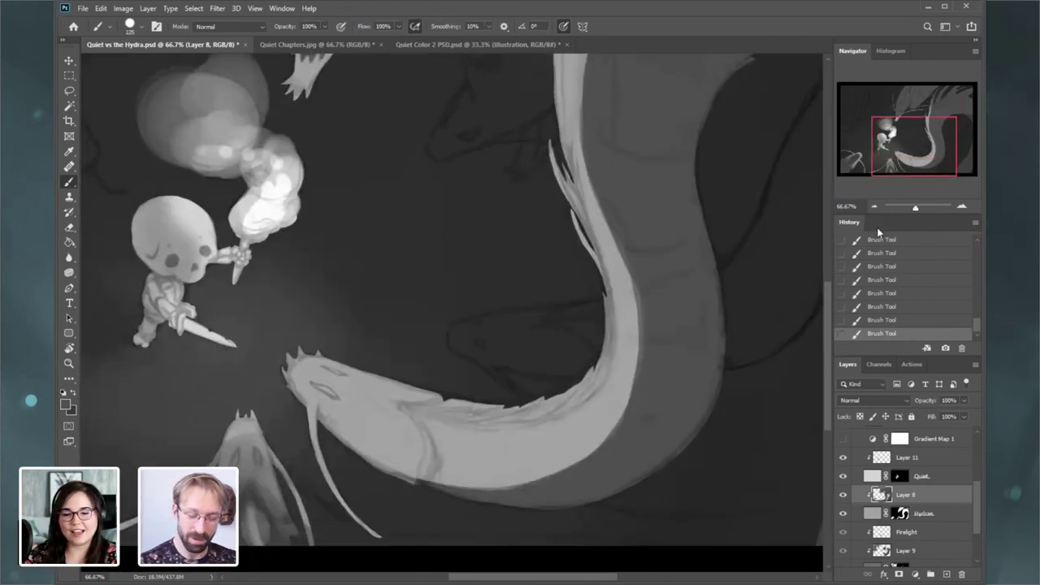
pyautogui.click(962, 209)
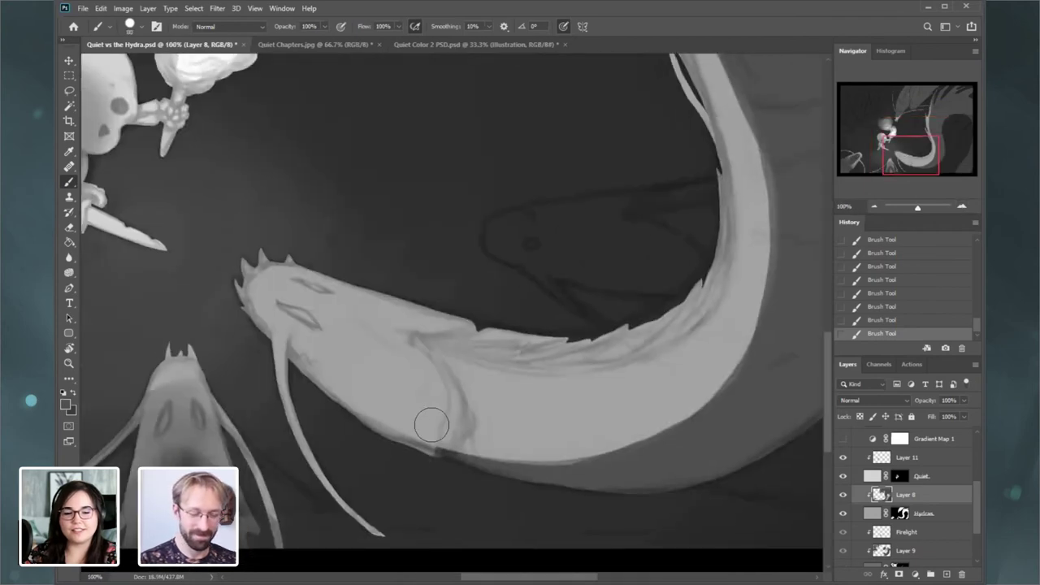
pyautogui.moveTo(428, 388); pyautogui.dragTo(439, 449)
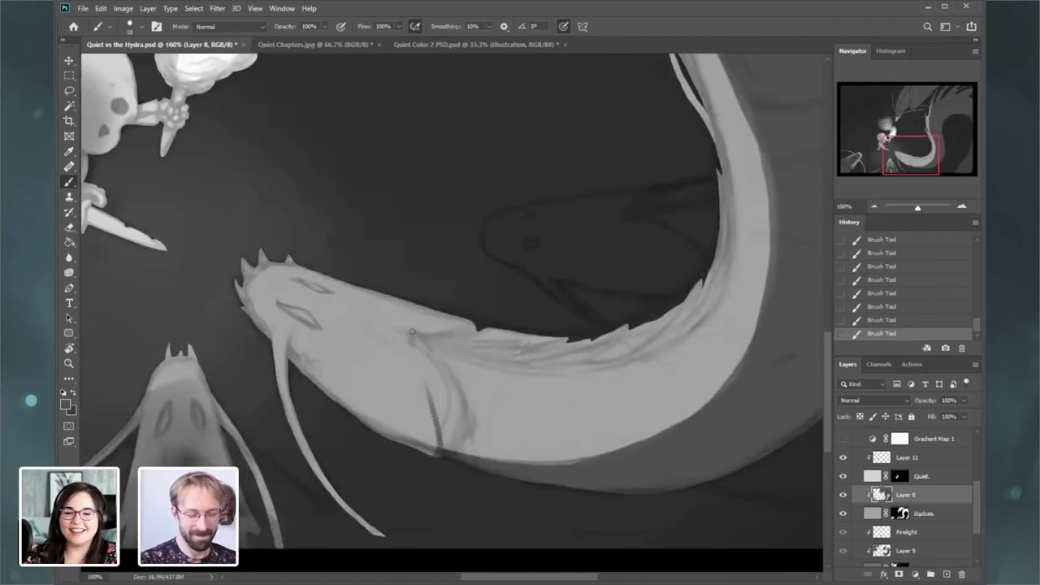
pyautogui.press(']')
pyautogui.moveTo(429, 390); pyautogui.dragTo(438, 445)
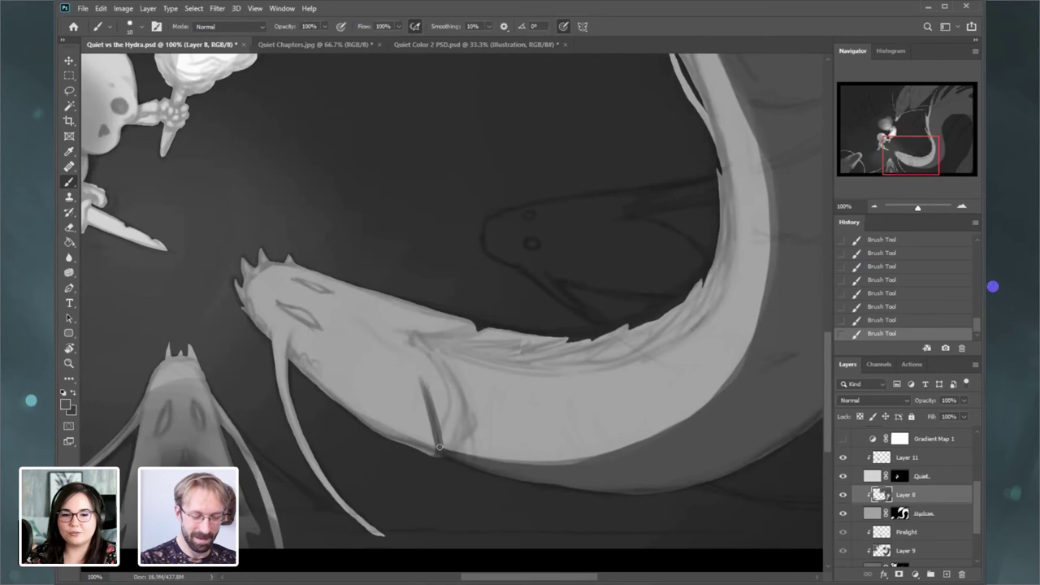
pyautogui.moveTo(419, 368); pyautogui.dragTo(445, 455)
pyautogui.moveTo(436, 408); pyautogui.dragTo(447, 456)
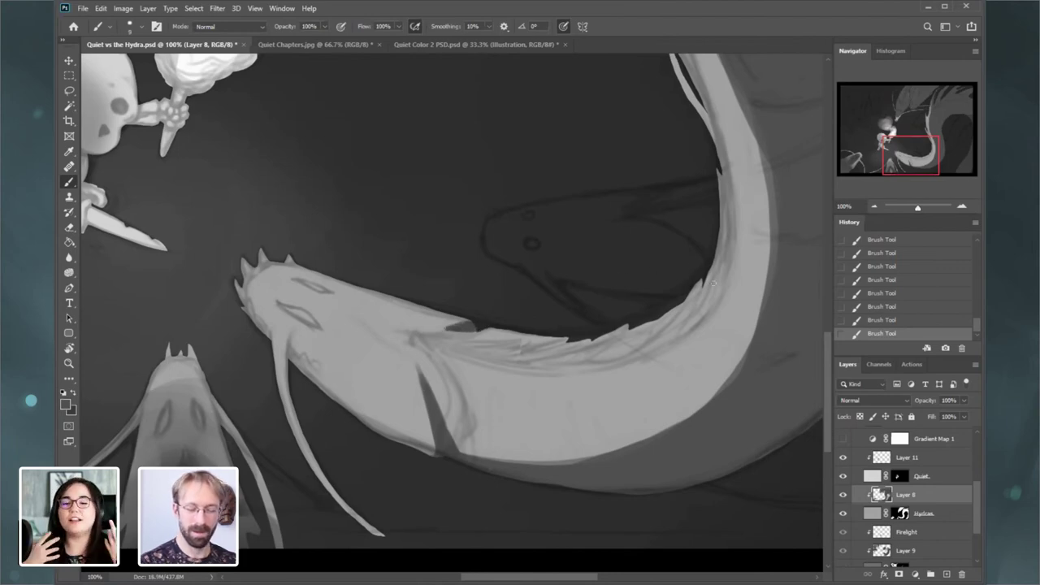
pyautogui.moveTo(912, 165)
pyautogui.mouseDown()
pyautogui.moveTo(863, 171)
pyautogui.moveTo(911, 160)
pyautogui.mouseUp()
pyautogui.click(843, 495)
pyautogui.click(843, 495)
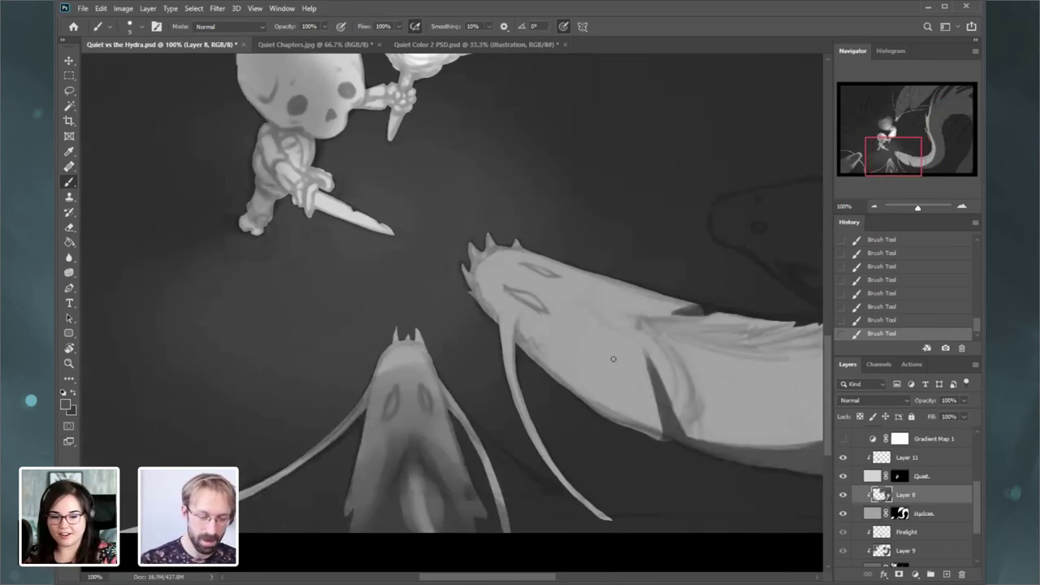
# - Erase the gray along the left upper hydra's right jaw edge with a 15 to 10 px eraser to expose a thin light rim, and save
pyautogui.click(874, 206)
pyautogui.moveTo(900, 156); pyautogui.dragTo(923, 99)
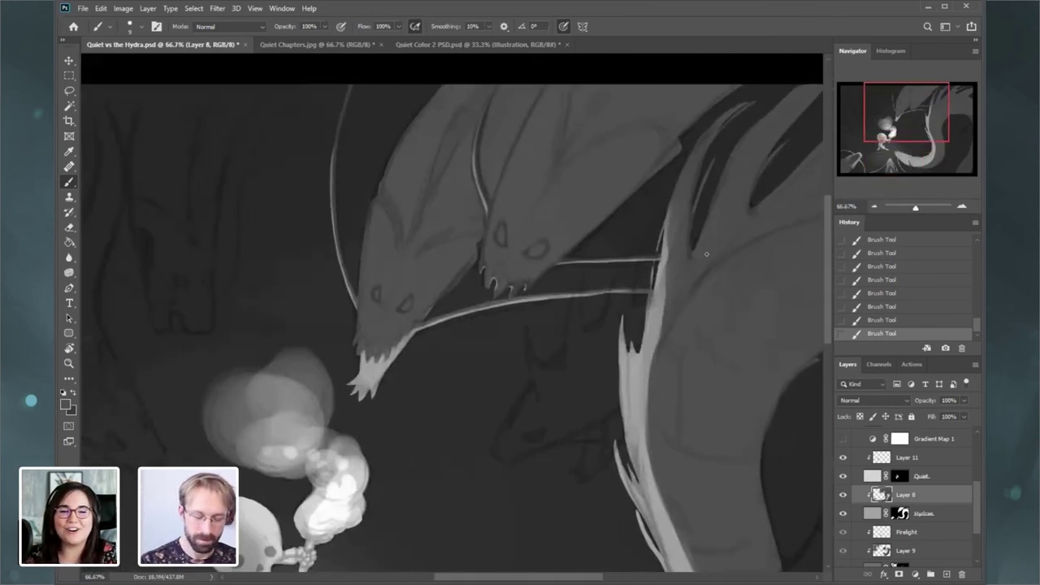
pyautogui.click(72, 229)
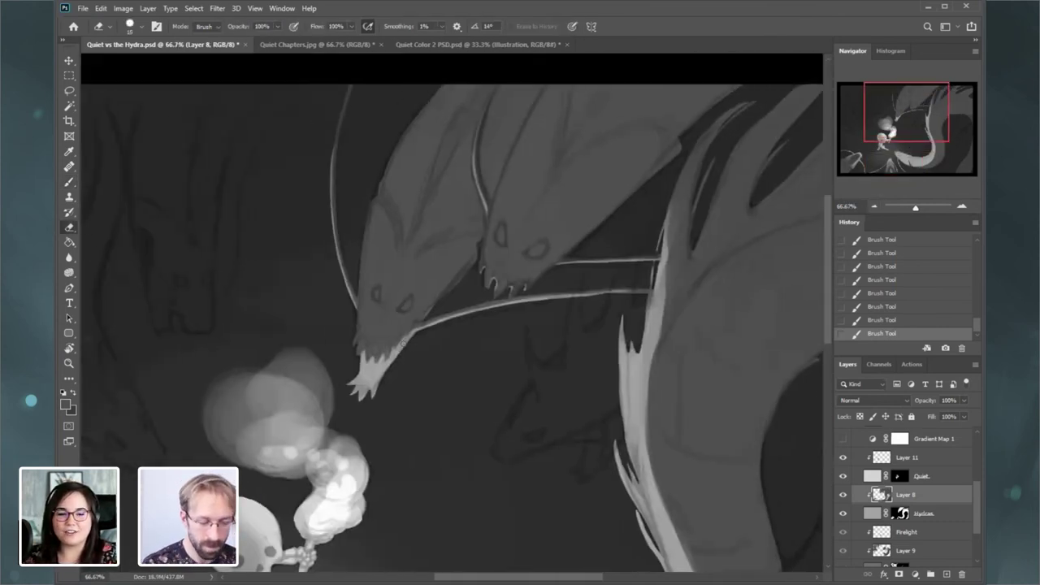
pyautogui.moveTo(432, 325); pyautogui.dragTo(520, 303)
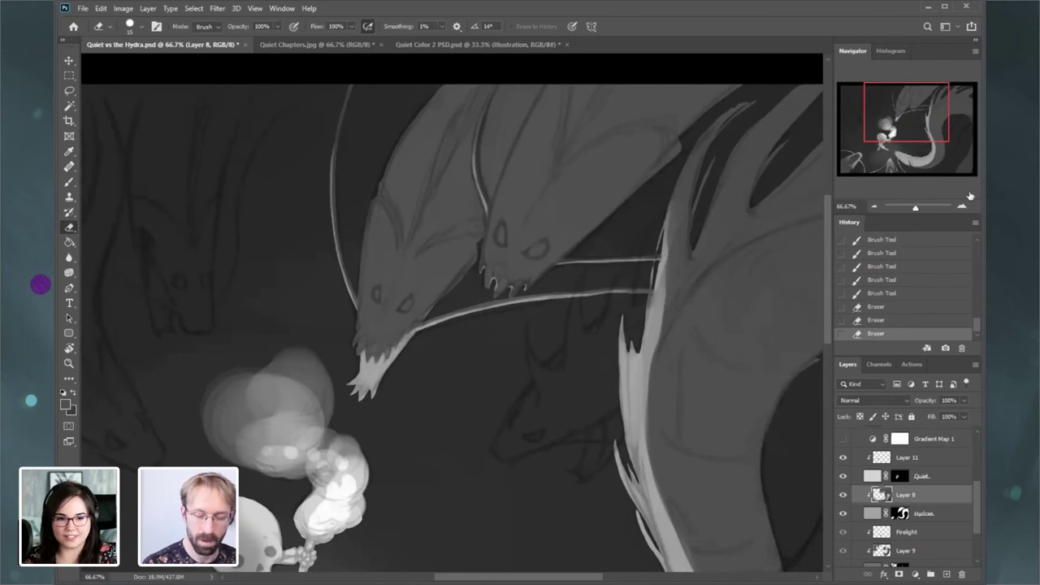
pyautogui.hotkey('ctrl', '+')
pyautogui.hotkey('ctrl', '+')
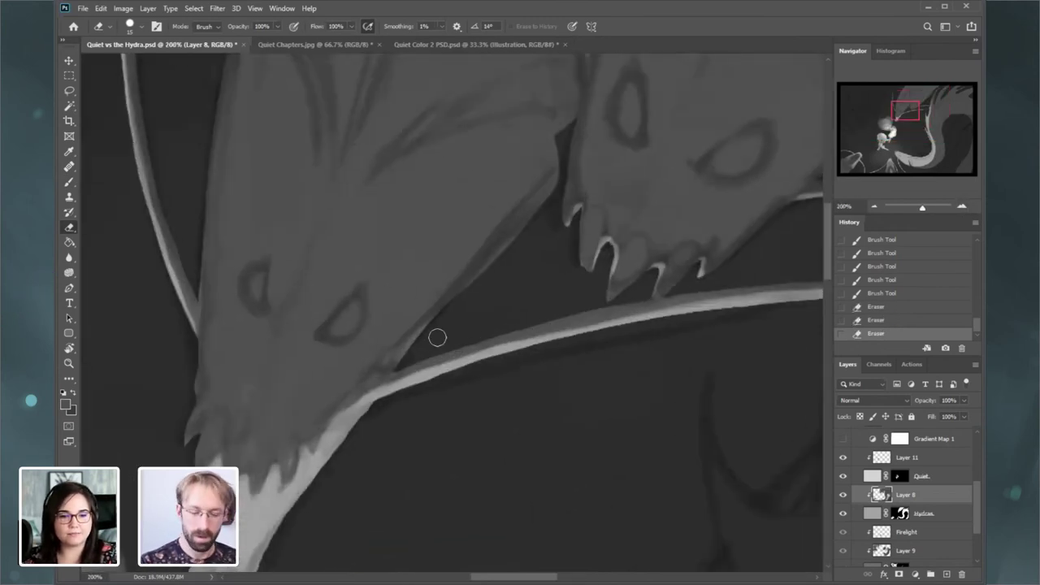
pyautogui.moveTo(420, 334); pyautogui.dragTo(519, 229)
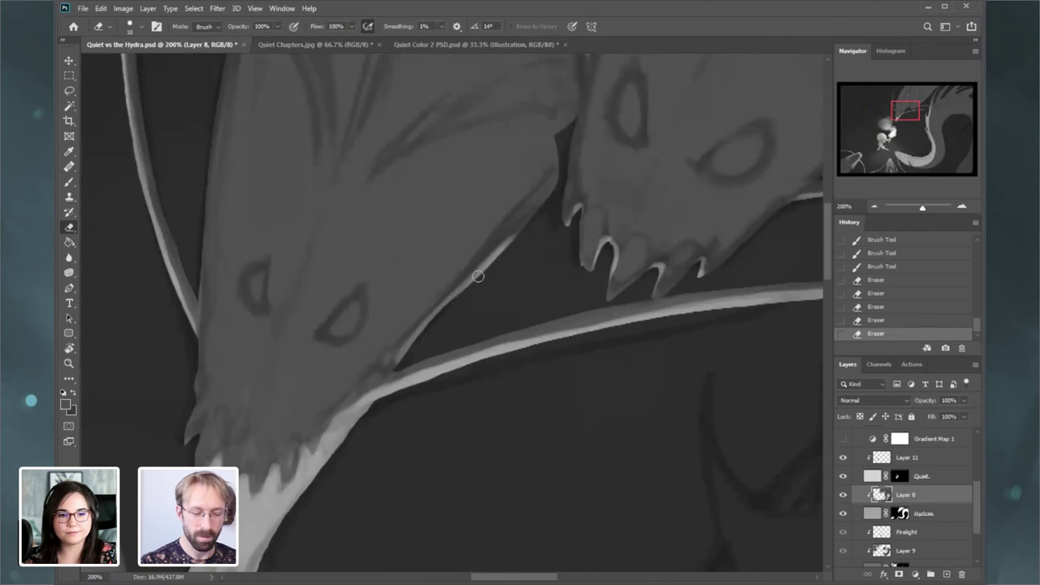
pyautogui.moveTo(479, 276); pyautogui.dragTo(562, 171)
pyautogui.moveTo(517, 229); pyautogui.dragTo(546, 198)
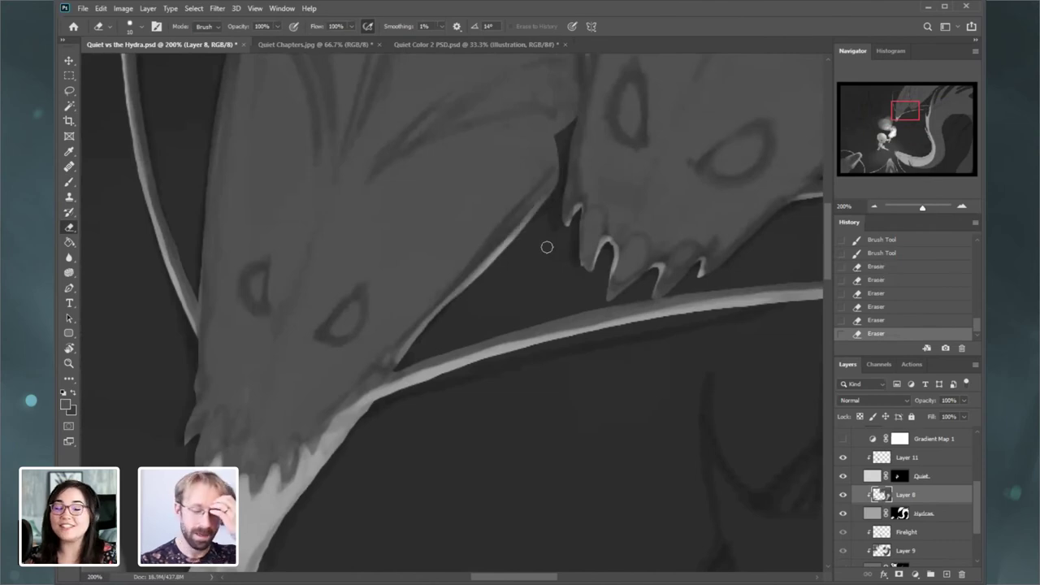
pyautogui.moveTo(405, 360)
pyautogui.mouseDown()
pyautogui.moveTo(474, 272)
pyautogui.moveTo(439, 303)
pyautogui.moveTo(409, 347)
pyautogui.moveTo(546, 189)
pyautogui.mouseUp()
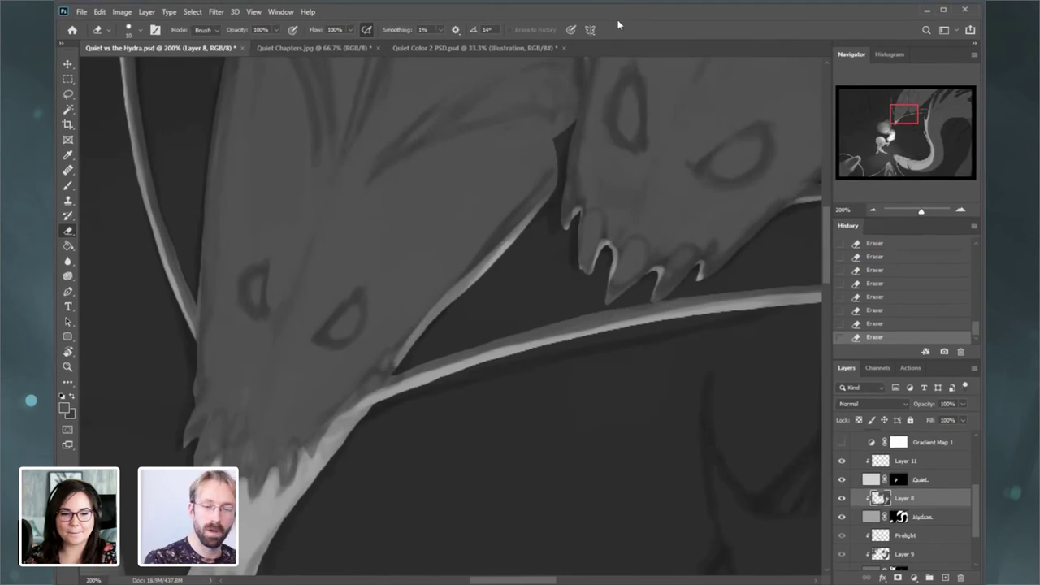
pyautogui.click(82, 12)
pyautogui.click(94, 137)
# - Open the reference image Writhe JPG from the Traditional art folder
pyautogui.click(84, 10)
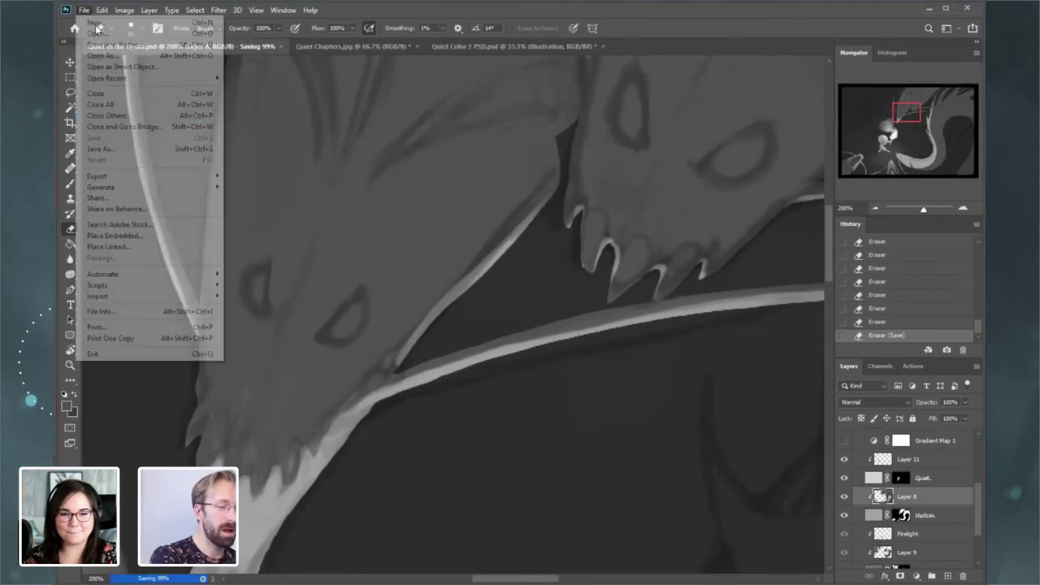
pyautogui.click(103, 37)
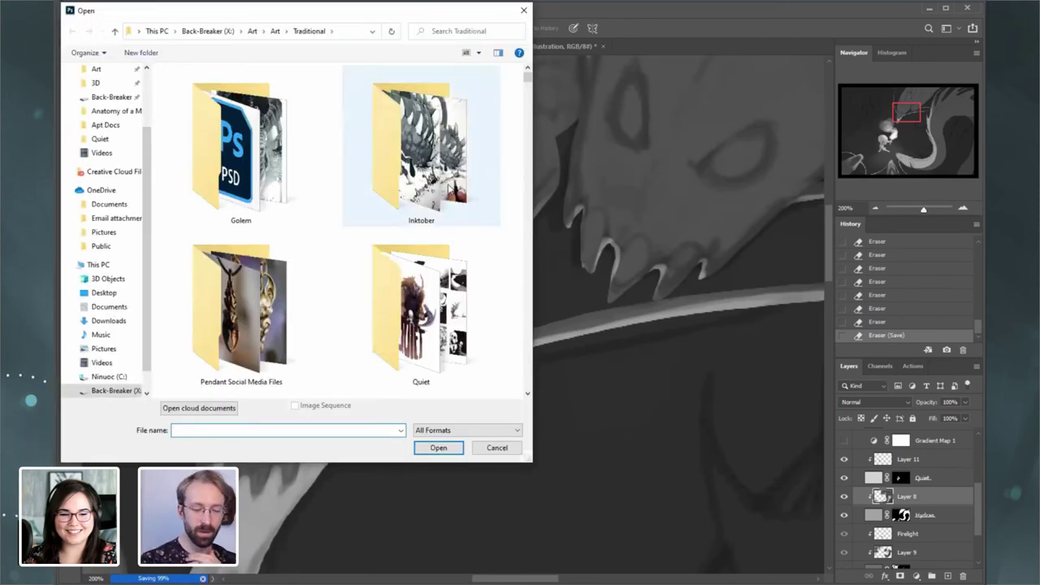
pyautogui.doubleClick(451, 192)
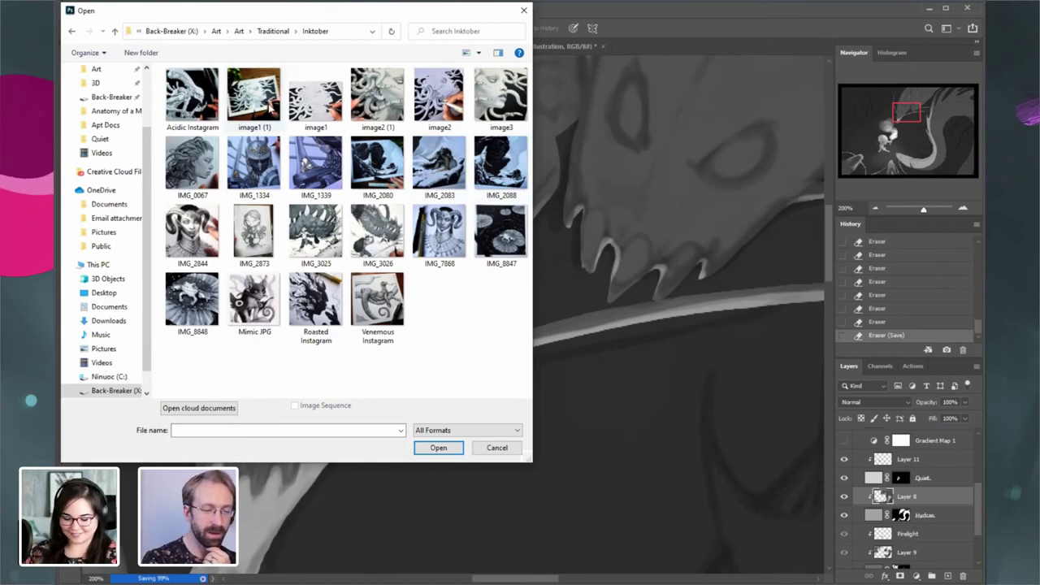
pyautogui.click(271, 97)
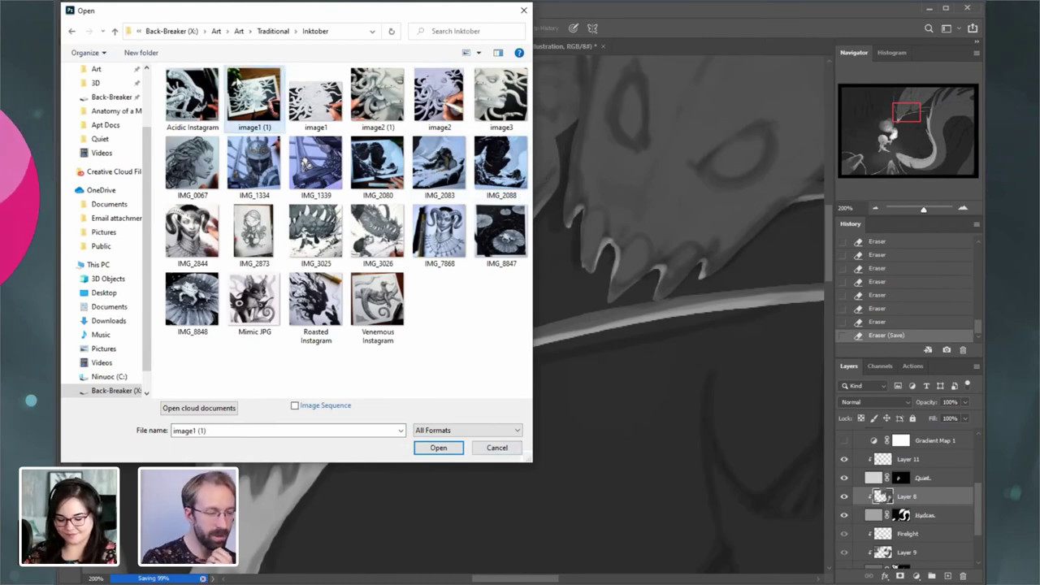
pyautogui.click(273, 32)
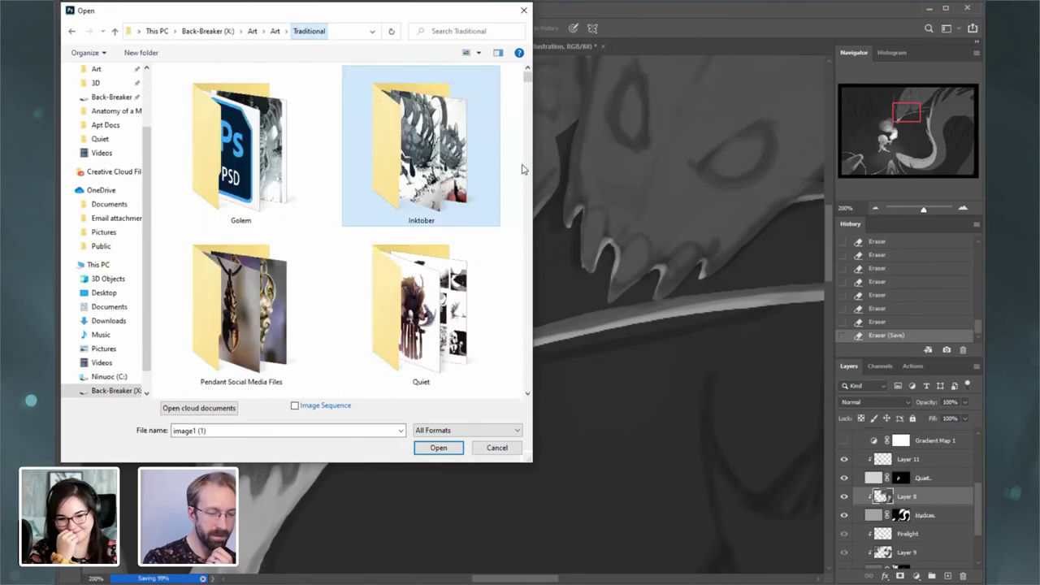
pyautogui.moveTo(528, 81); pyautogui.dragTo(528, 195)
pyautogui.click(437, 258)
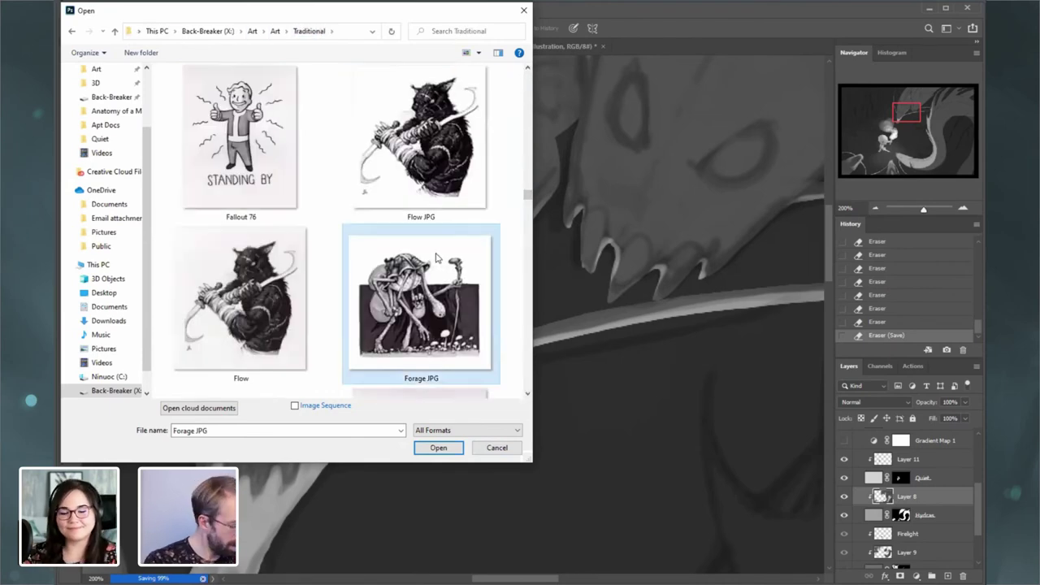
pyautogui.write('wr')
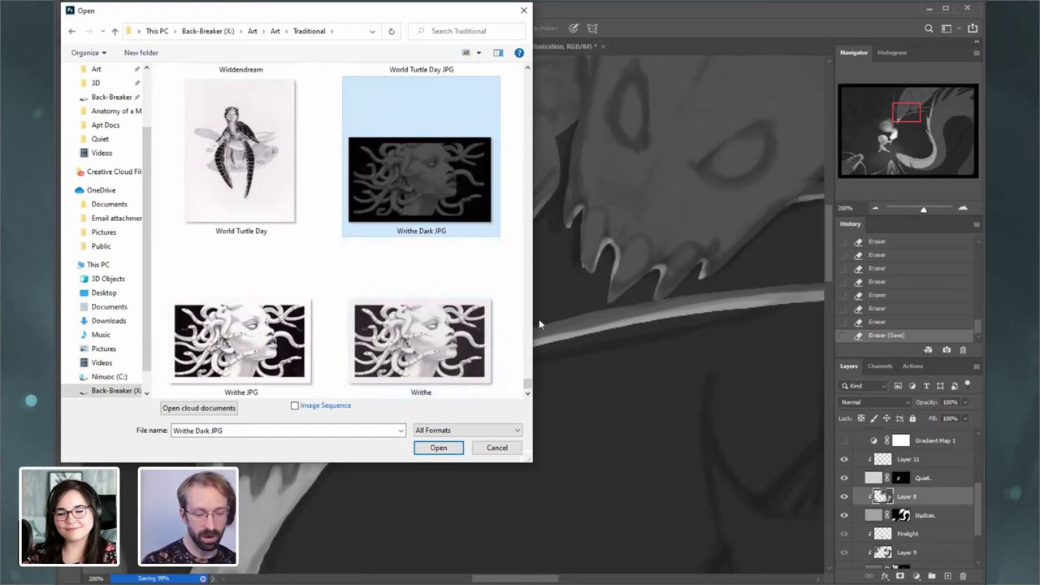
pyautogui.click(306, 342)
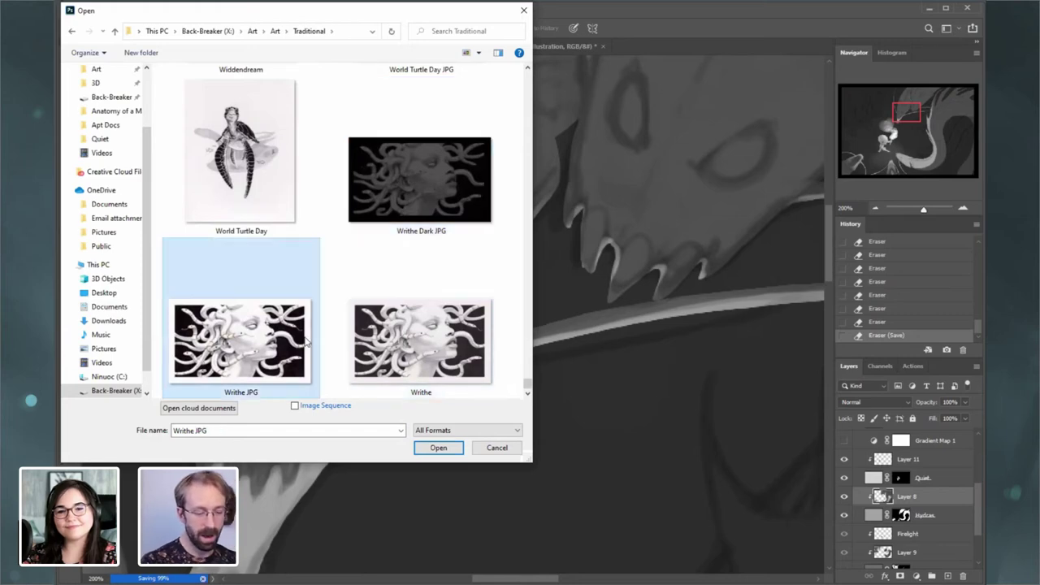
pyautogui.click(457, 449)
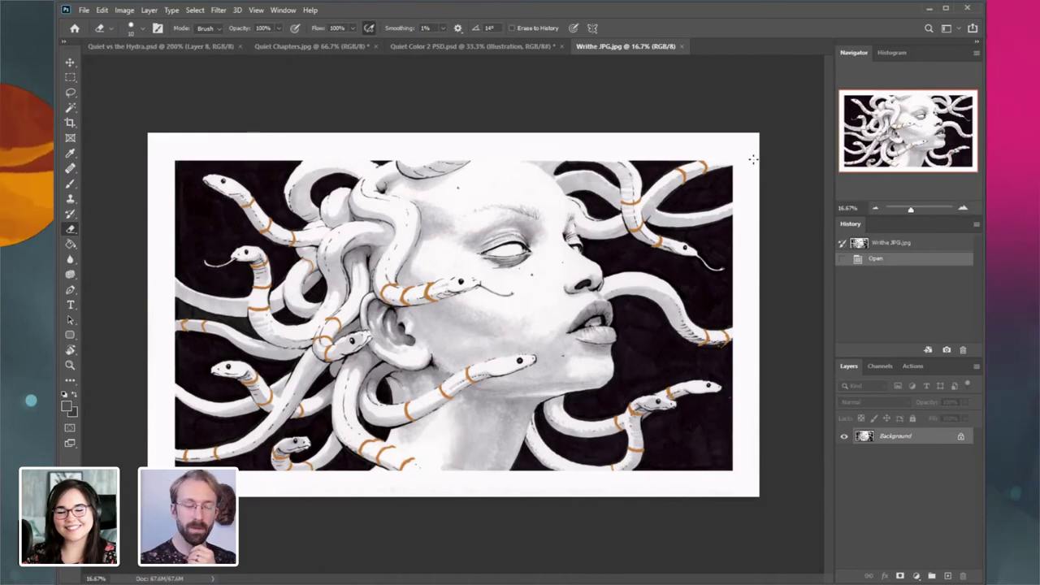
# - Apply a Levels adjustment to the Writhe image with input black at 43 and input white at 99
pyautogui.click(124, 10)
pyautogui.moveTo(165, 39)
pyautogui.click(310, 47)
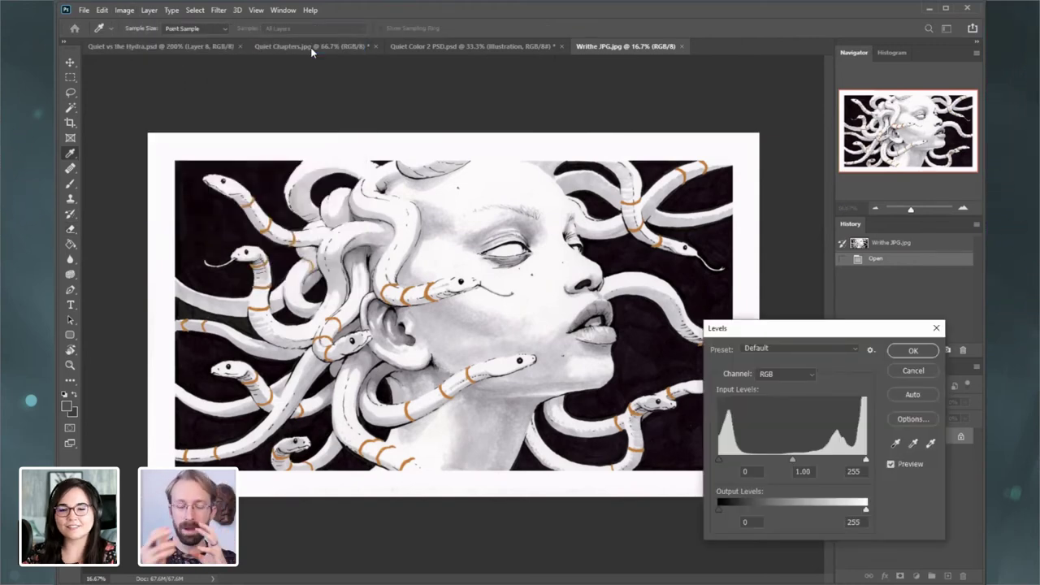
pyautogui.moveTo(737, 458); pyautogui.dragTo(745, 458)
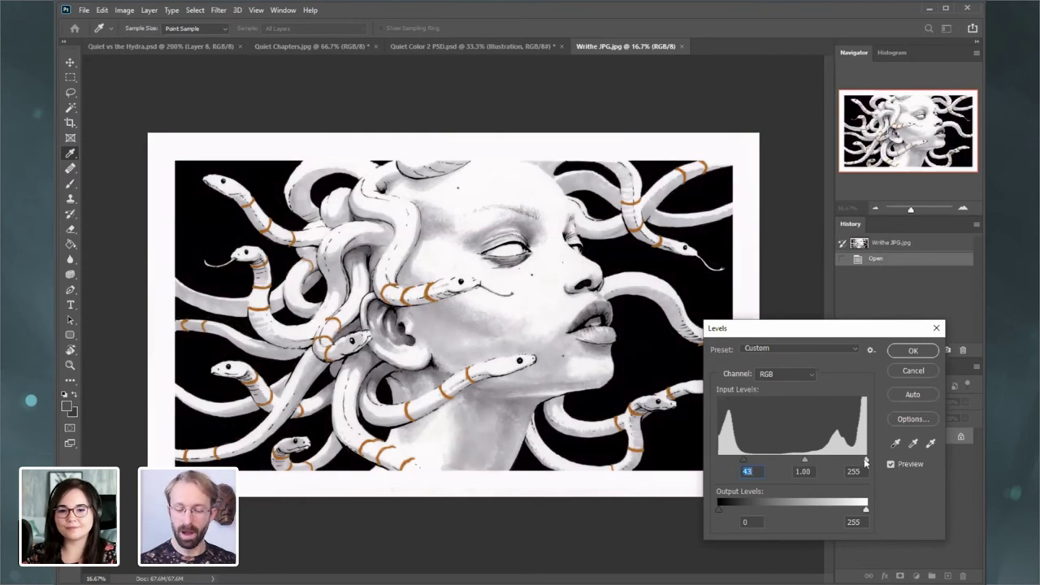
pyautogui.moveTo(865, 460); pyautogui.dragTo(778, 461)
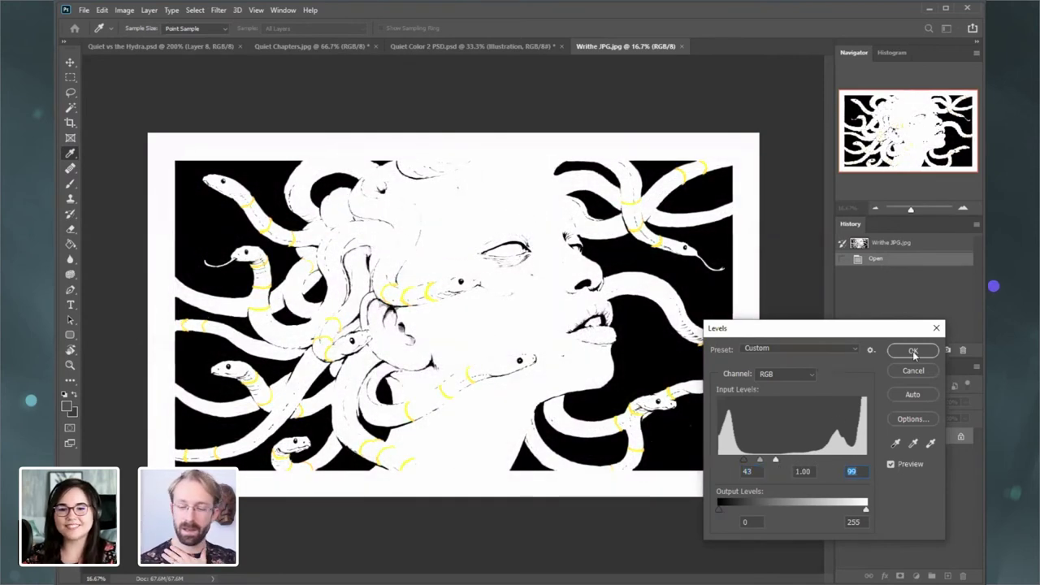
pyautogui.click(912, 350)
pyautogui.click(962, 209)
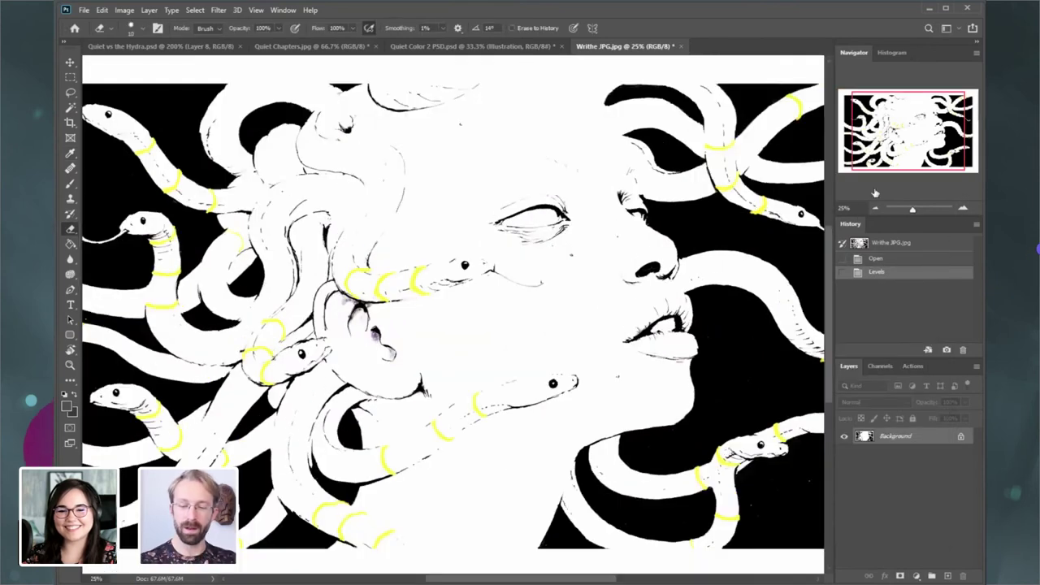
# - Compare the Writhe image's face and snakes with and without the Levels adjustment, finishing on the original opened state
pyautogui.hotkey('ctrl', 'z')
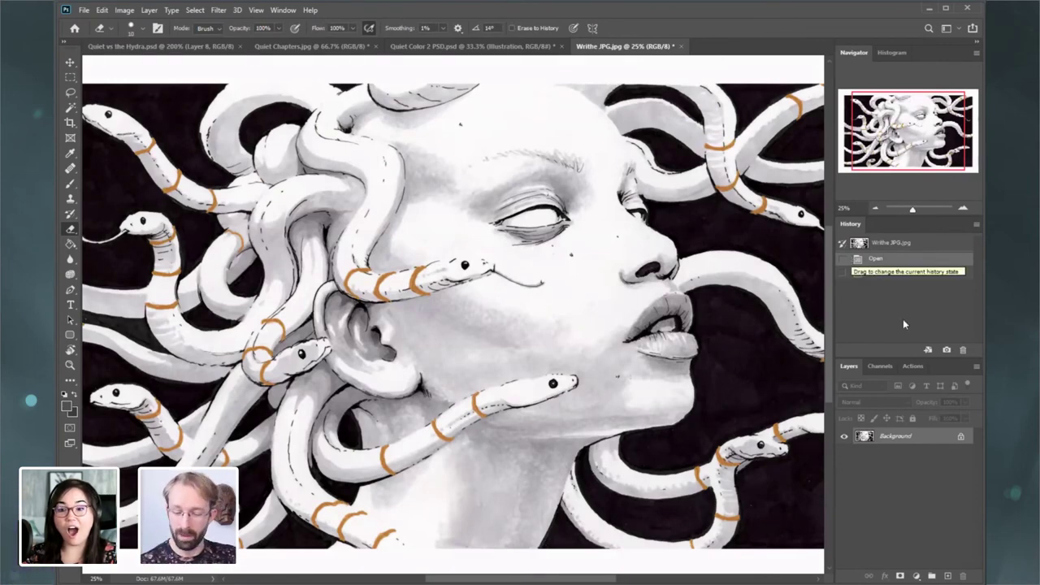
pyautogui.click(894, 270)
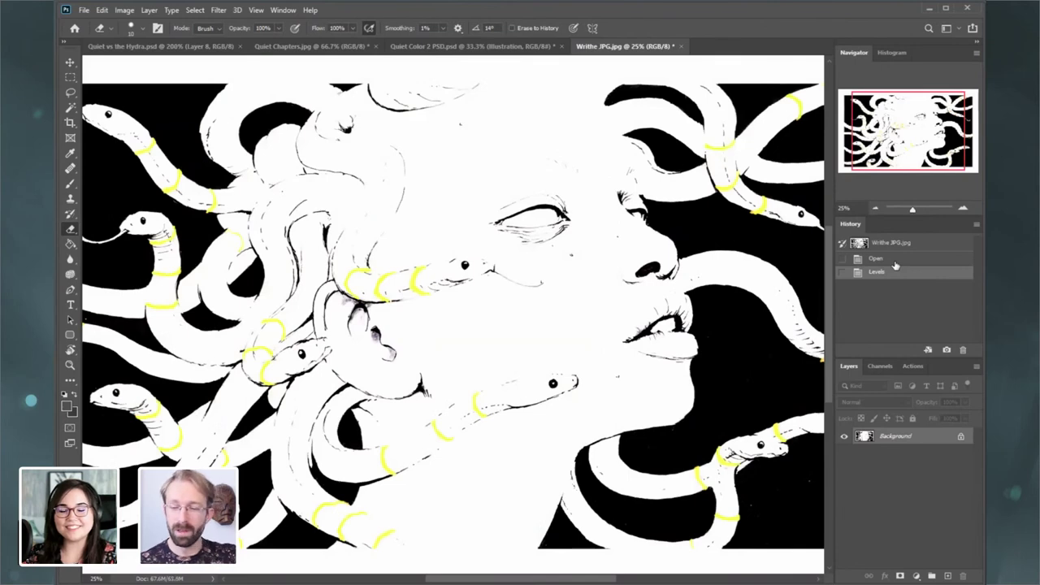
pyautogui.moveTo(913, 130); pyautogui.dragTo(907, 129)
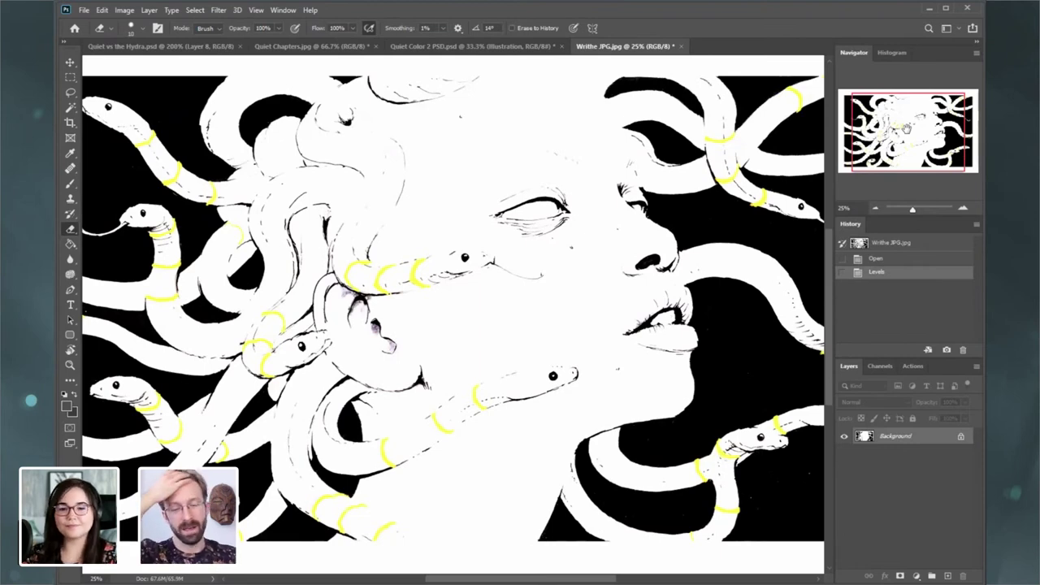
pyautogui.click(876, 210)
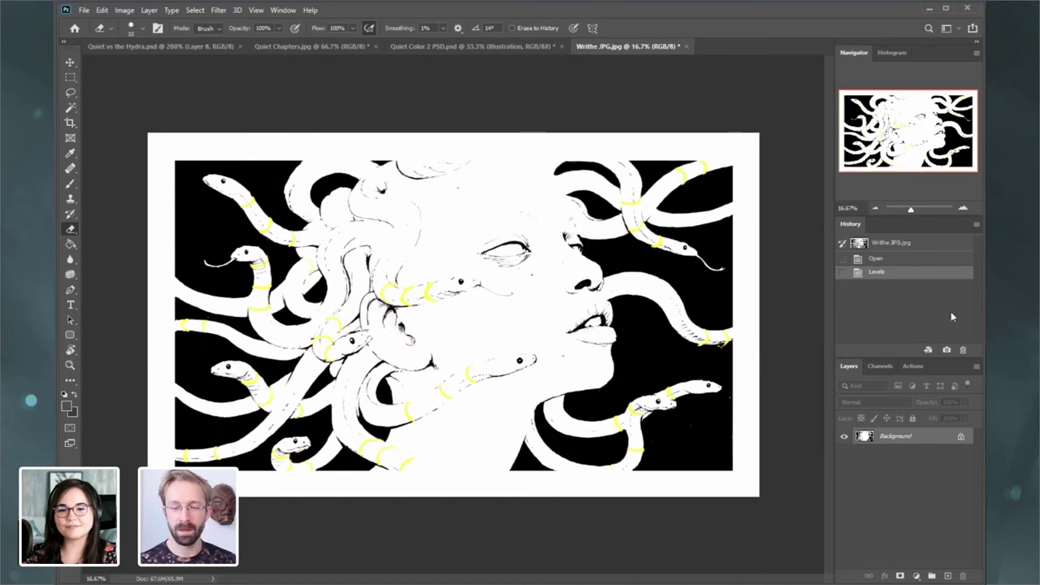
pyautogui.click(902, 259)
pyautogui.click(963, 209)
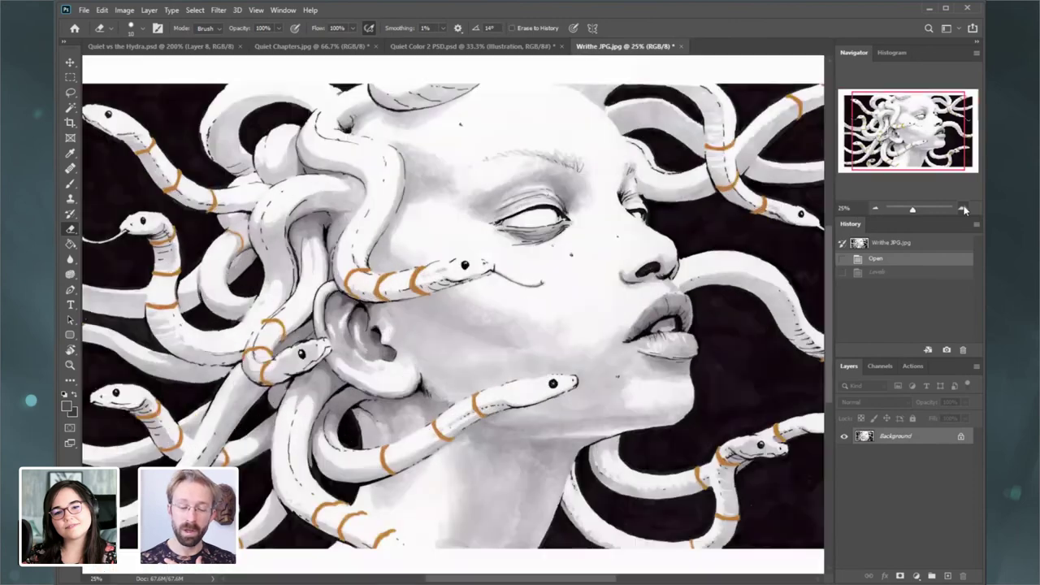
pyautogui.click(963, 209)
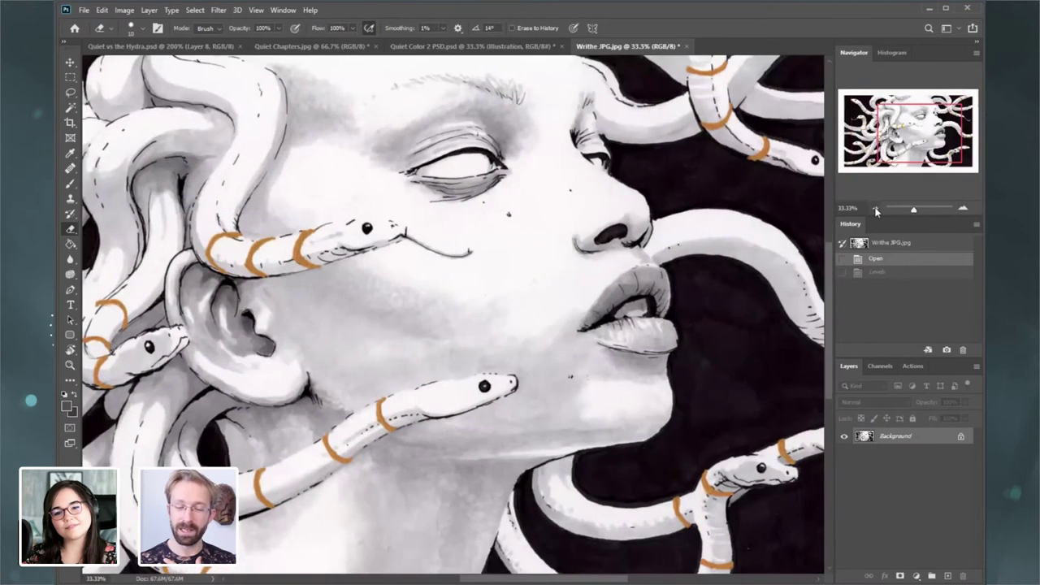
pyautogui.click(875, 210)
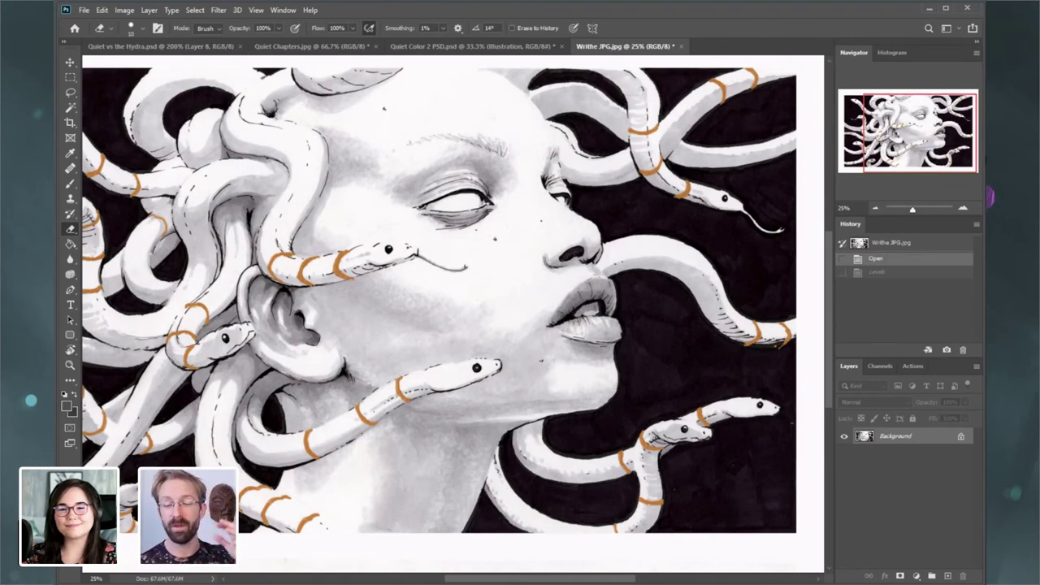
pyautogui.moveTo(921, 119); pyautogui.dragTo(908, 116)
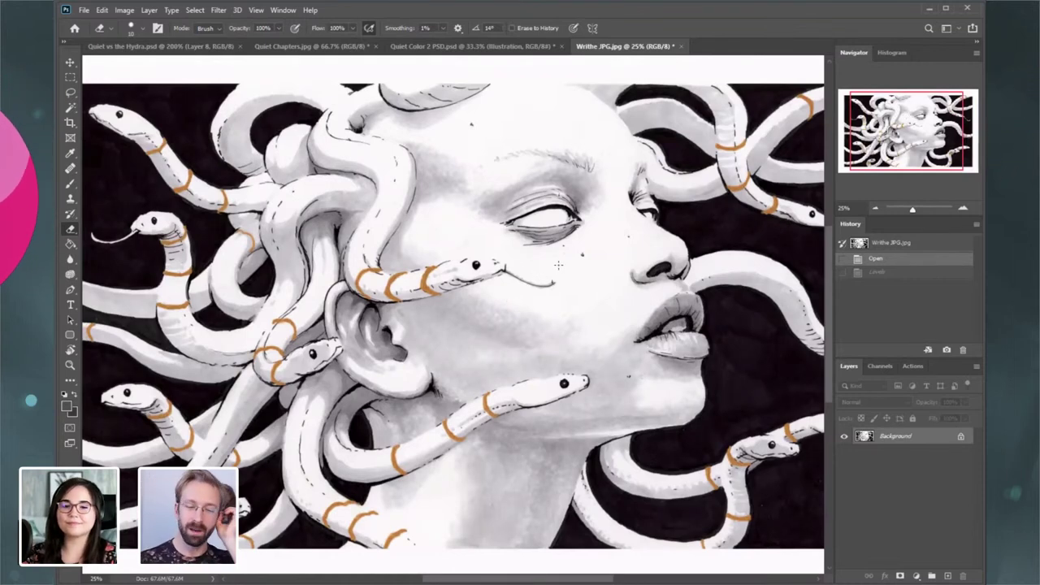
pyautogui.click(893, 274)
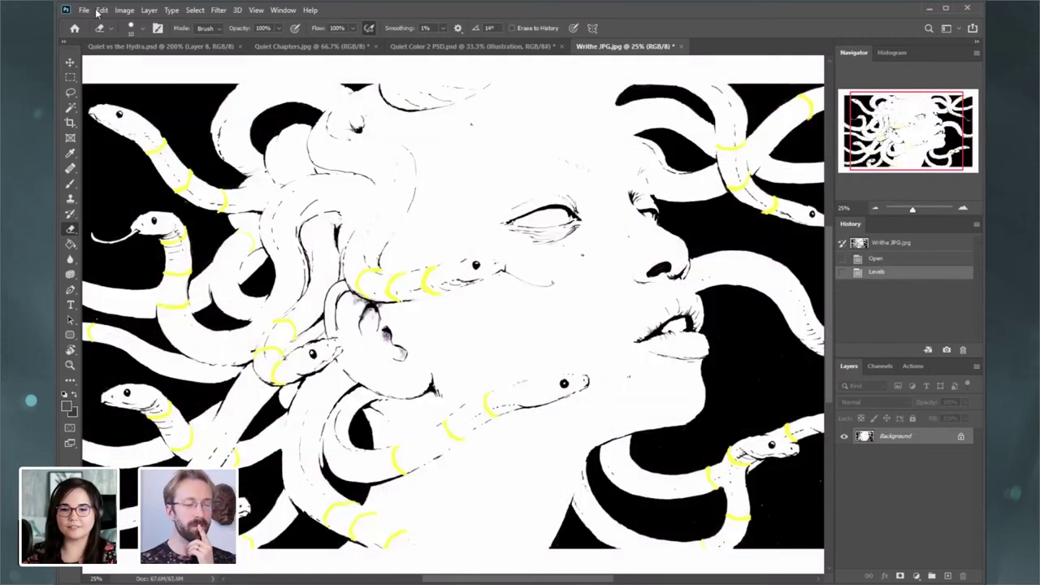
pyautogui.click(82, 11)
pyautogui.click(883, 260)
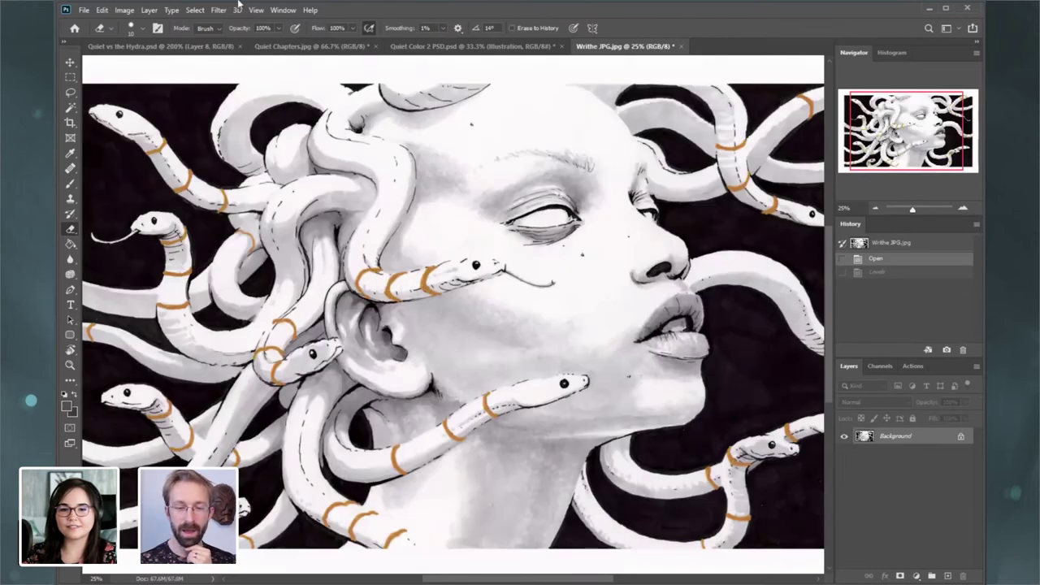
# - Open the Vanquish image from the Traditional art folder
pyautogui.click(83, 11)
pyautogui.click(89, 32)
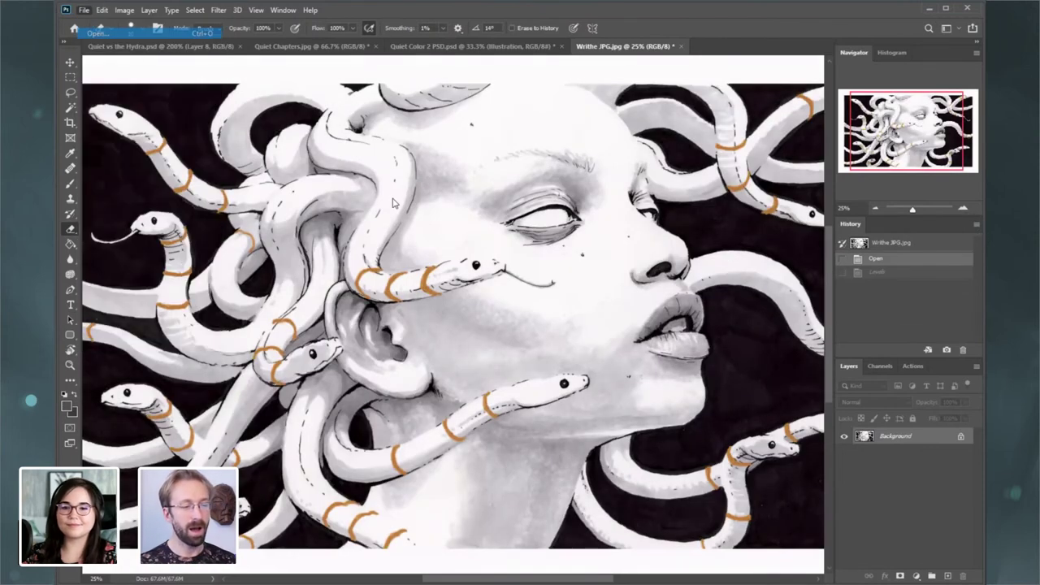
pyautogui.hotkey('ctrl', 'o')
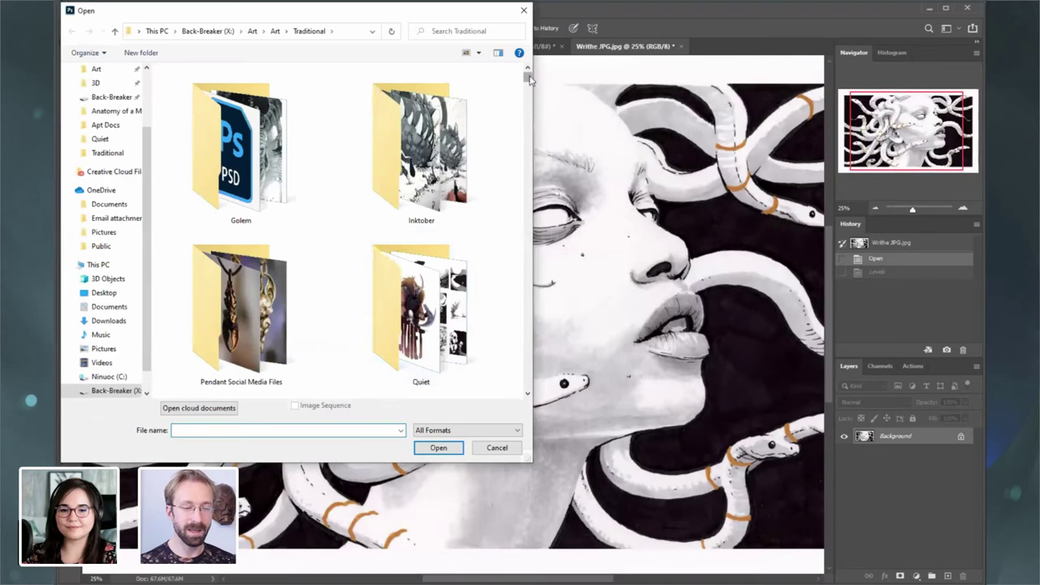
pyautogui.scroll(-3, 520, 244)
pyautogui.scroll(-10, 379, 236)
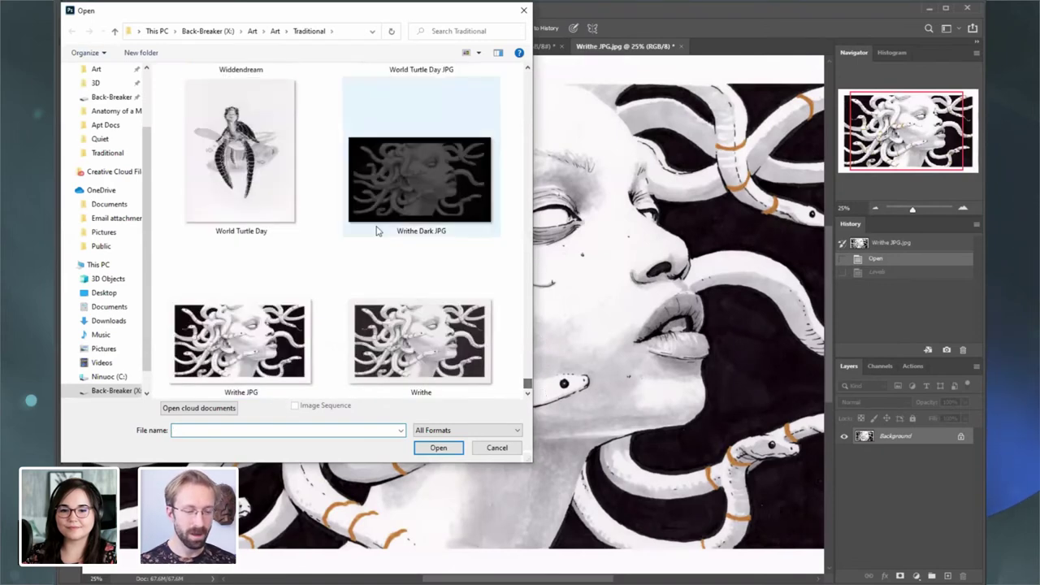
pyautogui.scroll(2, 376, 231)
pyautogui.scroll(2, 376, 231)
pyautogui.scroll(2, 376, 231)
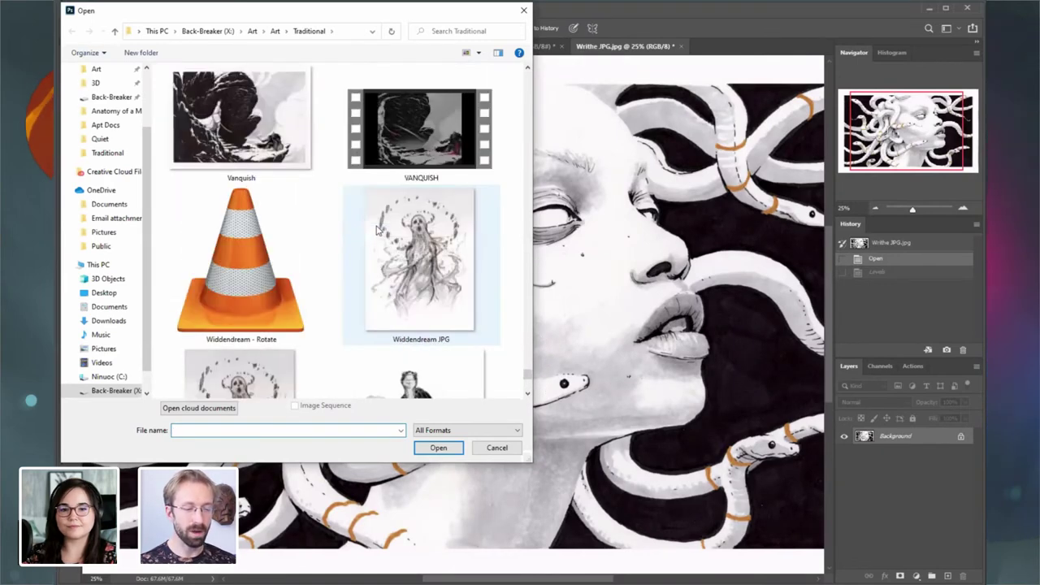
pyautogui.doubleClick(273, 146)
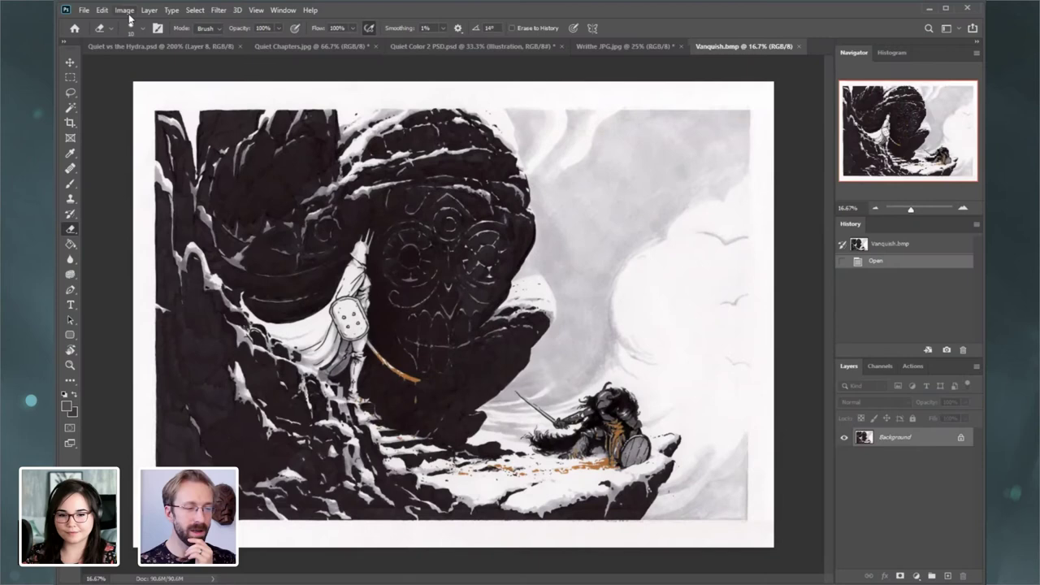
# - Examine how the dark skull-carved rock and both figures stand against the light sky in Vanquish at 25% zoom
pyautogui.click(124, 11)
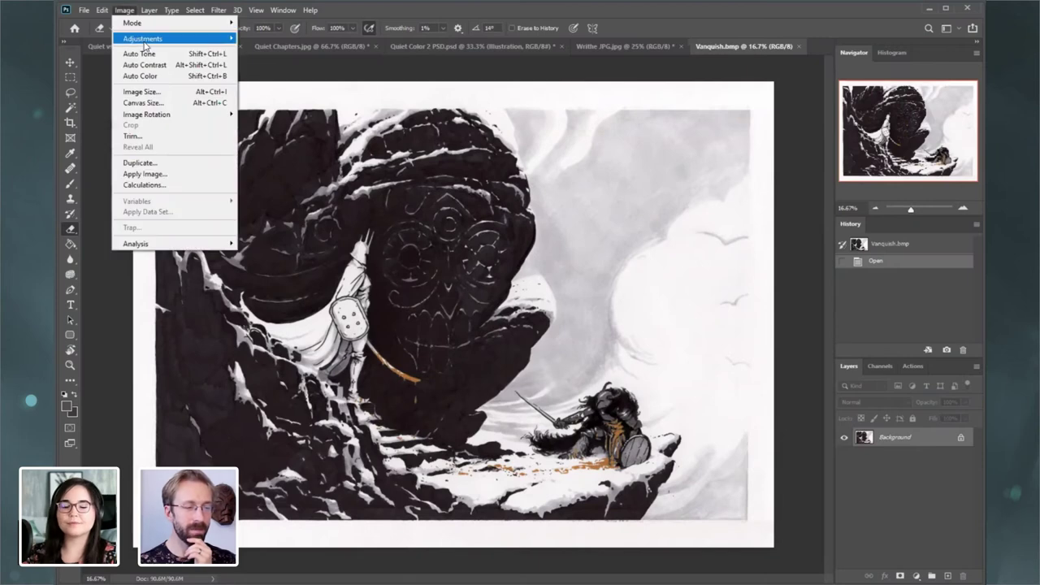
pyautogui.moveTo(146, 38)
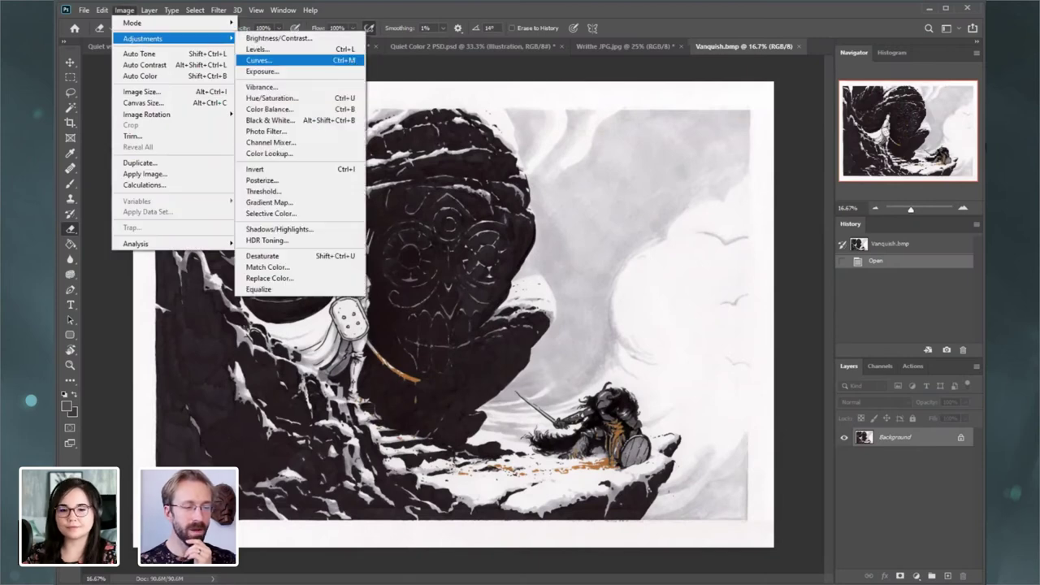
pyautogui.click(928, 175)
pyautogui.hotkey('ctrl', '+')
pyautogui.moveTo(911, 141); pyautogui.dragTo(909, 147)
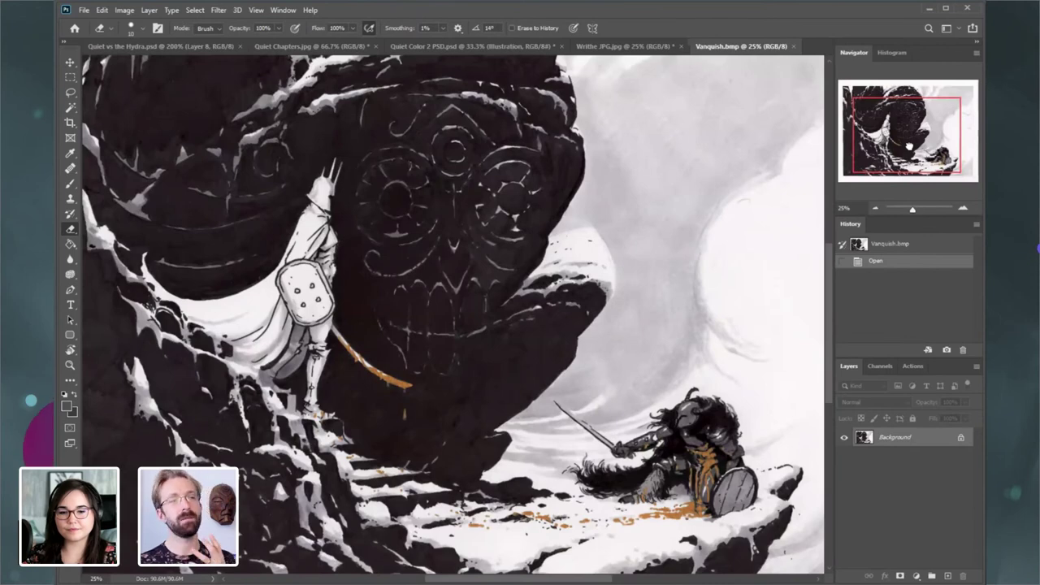
pyautogui.moveTo(909, 146); pyautogui.dragTo(911, 146)
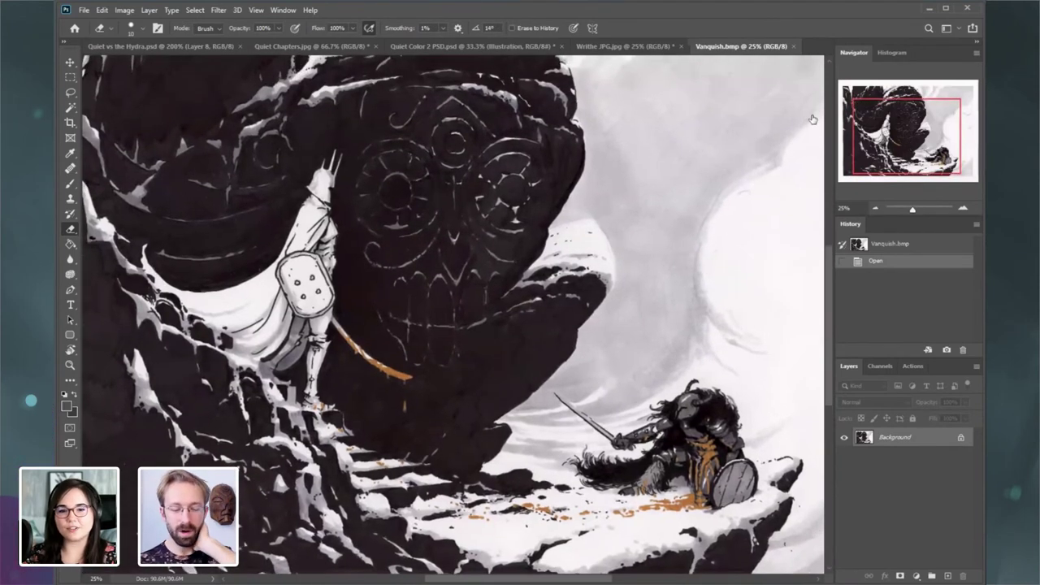
pyautogui.click(124, 9)
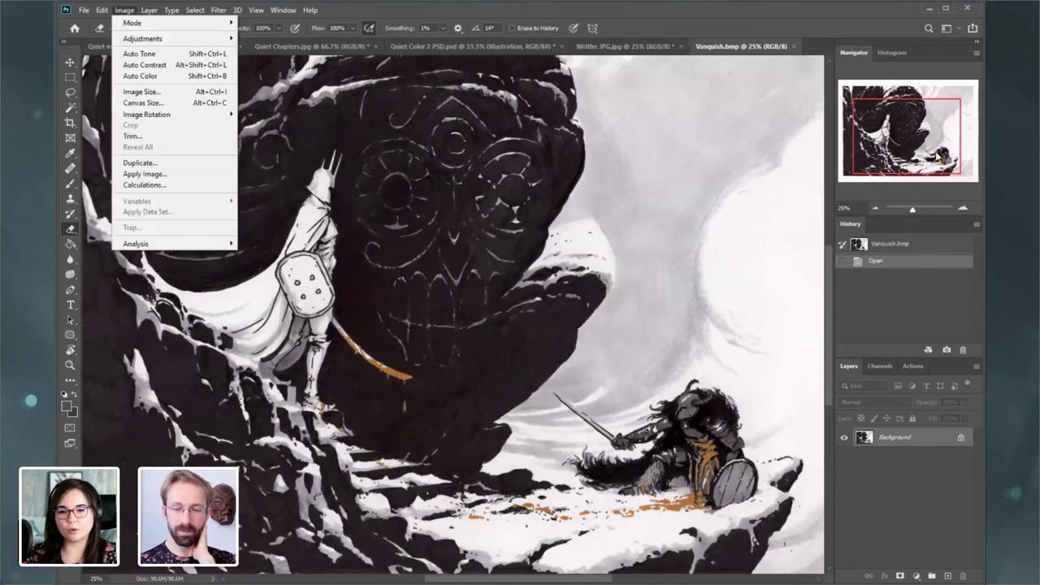
# - Inspect the values on the white knight and the fallen dark warrior up close, and return to the whole Vanquish image
pyautogui.click(963, 208)
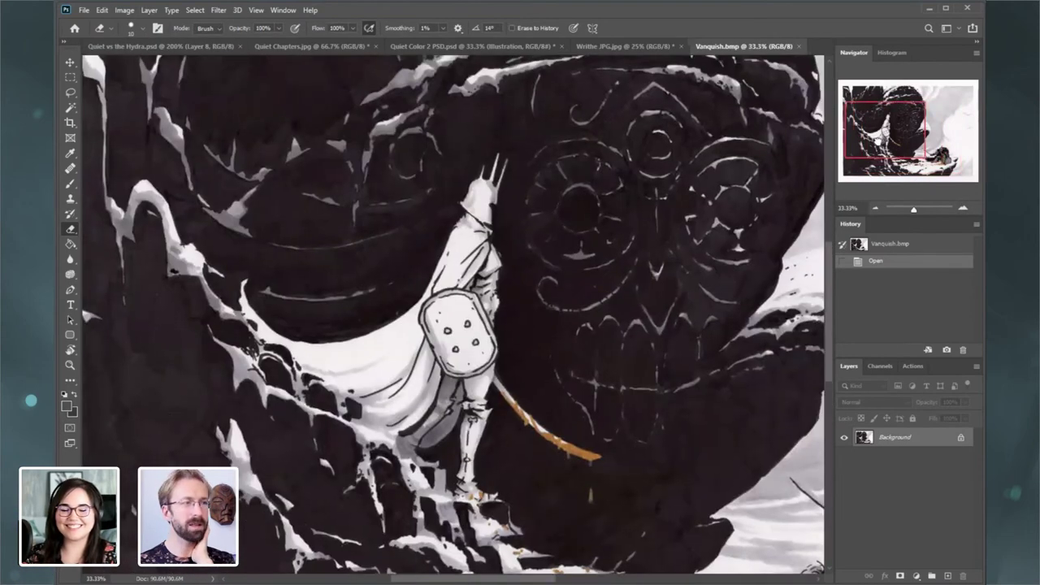
pyautogui.moveTo(879, 142); pyautogui.dragTo(931, 159)
pyautogui.click(963, 208)
pyautogui.click(963, 209)
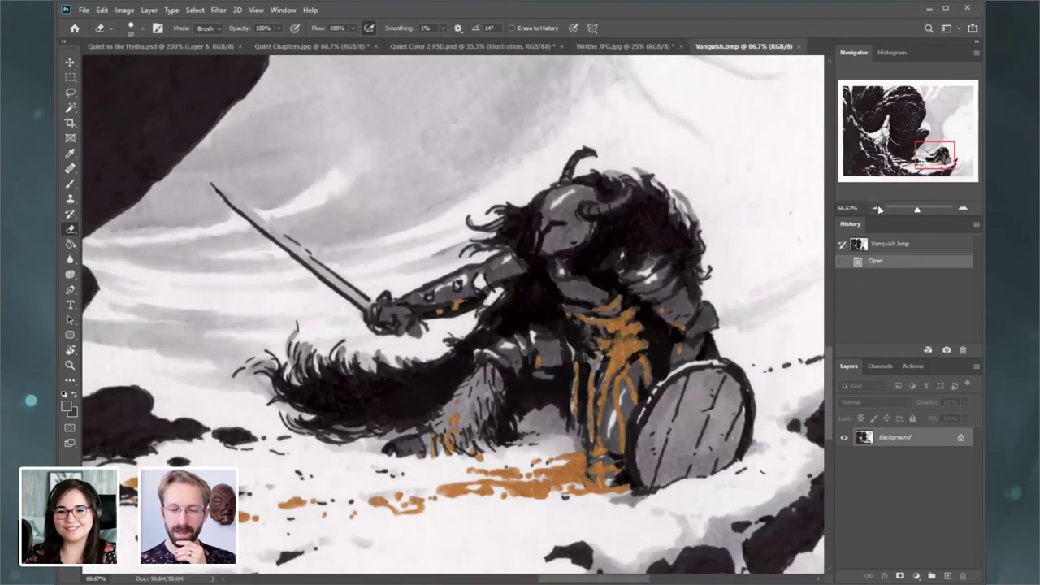
pyautogui.click(878, 208)
pyautogui.moveTo(933, 156); pyautogui.dragTo(883, 129)
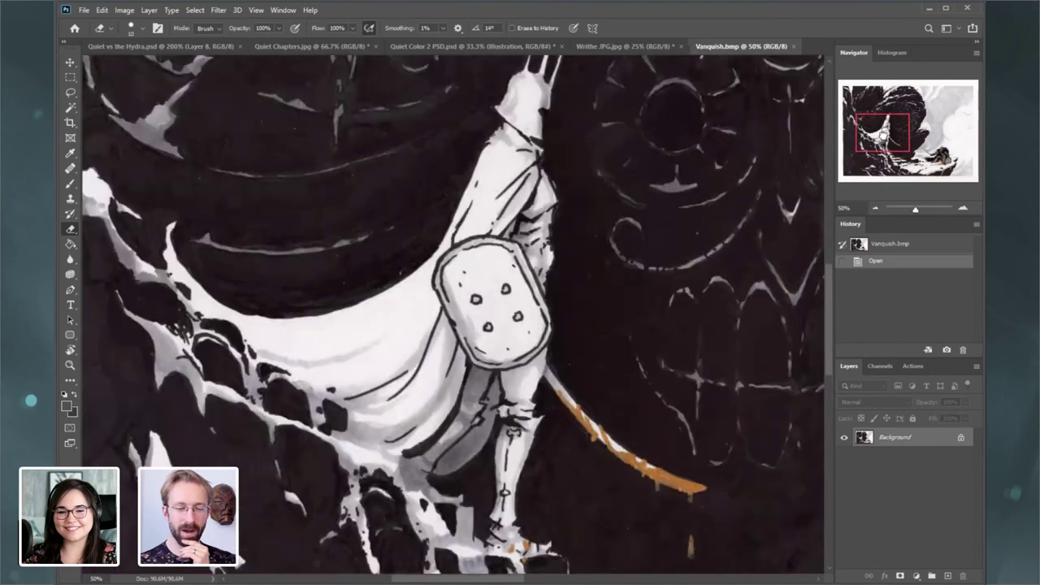
pyautogui.click(876, 209)
pyautogui.click(876, 208)
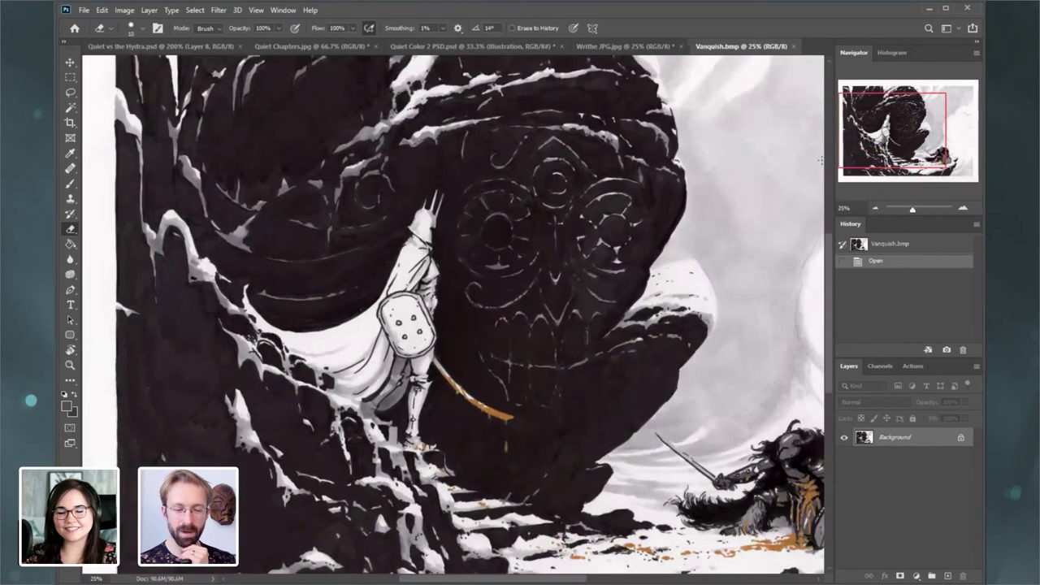
pyautogui.click(876, 208)
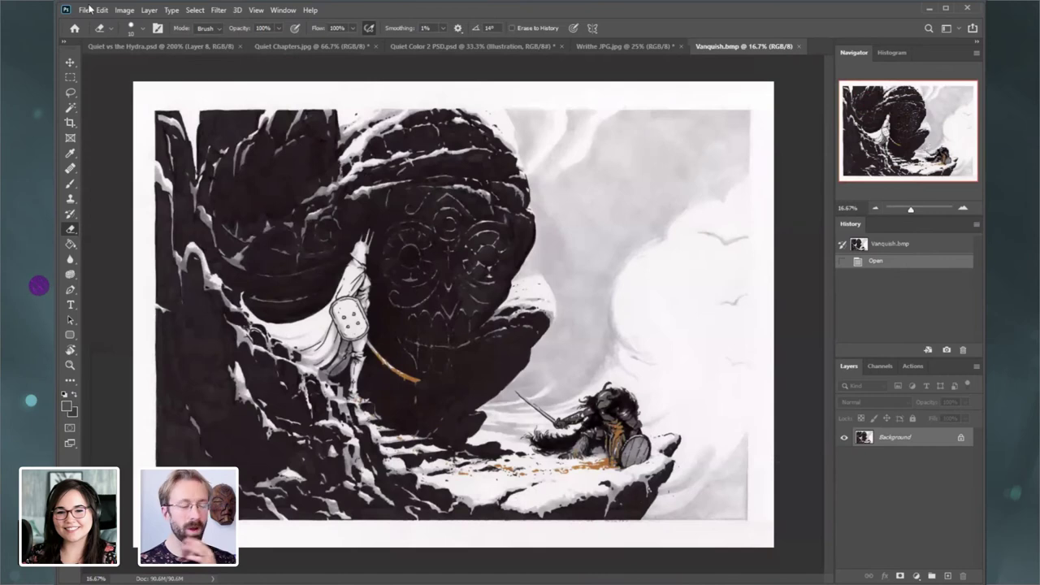
# - Apply a Levels adjustment to Vanquish with input black at 104 and a lowered input white, pushing it toward pure black and white
pyautogui.click(123, 10)
pyautogui.moveTo(146, 37)
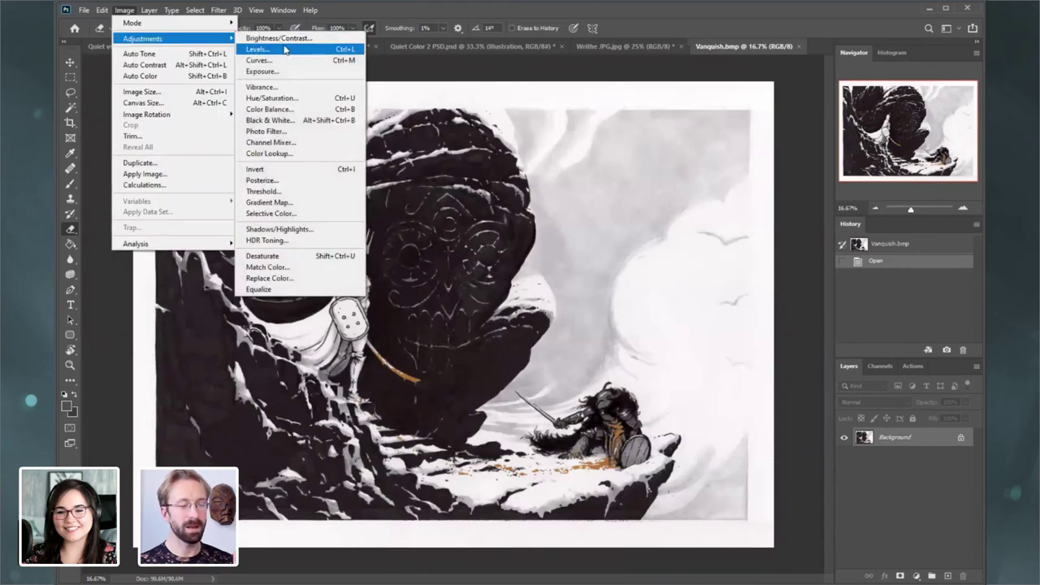
pyautogui.click(268, 49)
pyautogui.moveTo(719, 460); pyautogui.dragTo(778, 461)
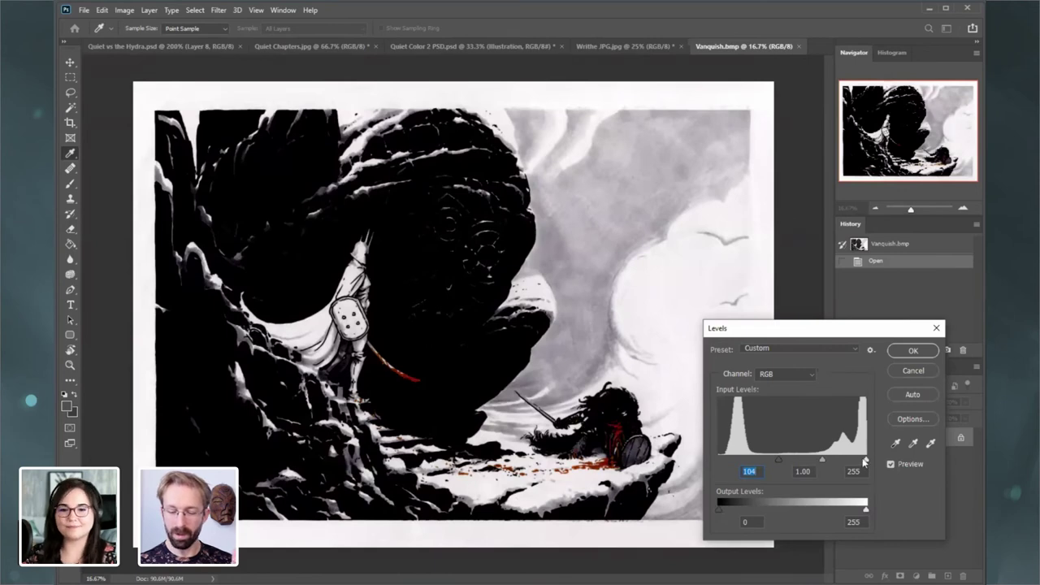
pyautogui.moveTo(865, 460); pyautogui.dragTo(820, 460)
pyautogui.click(908, 353)
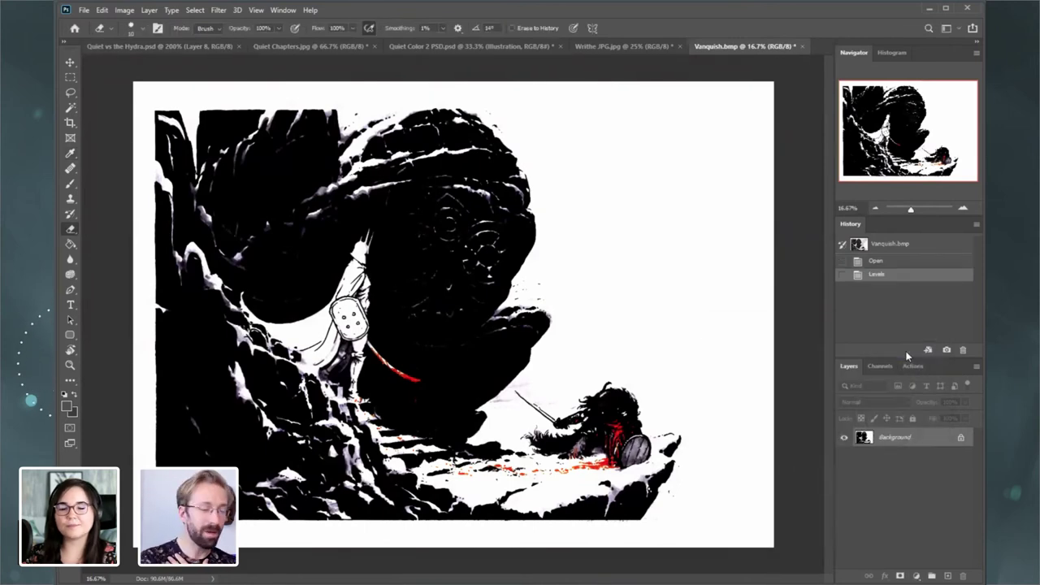
# - Set the foreground color to black and paint over the rock's details with a 500 px brush to form a solid mass
pyautogui.click(71, 183)
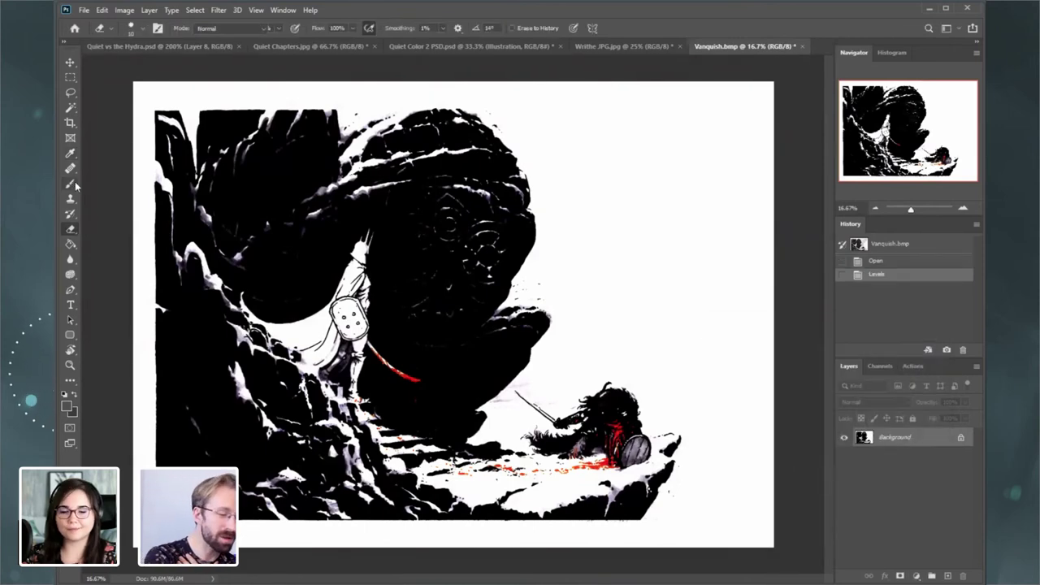
pyautogui.click(68, 406)
pyautogui.click(627, 559)
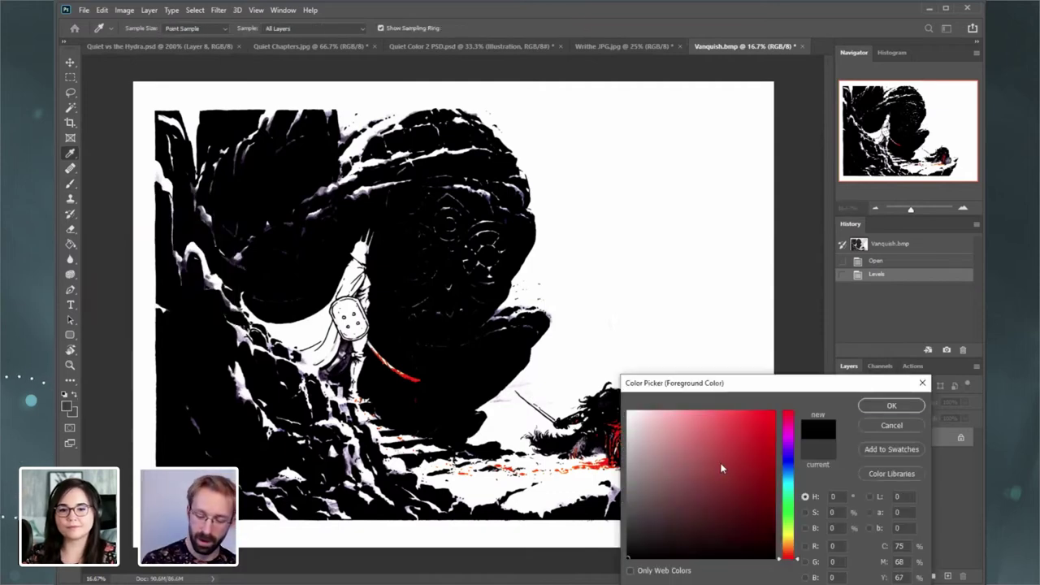
pyautogui.click(892, 406)
pyautogui.moveTo(472, 271)
pyautogui.mouseDown()
pyautogui.moveTo(441, 316)
pyautogui.moveTo(355, 186)
pyautogui.moveTo(431, 138)
pyautogui.moveTo(292, 141)
pyautogui.moveTo(252, 262)
pyautogui.moveTo(190, 334)
pyautogui.moveTo(345, 466)
pyautogui.moveTo(446, 532)
pyautogui.moveTo(249, 482)
pyautogui.moveTo(204, 432)
pyautogui.mouseUp()
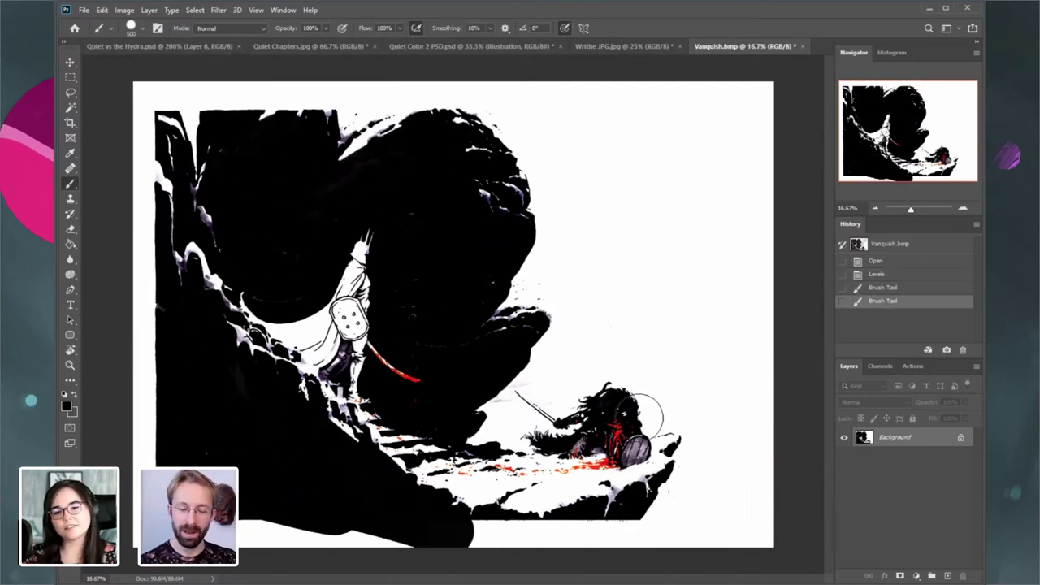
# - Paint the fallen warrior and the rocks below the knight solid black, and restore the image's Levels state
pyautogui.moveTo(640, 417)
pyautogui.mouseDown()
pyautogui.moveTo(612, 416)
pyautogui.moveTo(604, 429)
pyautogui.moveTo(622, 393)
pyautogui.mouseUp()
pyautogui.press('x')
pyautogui.moveTo(532, 445)
pyautogui.mouseDown()
pyautogui.moveTo(540, 468)
pyautogui.moveTo(531, 434)
pyautogui.moveTo(496, 475)
pyautogui.mouseUp()
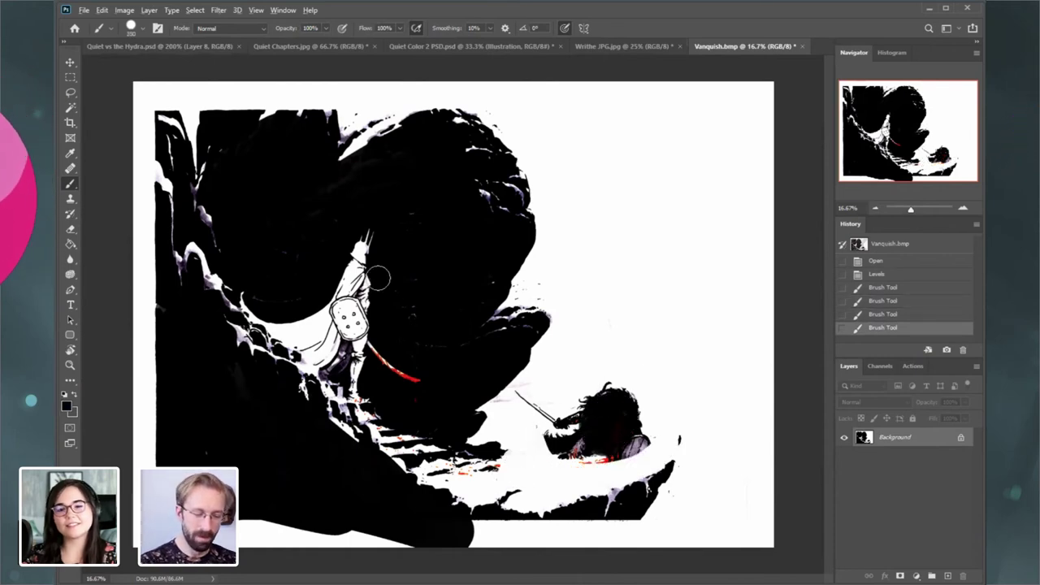
pyautogui.press('x')
pyautogui.moveTo(398, 403); pyautogui.dragTo(301, 416)
pyautogui.moveTo(256, 298); pyautogui.dragTo(251, 355)
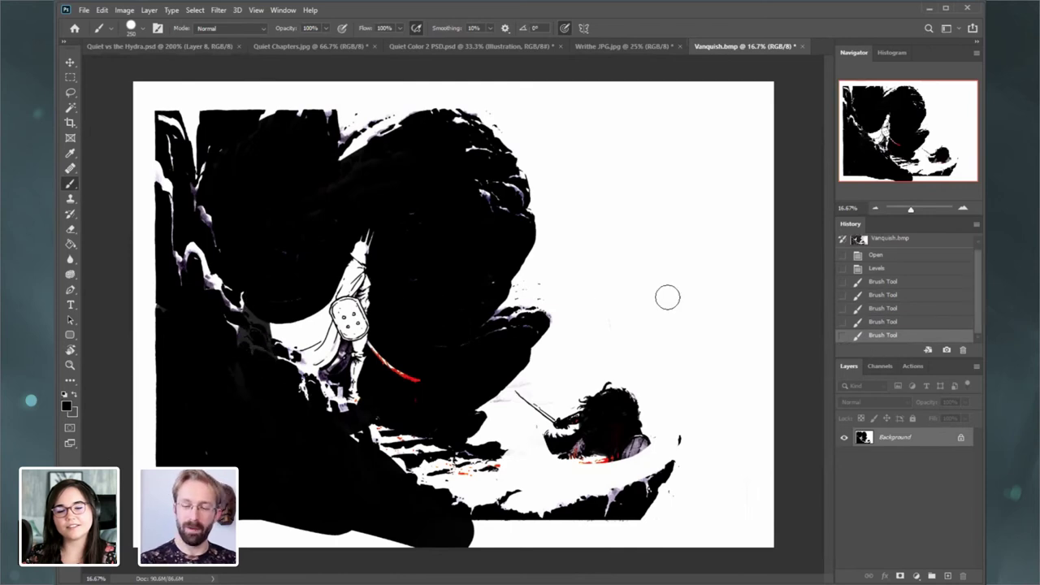
pyautogui.click(884, 268)
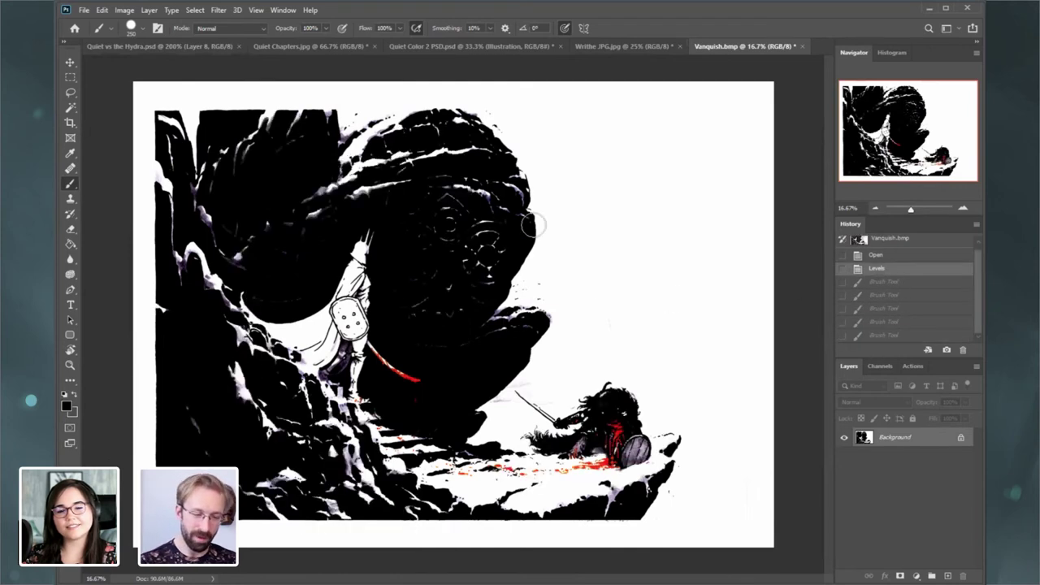
# - Sample the fallen warrior's red and draw sweeping 90 px arcs from the rock over the sky and toward the warrior
pyautogui.keyDown('alt'); pyautogui.click(623, 426); pyautogui.keyUp('alt')
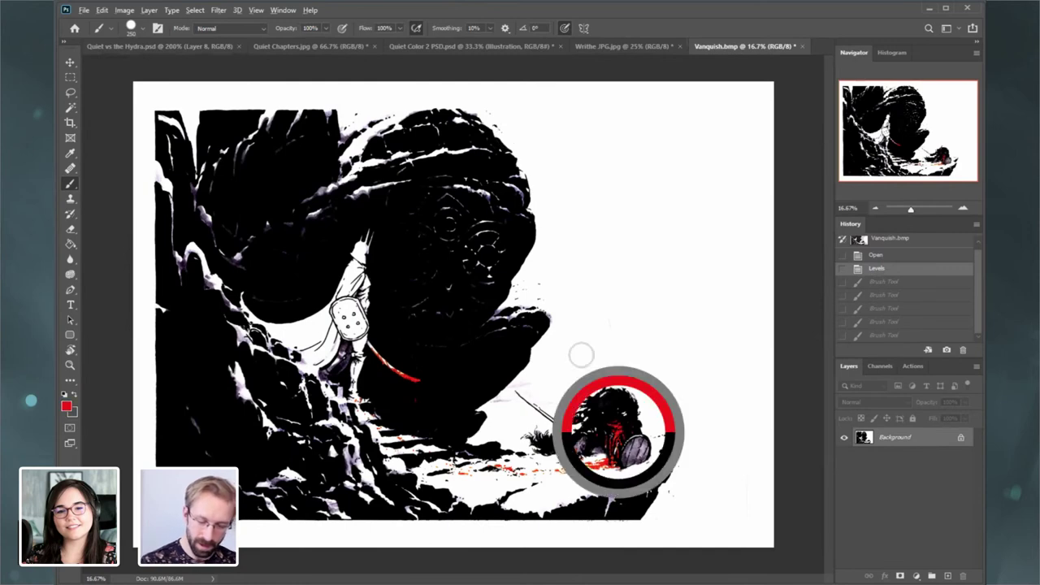
pyautogui.moveTo(254, 249)
pyautogui.mouseDown()
pyautogui.moveTo(430, 185)
pyautogui.moveTo(623, 329)
pyautogui.moveTo(624, 386)
pyautogui.moveTo(516, 150)
pyautogui.mouseUp()
pyautogui.moveTo(641, 253); pyautogui.dragTo(637, 401)
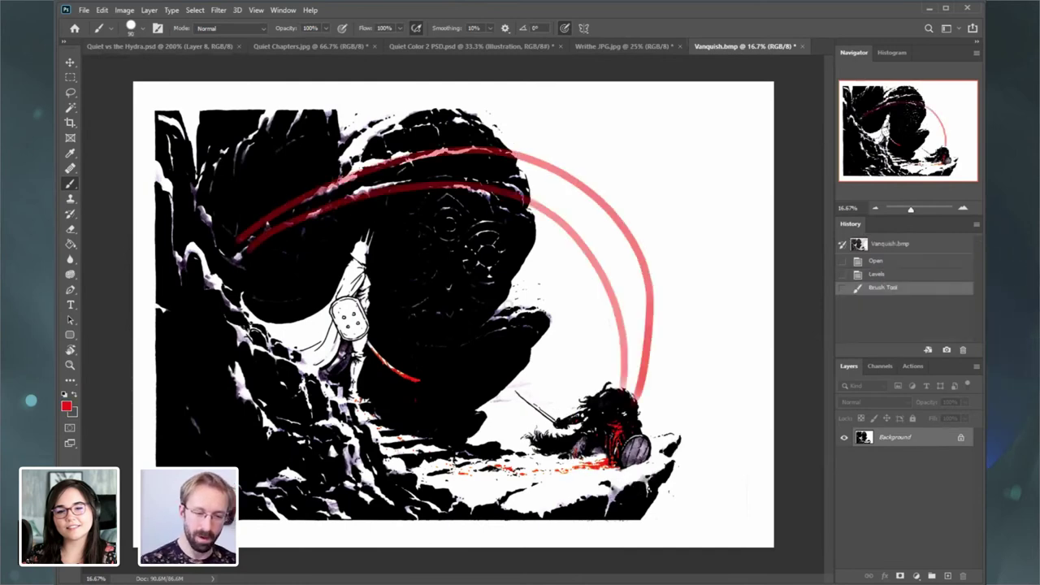
pyautogui.moveTo(232, 256)
pyautogui.mouseDown()
pyautogui.moveTo(529, 98)
pyautogui.moveTo(686, 317)
pyautogui.moveTo(638, 398)
pyautogui.mouseUp()
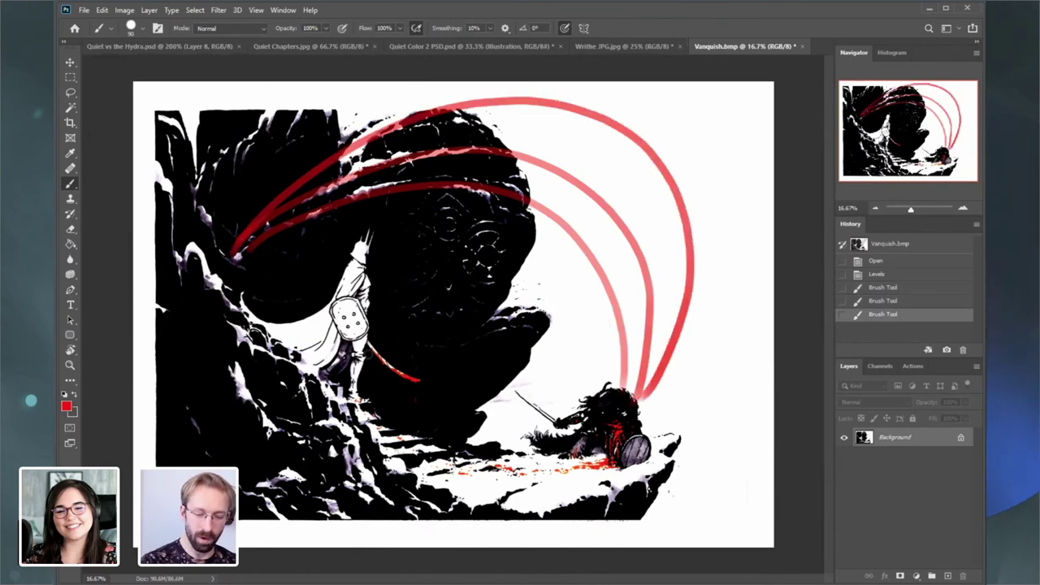
pyautogui.moveTo(366, 349)
pyautogui.mouseDown()
pyautogui.moveTo(508, 304)
pyautogui.moveTo(647, 402)
pyautogui.mouseUp()
pyautogui.moveTo(201, 252); pyautogui.dragTo(364, 82)
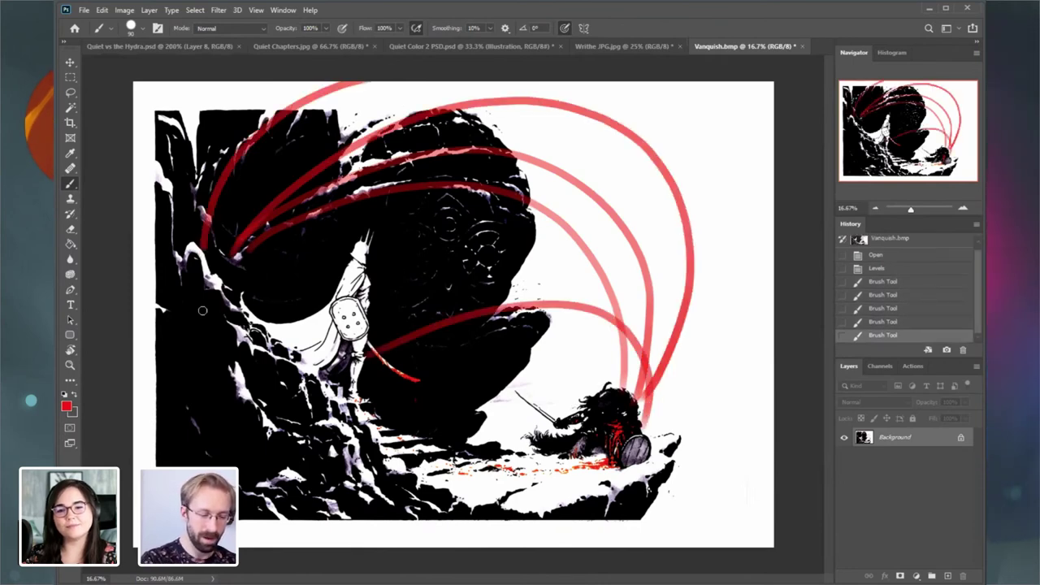
# - Draw red flow curves along the lower rocks and under the snowy ledge, and restore the image's Levels state
pyautogui.moveTo(204, 286); pyautogui.dragTo(473, 544)
pyautogui.moveTo(305, 376); pyautogui.dragTo(390, 501)
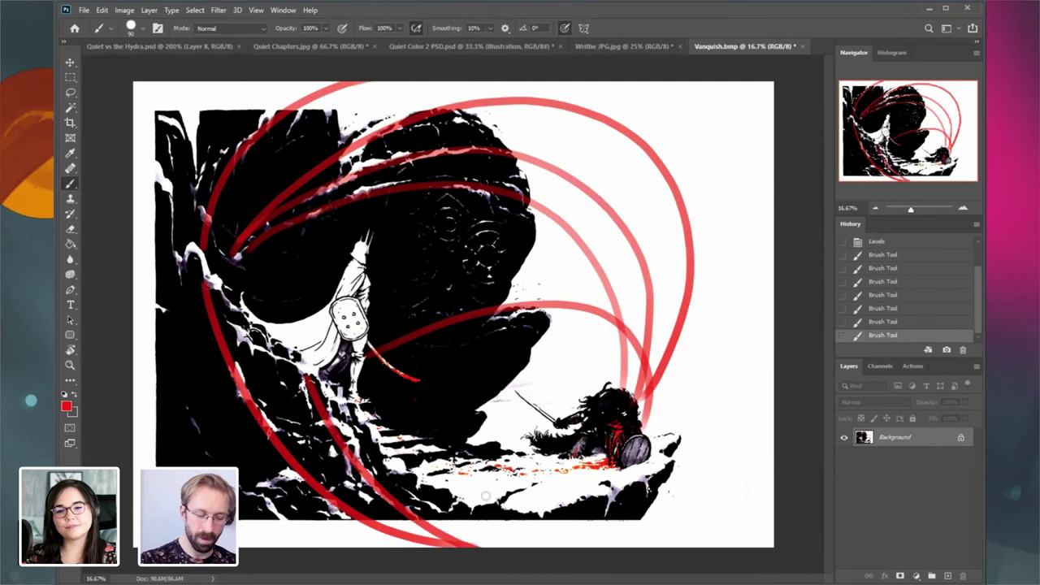
pyautogui.moveTo(329, 390)
pyautogui.mouseDown()
pyautogui.moveTo(573, 527)
pyautogui.moveTo(675, 457)
pyautogui.mouseUp()
pyautogui.moveTo(349, 410); pyautogui.dragTo(512, 497)
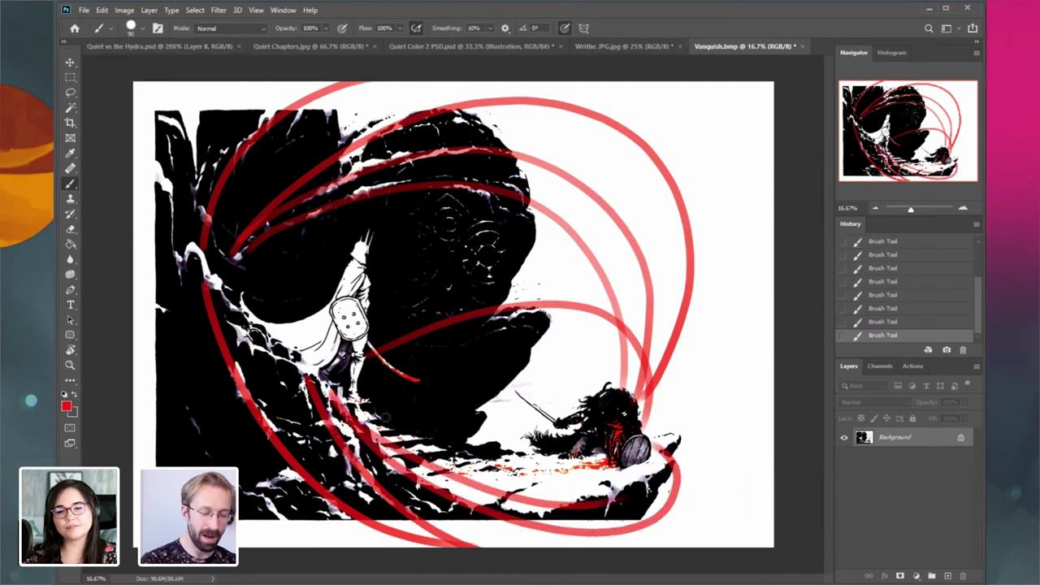
pyautogui.moveTo(196, 280); pyautogui.dragTo(268, 538)
pyautogui.scroll(5, 980, 331)
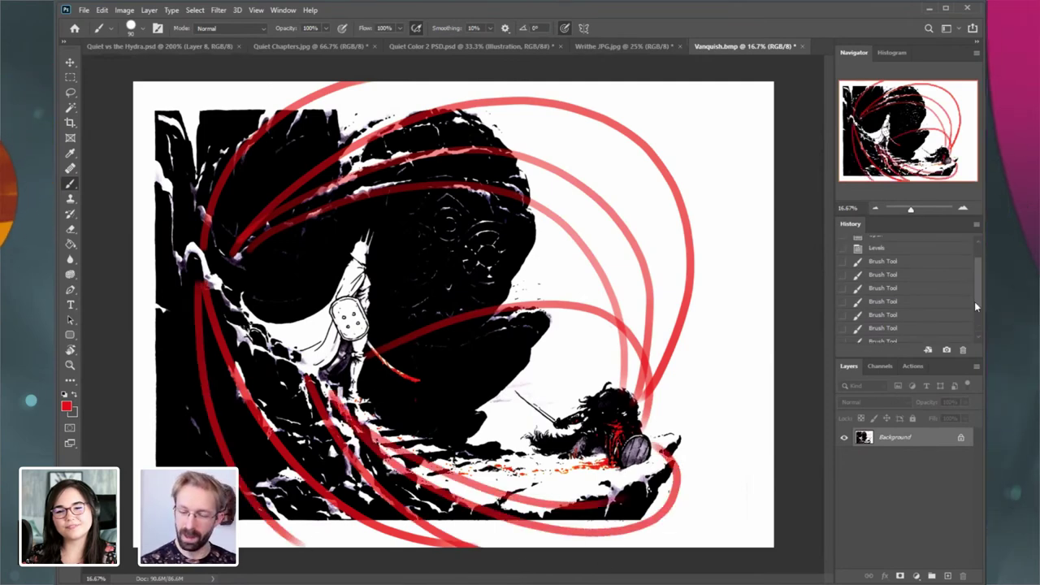
pyautogui.click(877, 248)
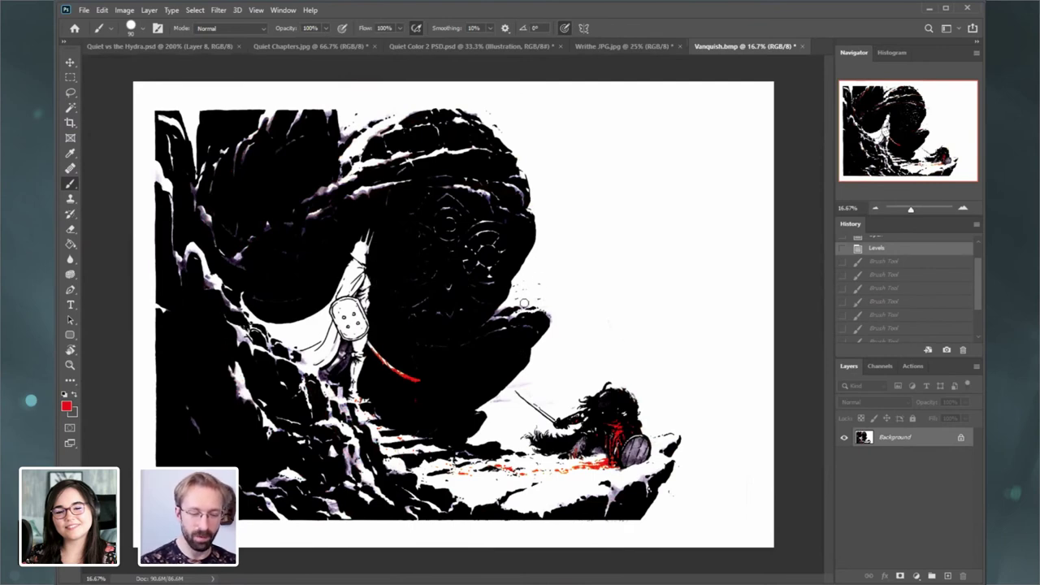
# - Draw white 90 px strokes across the black rock to mark breaks in its dark mass, and restore the Levels state
pyautogui.moveTo(342, 117); pyautogui.dragTo(347, 250)
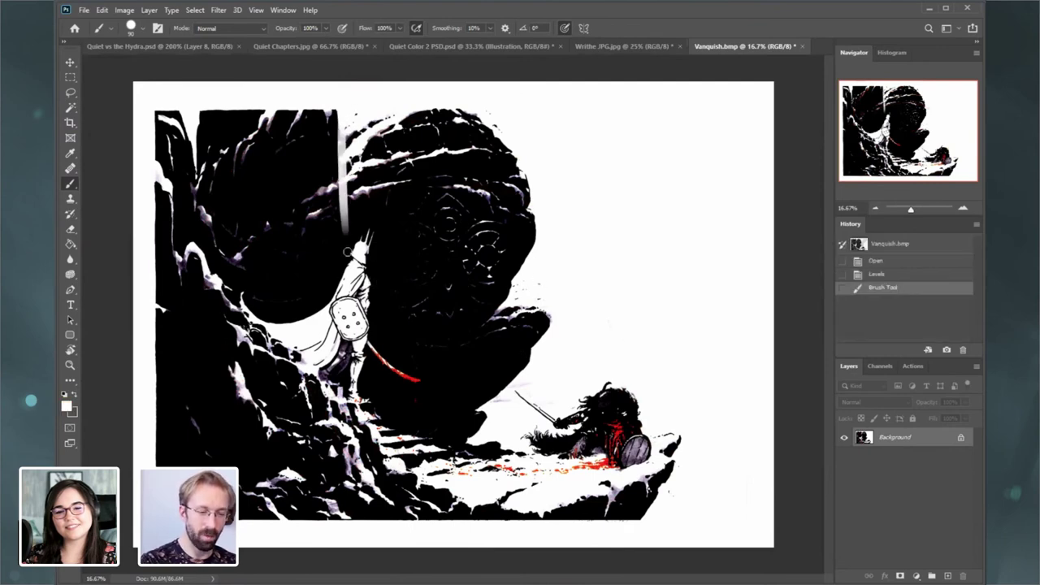
pyautogui.moveTo(505, 309); pyautogui.dragTo(425, 338)
pyautogui.moveTo(486, 418); pyautogui.dragTo(429, 407)
pyautogui.moveTo(486, 448); pyautogui.dragTo(424, 433)
pyautogui.moveTo(174, 114); pyautogui.dragTo(232, 269)
pyautogui.moveTo(158, 221); pyautogui.dragTo(249, 317)
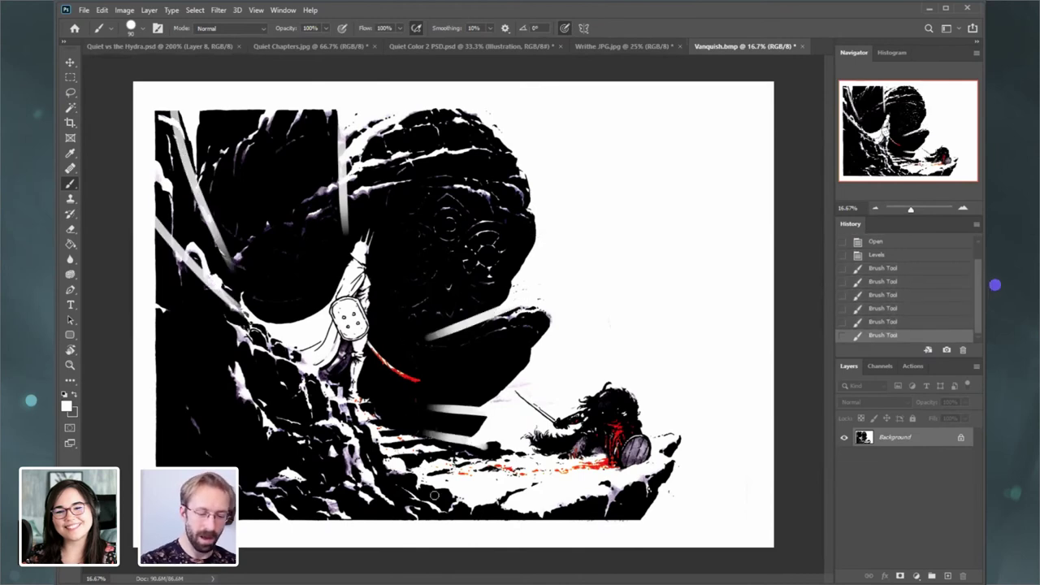
pyautogui.moveTo(358, 421); pyautogui.dragTo(442, 520)
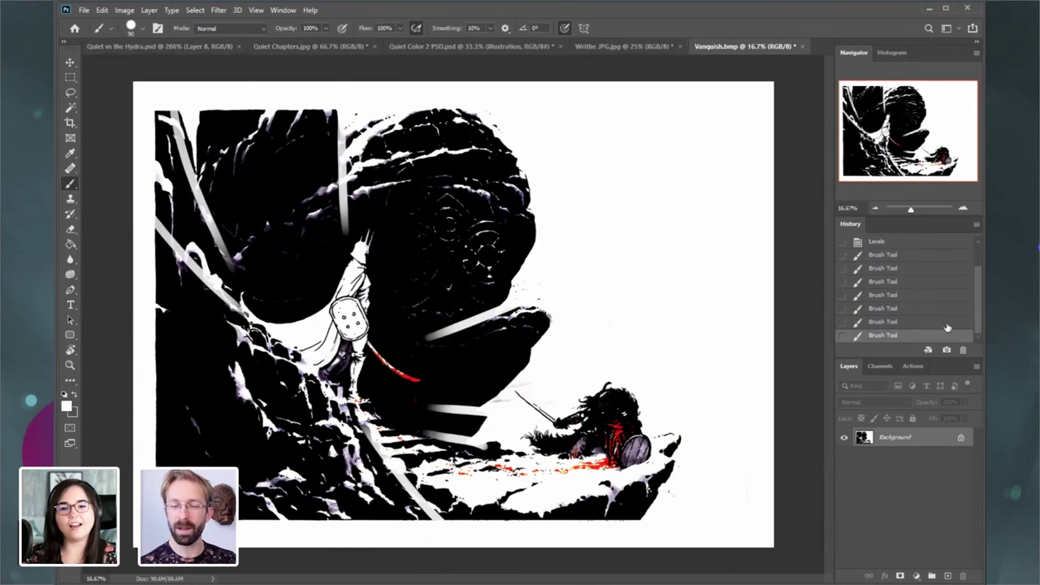
pyautogui.click(882, 243)
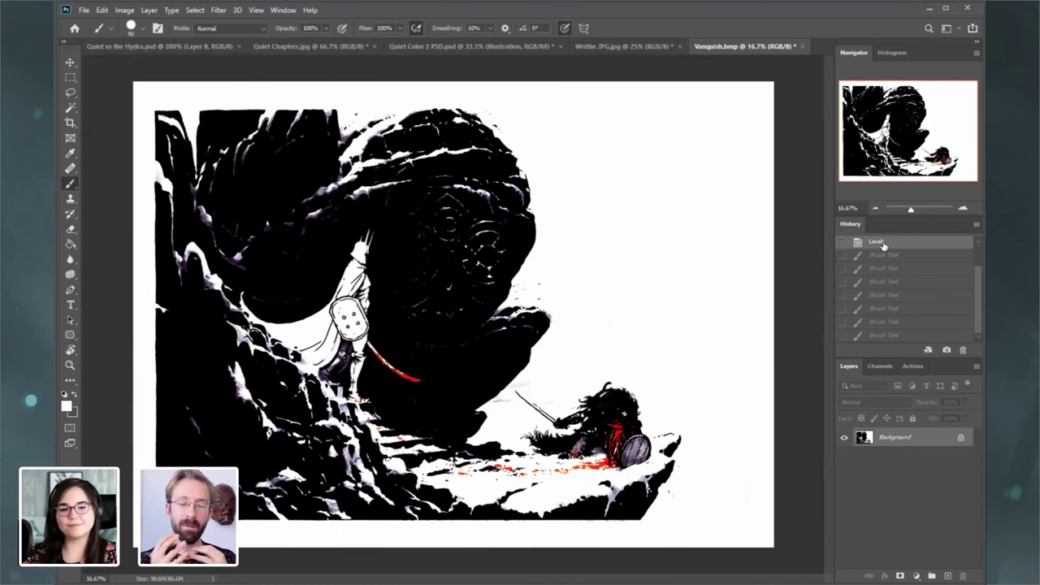
# - Restore Vanquish to its originally opened state and examine the skull-carved rock and knight at 25% zoom
pyautogui.moveTo(977, 290); pyautogui.dragTo(977, 266)
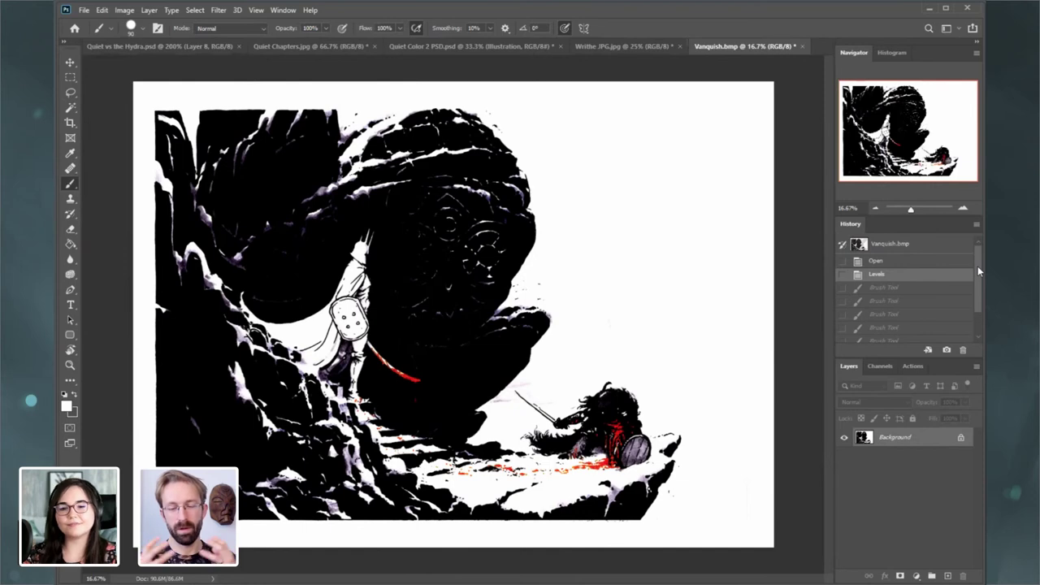
pyautogui.click(877, 261)
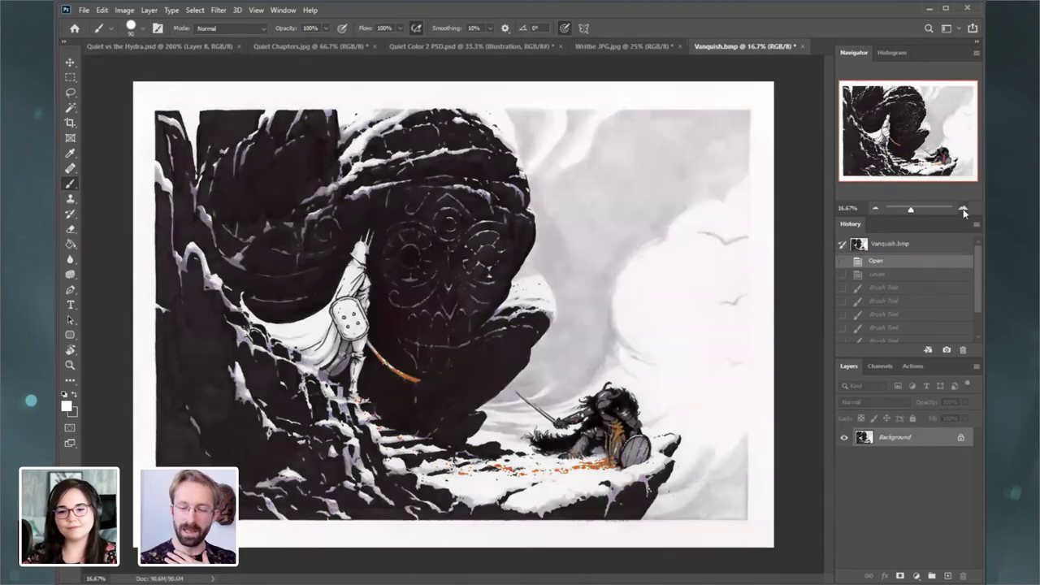
pyautogui.click(963, 208)
pyautogui.click(963, 208)
pyautogui.moveTo(914, 139); pyautogui.dragTo(893, 143)
pyautogui.hotkey('ctrl', '-')
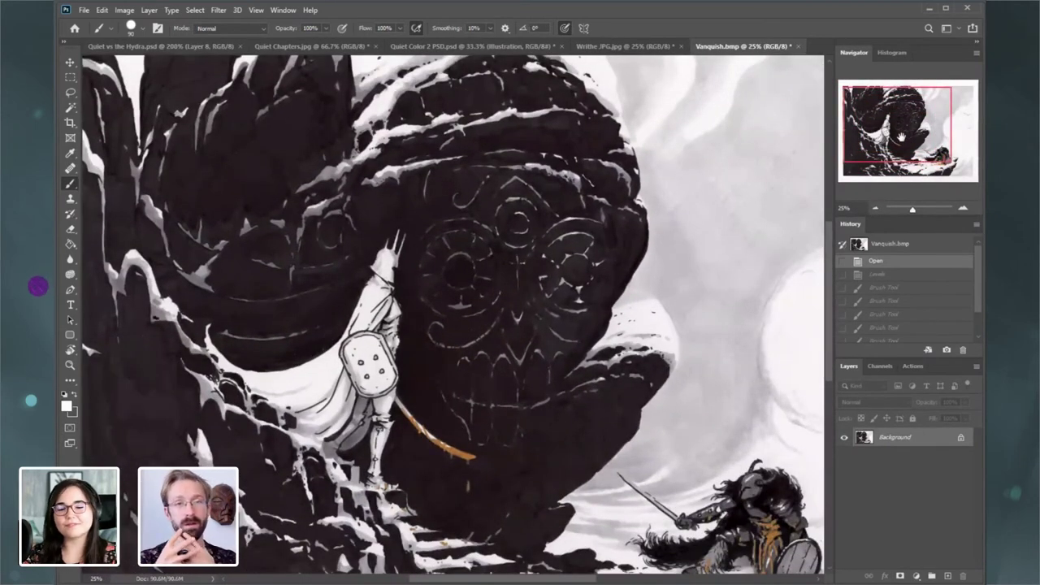
pyautogui.hotkey('ctrl', '-')
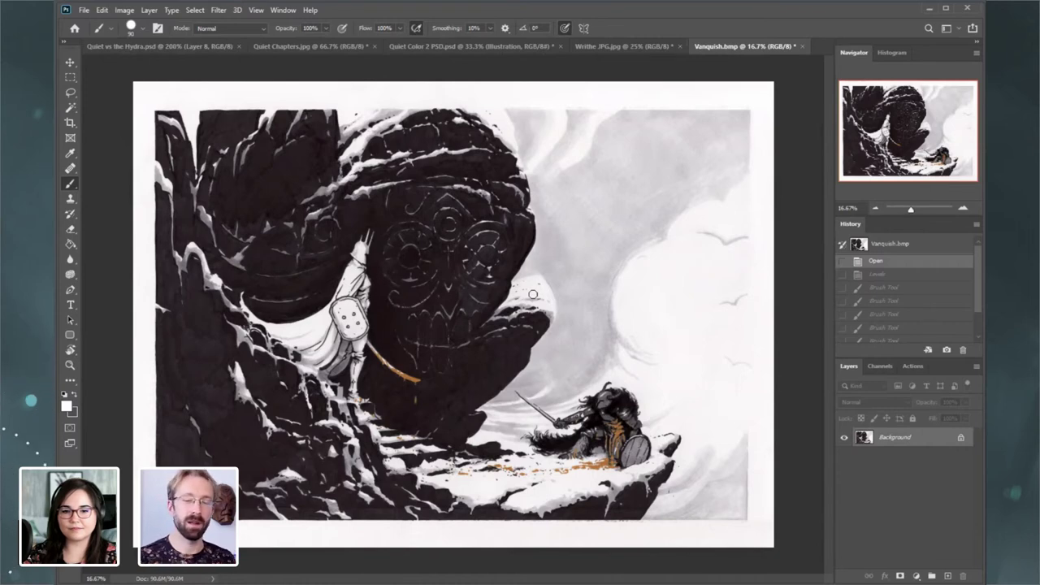
# - Close the Vanquish and Writhe reference images without saving the changes
pyautogui.click(801, 46)
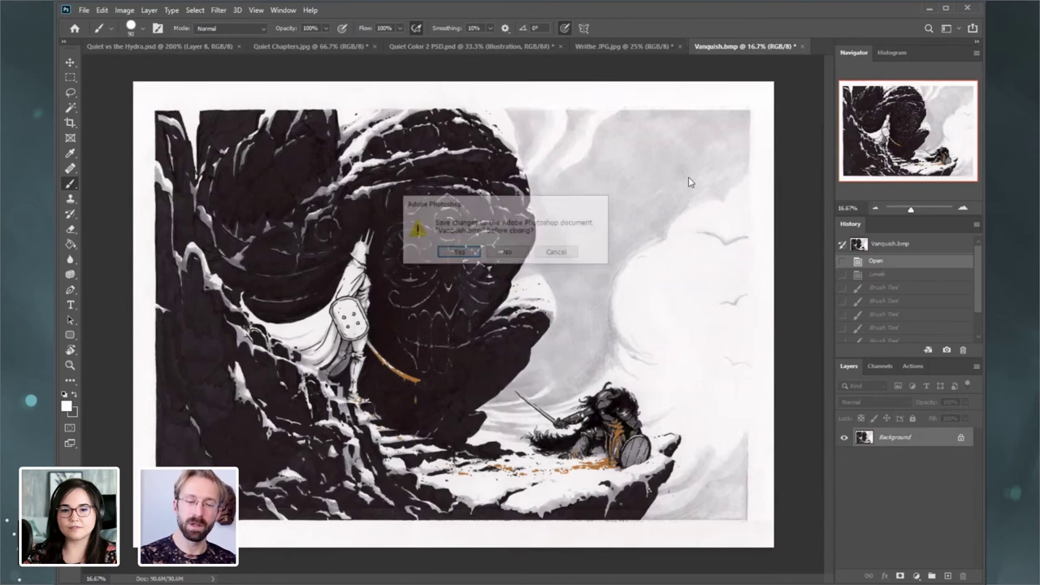
pyautogui.press('n')
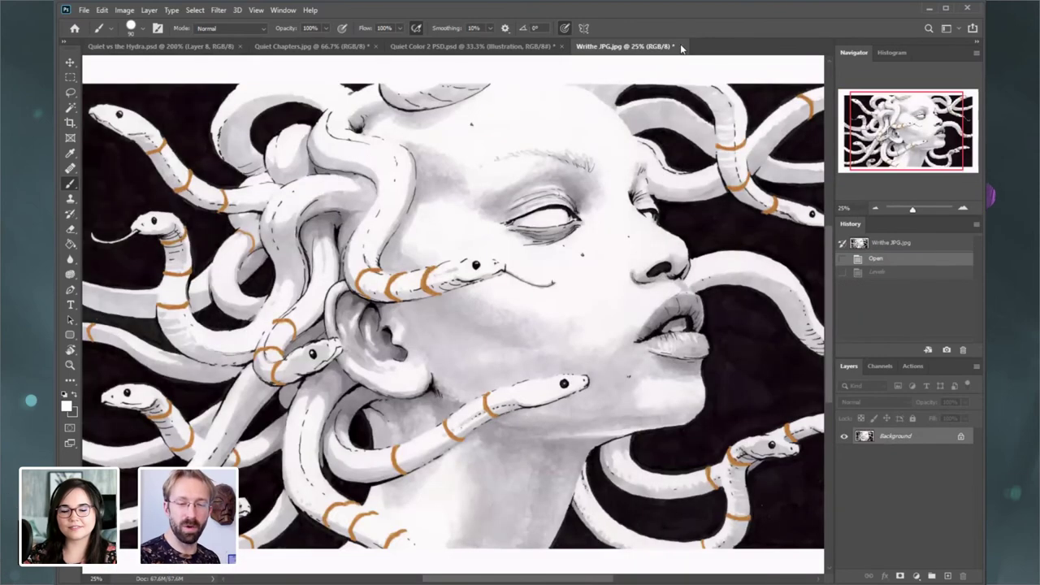
pyautogui.click(682, 46)
pyautogui.click(509, 253)
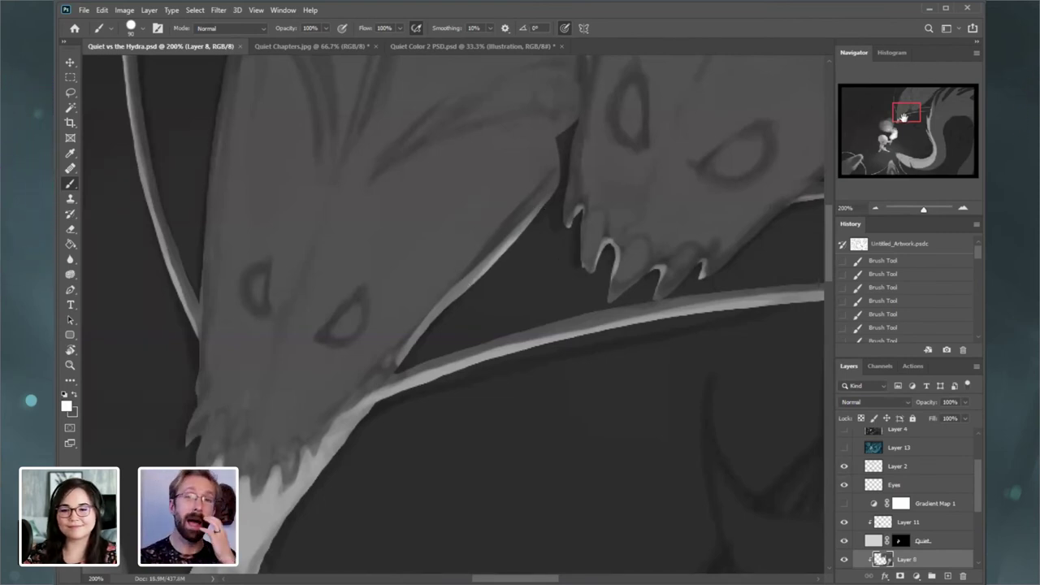
# - Switch the foreground to dark gray and shade the insides of the lower-left and bottom-center hydra heads with a 90 px brush, keeping light rims
pyautogui.click(876, 208)
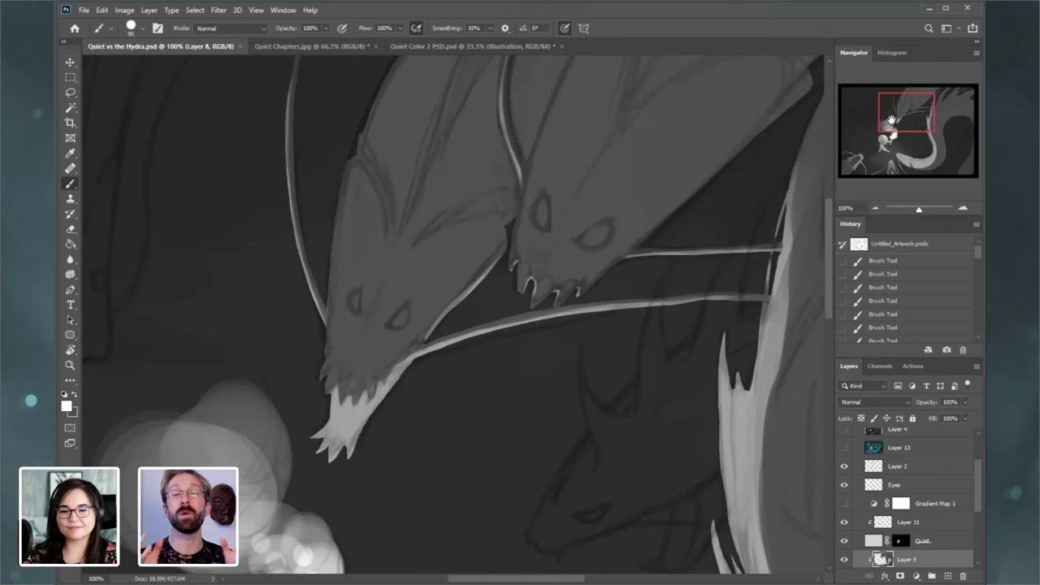
pyautogui.moveTo(892, 121); pyautogui.dragTo(851, 160)
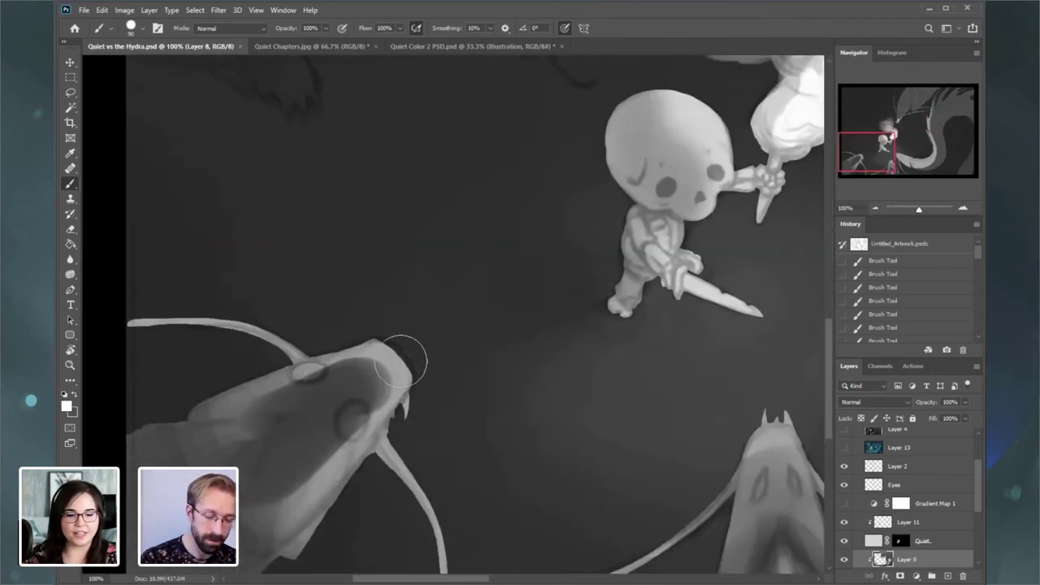
pyautogui.moveTo(325, 390); pyautogui.dragTo(208, 423)
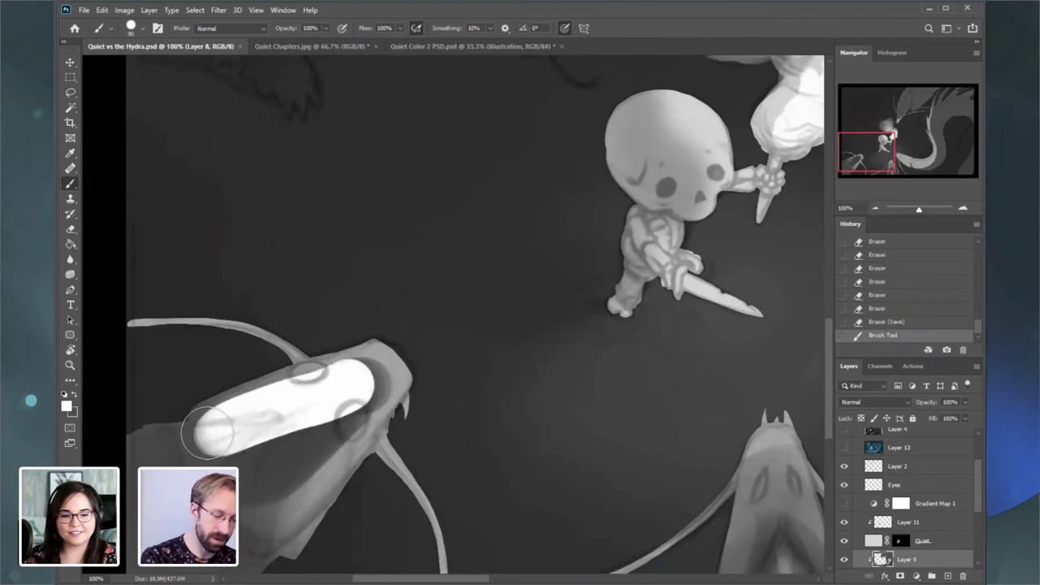
pyautogui.hotkey('ctrl', 'z')
pyautogui.click(74, 394)
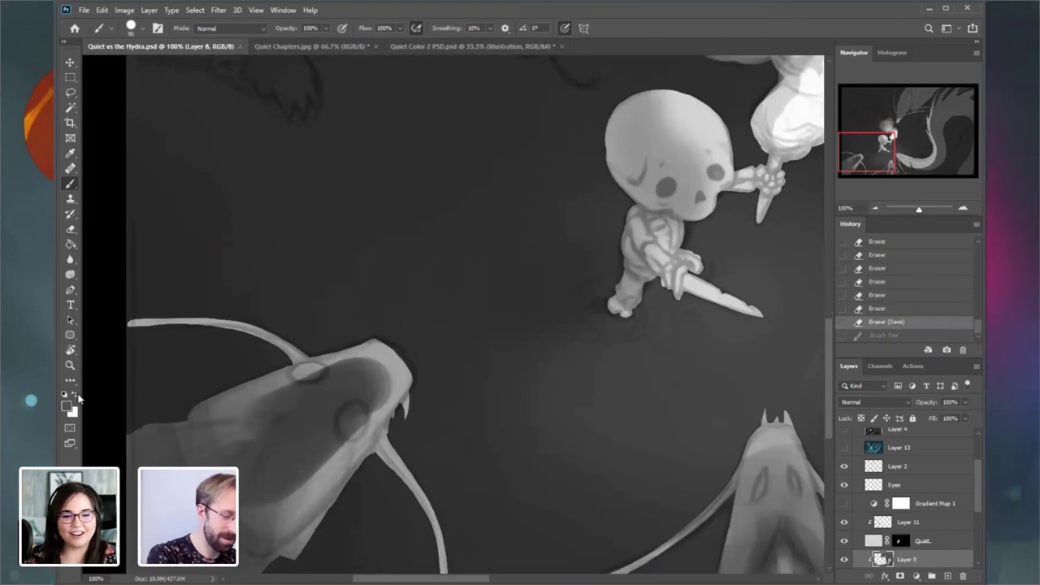
pyautogui.moveTo(258, 437)
pyautogui.mouseDown()
pyautogui.moveTo(356, 386)
pyautogui.moveTo(256, 418)
pyautogui.moveTo(363, 378)
pyautogui.moveTo(221, 559)
pyautogui.mouseUp()
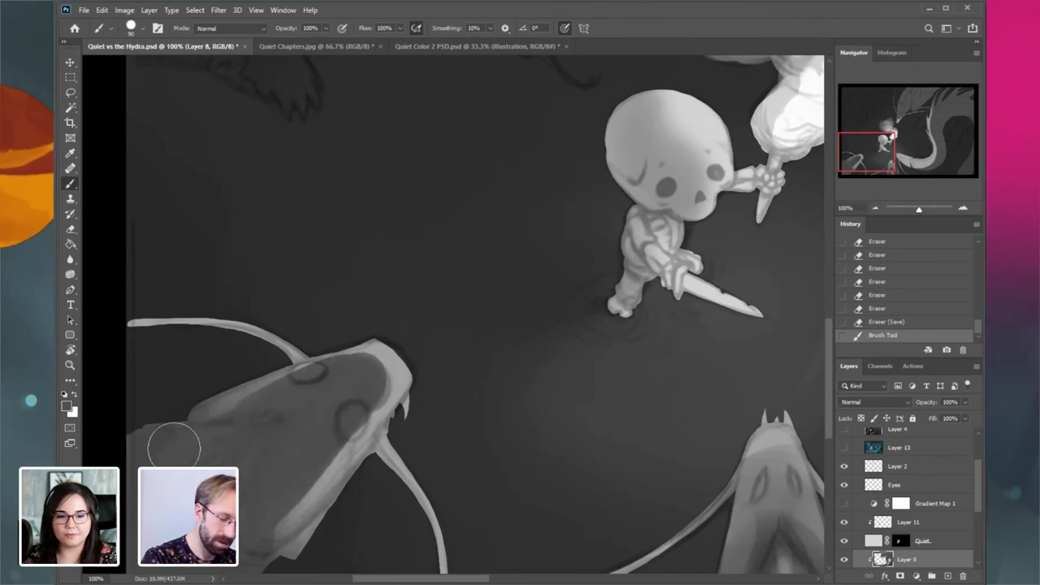
pyautogui.moveTo(284, 510)
pyautogui.mouseDown()
pyautogui.moveTo(294, 441)
pyautogui.moveTo(269, 432)
pyautogui.moveTo(337, 405)
pyautogui.moveTo(355, 373)
pyautogui.moveTo(242, 415)
pyautogui.mouseUp()
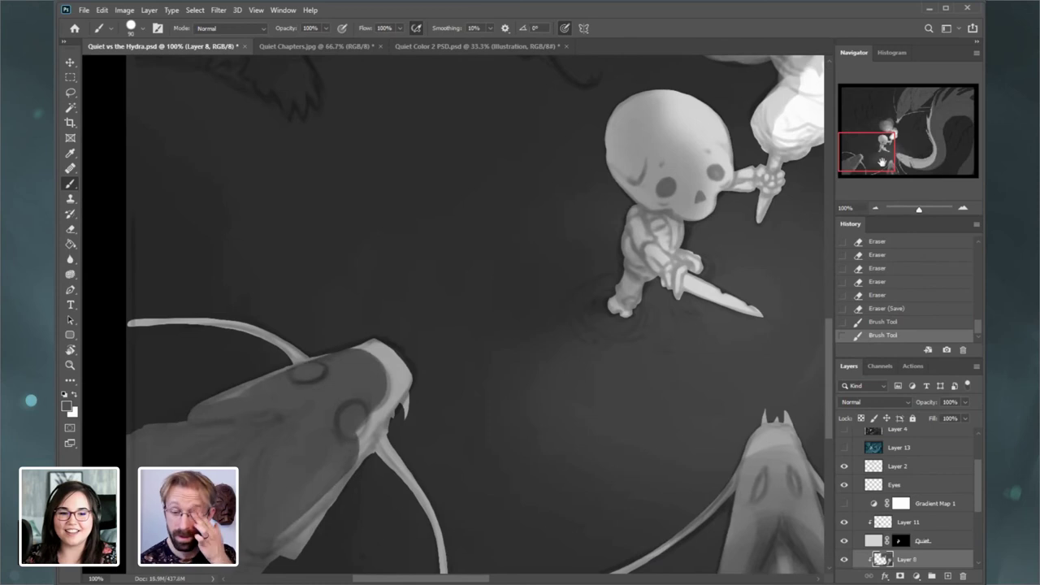
pyautogui.moveTo(882, 163); pyautogui.dragTo(890, 169)
pyautogui.moveTo(666, 505)
pyautogui.mouseDown()
pyautogui.moveTo(679, 407)
pyautogui.moveTo(701, 547)
pyautogui.moveTo(690, 425)
pyautogui.moveTo(728, 543)
pyautogui.moveTo(690, 394)
pyautogui.moveTo(693, 453)
pyautogui.mouseUp()
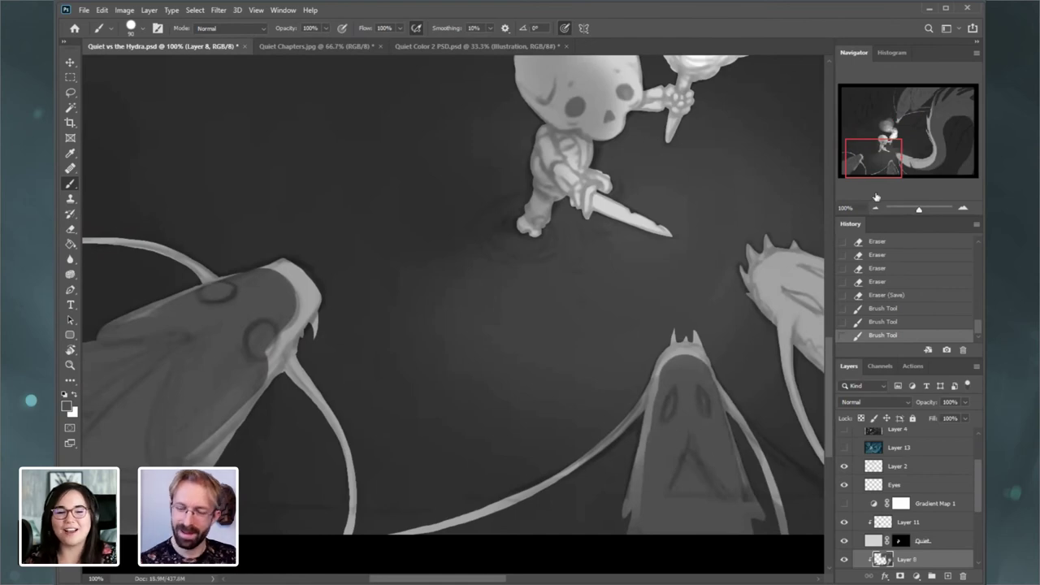
# - Darken the long whisker of the lower-right hydra head with dark gray strokes, using brush sizes of 30 px and 10 px
pyautogui.hotkey('ctrl', '-')
pyautogui.press('[')
pyautogui.press('[')
pyautogui.press('[')
pyautogui.press('[')
pyautogui.press('[')
pyautogui.press('[')
pyautogui.press('[')
pyautogui.press('[')
pyautogui.press('[')
pyautogui.press('[')
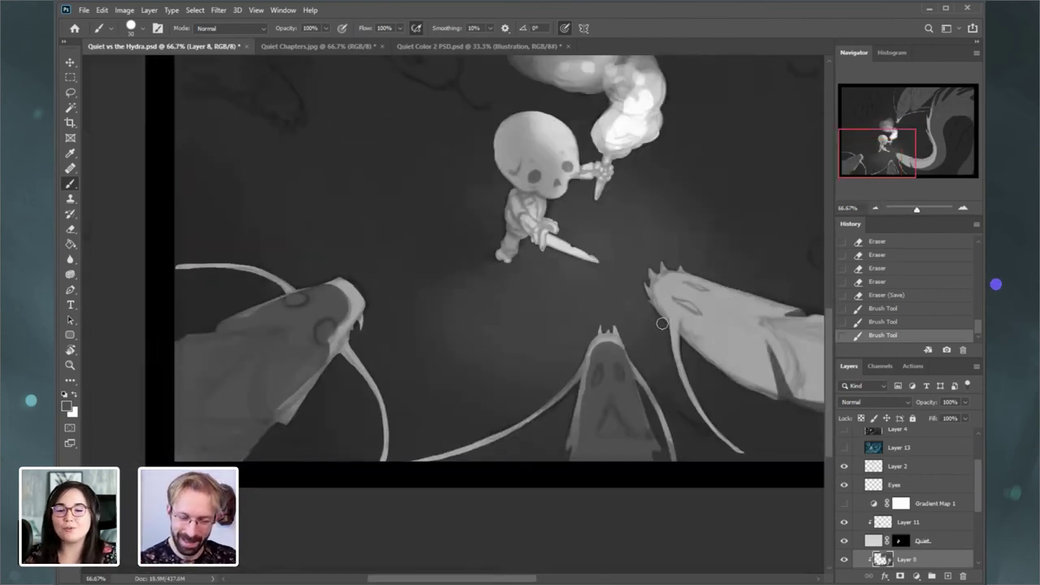
pyautogui.moveTo(672, 323); pyautogui.dragTo(692, 390)
pyautogui.press('[')
pyautogui.click(679, 334)
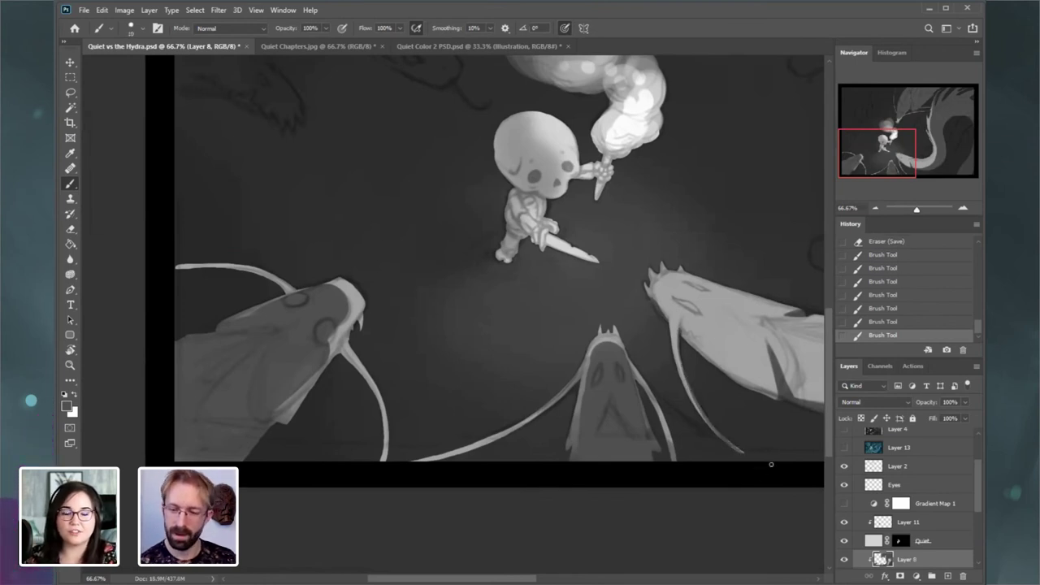
pyautogui.hotkey('ctrl', 'z')
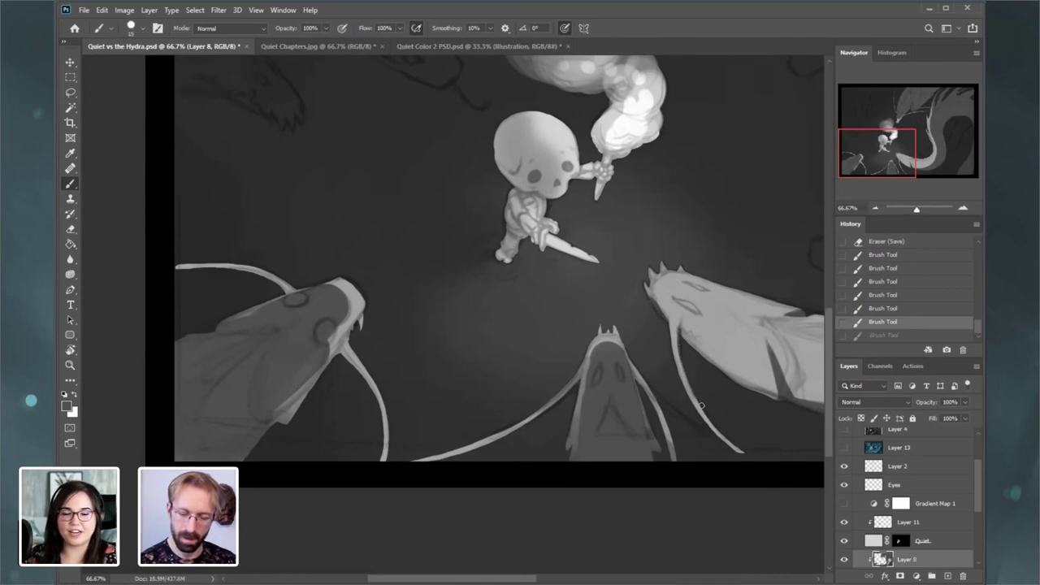
pyautogui.moveTo(718, 431); pyautogui.dragTo(707, 418)
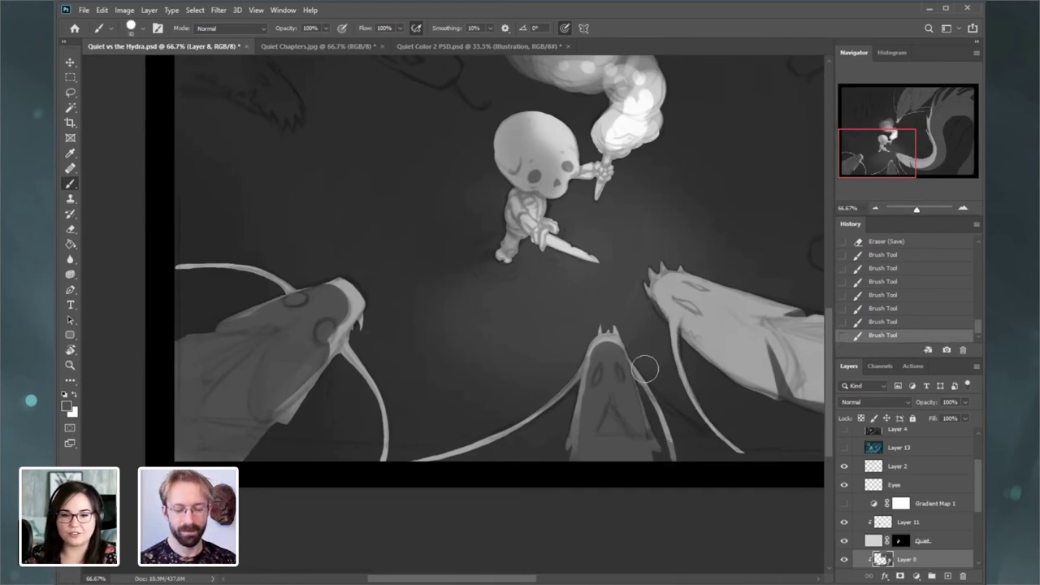
# - Darken the bottom-center hydra head's side and right whisker with a dark gray stroke, and clean its left whisker with the Eraser
pyautogui.moveTo(647, 365); pyautogui.dragTo(657, 448)
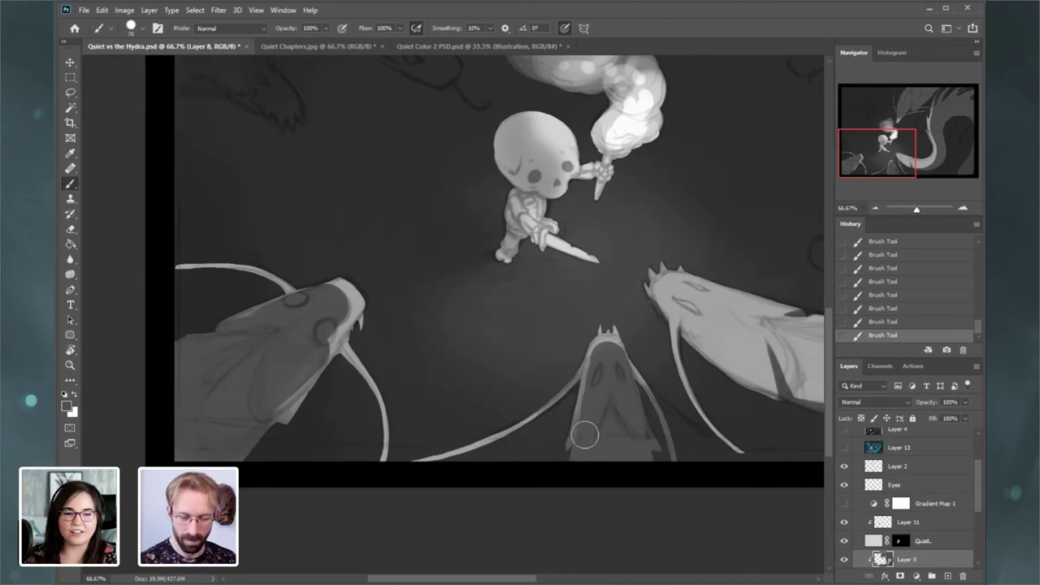
pyautogui.click(71, 229)
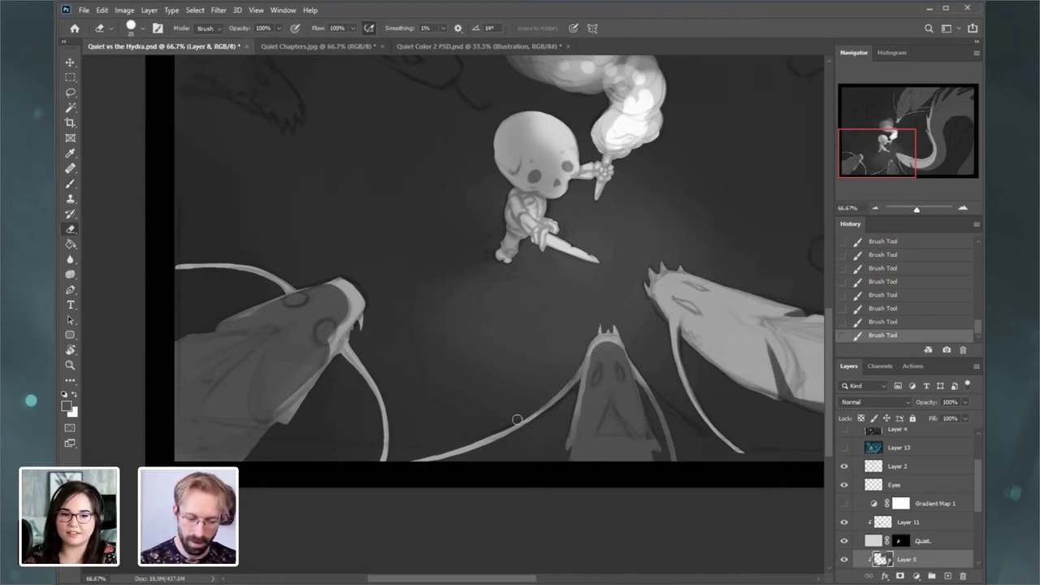
pyautogui.moveTo(516, 419); pyautogui.dragTo(574, 352)
# - Erase dark shading along the snout and jaw of the lower-left hydra head, comparing the last erasure by undoing and redoing it
pyautogui.moveTo(353, 319); pyautogui.dragTo(350, 321)
pyautogui.moveTo(350, 320)
pyautogui.mouseDown()
pyautogui.moveTo(289, 419)
pyautogui.moveTo(295, 399)
pyautogui.mouseUp()
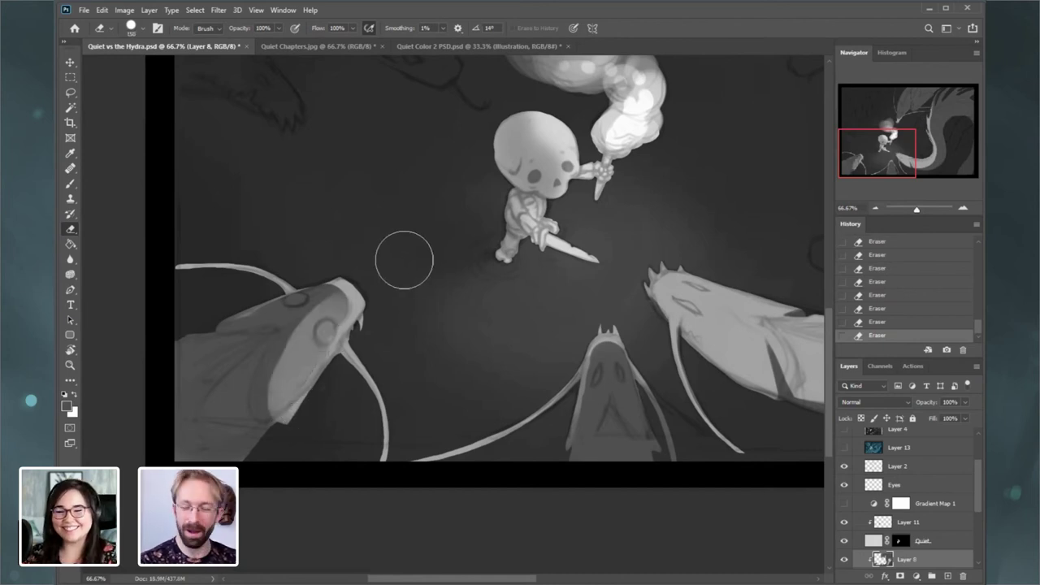
pyautogui.hotkey('ctrl', 'z')
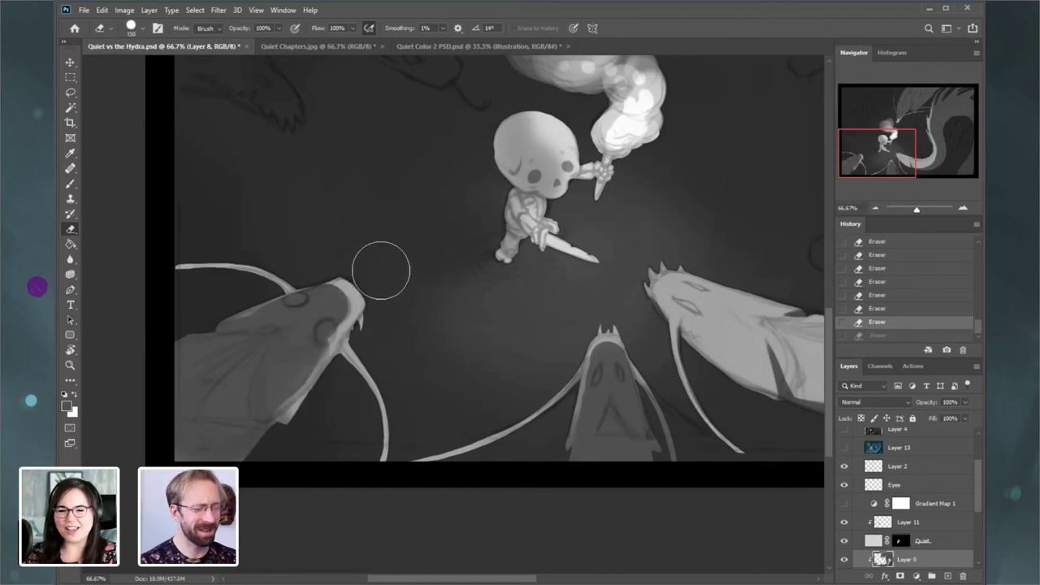
pyautogui.hotkey('ctrl', 'shift', 'z')
# - Darken the brow and both whiskers of the lower-left hydra head with dark gray strokes, erasing a small excess near the lower whisker
pyautogui.click(71, 184)
pyautogui.click(71, 183)
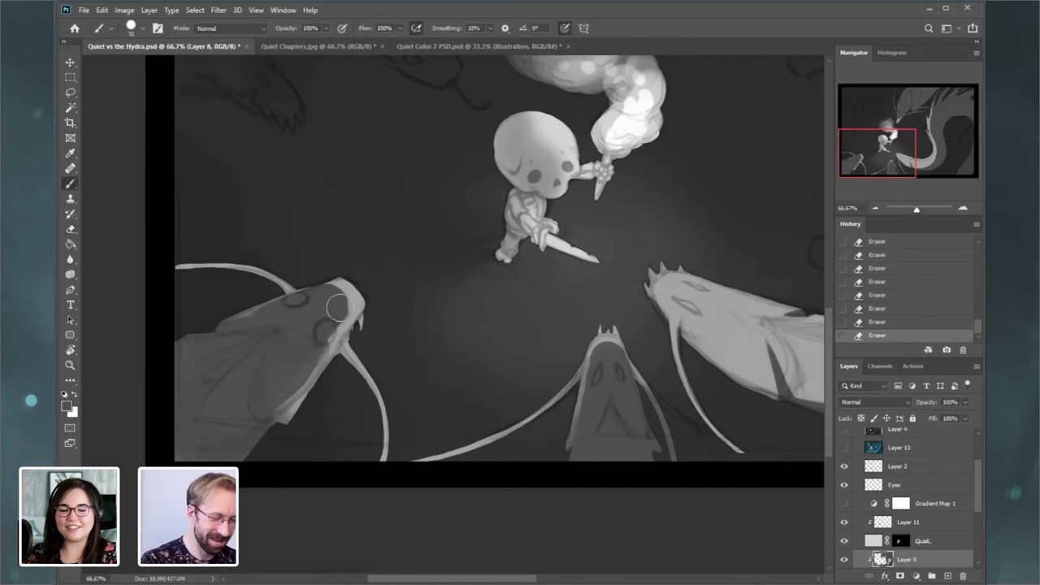
pyautogui.moveTo(338, 299)
pyautogui.mouseDown()
pyautogui.moveTo(217, 335)
pyautogui.moveTo(265, 307)
pyautogui.mouseUp()
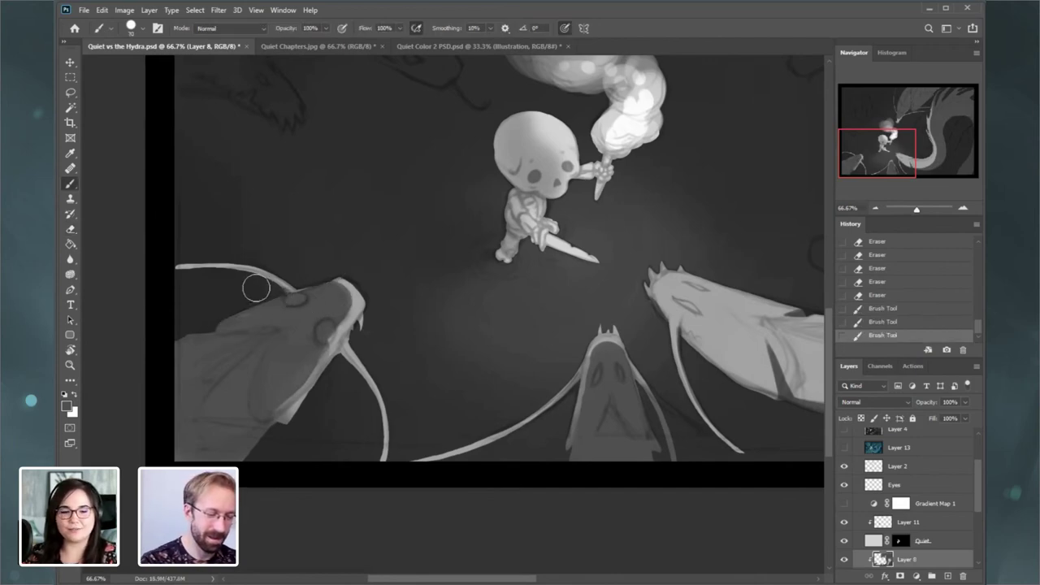
pyautogui.moveTo(216, 278); pyautogui.dragTo(172, 281)
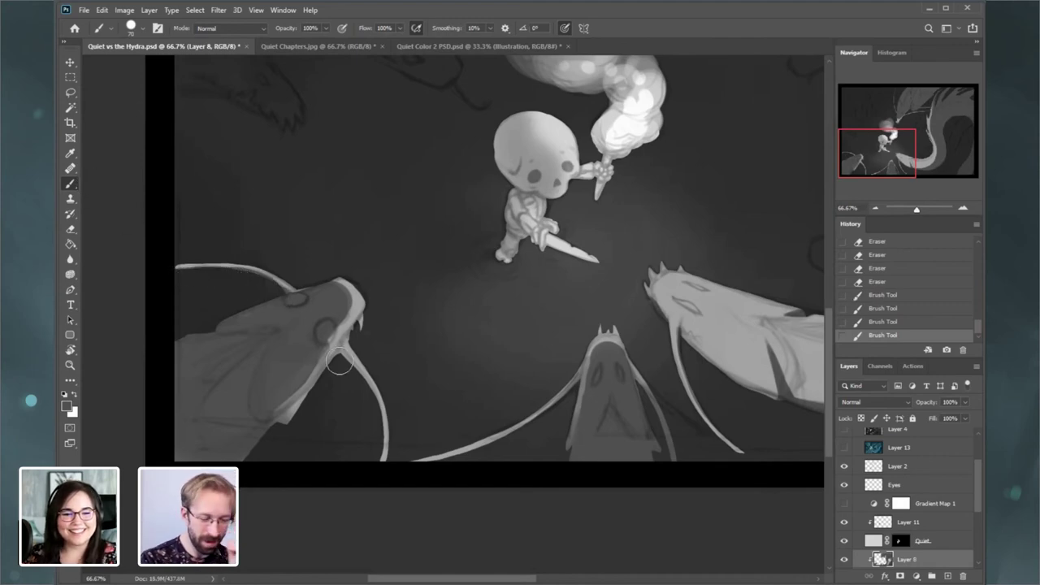
pyautogui.moveTo(340, 359); pyautogui.dragTo(351, 373)
pyautogui.moveTo(351, 374)
pyautogui.mouseDown()
pyautogui.moveTo(341, 357)
pyautogui.moveTo(358, 381)
pyautogui.mouseUp()
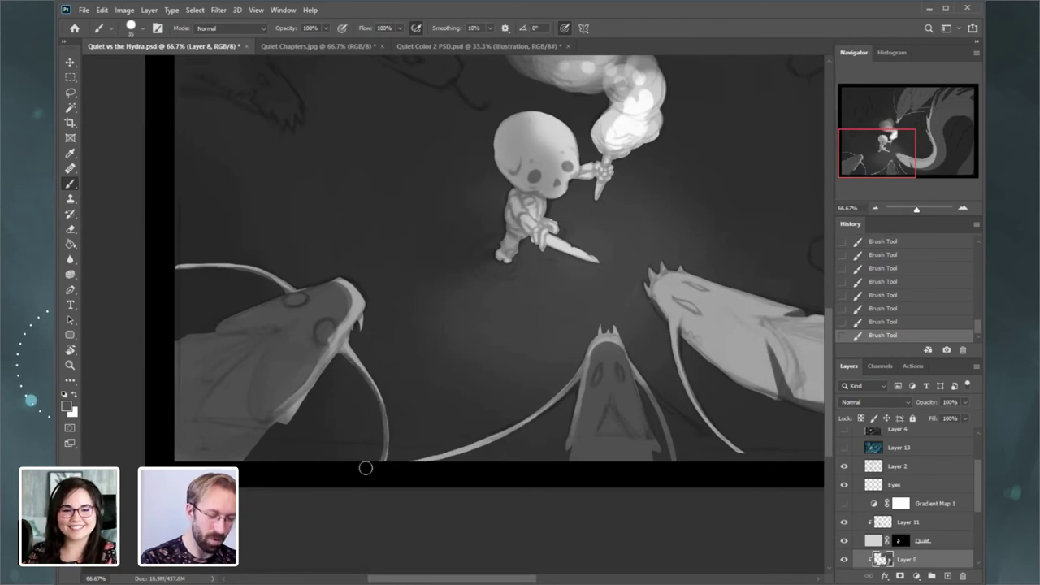
pyautogui.click(78, 231)
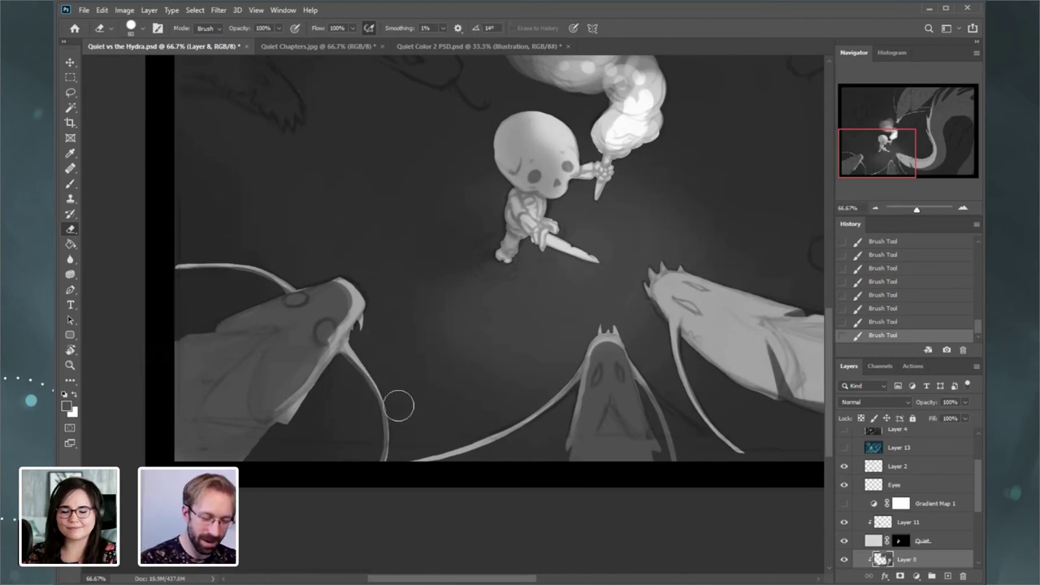
pyautogui.click(366, 355)
# - Shade the neck and cheek of the lower-left hydra head in dark gray, enlarging the brush to 70 px
pyautogui.click(73, 185)
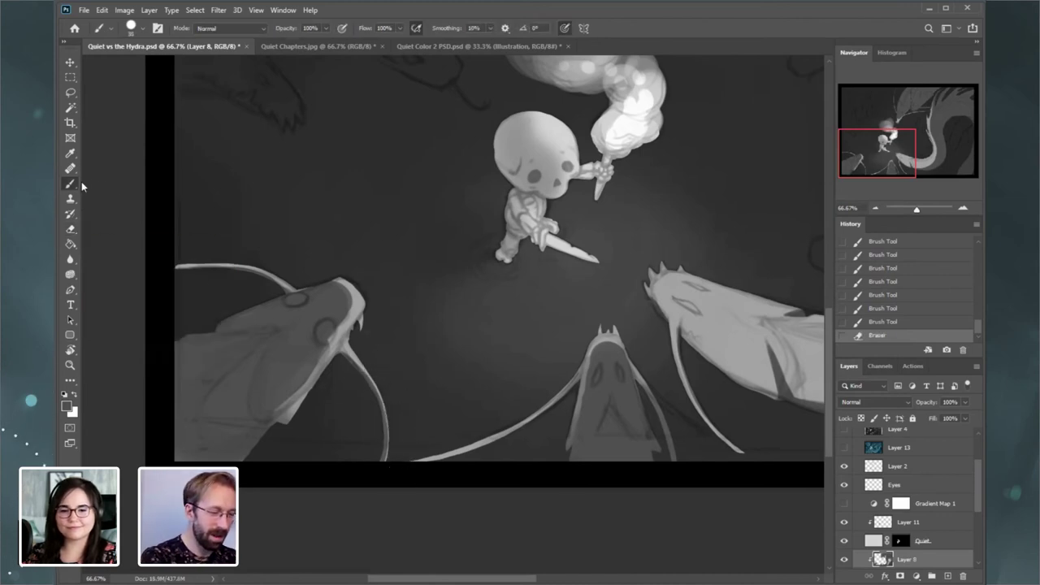
pyautogui.moveTo(281, 425); pyautogui.dragTo(292, 362)
pyautogui.press(']')
pyautogui.press(']')
pyautogui.press(']')
pyautogui.press(']')
pyautogui.press(']')
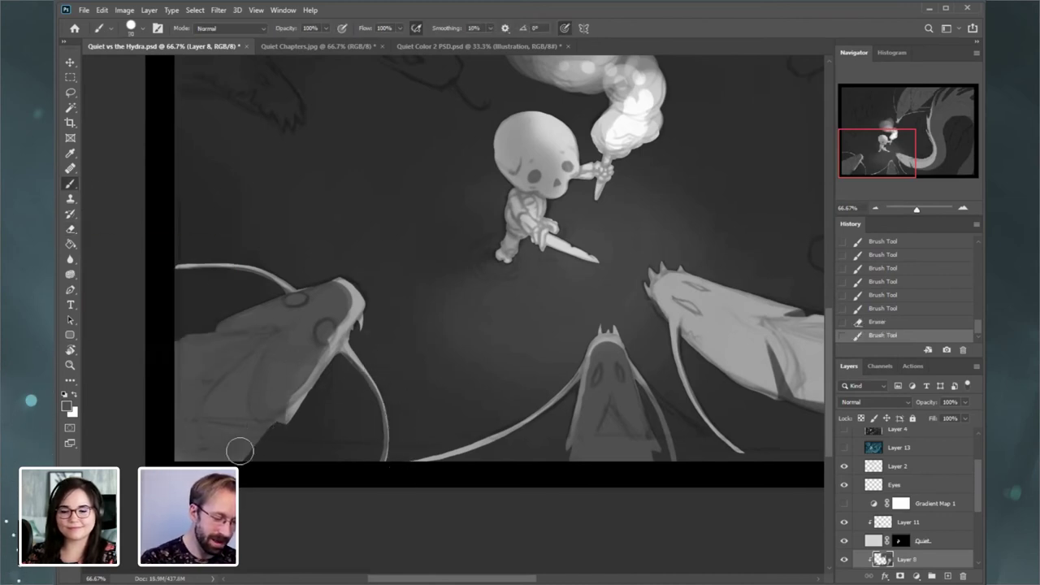
pyautogui.moveTo(200, 427); pyautogui.dragTo(237, 330)
pyautogui.moveTo(274, 407); pyautogui.dragTo(329, 321)
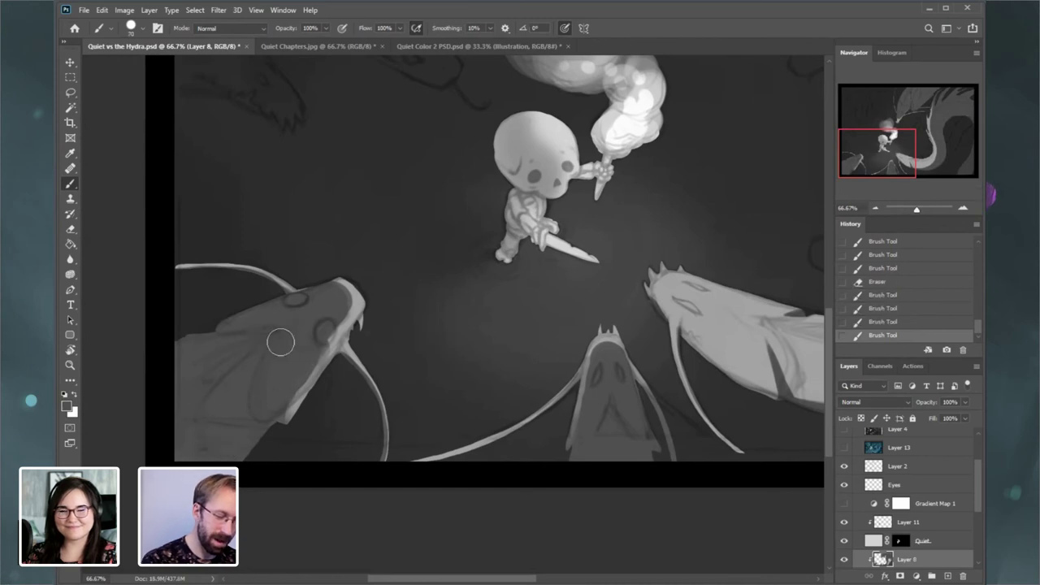
pyautogui.moveTo(281, 343)
pyautogui.mouseDown()
pyautogui.moveTo(259, 324)
pyautogui.moveTo(193, 349)
pyautogui.mouseUp()
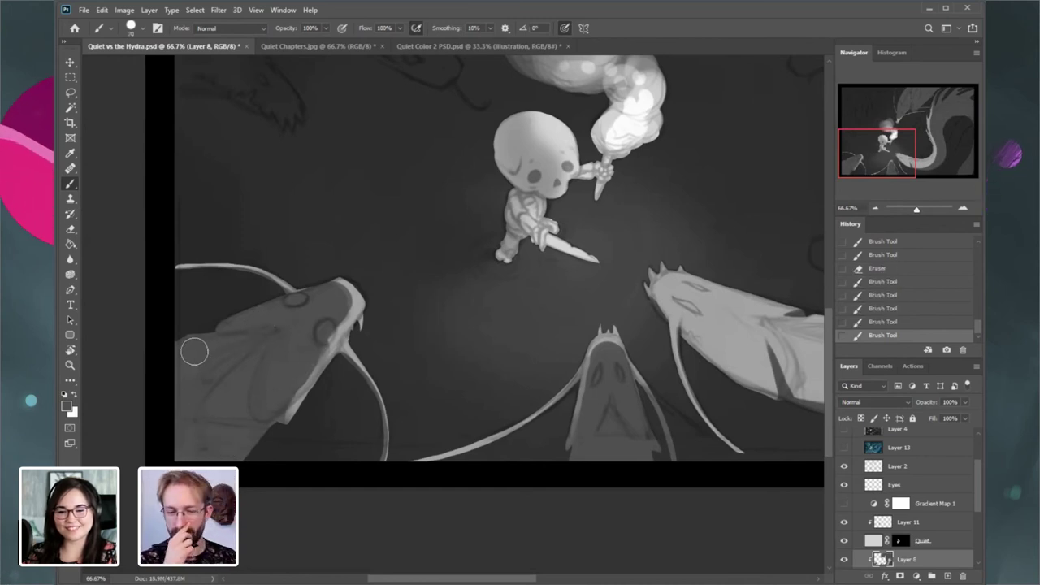
# - Erase dark shading along the left edge and whisker of the bottom-center hydra head to restore its light rim
pyautogui.click(72, 230)
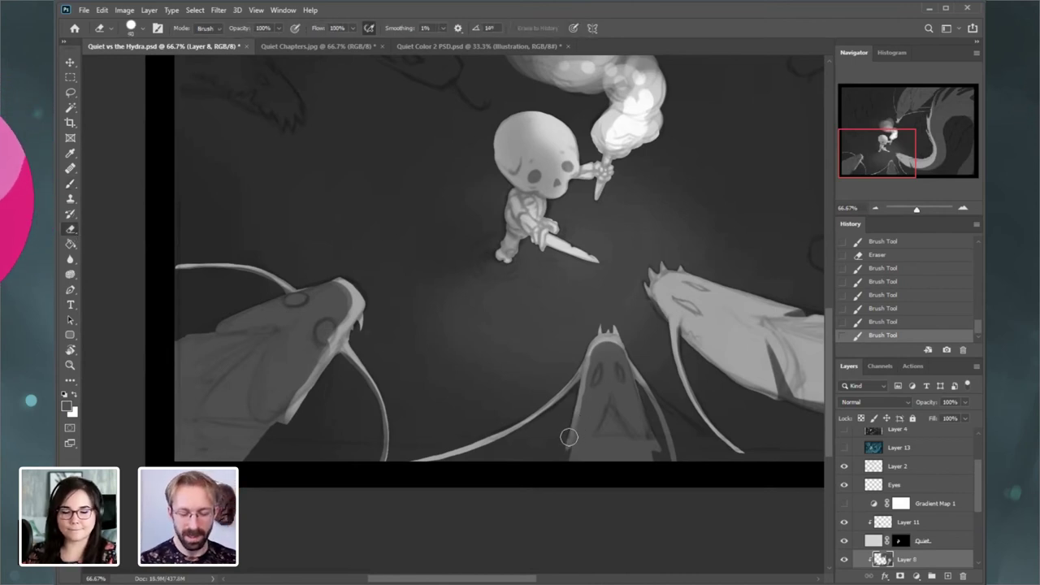
pyautogui.moveTo(585, 366); pyautogui.dragTo(573, 435)
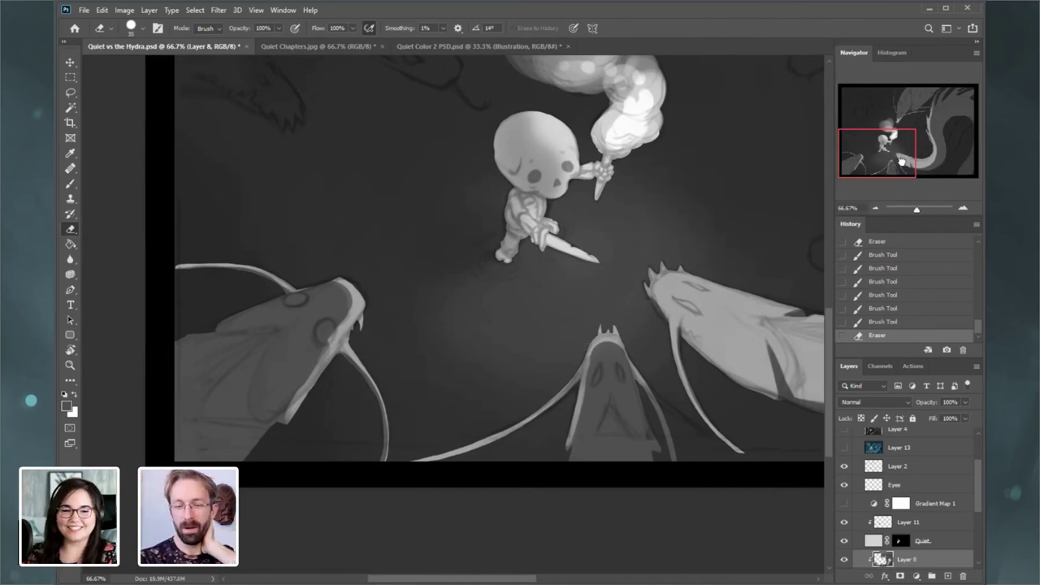
pyautogui.moveTo(901, 161); pyautogui.dragTo(911, 152)
pyautogui.moveTo(492, 438)
pyautogui.mouseDown()
pyautogui.moveTo(469, 476)
pyautogui.moveTo(493, 432)
pyautogui.moveTo(489, 462)
pyautogui.moveTo(497, 435)
pyautogui.mouseUp()
pyautogui.moveTo(496, 434); pyautogui.dragTo(534, 413)
pyautogui.click(534, 413)
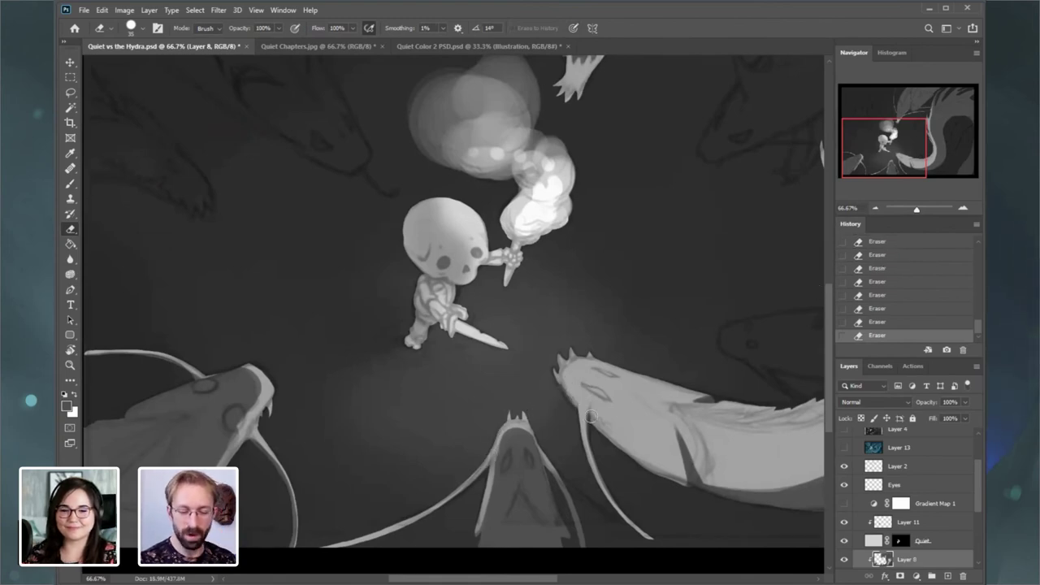
# - Undo the last erasure and refine the snout edge of the lower-right hydra head with a 20 px eraser
pyautogui.hotkey('ctrl', 'z')
pyautogui.press('[')
pyautogui.press('[')
pyautogui.press('[')
pyautogui.moveTo(567, 386); pyautogui.dragTo(573, 399)
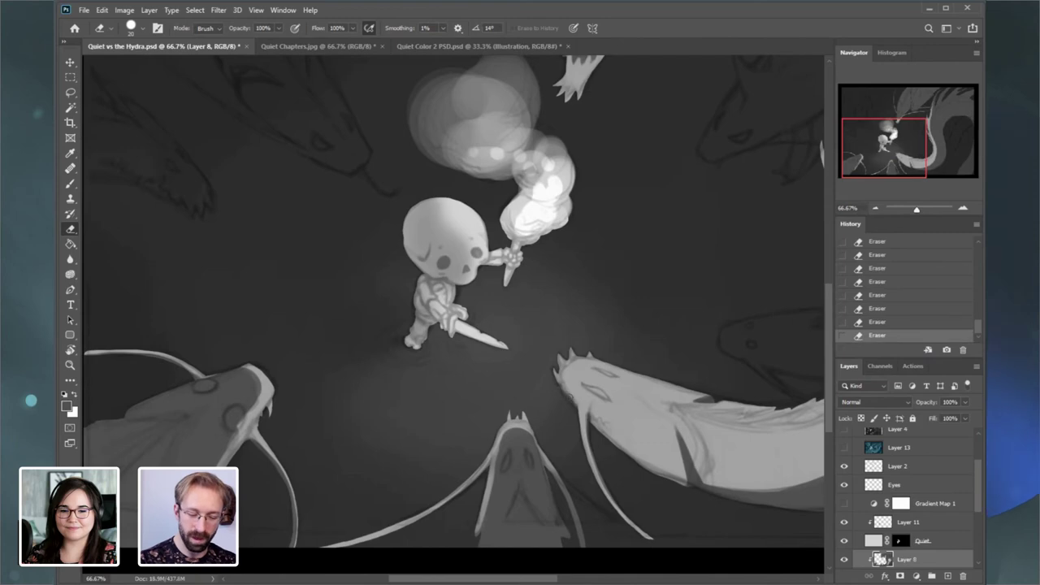
# - Examine the upper foreground hydra heads at 100% zoom and compare their rim lighting with the lower heads at 66.67%
pyautogui.scroll(5, 658, 284)
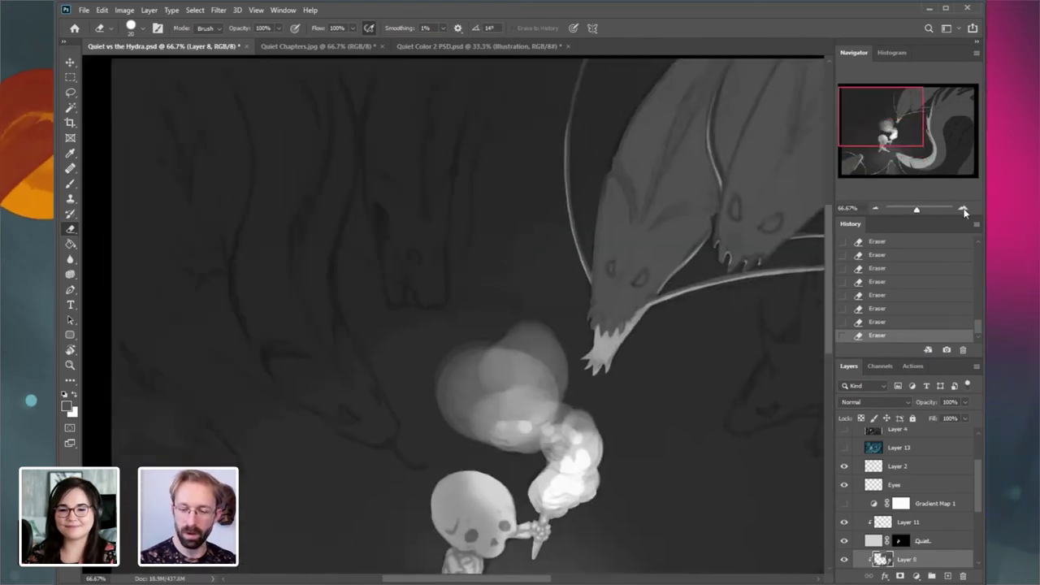
pyautogui.hotkey('ctrl', '+')
pyautogui.moveTo(902, 130); pyautogui.dragTo(916, 128)
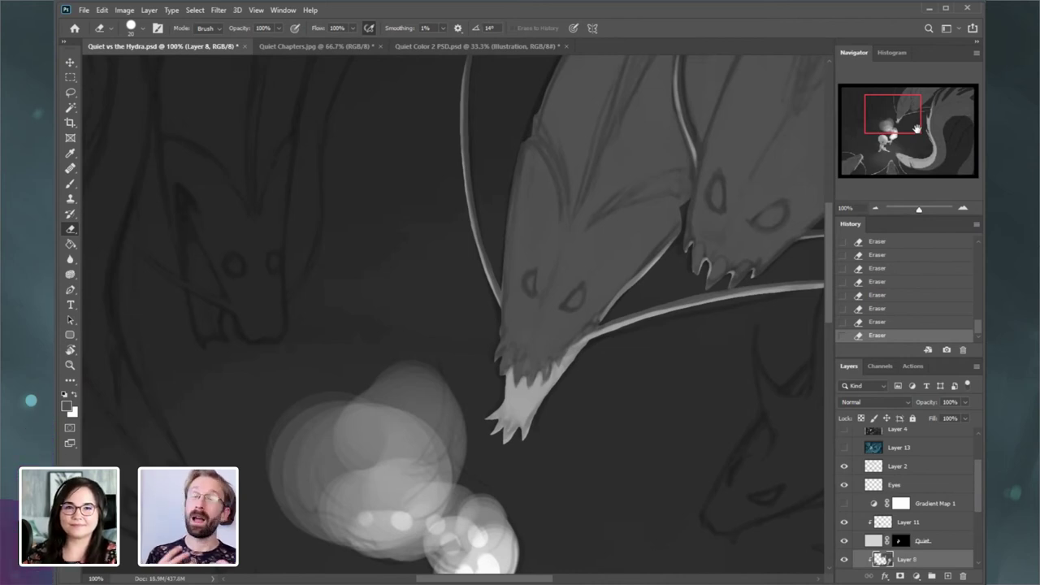
pyautogui.moveTo(906, 130); pyautogui.dragTo(910, 180)
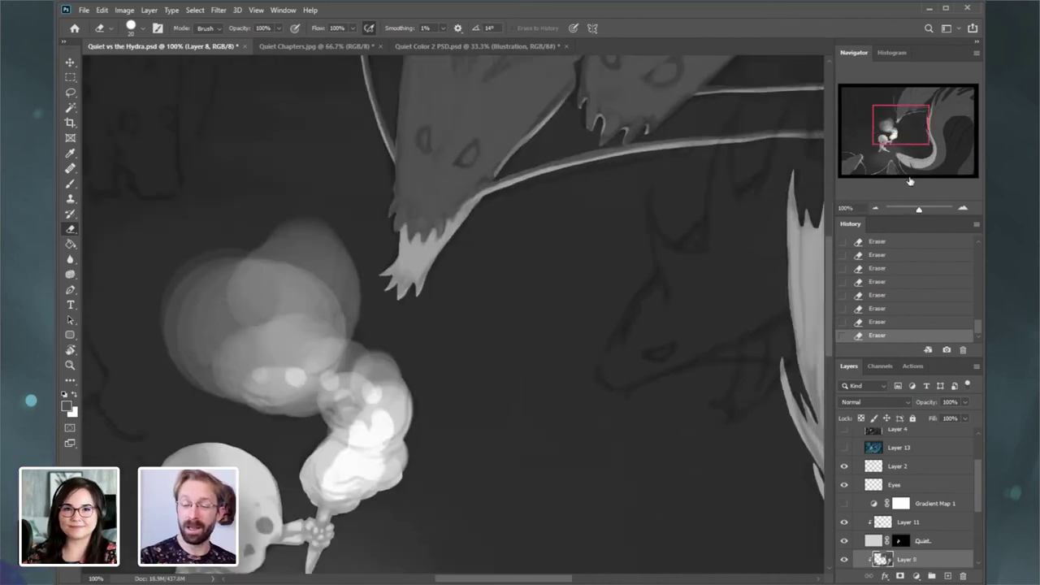
pyautogui.click(875, 207)
pyautogui.moveTo(889, 139); pyautogui.dragTo(889, 188)
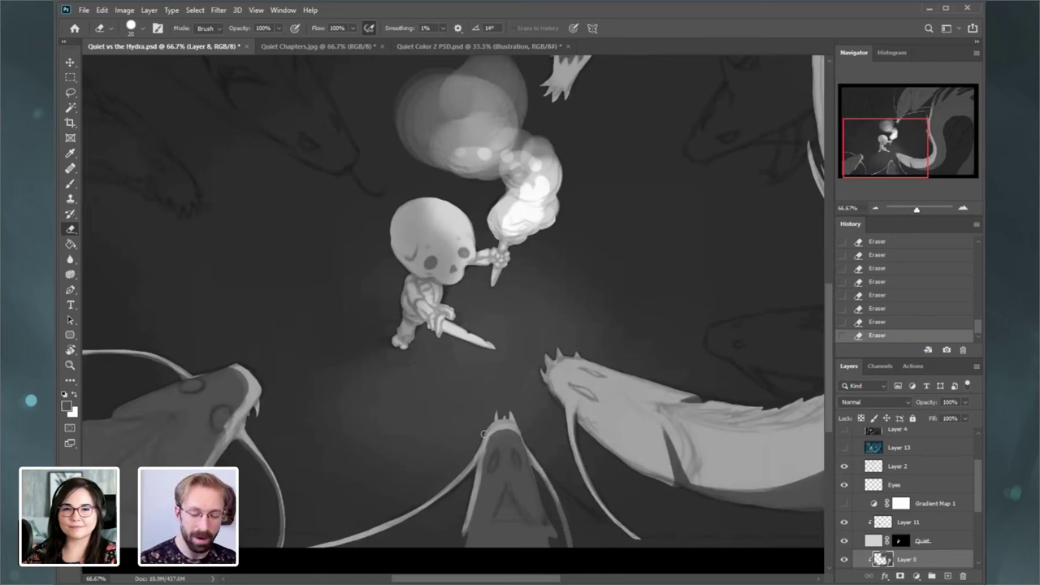
pyautogui.moveTo(886, 162); pyautogui.dragTo(882, 163)
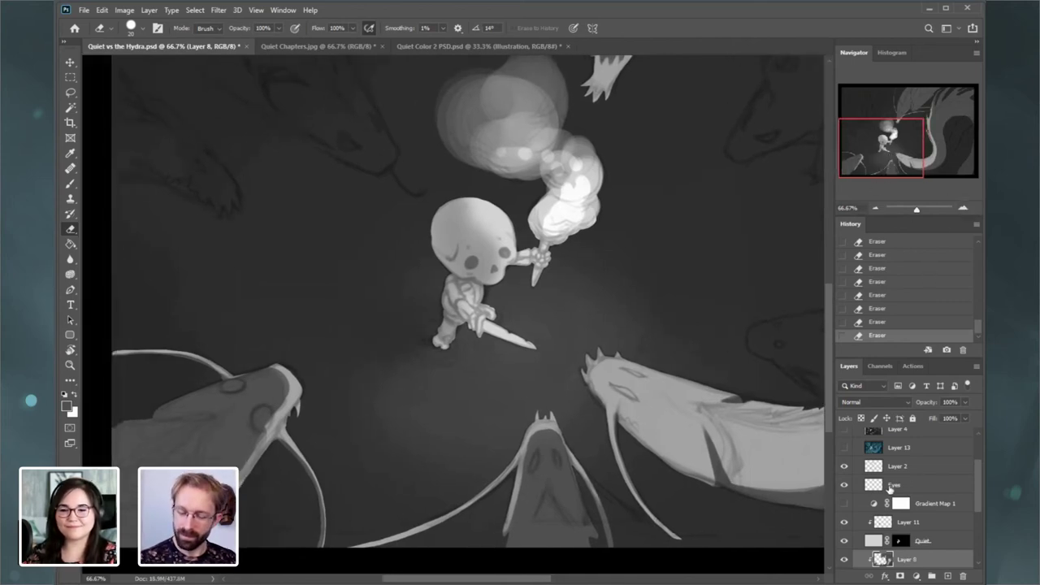
# - Show the Hydras BG layer and try erasing Layer 9 shading from the upper-middle background head
pyautogui.moveTo(979, 493); pyautogui.dragTo(977, 527)
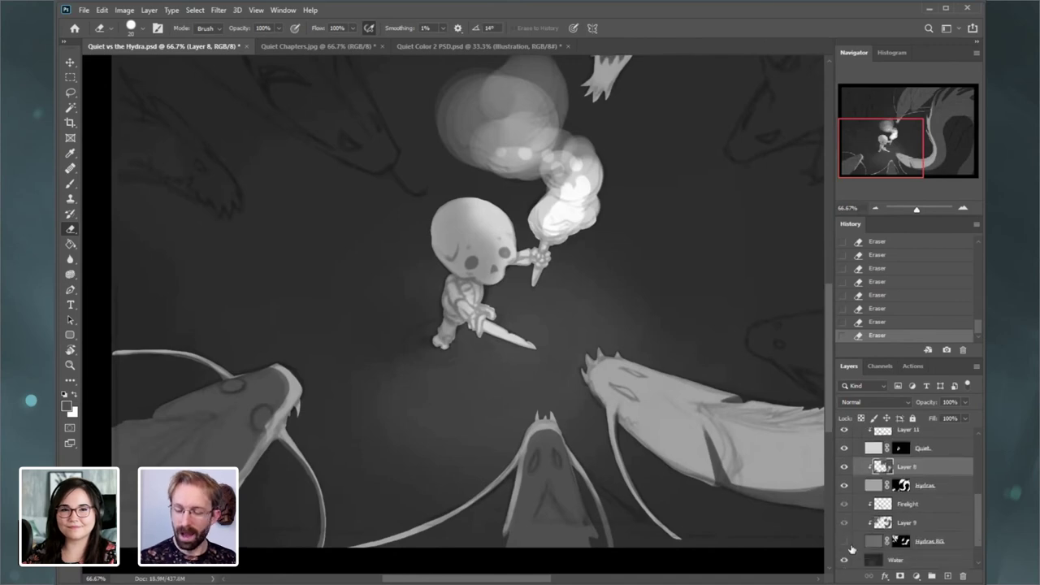
pyautogui.click(845, 541)
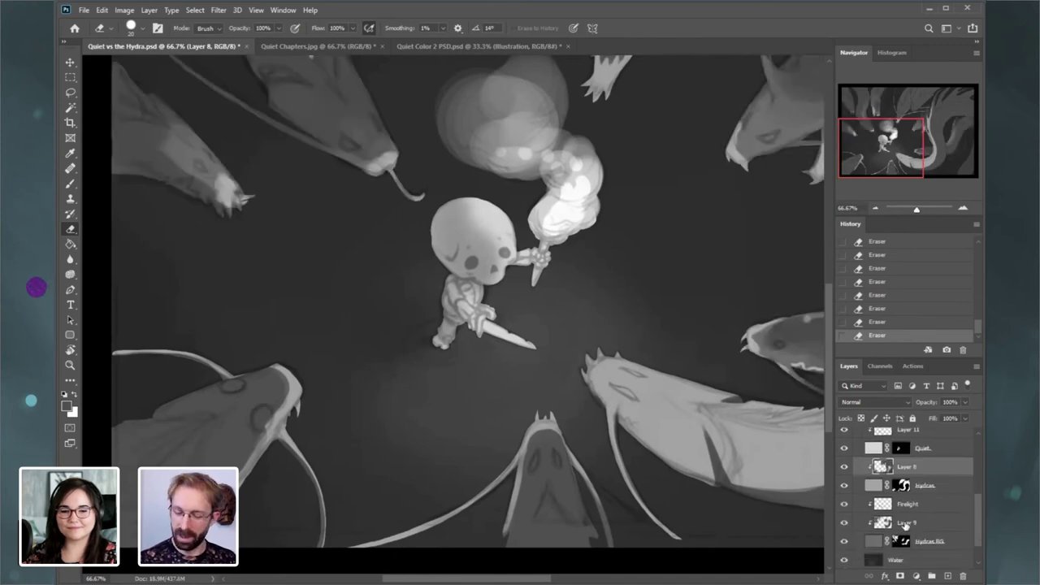
pyautogui.click(877, 119)
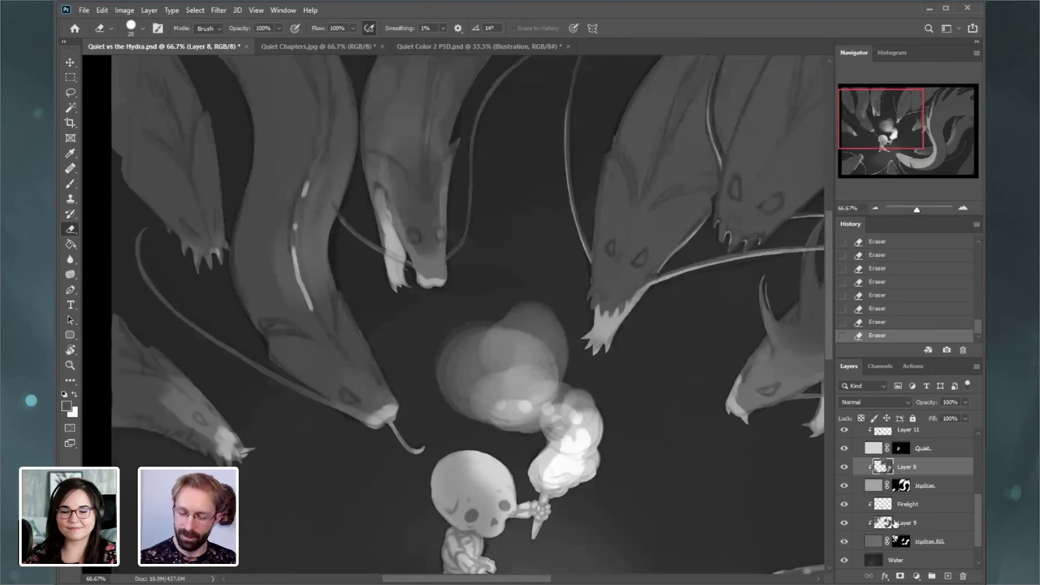
pyautogui.click(904, 525)
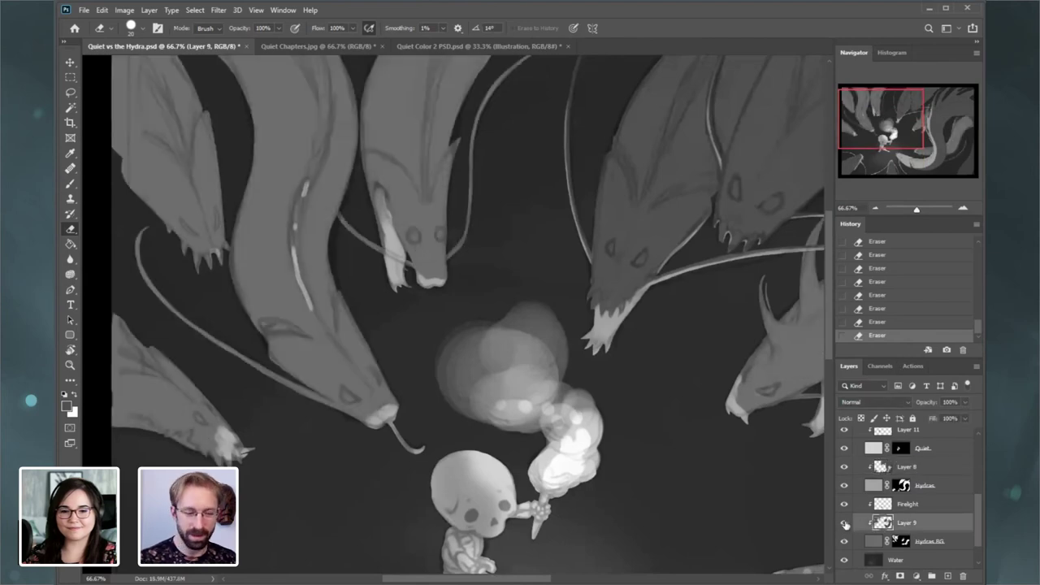
pyautogui.click(875, 120)
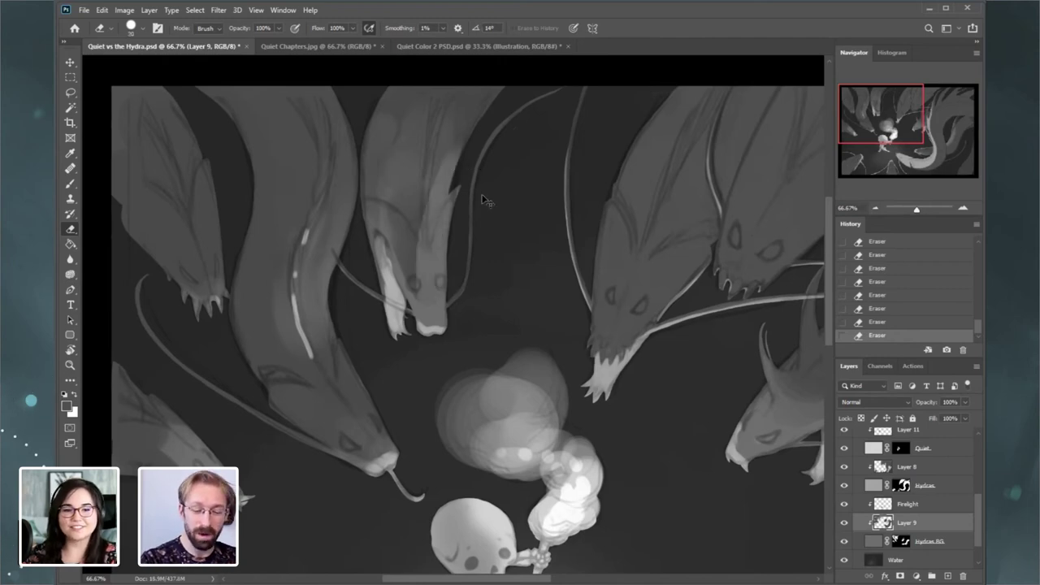
pyautogui.hotkey('ctrl', 'z')
# - Compare the background hydras with and without Layer 9's shading, keep it visible, and hide the Firelight layer
pyautogui.click(75, 184)
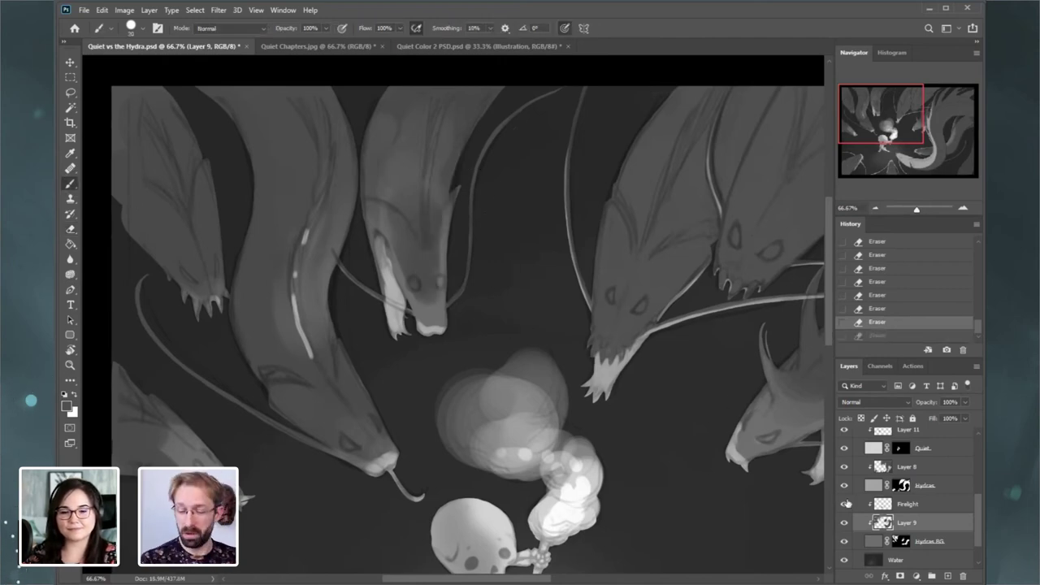
pyautogui.click(845, 525)
pyautogui.click(844, 525)
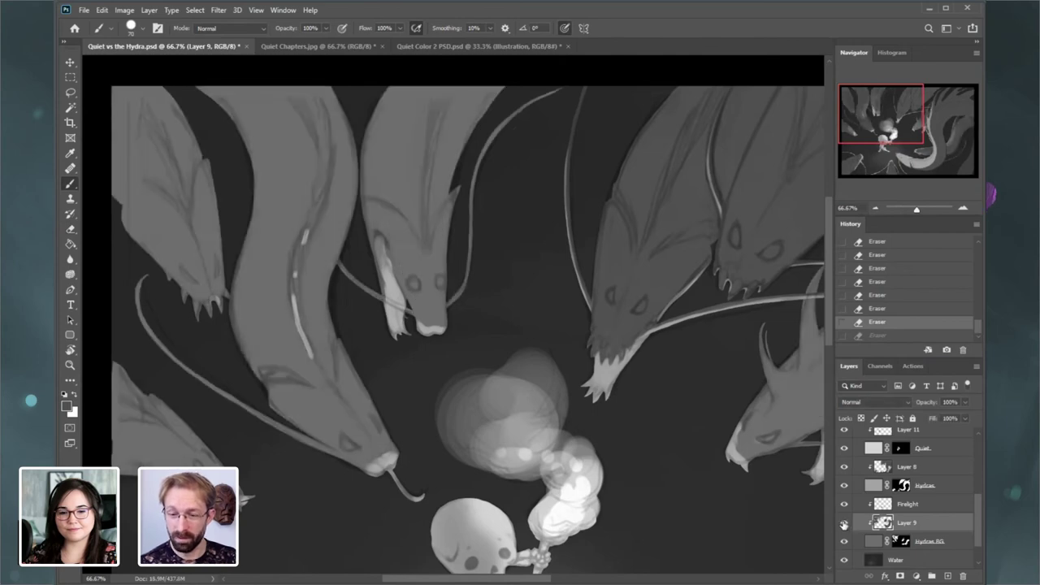
pyautogui.click(844, 525)
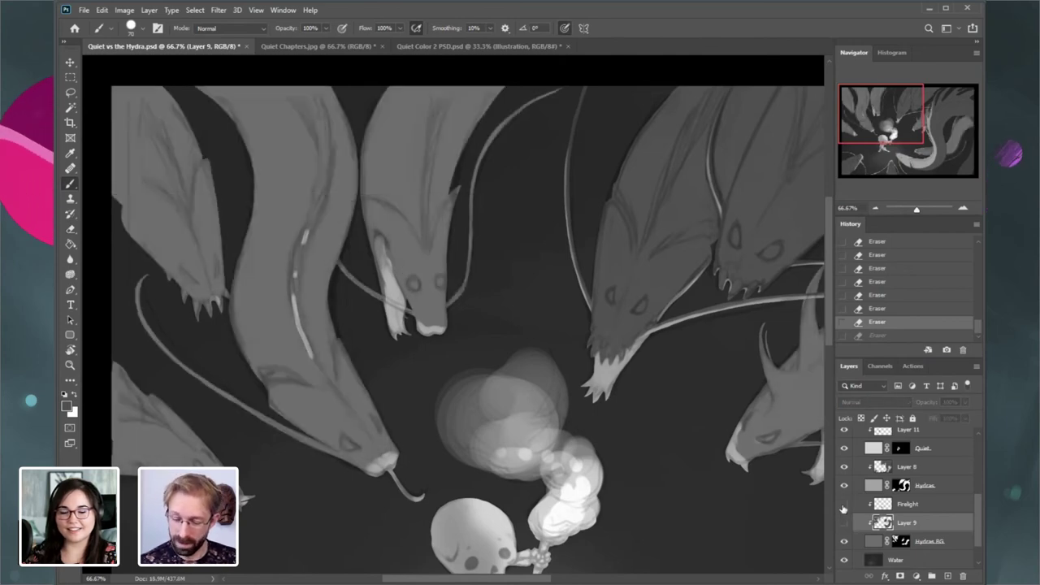
pyautogui.click(844, 522)
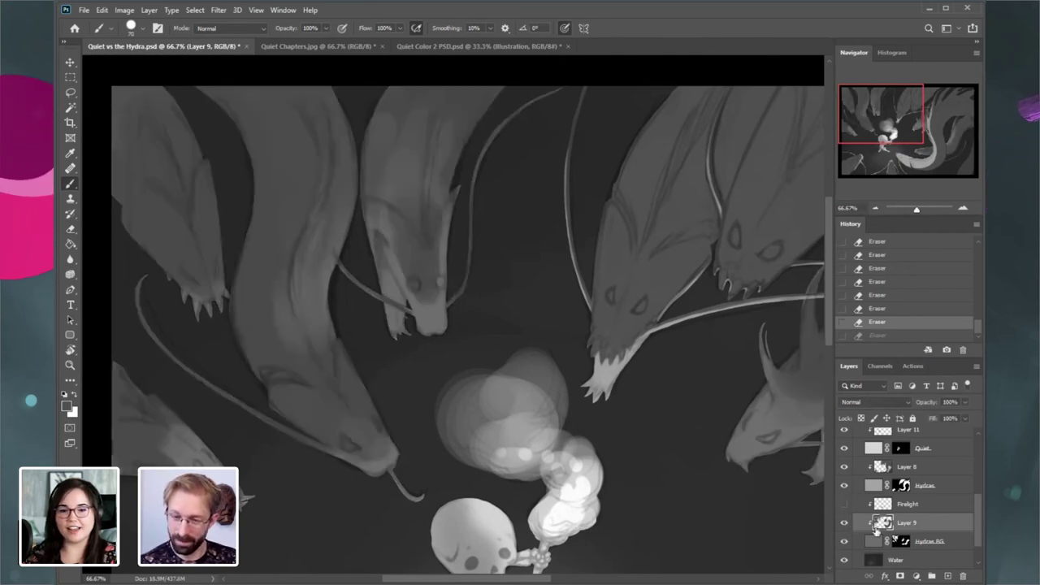
# - Brighten the Hydras BG layer's fill with a Levels adjustment, setting the white input level to 175
pyautogui.click(875, 536)
pyautogui.click(124, 10)
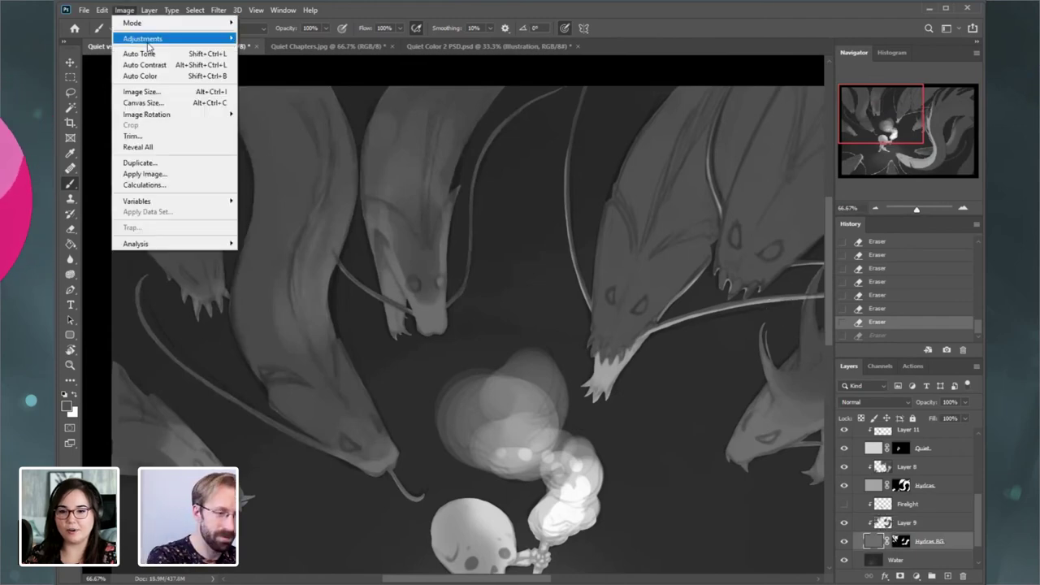
pyautogui.moveTo(151, 38)
pyautogui.click(299, 50)
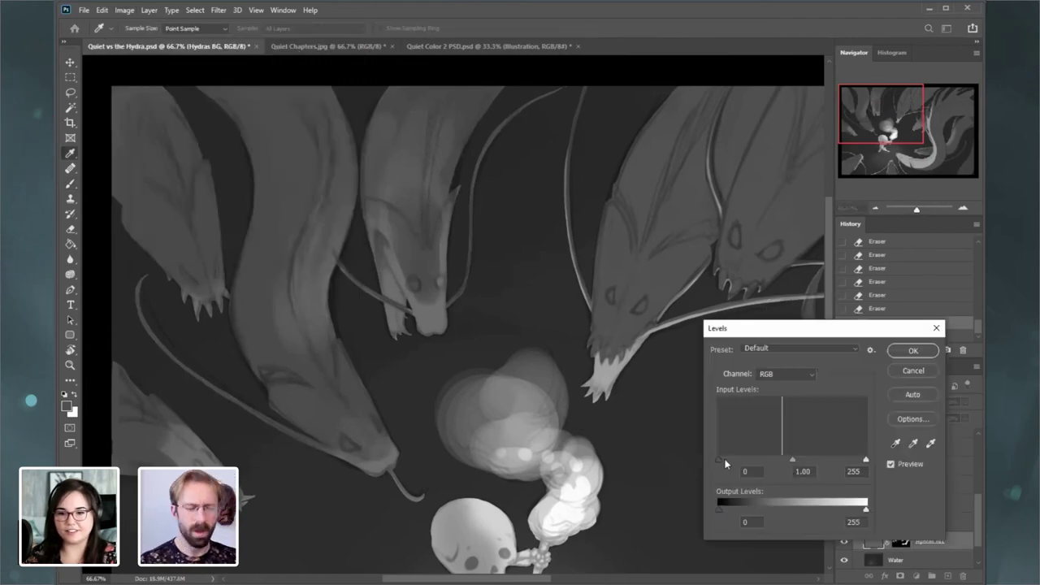
pyautogui.moveTo(730, 457); pyautogui.dragTo(673, 465)
pyautogui.moveTo(841, 457); pyautogui.dragTo(821, 462)
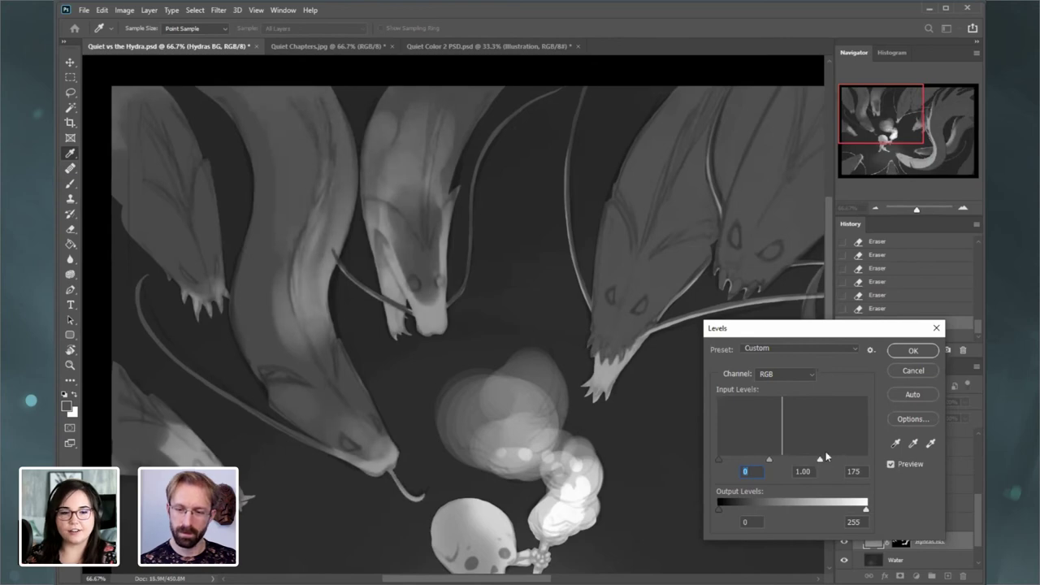
pyautogui.click(913, 350)
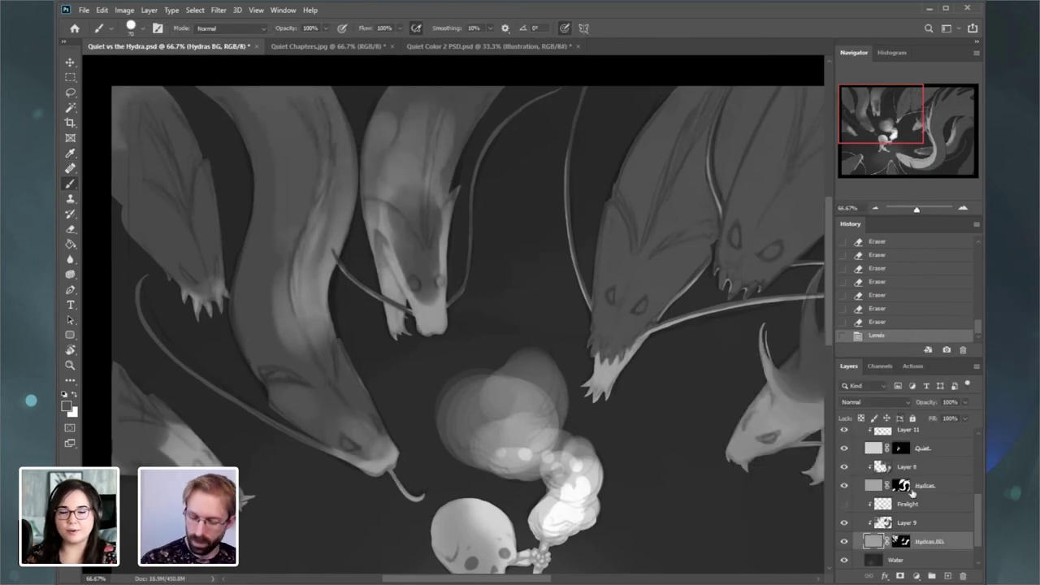
# - On Layer 9, paint over the light patches on the upper-middle and neighbouring long background hydra necks with flat dark gray
pyautogui.click(885, 523)
pyautogui.click(845, 524)
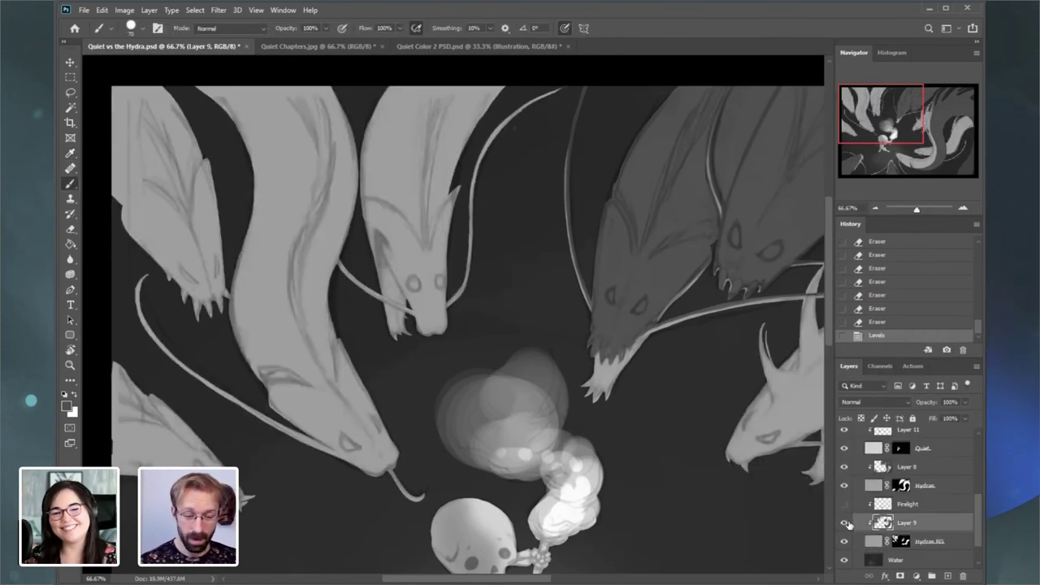
pyautogui.click(845, 524)
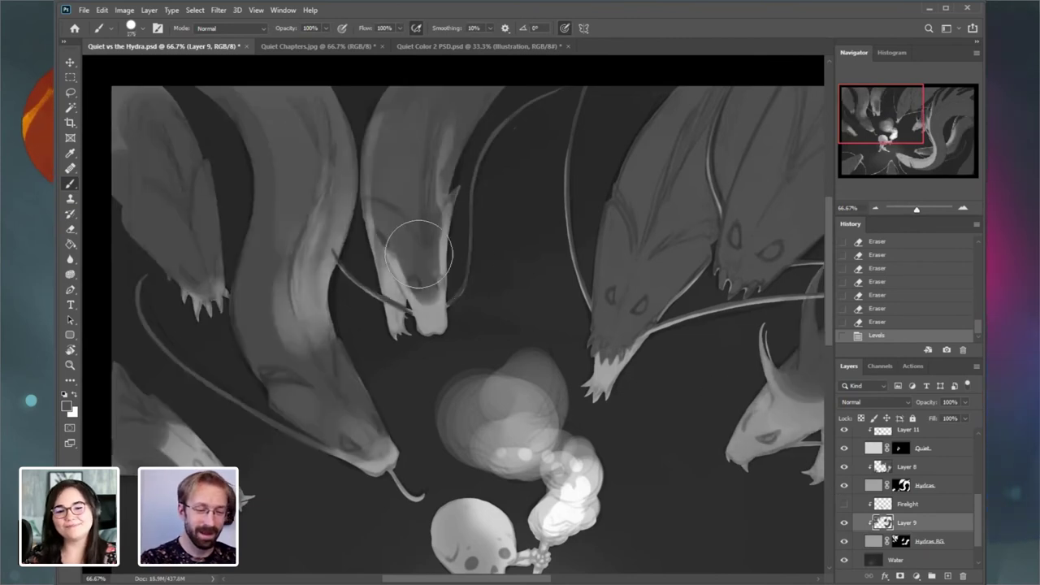
pyautogui.moveTo(418, 253); pyautogui.dragTo(440, 163)
pyautogui.moveTo(490, 109); pyautogui.dragTo(427, 228)
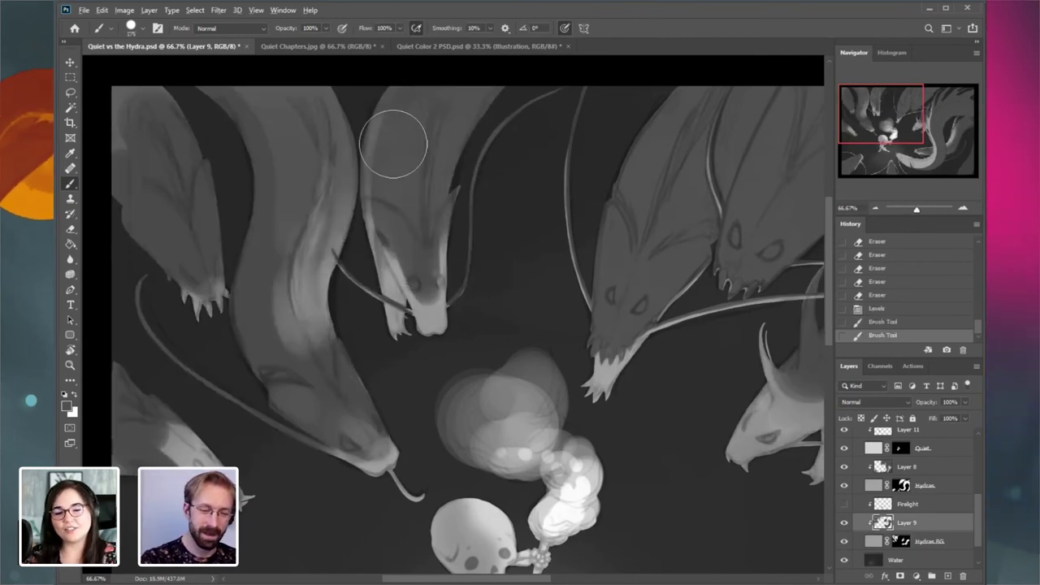
pyautogui.moveTo(393, 144)
pyautogui.mouseDown()
pyautogui.moveTo(397, 222)
pyautogui.moveTo(374, 179)
pyautogui.mouseUp()
pyautogui.moveTo(340, 148)
pyautogui.mouseDown()
pyautogui.moveTo(319, 247)
pyautogui.moveTo(312, 159)
pyautogui.moveTo(267, 292)
pyautogui.moveTo(277, 180)
pyautogui.moveTo(290, 383)
pyautogui.moveTo(356, 284)
pyautogui.moveTo(279, 307)
pyautogui.moveTo(293, 406)
pyautogui.moveTo(266, 187)
pyautogui.moveTo(241, 85)
pyautogui.mouseUp()
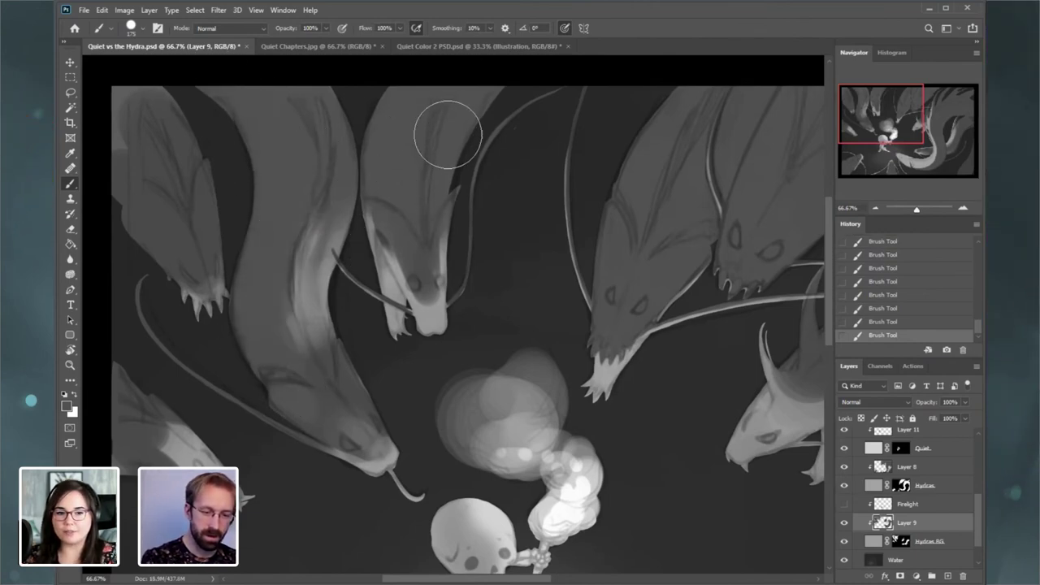
# - Shade the upper-middle background head's face dark gray with a smaller brush, leaving a light rim around its snout
pyautogui.press('[')
pyautogui.press('[')
pyautogui.press('[')
pyautogui.press('[')
pyautogui.press('[')
pyautogui.press('[')
pyautogui.press('[')
pyautogui.press('[')
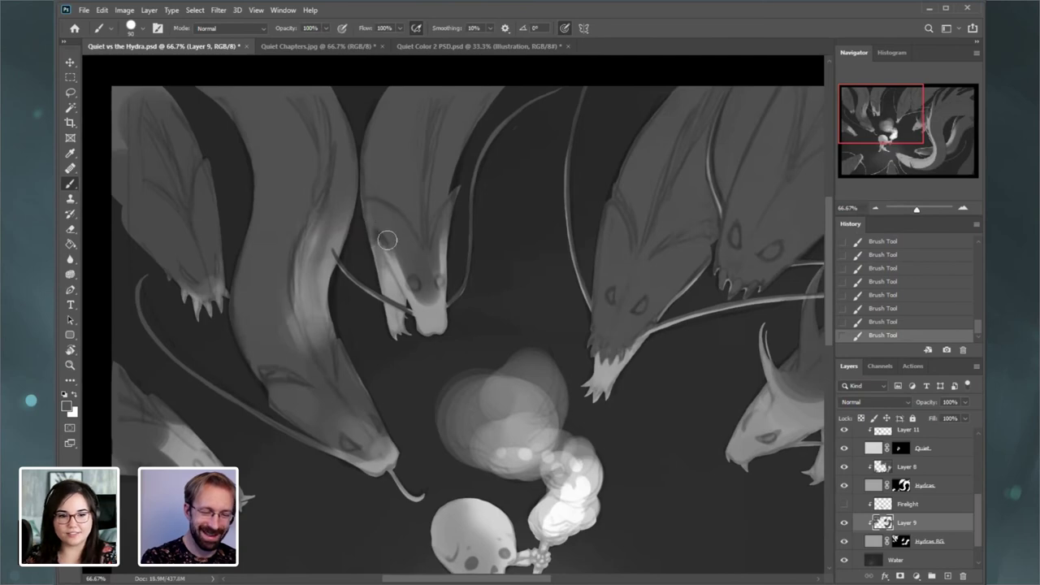
pyautogui.press('[')
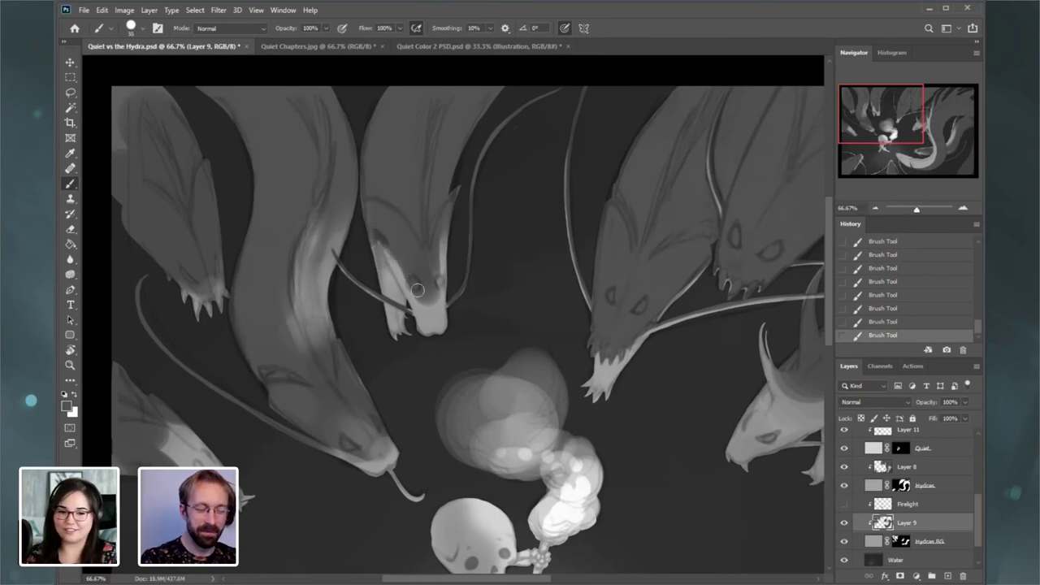
pyautogui.press(']')
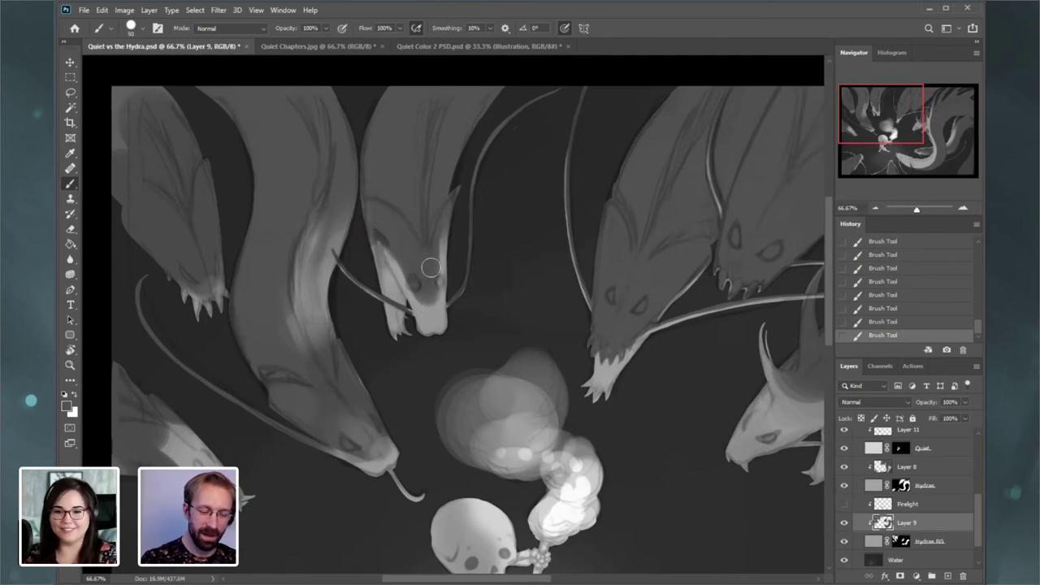
pyautogui.scroll(-1, 431, 268)
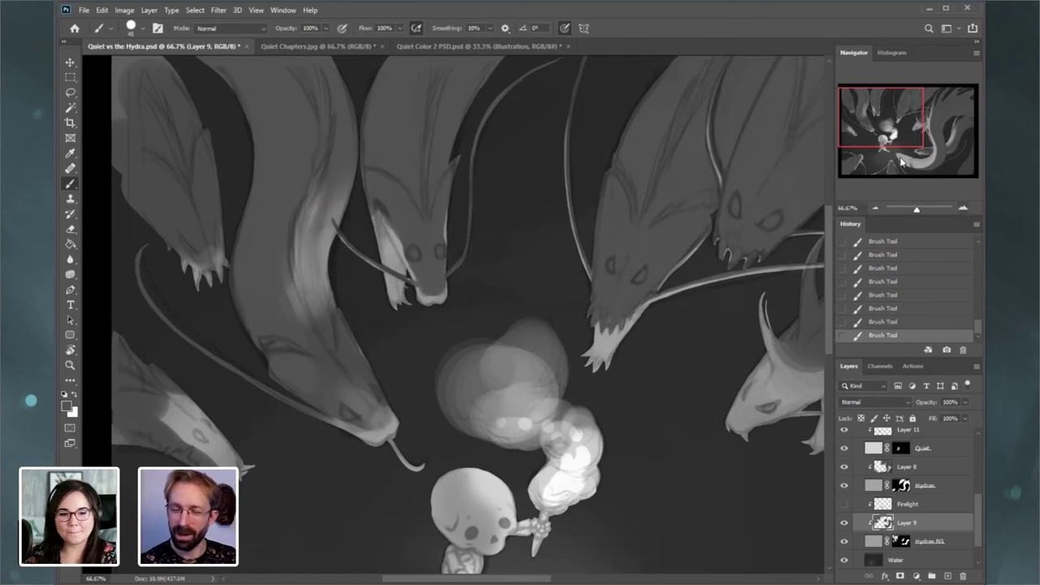
pyautogui.hotkey('ctrl', '+')
pyautogui.moveTo(421, 266); pyautogui.dragTo(466, 325)
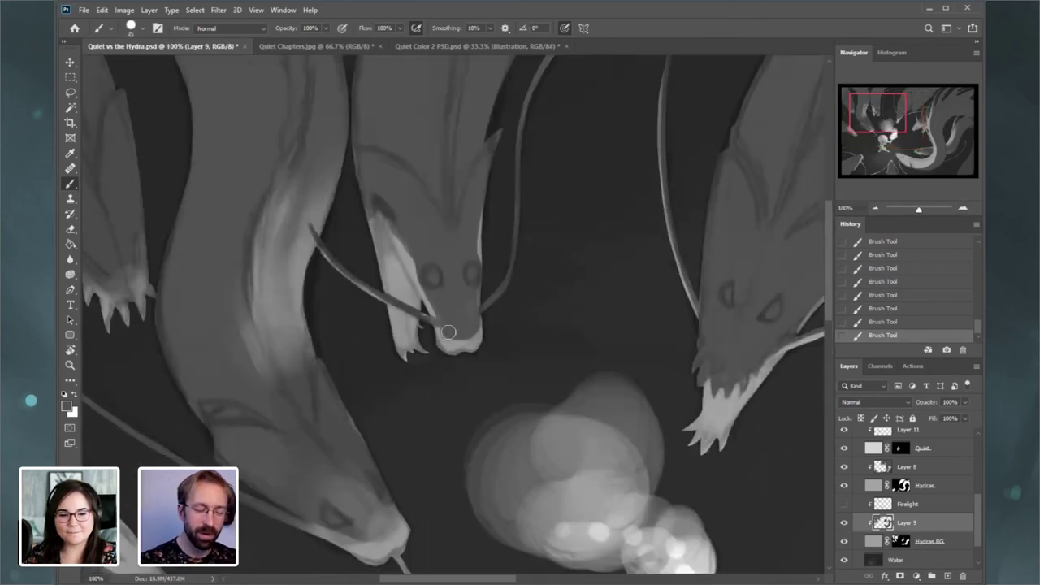
# - Refine the light rim along the upper-middle head's snout by erasing some shading and repainting its dark inner edge
pyautogui.click(73, 229)
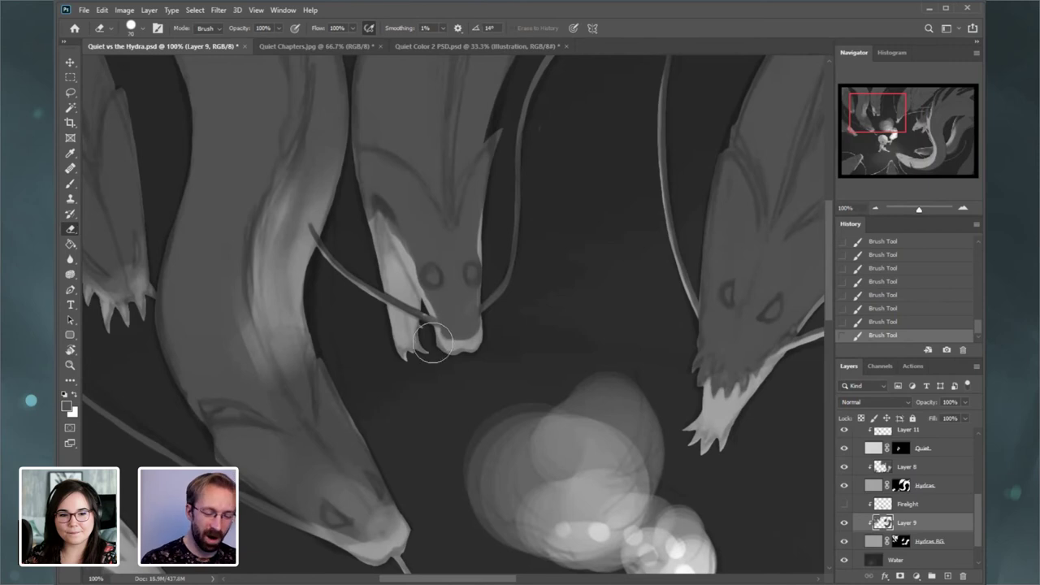
pyautogui.moveTo(420, 339)
pyautogui.mouseDown()
pyautogui.moveTo(465, 327)
pyautogui.moveTo(437, 337)
pyautogui.moveTo(477, 334)
pyautogui.mouseUp()
pyautogui.moveTo(480, 335)
pyautogui.mouseDown()
pyautogui.moveTo(461, 335)
pyautogui.moveTo(471, 331)
pyautogui.mouseUp()
pyautogui.click(70, 183)
pyautogui.moveTo(457, 340); pyautogui.dragTo(478, 325)
pyautogui.moveTo(476, 336); pyautogui.dragTo(474, 329)
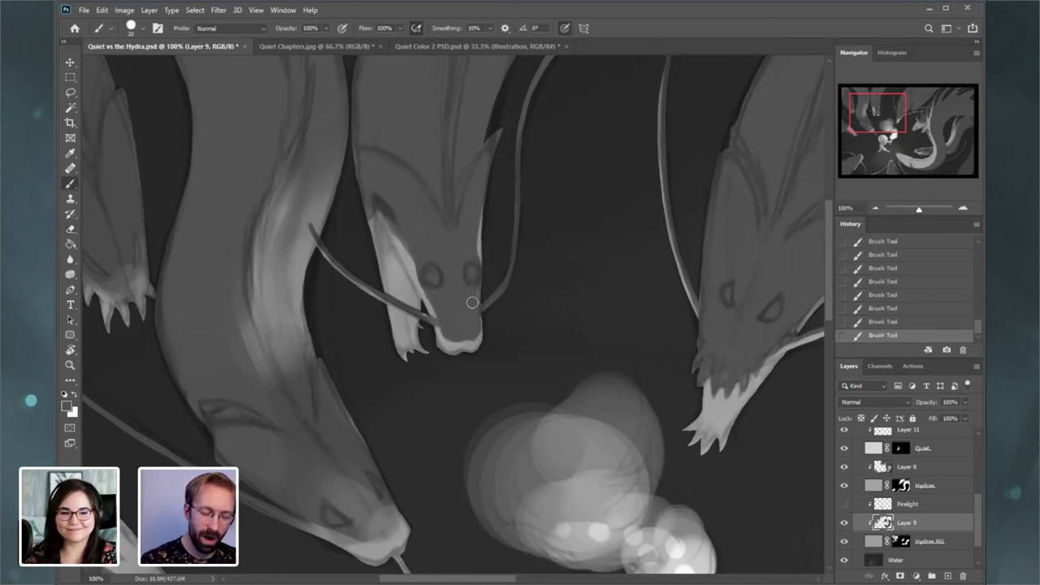
# - Erase Layer 9's shading around the upper-middle head's mouth corner to extend the light along its jaw
pyautogui.click(71, 228)
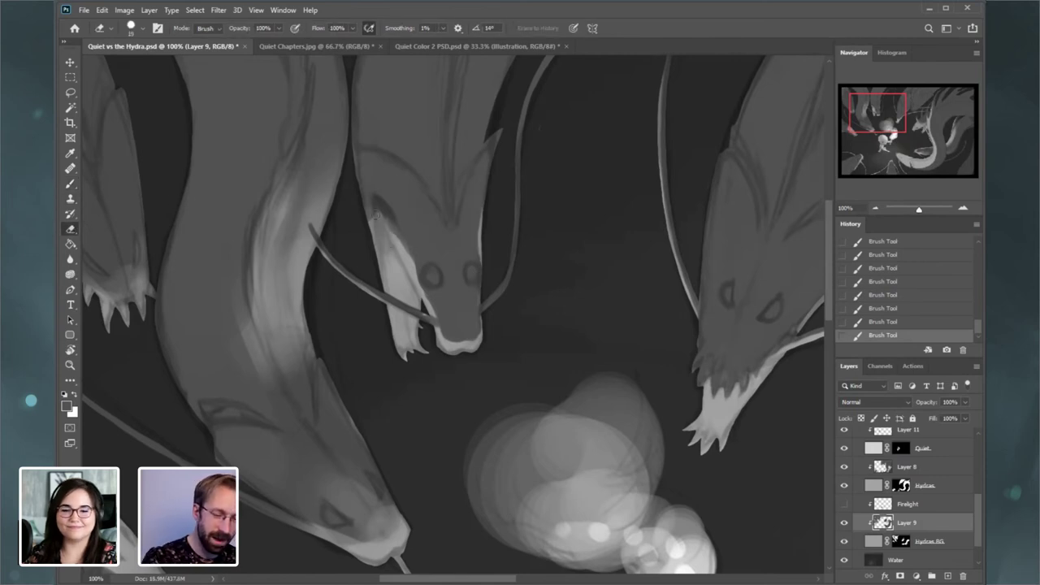
pyautogui.moveTo(377, 213); pyautogui.dragTo(372, 194)
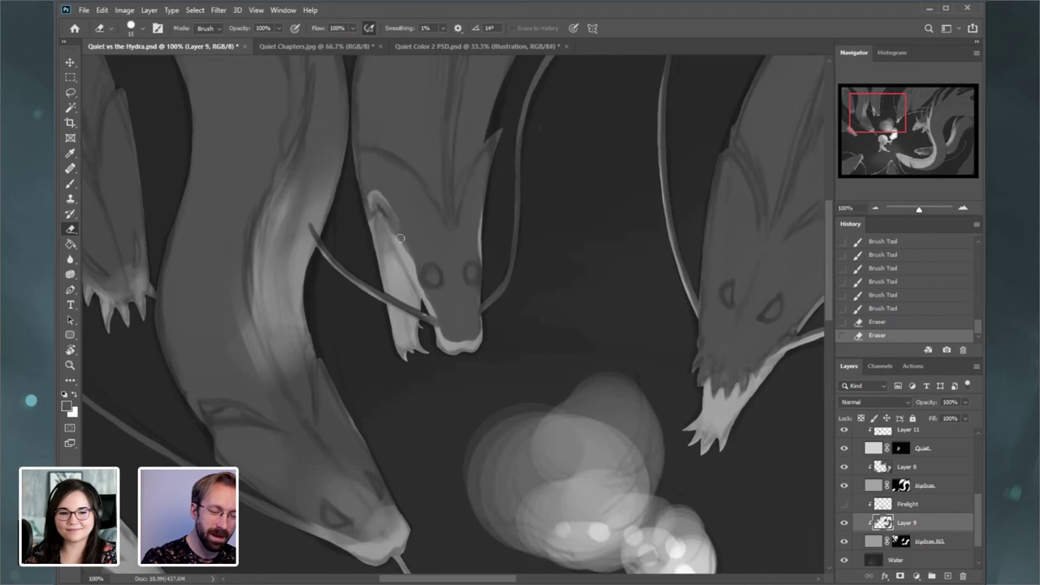
pyautogui.moveTo(400, 238); pyautogui.dragTo(376, 196)
pyautogui.moveTo(383, 210)
pyautogui.mouseDown()
pyautogui.moveTo(405, 242)
pyautogui.moveTo(373, 251)
pyautogui.mouseUp()
# - Paint dark gray around the upper-middle head's mouth corner and cheek to narrow and sharpen the light jaw rim
pyautogui.click(72, 185)
pyautogui.moveTo(371, 203); pyautogui.dragTo(368, 225)
pyautogui.moveTo(375, 208); pyautogui.dragTo(371, 227)
pyautogui.moveTo(377, 205)
pyautogui.mouseDown()
pyautogui.moveTo(376, 229)
pyautogui.moveTo(367, 193)
pyautogui.moveTo(392, 195)
pyautogui.moveTo(369, 184)
pyautogui.moveTo(405, 218)
pyautogui.mouseUp()
pyautogui.moveTo(372, 186)
pyautogui.mouseDown()
pyautogui.moveTo(412, 225)
pyautogui.moveTo(380, 191)
pyautogui.moveTo(423, 263)
pyautogui.mouseUp()
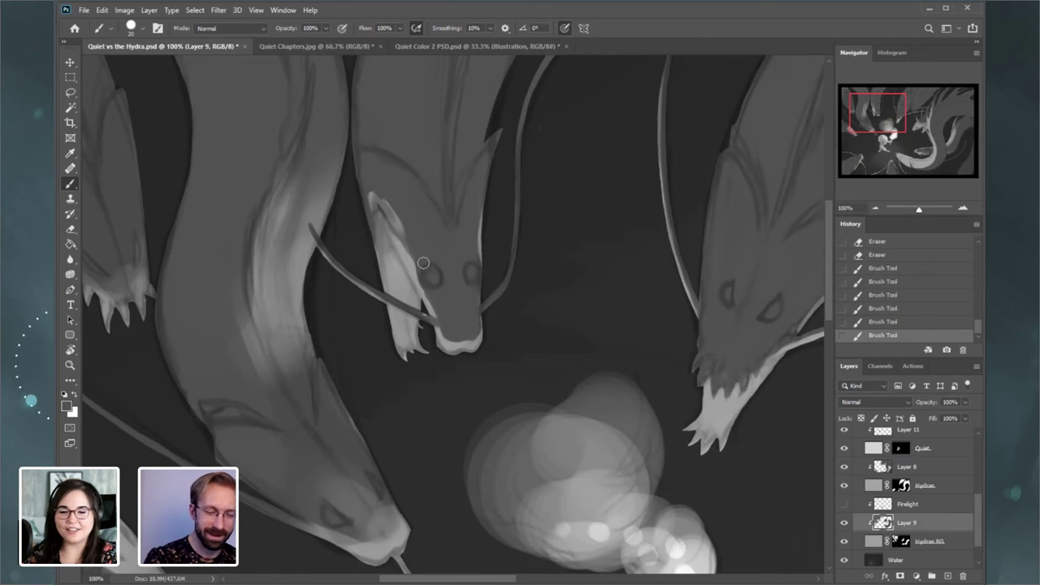
pyautogui.moveTo(393, 207); pyautogui.dragTo(420, 261)
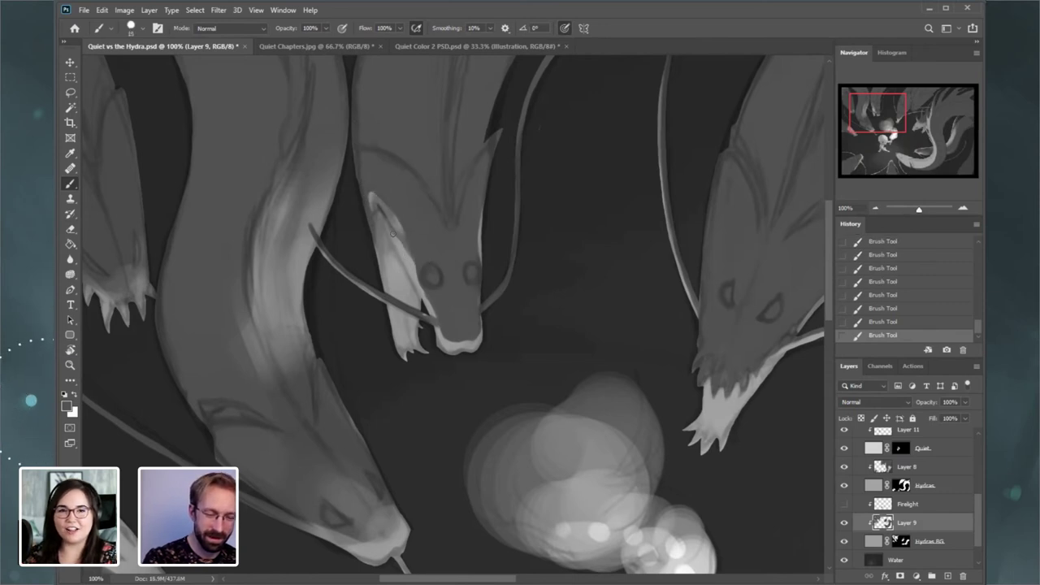
pyautogui.moveTo(398, 241); pyautogui.dragTo(413, 260)
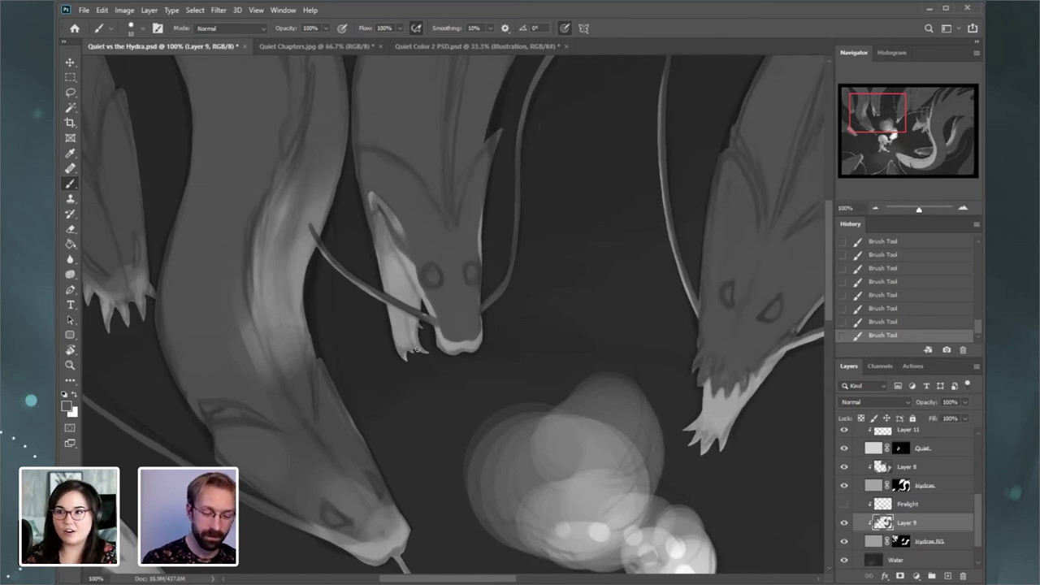
pyautogui.press(']')
pyautogui.press(']')
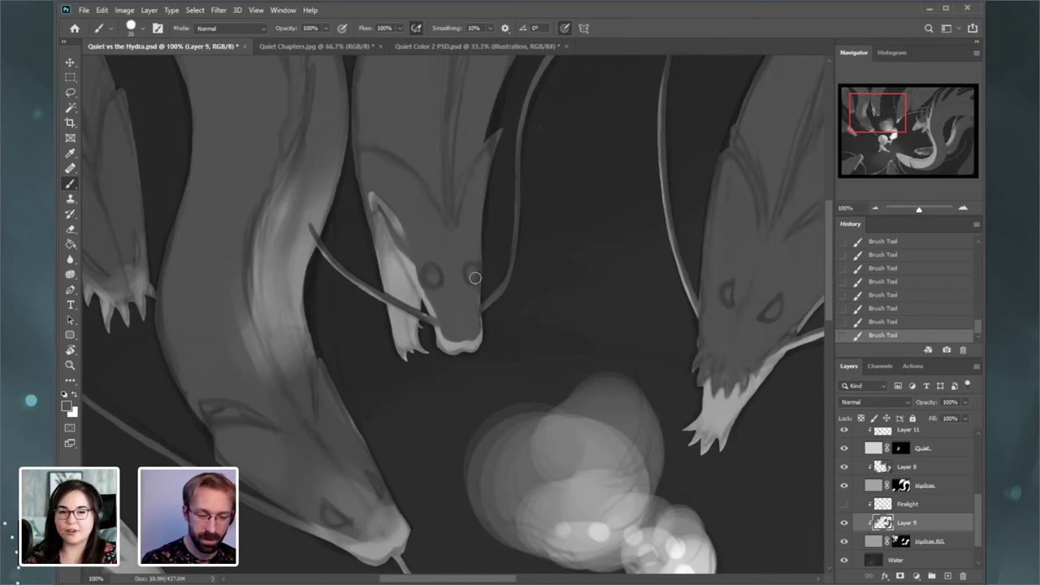
pyautogui.scroll(3, 720, 168)
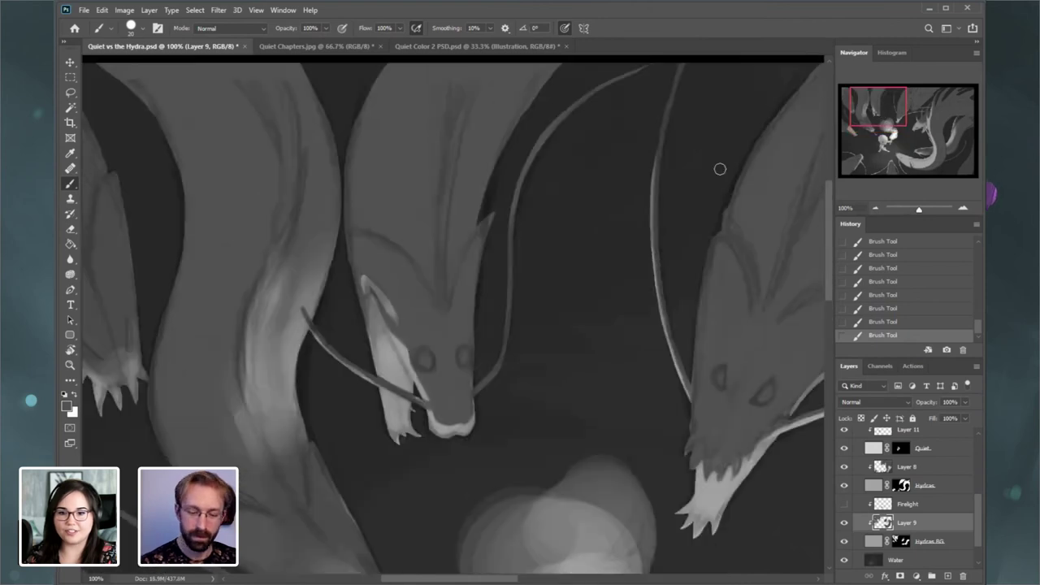
# - Erase shadow on Layer 9 along the middle hydra head's long whiskers to bring out light edges
pyautogui.click(73, 228)
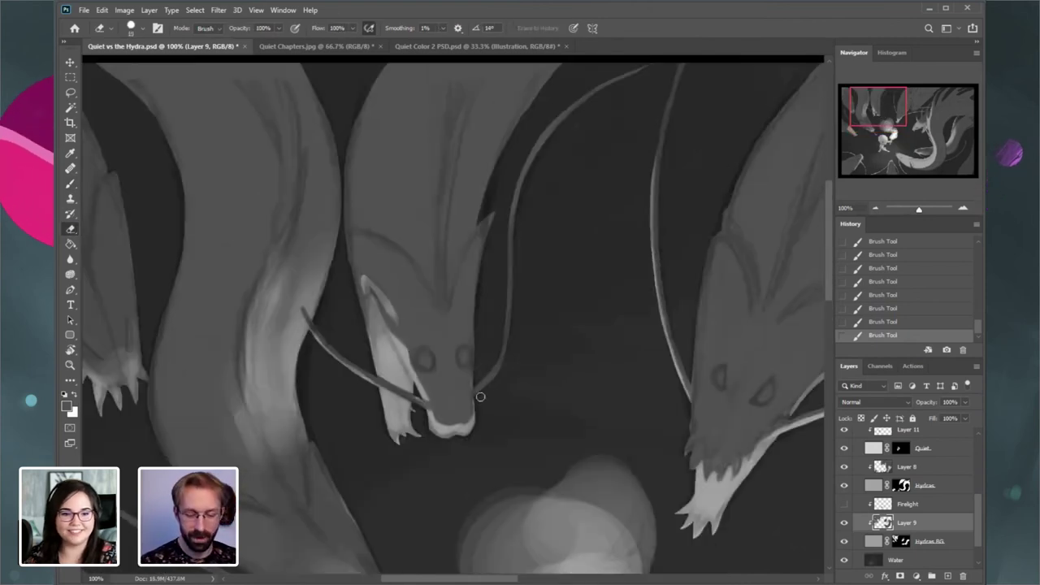
pyautogui.moveTo(488, 385)
pyautogui.mouseDown()
pyautogui.moveTo(479, 393)
pyautogui.moveTo(502, 371)
pyautogui.moveTo(518, 296)
pyautogui.mouseUp()
pyautogui.moveTo(511, 341); pyautogui.dragTo(520, 244)
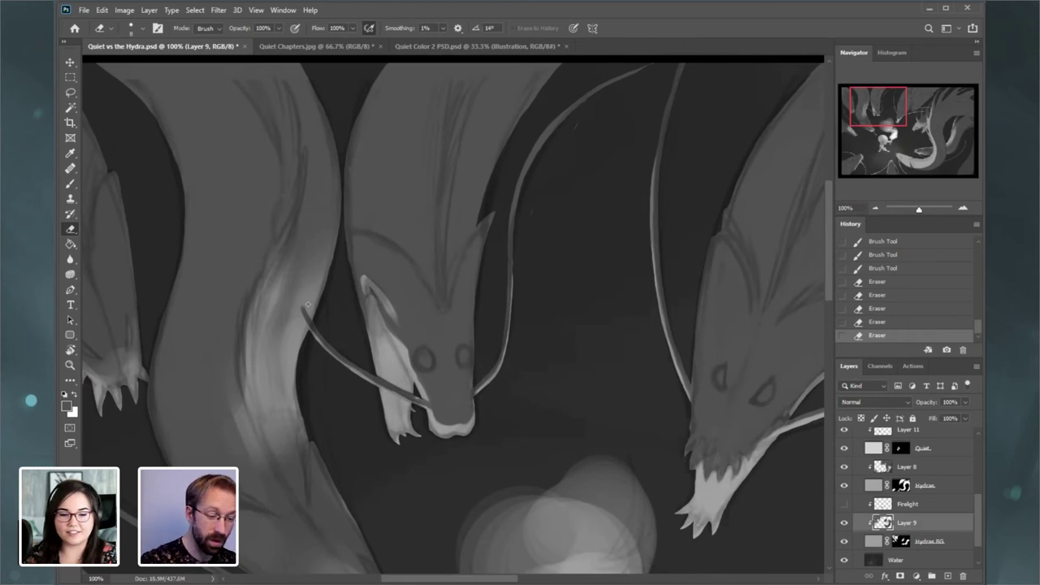
pyautogui.press(']')
pyautogui.moveTo(302, 312); pyautogui.dragTo(315, 298)
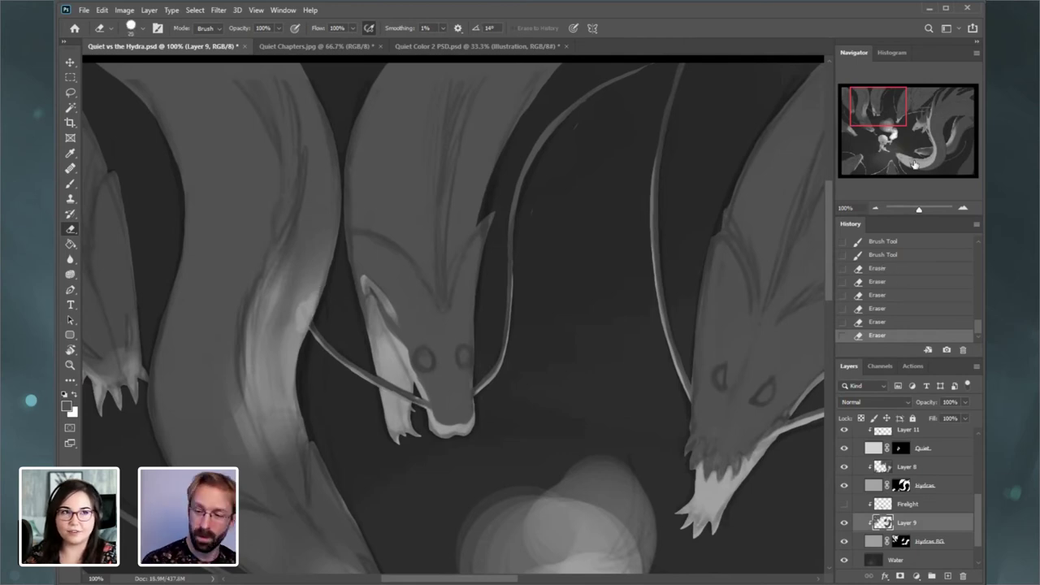
# - Paint shadow with a larger brush over the lower neck and head of the large hydra at the painting's upper left
pyautogui.click(876, 210)
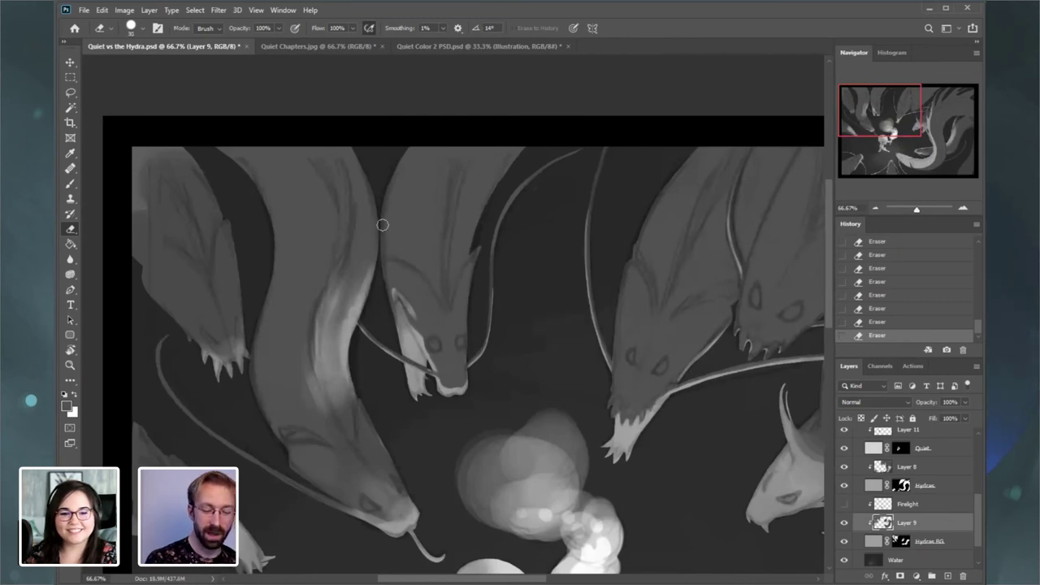
pyautogui.moveTo(887, 122); pyautogui.dragTo(889, 129)
pyautogui.press('b')
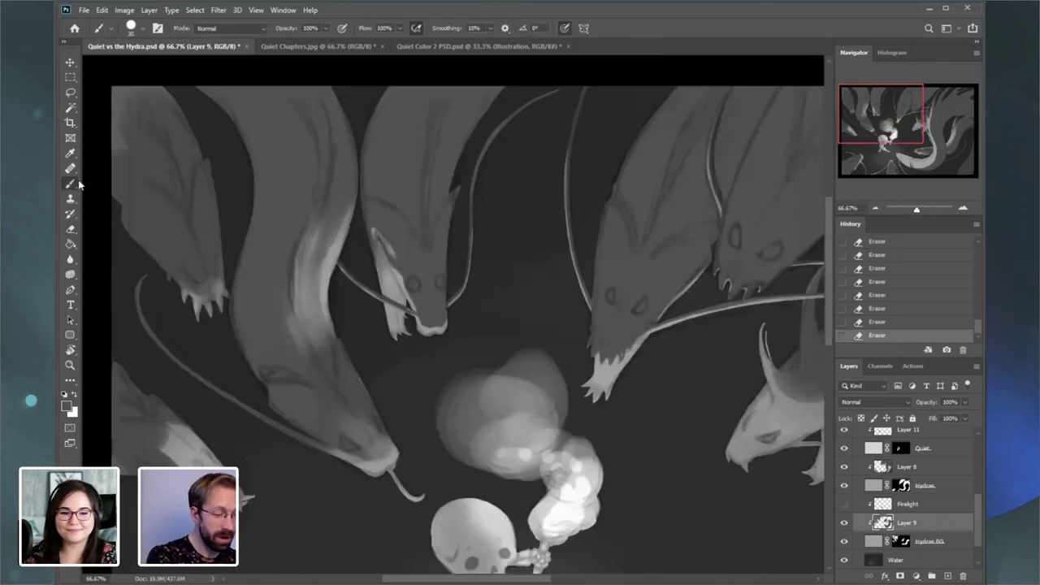
pyautogui.moveTo(291, 317); pyautogui.dragTo(294, 338)
pyautogui.press(']')
pyautogui.press(']')
pyautogui.press(']')
pyautogui.press(']')
pyautogui.press(']')
pyautogui.press(']')
pyautogui.press(']')
pyautogui.press(']')
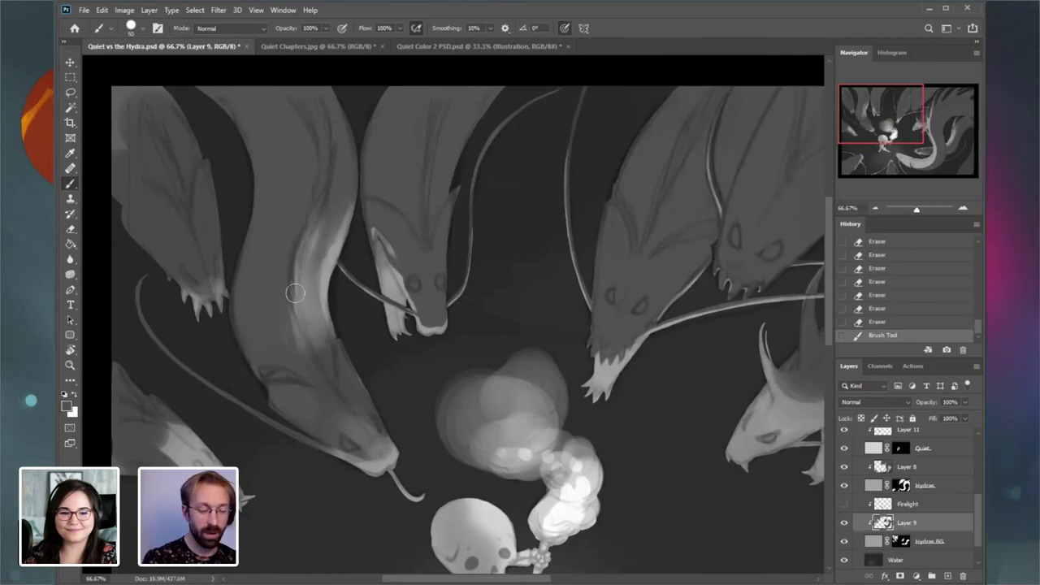
pyautogui.moveTo(313, 396); pyautogui.dragTo(328, 399)
pyautogui.moveTo(309, 349)
pyautogui.mouseDown()
pyautogui.moveTo(290, 299)
pyautogui.moveTo(255, 347)
pyautogui.moveTo(288, 394)
pyautogui.mouseUp()
pyautogui.moveTo(301, 406)
pyautogui.mouseDown()
pyautogui.moveTo(319, 429)
pyautogui.moveTo(338, 425)
pyautogui.moveTo(334, 406)
pyautogui.mouseUp()
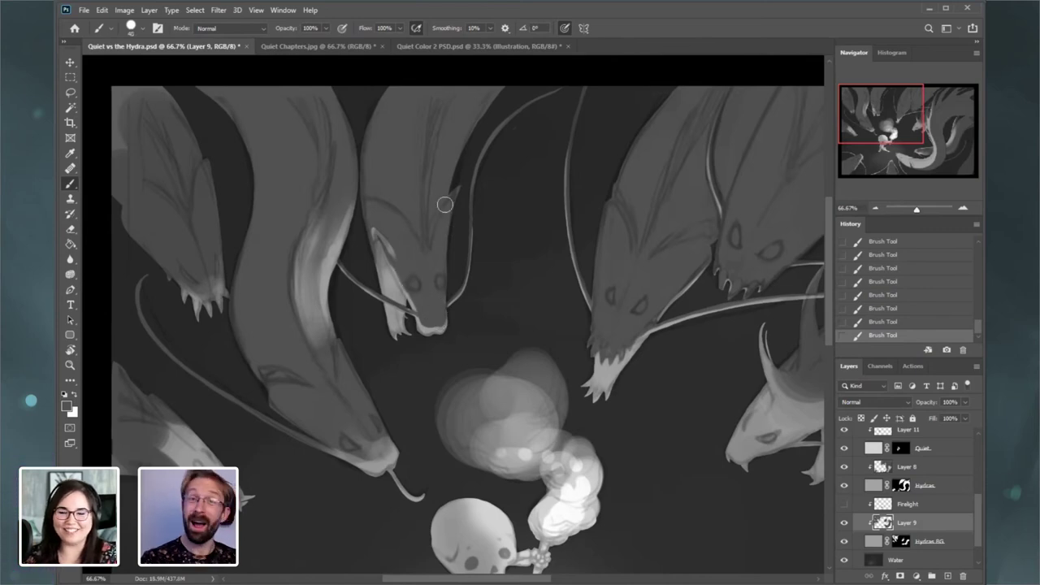
# - Erase a thin light edge along the middle hydra head's jaw and cheek facing the torch
pyautogui.click(70, 229)
pyautogui.moveTo(452, 308); pyautogui.dragTo(452, 317)
pyautogui.moveTo(452, 317); pyautogui.dragTo(444, 273)
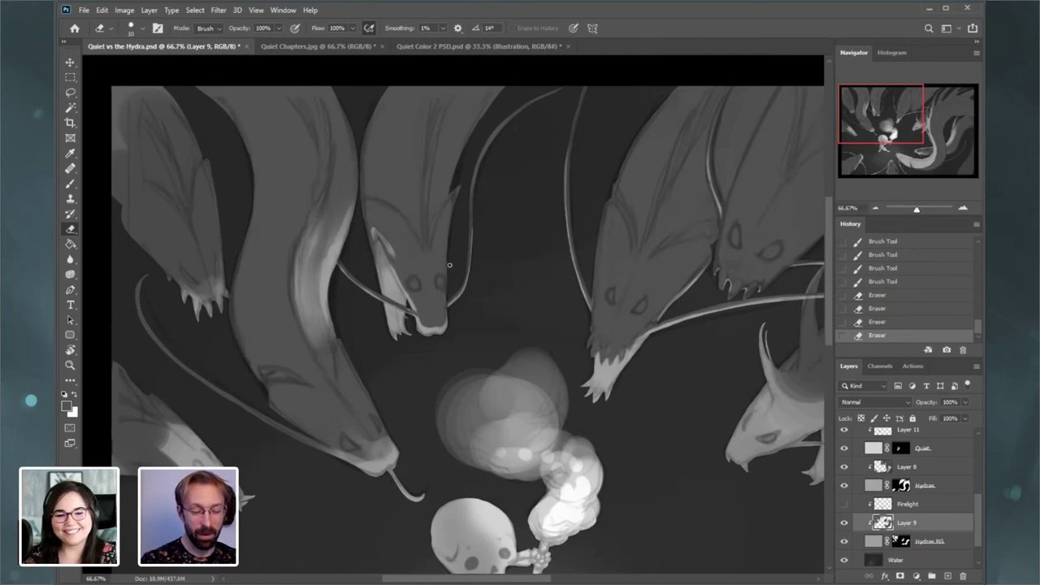
pyautogui.click(451, 242)
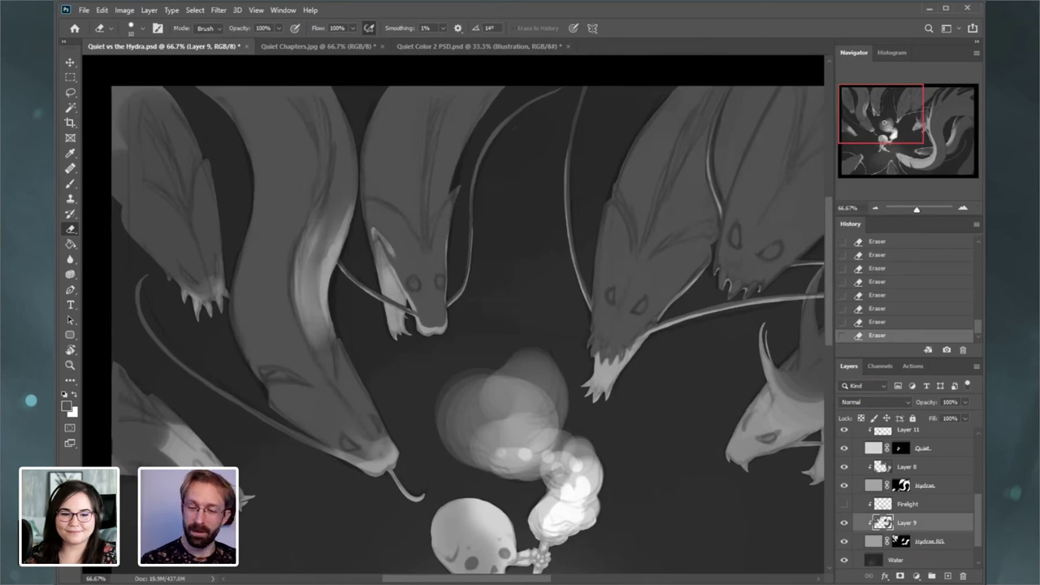
# - Erase shadow along the torch-facing cheek of the large left hydra head using a larger eraser
pyautogui.press(']')
pyautogui.press(']')
pyautogui.press(']')
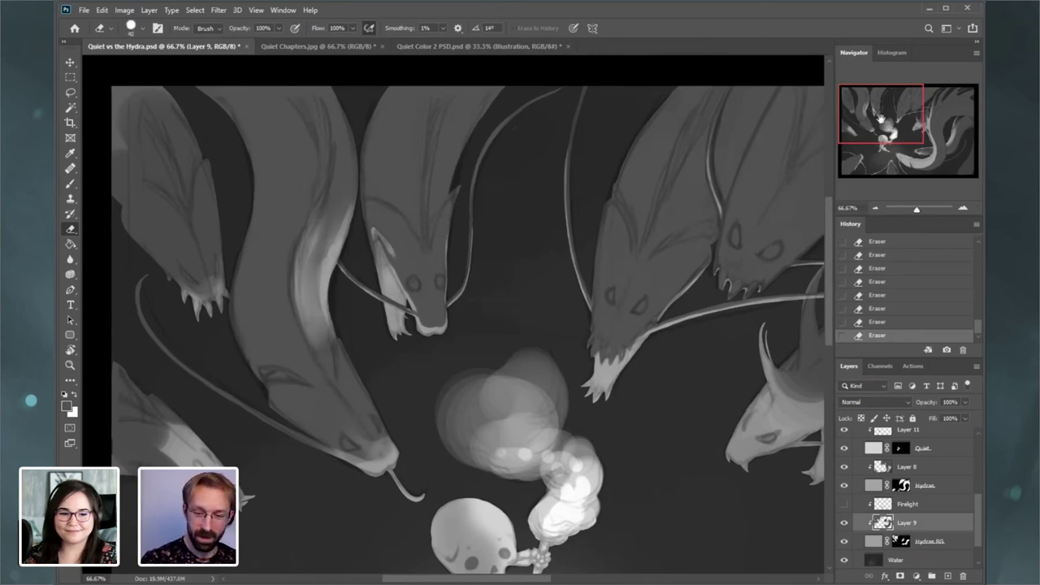
pyautogui.moveTo(881, 119); pyautogui.dragTo(881, 130)
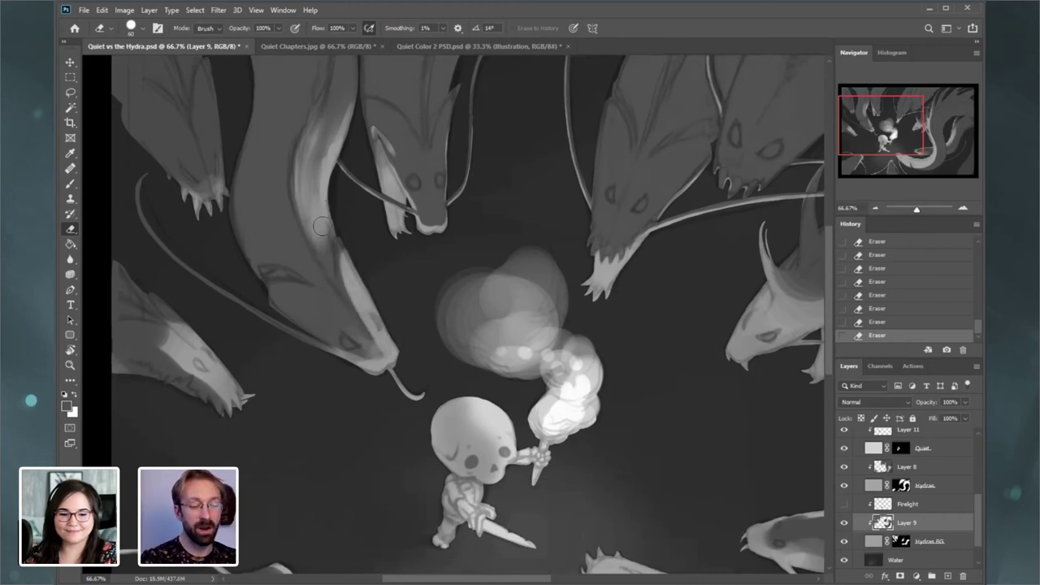
pyautogui.moveTo(889, 135); pyautogui.dragTo(871, 125)
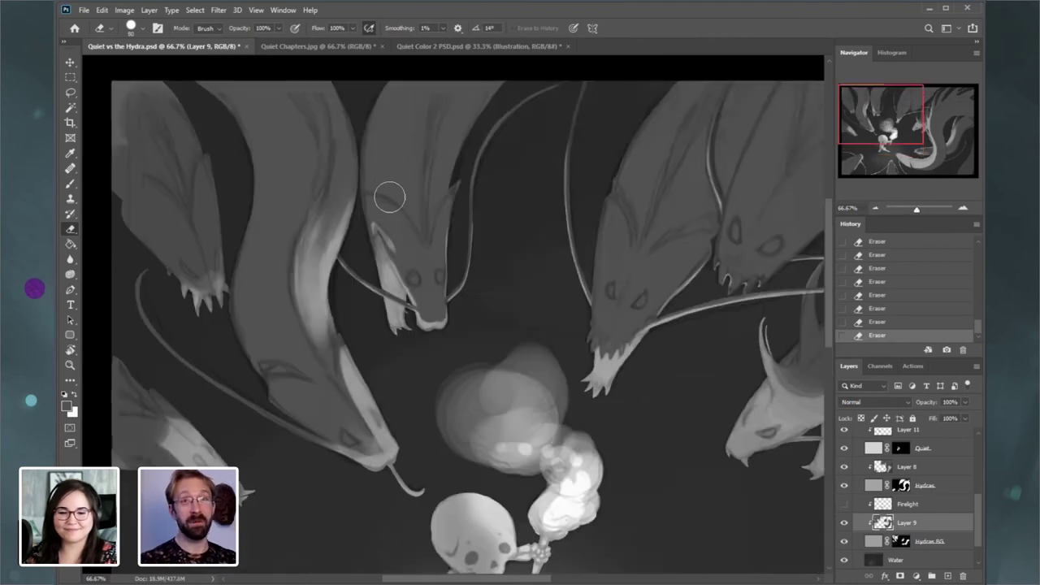
# - Erase a narrow highlight along the ridge running up the large left hydra's neck using a small eraser
pyautogui.press('[')
pyautogui.press('[')
pyautogui.press('[')
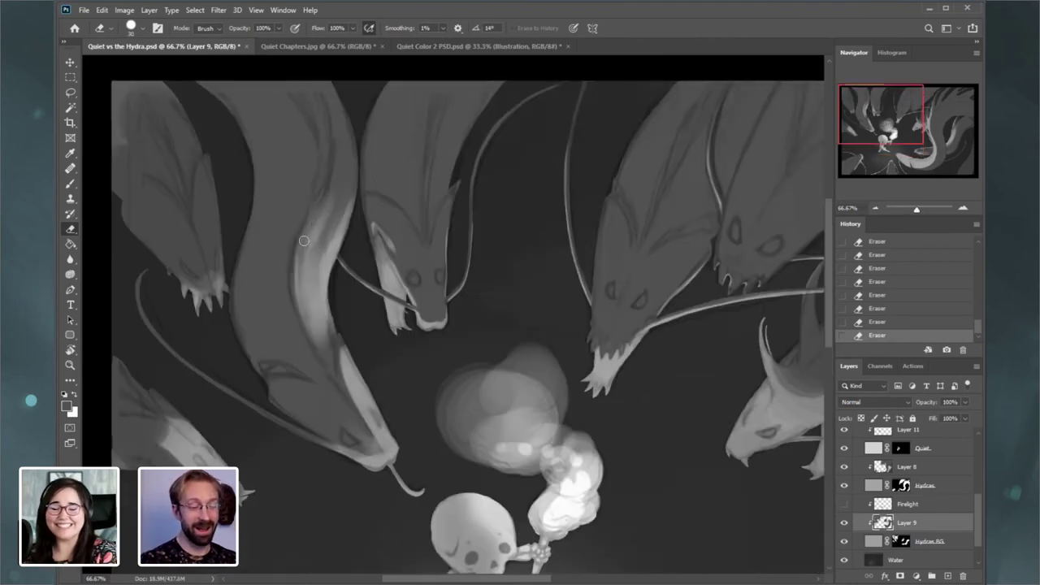
pyautogui.press('[')
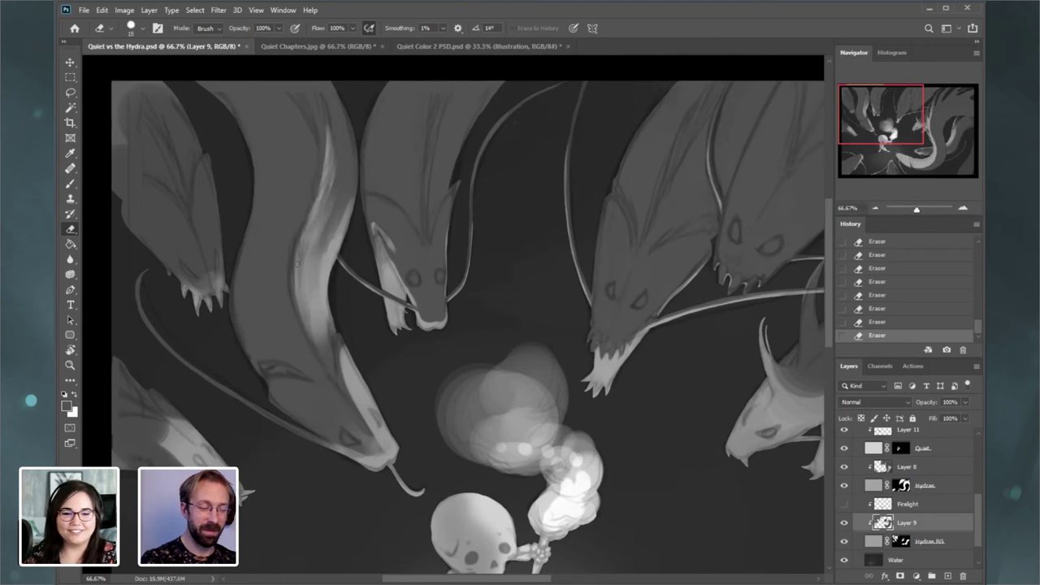
pyautogui.moveTo(297, 264); pyautogui.dragTo(306, 235)
# - Paint shadow over the broad highlight beside the ridge on the large left hydra's upper neck
pyautogui.click(70, 183)
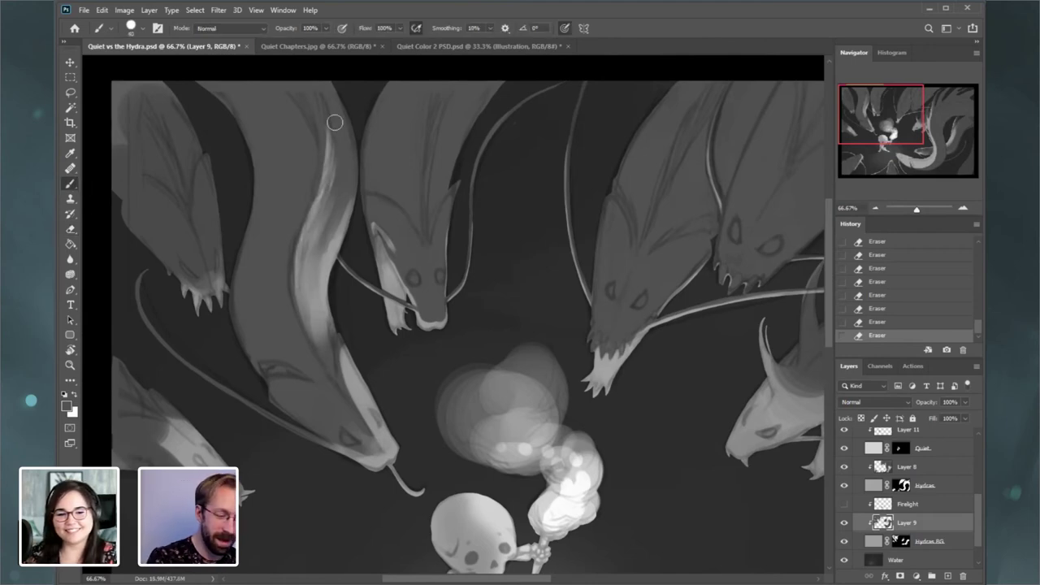
pyautogui.moveTo(338, 190); pyautogui.dragTo(317, 253)
pyautogui.moveTo(345, 189); pyautogui.dragTo(317, 262)
pyautogui.moveTo(337, 195); pyautogui.dragTo(321, 240)
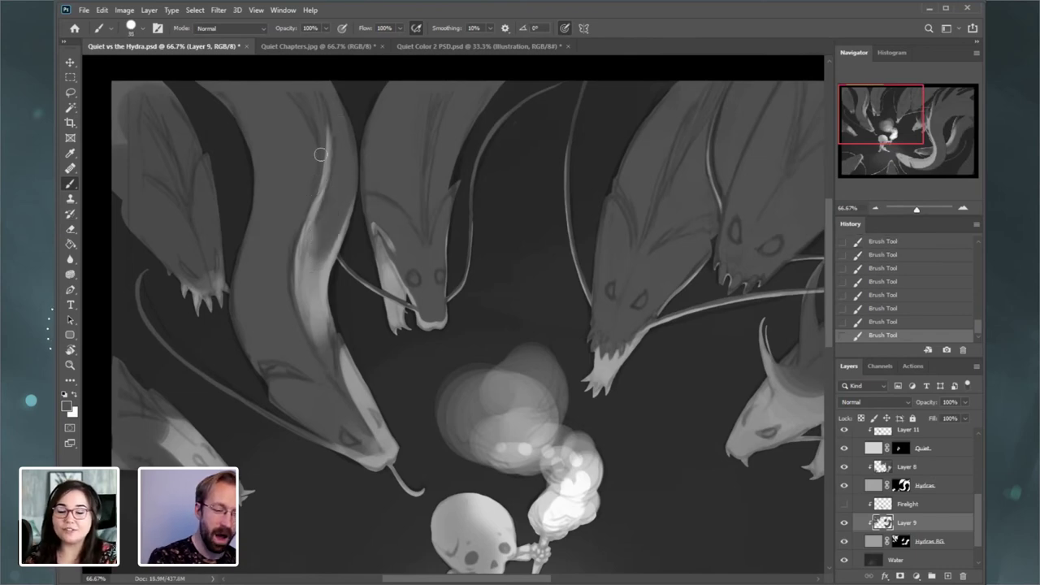
pyautogui.press('[')
pyautogui.press('[')
pyautogui.press('[')
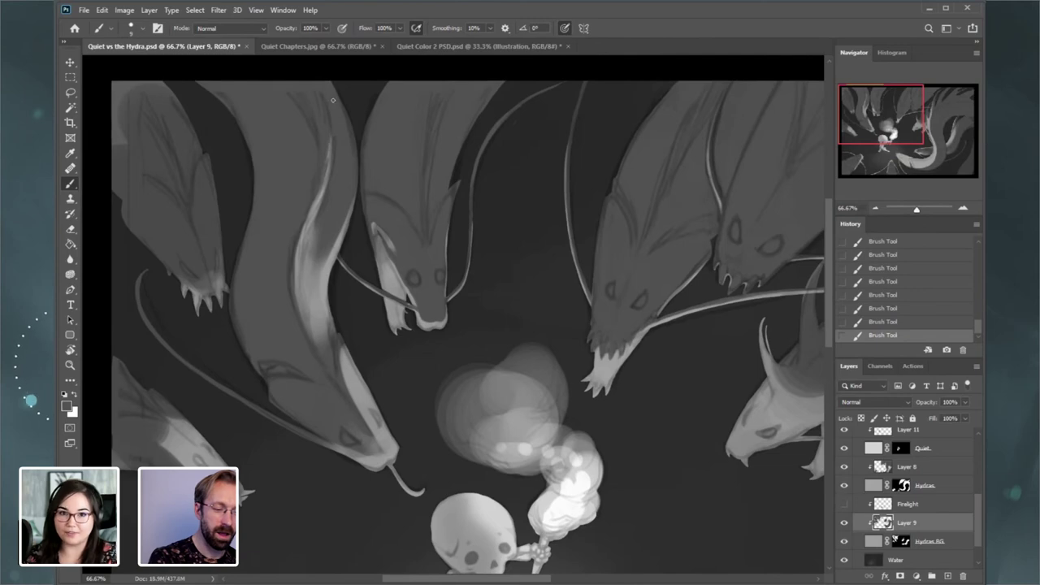
# - Extend the large left hydra's neck-ridge highlight toward the canvas edge and refine its lower end with the Eraser
pyautogui.click(70, 230)
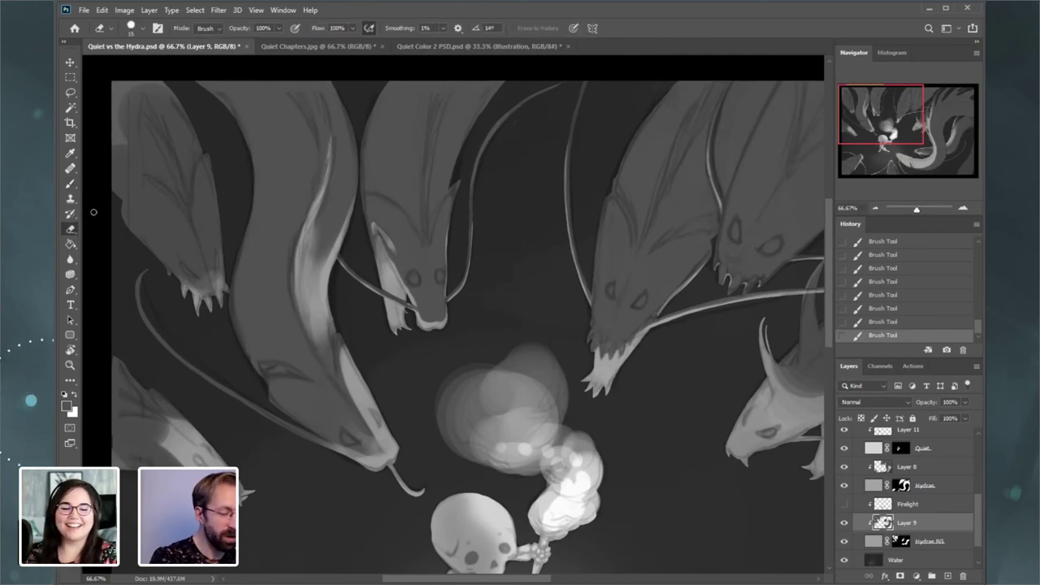
pyautogui.moveTo(331, 162); pyautogui.dragTo(323, 101)
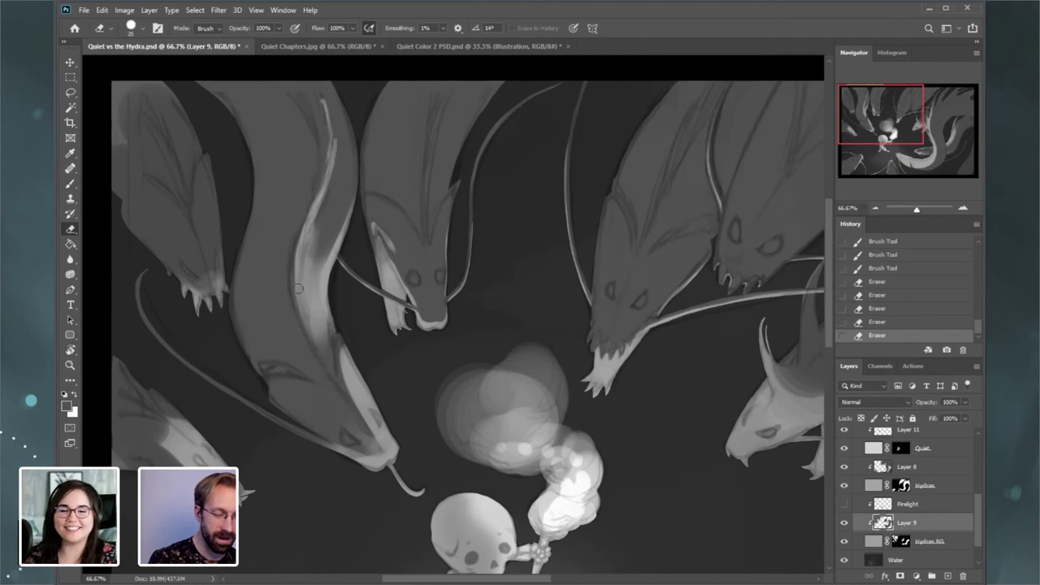
pyautogui.press('[')
pyautogui.press('[')
pyautogui.press('[')
pyautogui.moveTo(307, 320)
pyautogui.mouseDown()
pyautogui.moveTo(318, 348)
pyautogui.moveTo(290, 298)
pyautogui.moveTo(333, 342)
pyautogui.mouseUp()
# - Paint shadow over the large left hydra's lower neck and cheek, narrowing the highlight to a thin rim
pyautogui.click(71, 185)
pyautogui.press(']')
pyautogui.press(']')
pyautogui.press(']')
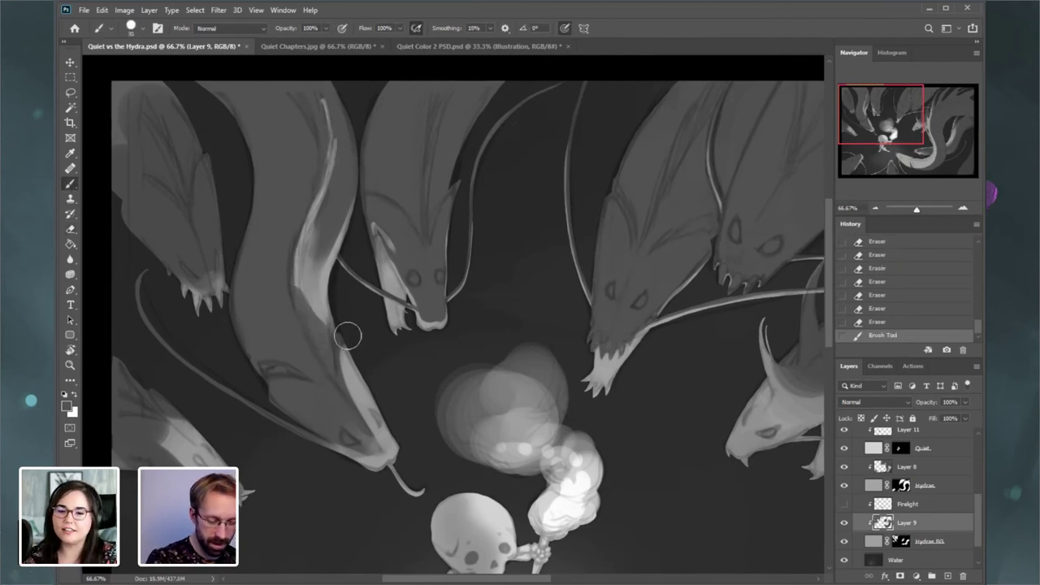
pyautogui.moveTo(347, 386); pyautogui.dragTo(337, 367)
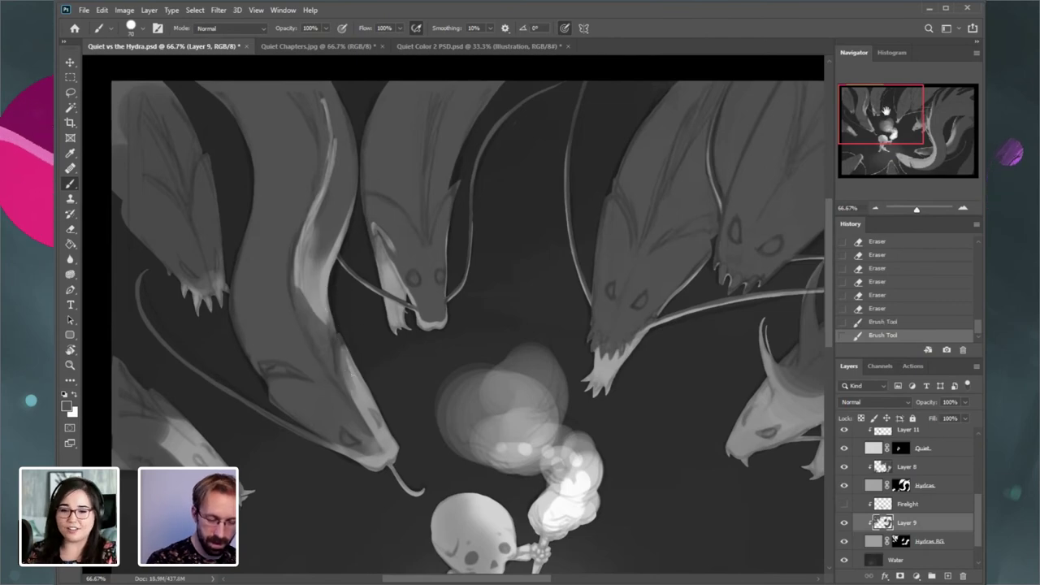
pyautogui.scroll(-3, 818, 123)
pyautogui.moveTo(344, 289); pyautogui.dragTo(382, 347)
pyautogui.press('[')
pyautogui.press('[')
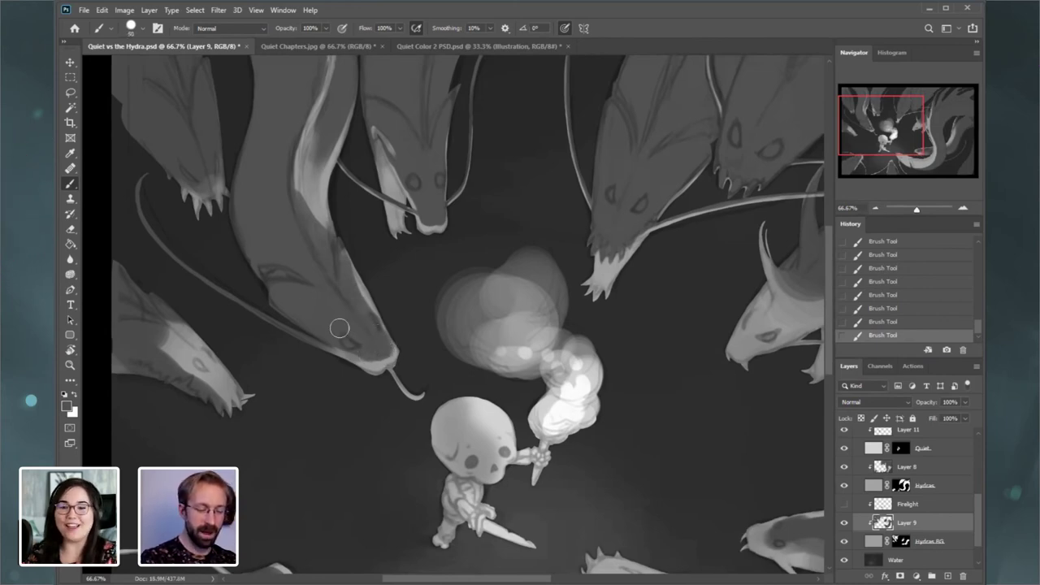
pyautogui.press('[')
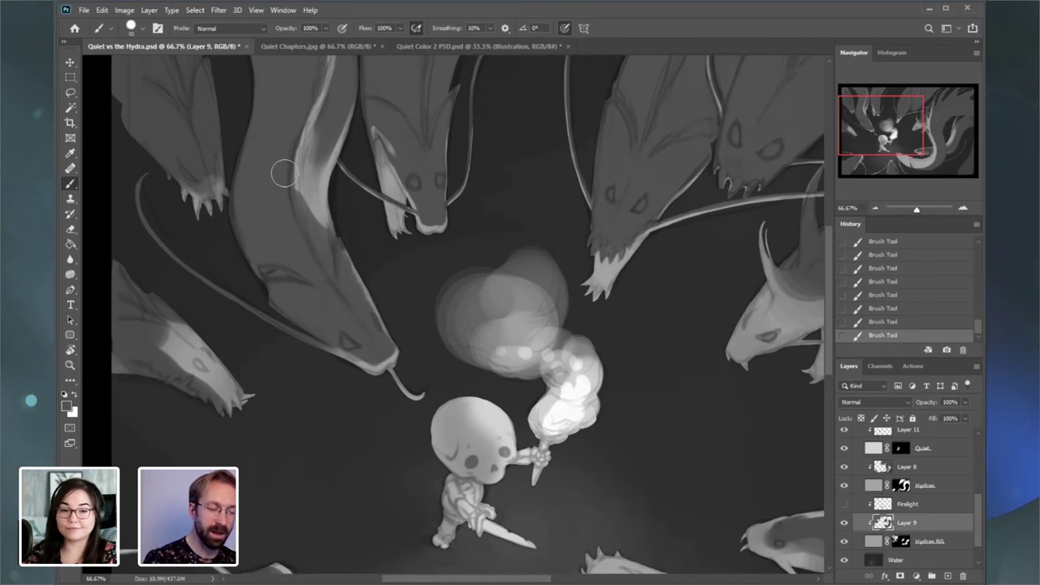
# - Paint shadow over the middle of the large left hydra's neck, leaving only the thin ridge highlight
pyautogui.scroll(3, 296, 227)
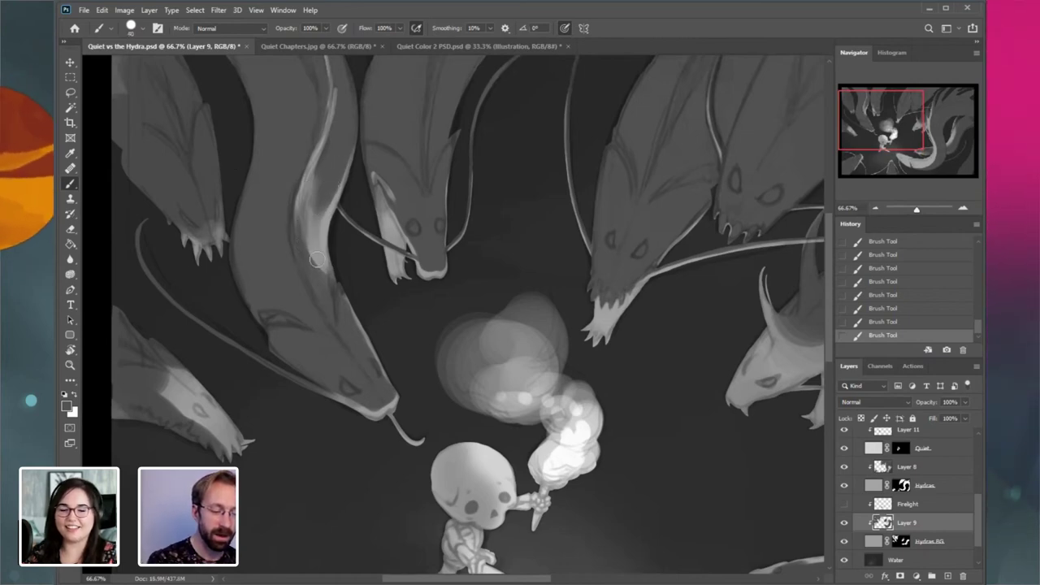
pyautogui.press(']')
pyautogui.press(']')
pyautogui.press(']')
pyautogui.moveTo(320, 281); pyautogui.dragTo(317, 253)
pyautogui.moveTo(315, 204)
pyautogui.mouseDown()
pyautogui.moveTo(313, 254)
pyautogui.moveTo(335, 142)
pyautogui.moveTo(322, 277)
pyautogui.moveTo(314, 193)
pyautogui.moveTo(312, 310)
pyautogui.mouseUp()
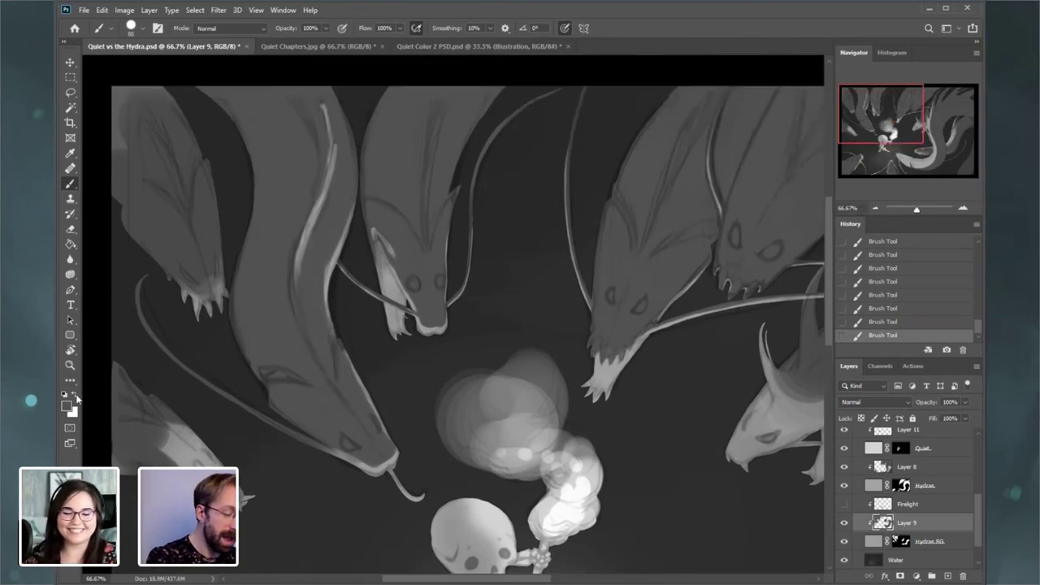
# - Erase a rim light along the torch-facing edge of the large left hydra's neck
pyautogui.click(72, 231)
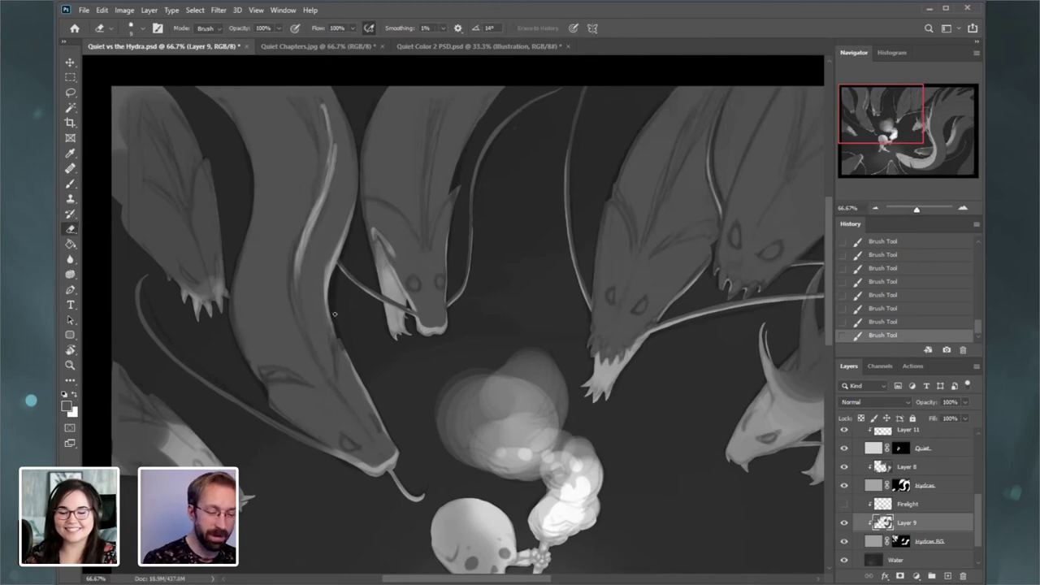
pyautogui.moveTo(333, 280); pyautogui.dragTo(354, 203)
pyautogui.moveTo(335, 247)
pyautogui.mouseDown()
pyautogui.moveTo(355, 199)
pyautogui.moveTo(354, 152)
pyautogui.mouseUp()
pyautogui.press('[')
pyautogui.press('[')
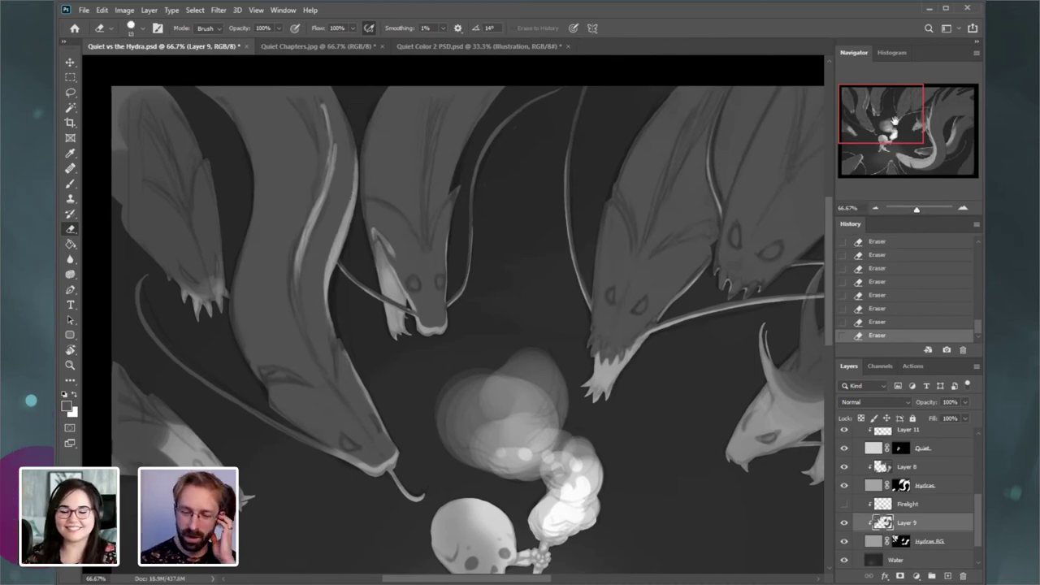
# - Erase shadow along the large left hydra's snout and long whisker, redoing the strokes to refine the highlights
pyautogui.moveTo(897, 120); pyautogui.dragTo(859, 136)
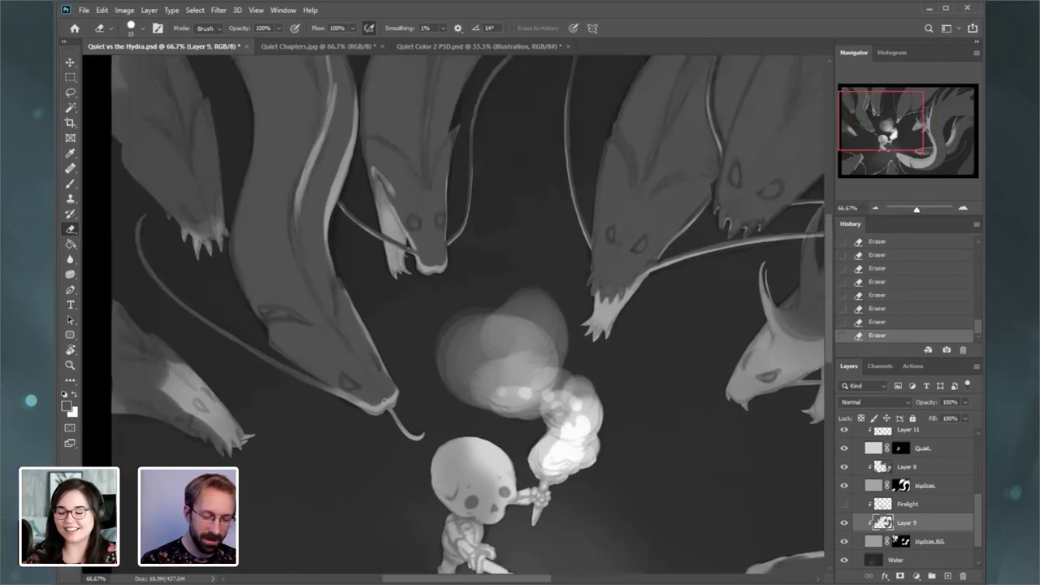
pyautogui.hotkey('ctrl', 'z')
pyautogui.moveTo(382, 403); pyautogui.dragTo(397, 392)
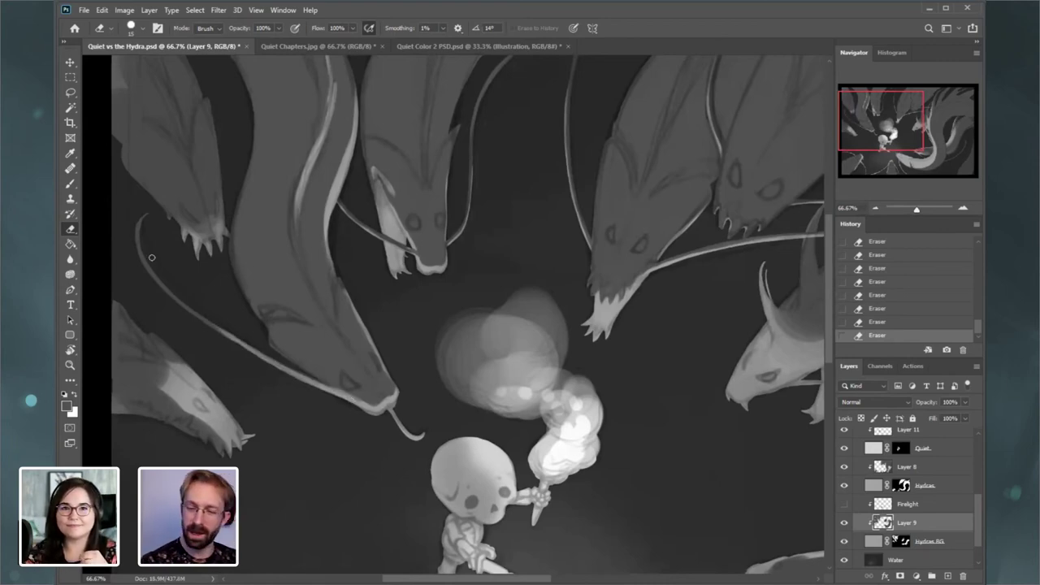
pyautogui.hotkey('ctrl', 'z')
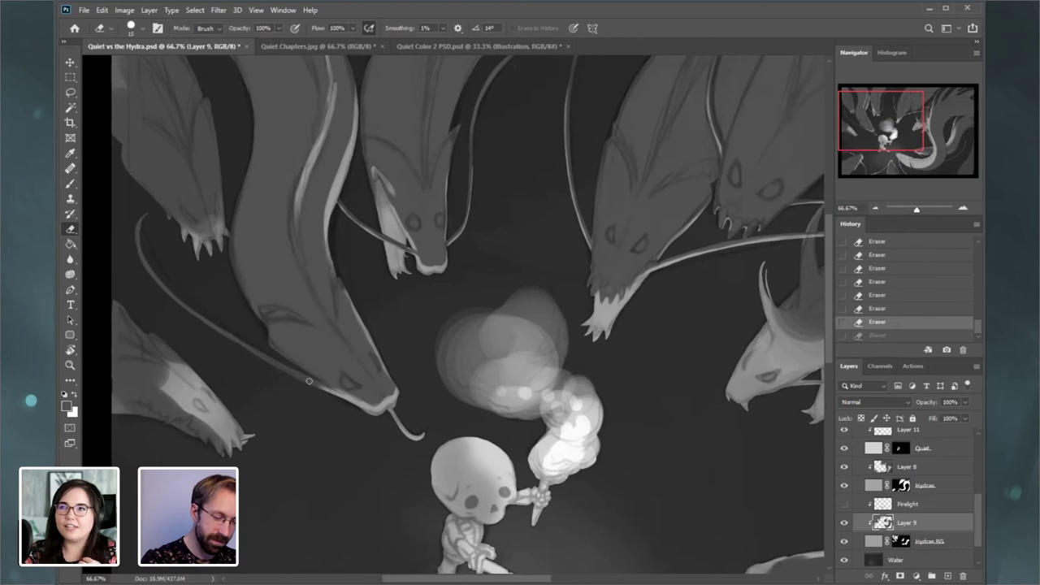
pyautogui.moveTo(239, 341); pyautogui.dragTo(166, 280)
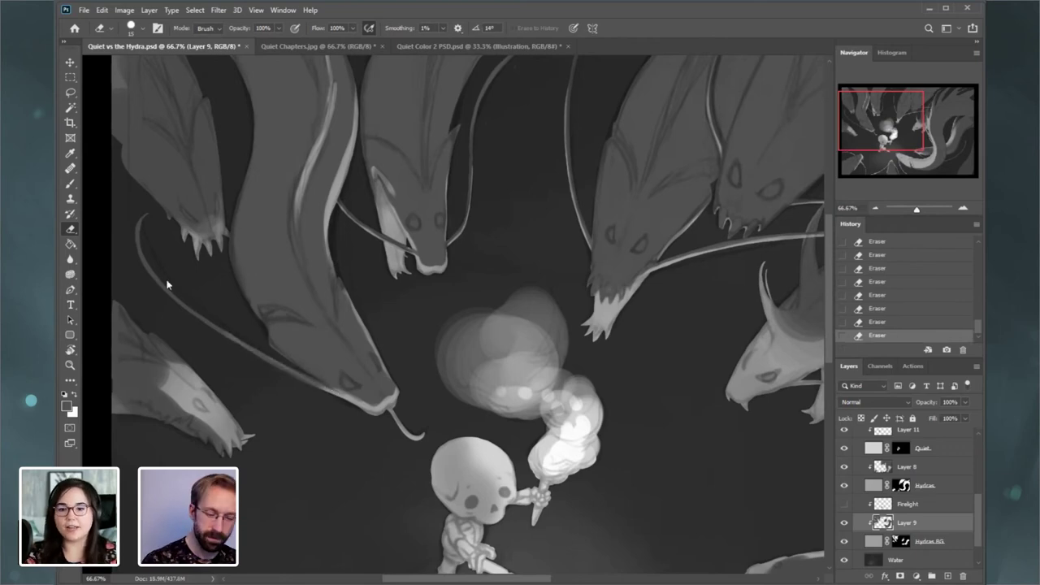
# - Erase highlights along the snout and brow of the small hydra head behind the coiled neck, and paint shadow near its eye
pyautogui.moveTo(876, 129)
pyautogui.mouseDown()
pyautogui.moveTo(856, 165)
pyautogui.moveTo(928, 169)
pyautogui.moveTo(884, 154)
pyautogui.mouseUp()
pyautogui.click(844, 524)
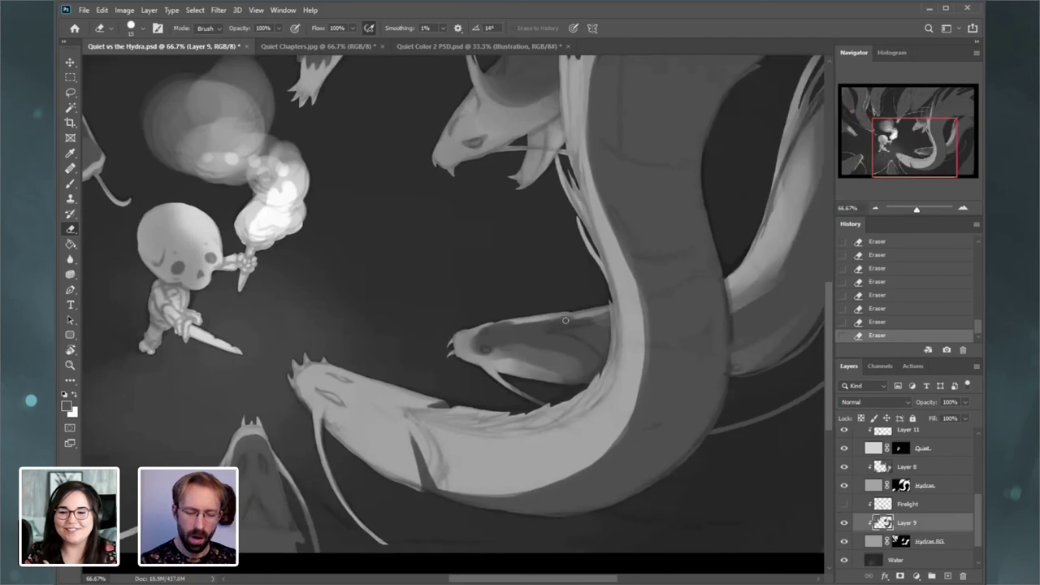
pyautogui.click(479, 331)
pyautogui.click(469, 335)
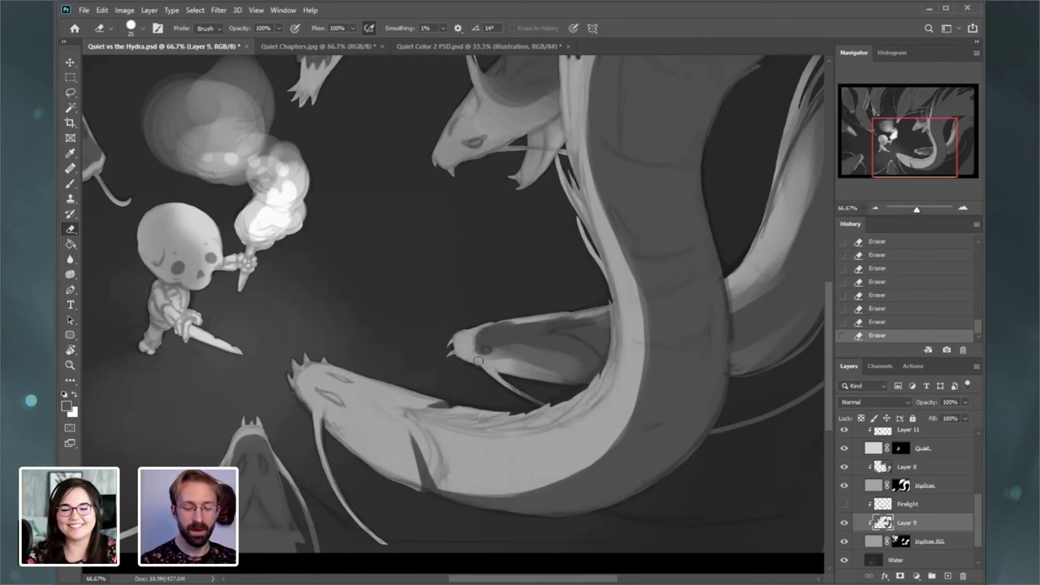
pyautogui.click(75, 183)
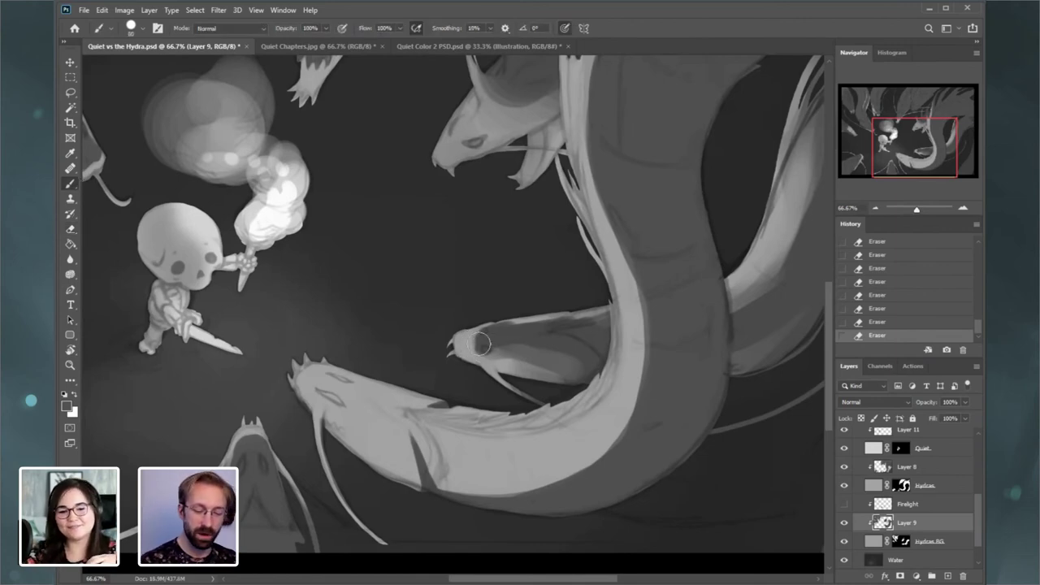
pyautogui.moveTo(492, 337); pyautogui.dragTo(498, 322)
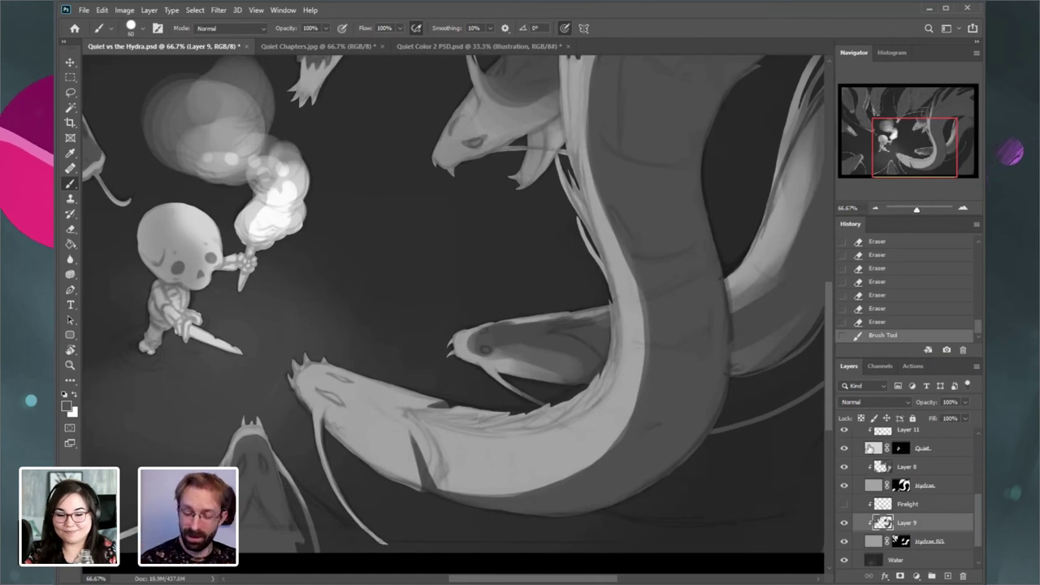
# - Compare the artwork with and without Layer 9, paint shadow on the small hydra head's cheek and brow, and erase along its upper edge
pyautogui.click(844, 523)
pyautogui.click(844, 522)
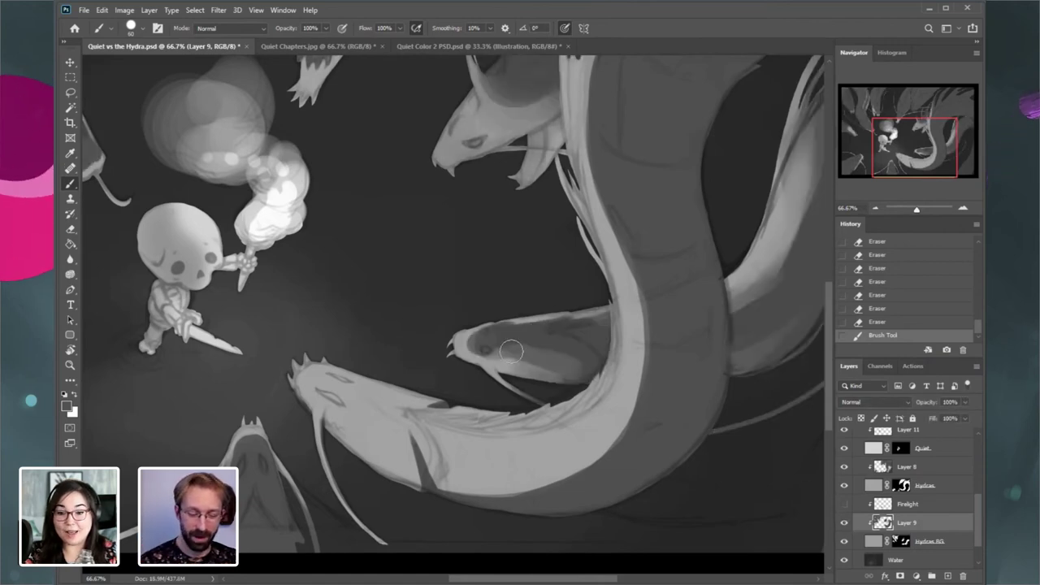
pyautogui.moveTo(511, 351)
pyautogui.mouseDown()
pyautogui.moveTo(628, 356)
pyautogui.moveTo(601, 342)
pyautogui.moveTo(515, 353)
pyautogui.mouseUp()
pyautogui.hotkey('ctrl', 'z')
pyautogui.moveTo(570, 333)
pyautogui.mouseDown()
pyautogui.moveTo(493, 336)
pyautogui.moveTo(578, 328)
pyautogui.mouseUp()
pyautogui.moveTo(578, 329)
pyautogui.mouseDown()
pyautogui.moveTo(494, 336)
pyautogui.moveTo(582, 320)
pyautogui.mouseUp()
pyautogui.click(70, 229)
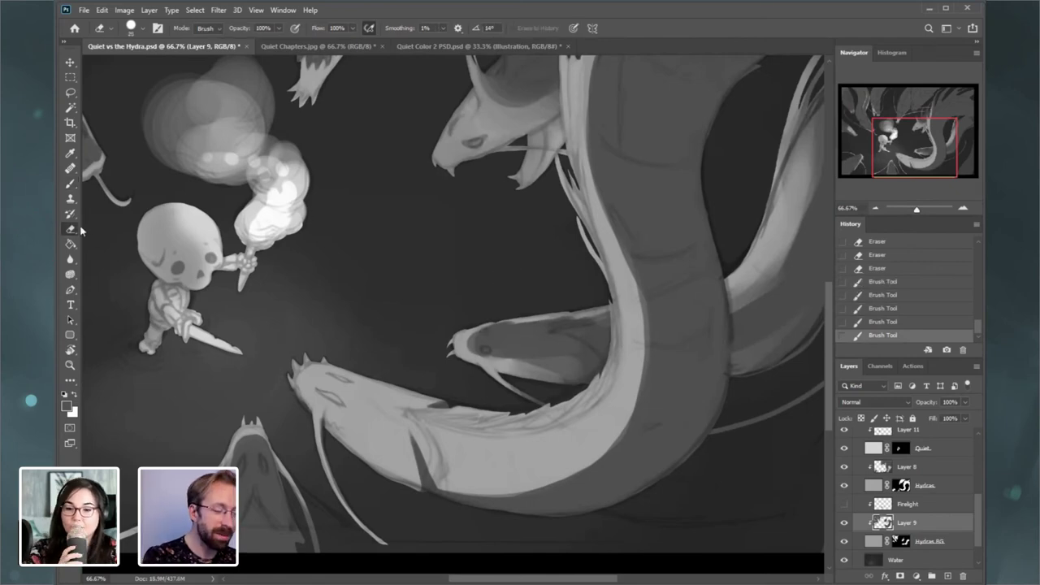
pyautogui.moveTo(483, 322); pyautogui.dragTo(574, 301)
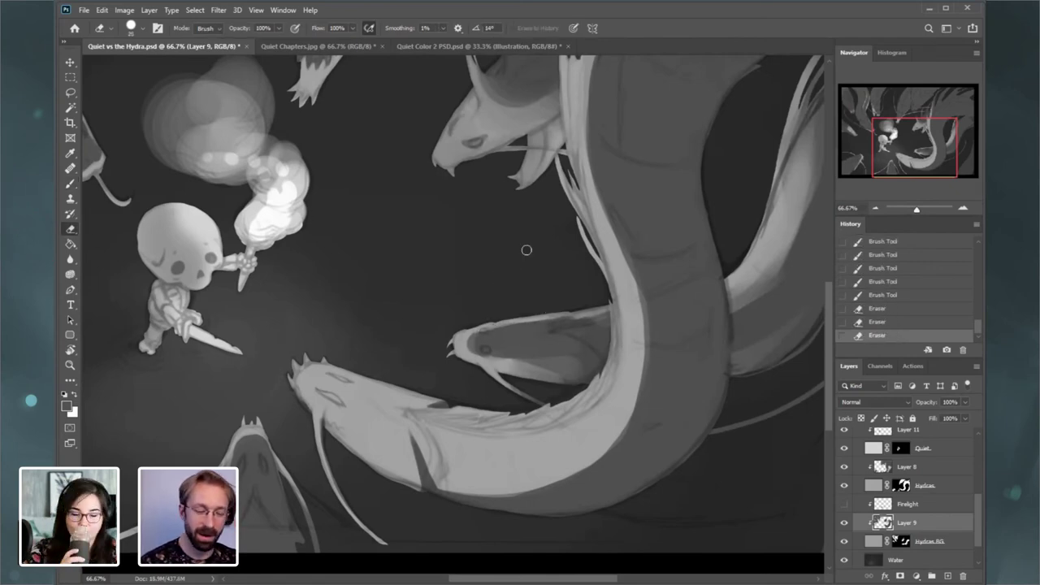
# - Paint shadow across the small hydra head from its eye to where its neck passes behind the coiled hydra
pyautogui.click(76, 184)
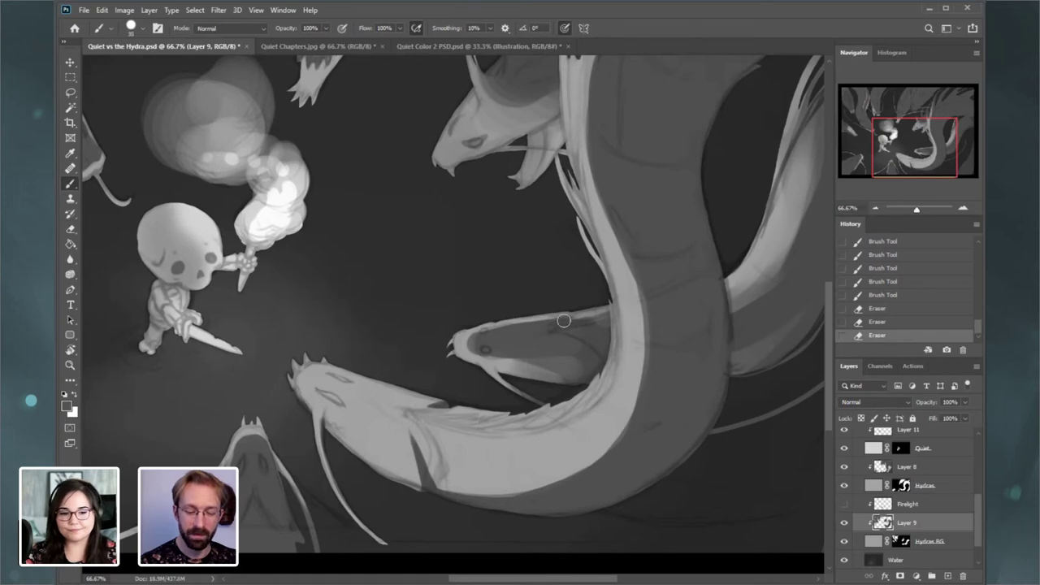
pyautogui.moveTo(564, 321)
pyautogui.mouseDown()
pyautogui.moveTo(514, 345)
pyautogui.moveTo(504, 338)
pyautogui.moveTo(555, 321)
pyautogui.moveTo(490, 343)
pyautogui.mouseUp()
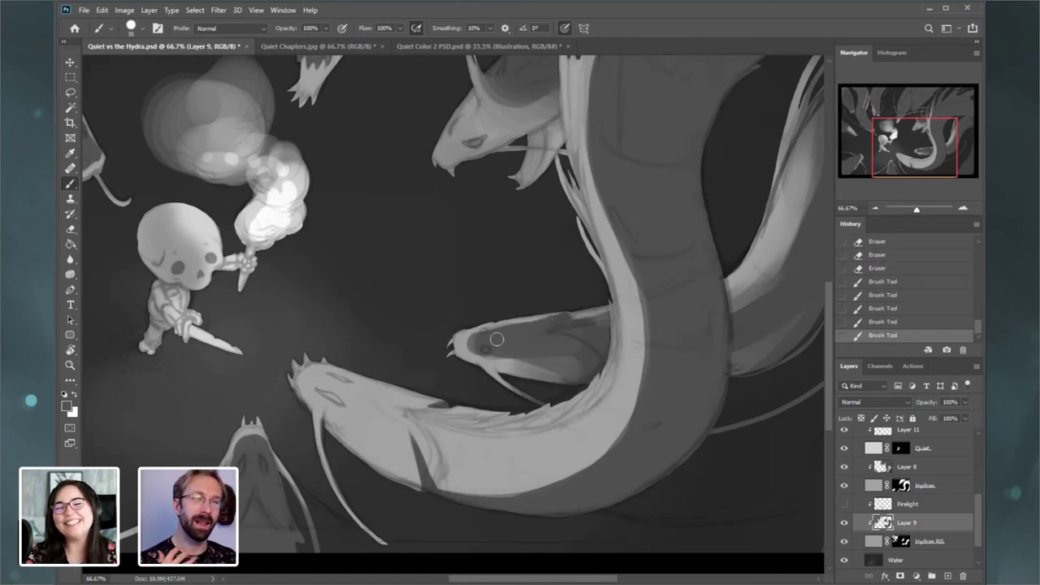
pyautogui.moveTo(515, 359)
pyautogui.mouseDown()
pyautogui.moveTo(498, 353)
pyautogui.moveTo(593, 366)
pyautogui.mouseUp()
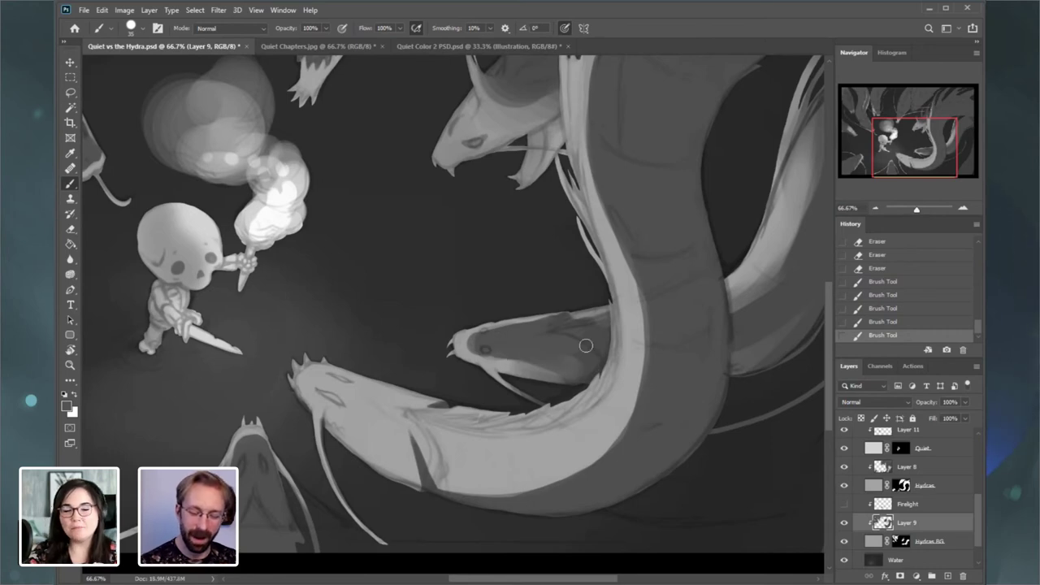
pyautogui.press(']')
pyautogui.press(']')
pyautogui.press(']')
pyautogui.press(']')
pyautogui.press(']')
pyautogui.moveTo(601, 327); pyautogui.dragTo(598, 331)
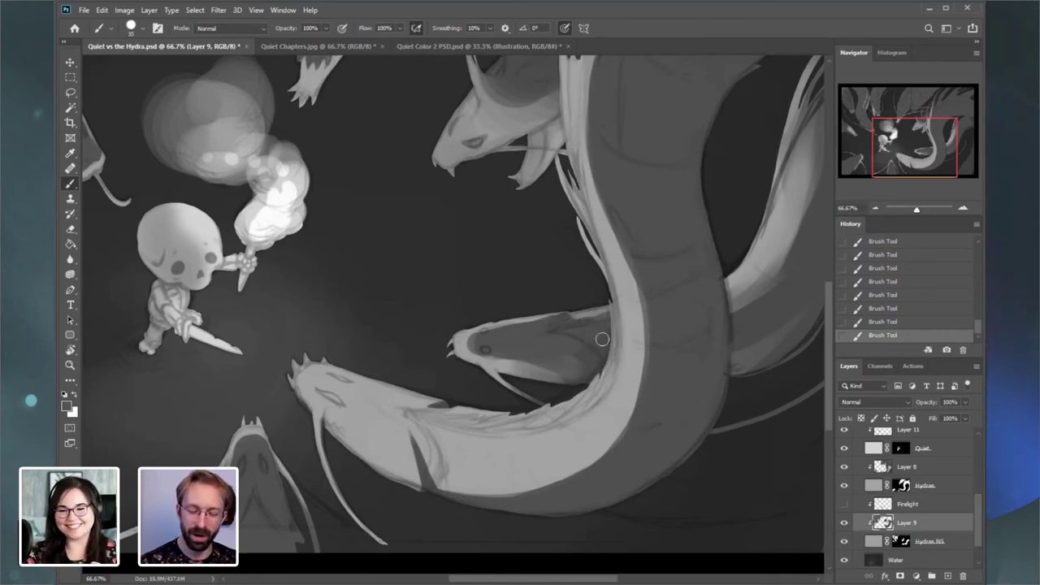
pyautogui.press(']')
pyautogui.press(']')
pyautogui.press(']')
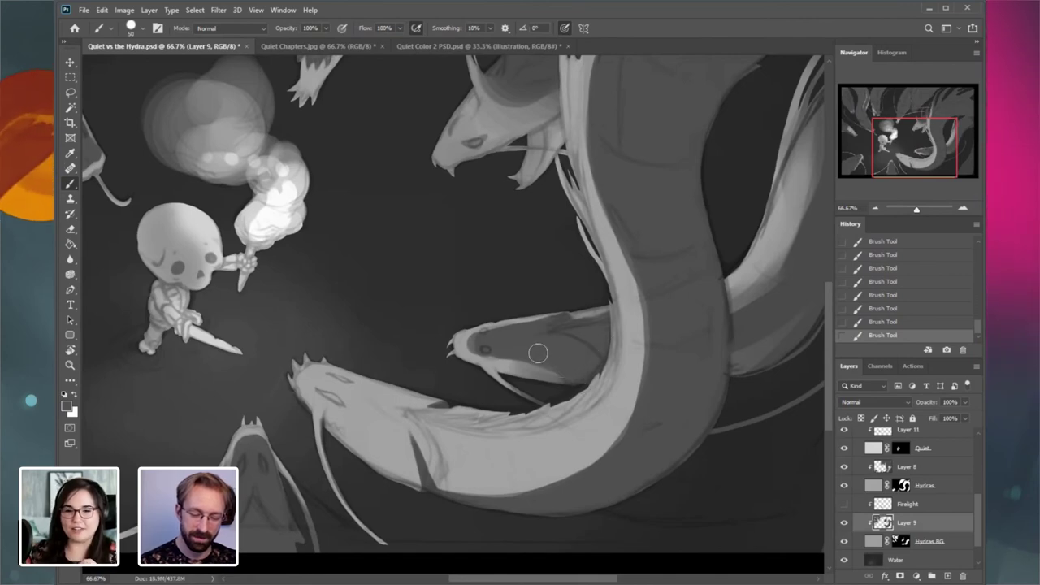
# - Erase shadow near the end of the small hydra's whisker and paint thin shadow strokes along the whisker's base below the jaw
pyautogui.click(71, 229)
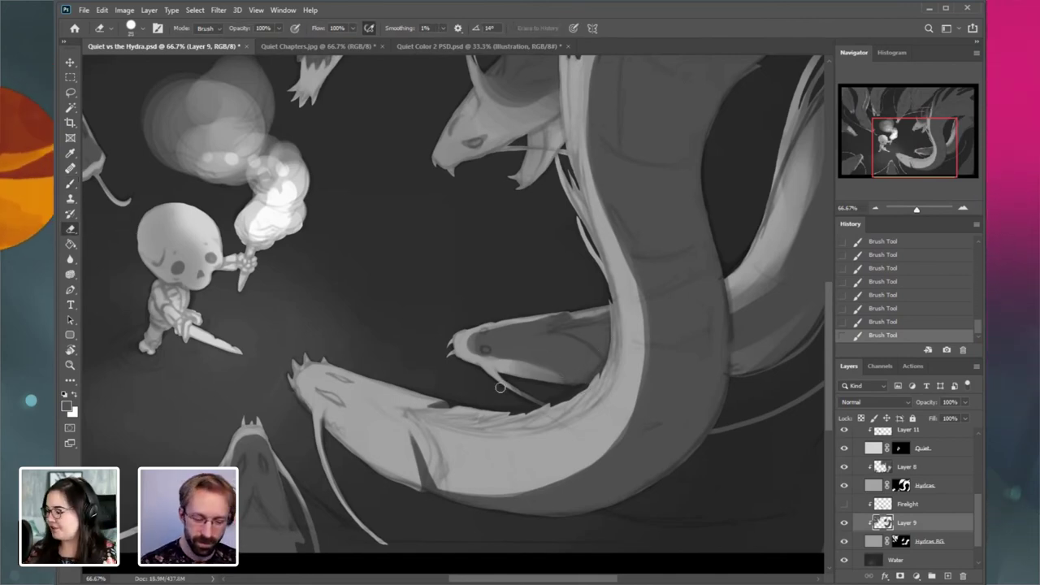
pyautogui.moveTo(557, 407); pyautogui.dragTo(542, 409)
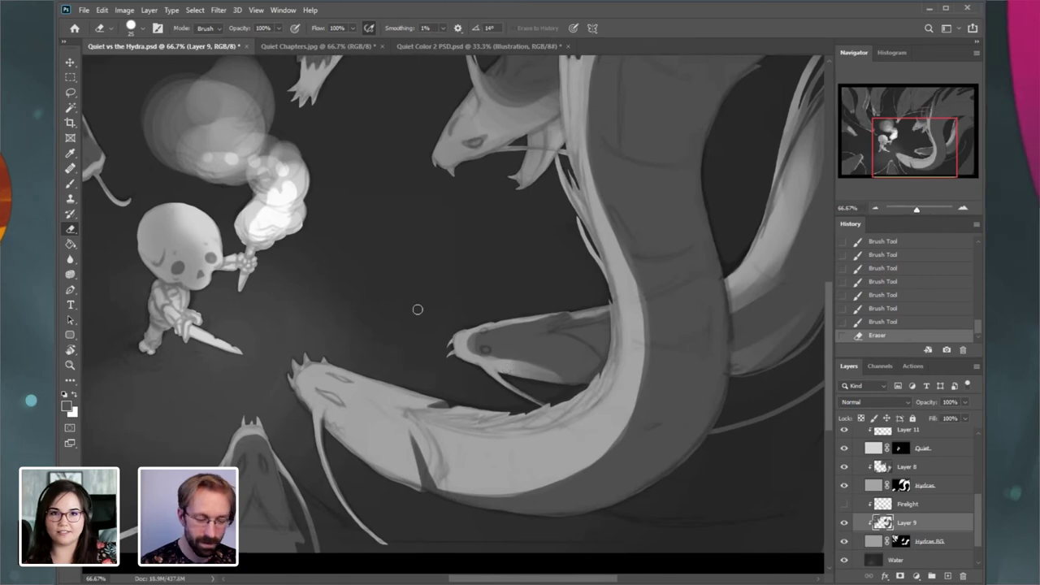
pyautogui.click(71, 182)
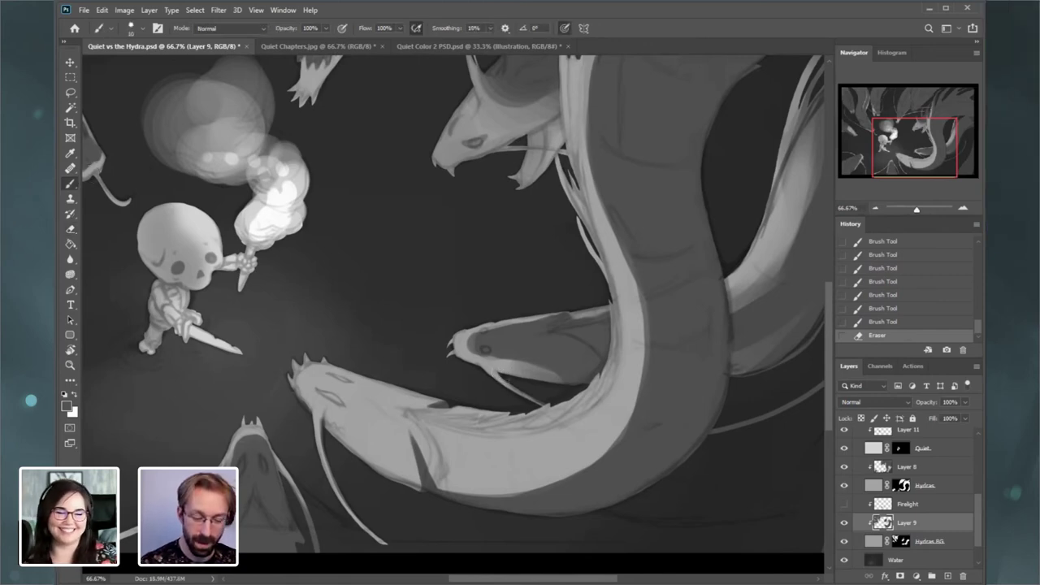
pyautogui.moveTo(493, 368); pyautogui.dragTo(506, 378)
pyautogui.moveTo(494, 368); pyautogui.dragTo(523, 381)
pyautogui.moveTo(496, 369); pyautogui.dragTo(517, 378)
pyautogui.press(']')
pyautogui.press(']')
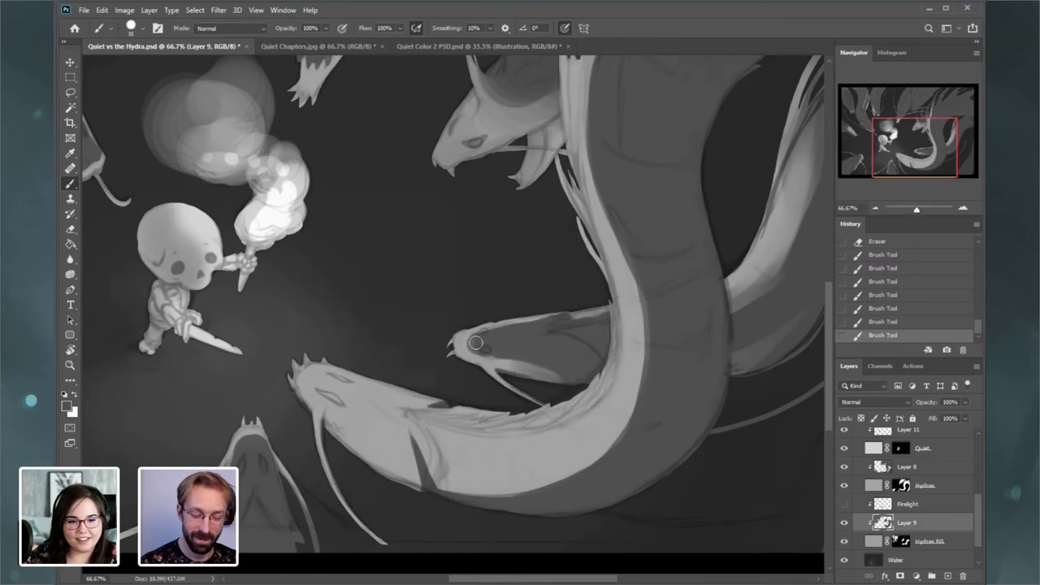
# - Paint shadow around the small hydra's eye and brow, and erase a highlight along its lower jaw
pyautogui.moveTo(475, 343); pyautogui.dragTo(511, 331)
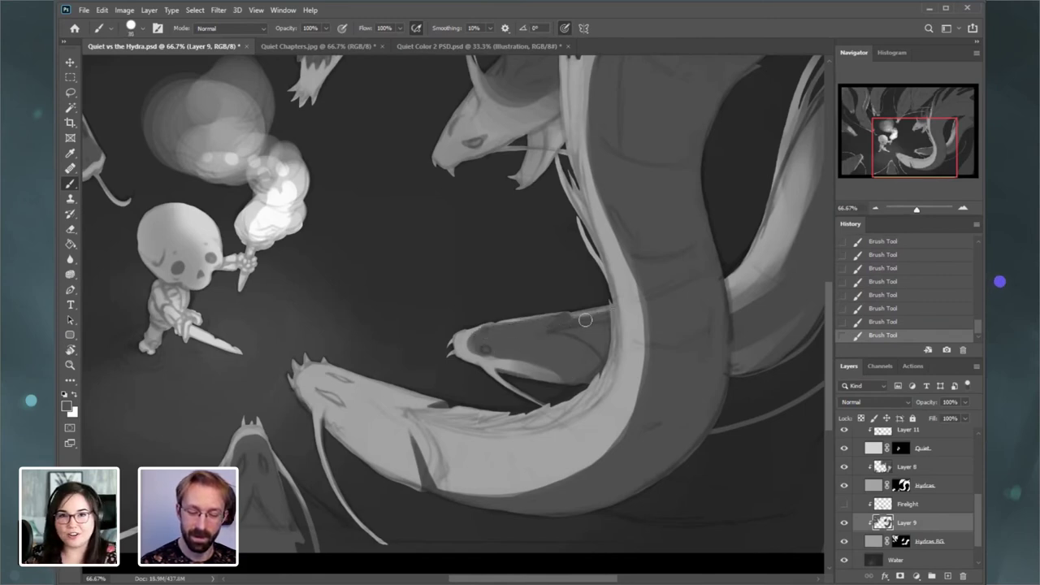
pyautogui.click(71, 229)
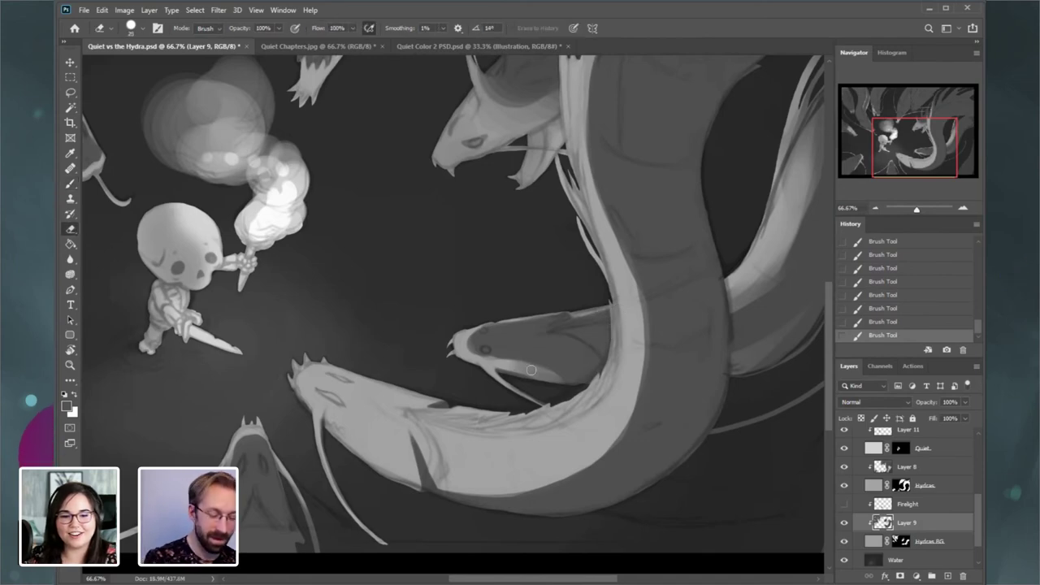
pyautogui.moveTo(553, 378)
pyautogui.mouseDown()
pyautogui.moveTo(513, 366)
pyautogui.moveTo(599, 376)
pyautogui.moveTo(559, 381)
pyautogui.mouseUp()
# - Paint shadow over the small hydra's cheek and back of the jaw, leaving only a thin highlight along the jaw's lower edge
pyautogui.click(70, 184)
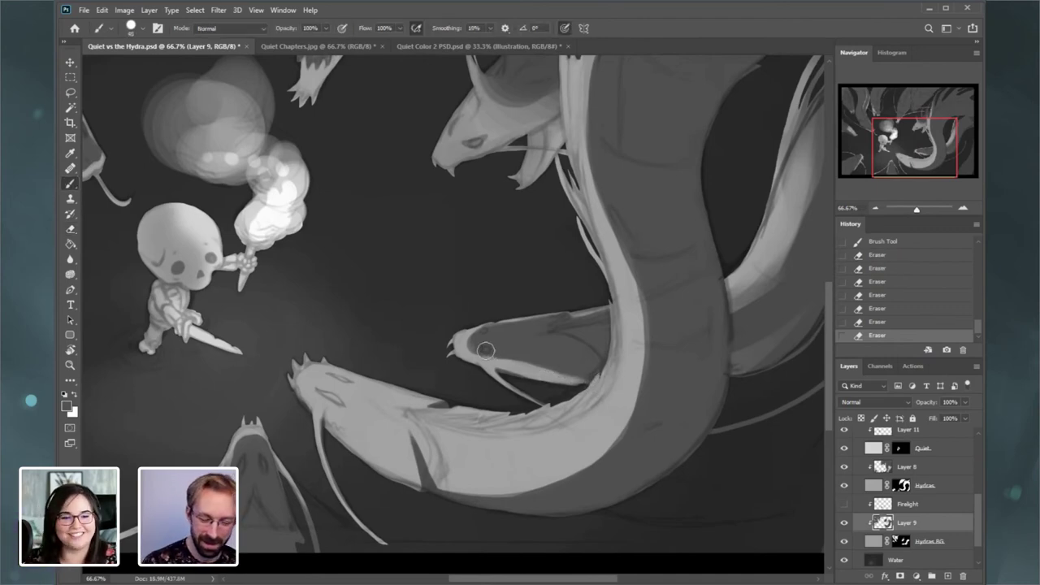
pyautogui.moveTo(486, 351); pyautogui.dragTo(589, 367)
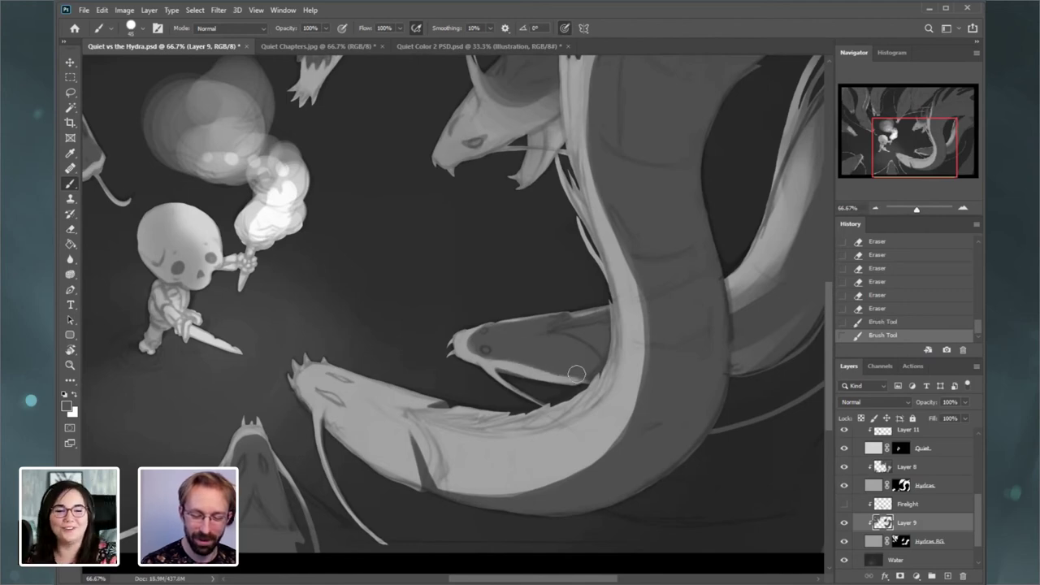
pyautogui.moveTo(527, 366); pyautogui.dragTo(588, 374)
pyautogui.moveTo(582, 376); pyautogui.dragTo(599, 373)
pyautogui.moveTo(586, 382); pyautogui.dragTo(601, 373)
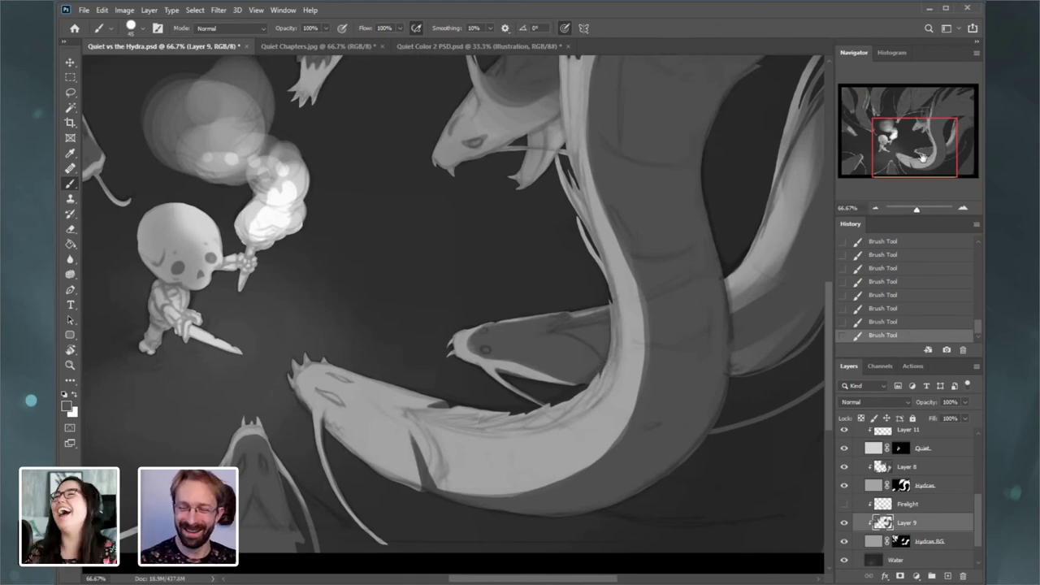
# - Compare the background neck behind the coiled hydra with and without the last shadow stroke
pyautogui.moveTo(923, 158); pyautogui.dragTo(944, 151)
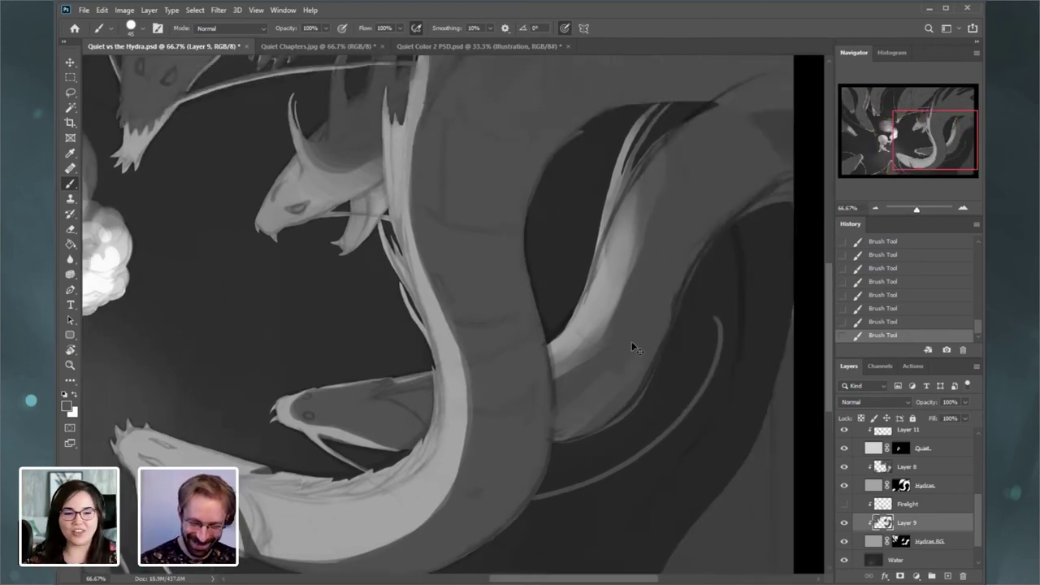
pyautogui.hotkey('ctrl', 'z')
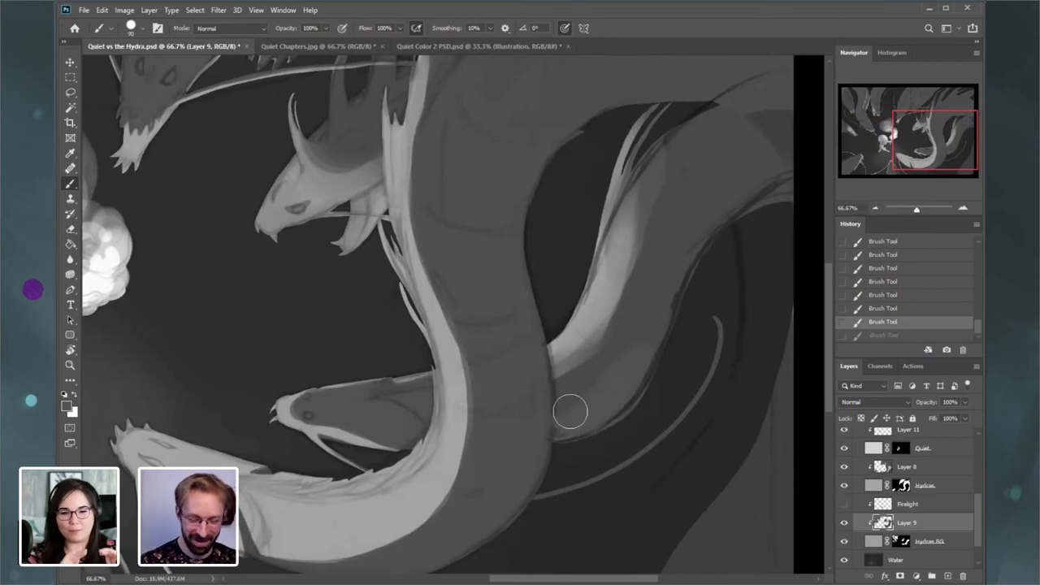
pyautogui.hotkey('ctrl', 'shift', 'z')
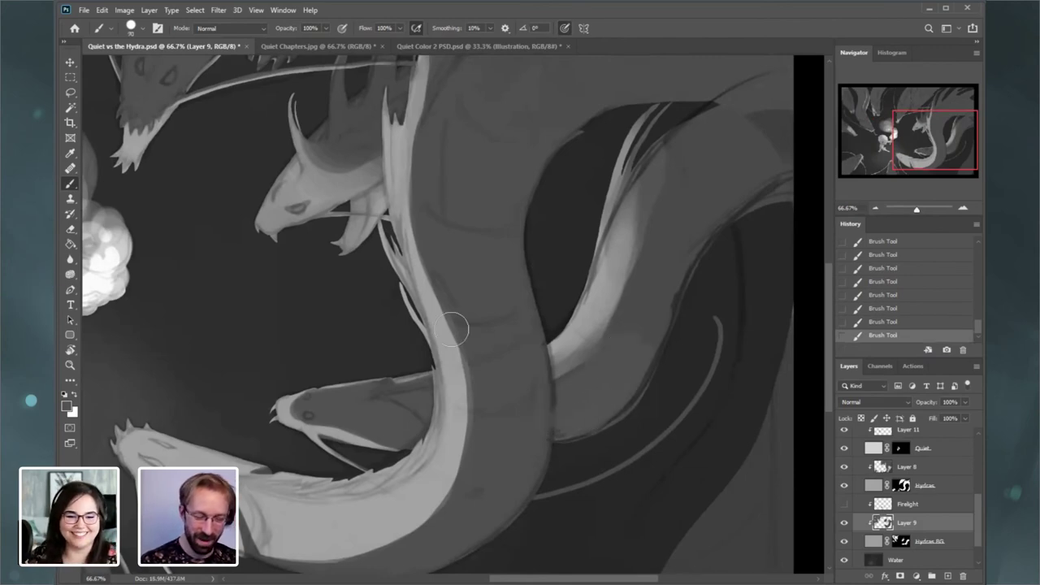
# - Erase thin highlights along the ridge behind the small hydra's head, where it meets the coiled neck
pyautogui.click(70, 230)
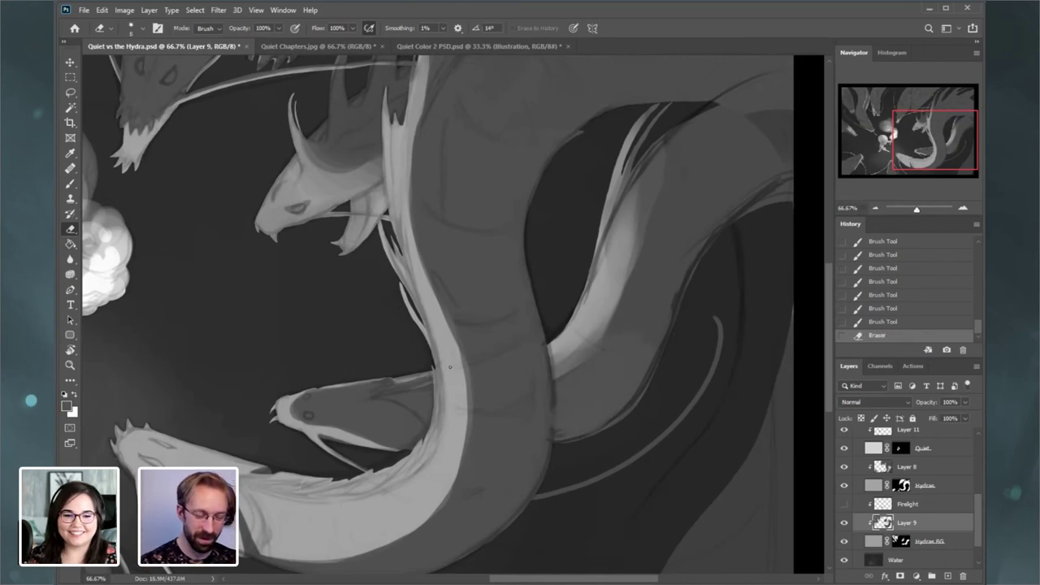
pyautogui.moveTo(400, 390); pyautogui.dragTo(434, 379)
pyautogui.hotkey('ctrl', 'z')
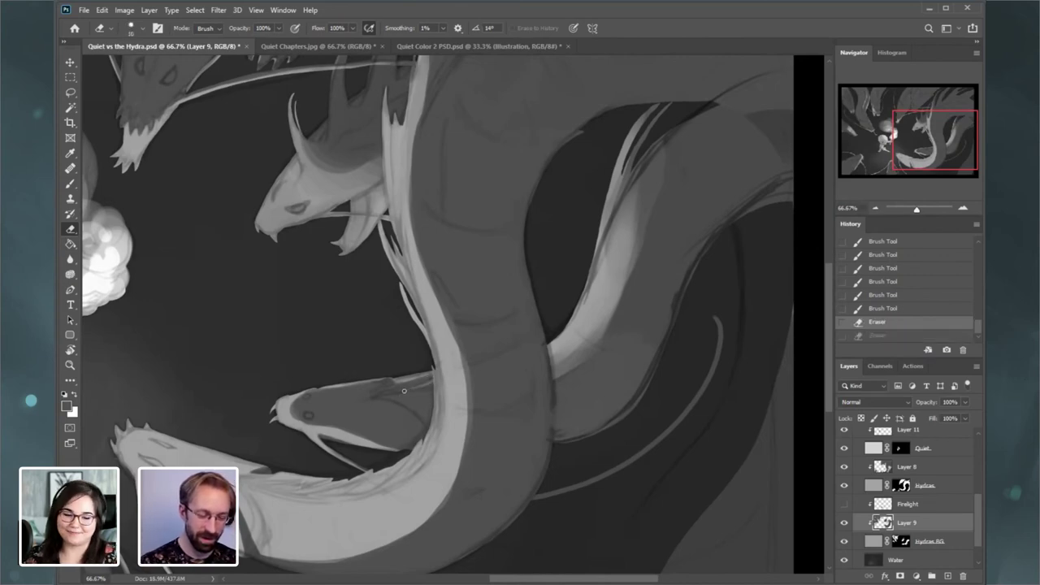
pyautogui.hotkey('ctrl', 'shift', 'z')
pyautogui.hotkey('ctrl', 'z')
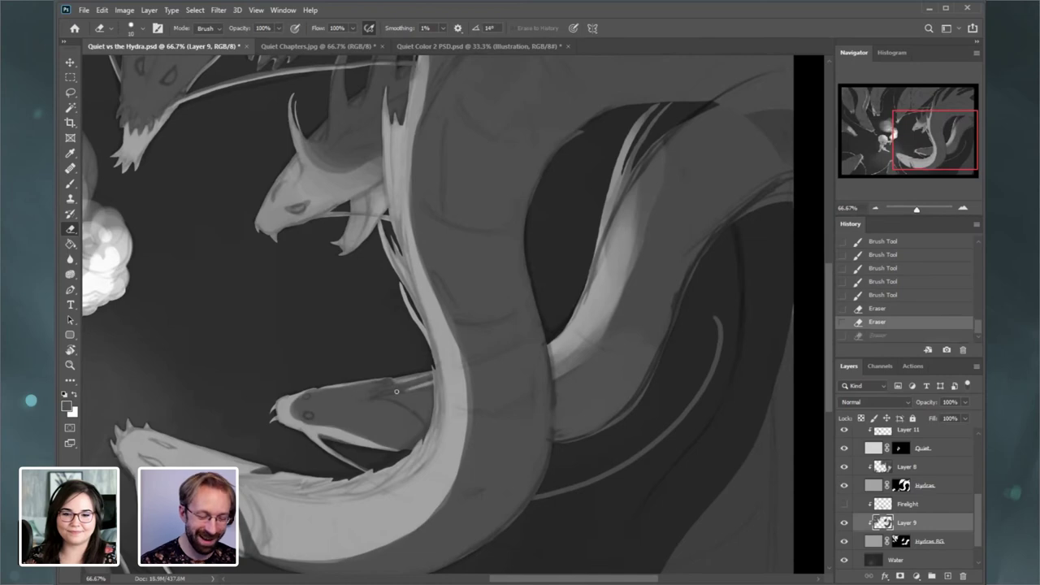
pyautogui.hotkey('ctrl', 'shift', 'z')
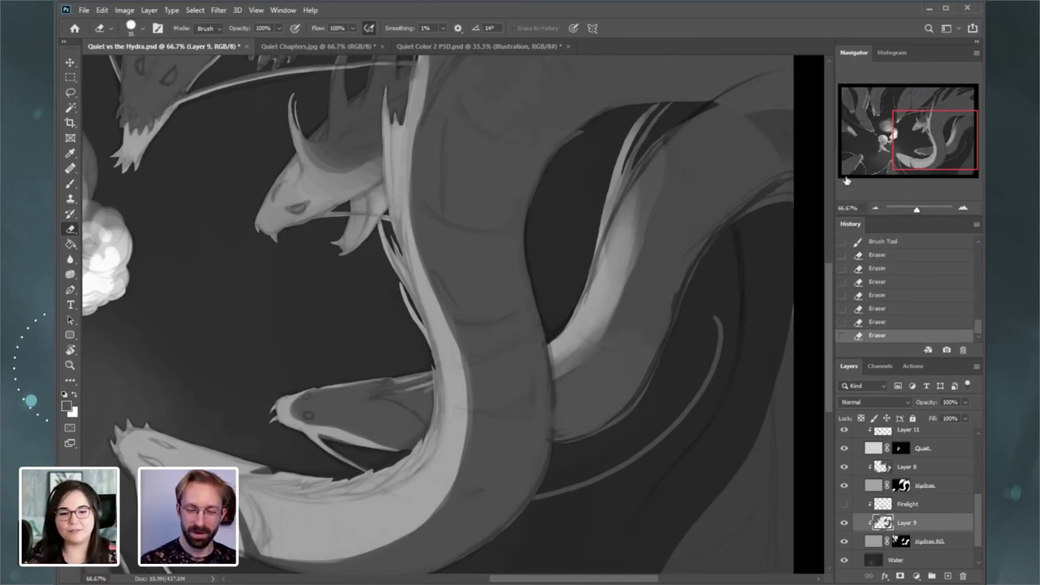
# - Erase shadow along the finned, torch-facing ridge of the background neck behind the coiled hydra
pyautogui.moveTo(913, 139); pyautogui.dragTo(916, 130)
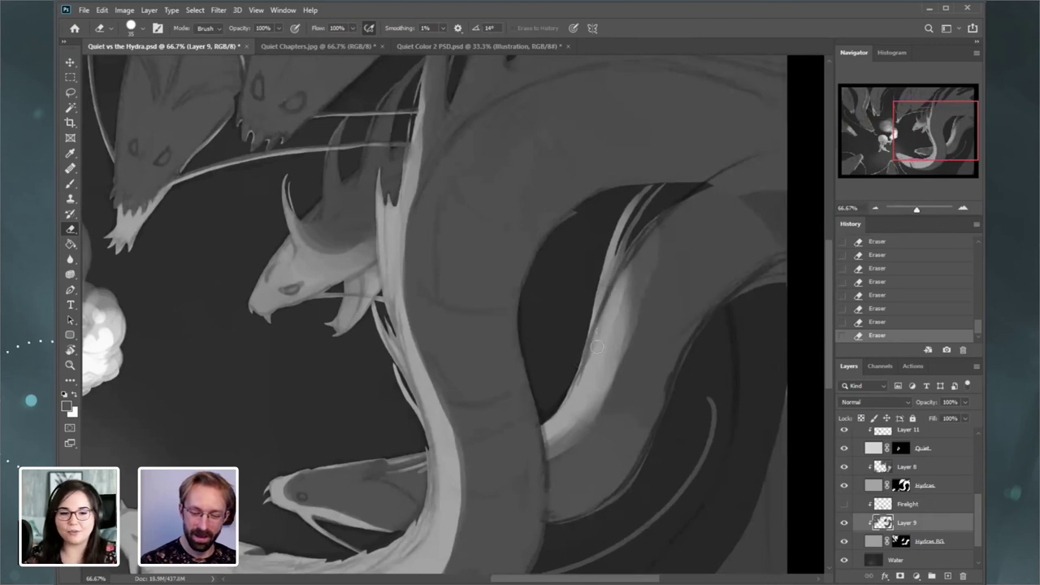
pyautogui.press('[')
pyautogui.moveTo(630, 232); pyautogui.dragTo(606, 291)
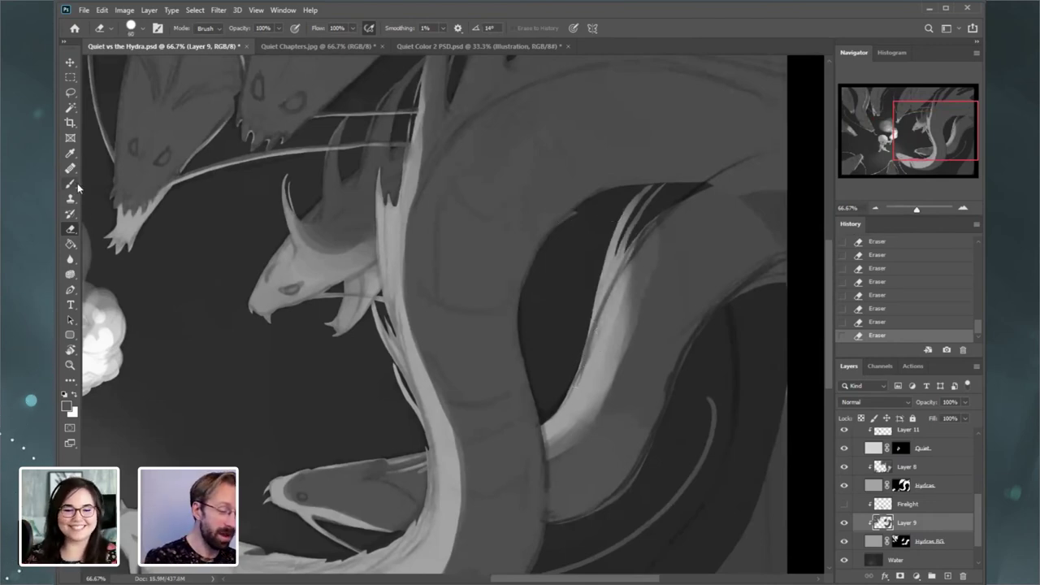
# - Paint shadow over the lower part of the background neck next to the coiled hydra, reducing the brush for its lit edge
pyautogui.click(75, 186)
pyautogui.moveTo(571, 464); pyautogui.dragTo(609, 411)
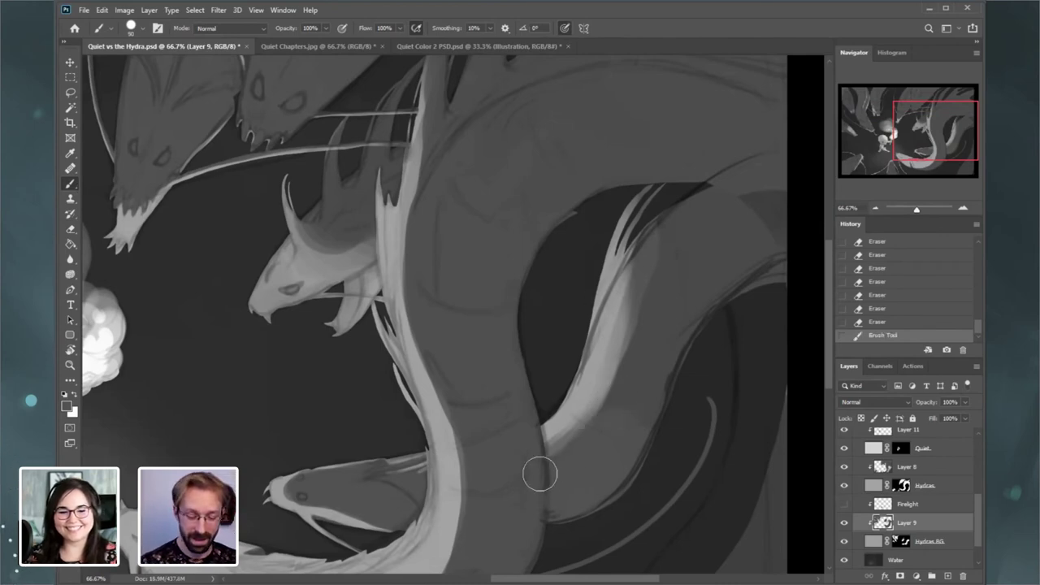
pyautogui.moveTo(539, 473); pyautogui.dragTo(595, 432)
pyautogui.press('[')
pyautogui.press('[')
pyautogui.press('[')
pyautogui.press('[')
pyautogui.press('[')
pyautogui.moveTo(601, 345); pyautogui.dragTo(575, 413)
pyautogui.hotkey('ctrl', 'z')
pyautogui.hotkey('ctrl', 'shift', 'z')
# - Paint narrow shadow strokes with a smaller brush where the background neck's highlight tapers behind the coiled hydra
pyautogui.press('[')
pyautogui.press('[')
pyautogui.press('[')
pyautogui.press('[')
pyautogui.moveTo(556, 425); pyautogui.dragTo(598, 385)
pyautogui.press(']')
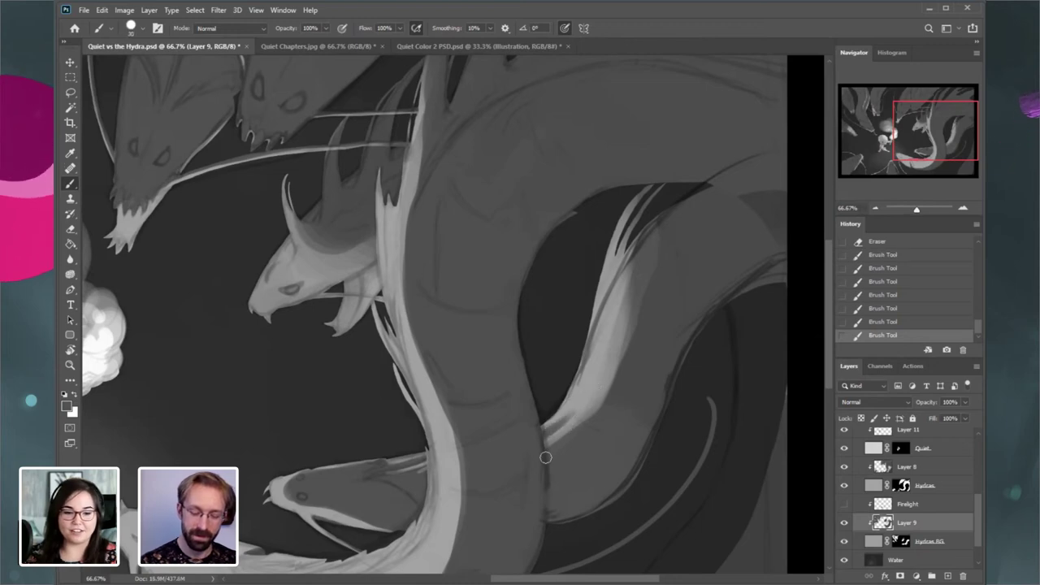
pyautogui.moveTo(544, 457); pyautogui.dragTo(595, 388)
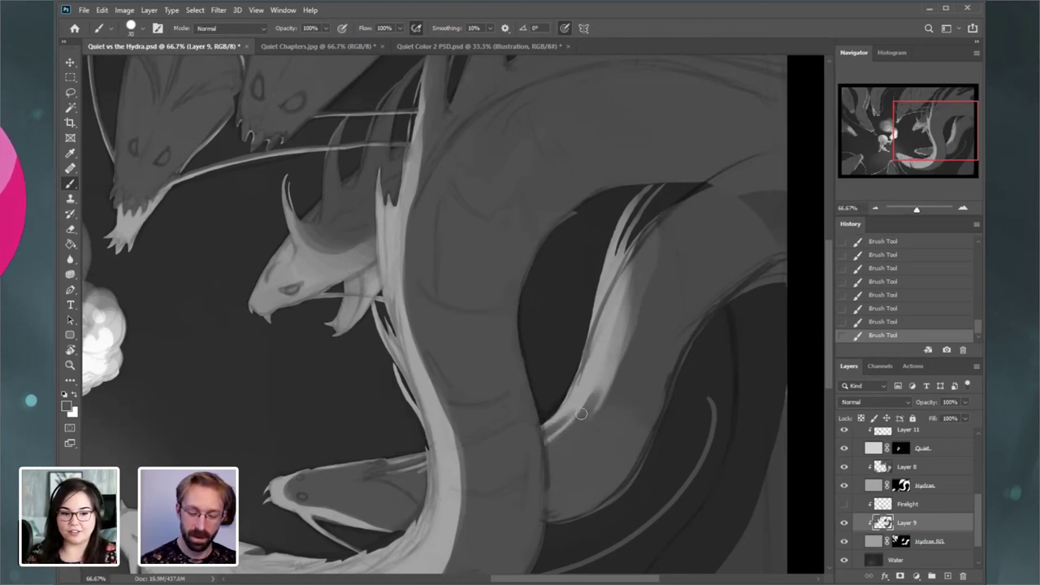
# - Erase a crisp highlight at the base of the background neck's lit ridge, where it meets the coiled hydra
pyautogui.click(70, 228)
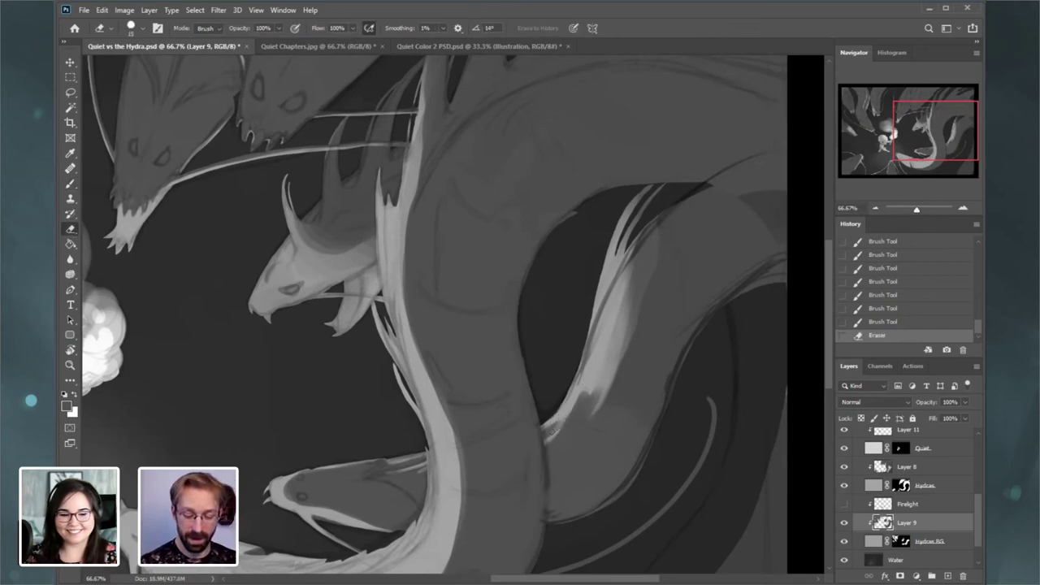
pyautogui.moveTo(553, 431); pyautogui.dragTo(546, 439)
pyautogui.moveTo(556, 427); pyautogui.dragTo(546, 435)
pyautogui.press(']')
pyautogui.press(']')
pyautogui.moveTo(559, 420); pyautogui.dragTo(542, 443)
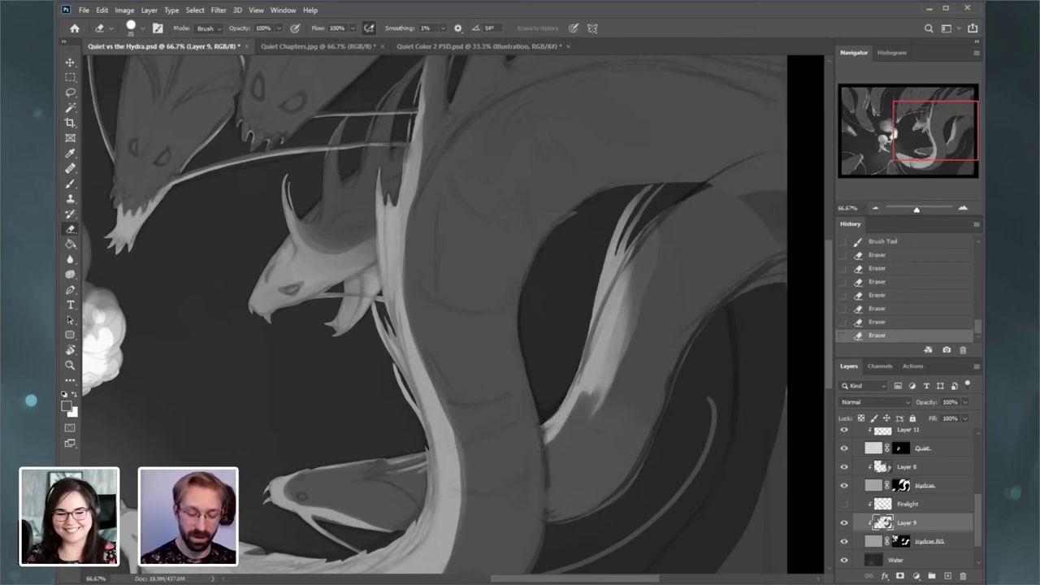
# - Paint shadow down the middle of the background neck, narrowing its broad highlight to a thin rim along the finned edge
pyautogui.press('b')
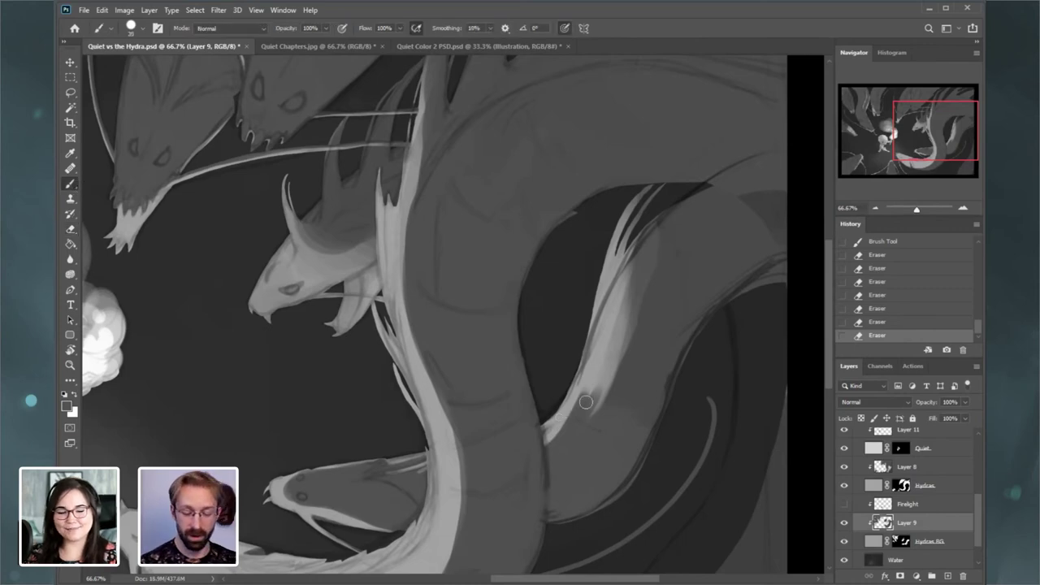
pyautogui.click(586, 401)
pyautogui.click(590, 389)
pyautogui.moveTo(607, 354); pyautogui.dragTo(590, 414)
pyautogui.press(']')
pyautogui.press(']')
pyautogui.moveTo(621, 333)
pyautogui.mouseDown()
pyautogui.moveTo(616, 385)
pyautogui.moveTo(616, 376)
pyautogui.mouseUp()
pyautogui.moveTo(655, 283)
pyautogui.mouseDown()
pyautogui.moveTo(614, 363)
pyautogui.moveTo(637, 288)
pyautogui.moveTo(592, 398)
pyautogui.mouseUp()
pyautogui.moveTo(637, 297); pyautogui.dragTo(599, 374)
# - Enlarge the brush to 150 for the background neck's broad shadow, undo the last stroke, and view the canvas at 50%
pyautogui.press(']')
pyautogui.press(']')
pyautogui.press(']')
pyautogui.press(']')
pyautogui.press(']')
pyautogui.press(']')
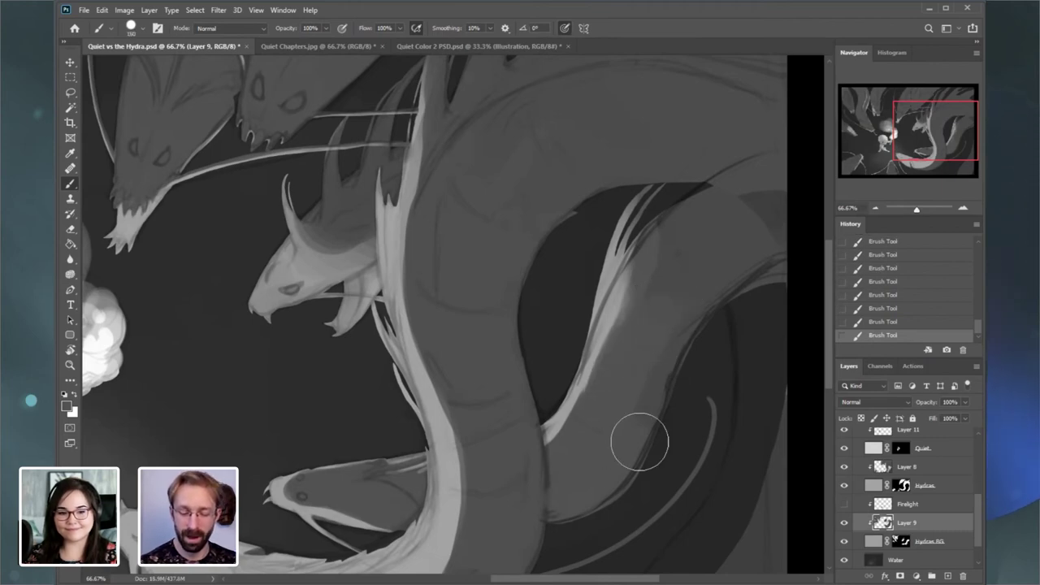
pyautogui.moveTo(917, 137); pyautogui.dragTo(917, 134)
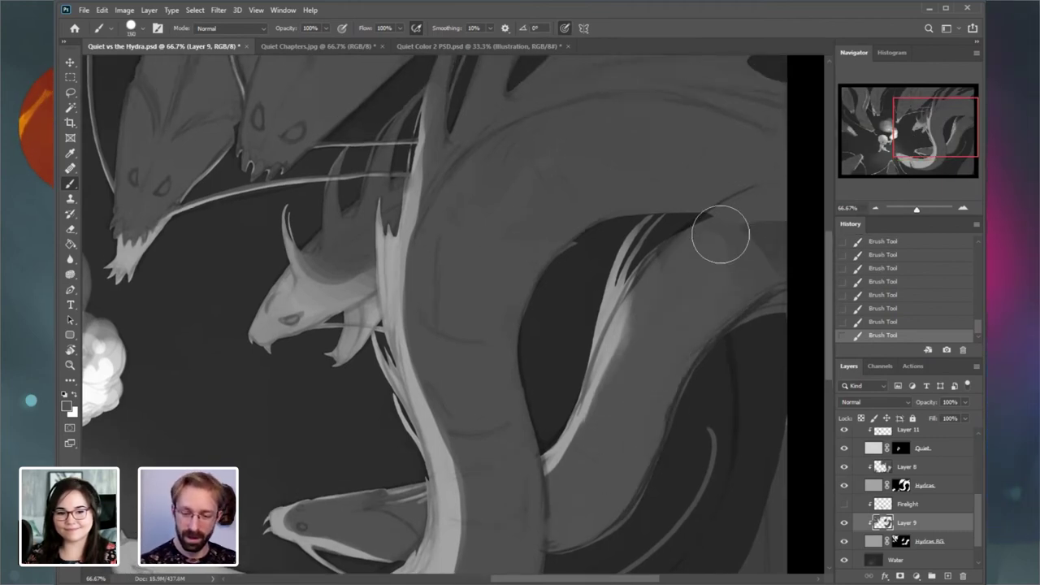
pyautogui.hotkey('ctrl', 'z')
pyautogui.click(875, 208)
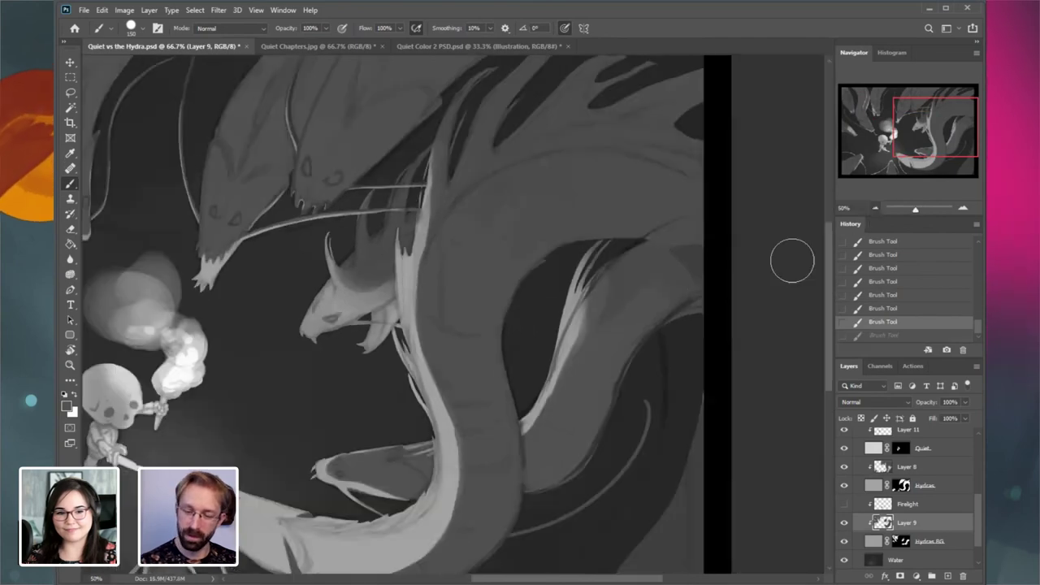
# - Restore the undone shadow stroke on the background neck and compare the canvas with the Hydras BG layer hidden and shown
pyautogui.hotkey('ctrl', 'shift', 'z')
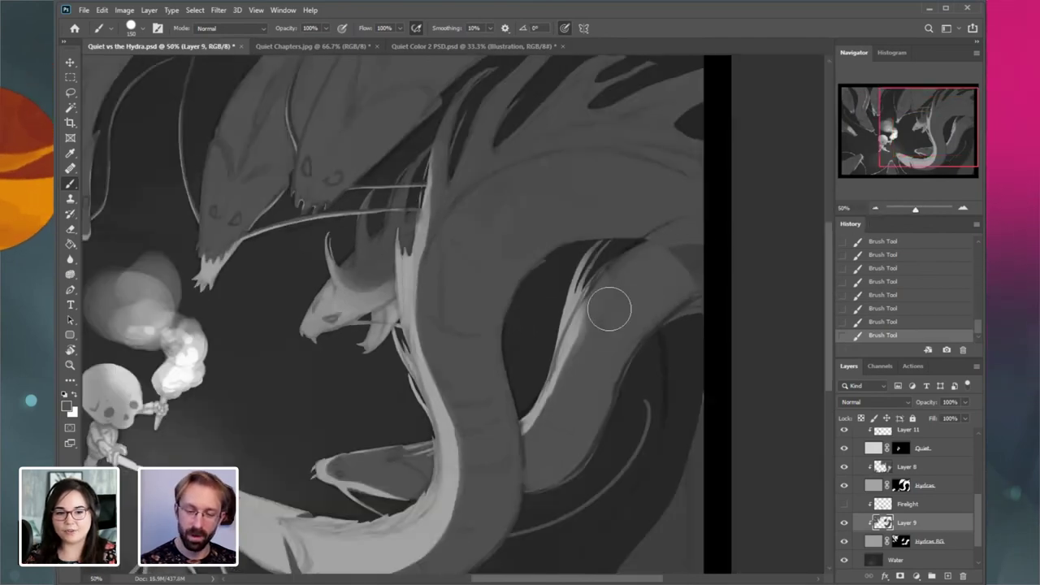
pyautogui.click(845, 541)
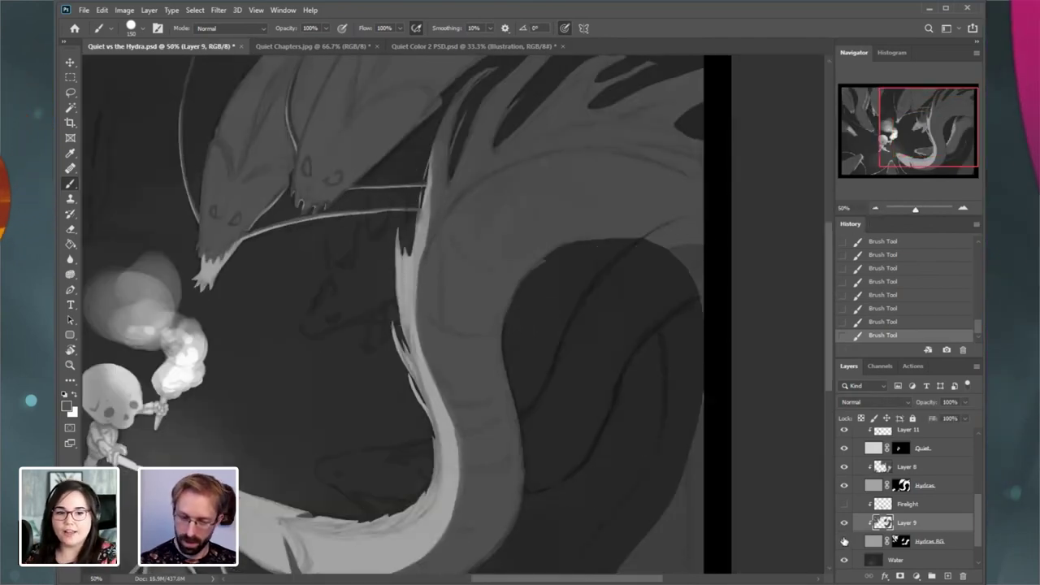
pyautogui.click(844, 541)
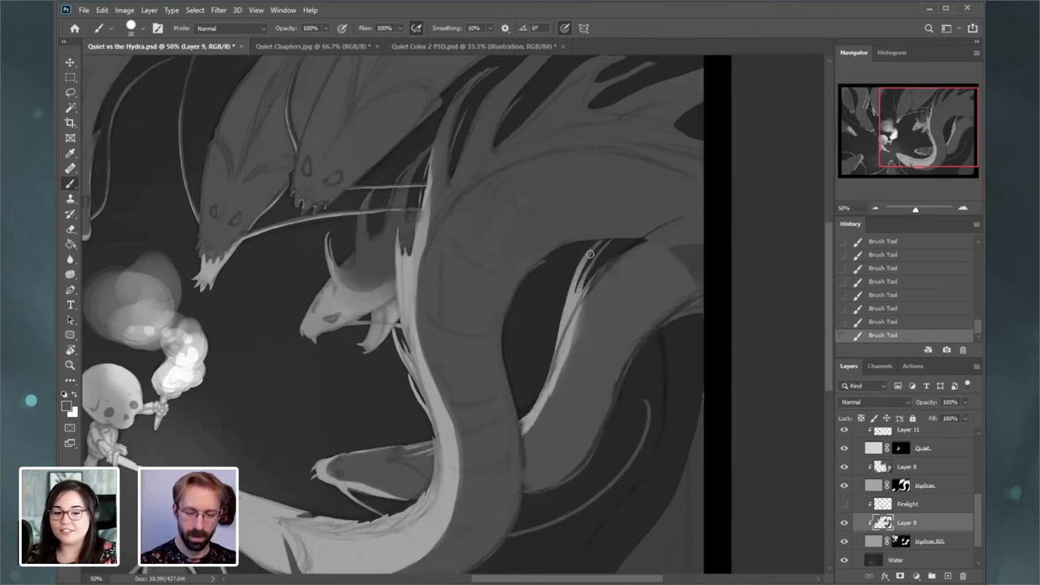
# - Paint thin shadow strokes with a size 20 brush between the fins on the background neck's upper lit edge
pyautogui.moveTo(590, 254); pyautogui.dragTo(571, 318)
pyautogui.moveTo(581, 270); pyautogui.dragTo(560, 365)
pyautogui.moveTo(576, 298); pyautogui.dragTo(565, 343)
# - Check the line sketch on Layer 2 by hiding and showing it, and set the layer's opacity to 40%
pyautogui.scroll(3, 973, 505)
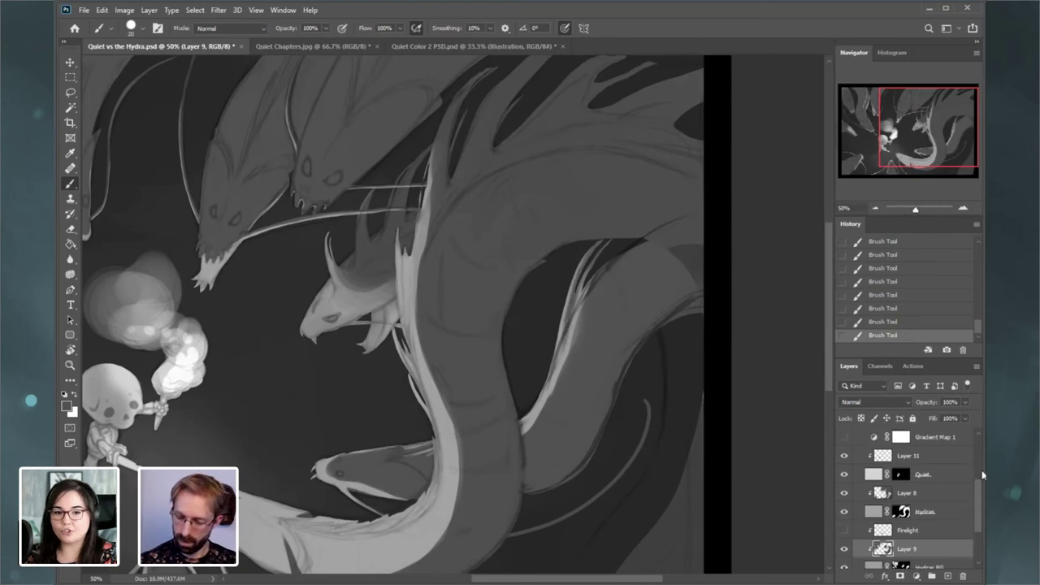
pyautogui.click(904, 490)
pyautogui.click(845, 491)
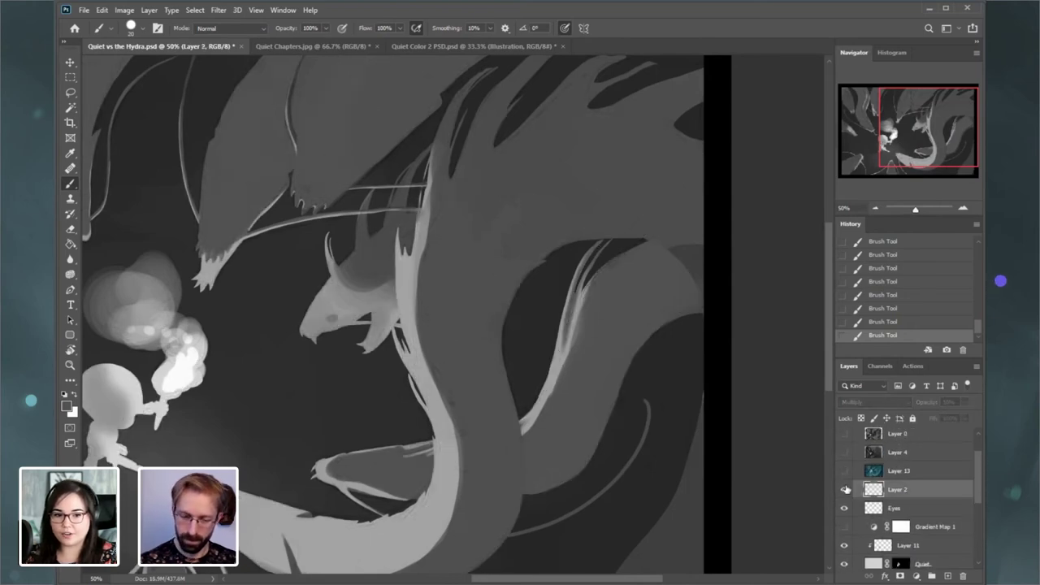
pyautogui.click(845, 490)
pyautogui.click(965, 402)
pyautogui.moveTo(950, 418); pyautogui.dragTo(944, 419)
# - Return to Layer 9, compare it hidden and shown, and paint shadow along the background neck's outer edge and middle
pyautogui.scroll(-4, 943, 487)
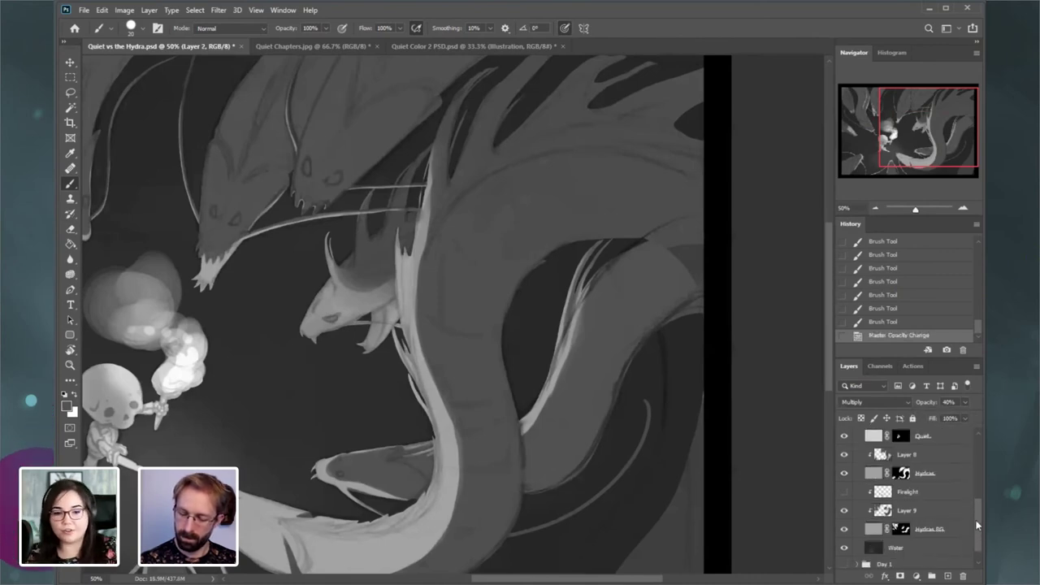
pyautogui.click(918, 513)
pyautogui.click(845, 510)
pyautogui.click(846, 510)
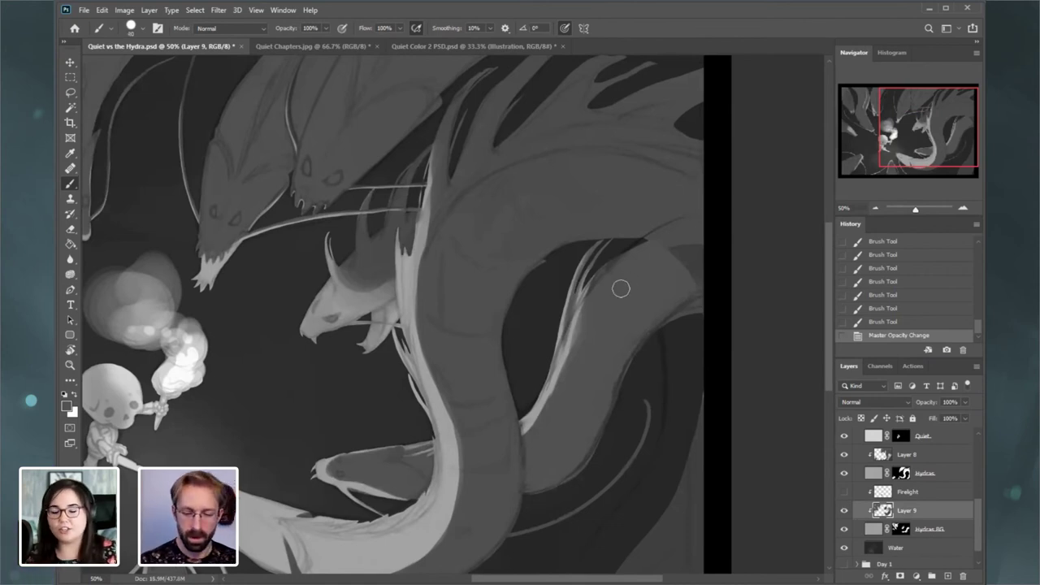
pyautogui.moveTo(629, 321); pyautogui.dragTo(656, 310)
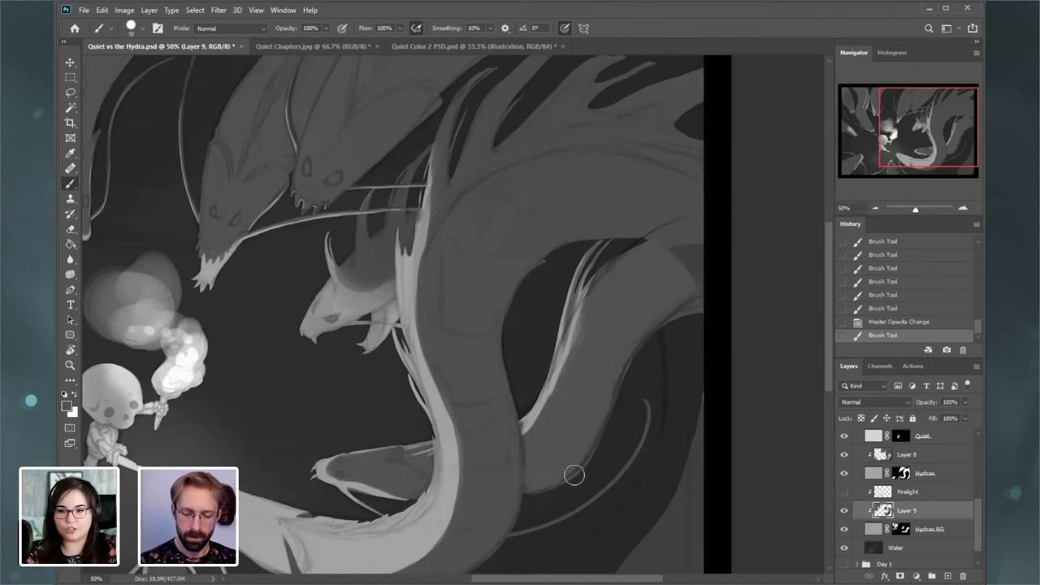
pyautogui.moveTo(575, 474); pyautogui.dragTo(582, 450)
pyautogui.moveTo(917, 151); pyautogui.dragTo(924, 150)
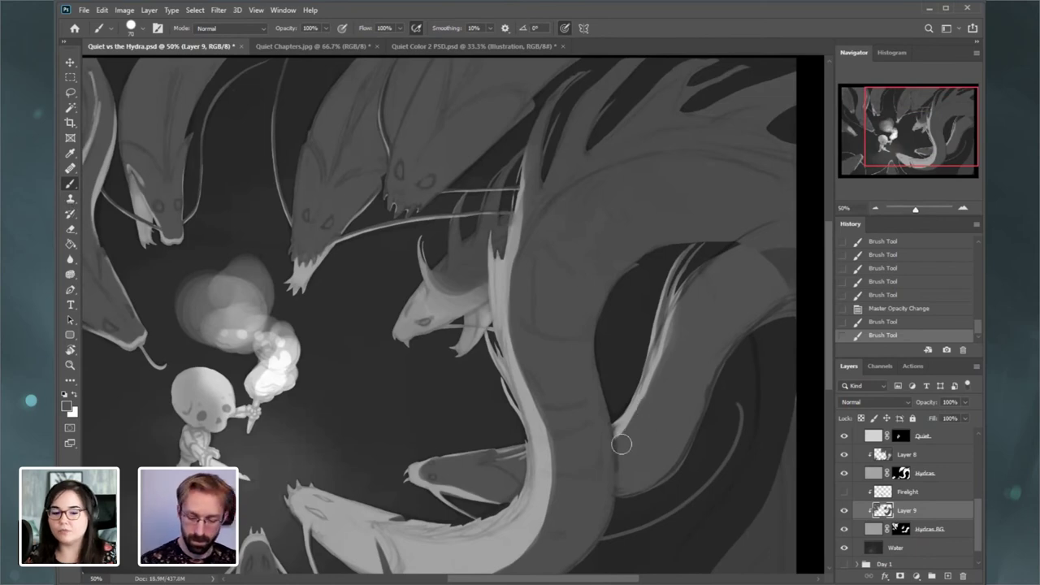
pyautogui.moveTo(666, 390); pyautogui.dragTo(675, 373)
# - Erase small highlight strokes with a size 20 eraser along the background neck's lit ridge, down to its base
pyautogui.click(74, 394)
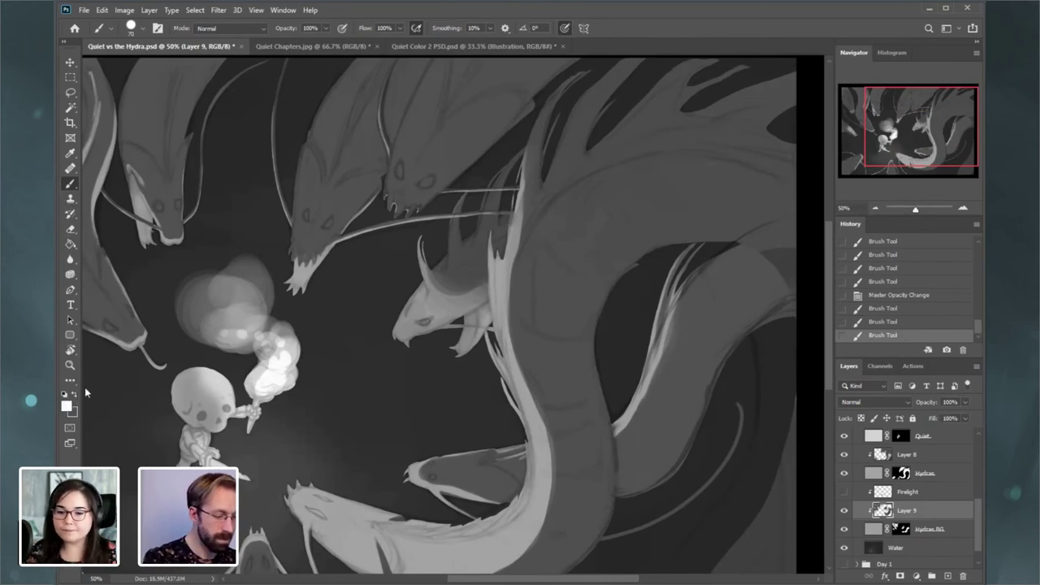
pyautogui.click(75, 393)
pyautogui.click(77, 230)
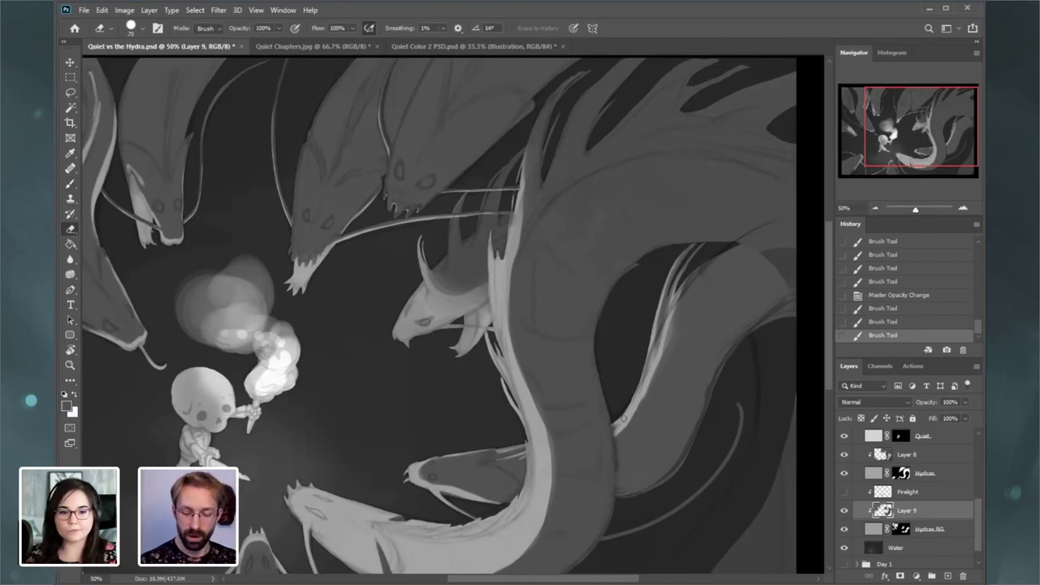
pyautogui.moveTo(623, 418); pyautogui.dragTo(652, 362)
pyautogui.moveTo(645, 378); pyautogui.dragTo(658, 351)
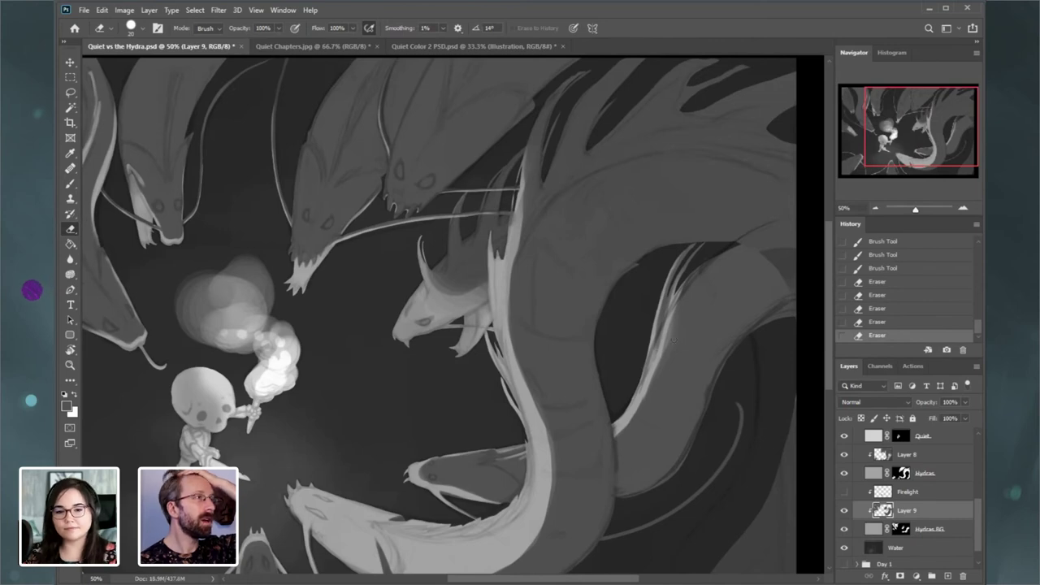
pyautogui.moveTo(631, 416); pyautogui.dragTo(610, 438)
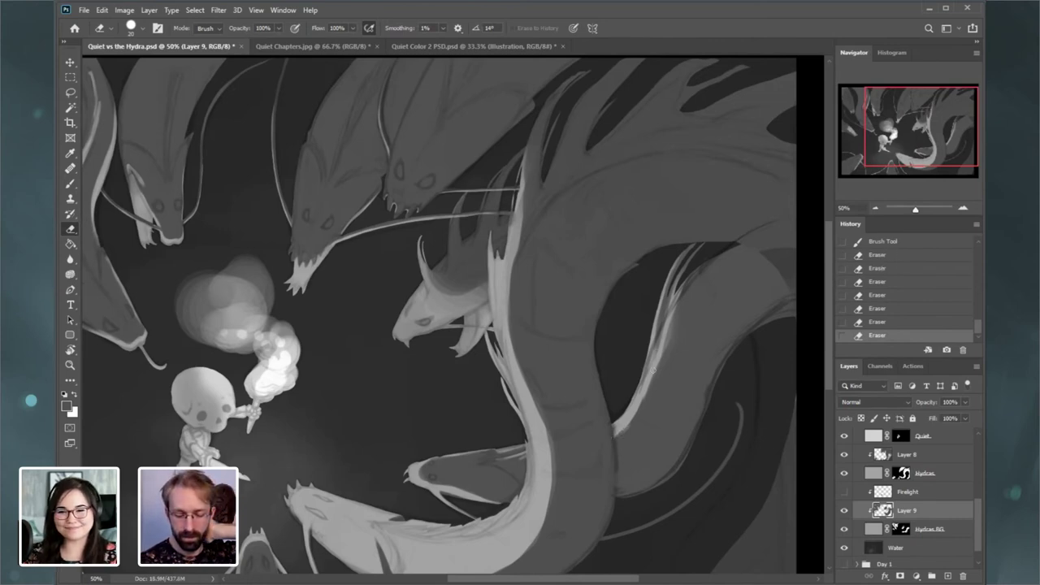
# - Undo the last three eraser strokes and erase the highlight again at the background neck's base and below its fins
pyautogui.hotkey('ctrl', 'z')
pyautogui.hotkey('ctrl', 'z')
pyautogui.hotkey('ctrl', 'z')
pyautogui.moveTo(639, 405); pyautogui.dragTo(616, 432)
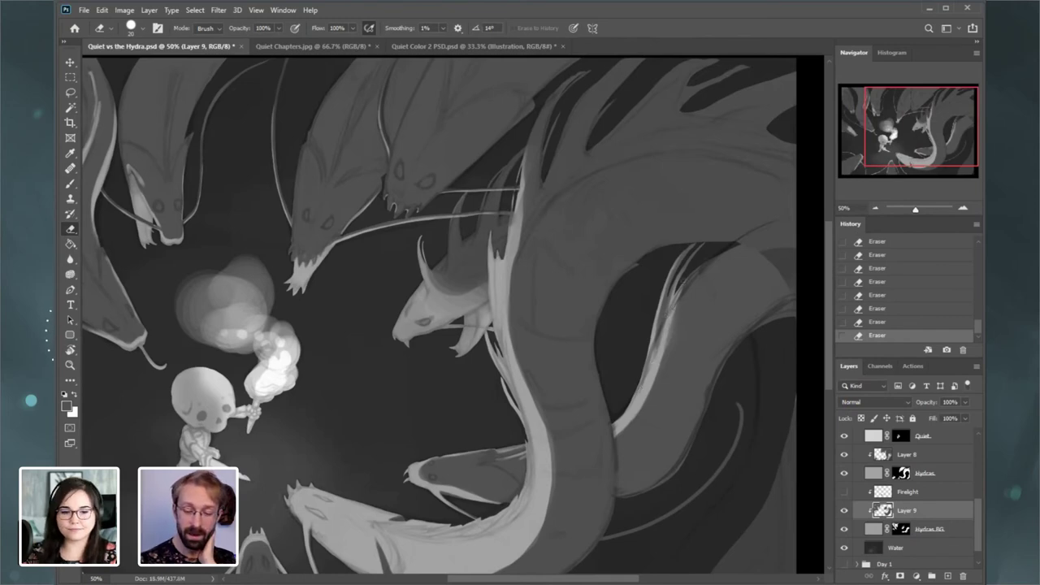
pyautogui.moveTo(671, 309)
pyautogui.mouseDown()
pyautogui.moveTo(692, 258)
pyautogui.moveTo(651, 336)
pyautogui.mouseUp()
pyautogui.click(897, 308)
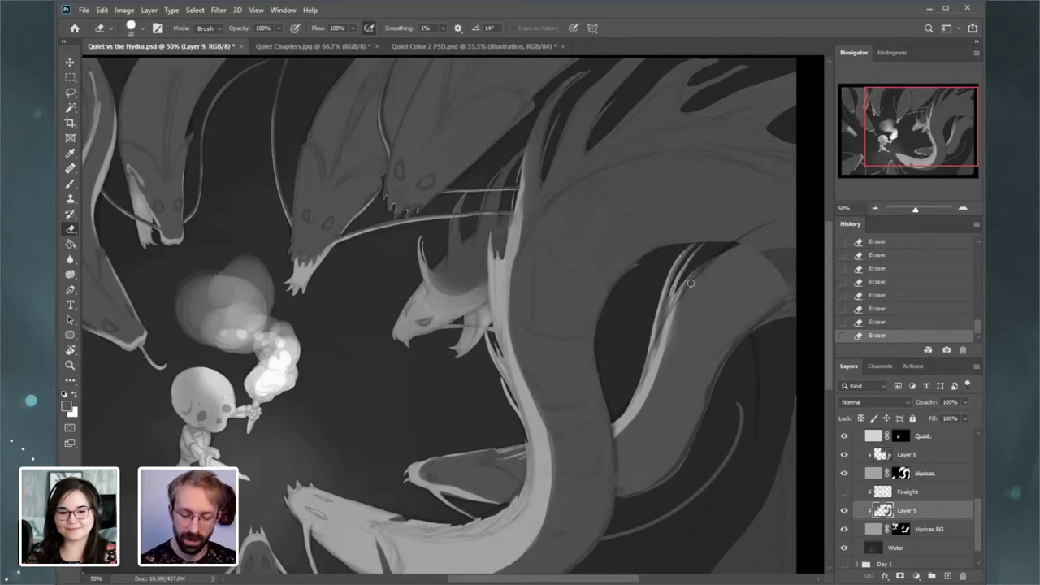
# - Broaden the highlight from the background neck's base up to its fins with a size 50 eraser, comparing before and after
pyautogui.moveTo(697, 277); pyautogui.dragTo(667, 334)
pyautogui.moveTo(684, 297); pyautogui.dragTo(663, 374)
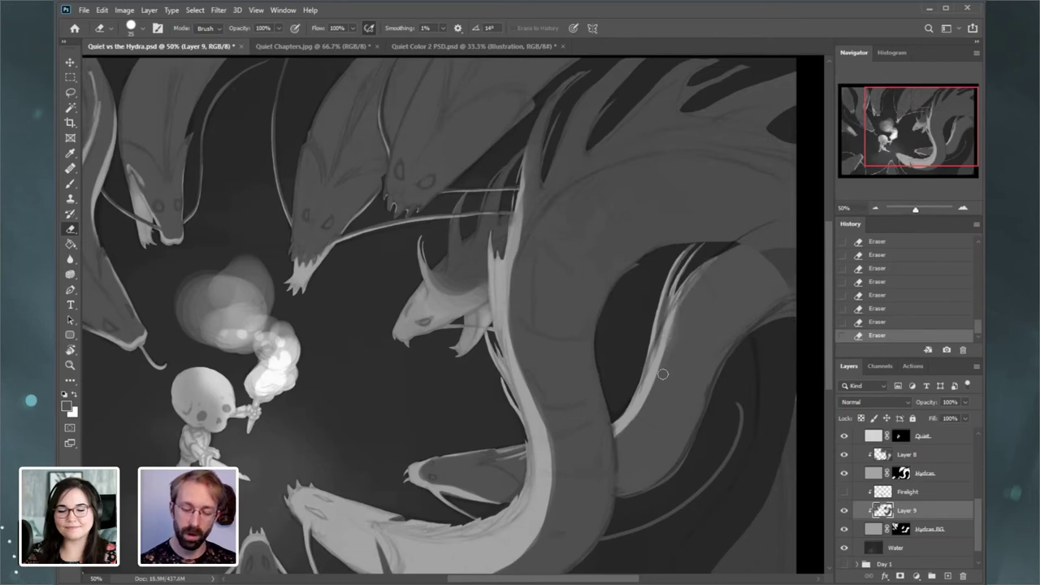
pyautogui.moveTo(618, 429)
pyautogui.mouseDown()
pyautogui.moveTo(664, 350)
pyautogui.moveTo(675, 286)
pyautogui.mouseUp()
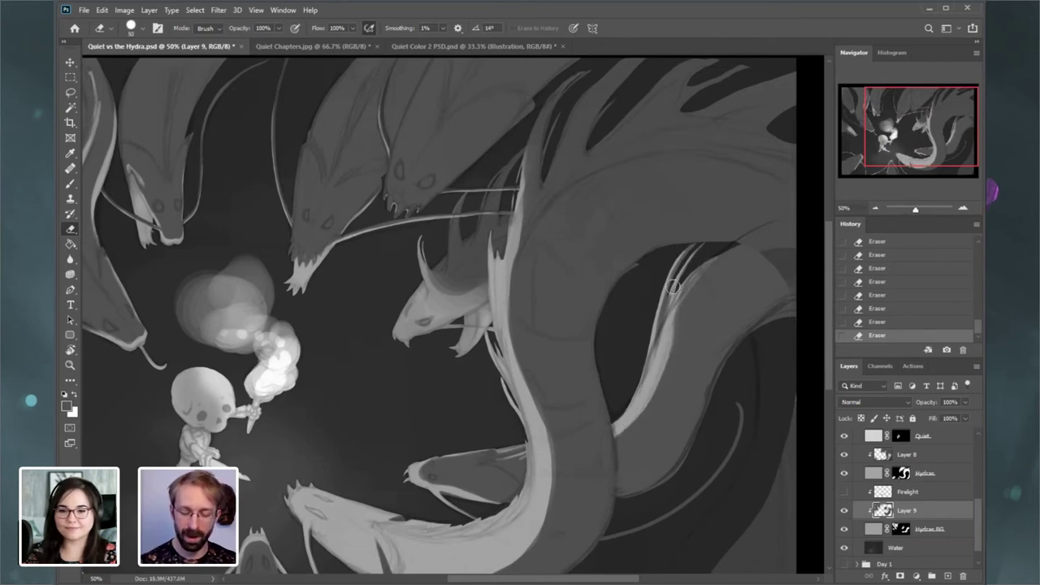
pyautogui.hotkey('ctrl', 'z')
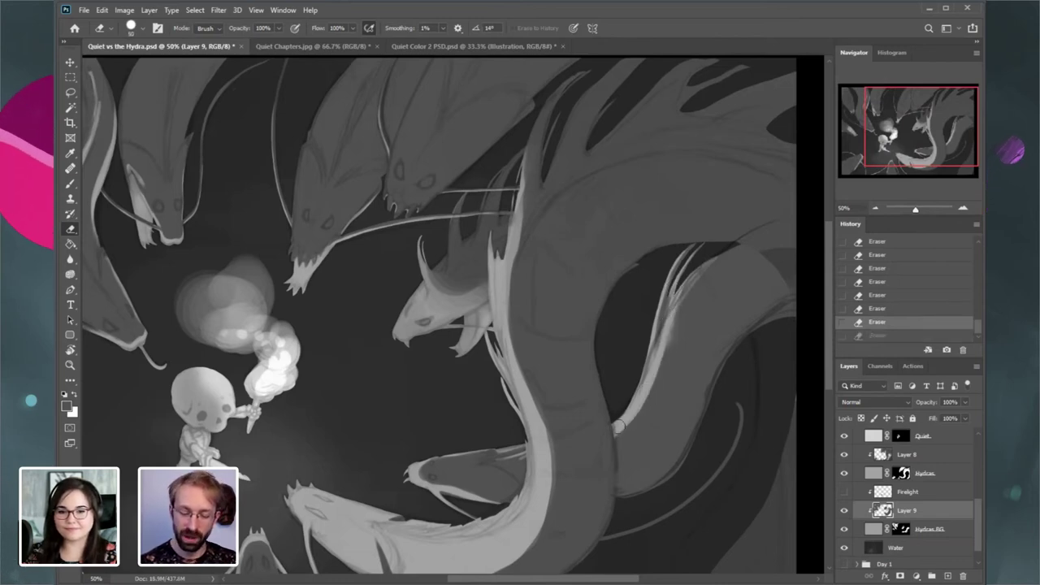
pyautogui.hotkey('ctrl', 'shift', 'z')
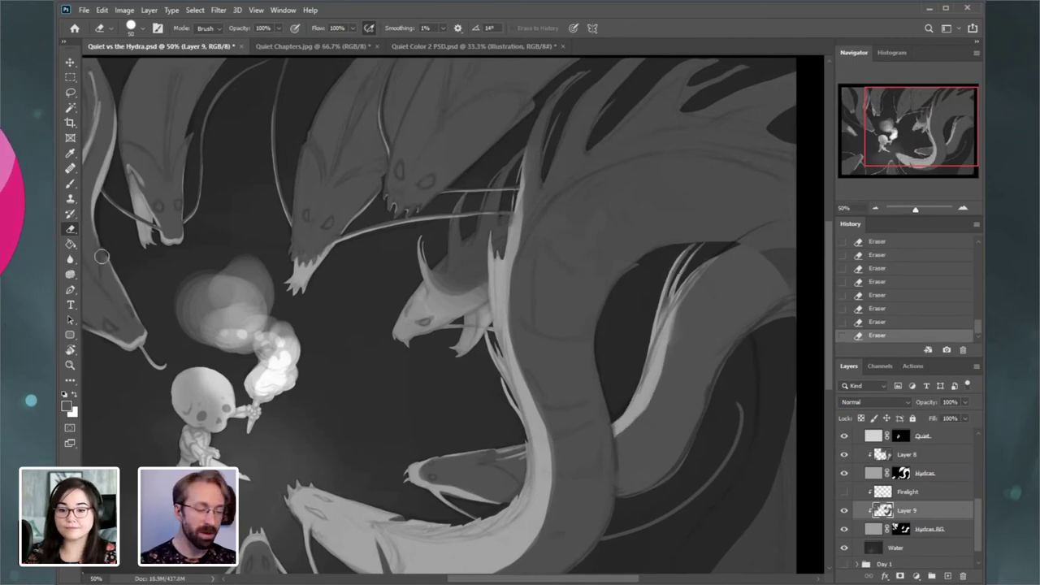
# - Paint shadow with a size 70 brush beside the background neck's highlight, from its upper bend down to the base
pyautogui.press('b')
pyautogui.moveTo(664, 402); pyautogui.dragTo(693, 294)
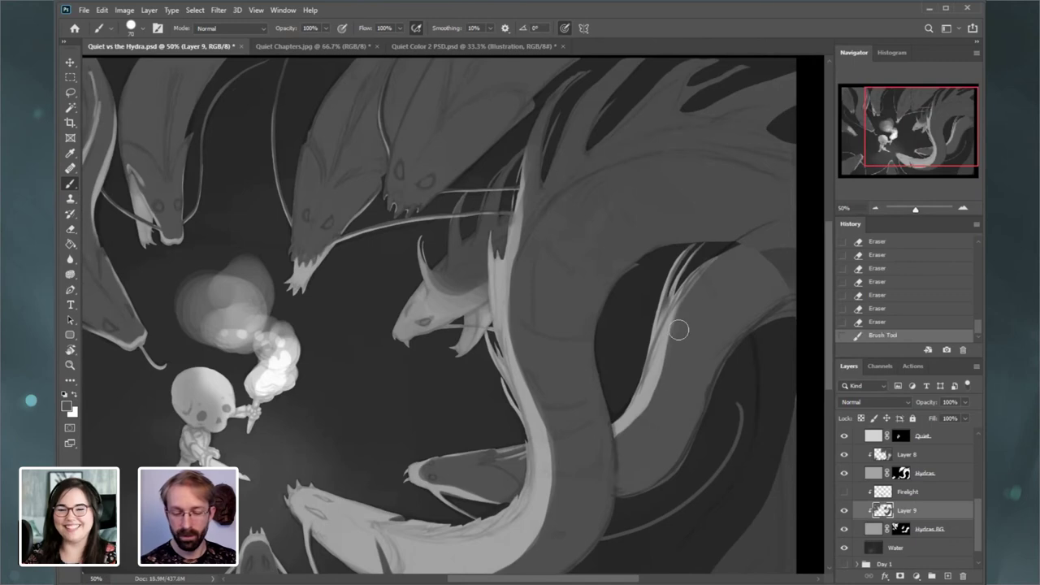
pyautogui.moveTo(679, 329)
pyautogui.mouseDown()
pyautogui.moveTo(715, 268)
pyautogui.moveTo(761, 249)
pyautogui.mouseUp()
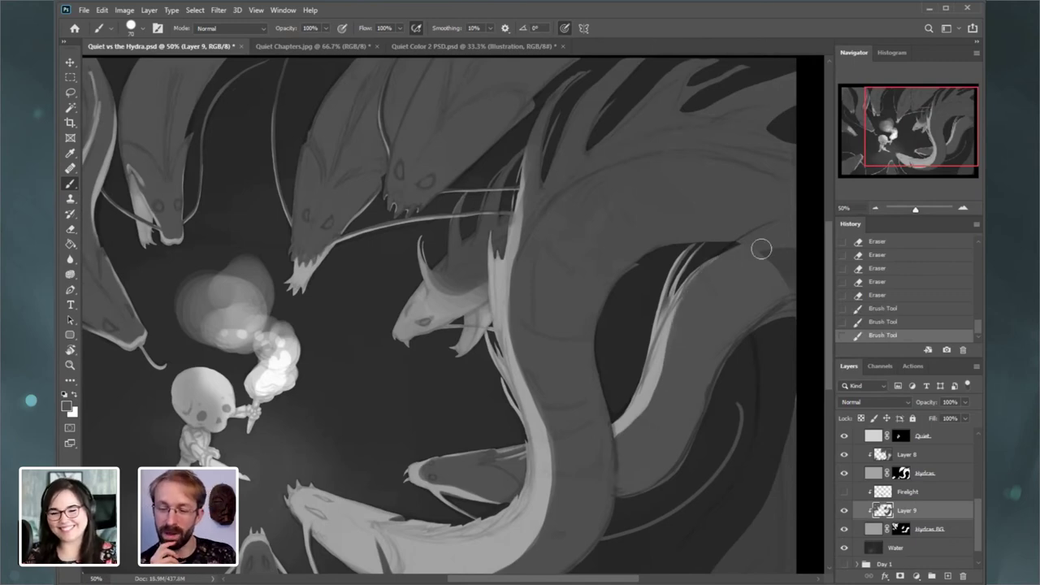
pyautogui.moveTo(670, 378); pyautogui.dragTo(688, 343)
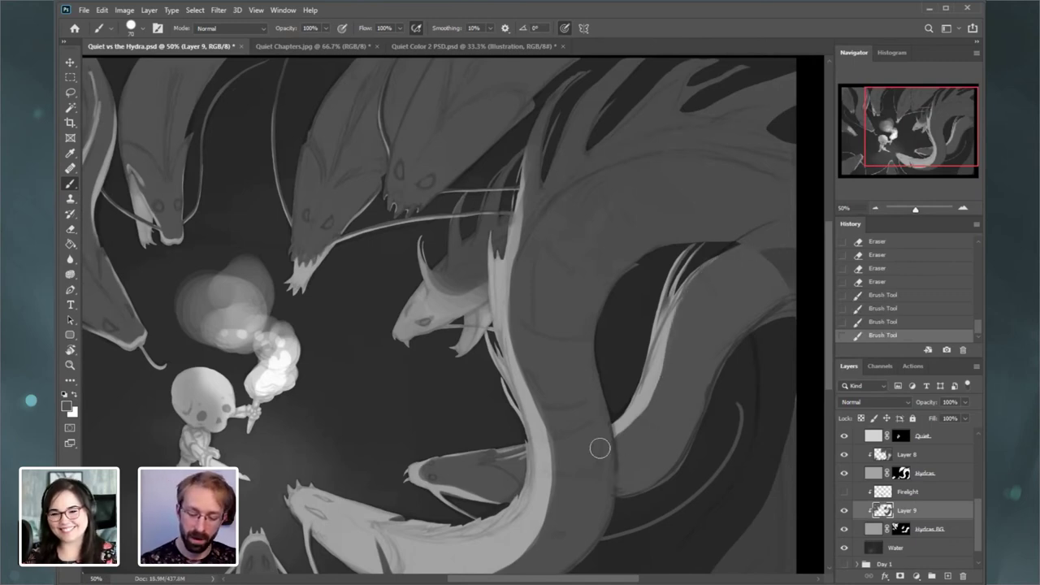
pyautogui.moveTo(600, 449); pyautogui.dragTo(697, 375)
pyautogui.moveTo(636, 436); pyautogui.dragTo(687, 370)
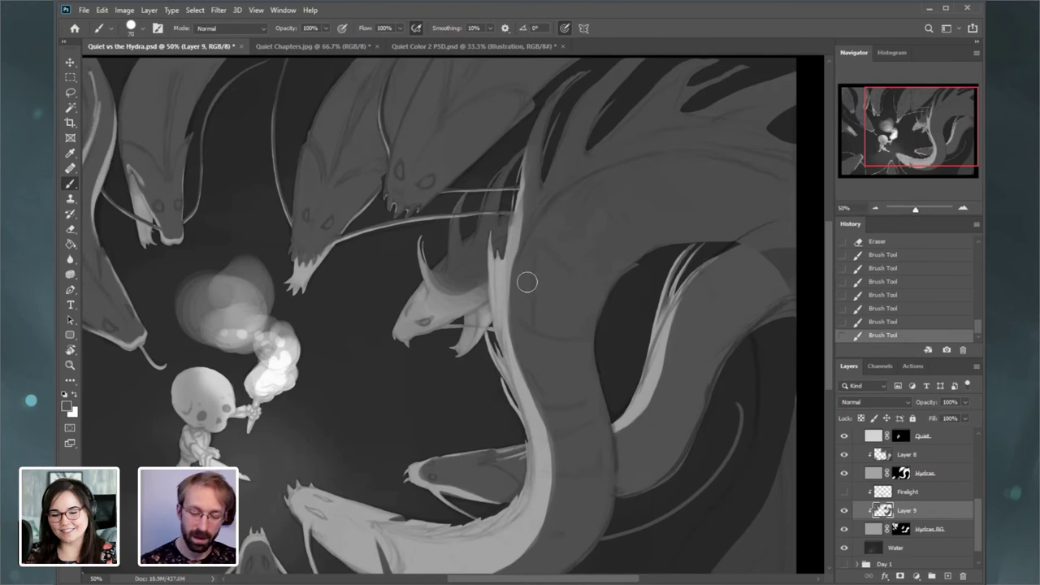
# - Erase more highlight with a size 50 eraser at the background neck's base and where its fins begin
pyautogui.click(72, 230)
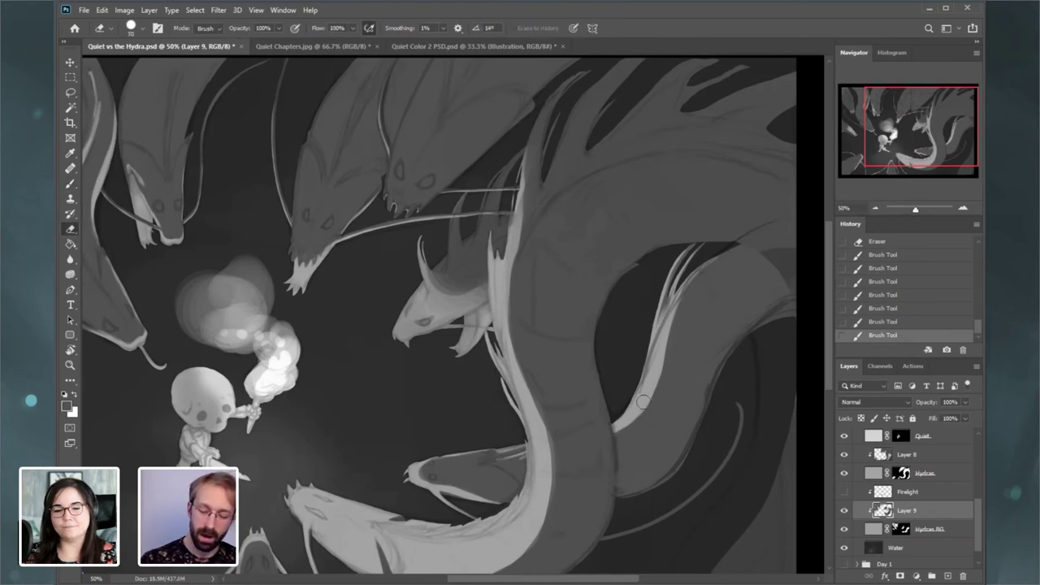
pyautogui.moveTo(636, 410); pyautogui.dragTo(646, 397)
pyautogui.moveTo(666, 310); pyautogui.dragTo(672, 296)
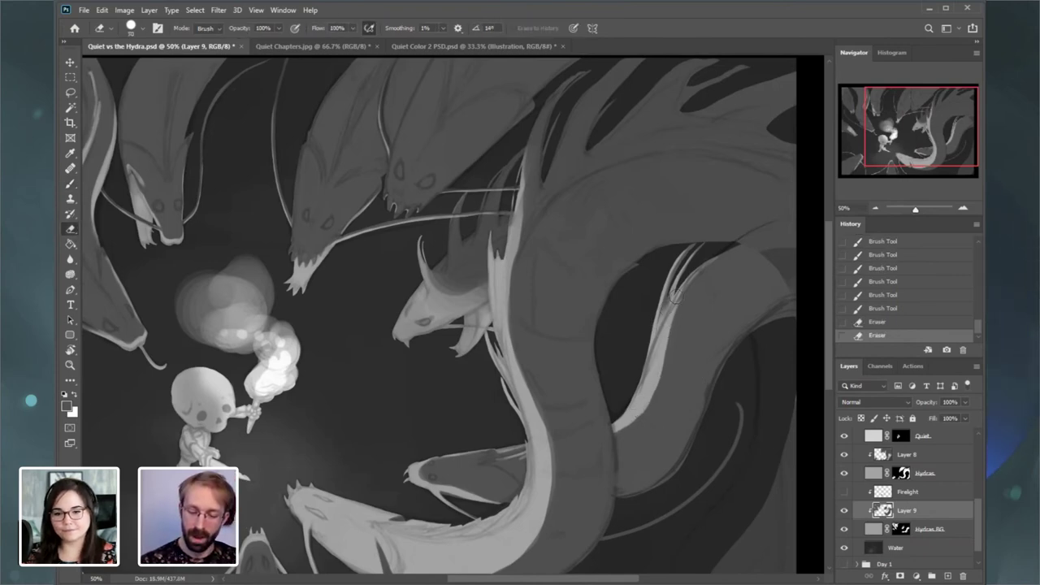
pyautogui.moveTo(653, 375); pyautogui.dragTo(614, 416)
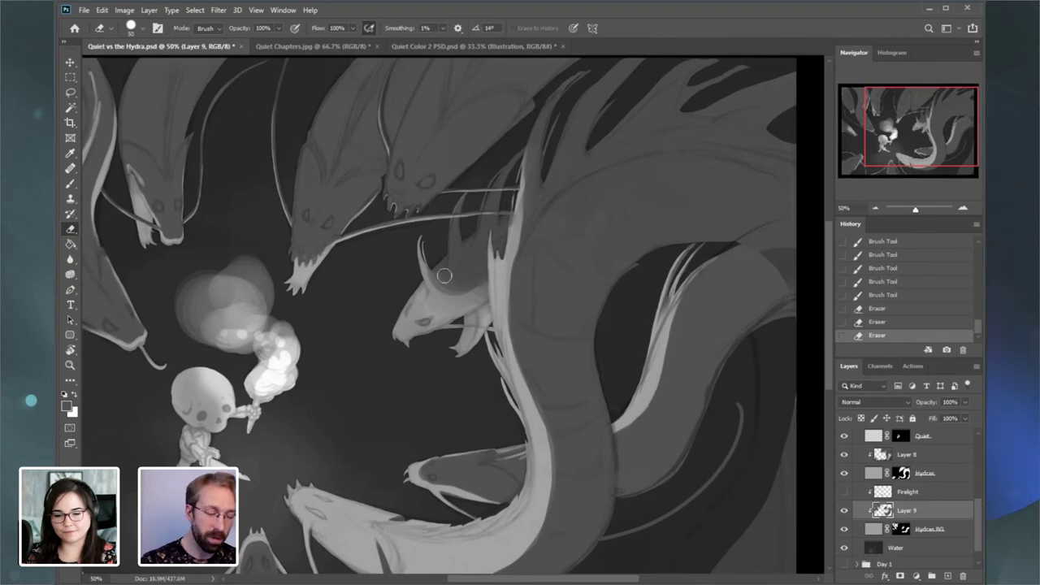
# - View the lower hydras at 66.67% and erase a thin highlight behind the small background head with a size 15 eraser
pyautogui.moveTo(923, 150); pyautogui.dragTo(924, 163)
pyautogui.click(964, 208)
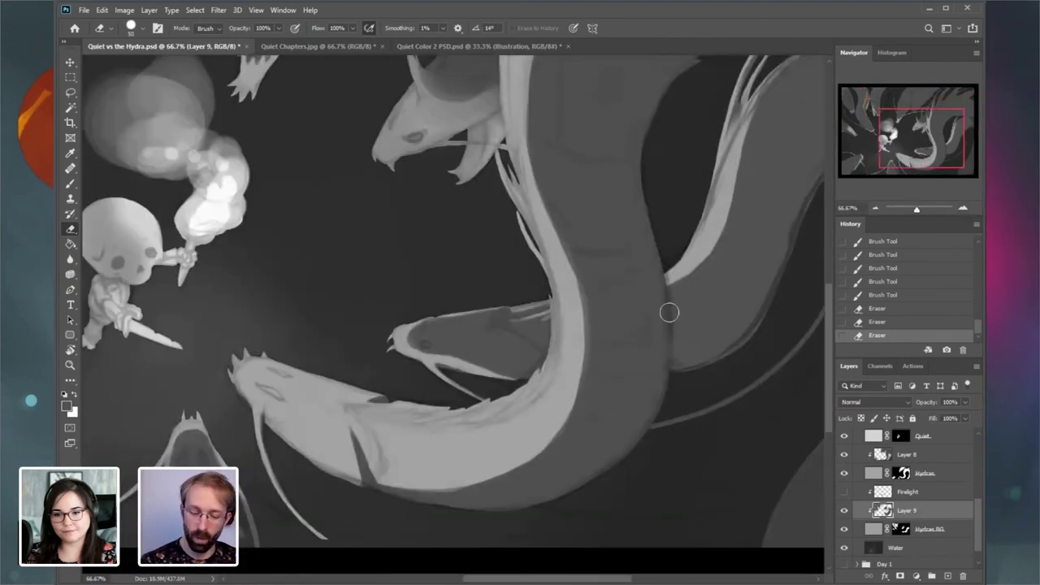
pyautogui.press('[')
pyautogui.press('[')
pyautogui.press('[')
pyautogui.press('[')
pyautogui.press('[')
pyautogui.press('[')
pyautogui.press('[')
pyautogui.moveTo(546, 317); pyautogui.dragTo(507, 311)
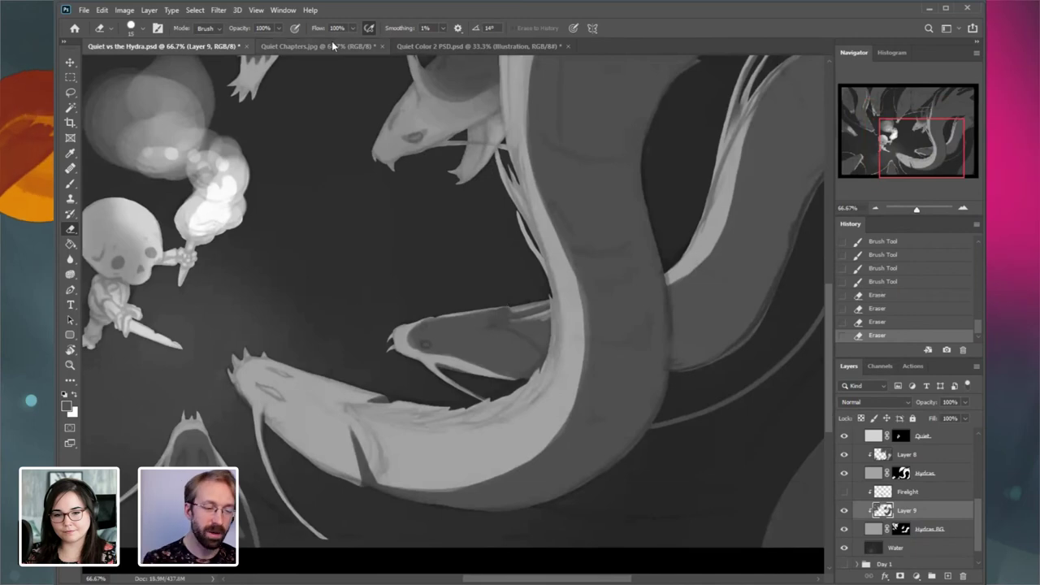
# - Switch to Quiet Chapters.jpg and examine the values of the winding dark shape illustration at 50%
pyautogui.hotkey('ctrl', 'Tab')
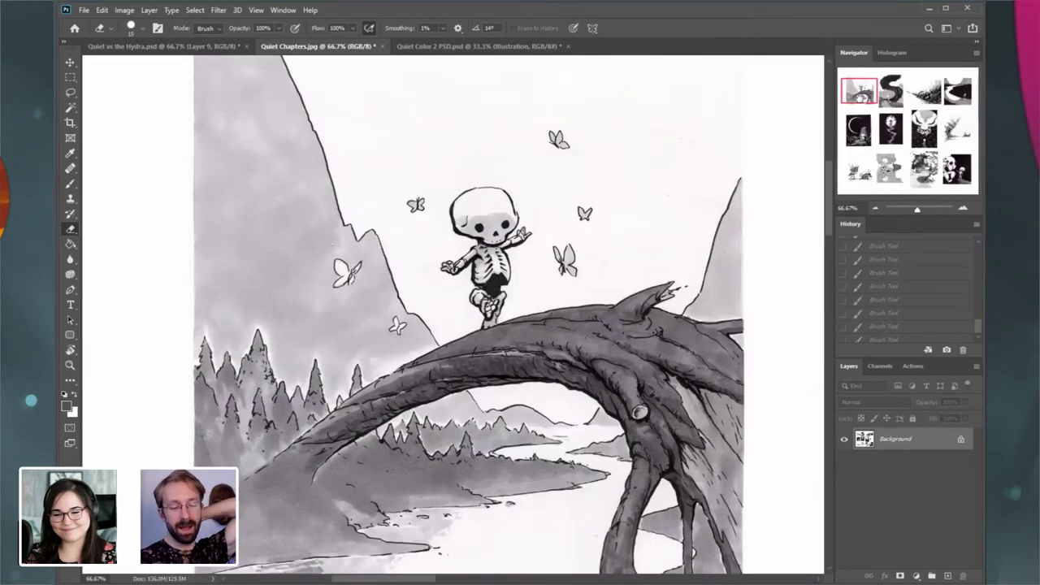
pyautogui.moveTo(864, 98); pyautogui.dragTo(901, 93)
pyautogui.click(875, 207)
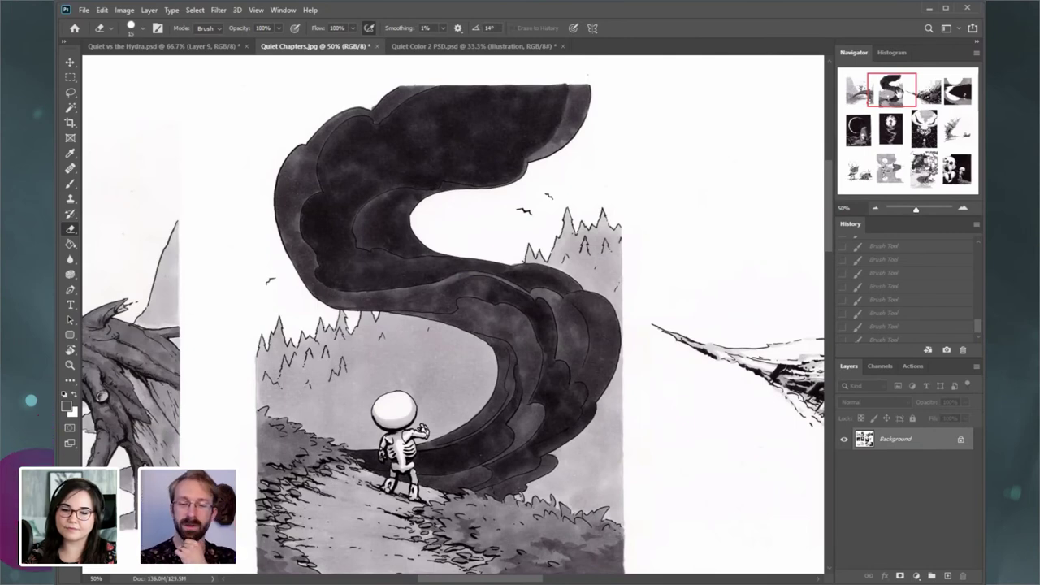
# - Examine the tunnel illustration in the chapter references, including the skeleton wearing a pot up close at 200%
pyautogui.moveTo(898, 94); pyautogui.dragTo(891, 119)
pyautogui.scroll(-8, 453, 320)
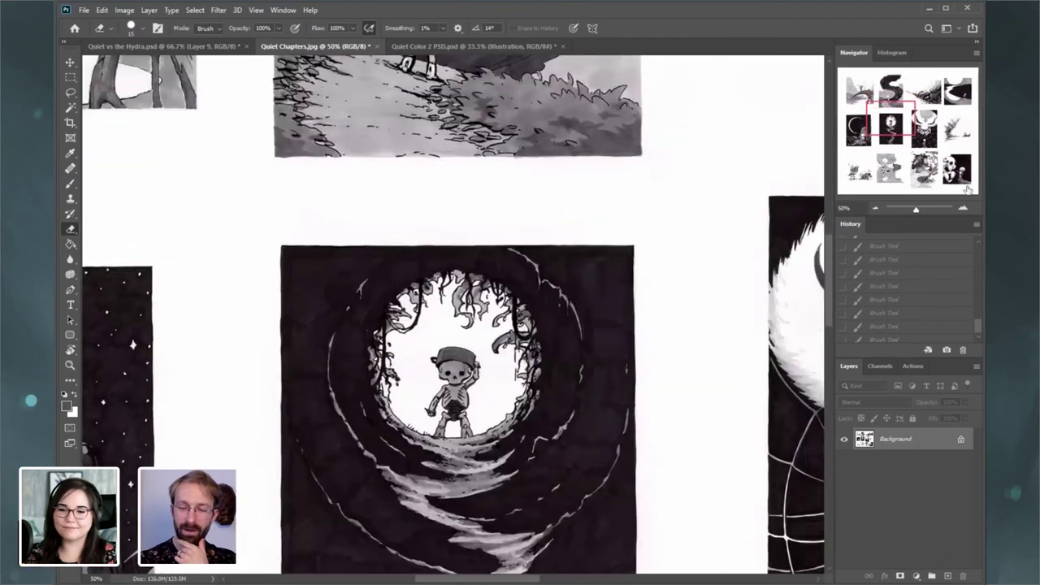
pyautogui.click(963, 208)
pyautogui.click(963, 208)
pyautogui.moveTo(518, 527); pyautogui.dragTo(553, 245)
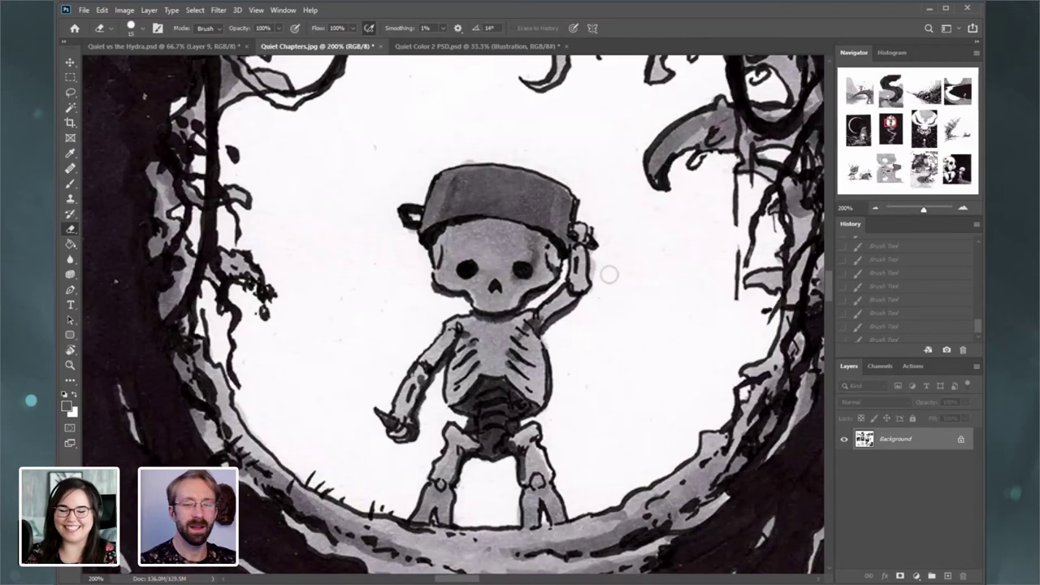
pyautogui.click(876, 208)
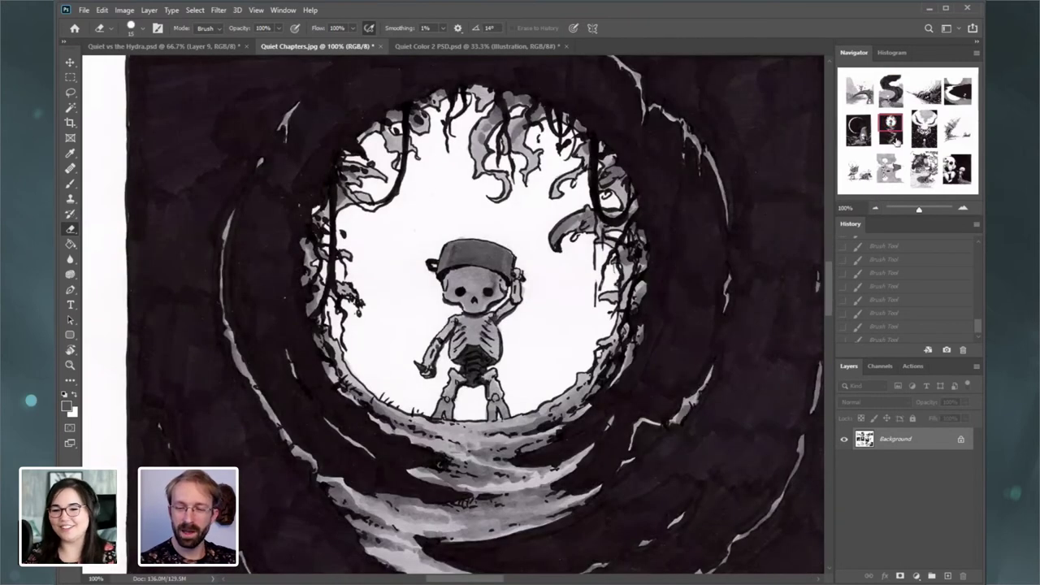
# - Review the winding dark shape illustration again at 50% and go back to the Quiet vs the Hydra document
pyautogui.click(877, 208)
pyautogui.moveTo(890, 100); pyautogui.dragTo(893, 93)
pyautogui.click(875, 208)
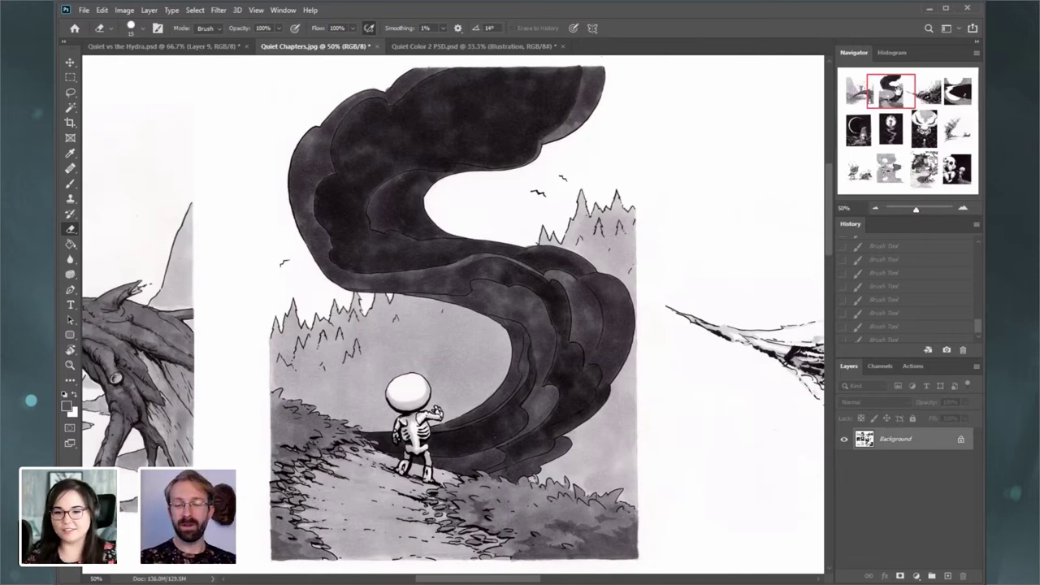
pyautogui.click(200, 47)
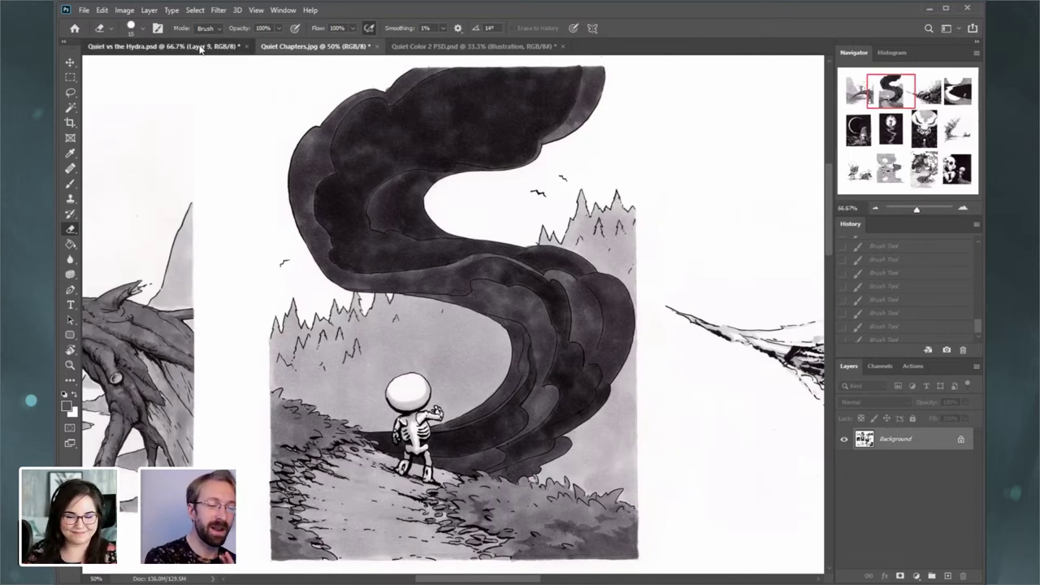
# - View the whole Quiet vs the Hydra illustration at 33.33% and save the document
pyautogui.click(875, 207)
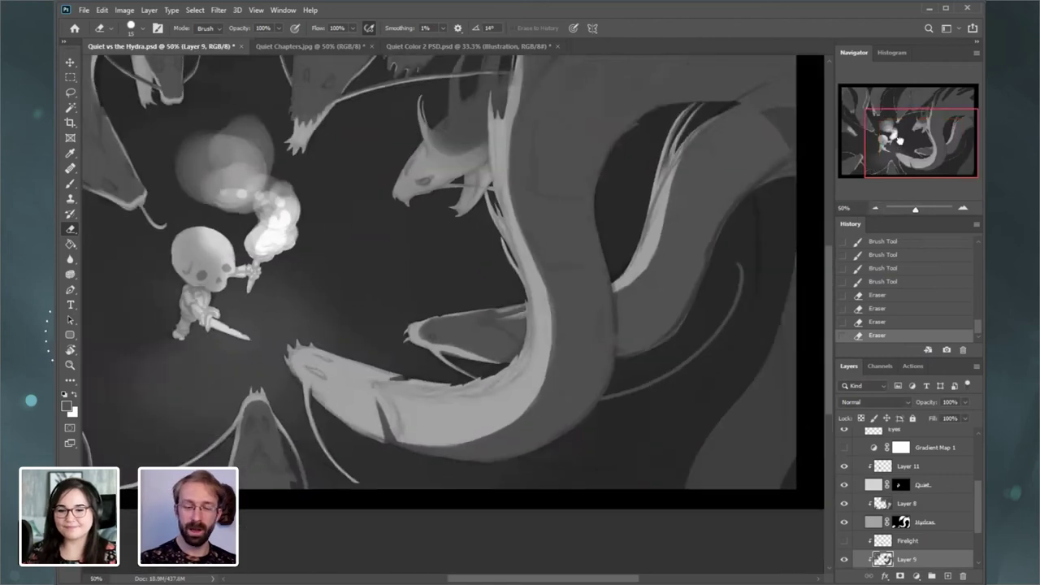
pyautogui.click(875, 207)
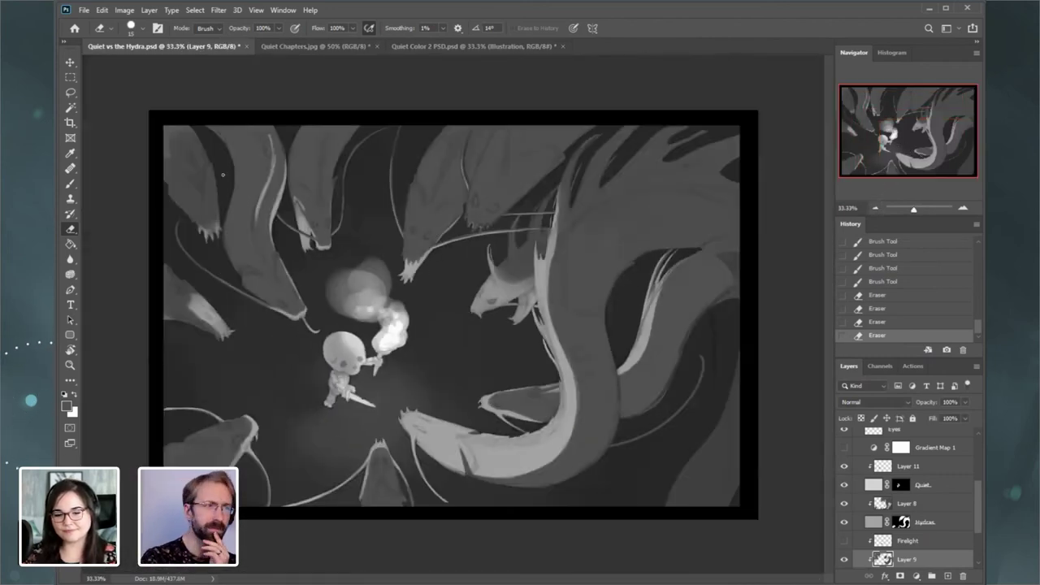
pyautogui.click(82, 11)
pyautogui.click(106, 137)
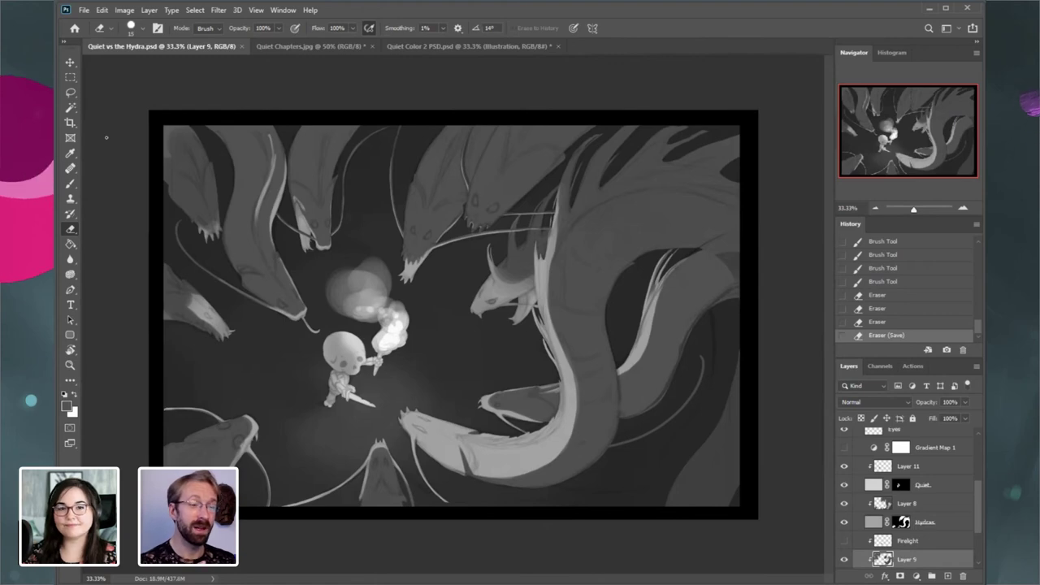
# - Examine the leaning forest and winding river illustrations in Quiet Chapters.jpg at 66.67%, and return to the Quiet vs the Hydra document
pyautogui.click(341, 47)
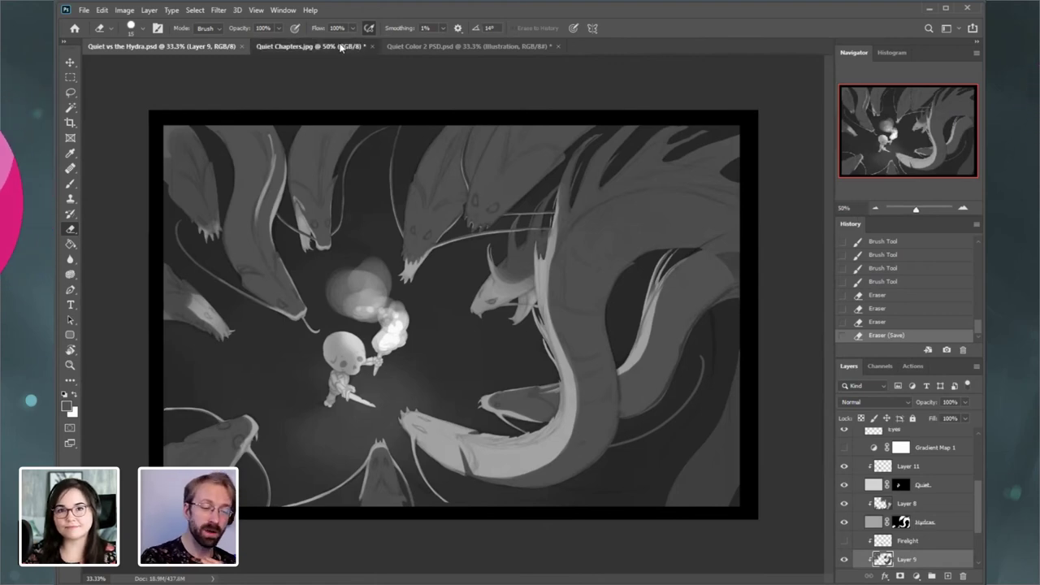
pyautogui.moveTo(898, 96); pyautogui.dragTo(930, 99)
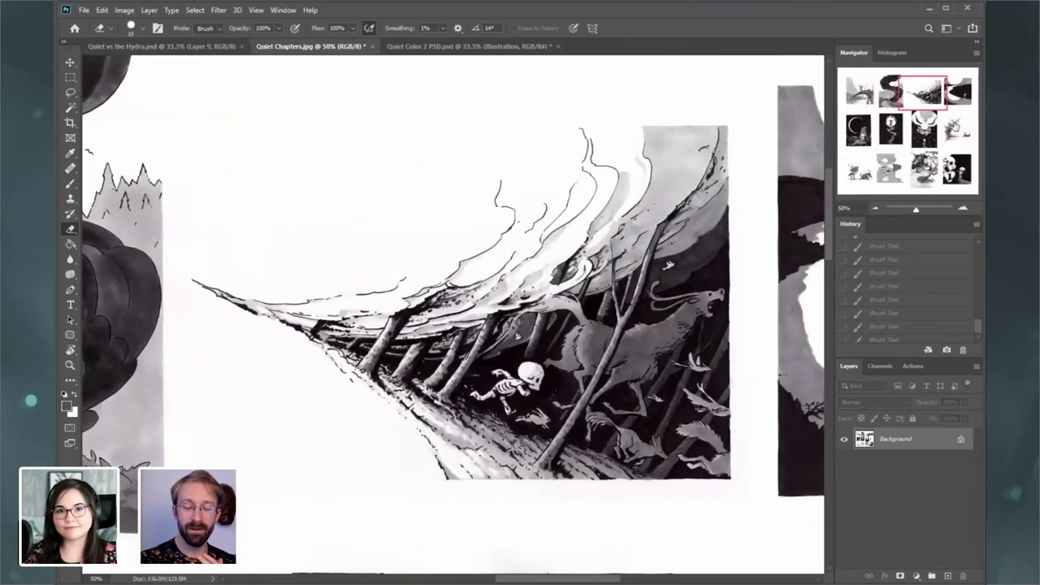
pyautogui.click(963, 209)
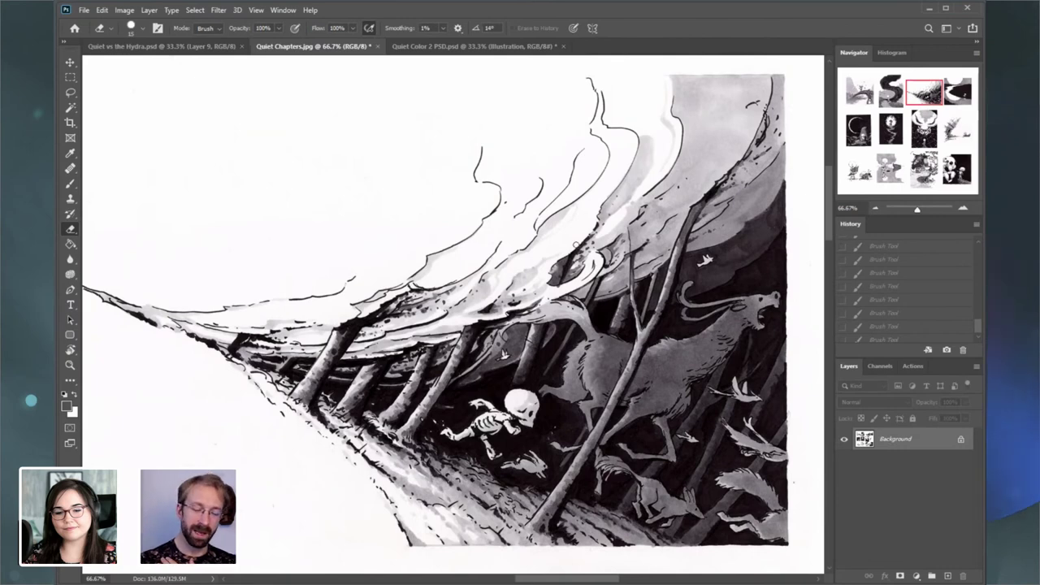
pyautogui.moveTo(957, 101); pyautogui.dragTo(956, 91)
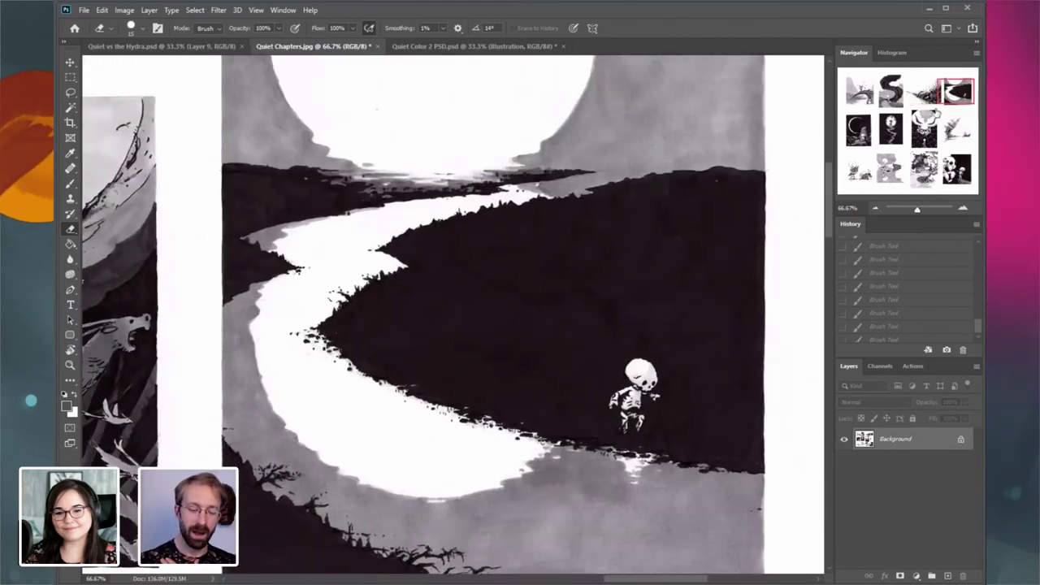
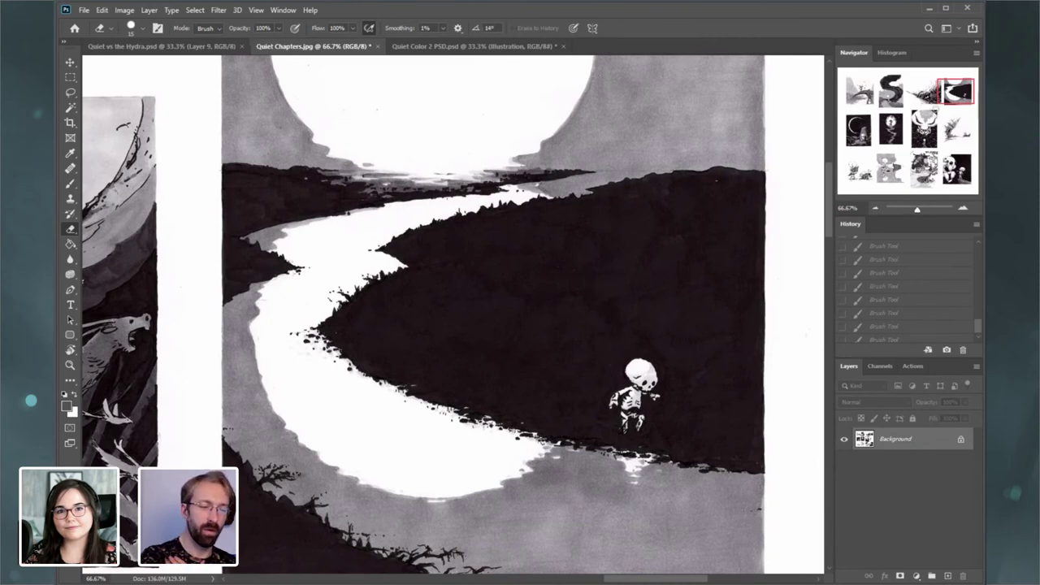
pyautogui.click(220, 50)
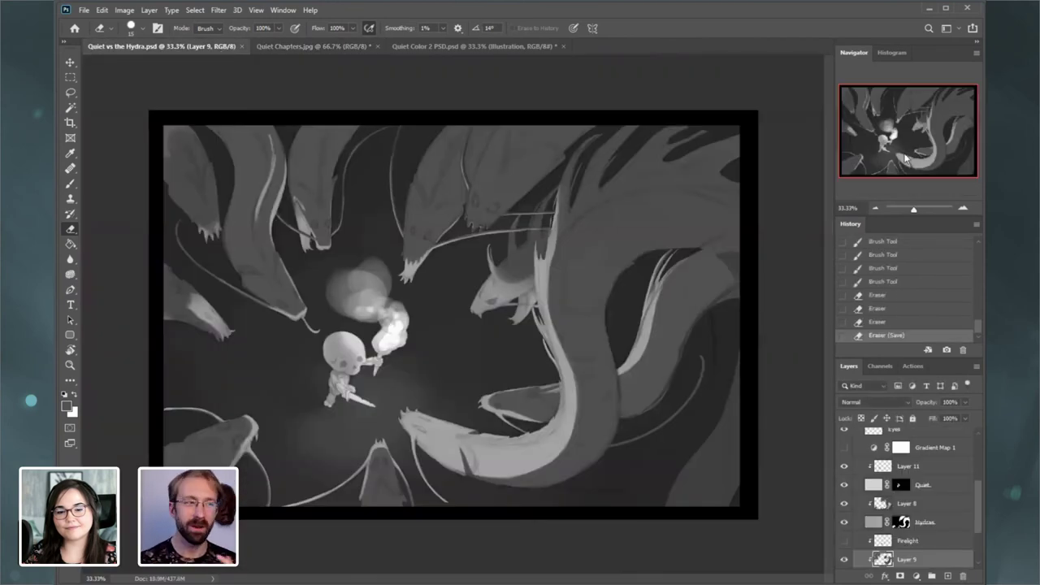
# - Paint shadow with the Brush over the top of the small horned hydra's head and neck beside the large neck
pyautogui.click(963, 209)
pyautogui.click(71, 184)
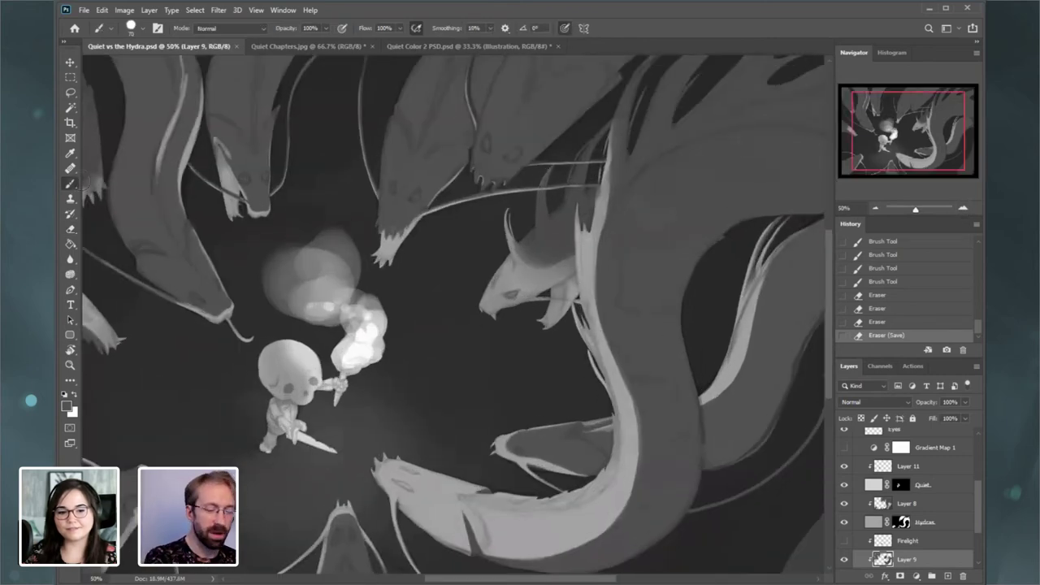
pyautogui.moveTo(618, 336); pyautogui.dragTo(619, 210)
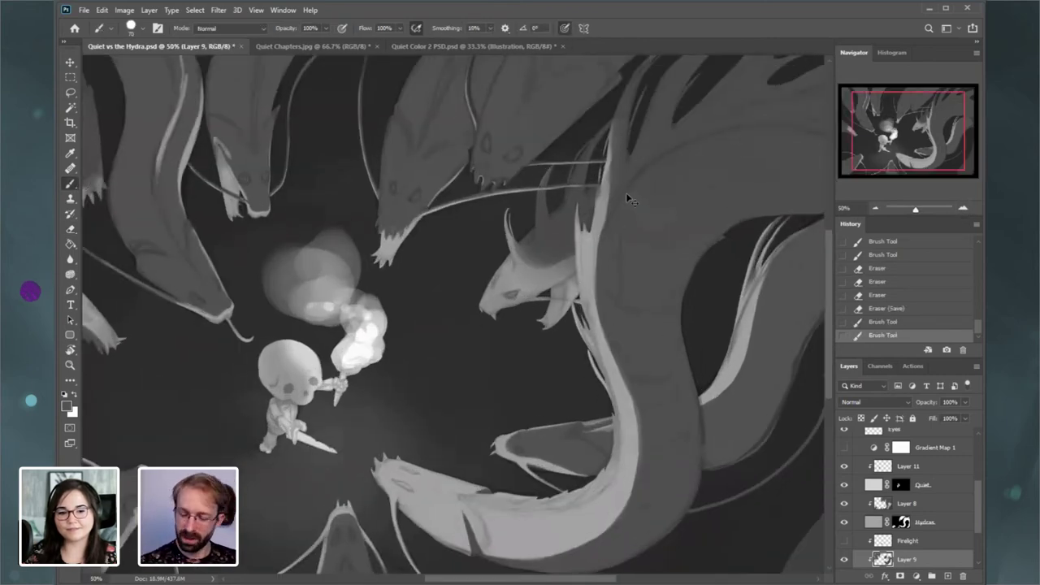
pyautogui.hotkey('ctrl', 'z')
pyautogui.moveTo(900, 137)
pyautogui.mouseDown()
pyautogui.moveTo(882, 148)
pyautogui.moveTo(912, 145)
pyautogui.moveTo(897, 123)
pyautogui.mouseUp()
pyautogui.click(964, 209)
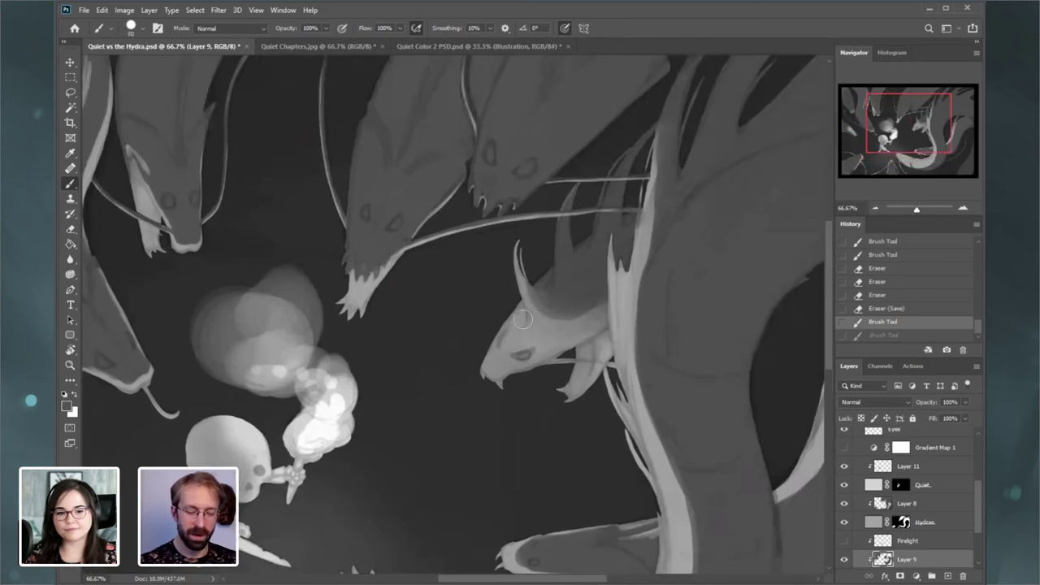
pyautogui.moveTo(517, 325)
pyautogui.mouseDown()
pyautogui.moveTo(505, 348)
pyautogui.moveTo(536, 339)
pyautogui.moveTo(516, 329)
pyautogui.mouseUp()
pyautogui.moveTo(546, 286)
pyautogui.mouseDown()
pyautogui.moveTo(527, 305)
pyautogui.moveTo(570, 272)
pyautogui.moveTo(522, 325)
pyautogui.moveTo(581, 296)
pyautogui.mouseUp()
pyautogui.press(']')
pyautogui.press(']')
pyautogui.press(']')
pyautogui.press(']')
pyautogui.moveTo(524, 332); pyautogui.dragTo(601, 297)
# - Refine the small horned hydra's face by erasing a lit edge along its snout and jaw and painting shadow around its eye and horn
pyautogui.press('e')
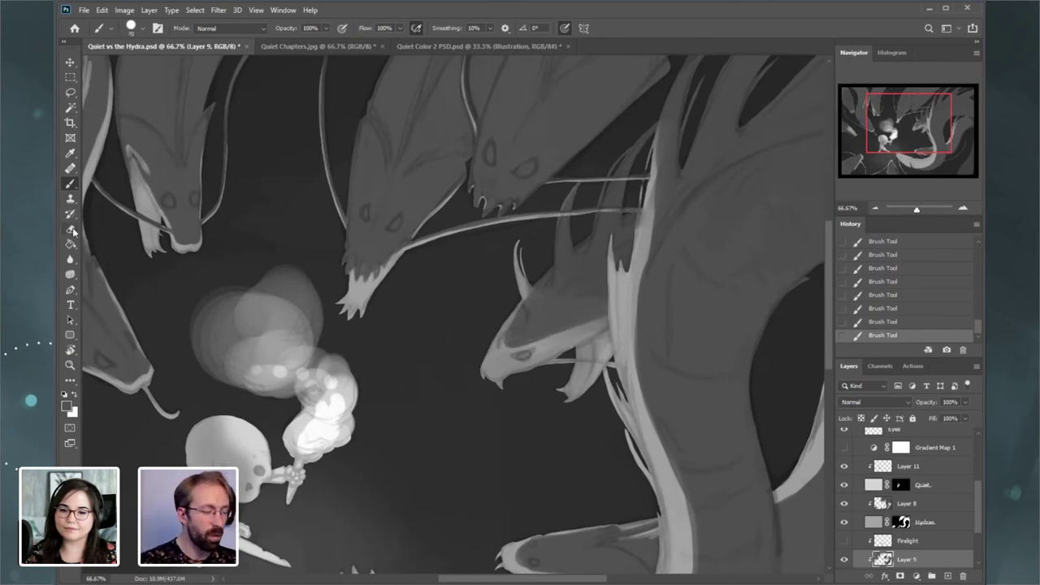
pyautogui.press(']')
pyautogui.press(']')
pyautogui.press(']')
pyautogui.moveTo(512, 369); pyautogui.dragTo(563, 343)
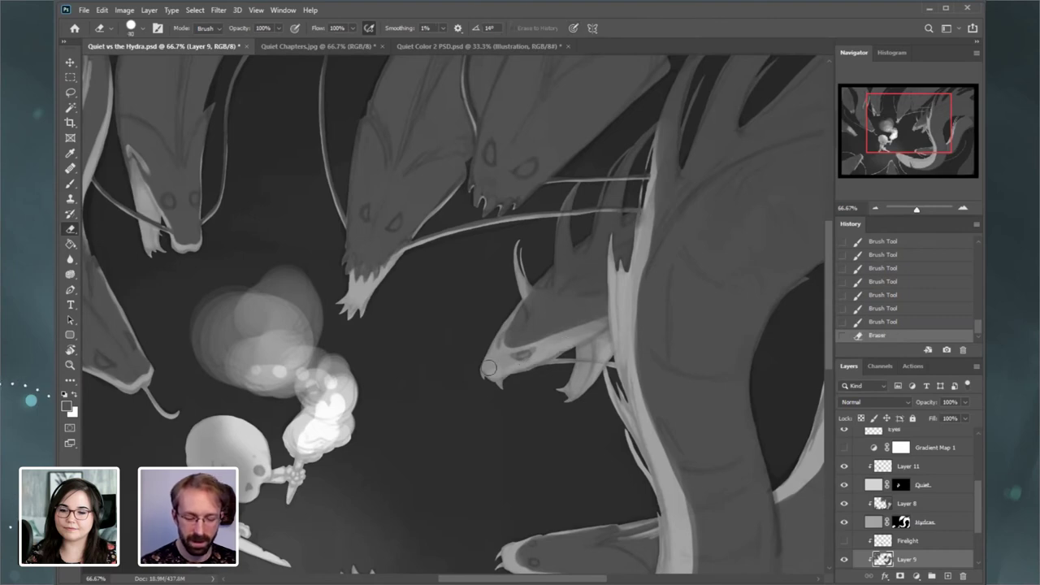
pyautogui.moveTo(498, 373)
pyautogui.mouseDown()
pyautogui.moveTo(494, 356)
pyautogui.moveTo(516, 363)
pyautogui.moveTo(554, 350)
pyautogui.moveTo(524, 329)
pyautogui.moveTo(490, 356)
pyautogui.moveTo(513, 352)
pyautogui.mouseUp()
pyautogui.click(70, 182)
pyautogui.moveTo(522, 345)
pyautogui.mouseDown()
pyautogui.moveTo(599, 321)
pyautogui.moveTo(567, 333)
pyautogui.mouseUp()
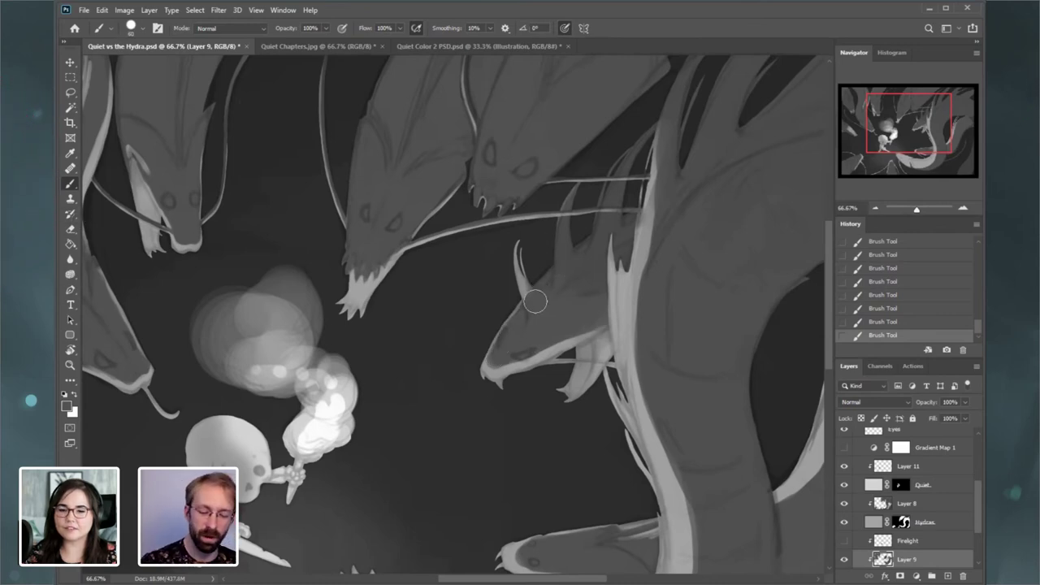
# - Erase thin highlights along the torch-facing edges of the small hydra's front and second horns with a much smaller eraser
pyautogui.press('e')
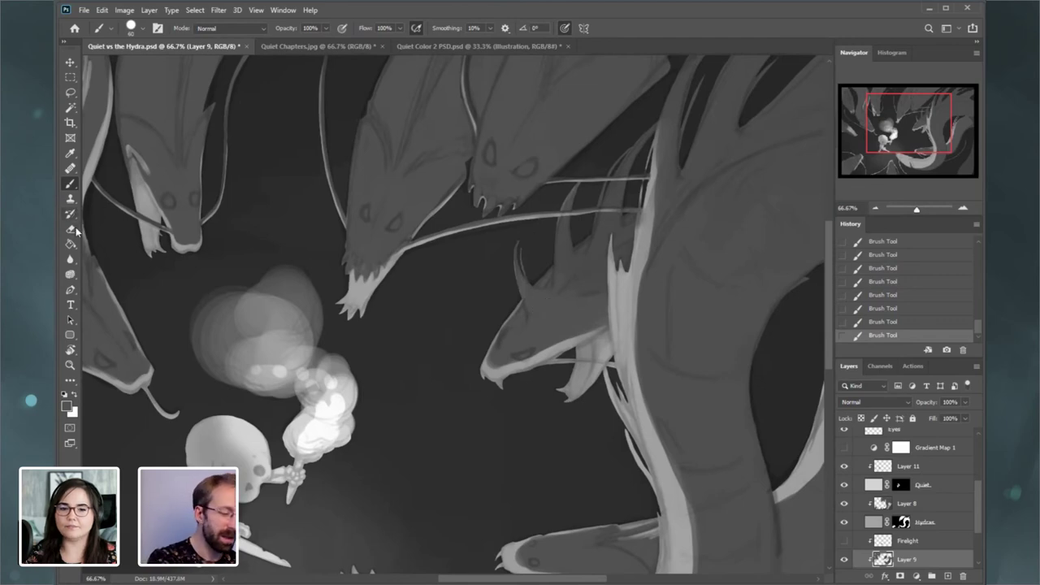
pyautogui.press('[')
pyautogui.press('[')
pyautogui.press('[')
pyautogui.press('[')
pyautogui.press('[')
pyautogui.press('[')
pyautogui.press('[')
pyautogui.press('[')
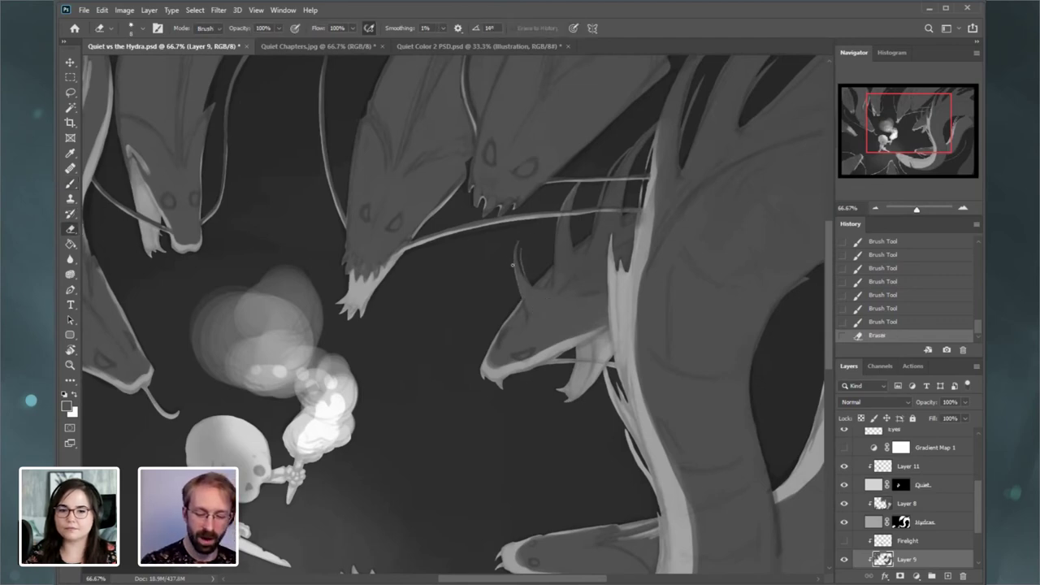
pyautogui.moveTo(513, 264); pyautogui.dragTo(513, 256)
pyautogui.moveTo(525, 313); pyautogui.dragTo(523, 288)
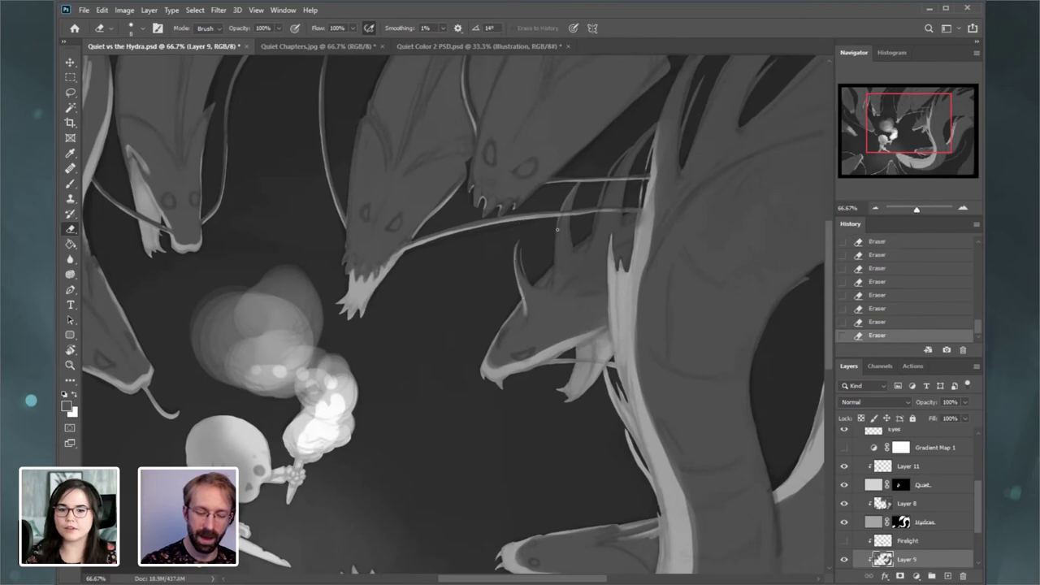
pyautogui.moveTo(560, 215)
pyautogui.mouseDown()
pyautogui.moveTo(555, 281)
pyautogui.moveTo(560, 210)
pyautogui.moveTo(555, 279)
pyautogui.mouseUp()
# - Broaden the highlight along the front horn and its base with varied eraser sizes, ending at size 25
pyautogui.press(']')
pyautogui.press(']')
pyautogui.press(']')
pyautogui.press(']')
pyautogui.press(']')
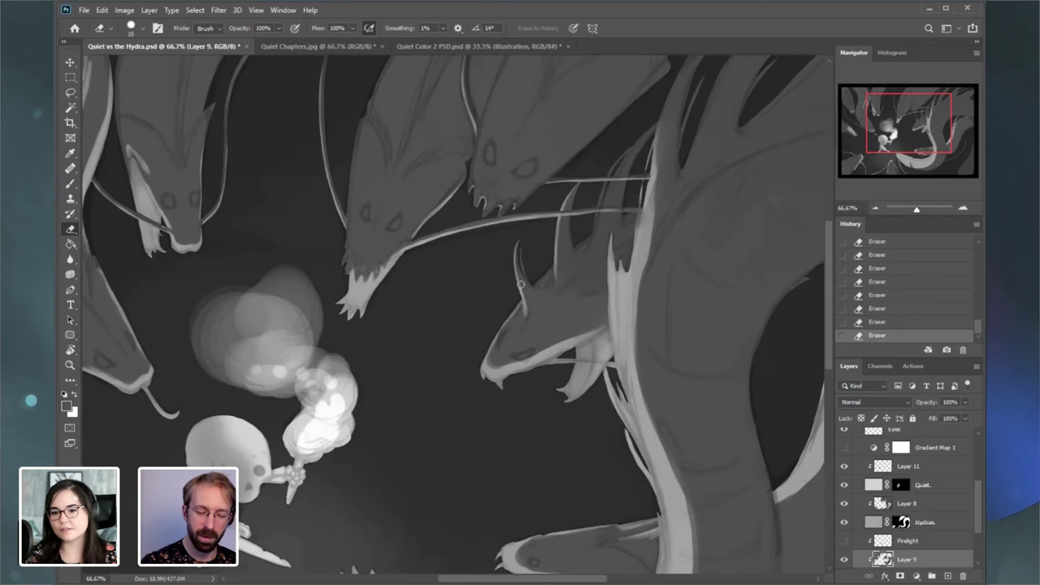
pyautogui.press('[')
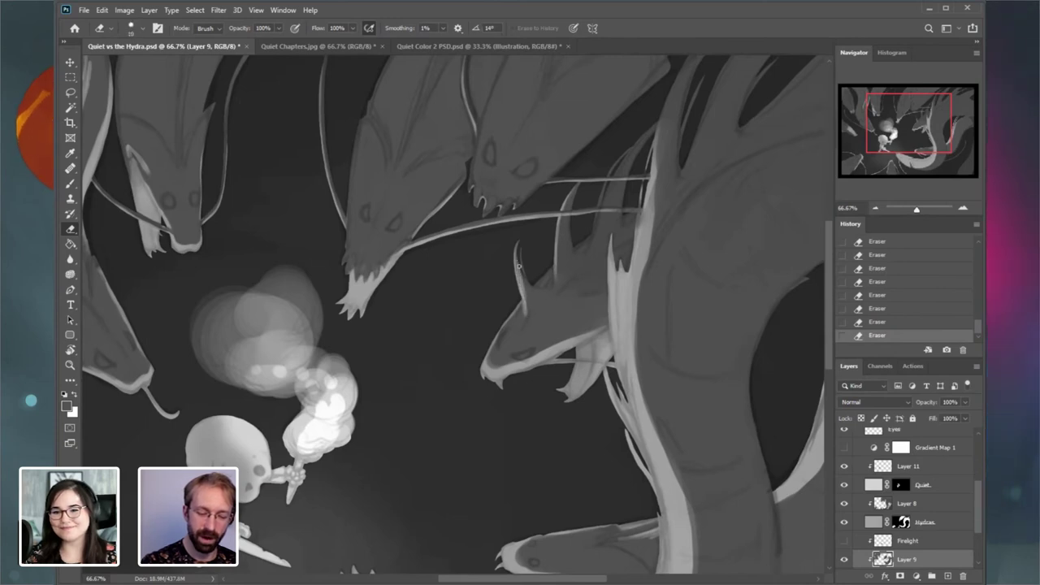
pyautogui.press(']')
pyautogui.press(']')
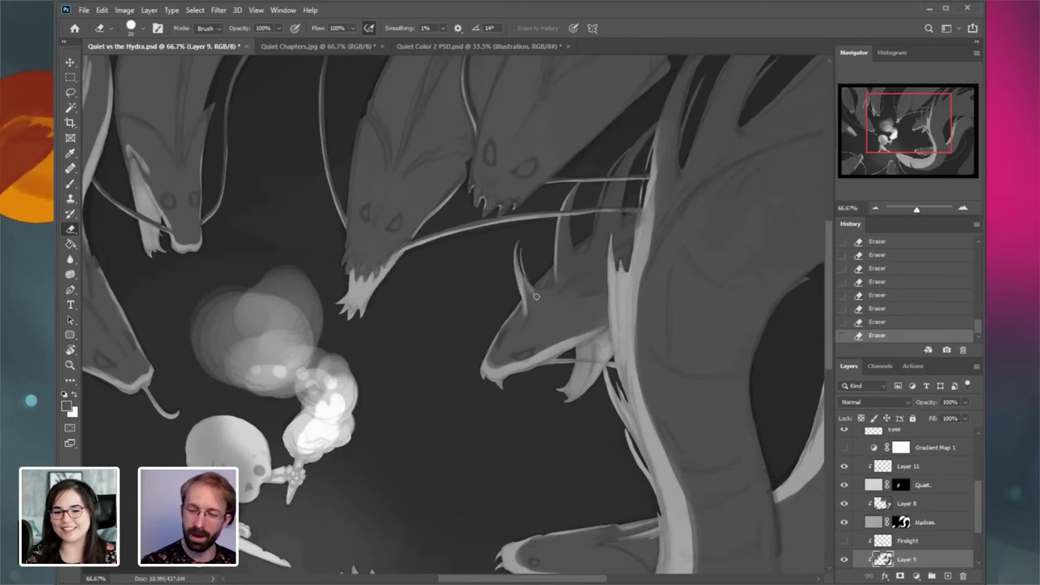
pyautogui.press('[')
pyautogui.press('[')
pyautogui.press('[')
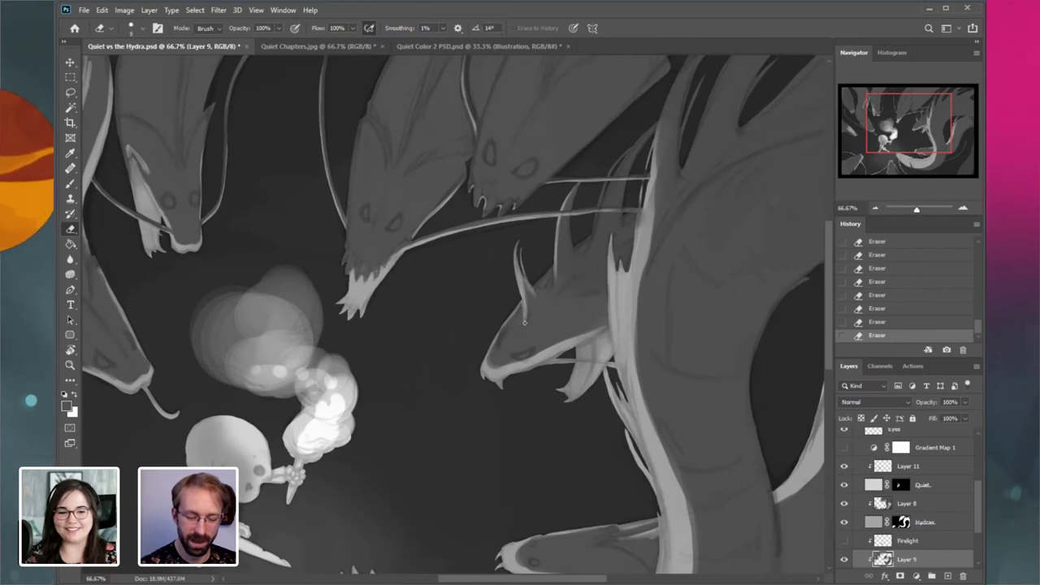
pyautogui.press(']')
pyautogui.press(']')
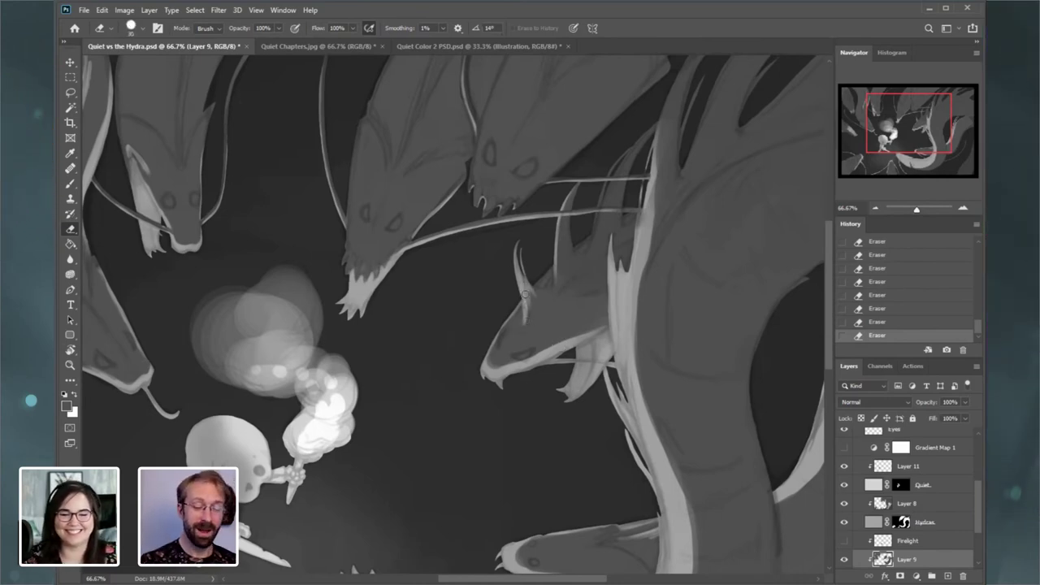
pyautogui.press(']')
pyautogui.press(']')
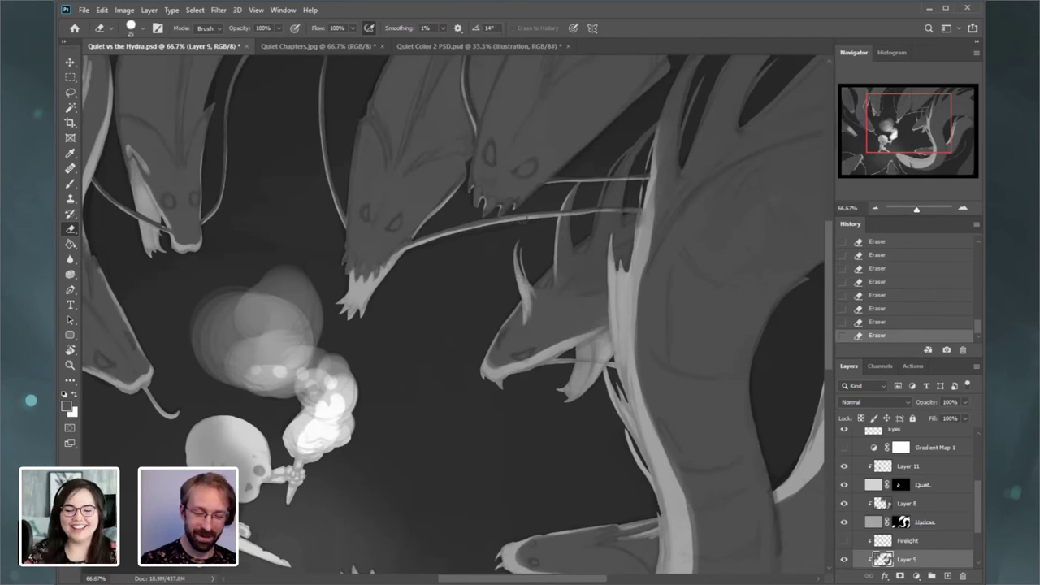
pyautogui.click(71, 187)
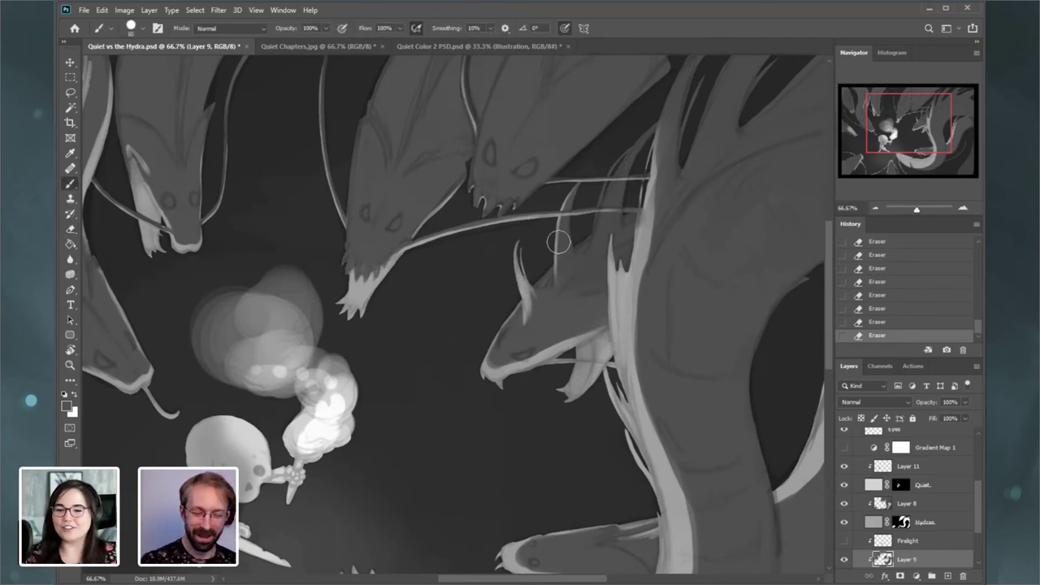
pyautogui.hotkey('ctrl', 'z')
pyautogui.click(76, 394)
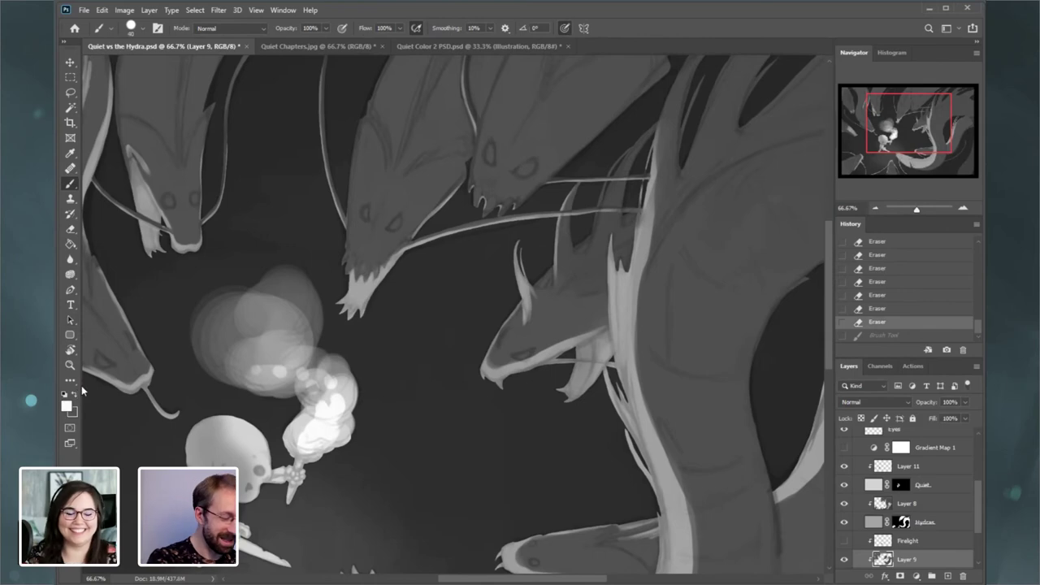
pyautogui.click(70, 229)
pyautogui.press('x')
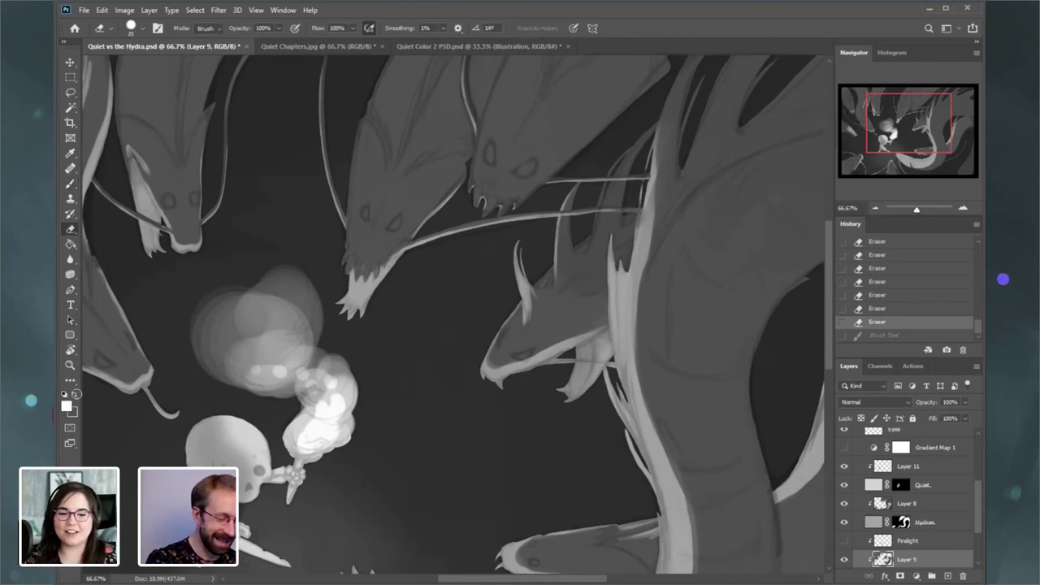
# - Erase highlights at the second horn's tip and, with a size 10 eraser, along the spines behind it
pyautogui.moveTo(567, 207); pyautogui.dragTo(579, 181)
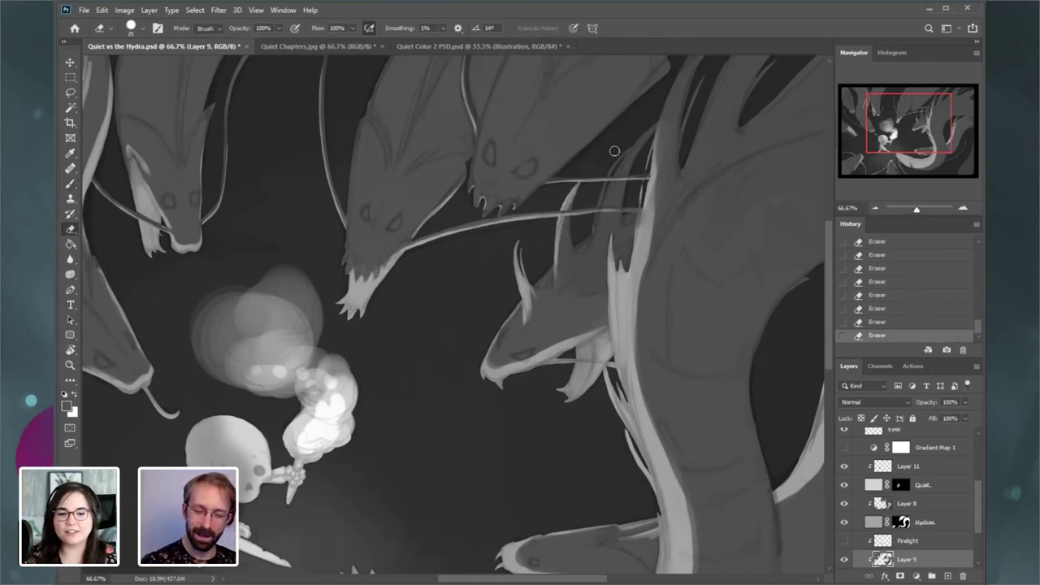
pyautogui.press('[')
pyautogui.press('[')
pyautogui.press('[')
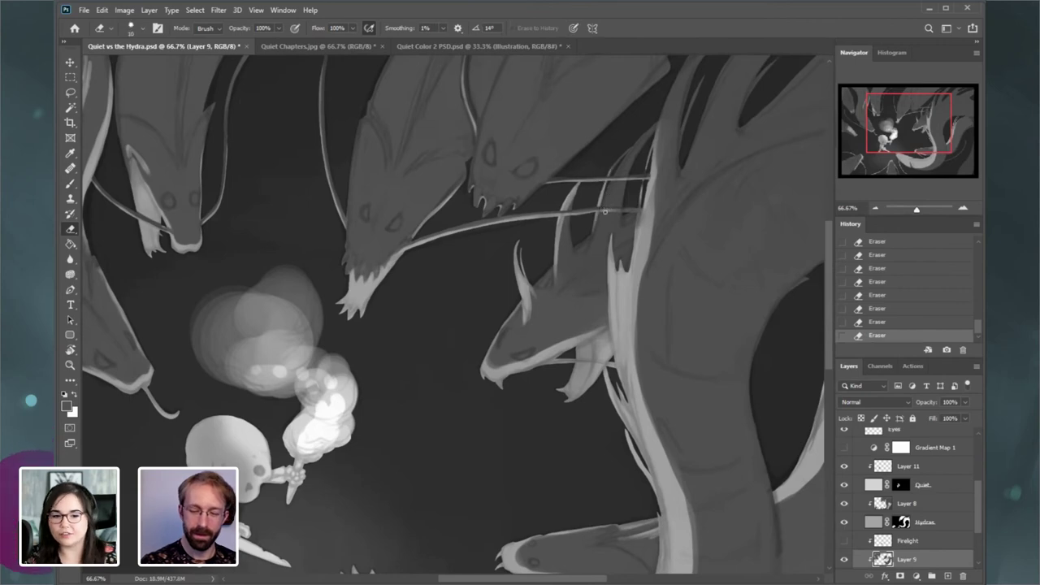
pyautogui.moveTo(646, 134); pyautogui.dragTo(627, 159)
pyautogui.hotkey('ctrl', 'z')
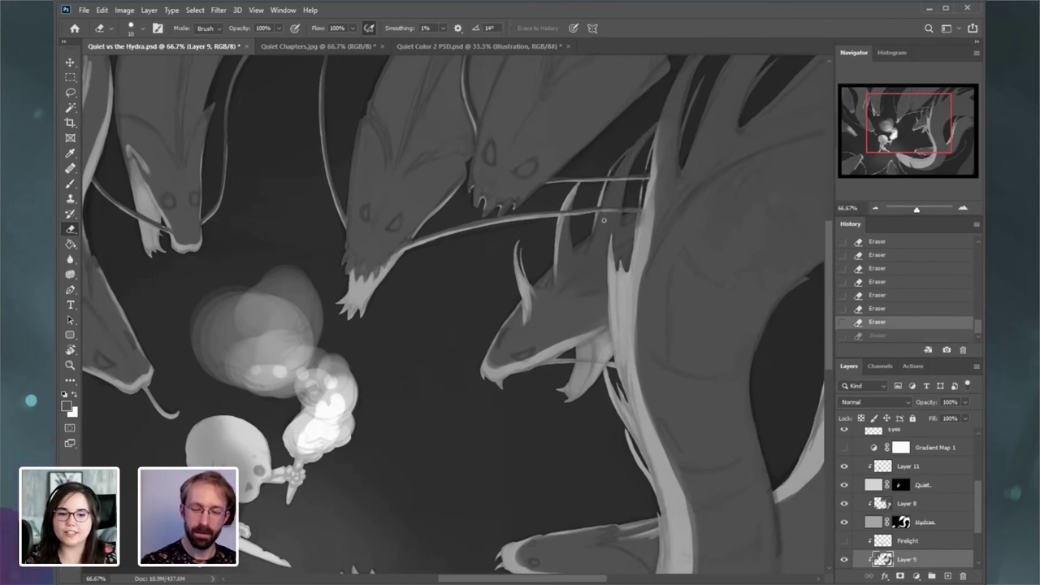
pyautogui.hotkey('ctrl', 'shift', 'z')
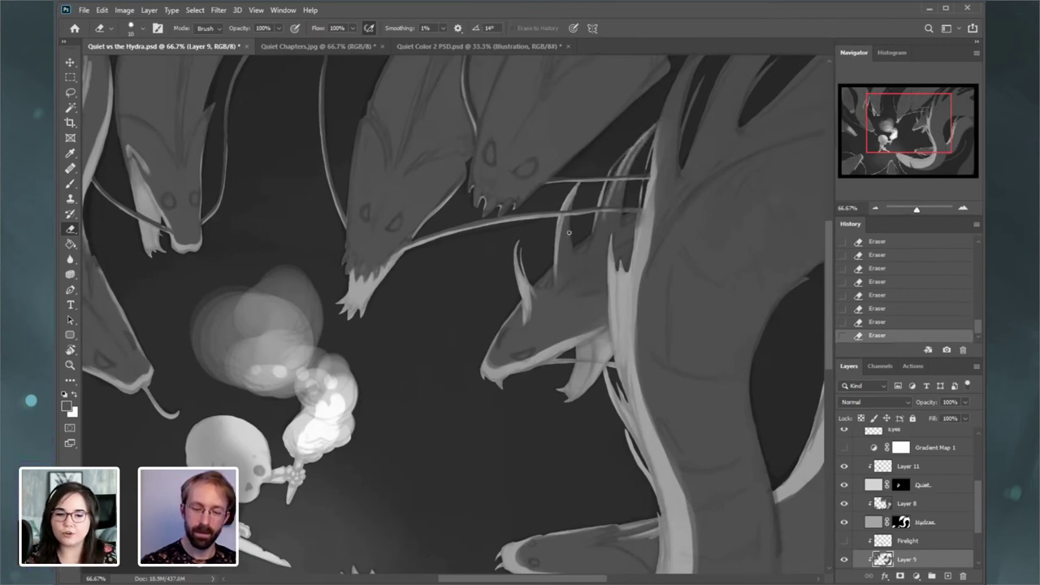
# - Rework the second horn's highlight, undoing a long eraser stroke and painting shadow back over the horn with a size 20 brush
pyautogui.moveTo(572, 199); pyautogui.dragTo(565, 295)
pyautogui.hotkey('ctrl', 'z')
pyautogui.moveTo(569, 213)
pyautogui.mouseDown()
pyautogui.moveTo(567, 281)
pyautogui.moveTo(573, 190)
pyautogui.moveTo(568, 206)
pyautogui.mouseUp()
pyautogui.click(70, 184)
pyautogui.moveTo(575, 190); pyautogui.dragTo(562, 255)
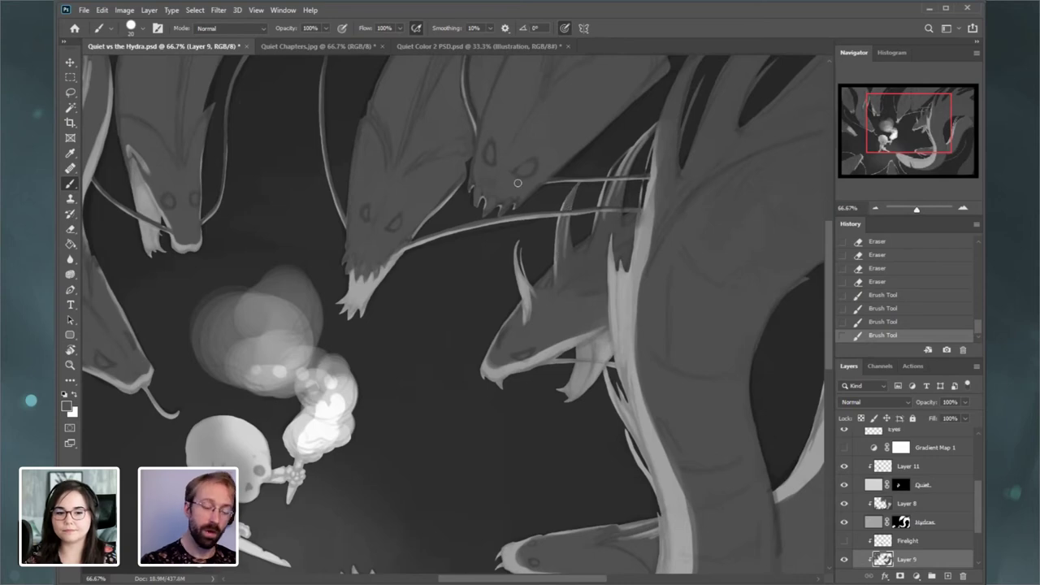
# - Paint shadow along the front horn to narrow its highlight, and touch up its base with a size 10 eraser
pyautogui.moveTo(533, 316)
pyautogui.mouseDown()
pyautogui.moveTo(522, 281)
pyautogui.moveTo(530, 313)
pyautogui.moveTo(515, 251)
pyautogui.mouseUp()
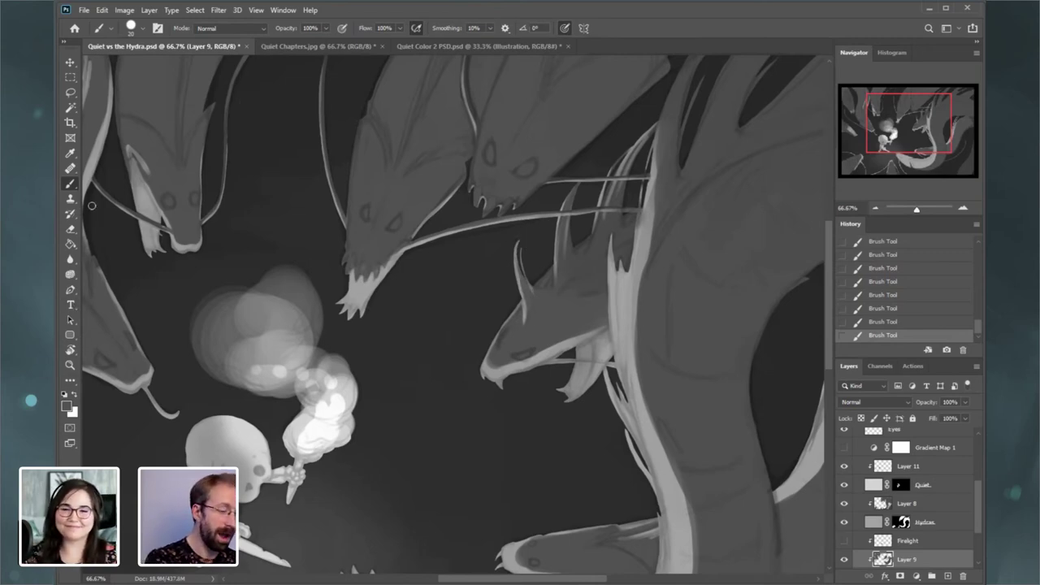
pyautogui.click(71, 228)
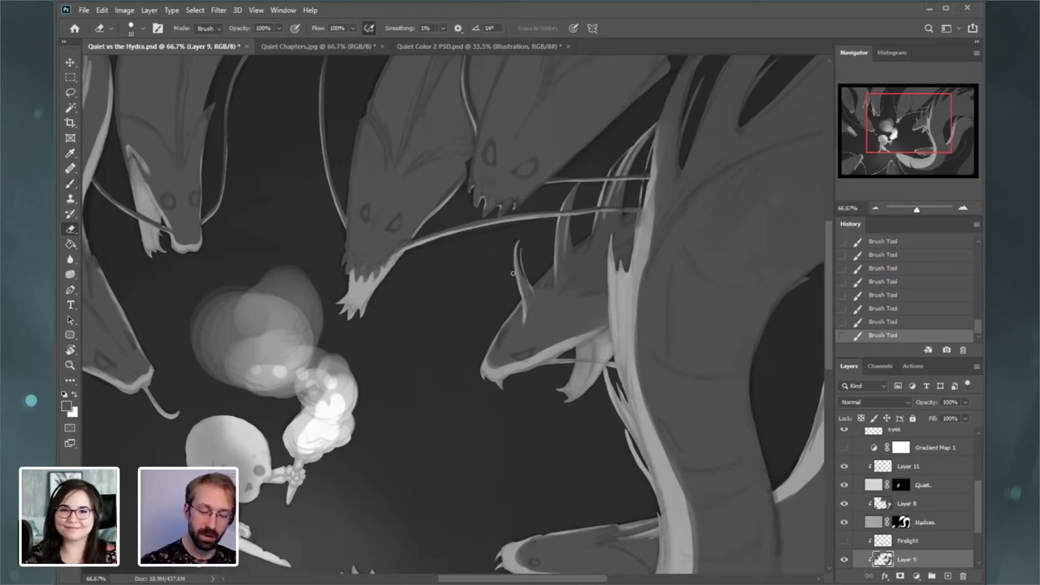
pyautogui.click(524, 304)
pyautogui.click(524, 308)
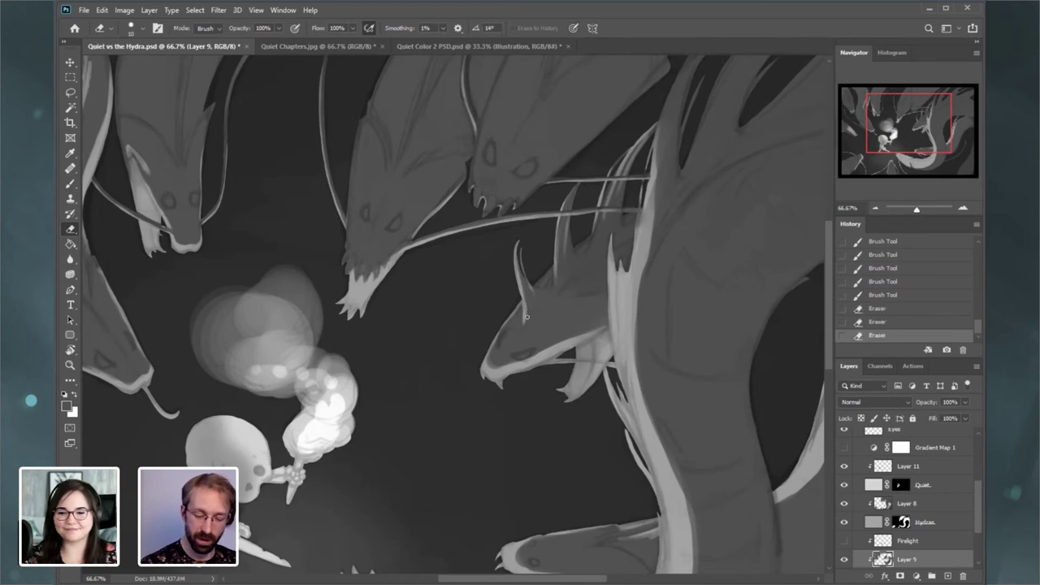
# - Paint shadow over the snout tip of the horned hydra head with a size 25 brush
pyautogui.press('b')
pyautogui.click(492, 364)
pyautogui.click(493, 364)
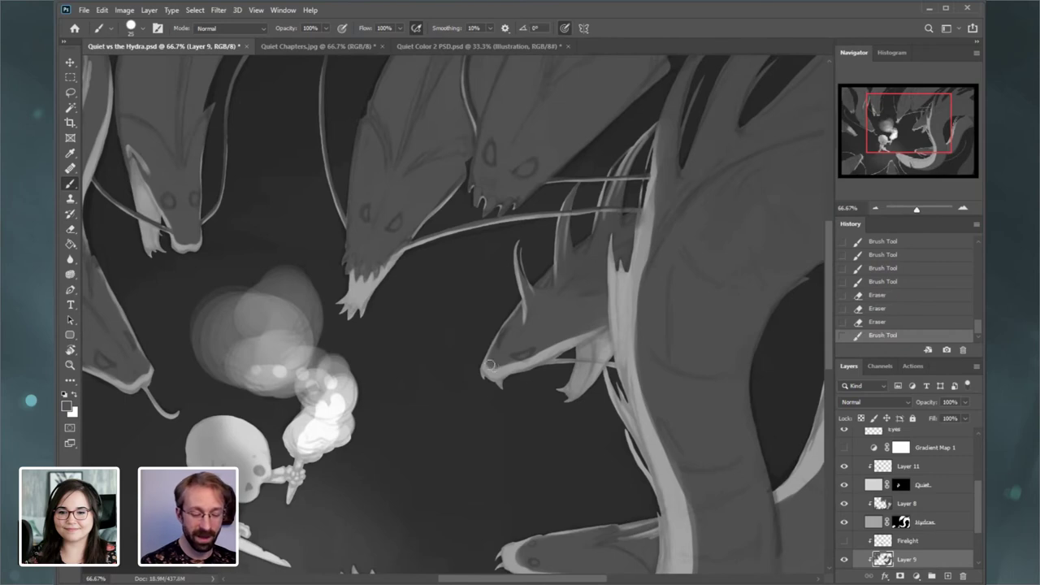
pyautogui.click(493, 365)
pyautogui.click(492, 366)
pyautogui.click(492, 366)
pyautogui.click(492, 366)
pyautogui.click(492, 367)
pyautogui.click(494, 366)
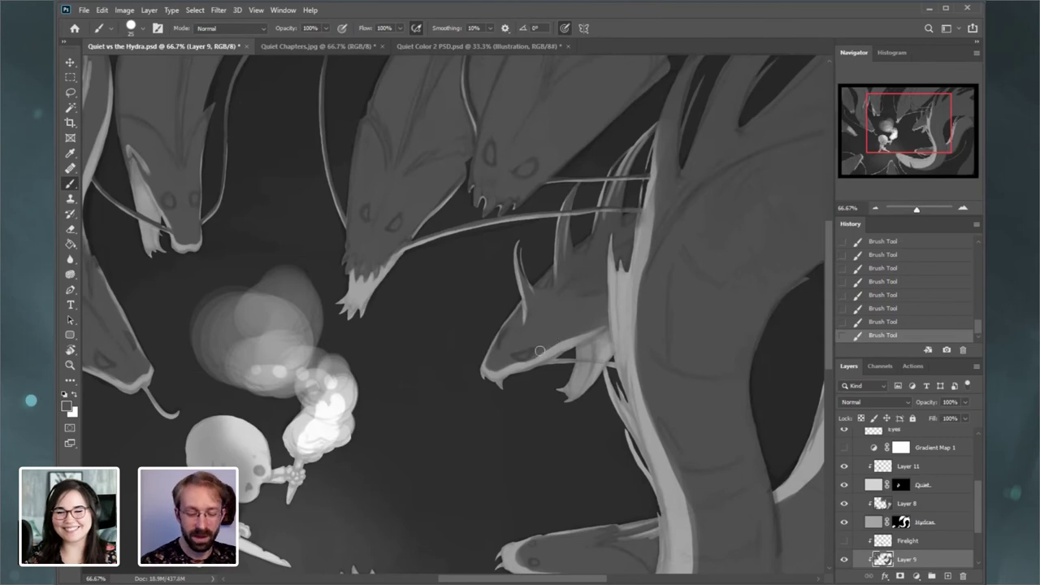
# - Erase small highlights around the horned head's eye, nostril and snout tip with a size 10 eraser, undoing one stray stroke
pyautogui.press('e')
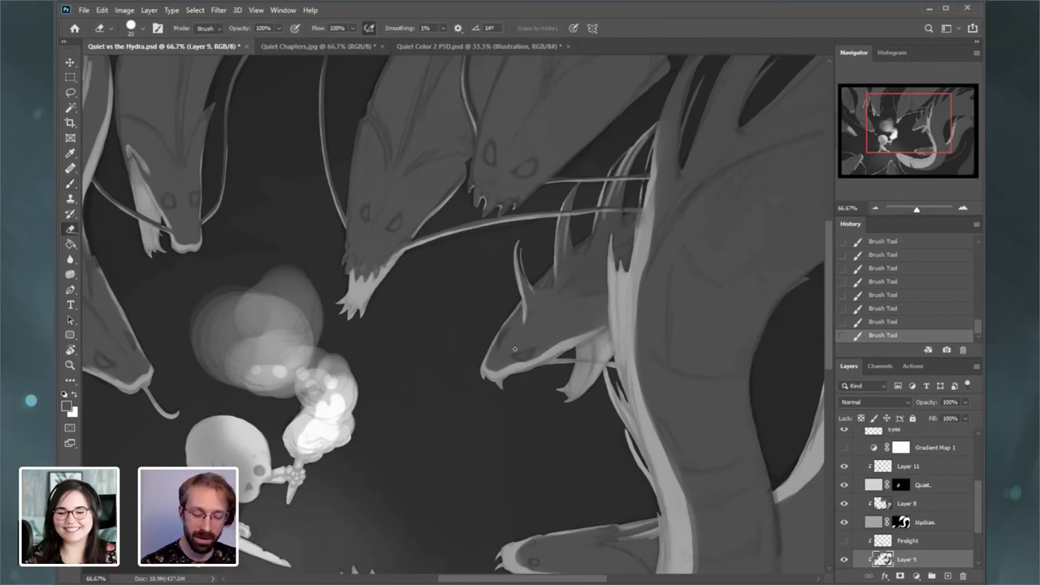
pyautogui.click(515, 350)
pyautogui.click(514, 350)
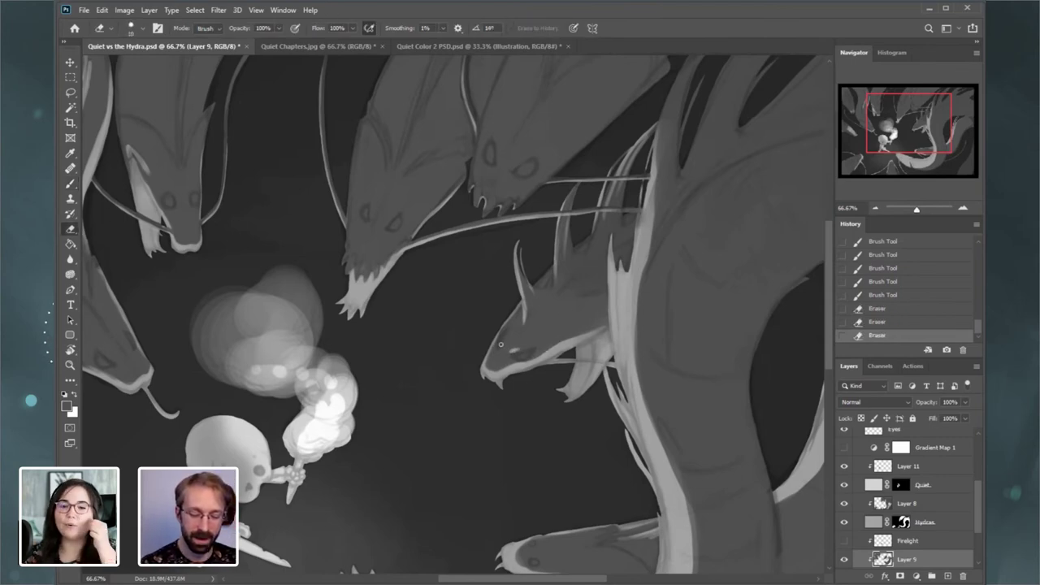
pyautogui.click(501, 345)
pyautogui.click(501, 344)
pyautogui.click(501, 345)
pyautogui.click(504, 344)
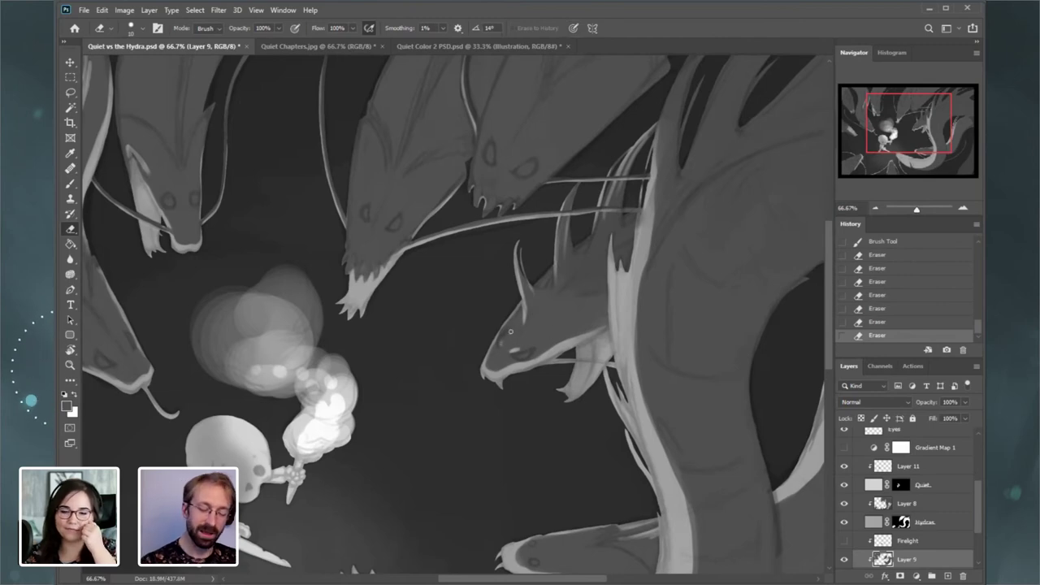
pyautogui.hotkey('ctrl', 'z')
pyautogui.click(486, 374)
pyautogui.click(485, 374)
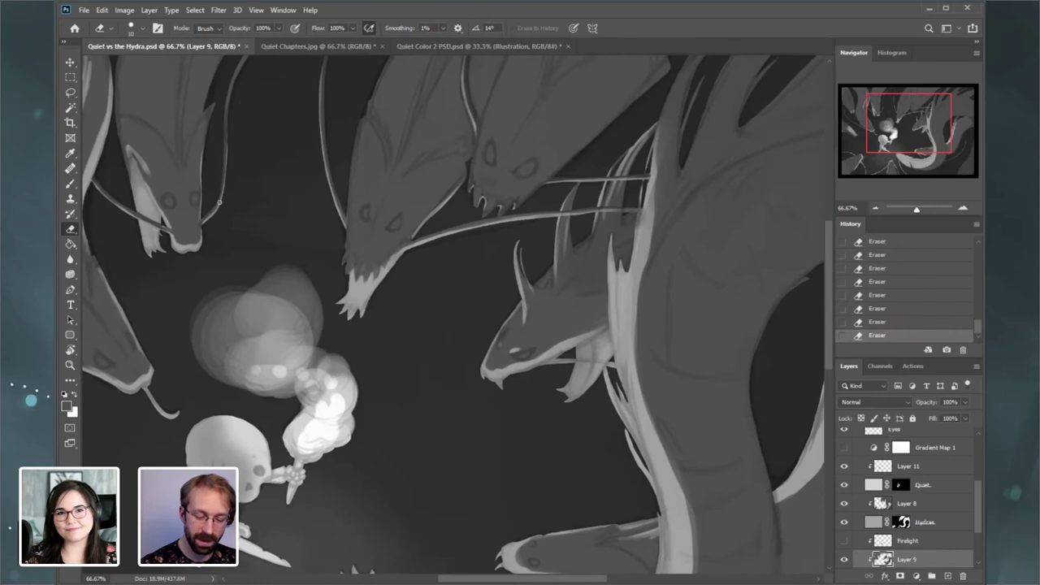
# - Shade the horned head's cheek along the jawline with a size 25 brush, and erase highlights on its lower jaw with a size 30 eraser
pyautogui.press('b')
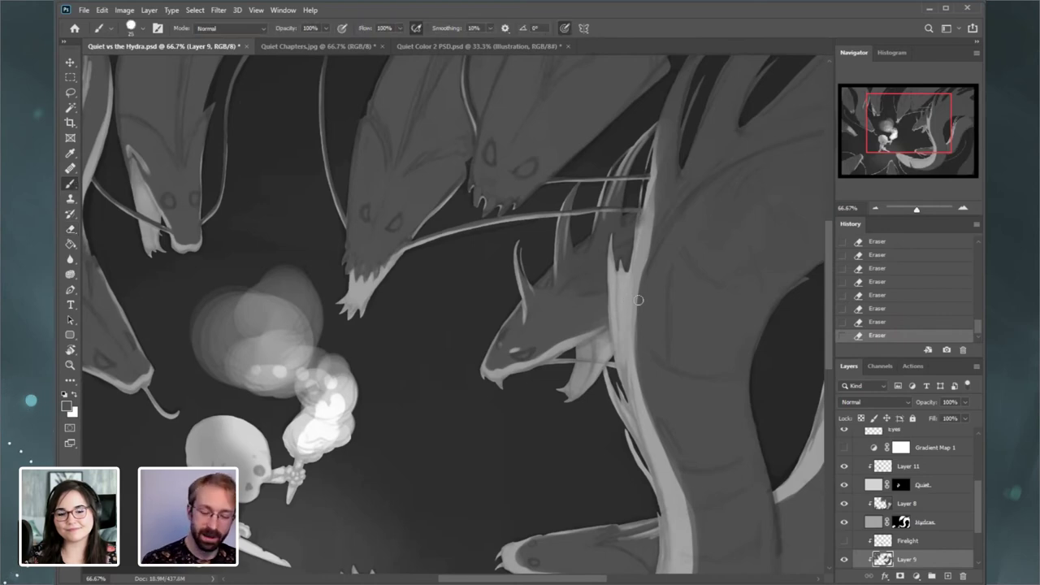
pyautogui.moveTo(602, 320); pyautogui.dragTo(624, 303)
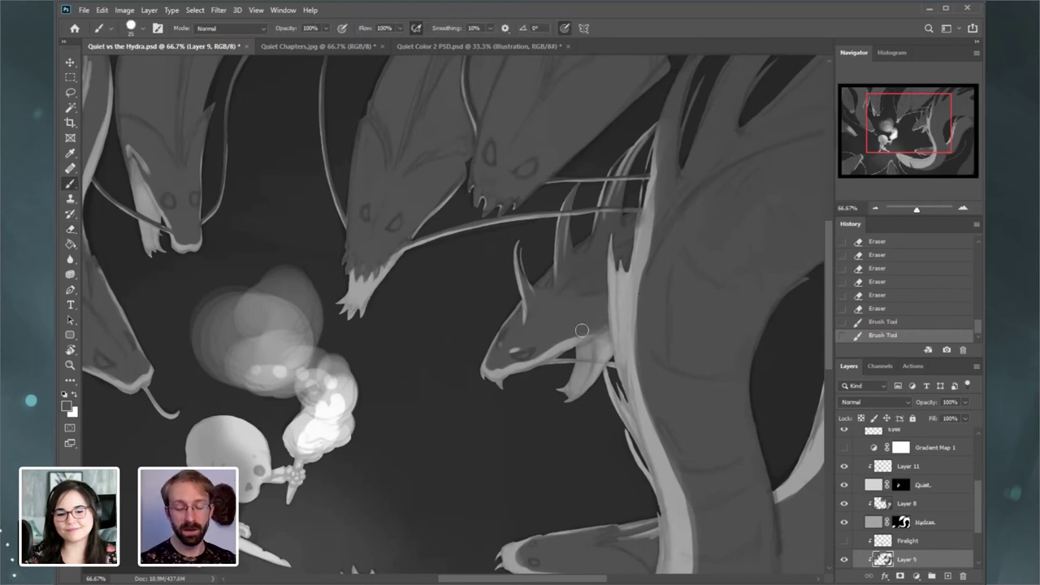
pyautogui.moveTo(577, 336); pyautogui.dragTo(602, 328)
pyautogui.press('e')
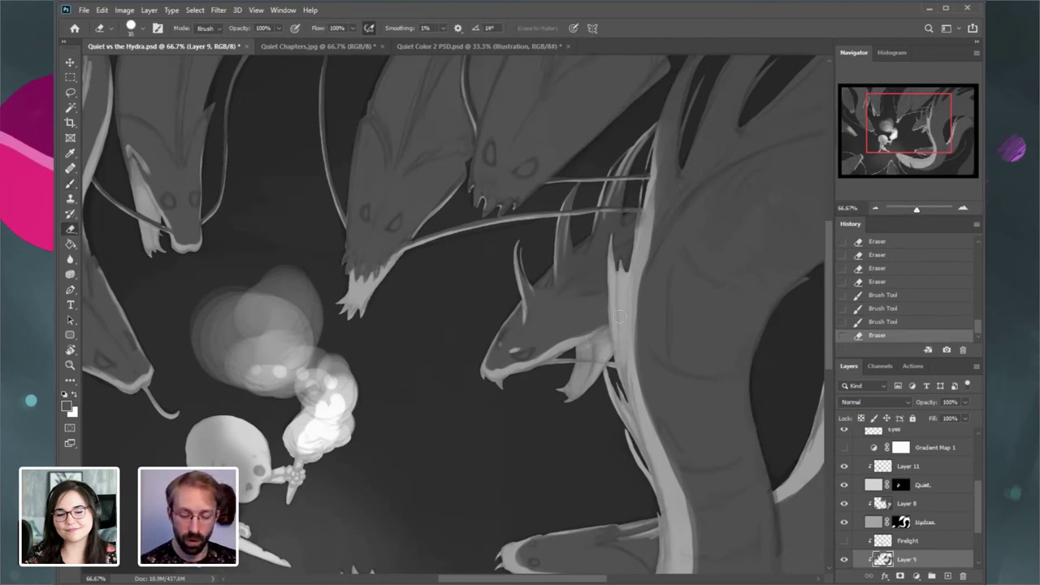
pyautogui.moveTo(591, 339); pyautogui.dragTo(571, 359)
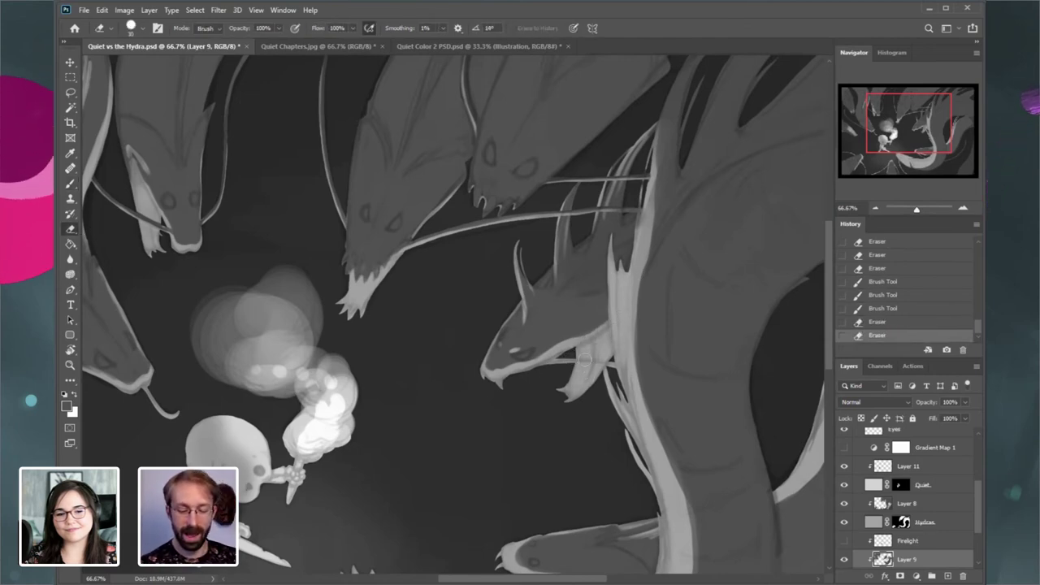
pyautogui.click(489, 384)
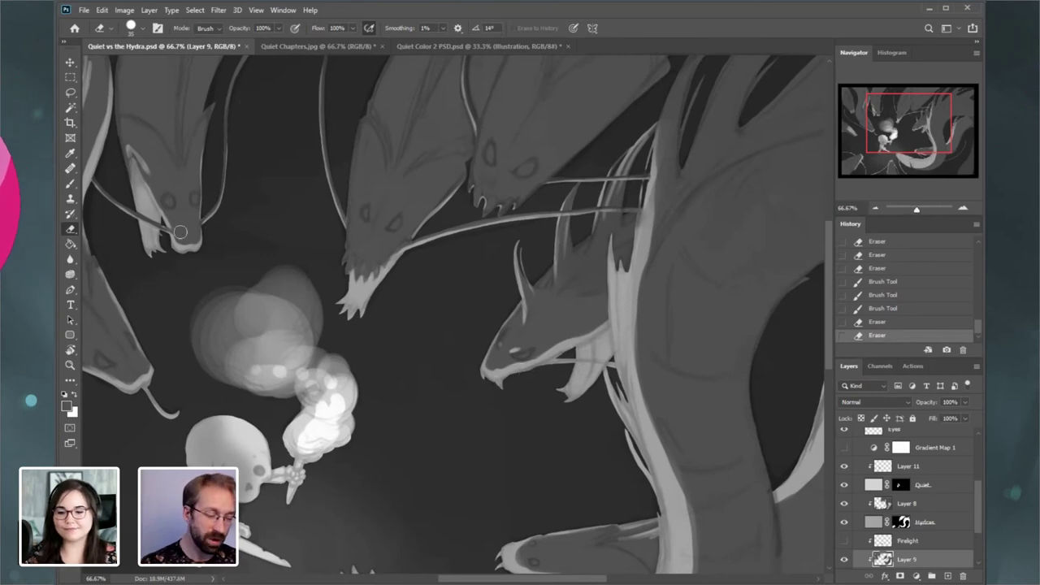
# - Paint shadow along the back edge of the horned head's lower jaw with a size 30 brush, comparing the last stroke through undo and redo
pyautogui.press('b')
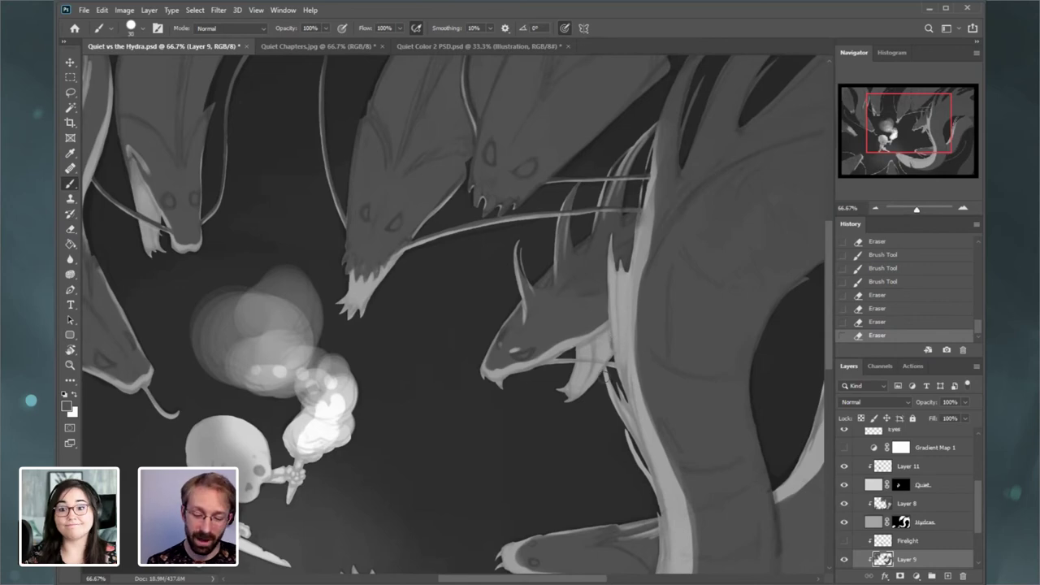
pyautogui.moveTo(605, 374); pyautogui.dragTo(606, 333)
pyautogui.moveTo(605, 345); pyautogui.dragTo(606, 334)
pyautogui.moveTo(605, 345); pyautogui.dragTo(607, 333)
pyautogui.moveTo(605, 344); pyautogui.dragTo(607, 333)
pyautogui.moveTo(606, 344); pyautogui.dragTo(606, 332)
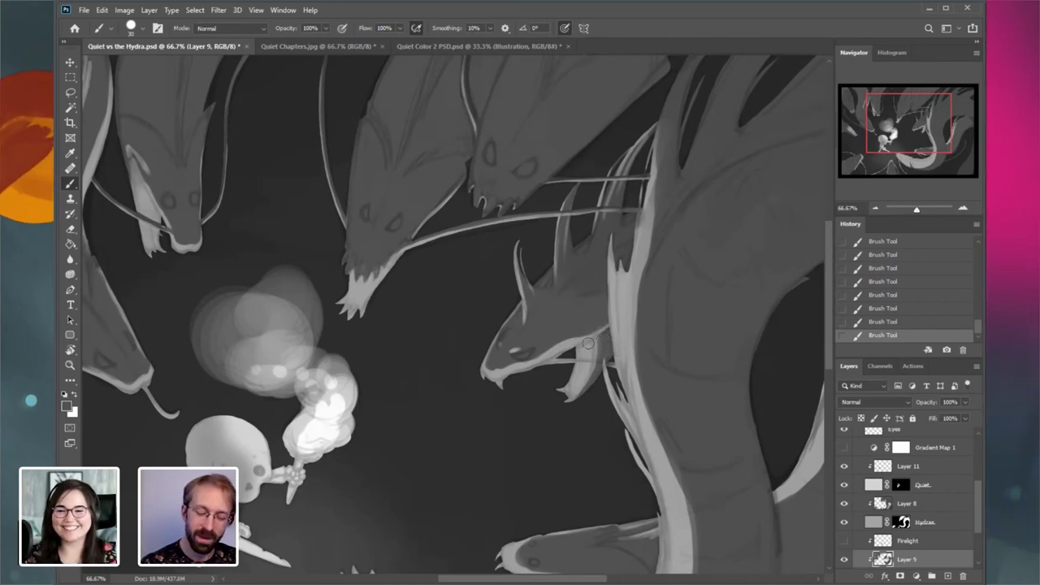
pyautogui.press(']')
pyautogui.press(']')
pyautogui.press(']')
pyautogui.press(']')
pyautogui.press(']')
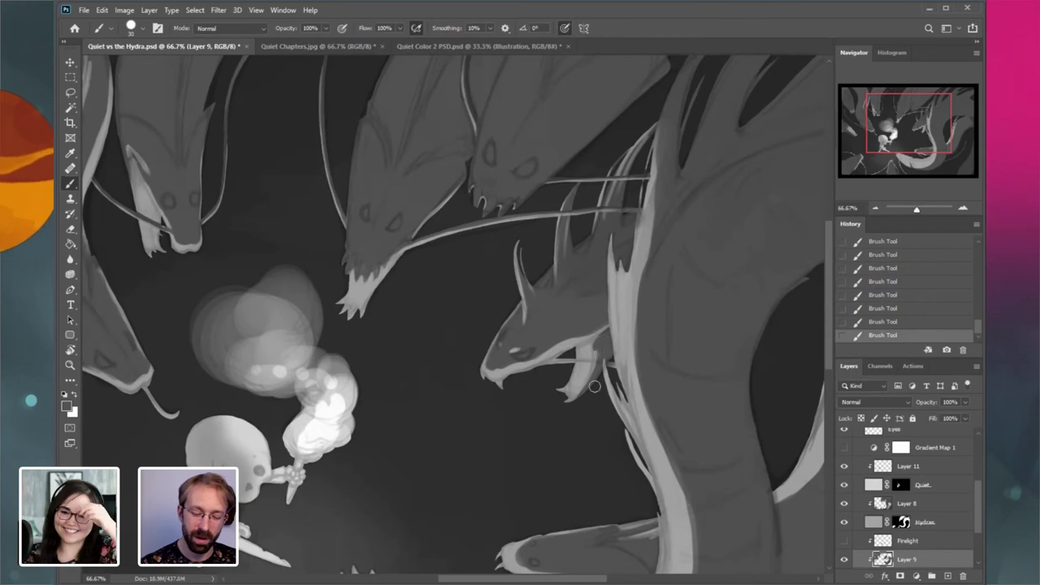
pyautogui.hotkey('ctrl', 'z')
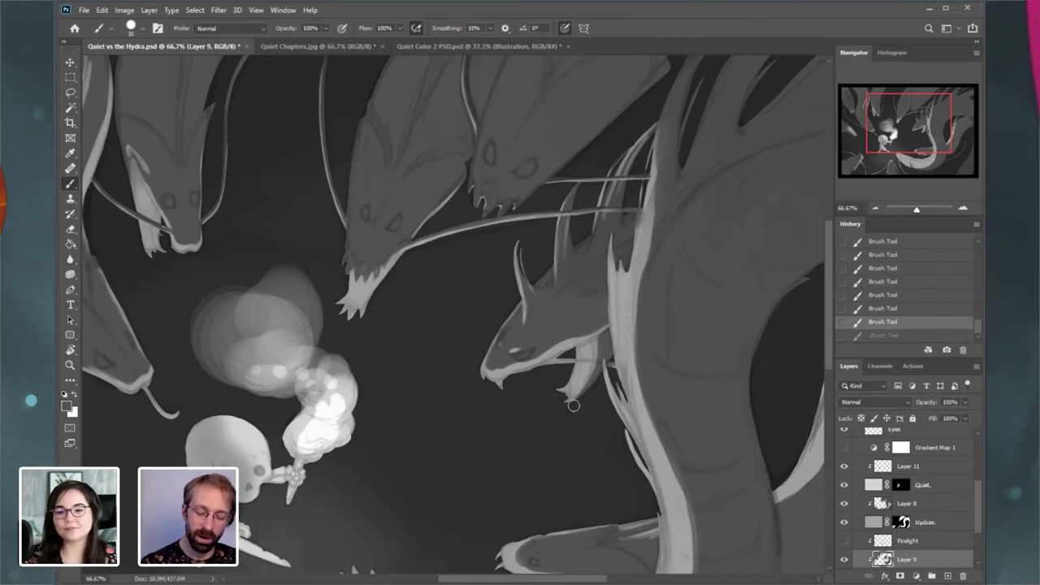
pyautogui.hotkey('ctrl', 'shift', 'z')
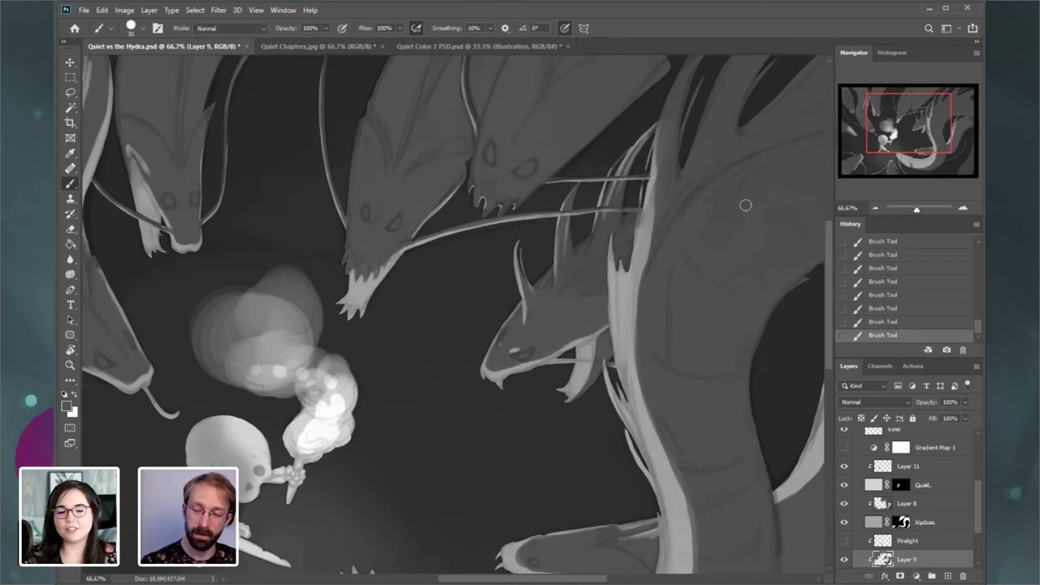
# - On Layer 8, refine the large foreground neck's front edge where the whiskers meet it, using fine eraser and brush strokes
pyautogui.moveTo(918, 145); pyautogui.dragTo(921, 136)
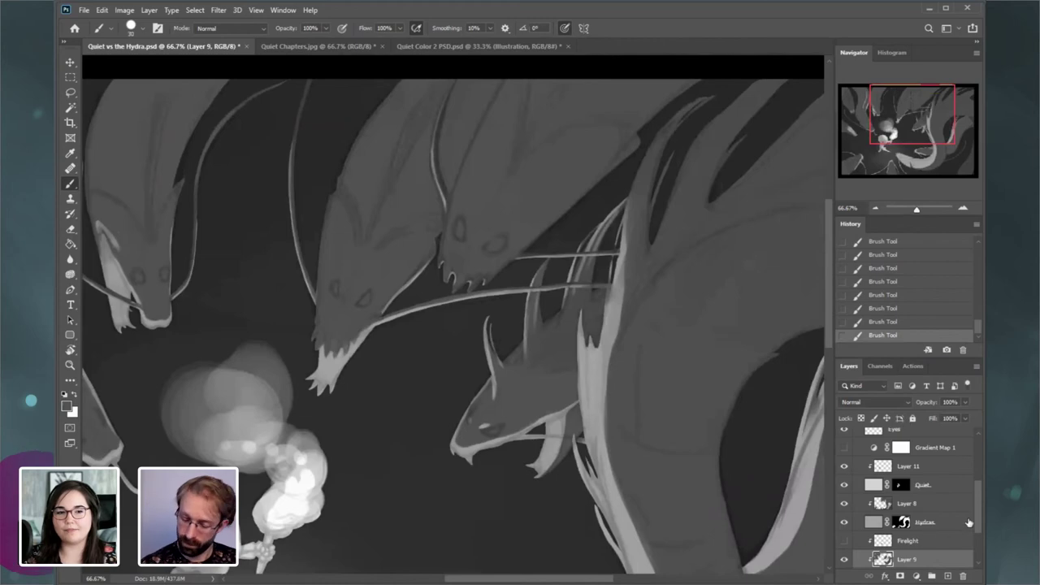
pyautogui.click(884, 505)
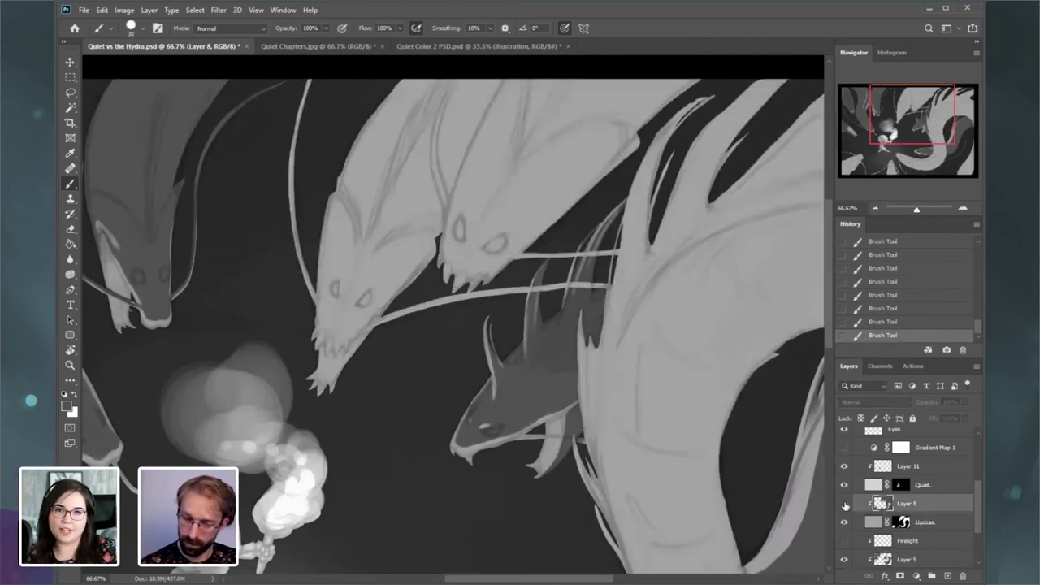
pyautogui.hotkey('ctrl', 'z')
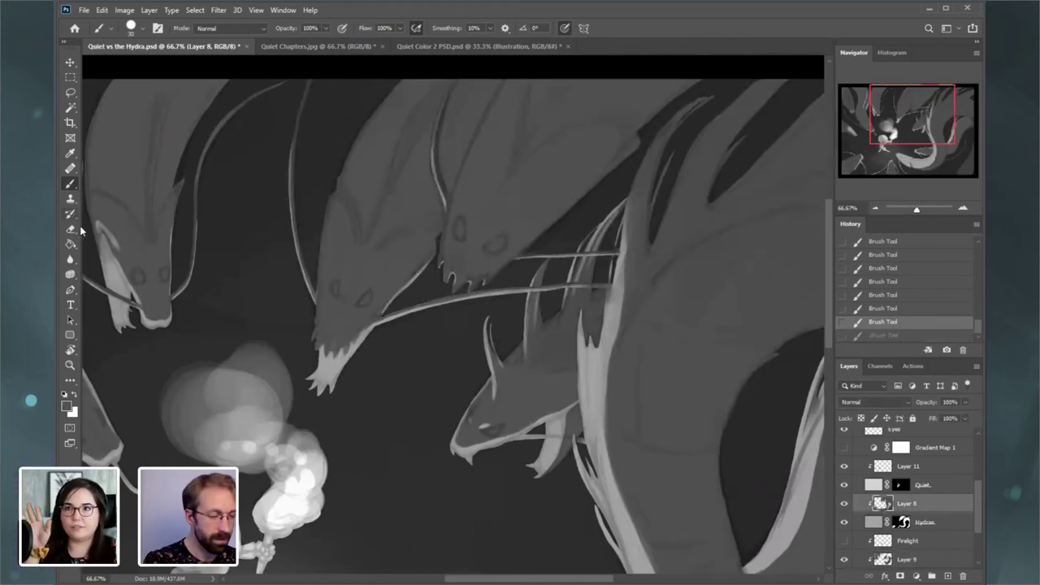
pyautogui.click(70, 228)
pyautogui.moveTo(608, 312); pyautogui.dragTo(620, 255)
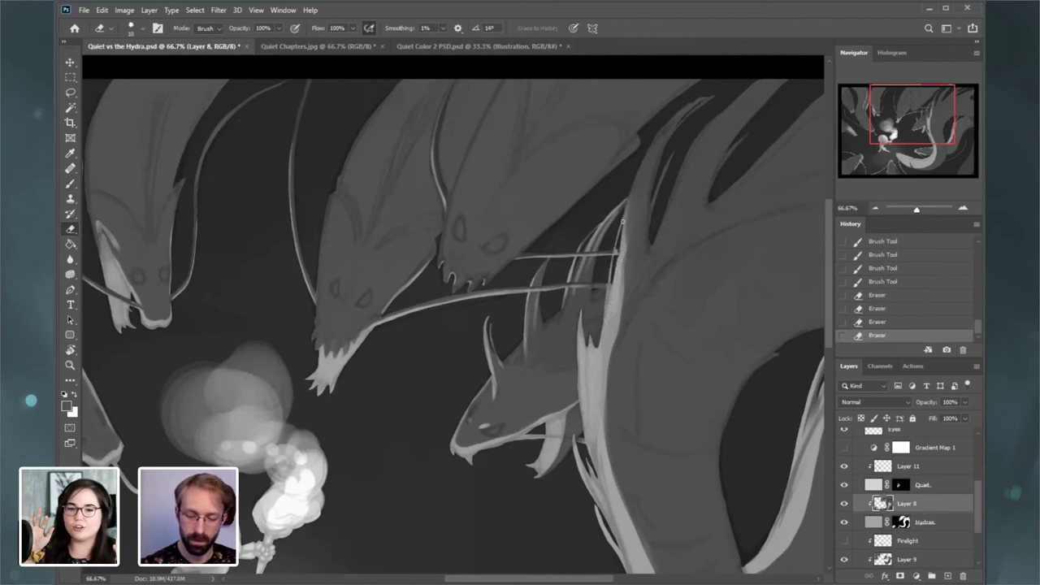
pyautogui.click(71, 184)
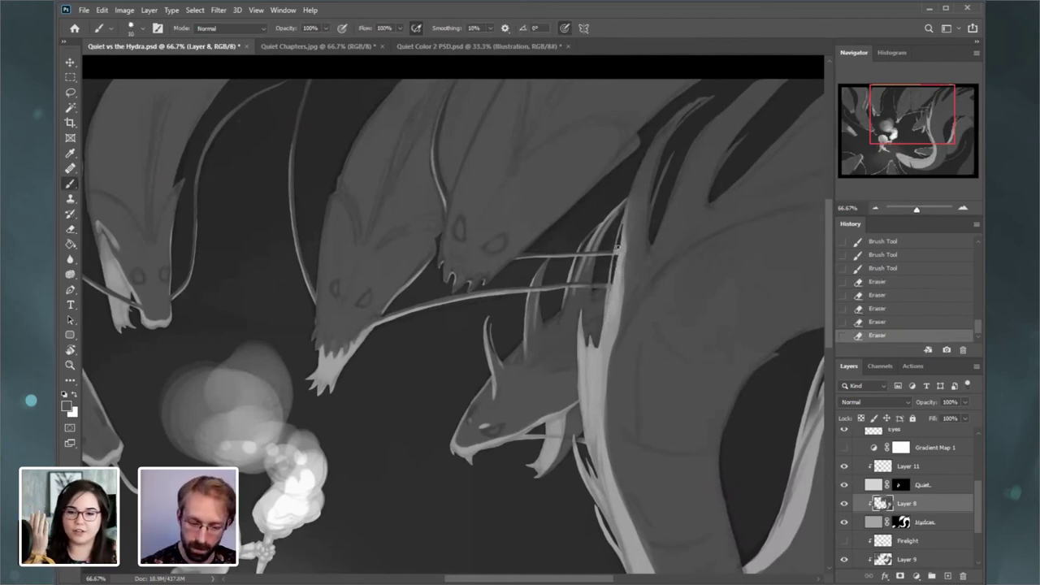
pyautogui.moveTo(618, 248); pyautogui.dragTo(617, 255)
pyautogui.moveTo(617, 250); pyautogui.dragTo(612, 282)
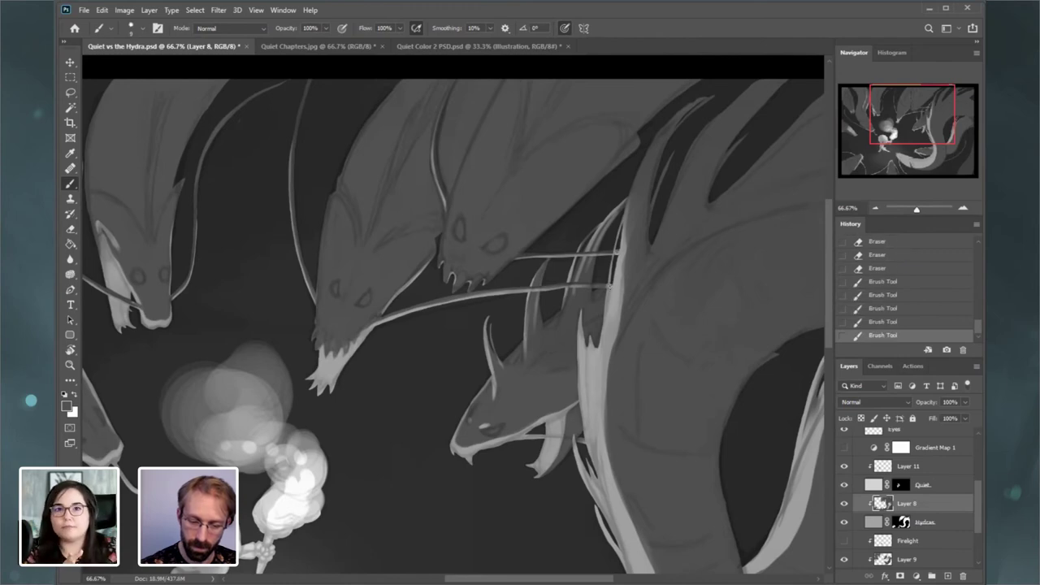
# - Erase a highlight along the long whisker in front of the horned head, and undo a trial brush stroke on the neck edge
pyautogui.press('e')
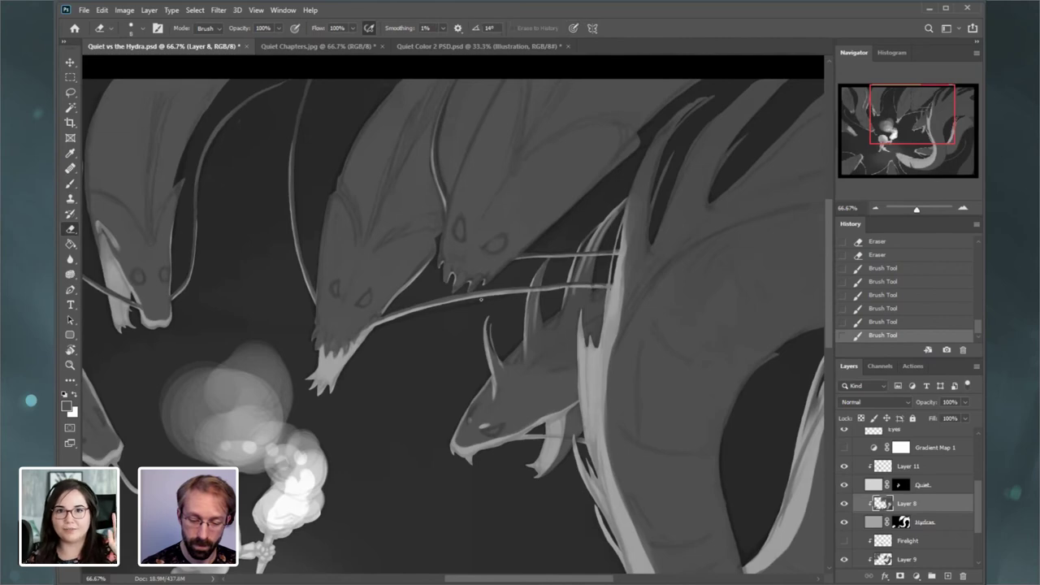
pyautogui.moveTo(480, 300); pyautogui.dragTo(521, 295)
pyautogui.click(70, 184)
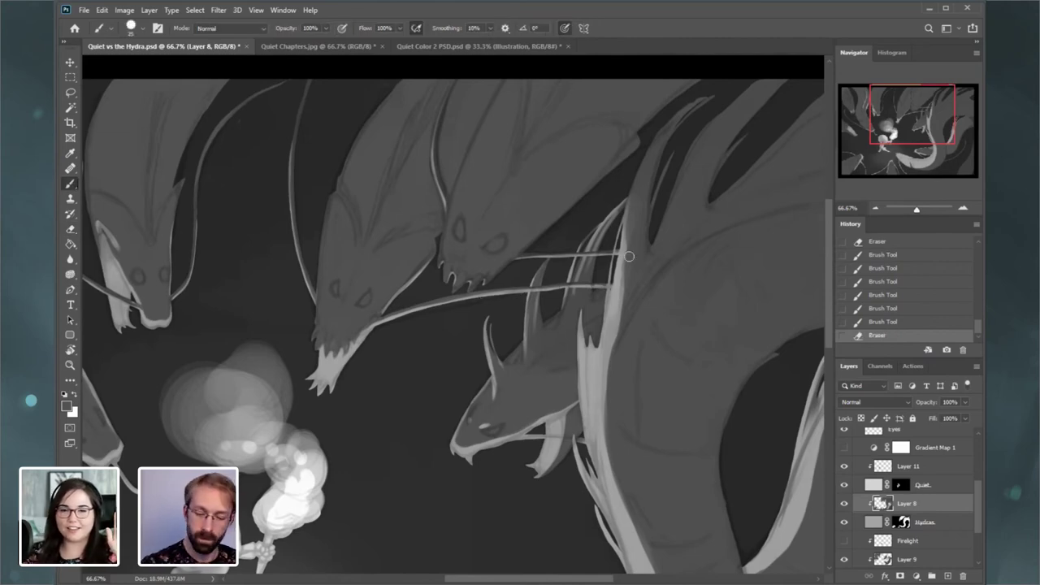
pyautogui.moveTo(621, 257); pyautogui.dragTo(629, 204)
pyautogui.hotkey('ctrl', 'z')
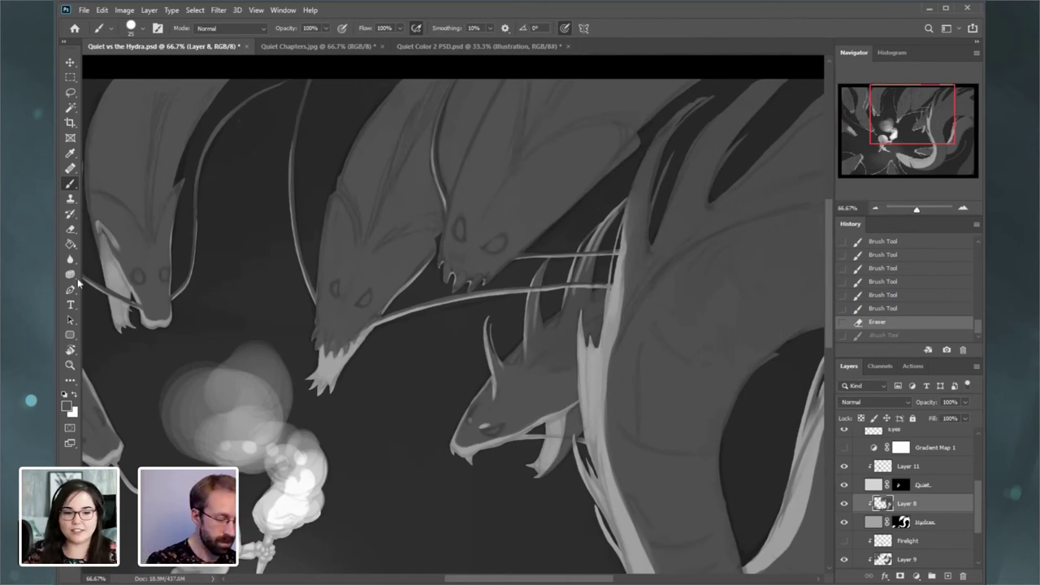
# - Erase highlights up the large neck's front spine with a size 25 eraser and along the spine behind it with size 10
pyautogui.click(71, 228)
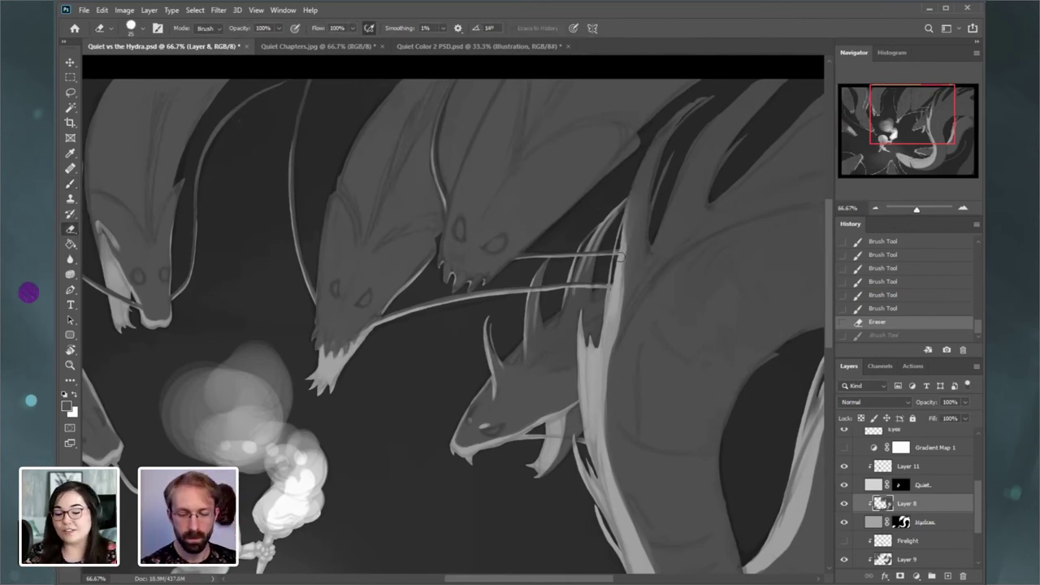
pyautogui.moveTo(621, 257); pyautogui.dragTo(628, 195)
pyautogui.moveTo(646, 149); pyautogui.dragTo(632, 236)
pyautogui.moveTo(633, 196); pyautogui.dragTo(657, 138)
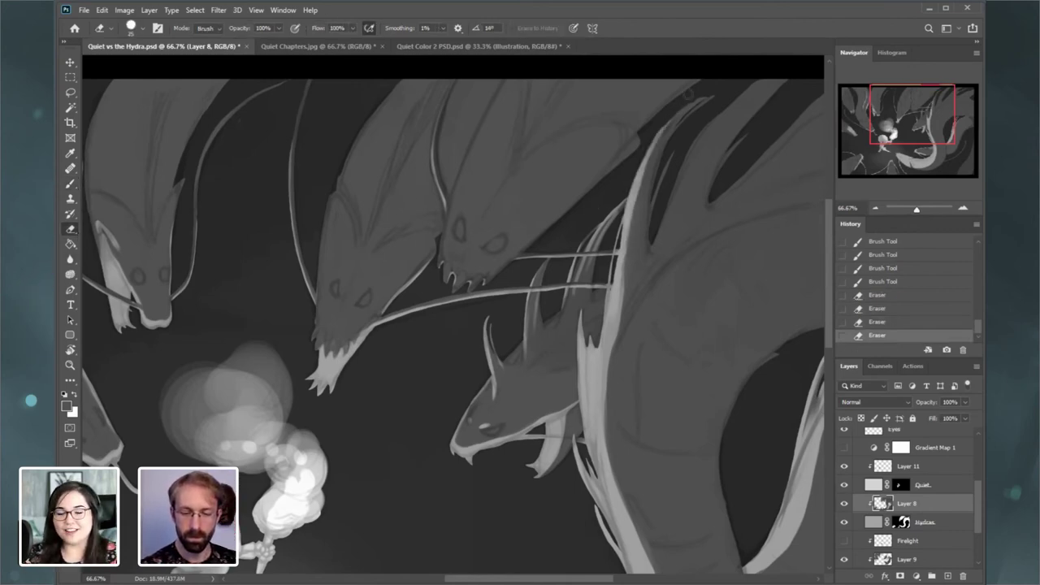
pyautogui.moveTo(653, 240); pyautogui.dragTo(700, 126)
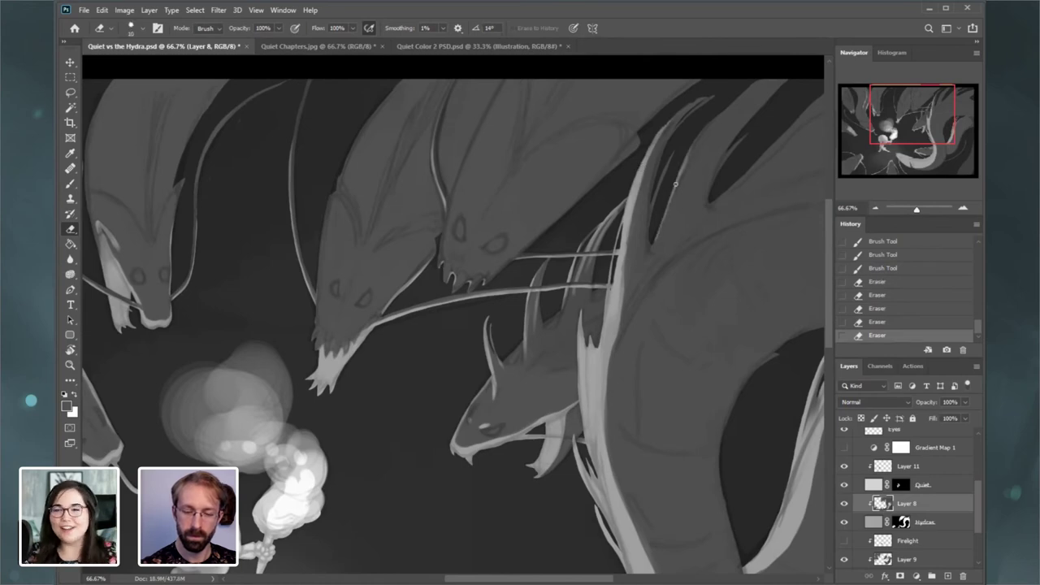
pyautogui.moveTo(666, 218); pyautogui.dragTo(707, 123)
# - Toggle the visibility of Layer 8 and the Firelight layer to compare the lighting on the hydras around the skeleton
pyautogui.moveTo(924, 130); pyautogui.dragTo(861, 141)
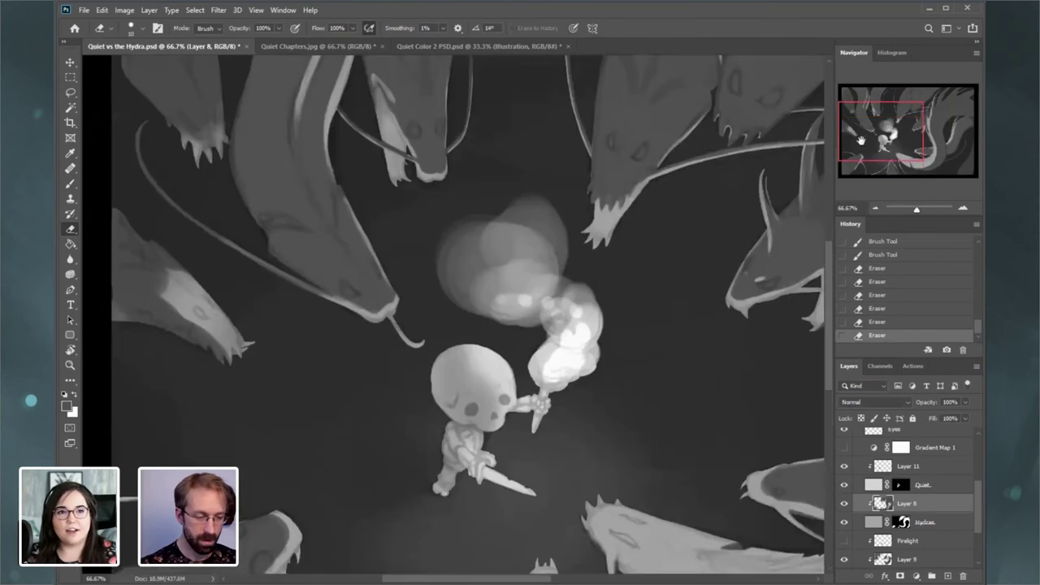
pyautogui.click(843, 503)
pyautogui.click(843, 503)
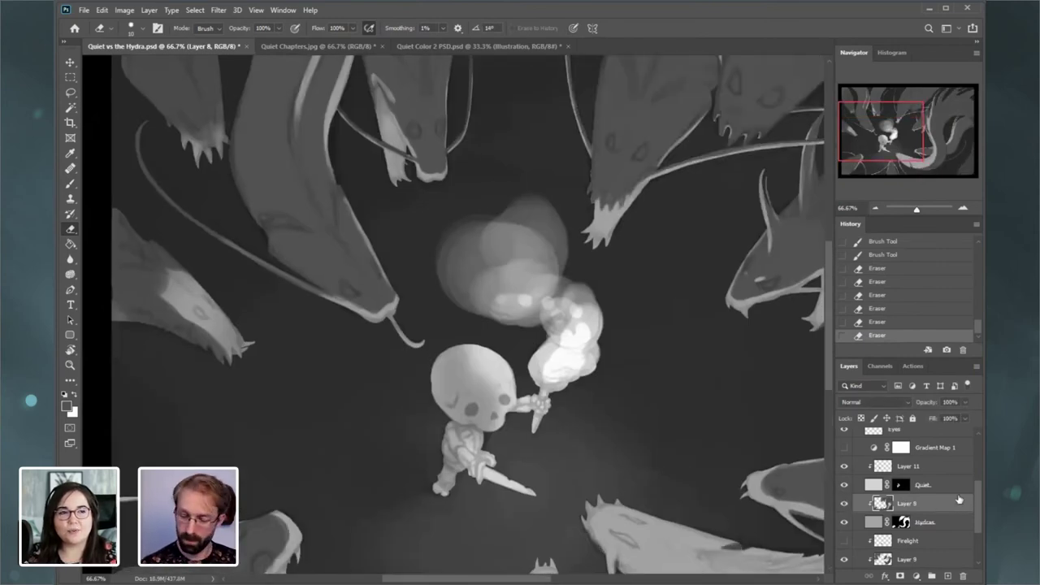
pyautogui.click(845, 542)
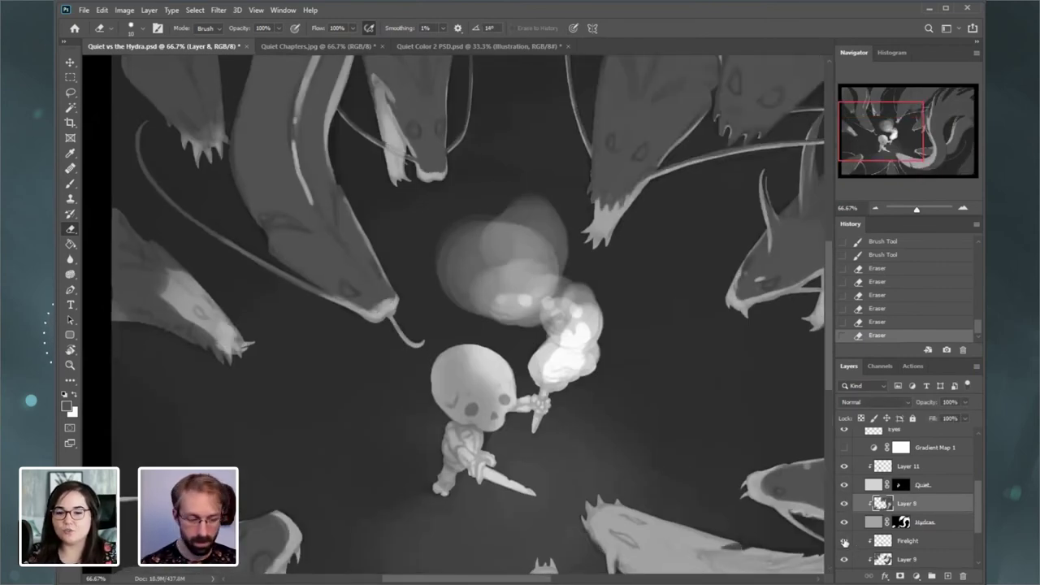
pyautogui.click(845, 542)
pyautogui.click(845, 541)
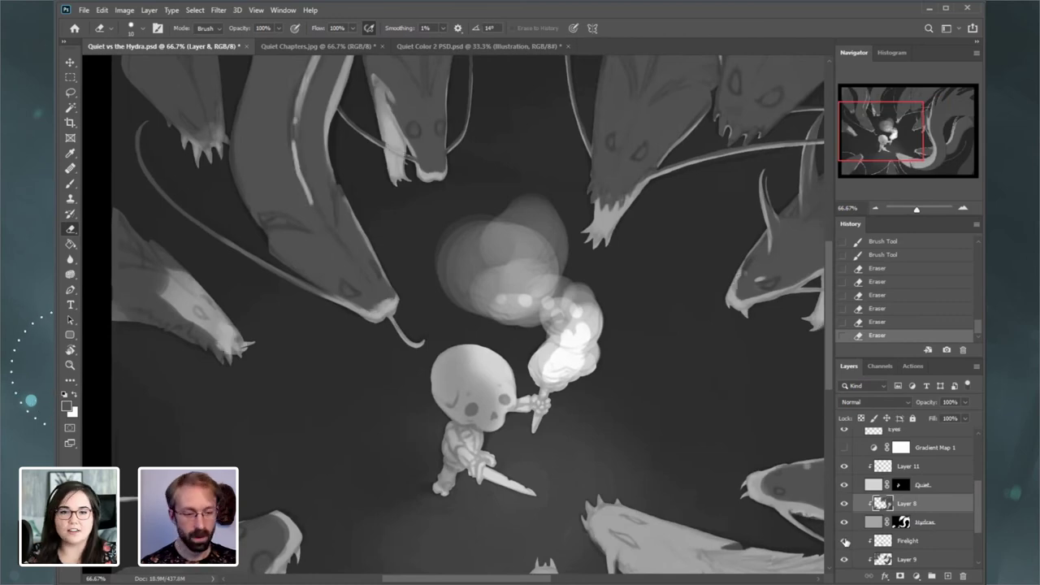
pyautogui.click(845, 542)
# - Delete the Firelight layer and check Layer 9's shading by toggling its visibility, ending with the Brush tool active
pyautogui.click(916, 541)
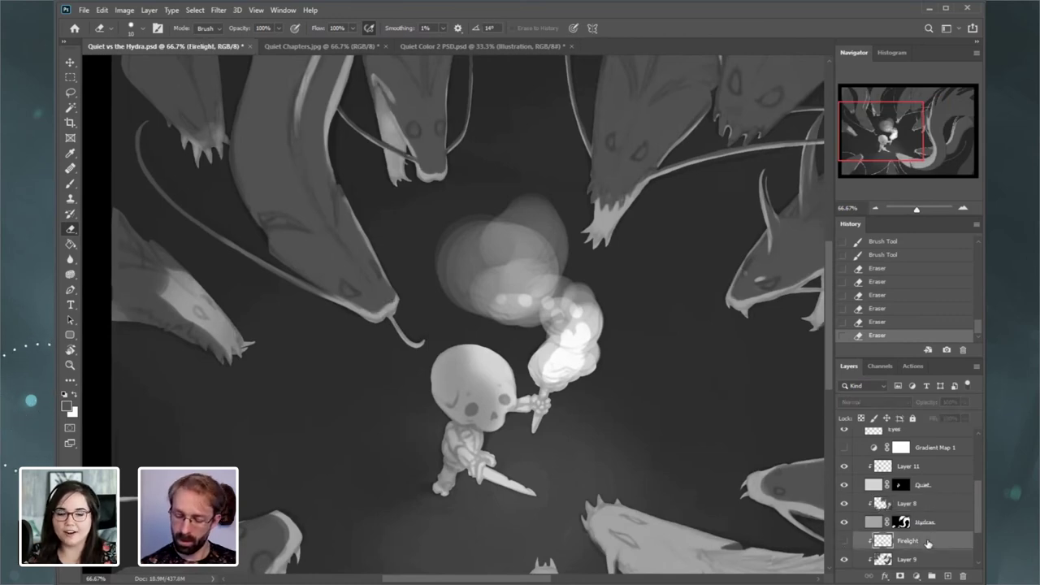
pyautogui.press('Delete')
pyautogui.click(844, 542)
pyautogui.click(845, 542)
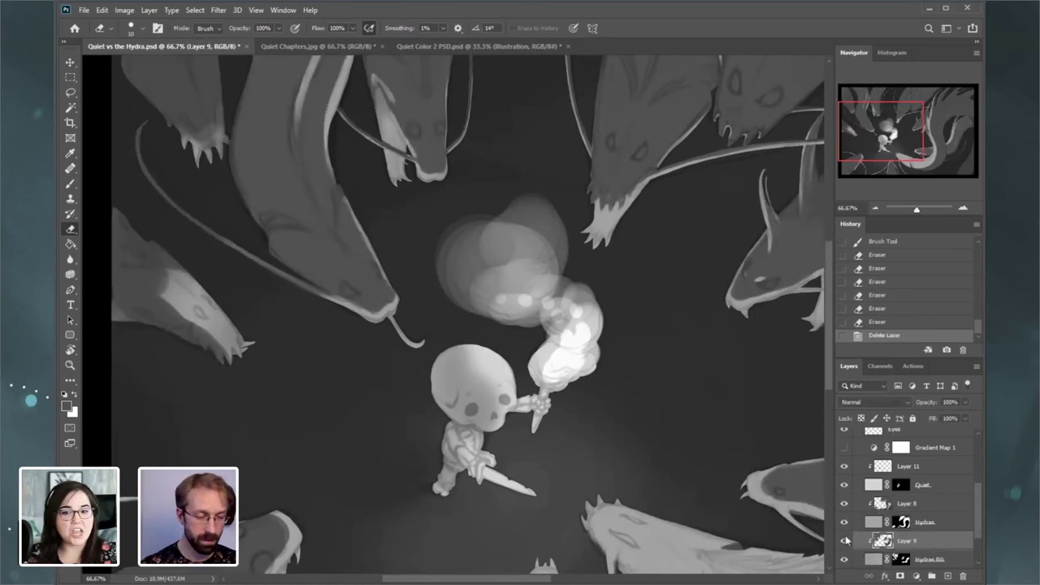
pyautogui.click(73, 182)
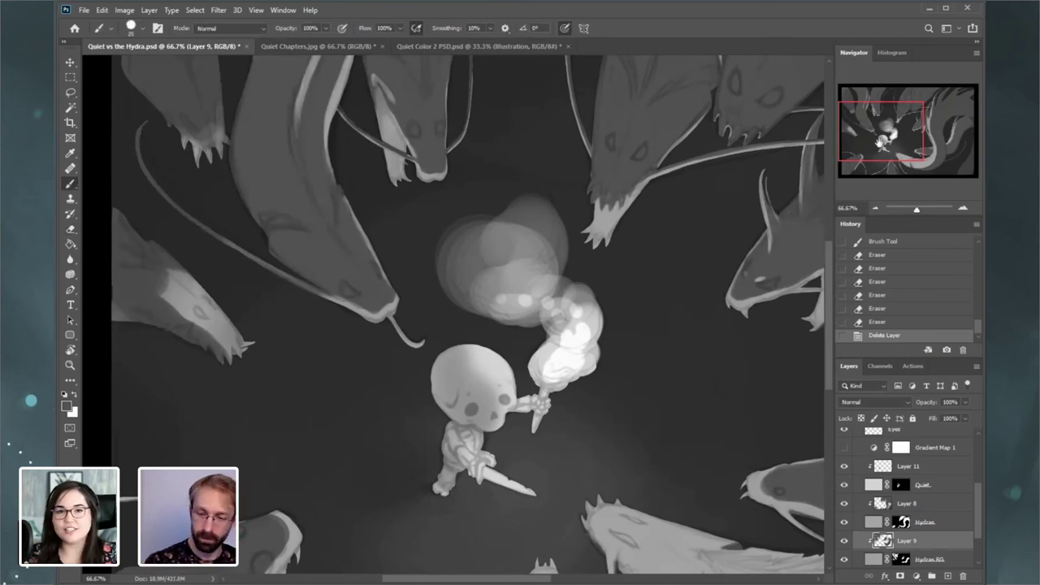
# - Try a brush stroke on the leftmost hydra's head, undo it, and check Layer 9's shading by toggling its visibility
pyautogui.scroll(2, 558, 194)
pyautogui.moveTo(220, 377); pyautogui.dragTo(186, 341)
pyautogui.hotkey('ctrl', 'z')
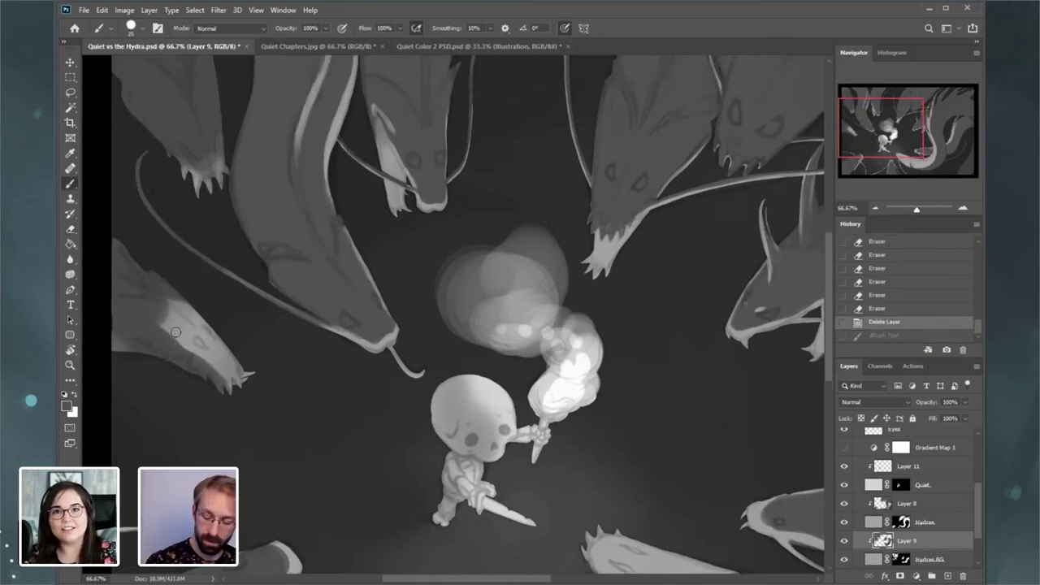
pyautogui.click(845, 541)
pyautogui.click(845, 542)
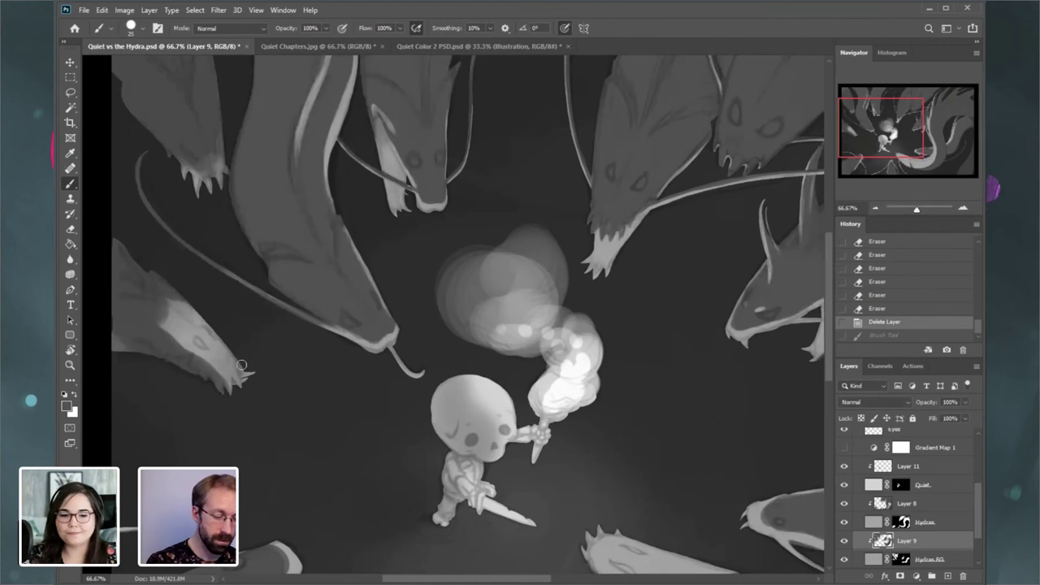
# - Erase Layer 9's shadow over the leftmost hydra's snout and forehead, using a smaller eraser along its cheek and lower jaw
pyautogui.click(70, 230)
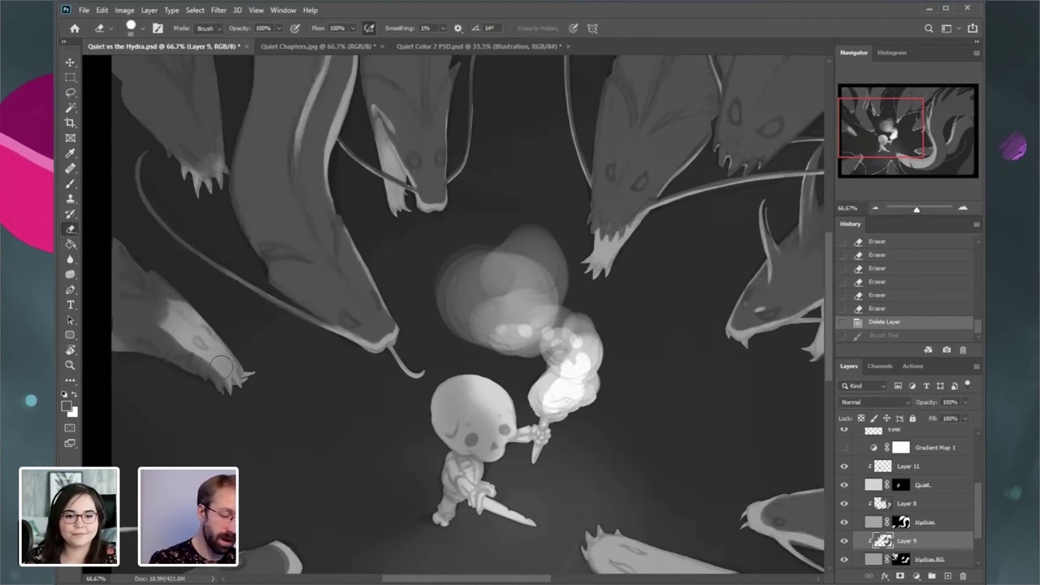
pyautogui.moveTo(246, 385); pyautogui.dragTo(227, 370)
pyautogui.moveTo(195, 338)
pyautogui.mouseDown()
pyautogui.moveTo(230, 375)
pyautogui.moveTo(183, 314)
pyautogui.mouseUp()
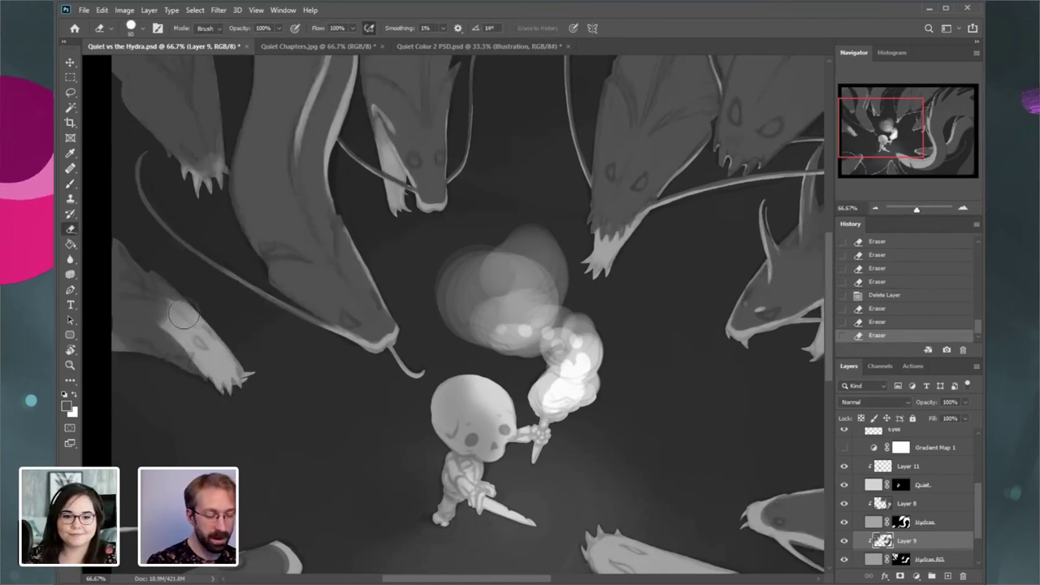
pyautogui.press('[')
pyautogui.press('[')
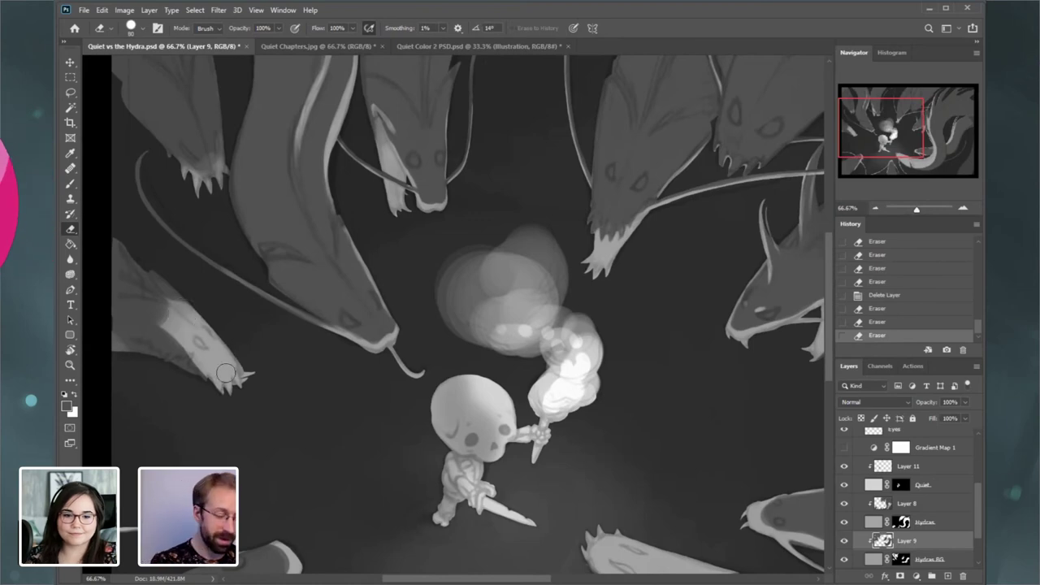
pyautogui.moveTo(188, 344); pyautogui.dragTo(184, 340)
pyautogui.moveTo(183, 340); pyautogui.dragTo(172, 340)
pyautogui.moveTo(173, 339)
pyautogui.mouseDown()
pyautogui.moveTo(156, 319)
pyautogui.moveTo(117, 351)
pyautogui.mouseUp()
# - Paint shadow along the leftmost hydra's lower jaw and over its neck and cheek, enlarging the brush up to size 100
pyautogui.press('b')
pyautogui.moveTo(118, 354)
pyautogui.mouseDown()
pyautogui.moveTo(114, 253)
pyautogui.moveTo(133, 358)
pyautogui.moveTo(123, 335)
pyautogui.moveTo(187, 380)
pyautogui.moveTo(150, 336)
pyautogui.moveTo(198, 393)
pyautogui.mouseUp()
pyautogui.press(']')
pyautogui.press(']')
pyautogui.press(']')
pyautogui.moveTo(135, 309); pyautogui.dragTo(161, 351)
pyautogui.press(']')
pyautogui.press(']')
pyautogui.press(']')
pyautogui.moveTo(136, 277)
pyautogui.mouseDown()
pyautogui.moveTo(142, 321)
pyautogui.moveTo(152, 284)
pyautogui.moveTo(120, 246)
pyautogui.moveTo(160, 288)
pyautogui.moveTo(187, 291)
pyautogui.moveTo(148, 303)
pyautogui.moveTo(260, 282)
pyautogui.moveTo(164, 310)
pyautogui.mouseUp()
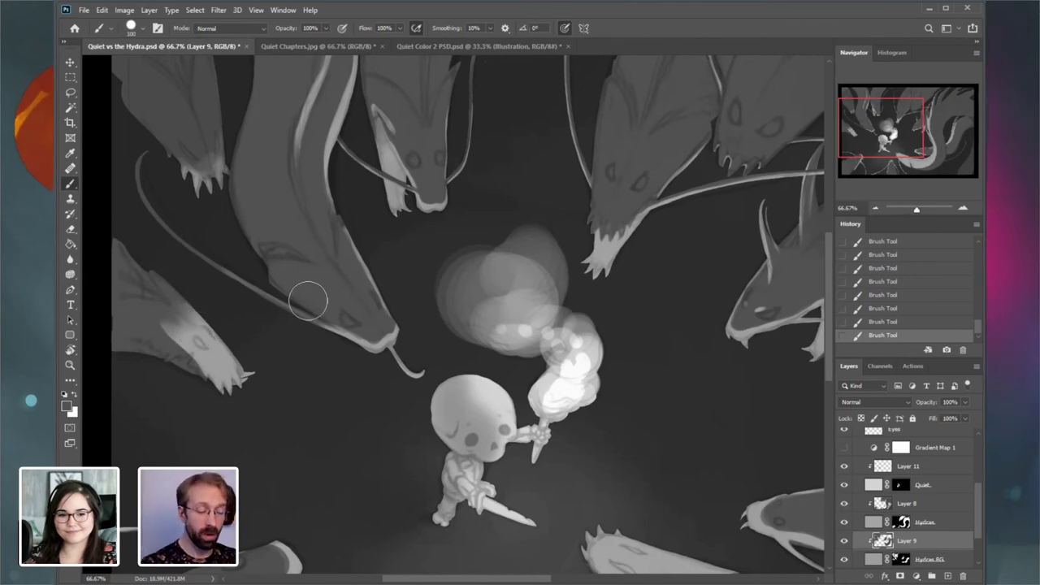
pyautogui.moveTo(177, 338)
pyautogui.mouseDown()
pyautogui.moveTo(200, 363)
pyautogui.moveTo(197, 349)
pyautogui.moveTo(206, 351)
pyautogui.mouseUp()
# - Shade the leftmost hydra's head around the eye with smaller brushes, leaving only the toothed snout tip light
pyautogui.press('[')
pyautogui.press('[')
pyautogui.press('[')
pyautogui.press('[')
pyautogui.press('[')
pyautogui.press('[')
pyautogui.press('[')
pyautogui.press('[')
pyautogui.press('[')
pyautogui.press('[')
pyautogui.press('[')
pyautogui.press('[')
pyautogui.press('[')
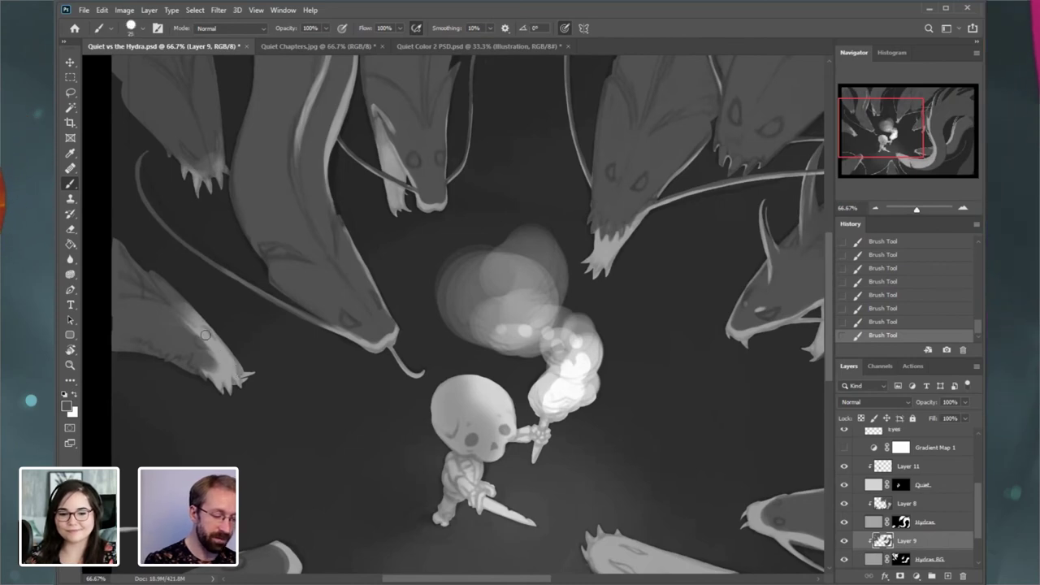
pyautogui.press(']')
pyautogui.press(']')
pyautogui.press(']')
pyautogui.press(']')
pyautogui.press(']')
pyautogui.moveTo(192, 329)
pyautogui.mouseDown()
pyautogui.moveTo(219, 365)
pyautogui.moveTo(187, 309)
pyautogui.moveTo(230, 370)
pyautogui.moveTo(203, 342)
pyautogui.mouseUp()
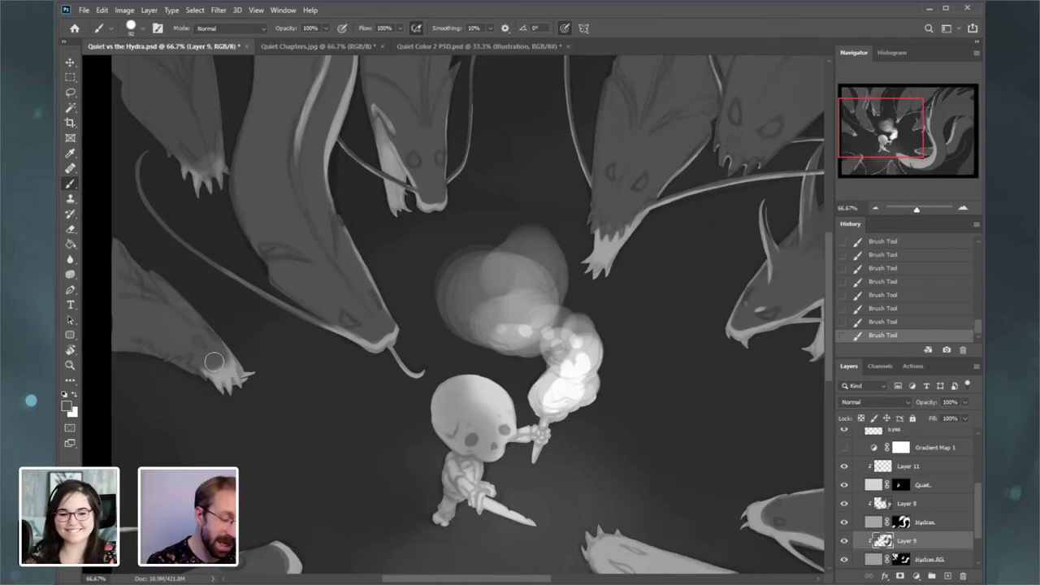
pyautogui.moveTo(214, 361); pyautogui.dragTo(200, 328)
# - Erase small light marks into the shadow along the leftmost hydra's jaw below the eye with a small eraser at 100% zoom
pyautogui.click(71, 231)
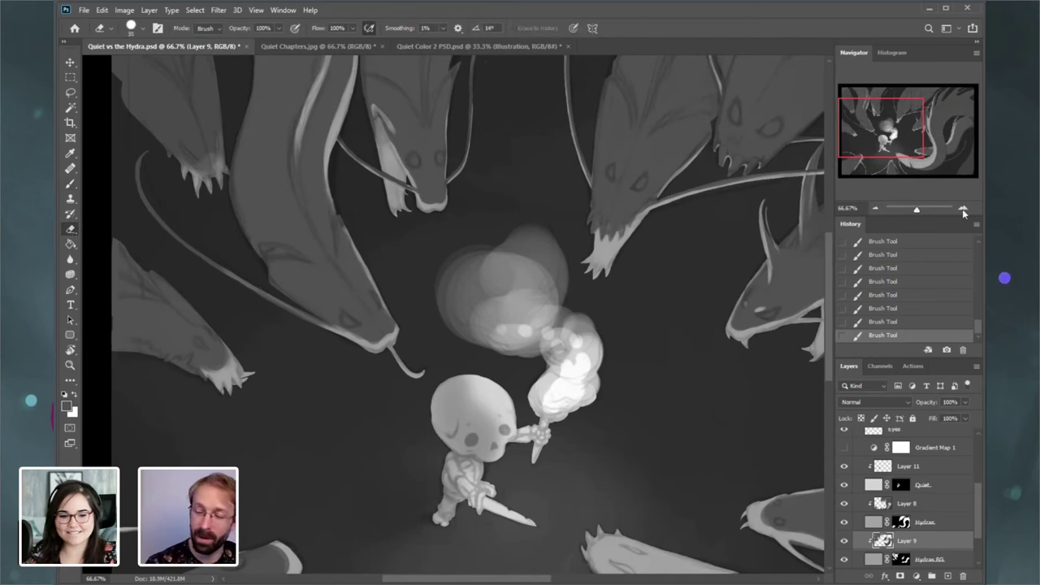
pyautogui.click(963, 209)
pyautogui.moveTo(598, 188); pyautogui.dragTo(779, 135)
pyautogui.press('[')
pyautogui.press('[')
pyautogui.press('[')
pyautogui.press('[')
pyautogui.press('[')
pyautogui.press('[')
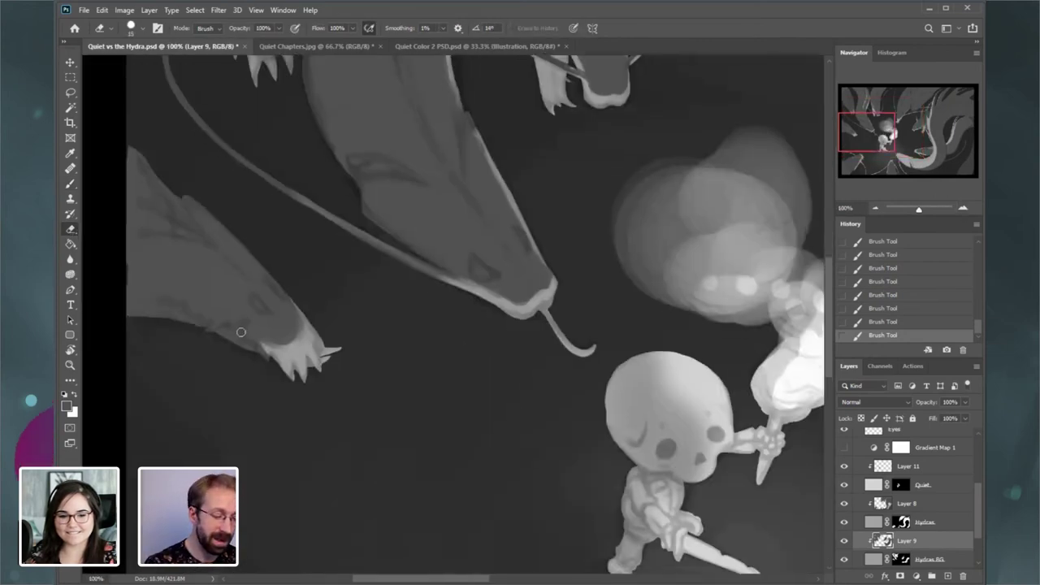
pyautogui.moveTo(238, 334)
pyautogui.mouseDown()
pyautogui.moveTo(245, 324)
pyautogui.moveTo(239, 331)
pyautogui.moveTo(251, 342)
pyautogui.mouseUp()
pyautogui.moveTo(252, 343); pyautogui.dragTo(256, 347)
# - Shade the gaps between the leftmost hydra's teeth with a small brush
pyautogui.click(71, 183)
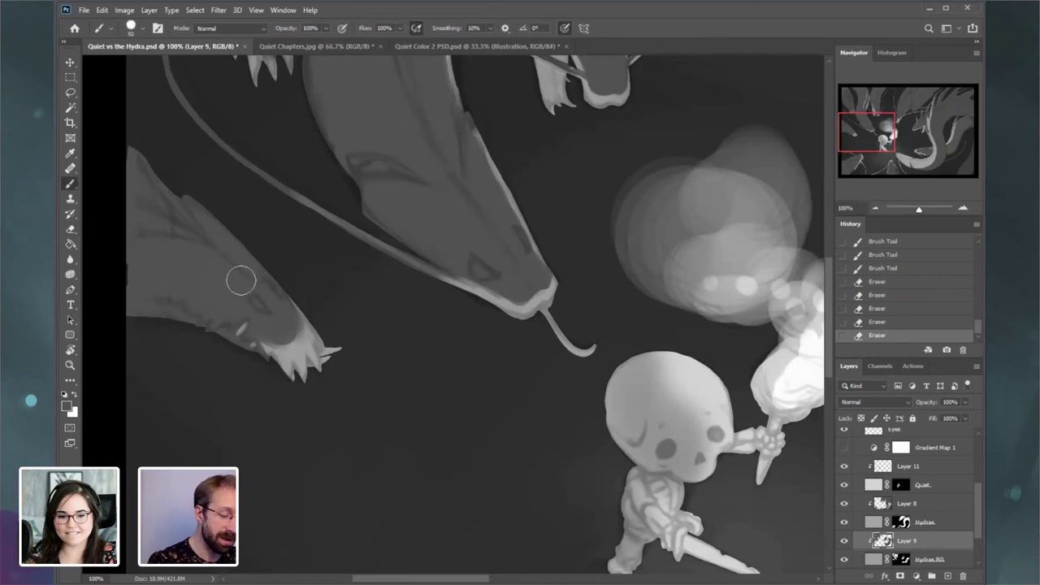
pyautogui.press('[')
pyautogui.moveTo(270, 363); pyautogui.dragTo(268, 356)
pyautogui.moveTo(267, 350)
pyautogui.mouseDown()
pyautogui.moveTo(292, 392)
pyautogui.moveTo(273, 358)
pyautogui.mouseUp()
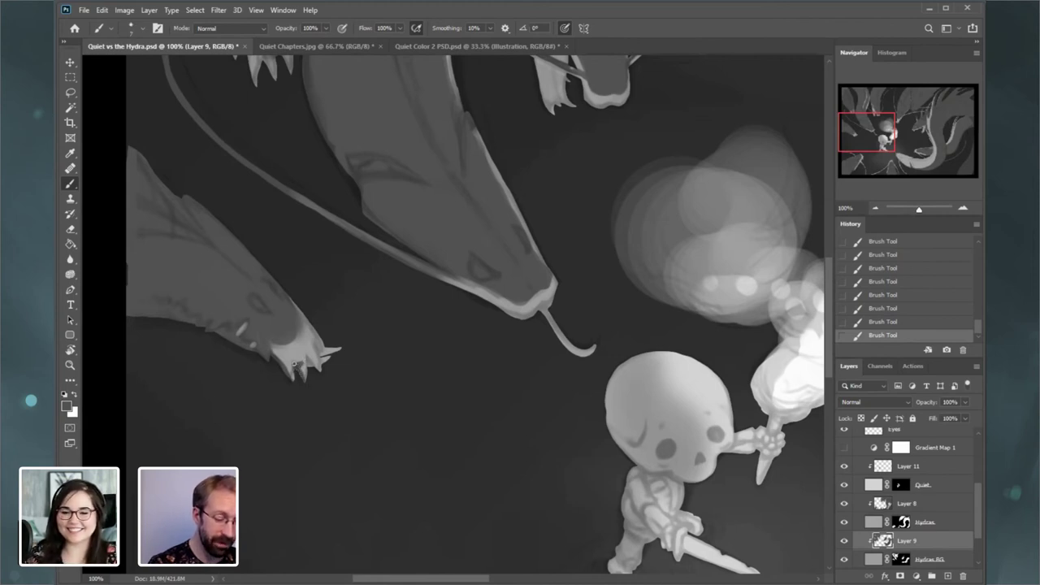
pyautogui.press(']')
pyautogui.press(']')
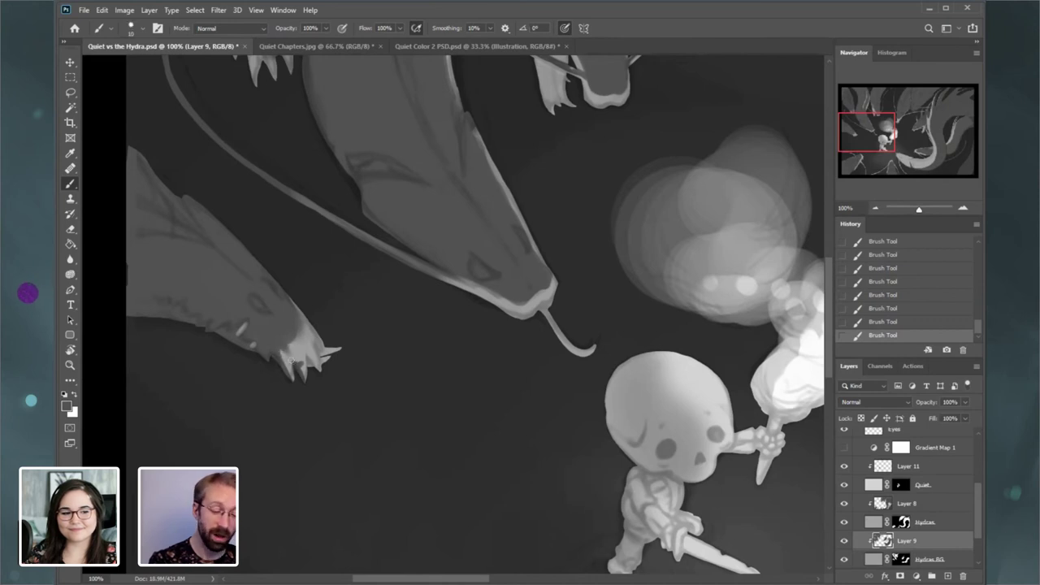
# - Extend the shadow down the leftmost hydra's snout toward the teeth with brush sizes 15 and 20, and shrink the brush for detail
pyautogui.press(']')
pyautogui.press(']')
pyautogui.press(']')
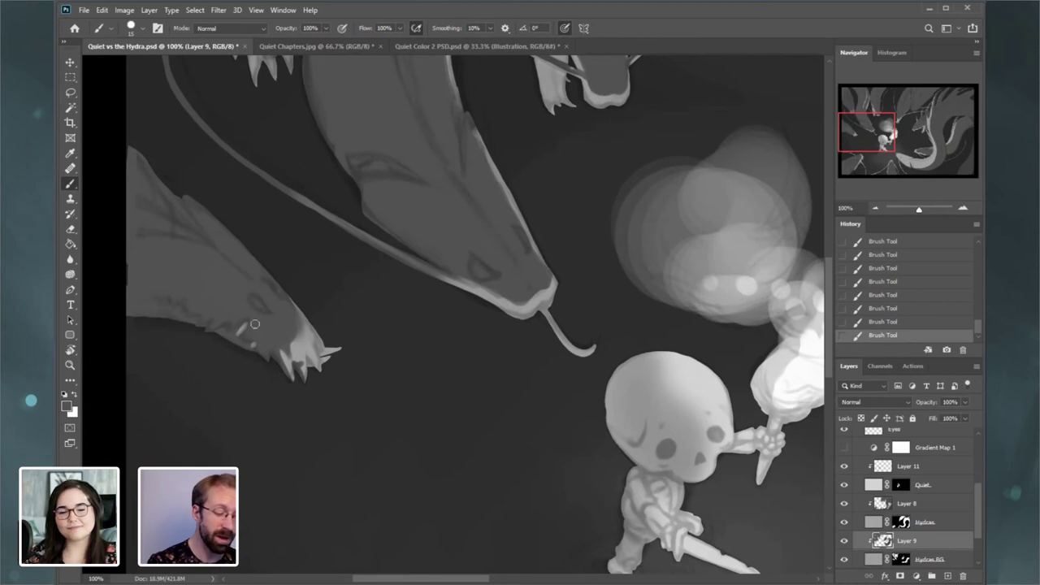
pyautogui.press(']')
pyautogui.press(']')
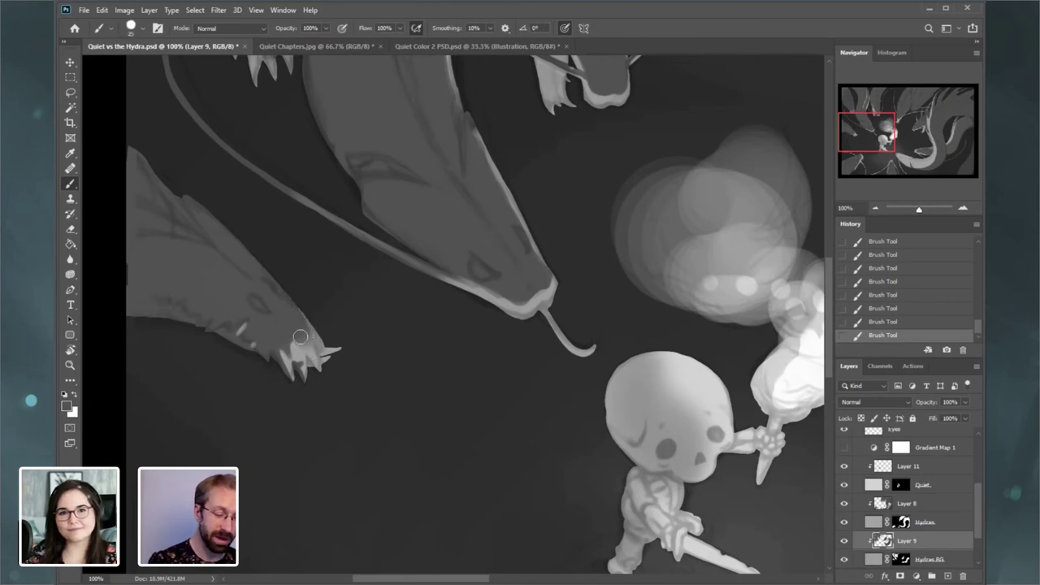
pyautogui.press('[')
pyautogui.press('[')
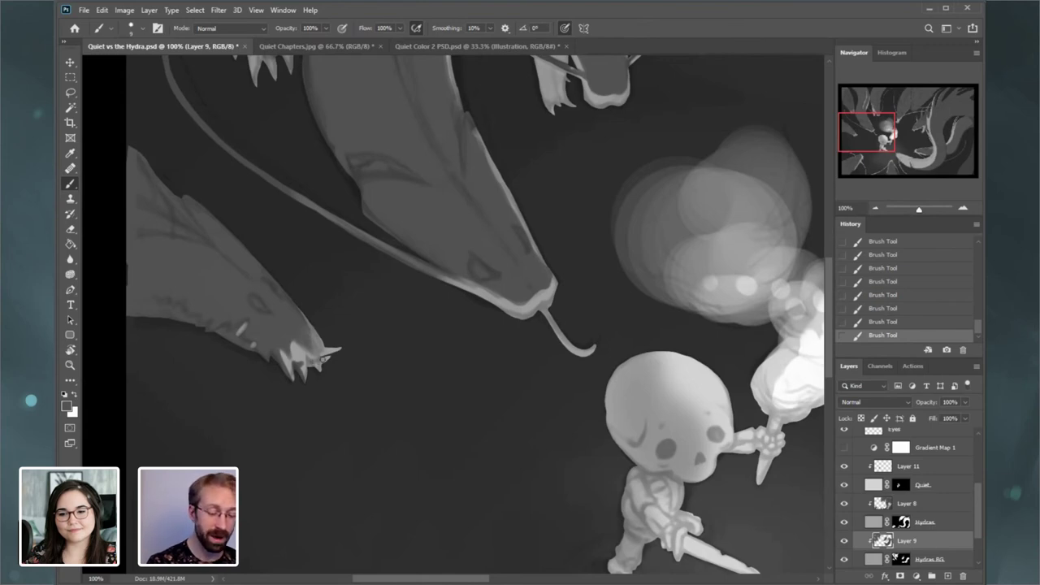
# - Erase three small dabs of shadow at the base of the leftmost hydra's front teeth
pyautogui.press('e')
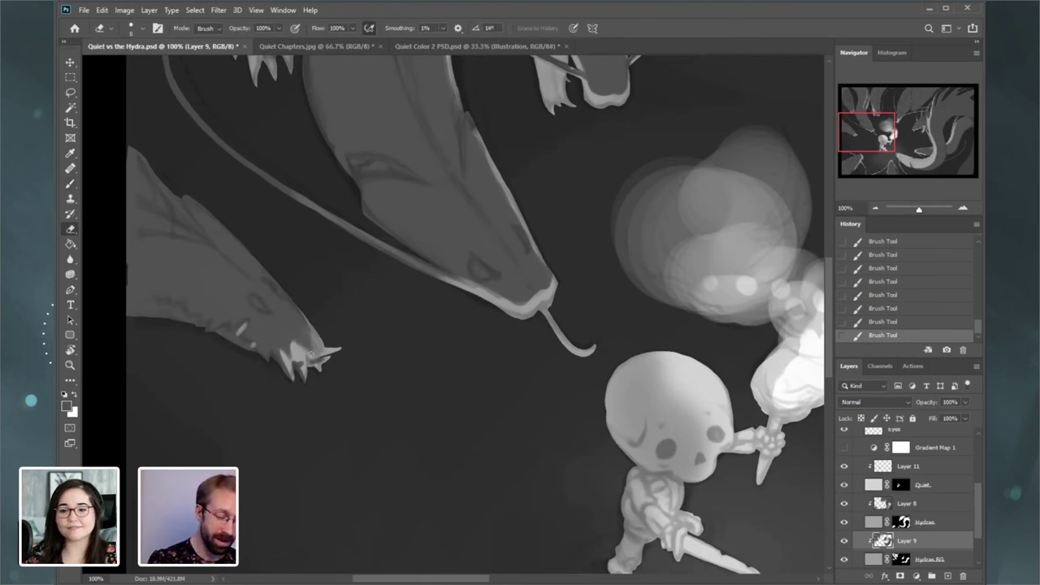
pyautogui.click(305, 351)
pyautogui.click(306, 352)
pyautogui.click(307, 354)
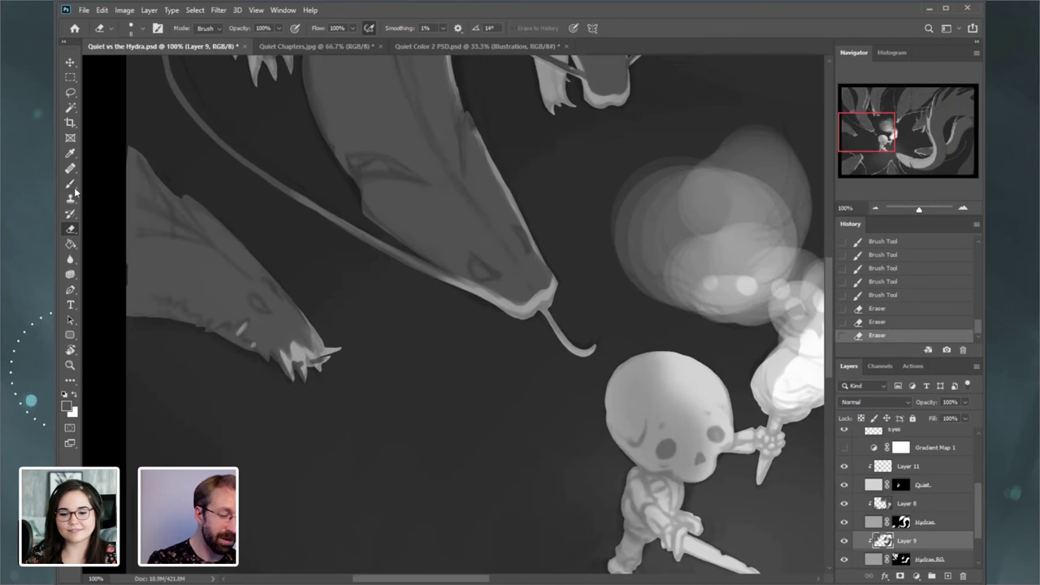
# - Dab shadow around the leftmost hydra's front teeth and the tip of its snout with a size 10 brush
pyautogui.click(70, 184)
pyautogui.click(316, 373)
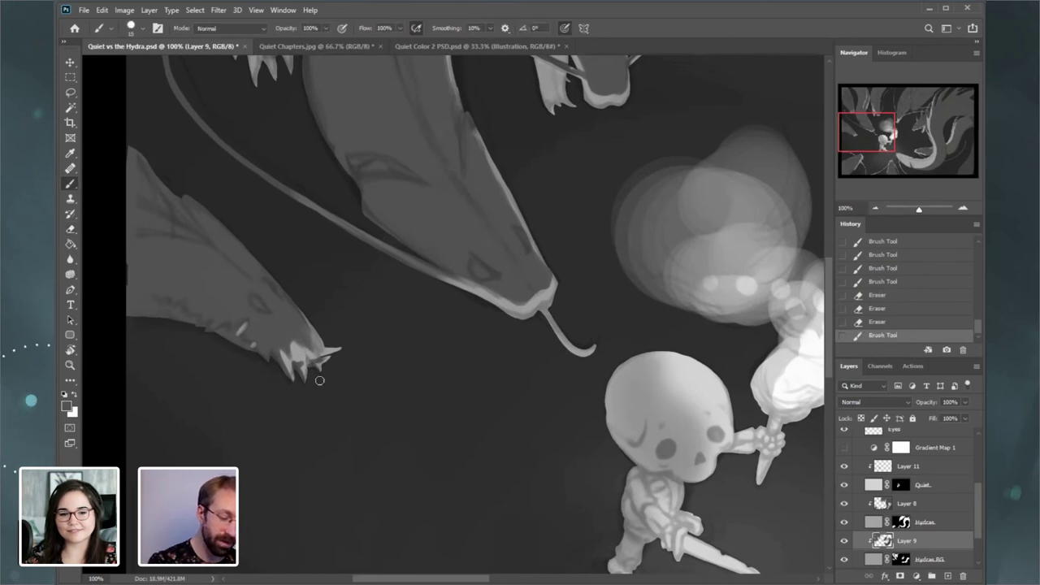
pyautogui.click(320, 377)
pyautogui.click(322, 380)
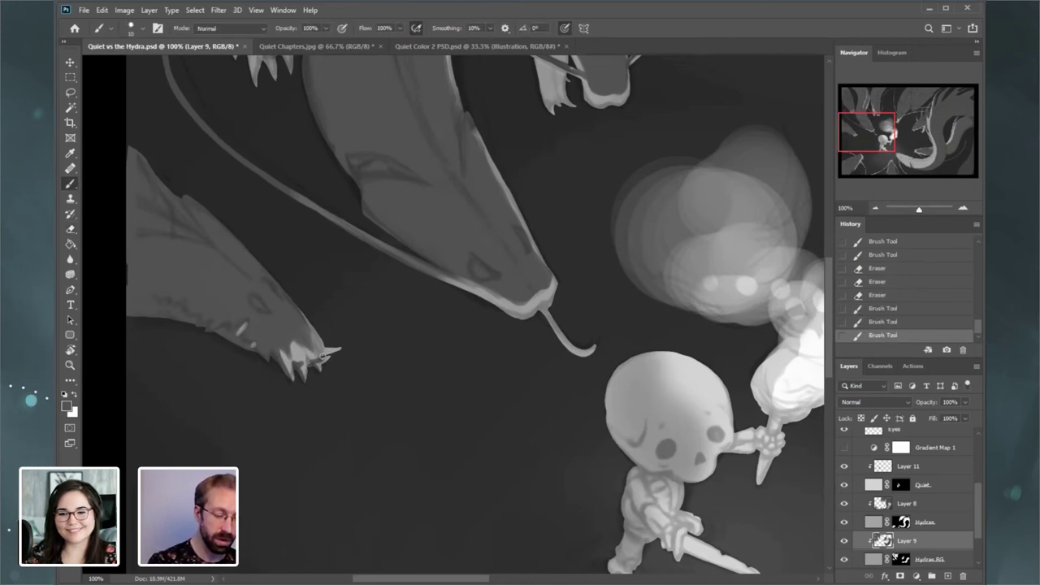
pyautogui.click(323, 357)
pyautogui.click(320, 341)
# - Darken the top of the leftmost hydra's snout with a size 20 brush and refine the shading above its teeth
pyautogui.press(']')
pyautogui.moveTo(300, 321); pyautogui.dragTo(310, 342)
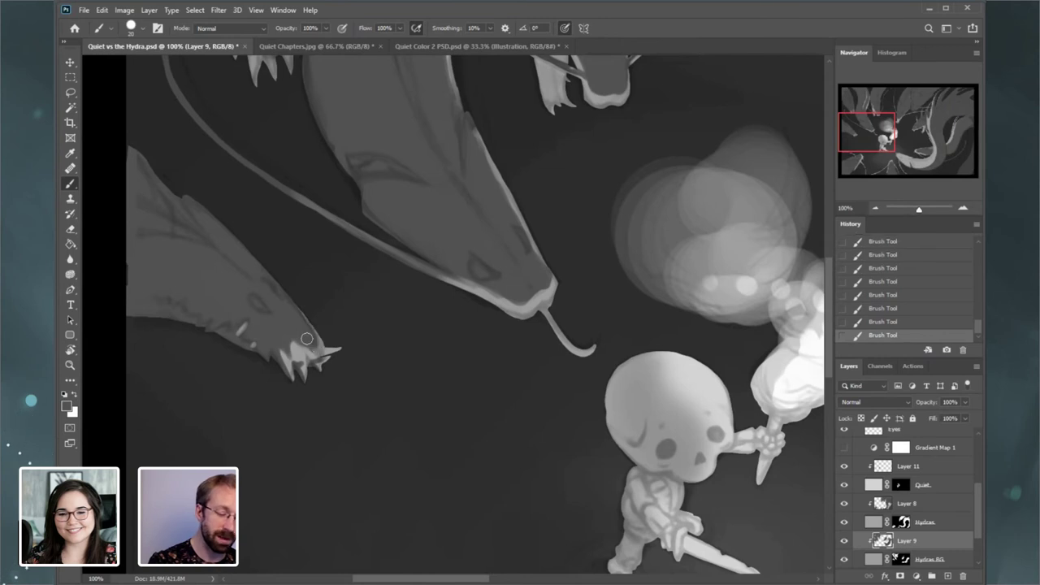
pyautogui.press('[')
pyautogui.press('[')
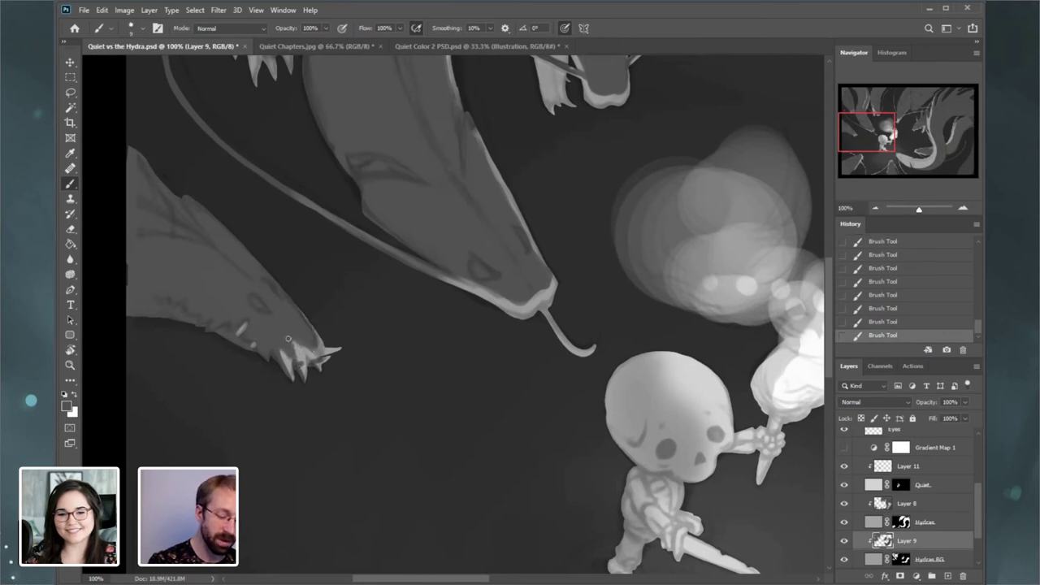
pyautogui.press(']')
pyautogui.press(']')
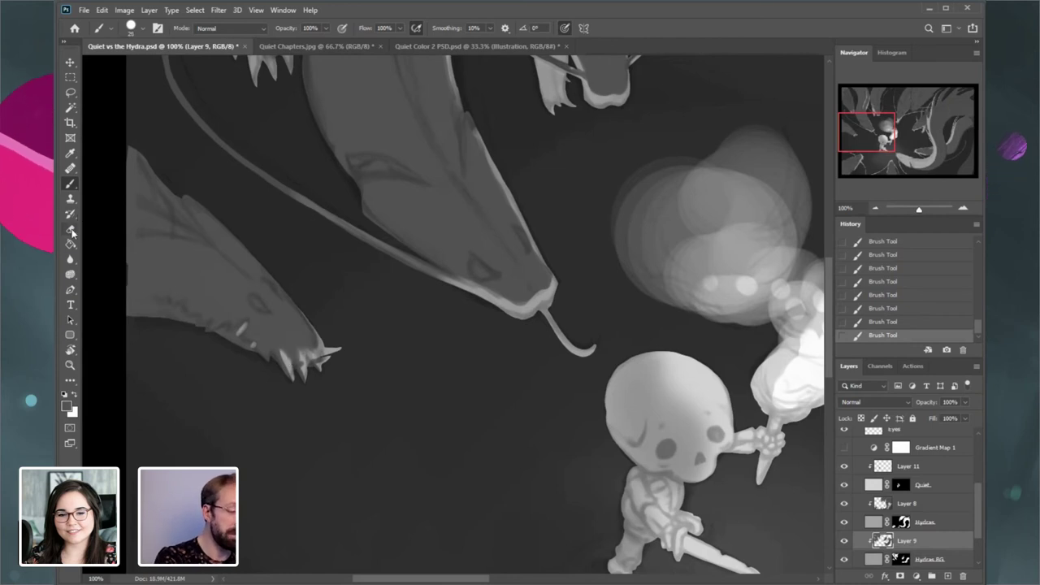
# - Erase a thin rim light along the leftmost hydra's snout edge and touch up the neighbouring head's lower jaw with a size 20 eraser
pyautogui.press('e')
pyautogui.press(']')
pyautogui.press(']')
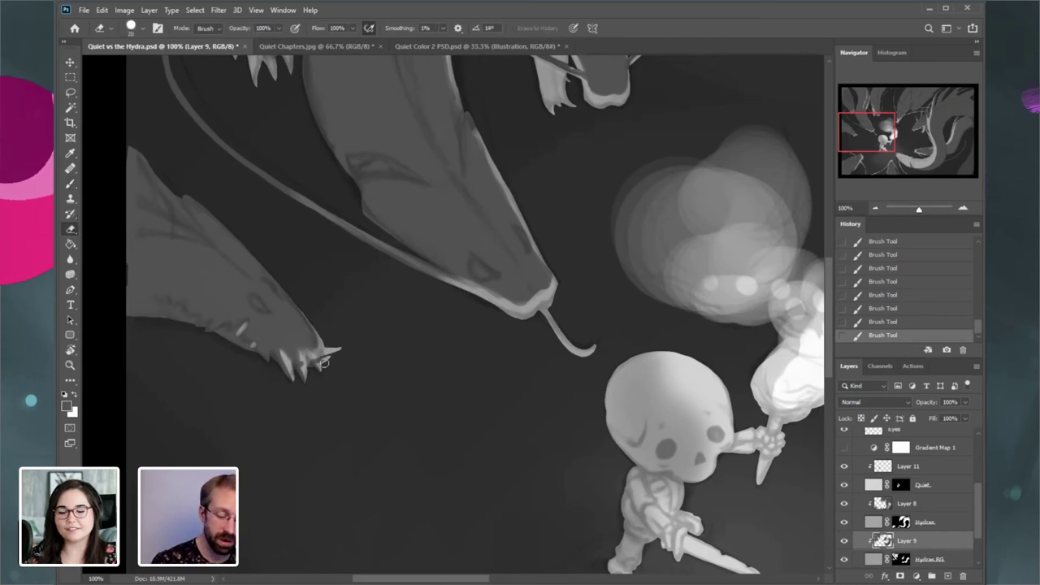
pyautogui.moveTo(321, 352)
pyautogui.mouseDown()
pyautogui.moveTo(329, 330)
pyautogui.moveTo(317, 332)
pyautogui.mouseUp()
pyautogui.press(']')
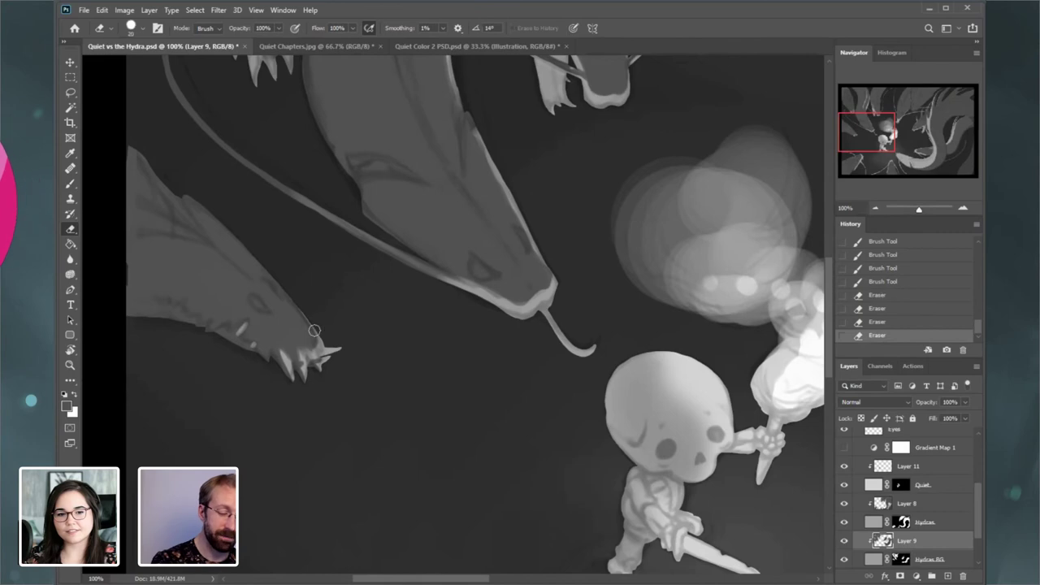
pyautogui.click(492, 309)
pyautogui.click(510, 320)
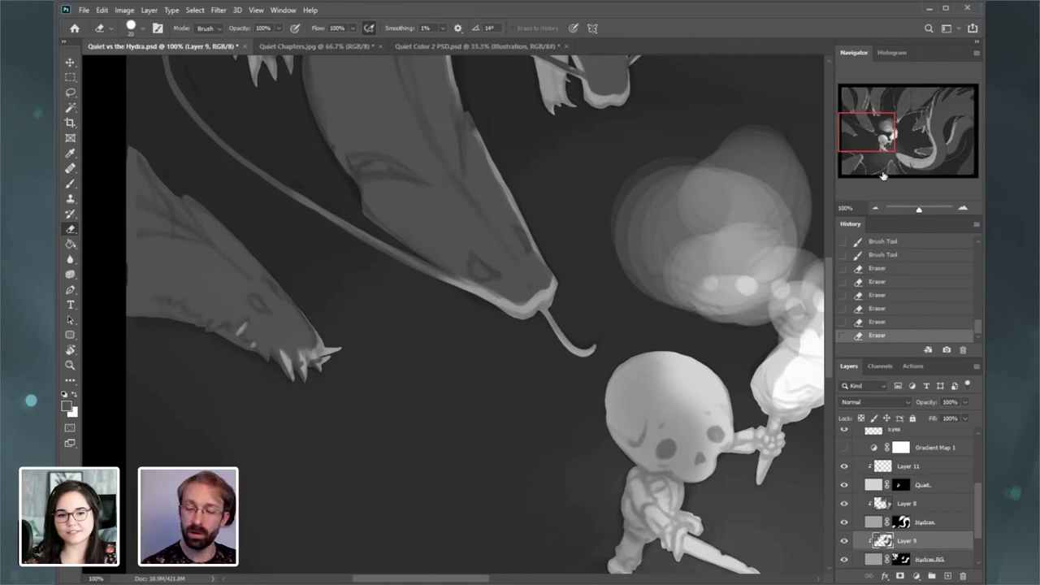
# - Try an eraser dab on Layer 9 at the eye of the whiskered hydra in the canvas's lower-left corner, and undo it
pyautogui.moveTo(875, 136); pyautogui.dragTo(862, 166)
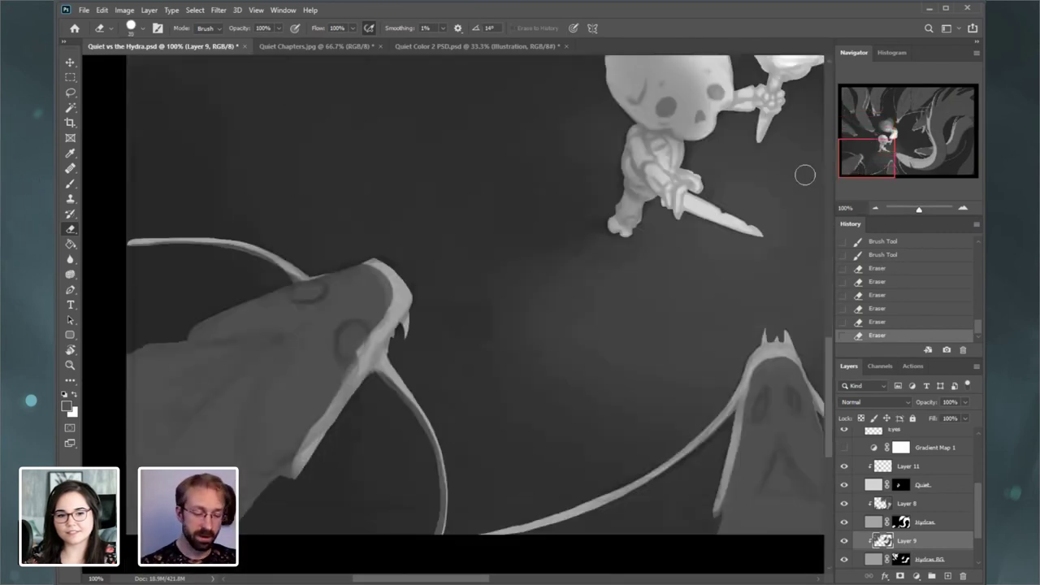
pyautogui.click(352, 331)
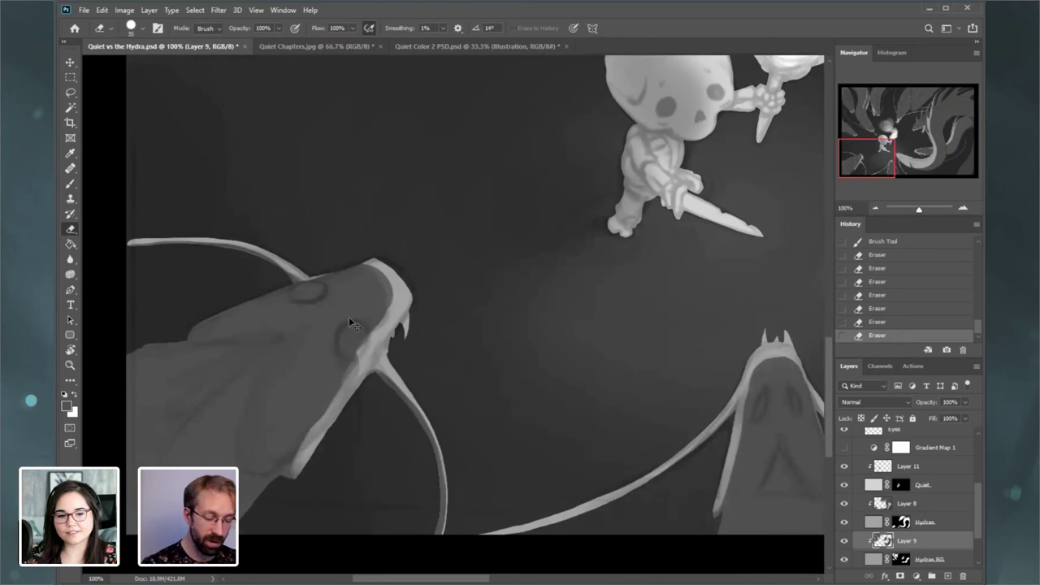
pyautogui.hotkey('ctrl', 'z')
pyautogui.press('b')
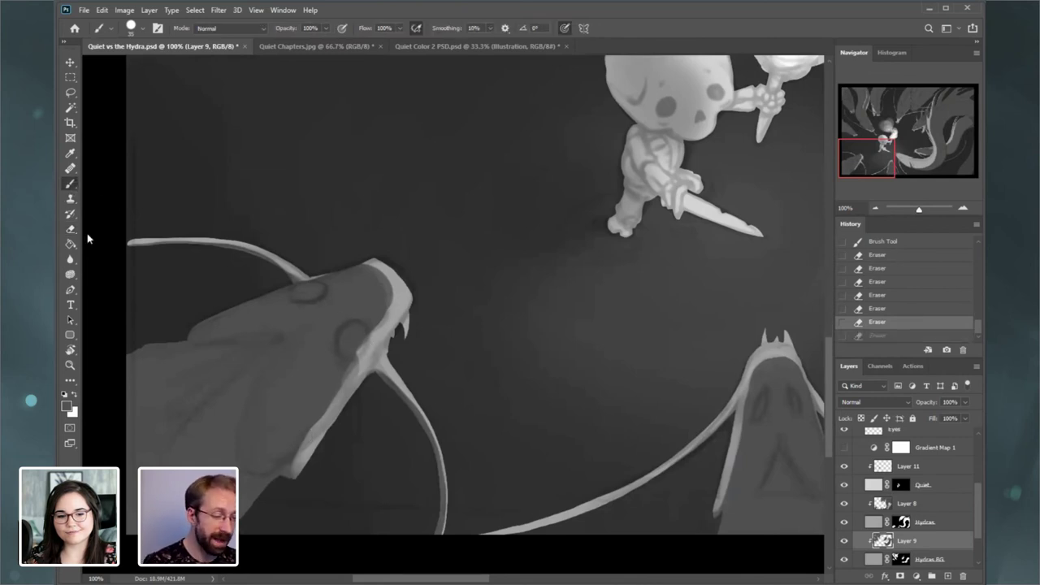
pyautogui.press('e')
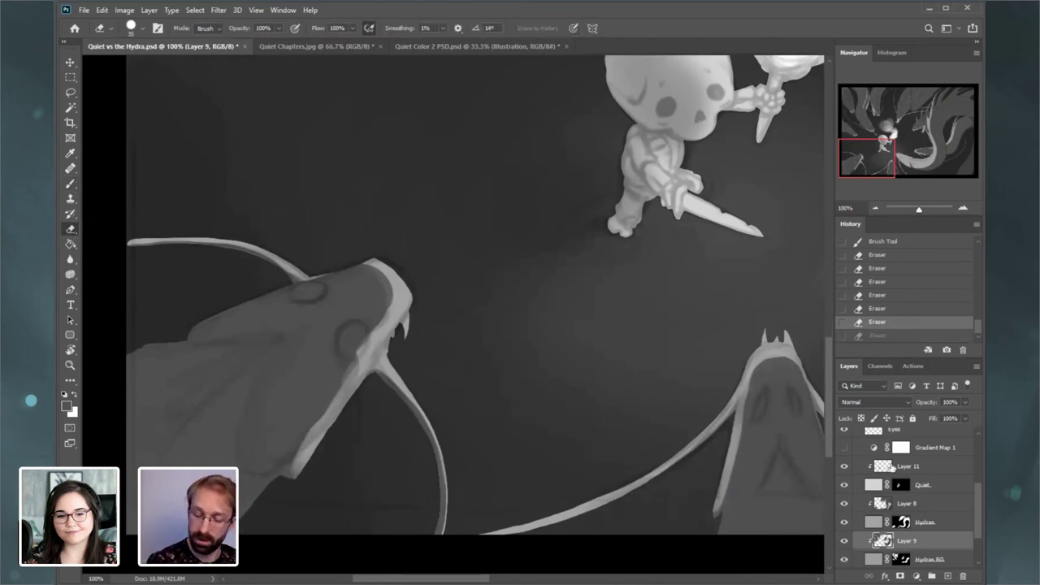
# - Toggle the visibility of the Hydras layer and Layer 8 to compare the lighting, making Layer 8 the active layer
pyautogui.click(844, 522)
pyautogui.click(843, 522)
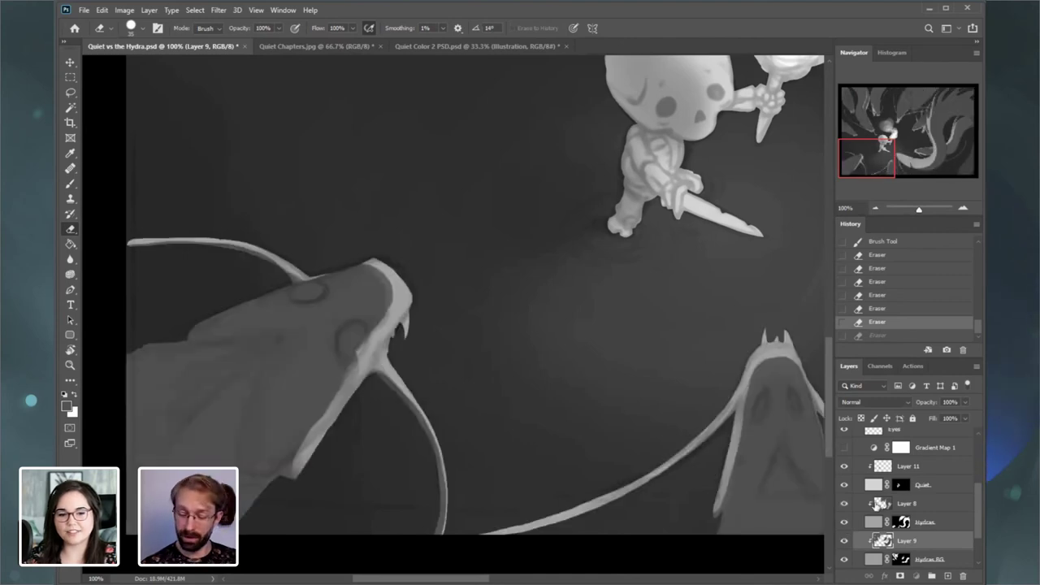
pyautogui.click(878, 504)
pyautogui.click(843, 503)
pyautogui.click(843, 503)
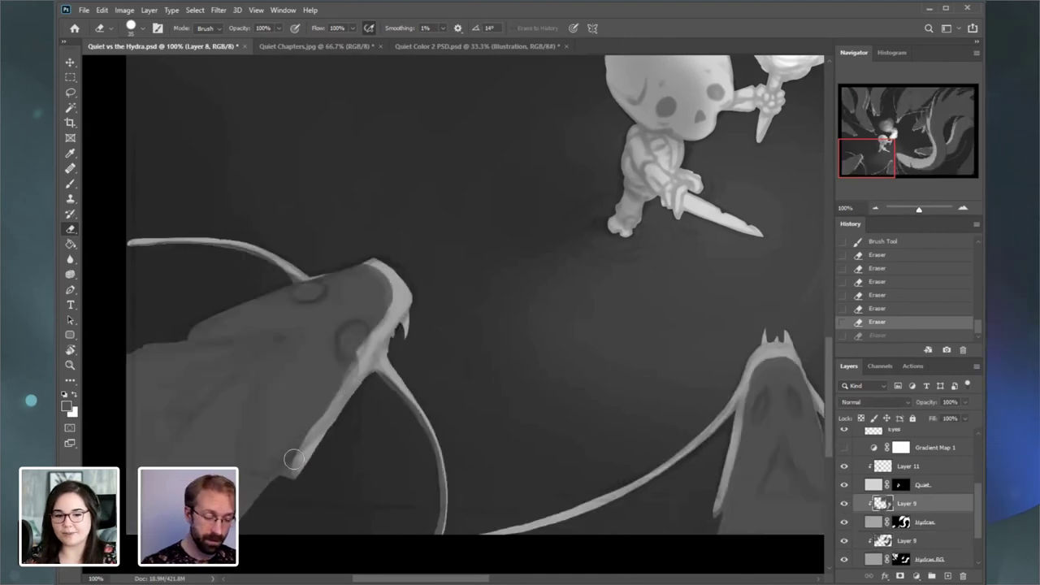
# - Erase highlights along the lower-left whiskered hydra's jaw edge on Layer 8 and clean up the inner snout edge with the brush
pyautogui.moveTo(294, 460); pyautogui.dragTo(381, 296)
pyautogui.moveTo(347, 391)
pyautogui.mouseDown()
pyautogui.moveTo(350, 371)
pyautogui.moveTo(322, 414)
pyautogui.mouseUp()
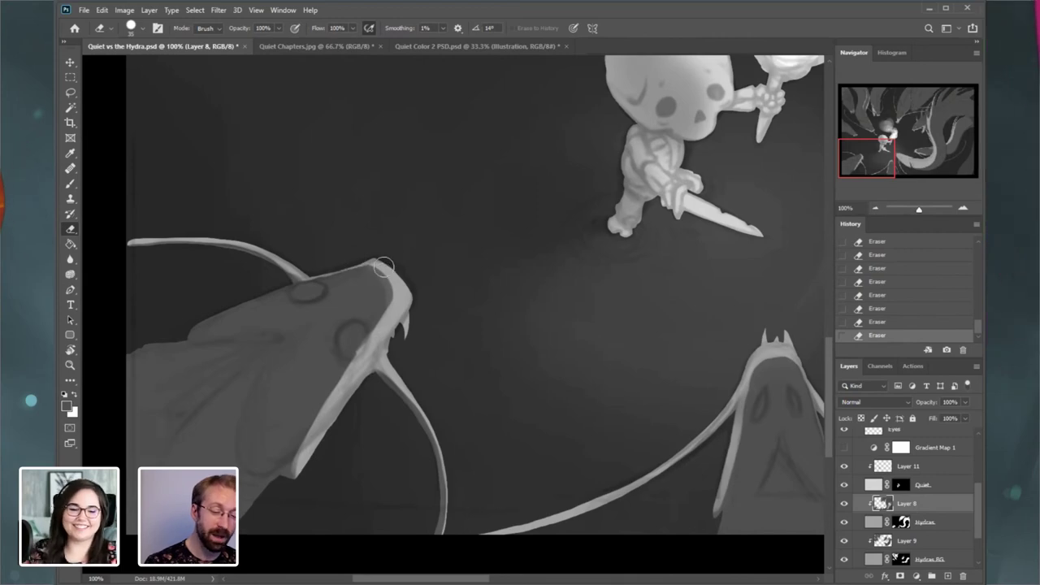
pyautogui.press('b')
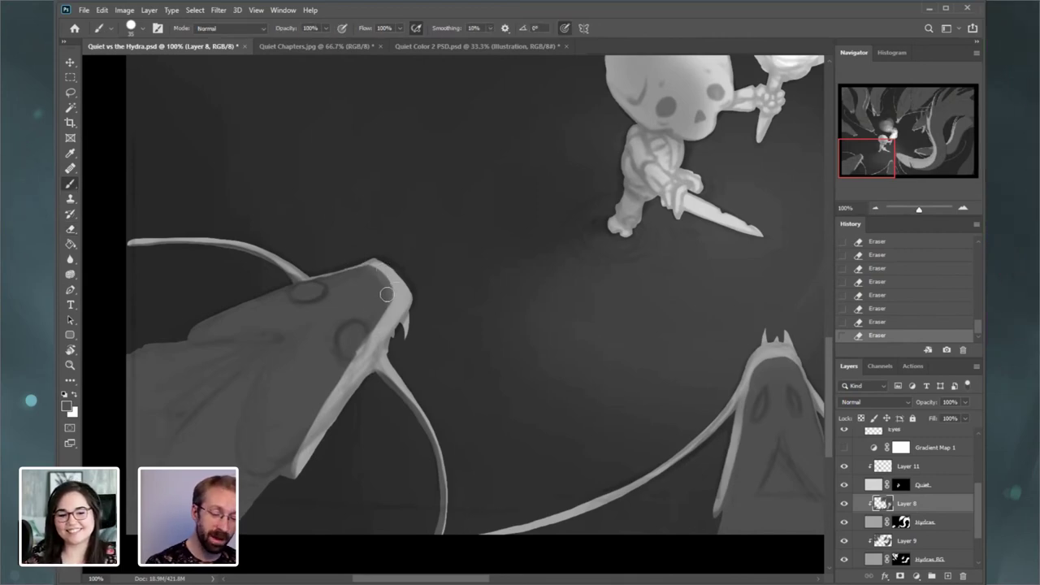
pyautogui.moveTo(387, 293); pyautogui.dragTo(379, 276)
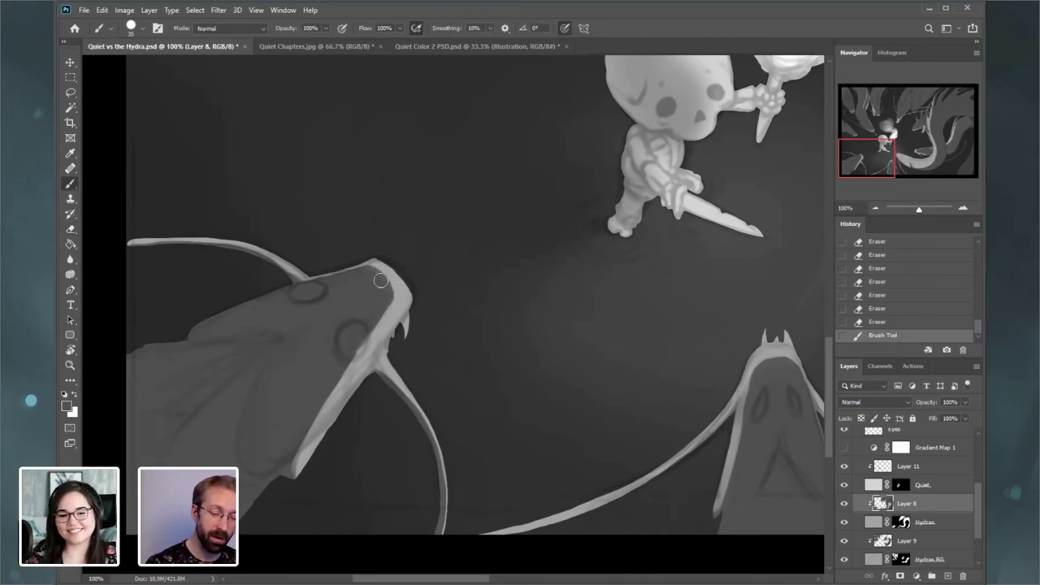
pyautogui.click(168, 304)
# - Erase a thin rim light along the upper edge of the lower-left hydra's neck and head
pyautogui.press('e')
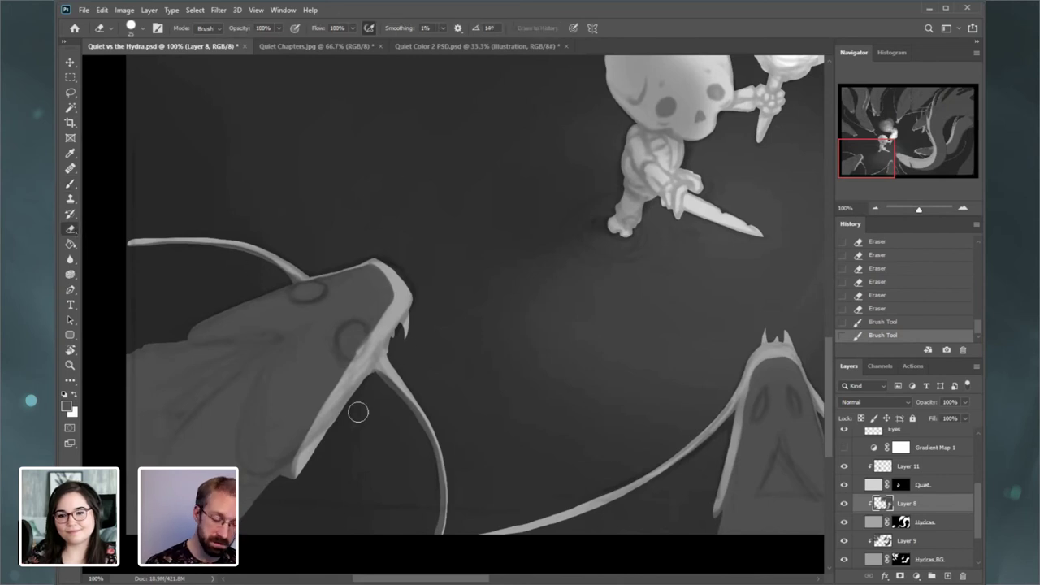
pyautogui.click(300, 303)
pyautogui.press('[')
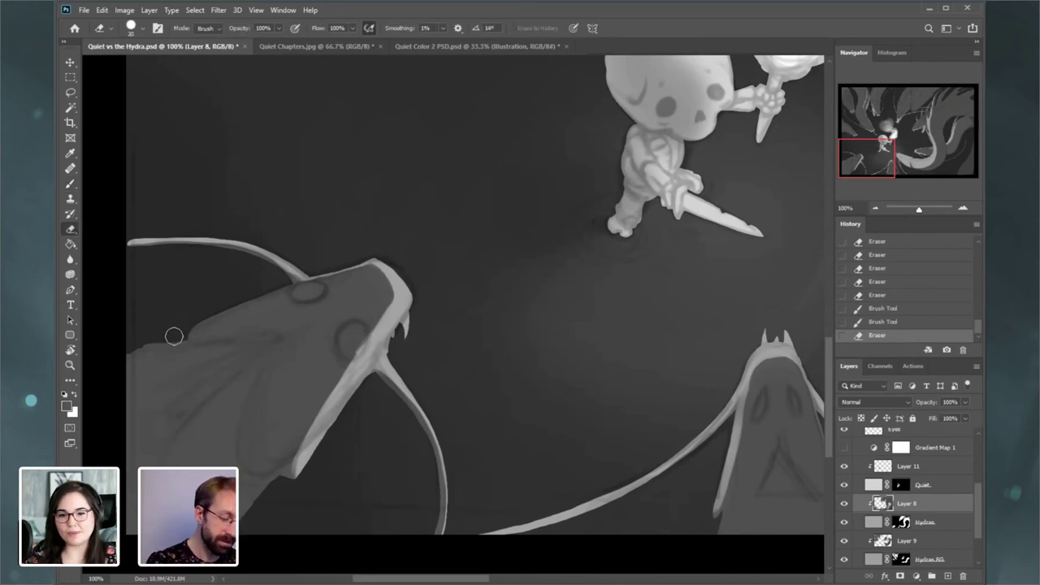
pyautogui.moveTo(174, 336); pyautogui.dragTo(138, 341)
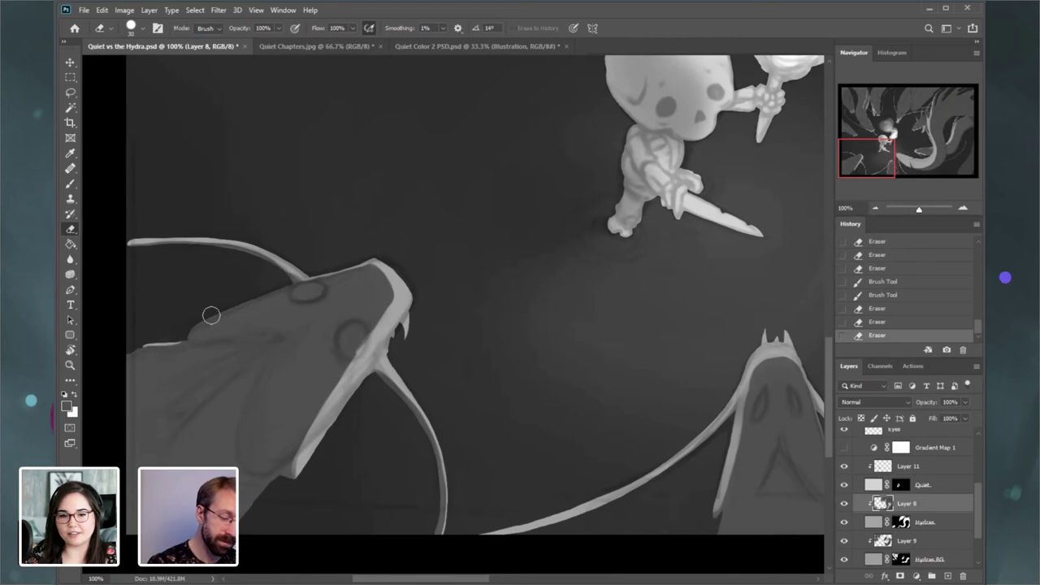
pyautogui.moveTo(195, 316); pyautogui.dragTo(281, 274)
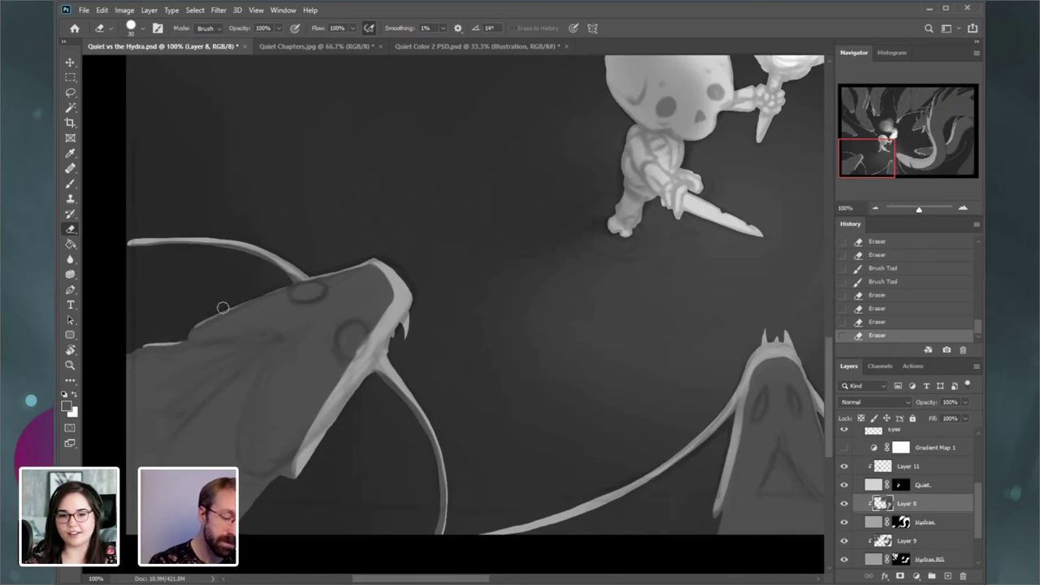
pyautogui.moveTo(193, 329)
pyautogui.mouseDown()
pyautogui.moveTo(280, 288)
pyautogui.moveTo(289, 273)
pyautogui.mouseUp()
# - Touch up the lower-left hydra's upper head edge and shade the whisker beneath its jaw with a small brush
pyautogui.press('[')
pyautogui.press('[')
pyautogui.click(71, 183)
pyautogui.moveTo(276, 266)
pyautogui.mouseDown()
pyautogui.moveTo(297, 277)
pyautogui.moveTo(269, 260)
pyautogui.mouseUp()
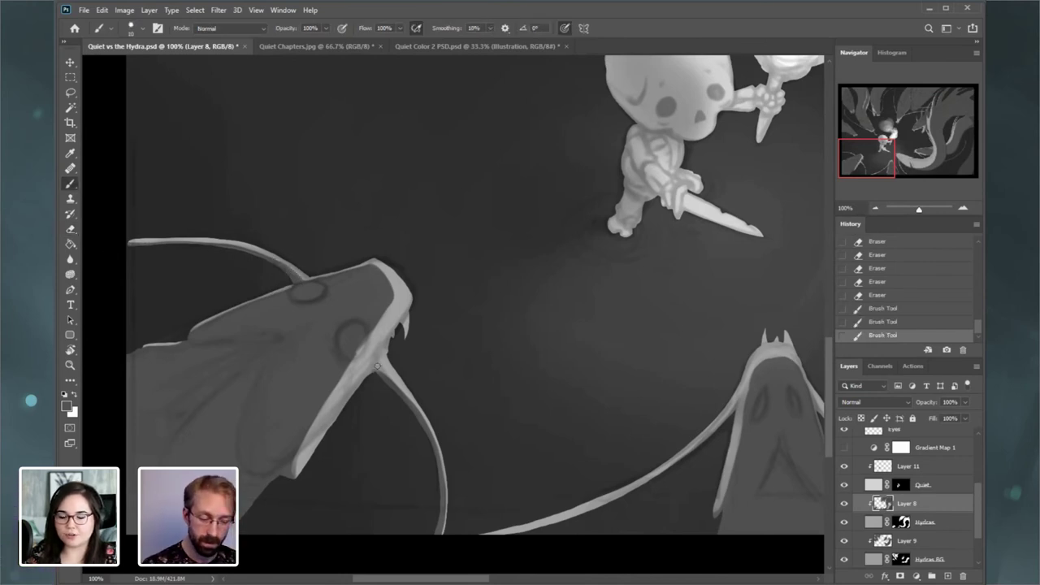
pyautogui.press(']')
pyautogui.click(355, 395)
pyautogui.moveTo(356, 394)
pyautogui.mouseDown()
pyautogui.moveTo(375, 369)
pyautogui.moveTo(402, 390)
pyautogui.mouseUp()
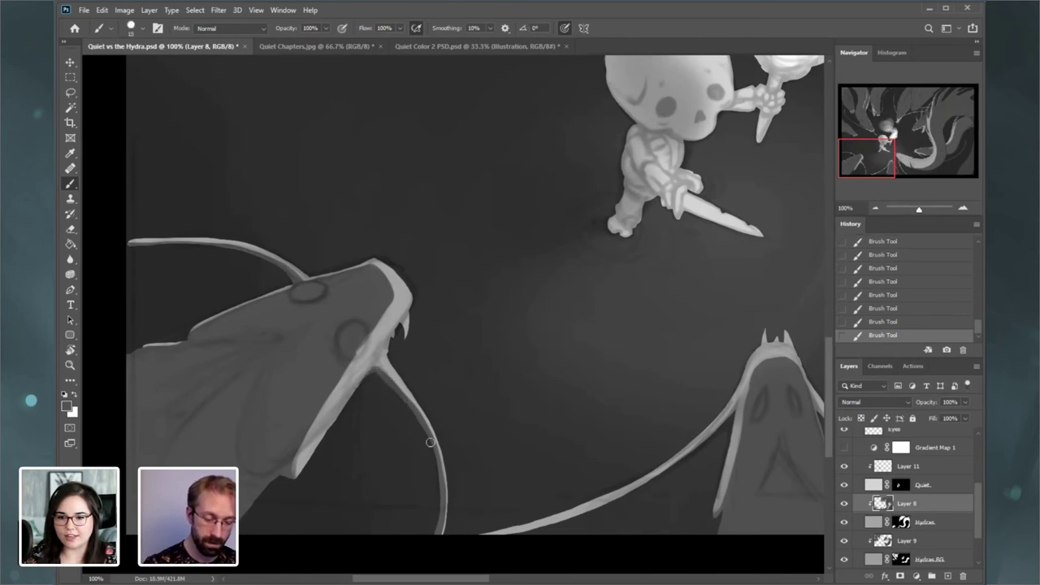
# - Toggle the Hydras BG layer's visibility, make Layer 9 active, and erase a rim light along the long-tongued hydra's jaw and whisker
pyautogui.click(860, 154)
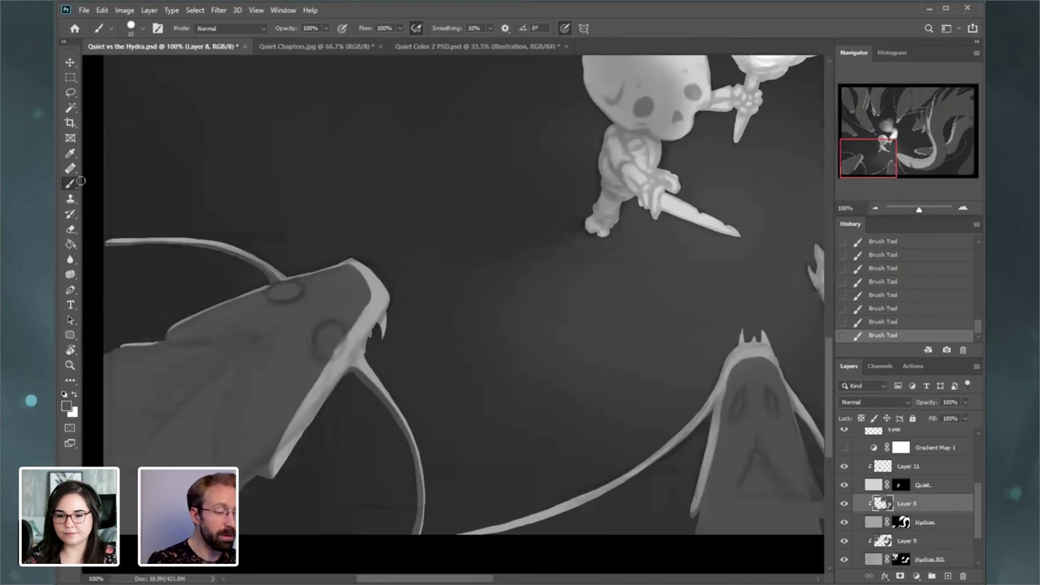
pyautogui.moveTo(874, 154); pyautogui.dragTo(847, 117)
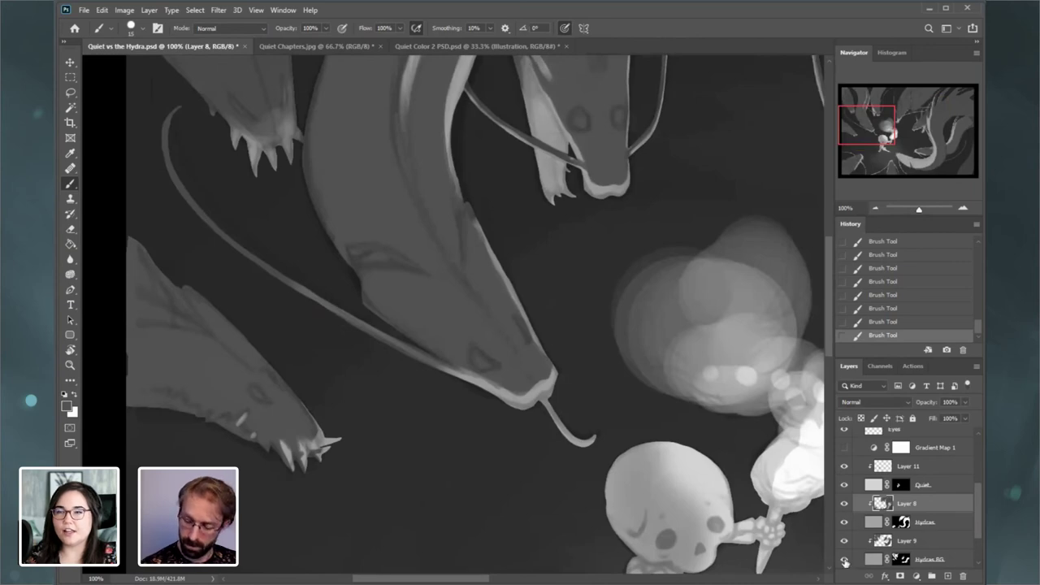
pyautogui.click(844, 561)
pyautogui.click(844, 561)
pyautogui.click(881, 540)
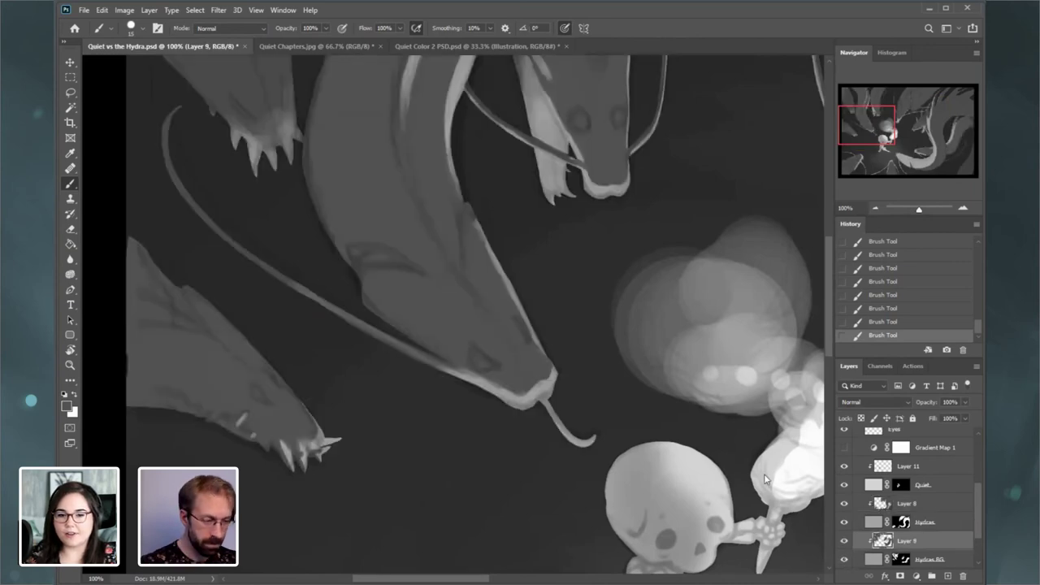
pyautogui.click(70, 229)
pyautogui.moveTo(452, 374)
pyautogui.mouseDown()
pyautogui.moveTo(396, 352)
pyautogui.moveTo(446, 369)
pyautogui.mouseUp()
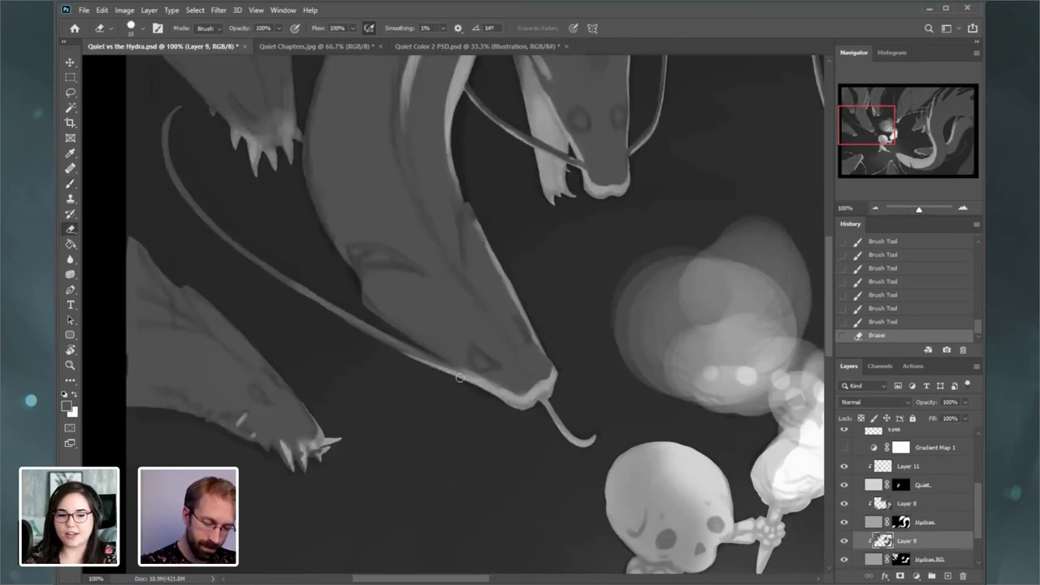
pyautogui.moveTo(397, 346); pyautogui.dragTo(323, 308)
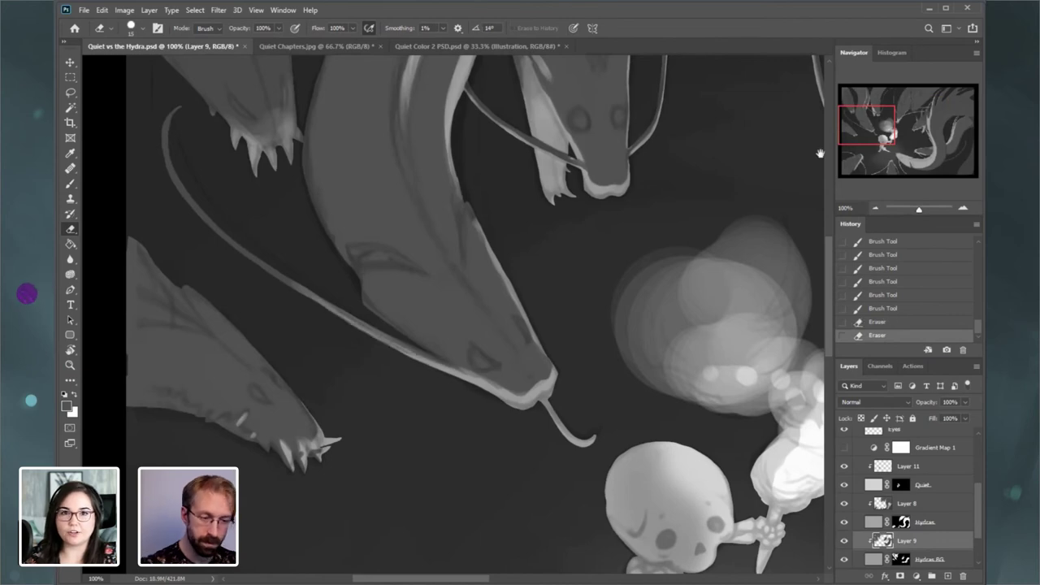
# - Darken and even out the head and neck of the hydra in the canvas's upper-left corner with a size 80 brush on Layer 9
pyautogui.moveTo(868, 123); pyautogui.dragTo(868, 105)
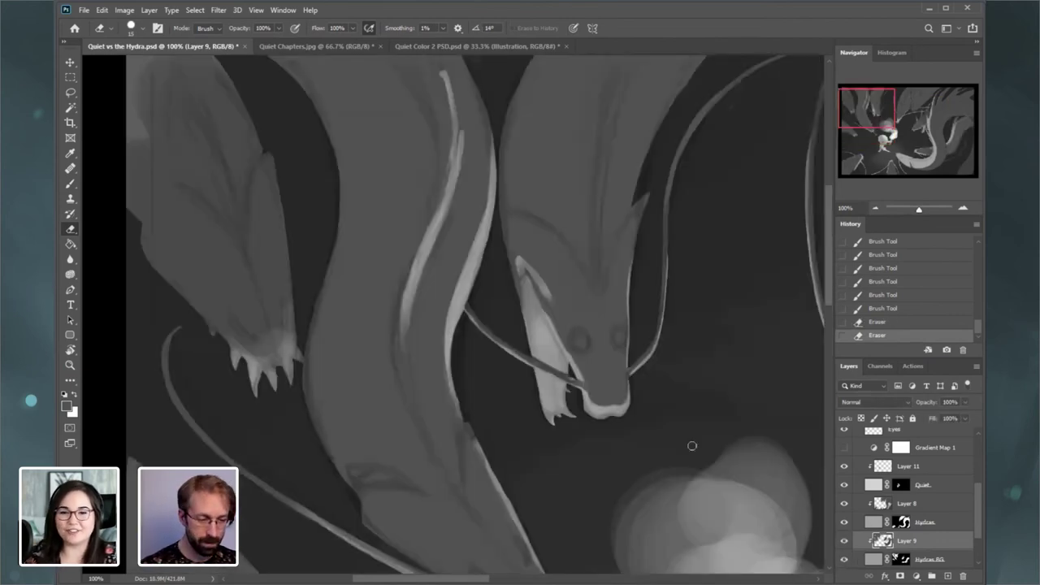
pyautogui.click(73, 184)
pyautogui.click(875, 209)
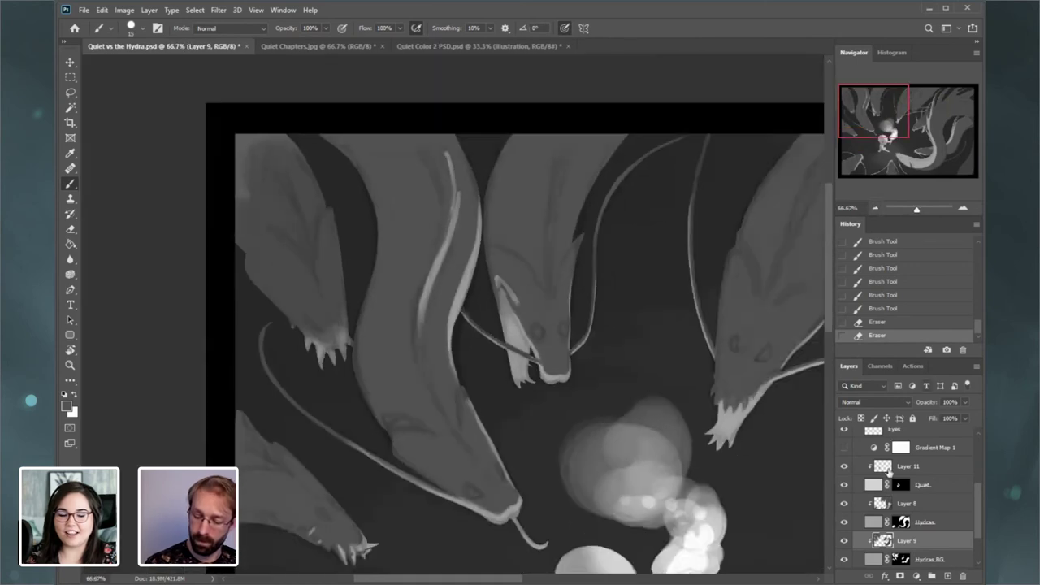
pyautogui.press(']')
pyautogui.press(']')
pyautogui.press(']')
pyautogui.press(']')
pyautogui.press(']')
pyautogui.press(']')
pyautogui.press(']')
pyautogui.press(']')
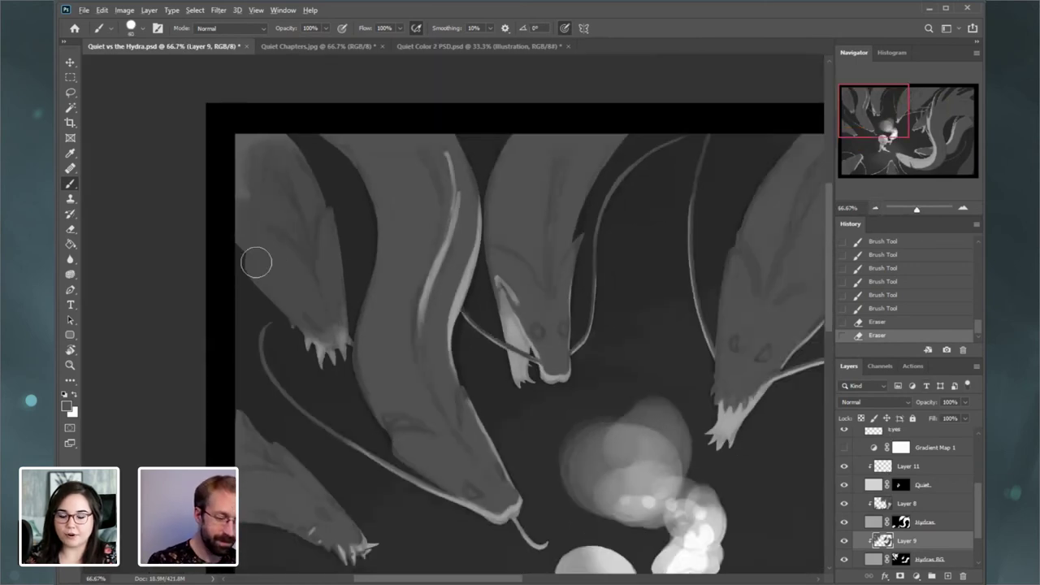
pyautogui.moveTo(256, 263)
pyautogui.mouseDown()
pyautogui.moveTo(247, 142)
pyautogui.moveTo(256, 260)
pyautogui.moveTo(276, 230)
pyautogui.mouseUp()
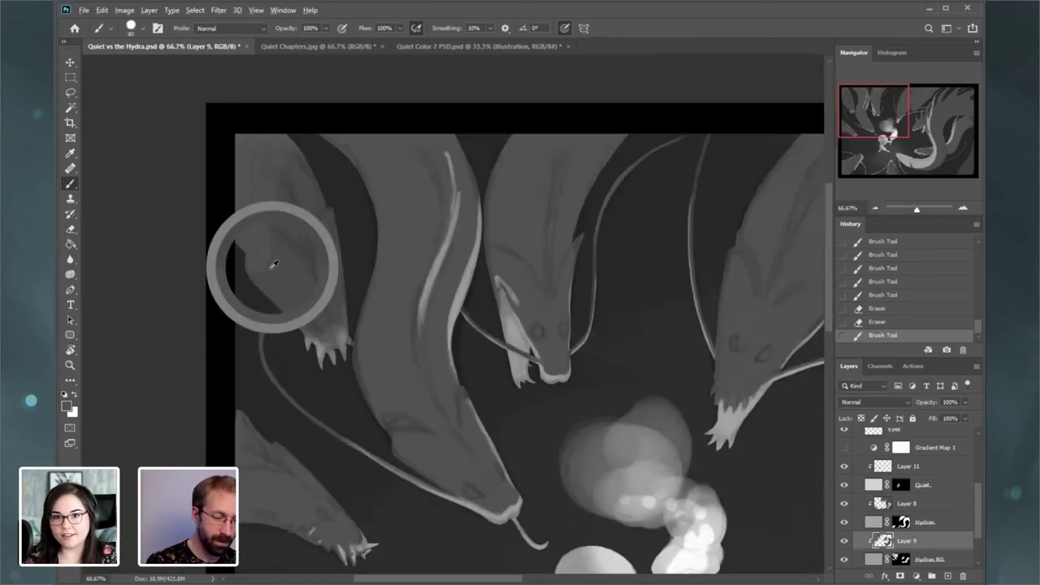
pyautogui.click(277, 203)
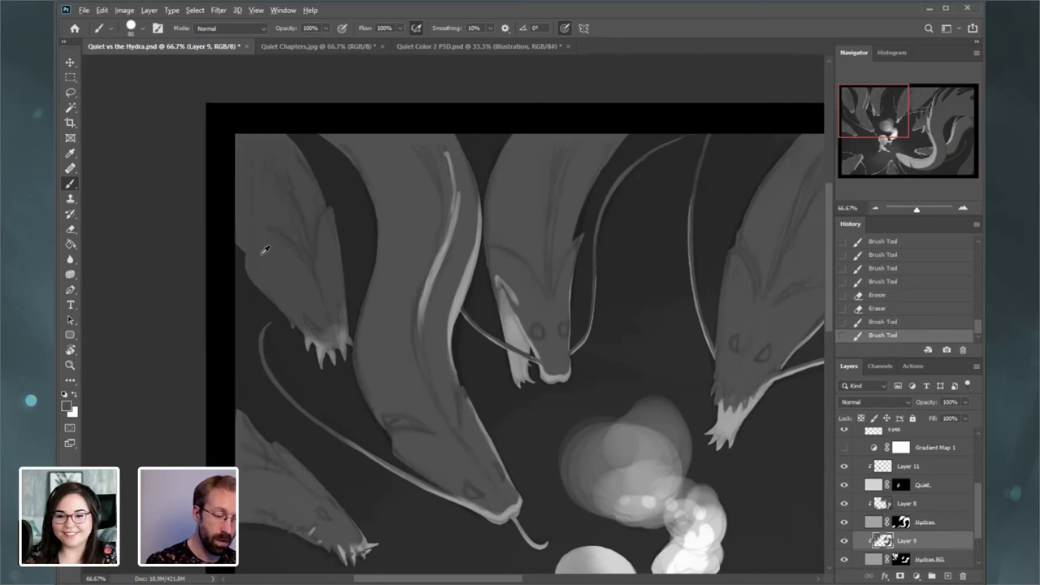
pyautogui.moveTo(330, 330); pyautogui.dragTo(332, 268)
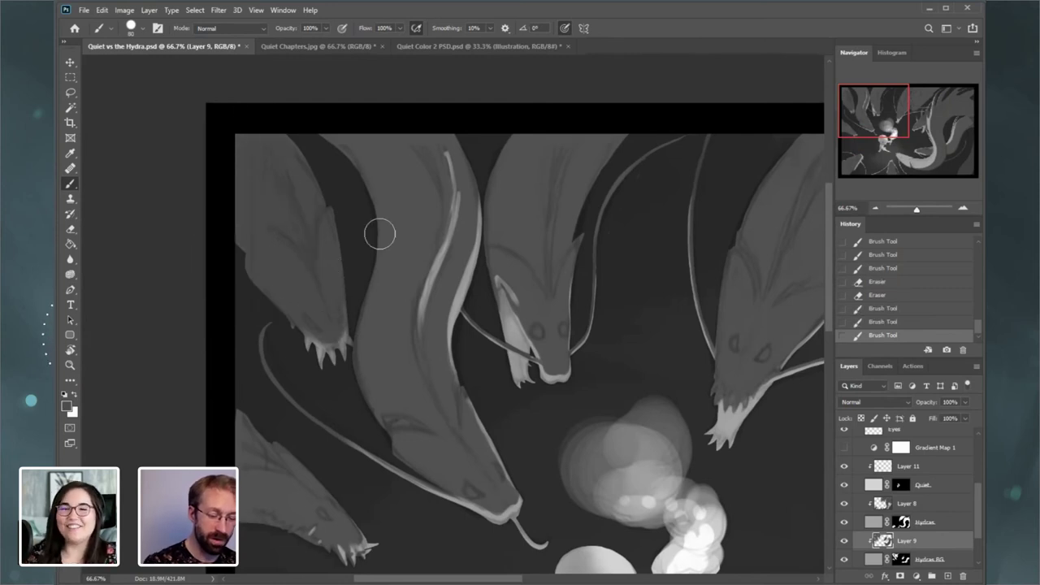
# - Darken the teeth and snout tip of the upper-left corner hydra with a size 45 brush
pyautogui.press('[')
pyautogui.press('[')
pyautogui.press('[')
pyautogui.press('[')
pyautogui.moveTo(298, 329)
pyautogui.mouseDown()
pyautogui.moveTo(305, 352)
pyautogui.moveTo(309, 333)
pyautogui.moveTo(314, 367)
pyautogui.moveTo(343, 359)
pyautogui.mouseUp()
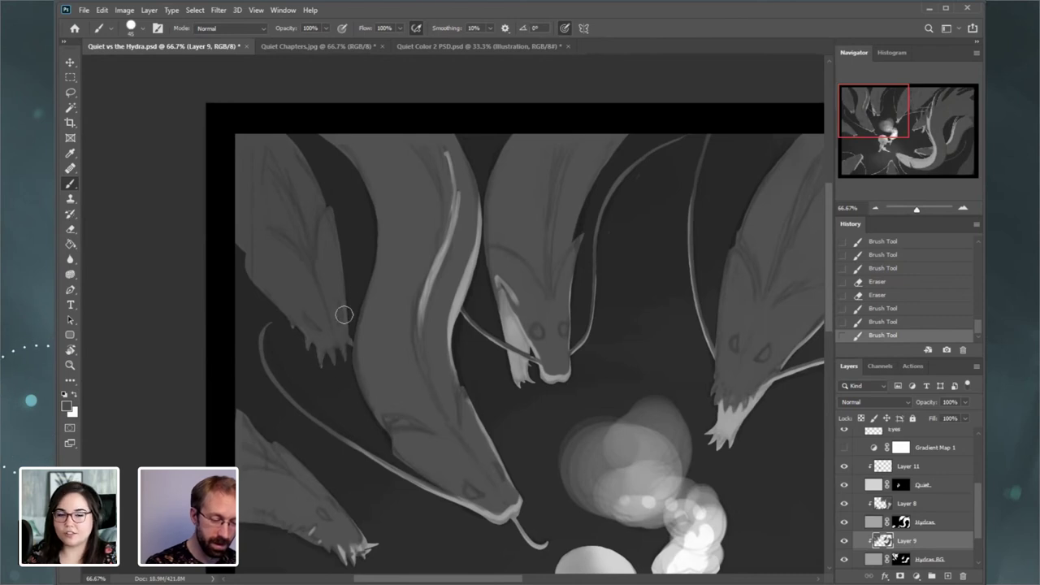
pyautogui.click(329, 271)
# - Erase thin highlights into the upper-left hydra's teeth nearest the torch with a small eraser and undo the last erase
pyautogui.click(71, 229)
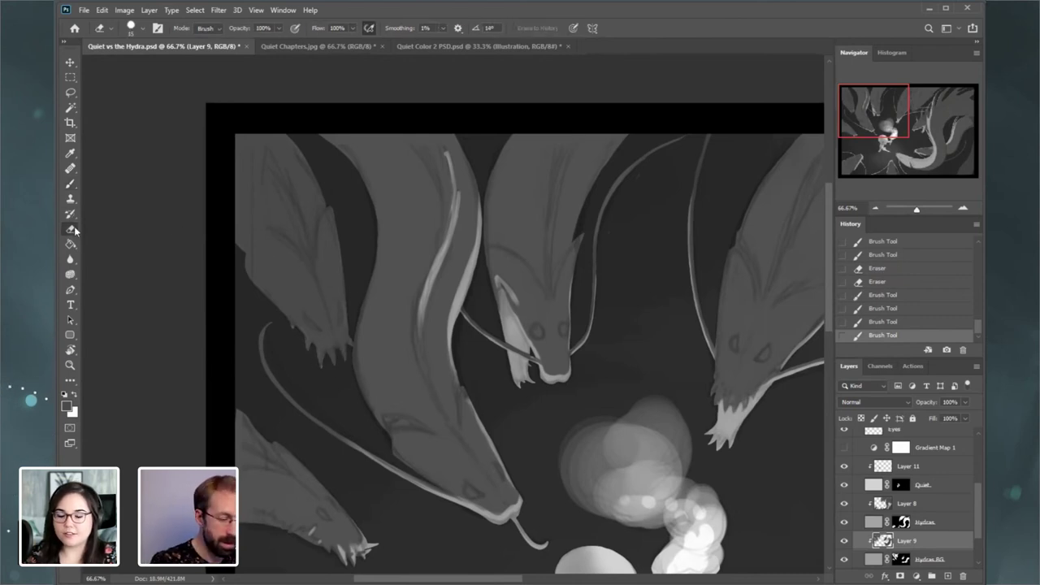
pyautogui.moveTo(737, 205); pyautogui.dragTo(613, 156)
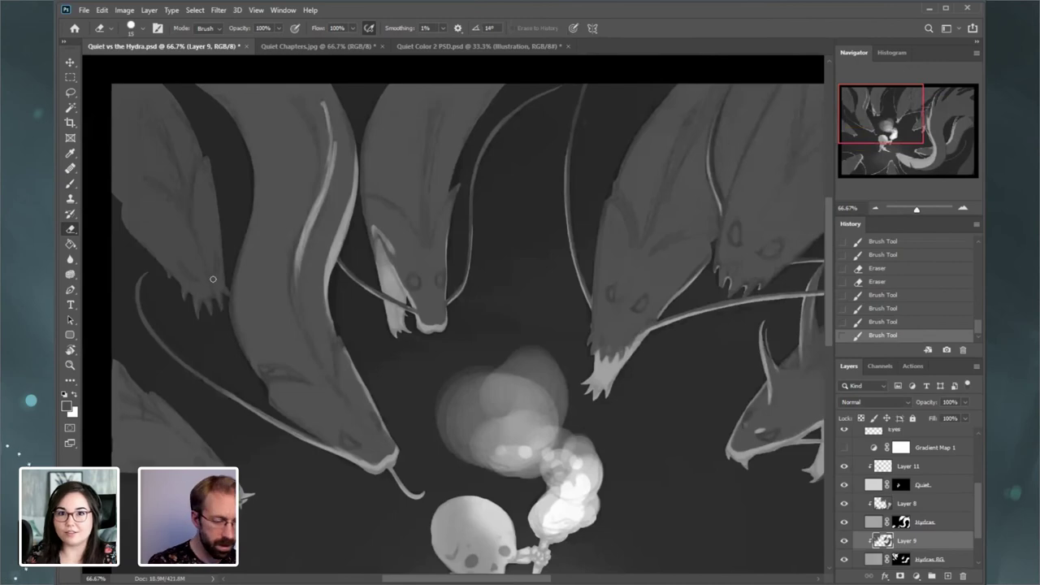
pyautogui.press(']')
pyautogui.moveTo(218, 287)
pyautogui.mouseDown()
pyautogui.moveTo(221, 310)
pyautogui.moveTo(209, 314)
pyautogui.mouseUp()
pyautogui.moveTo(209, 294); pyautogui.dragTo(210, 306)
pyautogui.moveTo(211, 289); pyautogui.dragTo(209, 300)
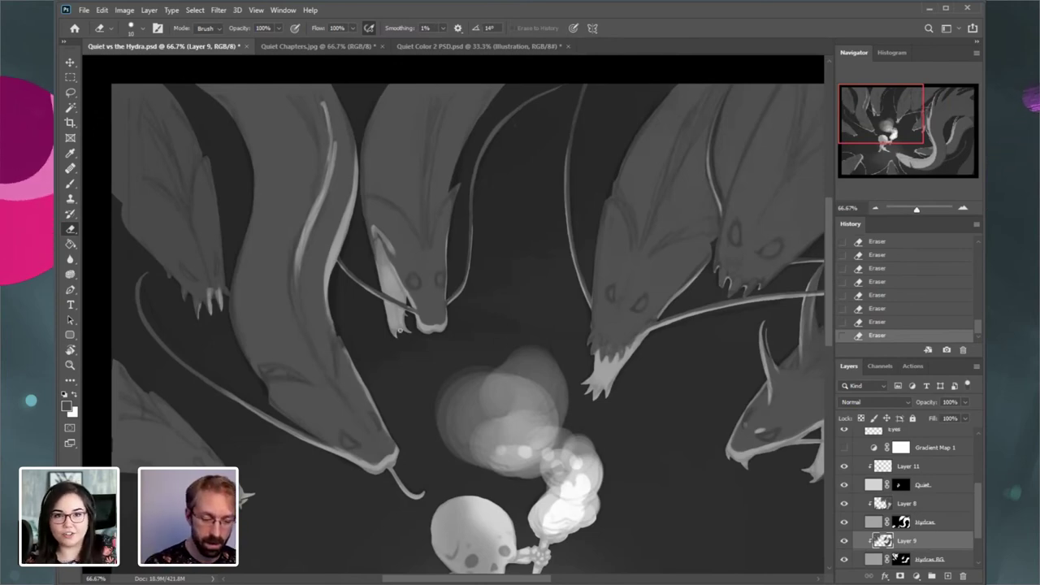
pyautogui.hotkey('ctrl', 'z')
# - Try a larger eraser on the open lower jaw of the upper whiskered hydra left of the smoke, and undo it
pyautogui.press(']')
pyautogui.press(']')
pyautogui.press(']')
pyautogui.press(']')
pyautogui.press(']')
pyautogui.press(']')
pyautogui.press(']')
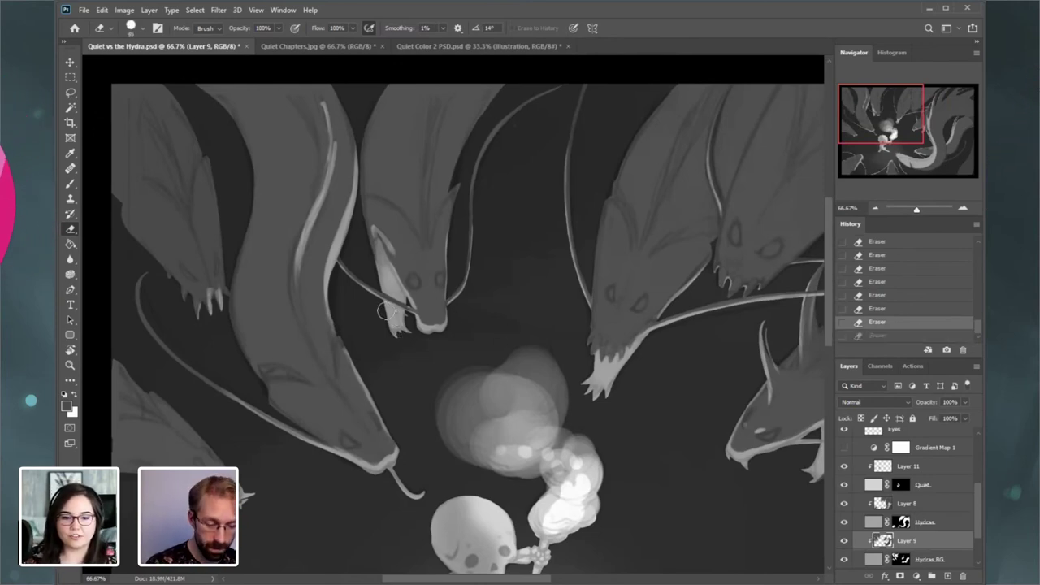
pyautogui.click(398, 300)
pyautogui.press('[')
pyautogui.press('[')
pyautogui.press('[')
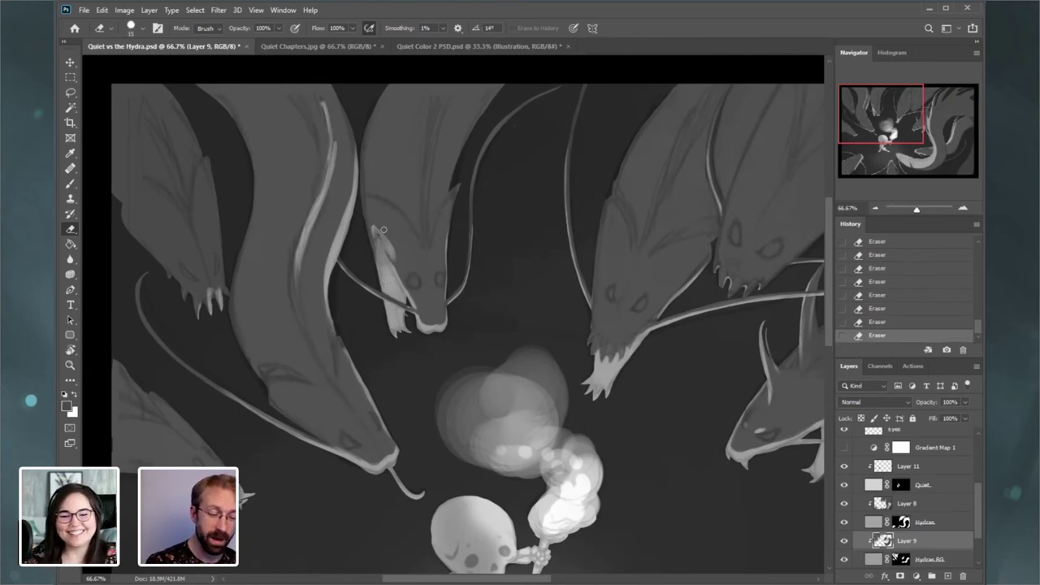
pyautogui.click(71, 184)
pyautogui.hotkey('ctrl', 'z')
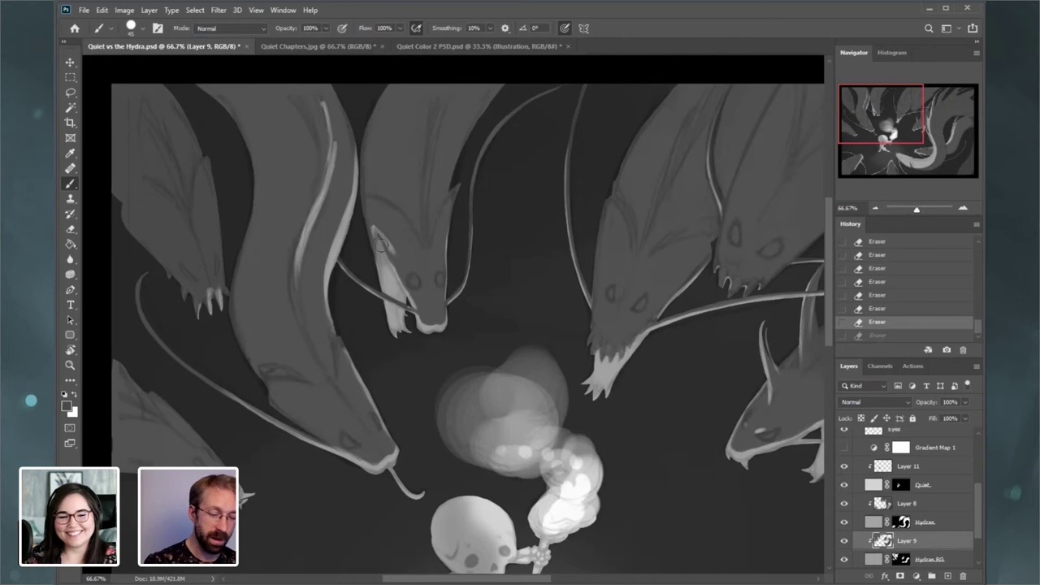
# - Darken the cheek and mouth corner beside that hydra's bright lower jaw using brush sizes 25 and 10
pyautogui.click(396, 261)
pyautogui.click(396, 258)
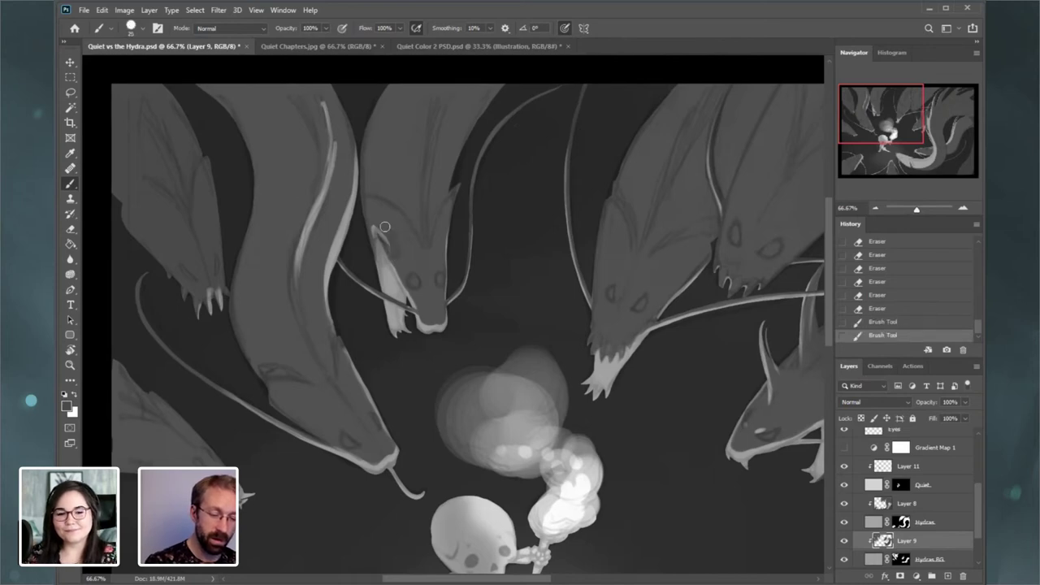
pyautogui.click(396, 229)
pyautogui.click(405, 251)
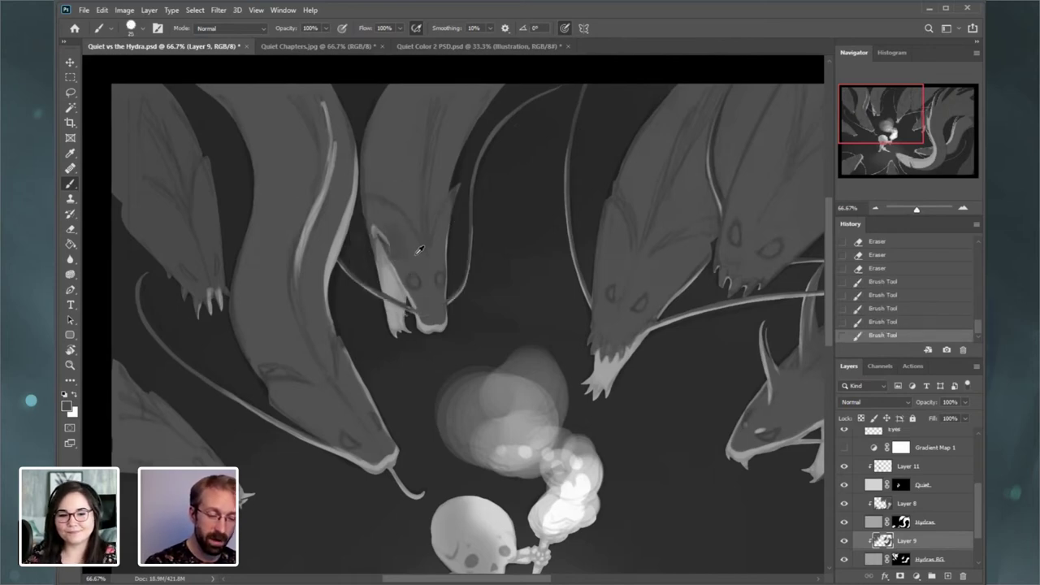
pyautogui.click(392, 242)
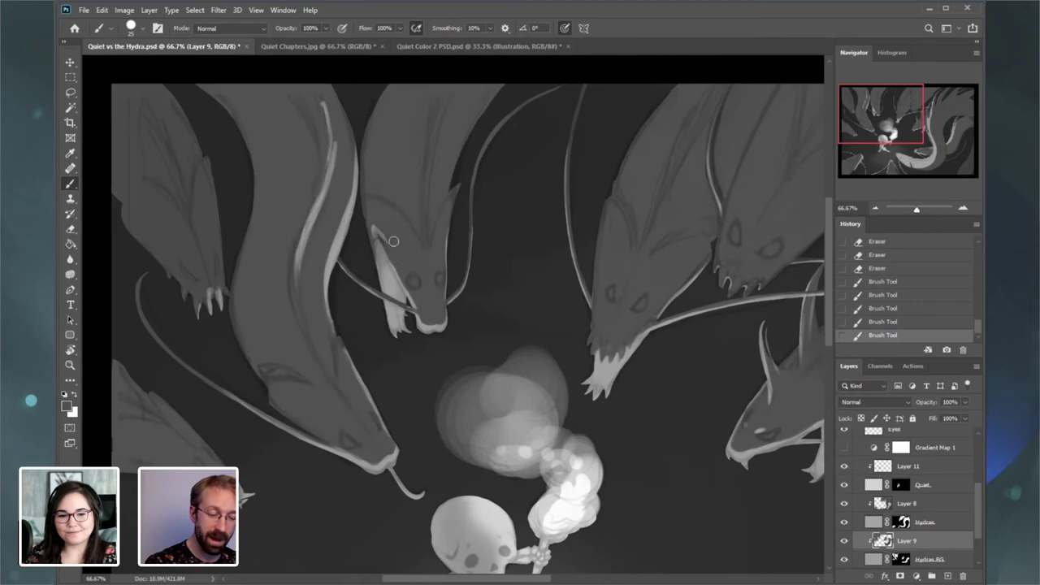
pyautogui.press('[')
pyautogui.press('[')
pyautogui.press('[')
pyautogui.click(380, 238)
pyautogui.click(390, 246)
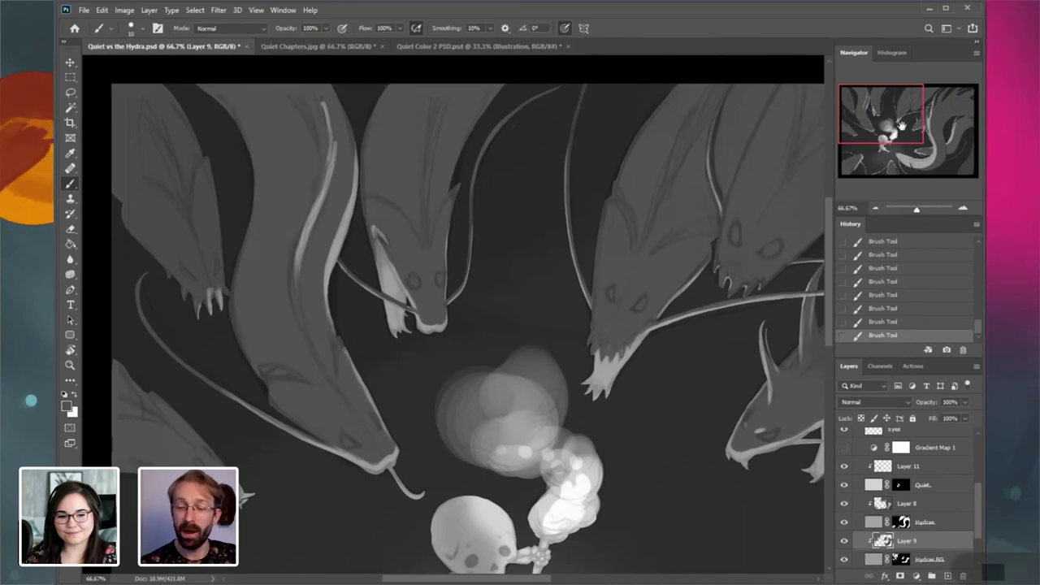
# - Examine the lighting on the hydras across the composition at 50% zoom, enlarging the brush to size 30
pyautogui.moveTo(919, 120); pyautogui.dragTo(938, 120)
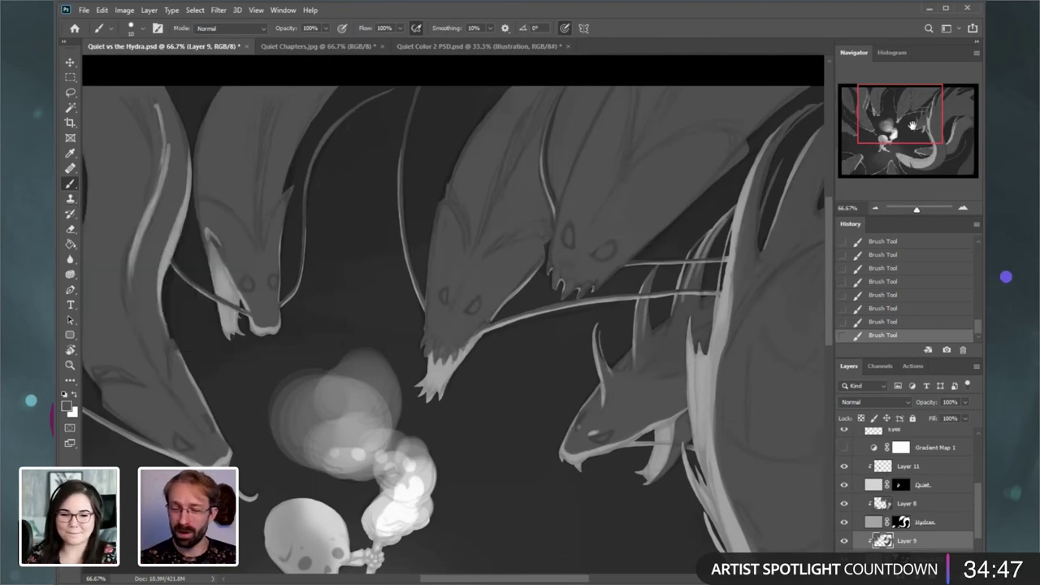
pyautogui.moveTo(911, 123); pyautogui.dragTo(859, 126)
pyautogui.hotkey('ctrl', '-')
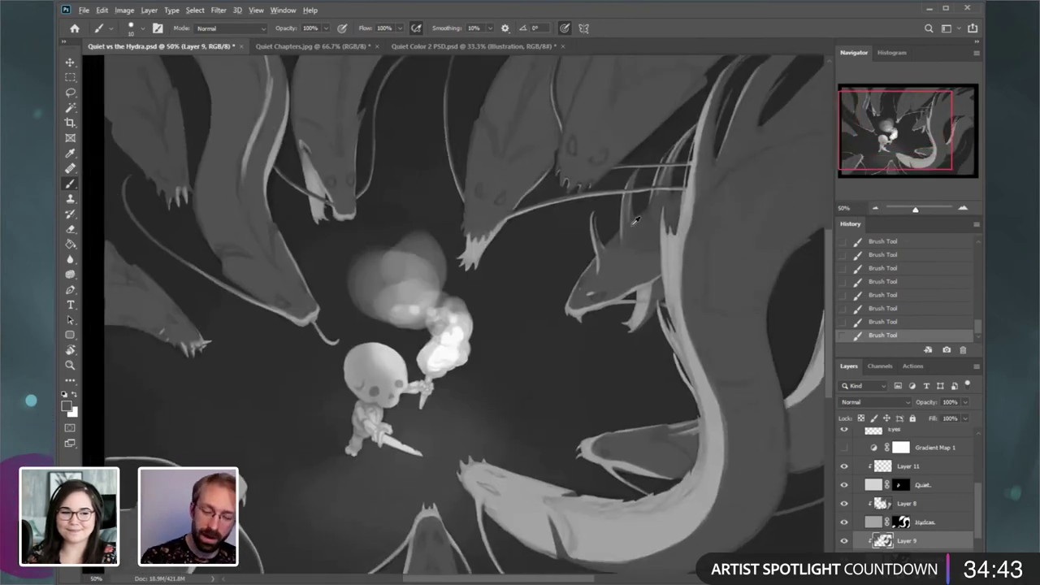
pyautogui.press(']')
pyautogui.press(']')
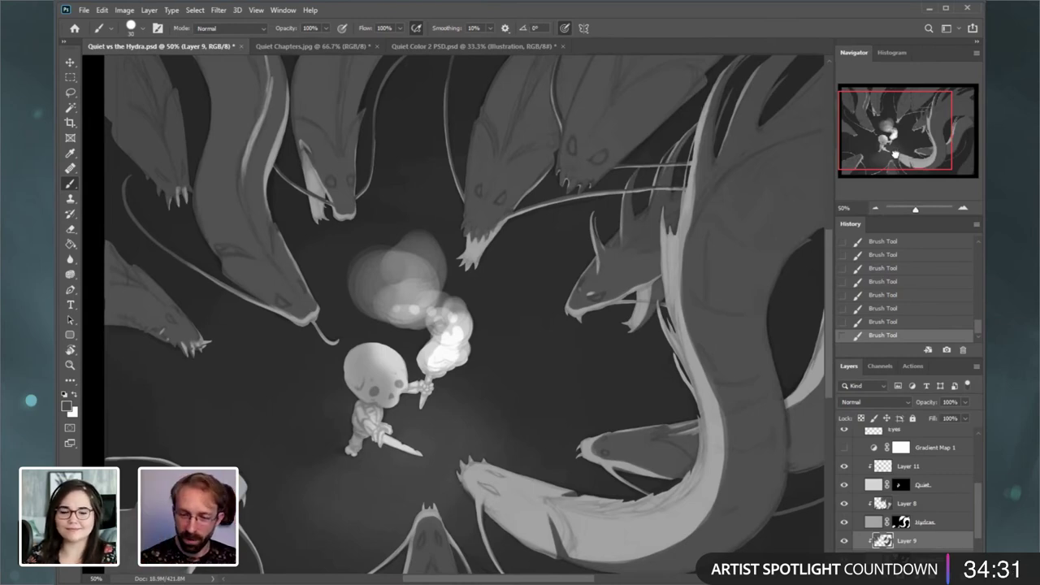
pyautogui.moveTo(894, 154); pyautogui.dragTo(901, 160)
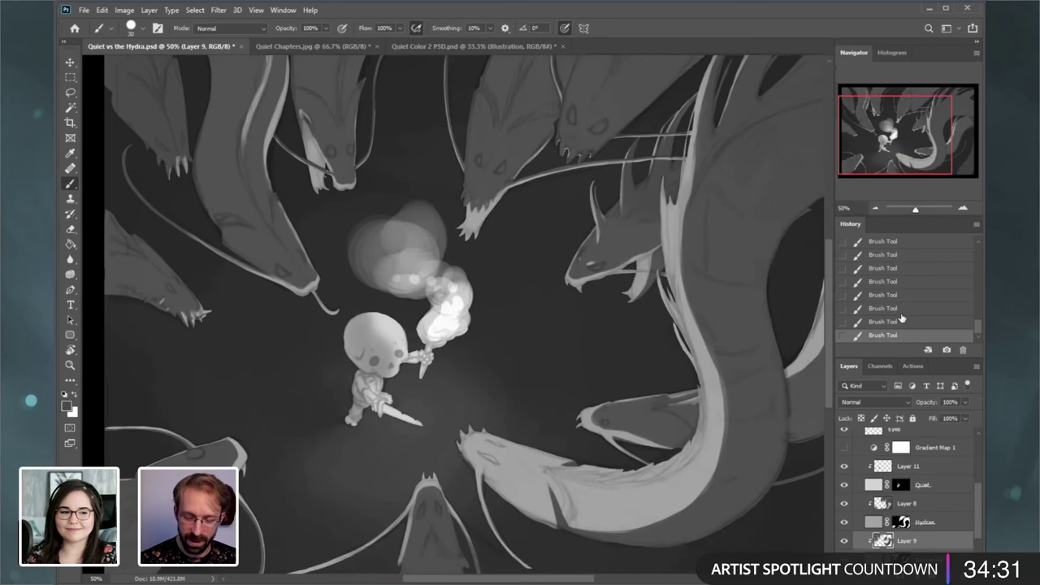
# - Flip the canvas horizontally and darken the jaw underside of the large bright hydra beside its mouth slit on Layer 9
pyautogui.click(124, 9)
pyautogui.moveTo(179, 119)
pyautogui.click(315, 156)
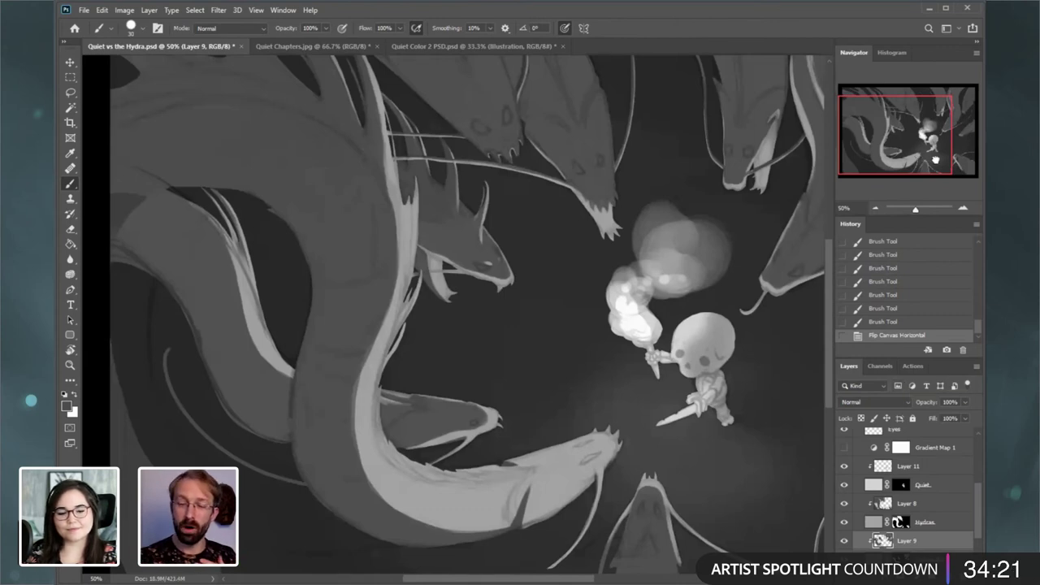
pyautogui.moveTo(929, 159); pyautogui.dragTo(900, 166)
pyautogui.click(962, 208)
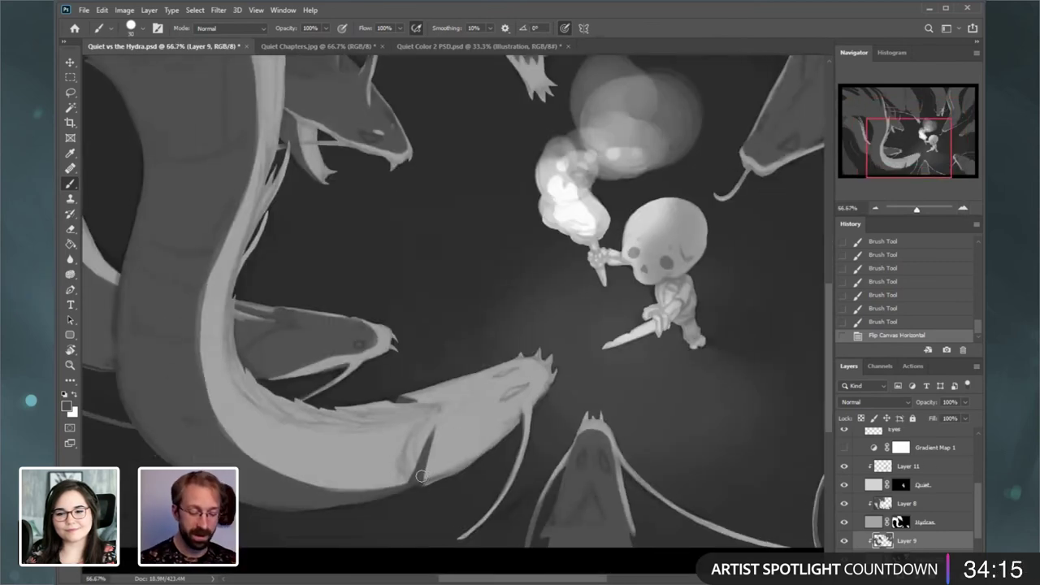
pyautogui.moveTo(435, 483); pyautogui.dragTo(445, 478)
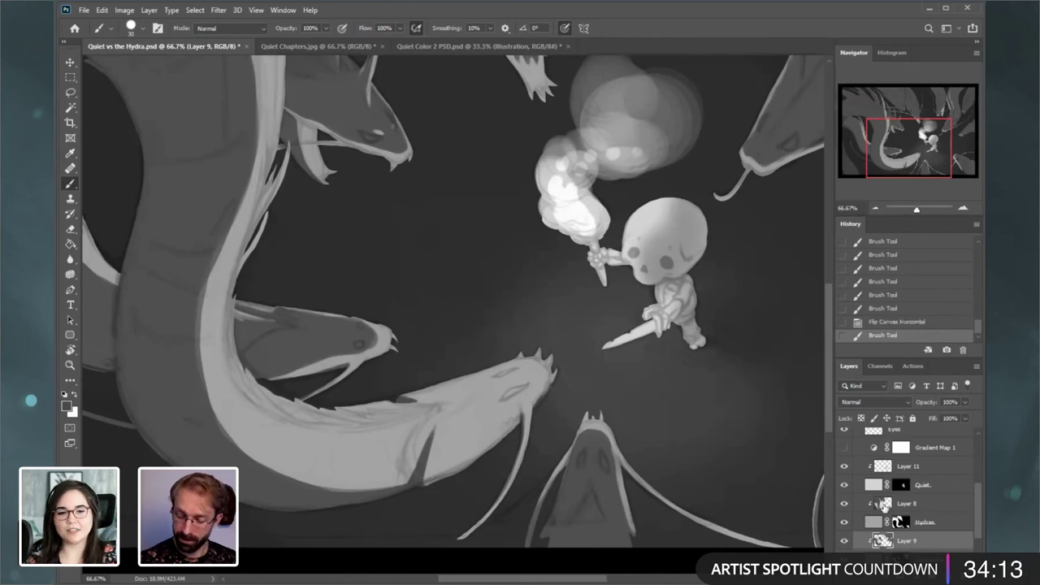
# - Darken the bright hydra's lower jaw edge on Layer 8 up to its front teeth, using a smaller brush near the tip
pyautogui.click(886, 505)
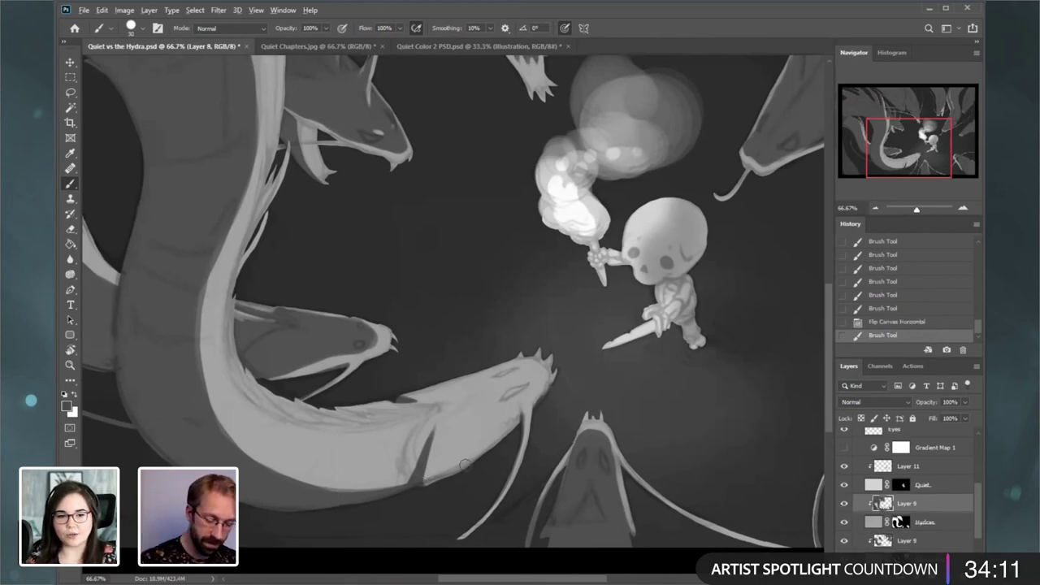
pyautogui.moveTo(437, 481)
pyautogui.mouseDown()
pyautogui.moveTo(556, 389)
pyautogui.moveTo(552, 369)
pyautogui.mouseUp()
pyautogui.press('[')
pyautogui.press('[')
pyautogui.moveTo(553, 370); pyautogui.dragTo(551, 362)
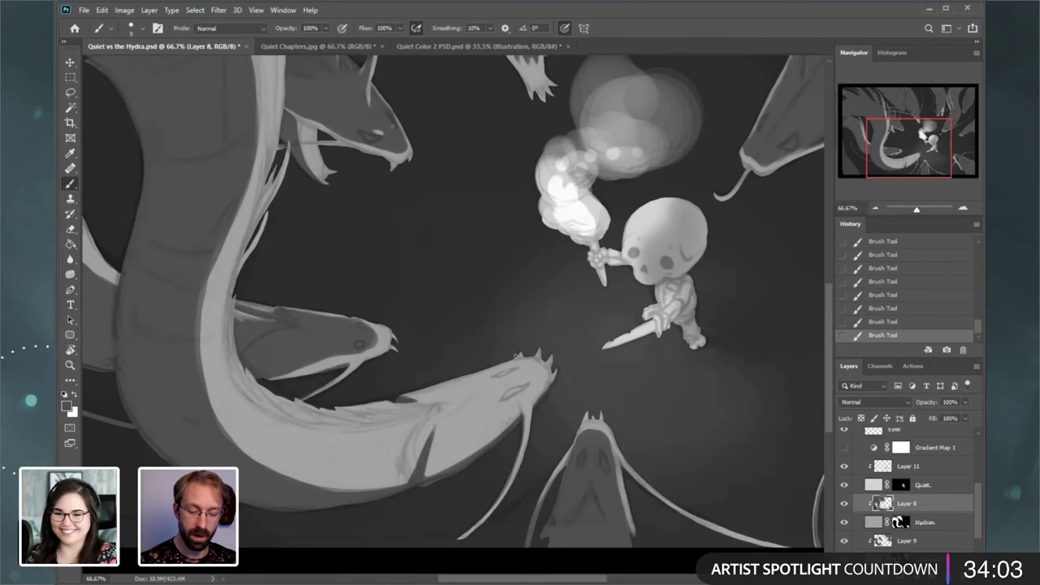
pyautogui.press(']')
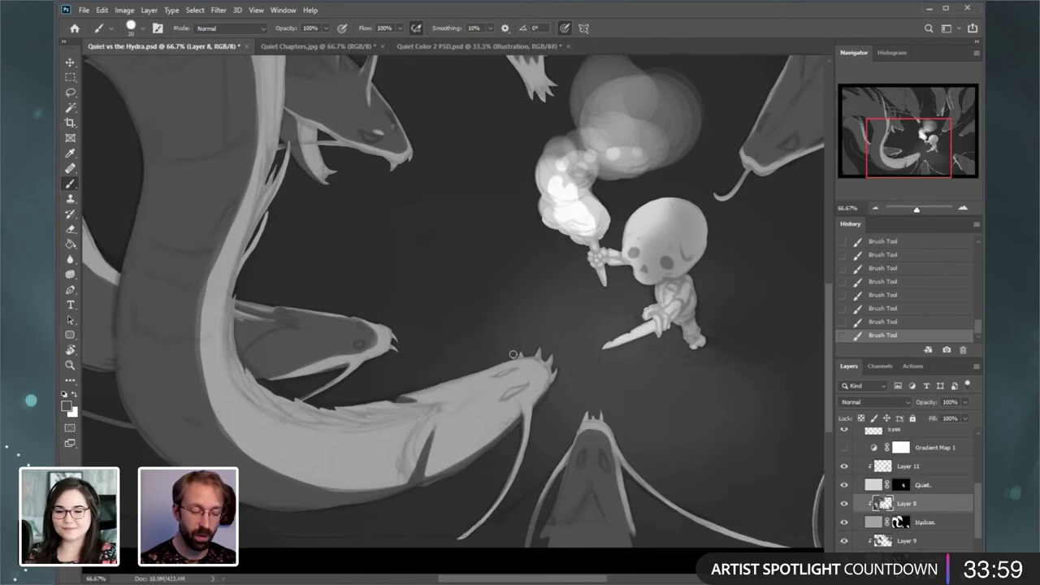
# - Check the whole flipped composition, make the Eyes layer active and visible, and swap the foreground colour to white
pyautogui.moveTo(880, 166); pyautogui.dragTo(862, 167)
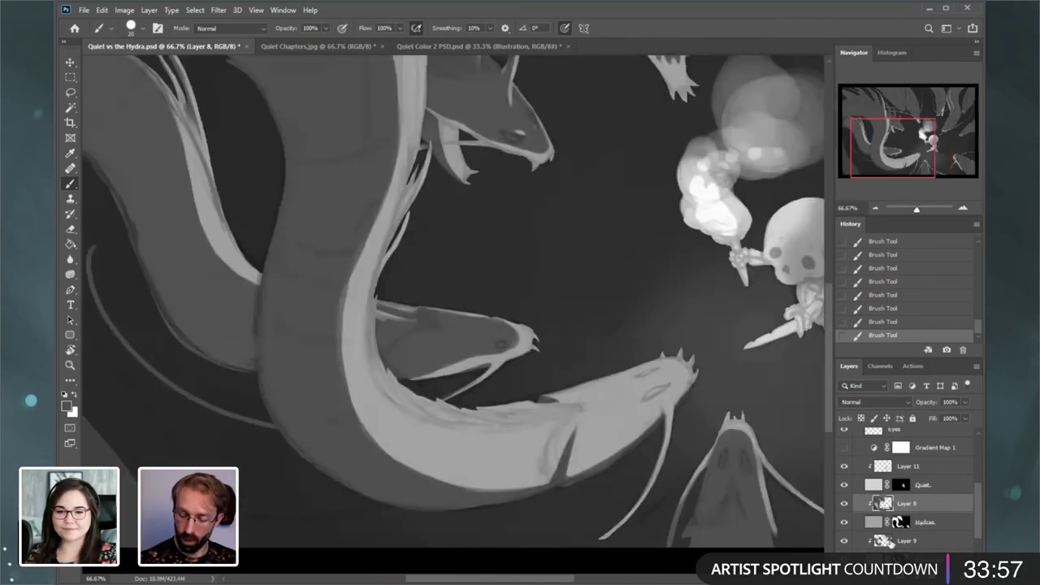
pyautogui.click(886, 541)
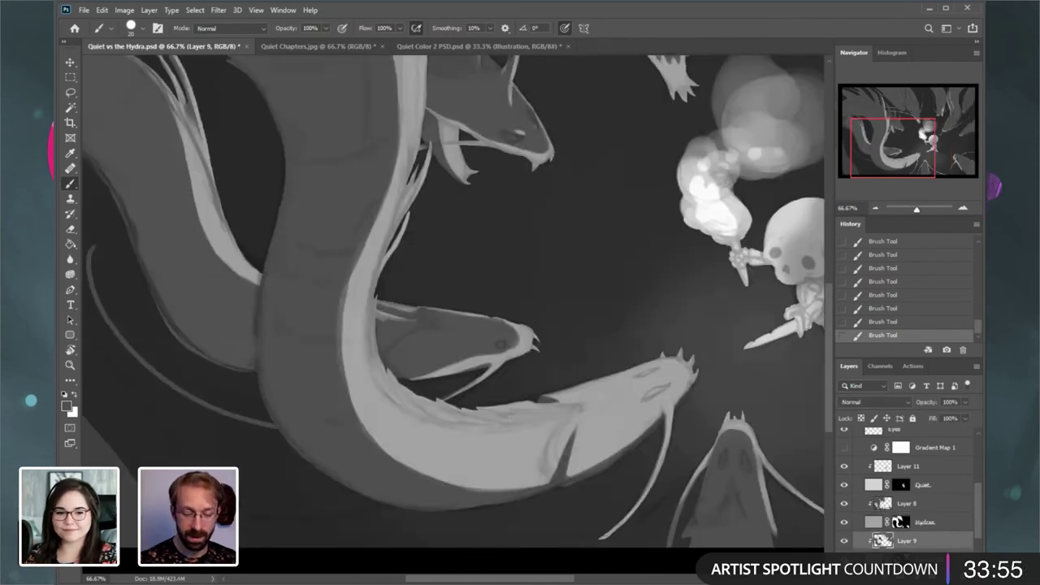
pyautogui.click(876, 204)
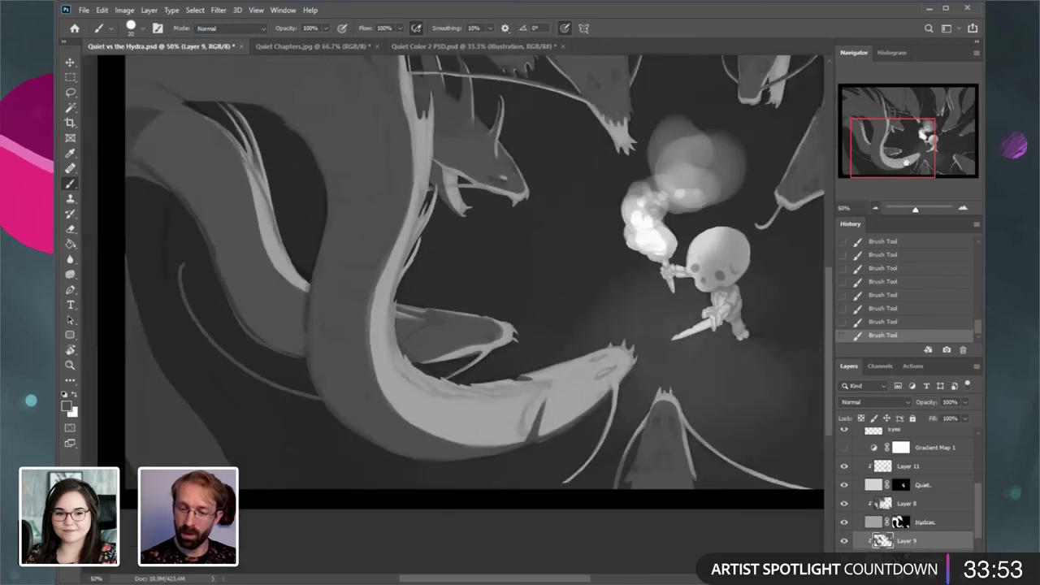
pyautogui.click(876, 204)
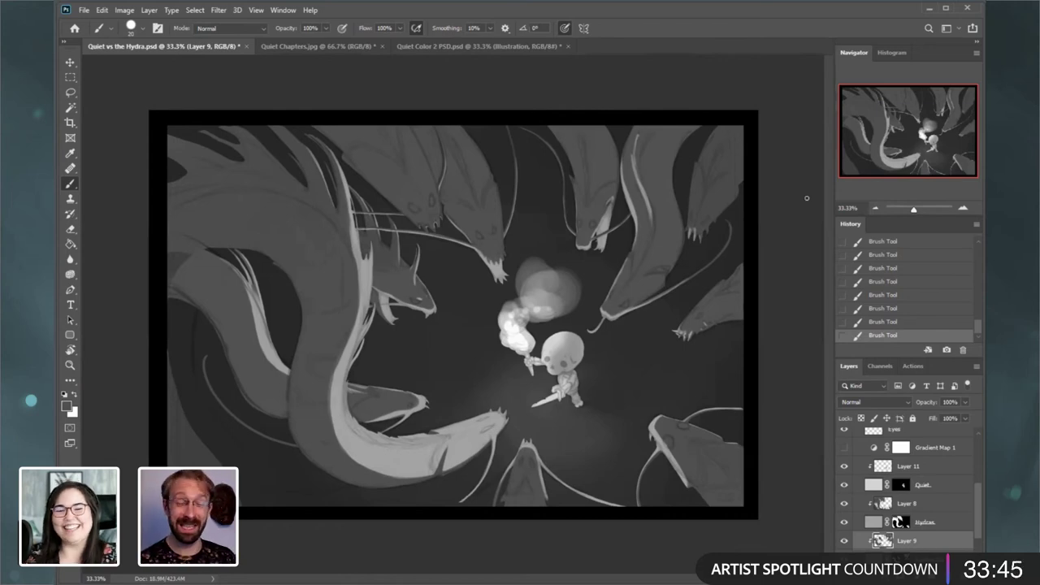
pyautogui.click(964, 209)
pyautogui.moveTo(914, 138); pyautogui.dragTo(921, 131)
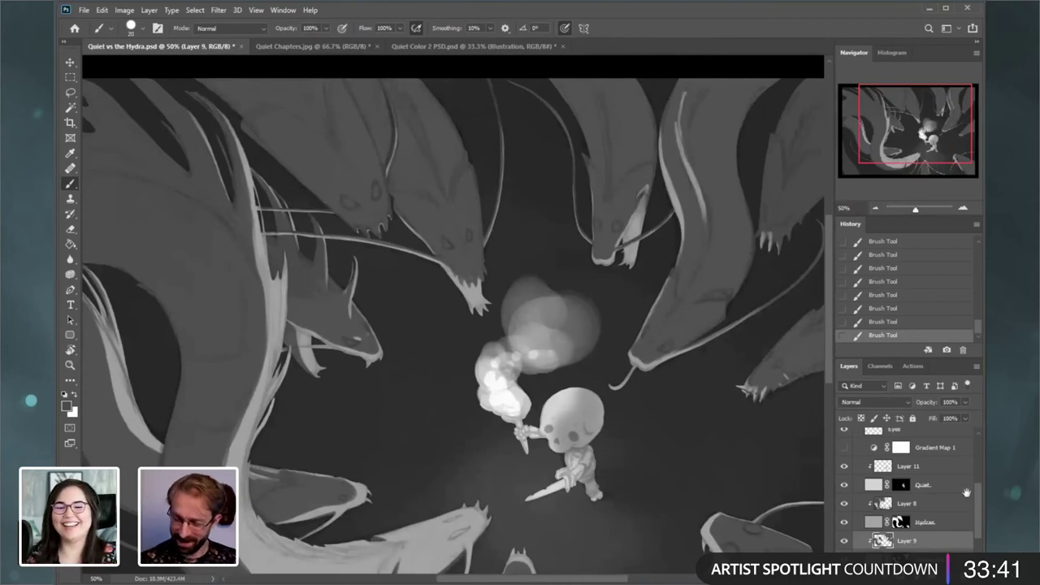
pyautogui.scroll(2, 966, 493)
pyautogui.click(912, 464)
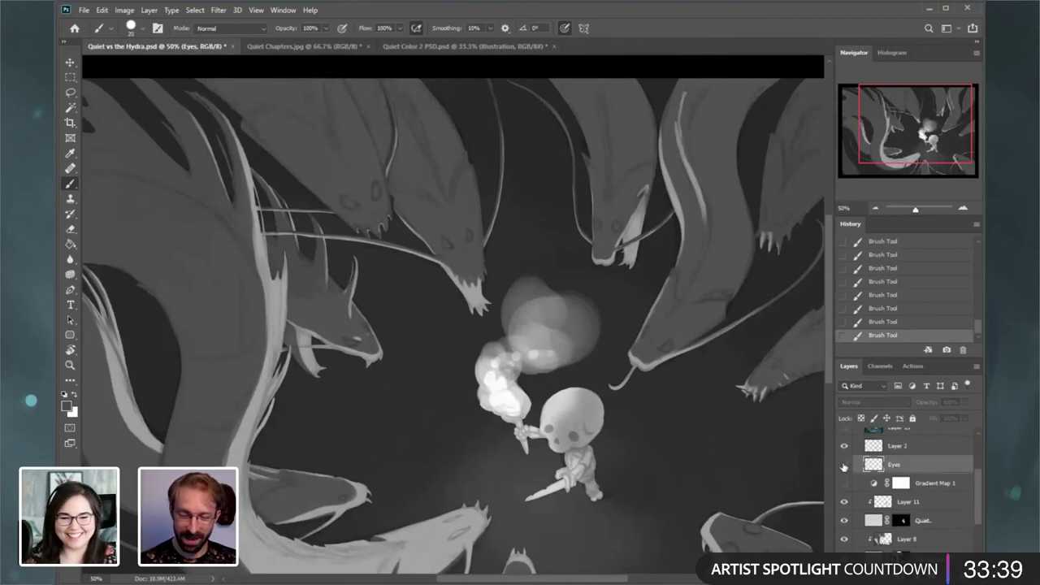
pyautogui.click(844, 465)
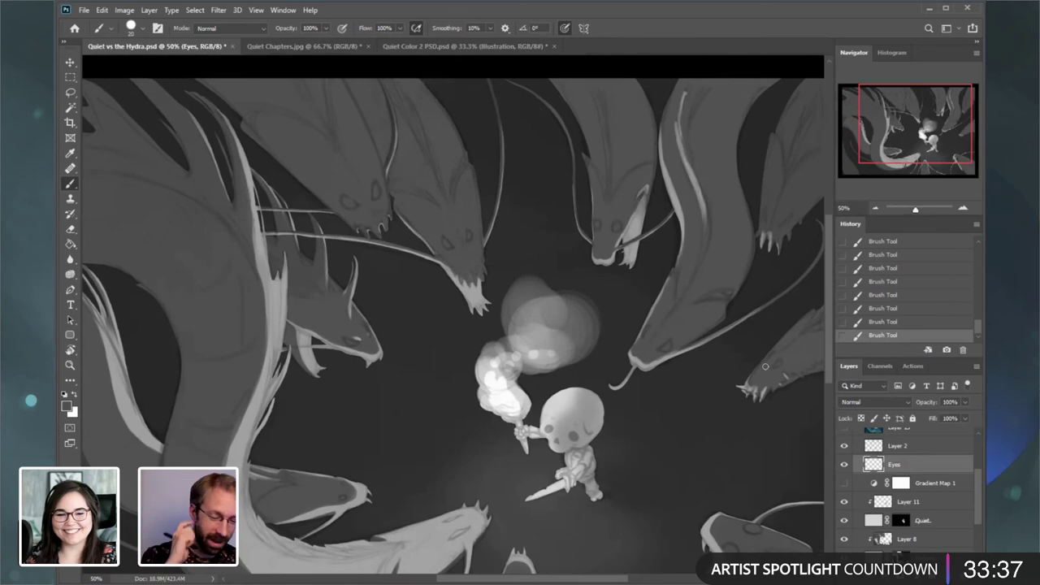
pyautogui.press('x')
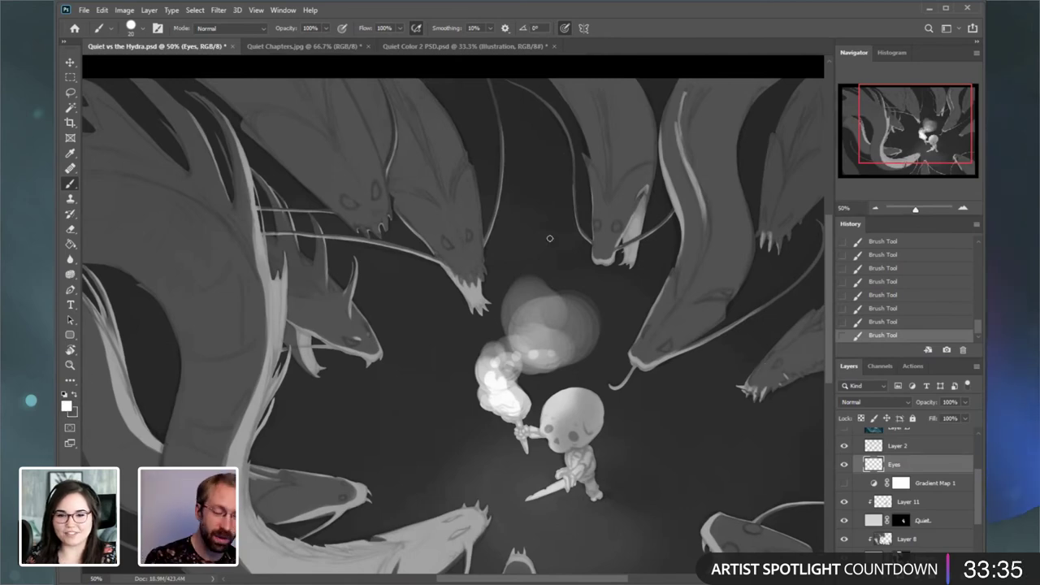
# - Fill both eyes of the upper-left hydra with white using a smaller brush on the Eyes layer
pyautogui.click(962, 209)
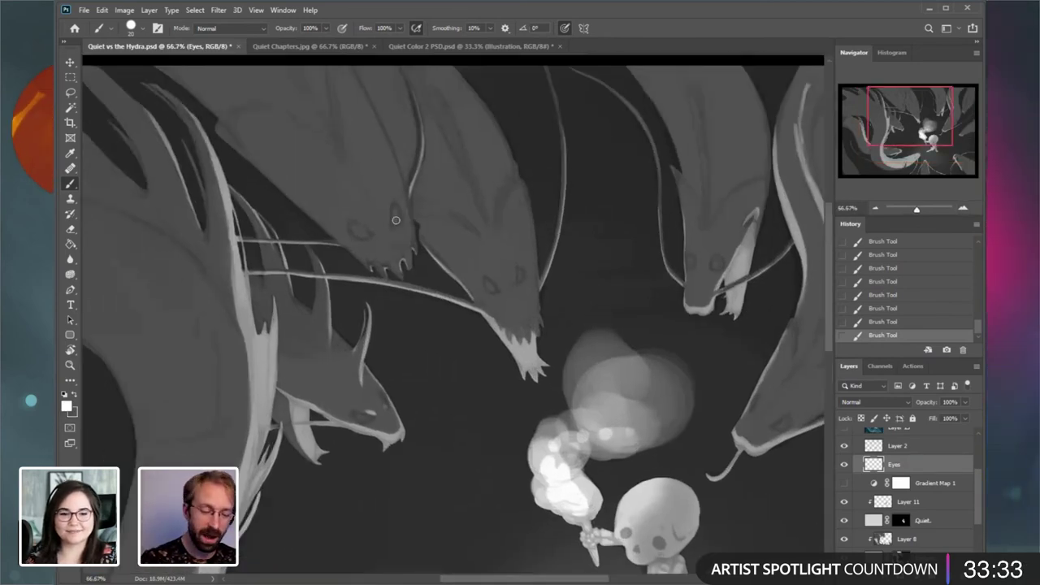
pyautogui.press('[')
pyautogui.press('[')
pyautogui.moveTo(394, 221); pyautogui.dragTo(396, 212)
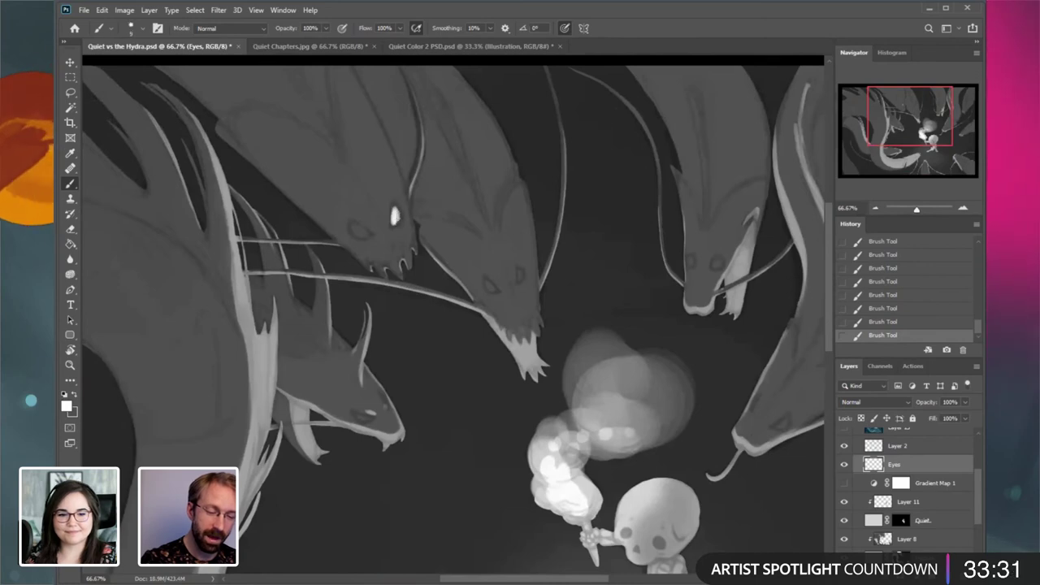
pyautogui.click(962, 209)
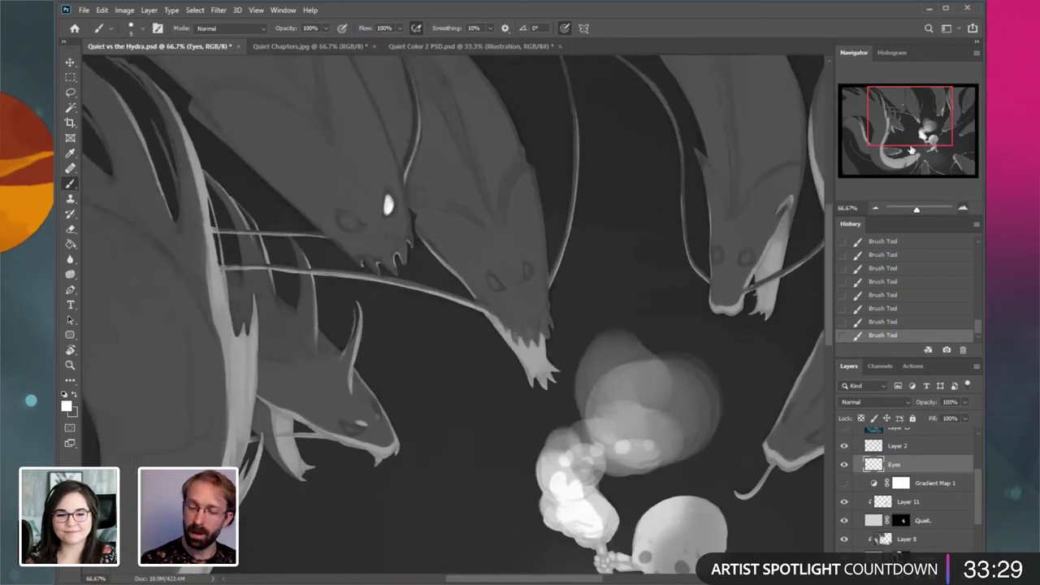
pyautogui.moveTo(910, 115); pyautogui.dragTo(908, 110)
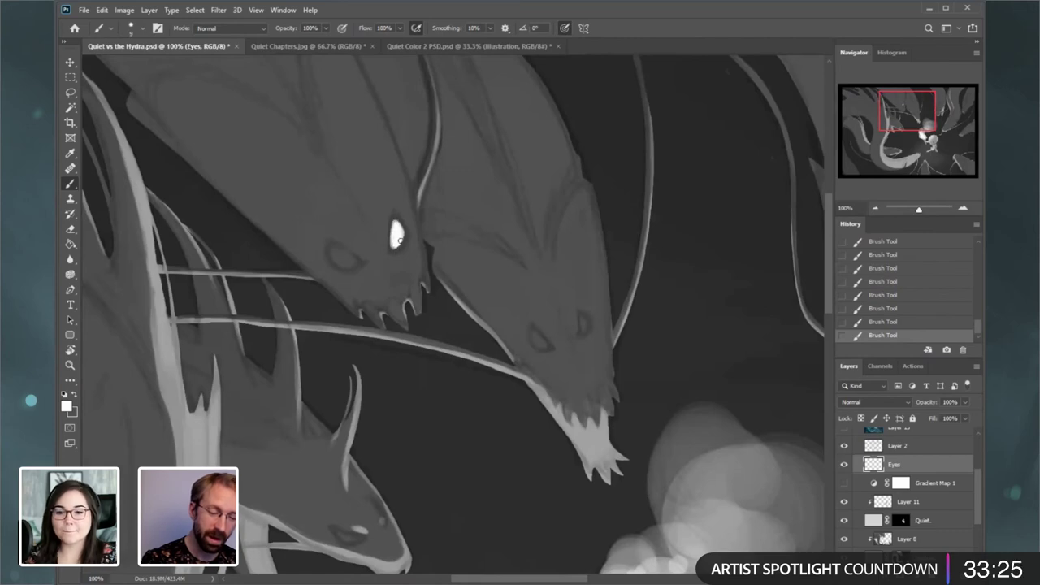
pyautogui.moveTo(339, 251); pyautogui.dragTo(352, 260)
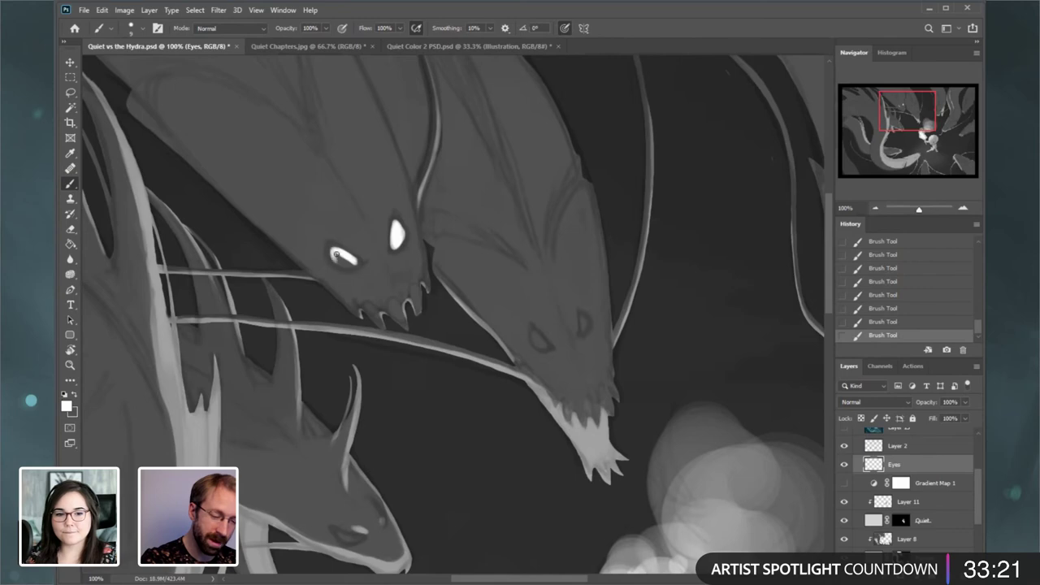
pyautogui.moveTo(334, 254); pyautogui.dragTo(341, 259)
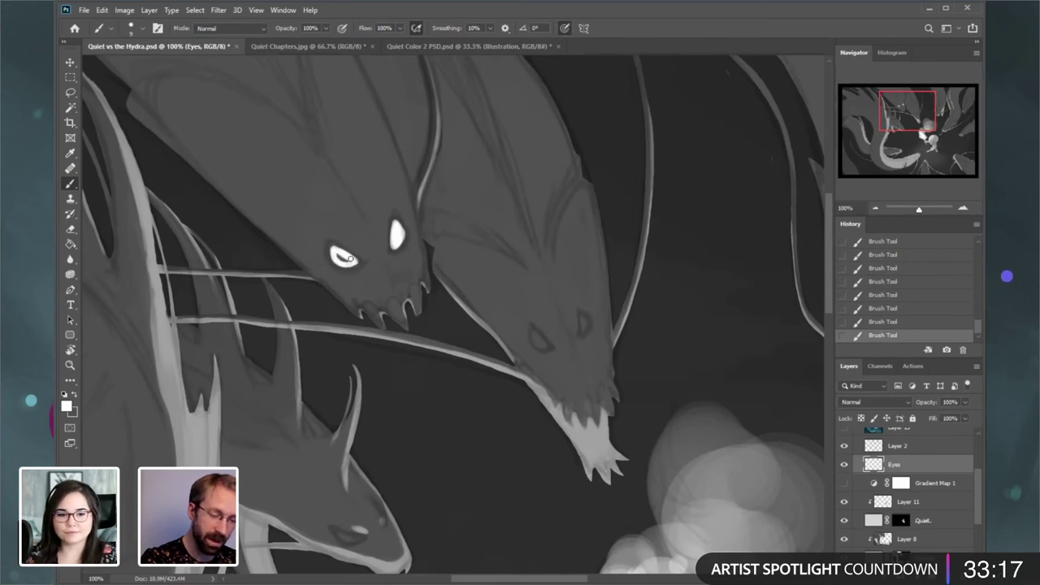
# - Erase around the upper edges of the upper-left hydra's white eyes to give them a sharper, angrier shape
pyautogui.click(71, 230)
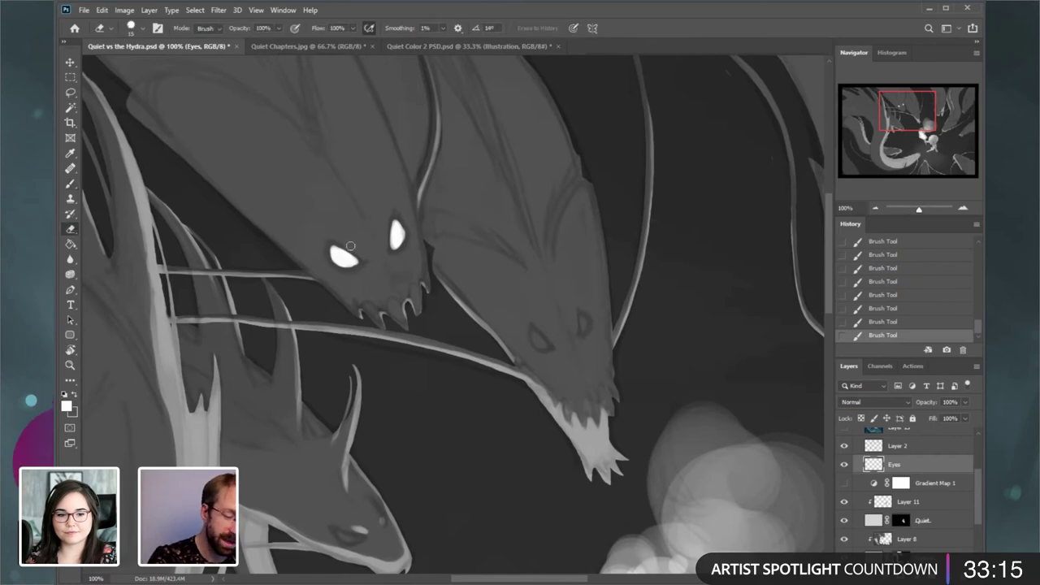
pyautogui.click(340, 246)
pyautogui.moveTo(357, 257)
pyautogui.mouseDown()
pyautogui.moveTo(390, 201)
pyautogui.moveTo(393, 241)
pyautogui.moveTo(394, 207)
pyautogui.mouseUp()
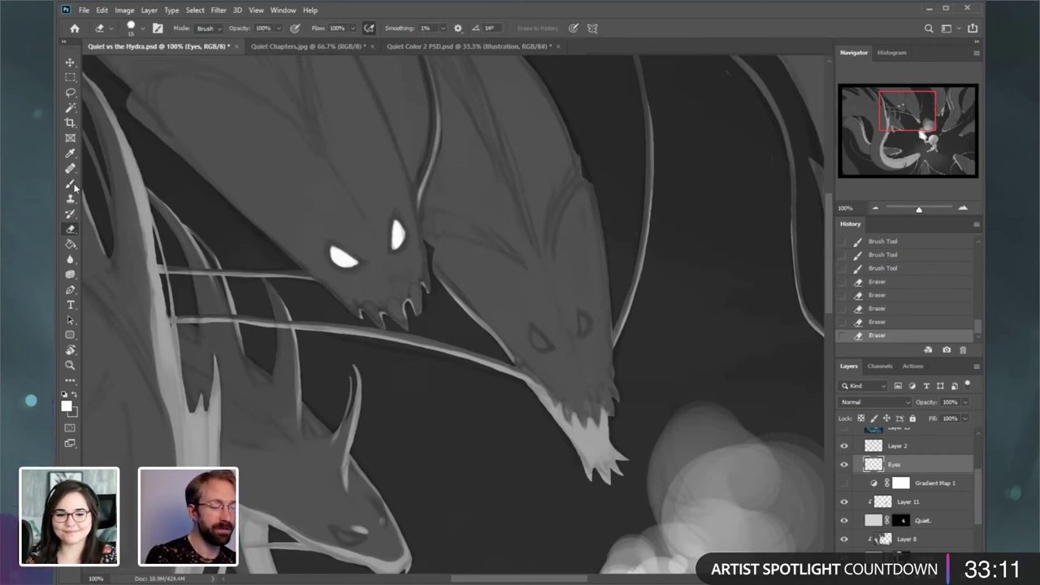
# - Paint narrow white eyes on the neighbouring hydra with the brightly lit teeth above the smoke
pyautogui.press('b')
pyautogui.moveTo(581, 322); pyautogui.dragTo(582, 337)
pyautogui.moveTo(583, 323); pyautogui.dragTo(583, 328)
pyautogui.moveTo(583, 320); pyautogui.dragTo(584, 329)
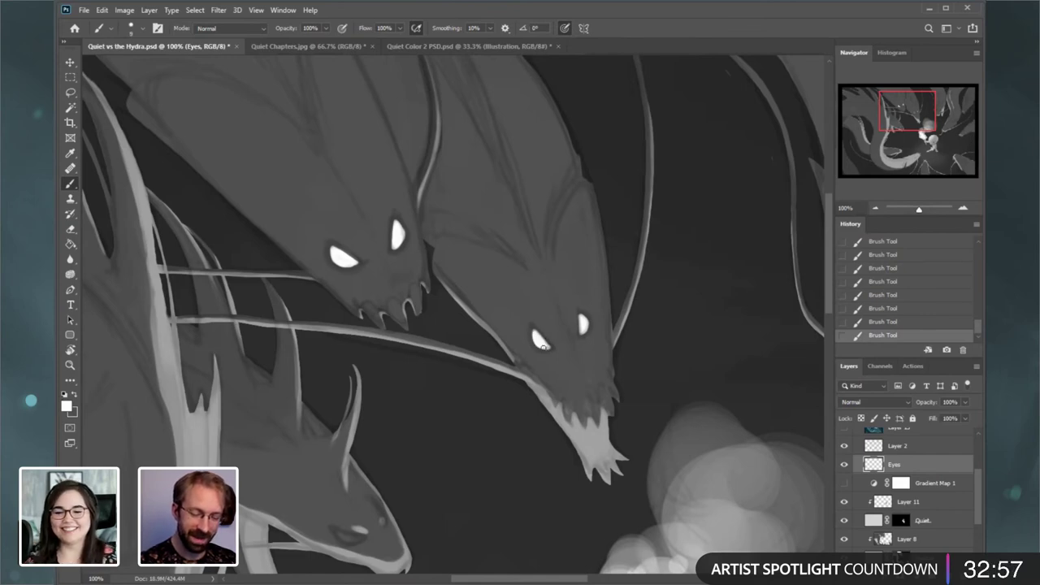
# - Trim the inner edge of that hydra's farther eye with the eraser and return to the Brush tool
pyautogui.press('e')
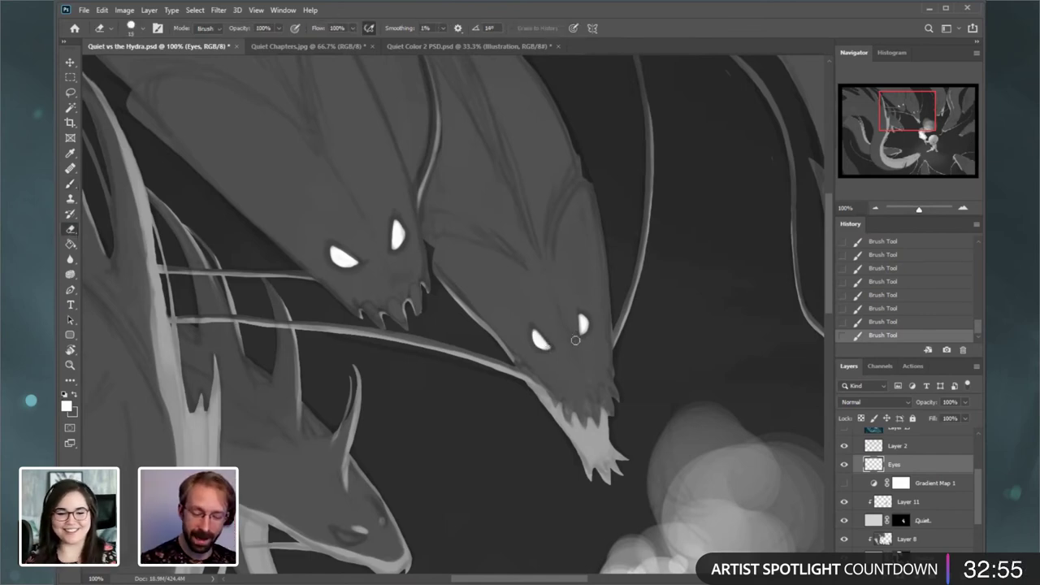
pyautogui.moveTo(579, 317); pyautogui.dragTo(578, 329)
pyautogui.moveTo(579, 322); pyautogui.dragTo(578, 333)
pyautogui.press('b')
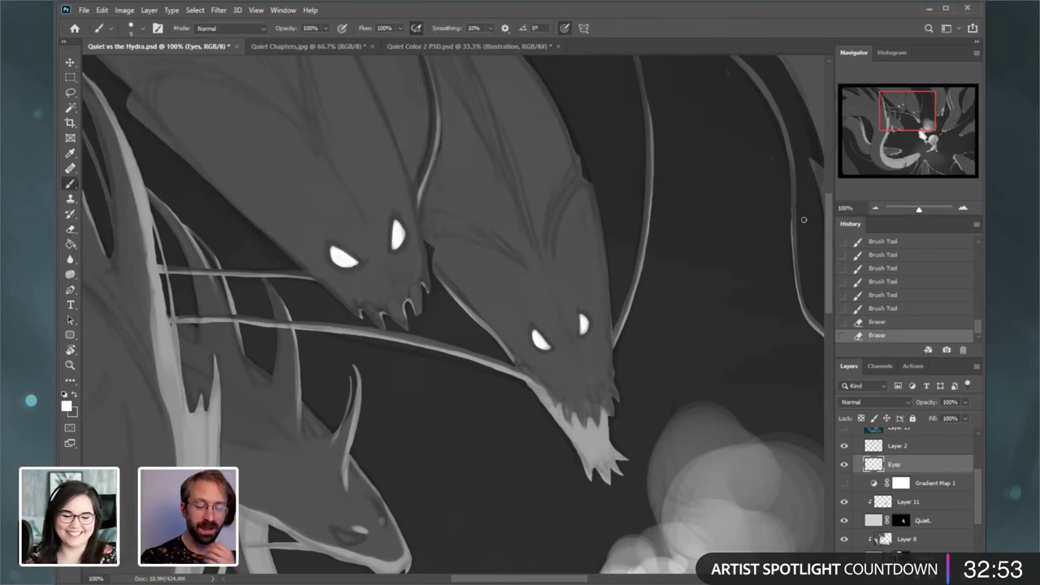
# - Paint white eyes on the horned, open-mouthed hydra beside the large neck, undoing and redoing the far eye
pyautogui.moveTo(896, 126); pyautogui.dragTo(886, 140)
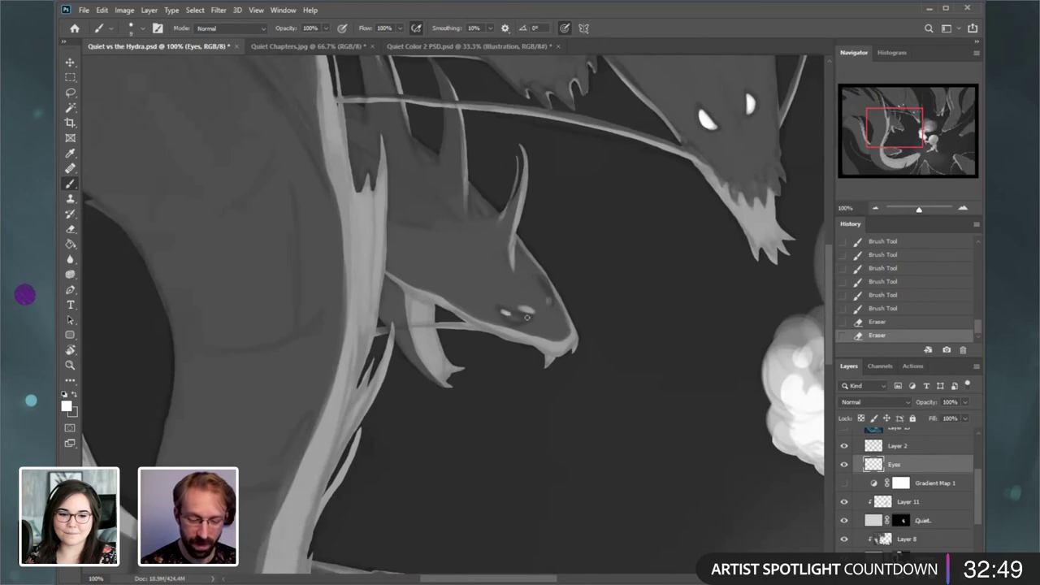
pyautogui.moveTo(502, 312)
pyautogui.mouseDown()
pyautogui.moveTo(528, 320)
pyautogui.moveTo(505, 314)
pyautogui.moveTo(513, 316)
pyautogui.mouseUp()
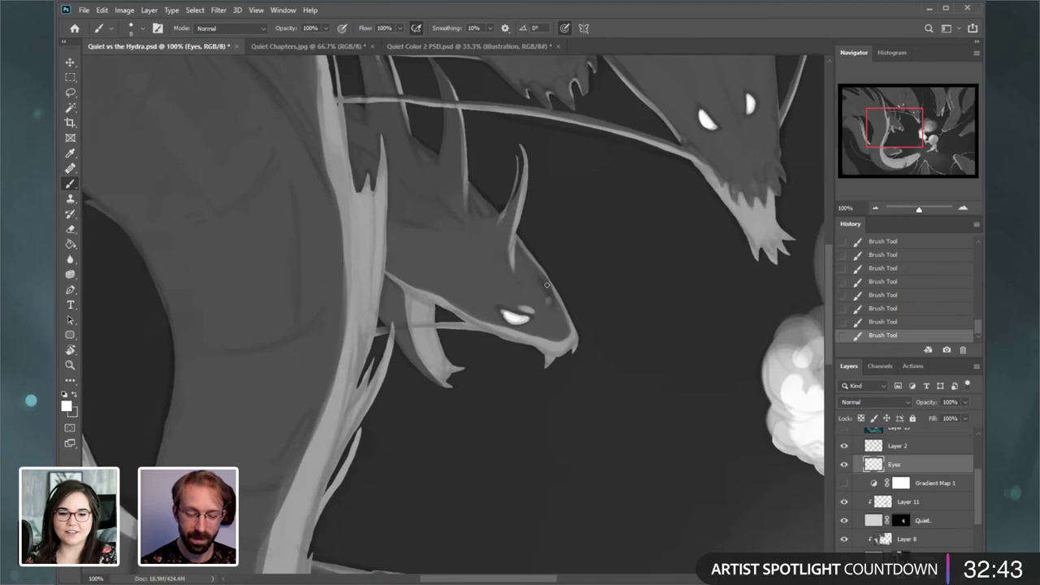
pyautogui.hotkey('ctrl', 'z')
pyautogui.moveTo(550, 299); pyautogui.dragTo(544, 291)
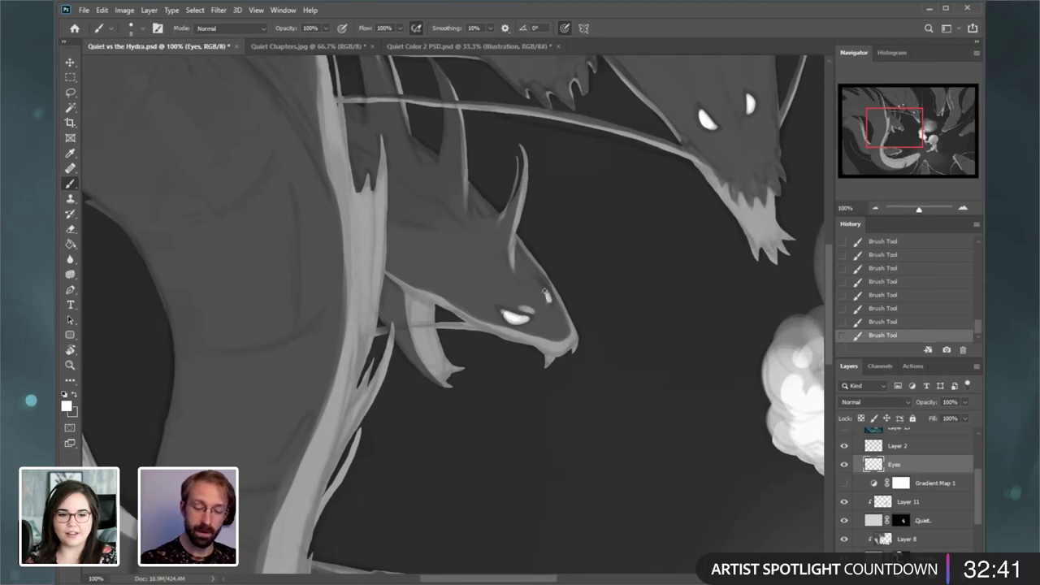
# - Paint two rounded white eyes on the upper hydra with the bright open jaw
pyautogui.moveTo(906, 127); pyautogui.dragTo(951, 134)
pyautogui.hotkey('ctrl', '-')
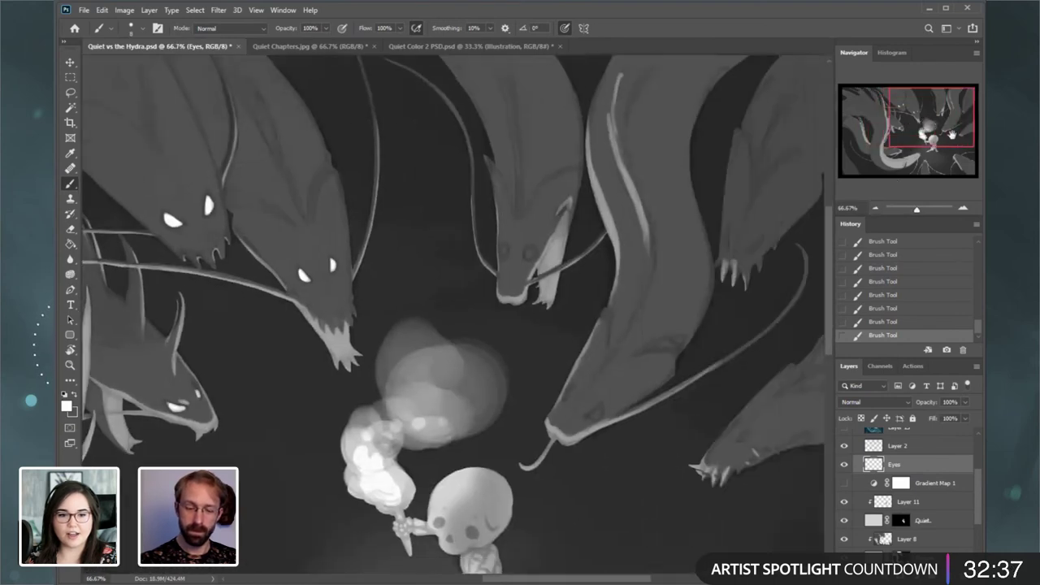
pyautogui.click(962, 210)
pyautogui.moveTo(934, 118); pyautogui.dragTo(914, 116)
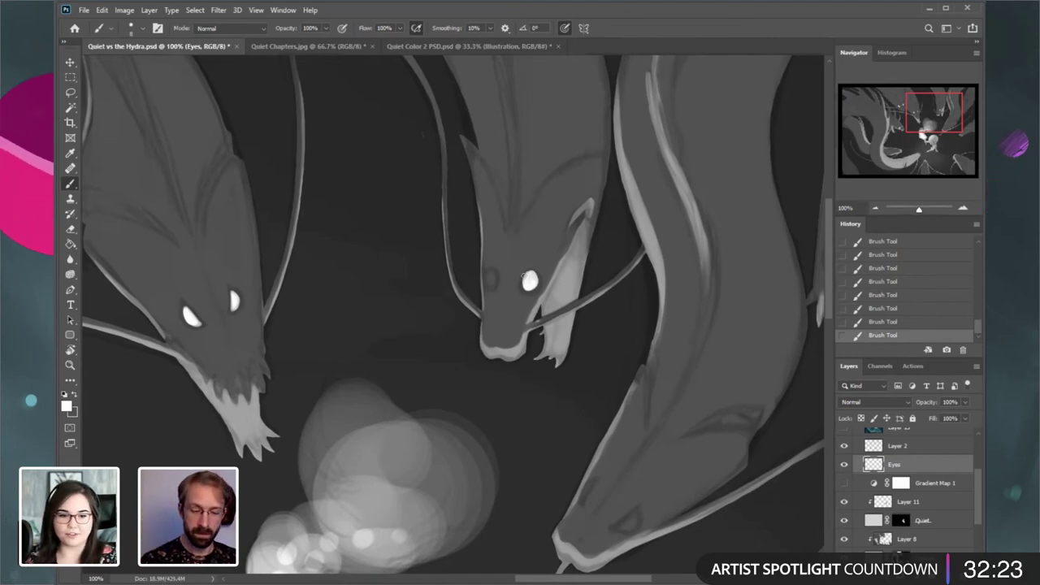
pyautogui.moveTo(489, 275); pyautogui.dragTo(490, 284)
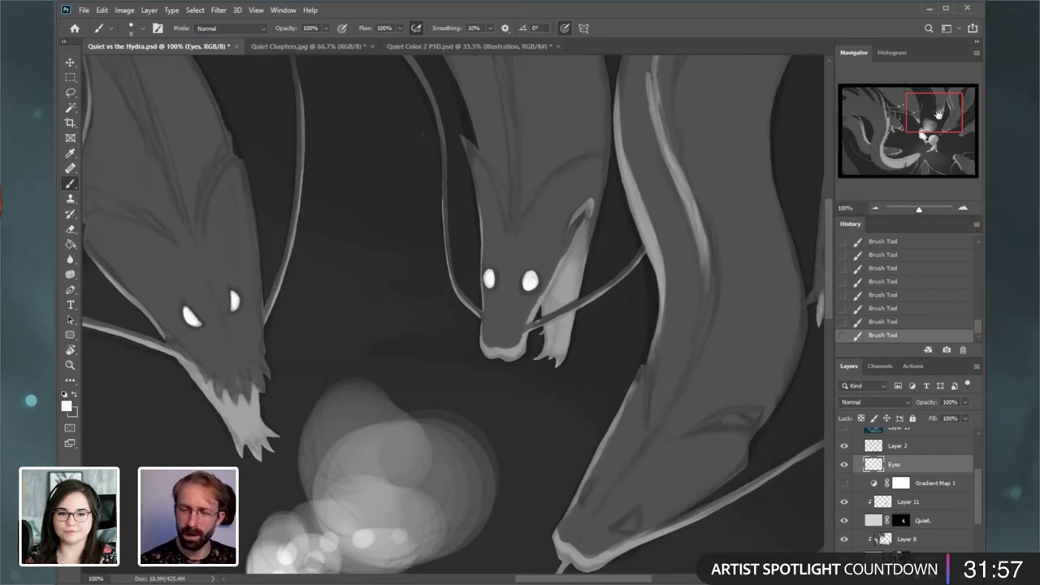
# - Paint a white eye on the long-whiskered hydra above the skull character and erase along its upper edge to sharpen it
pyautogui.moveTo(938, 114); pyautogui.dragTo(948, 130)
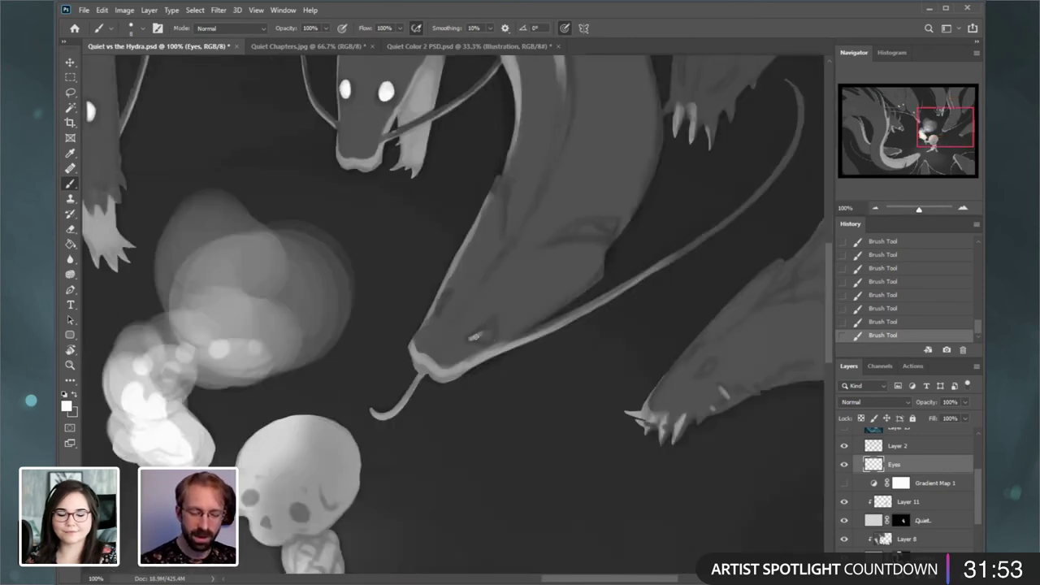
pyautogui.moveTo(475, 338); pyautogui.dragTo(486, 331)
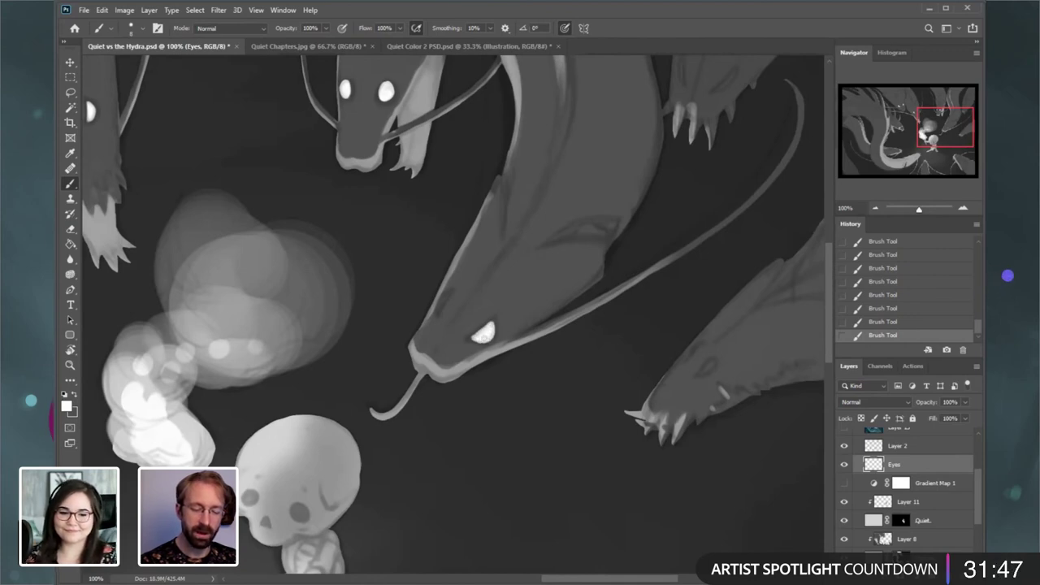
pyautogui.click(70, 229)
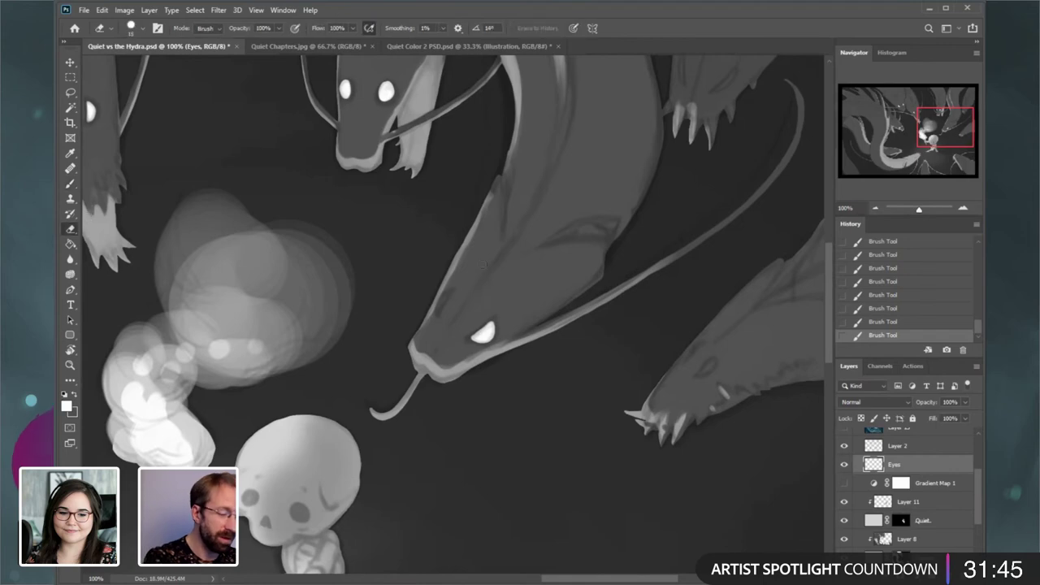
pyautogui.moveTo(470, 329); pyautogui.dragTo(489, 318)
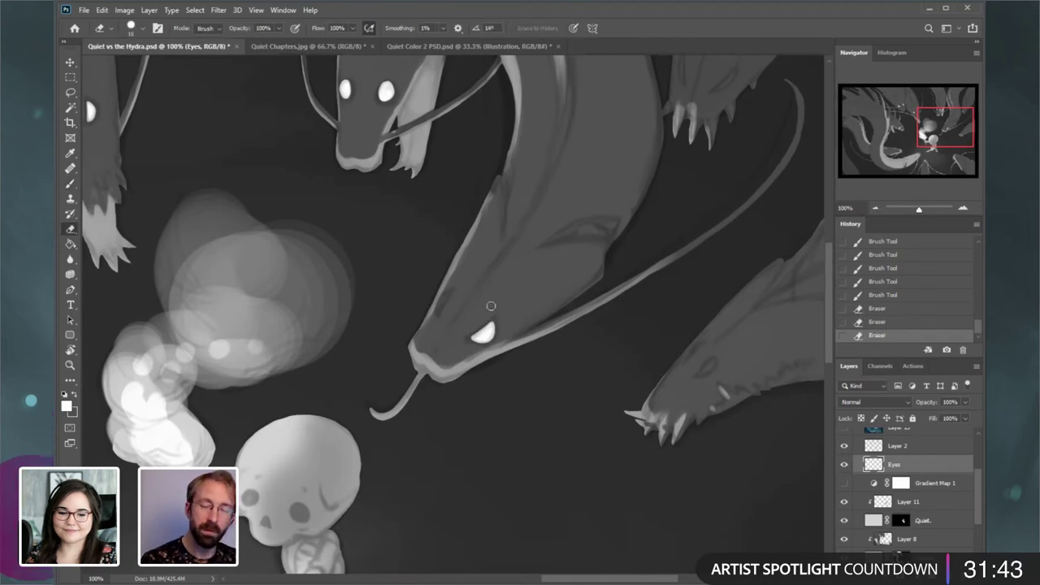
# - Paint the long-whiskered hydra's farther eye white and trim its inner edge with the eraser into a narrow crescent
pyautogui.click(75, 184)
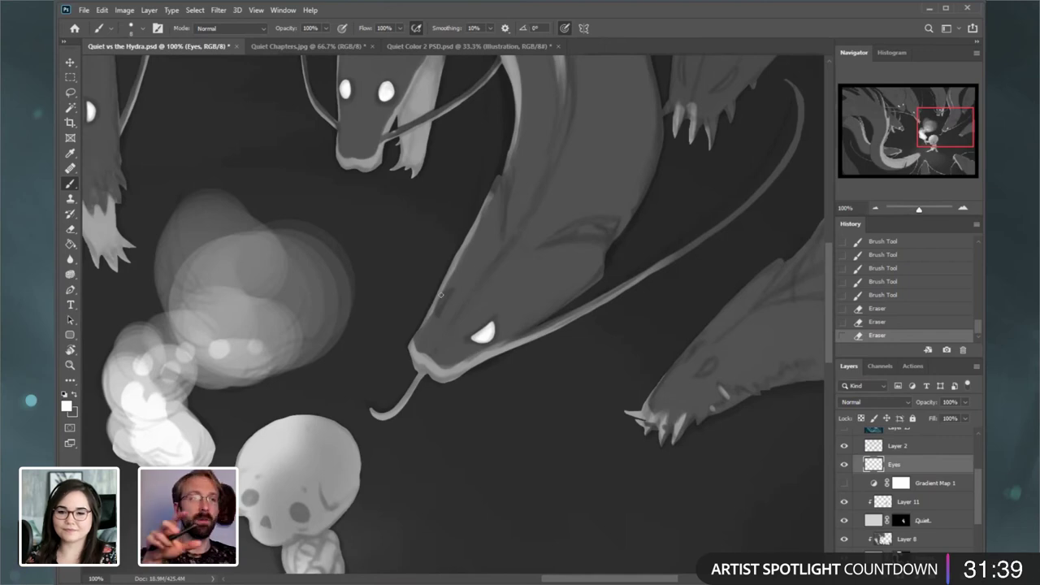
pyautogui.hotkey('ctrl', '+')
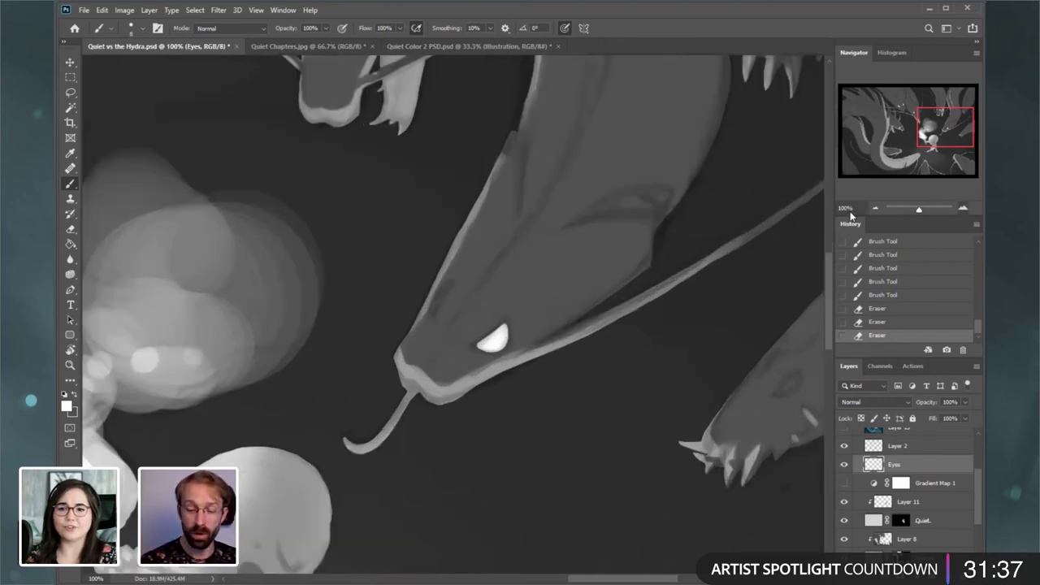
pyautogui.moveTo(424, 314)
pyautogui.mouseDown()
pyautogui.moveTo(458, 252)
pyautogui.moveTo(427, 314)
pyautogui.moveTo(439, 278)
pyautogui.mouseUp()
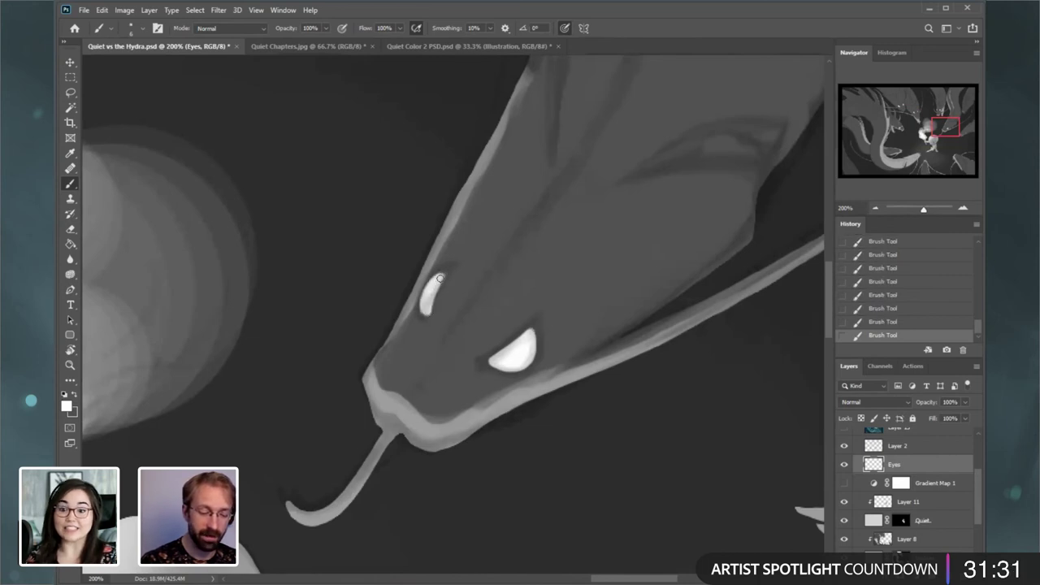
pyautogui.click(71, 229)
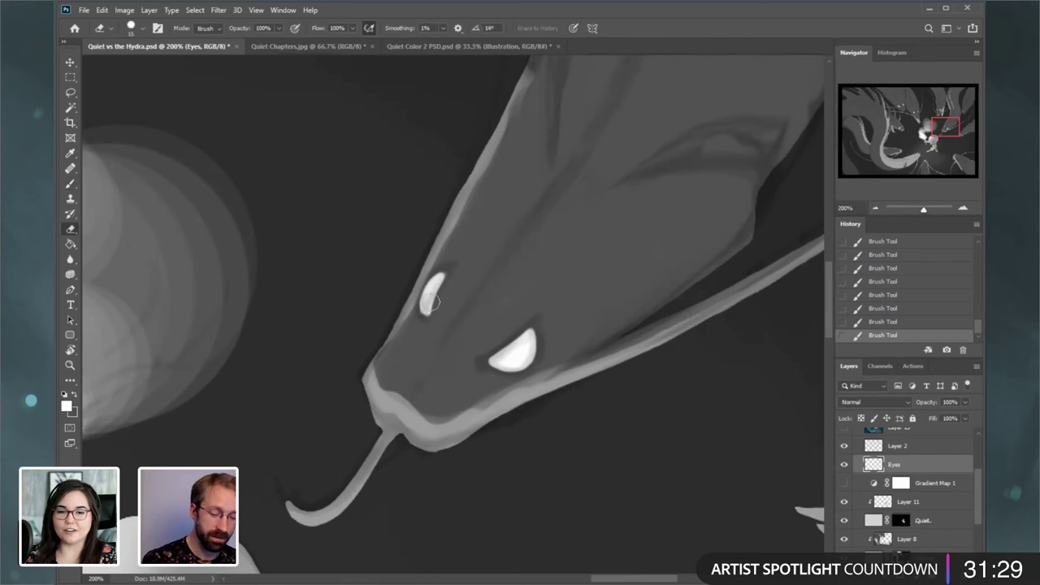
pyautogui.moveTo(451, 279); pyautogui.dragTo(438, 311)
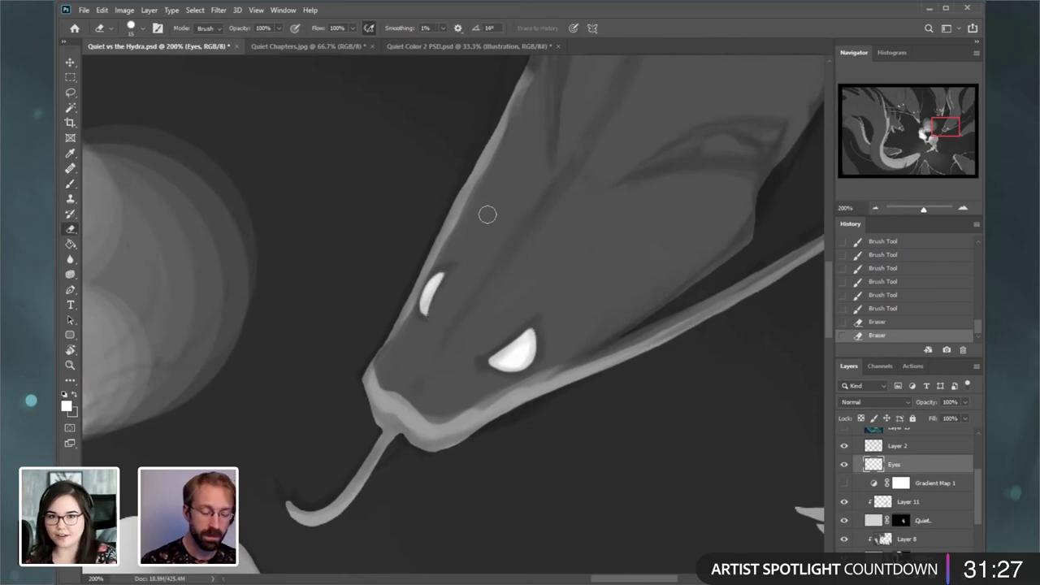
# - Paint two slanted narrow white eyes on the fanged hydra in the upper right of the illustration, using a smaller brush for the second
pyautogui.press('b')
pyautogui.moveTo(944, 129); pyautogui.dragTo(963, 112)
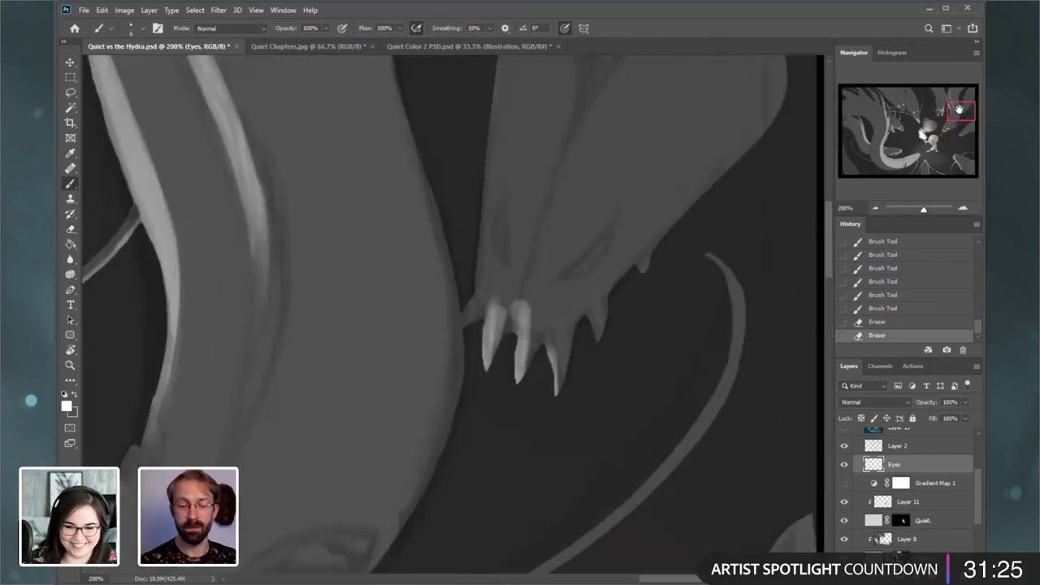
pyautogui.moveTo(579, 292)
pyautogui.mouseDown()
pyautogui.moveTo(626, 243)
pyautogui.moveTo(606, 278)
pyautogui.moveTo(577, 294)
pyautogui.moveTo(622, 254)
pyautogui.mouseUp()
pyautogui.press('[')
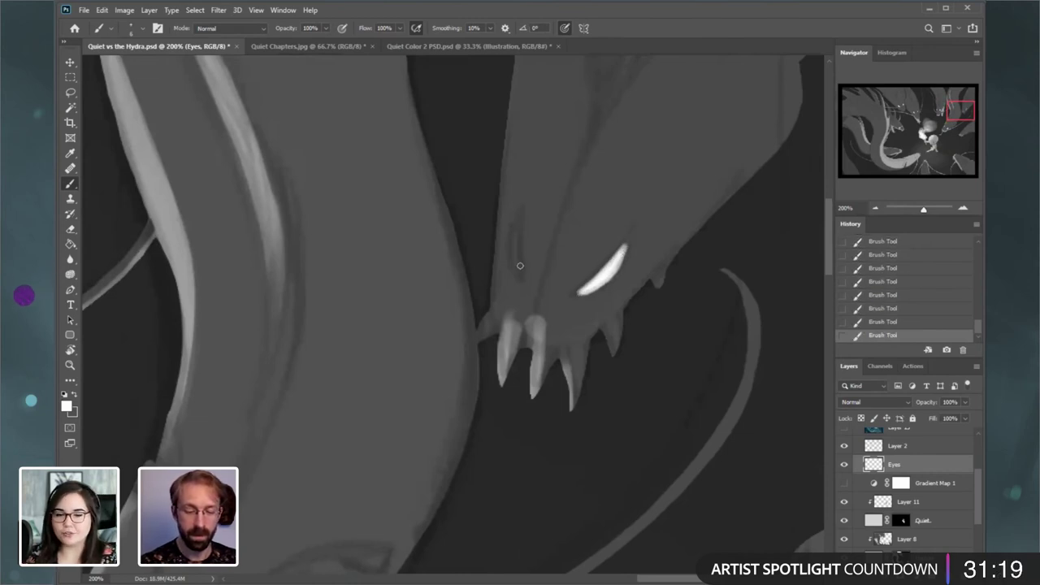
pyautogui.moveTo(519, 274); pyautogui.dragTo(518, 215)
pyautogui.moveTo(516, 268); pyautogui.dragTo(517, 208)
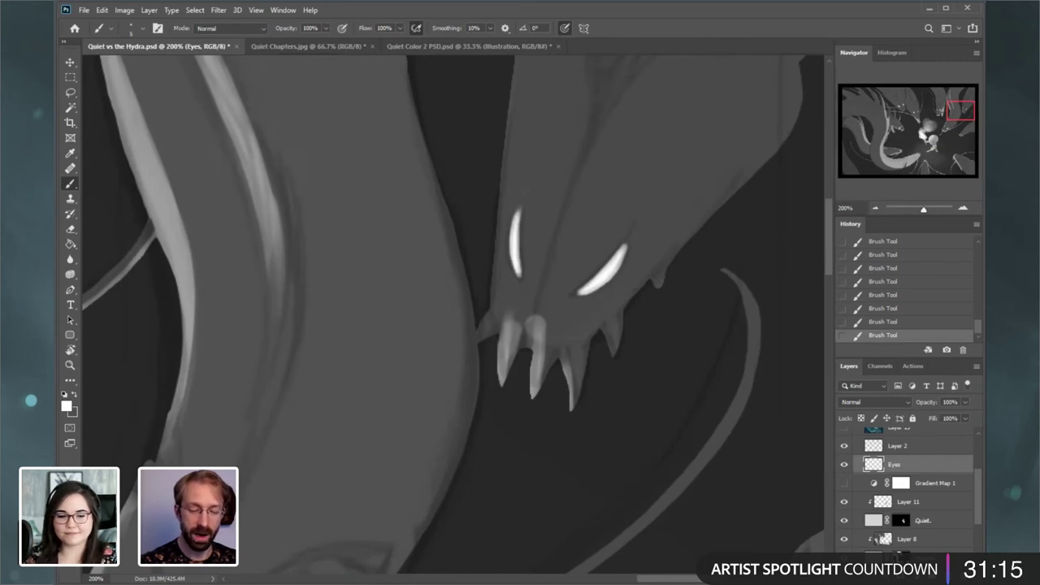
# - Sharpen the edges of the upper-right fanged hydra's slanted eyes with the eraser, undoing the first stroke
pyautogui.click(70, 228)
pyautogui.moveTo(615, 240)
pyautogui.mouseDown()
pyautogui.moveTo(577, 276)
pyautogui.moveTo(620, 226)
pyautogui.moveTo(637, 225)
pyautogui.mouseUp()
pyautogui.hotkey('ctrl', 'z')
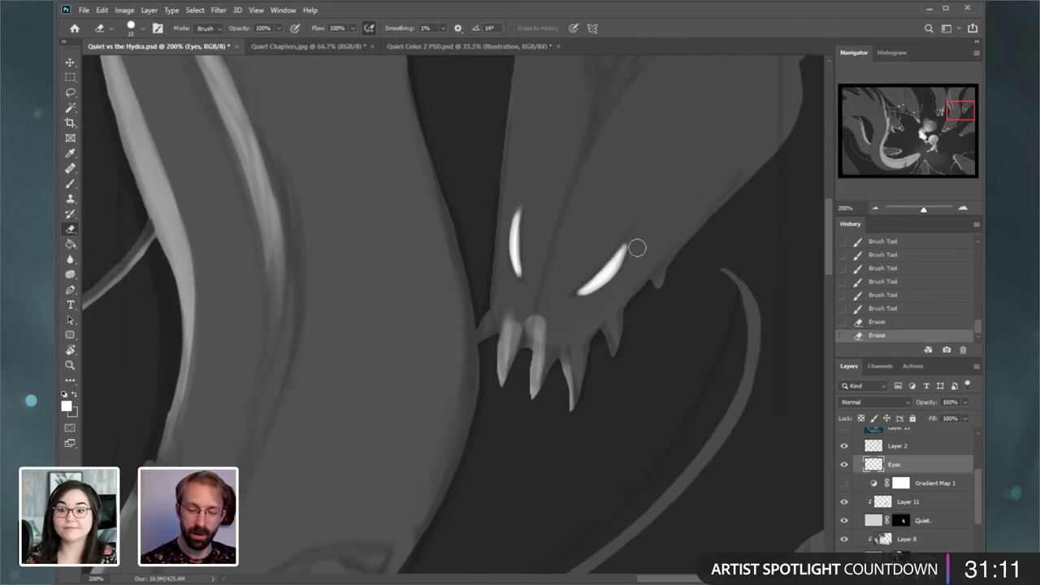
pyautogui.moveTo(624, 293); pyautogui.dragTo(630, 275)
pyautogui.moveTo(630, 275); pyautogui.dragTo(637, 243)
pyautogui.moveTo(575, 304)
pyautogui.mouseDown()
pyautogui.moveTo(619, 287)
pyautogui.moveTo(605, 296)
pyautogui.moveTo(615, 285)
pyautogui.moveTo(580, 277)
pyautogui.moveTo(597, 246)
pyautogui.moveTo(529, 273)
pyautogui.moveTo(526, 191)
pyautogui.mouseUp()
# - Paint white oval eyes on the fanged hydra at the illustration's right edge, making the farther eye smaller
pyautogui.moveTo(947, 103); pyautogui.dragTo(957, 119)
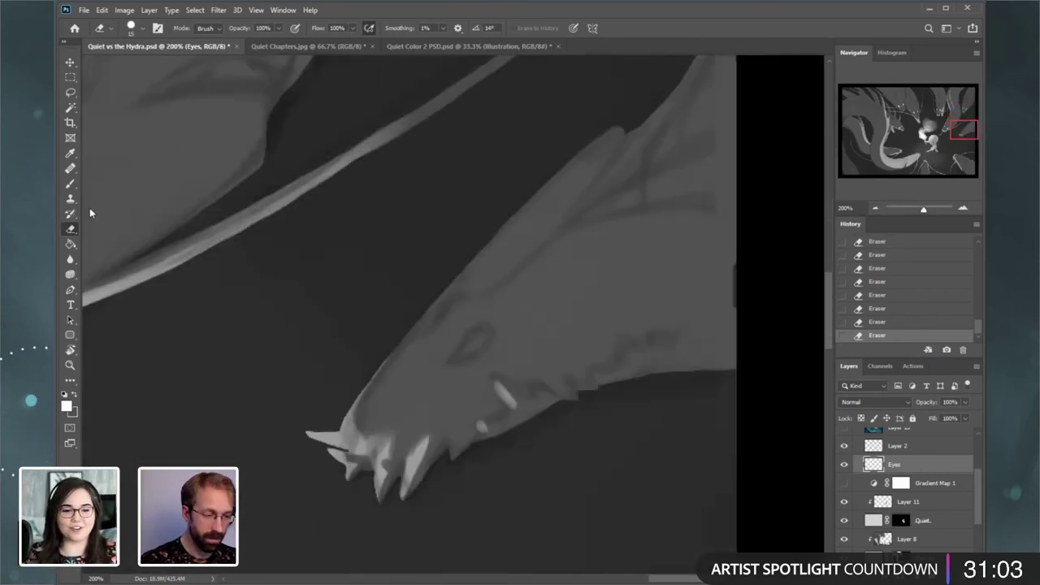
pyautogui.click(72, 183)
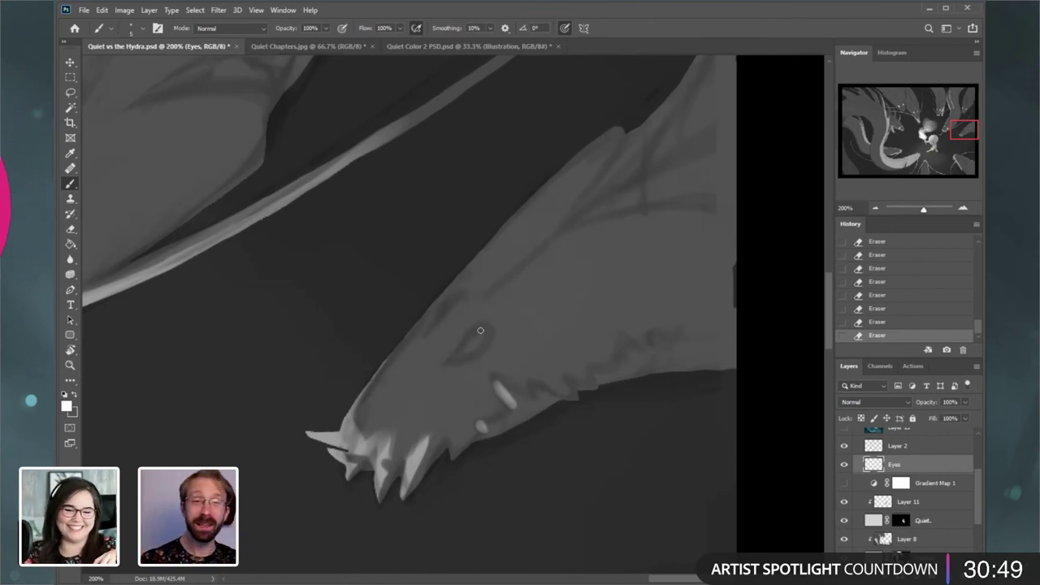
pyautogui.moveTo(458, 356); pyautogui.dragTo(484, 330)
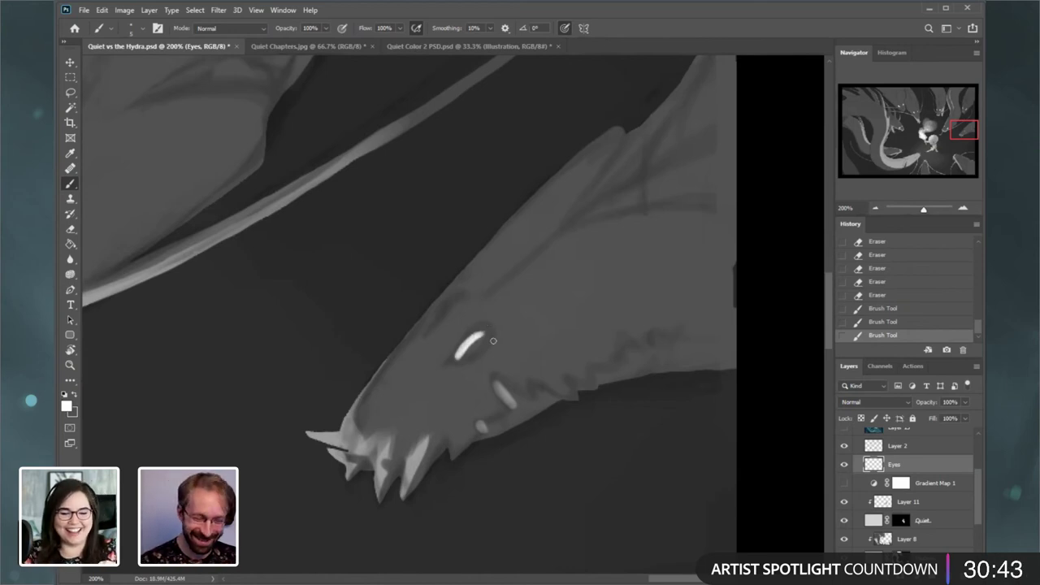
pyautogui.moveTo(456, 357)
pyautogui.mouseDown()
pyautogui.moveTo(483, 330)
pyautogui.moveTo(483, 352)
pyautogui.moveTo(469, 352)
pyautogui.moveTo(481, 337)
pyautogui.moveTo(457, 358)
pyautogui.mouseUp()
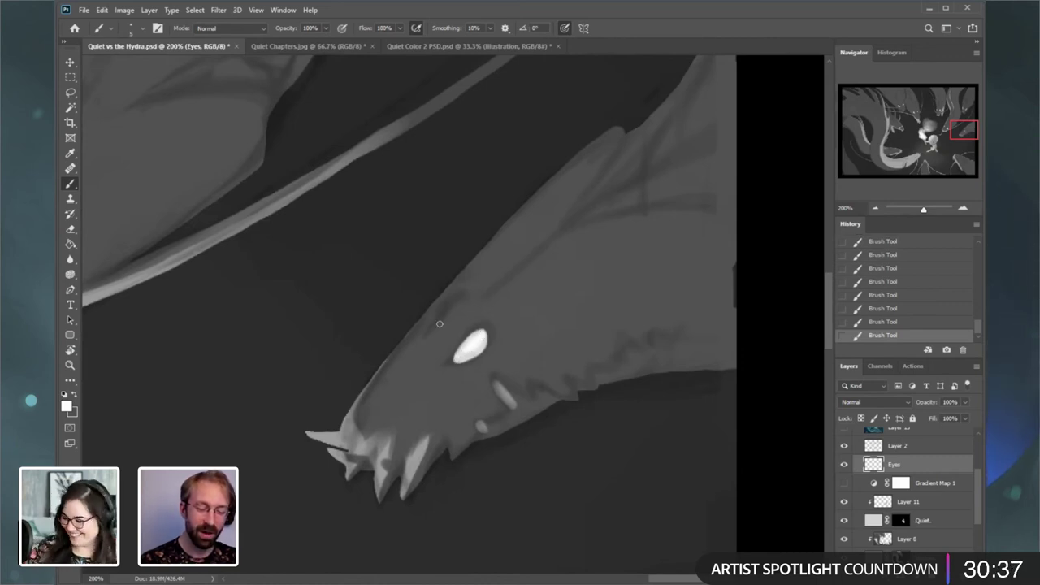
pyautogui.moveTo(449, 308); pyautogui.dragTo(436, 324)
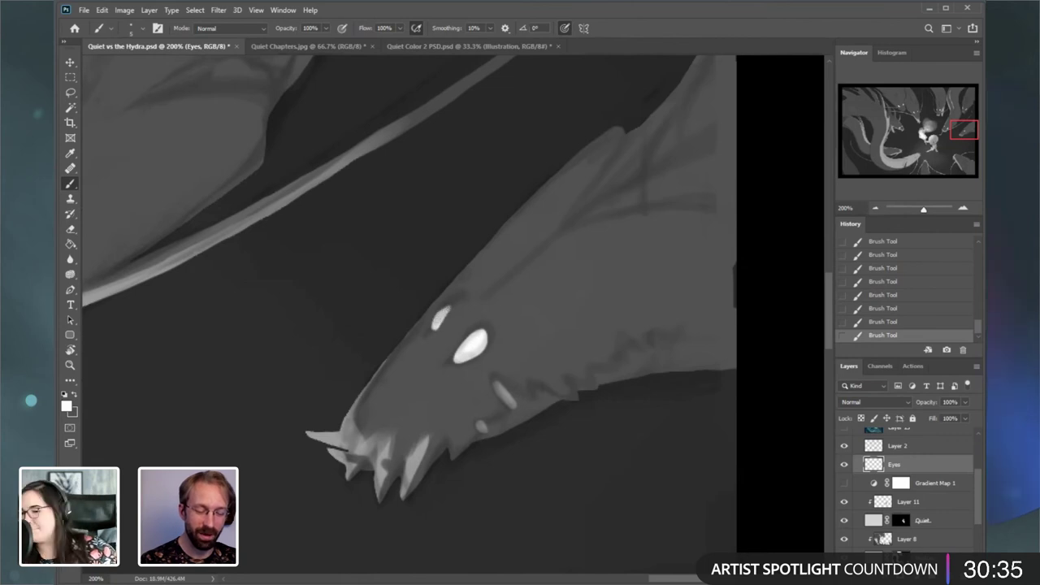
# - Paint two large white oval eyes on the whiskered hydra in the illustration's lower-right corner
pyautogui.moveTo(960, 139); pyautogui.dragTo(951, 167)
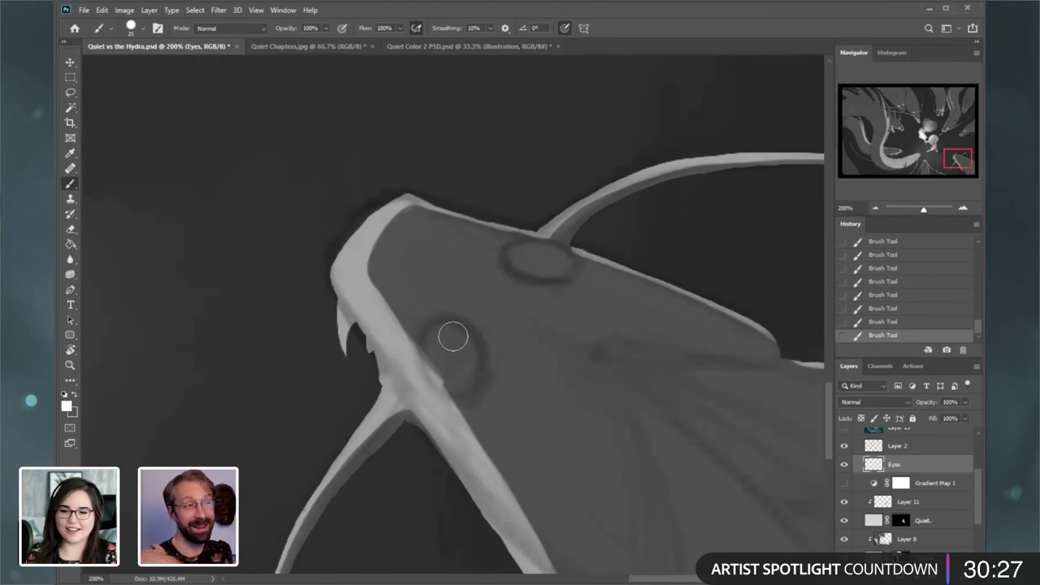
pyautogui.moveTo(445, 349)
pyautogui.mouseDown()
pyautogui.moveTo(453, 370)
pyautogui.moveTo(458, 344)
pyautogui.moveTo(443, 344)
pyautogui.moveTo(457, 349)
pyautogui.moveTo(450, 377)
pyautogui.moveTo(462, 369)
pyautogui.mouseUp()
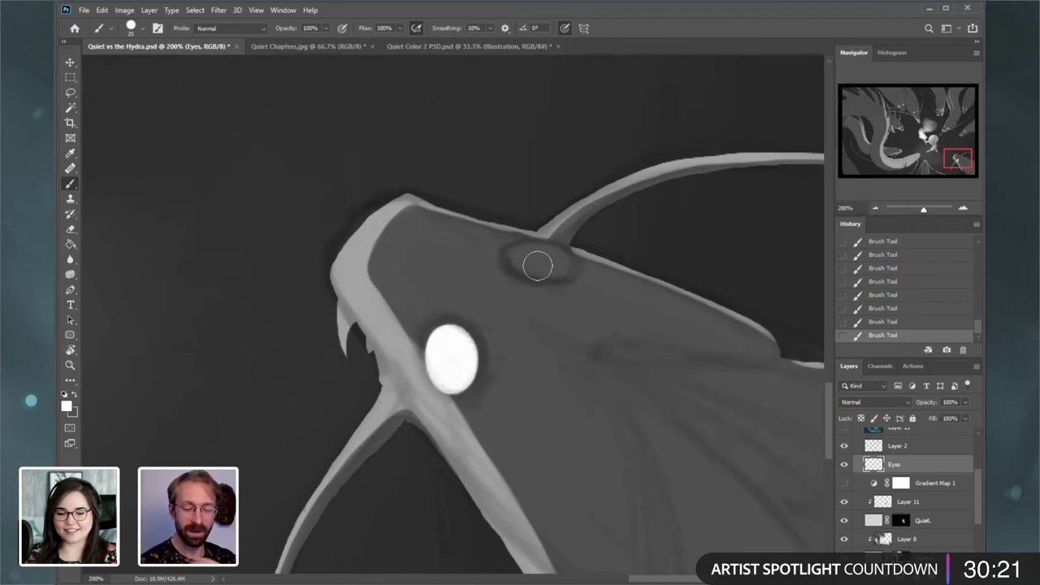
pyautogui.moveTo(518, 262)
pyautogui.mouseDown()
pyautogui.moveTo(554, 265)
pyautogui.moveTo(521, 260)
pyautogui.moveTo(543, 262)
pyautogui.moveTo(534, 268)
pyautogui.mouseUp()
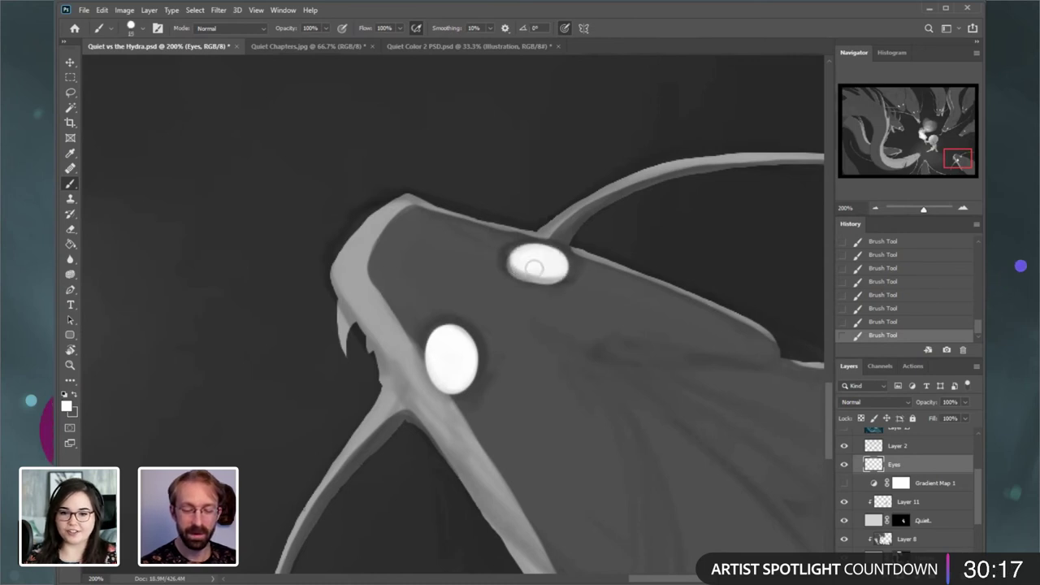
# - Paint two tall white oval eyes on the bottom-centre hydra and trim the tip of its right eye with the eraser
pyautogui.click(923, 169)
pyautogui.moveTo(480, 257)
pyautogui.mouseDown()
pyautogui.moveTo(495, 210)
pyautogui.moveTo(482, 246)
pyautogui.mouseUp()
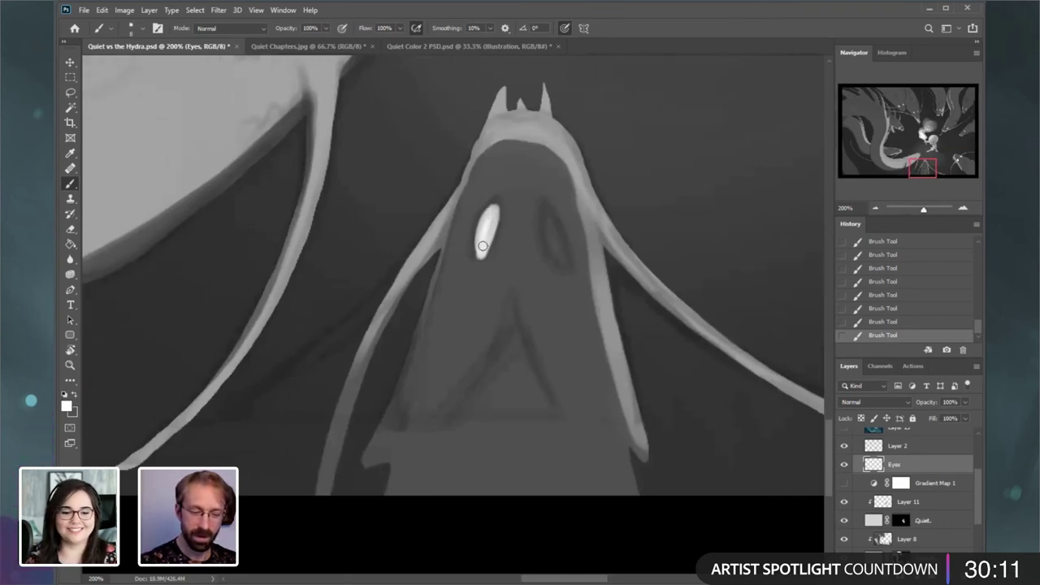
pyautogui.moveTo(553, 255)
pyautogui.mouseDown()
pyautogui.moveTo(546, 212)
pyautogui.moveTo(552, 258)
pyautogui.moveTo(562, 253)
pyautogui.moveTo(548, 213)
pyautogui.mouseUp()
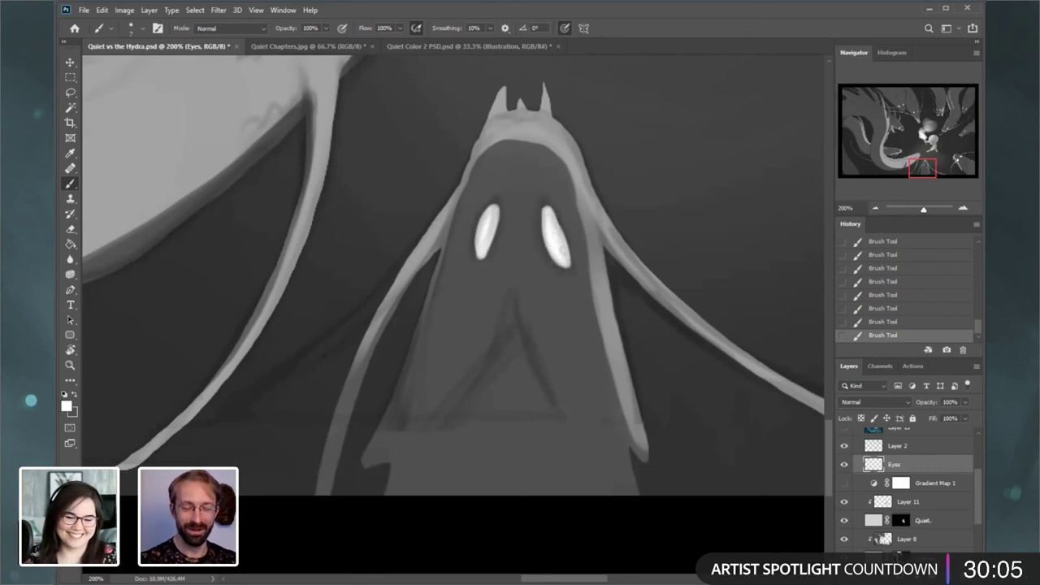
pyautogui.click(71, 229)
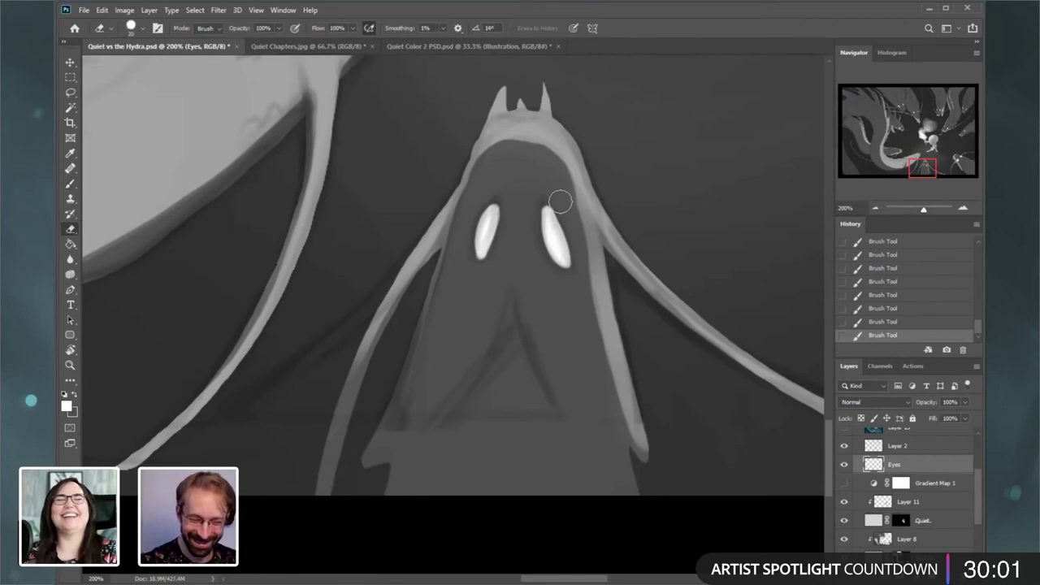
pyautogui.moveTo(557, 204); pyautogui.dragTo(555, 197)
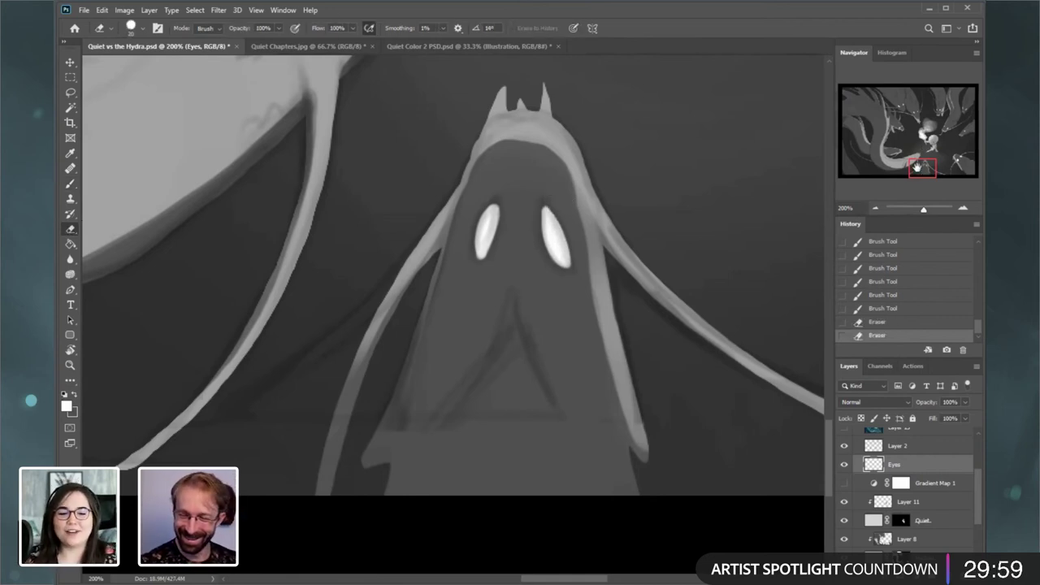
# - Paint narrow slanted white eyes on the bright hydra head below the skull character
pyautogui.moveTo(914, 167); pyautogui.dragTo(904, 158)
pyautogui.click(70, 184)
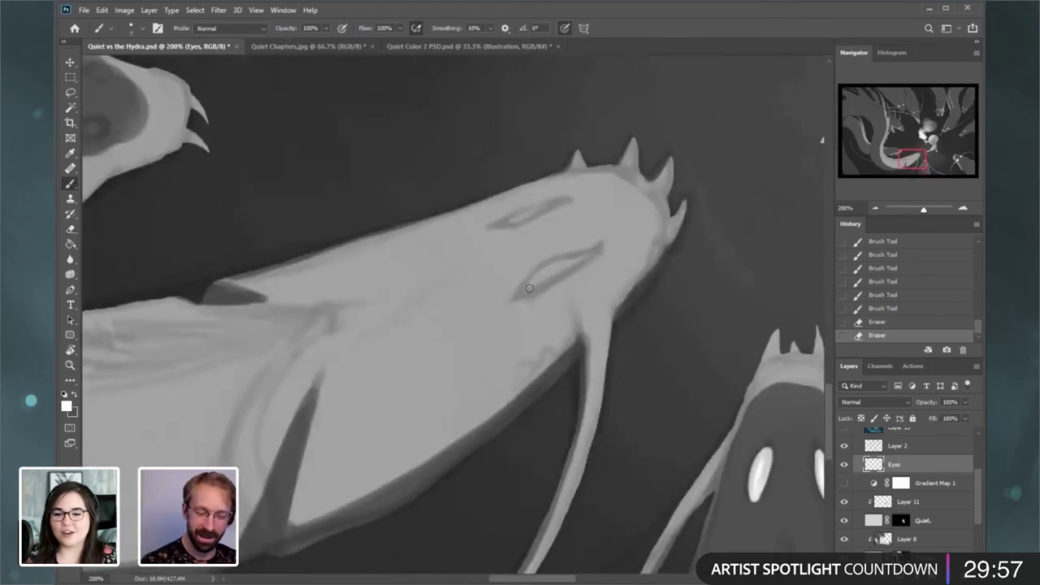
pyautogui.moveTo(515, 299)
pyautogui.mouseDown()
pyautogui.moveTo(556, 258)
pyautogui.moveTo(518, 293)
pyautogui.moveTo(597, 249)
pyautogui.moveTo(549, 274)
pyautogui.mouseUp()
pyautogui.moveTo(562, 266); pyautogui.dragTo(536, 284)
pyautogui.moveTo(549, 274); pyautogui.dragTo(520, 298)
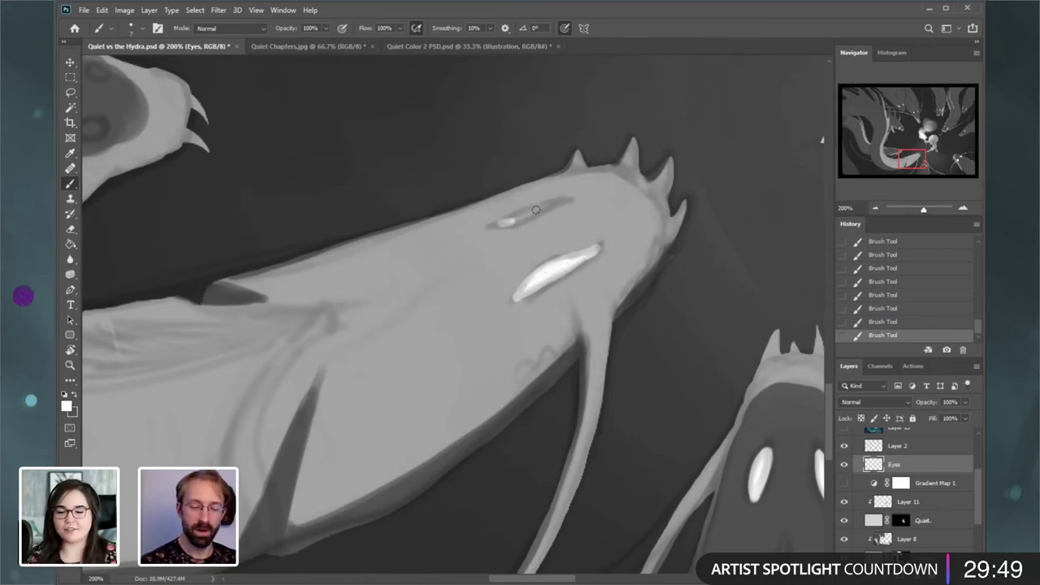
pyautogui.moveTo(504, 223); pyautogui.dragTo(533, 212)
# - Erase along the lower and upper edges of the bright hydra's nearer eye to sharpen its shape
pyautogui.press('e')
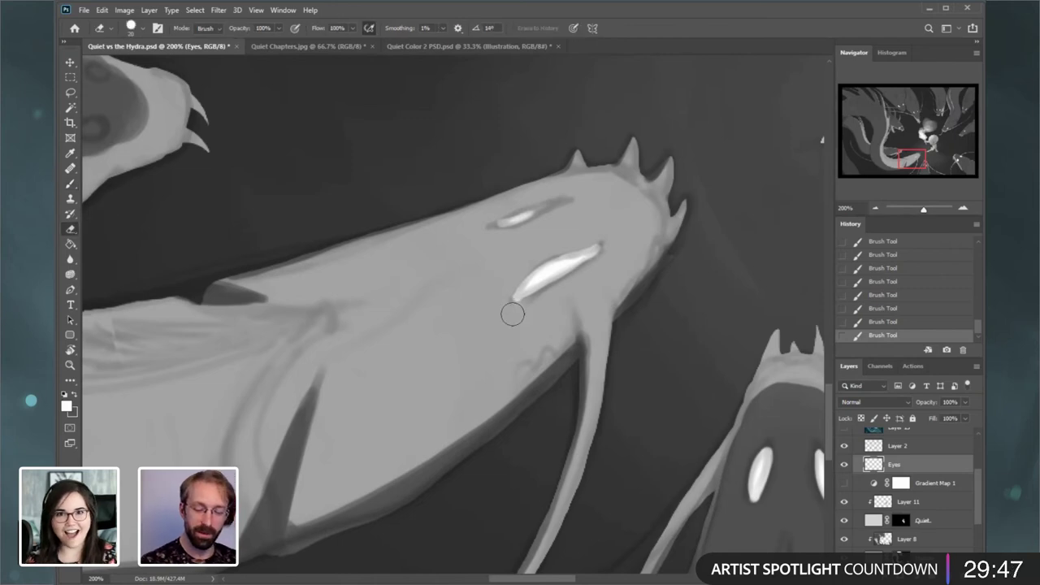
pyautogui.moveTo(523, 309)
pyautogui.mouseDown()
pyautogui.moveTo(610, 260)
pyautogui.moveTo(569, 265)
pyautogui.mouseUp()
pyautogui.moveTo(569, 253); pyautogui.dragTo(587, 240)
# - Lengthen and fill the bright hydra's farther eye in white with a smaller brush
pyautogui.press('b')
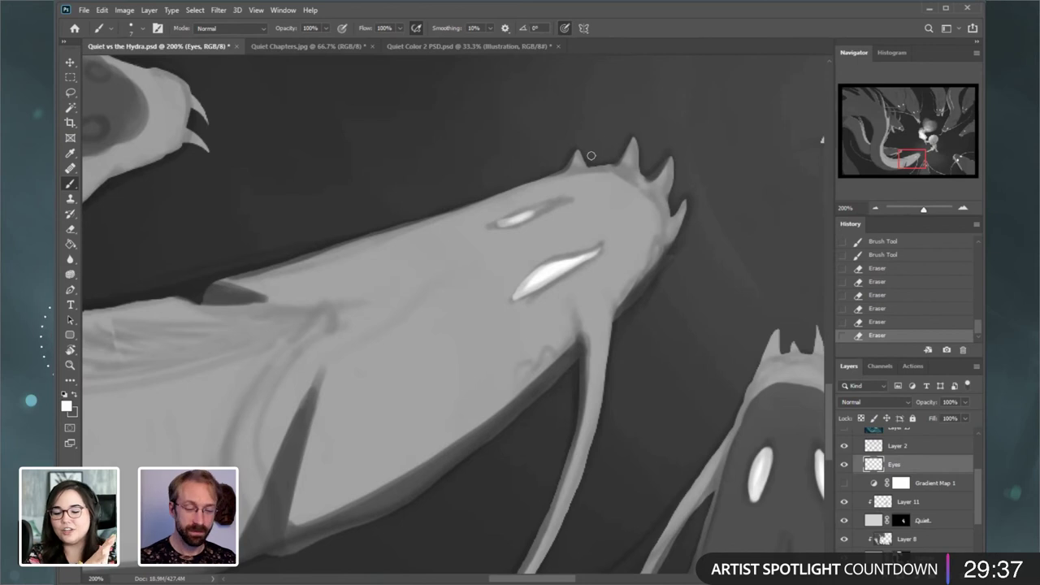
pyautogui.press('[')
pyautogui.moveTo(502, 223); pyautogui.dragTo(541, 210)
pyautogui.moveTo(525, 215)
pyautogui.mouseDown()
pyautogui.moveTo(557, 202)
pyautogui.moveTo(548, 204)
pyautogui.mouseUp()
pyautogui.moveTo(495, 227); pyautogui.dragTo(520, 214)
pyautogui.moveTo(497, 228); pyautogui.dragTo(506, 221)
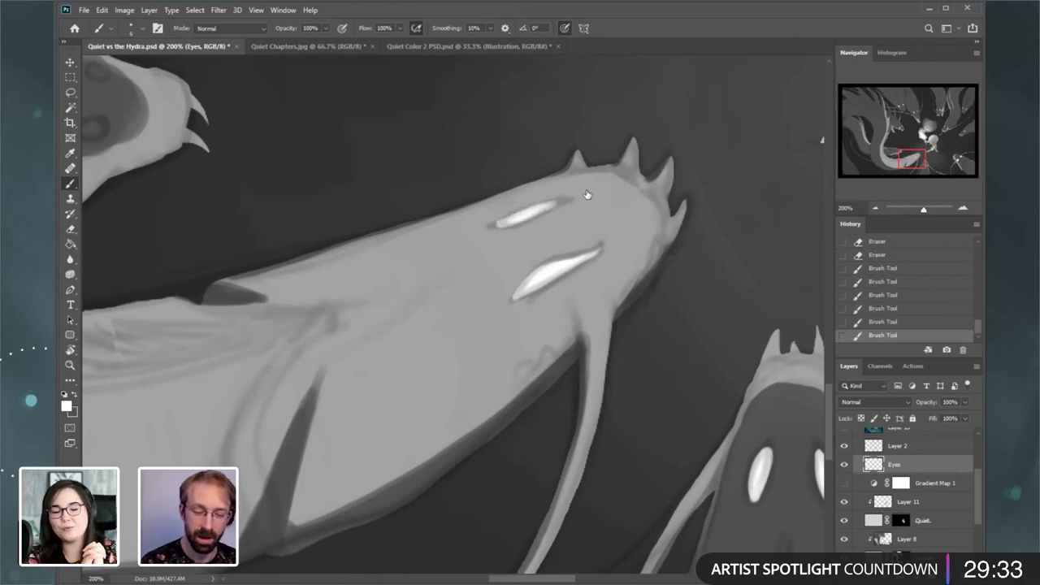
# - Paint two small round white eyes on the hydra head inside the curled neck
pyautogui.moveTo(897, 158); pyautogui.dragTo(877, 160)
pyautogui.moveTo(439, 275); pyautogui.dragTo(439, 276)
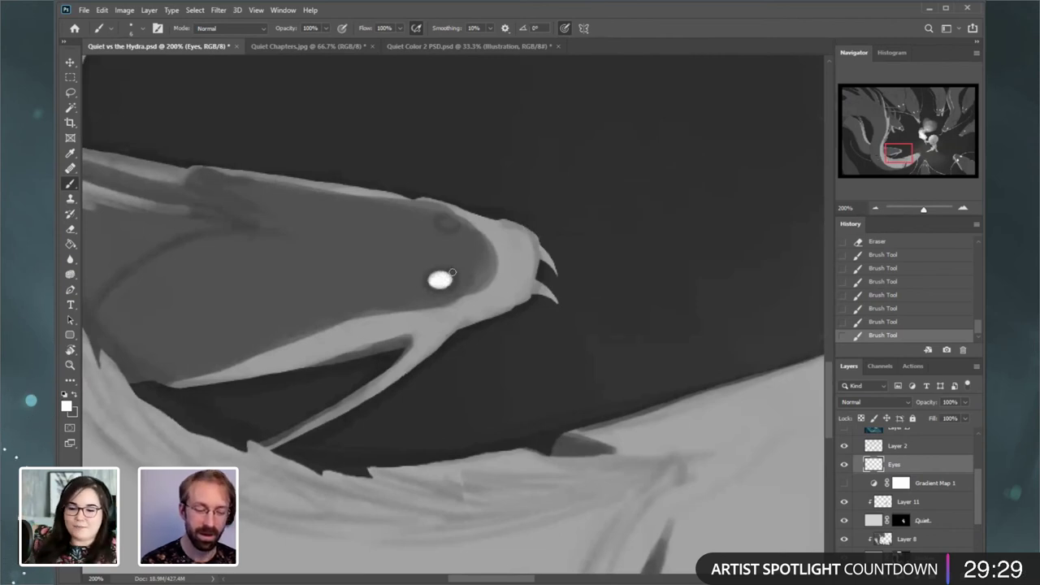
pyautogui.moveTo(442, 225); pyautogui.dragTo(445, 224)
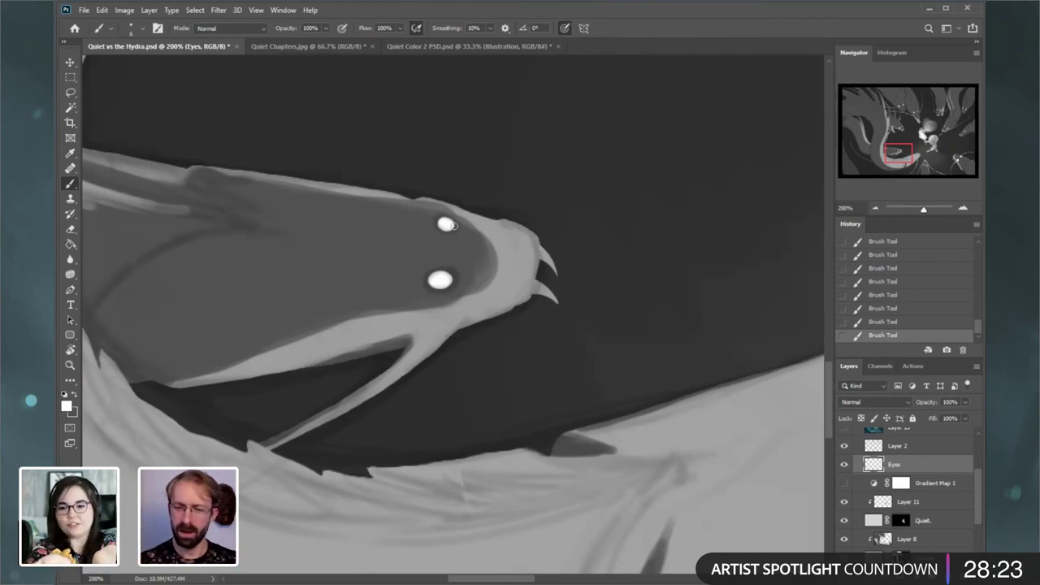
# - Review the whole illustration and compare it with the color sketch on Layer 13, showing that layer briefly and hiding it again
pyautogui.click(876, 209)
pyautogui.click(876, 207)
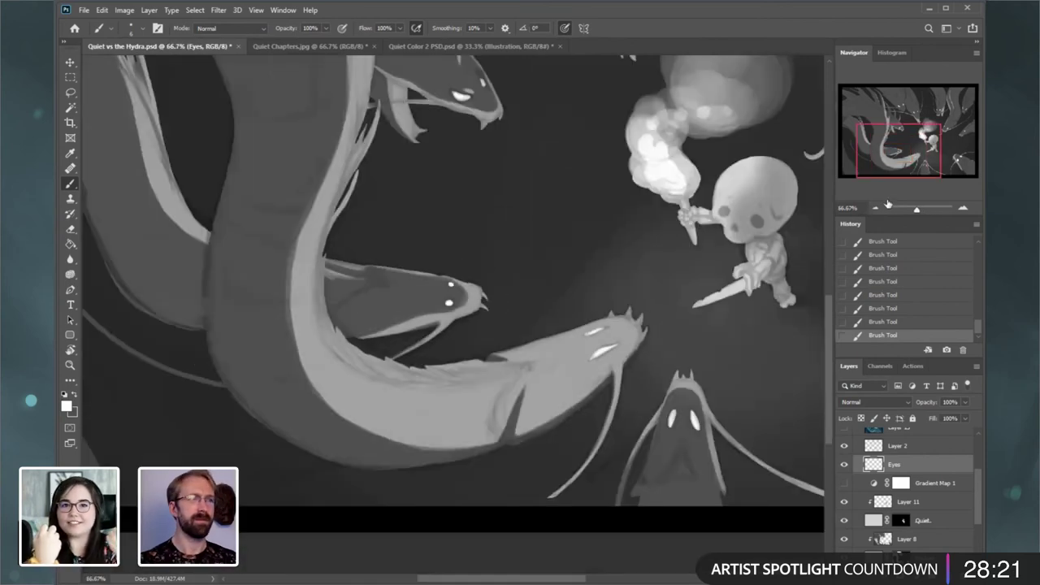
pyautogui.moveTo(894, 153); pyautogui.dragTo(915, 140)
pyautogui.click(875, 208)
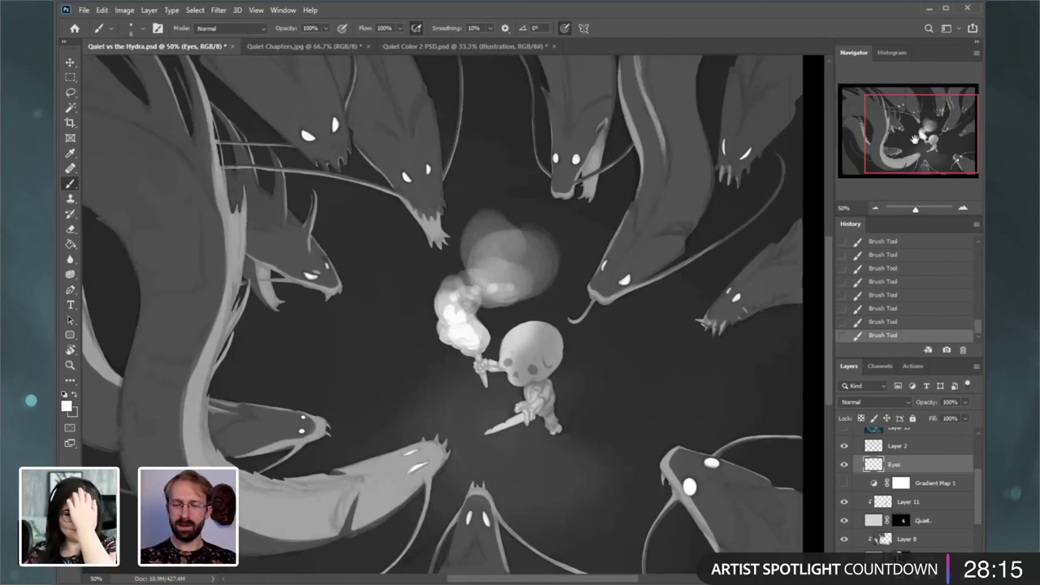
pyautogui.click(875, 208)
pyautogui.scroll(1, 959, 485)
pyautogui.scroll(1, 959, 485)
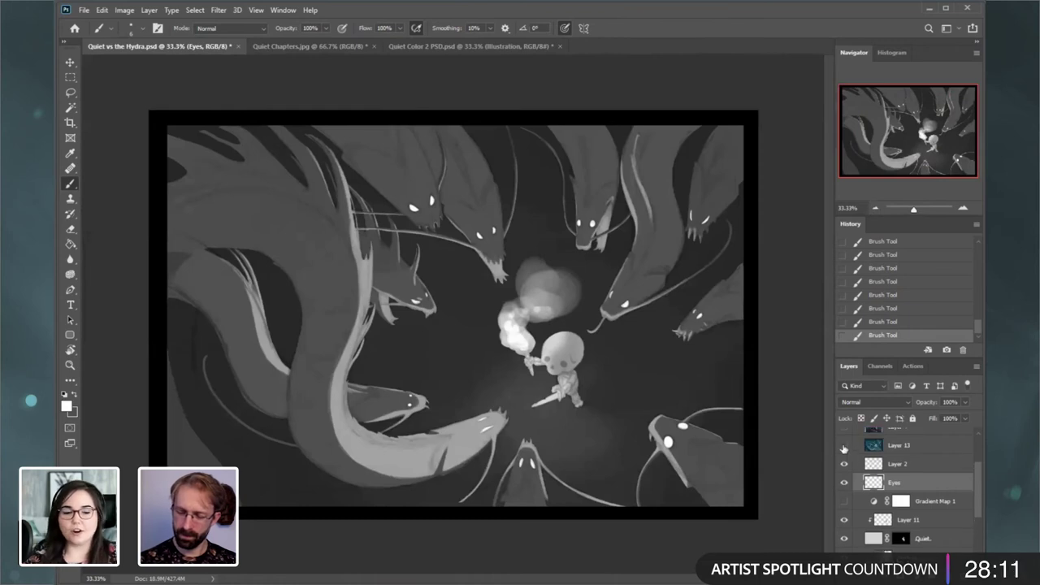
pyautogui.click(844, 446)
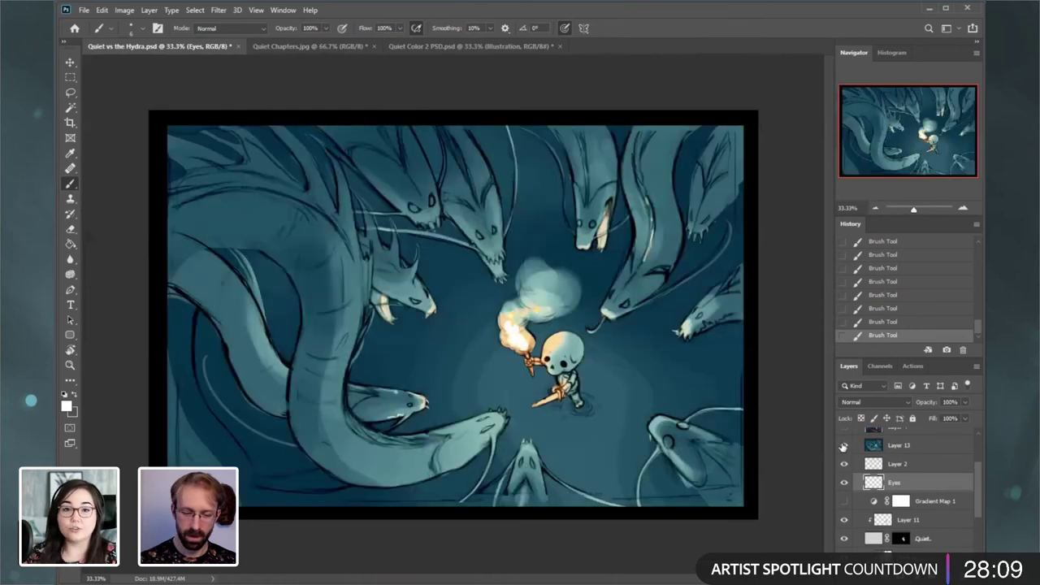
pyautogui.click(845, 447)
# - Make the Gradient Map 1 adjustment layer visible to colorize the grayscale painting
pyautogui.moveTo(977, 479)
pyautogui.mouseDown()
pyautogui.moveTo(979, 464)
pyautogui.moveTo(977, 480)
pyautogui.mouseUp()
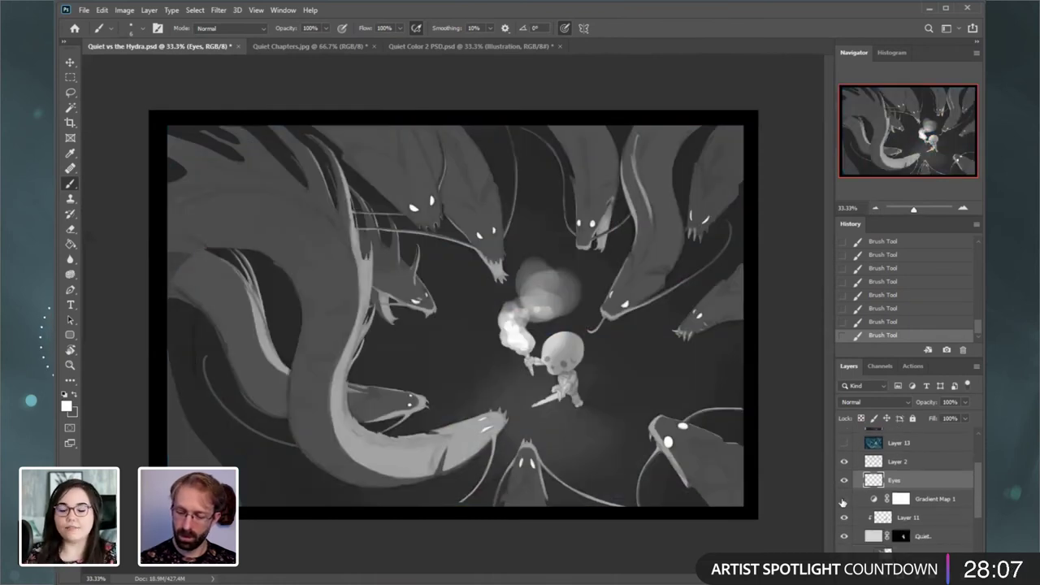
pyautogui.click(846, 488)
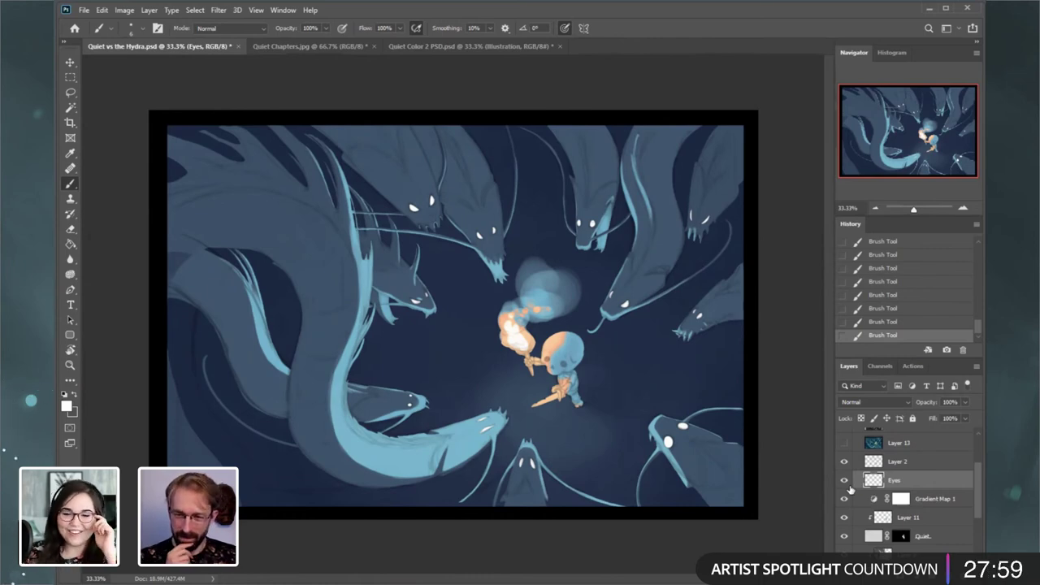
pyautogui.hotkey('ctrl', '+')
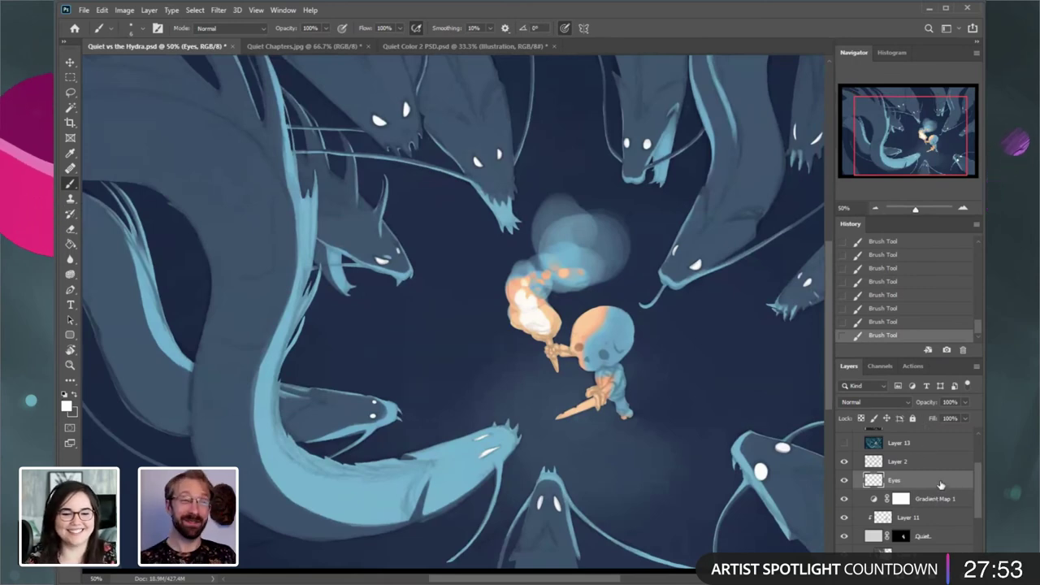
# - Review the whole colorized painting and examine the layer stack from Gradient Map 1 down to the Day 1 group
pyautogui.scroll(-1, 928, 514)
pyautogui.scroll(-1, 928, 511)
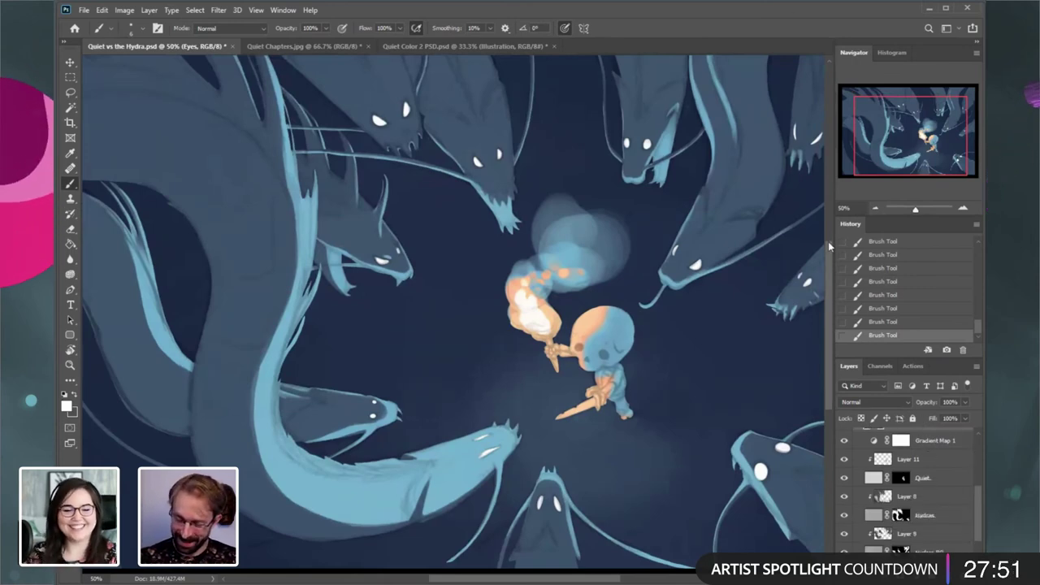
pyautogui.click(876, 207)
pyautogui.click(876, 208)
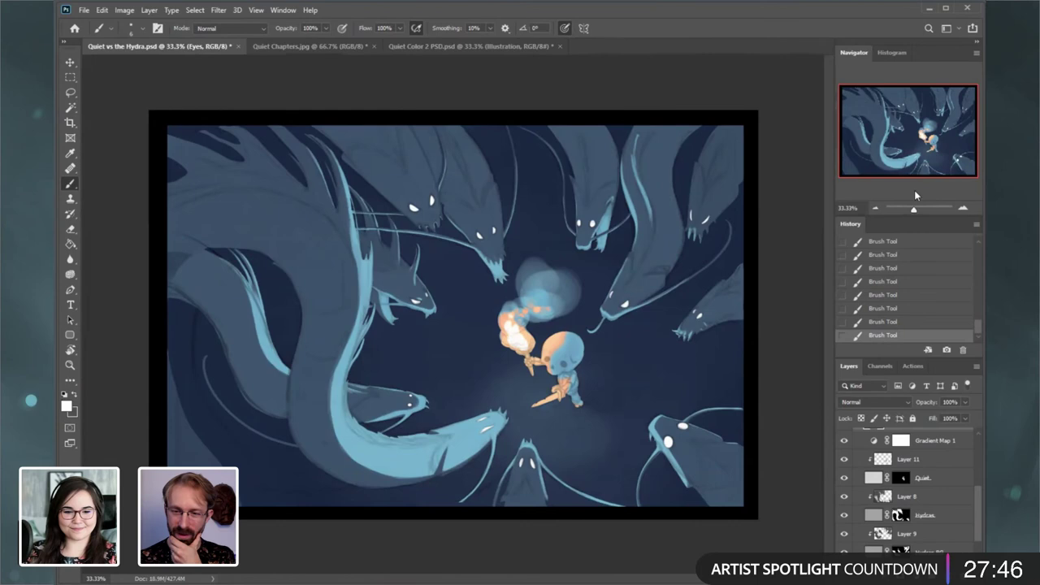
pyautogui.click(963, 208)
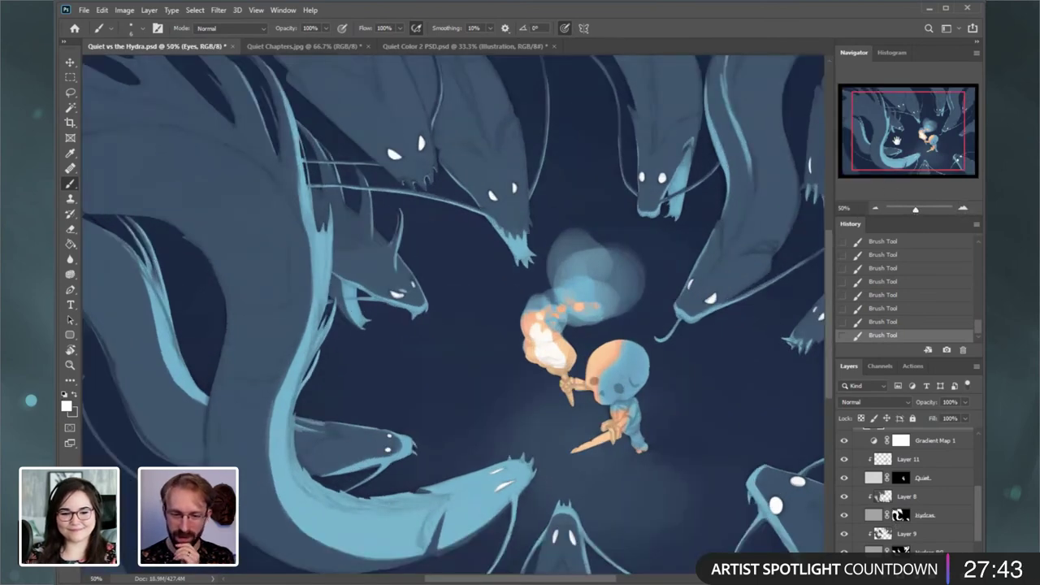
pyautogui.moveTo(895, 142); pyautogui.dragTo(899, 152)
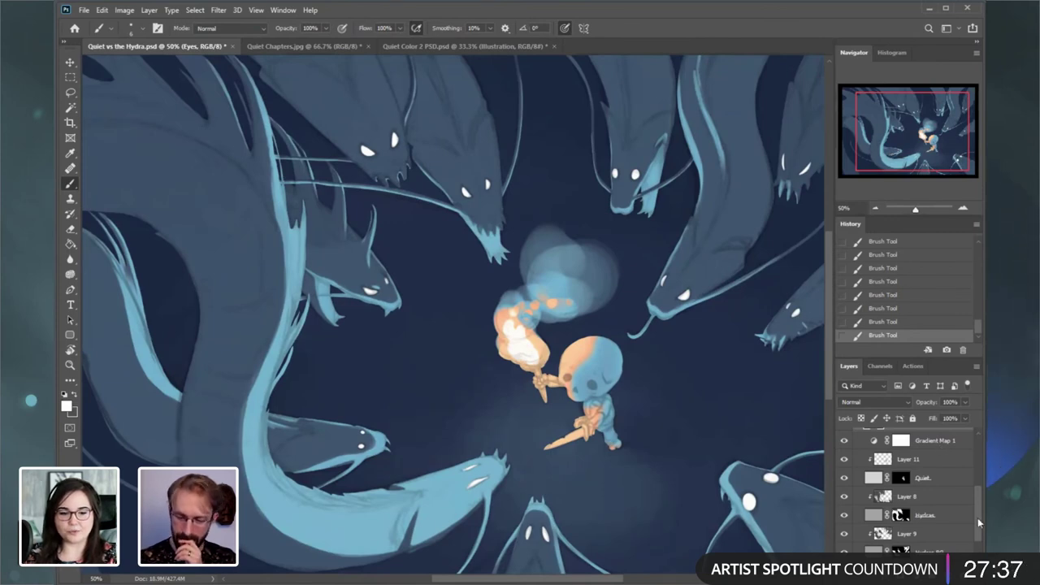
pyautogui.scroll(-2, 979, 538)
pyautogui.scroll(-1, 979, 538)
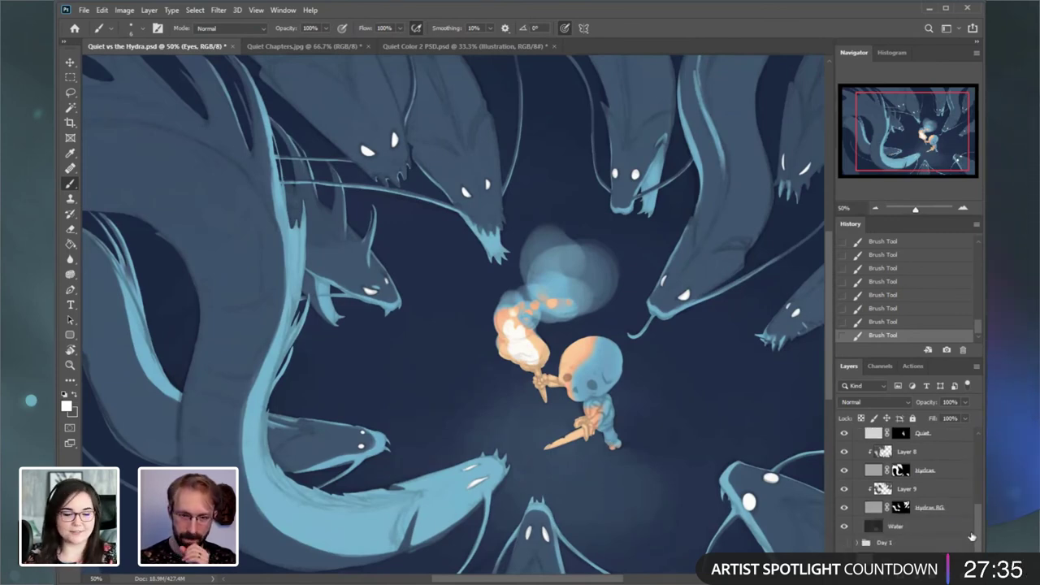
# - Save the document and select Layer 9, briefly toggling its visibility to check what it contributes
pyautogui.click(84, 10)
pyautogui.click(97, 137)
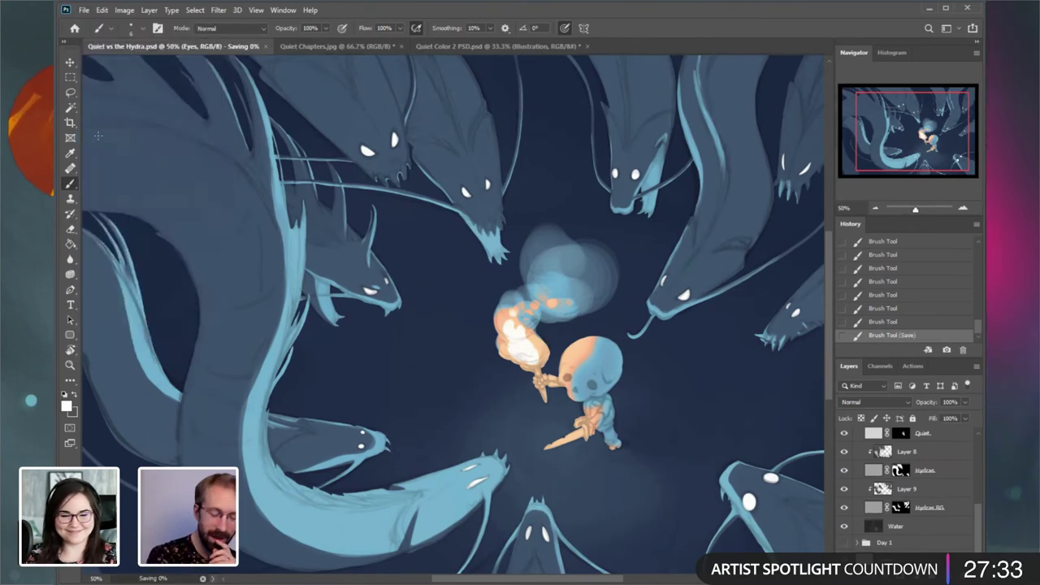
pyautogui.click(891, 489)
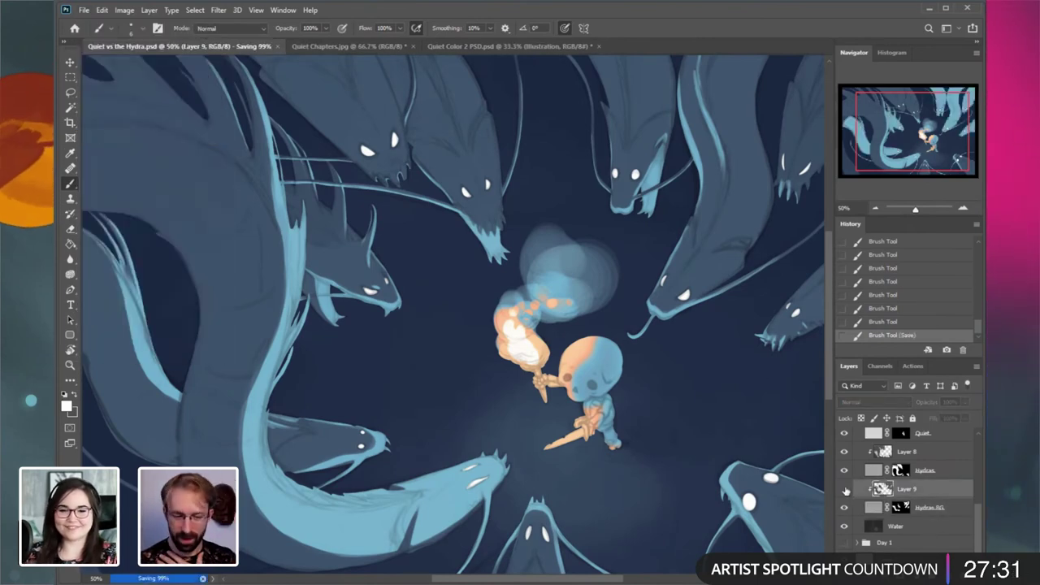
pyautogui.click(845, 489)
pyautogui.click(844, 489)
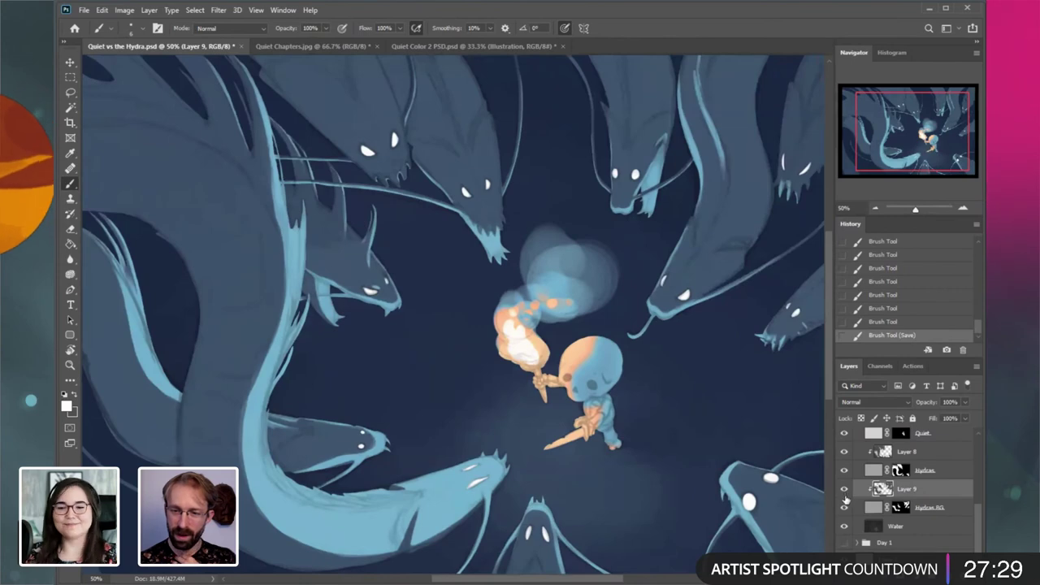
# - Try shifting the blue and orange color stops of Gradient Map 1 toward the dark end, discarding the gradient changes
pyautogui.moveTo(907, 155); pyautogui.dragTo(897, 161)
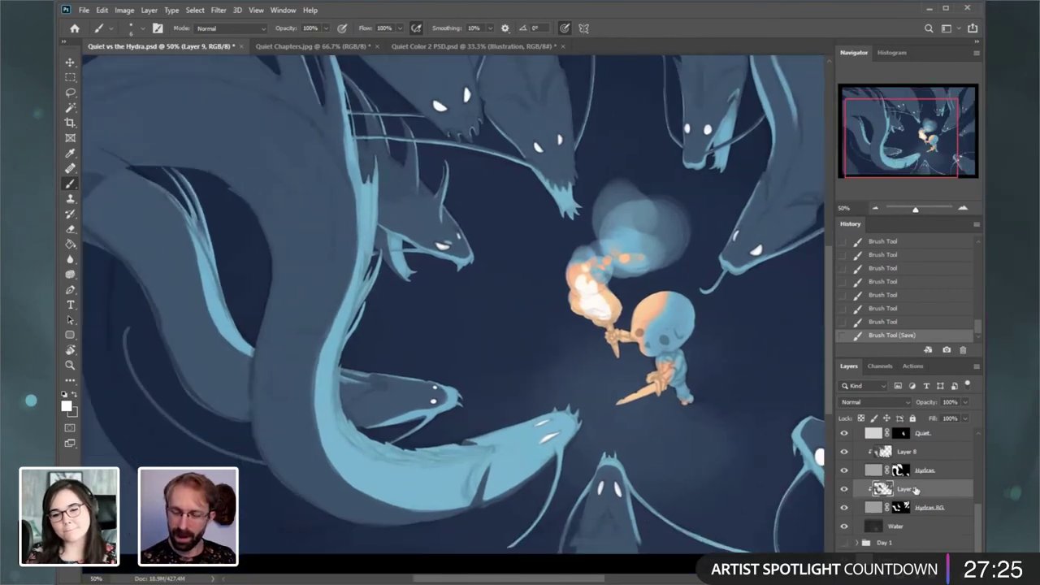
pyautogui.scroll(5, 975, 503)
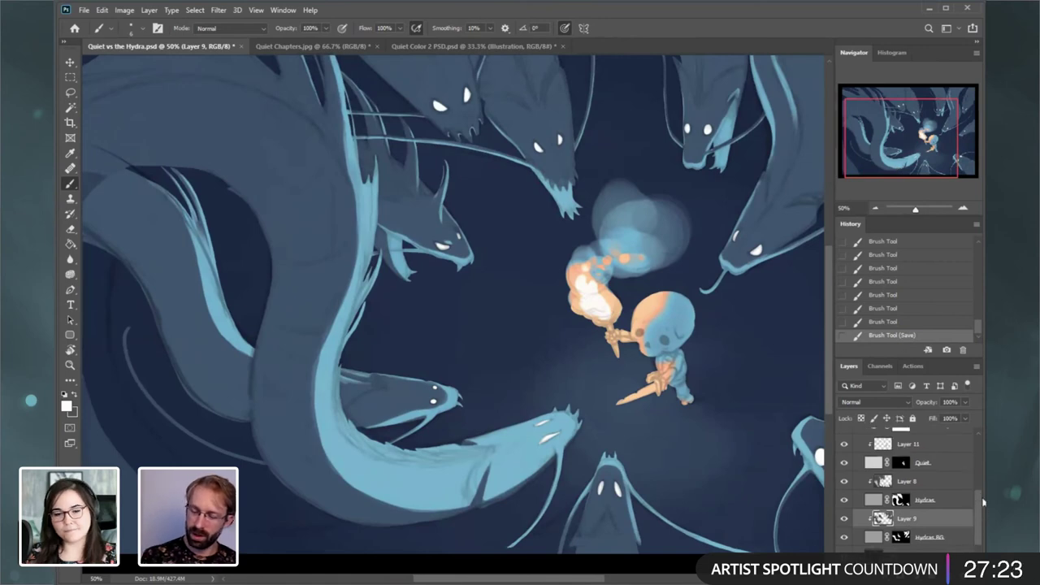
pyautogui.click(875, 485)
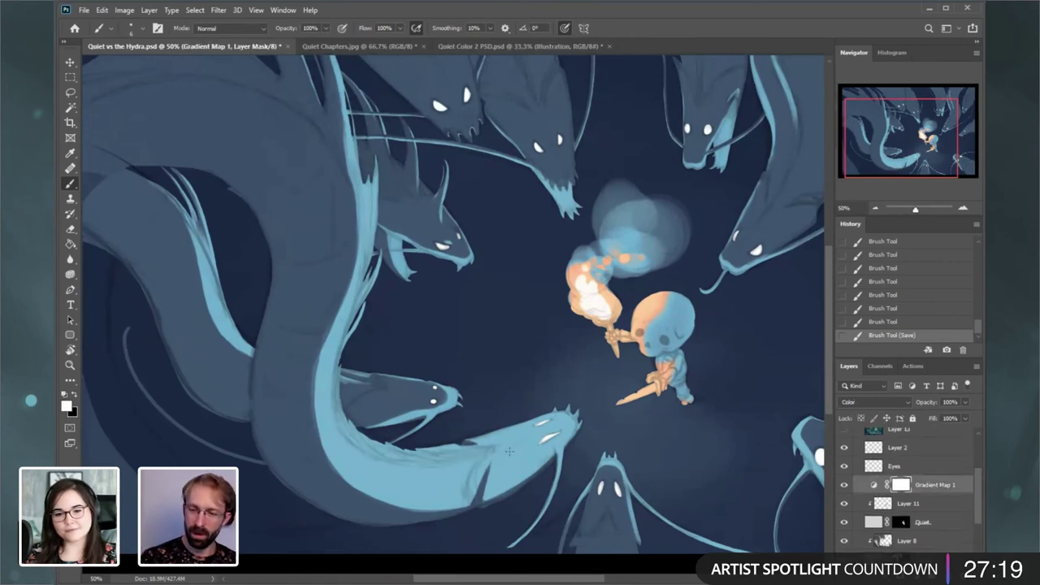
pyautogui.click(875, 485)
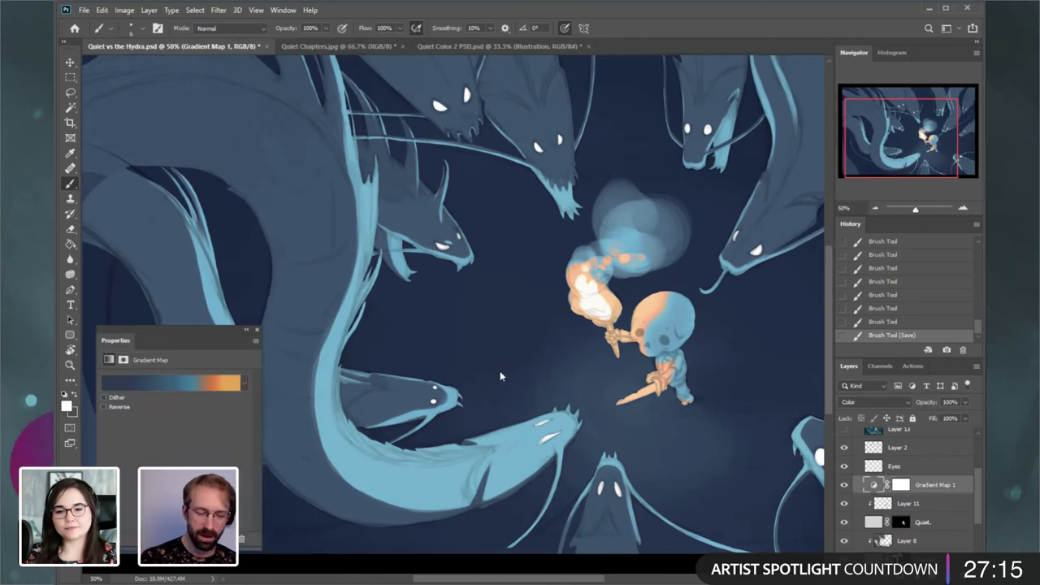
pyautogui.click(206, 382)
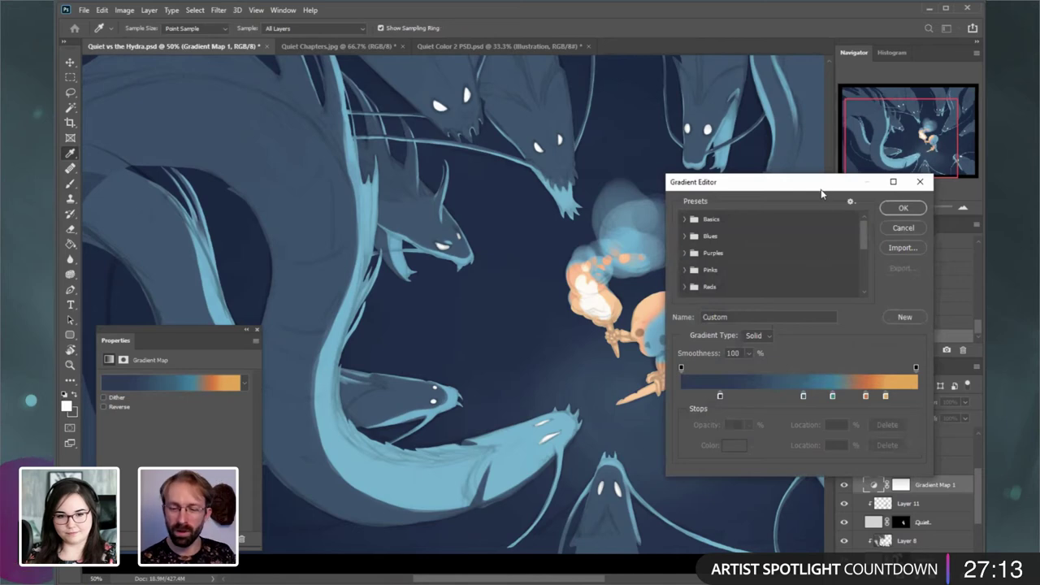
pyautogui.moveTo(821, 194); pyautogui.dragTo(835, 307)
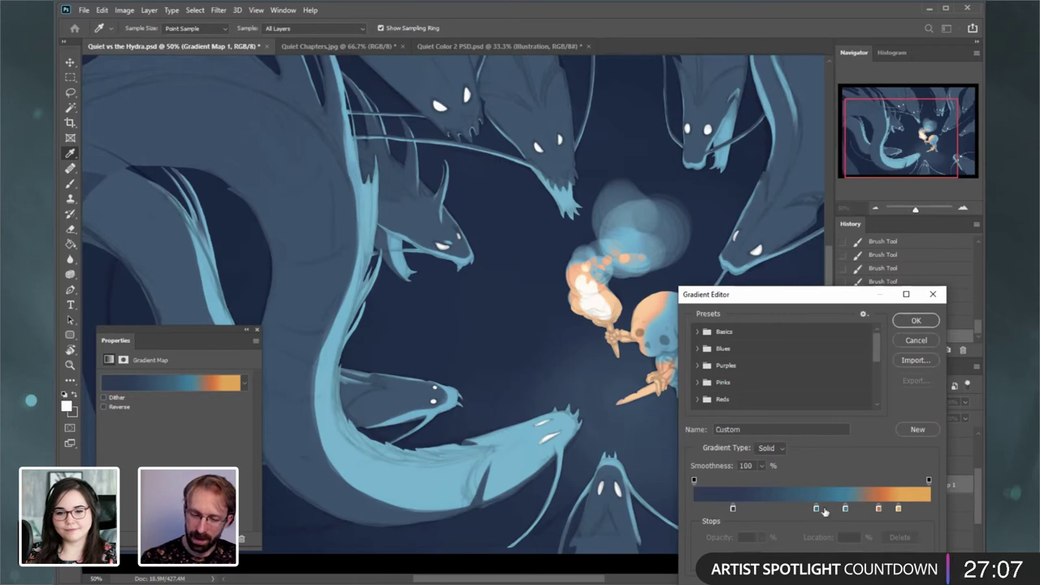
pyautogui.moveTo(878, 509); pyautogui.dragTo(779, 510)
pyautogui.moveTo(845, 508)
pyautogui.mouseDown()
pyautogui.moveTo(814, 509)
pyautogui.moveTo(841, 509)
pyautogui.mouseUp()
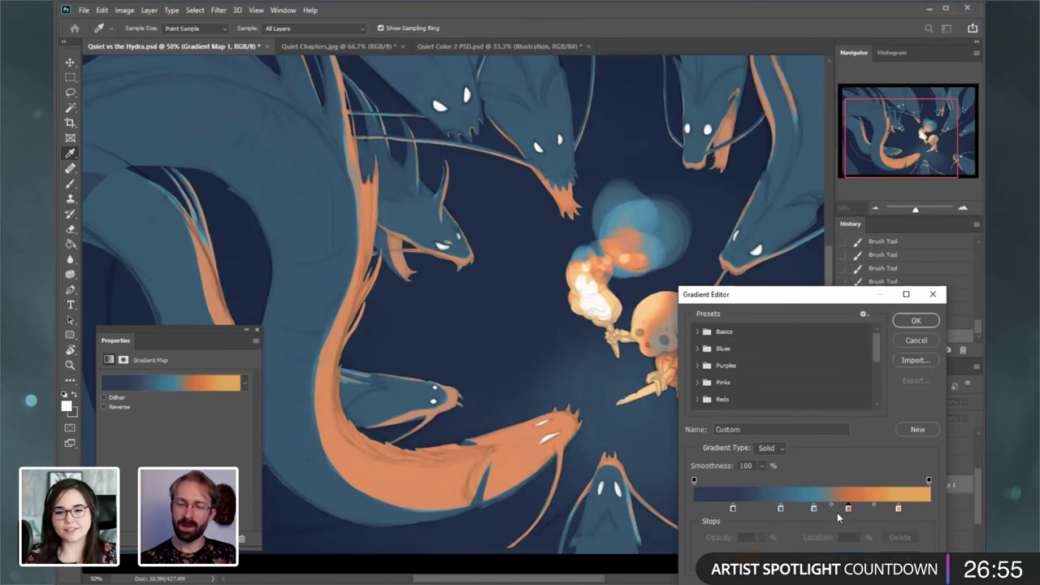
pyautogui.click(912, 336)
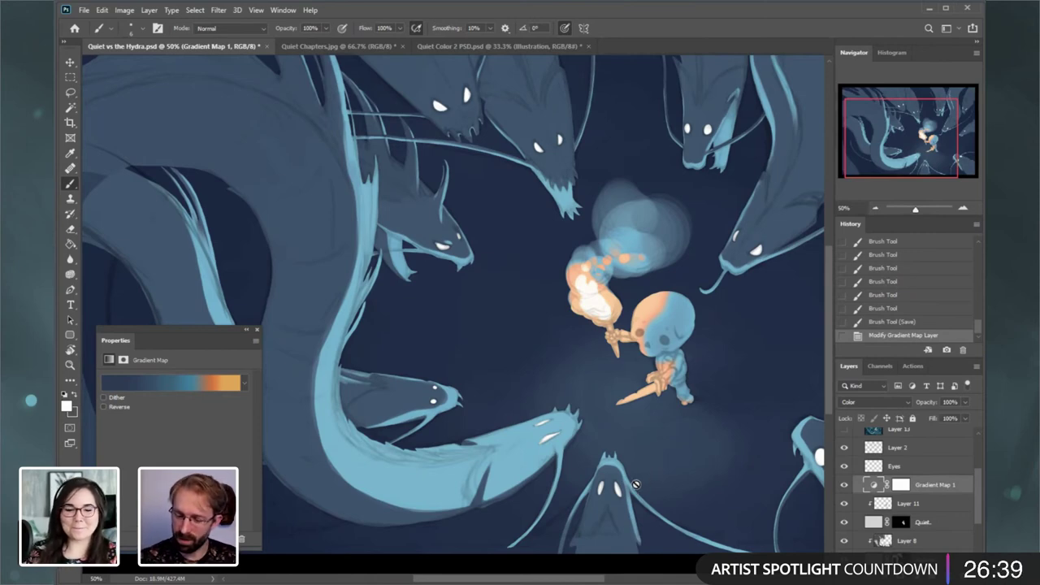
# - Add a new normal layer directly above Layer 8, keeping the default layer name
pyautogui.moveTo(914, 157); pyautogui.dragTo(930, 149)
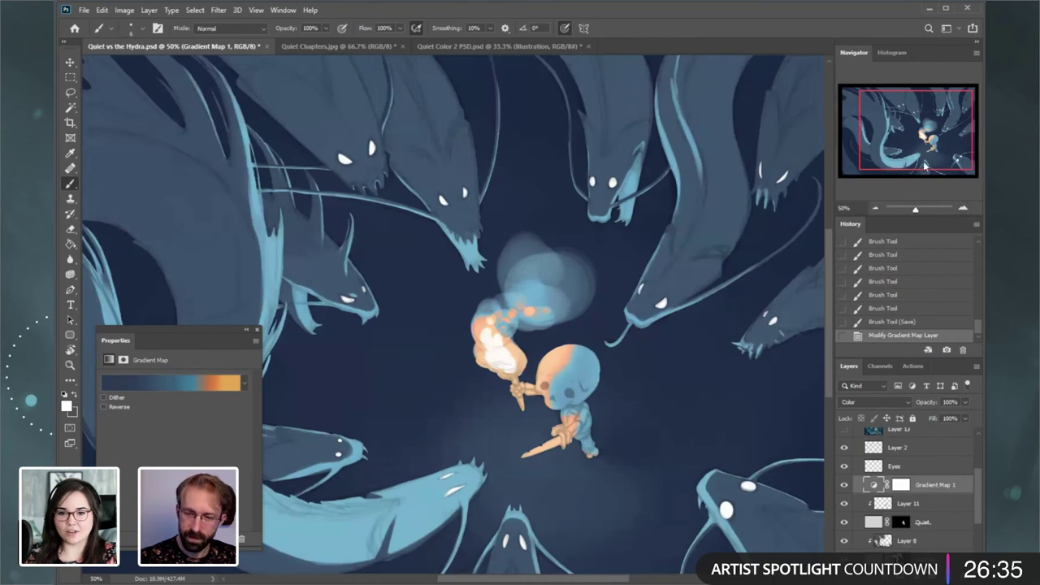
pyautogui.scroll(-1, 977, 511)
pyautogui.click(907, 502)
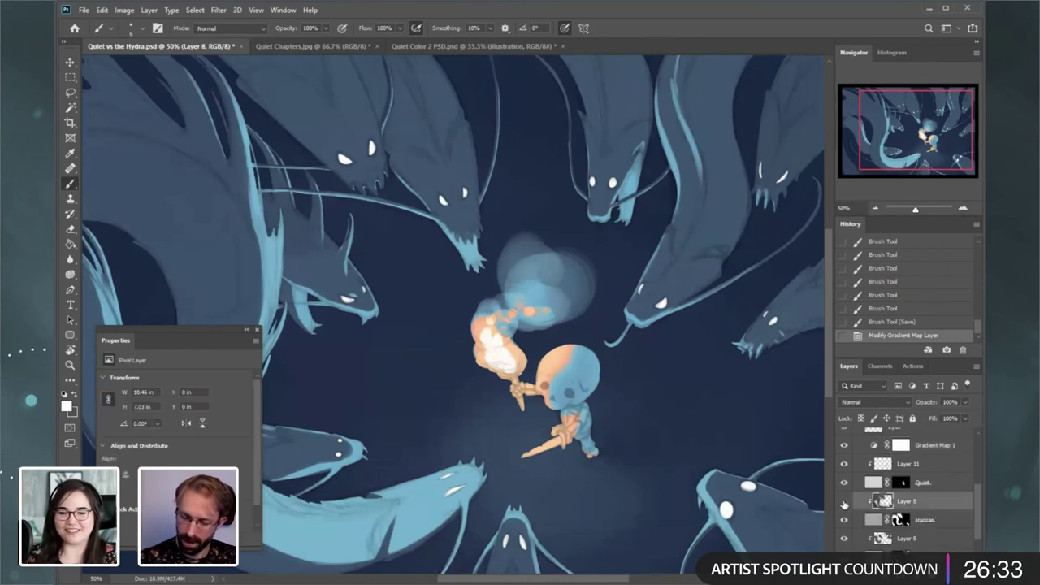
pyautogui.click(876, 210)
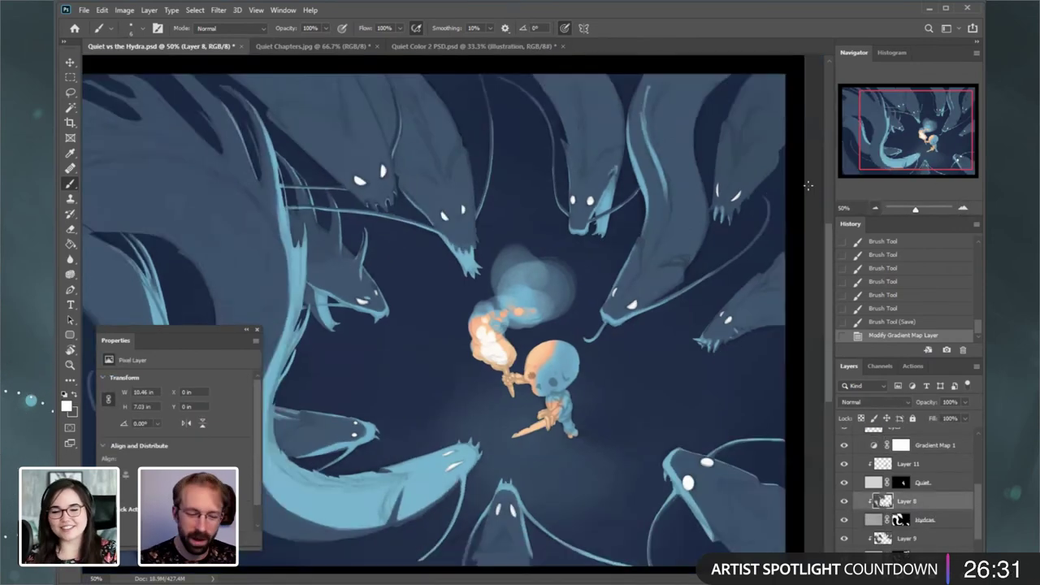
pyautogui.click(150, 10)
pyautogui.moveTo(203, 23)
pyautogui.click(343, 24)
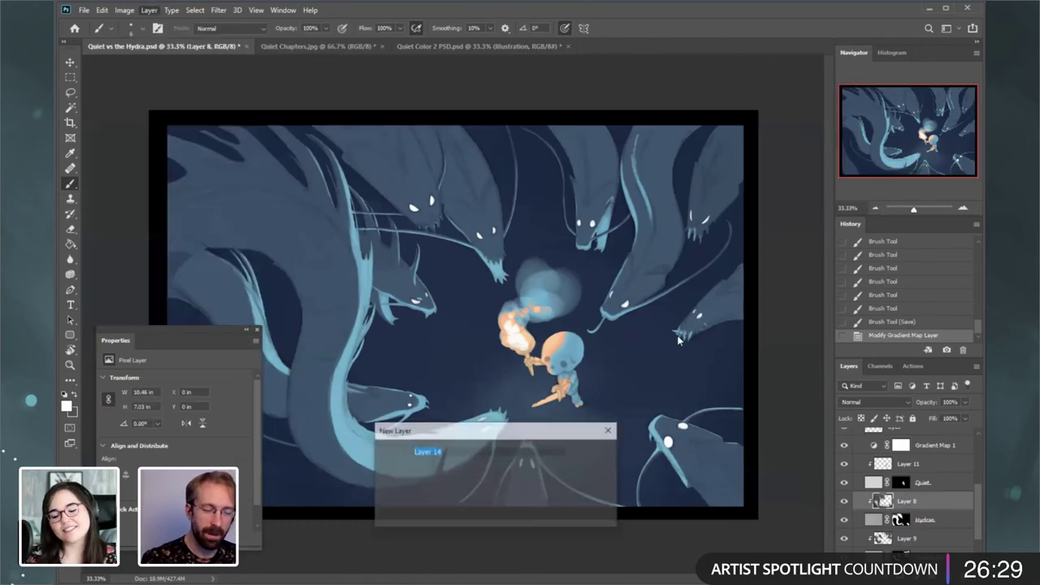
pyautogui.click(594, 452)
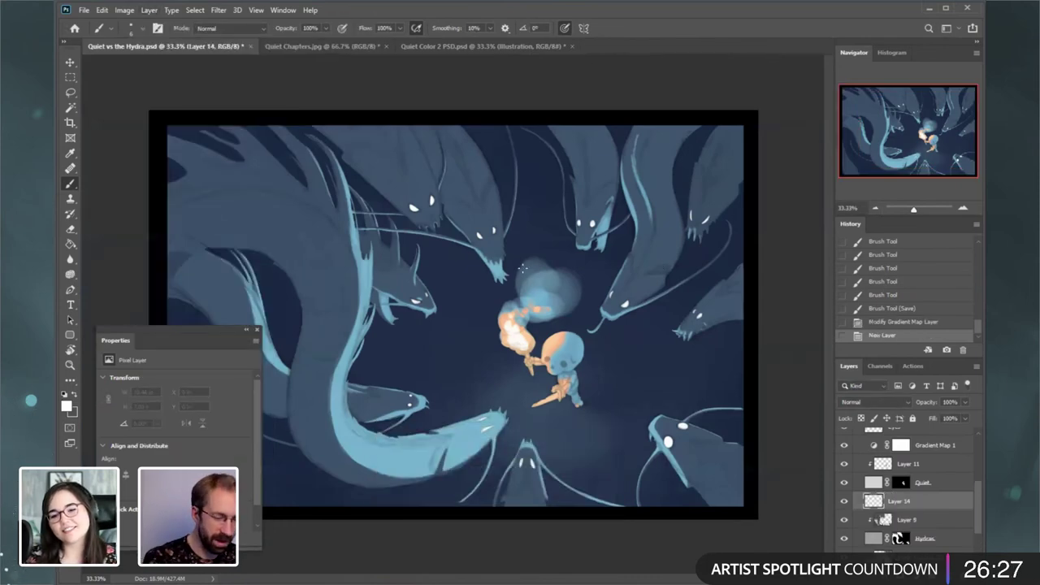
# - Switch to the Soft Round 40 brush with 0% hardness and enlarge it to 1300 px
pyautogui.rightClick(523, 269)
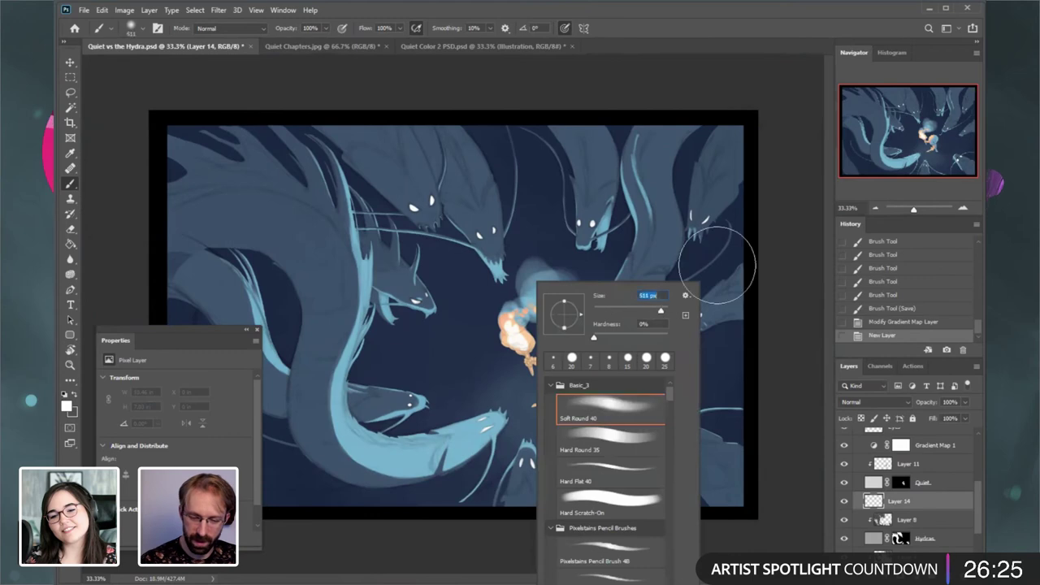
pyautogui.press('Escape')
pyautogui.hotkey('ctrl', '-')
pyautogui.press(']')
pyautogui.press(']')
pyautogui.press(']')
pyautogui.press(']')
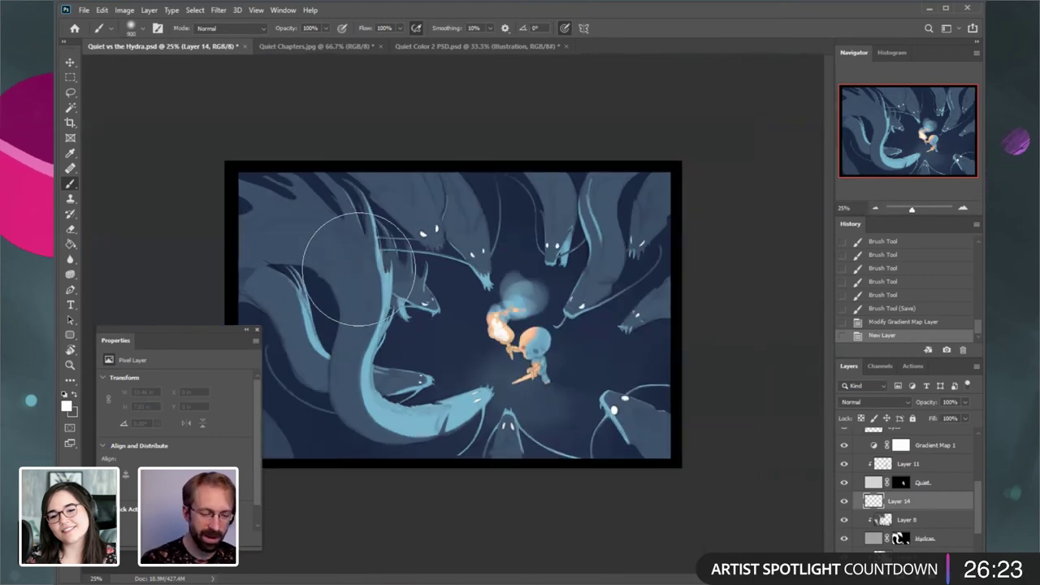
pyautogui.press(']')
# - Undo a light test stroke over the large hydra's body and clip the new layer to the hydra layers below
pyautogui.moveTo(309, 224)
pyautogui.mouseDown()
pyautogui.moveTo(353, 255)
pyautogui.moveTo(354, 289)
pyautogui.mouseUp()
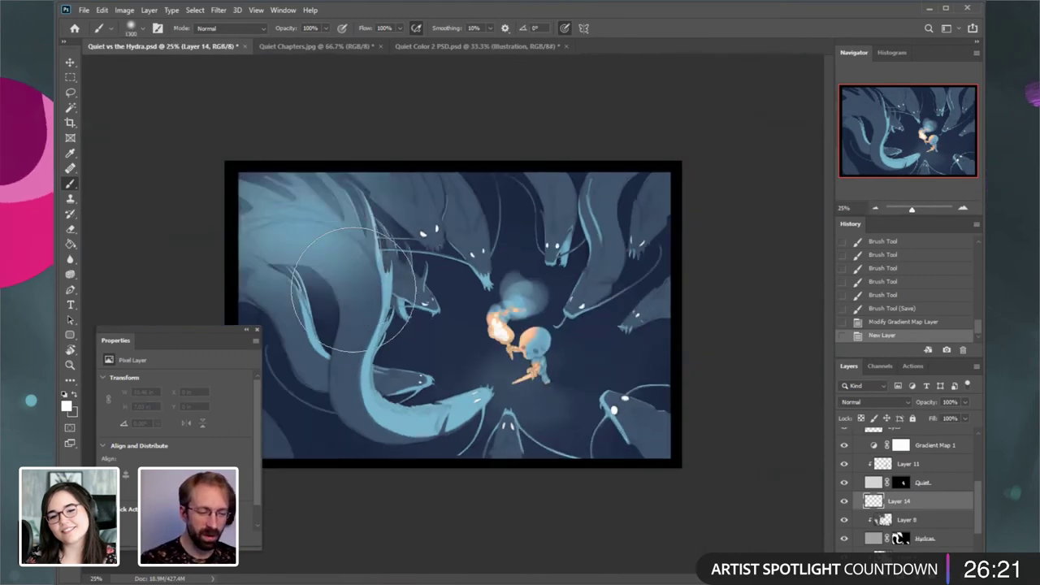
pyautogui.hotkey('ctrl', 'z')
pyautogui.scroll(2, 977, 478)
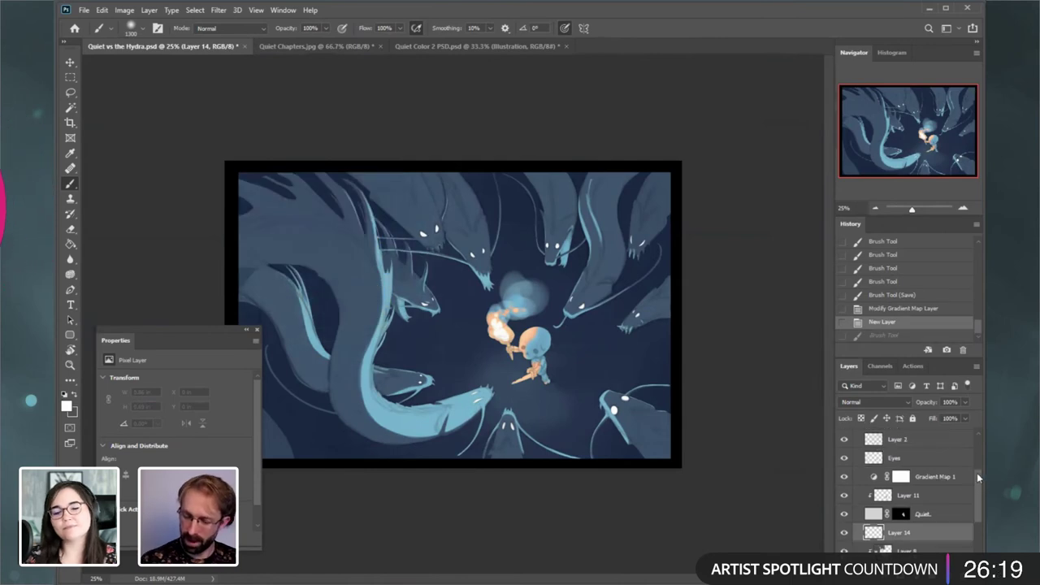
pyautogui.scroll(1, 977, 478)
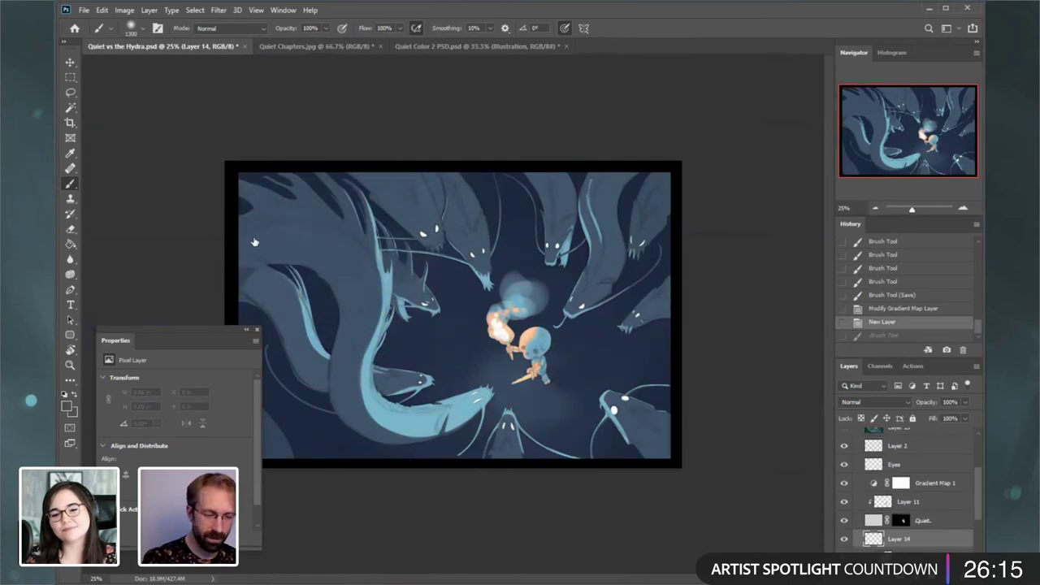
pyautogui.keyDown('alt'); pyautogui.click(907, 543); pyautogui.keyUp('alt')
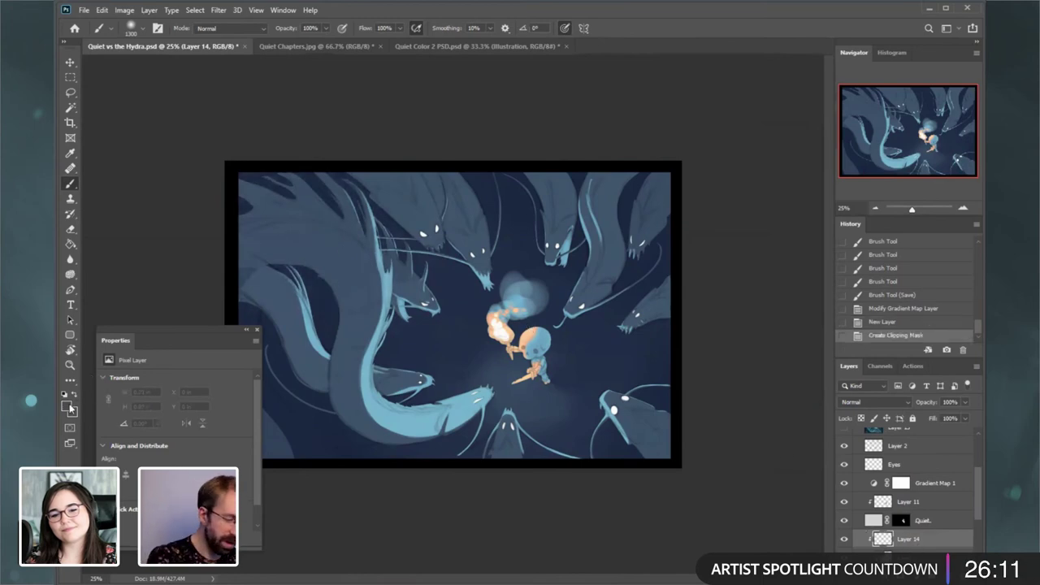
# - Softly darken the large hydra's body and upper neck on the clipped layer with a neutral dark gray of 21% brightness
pyautogui.moveTo(631, 512); pyautogui.dragTo(621, 526)
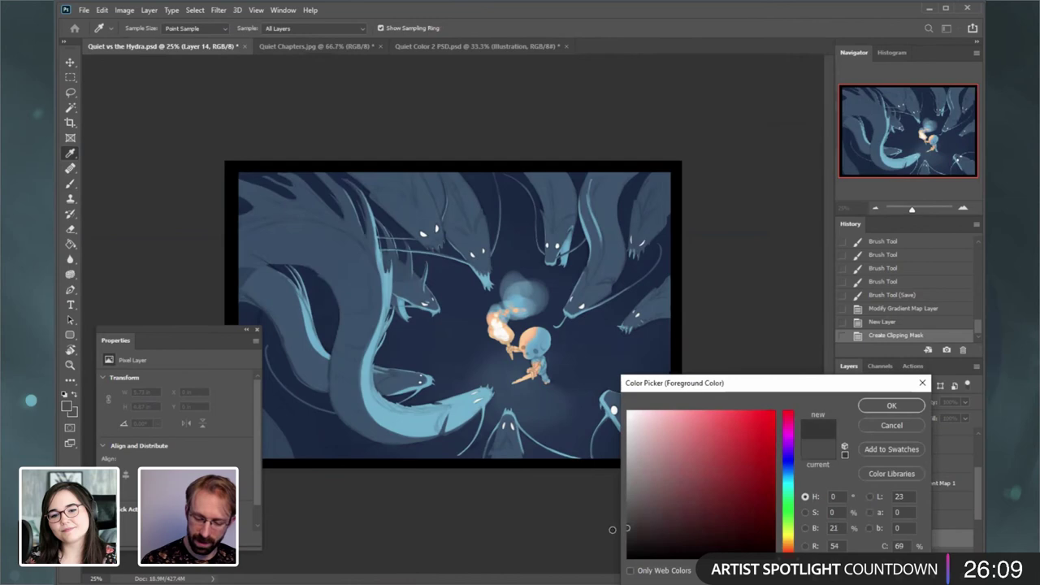
pyautogui.click(892, 411)
pyautogui.moveTo(244, 237)
pyautogui.mouseDown()
pyautogui.moveTo(323, 219)
pyautogui.moveTo(340, 230)
pyautogui.moveTo(347, 269)
pyautogui.moveTo(343, 358)
pyautogui.mouseUp()
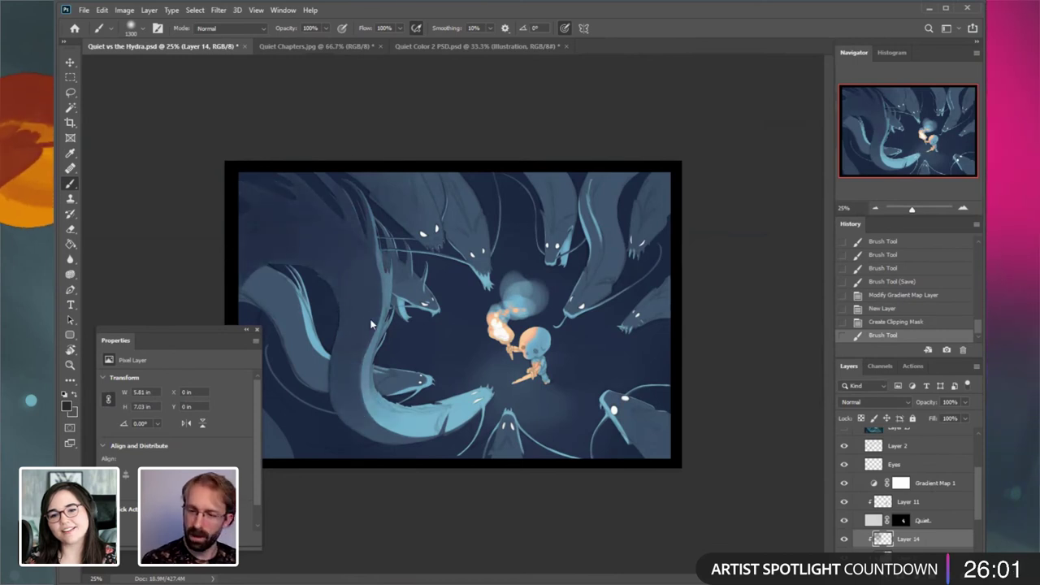
pyautogui.click(761, 174)
pyautogui.click(761, 174)
pyautogui.click(715, 189)
pyautogui.click(256, 329)
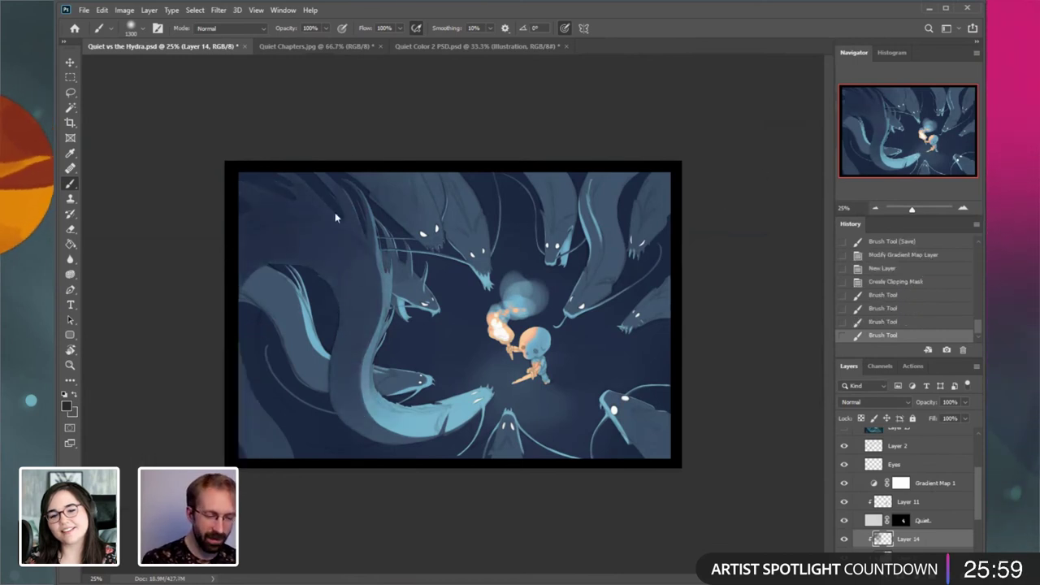
pyautogui.click(844, 539)
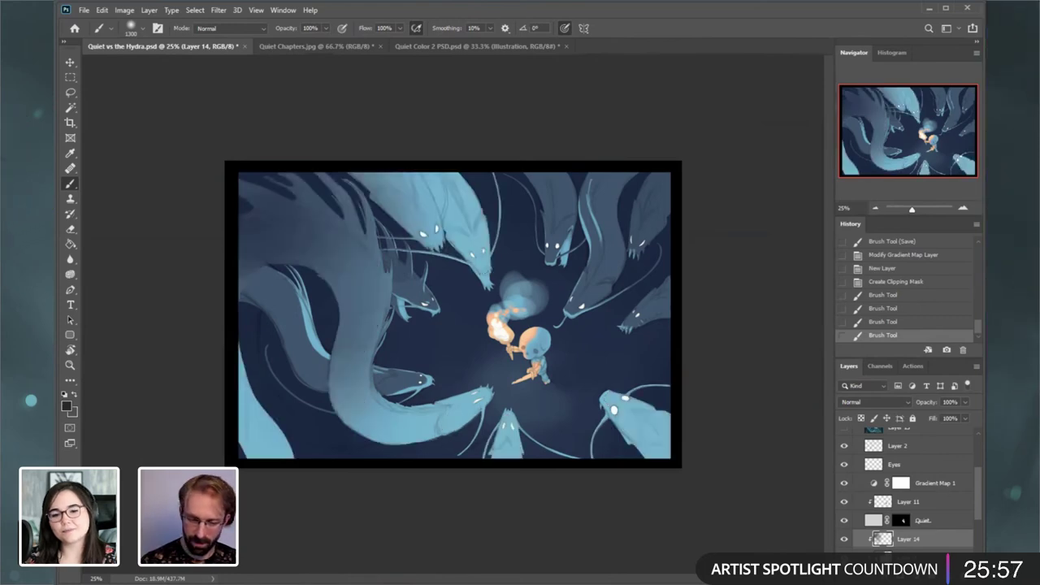
pyautogui.hotkey('ctrl', 'shift', 'z')
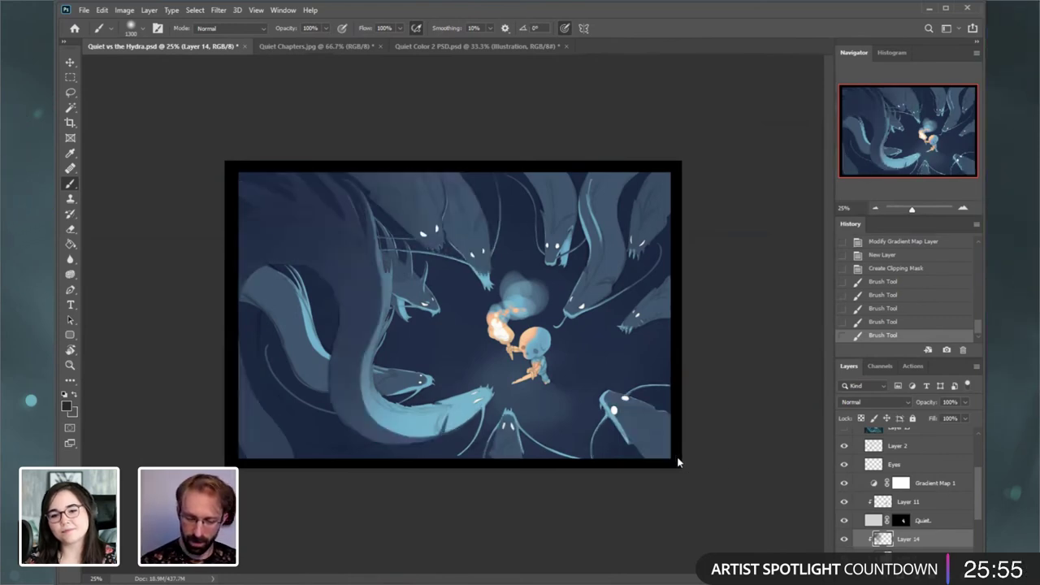
# - Reduce the soft brush to 1000 px and shade the hydra in the picture's lower-right corner with dark gray
pyautogui.press('[')
pyautogui.press('[')
pyautogui.moveTo(673, 452)
pyautogui.mouseDown()
pyautogui.moveTo(661, 466)
pyautogui.moveTo(666, 442)
pyautogui.mouseUp()
pyautogui.press('[')
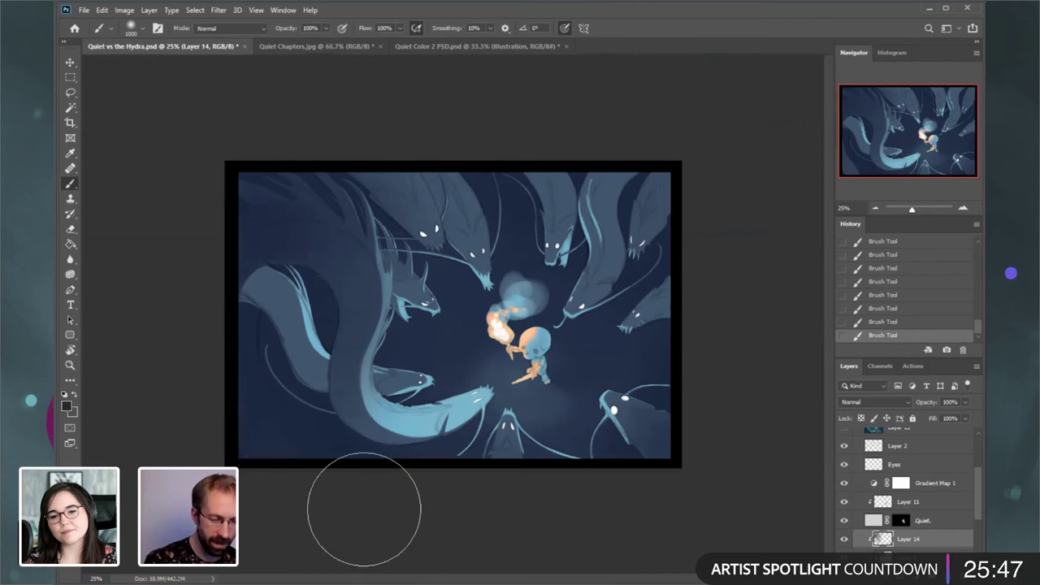
# - Compare the shading with and without the last brush stroke and examine Layer 14 in the layer stack
pyautogui.hotkey('ctrl', 'z')
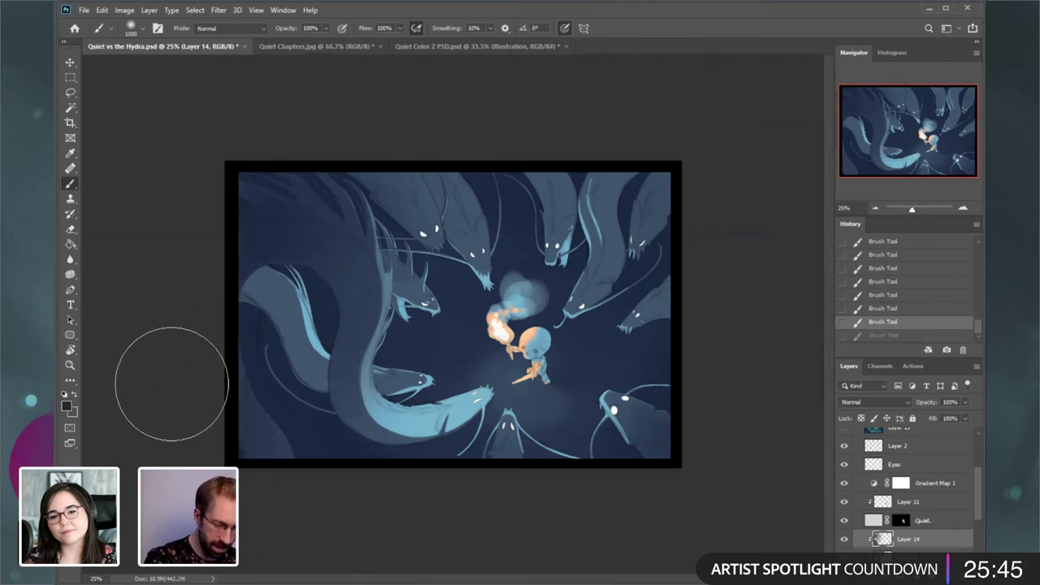
pyautogui.hotkey('ctrl', 'shift', 'z')
pyautogui.moveTo(977, 512)
pyautogui.mouseDown()
pyautogui.moveTo(977, 521)
pyautogui.moveTo(970, 505)
pyautogui.mouseUp()
pyautogui.click(950, 488)
pyautogui.click(923, 501)
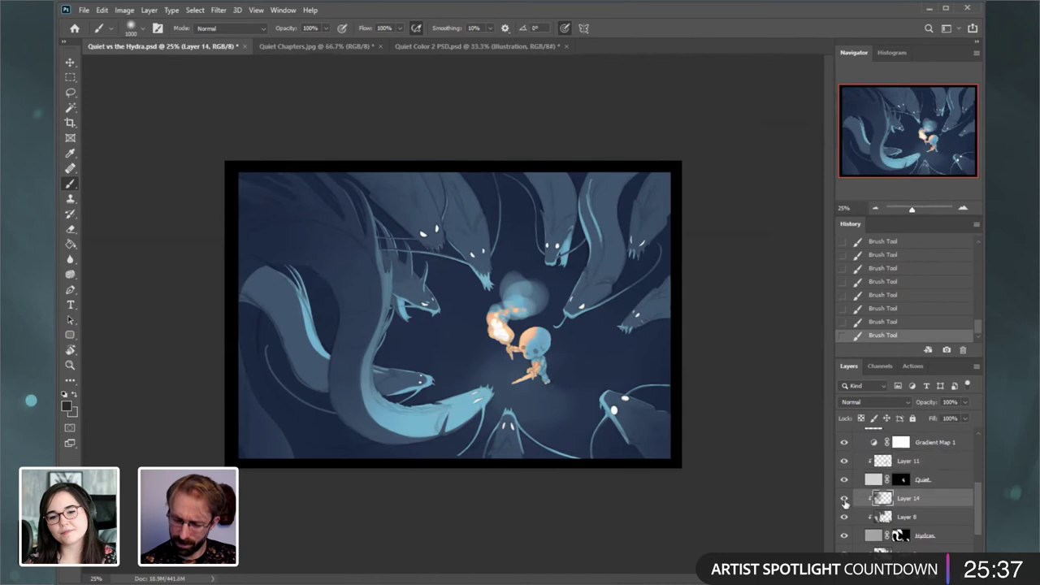
# - Compare the hydra painting with and without the shading on Layer 14
pyautogui.click(845, 502)
pyautogui.click(844, 501)
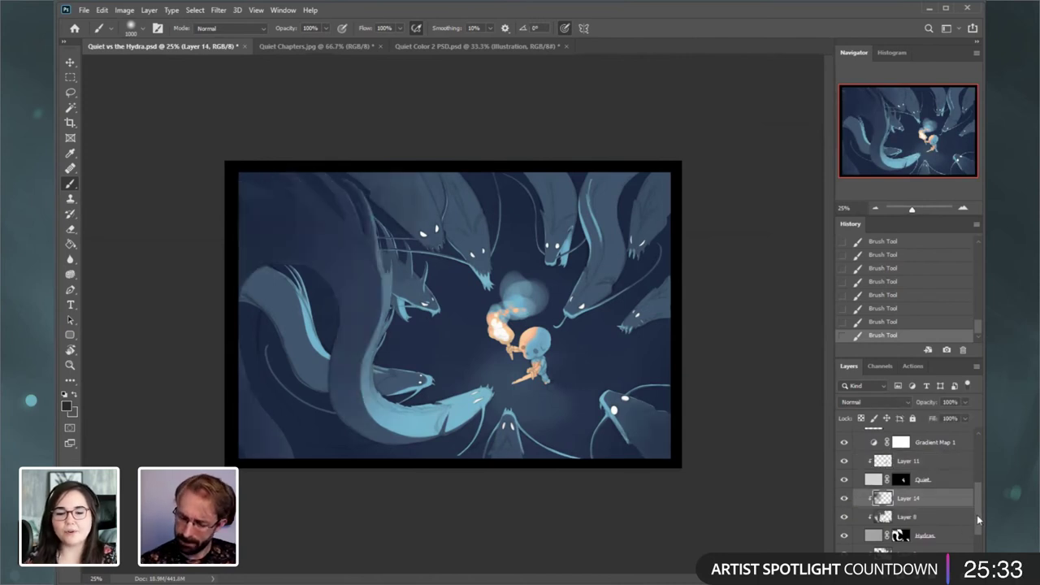
pyautogui.moveTo(977, 515); pyautogui.dragTo(973, 516)
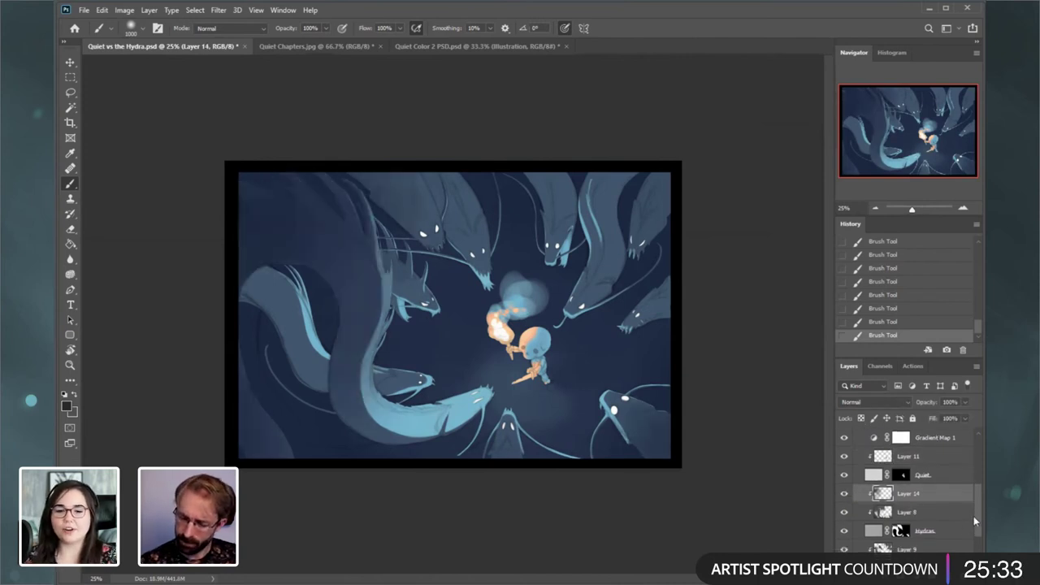
pyautogui.click(845, 496)
pyautogui.click(844, 495)
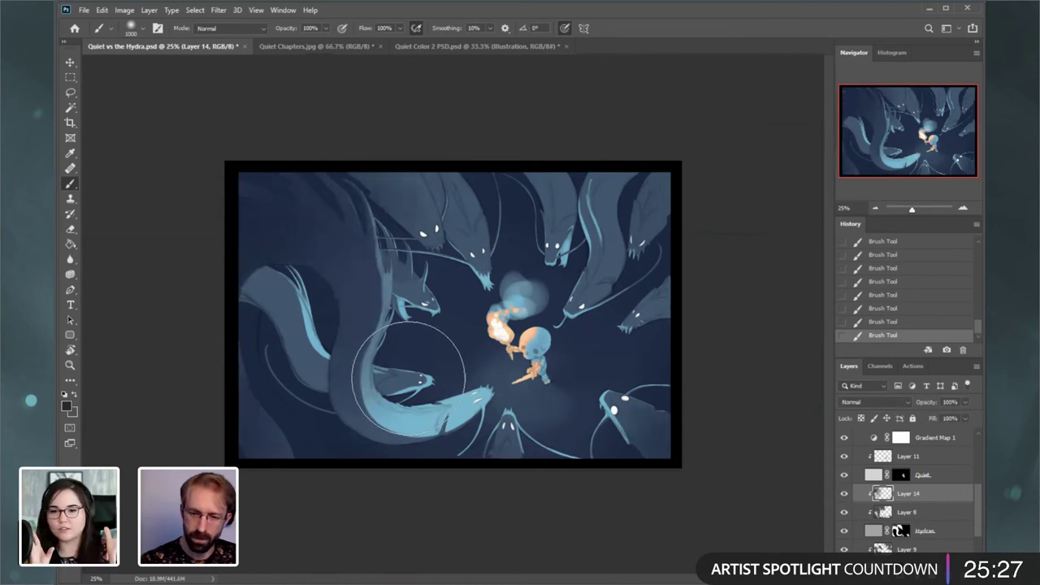
# - Reduce the soft brush to 400 px and add a new layer above Layer 9, clipped to the background hydra layers below
pyautogui.press('[')
pyautogui.press('[')
pyautogui.press('[')
pyautogui.press('[')
pyautogui.press('[')
pyautogui.press('[')
pyautogui.press('[')
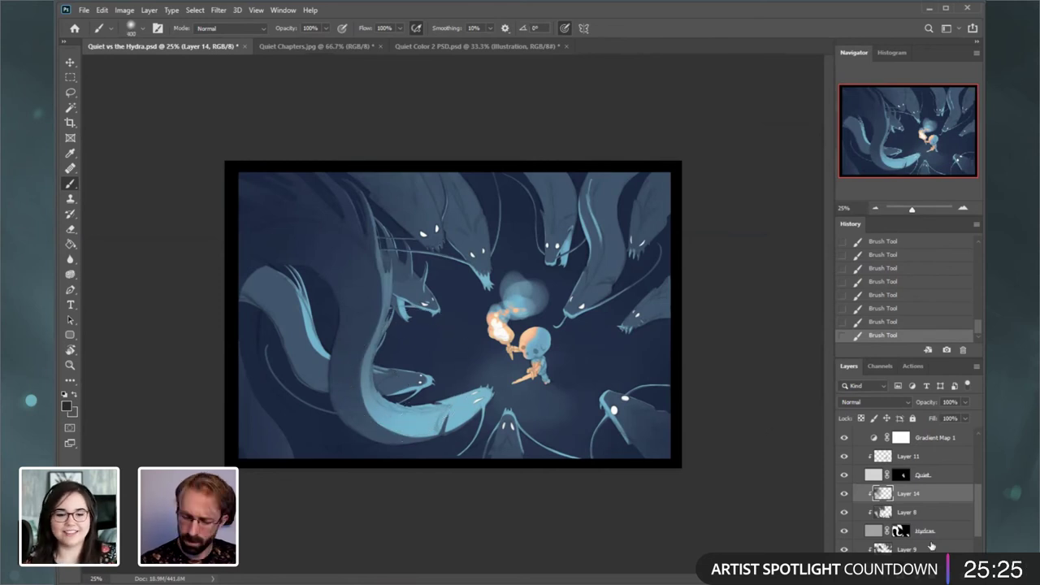
pyautogui.click(926, 549)
pyautogui.click(149, 10)
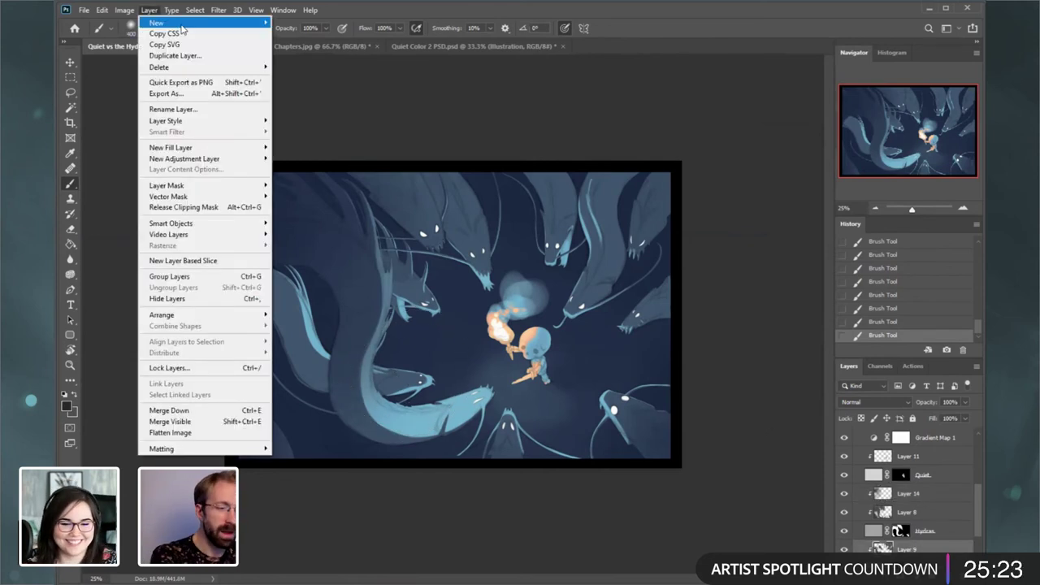
pyautogui.click(150, 9)
pyautogui.click(153, 11)
pyautogui.moveTo(160, 24)
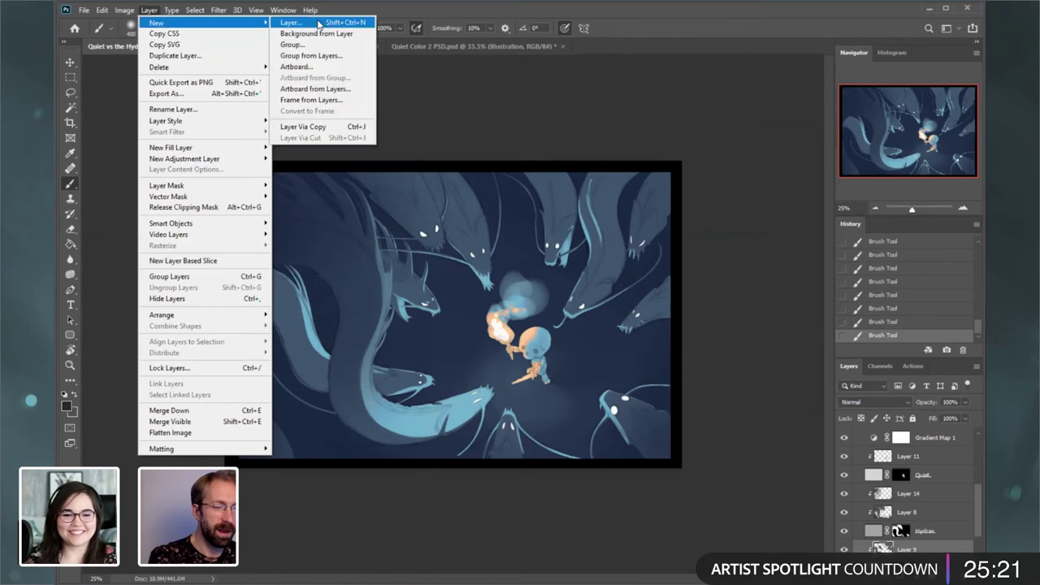
pyautogui.click(284, 24)
pyautogui.press('Return')
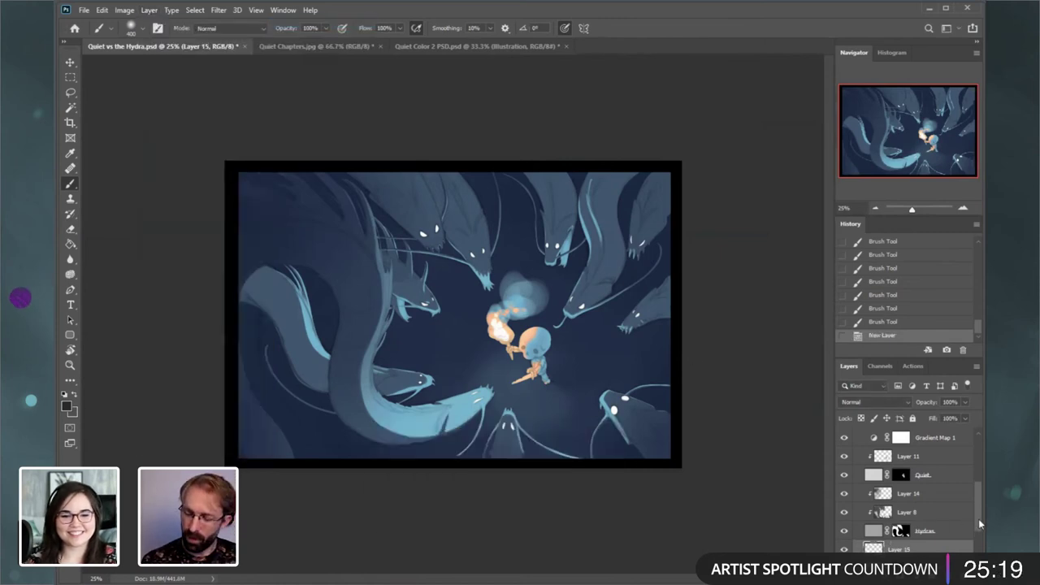
pyautogui.hotkey('ctrl', '0')
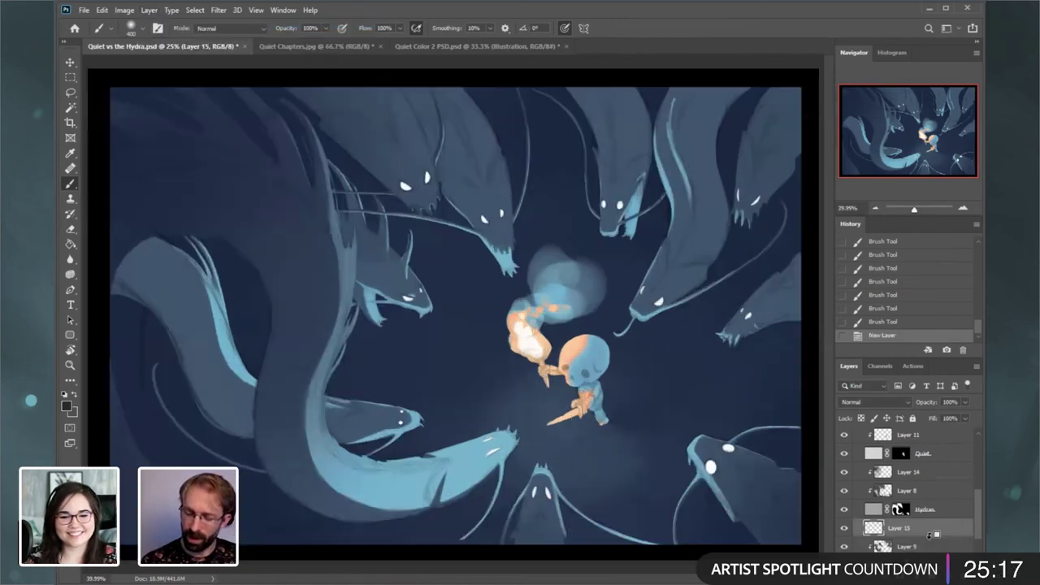
pyautogui.click(931, 541)
pyautogui.keyDown('alt'); pyautogui.click(922, 532); pyautogui.keyUp('alt')
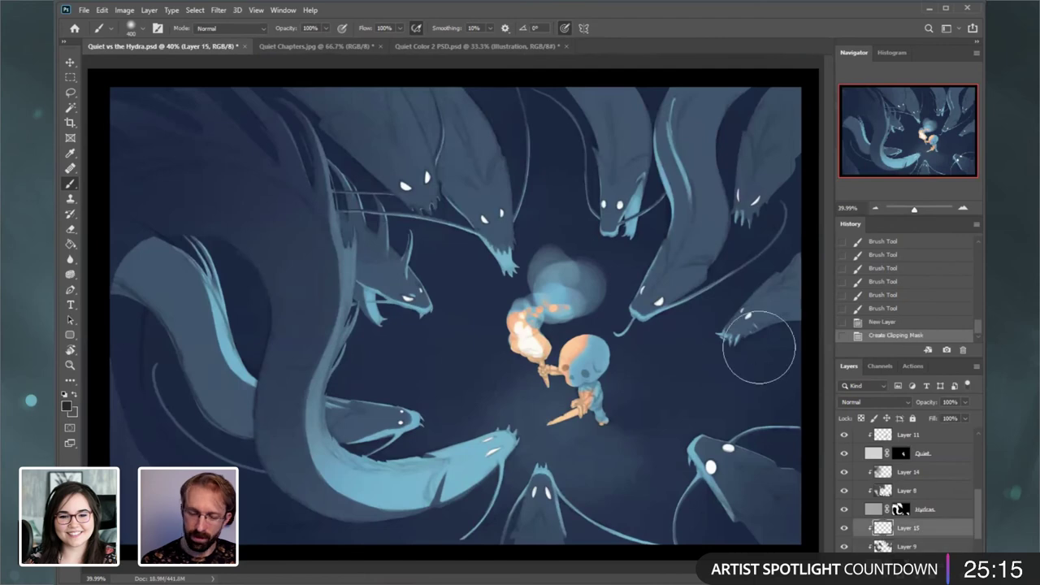
# - Softly darken the background hydras in the picture's upper-right area on Layer 15, enlarging the brush to 900 px, and check the back hydra layer's coverage
pyautogui.click(875, 209)
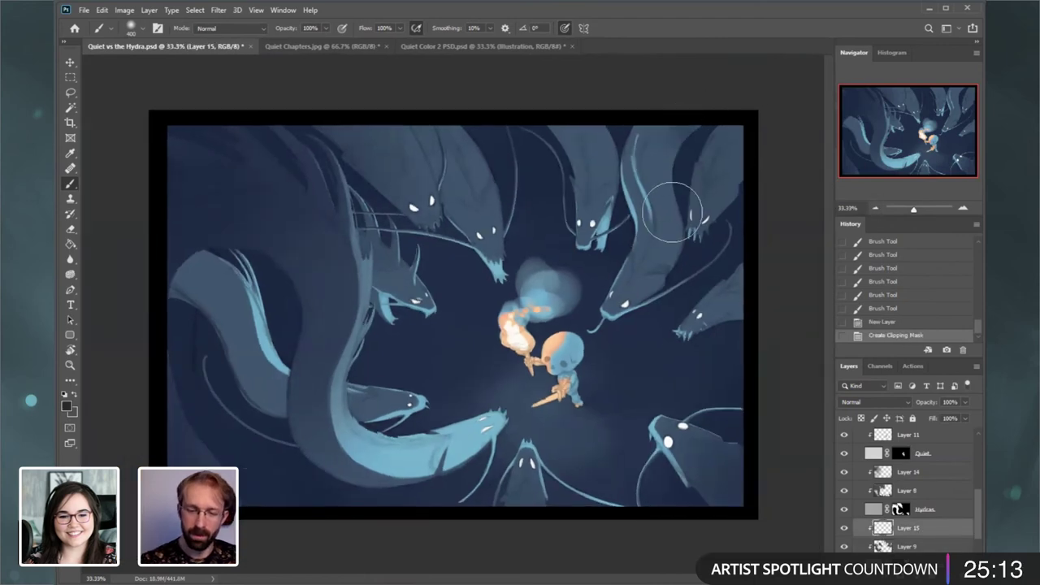
pyautogui.moveTo(673, 213)
pyautogui.mouseDown()
pyautogui.moveTo(688, 128)
pyautogui.moveTo(664, 157)
pyautogui.moveTo(680, 208)
pyautogui.moveTo(665, 281)
pyautogui.mouseUp()
pyautogui.moveTo(654, 138); pyautogui.dragTo(622, 147)
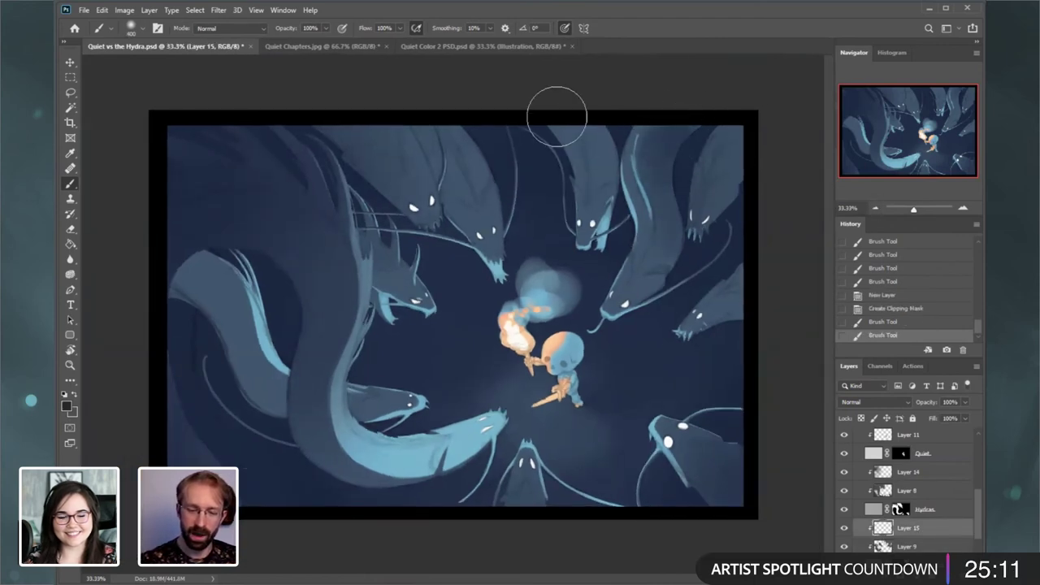
pyautogui.moveTo(550, 120); pyautogui.dragTo(595, 229)
pyautogui.moveTo(591, 112)
pyautogui.mouseDown()
pyautogui.moveTo(616, 237)
pyautogui.moveTo(616, 210)
pyautogui.mouseUp()
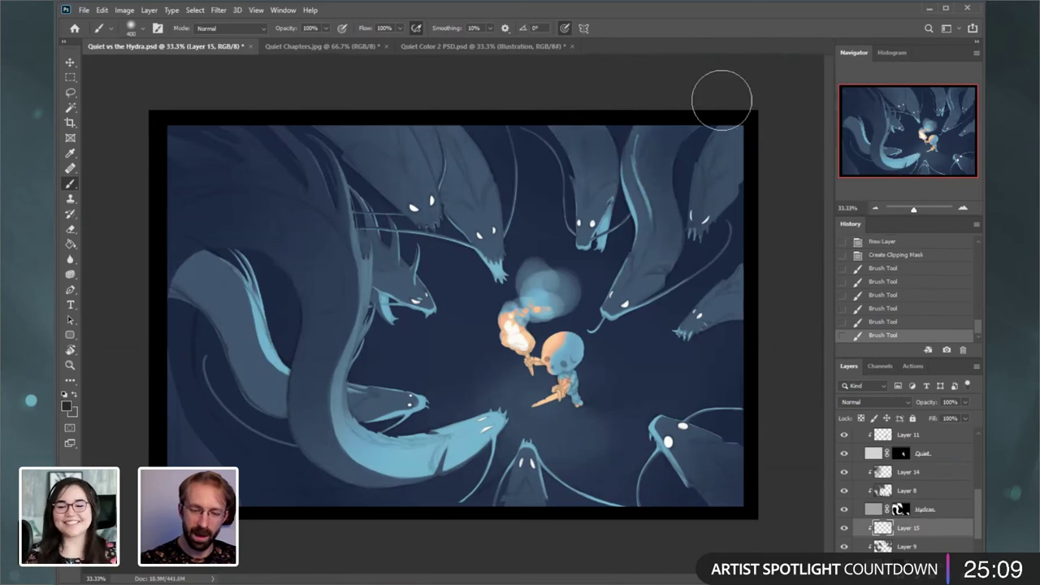
pyautogui.moveTo(721, 101); pyautogui.dragTo(706, 228)
pyautogui.press(']')
pyautogui.press(']')
pyautogui.moveTo(744, 135)
pyautogui.mouseDown()
pyautogui.moveTo(724, 163)
pyautogui.moveTo(744, 150)
pyautogui.mouseUp()
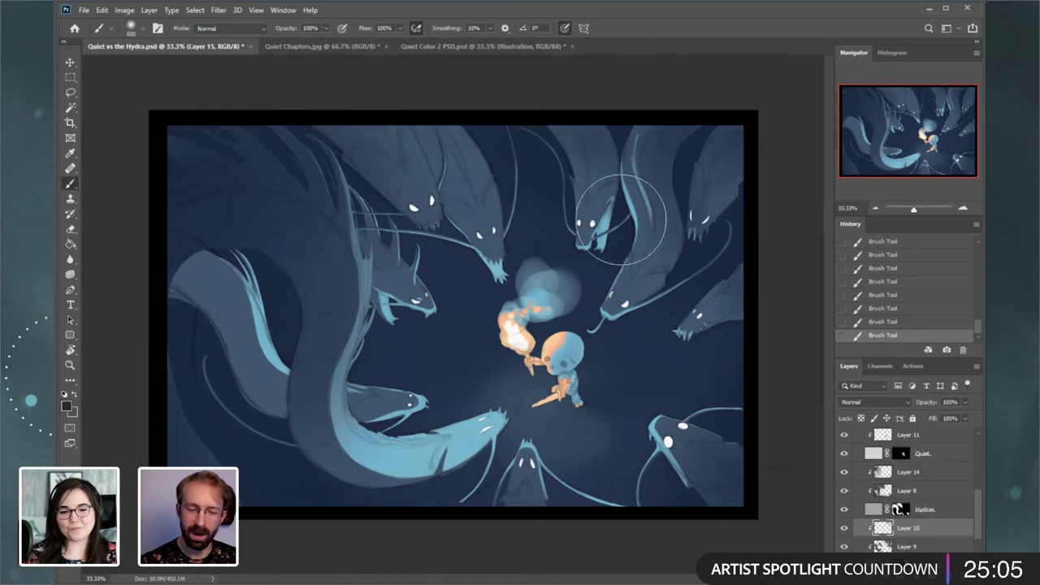
pyautogui.press(']')
pyautogui.press(']')
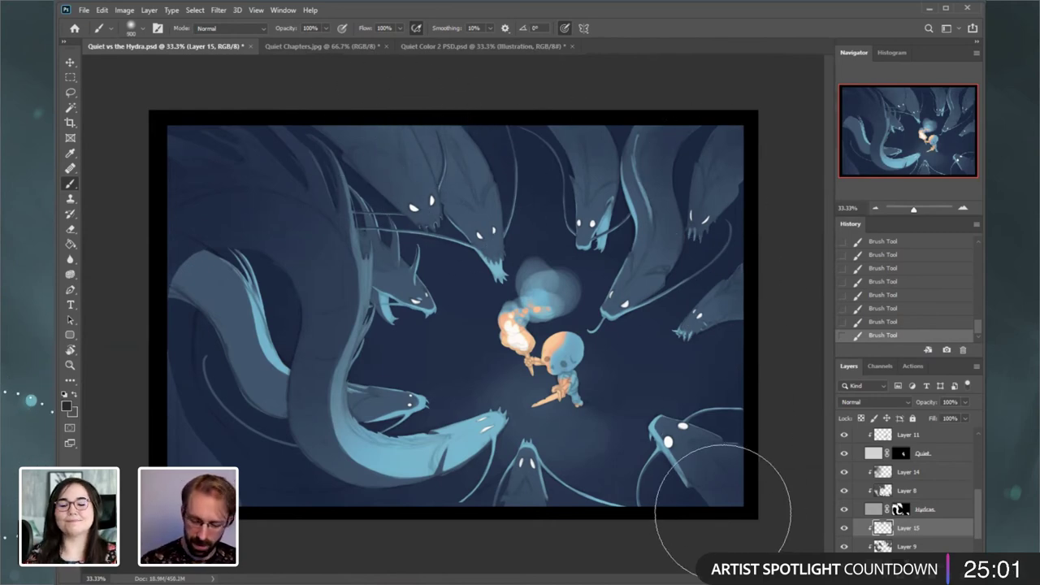
pyautogui.click(845, 565)
pyautogui.click(844, 564)
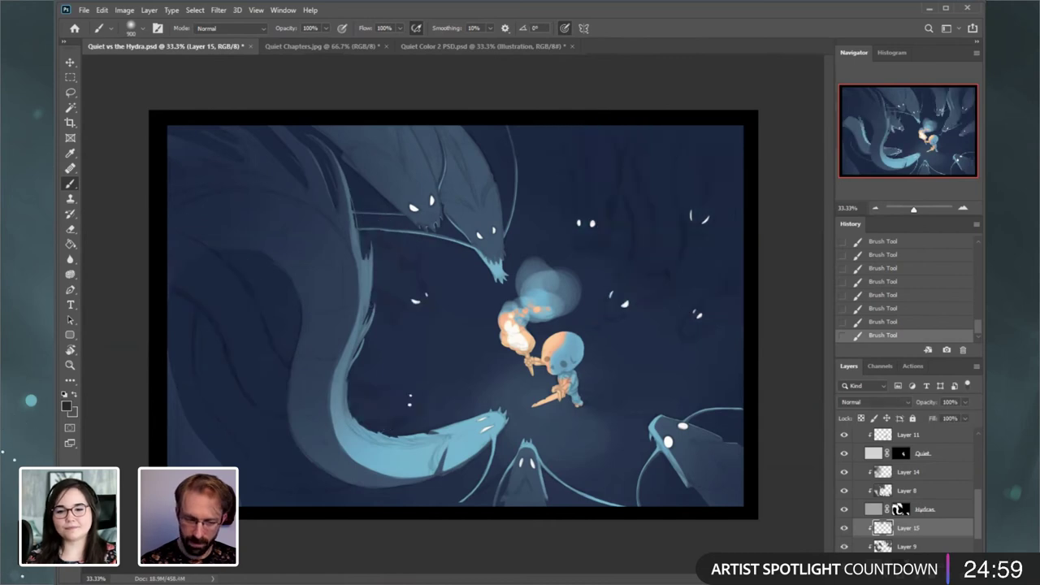
# - Darken the two front hydras at the picture's upper edge on Layer 14 and compare the result with and without the shading
pyautogui.click(916, 472)
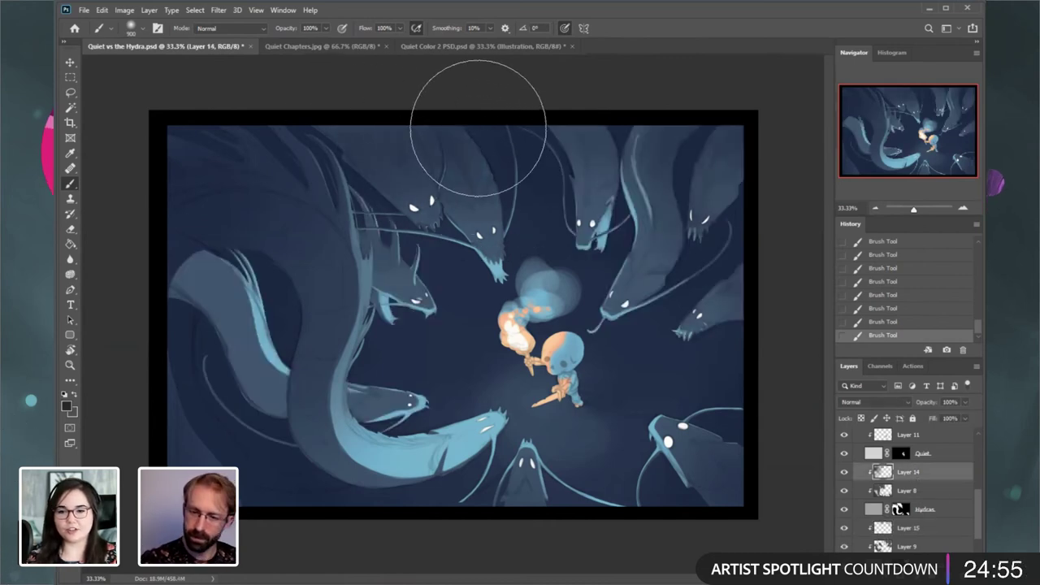
pyautogui.hotkey('ctrl', 'z')
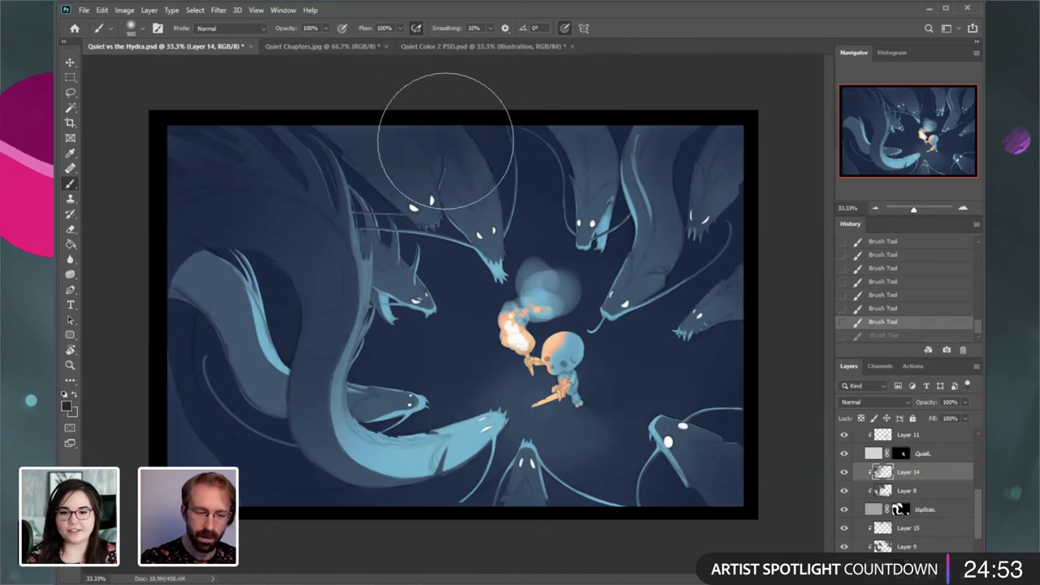
pyautogui.hotkey('ctrl', 'shift', 'z')
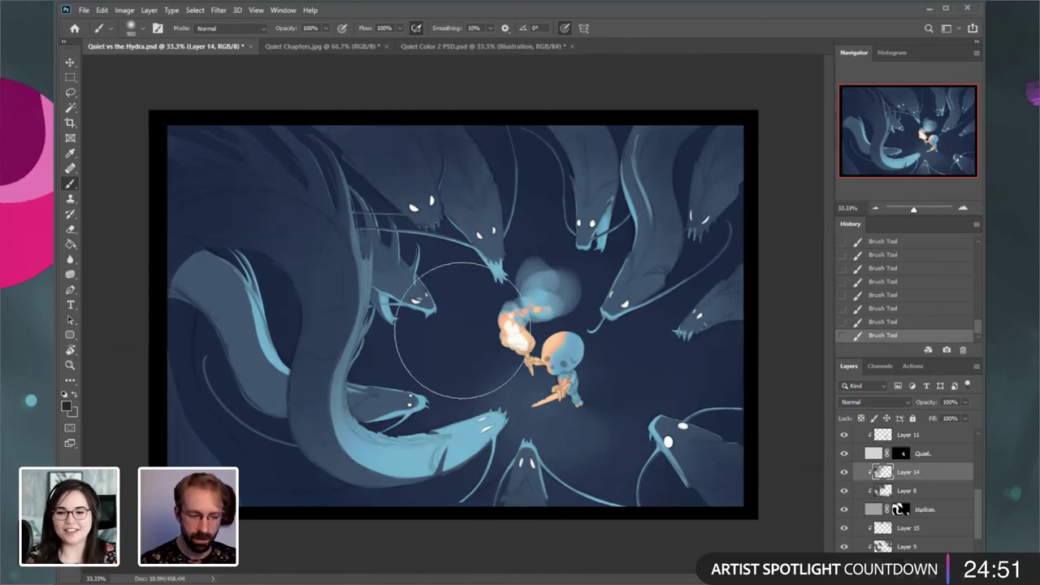
pyautogui.click(844, 491)
pyautogui.click(844, 490)
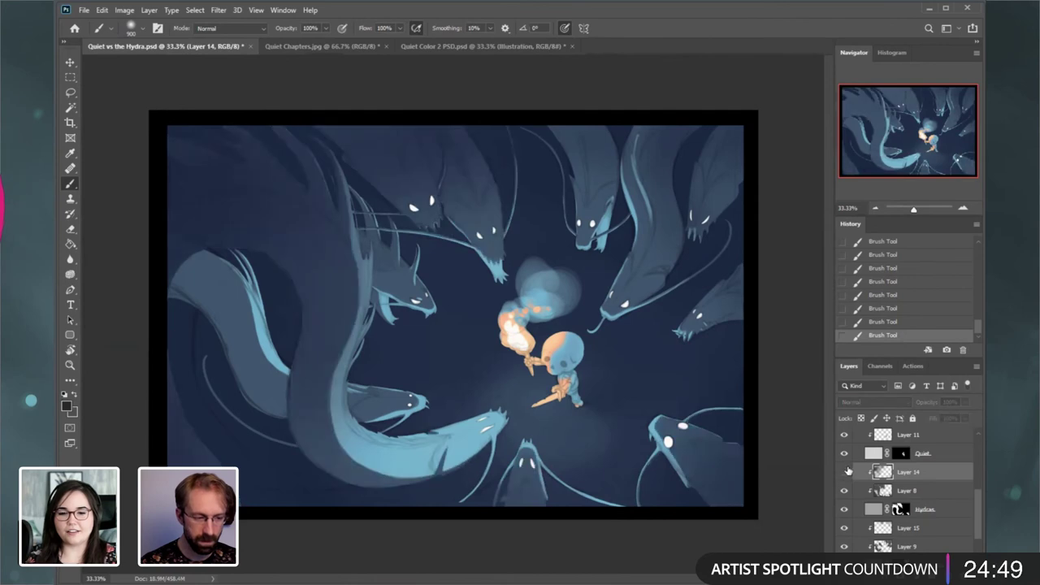
pyautogui.click(844, 490)
pyautogui.click(845, 491)
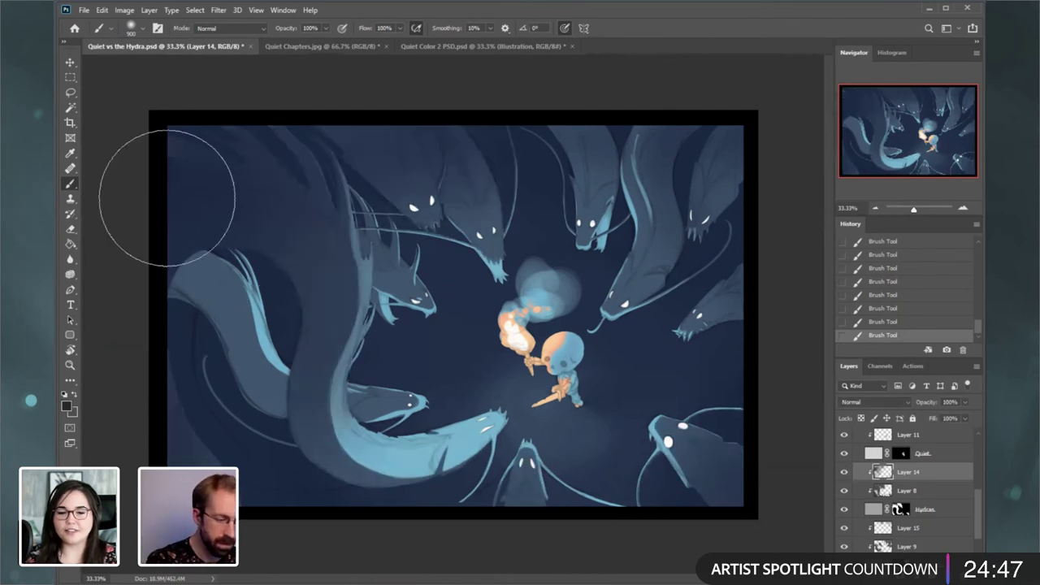
# - Erase Layer 14's shading along the outer edges of the large hydra's body with a small hard eraser
pyautogui.click(71, 228)
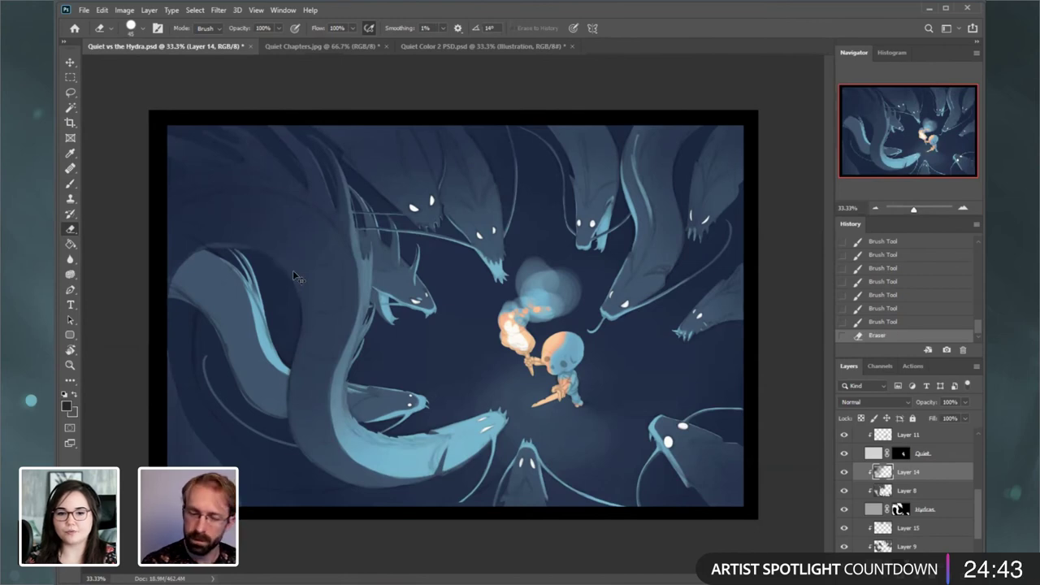
pyautogui.hotkey('ctrl', 'z')
pyautogui.hotkey('ctrl', 'shift', 'z')
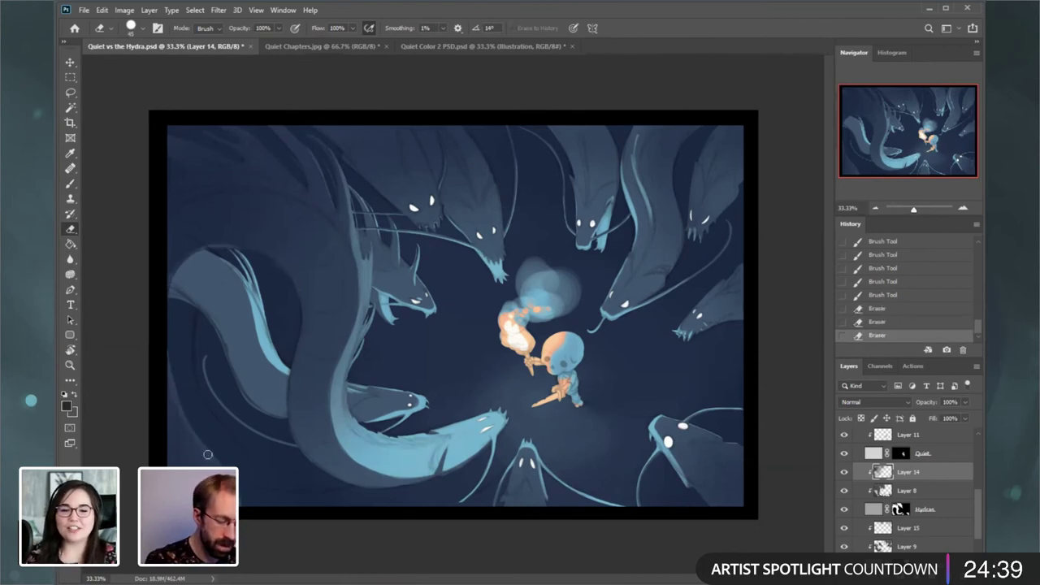
pyautogui.moveTo(185, 409); pyautogui.dragTo(213, 463)
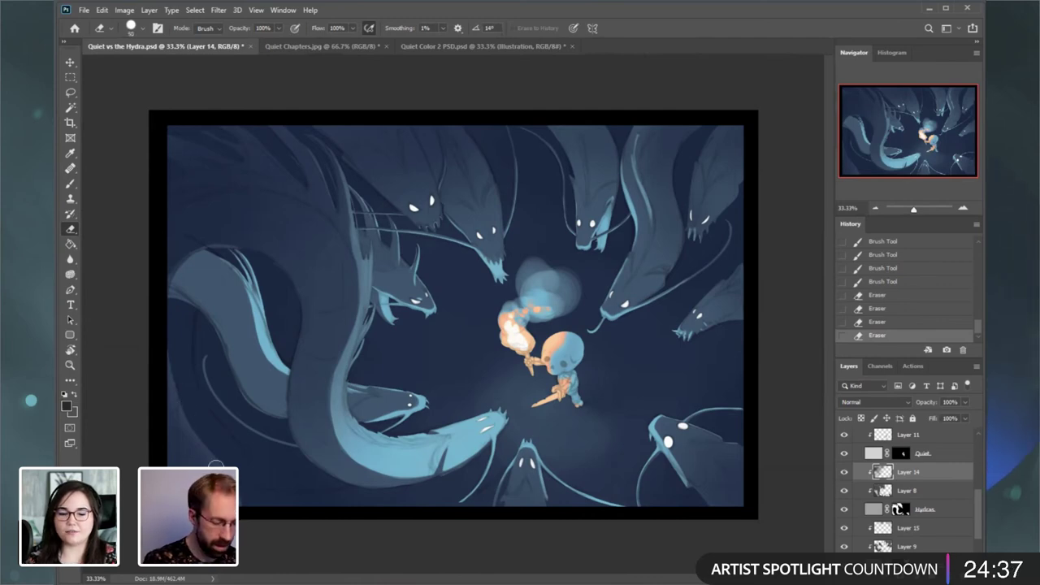
pyautogui.moveTo(186, 421); pyautogui.dragTo(248, 524)
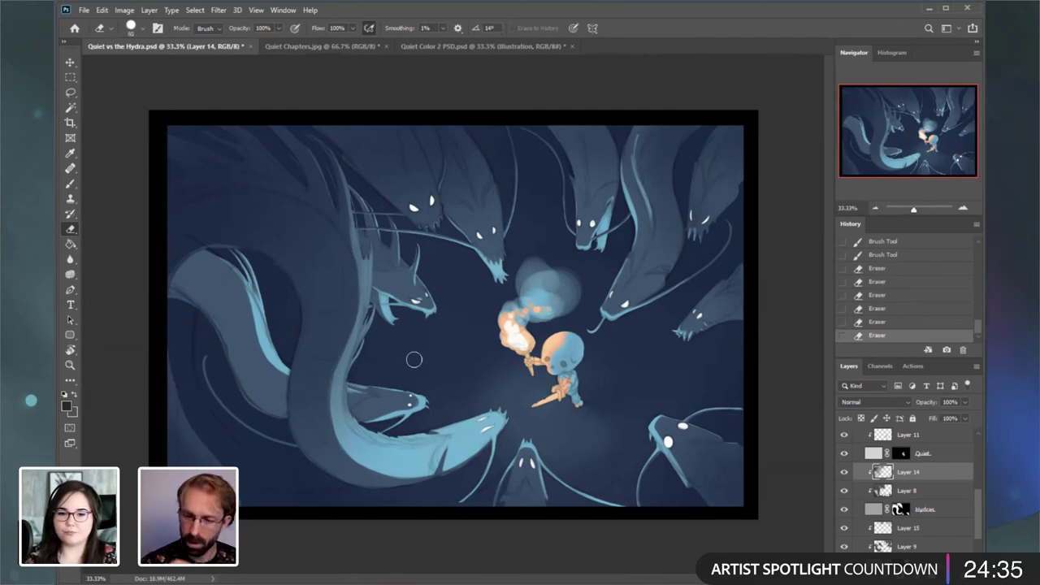
# - Select Layer 8 and compare the hydras with and without its shading
pyautogui.click(909, 491)
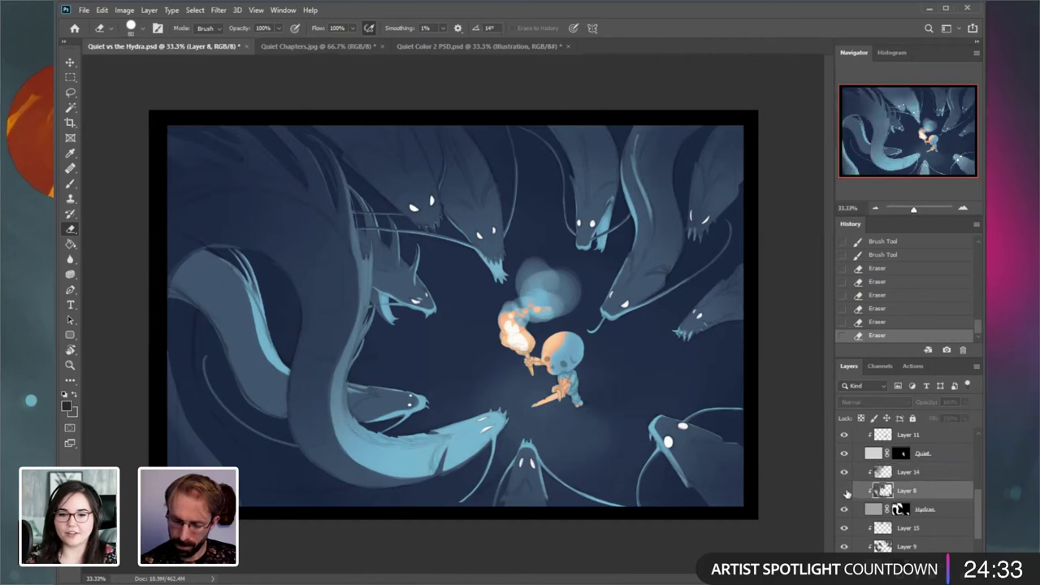
pyautogui.click(845, 491)
pyautogui.click(844, 491)
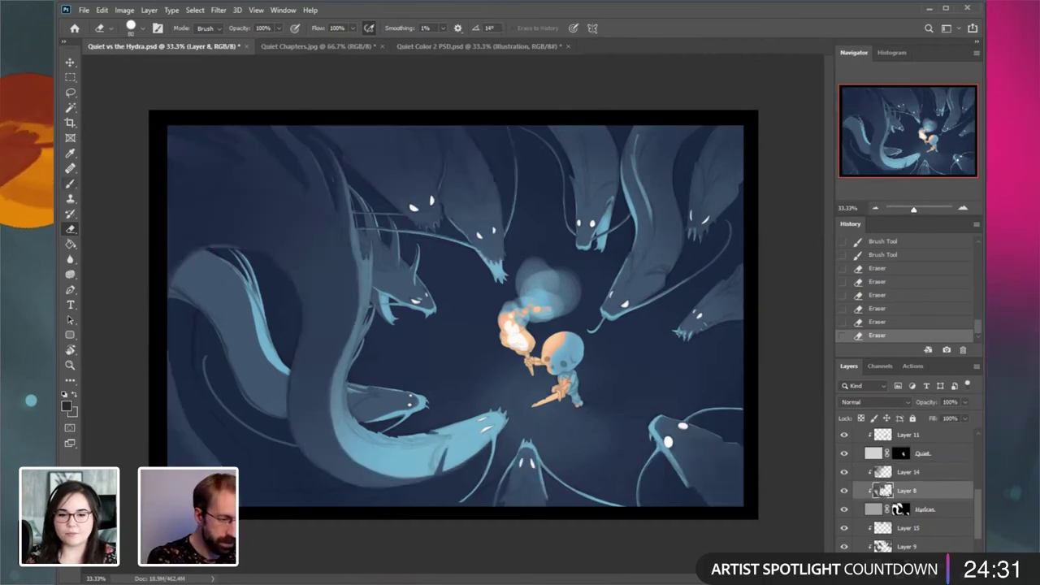
# - Set the Eraser to the Soft Round 40 brush tip and enlarge it to 92 px
pyautogui.press('b')
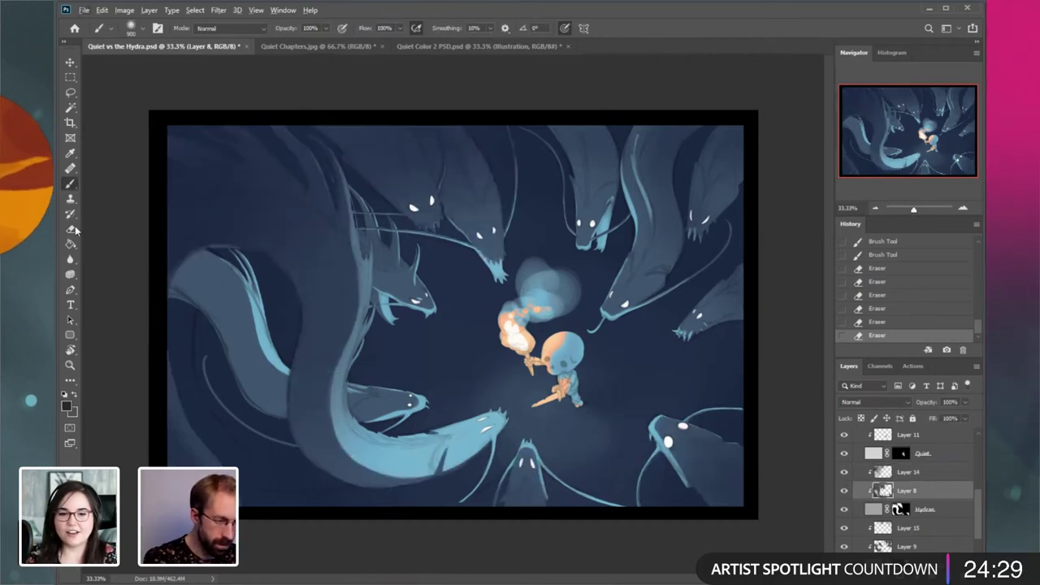
pyautogui.press('e')
pyautogui.rightClick(427, 265)
pyautogui.click(485, 389)
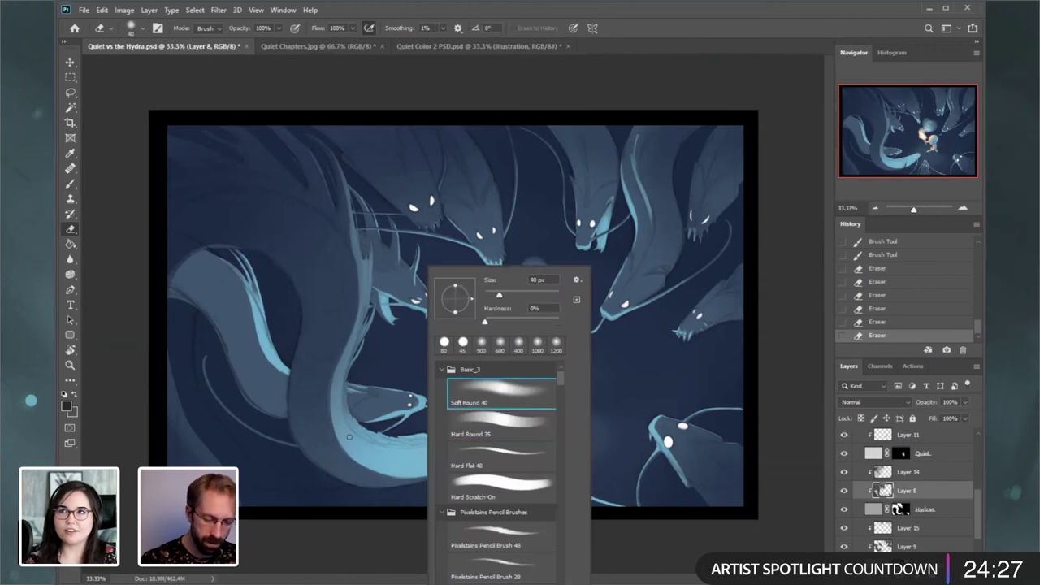
pyautogui.click(357, 455)
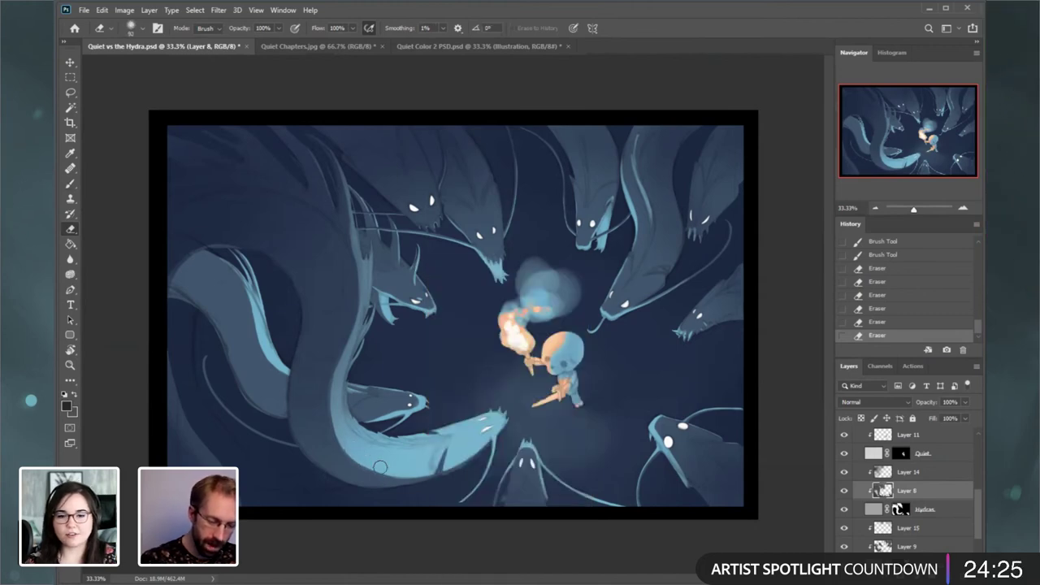
# - Hide the Gradient Map 1 adjustment to work in grayscale and switch from the Eraser to the Brush tool
pyautogui.click(962, 208)
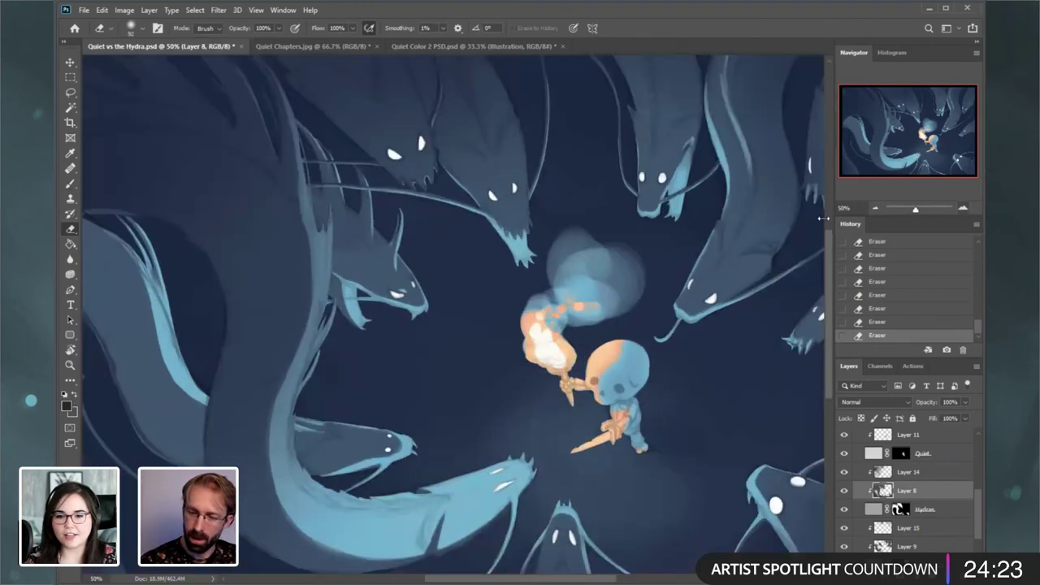
pyautogui.moveTo(539, 404); pyautogui.dragTo(596, 350)
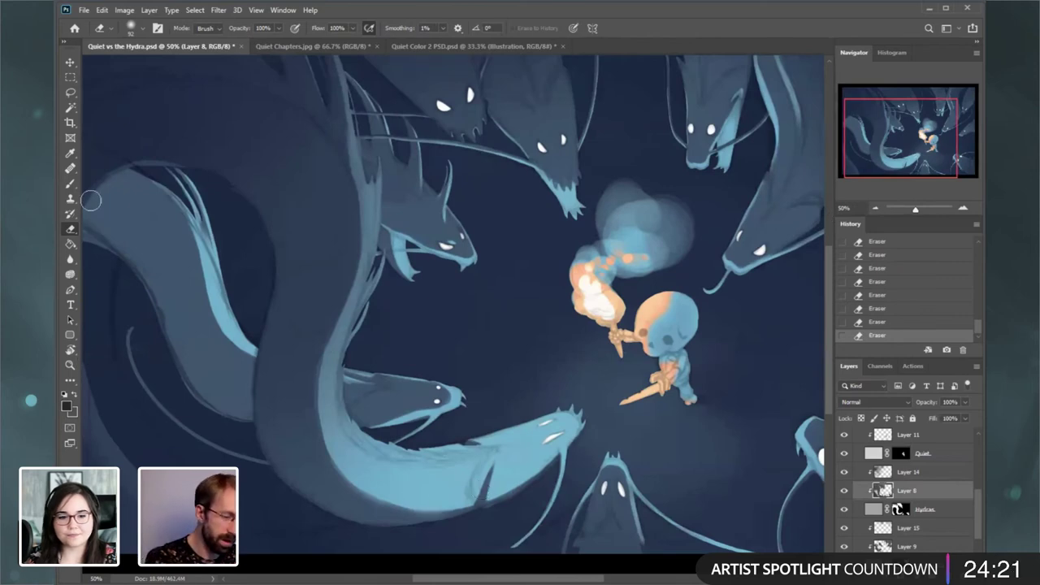
pyautogui.moveTo(978, 499); pyautogui.dragTo(976, 473)
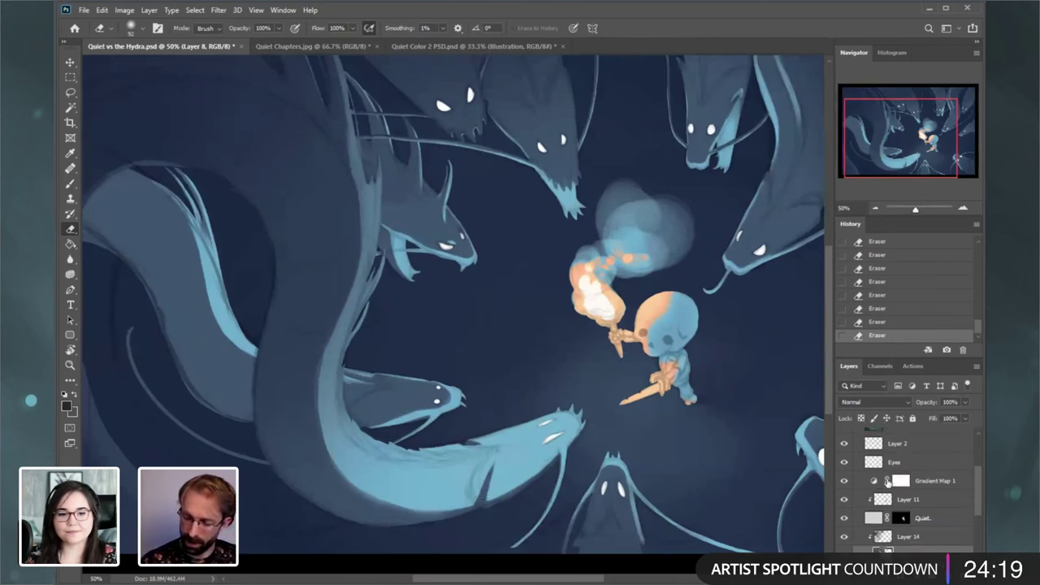
pyautogui.keyDown('alt'); pyautogui.click(305, 424); pyautogui.keyUp('alt')
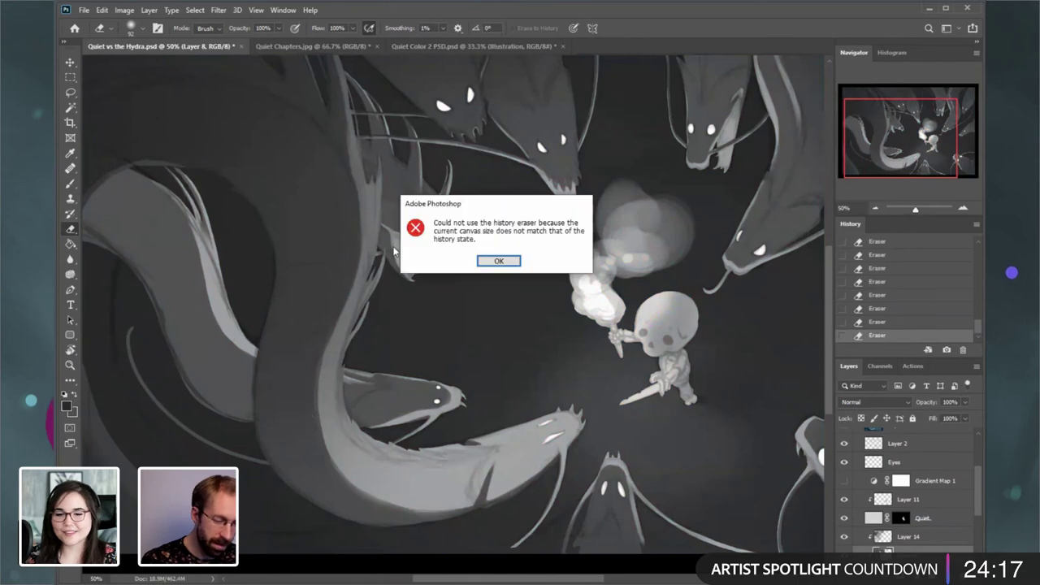
pyautogui.click(499, 260)
pyautogui.click(72, 185)
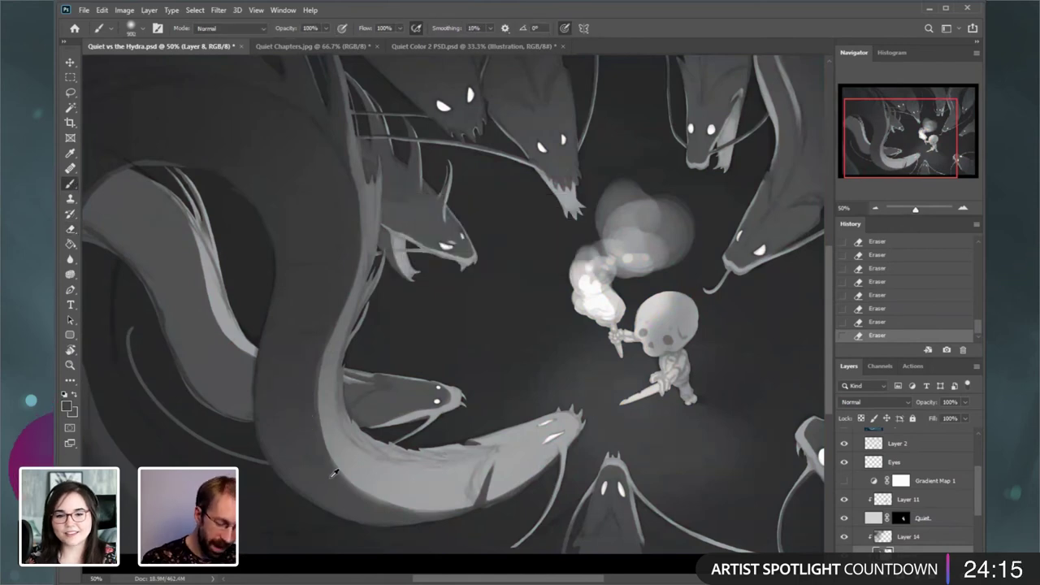
# - Reduce the soft brush and blend gray shading along the lower edge of the large hydra's light neck on Layer 8
pyautogui.press('[')
pyautogui.press('[')
pyautogui.press('[')
pyautogui.press('[')
pyautogui.press('[')
pyautogui.press('[')
pyautogui.press('[')
pyautogui.press('[')
pyautogui.press('[')
pyautogui.press('[')
pyautogui.press('[')
pyautogui.press('[')
pyautogui.press('[')
pyautogui.press('[')
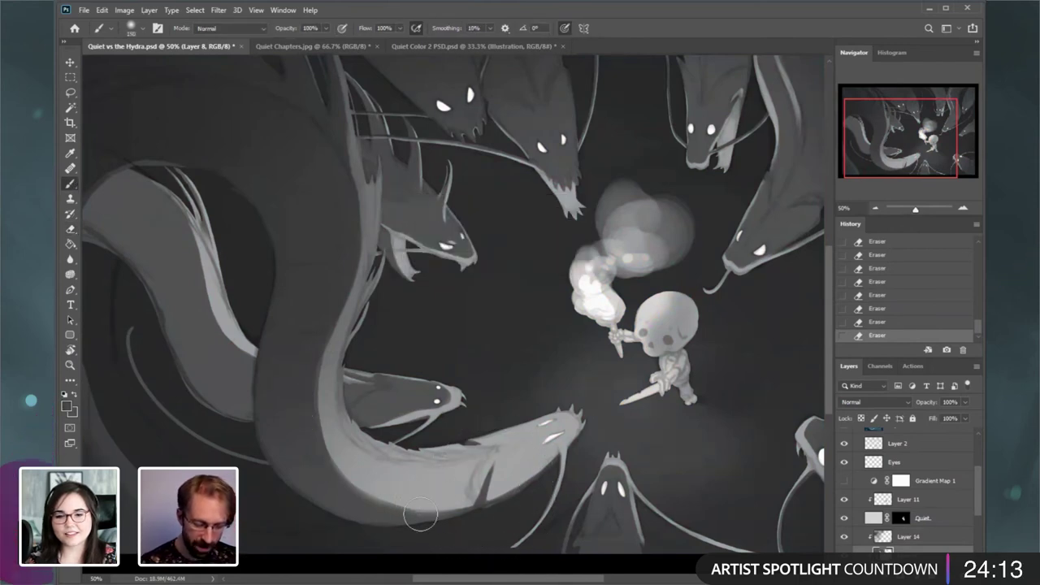
pyautogui.moveTo(421, 514); pyautogui.dragTo(528, 493)
pyautogui.press('[')
pyautogui.moveTo(405, 517)
pyautogui.mouseDown()
pyautogui.moveTo(520, 481)
pyautogui.moveTo(487, 503)
pyautogui.moveTo(575, 440)
pyautogui.mouseUp()
# - Reduce the brush to 80 px and refine the shading under the large hydra's head, undoing an unwanted stroke
pyautogui.press('[')
pyautogui.press('[')
pyautogui.press('[')
pyautogui.press('[')
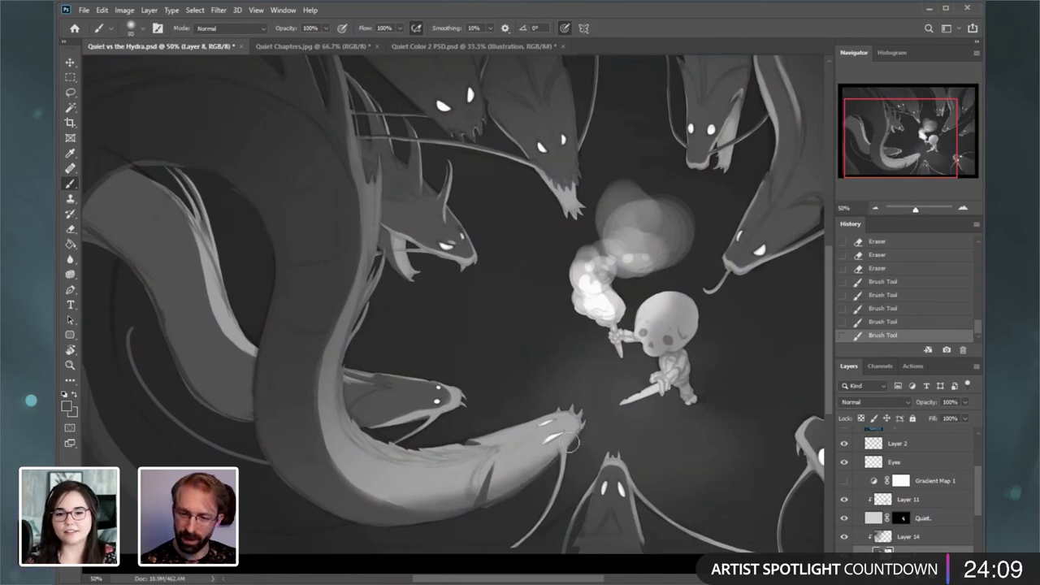
pyautogui.moveTo(513, 483)
pyautogui.mouseDown()
pyautogui.moveTo(567, 463)
pyautogui.moveTo(532, 465)
pyautogui.mouseUp()
pyautogui.hotkey('ctrl', 'z')
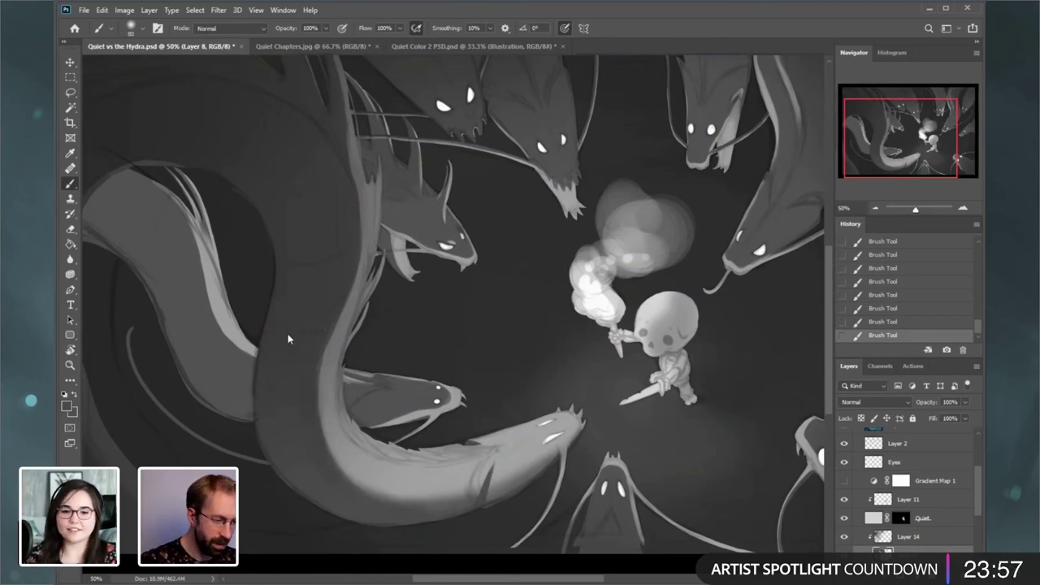
# - Clean up the large hydra's neck shading with the soft eraser, undo the last erasure and touch up the neck with the brush
pyautogui.press('e')
pyautogui.rightClick(538, 344)
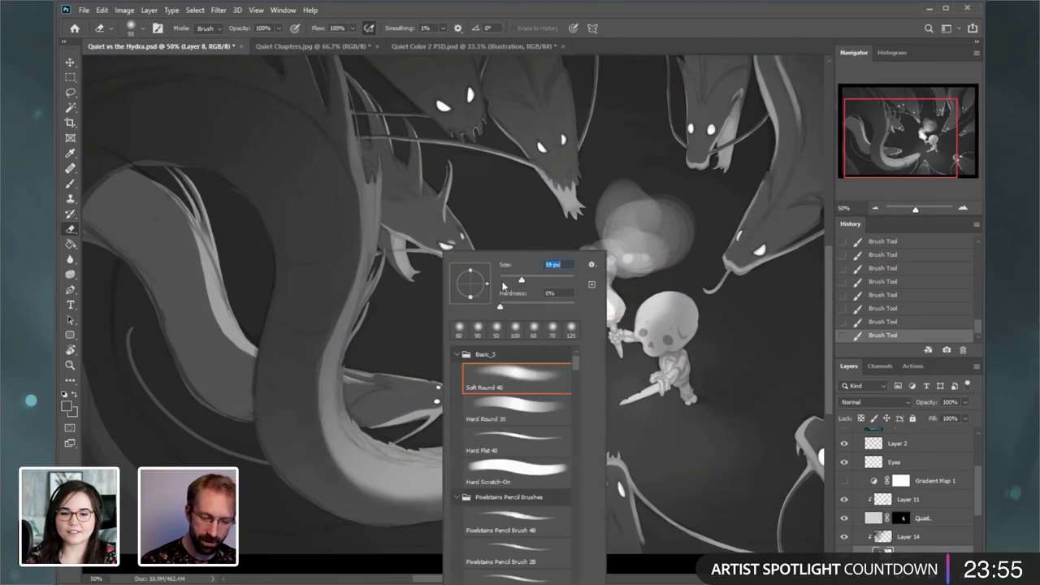
pyautogui.click(340, 332)
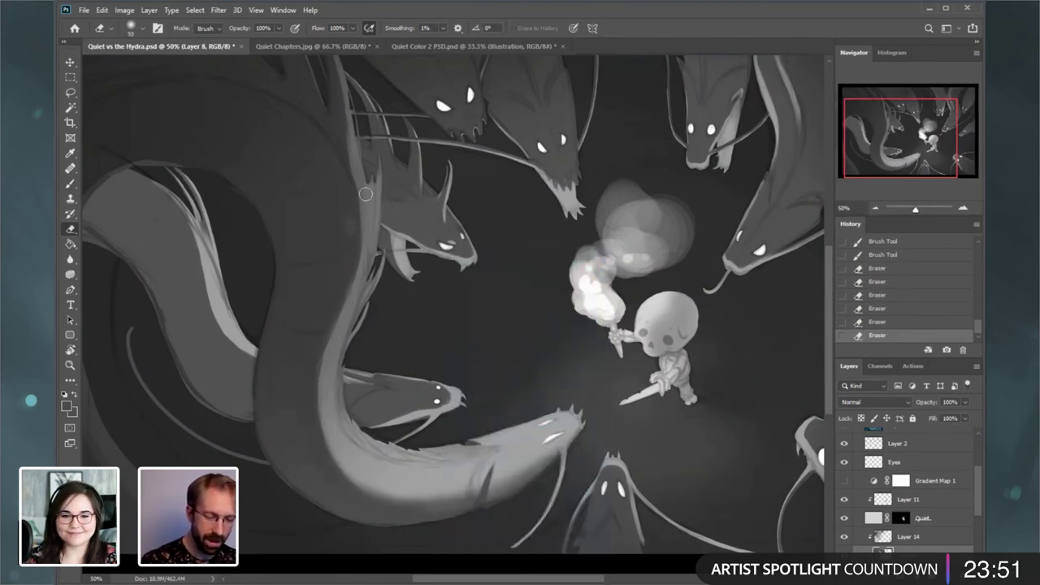
pyautogui.click(70, 184)
pyautogui.hotkey('ctrl', 'z')
pyautogui.moveTo(316, 311); pyautogui.dragTo(320, 291)
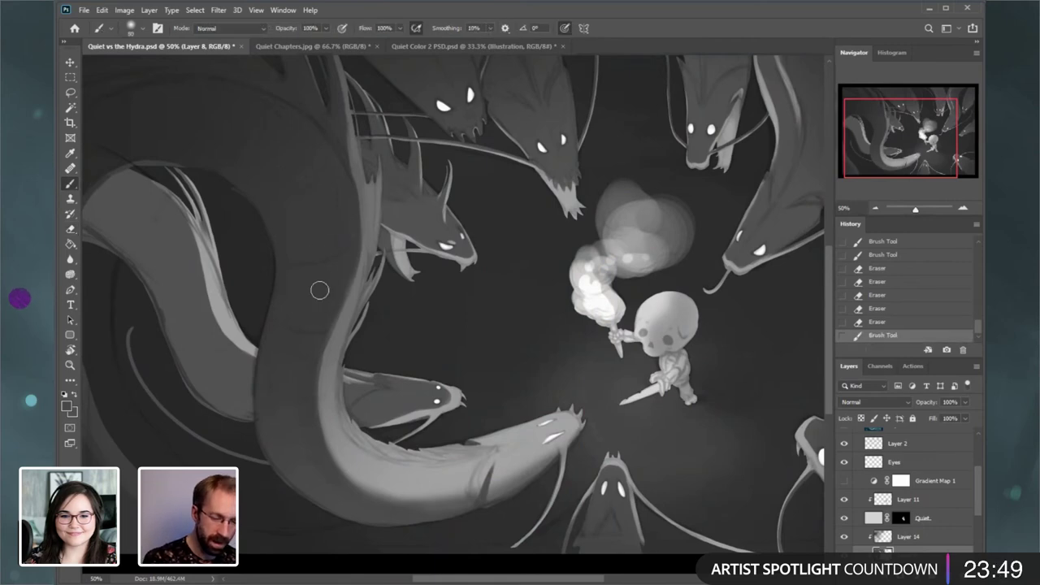
# - Darken the lower bend of the large foreground hydra neck with soft brush strokes on Layer 8
pyautogui.moveTo(329, 494); pyautogui.dragTo(308, 481)
pyautogui.moveTo(261, 373); pyautogui.dragTo(258, 382)
pyautogui.moveTo(333, 507); pyautogui.dragTo(303, 396)
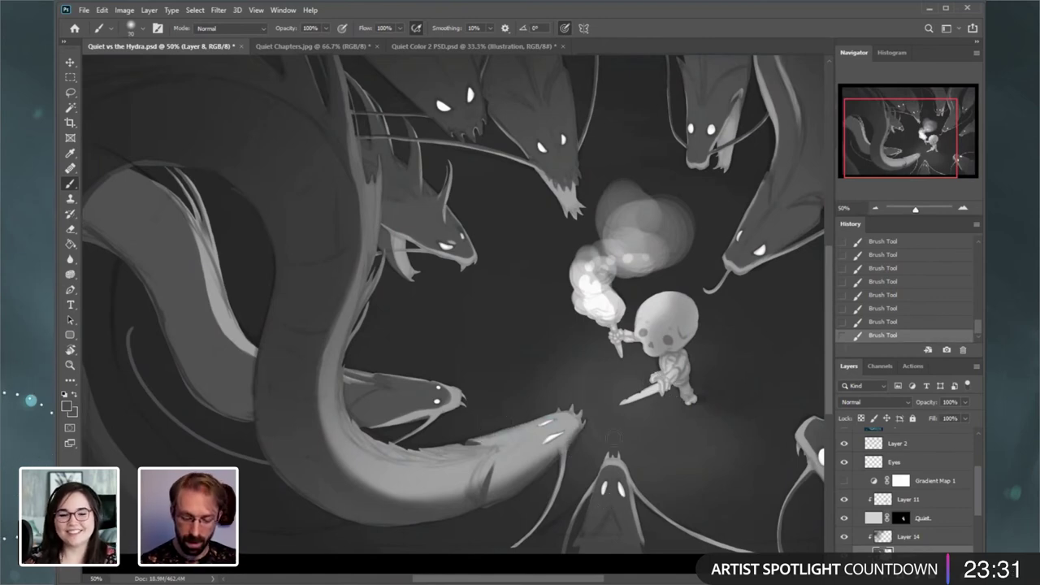
# - Erase the dark shading from the light rim of the small hydra head at the bottom centre of the painting
pyautogui.click(70, 229)
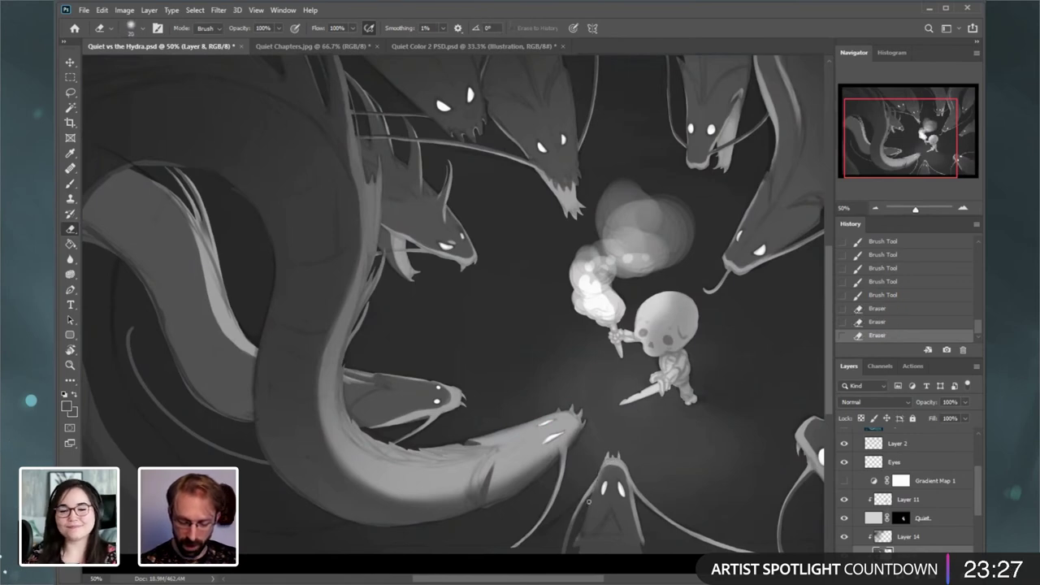
pyautogui.click(644, 550)
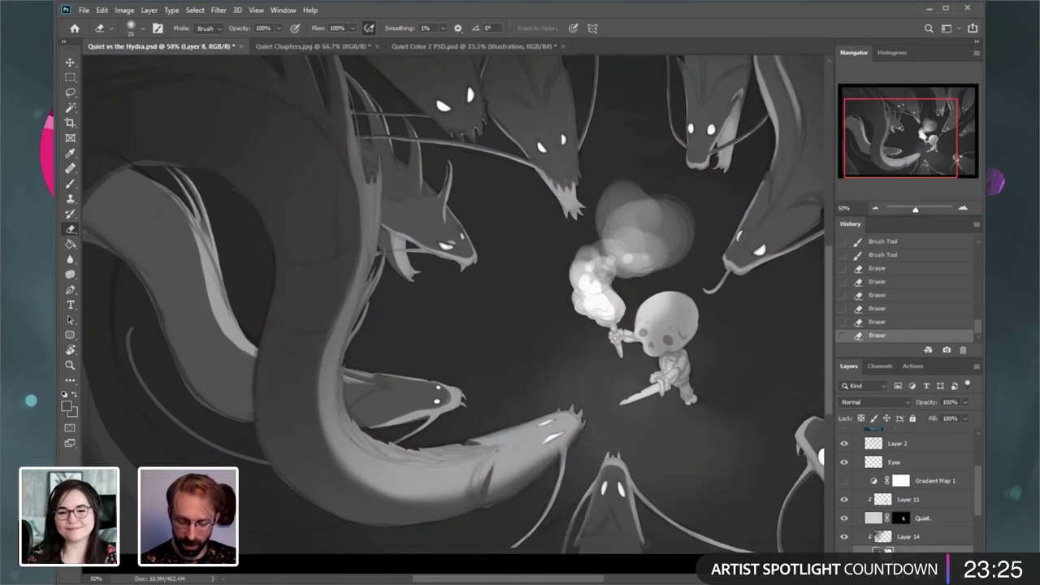
pyautogui.click(644, 548)
pyautogui.click(642, 546)
# - Brush dark shading over the forehead of the bottom-centre hydra head at decreasing brush sizes, and compare with Layer 8 hidden
pyautogui.click(71, 184)
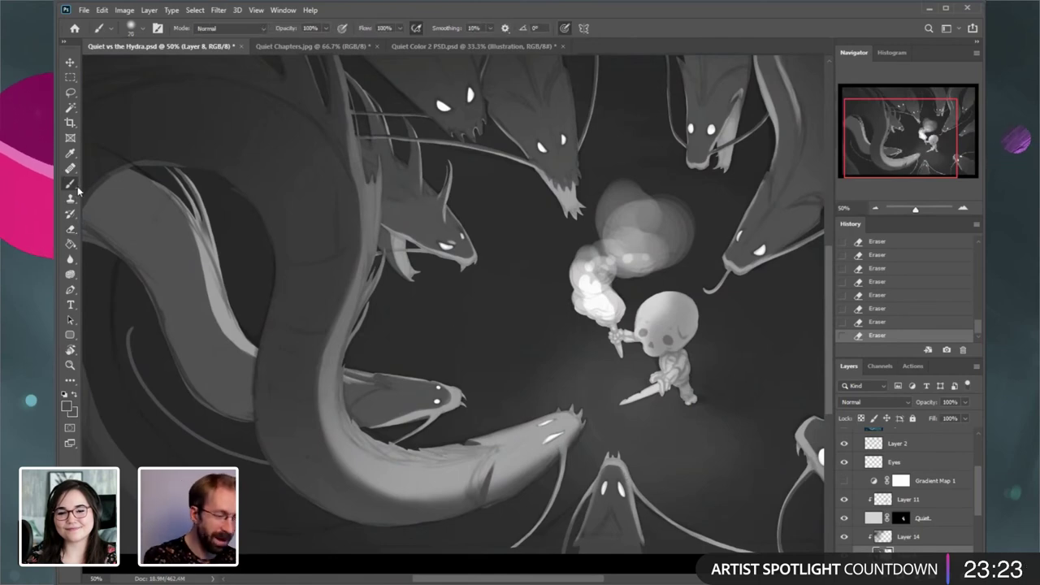
pyautogui.click(611, 472)
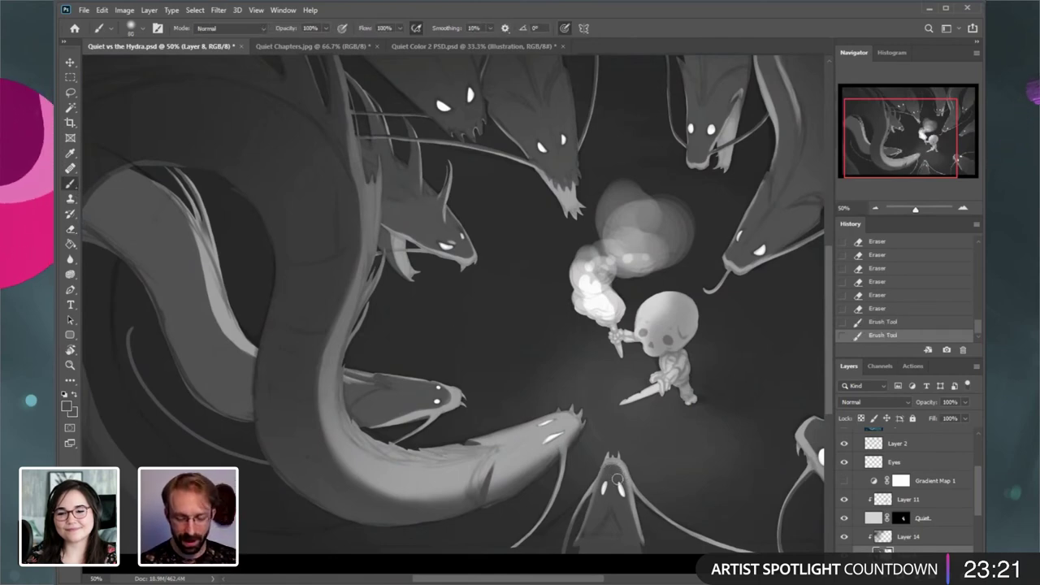
pyautogui.press('[')
pyautogui.press('[')
pyautogui.click(618, 473)
pyautogui.click(622, 475)
pyautogui.click(612, 469)
pyautogui.press('[')
pyautogui.click(606, 470)
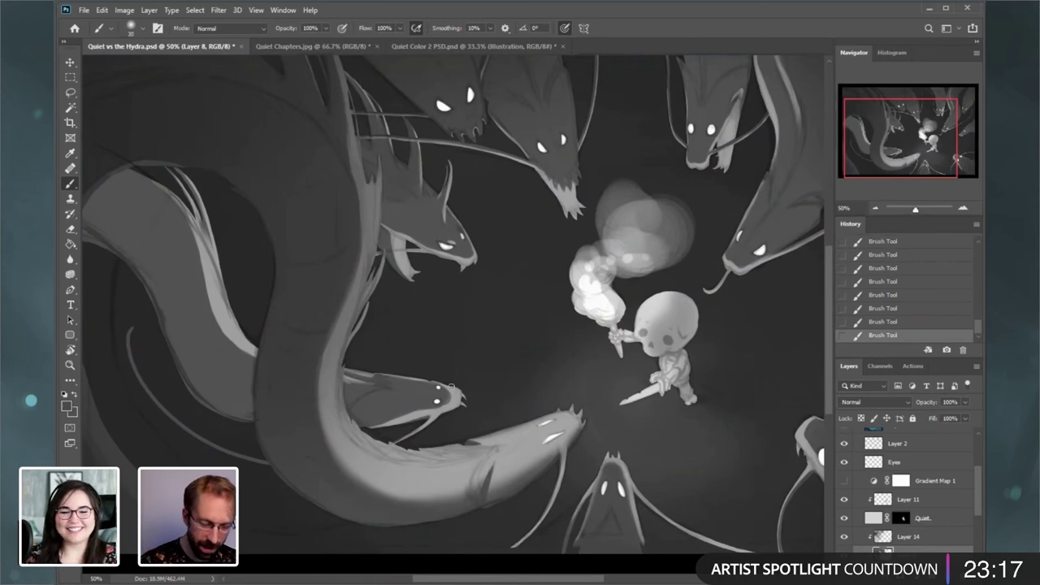
pyautogui.click(845, 539)
pyautogui.click(844, 539)
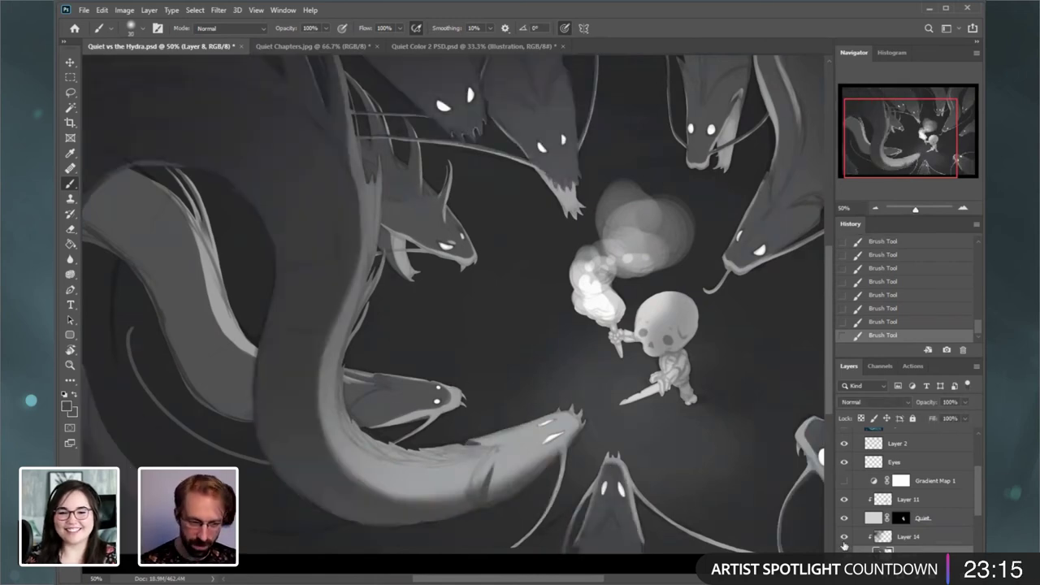
# - Erase the dark shading along the teeth of the upper-left hydra head with a small soft eraser to bring out their light edges
pyautogui.moveTo(916, 139); pyautogui.dragTo(871, 131)
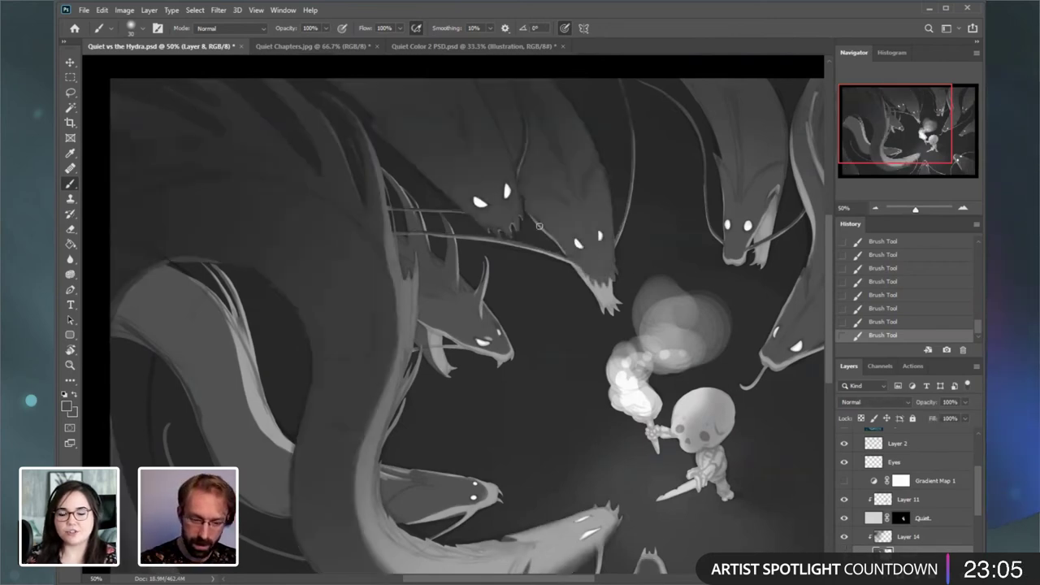
pyautogui.click(963, 210)
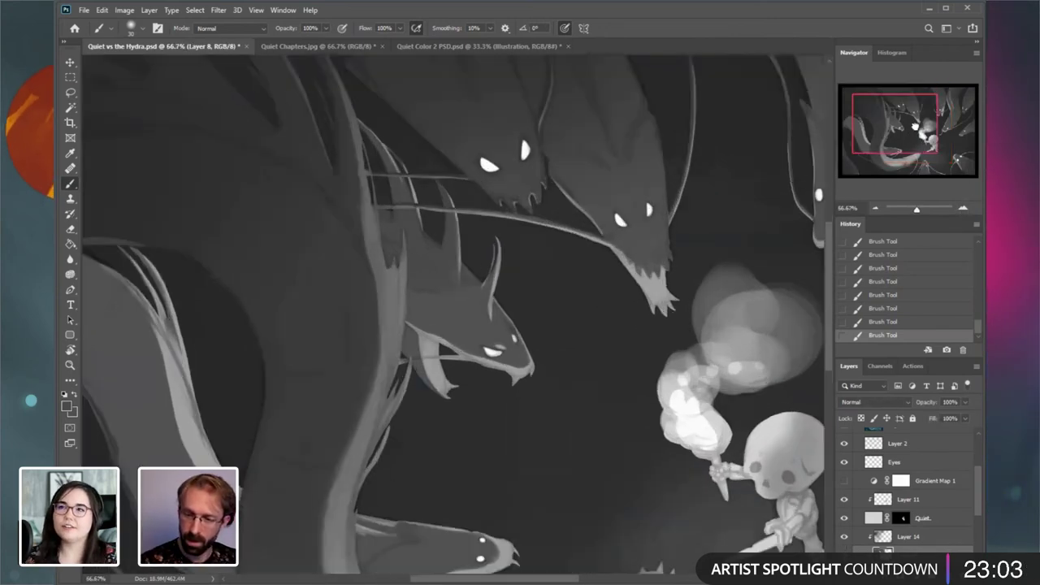
pyautogui.click(71, 229)
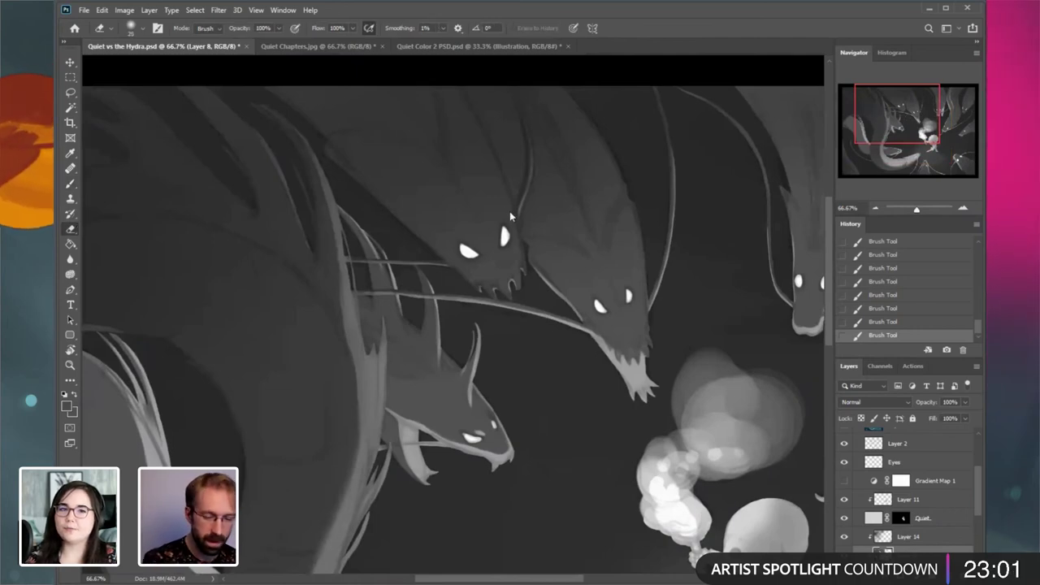
pyautogui.click(510, 285)
pyautogui.click(512, 286)
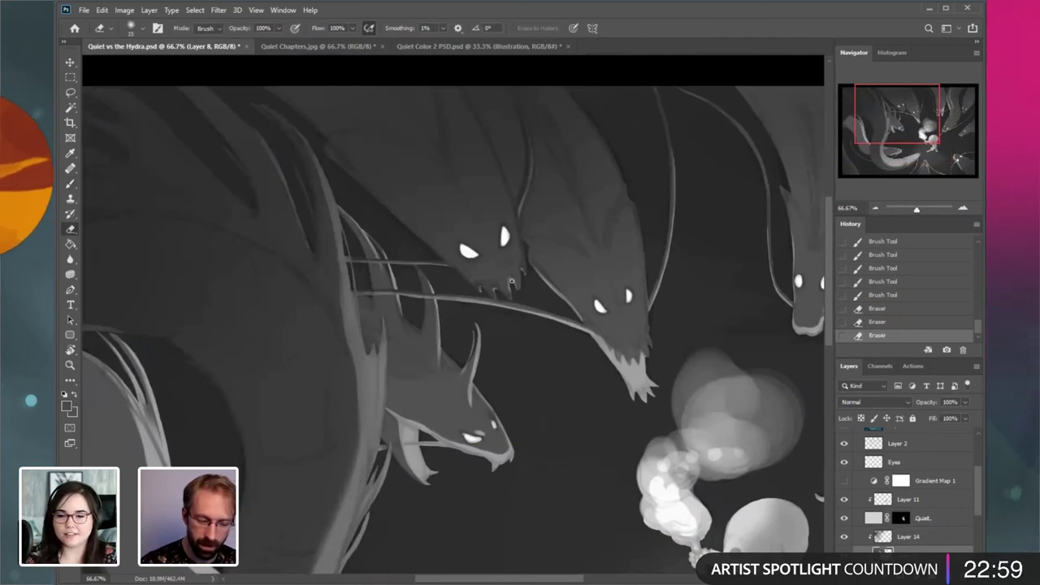
pyautogui.click(512, 285)
pyautogui.click(511, 285)
pyautogui.press('[')
pyautogui.click(512, 284)
pyautogui.click(520, 273)
pyautogui.click(523, 269)
pyautogui.click(504, 291)
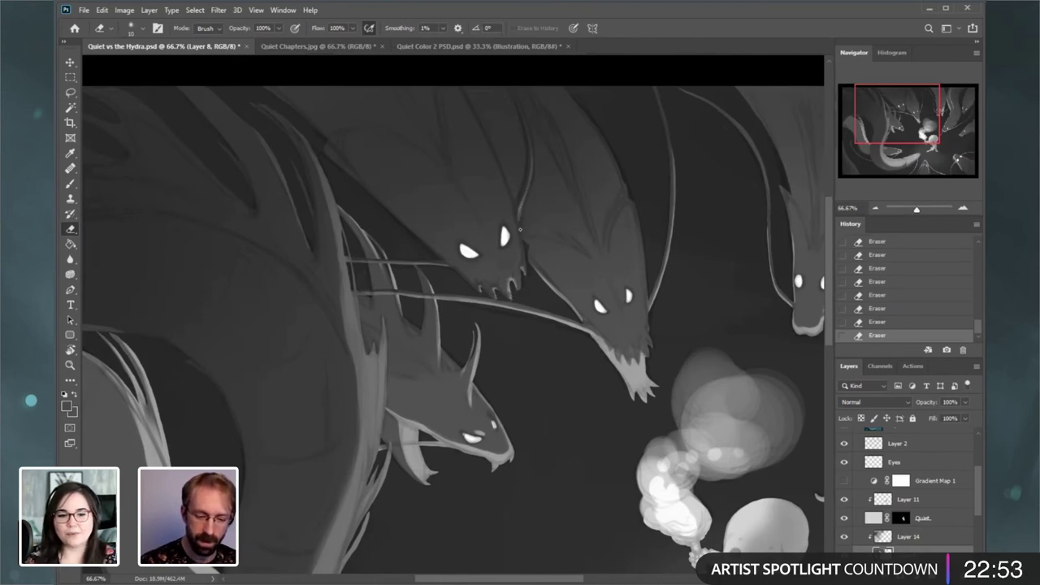
# - Undo the last erasure and retry the cheek edge of the upper-left hydra head with the Hard Round 35 eraser
pyautogui.hotkey('ctrl', 'z')
pyautogui.rightClick(538, 201)
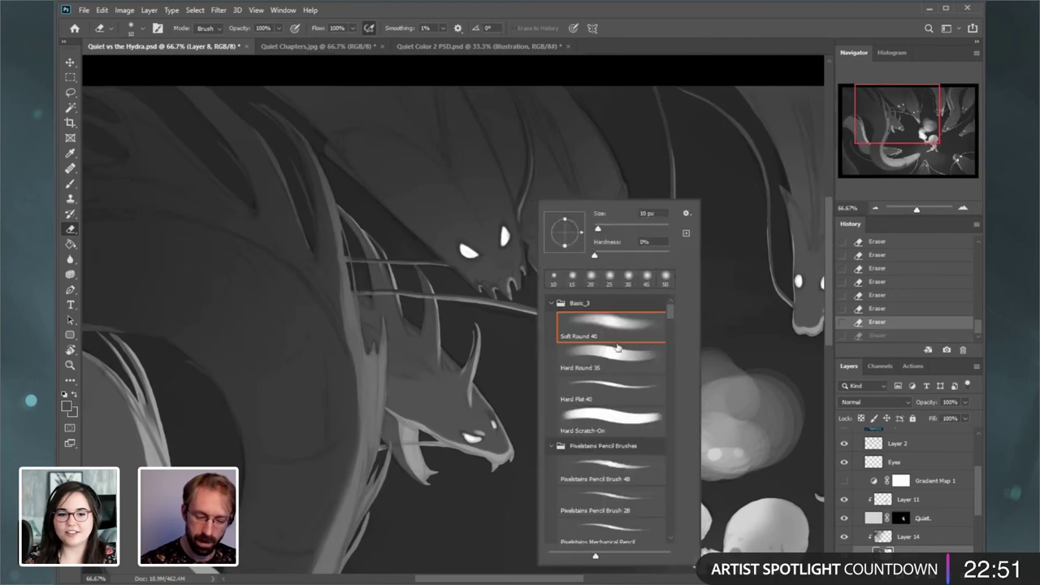
pyautogui.click(611, 355)
pyautogui.moveTo(522, 228)
pyautogui.mouseDown()
pyautogui.moveTo(526, 256)
pyautogui.moveTo(522, 245)
pyautogui.mouseUp()
pyautogui.hotkey('ctrl', 'z')
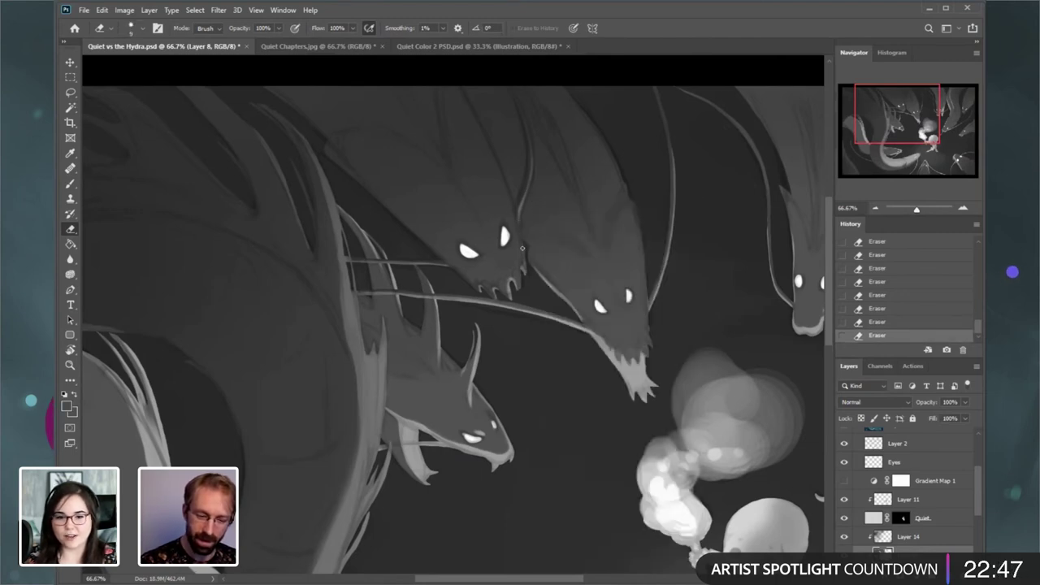
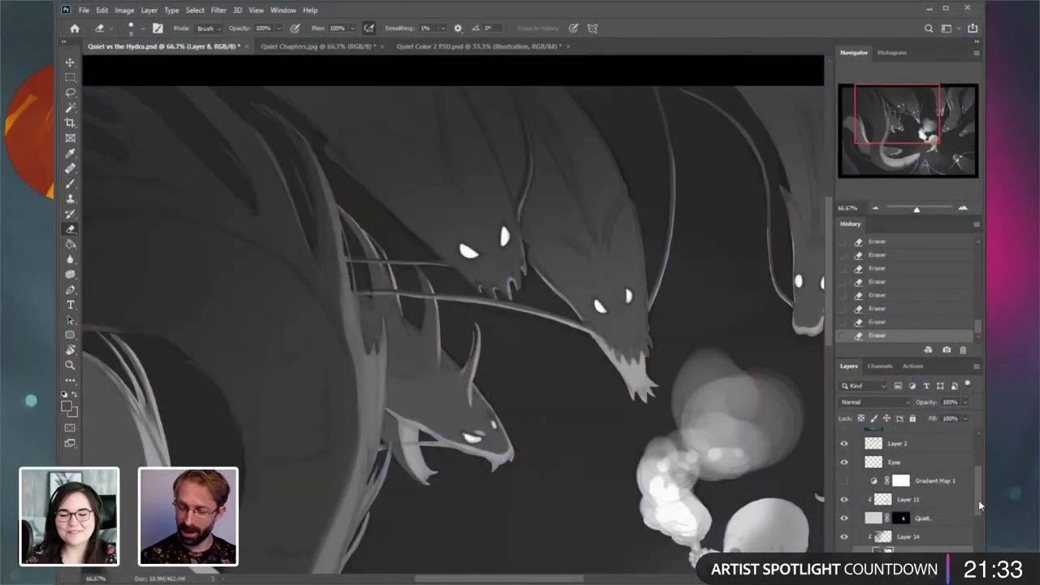
# - Undo the last erasure and brush dark gray near the whisker base of the second hydra head from the upper left
pyautogui.moveTo(978, 499); pyautogui.dragTo(974, 511)
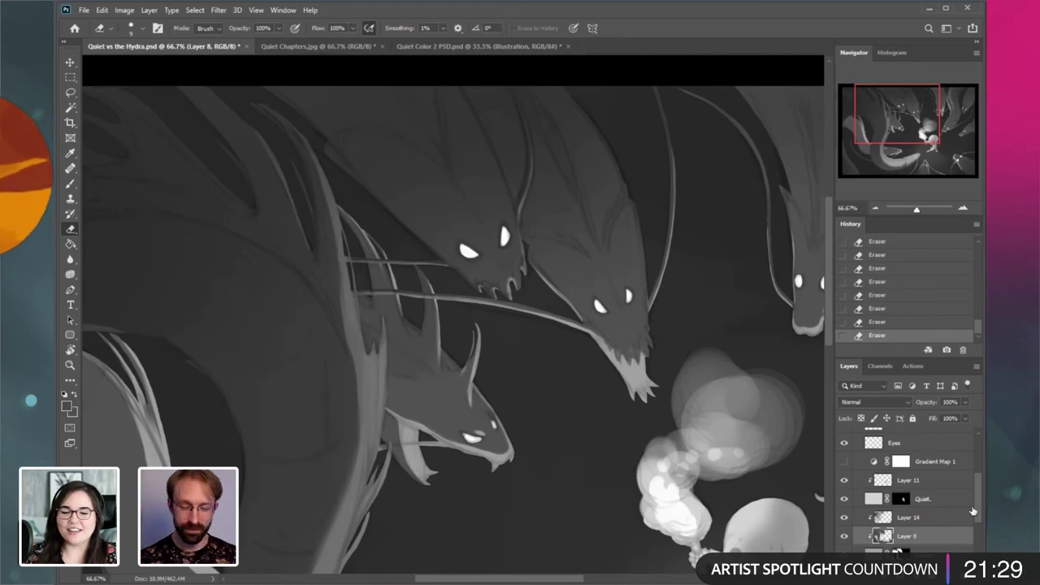
pyautogui.moveTo(881, 142); pyautogui.dragTo(916, 147)
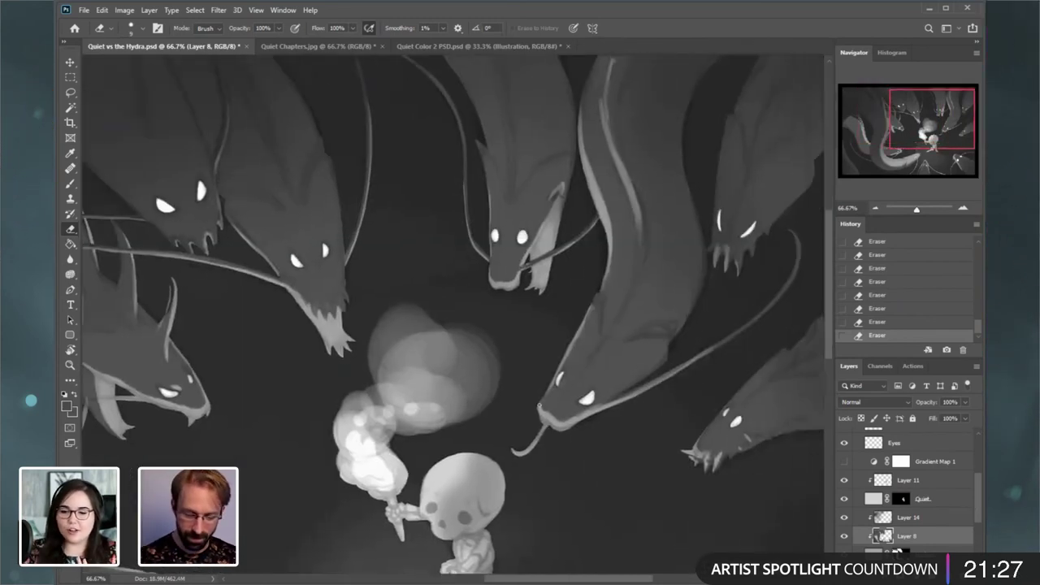
pyautogui.hotkey('ctrl', 'z')
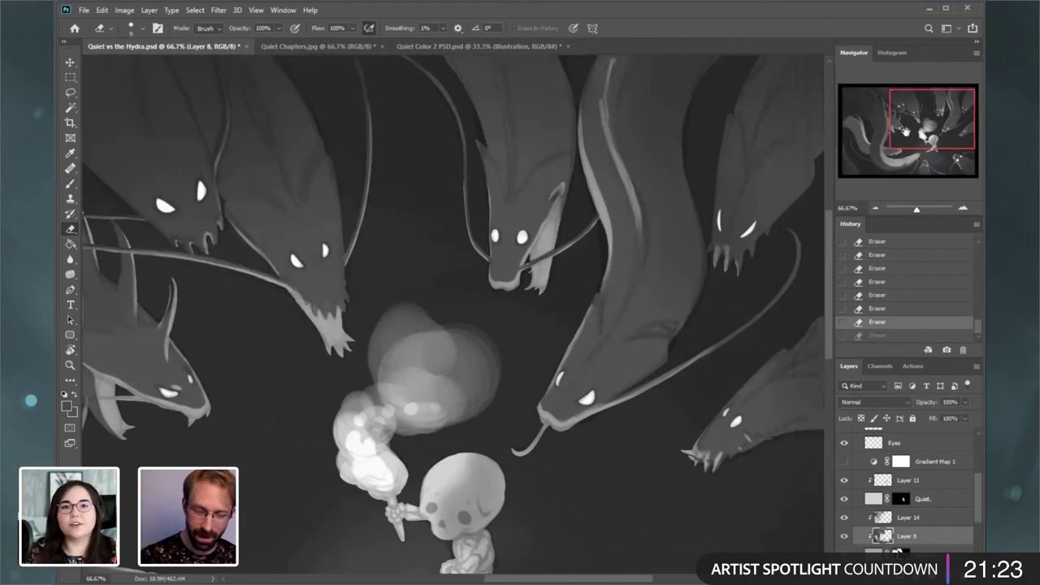
pyautogui.moveTo(905, 132); pyautogui.dragTo(899, 133)
pyautogui.click(71, 184)
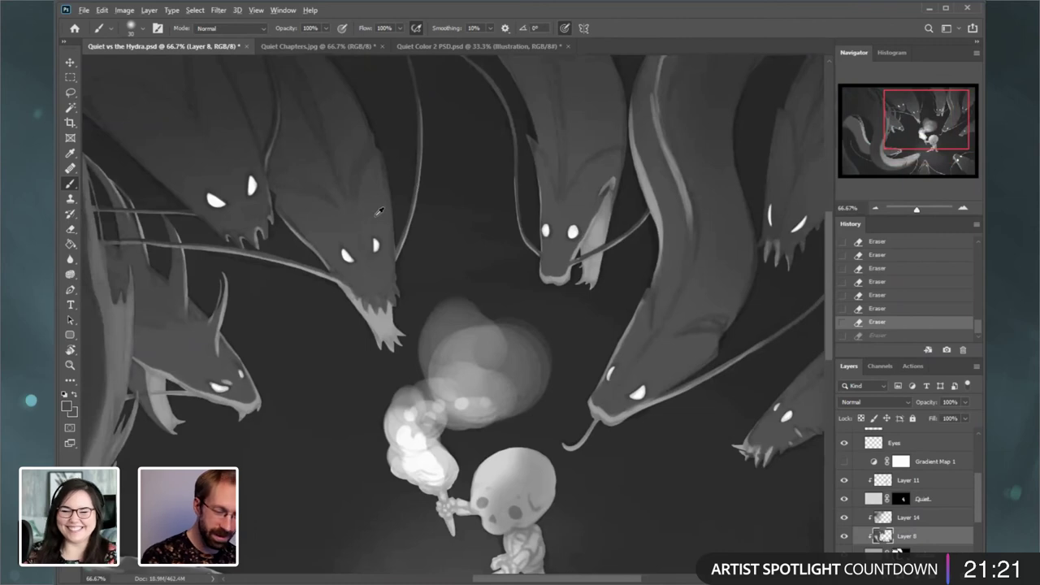
pyautogui.moveTo(411, 244); pyautogui.dragTo(410, 250)
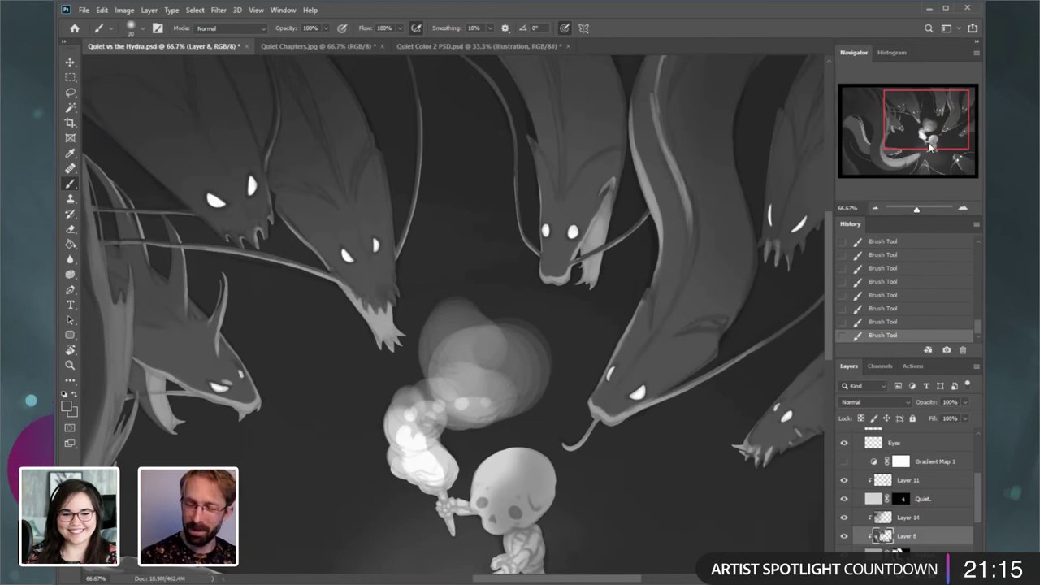
# - Paint the jagged shadow edge above the light snout of the second hydra head using the Hard Round 35 brush at 10 px
pyautogui.hotkey('ctrl', '+')
pyautogui.moveTo(923, 123); pyautogui.dragTo(918, 119)
pyautogui.rightClick(509, 275)
pyautogui.click(584, 432)
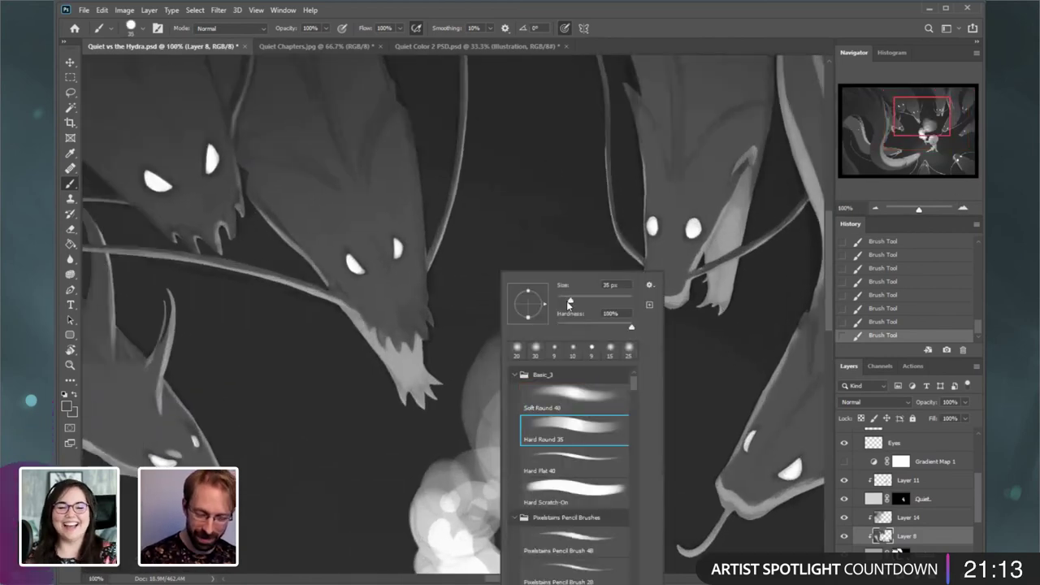
pyautogui.click(400, 350)
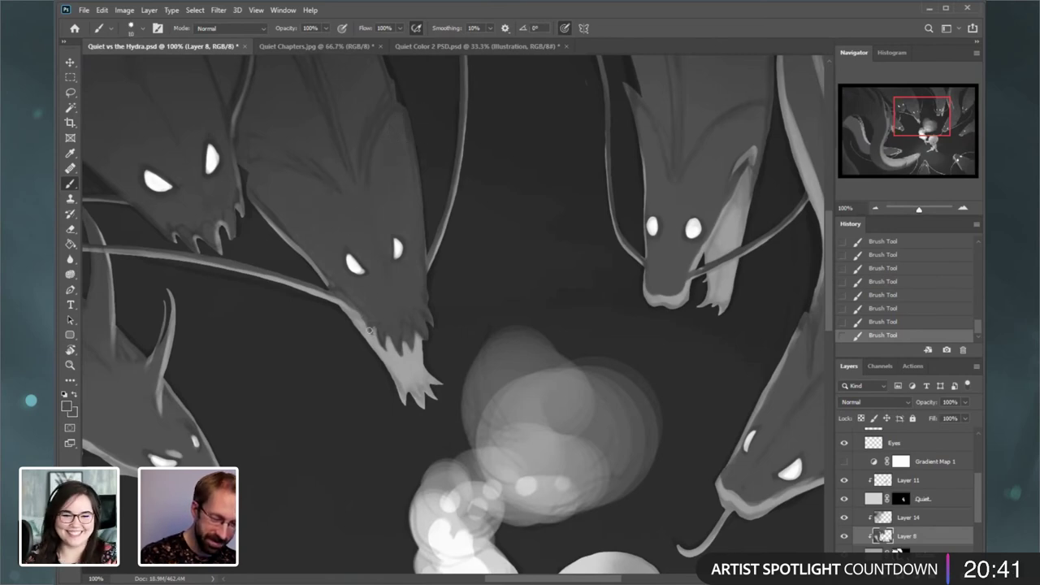
# - Compare the whole painting with Layer 8 hidden and shown to check the shading on the hydra heads
pyautogui.click(875, 208)
pyautogui.click(875, 208)
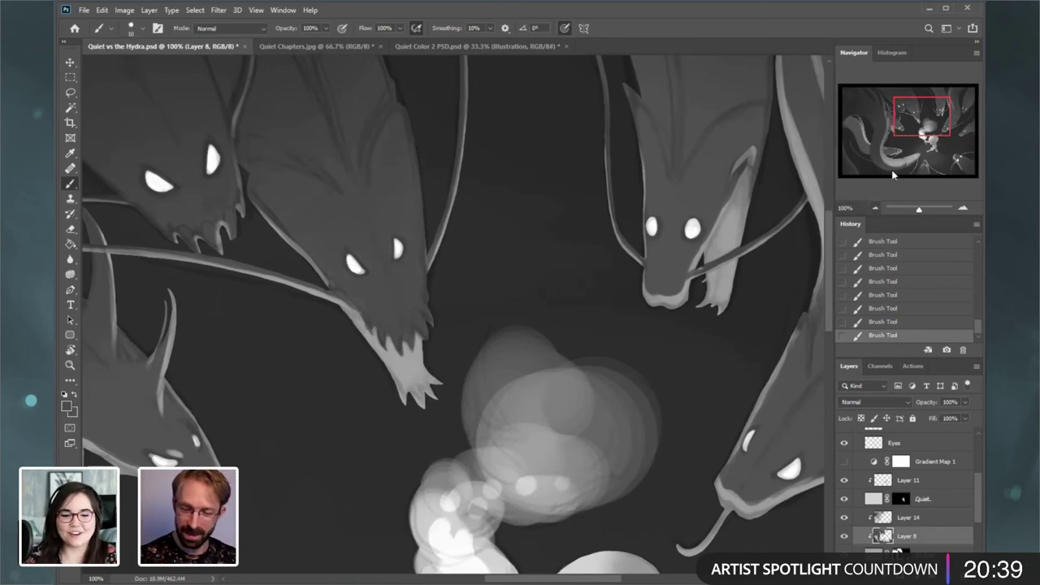
pyautogui.moveTo(914, 131); pyautogui.dragTo(918, 138)
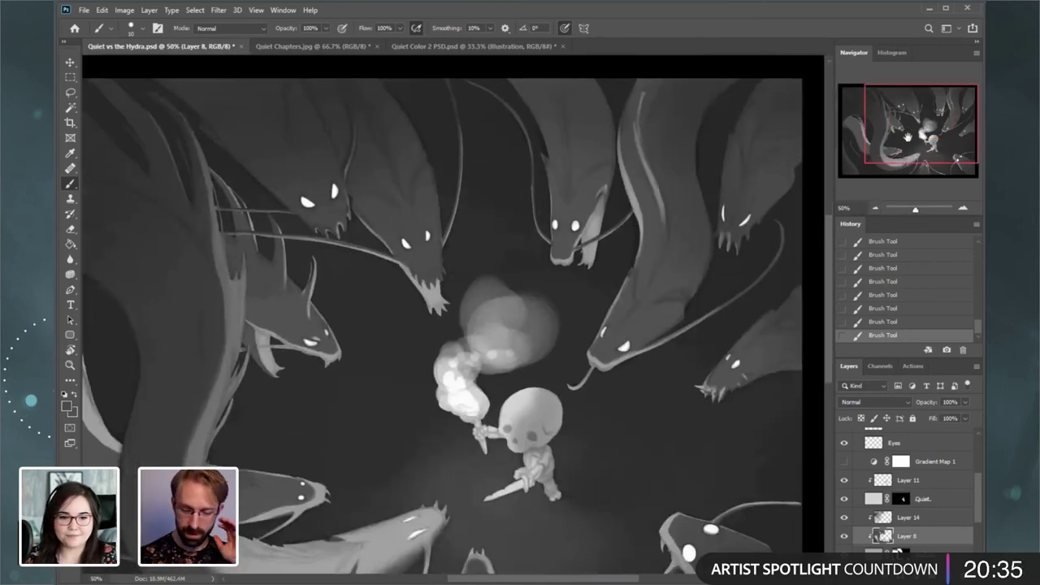
pyautogui.click(842, 536)
pyautogui.click(842, 536)
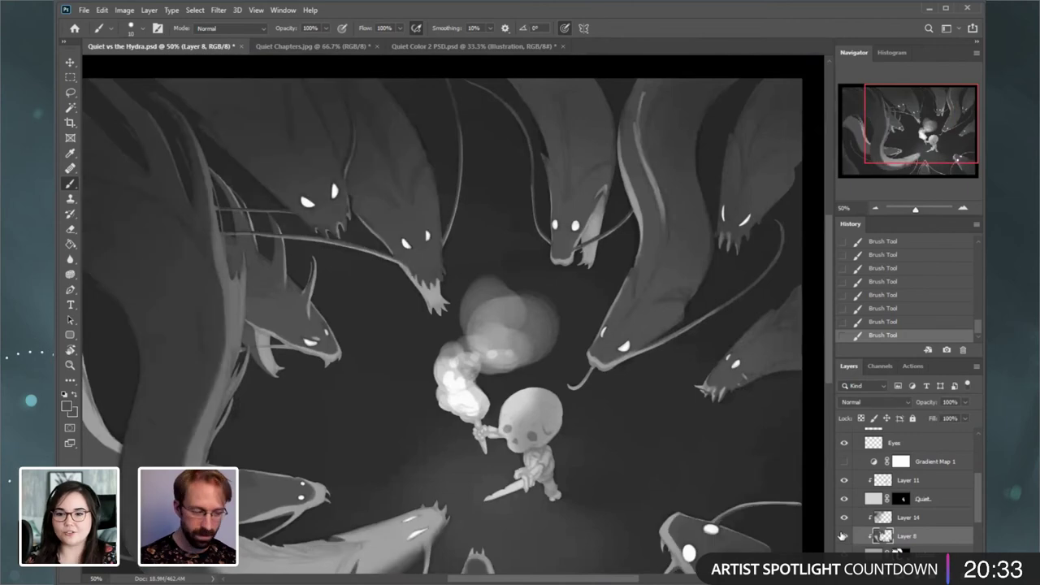
pyautogui.click(843, 537)
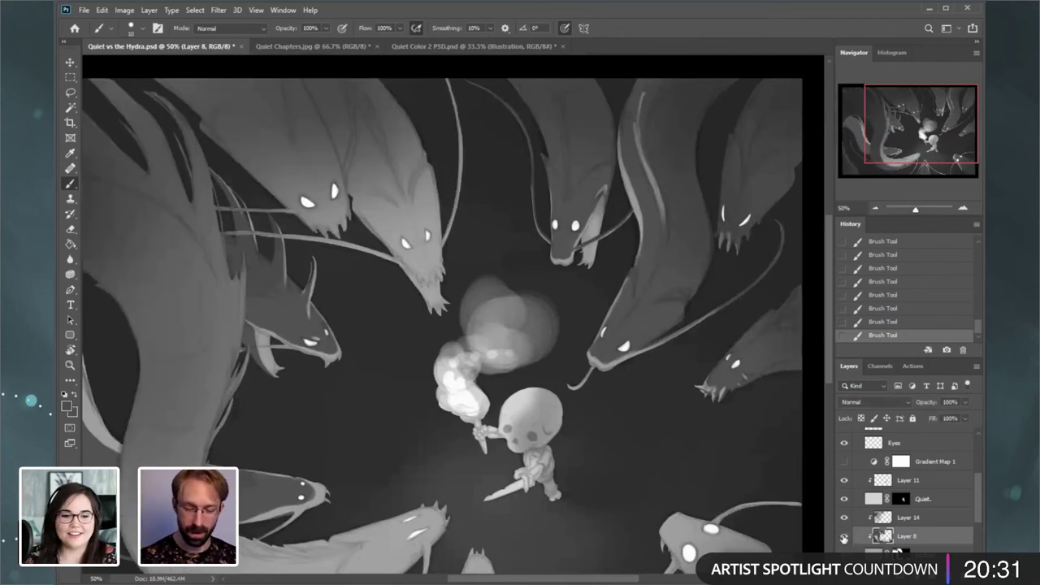
pyautogui.click(843, 536)
pyautogui.moveTo(934, 148); pyautogui.dragTo(934, 153)
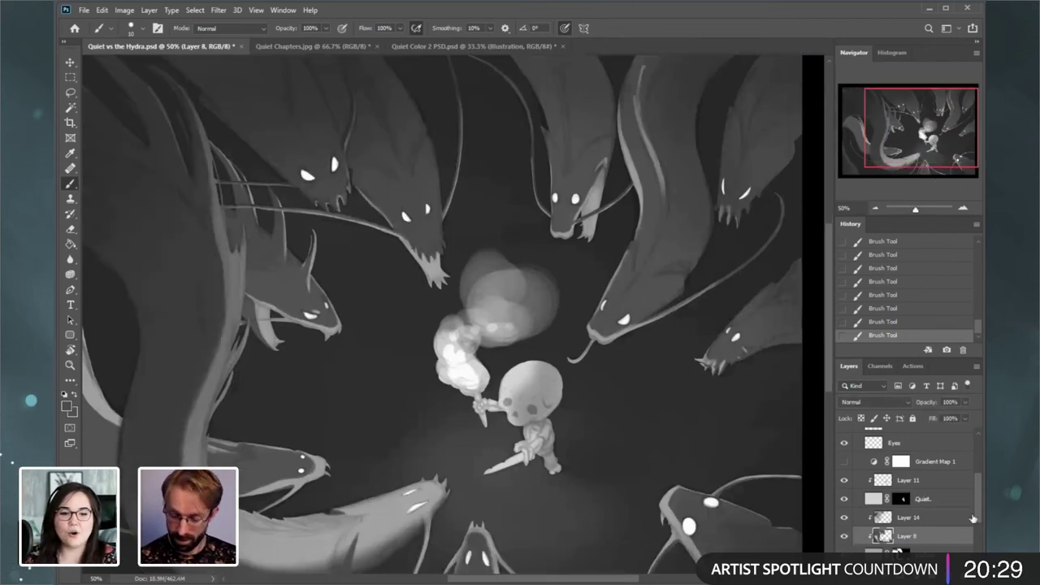
# - Select Layer 11, compare it hidden and shown, and shade the skeleton's skull in gray with the brush enlarged to 30 px
pyautogui.moveTo(977, 509); pyautogui.dragTo(975, 495)
pyautogui.click(927, 517)
pyautogui.click(844, 515)
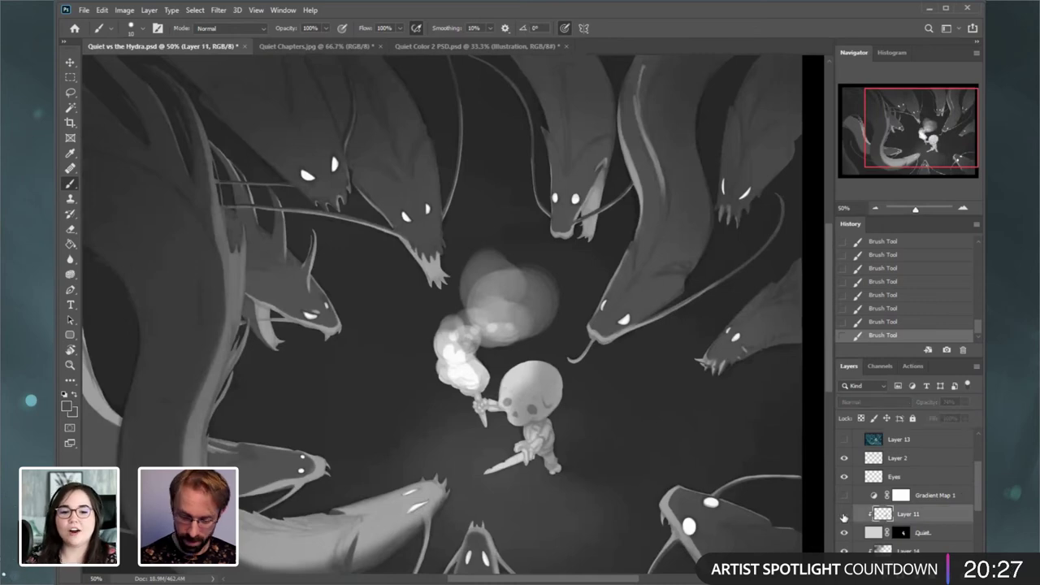
pyautogui.click(844, 514)
pyautogui.scroll(1, 607, 480)
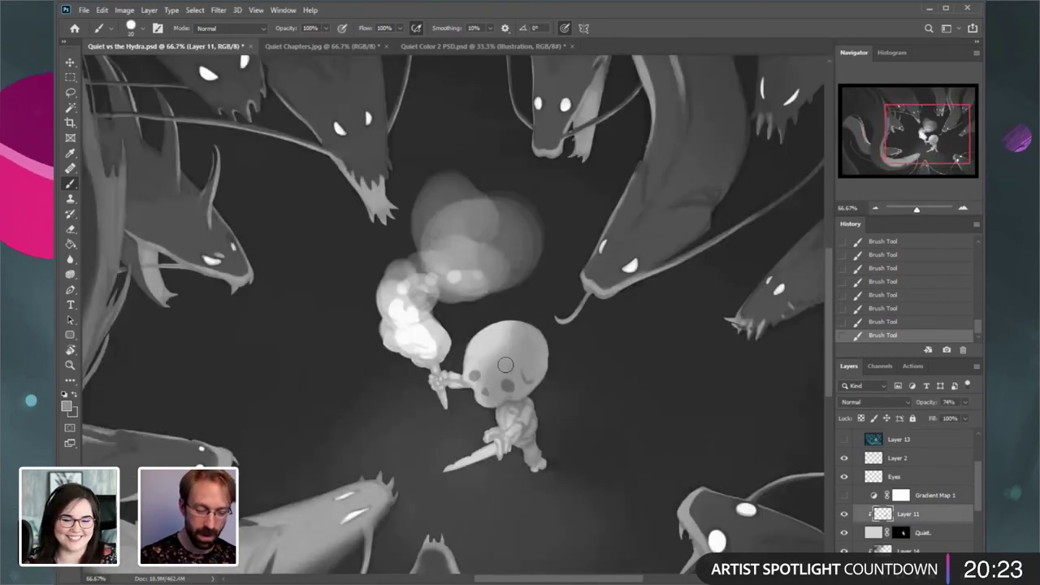
pyautogui.press(']')
pyautogui.press(']')
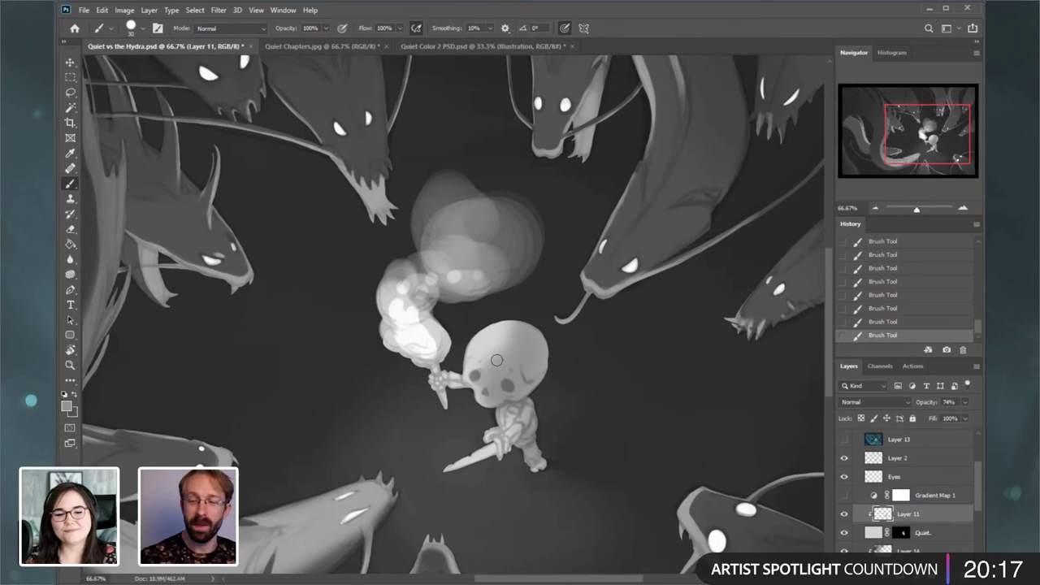
# - Paint a solid gray shadow across the skull's forehead and the side facing away from the torch, varying the brush size
pyautogui.scroll(1, 496, 359)
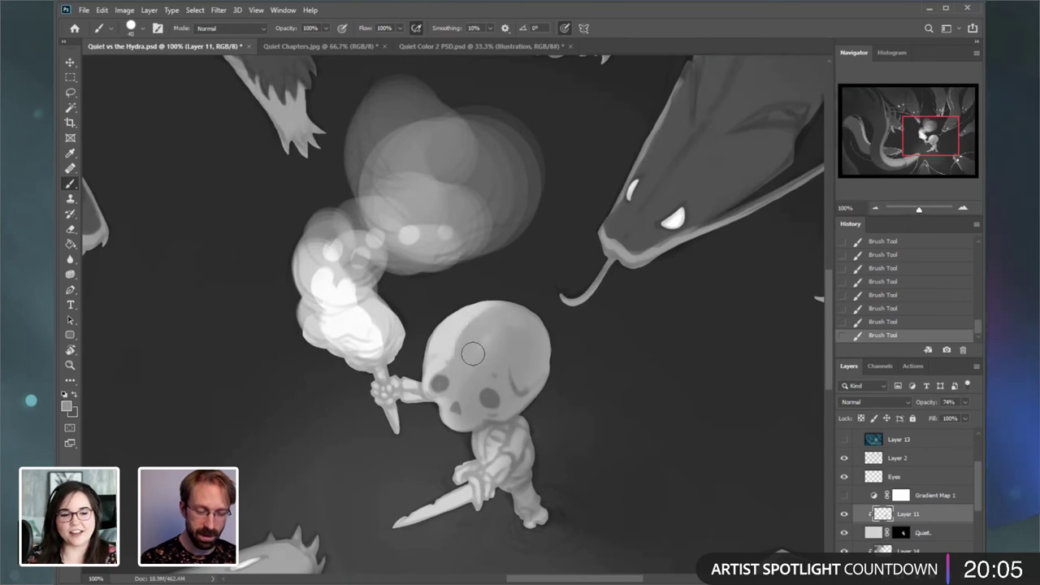
pyautogui.moveTo(527, 325); pyautogui.dragTo(483, 378)
pyautogui.press(']')
pyautogui.press(']')
pyautogui.press(']')
pyautogui.press(']')
pyautogui.press(']')
pyautogui.press('[')
pyautogui.press('[')
pyautogui.press('[')
pyautogui.press('[')
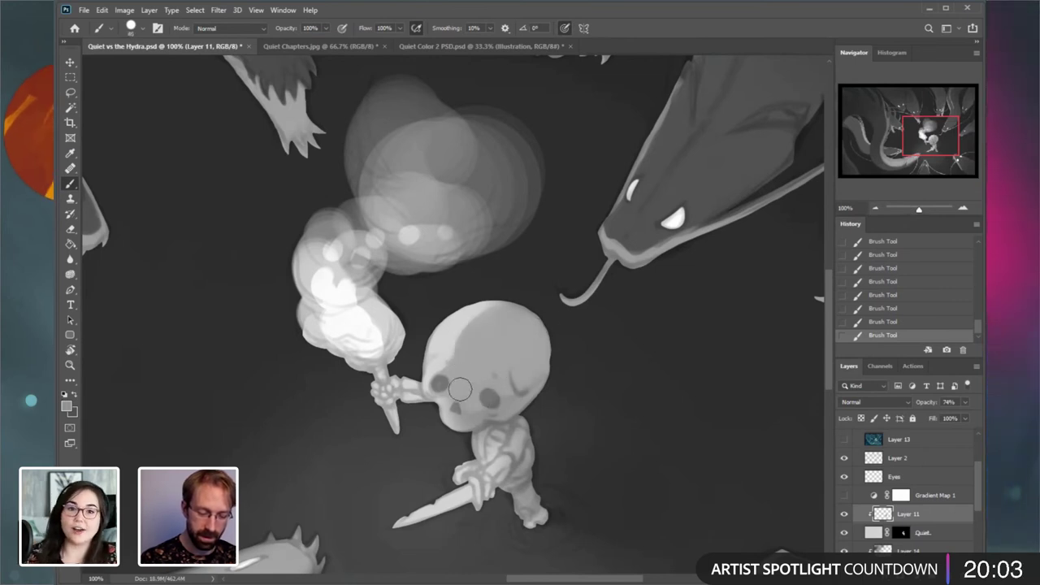
# - Extend the gray shadow over the skull's lower face, around the nose and jaw, varying the brush size
pyautogui.press('[')
pyautogui.press('[')
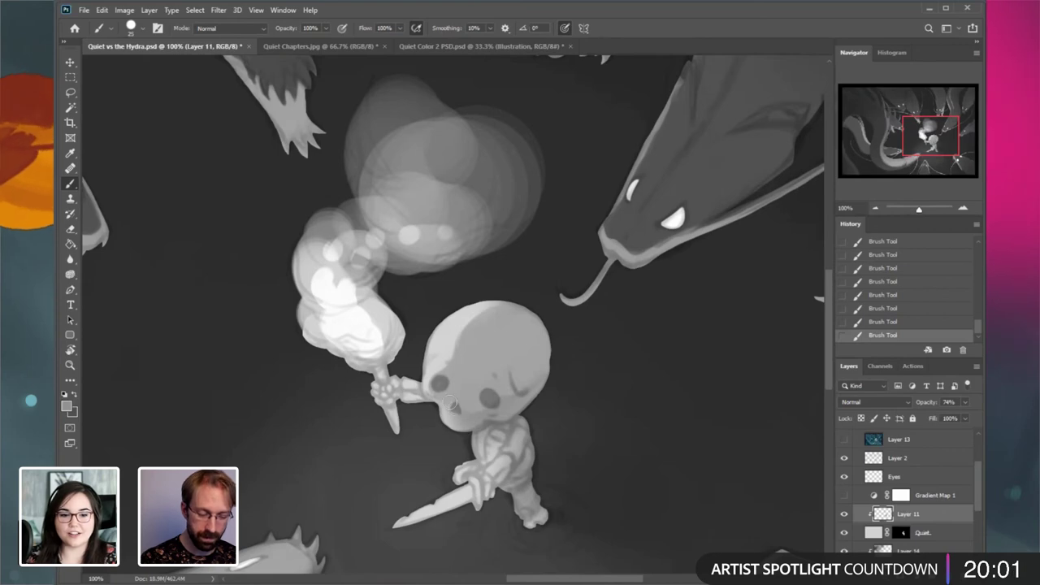
pyautogui.press(']')
pyautogui.press(']')
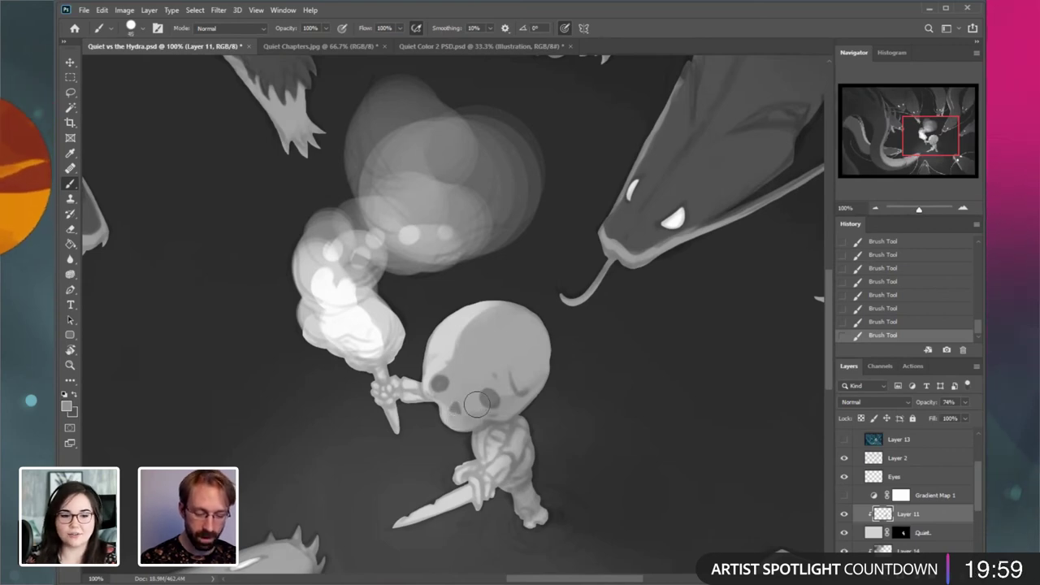
pyautogui.press(']')
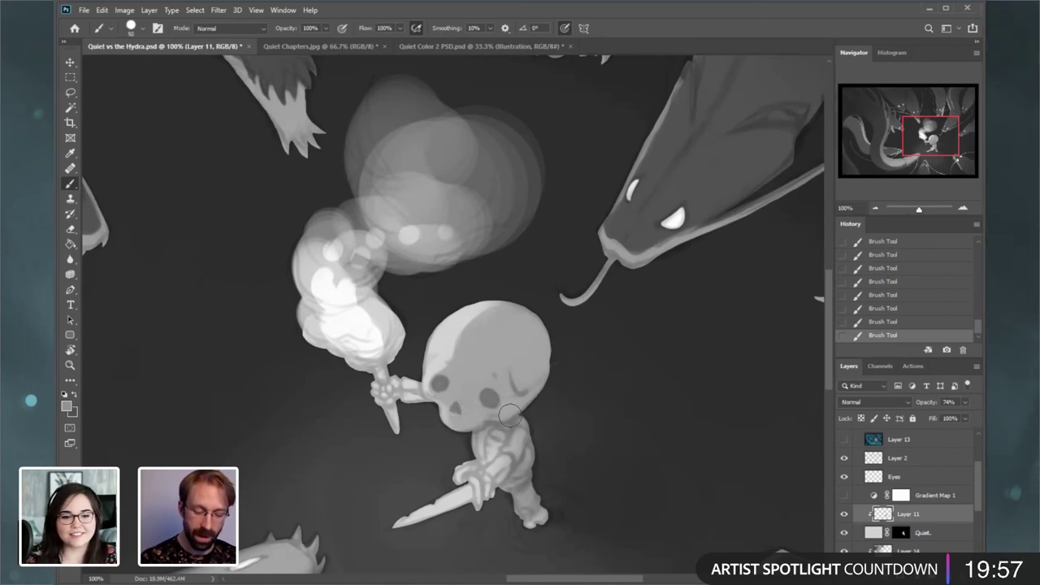
# - Erase gray from the skeleton's chest and ribs to restore highlights, varying the eraser size and undoing the last stroke
pyautogui.click(79, 230)
pyautogui.moveTo(476, 452)
pyautogui.mouseDown()
pyautogui.moveTo(475, 440)
pyautogui.moveTo(483, 453)
pyautogui.mouseUp()
pyautogui.press('[')
pyautogui.press('[')
pyautogui.click(498, 456)
pyautogui.click(493, 454)
pyautogui.click(487, 452)
pyautogui.press(']')
pyautogui.press(']')
pyautogui.press(']')
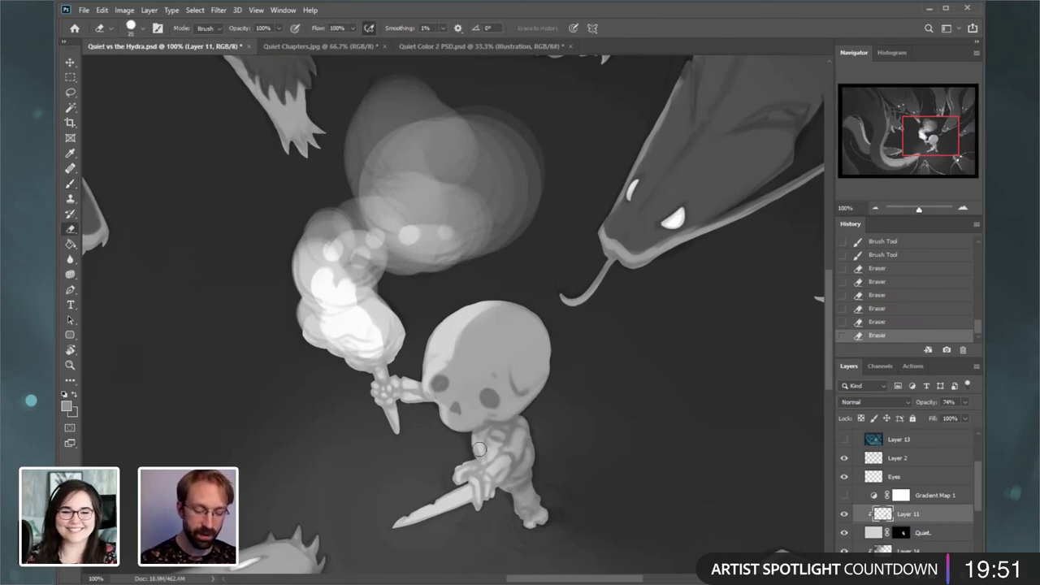
pyautogui.press(']')
pyautogui.press(']')
pyautogui.press(']')
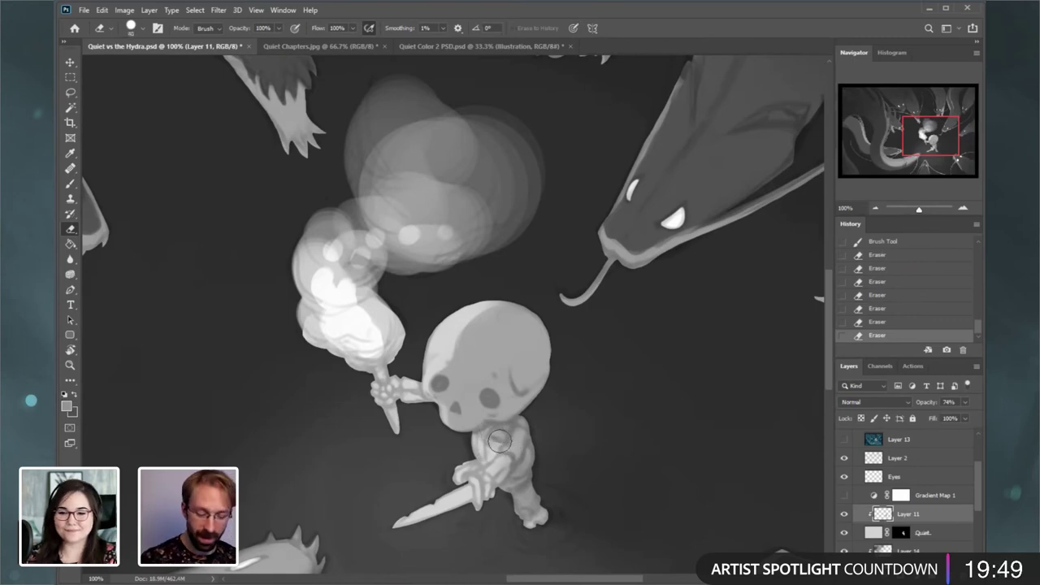
pyautogui.moveTo(494, 433)
pyautogui.mouseDown()
pyautogui.moveTo(508, 437)
pyautogui.moveTo(493, 427)
pyautogui.moveTo(505, 446)
pyautogui.moveTo(509, 435)
pyautogui.mouseUp()
pyautogui.hotkey('ctrl', 'z')
# - Paint gray shadow over the skeleton's shoulder on the side facing away from the torch
pyautogui.click(72, 186)
pyautogui.click(520, 431)
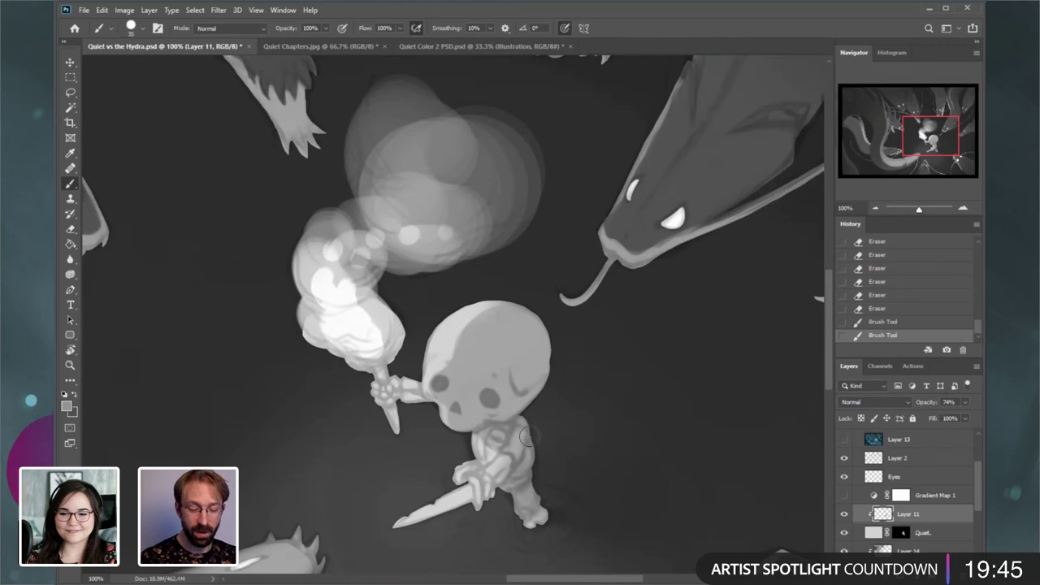
pyautogui.click(530, 437)
pyautogui.click(532, 437)
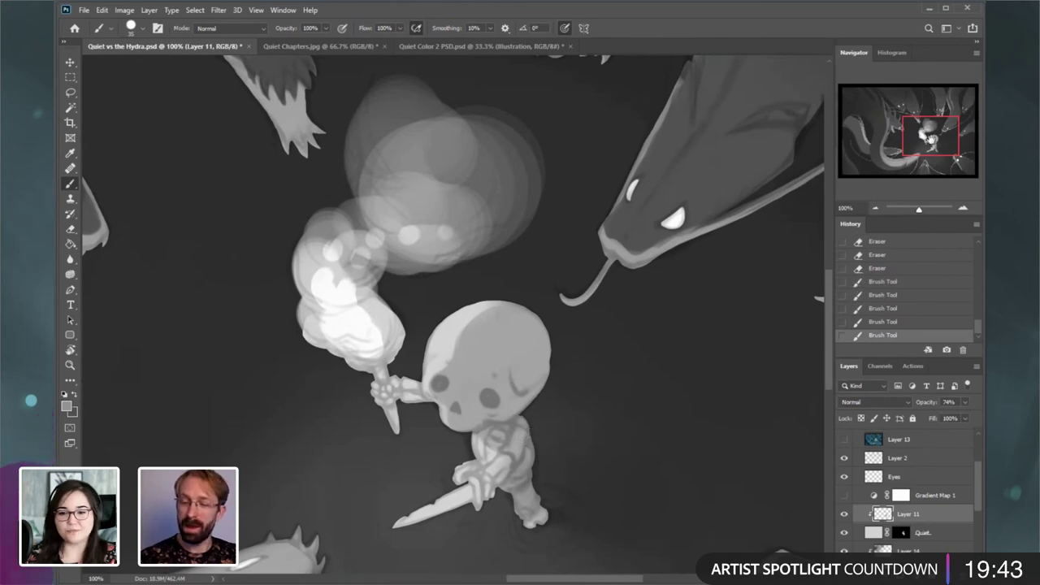
# - Shade the forearm of the skeleton's torch arm in gray with a much smaller brush
pyautogui.moveTo(932, 139); pyautogui.dragTo(930, 140)
pyautogui.click(964, 209)
pyautogui.press('[')
pyautogui.press('[')
pyautogui.press('[')
pyautogui.press('[')
pyautogui.press('[')
pyautogui.press('[')
pyautogui.moveTo(434, 384)
pyautogui.mouseDown()
pyautogui.moveTo(421, 379)
pyautogui.moveTo(417, 348)
pyautogui.mouseUp()
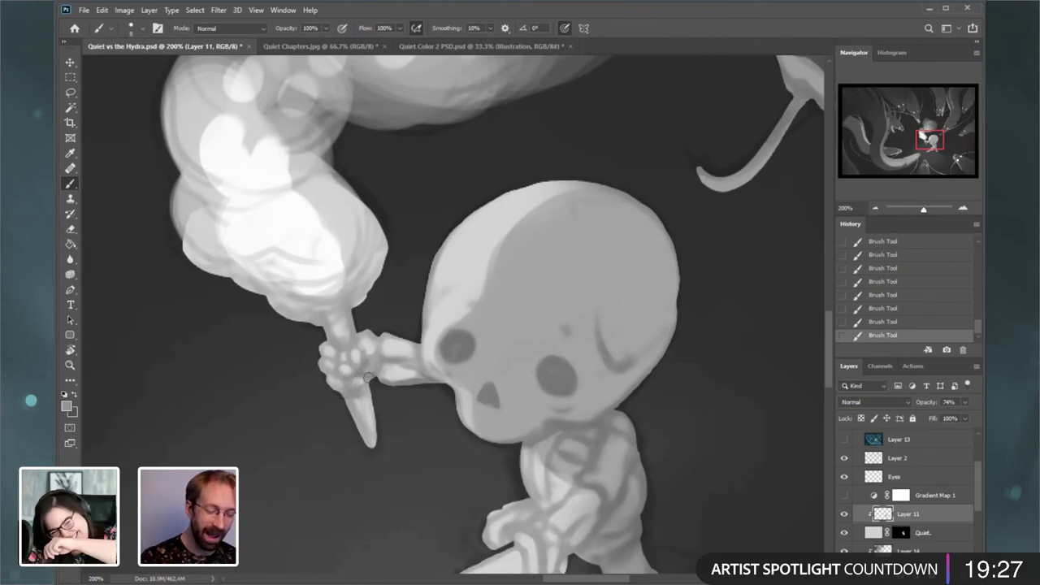
# - Paint gray shadow over the torch handle below the skeleton's fist, enlarging the brush up to 25 px
pyautogui.press(']')
pyautogui.press(']')
pyautogui.press(']')
pyautogui.press(']')
pyautogui.moveTo(354, 388)
pyautogui.mouseDown()
pyautogui.moveTo(376, 450)
pyautogui.moveTo(369, 392)
pyautogui.moveTo(374, 414)
pyautogui.moveTo(360, 410)
pyautogui.moveTo(358, 421)
pyautogui.moveTo(366, 447)
pyautogui.mouseUp()
pyautogui.press(']')
pyautogui.press(']')
pyautogui.press(']')
pyautogui.press(']')
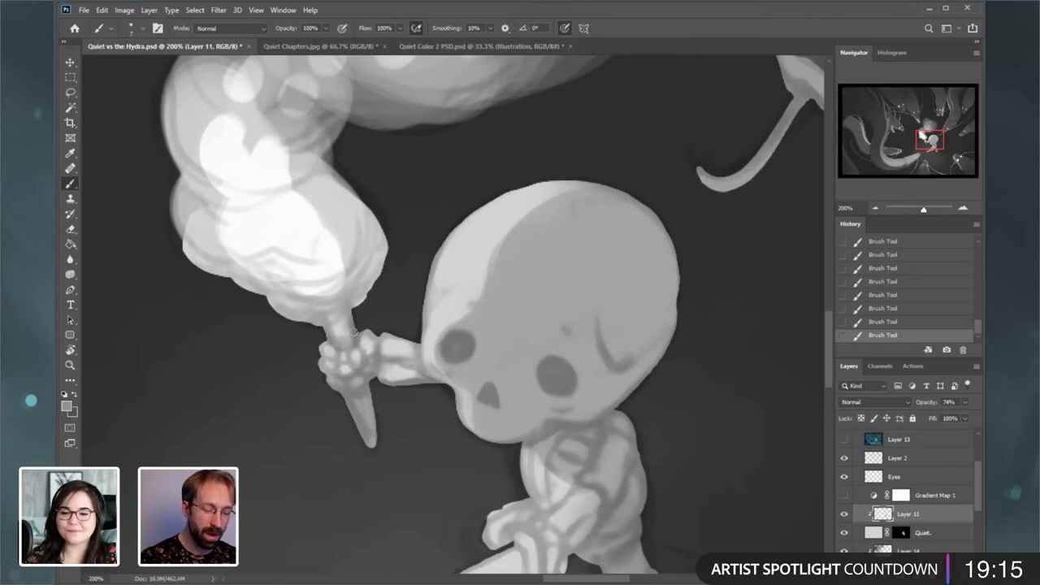
pyautogui.press(']')
pyautogui.press(']')
pyautogui.press(']')
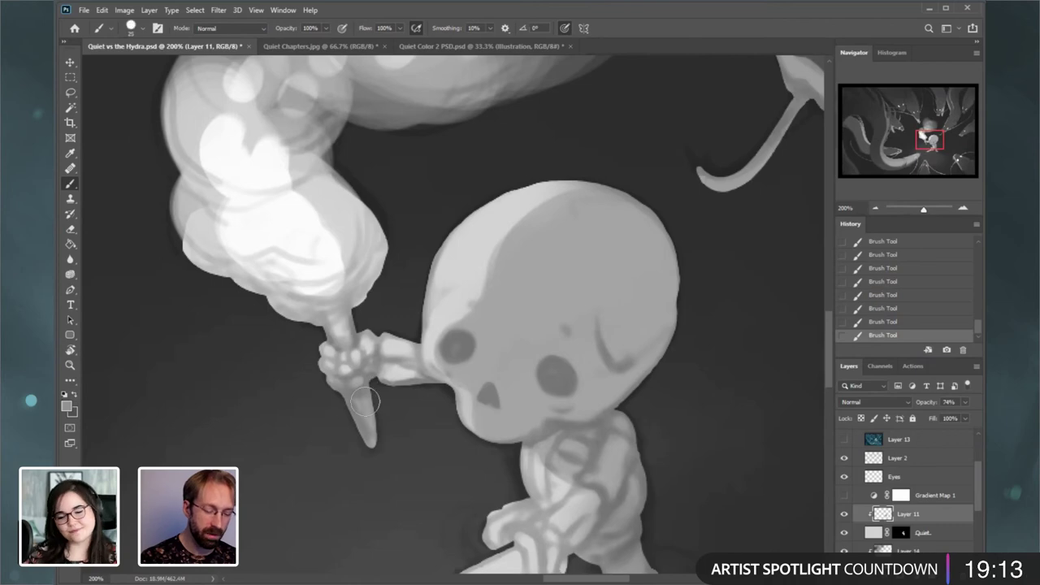
# - Shade the skeleton's torso and sword arm in gray, reducing the brush to 15 px
pyautogui.moveTo(930, 141); pyautogui.dragTo(931, 145)
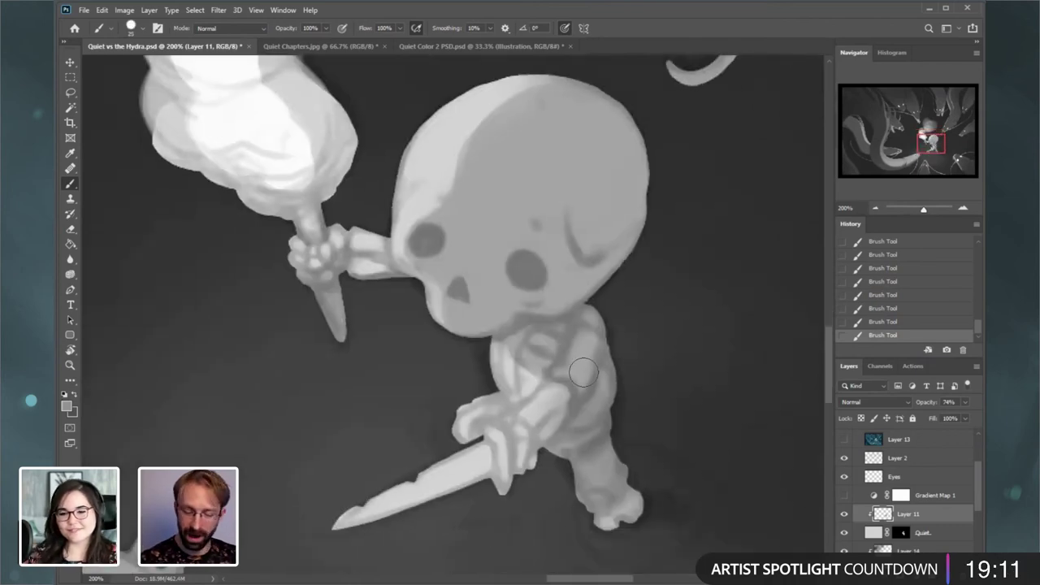
pyautogui.press('[')
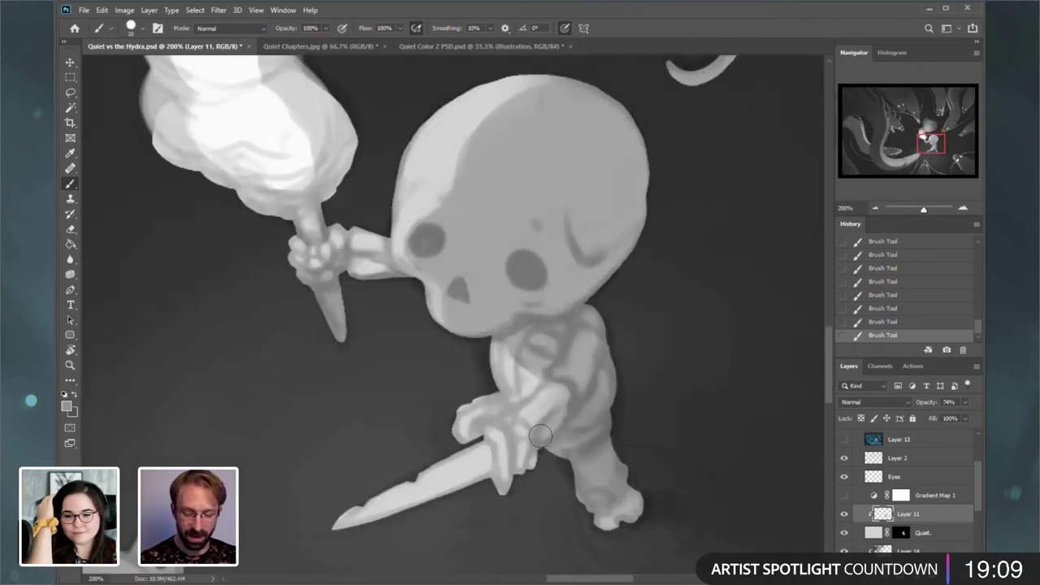
pyautogui.press('[')
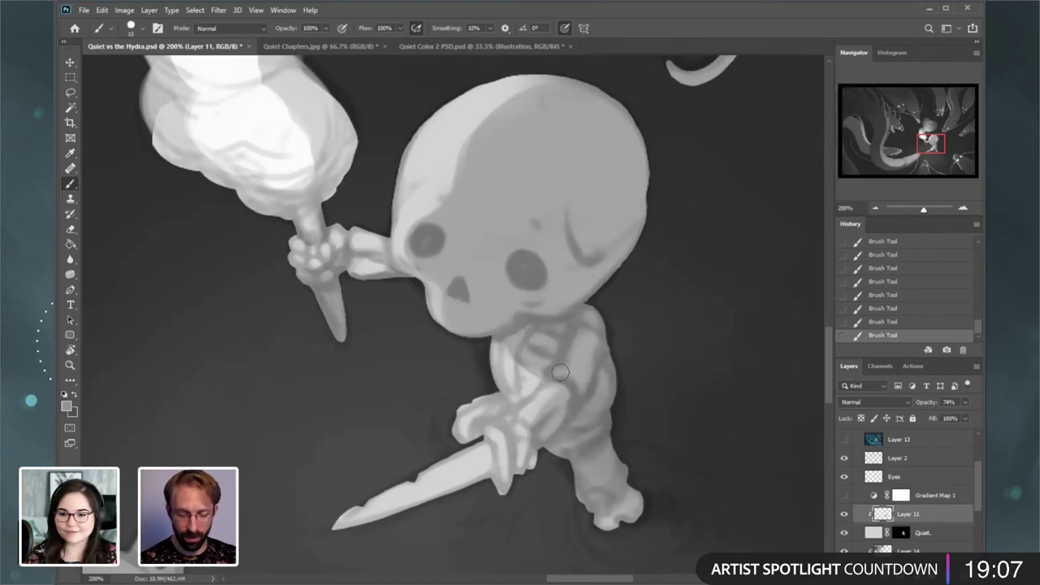
# - Erase thin highlights along the upper part of the sword arm with a smaller eraser
pyautogui.click(71, 229)
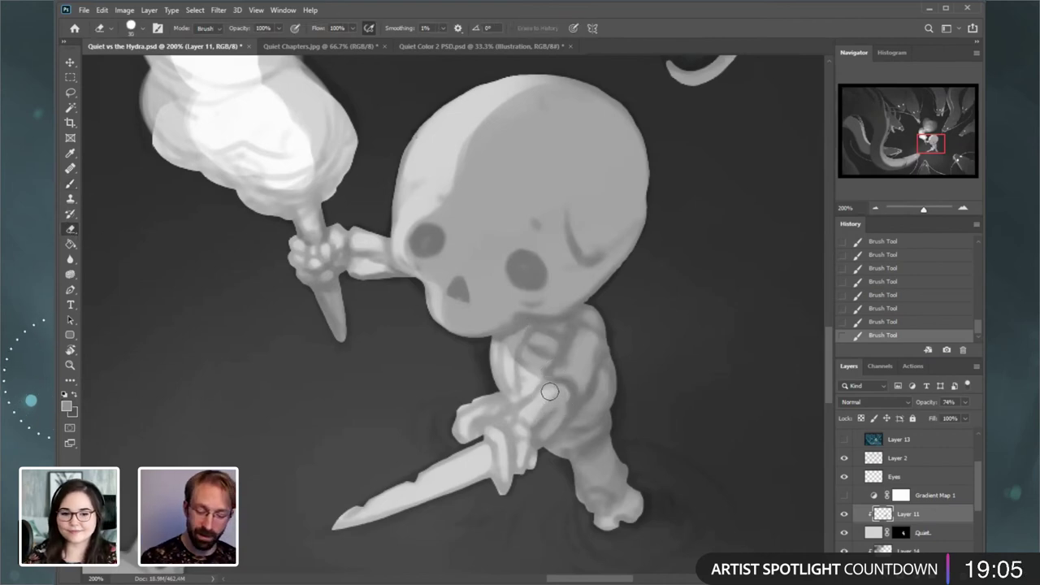
pyautogui.press('[')
pyautogui.press('[')
pyautogui.moveTo(559, 375); pyautogui.dragTo(567, 362)
pyautogui.moveTo(561, 368); pyautogui.dragTo(568, 356)
pyautogui.moveTo(564, 361); pyautogui.dragTo(568, 355)
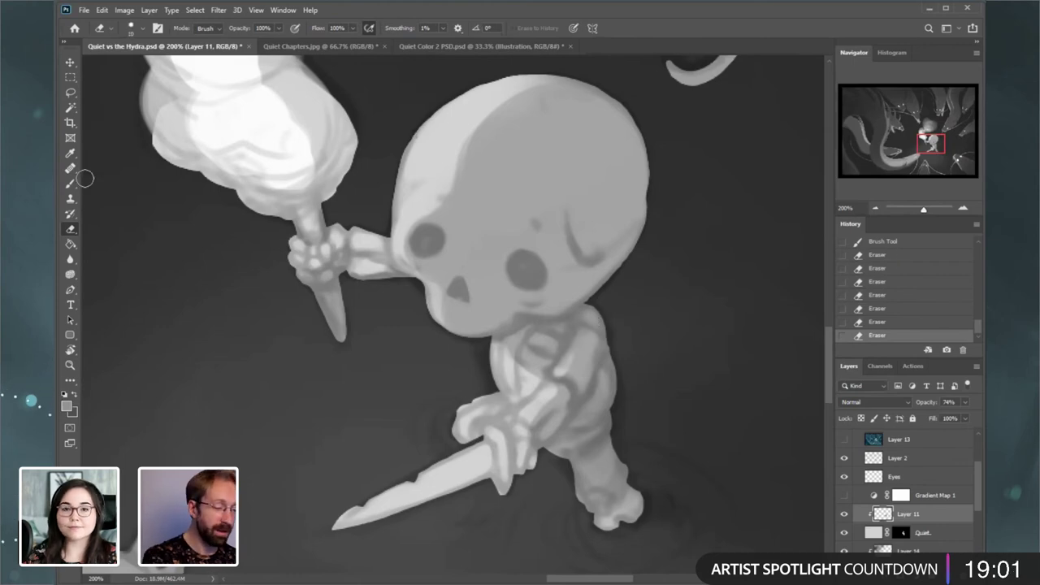
# - Shade the skeleton's standing leg and foot in gray with the 30 px brush, replacing a first stroke
pyautogui.press('b')
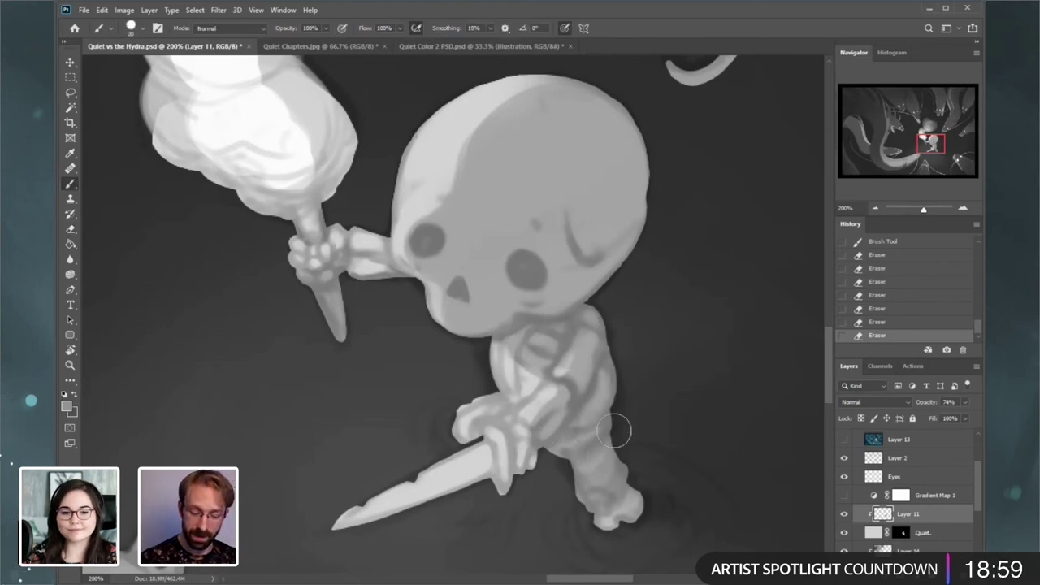
pyautogui.moveTo(613, 431); pyautogui.dragTo(633, 372)
pyautogui.hotkey('ctrl', 'z')
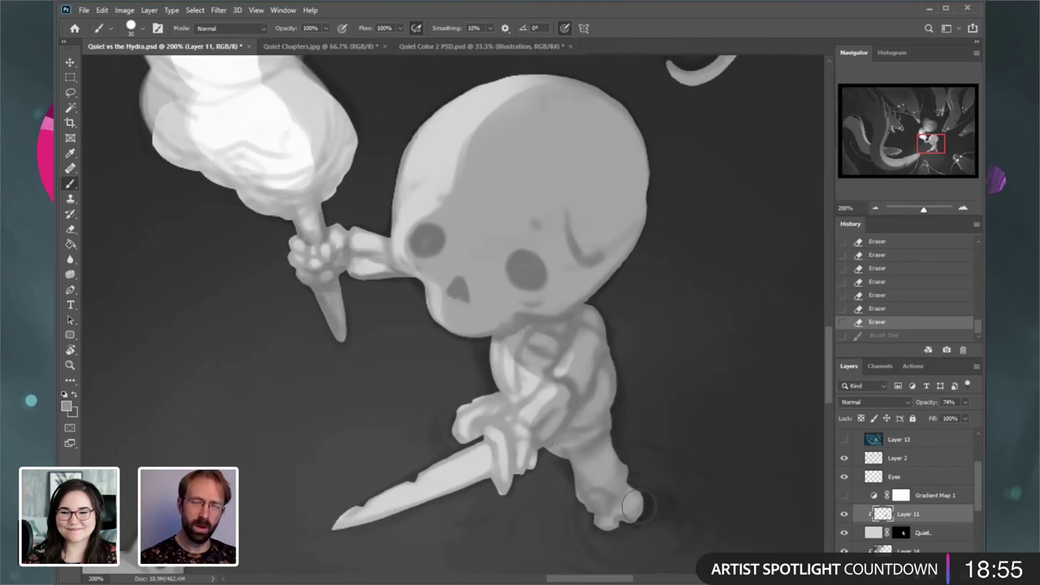
pyautogui.moveTo(634, 507); pyautogui.dragTo(644, 496)
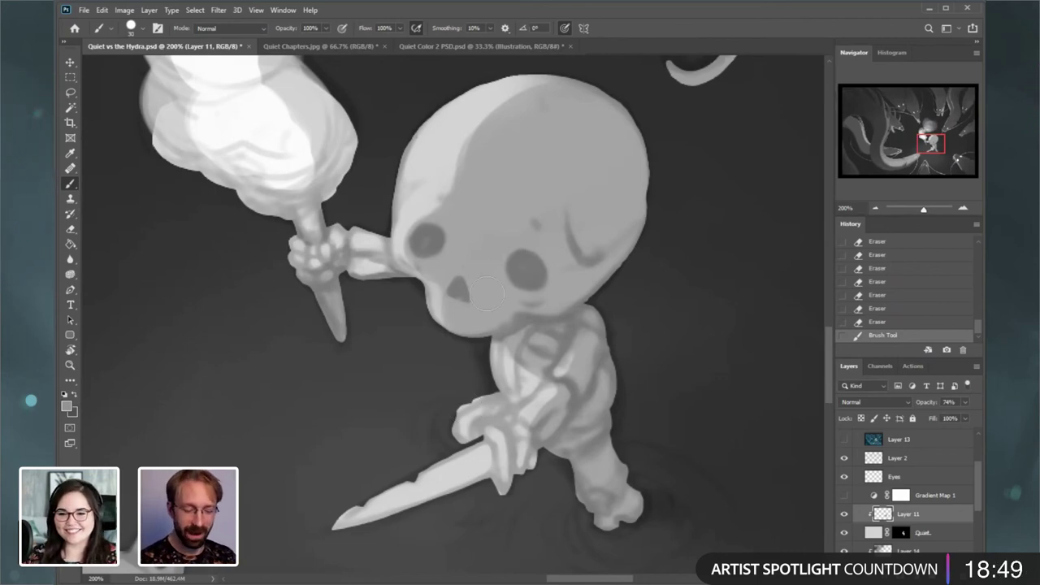
# - Paint gray shadow over the ribcage beneath the skull, reducing the brush for the smaller ribs
pyautogui.moveTo(536, 327)
pyautogui.mouseDown()
pyautogui.moveTo(525, 346)
pyautogui.moveTo(549, 387)
pyautogui.mouseUp()
pyautogui.press('[')
pyautogui.press('[')
pyautogui.press('[')
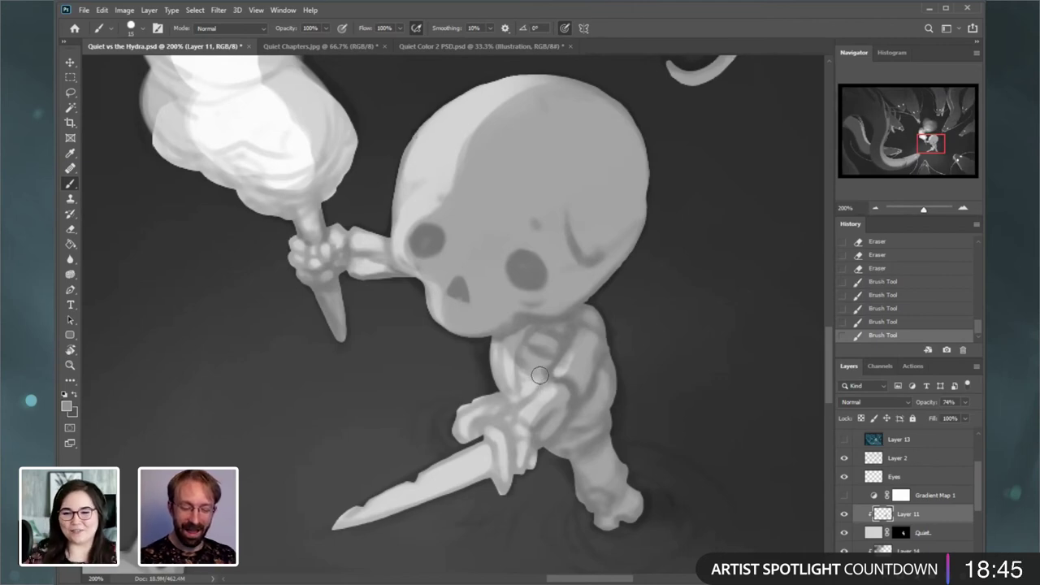
pyautogui.moveTo(523, 352)
pyautogui.mouseDown()
pyautogui.moveTo(545, 380)
pyautogui.moveTo(540, 361)
pyautogui.mouseUp()
pyautogui.press(']')
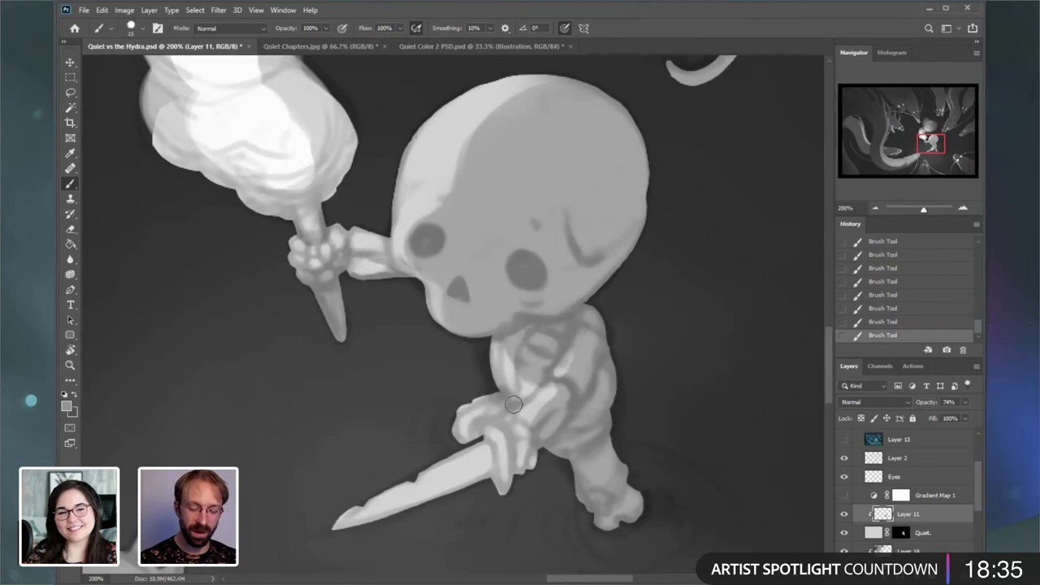
pyautogui.press('[')
pyautogui.press('[')
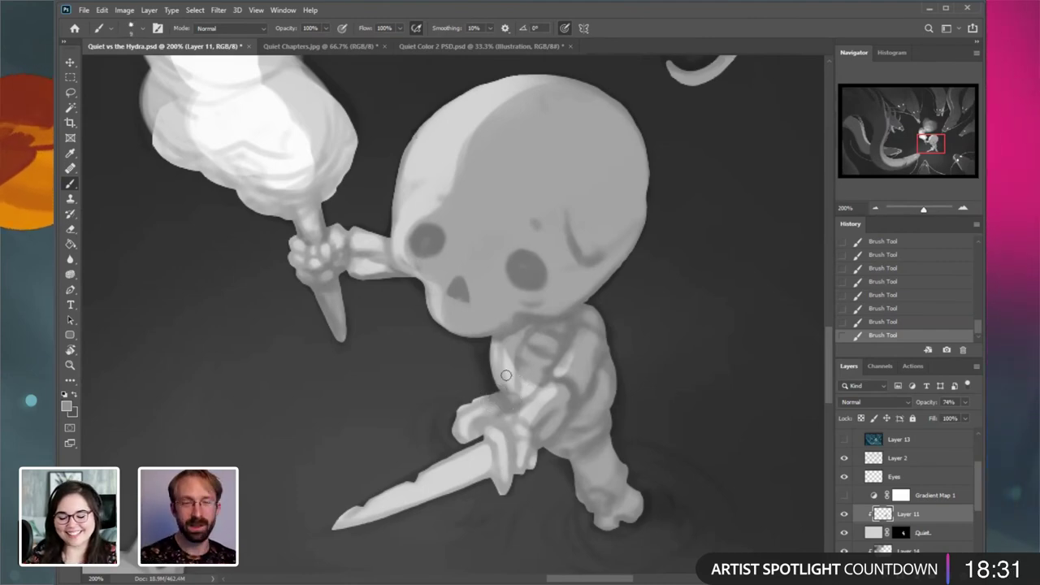
# - Shade the bones just above the blade and around the sword hand, reducing the brush from 20 px to 10 px
pyautogui.press(']')
pyautogui.press(']')
pyautogui.press(']')
pyautogui.press(']')
pyautogui.press(']')
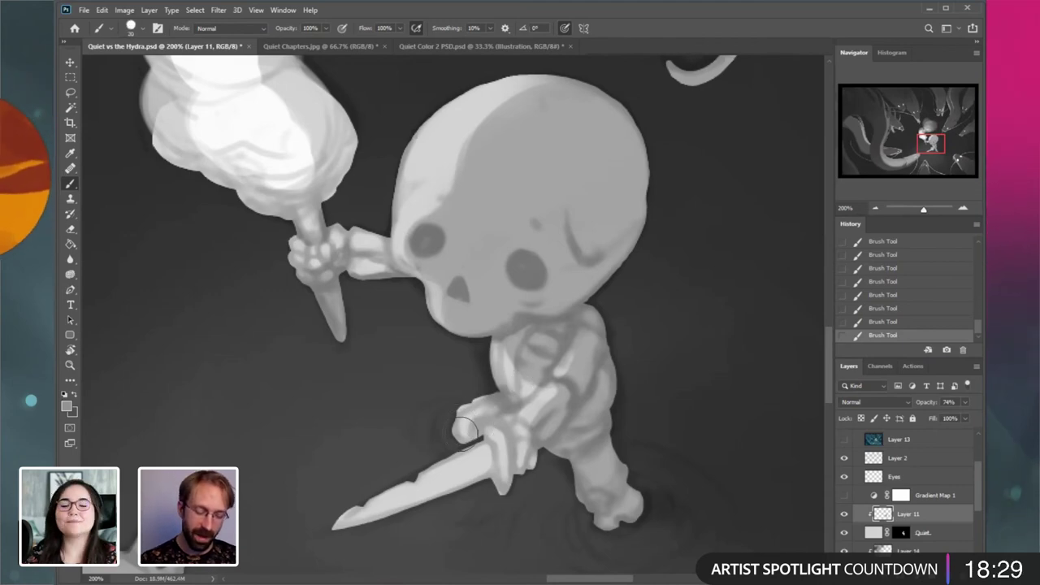
pyautogui.press('[')
pyautogui.press('[')
pyautogui.press('[')
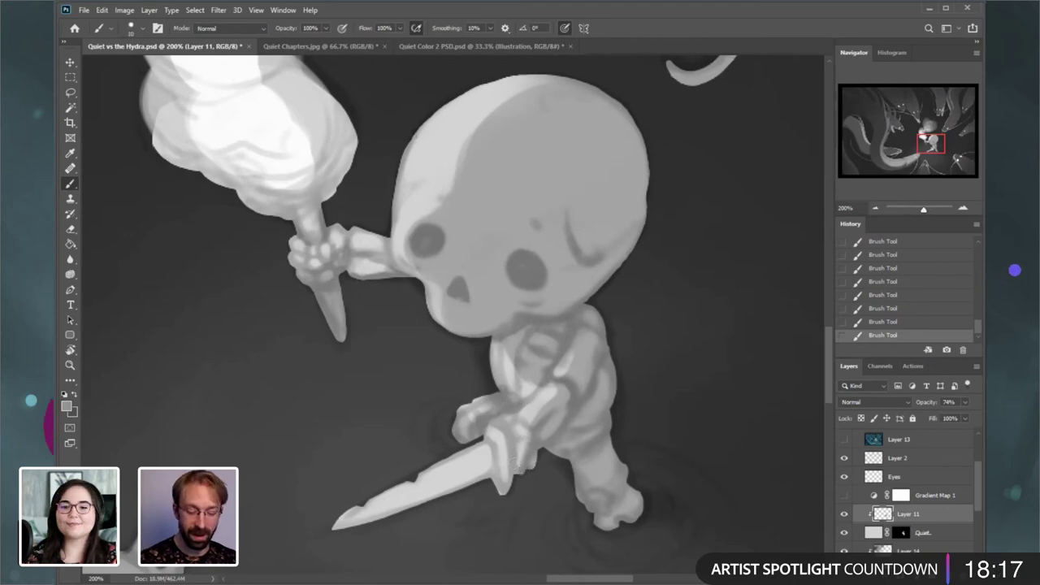
# - Paint gray shadow along the sword blade from the hilt to the tip with a 15 px brush
pyautogui.moveTo(516, 465)
pyautogui.mouseDown()
pyautogui.moveTo(501, 433)
pyautogui.moveTo(516, 344)
pyautogui.mouseUp()
pyautogui.press(']')
pyautogui.press(']')
pyautogui.press(']')
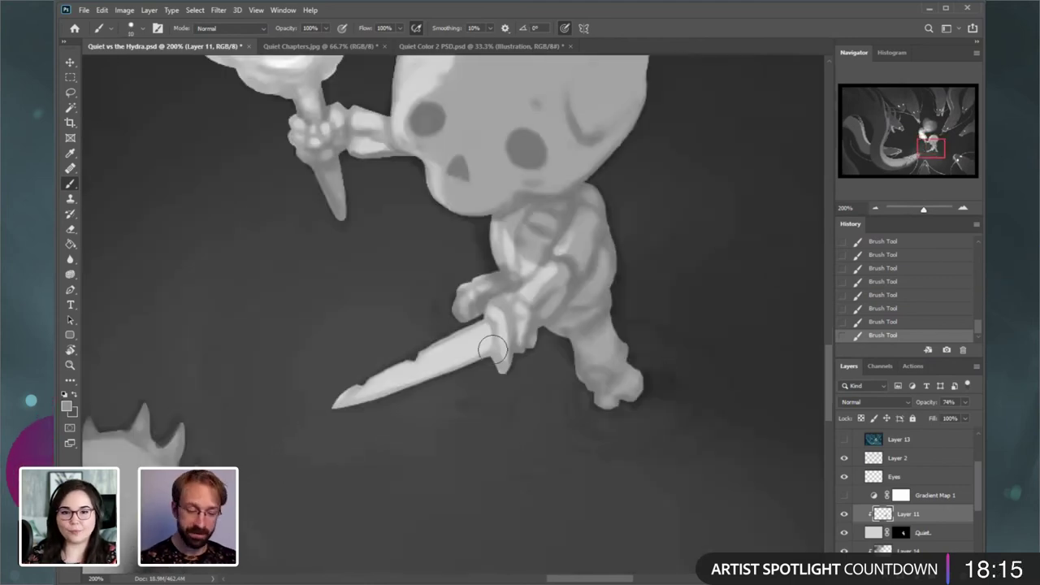
pyautogui.press('[')
pyautogui.press('[')
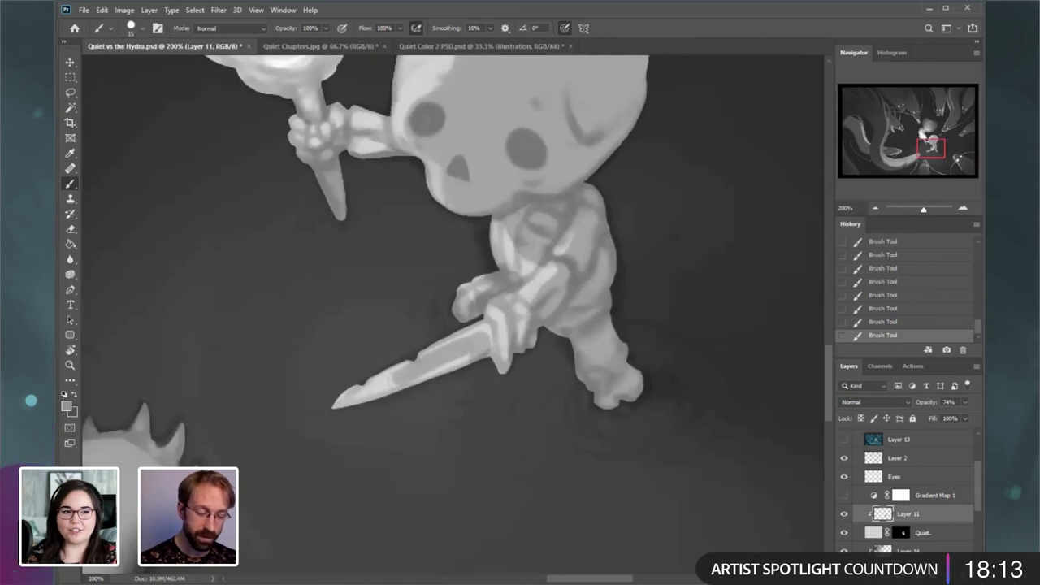
pyautogui.moveTo(338, 411); pyautogui.dragTo(416, 370)
# - Erase a highlight near the blade's tip and darken the blade's lower edge with the brush at 30 px
pyautogui.click(78, 229)
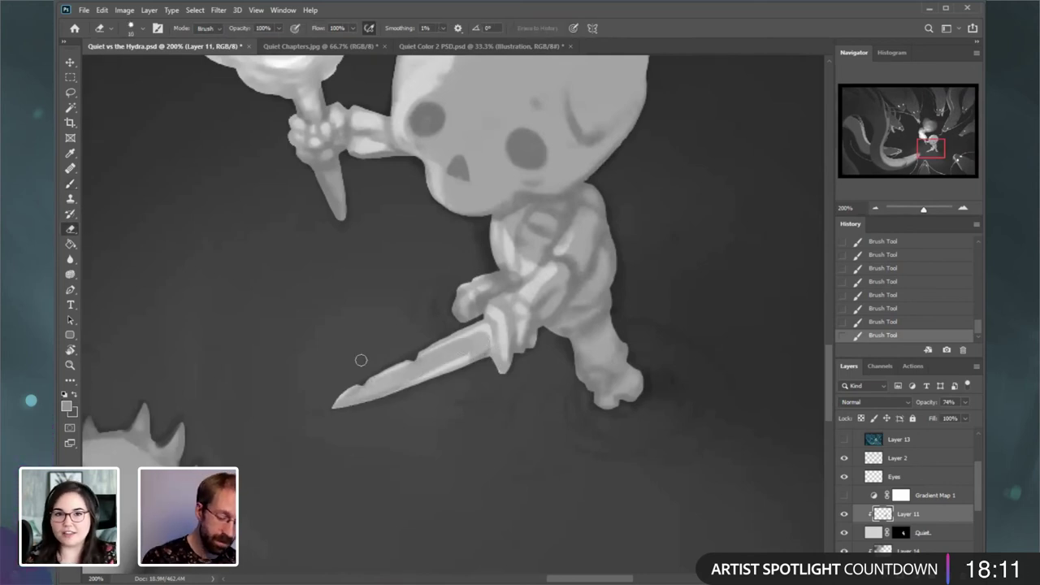
pyautogui.moveTo(343, 390); pyautogui.dragTo(348, 394)
pyautogui.click(70, 183)
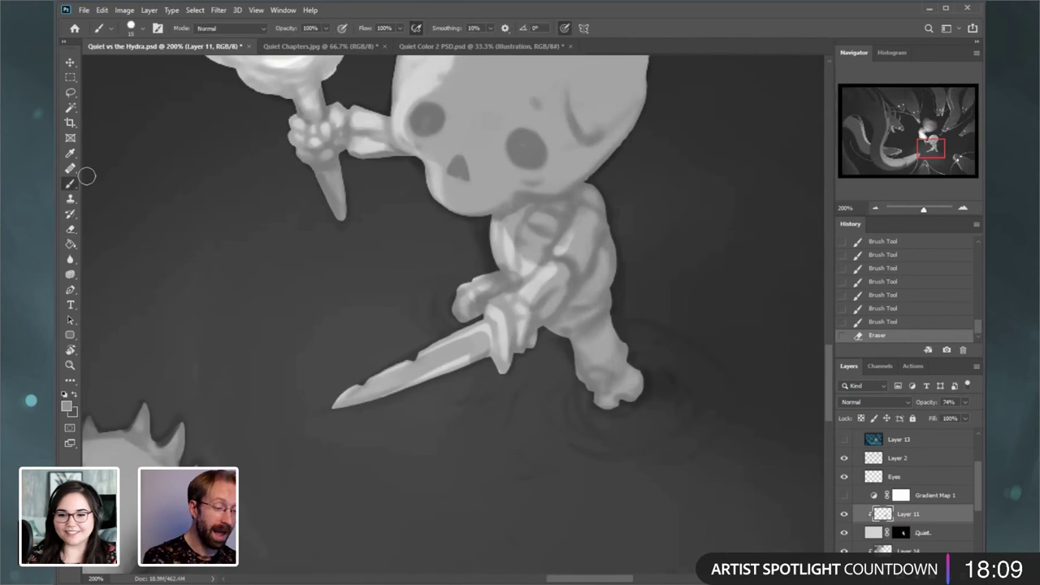
pyautogui.moveTo(425, 383); pyautogui.dragTo(390, 399)
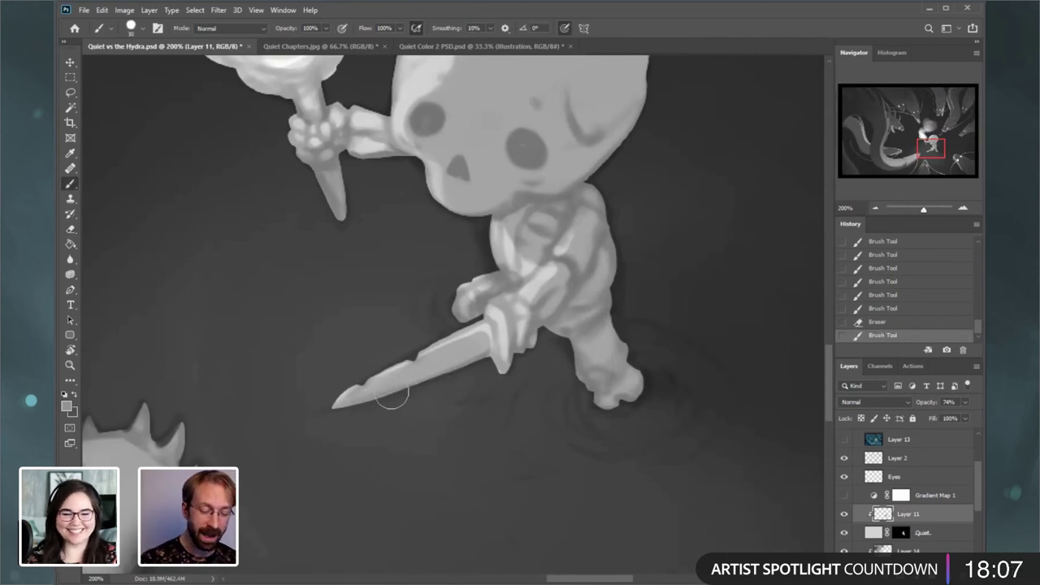
pyautogui.moveTo(433, 371)
pyautogui.mouseDown()
pyautogui.moveTo(467, 357)
pyautogui.moveTo(483, 336)
pyautogui.moveTo(470, 341)
pyautogui.moveTo(490, 349)
pyautogui.mouseUp()
# - Paint fine gray shadows between the fingers of the sword hand with the brush reduced to 5 px
pyautogui.press('[')
pyautogui.press('[')
pyautogui.press('[')
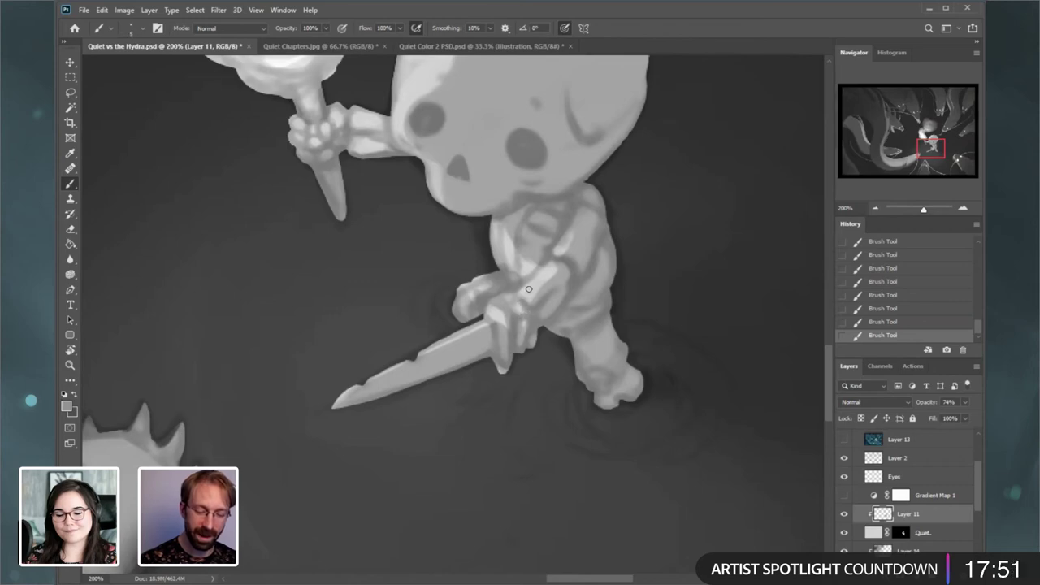
# - Save the Quiet vs the Hydra document and check the shaded skeleton against the surrounding hydra heads
pyautogui.moveTo(932, 147); pyautogui.dragTo(930, 139)
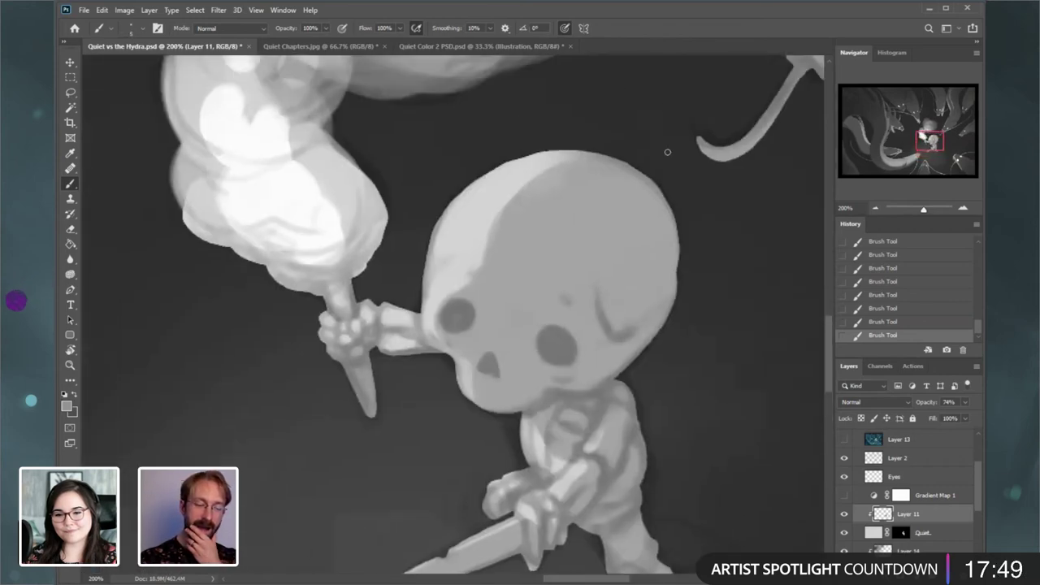
pyautogui.click(875, 208)
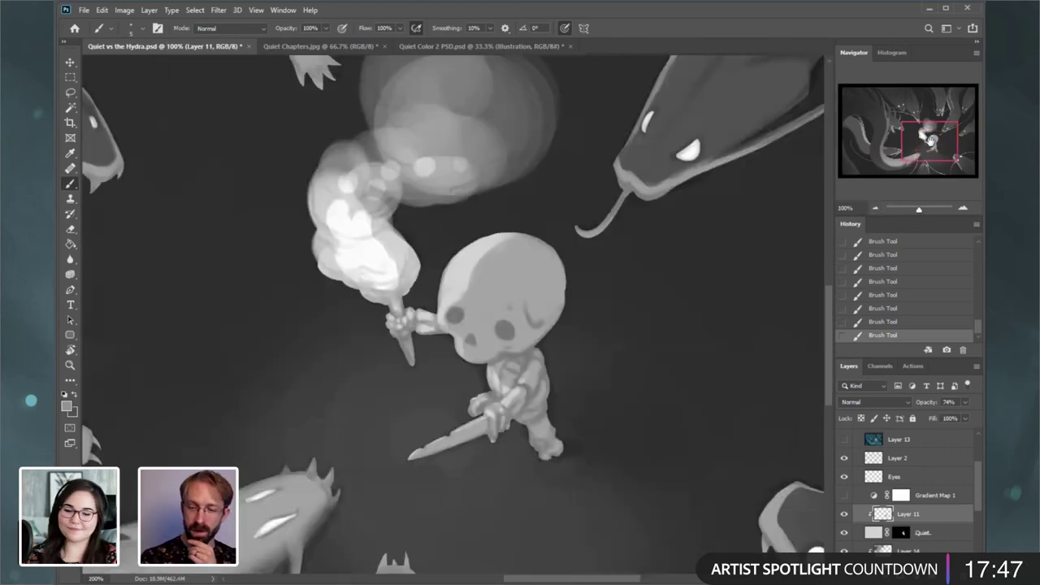
pyautogui.moveTo(927, 143); pyautogui.dragTo(924, 148)
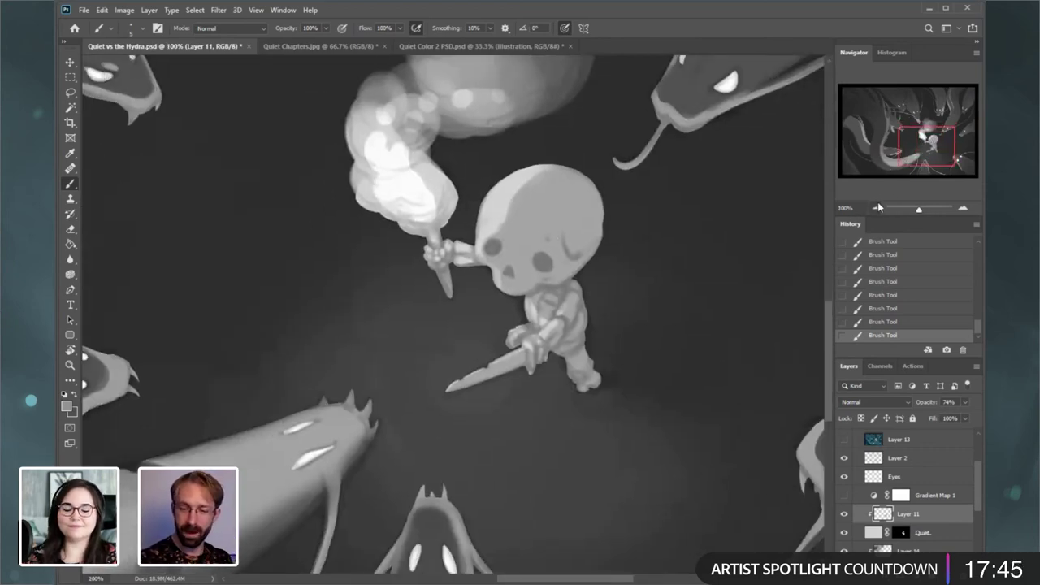
pyautogui.click(84, 10)
pyautogui.click(117, 135)
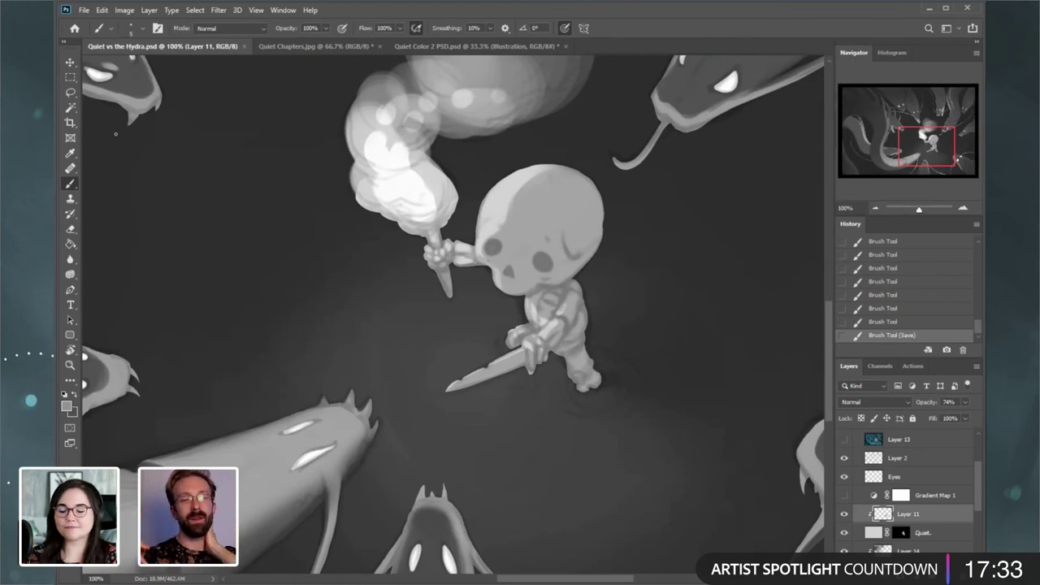
pyautogui.click(875, 208)
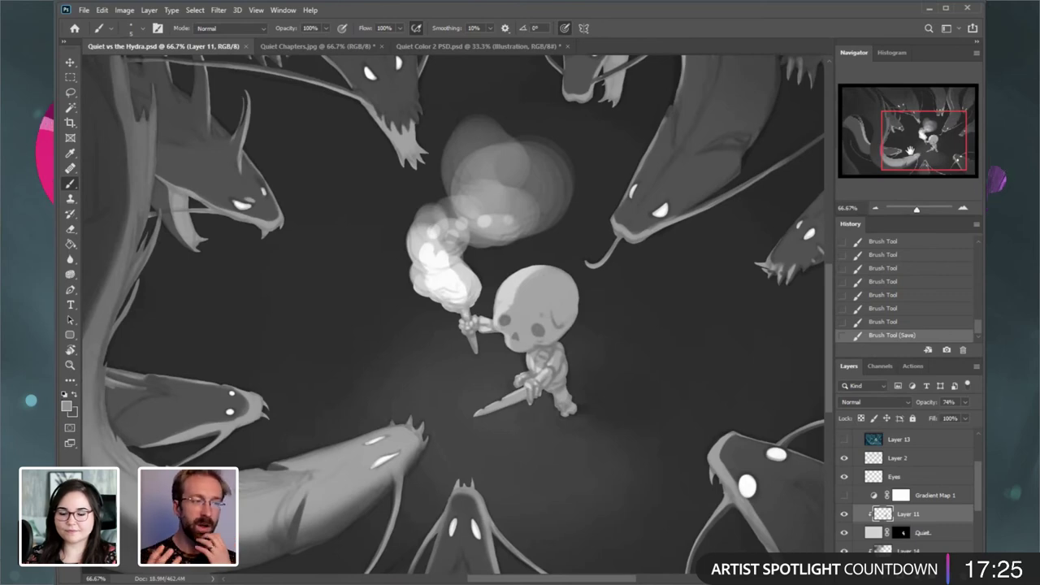
pyautogui.moveTo(910, 150); pyautogui.dragTo(904, 143)
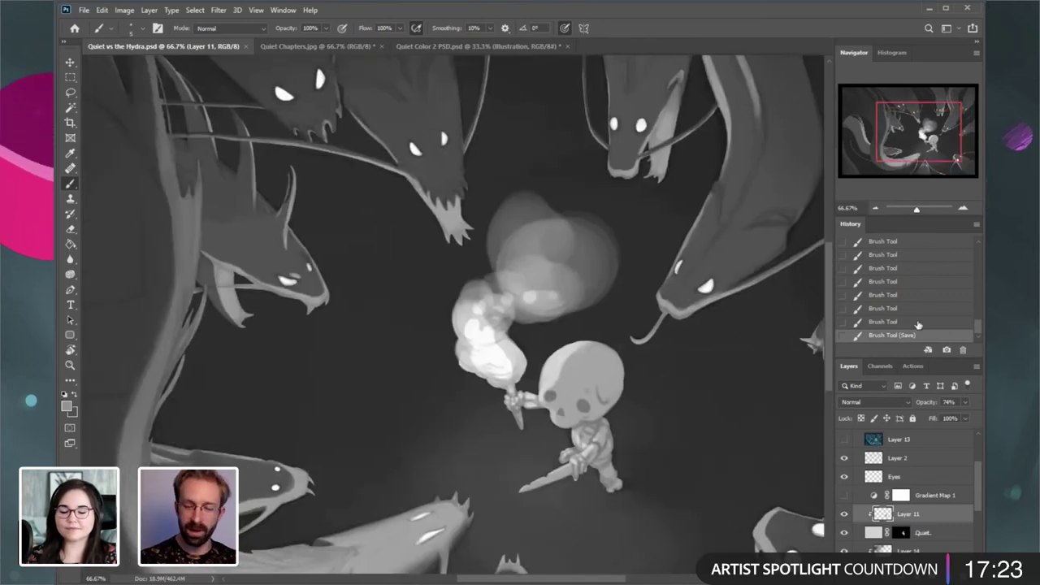
# - Check the figure with the Quiet layer hidden, then erase Layer 11 shading at the upper edge of the torch flame
pyautogui.click(843, 533)
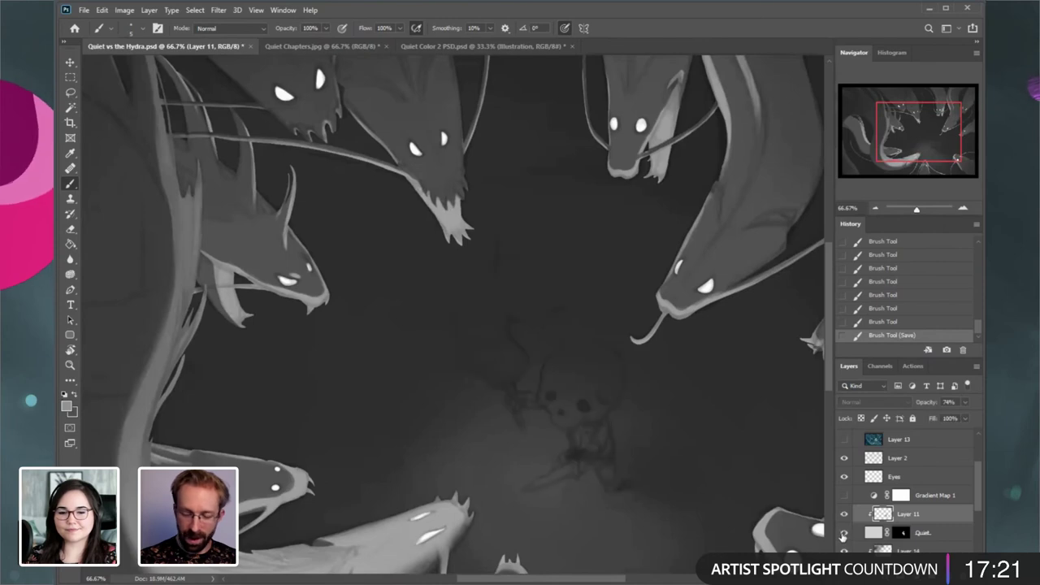
pyautogui.click(843, 514)
pyautogui.click(76, 228)
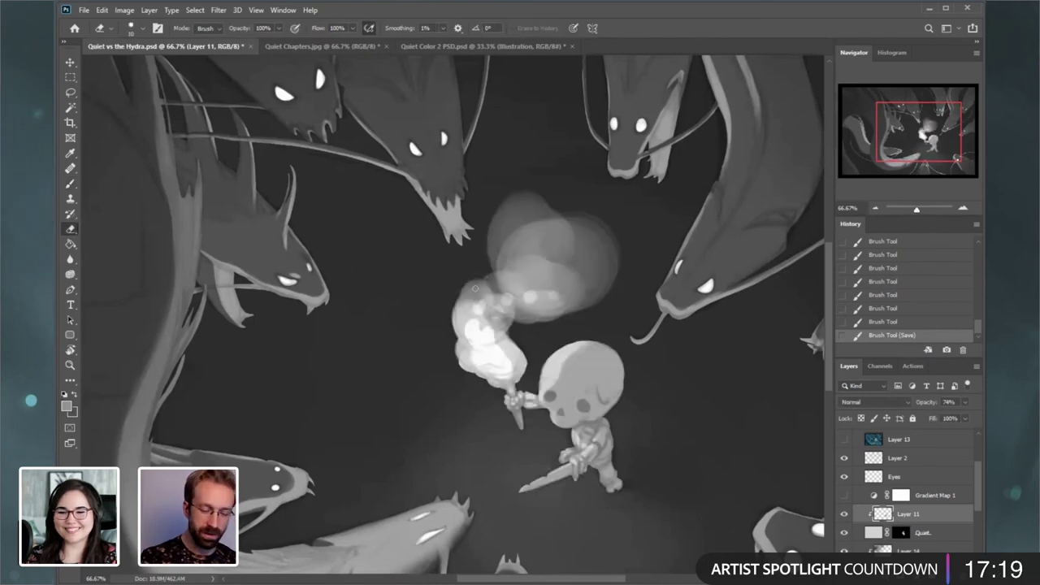
pyautogui.press(']')
pyautogui.moveTo(464, 290)
pyautogui.mouseDown()
pyautogui.moveTo(447, 315)
pyautogui.moveTo(453, 340)
pyautogui.moveTo(446, 322)
pyautogui.moveTo(460, 291)
pyautogui.mouseUp()
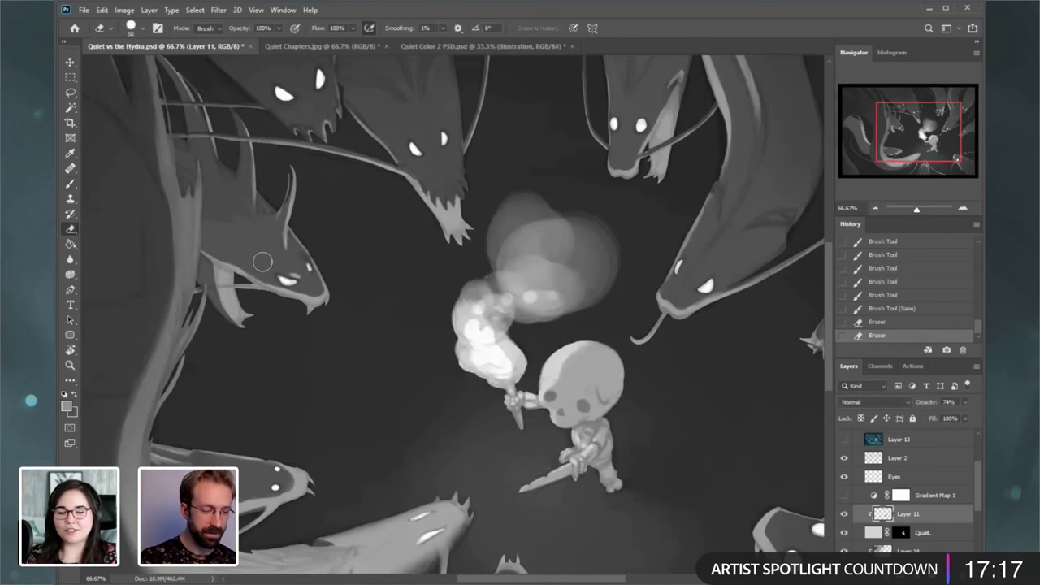
# - Paint black on the Quiet layer mask along the torch flame's outer edges to dim them
pyautogui.click(900, 534)
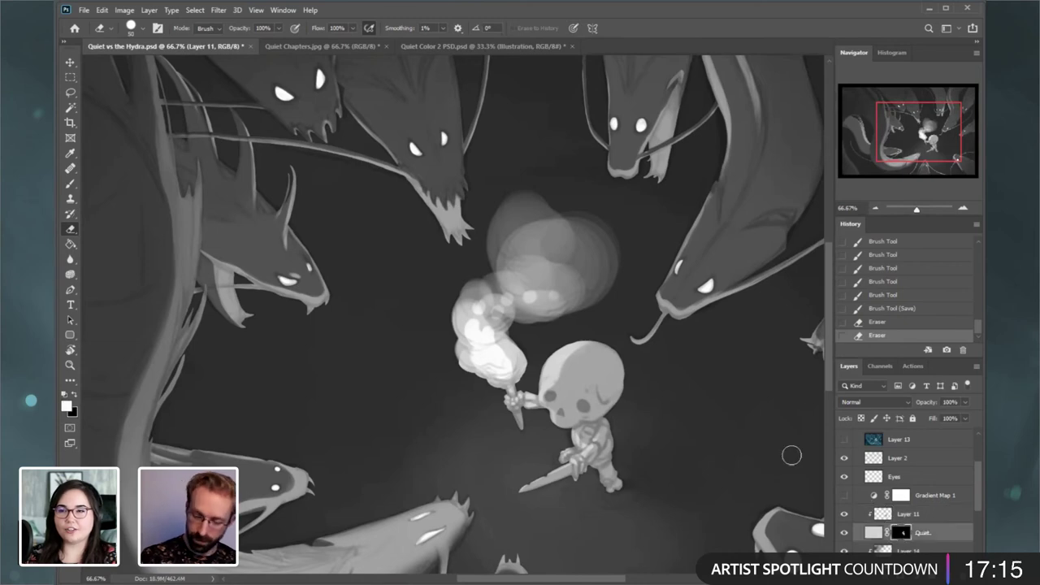
pyautogui.click(80, 185)
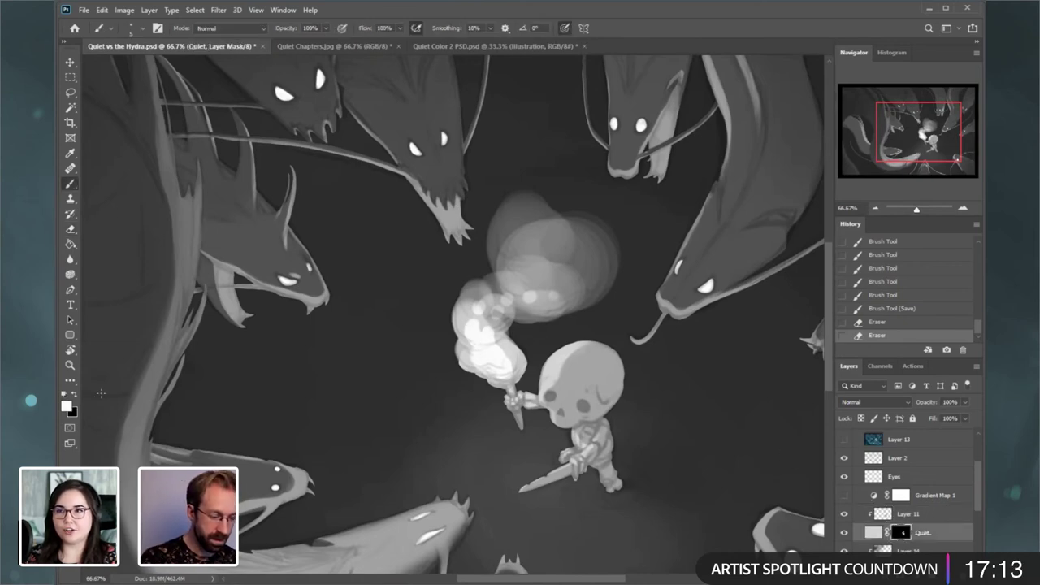
pyautogui.click(80, 392)
pyautogui.press(']')
pyautogui.press(']')
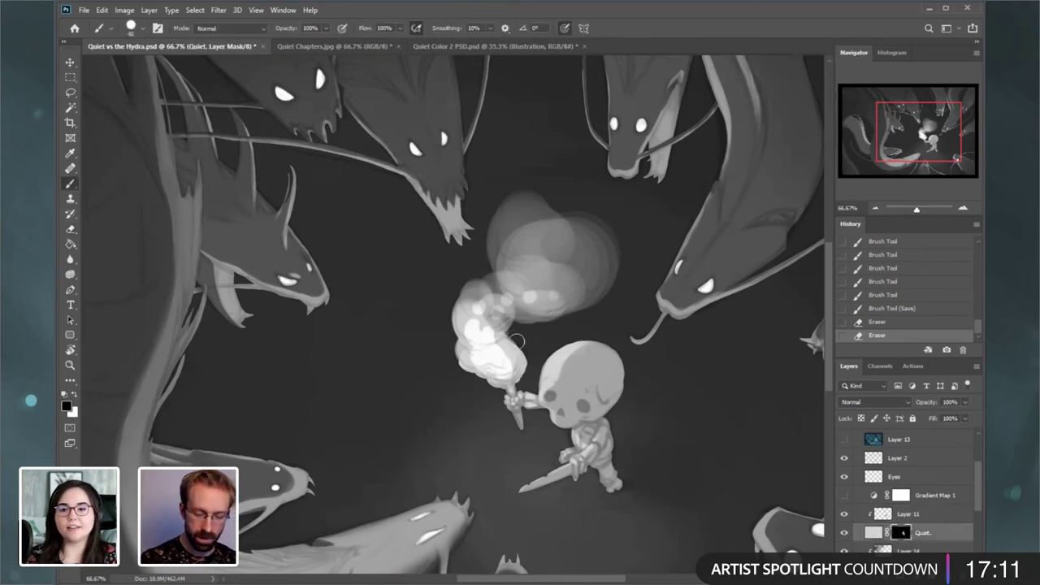
pyautogui.moveTo(516, 338)
pyautogui.mouseDown()
pyautogui.moveTo(528, 370)
pyautogui.moveTo(514, 388)
pyautogui.moveTo(476, 379)
pyautogui.moveTo(457, 351)
pyautogui.mouseUp()
pyautogui.press('[')
pyautogui.press('[')
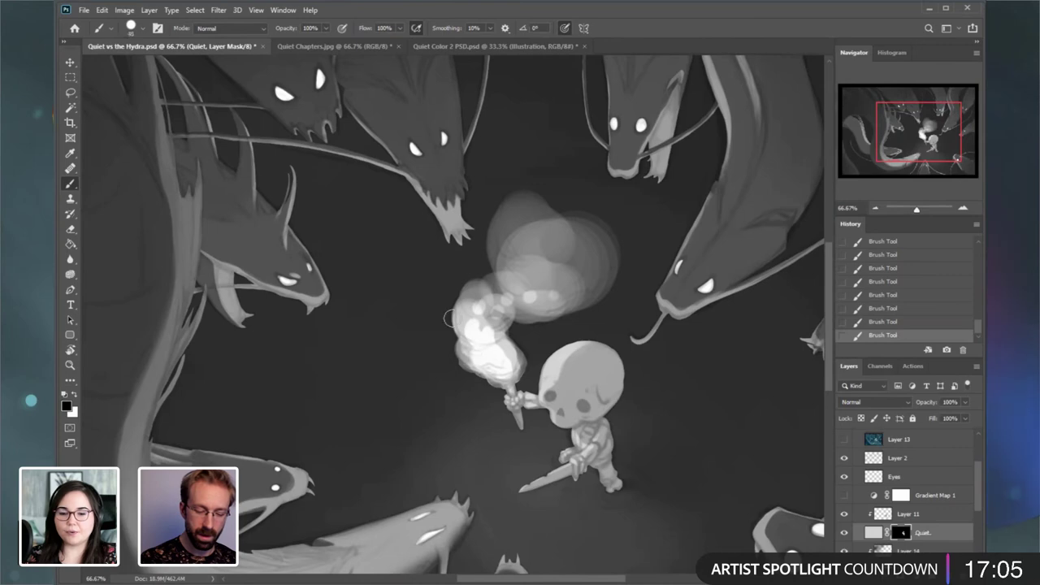
# - Fade the large smoke cloud above the torch by painting black on the Quiet mask with a much larger brush
pyautogui.press(']')
pyautogui.press(']')
pyautogui.press(']')
pyautogui.press(']')
pyautogui.press(']')
pyautogui.press(']')
pyautogui.press(']')
pyautogui.press(']')
pyautogui.press(']')
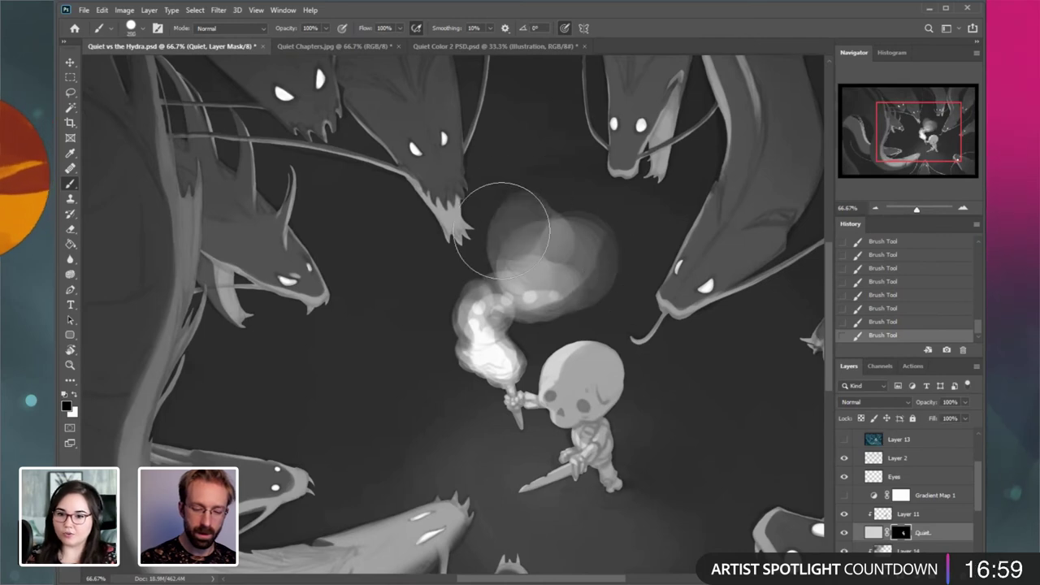
pyautogui.press(']')
pyautogui.press(']')
pyautogui.press(']')
pyautogui.press(']')
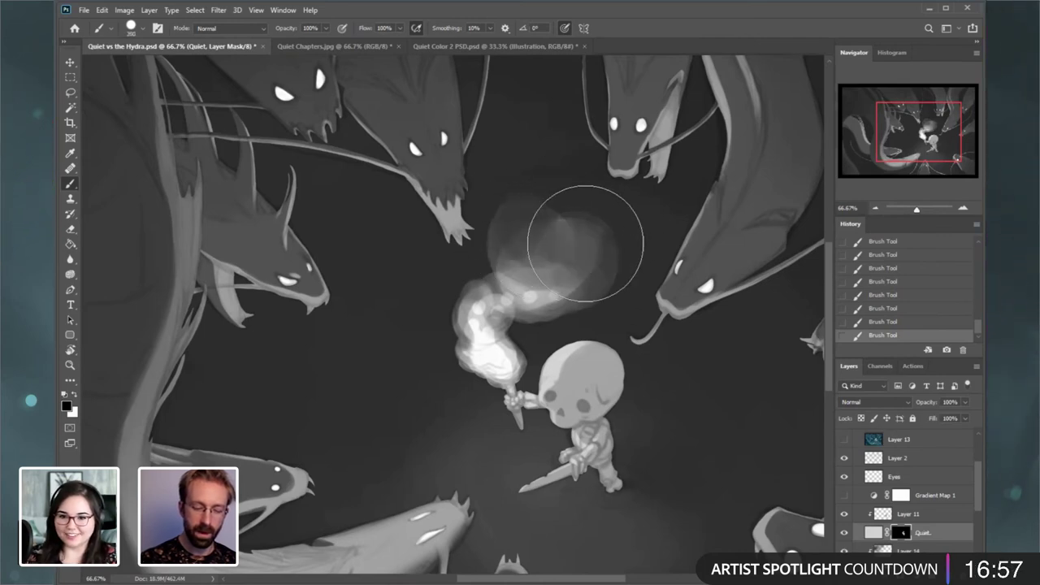
# - Soften the smoke's neck and the flame's edges on the Quiet mask, reducing the brush to 125, 80 and 40 px
pyautogui.press('[')
pyautogui.press('[')
pyautogui.press('[')
pyautogui.press('[')
pyautogui.press('[')
pyautogui.press('[')
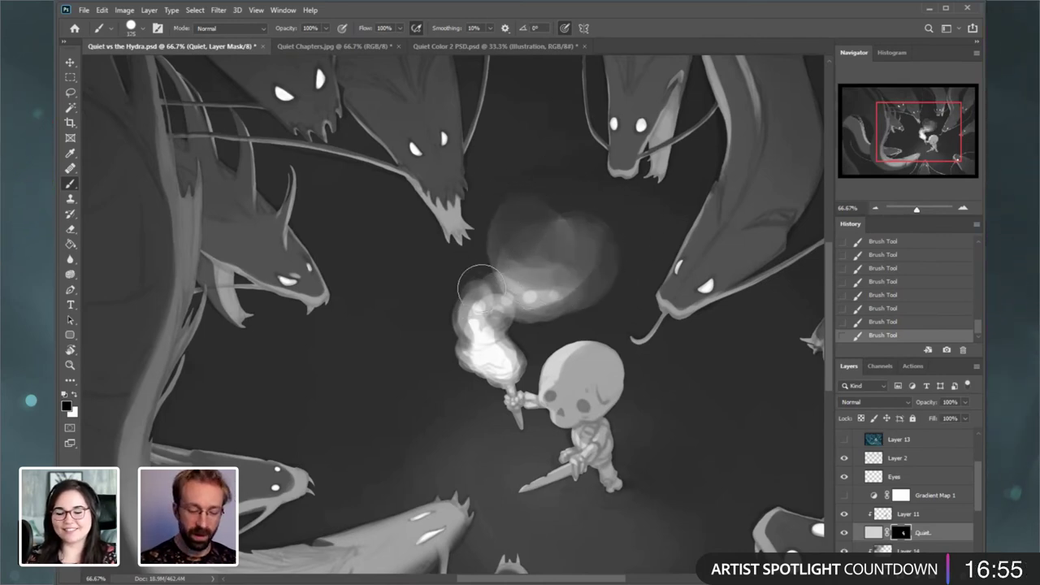
pyautogui.press('[')
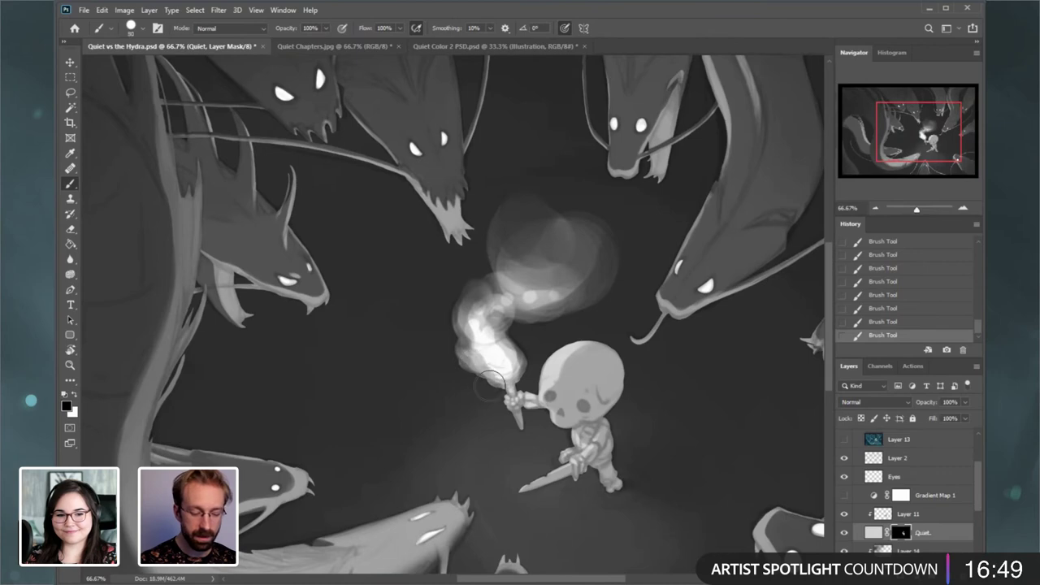
pyautogui.press('[')
pyautogui.press('[')
pyautogui.press('[')
pyautogui.press('[')
pyautogui.press('[')
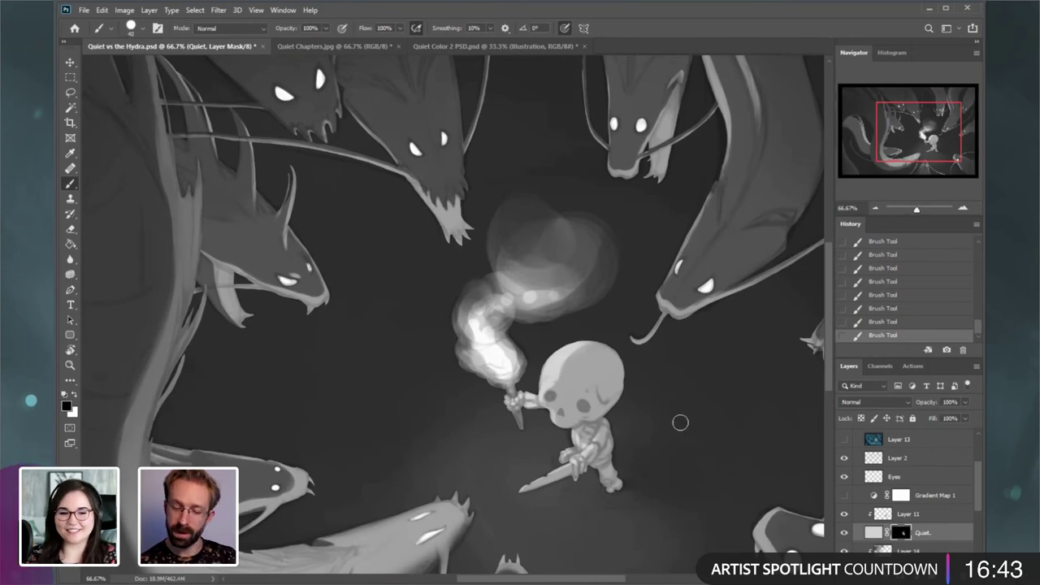
# - Compare the skeleton with and without the Layer 11 shading
pyautogui.moveTo(932, 140); pyautogui.dragTo(936, 146)
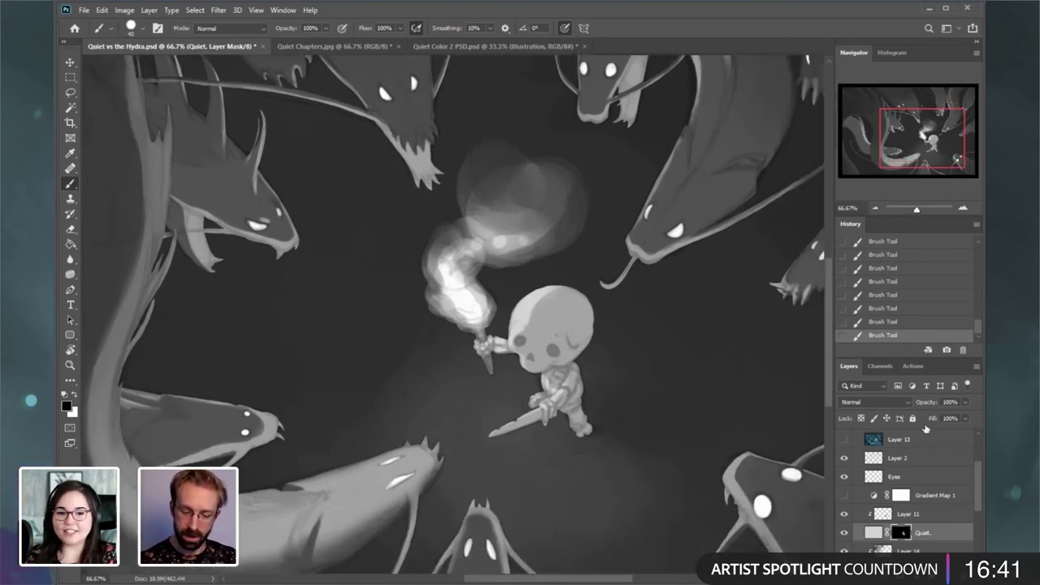
pyautogui.click(845, 517)
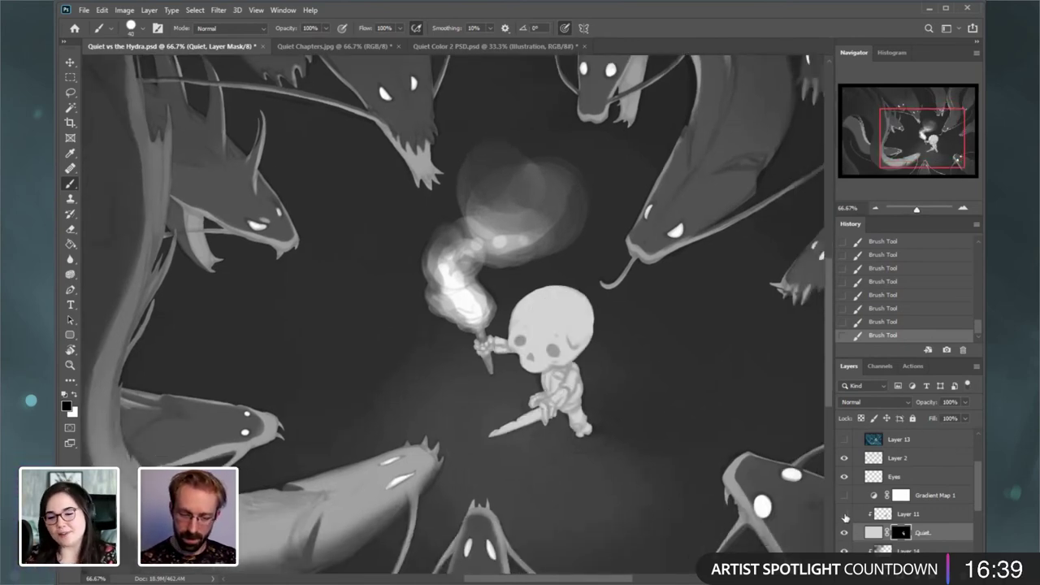
pyautogui.click(845, 517)
pyautogui.click(900, 517)
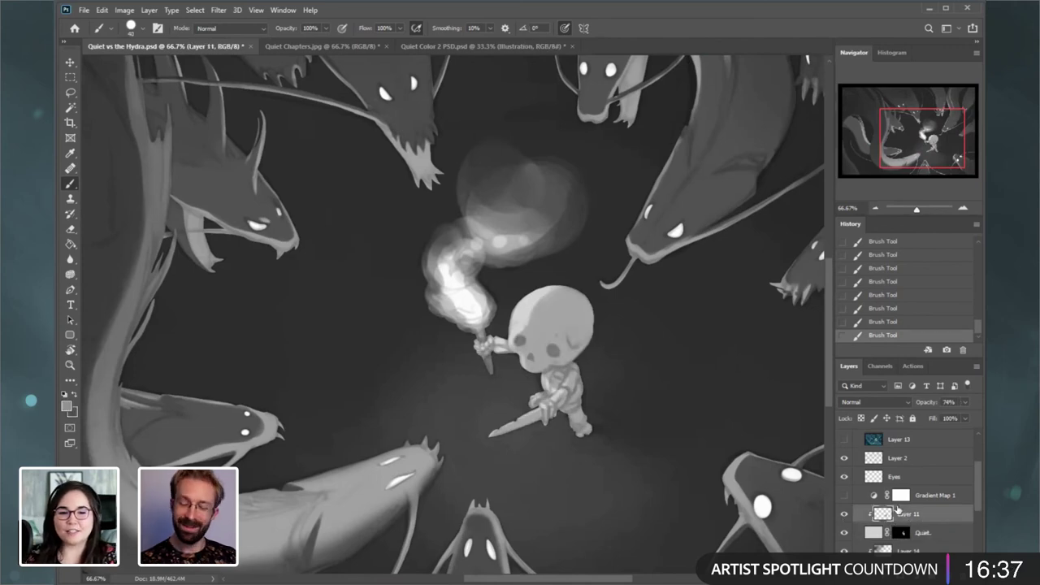
pyautogui.click(845, 516)
pyautogui.click(845, 515)
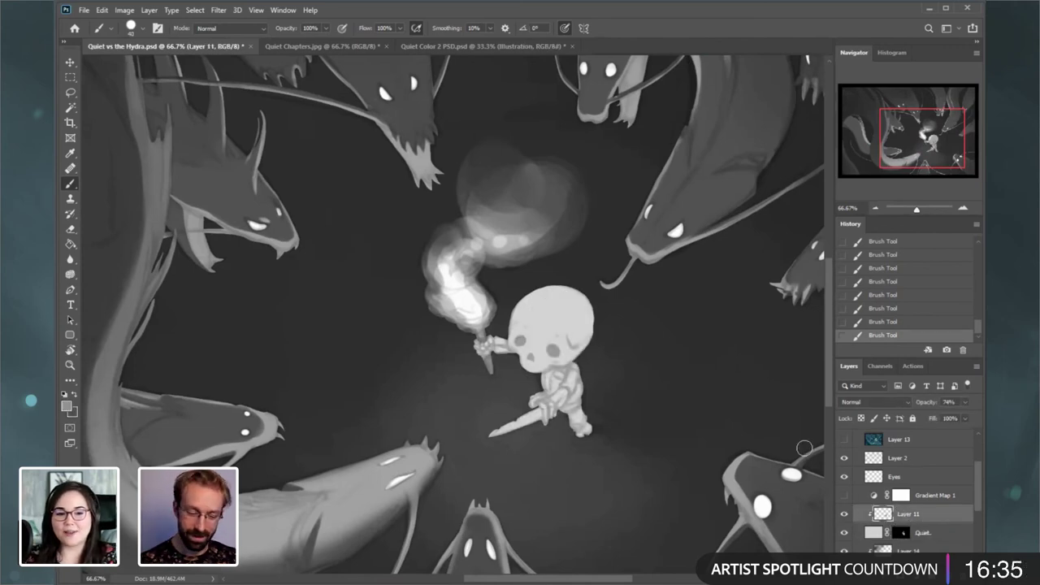
# - Brighten the Quiet layer with Levels by setting the white input level to 129, and compare the figure before and after
pyautogui.click(264, 51)
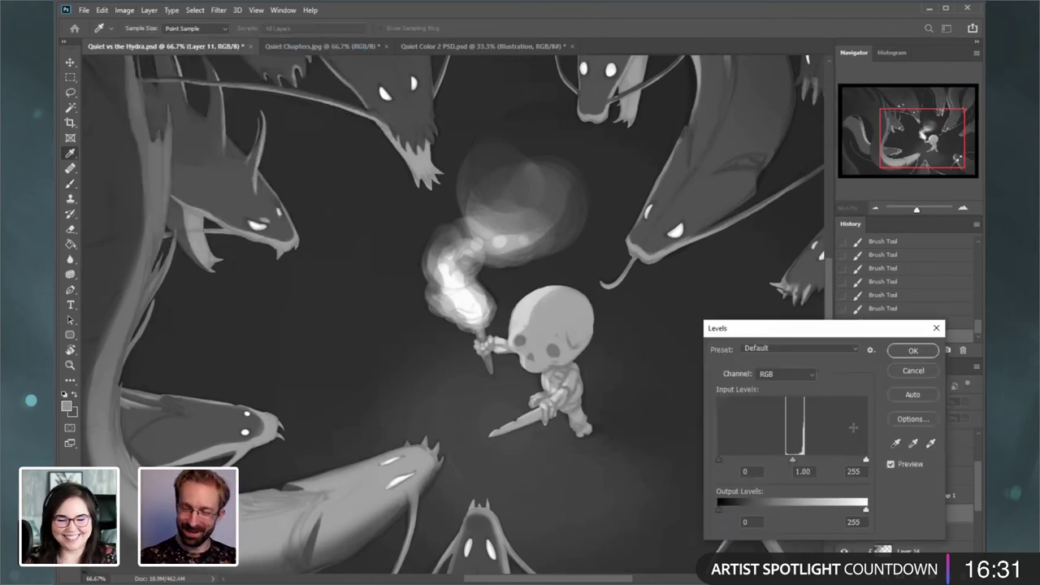
pyautogui.click(912, 371)
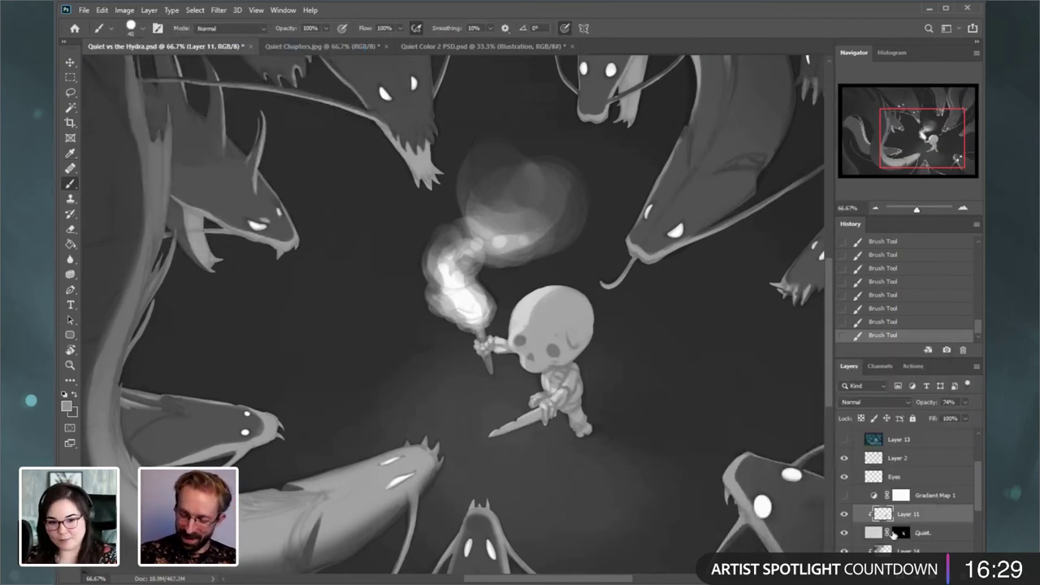
pyautogui.click(125, 10)
pyautogui.moveTo(158, 41)
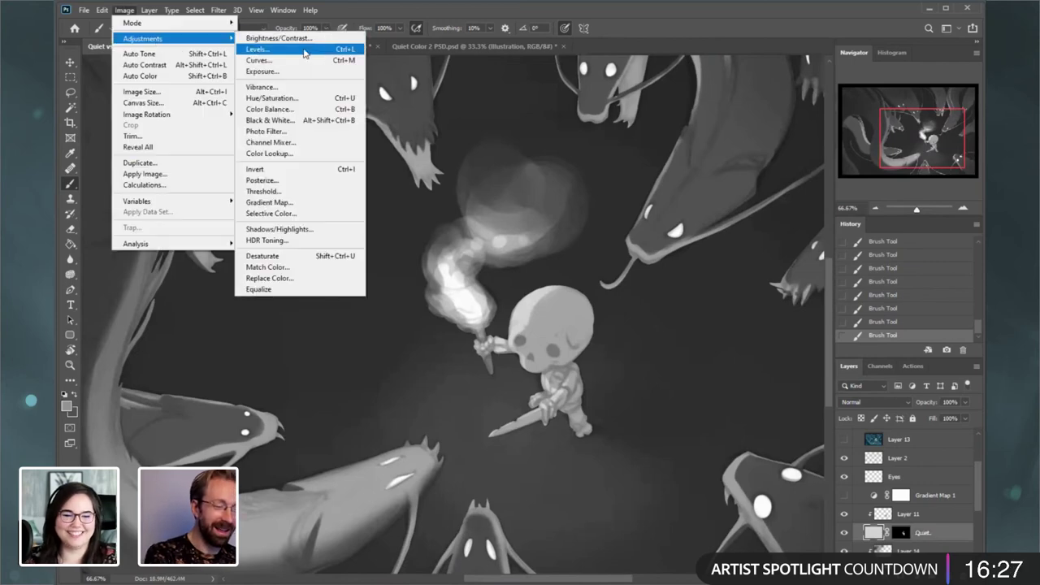
pyautogui.click(317, 51)
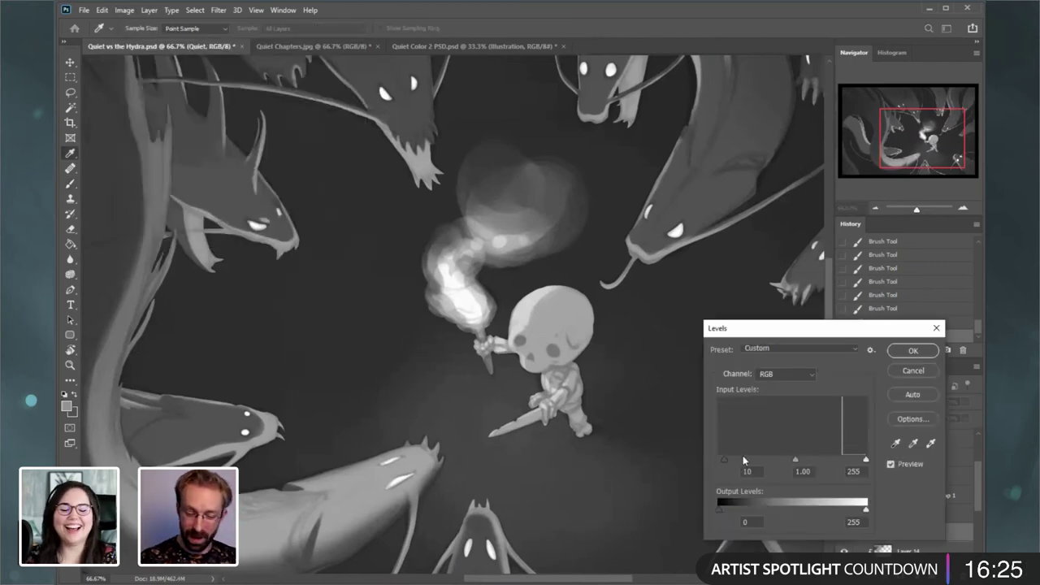
pyautogui.moveTo(764, 458); pyautogui.dragTo(692, 465)
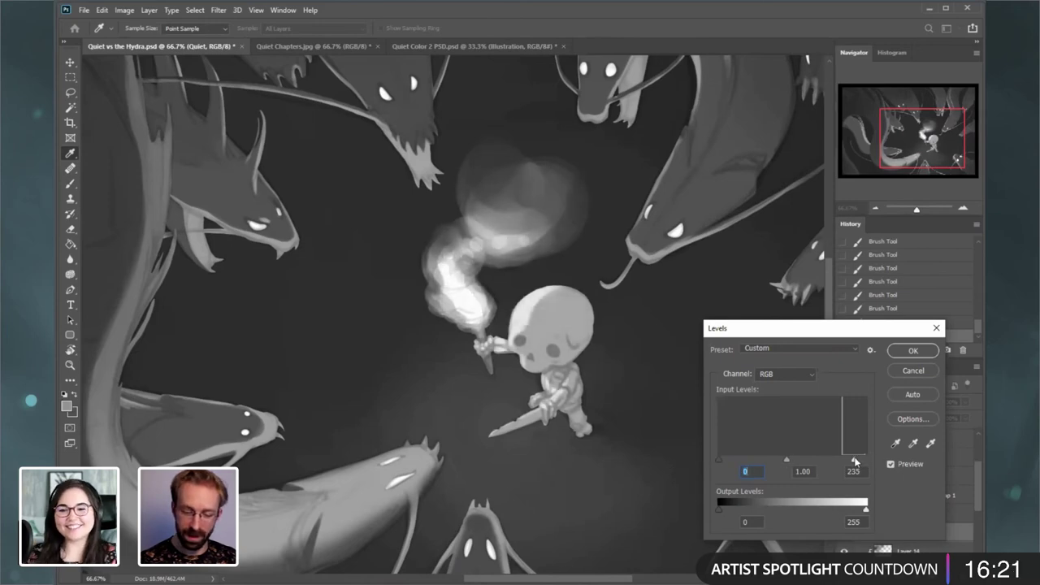
pyautogui.moveTo(855, 460); pyautogui.dragTo(793, 457)
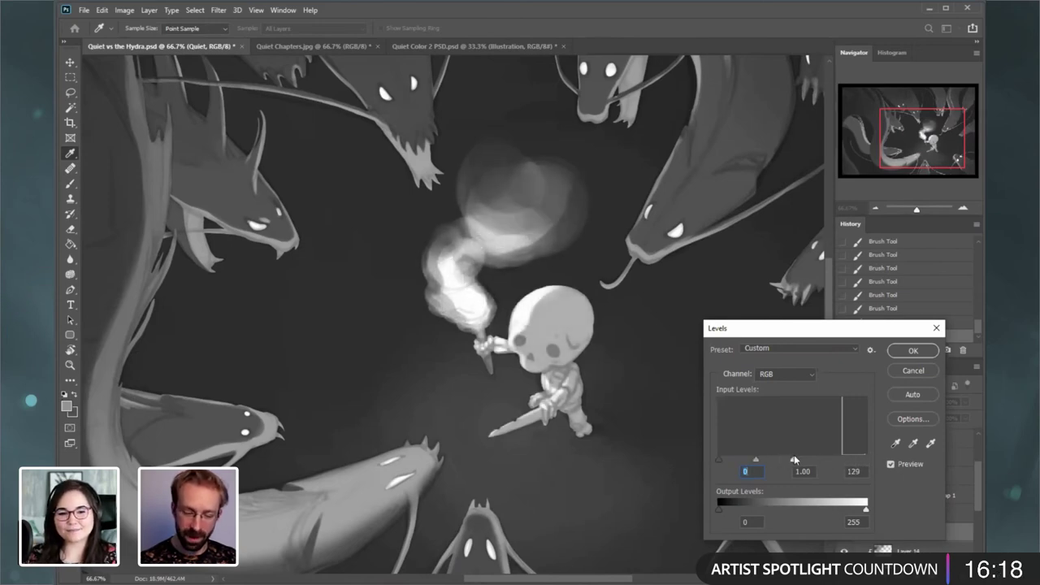
pyautogui.click(913, 352)
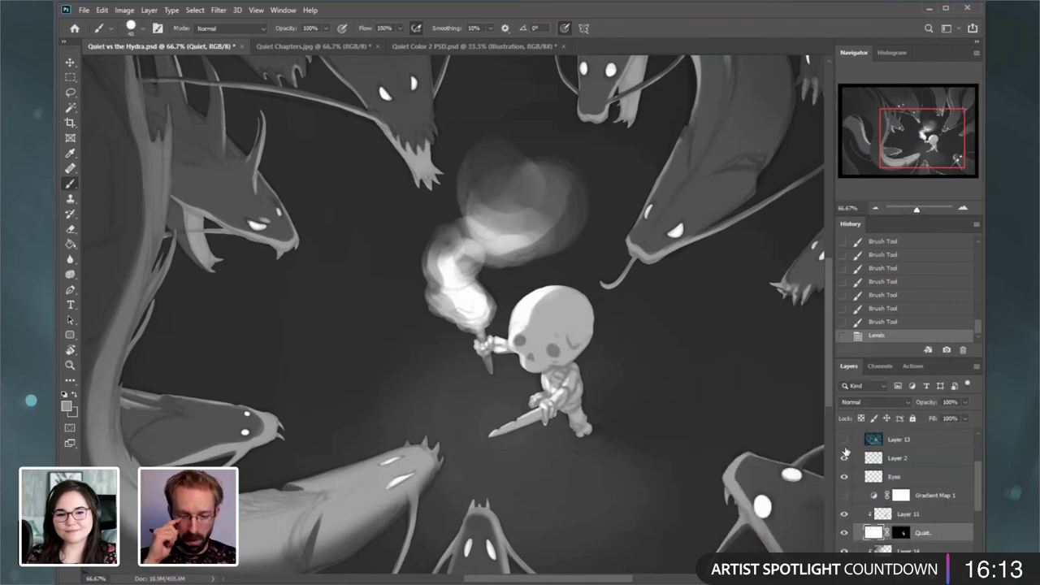
pyautogui.click(898, 324)
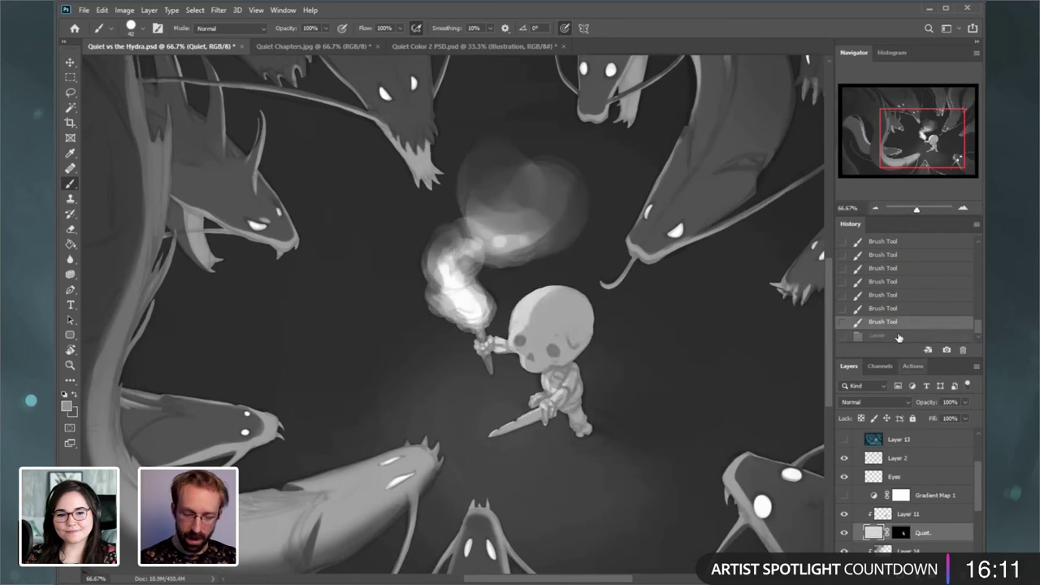
pyautogui.click(894, 336)
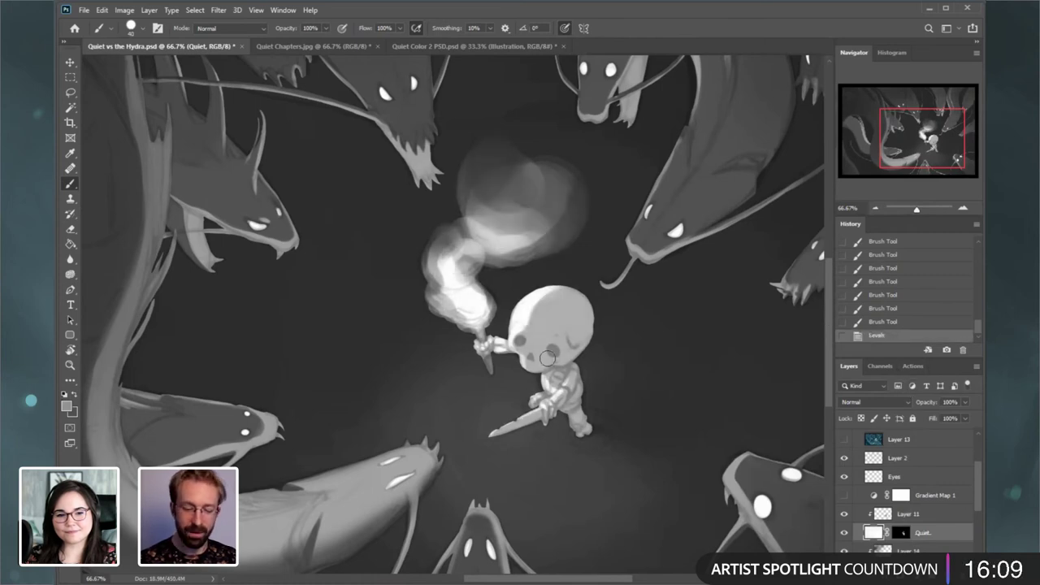
# - Erase the Layer 11 shadow along its boundary with the lit side of the skull using a 25 px eraser
pyautogui.click(963, 209)
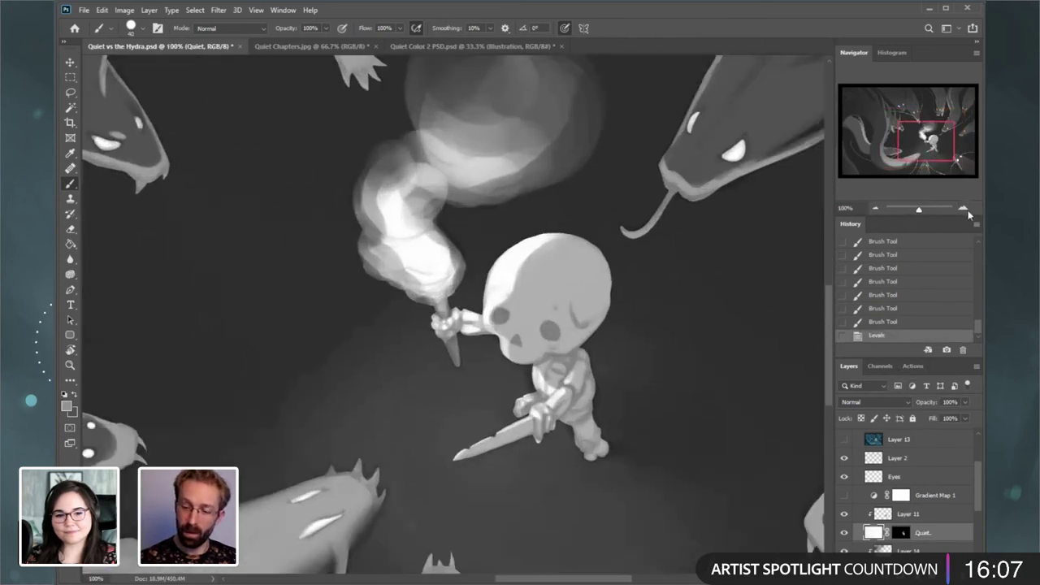
pyautogui.click(71, 228)
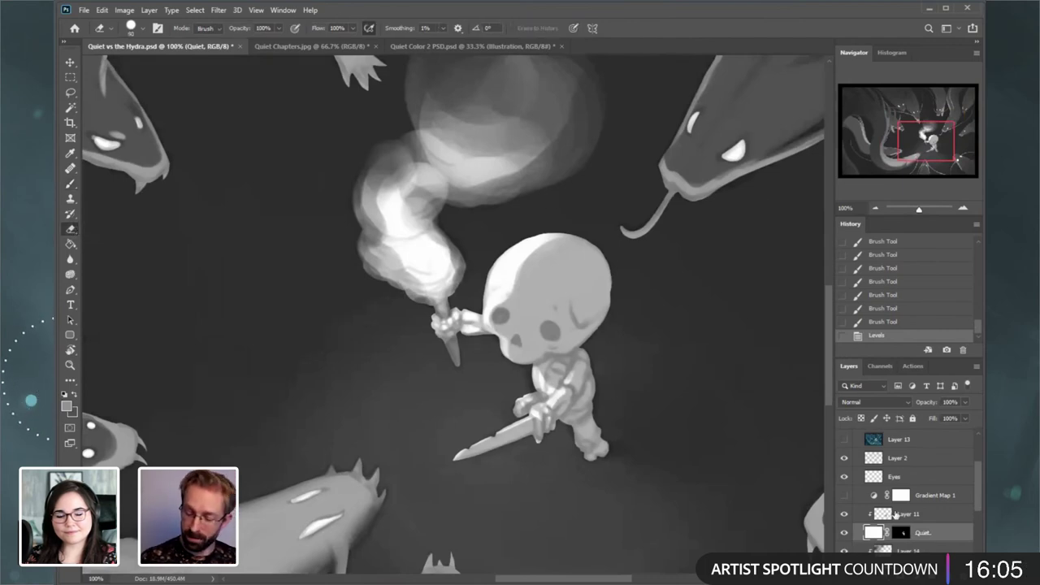
pyautogui.click(843, 514)
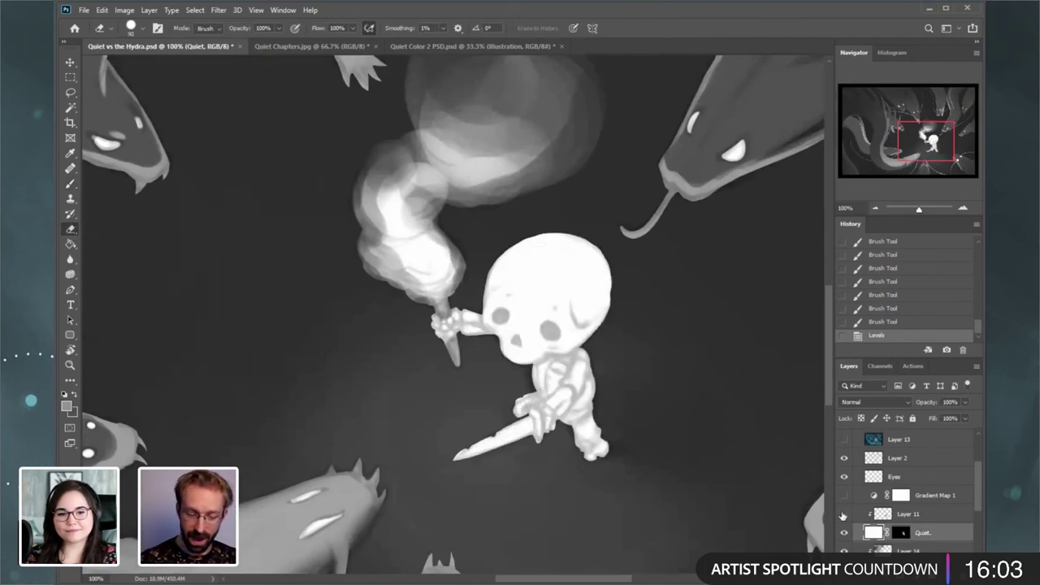
pyautogui.click(844, 515)
pyautogui.moveTo(494, 303); pyautogui.dragTo(508, 294)
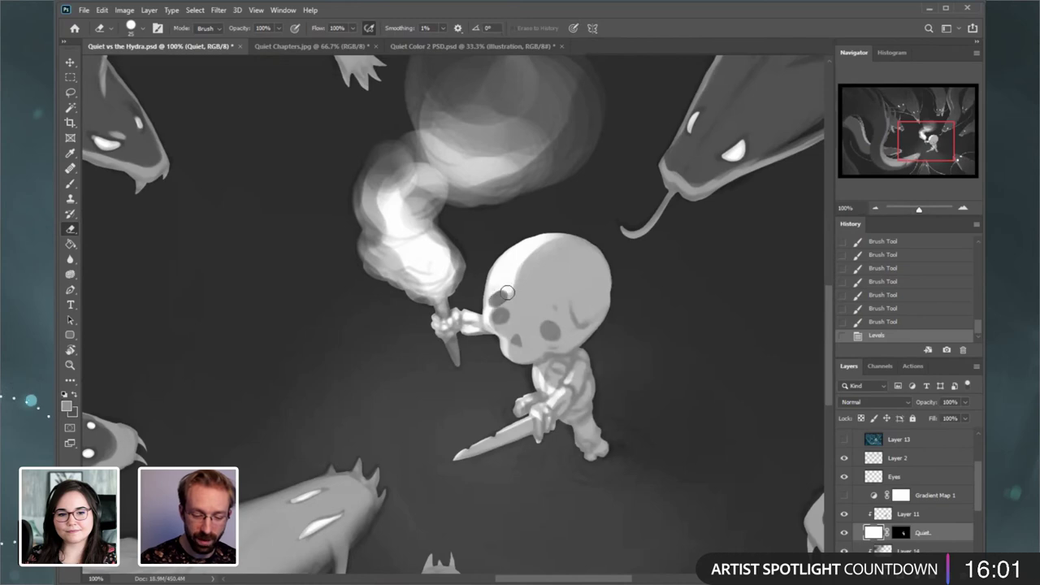
pyautogui.hotkey('ctrl', 'z')
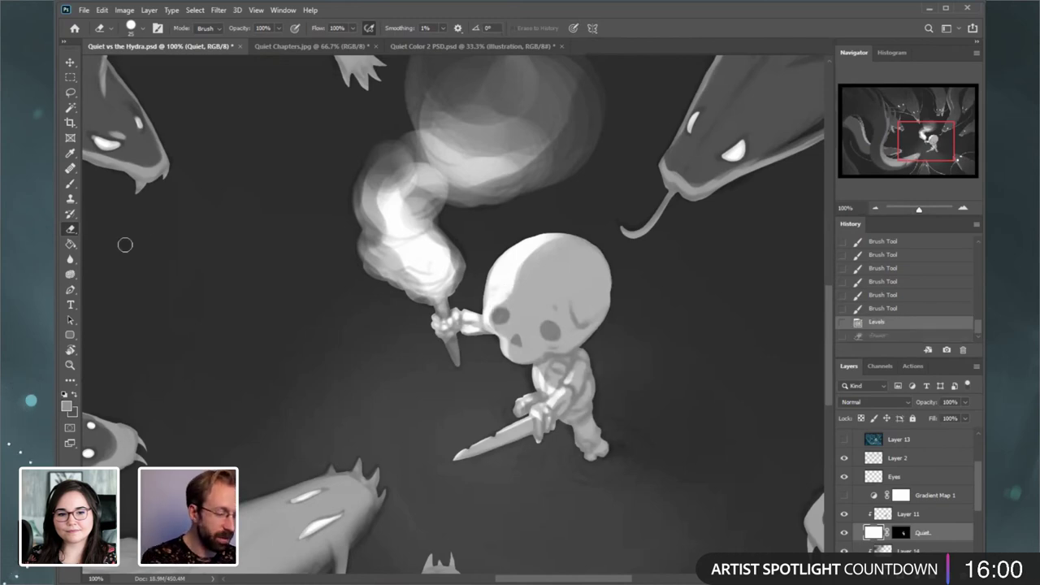
pyautogui.click(902, 514)
pyautogui.moveTo(515, 269)
pyautogui.mouseDown()
pyautogui.moveTo(485, 312)
pyautogui.moveTo(531, 247)
pyautogui.moveTo(511, 272)
pyautogui.moveTo(538, 247)
pyautogui.moveTo(519, 259)
pyautogui.moveTo(580, 233)
pyautogui.moveTo(541, 242)
pyautogui.mouseUp()
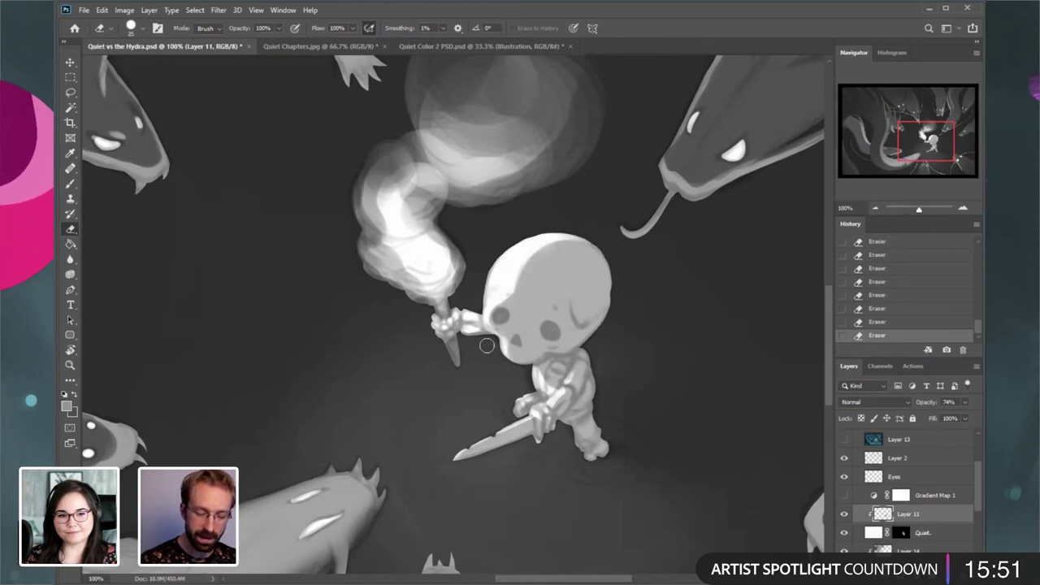
# - Select the Brush tool and raise Layer 11's opacity to 100%
pyautogui.click(71, 184)
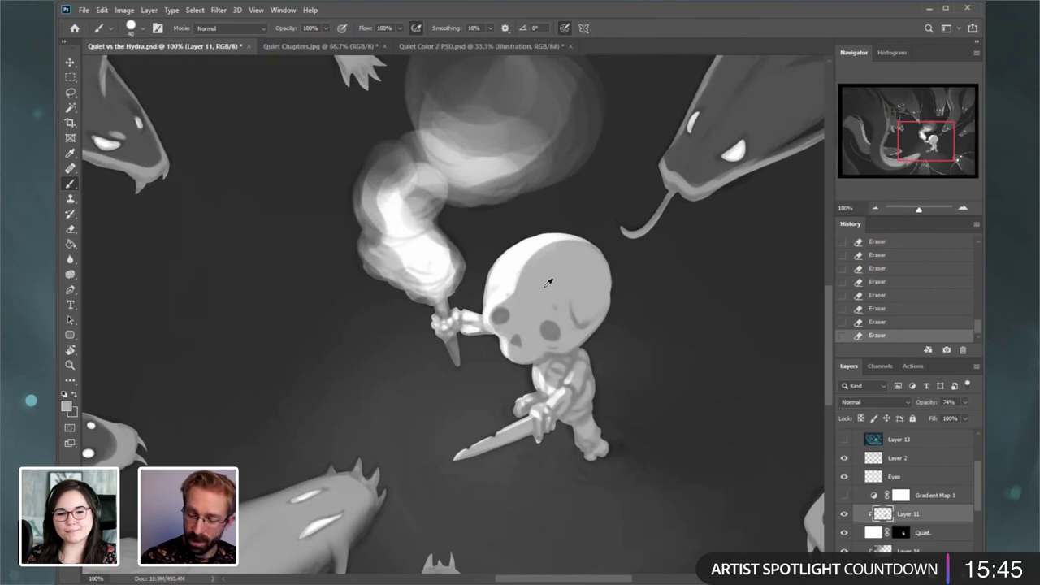
pyautogui.click(966, 403)
pyautogui.moveTo(960, 415); pyautogui.dragTo(981, 413)
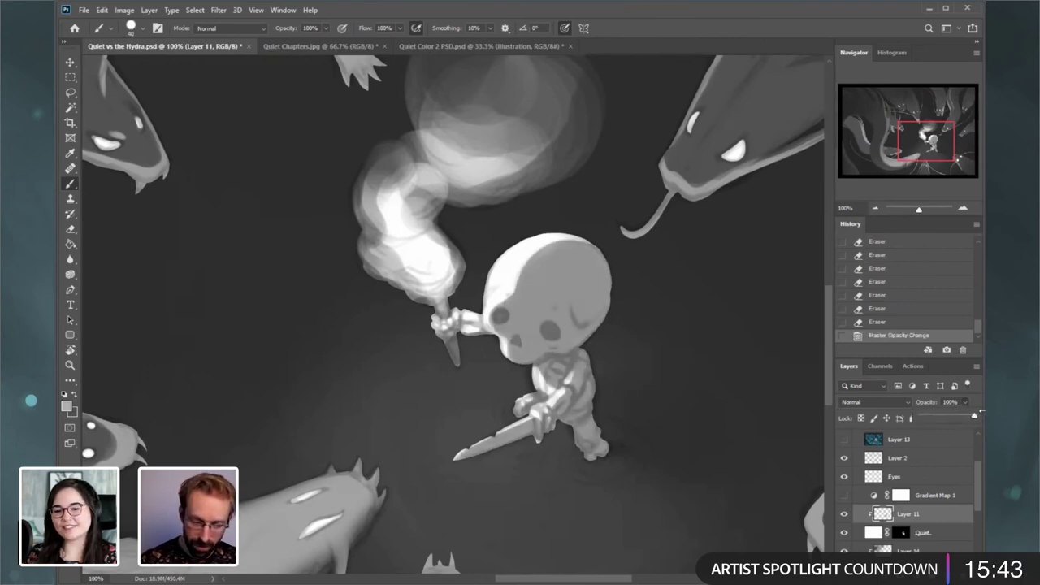
# - Paint gray on Layer 11 to reshape the shadow's boundary across the skull's forehead and crown
pyautogui.click(535, 291)
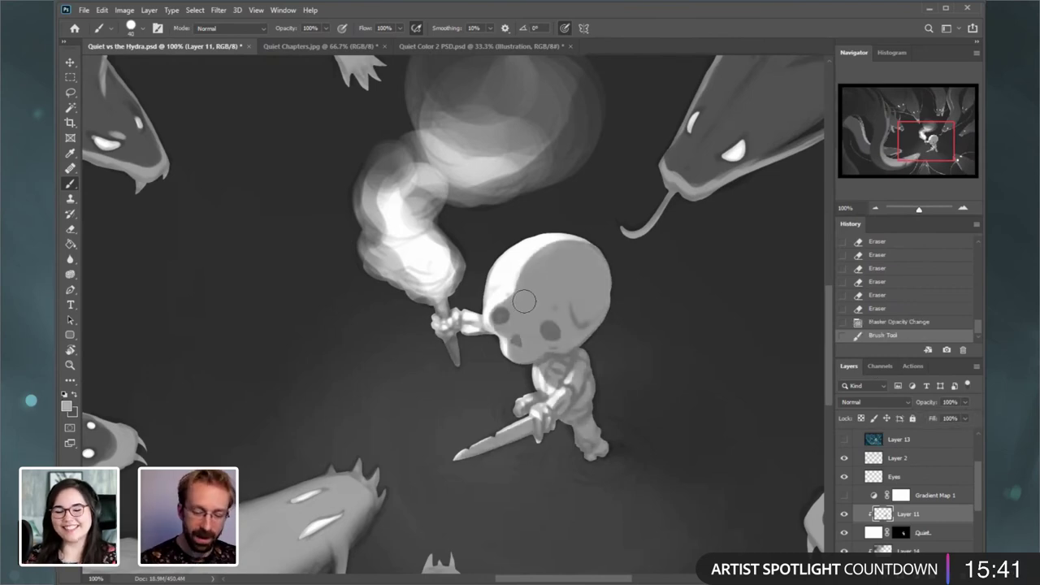
pyautogui.click(537, 272)
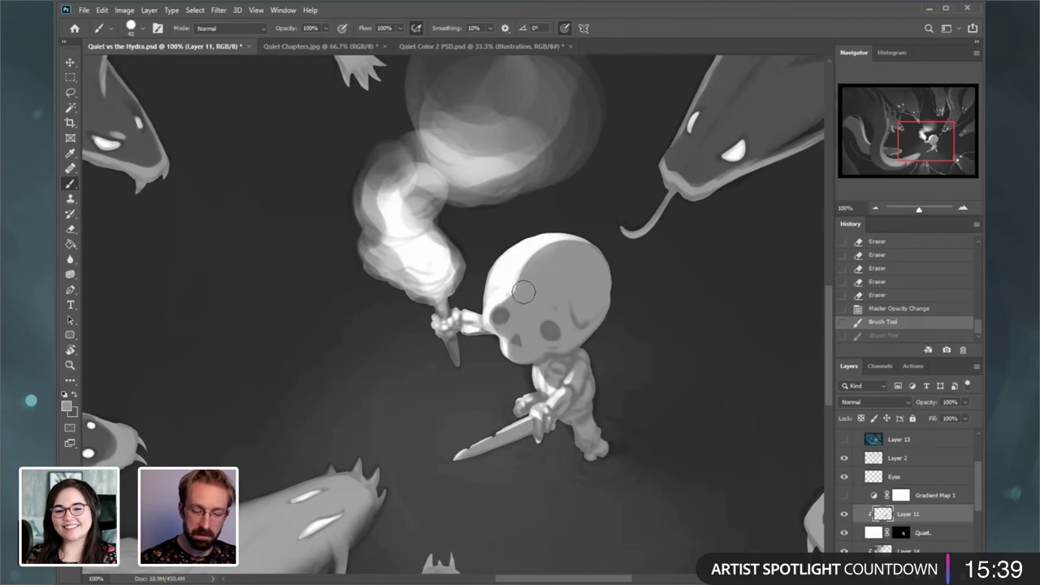
pyautogui.moveTo(549, 259); pyautogui.dragTo(571, 258)
pyautogui.moveTo(568, 257)
pyautogui.mouseDown()
pyautogui.moveTo(583, 258)
pyautogui.moveTo(553, 259)
pyautogui.mouseUp()
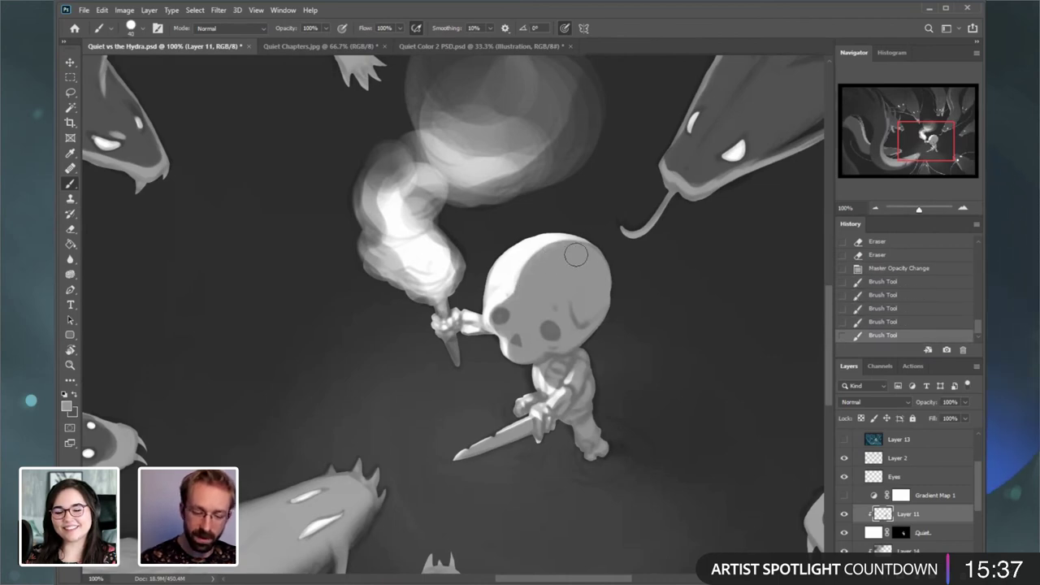
pyautogui.moveTo(519, 294); pyautogui.dragTo(512, 288)
pyautogui.moveTo(515, 292); pyautogui.dragTo(506, 284)
# - Shade the torch-holding arm in gray on Layer 11, using a smaller brush and enlarging it to 30 px
pyautogui.press('[')
pyautogui.press('[')
pyautogui.click(470, 332)
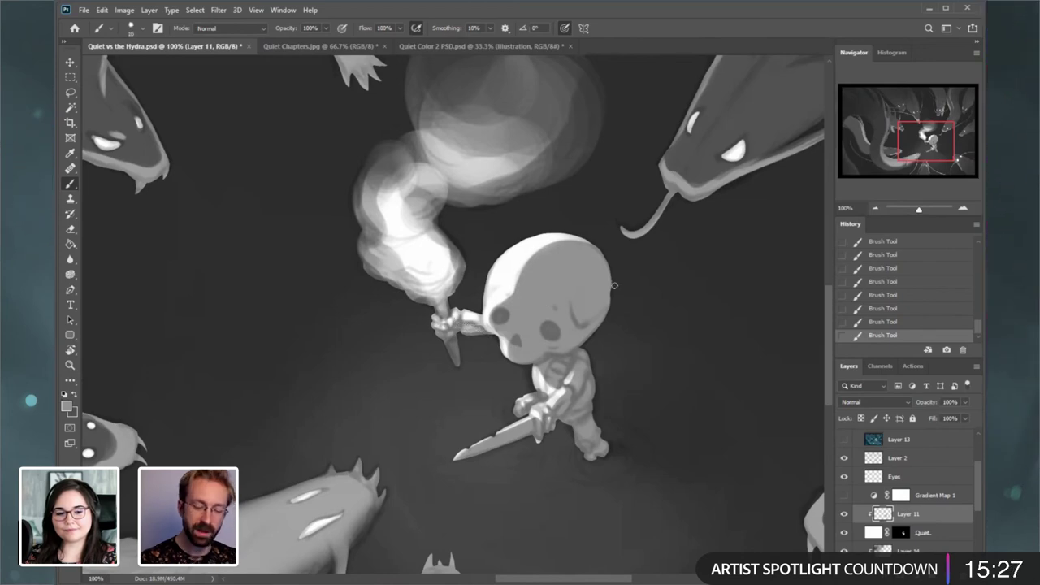
pyautogui.press(']')
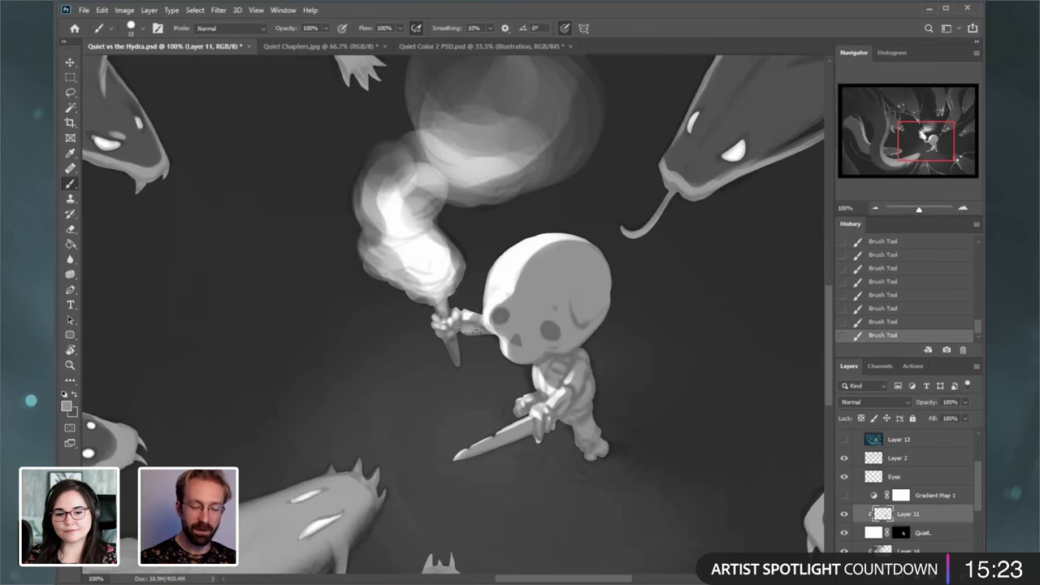
pyautogui.press(']')
pyautogui.press(']')
pyautogui.press(']')
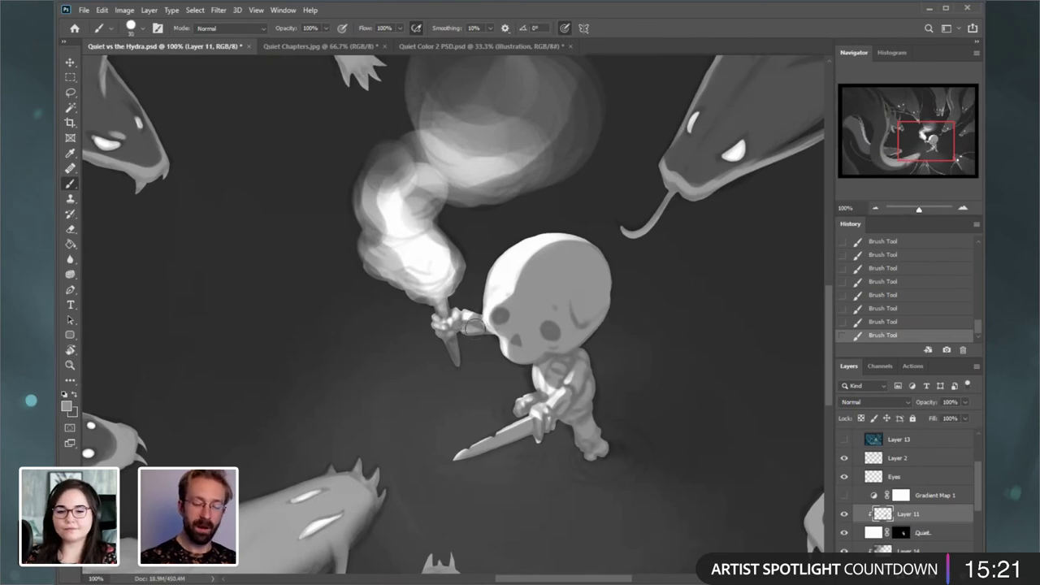
# - Erase shading near the wrist and hand of the torch arm to restore highlights, reducing the eraser to 15 px
pyautogui.click(71, 230)
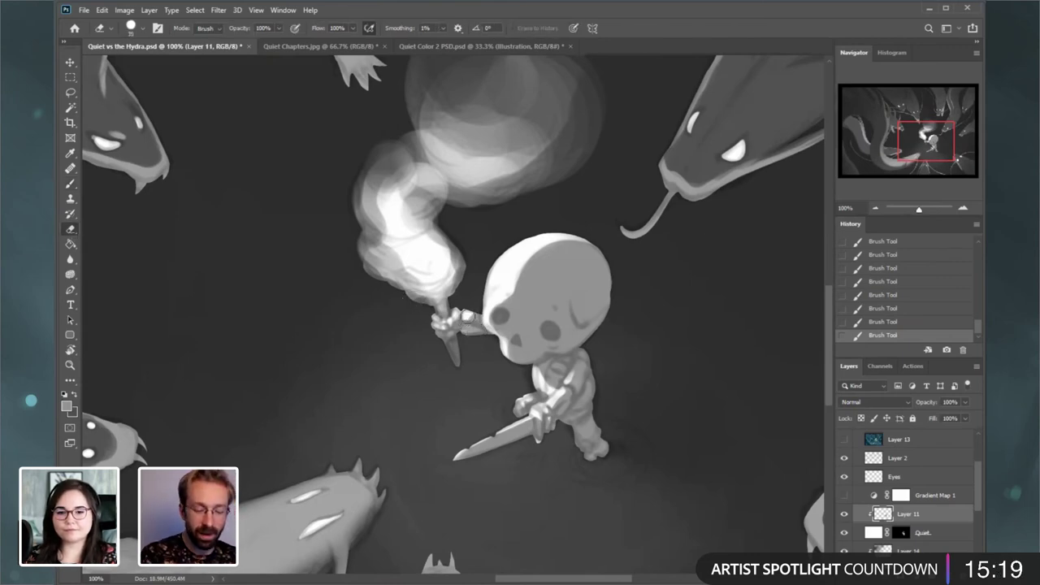
pyautogui.moveTo(465, 313); pyautogui.dragTo(466, 318)
pyautogui.click(461, 306)
pyautogui.click(461, 306)
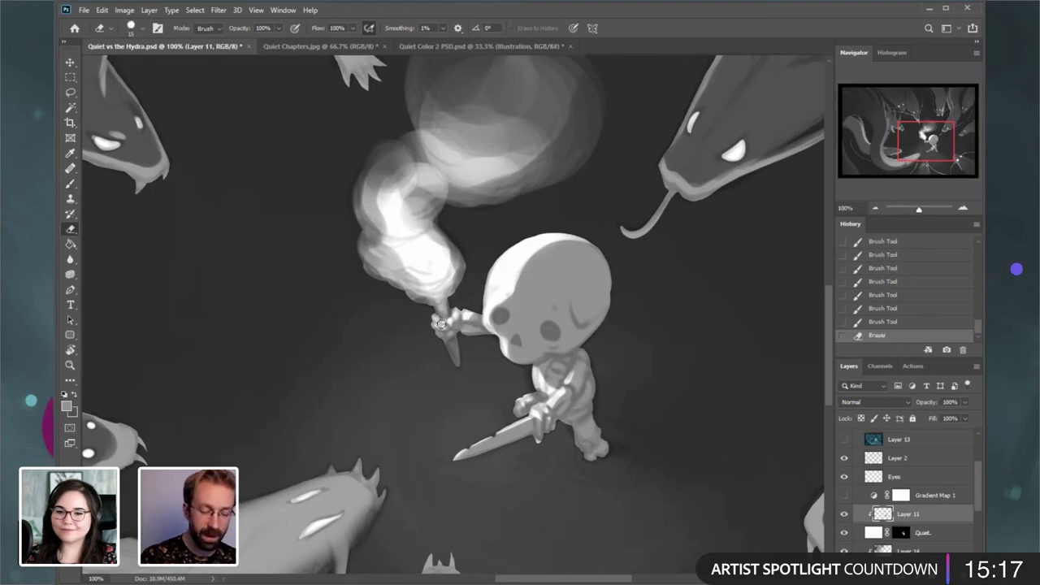
pyautogui.press('b')
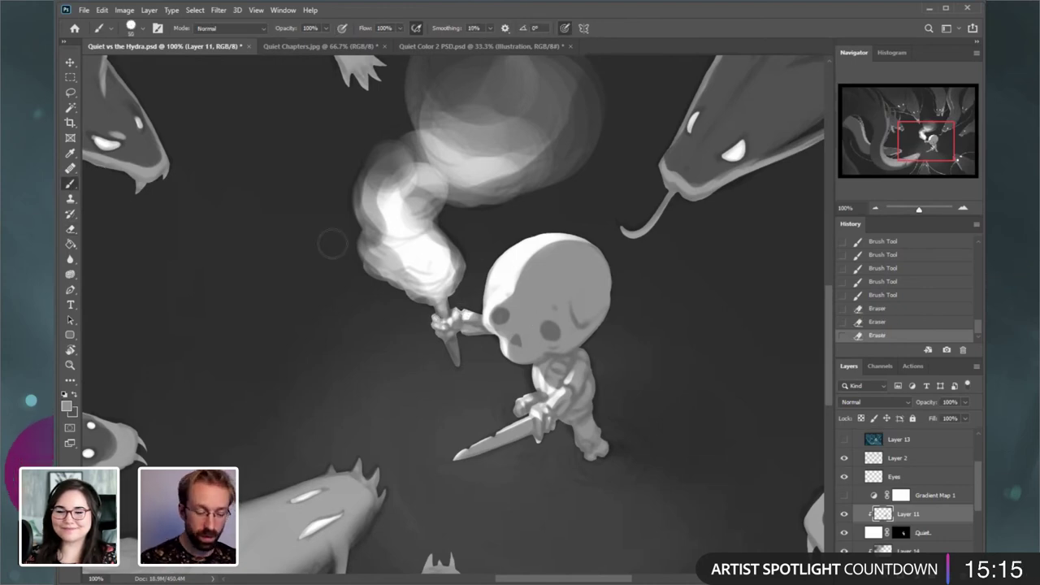
# - Erase the Layer 11 shadow around the torch-side eye socket and brow, starting at 15 px and enlarging the eraser
pyautogui.click(71, 229)
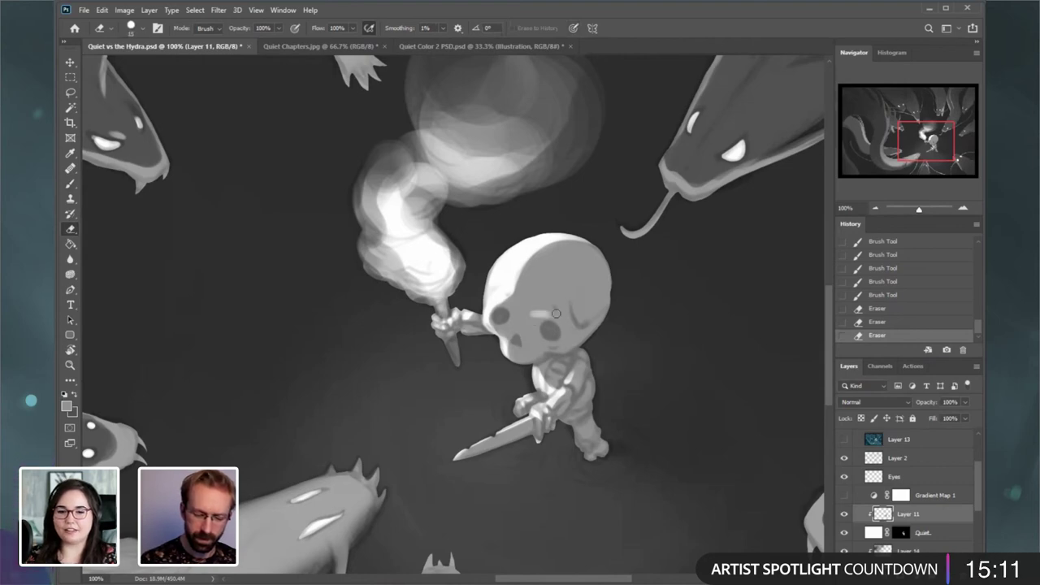
pyautogui.press(']')
pyautogui.moveTo(497, 303); pyautogui.dragTo(508, 301)
pyautogui.moveTo(499, 301); pyautogui.dragTo(520, 307)
pyautogui.moveTo(513, 303); pyautogui.dragTo(527, 305)
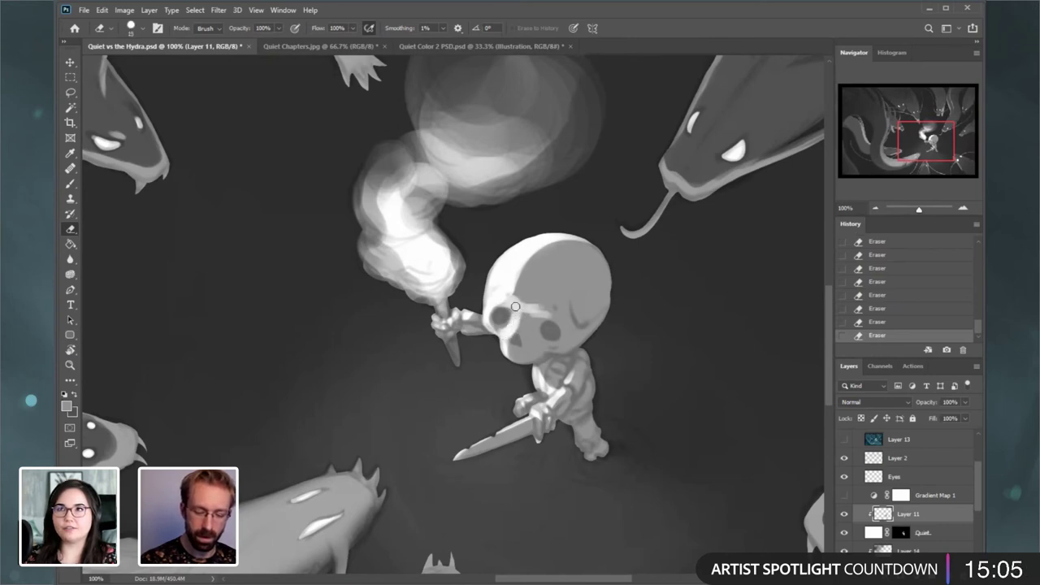
pyautogui.press(']')
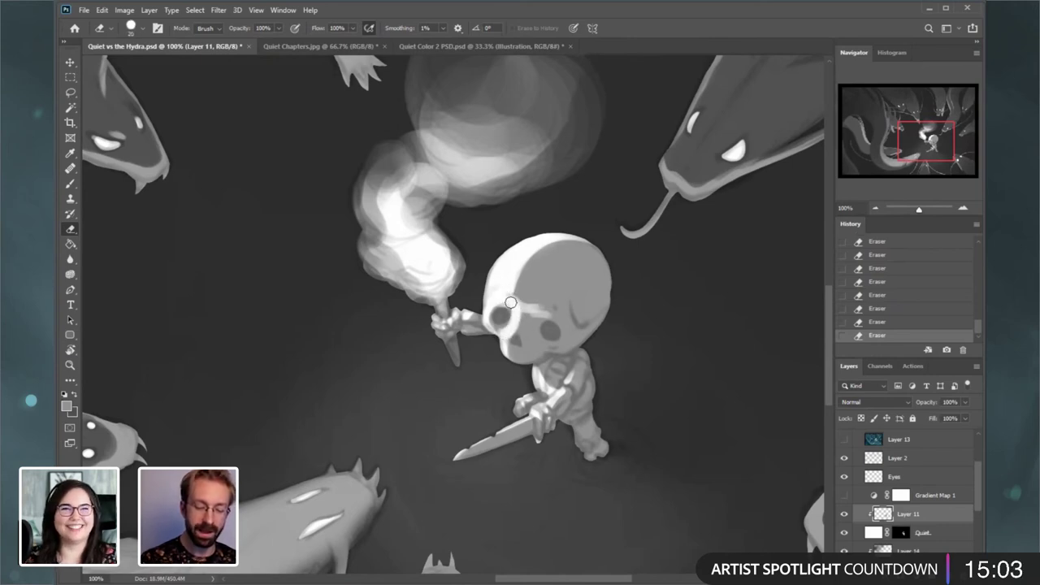
pyautogui.press(']')
# - Paint the shadow back over the brow and along the forehead boundary, reducing the brush to 25 px
pyautogui.click(71, 184)
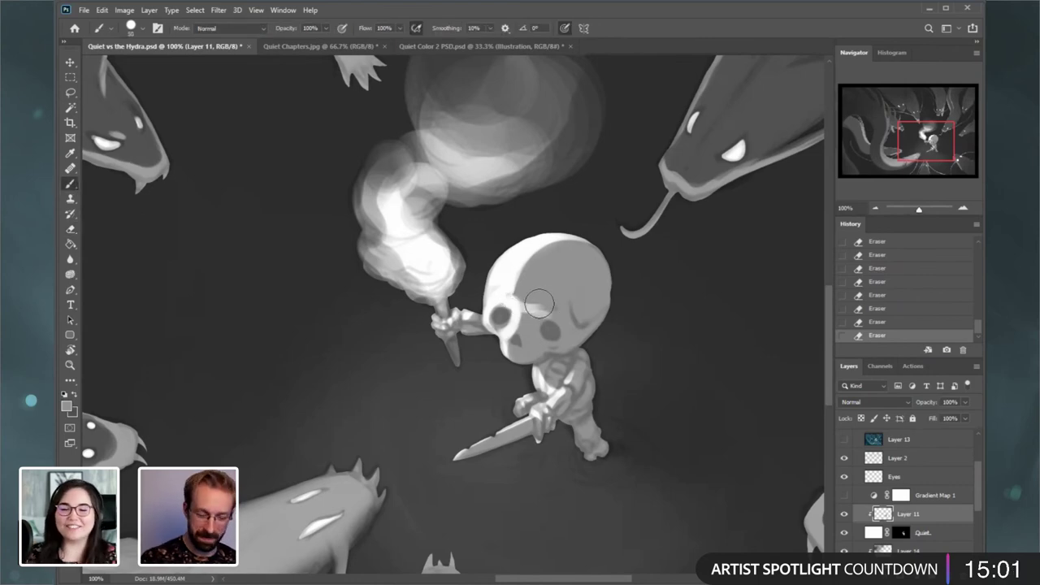
pyautogui.moveTo(549, 312); pyautogui.dragTo(537, 326)
pyautogui.moveTo(557, 256); pyautogui.dragTo(552, 259)
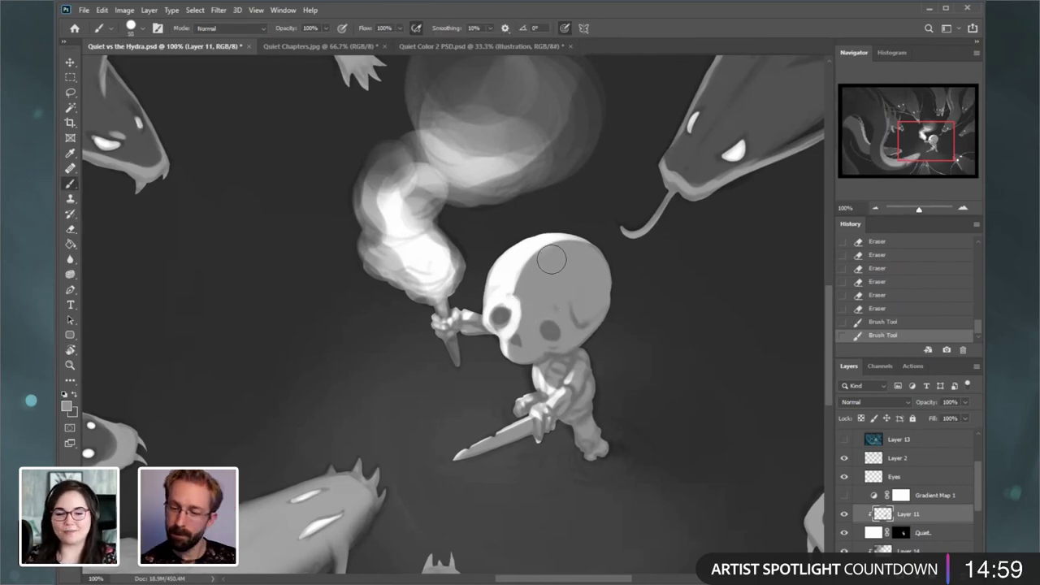
pyautogui.moveTo(528, 300)
pyautogui.mouseDown()
pyautogui.moveTo(529, 315)
pyautogui.moveTo(528, 306)
pyautogui.mouseUp()
pyautogui.moveTo(528, 294)
pyautogui.mouseDown()
pyautogui.moveTo(528, 312)
pyautogui.moveTo(525, 302)
pyautogui.mouseUp()
pyautogui.press('[')
pyautogui.press('[')
pyautogui.press('[')
pyautogui.moveTo(526, 303); pyautogui.dragTo(521, 293)
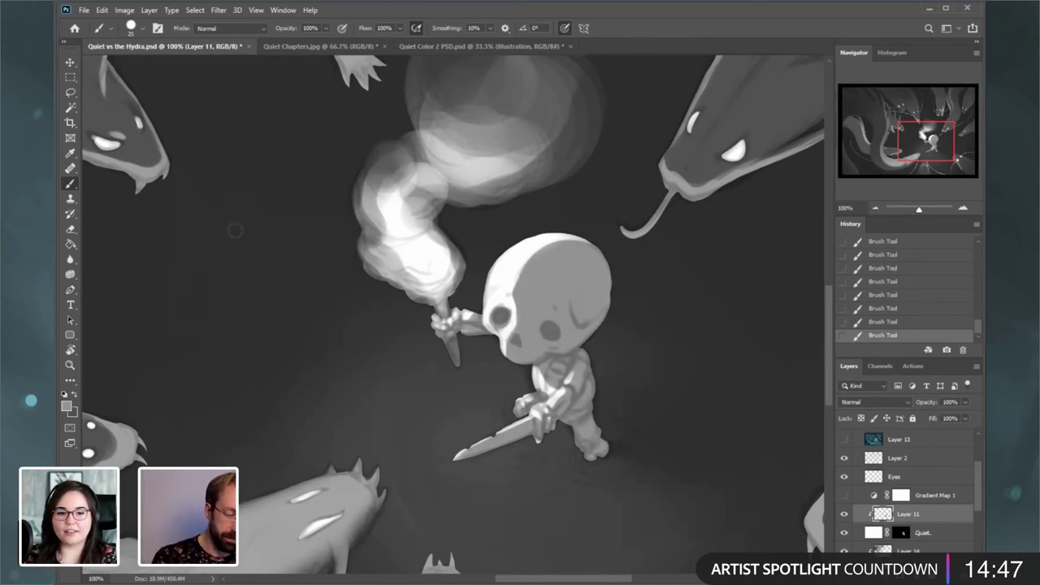
# - Erase Layer 11 shading around the torch-side eye socket, stepping back one erasure and comparing the figure with the layer hidden
pyautogui.click(74, 231)
pyautogui.moveTo(506, 283); pyautogui.dragTo(515, 275)
pyautogui.click(517, 277)
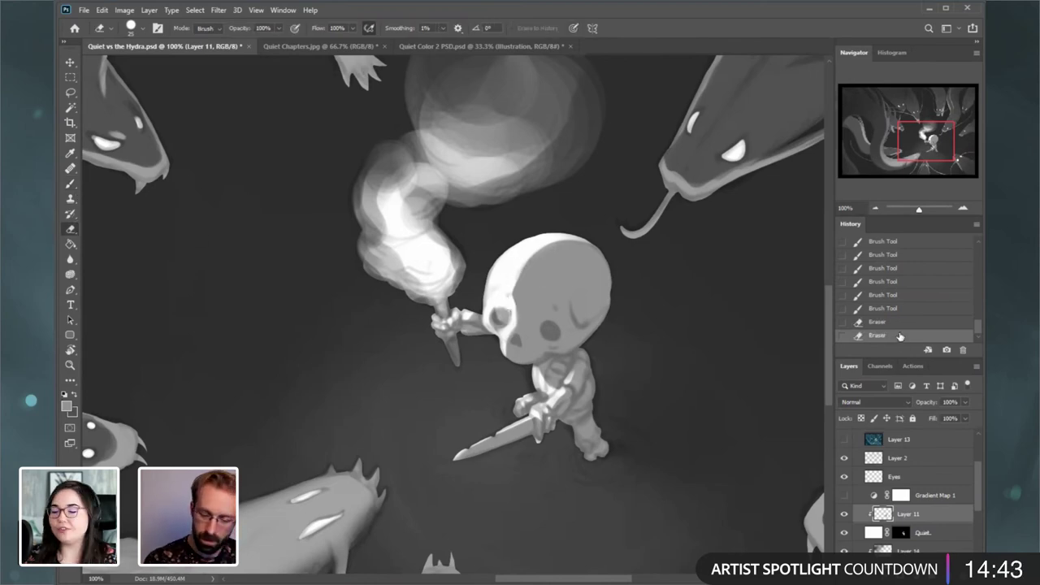
pyautogui.click(890, 322)
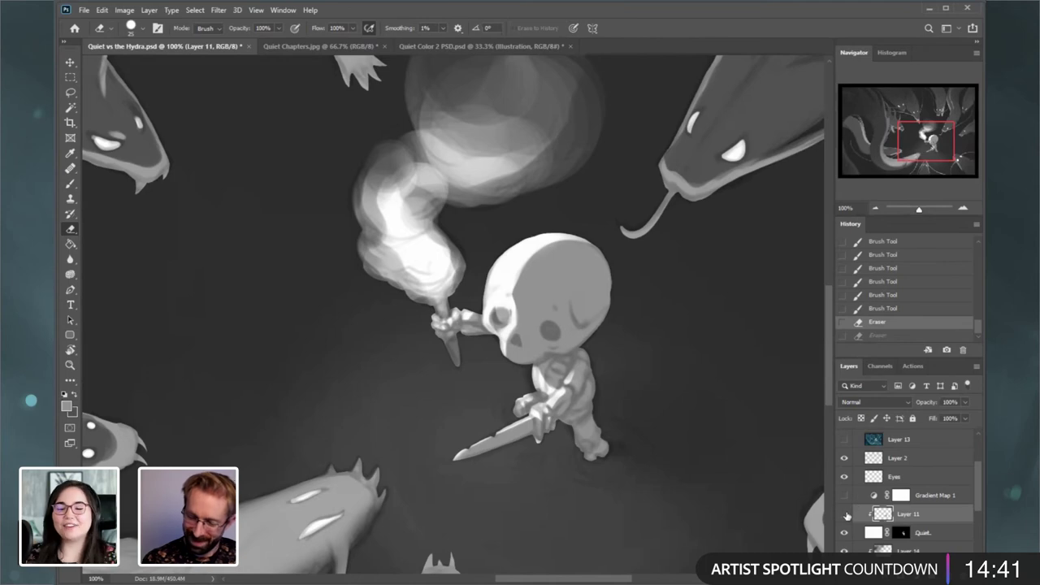
pyautogui.click(846, 514)
pyautogui.click(845, 513)
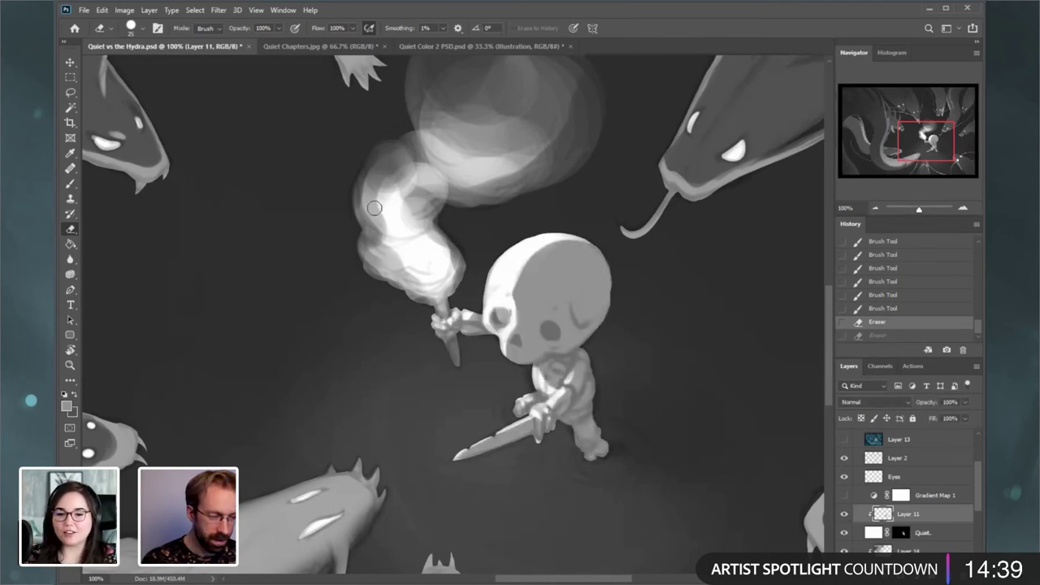
pyautogui.moveTo(492, 329)
pyautogui.mouseDown()
pyautogui.moveTo(508, 307)
pyautogui.moveTo(510, 321)
pyautogui.mouseUp()
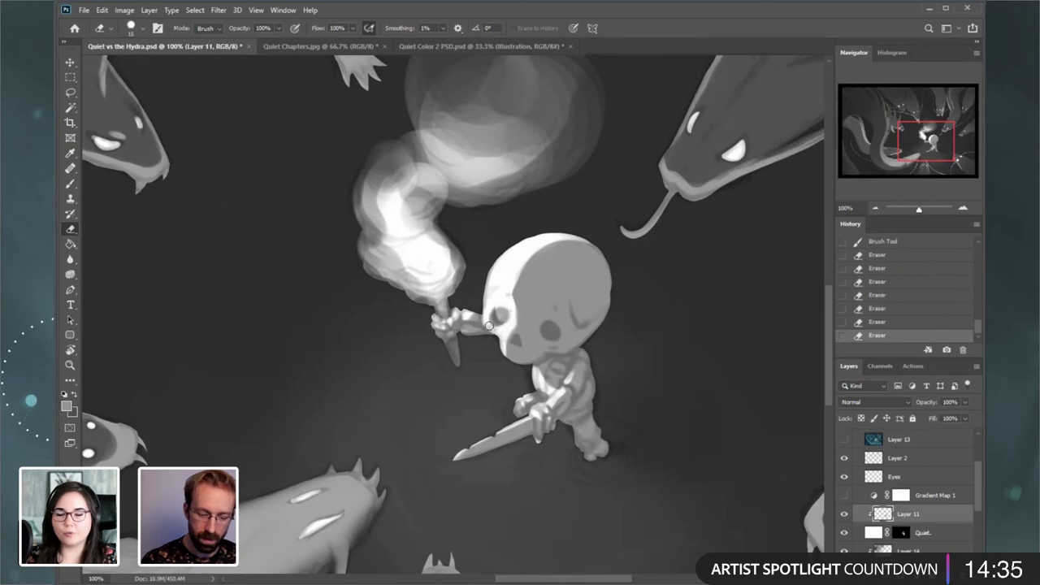
# - Darken the torch-side eye socket on Layer 11 with a 20 px brush, undoing the first stroke
pyautogui.click(75, 183)
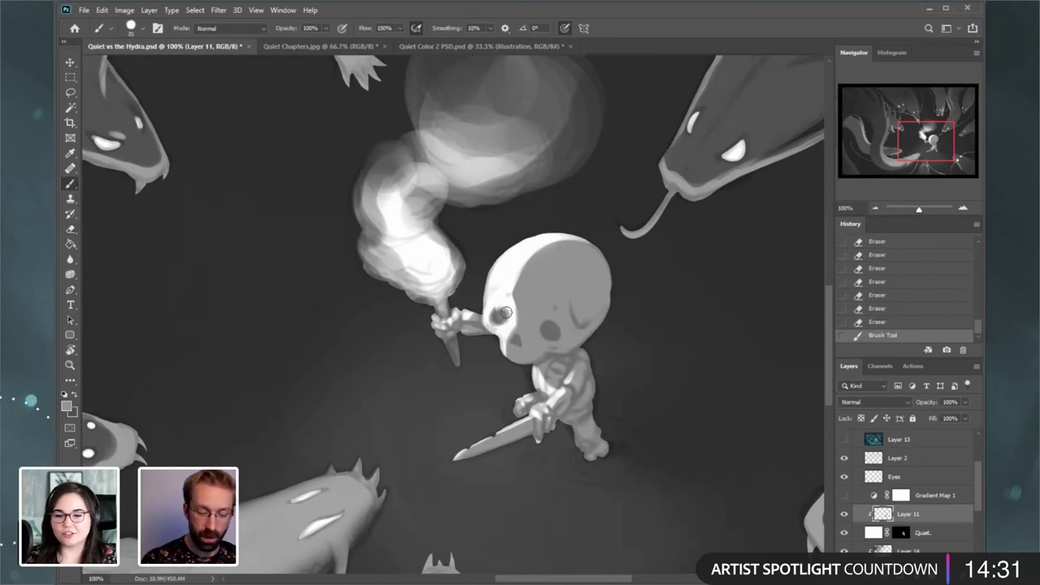
pyautogui.hotkey('ctrl', 'z')
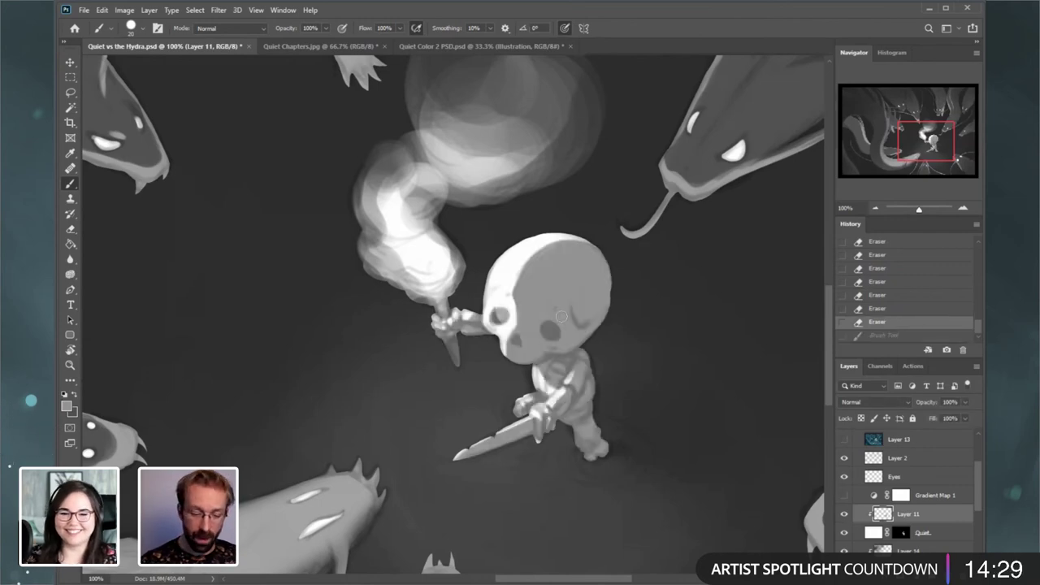
pyautogui.moveTo(502, 317); pyautogui.dragTo(497, 319)
pyautogui.click(504, 319)
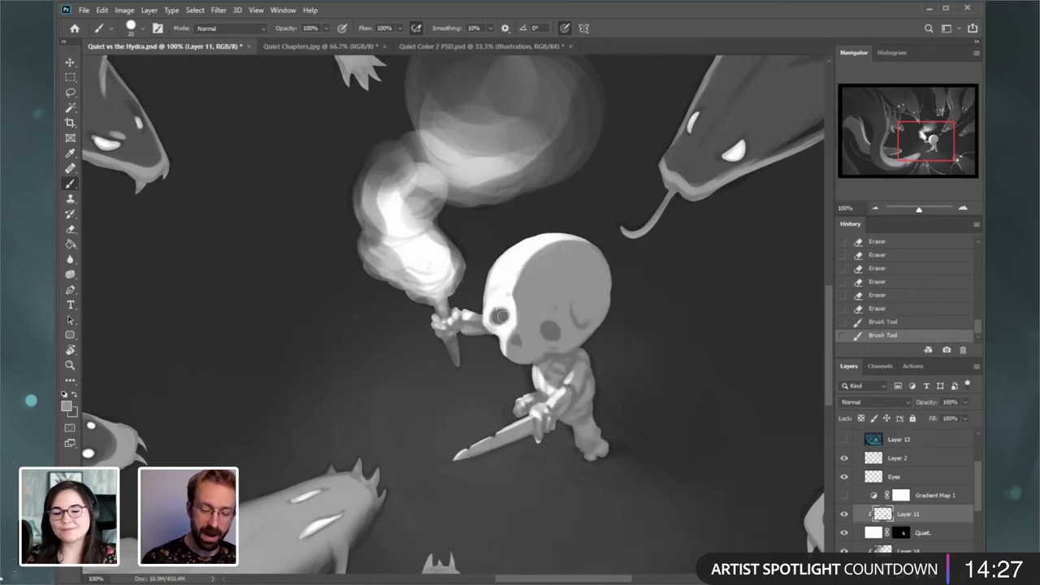
pyautogui.click(497, 316)
pyautogui.click(497, 315)
pyautogui.click(498, 316)
pyautogui.click(499, 316)
pyautogui.click(501, 317)
pyautogui.click(501, 316)
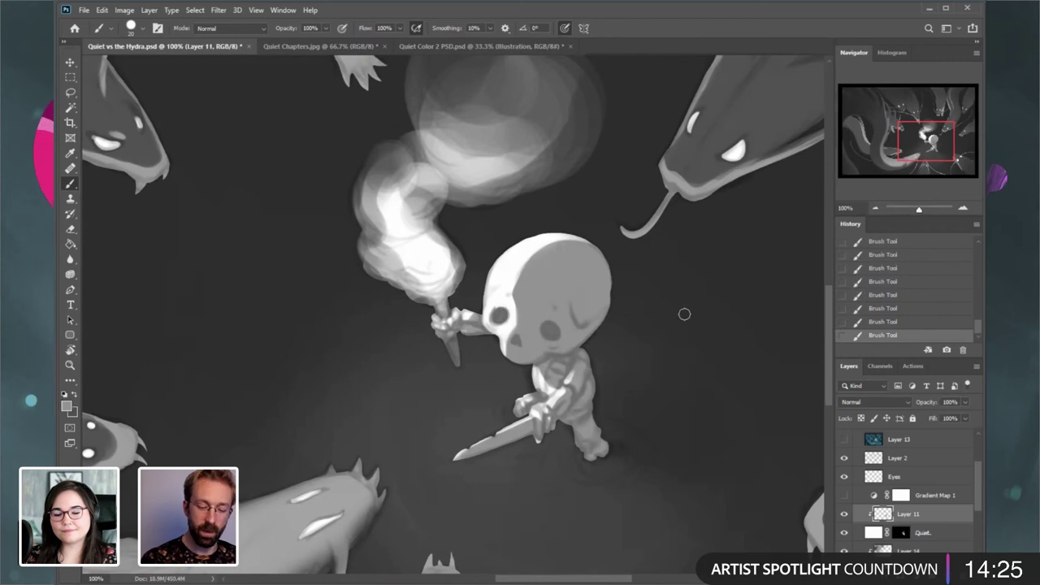
# - Erase the shading spill at the outer rim of the torch-side eye socket with a 15 px eraser
pyautogui.click(70, 230)
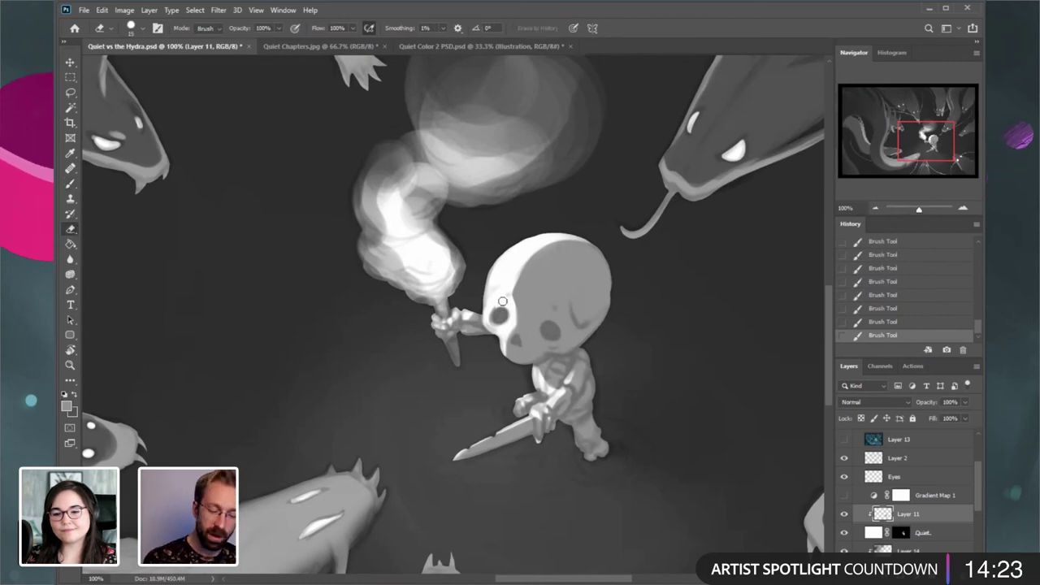
pyautogui.click(489, 317)
pyautogui.click(488, 317)
pyautogui.click(488, 317)
pyautogui.click(489, 317)
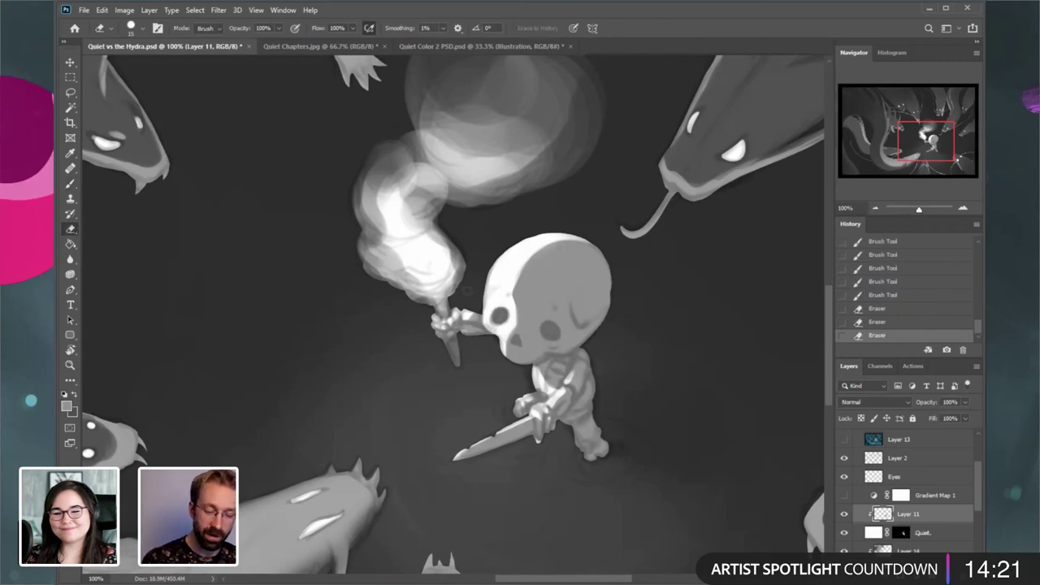
# - Dismiss the tablet driver message and touch up the eye socket and forehead shadow edge with a 20 px brush
pyautogui.click(69, 183)
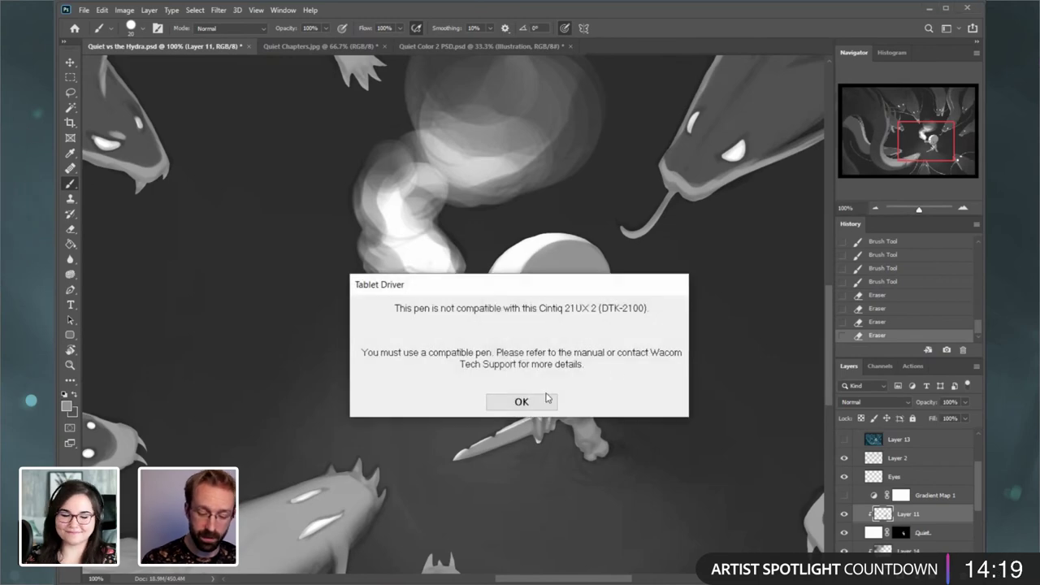
pyautogui.click(524, 400)
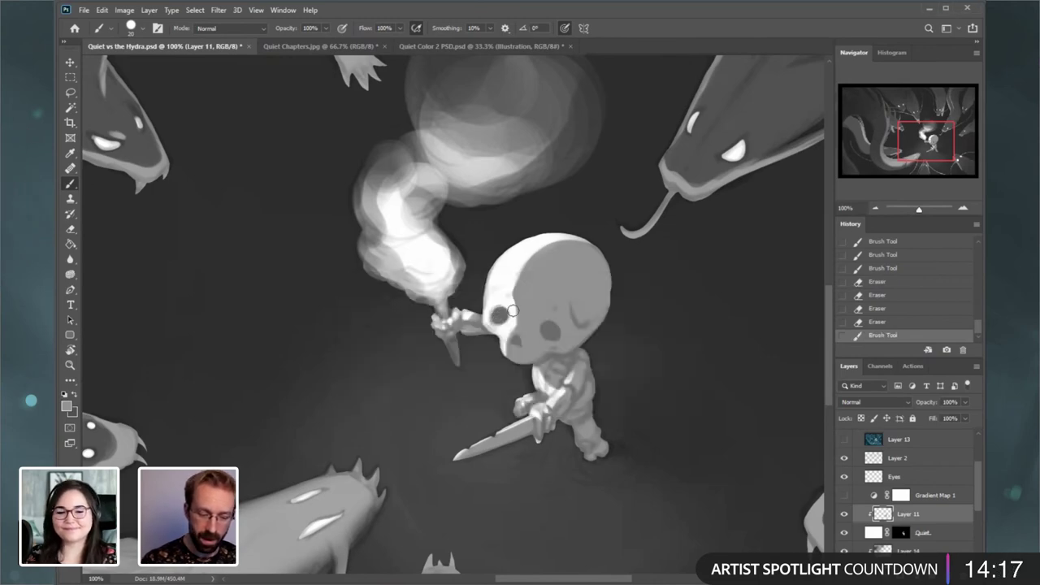
pyautogui.click(500, 315)
pyautogui.hotkey('ctrl', 'z')
pyautogui.hotkey('ctrl', 'shift', 'z')
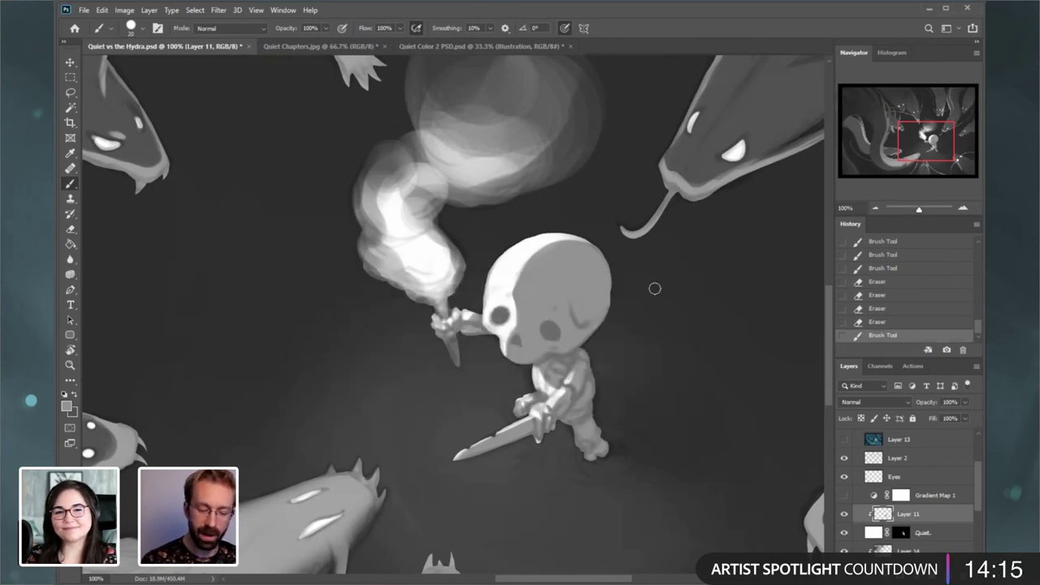
pyautogui.moveTo(518, 298)
pyautogui.mouseDown()
pyautogui.moveTo(520, 321)
pyautogui.moveTo(526, 273)
pyautogui.mouseUp()
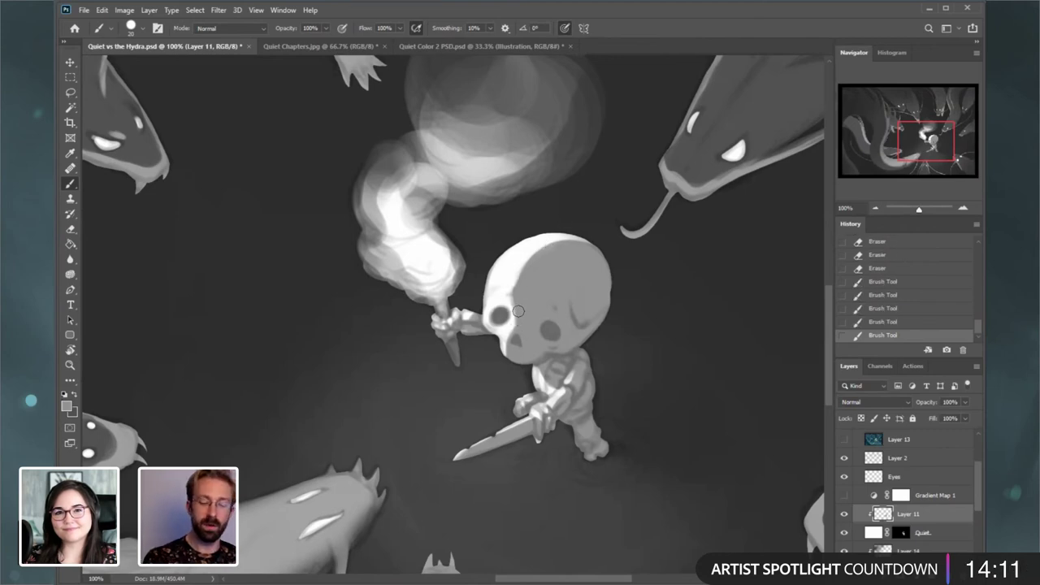
# - Erase along the forehead's shadow boundary to widen the lit side, enlarging the eraser from 15 to 30 px
pyautogui.press('e')
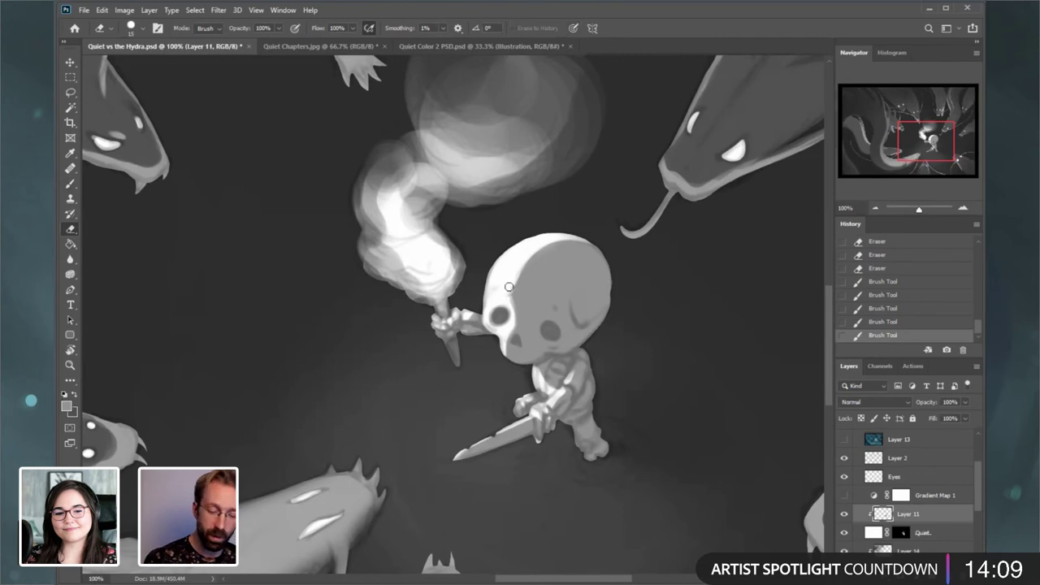
pyautogui.moveTo(508, 287)
pyautogui.mouseDown()
pyautogui.moveTo(513, 317)
pyautogui.moveTo(513, 282)
pyautogui.moveTo(511, 299)
pyautogui.mouseUp()
pyautogui.moveTo(514, 284)
pyautogui.mouseDown()
pyautogui.moveTo(512, 309)
pyautogui.moveTo(533, 243)
pyautogui.moveTo(512, 295)
pyautogui.mouseUp()
pyautogui.press(']')
pyautogui.press(']')
pyautogui.press(']')
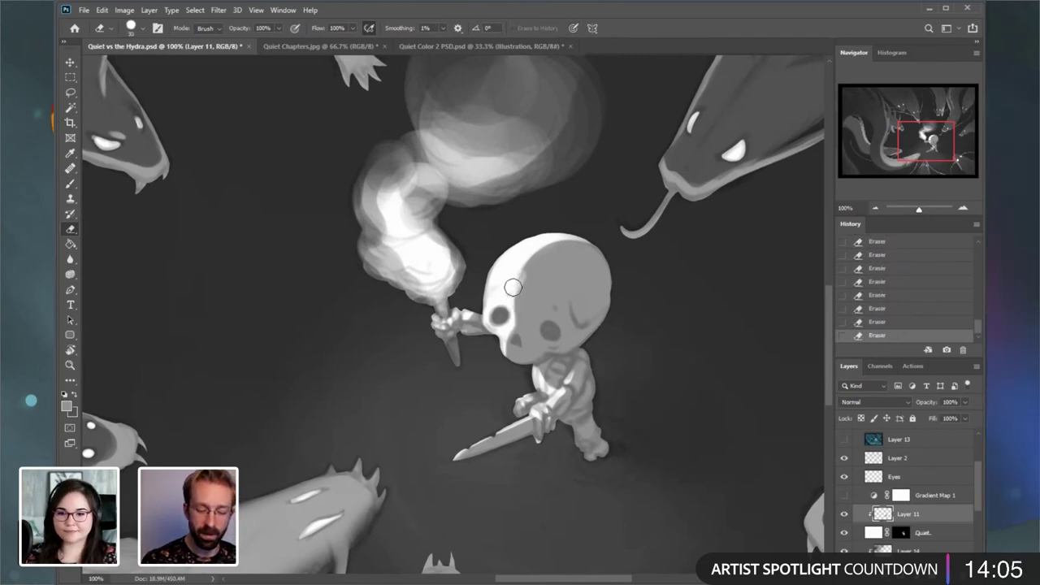
# - Soften the forehead's shadow boundary on Layer 11 with a soft round eraser, starting at 10 px and enlarging it to 20 px
pyautogui.rightClick(601, 290)
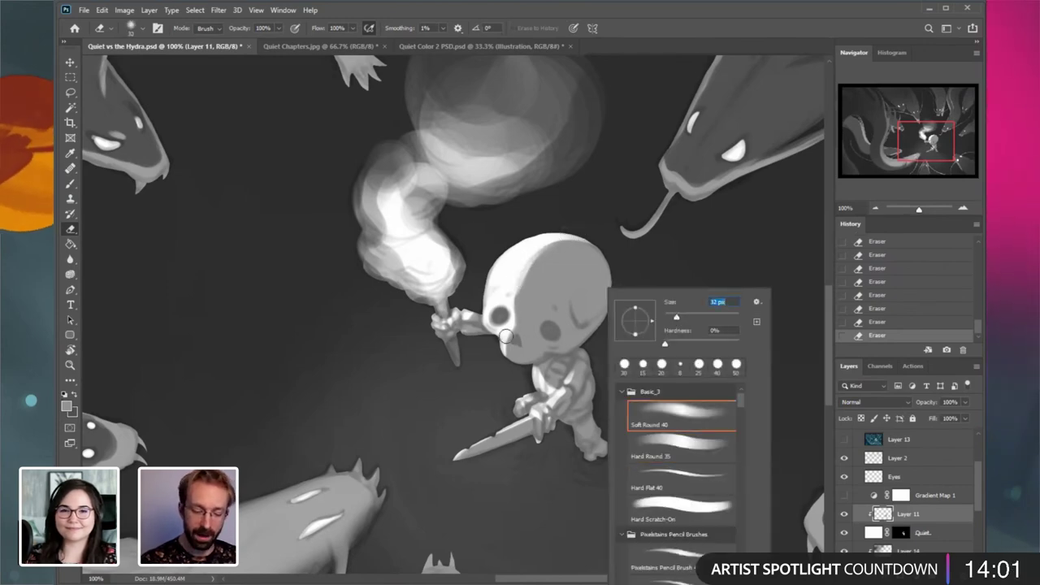
pyautogui.write('10')
pyautogui.press('Return')
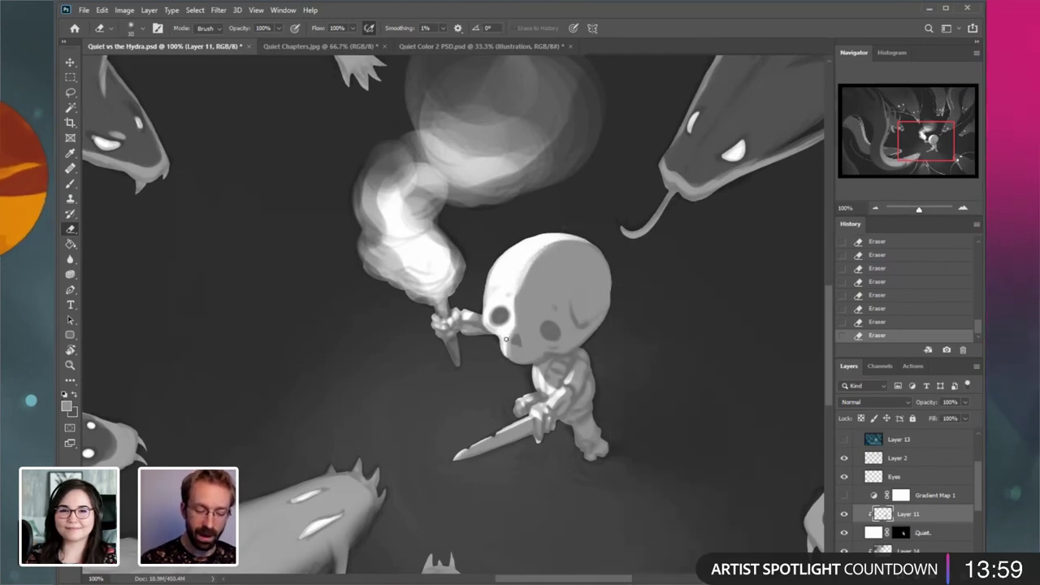
pyautogui.press(']')
pyautogui.press(']')
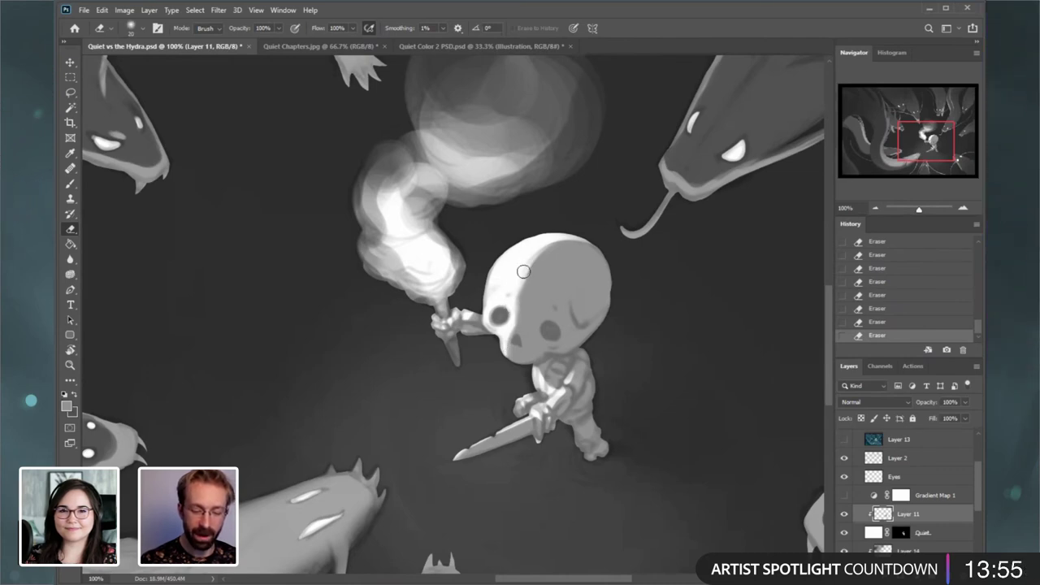
pyautogui.press(']')
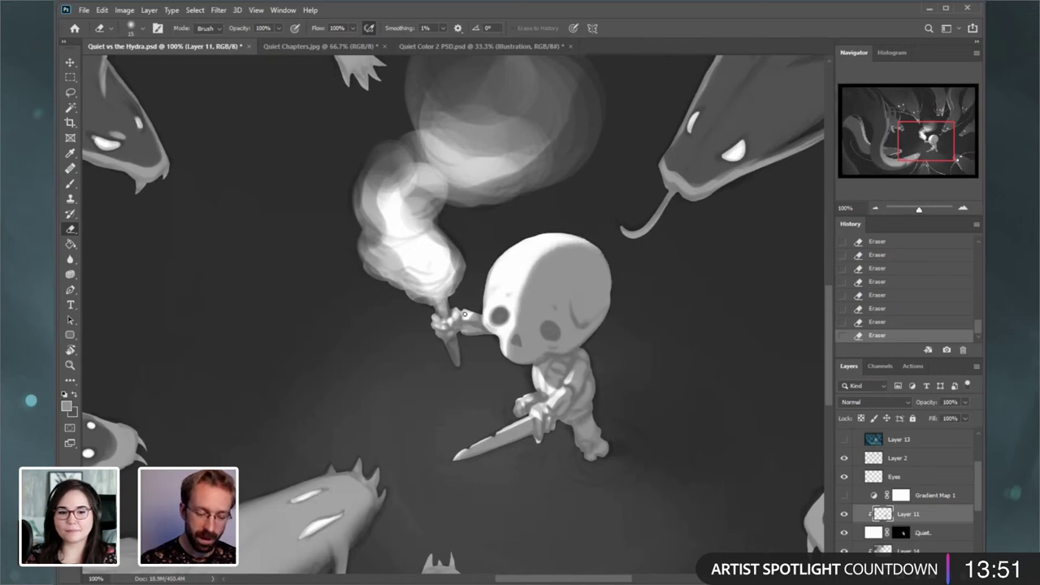
# - Switch the eraser to the Hard Round 35 tip and reduce its size for fine work on the sword arm
pyautogui.press('[')
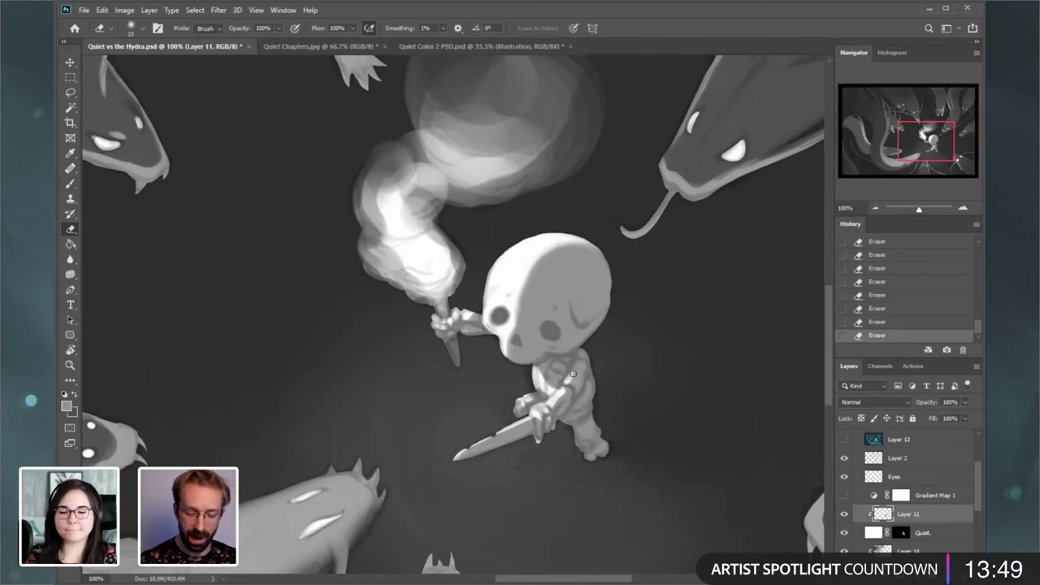
pyautogui.rightClick(572, 374)
pyautogui.press('.')
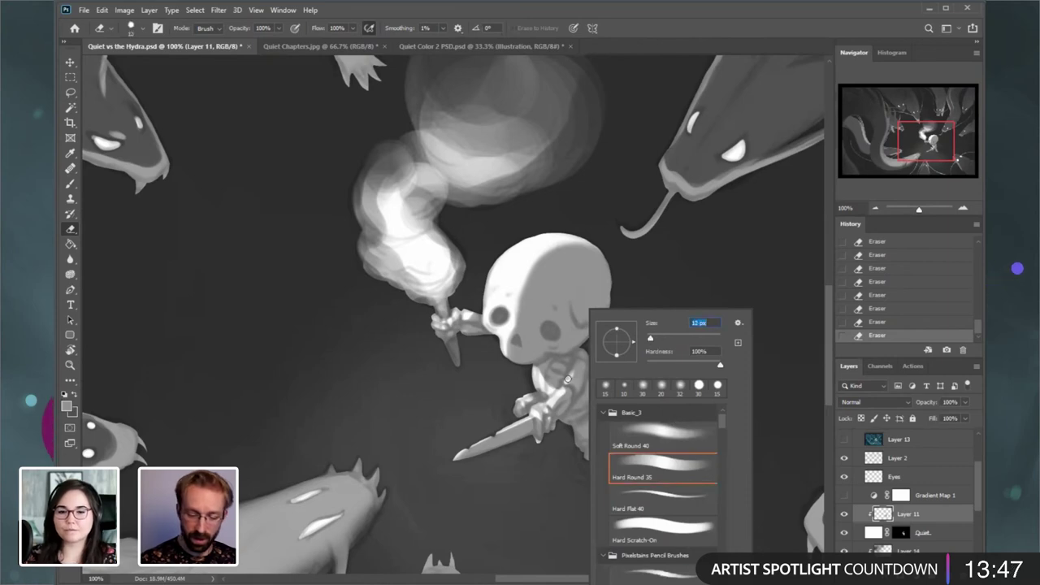
pyautogui.press('Return')
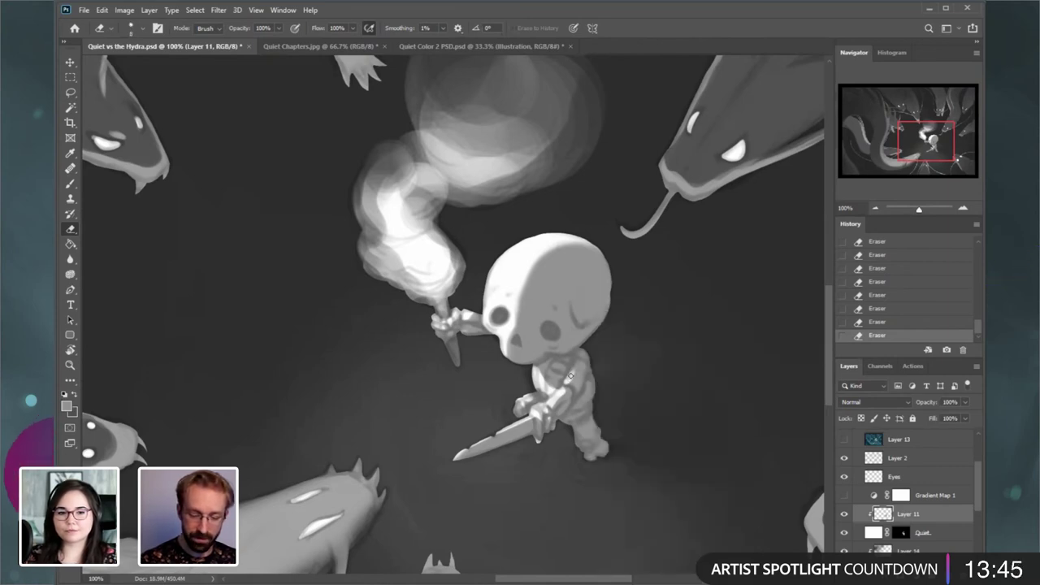
# - Shade the fingers of the sword hand on Layer 11 at 200% zoom with a brush under 10 px, undoing a misplaced stroke
pyautogui.click(71, 183)
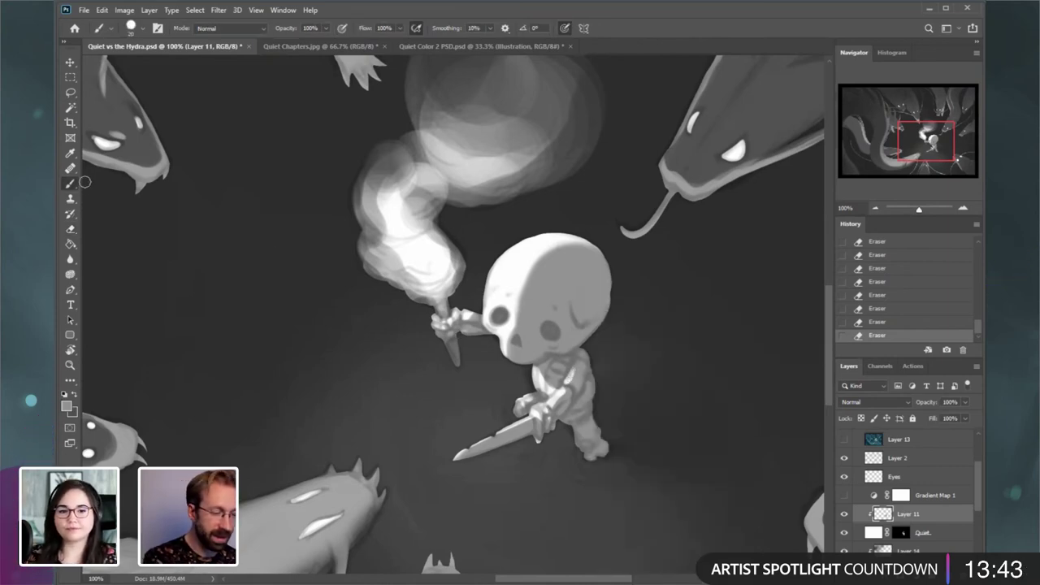
pyautogui.click(963, 208)
pyautogui.moveTo(648, 501); pyautogui.dragTo(572, 383)
pyautogui.press('[')
pyautogui.press('[')
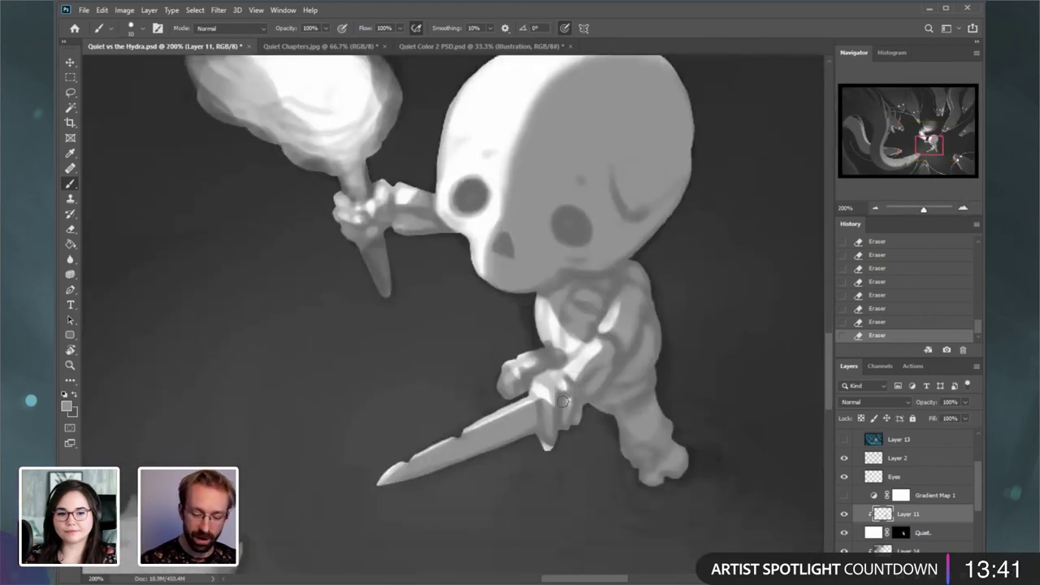
pyautogui.press('[')
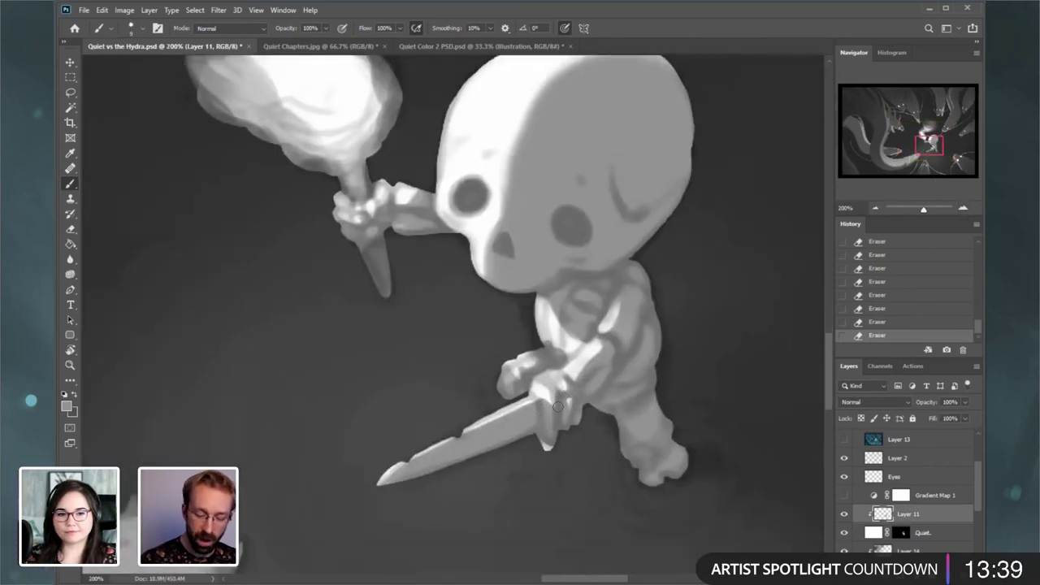
pyautogui.moveTo(558, 403); pyautogui.dragTo(556, 385)
pyautogui.hotkey('ctrl', 'z')
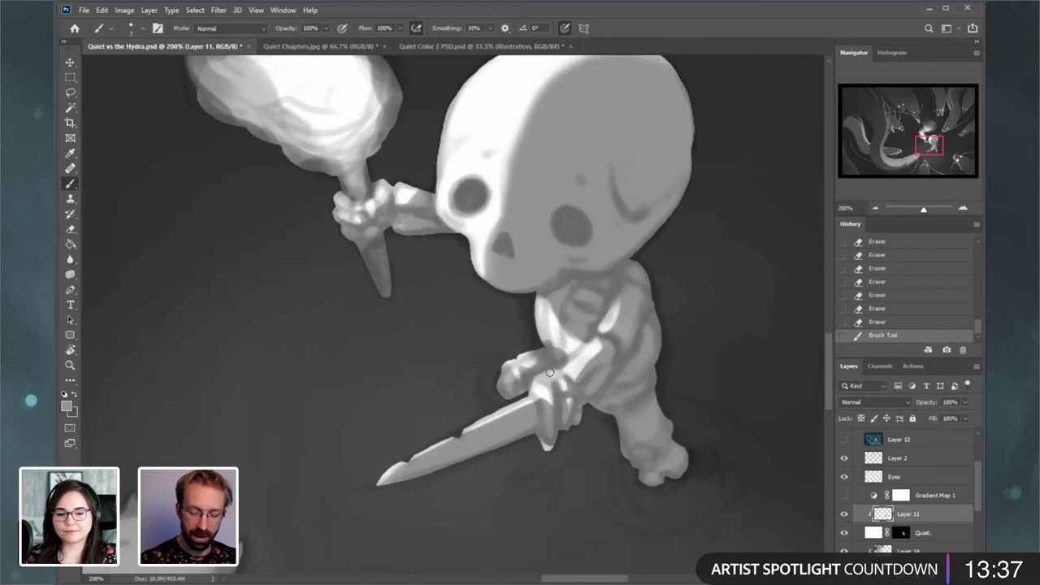
# - Darken the shadow side of the sword arm's forearm and wrist with small grey brush strokes
pyautogui.press('[')
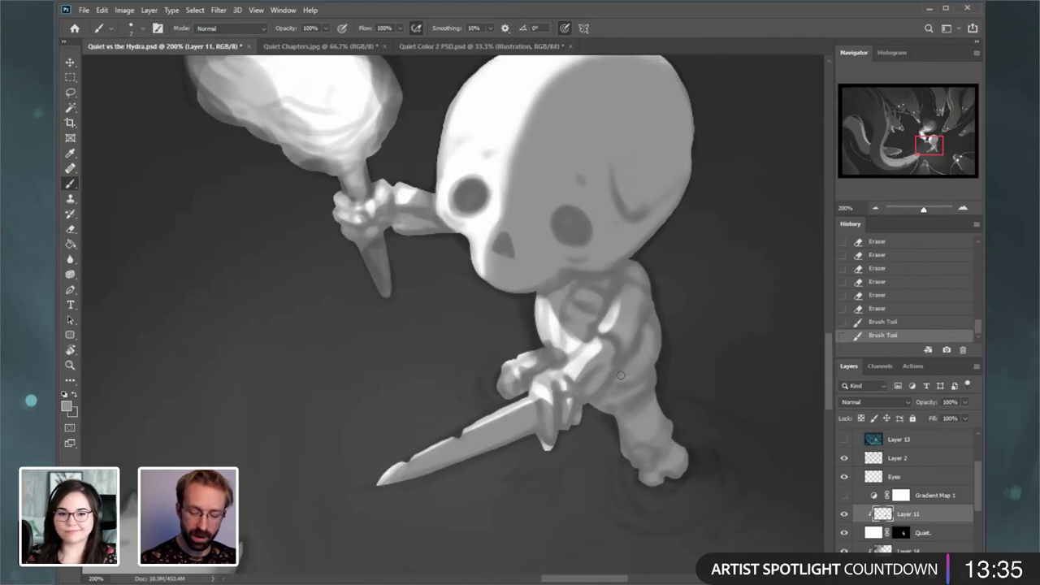
pyautogui.moveTo(621, 376); pyautogui.dragTo(606, 415)
pyautogui.moveTo(617, 380)
pyautogui.mouseDown()
pyautogui.moveTo(593, 368)
pyautogui.moveTo(578, 393)
pyautogui.mouseUp()
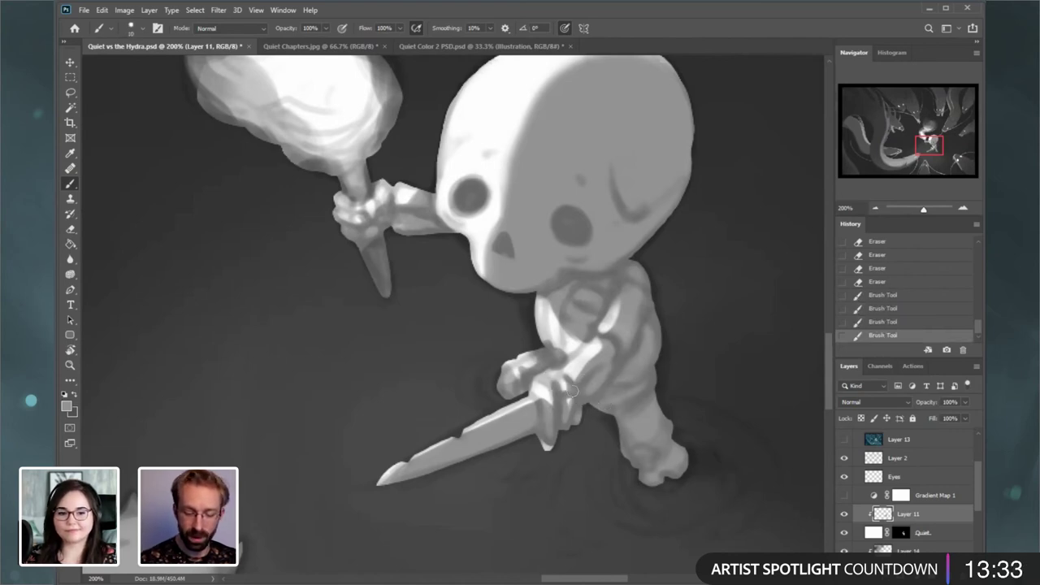
pyautogui.moveTo(607, 343); pyautogui.dragTo(561, 375)
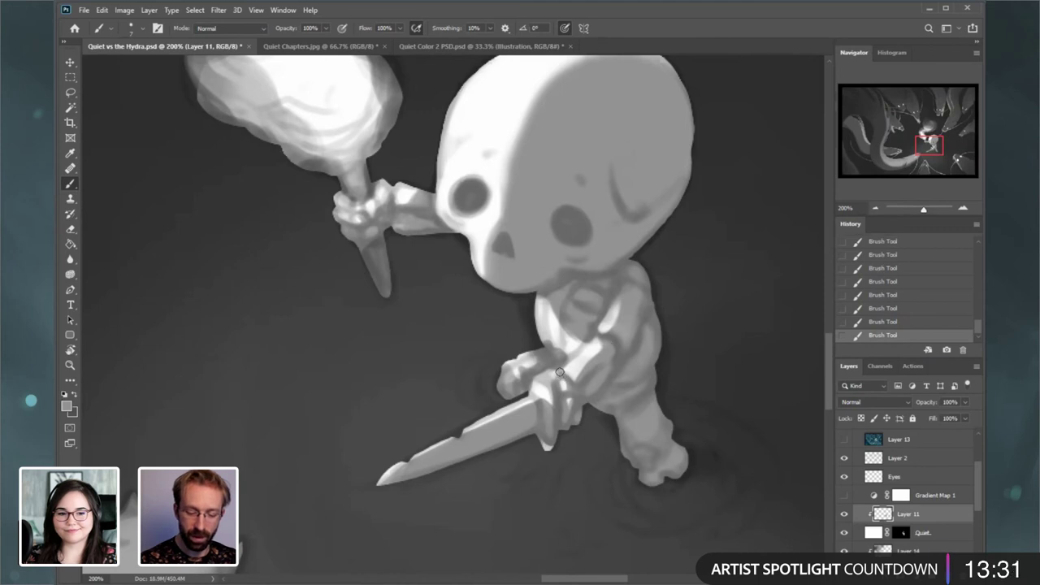
# - Erase shading along the sword arm's forearm and upper arm to bring out the torch-lit highlights
pyautogui.press('e')
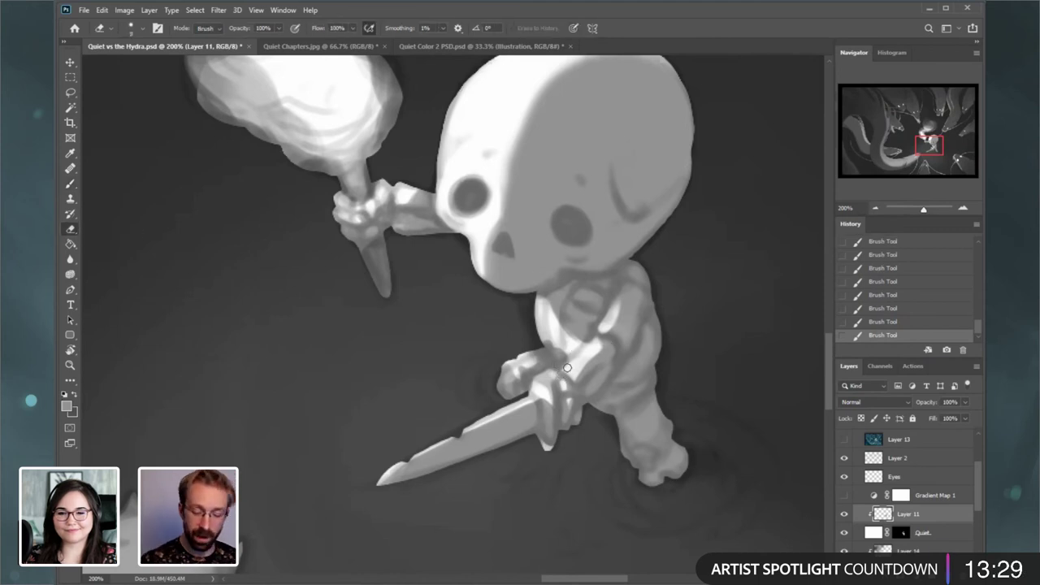
pyautogui.moveTo(592, 350); pyautogui.dragTo(595, 346)
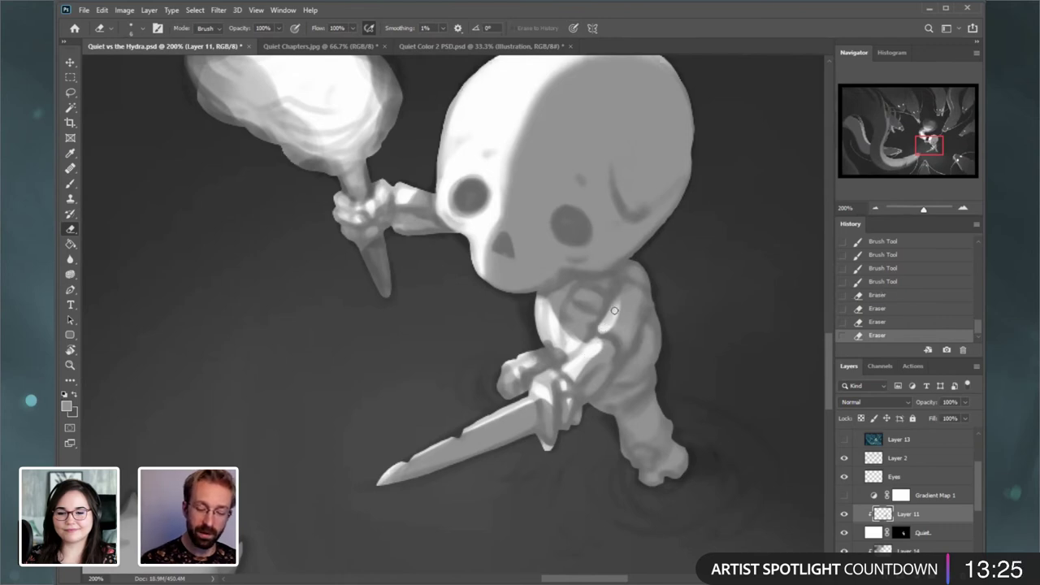
pyautogui.click(614, 310)
pyautogui.click(614, 311)
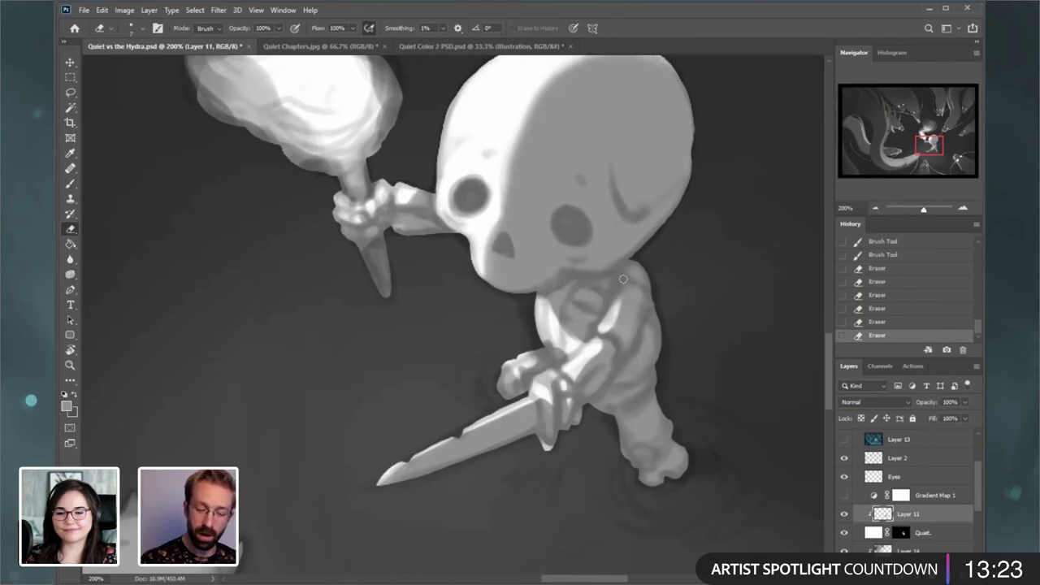
# - Paint grey shading around the elbow and upper arm to trim the highlight's edge
pyautogui.click(71, 185)
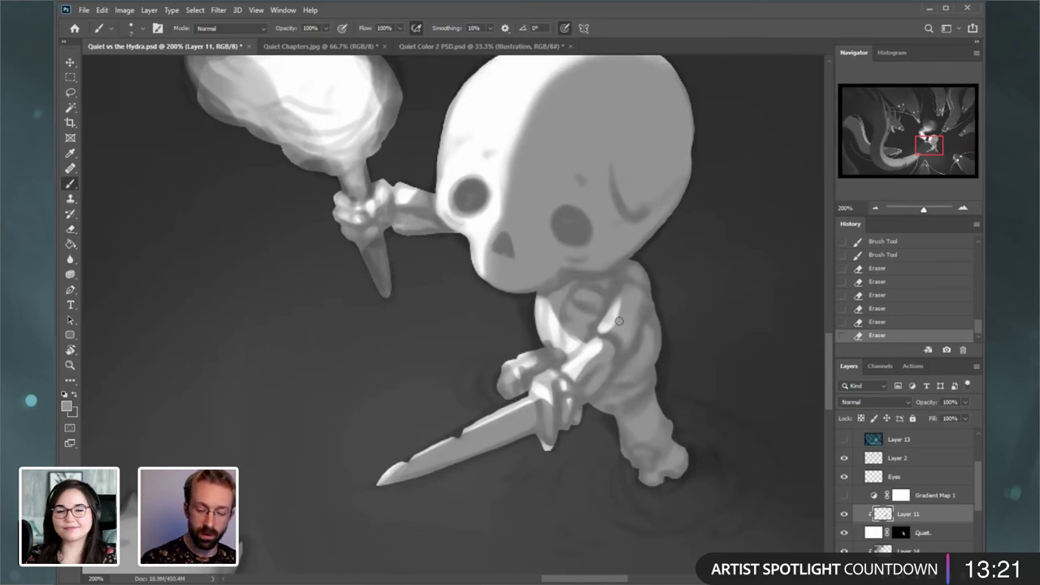
pyautogui.click(608, 336)
pyautogui.moveTo(612, 333)
pyautogui.mouseDown()
pyautogui.moveTo(622, 302)
pyautogui.moveTo(611, 302)
pyautogui.mouseUp()
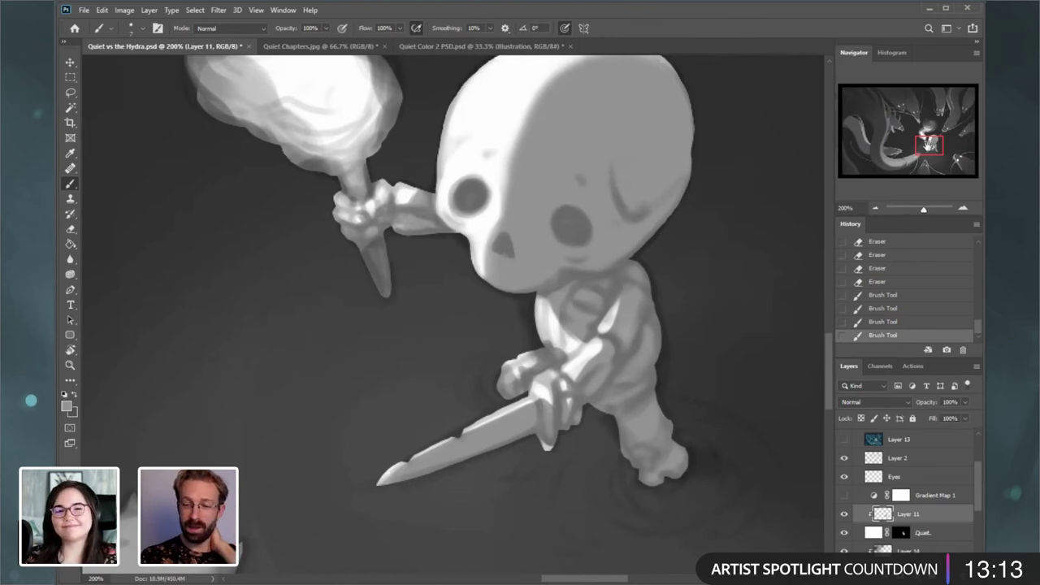
# - Review the whole figure at 100% zoom, comparing it with Layer 11's shading hidden and shown
pyautogui.moveTo(928, 144); pyautogui.dragTo(922, 142)
pyautogui.hotkey('ctrl', '-')
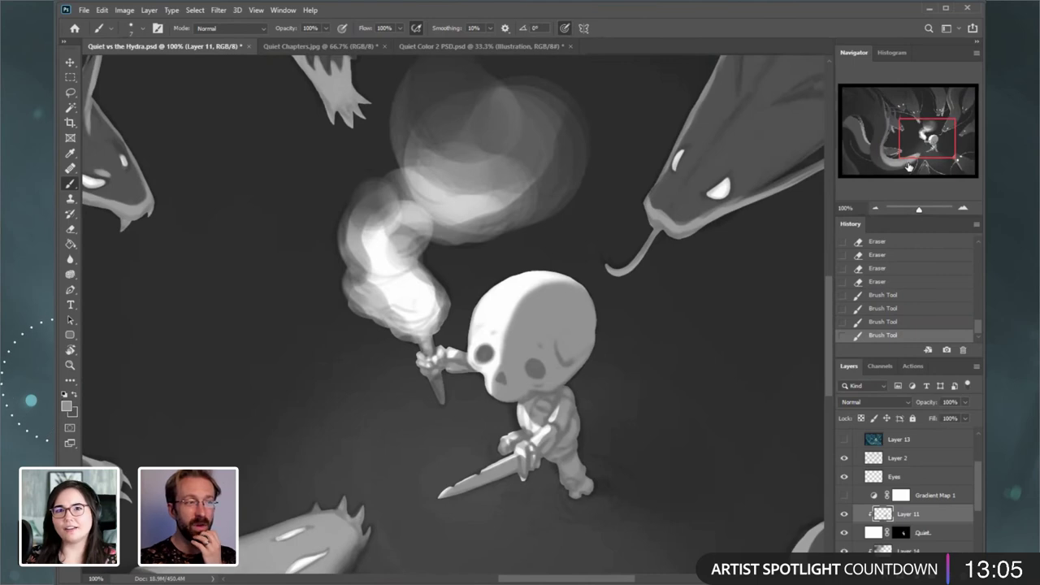
pyautogui.moveTo(916, 149); pyautogui.dragTo(925, 143)
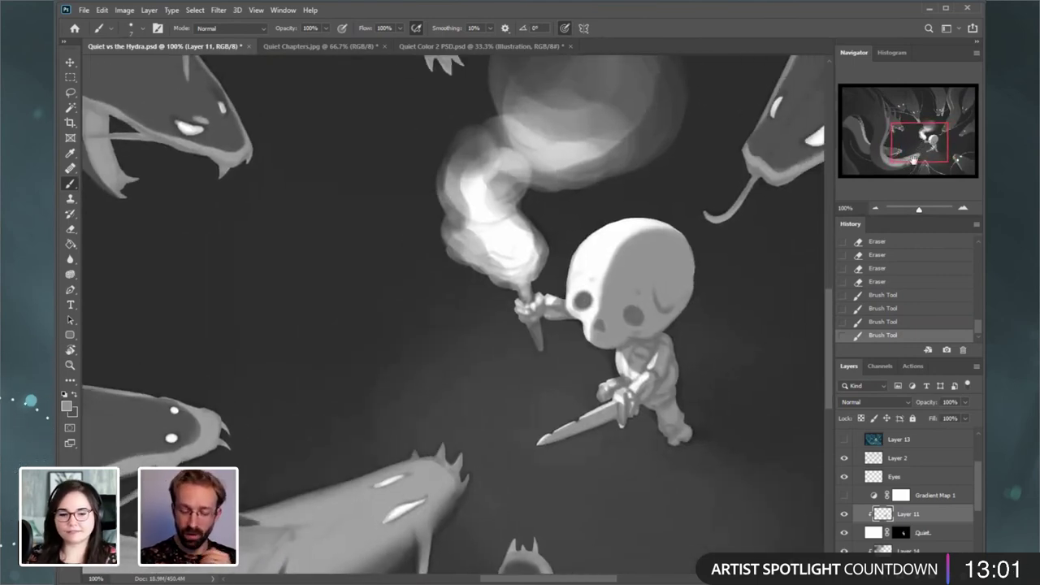
pyautogui.moveTo(932, 151); pyautogui.dragTo(938, 152)
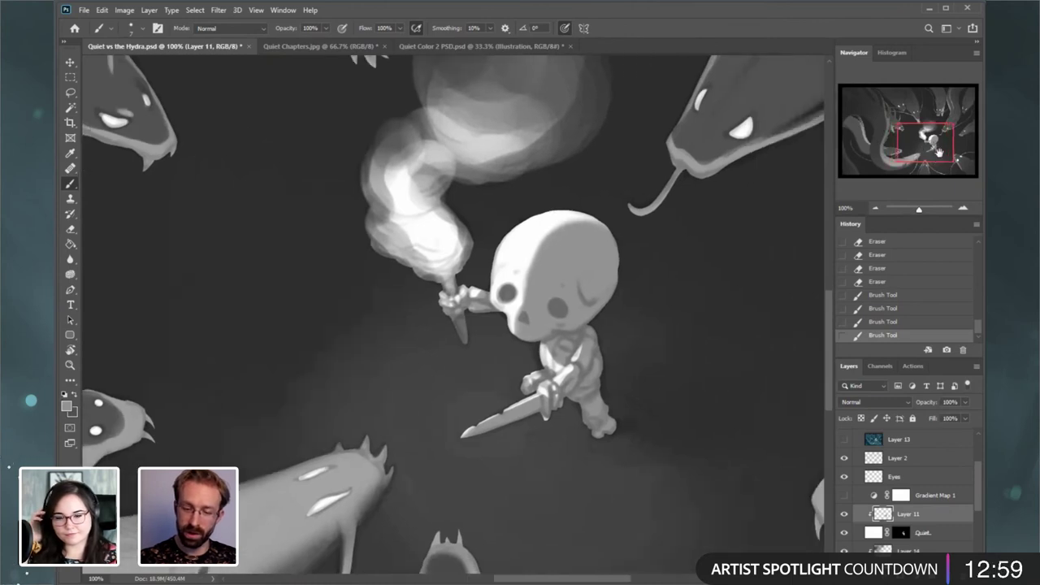
pyautogui.click(844, 514)
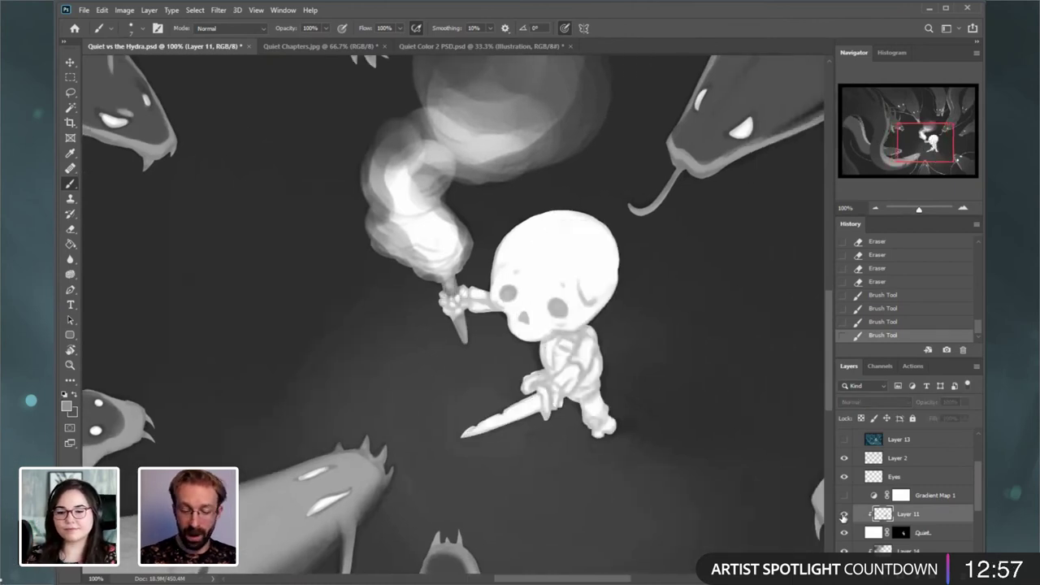
pyautogui.click(844, 514)
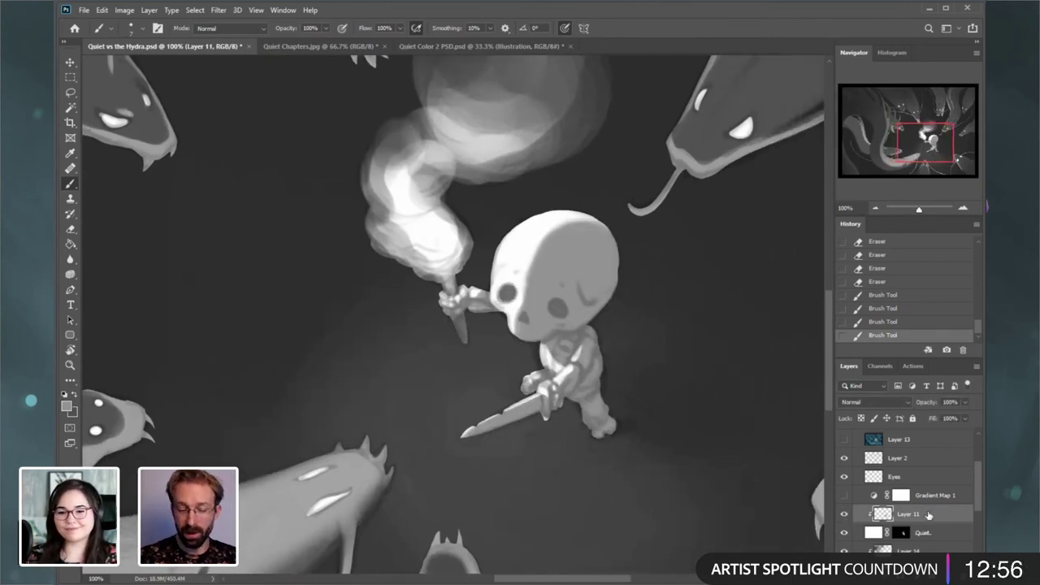
# - Create a new Normal-mode layer above Layer 11 without a clipping mask and frame the skeleton at 200%
pyautogui.click(149, 10)
pyautogui.moveTo(244, 22)
pyautogui.click(323, 22)
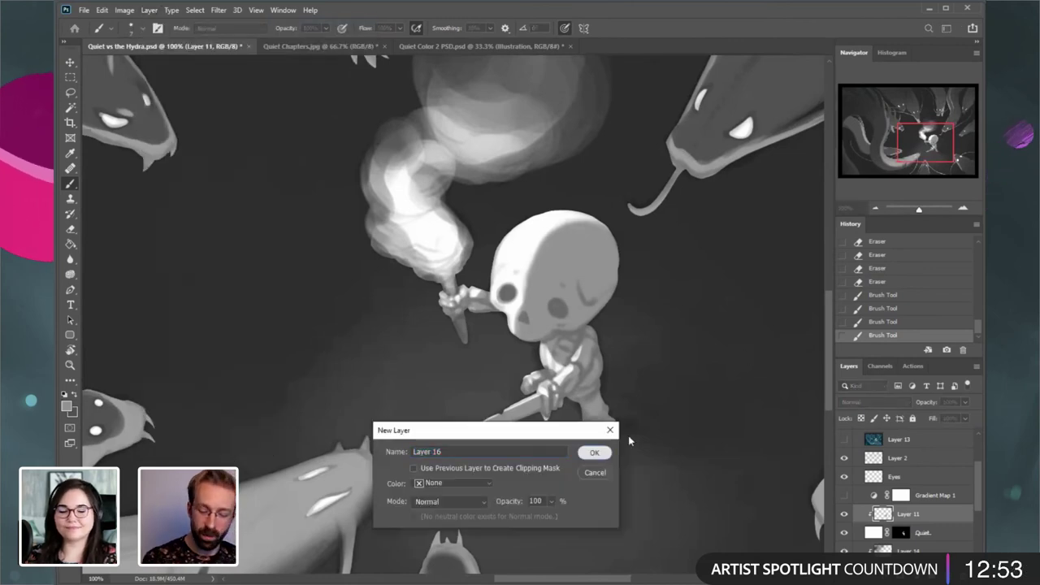
pyautogui.press('Return')
pyautogui.hotkey('ctrl', '1')
pyautogui.moveTo(919, 143); pyautogui.dragTo(927, 143)
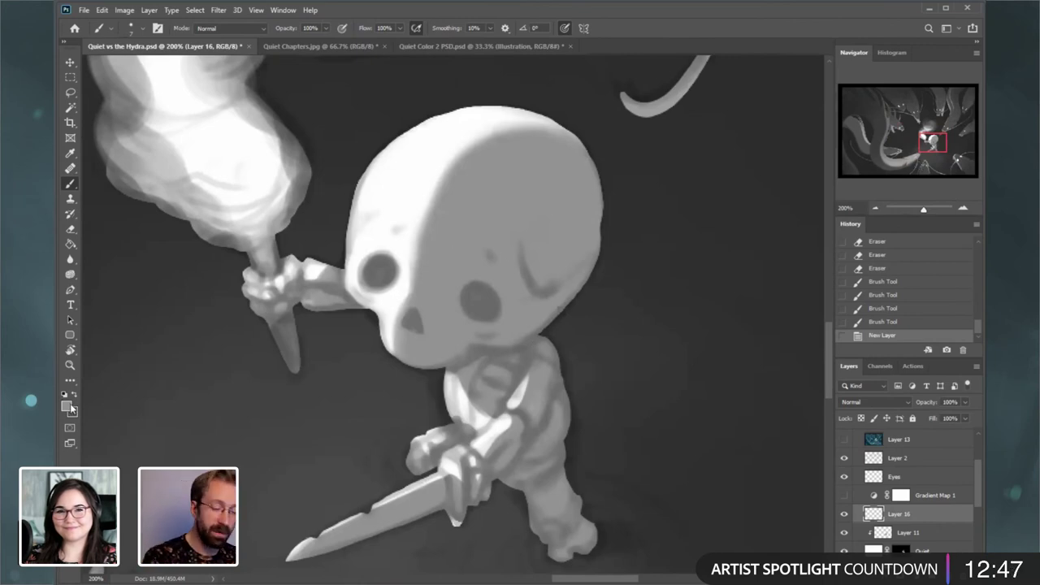
# - Choose a near-black foreground colour and darken the centre of the torch-side eye socket with a brush enlarged to 15 px
pyautogui.click(69, 408)
pyautogui.moveTo(636, 521); pyautogui.dragTo(612, 543)
pyautogui.click(878, 408)
pyautogui.click(383, 271)
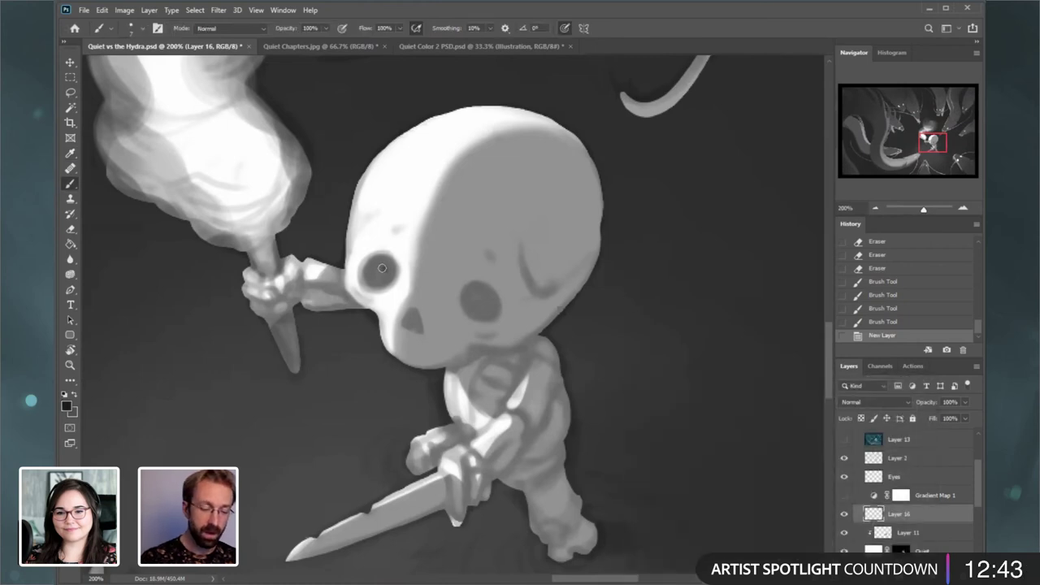
pyautogui.moveTo(382, 277); pyautogui.dragTo(378, 274)
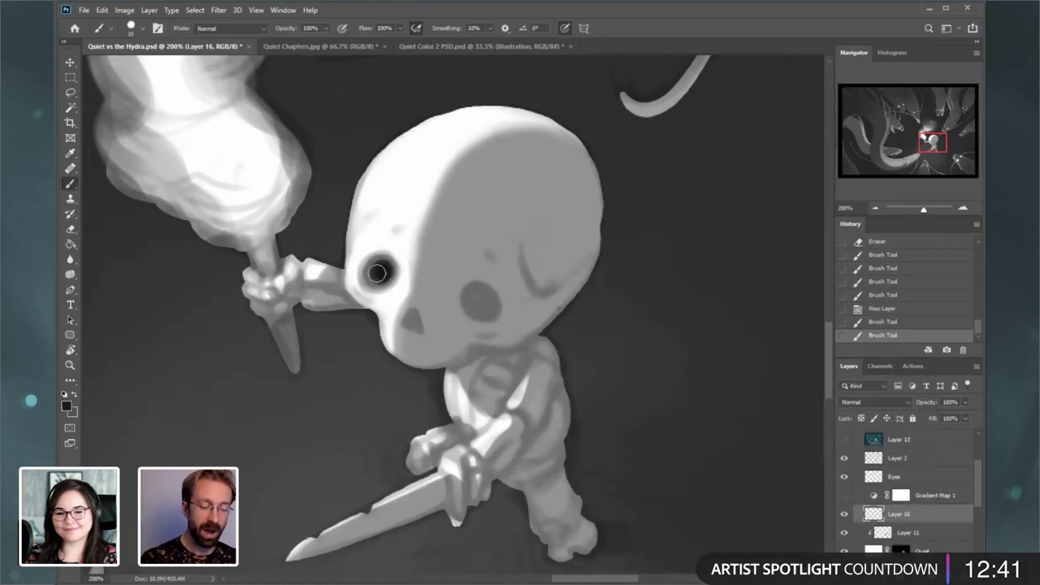
# - Fill the shadow-side eye socket with near-black and even out the torch-side socket, adjusting the brush size as needed
pyautogui.moveTo(478, 297); pyautogui.dragTo(480, 297)
pyautogui.moveTo(481, 302); pyautogui.dragTo(479, 300)
pyautogui.moveTo(485, 307)
pyautogui.mouseDown()
pyautogui.moveTo(483, 298)
pyautogui.moveTo(479, 307)
pyautogui.mouseUp()
pyautogui.moveTo(384, 269)
pyautogui.mouseDown()
pyautogui.moveTo(374, 276)
pyautogui.moveTo(387, 276)
pyautogui.mouseUp()
pyautogui.press('[')
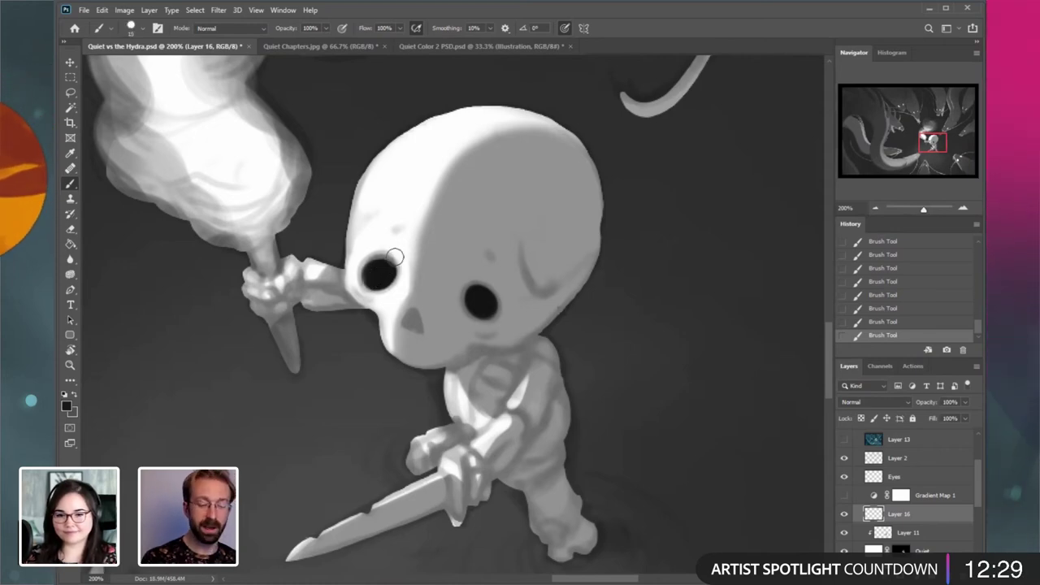
pyautogui.press(']')
pyautogui.press(']')
pyautogui.moveTo(475, 296); pyautogui.dragTo(479, 299)
# - Fill the skull's nose cavity with near-black using a brush reduced to 10 px and smaller
pyautogui.press('[')
pyautogui.press('[')
pyautogui.press('[')
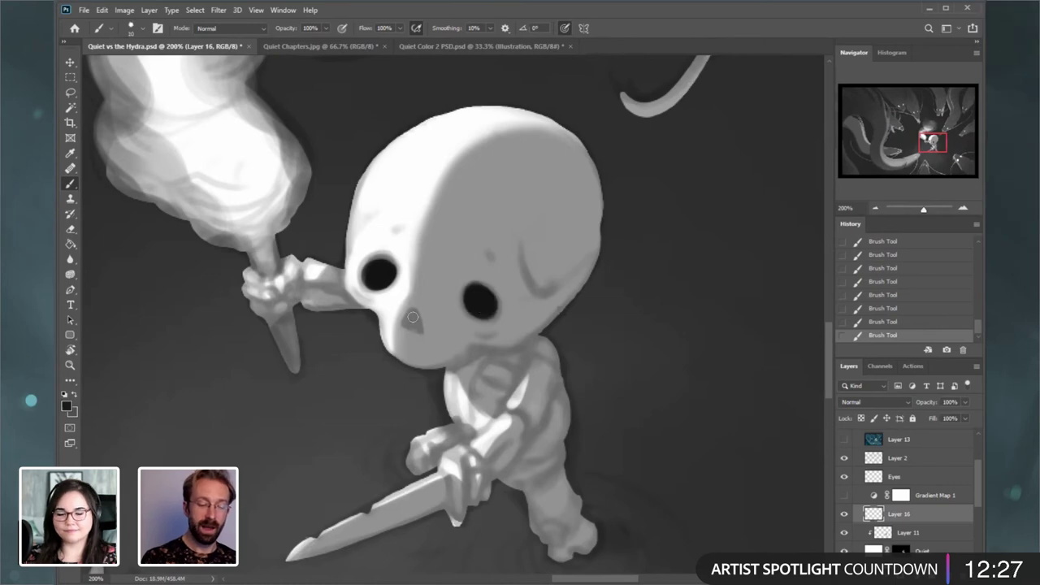
pyautogui.moveTo(411, 312); pyautogui.dragTo(414, 314)
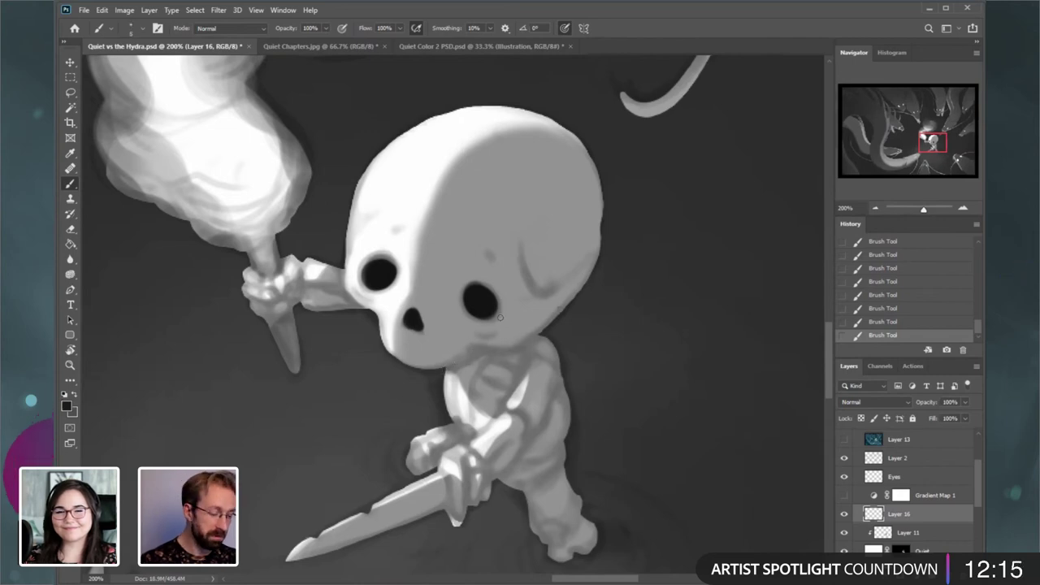
# - Swap to the grey colour and shade the underside of the jaw where the skull meets the neck
pyautogui.press('x')
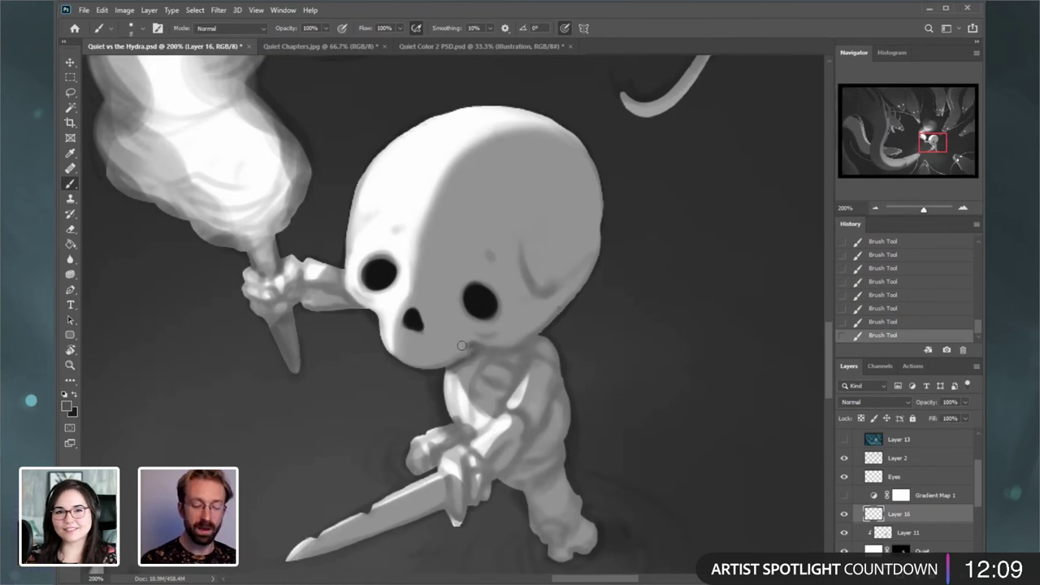
pyautogui.moveTo(461, 345)
pyautogui.mouseDown()
pyautogui.moveTo(516, 344)
pyautogui.moveTo(474, 346)
pyautogui.moveTo(508, 349)
pyautogui.moveTo(471, 359)
pyautogui.moveTo(481, 347)
pyautogui.moveTo(506, 349)
pyautogui.moveTo(475, 344)
pyautogui.moveTo(538, 337)
pyautogui.moveTo(485, 343)
pyautogui.moveTo(510, 348)
pyautogui.mouseUp()
pyautogui.press(']')
pyautogui.press(']')
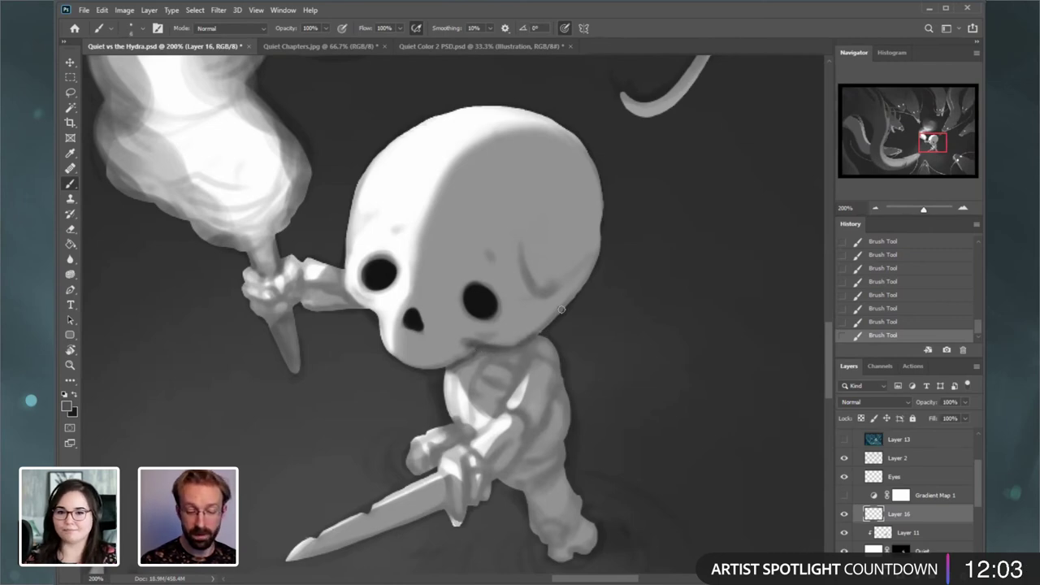
# - Deepen the grey shading along the skull's lower back edge and the curved crease, varying the brush size
pyautogui.press(']')
pyautogui.press(']')
pyautogui.press(']')
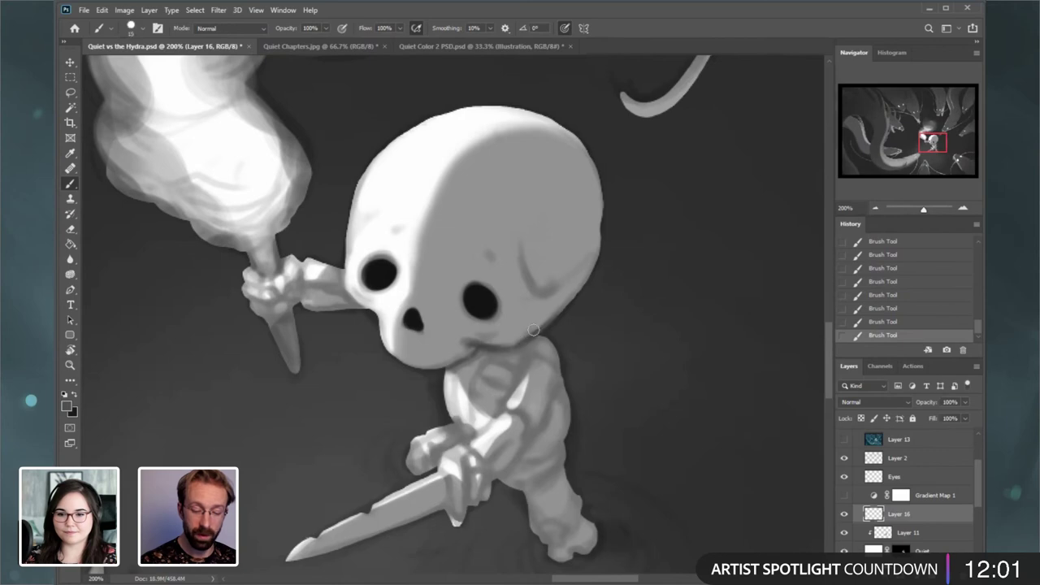
pyautogui.press('[')
pyautogui.press('[')
pyautogui.press('[')
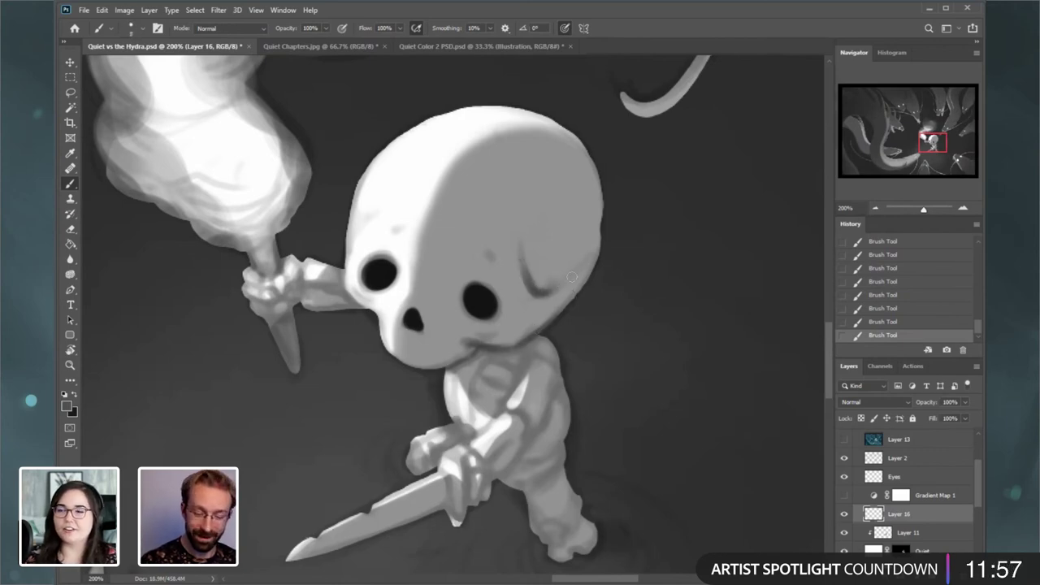
# - Darken the skull's lower back edge with the brush enlarged to 25 px and reduced to 20 px
pyautogui.press(']')
pyautogui.press(']')
pyautogui.press(']')
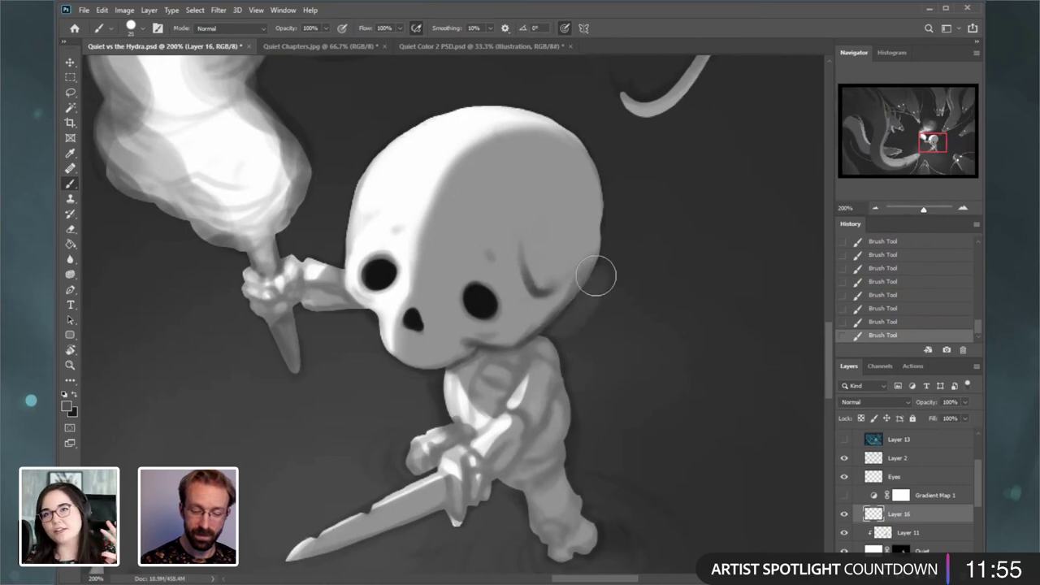
pyautogui.press('[')
pyautogui.press('[')
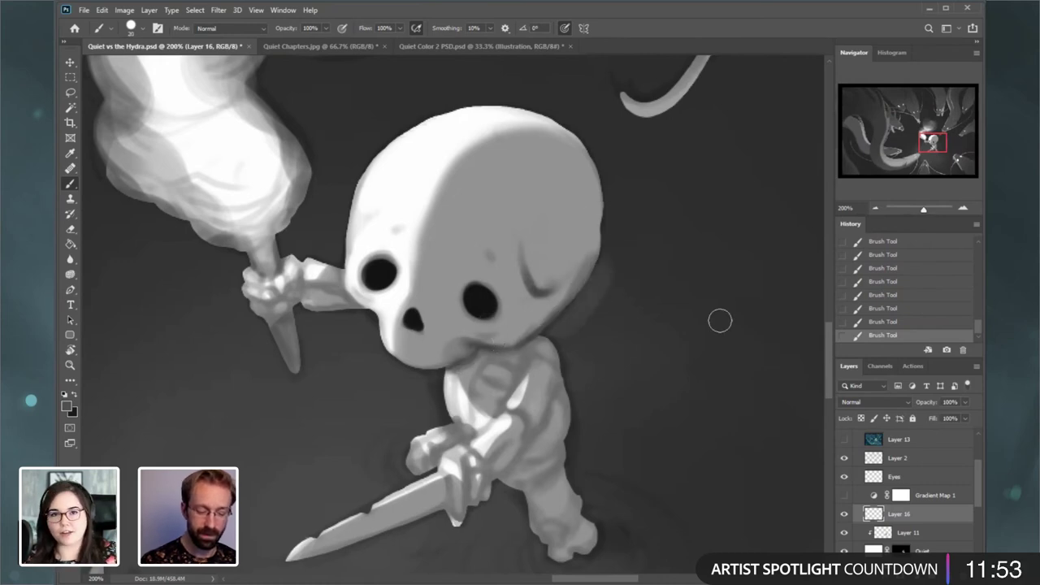
# - Undo the last brush stroke and paint grey gaps between the ribs on the chest below the jaw
pyautogui.hotkey('ctrl', 'z')
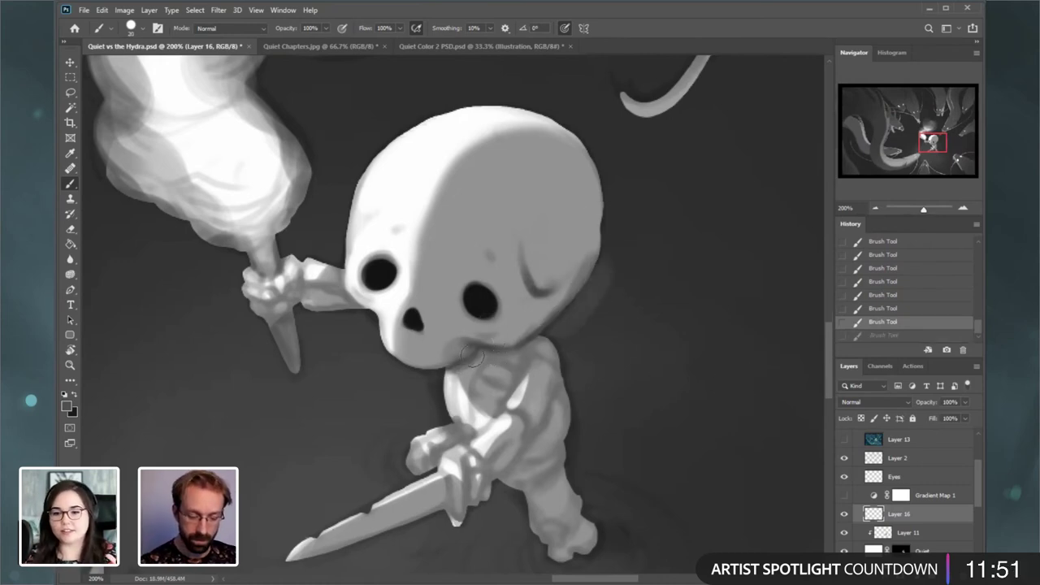
pyautogui.moveTo(470, 355); pyautogui.dragTo(487, 365)
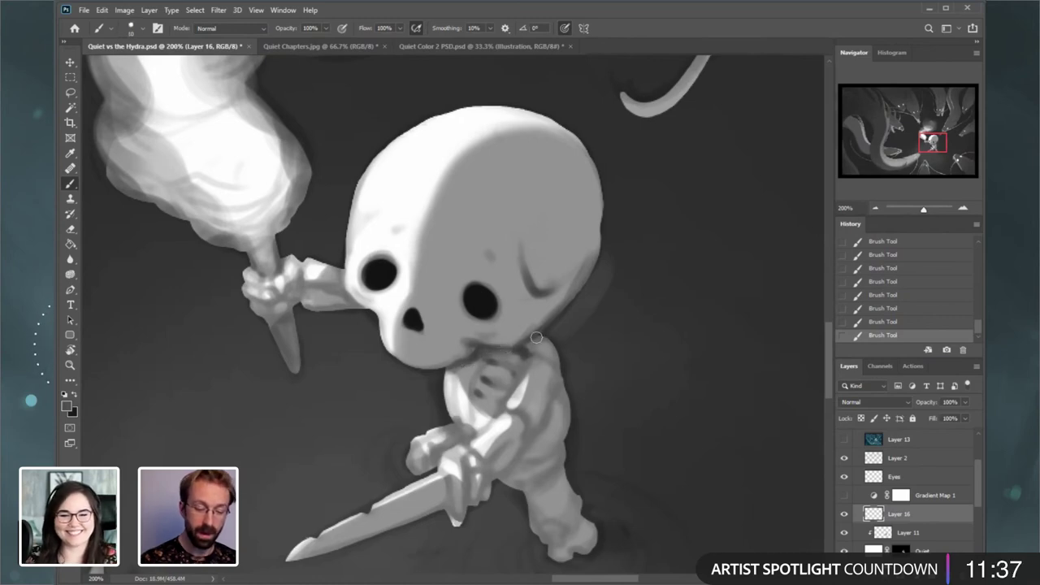
# - Shade the skull's back edge and the area beside the curved crease in grey with an enlarged brush
pyautogui.press(']')
pyautogui.moveTo(592, 258)
pyautogui.mouseDown()
pyautogui.moveTo(610, 196)
pyautogui.moveTo(597, 159)
pyautogui.mouseUp()
pyautogui.press(']')
pyautogui.press(']')
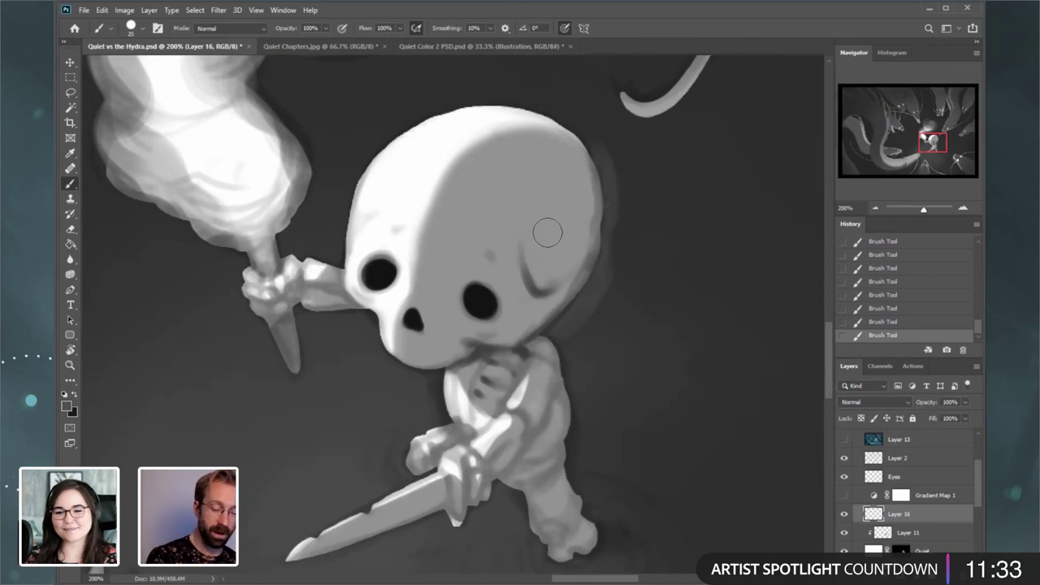
pyautogui.moveTo(532, 243); pyautogui.dragTo(551, 276)
pyautogui.press(']')
# - Erase the excess shading around the skull's curved crease and blend its edge, varying the eraser size
pyautogui.press('e')
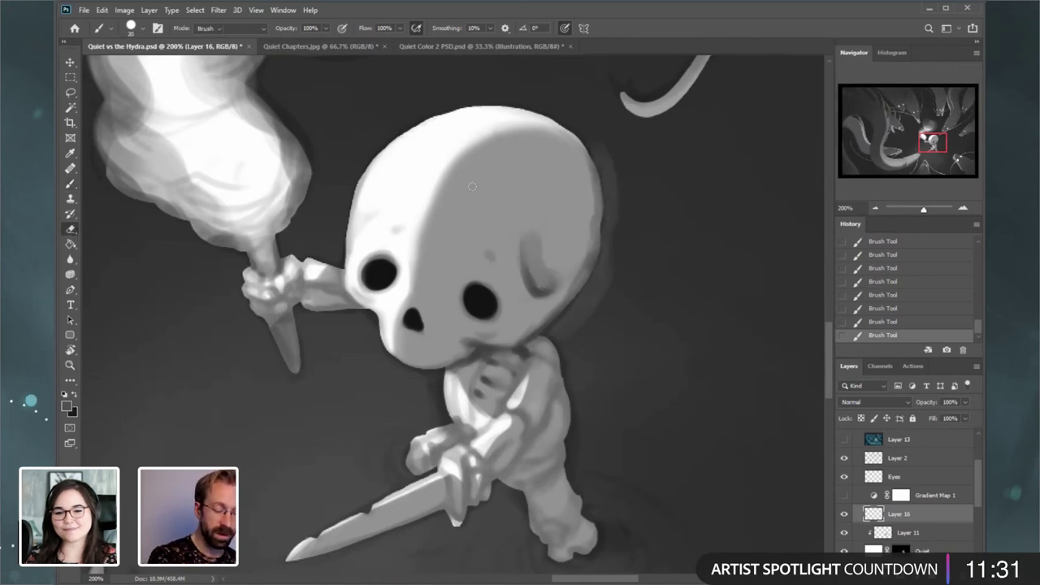
pyautogui.moveTo(545, 233); pyautogui.dragTo(569, 276)
pyautogui.press('[')
pyautogui.press('[')
pyautogui.press('[')
pyautogui.press('[')
pyautogui.moveTo(583, 246); pyautogui.dragTo(560, 284)
pyautogui.press(']')
pyautogui.press(']')
pyautogui.press(']')
pyautogui.moveTo(568, 274); pyautogui.dragTo(552, 289)
pyautogui.press('[')
pyautogui.press('[')
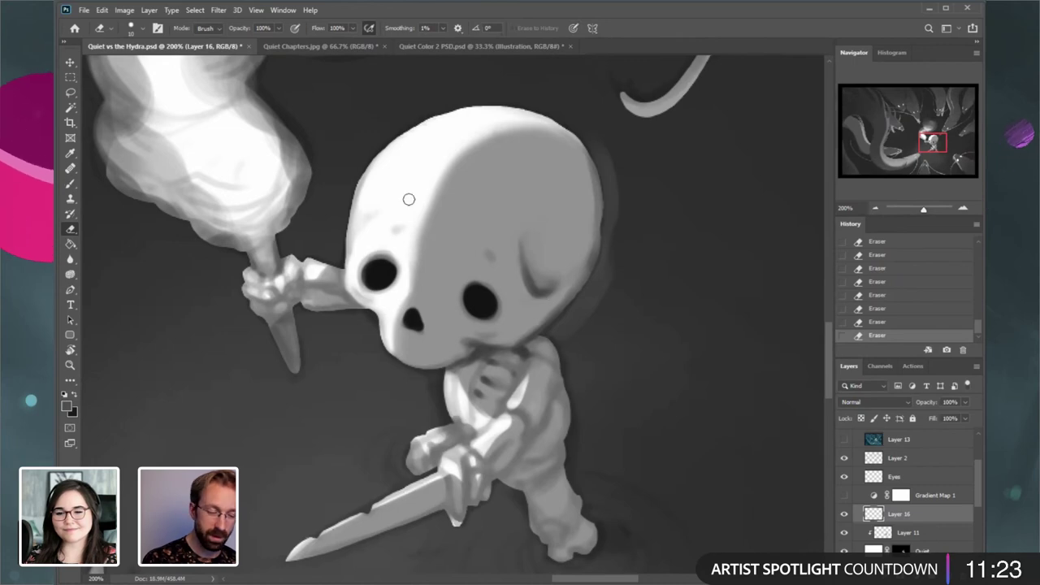
# - Shade the elbow, forearm and hand of the sword arm in grey with a much smaller brush
pyautogui.press('b')
pyautogui.moveTo(932, 143); pyautogui.dragTo(932, 148)
pyautogui.press('[')
pyautogui.press('[')
pyautogui.press('[')
pyautogui.press('[')
pyautogui.press('[')
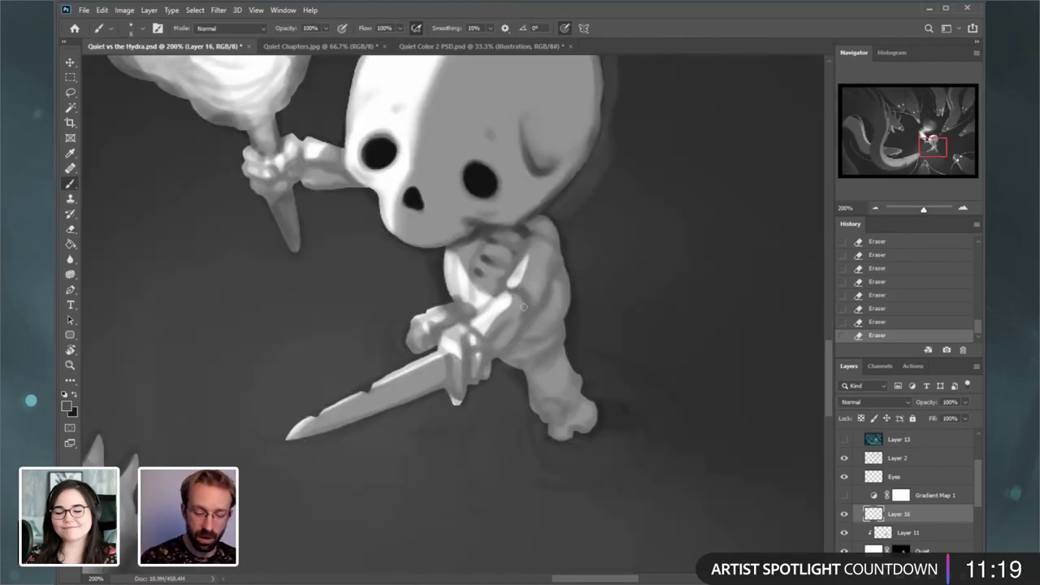
pyautogui.moveTo(518, 294); pyautogui.dragTo(524, 304)
pyautogui.click(490, 341)
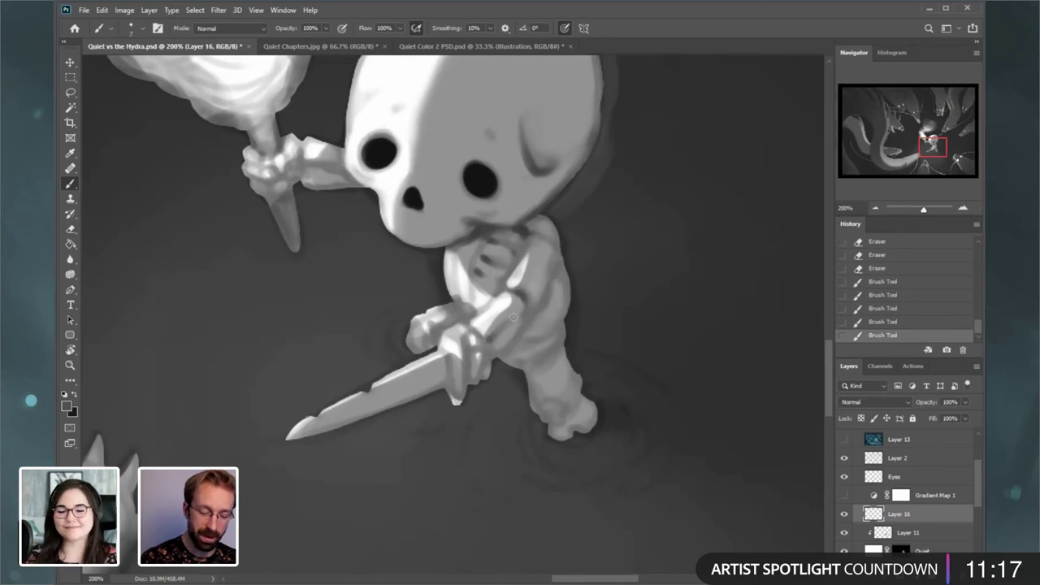
pyautogui.click(468, 350)
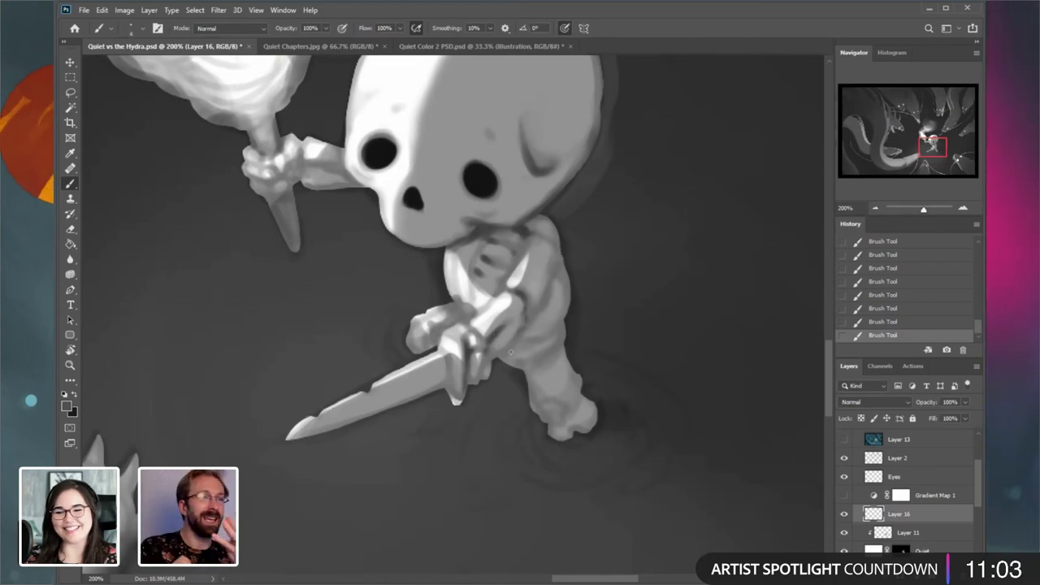
# - Compare the sword arm before and after its last five brush strokes by undoing and redoing them
pyautogui.hotkey('ctrl', 'z')
pyautogui.hotkey('ctrl', 'z')
pyautogui.hotkey('ctrl', 'z')
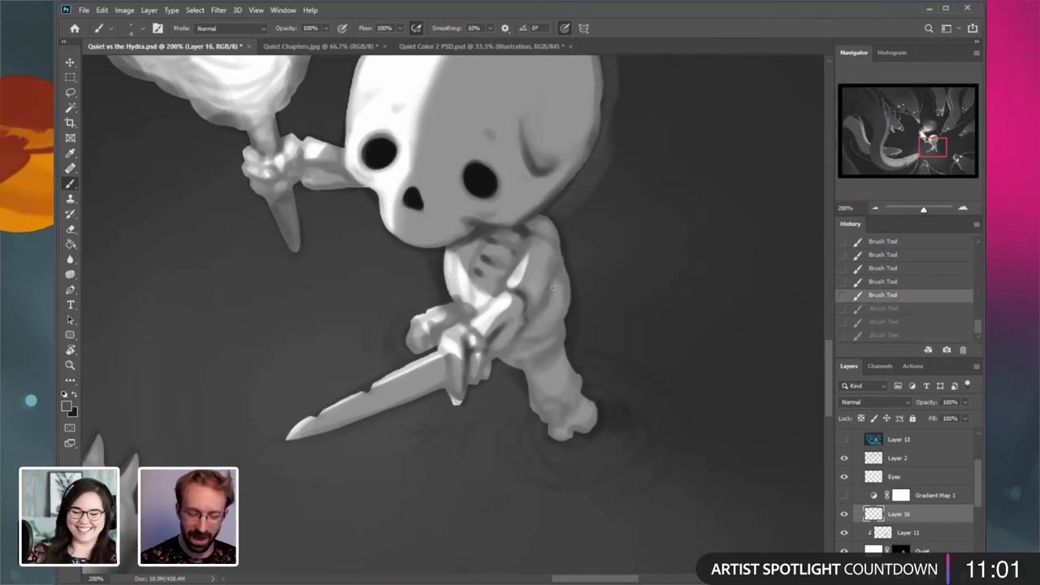
pyautogui.hotkey('ctrl', 'z')
pyautogui.hotkey('ctrl', 'z')
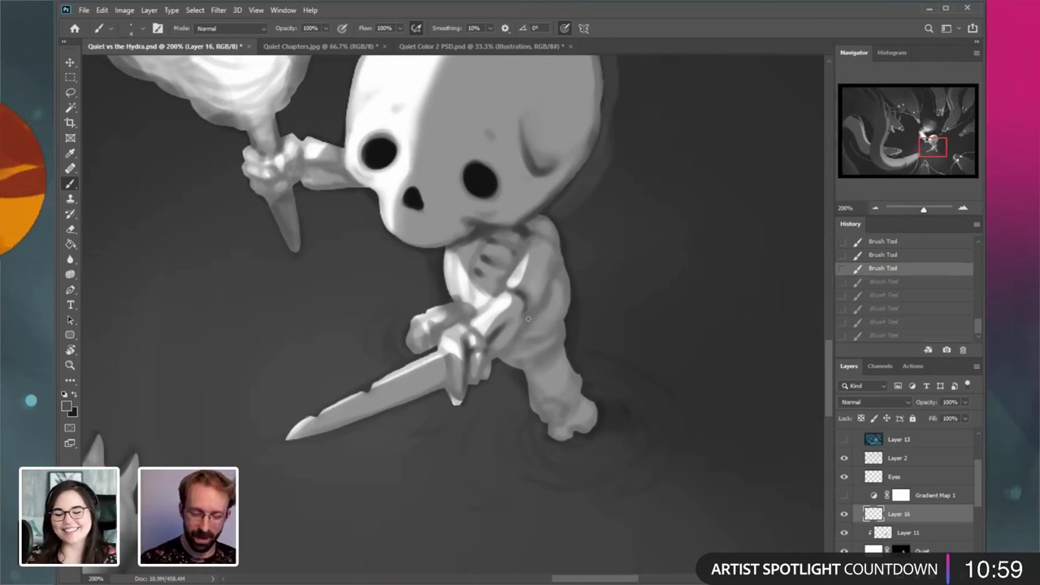
pyautogui.hotkey('ctrl', 'shift', 'z')
pyautogui.hotkey('ctrl', 'shift', 'z')
pyautogui.hotkey('ctrl', 'shift', 'z')
pyautogui.hotkey('ctrl', 'shift', 'z')
pyautogui.hotkey('ctrl', 'shift', 'z')
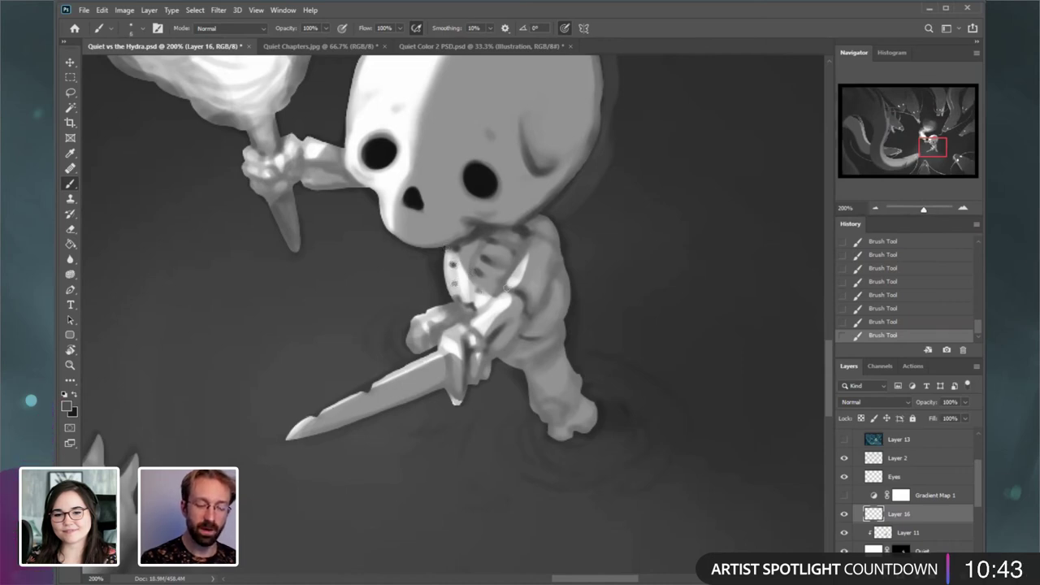
# - Deepen the gaps between the chest ribs and clip Layer 16 to the layers beneath it
pyautogui.moveTo(479, 273); pyautogui.dragTo(486, 277)
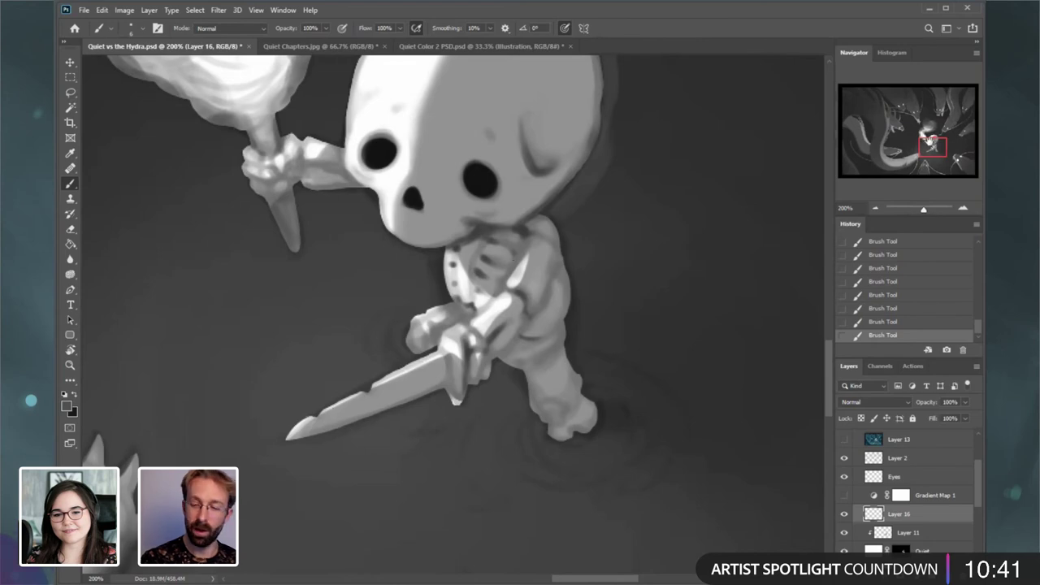
pyautogui.scroll(2, 479, 273)
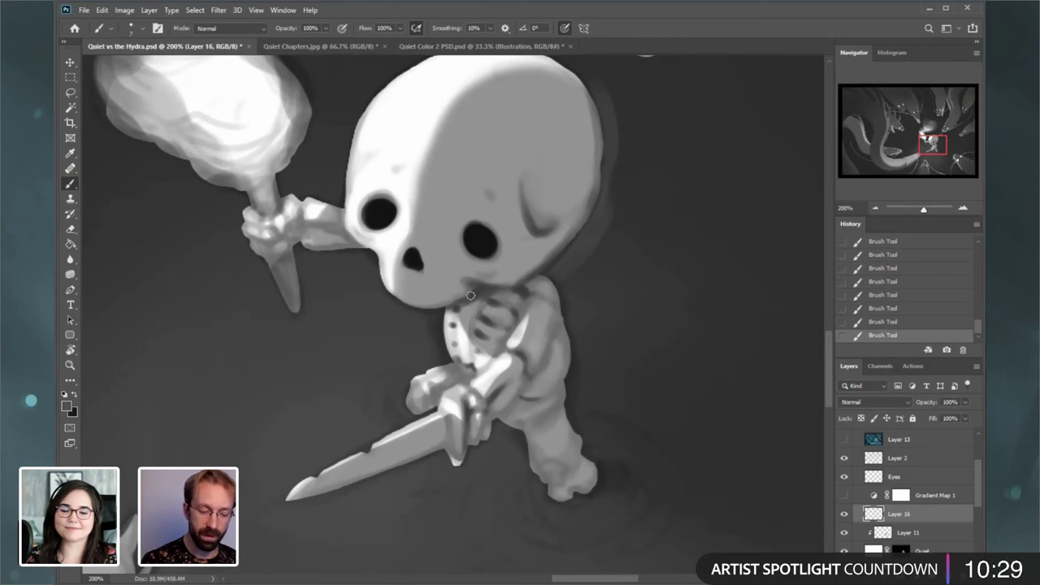
pyautogui.keyDown('alt'); pyautogui.click(917, 523); pyautogui.keyUp('alt')
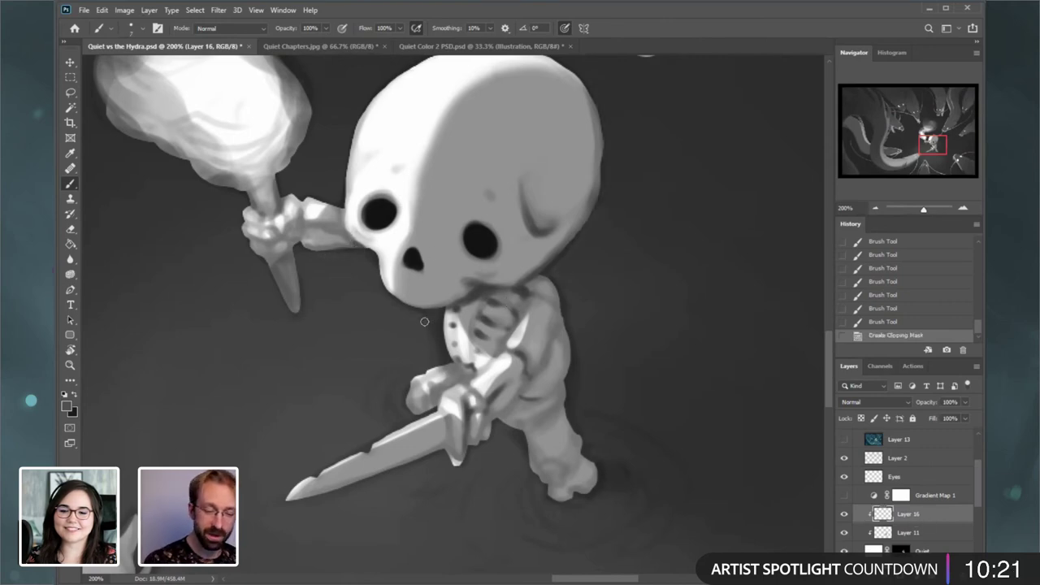
# - Paint grey rib shadows along the shaded side of the torso behind the sword arm with a smaller brush
pyautogui.moveTo(923, 140); pyautogui.dragTo(922, 138)
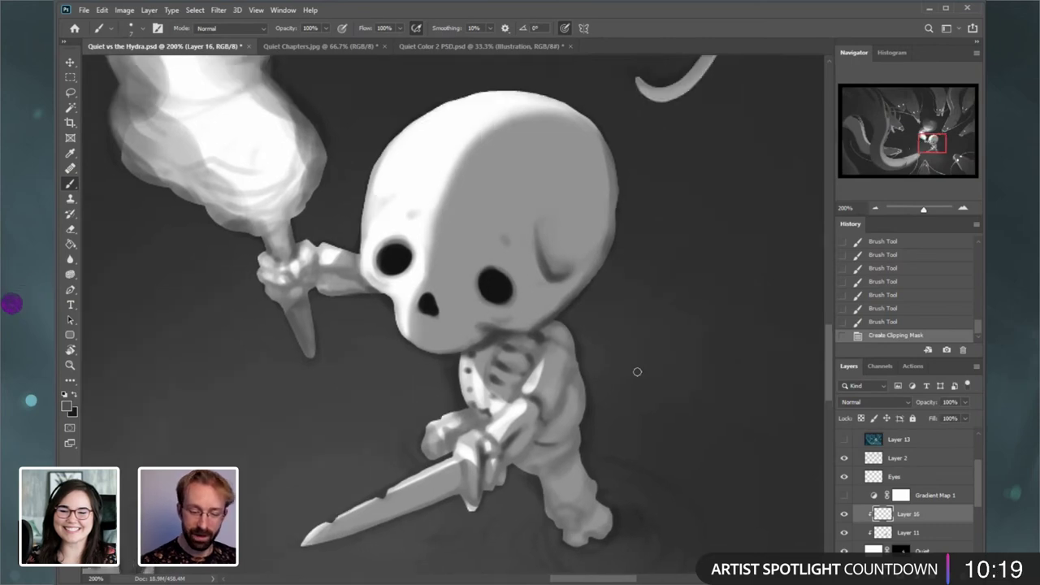
pyautogui.moveTo(572, 351); pyautogui.dragTo(561, 397)
pyautogui.press('[')
pyautogui.moveTo(567, 378); pyautogui.dragTo(554, 415)
pyautogui.moveTo(559, 405); pyautogui.dragTo(553, 418)
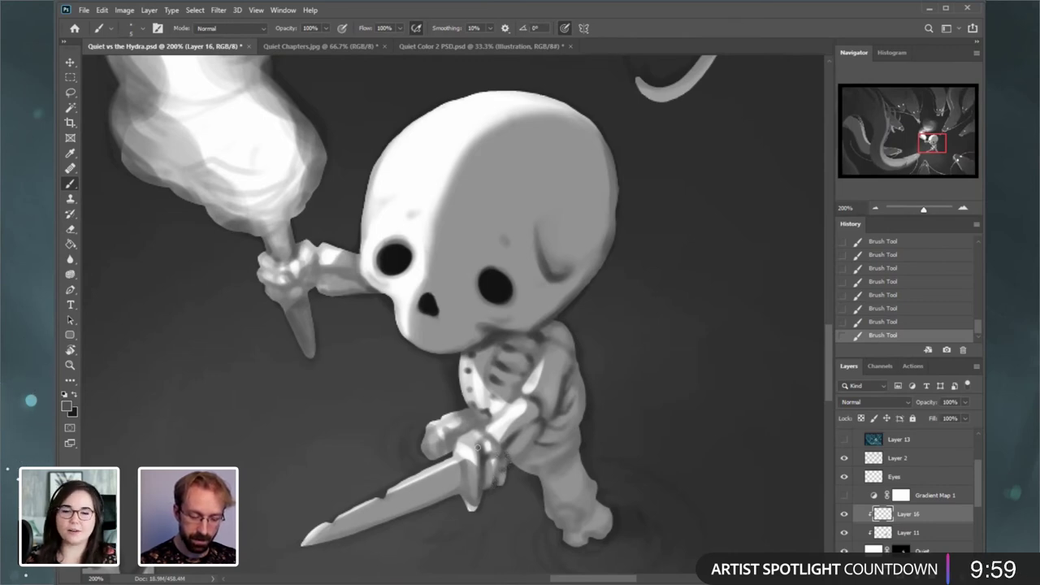
# - Undo the last stroke and shade the sword's crossguard below the gripping hand
pyautogui.moveTo(447, 419); pyautogui.dragTo(491, 360)
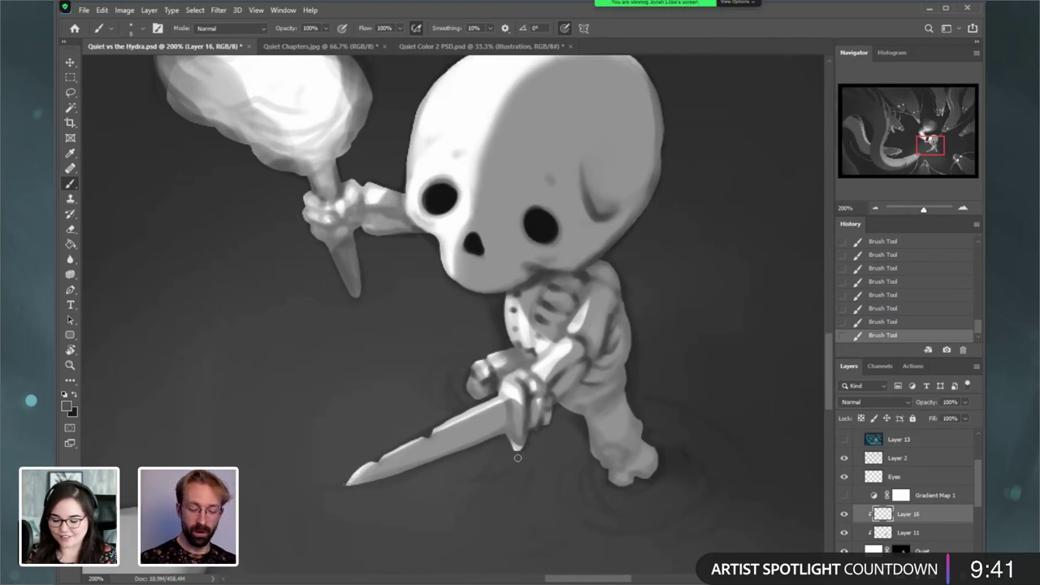
pyautogui.hotkey('ctrl', 'z')
pyautogui.moveTo(526, 412); pyautogui.dragTo(516, 447)
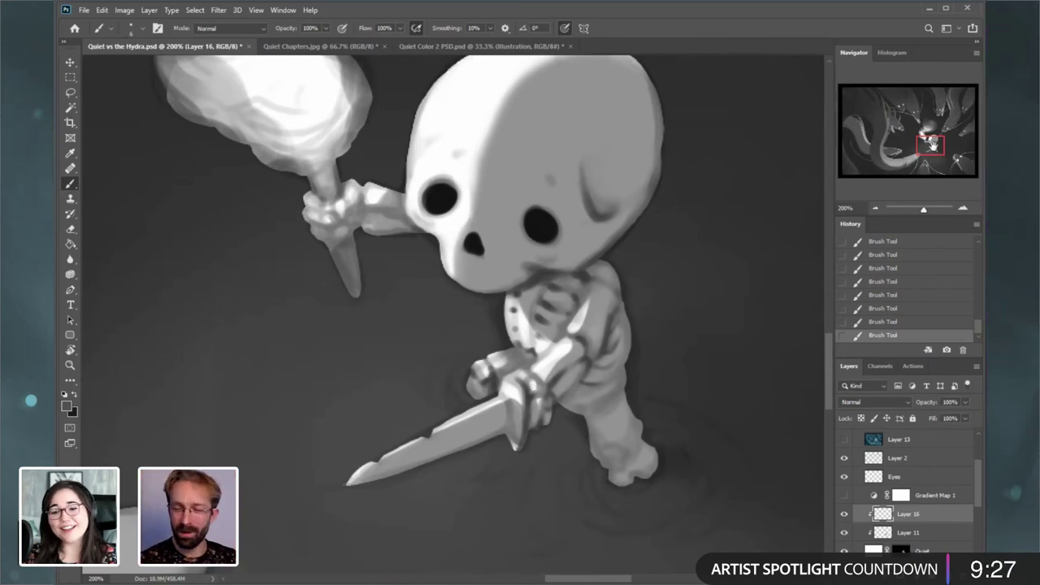
# - Darken the skeleton's leg and foot with grey shading, varying the brush size up to 15 px
pyautogui.moveTo(932, 145); pyautogui.dragTo(921, 152)
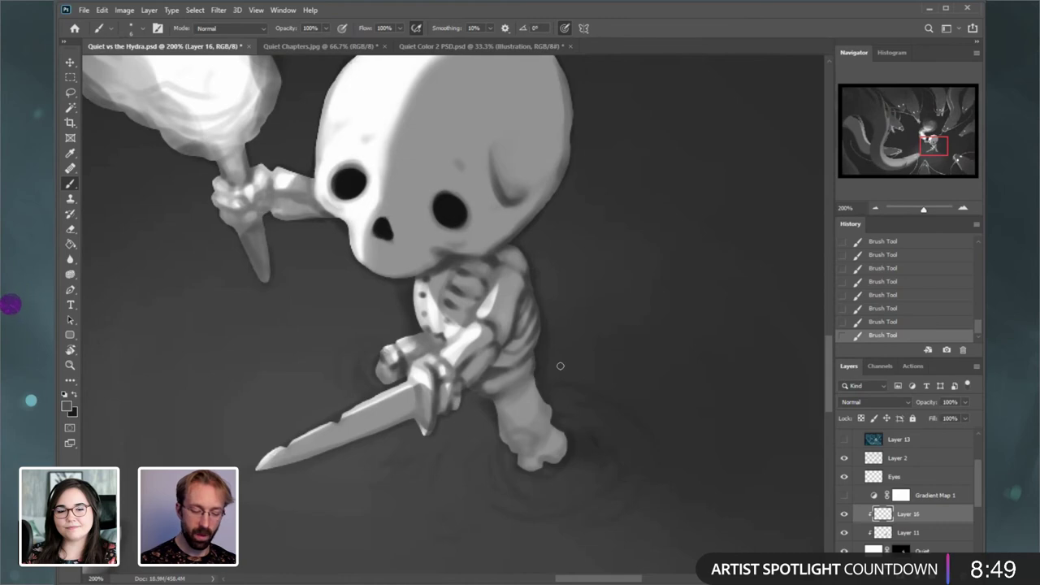
pyautogui.moveTo(933, 149); pyautogui.dragTo(933, 151)
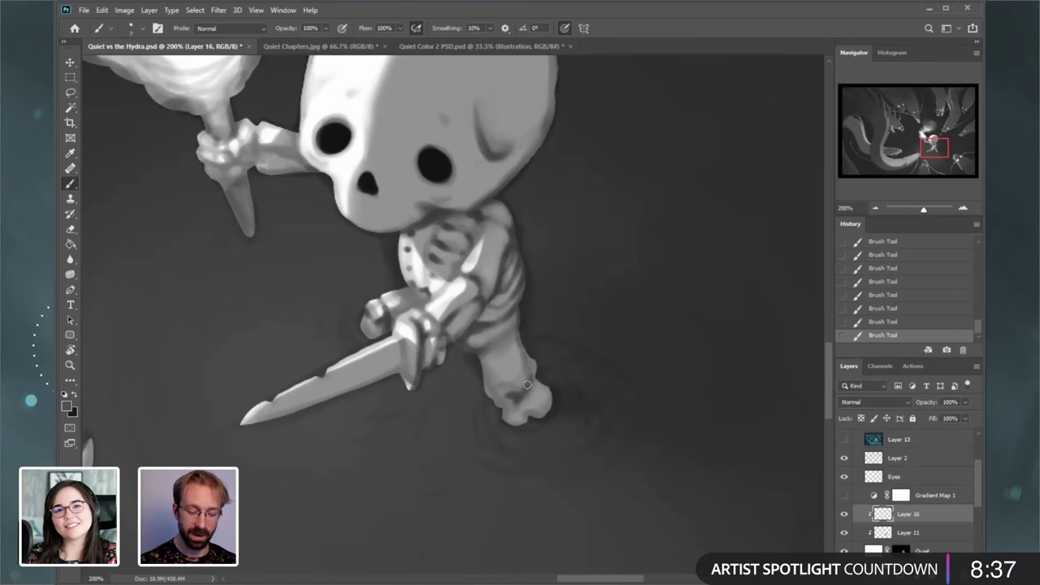
pyautogui.press(']')
pyautogui.press(']')
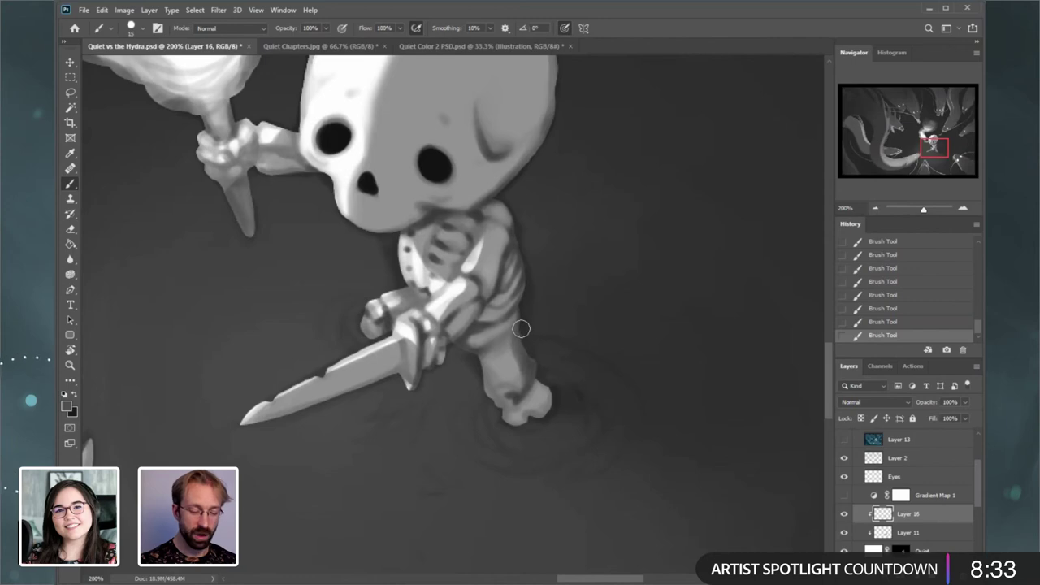
pyautogui.press('[')
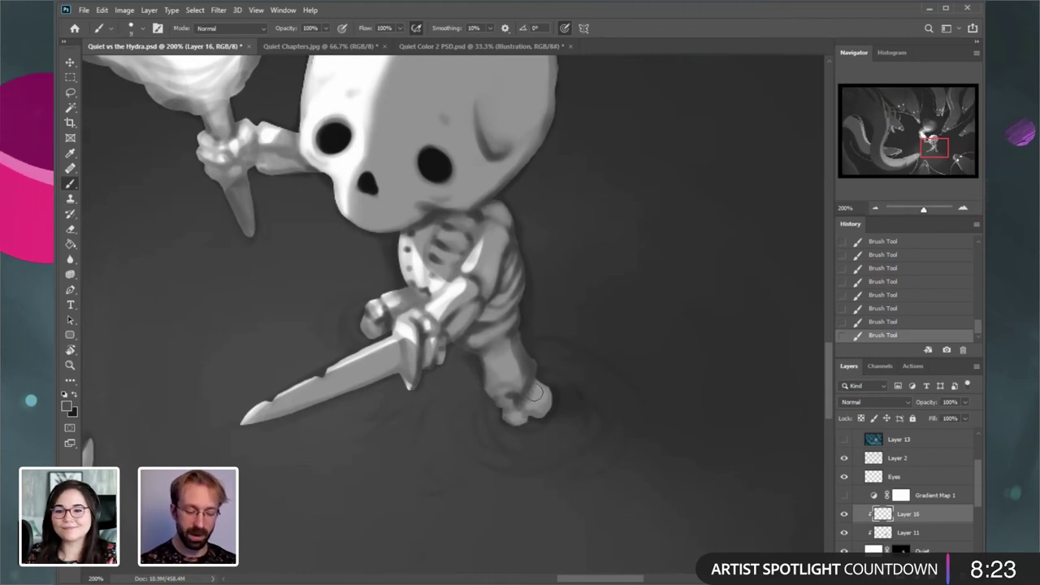
pyautogui.press(']')
pyautogui.press(']')
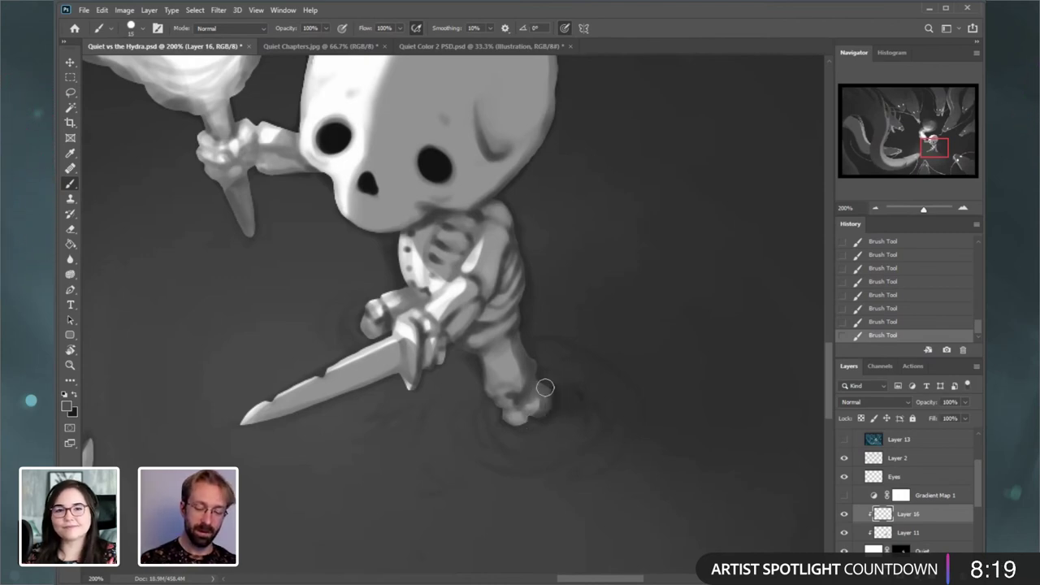
pyautogui.press('[')
pyautogui.press('[')
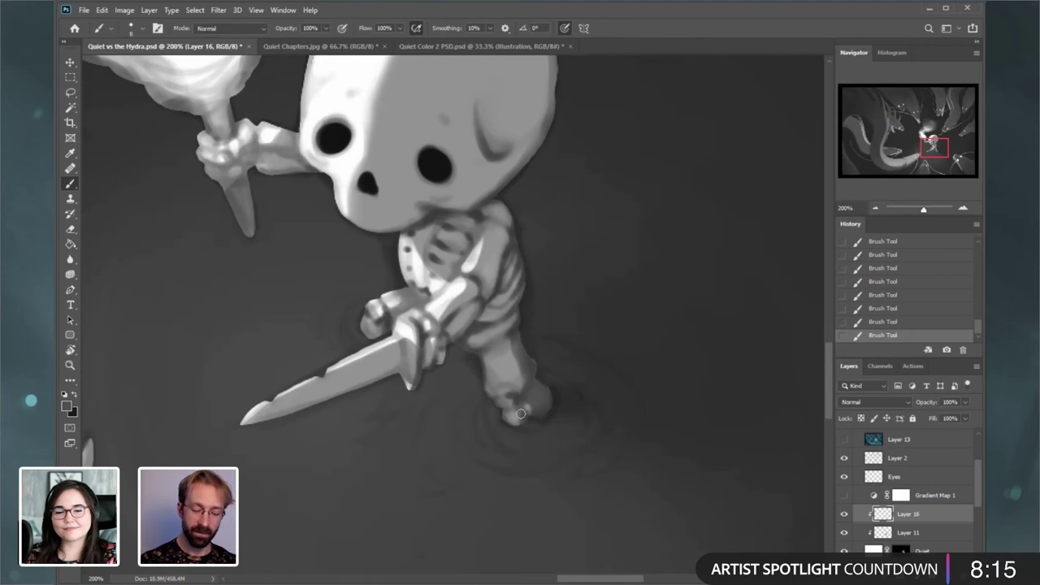
pyautogui.press(']')
pyautogui.press(']')
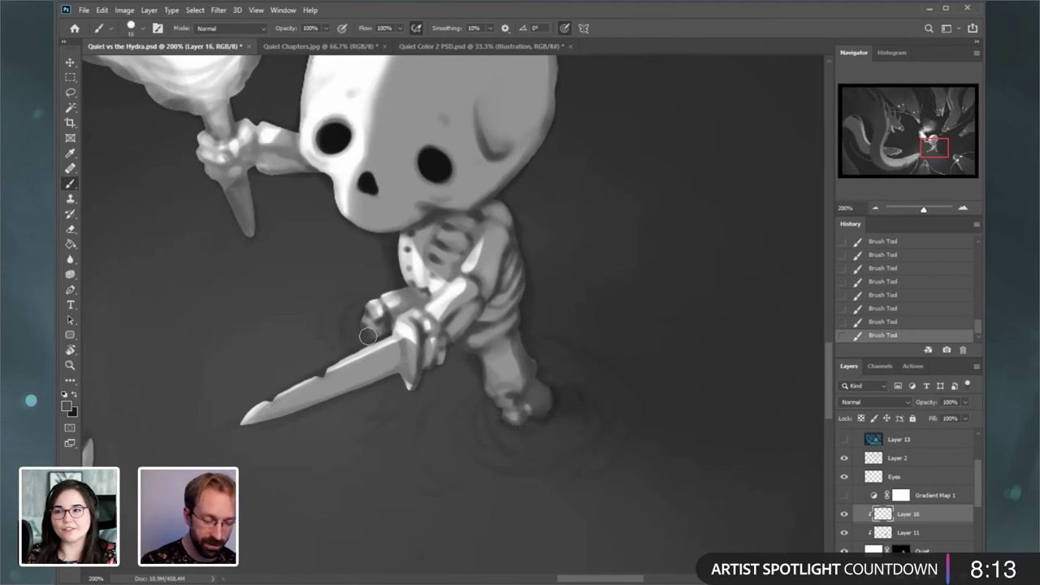
# - Shade the sword's crossguard and gripping hand while viewing the illustration at 100%
pyautogui.moveTo(923, 208); pyautogui.dragTo(924, 206)
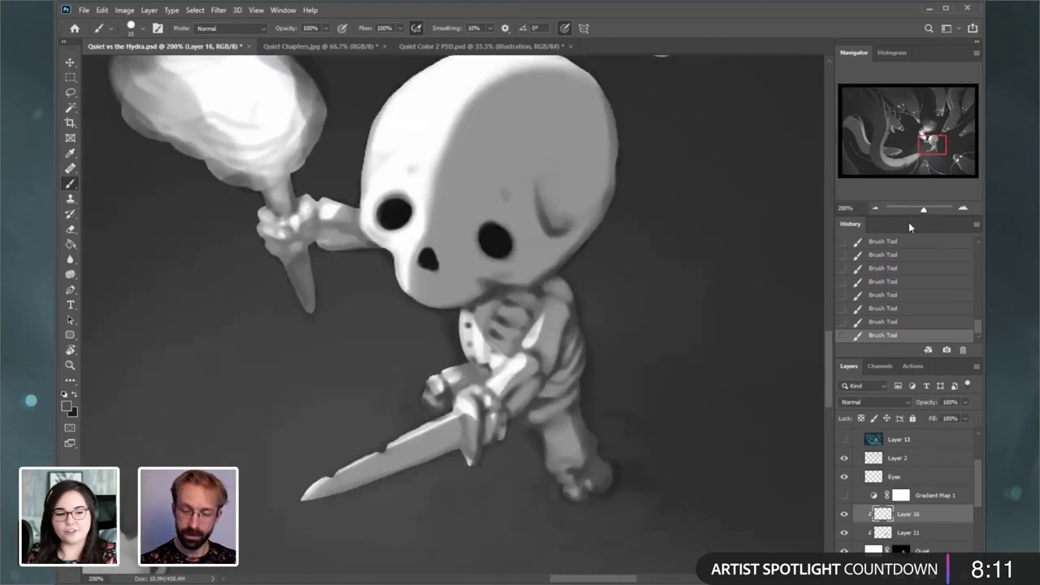
pyautogui.click(877, 208)
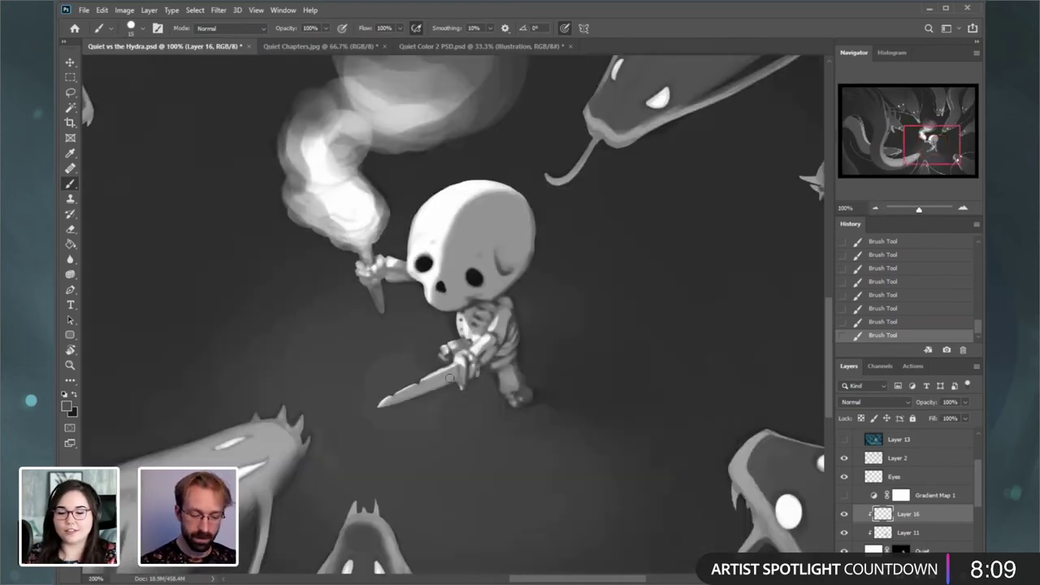
pyautogui.press('[')
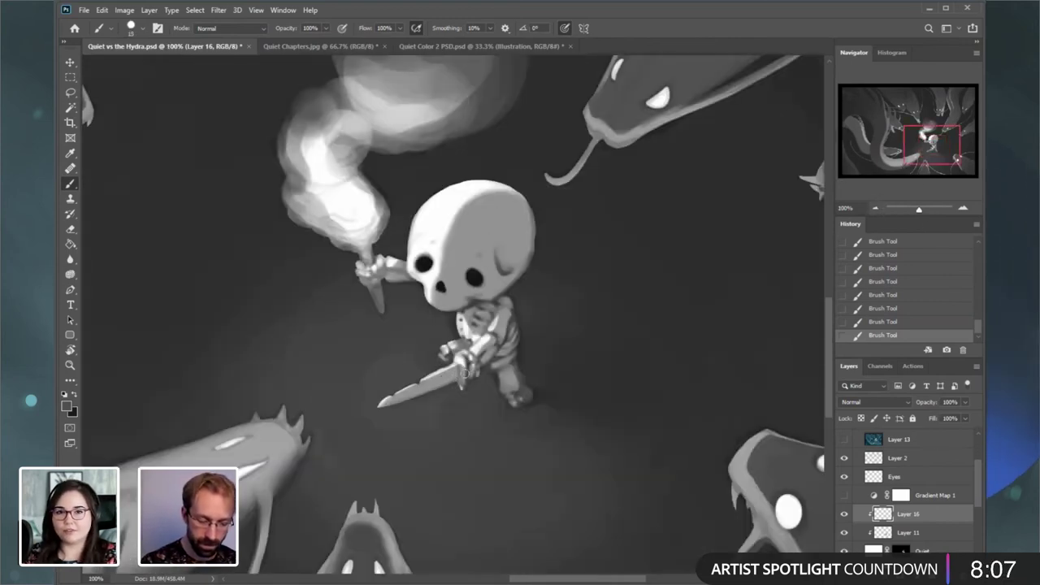
pyautogui.moveTo(460, 388); pyautogui.dragTo(460, 357)
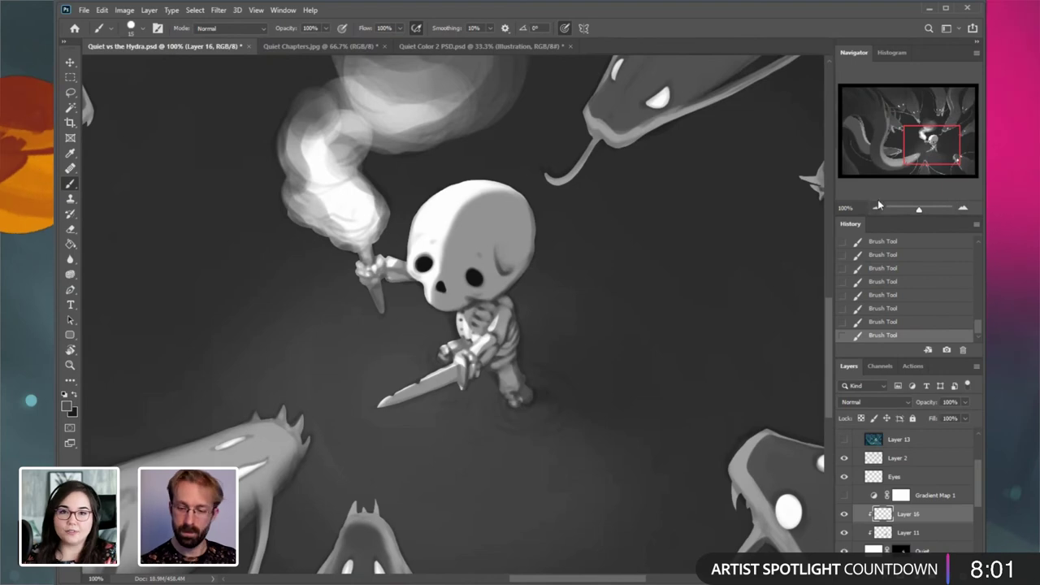
# - Shade the torch-holding hand and forearm with a brush reduced to 10 px, undoing the last forearm stroke
pyautogui.hotkey('ctrl', '+')
pyautogui.moveTo(932, 145); pyautogui.dragTo(927, 140)
pyautogui.press('[')
pyautogui.press('[')
pyautogui.press('[')
pyautogui.press('[')
pyautogui.press('[')
pyautogui.press('[')
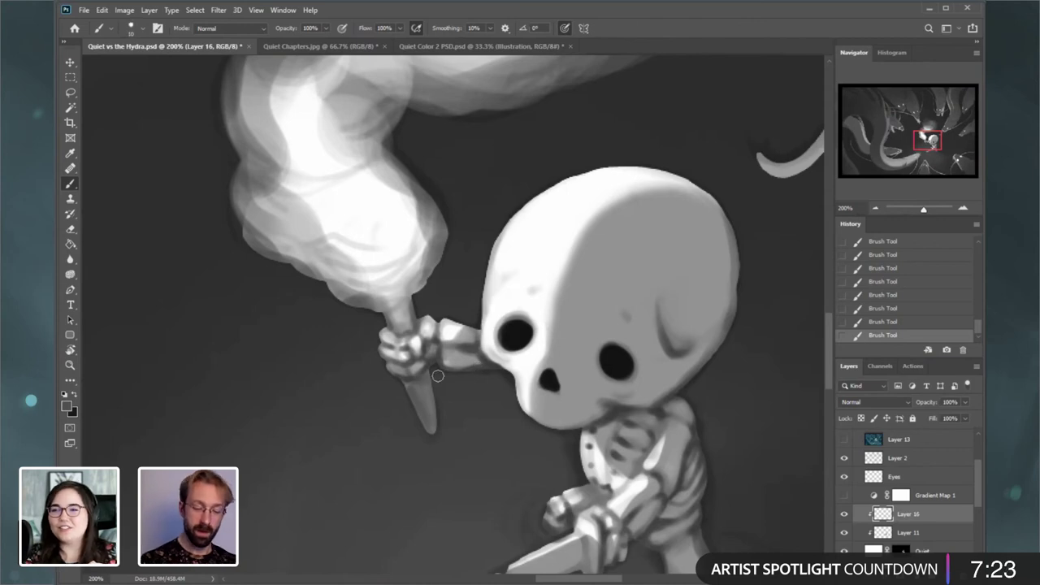
pyautogui.moveTo(478, 365); pyautogui.dragTo(453, 367)
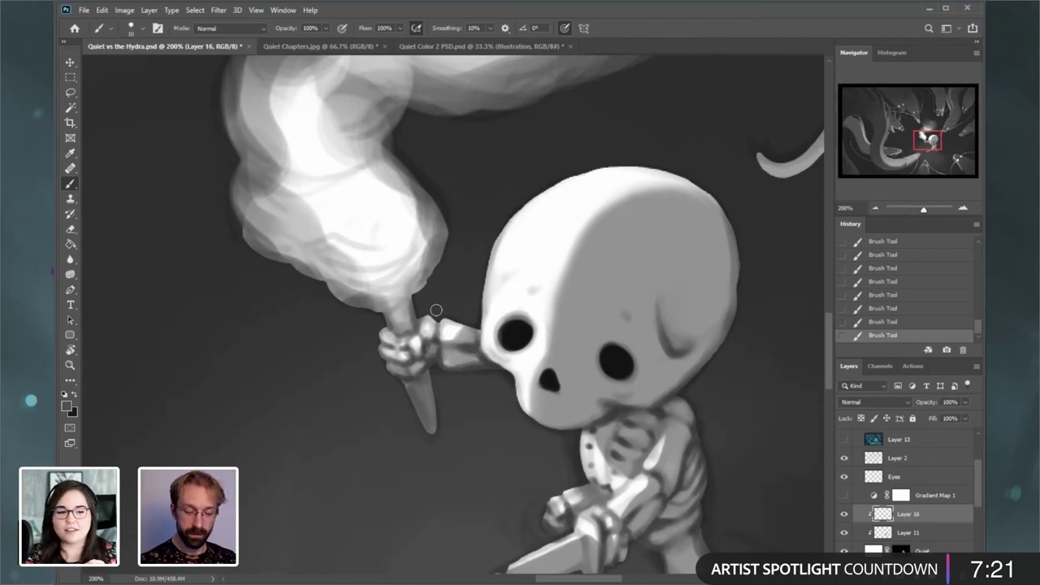
pyautogui.hotkey('ctrl', 'z')
# - Compare the skeleton with and without the new shading by hiding and showing Layer 16
pyautogui.moveTo(473, 321); pyautogui.dragTo(445, 240)
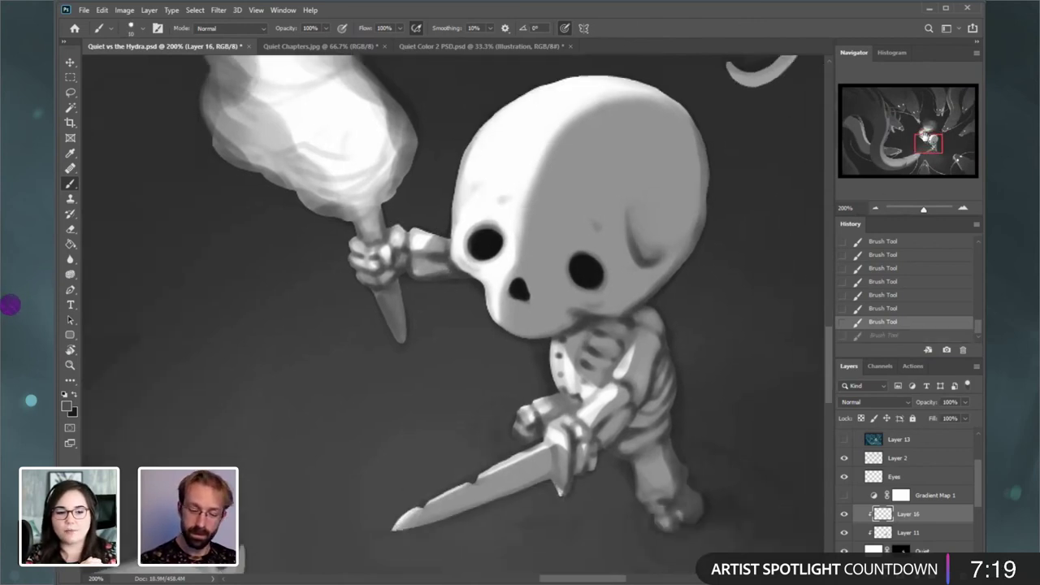
pyautogui.click(844, 514)
pyautogui.click(844, 513)
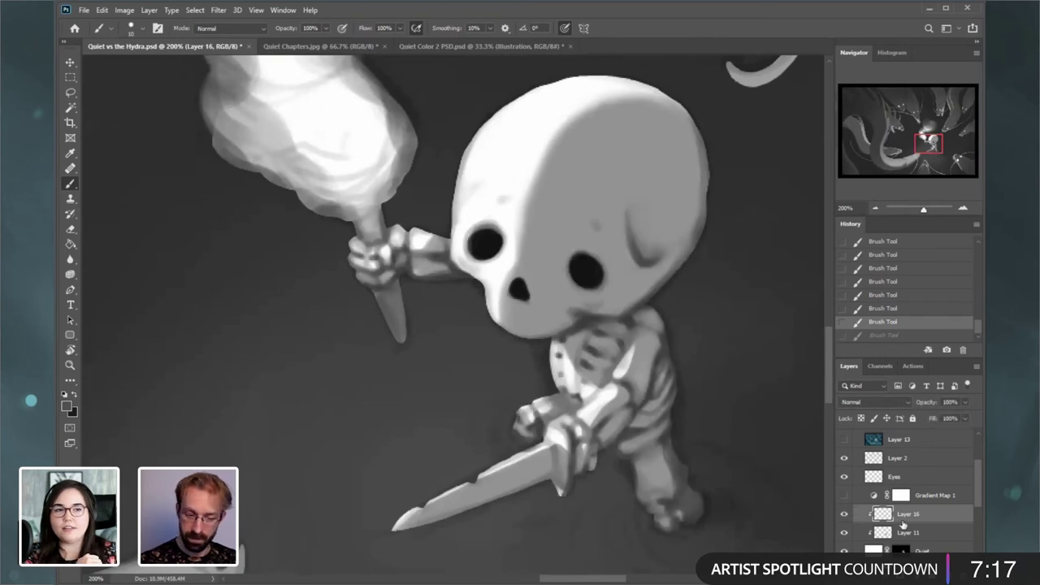
# - Check Layer 11's contribution, sample a light grey from the skull and shade the skull's torch-side edge on that layer
pyautogui.click(899, 533)
pyautogui.click(844, 531)
pyautogui.click(845, 532)
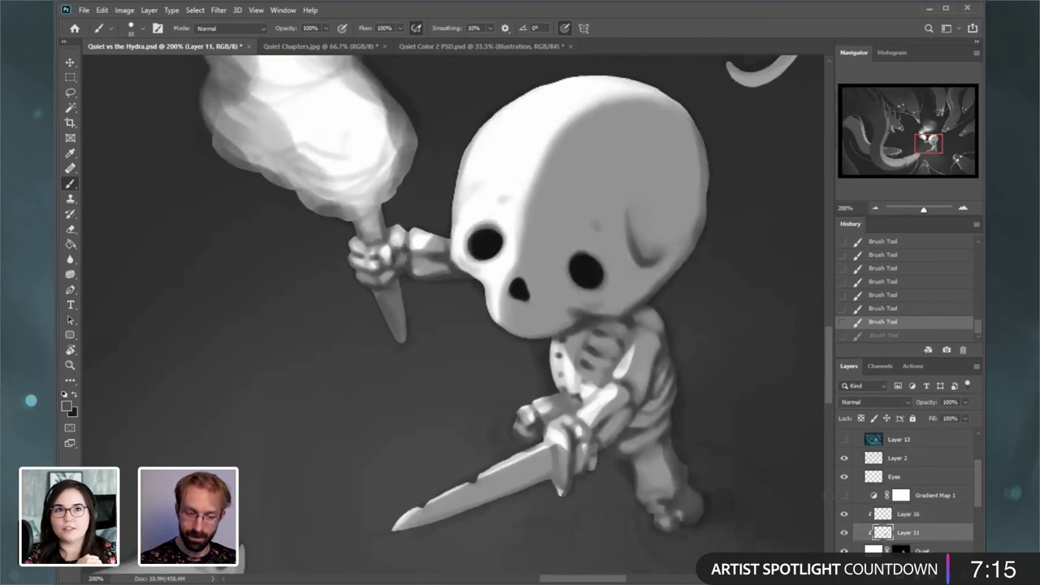
pyautogui.keyDown('alt'); pyautogui.click(533, 180); pyautogui.keyUp('alt')
pyautogui.moveTo(456, 169); pyautogui.dragTo(449, 218)
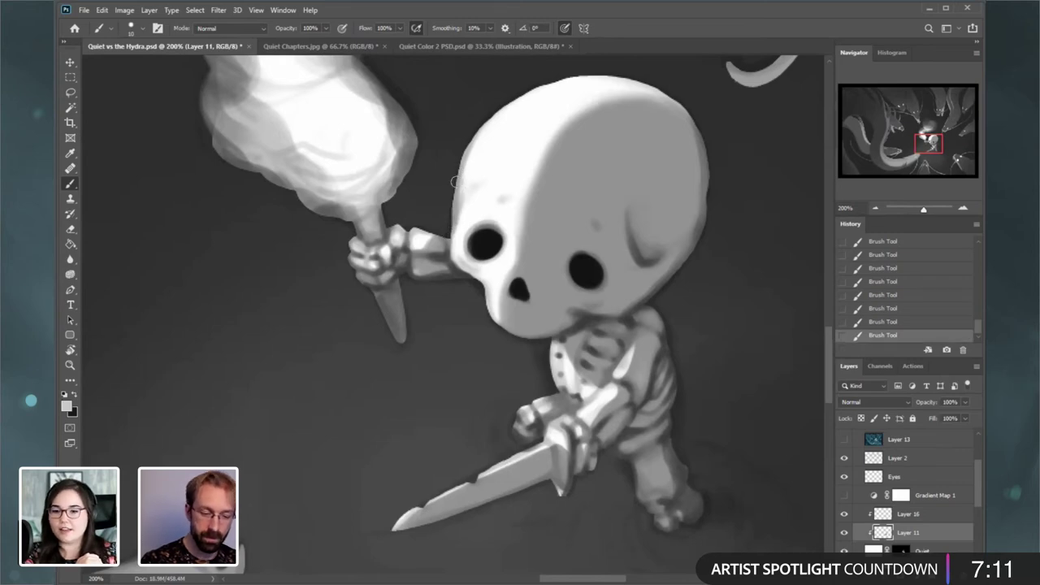
# - Shade the top edge of the skull with a Soft Round brush at 37 px and 0% hardness
pyautogui.moveTo(919, 146); pyautogui.dragTo(920, 142)
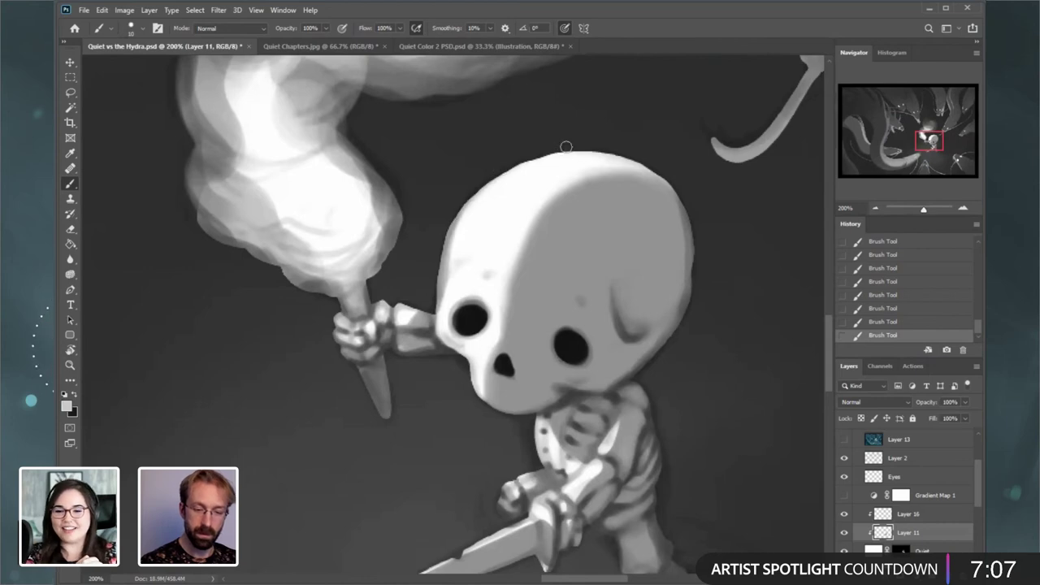
pyautogui.moveTo(932, 138); pyautogui.dragTo(932, 135)
pyautogui.press(']')
pyautogui.press(']')
pyautogui.press(']')
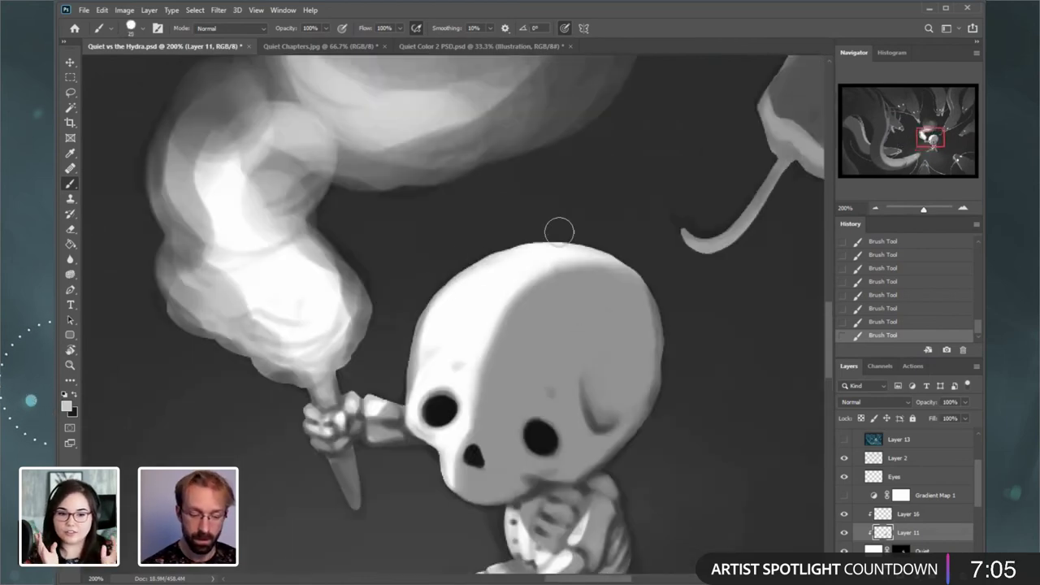
pyautogui.rightClick(645, 263)
pyautogui.click(709, 371)
pyautogui.click(708, 283)
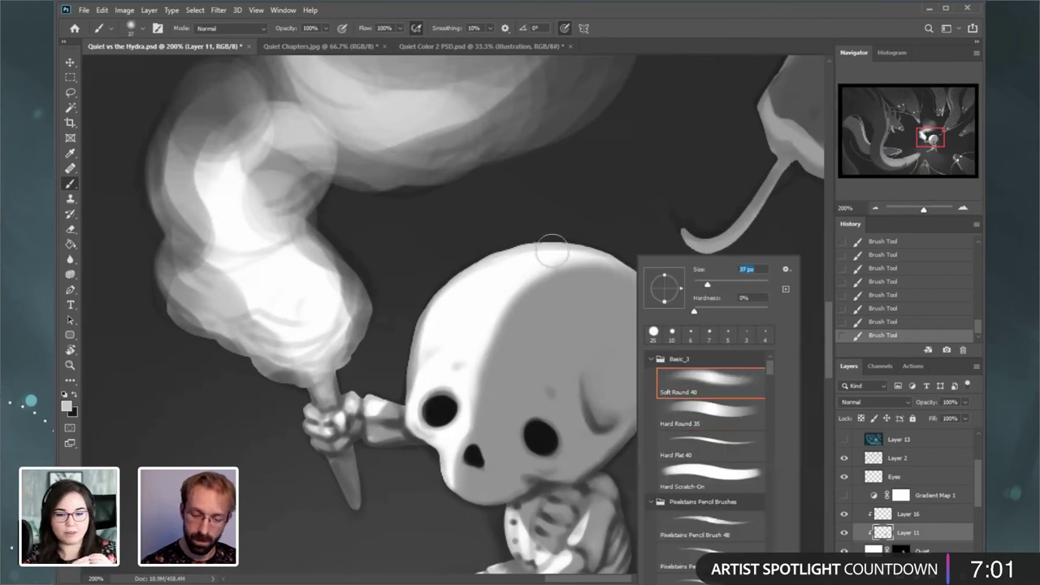
pyautogui.moveTo(512, 254); pyautogui.dragTo(620, 255)
# - Soften the boundary between light and shadow across the skull's forehead with mid-grey, varying the soft brush size
pyautogui.press('[')
pyautogui.press('[')
pyautogui.press('[')
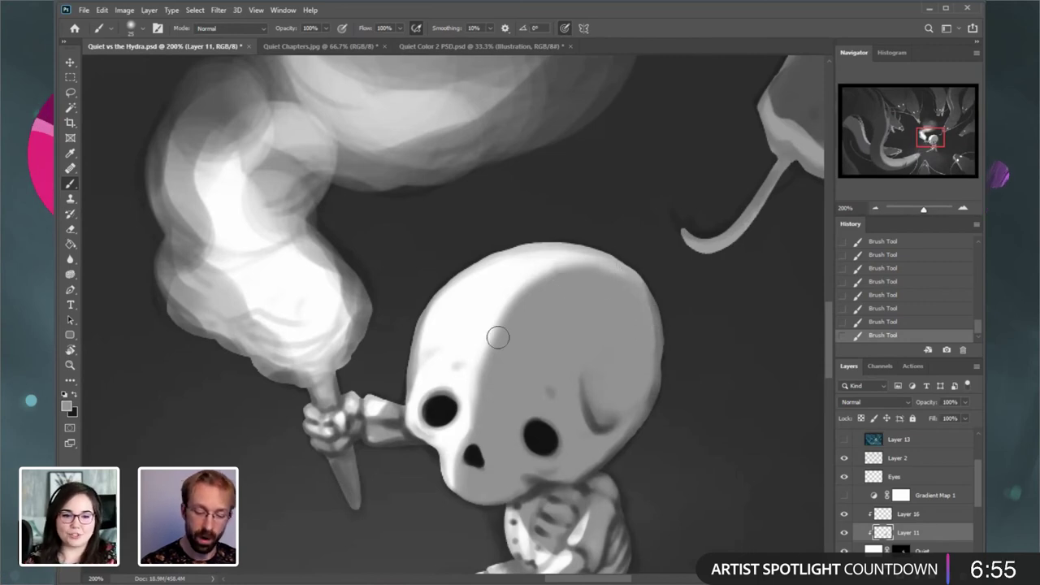
pyautogui.press(']')
pyautogui.press(']')
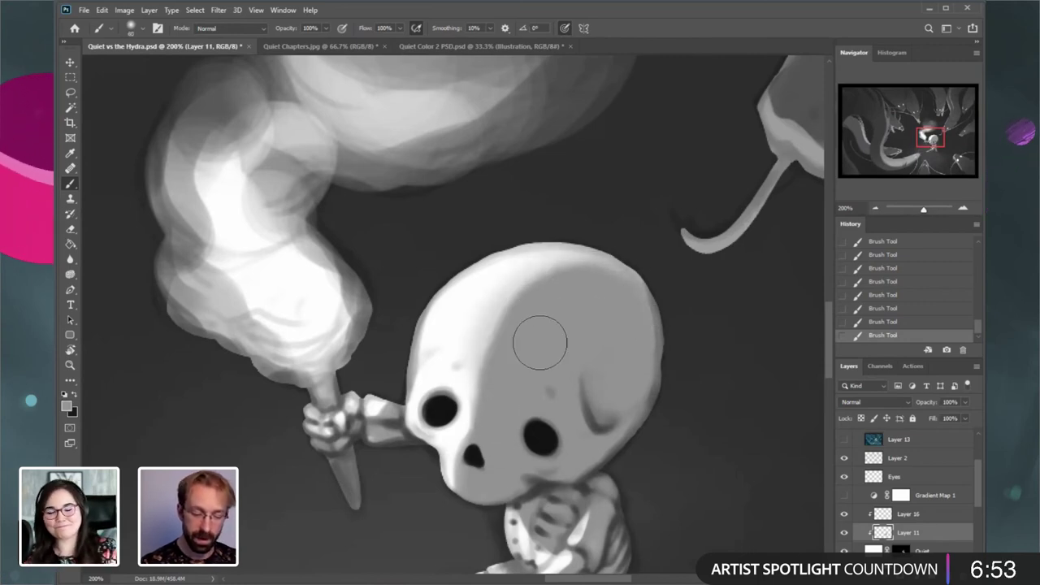
pyautogui.press('[')
pyautogui.press('[')
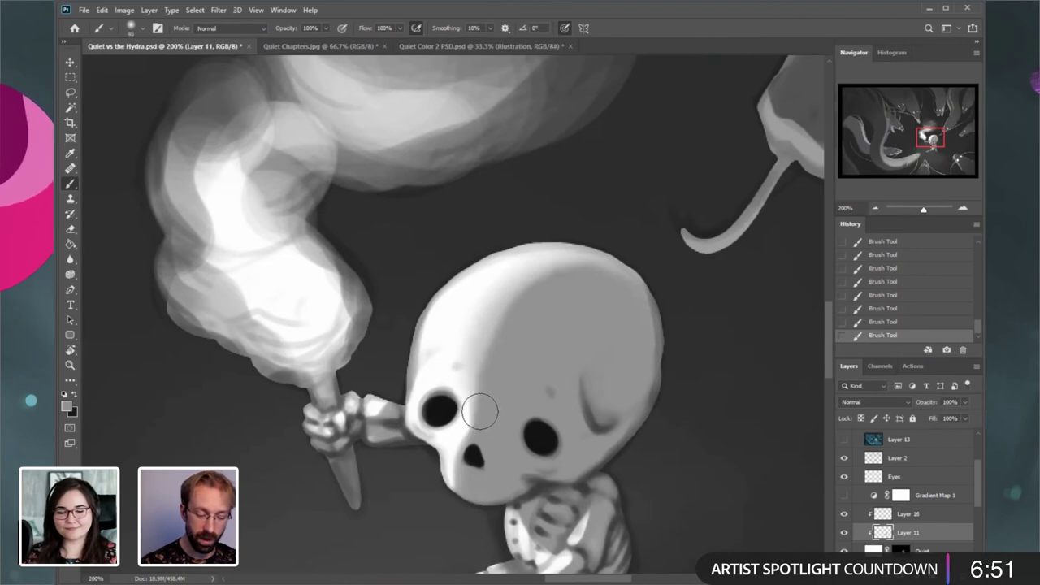
# - Refine the grey shading around the skull's nose and jaw, reducing the brush to 20 px and down to 10 px
pyautogui.press('[')
pyautogui.press('[')
pyautogui.press('[')
pyautogui.press('[')
pyautogui.press('[')
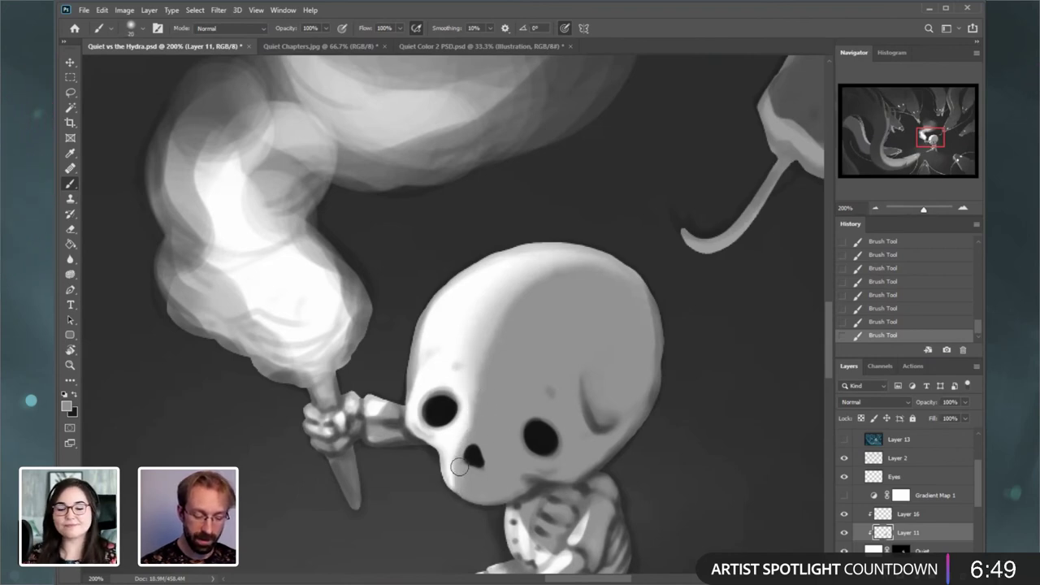
pyautogui.press('[')
pyautogui.press('[')
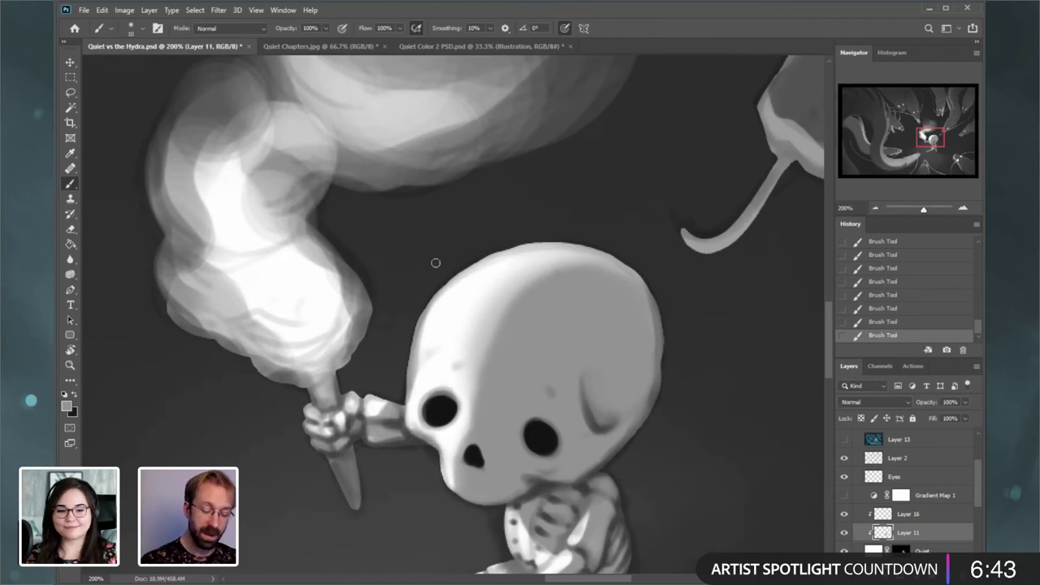
# - Compare the skeleton with and without the Layer 16 shading by toggling that layer's visibility
pyautogui.click(844, 514)
pyautogui.click(844, 513)
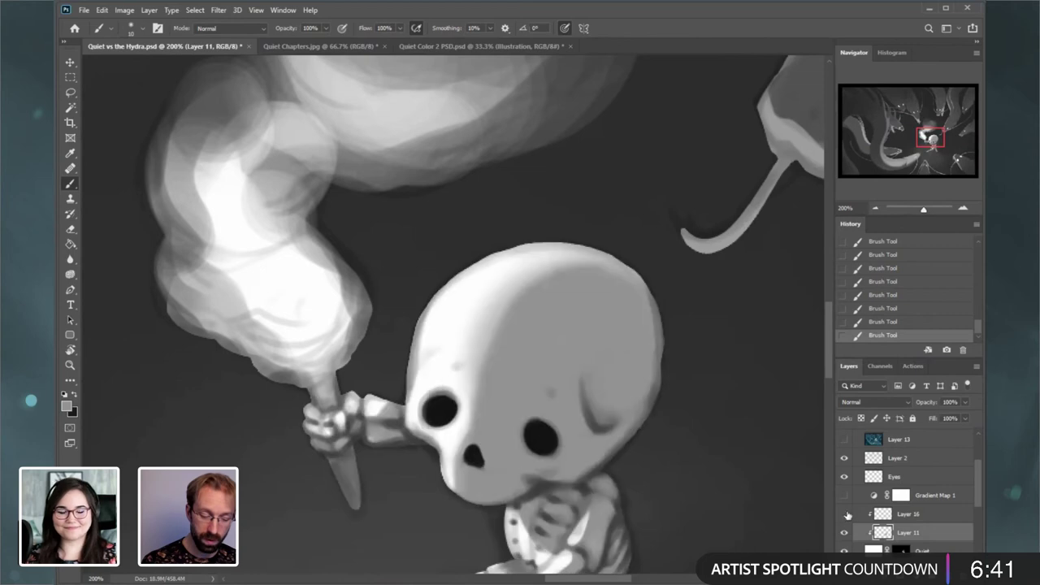
pyautogui.click(845, 514)
pyautogui.click(845, 514)
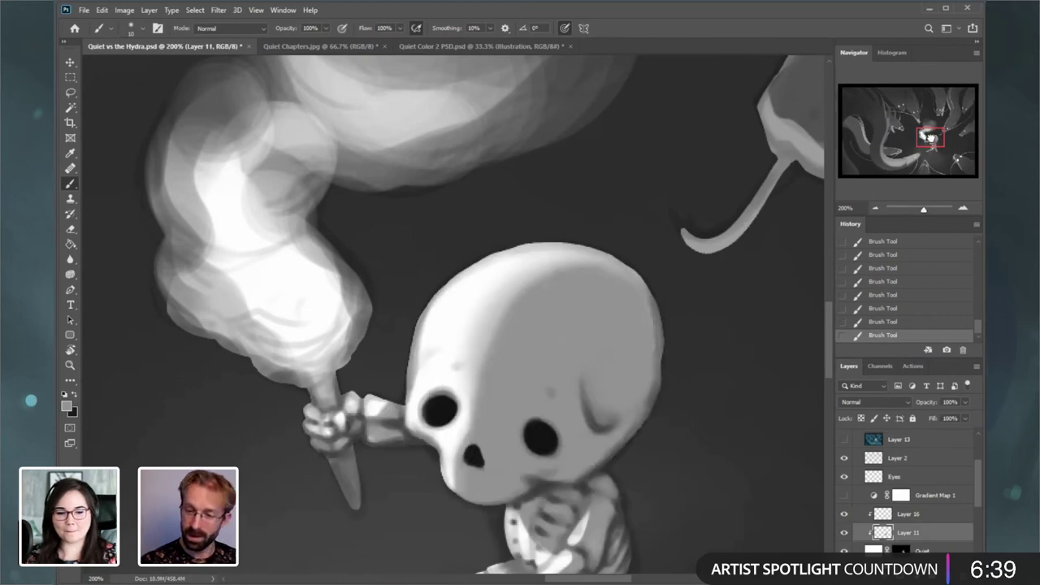
# - Touch up the skull's cheek edge below the torch-side eye socket with a 20 px grey brush
pyautogui.moveTo(931, 138); pyautogui.dragTo(928, 143)
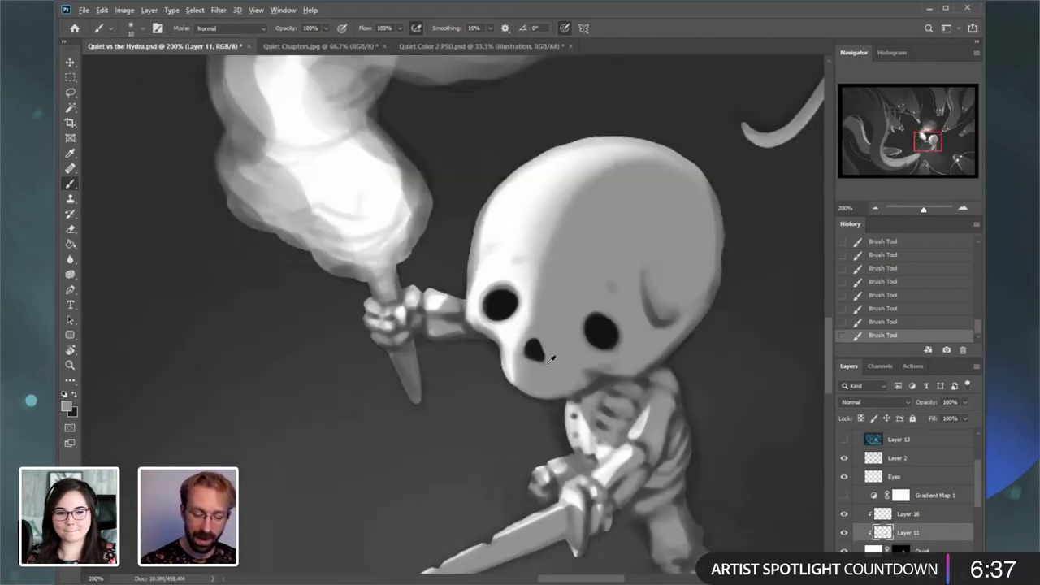
pyautogui.press(']')
pyautogui.press(']')
pyautogui.moveTo(500, 350); pyautogui.dragTo(495, 344)
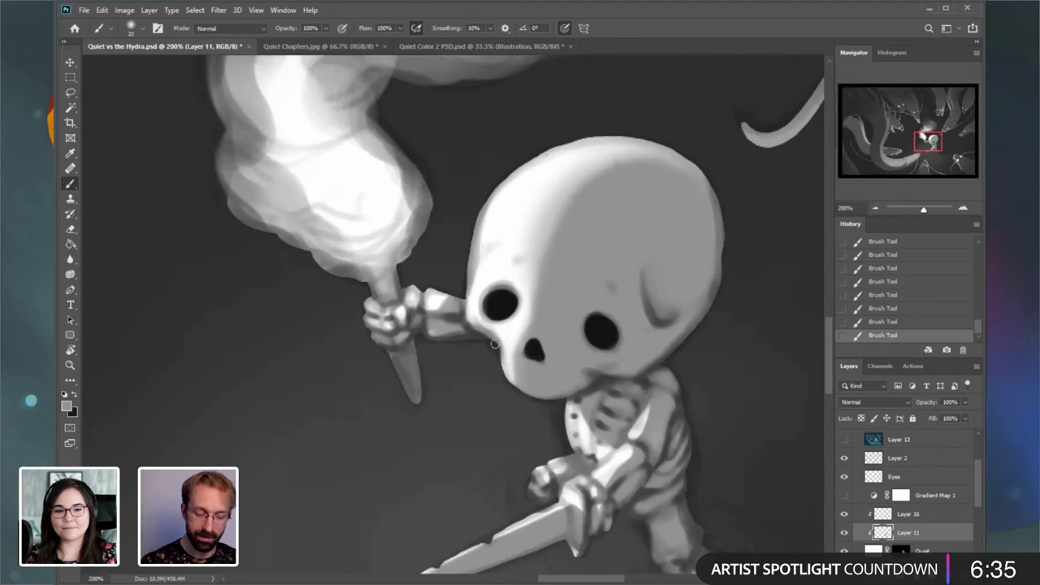
pyautogui.press('[')
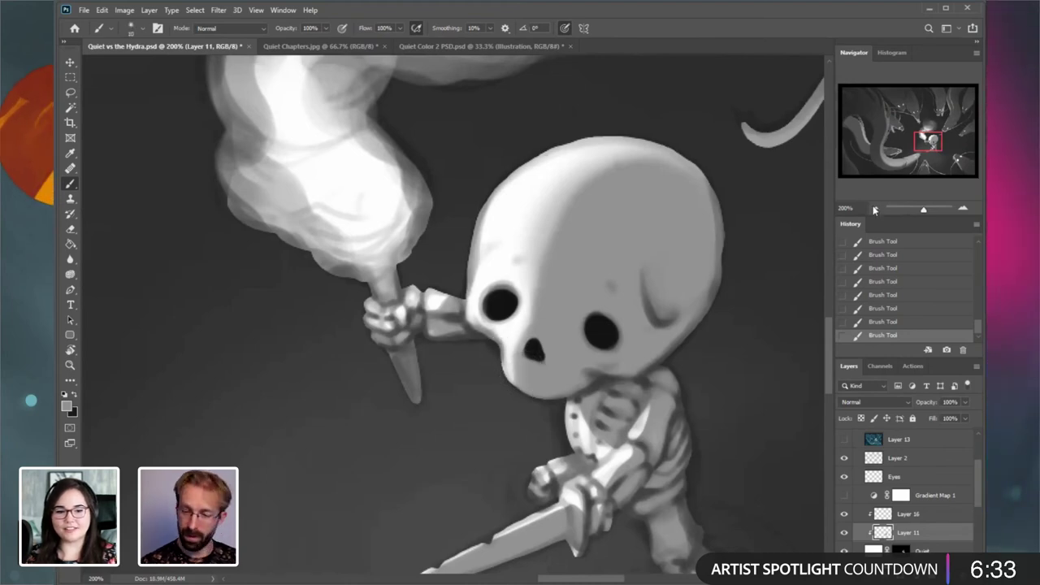
# - Turn on Gradient Map 1 to colour the illustration and view it at 66.67%
pyautogui.hotkey('ctrl', '-')
pyautogui.hotkey('ctrl', '-')
pyautogui.hotkey('ctrl', '-')
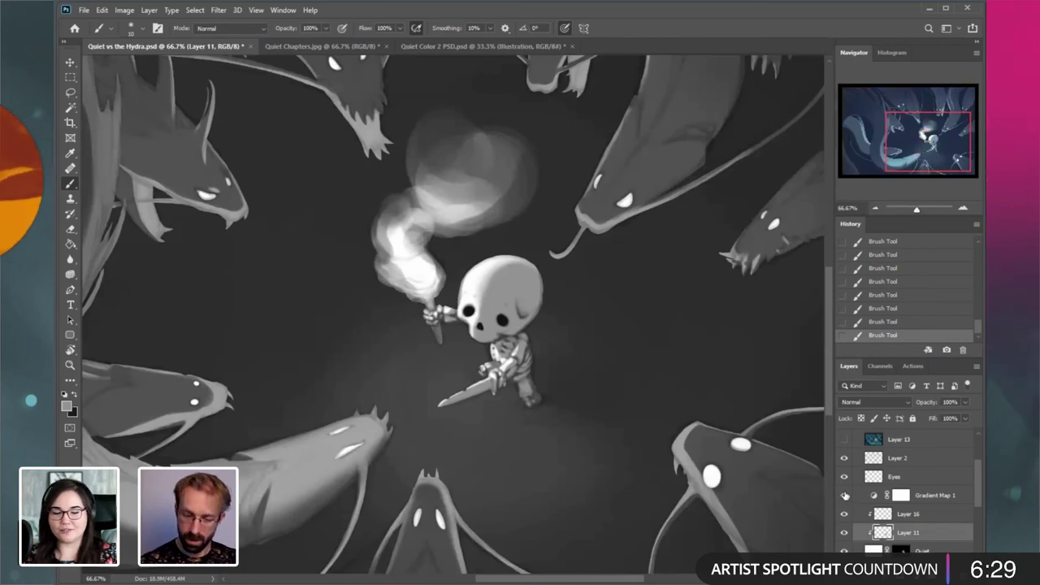
pyautogui.click(845, 496)
pyautogui.moveTo(921, 146); pyautogui.dragTo(919, 144)
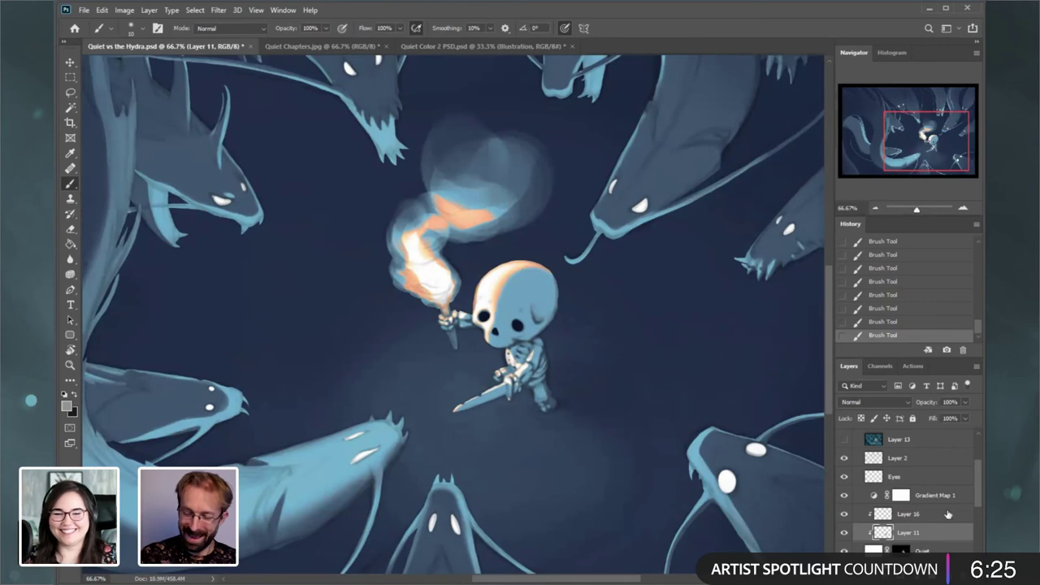
# - Compare the coloured skull with and without Layer 11 and view the whole illustration at 33.33%
pyautogui.scroll(-1, 979, 506)
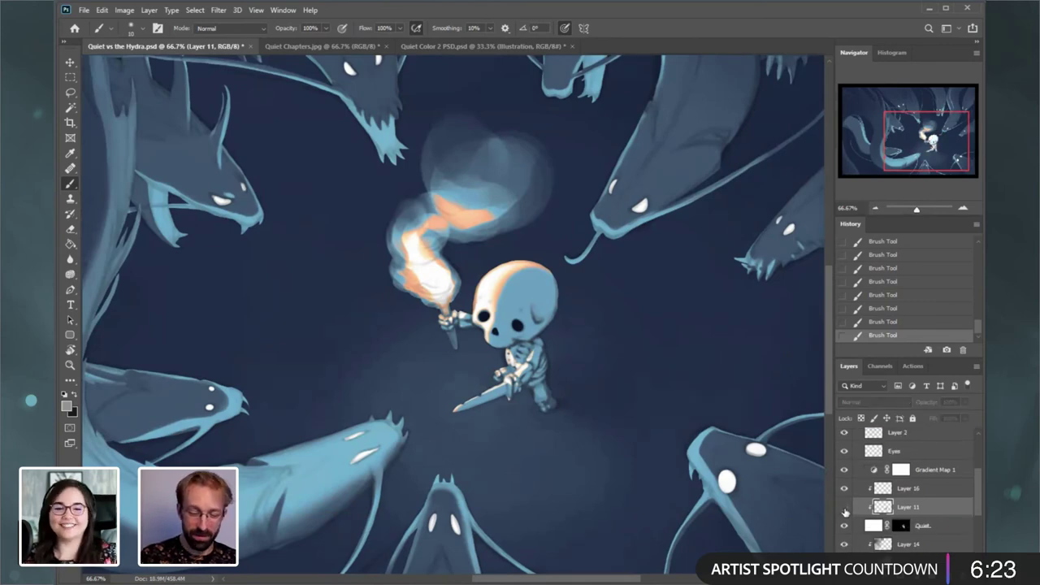
pyautogui.click(844, 507)
pyautogui.click(844, 507)
pyautogui.hotkey('ctrl', '-')
pyautogui.hotkey('ctrl', '-')
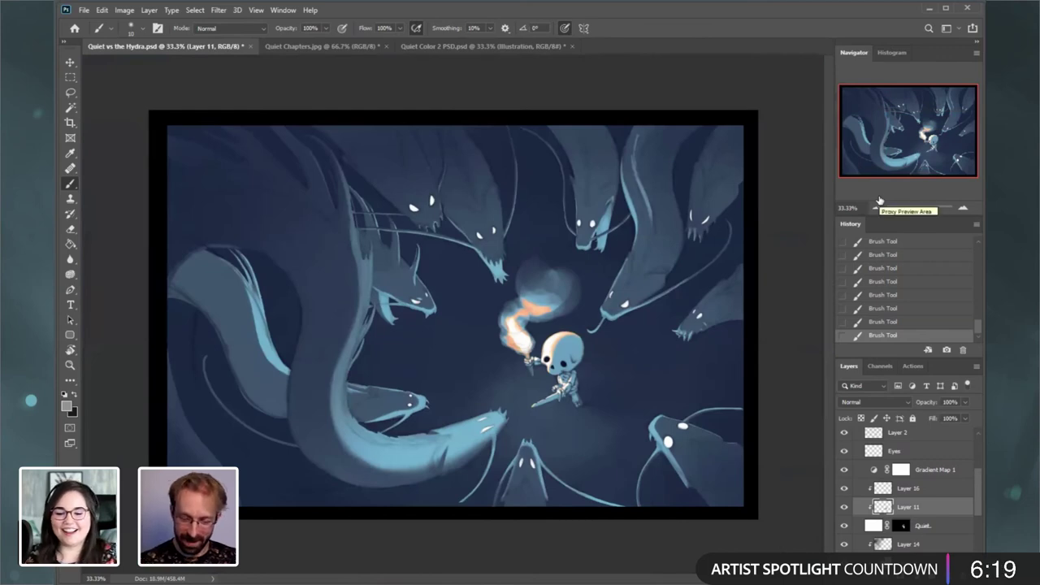
# - Save the Quiet vs the Hydra document
pyautogui.scroll(2, 978, 504)
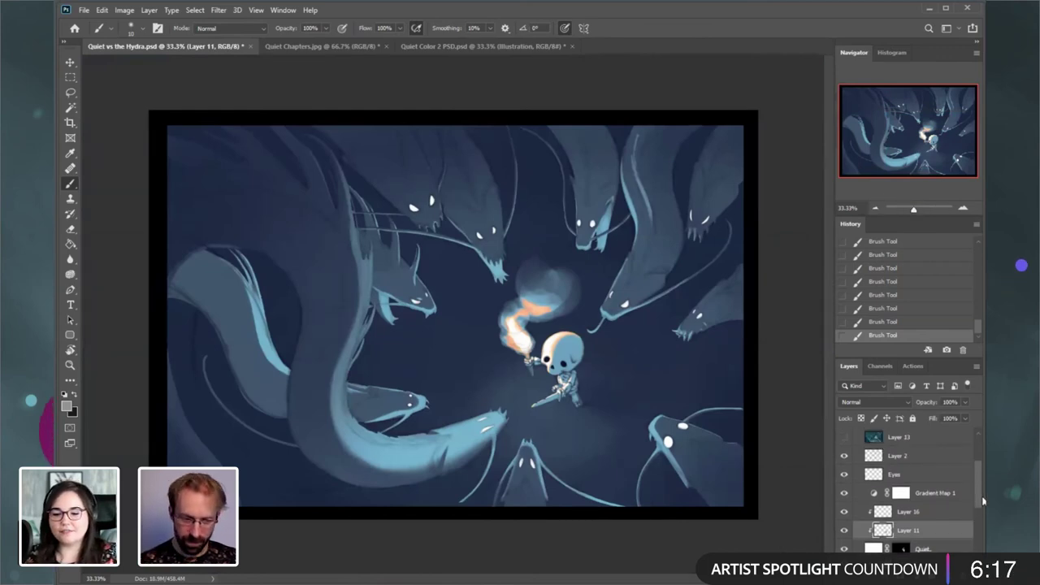
pyautogui.scroll(-3, 980, 503)
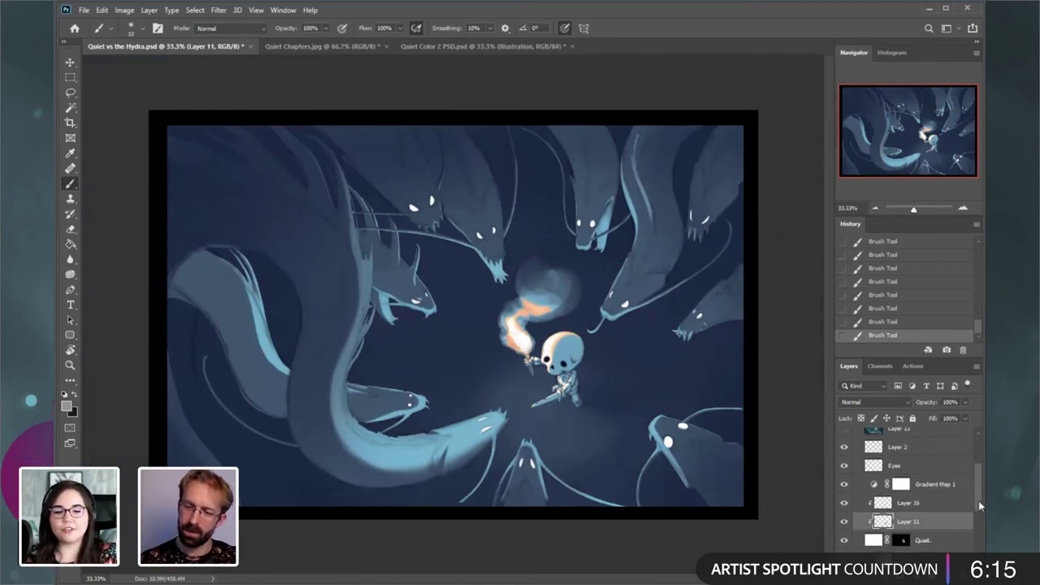
pyautogui.scroll(-2, 979, 504)
pyautogui.click(83, 11)
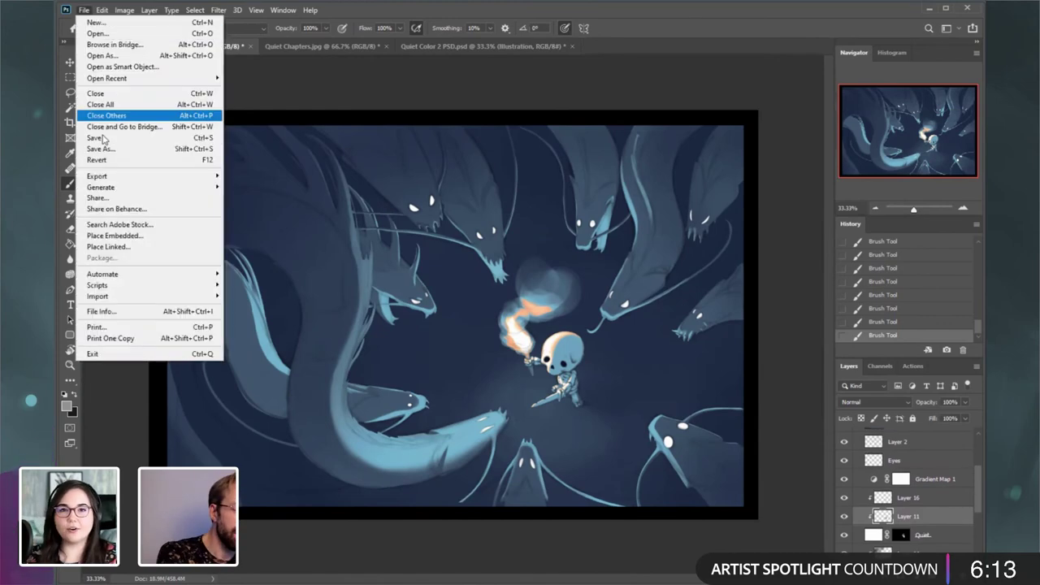
pyautogui.click(105, 139)
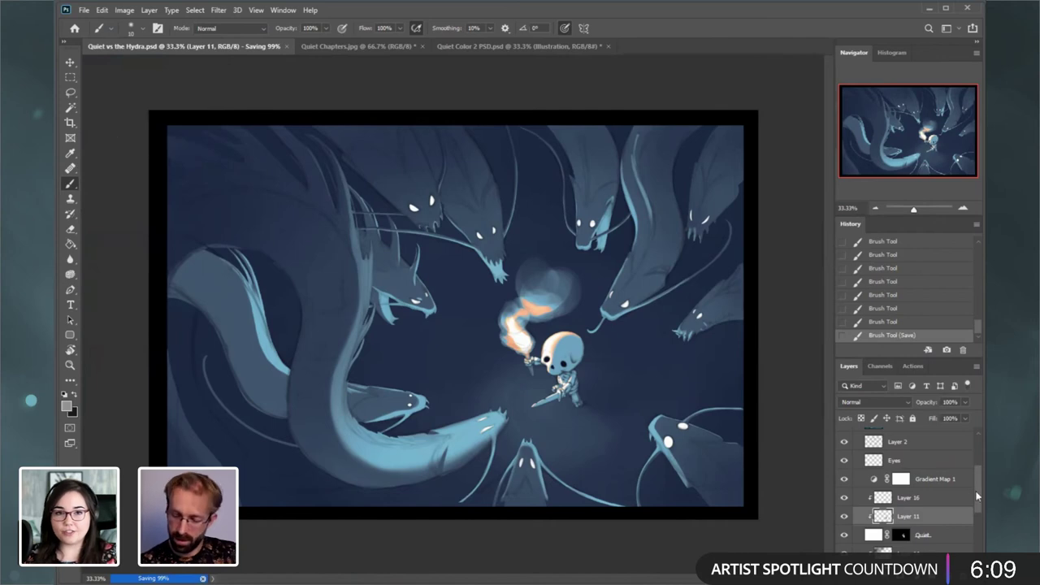
# - Select Layer 14 and toggle its visibility to examine its shading on the foreground hydras
pyautogui.moveTo(979, 494); pyautogui.dragTo(979, 508)
pyautogui.click(902, 512)
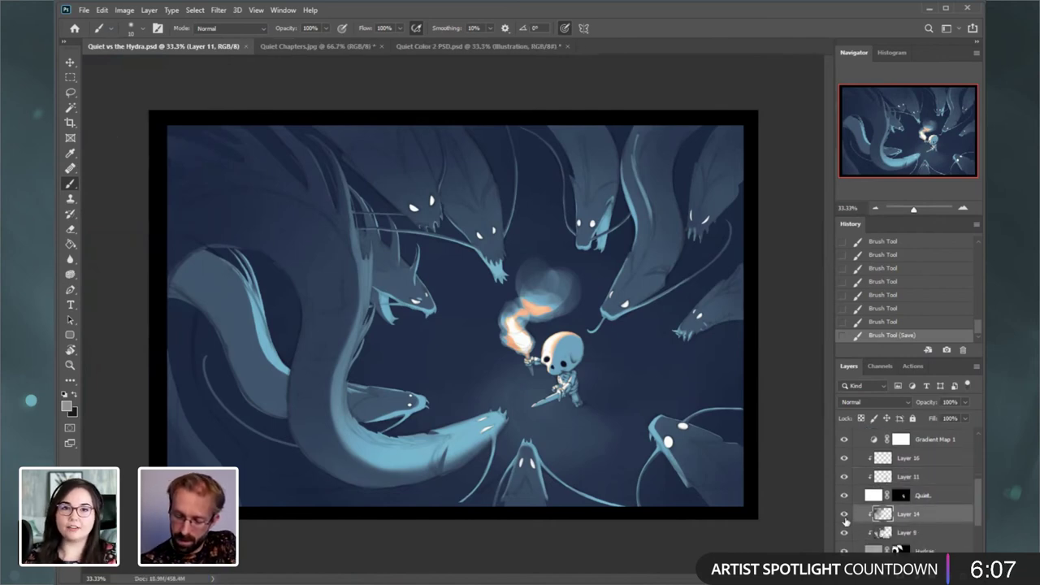
pyautogui.click(844, 514)
pyautogui.click(844, 515)
pyautogui.click(844, 515)
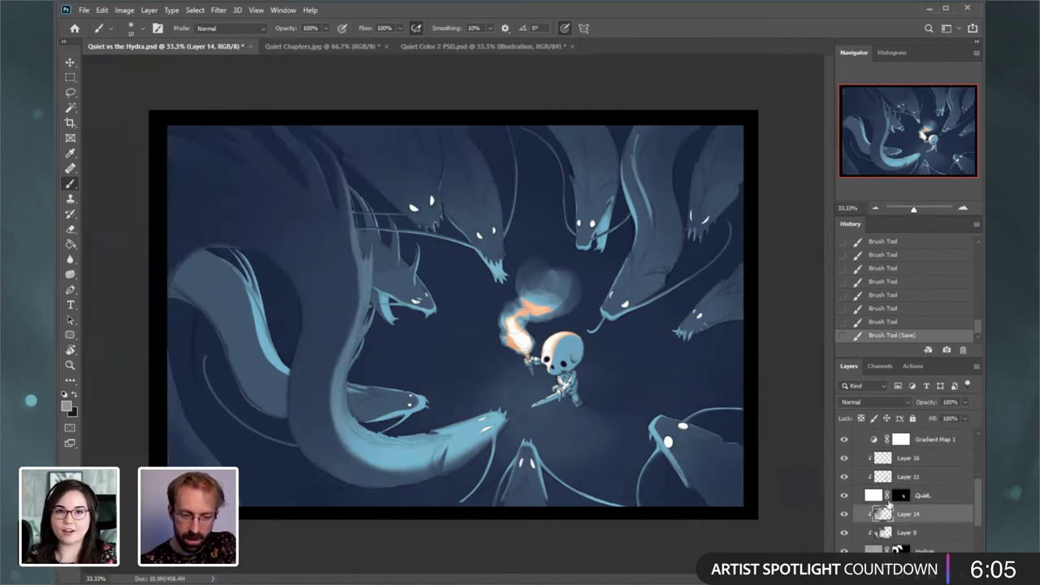
# - Check the effect of Layer 15 on the background hydras and make it the active layer
pyautogui.scroll(-2, 977, 517)
pyautogui.click(844, 532)
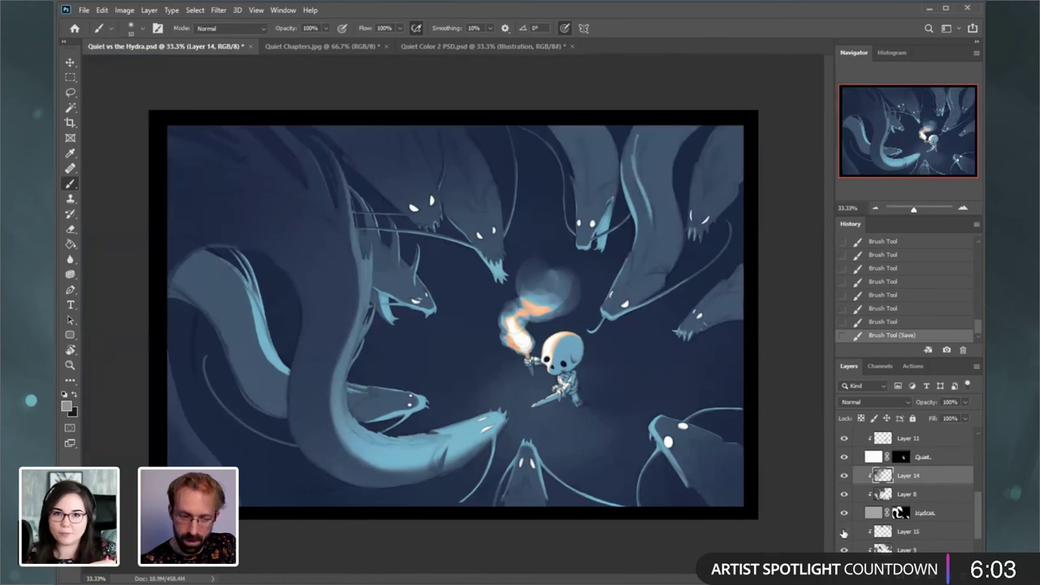
pyautogui.click(844, 532)
pyautogui.click(908, 532)
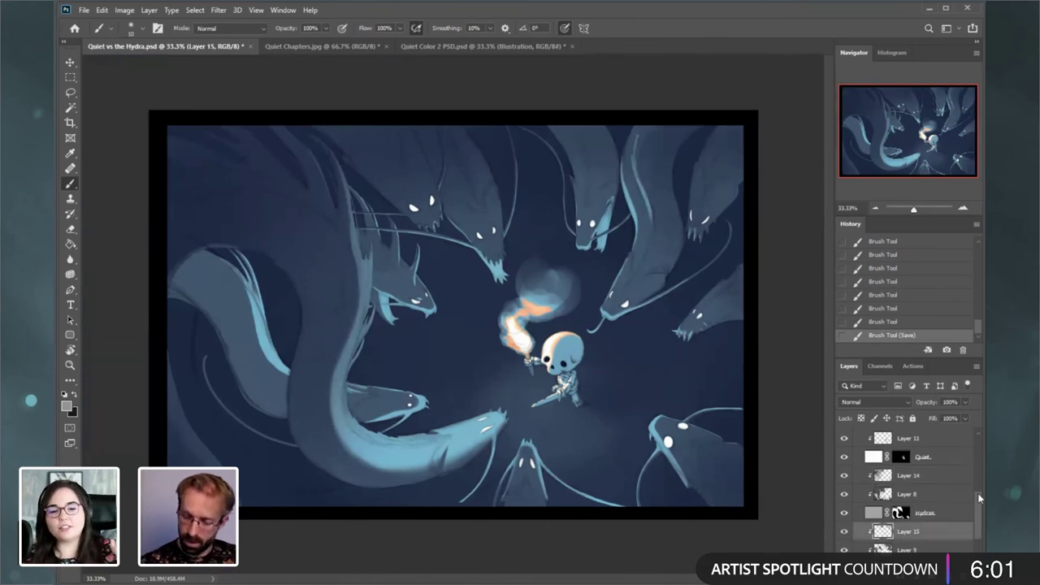
# - Sample a dark grey with Gradient Map 1 temporarily hidden and darken the upper background hydras on Layer 15, enlarging the Soft Round brush to 600 px
pyautogui.scroll(3, 979, 498)
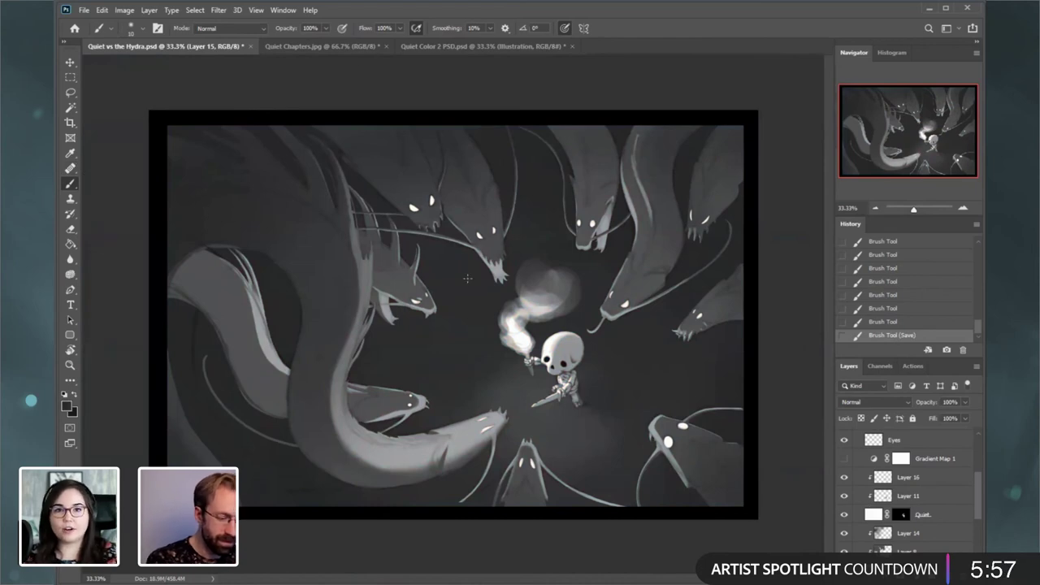
pyautogui.rightClick(467, 278)
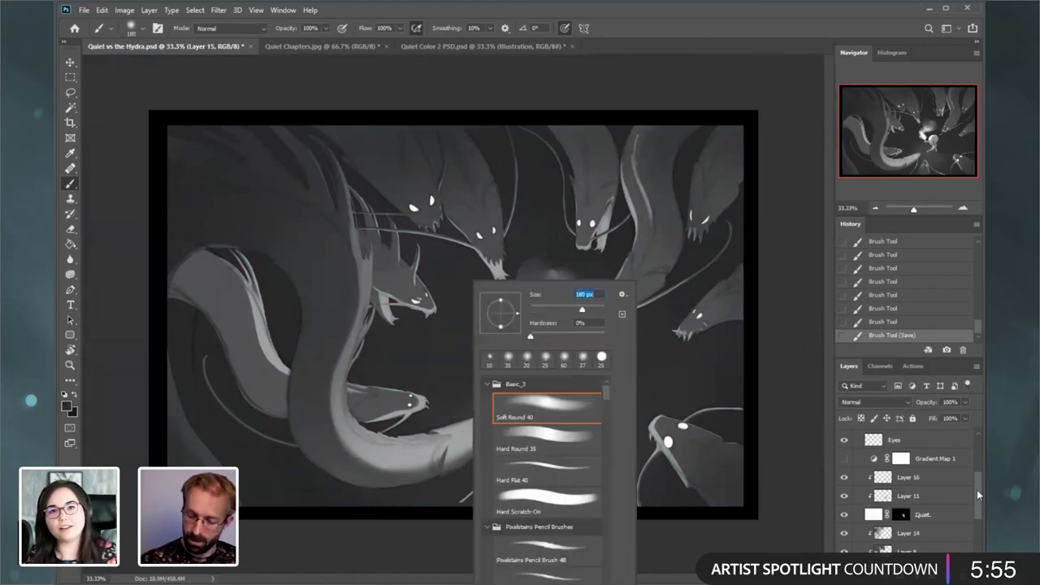
pyautogui.moveTo(978, 495); pyautogui.dragTo(978, 517)
pyautogui.scroll(3, 978, 515)
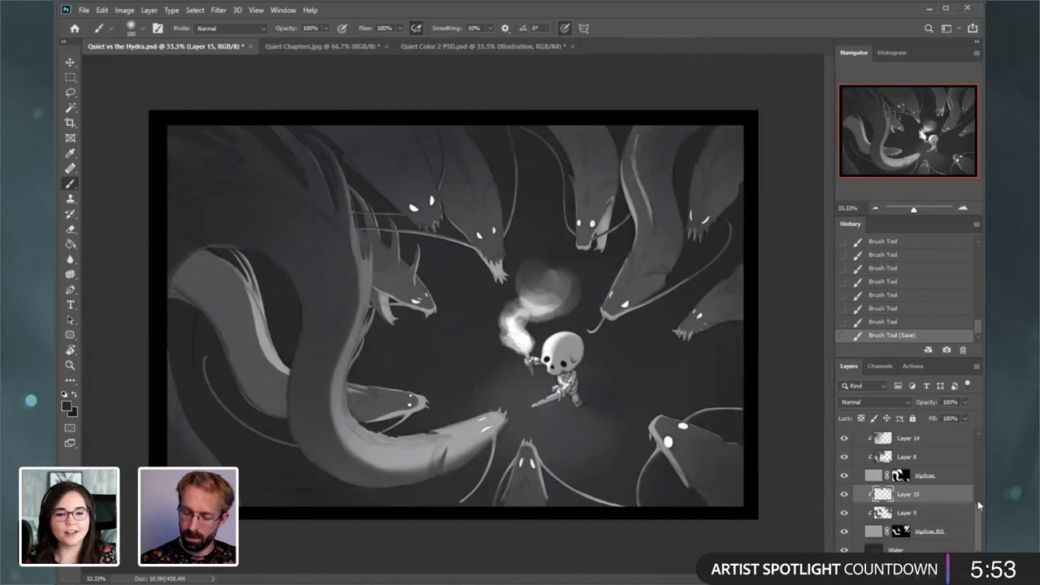
pyautogui.press(']')
pyautogui.press(']')
pyautogui.press(']')
pyautogui.press(']')
pyautogui.press(']')
pyautogui.press(']')
pyautogui.press(']')
pyautogui.press(']')
pyautogui.press(']')
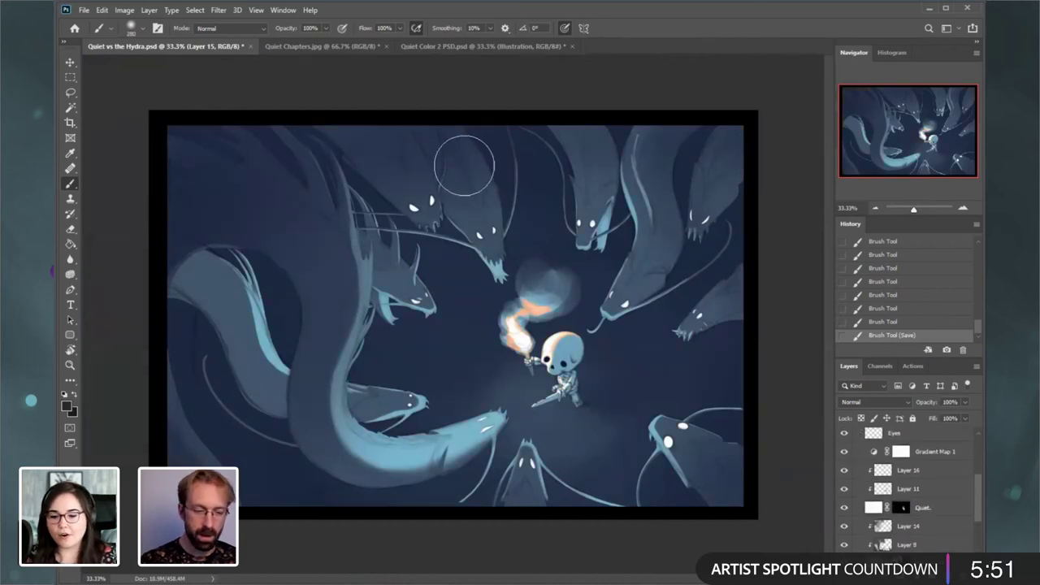
pyautogui.moveTo(519, 193)
pyautogui.mouseDown()
pyautogui.moveTo(505, 163)
pyautogui.moveTo(462, 148)
pyautogui.mouseUp()
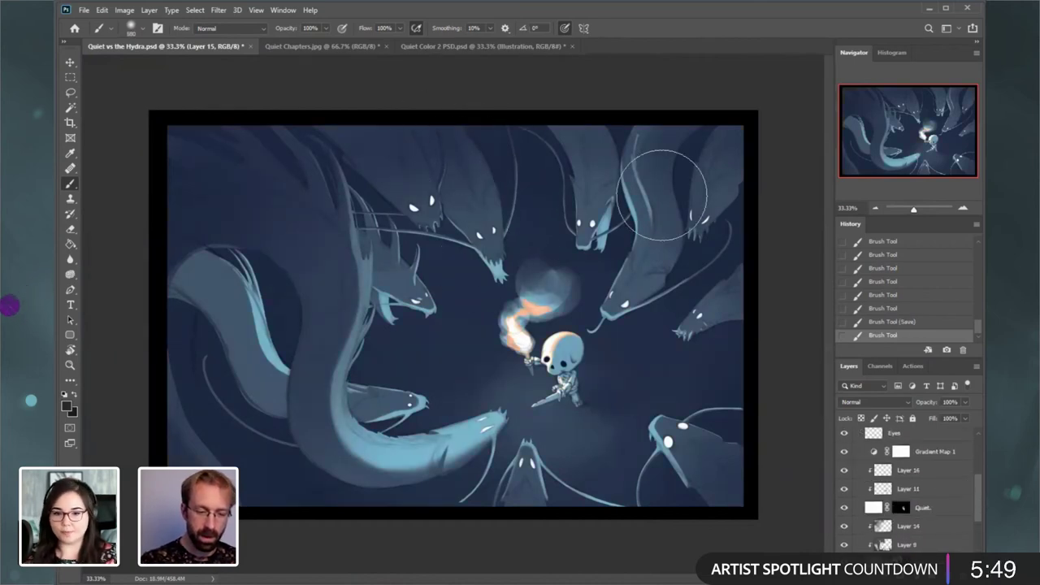
pyautogui.click(662, 196)
# - Compare the background hydras by hiding and showing Layer 15 and the Hydras BG layer
pyautogui.moveTo(975, 508); pyautogui.dragTo(978, 540)
pyautogui.click(844, 495)
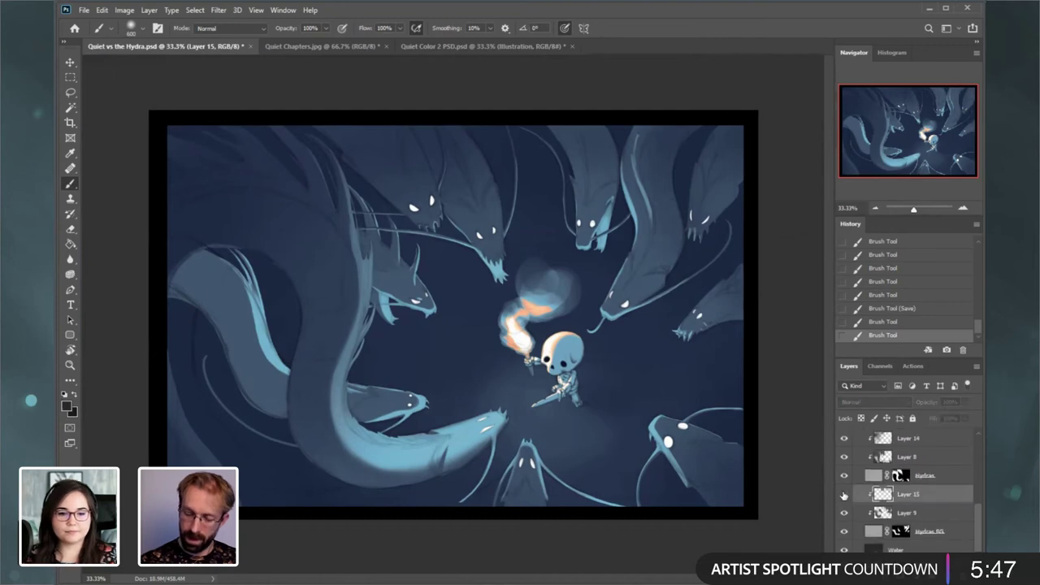
pyautogui.click(846, 494)
pyautogui.click(844, 533)
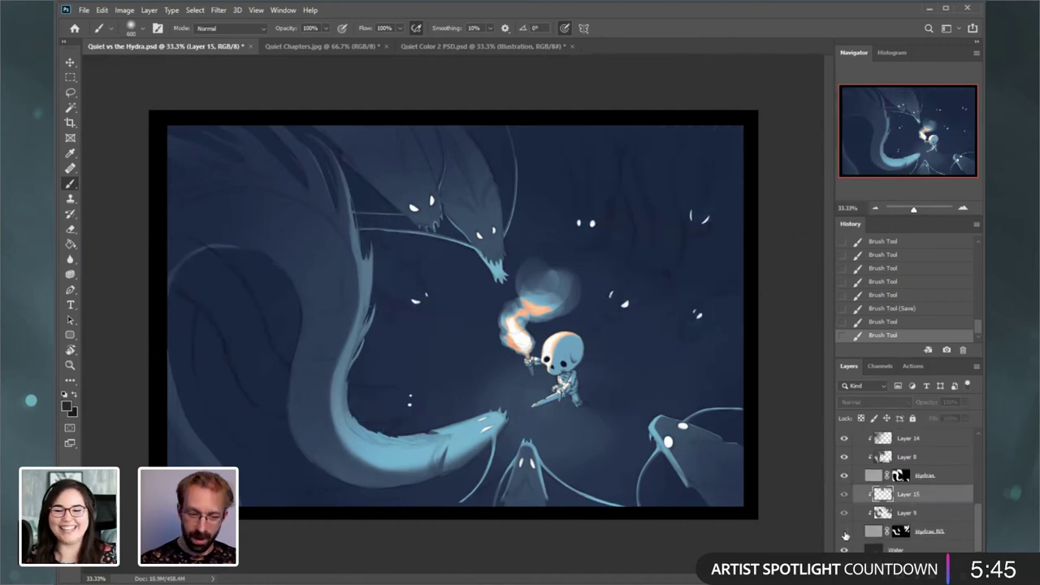
pyautogui.click(844, 534)
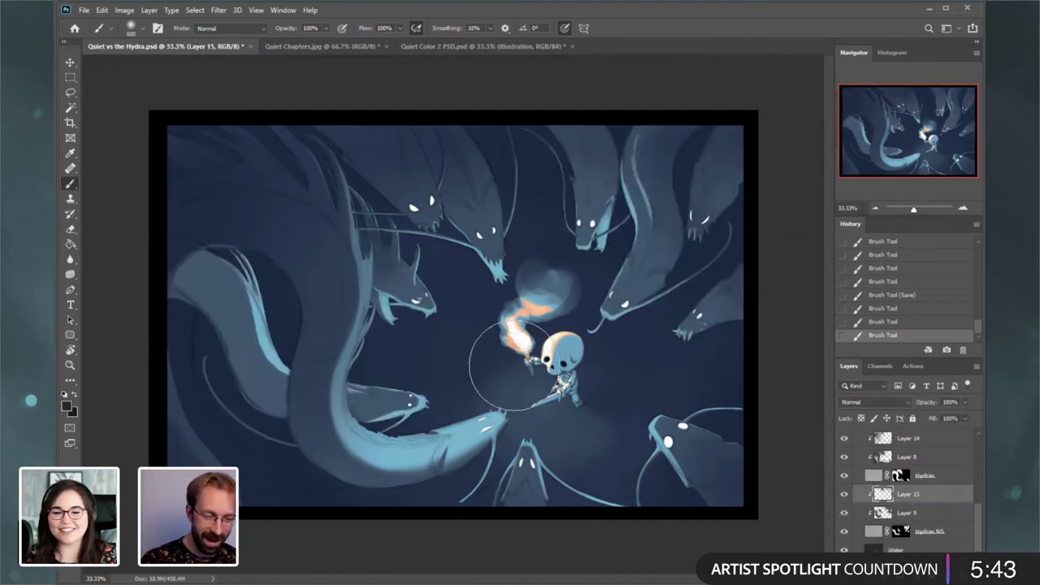
# - Darken the horned background hydra beside the large foreground one on Layer 15, comparing it by undoing and redoing strokes and toggling Hydras BG
pyautogui.hotkey('ctrl', 'z')
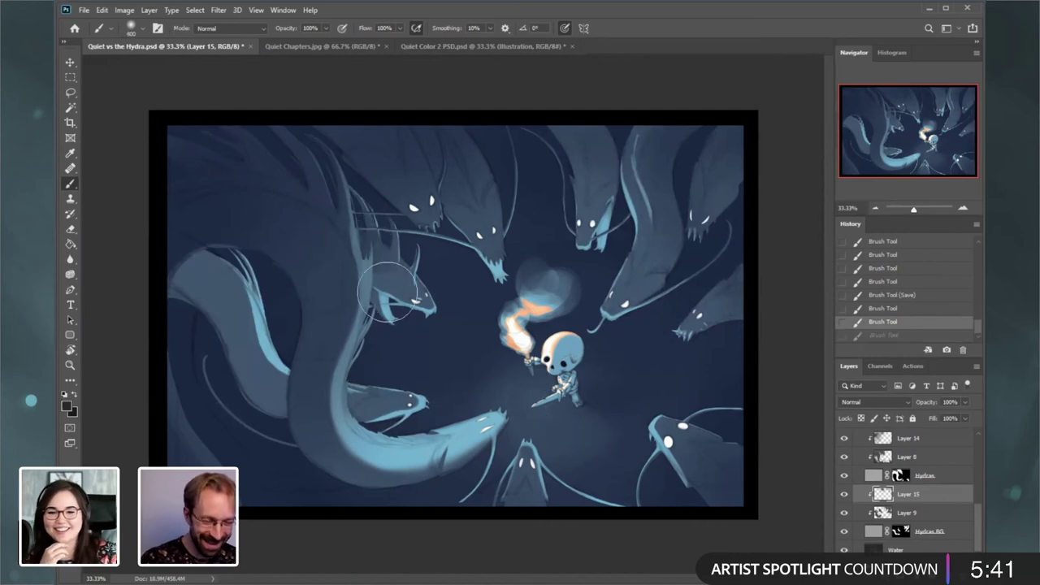
pyautogui.hotkey('ctrl', 'shift', 'z')
pyautogui.hotkey('ctrl', 'shift', 'z')
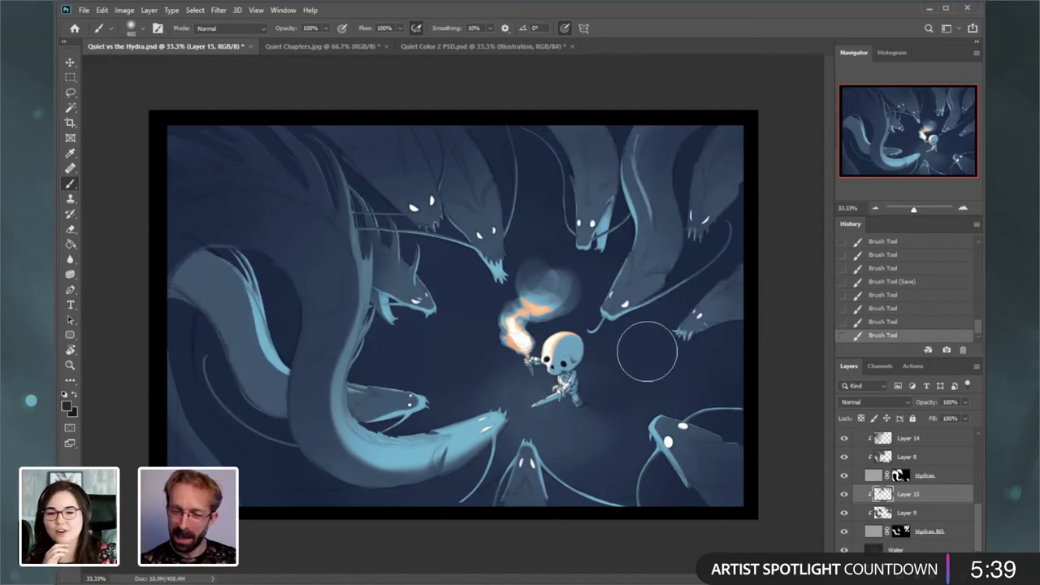
pyautogui.moveTo(364, 258); pyautogui.dragTo(401, 281)
pyautogui.moveTo(401, 281)
pyautogui.mouseDown()
pyautogui.moveTo(357, 250)
pyautogui.moveTo(385, 274)
pyautogui.mouseUp()
pyautogui.click(844, 531)
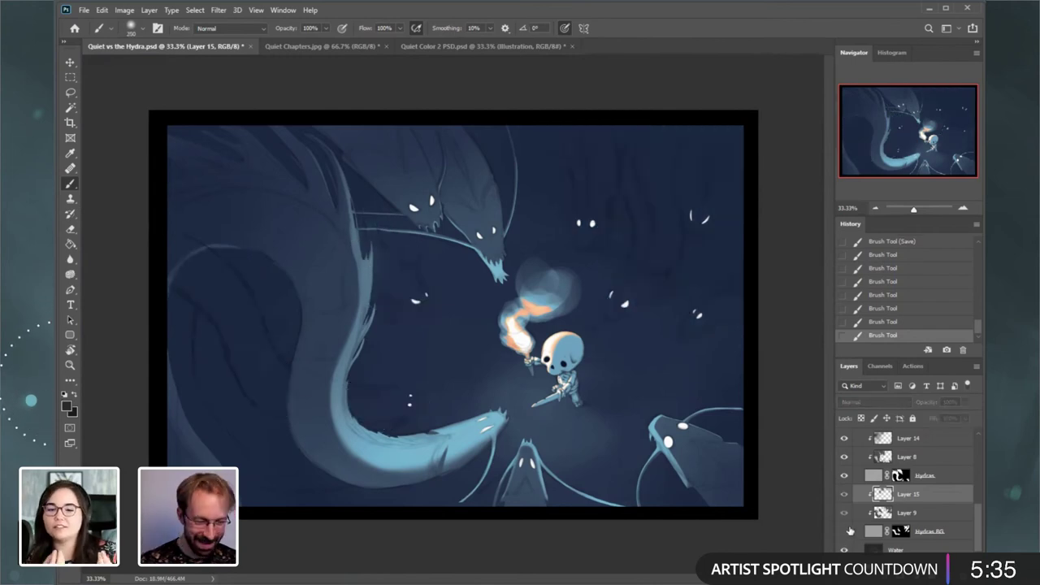
pyautogui.click(844, 531)
# - Darken the coiled background hydra behind the large neck on Layer 15, enlarging the brush to 900 px, and compare with Hydras BG hidden
pyautogui.press(']')
pyautogui.press(']')
pyautogui.moveTo(187, 278); pyautogui.dragTo(249, 303)
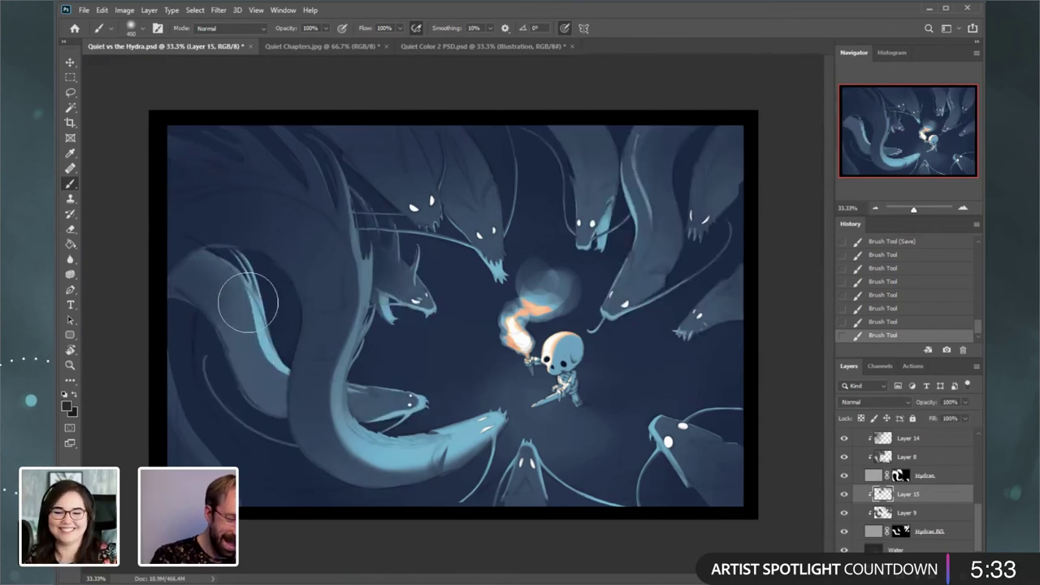
pyautogui.press(']')
pyautogui.press(']')
pyautogui.press(']')
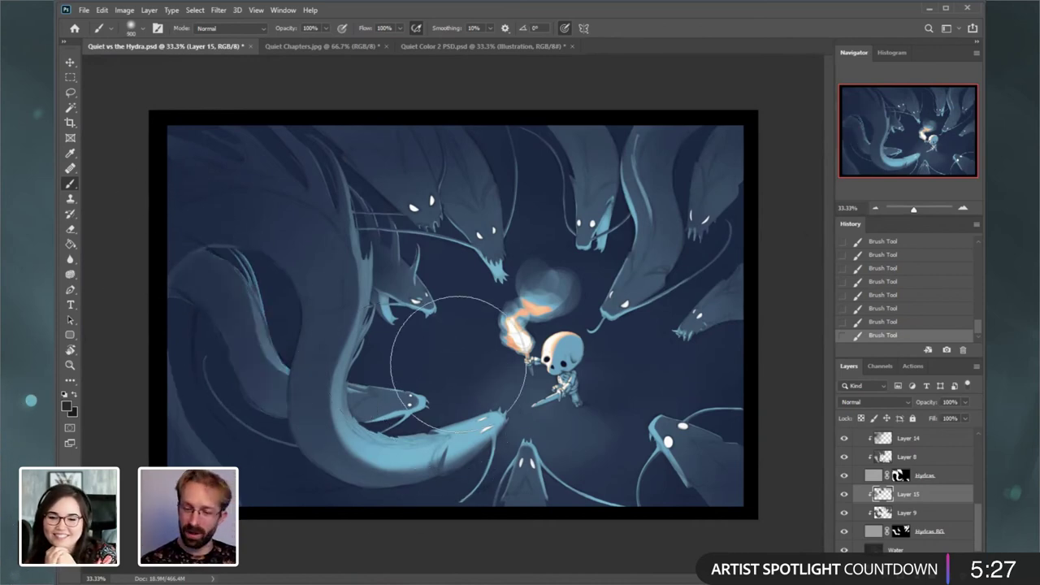
pyautogui.hotkey('ctrl', 'z')
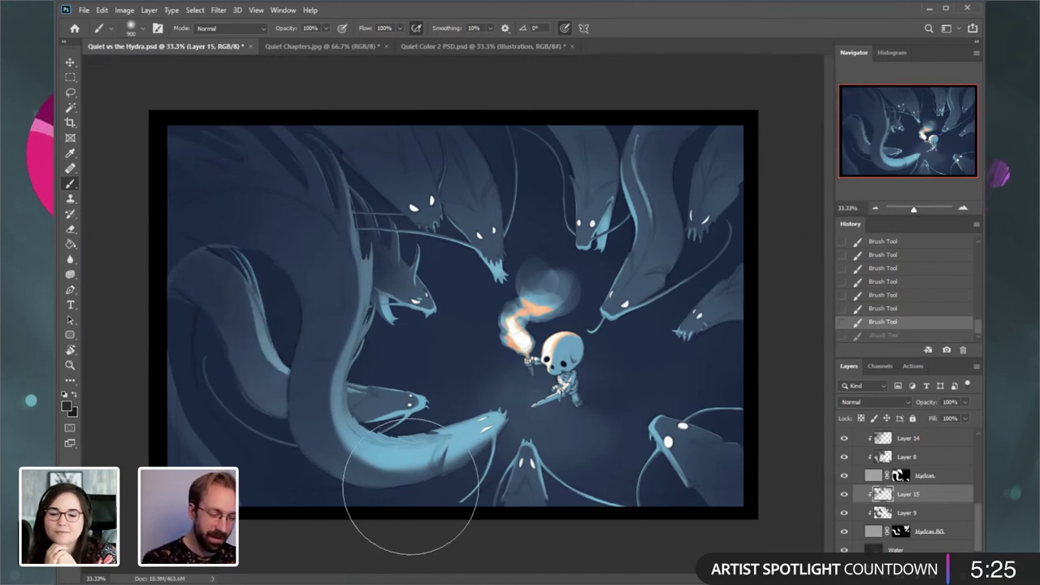
pyautogui.hotkey('ctrl', 'shift', 'z')
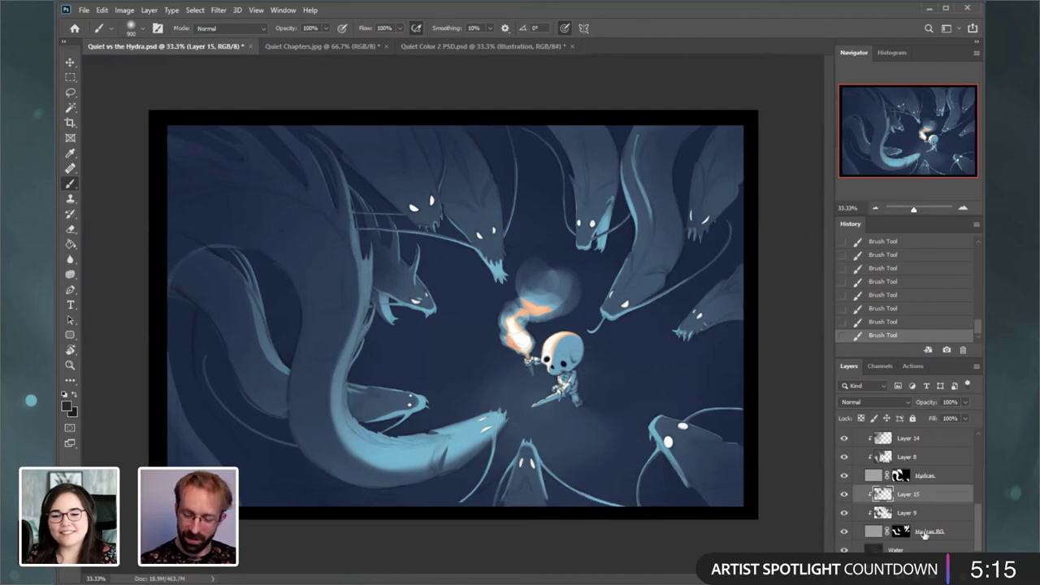
pyautogui.click(844, 531)
pyautogui.click(843, 531)
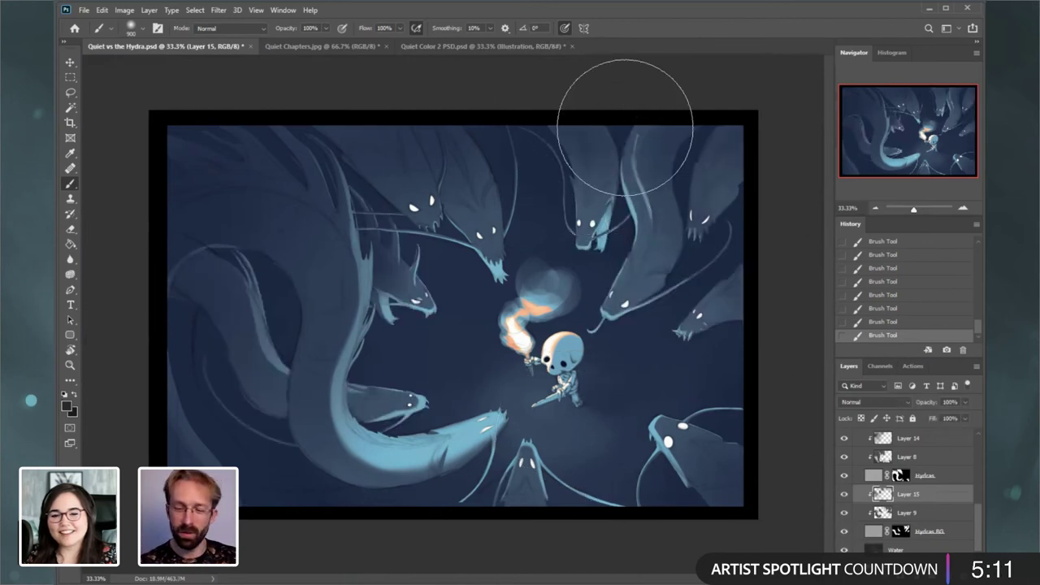
# - Shade the edges of the upper-right background hydras on Layer 15, reducing the brush to 80 px and comparing the last strokes
pyautogui.press('[')
pyautogui.press('[')
pyautogui.press('[')
pyautogui.press('[')
pyautogui.press('[')
pyautogui.press('[')
pyautogui.press('[')
pyautogui.press('[')
pyautogui.press('[')
pyautogui.press('[')
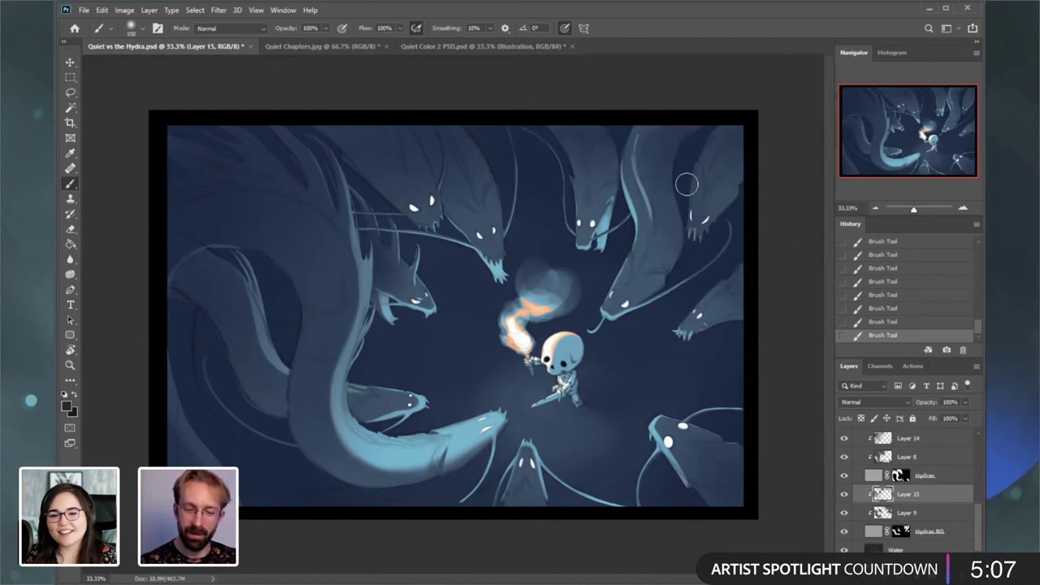
pyautogui.hotkey('ctrl', 'z')
pyautogui.hotkey('ctrl', 'shift', 'z')
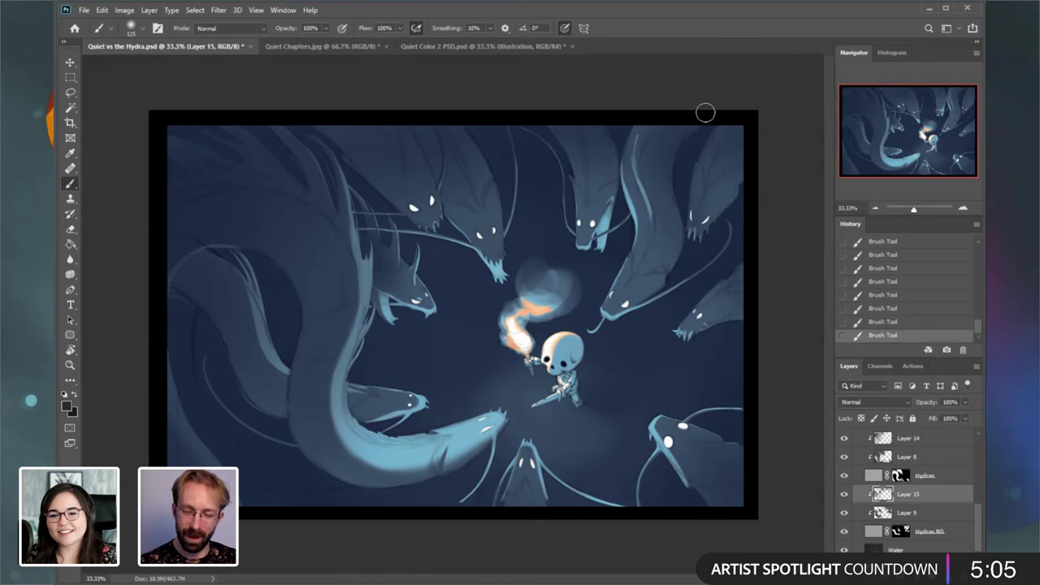
pyautogui.press('[')
pyautogui.hotkey('ctrl', 'z')
pyautogui.hotkey('ctrl', 'shift', 'z')
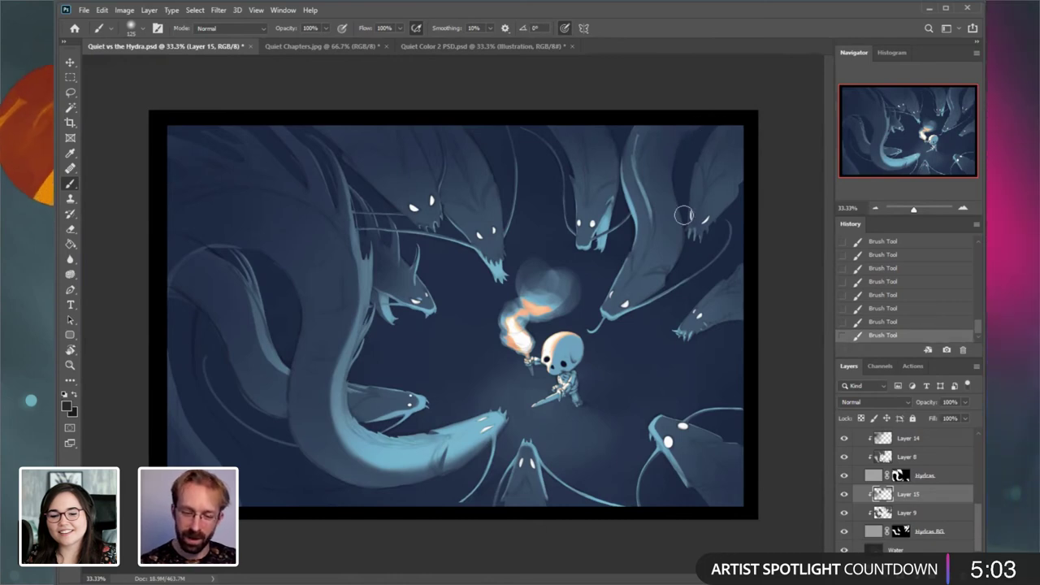
pyautogui.press('[')
pyautogui.press('[')
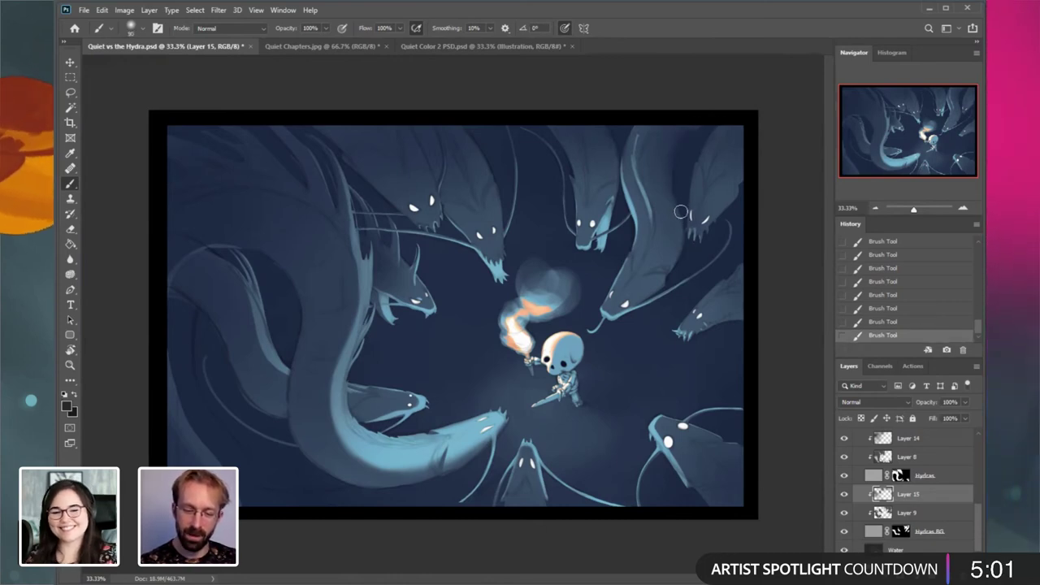
# - Undo the last stroke and repaint the dark edge on the narrow background hydra above the skeleton, ending with a 70 px brush
pyautogui.hotkey('ctrl', '+')
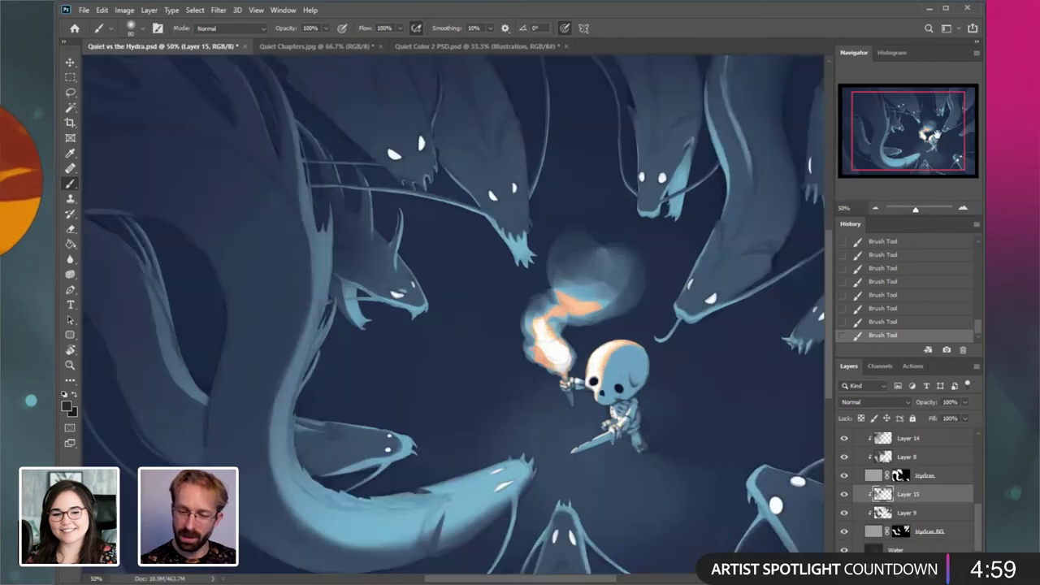
pyautogui.moveTo(794, 195); pyautogui.dragTo(712, 242)
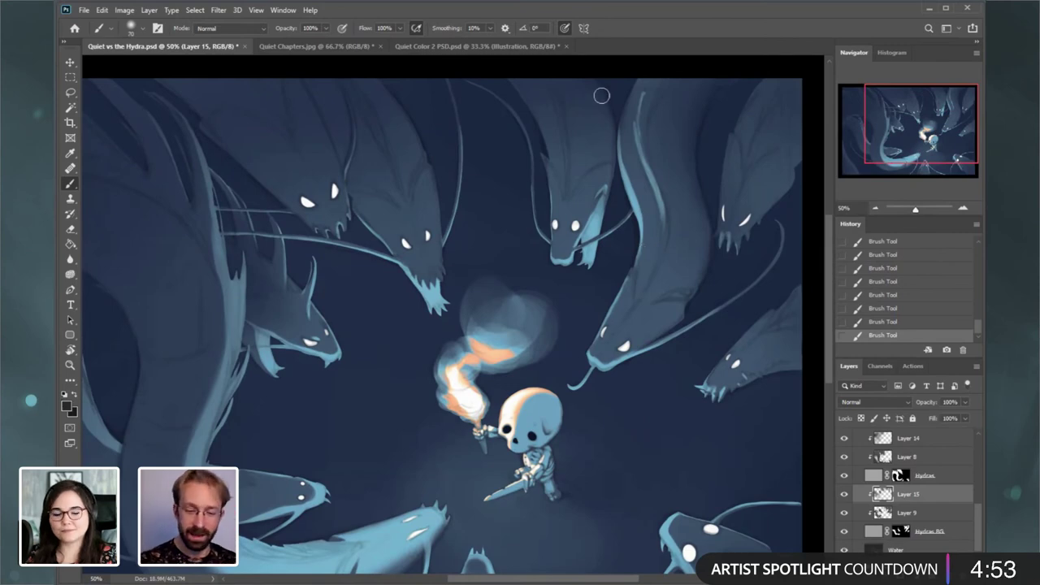
pyautogui.hotkey('ctrl', 'z')
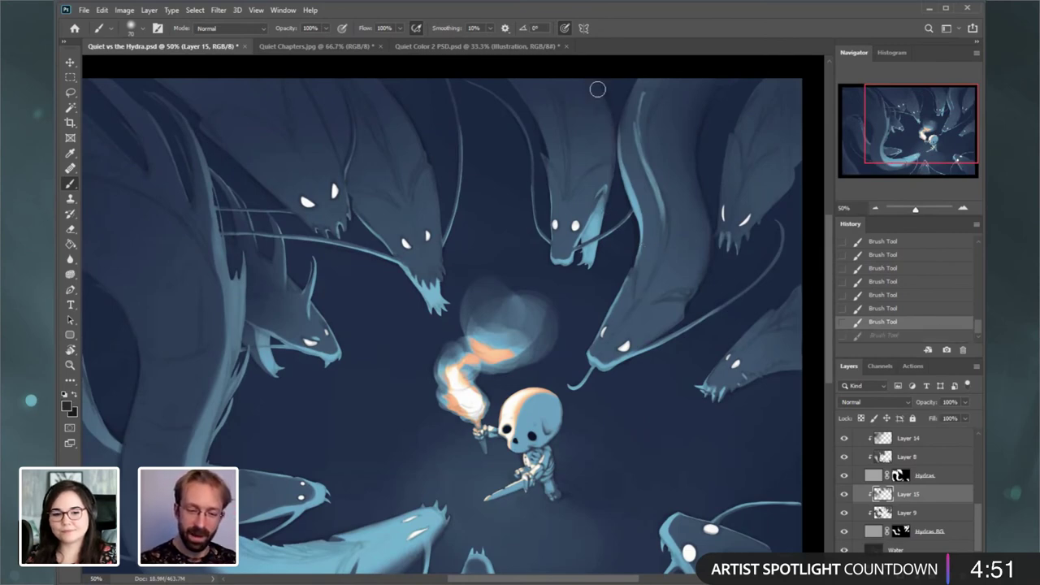
pyautogui.moveTo(611, 119); pyautogui.dragTo(614, 201)
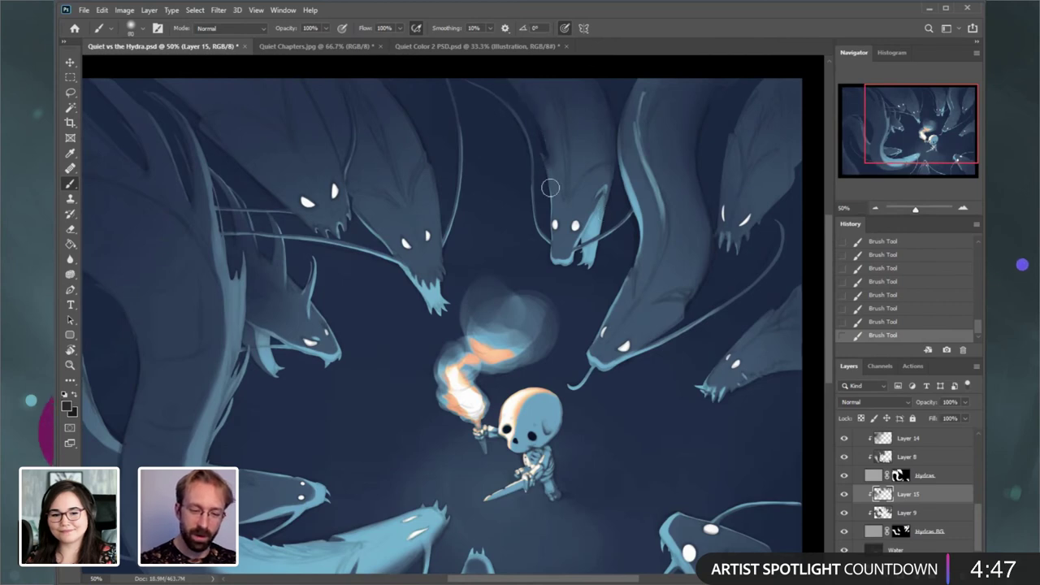
pyautogui.press('[')
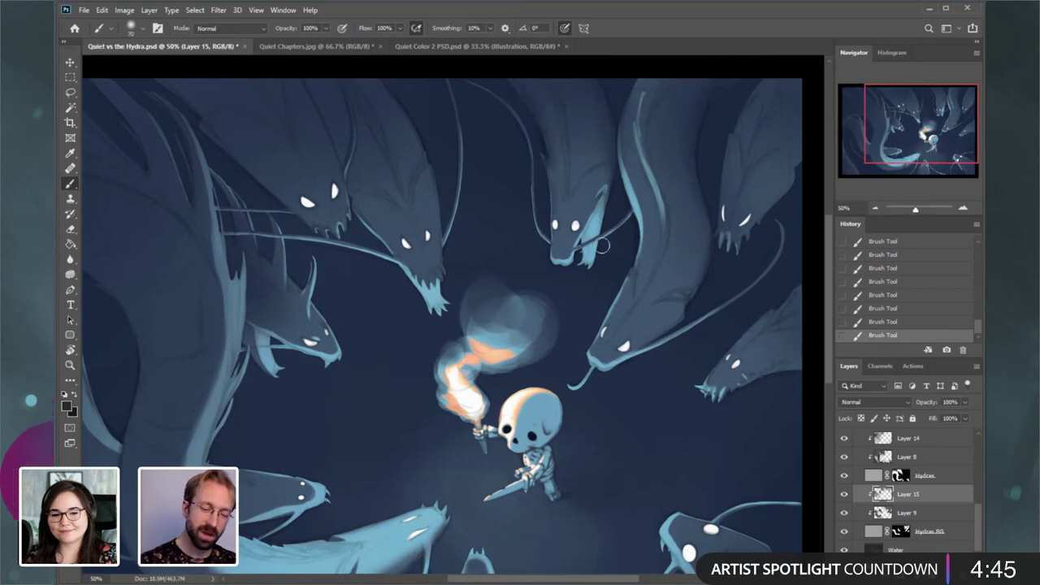
# - Erase the excess shading on Layer 15 along the edge of the long-necked background hydra
pyautogui.press('e')
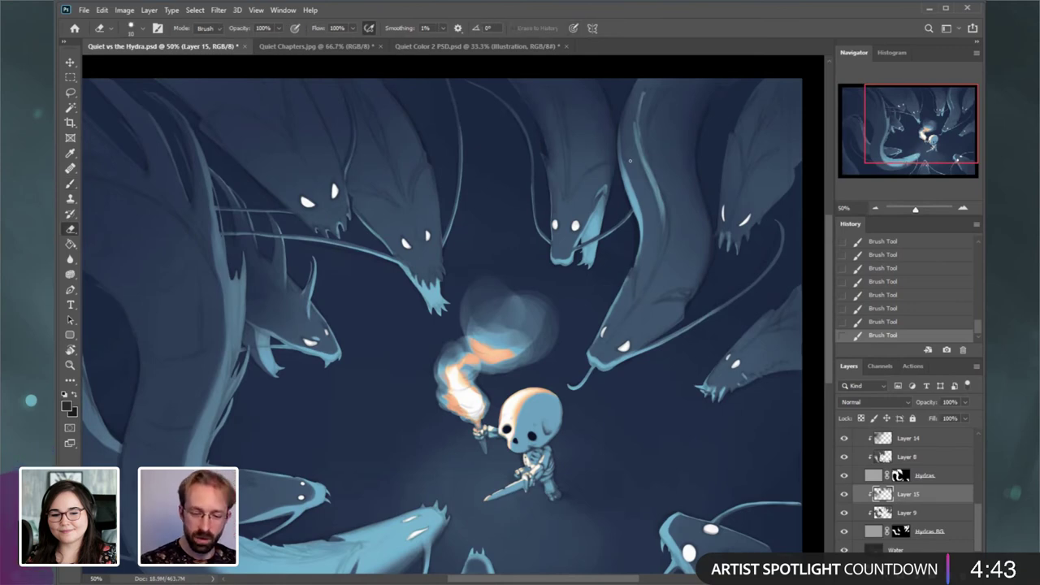
pyautogui.hotkey('ctrl', 'z')
pyautogui.moveTo(628, 182); pyautogui.dragTo(622, 107)
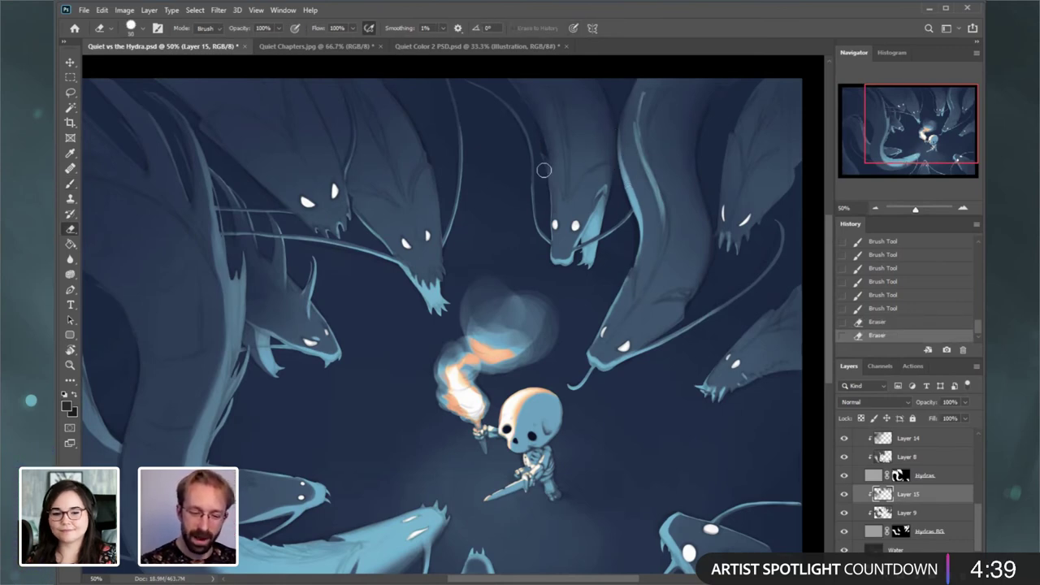
# - Return to the brush, enlarge it to 125 px and paint shading around the upper-centre hydra on Layer 15
pyautogui.press('b')
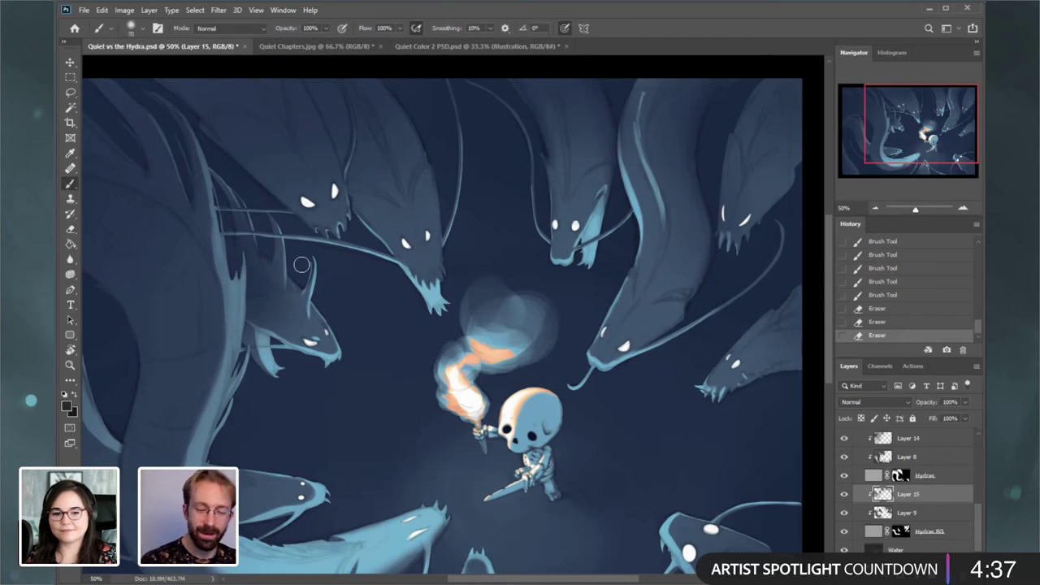
pyautogui.moveTo(666, 125); pyautogui.dragTo(703, 126)
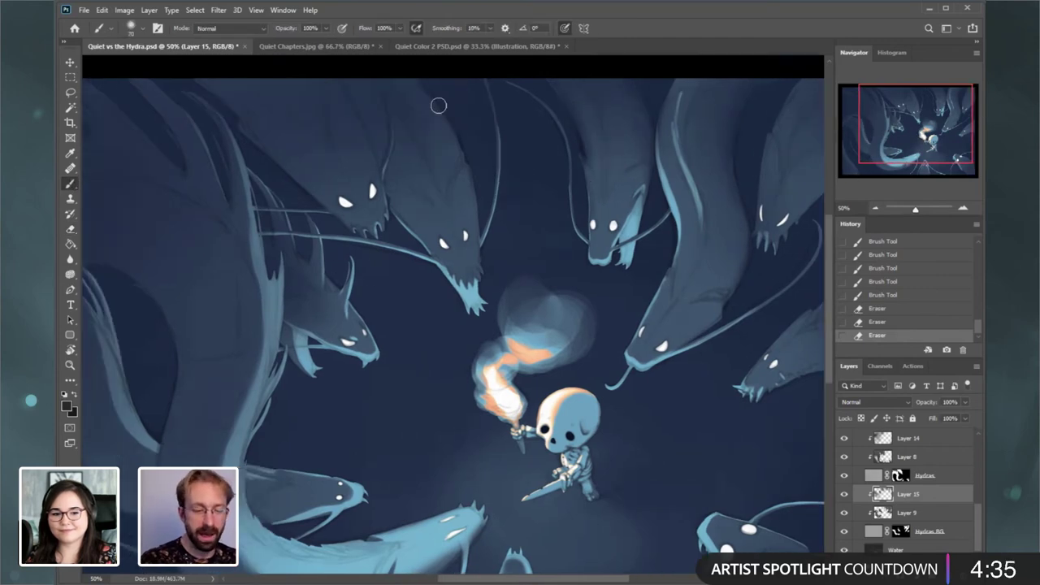
pyautogui.press(']')
pyautogui.press(']')
pyautogui.press(']')
pyautogui.moveTo(483, 209); pyautogui.dragTo(429, 89)
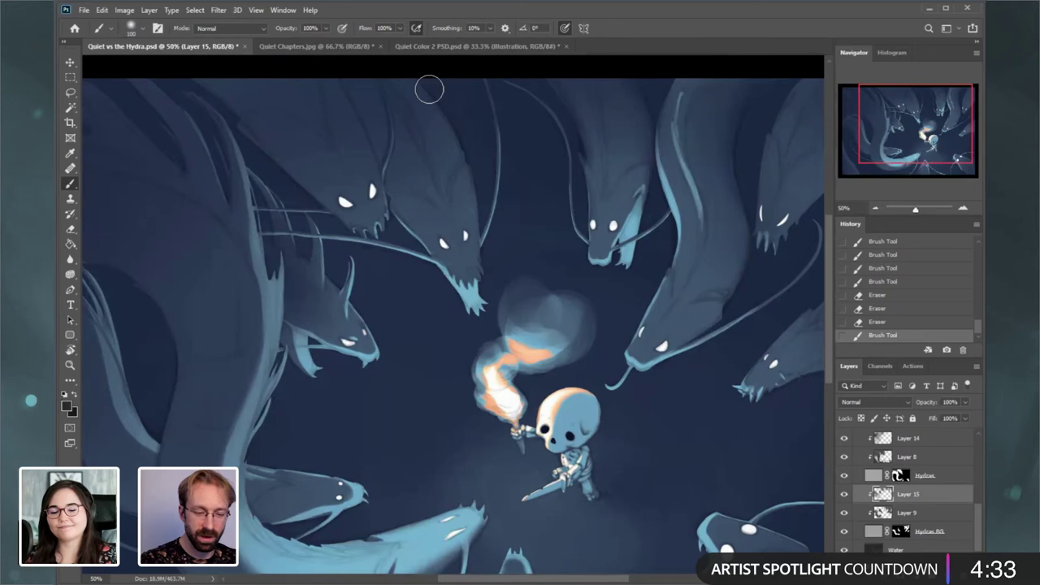
pyautogui.click(490, 279)
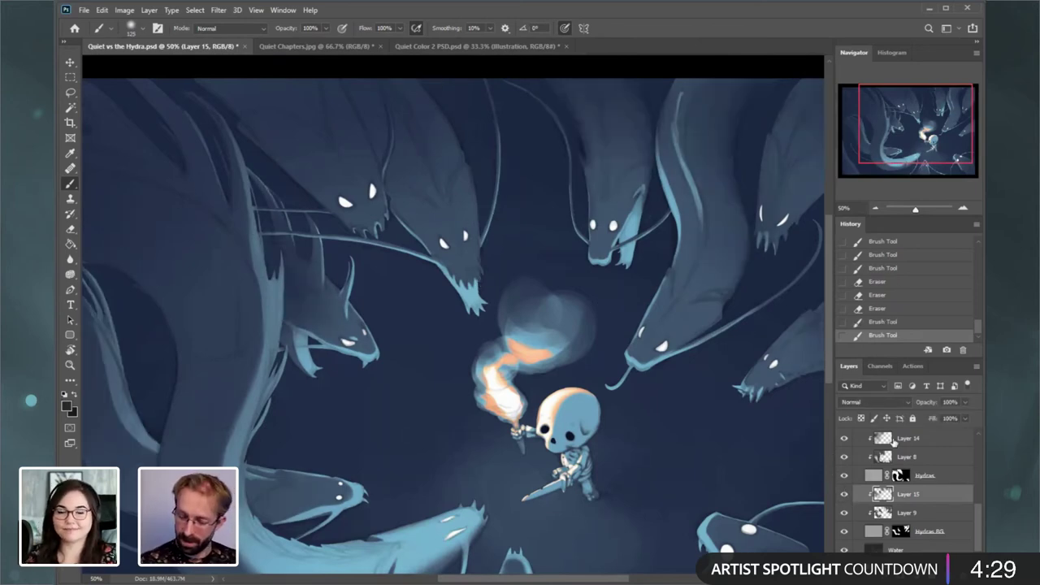
# - Select Layer 14 and shade the two upper foreground hydras with a smaller brush, undoing and repainting one stroke
pyautogui.click(894, 440)
pyautogui.moveTo(495, 227)
pyautogui.mouseDown()
pyautogui.moveTo(436, 100)
pyautogui.moveTo(488, 231)
pyautogui.moveTo(464, 138)
pyautogui.mouseUp()
pyautogui.press('[')
pyautogui.press('[')
pyautogui.press('[')
pyautogui.moveTo(500, 311)
pyautogui.mouseDown()
pyautogui.moveTo(499, 288)
pyautogui.moveTo(411, 212)
pyautogui.mouseUp()
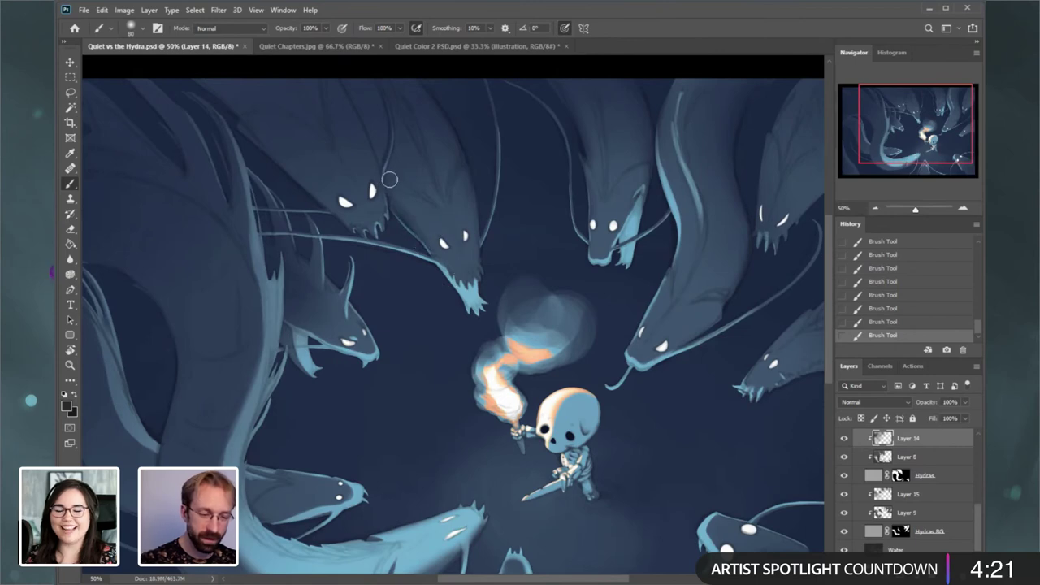
pyautogui.hotkey('ctrl', 'z')
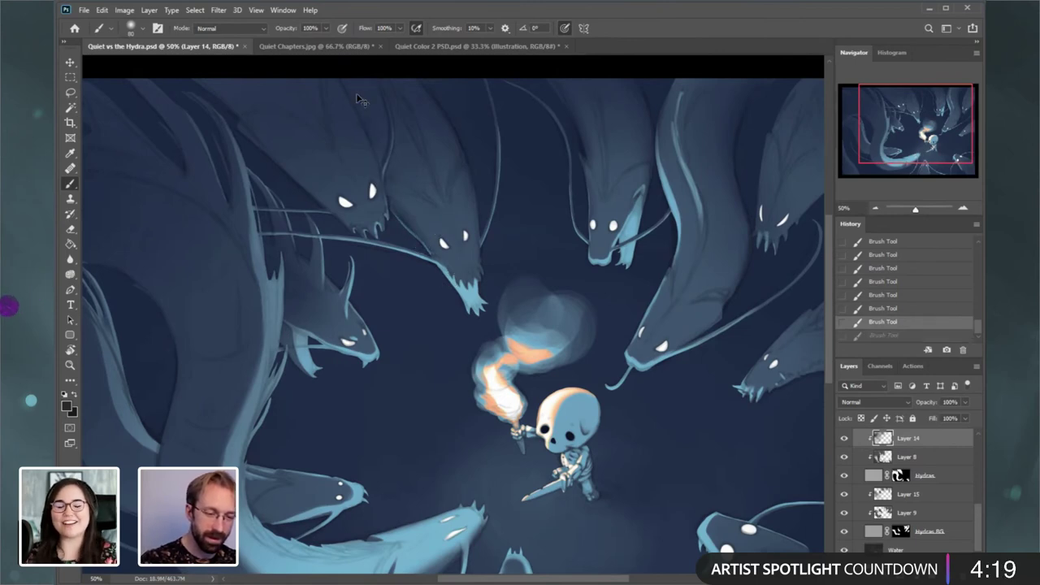
pyautogui.moveTo(355, 100); pyautogui.dragTo(374, 168)
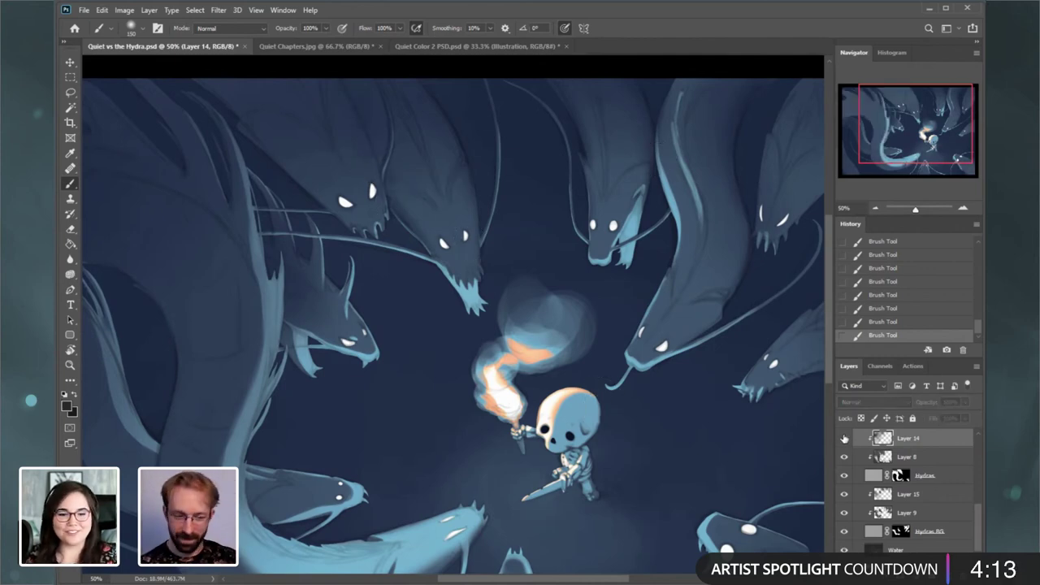
# - Try to erase shading along the upper-centre hydra's neck on Layer 14 and step back through the history
pyautogui.click(73, 230)
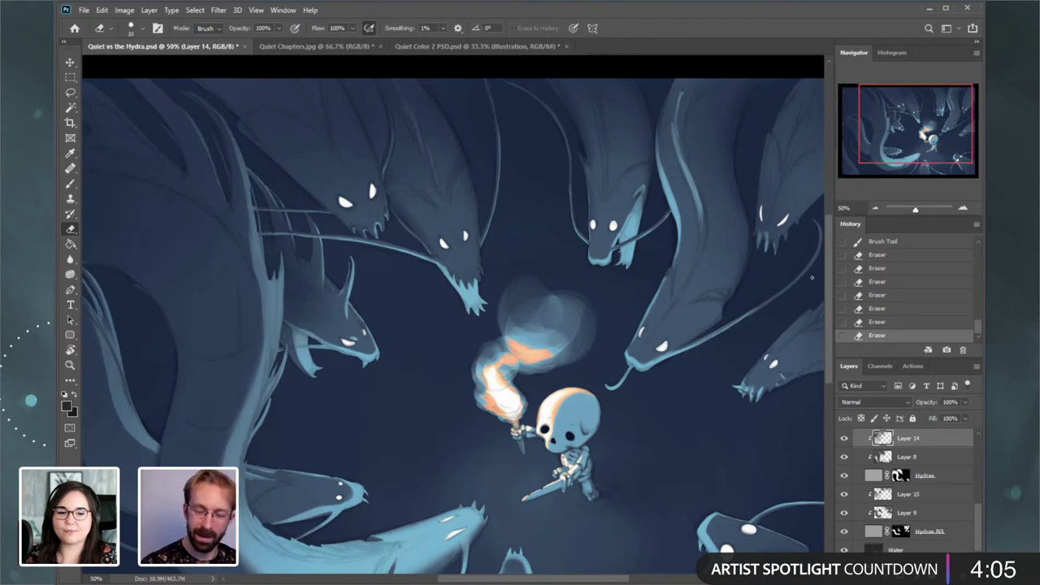
pyautogui.moveTo(390, 83); pyautogui.dragTo(436, 200)
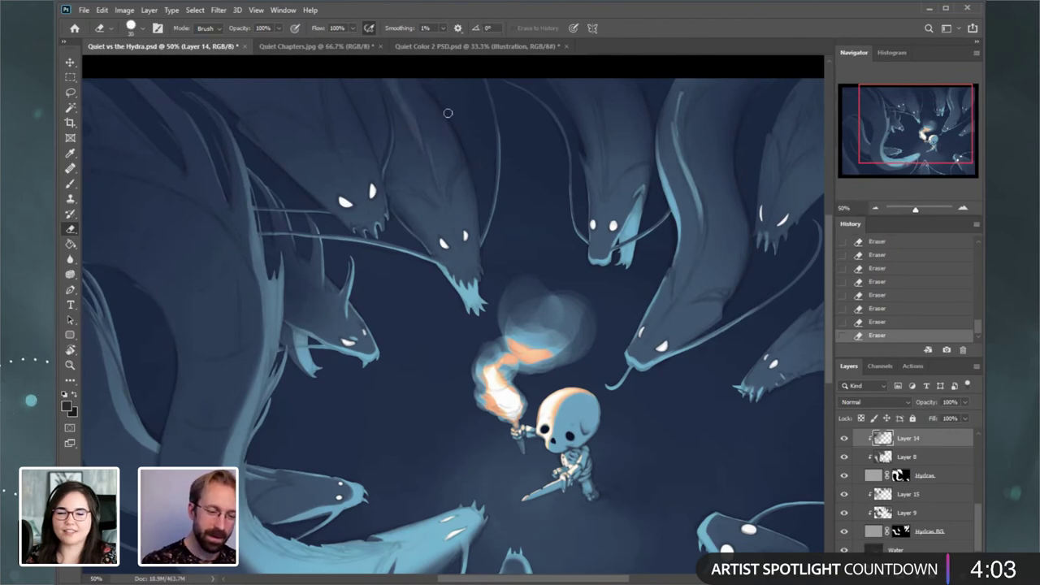
pyautogui.hotkey('ctrl', 'z')
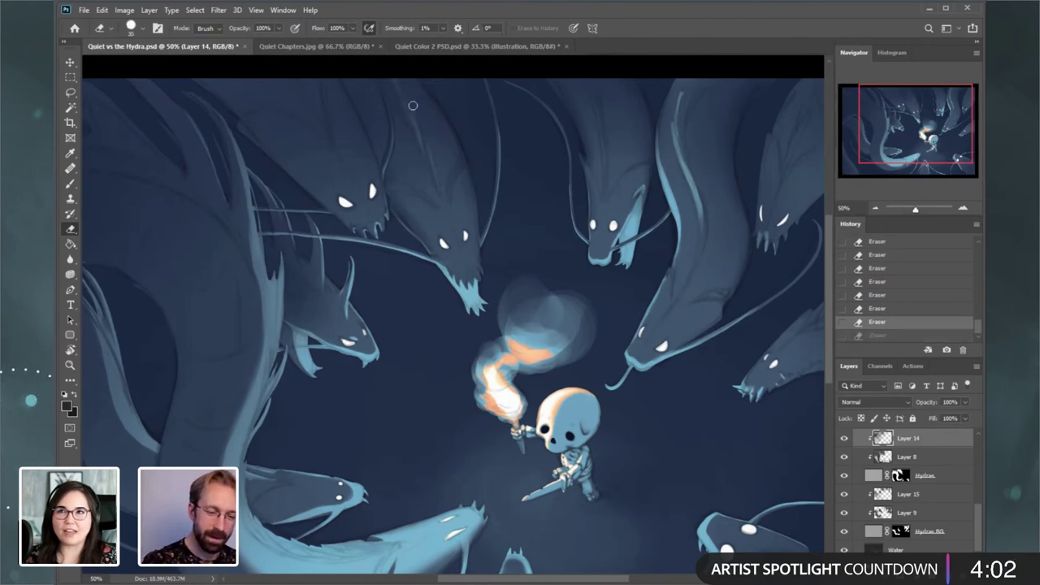
pyautogui.click(904, 284)
pyautogui.click(908, 242)
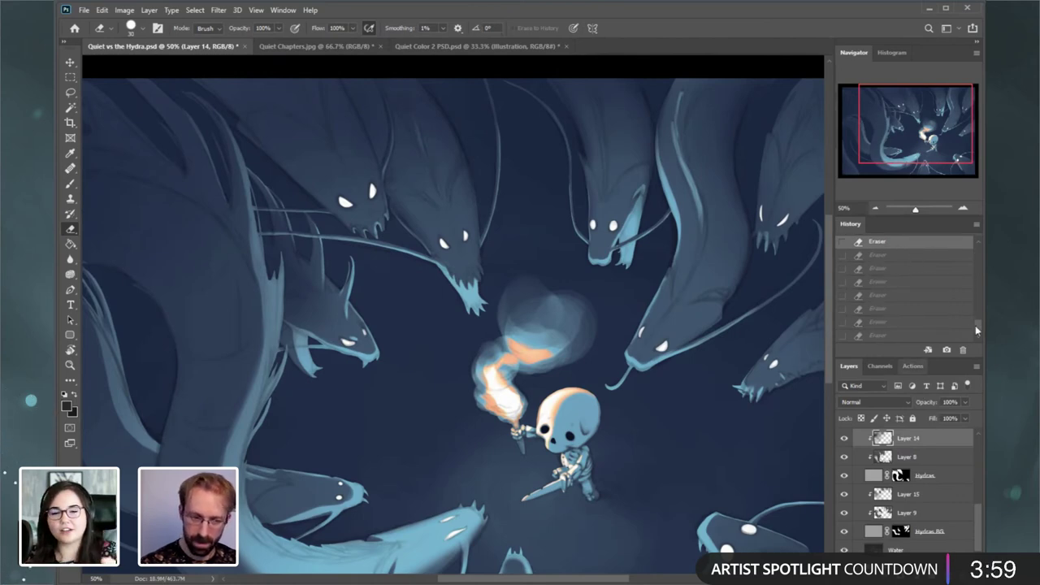
# - Erase a thin highlight down the upper-centre hydra's neck on Layer 8, stepping back the 10 px strokes and redoing them at 15 px
pyautogui.scroll(1, 976, 325)
pyautogui.click(906, 457)
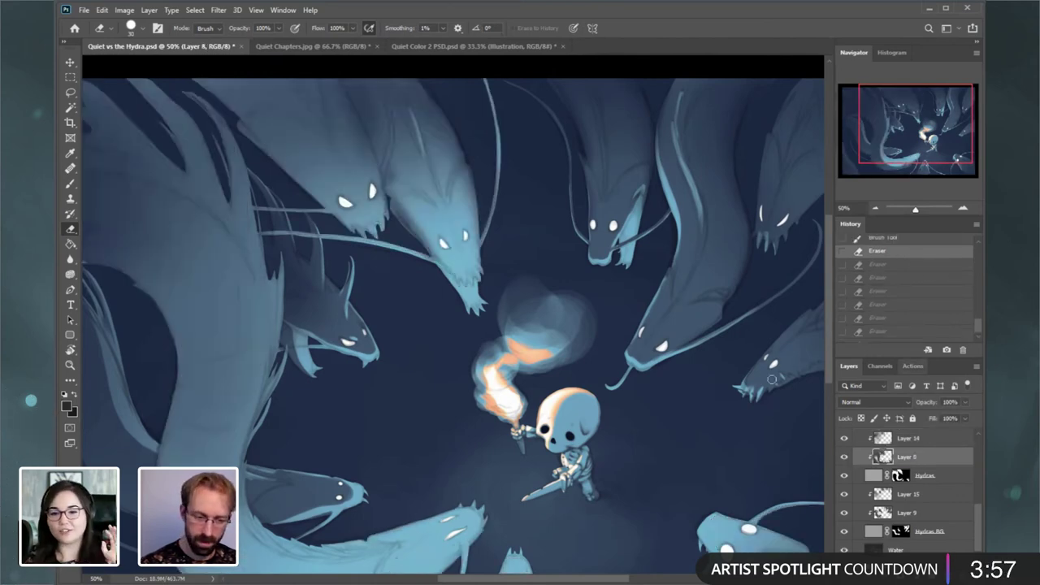
pyautogui.press('[')
pyautogui.press('[')
pyautogui.moveTo(418, 129); pyautogui.dragTo(453, 221)
pyautogui.click(453, 221)
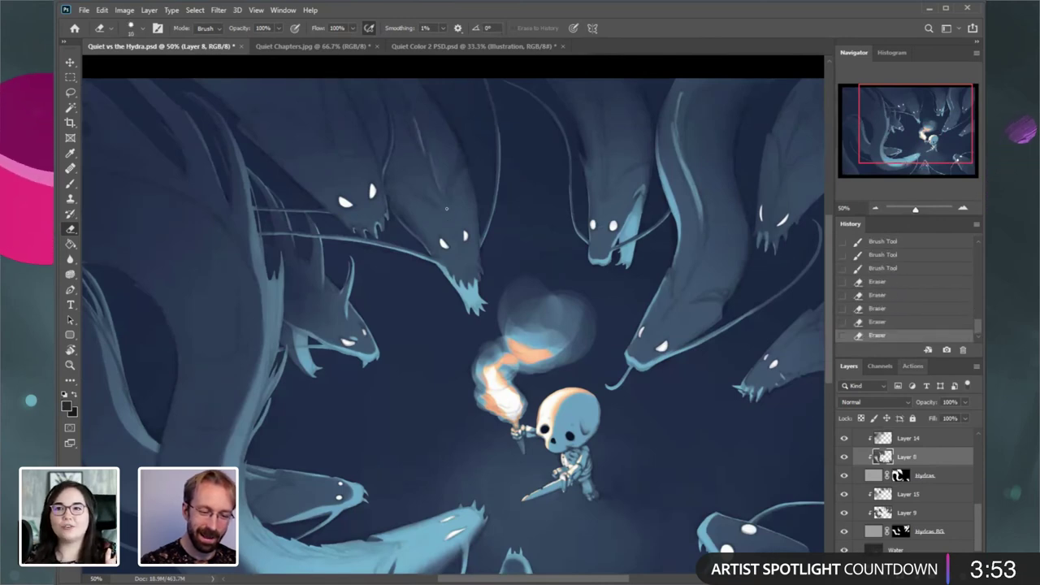
pyautogui.click(887, 309)
pyautogui.press(']')
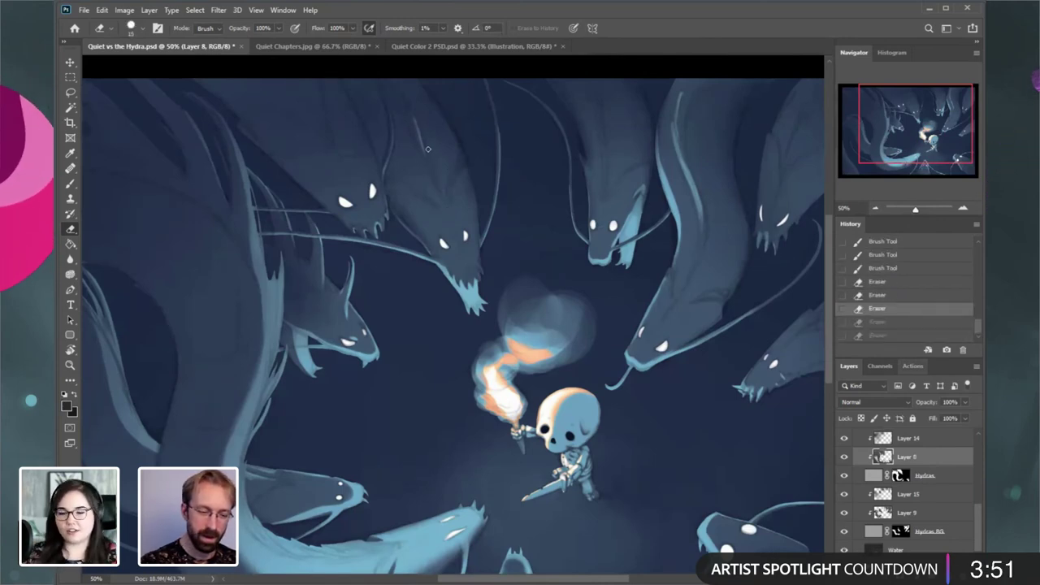
pyautogui.moveTo(419, 138); pyautogui.dragTo(456, 232)
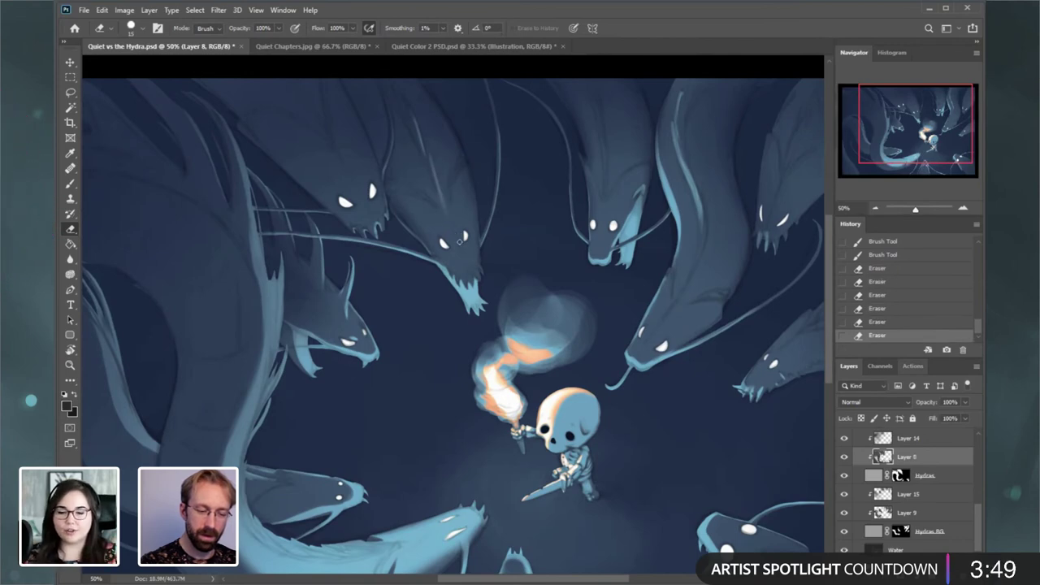
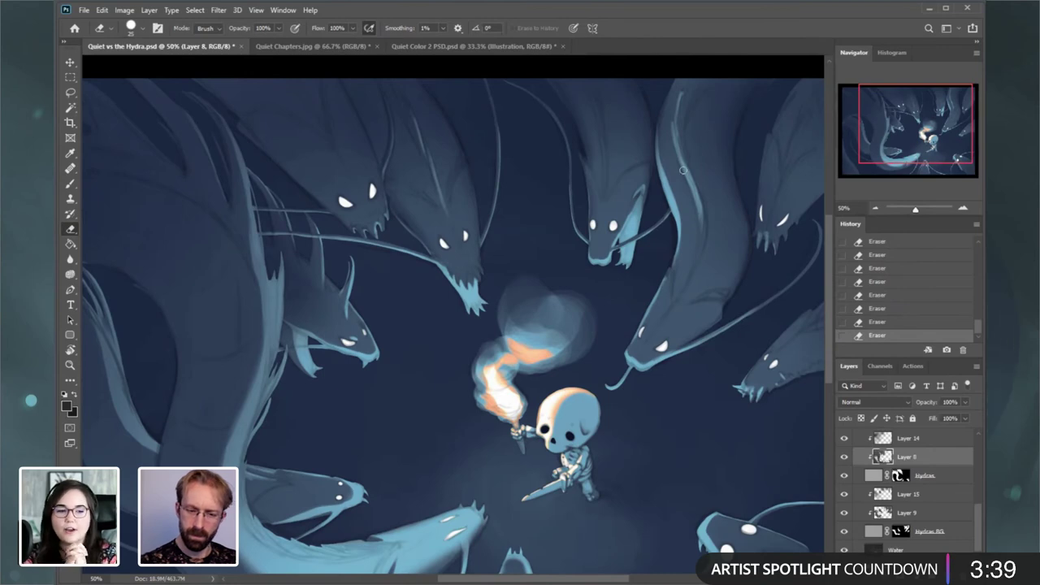
# - Hide and show the Hydras layer to check it, and undo the last eraser stroke on Layer 8
pyautogui.click(845, 476)
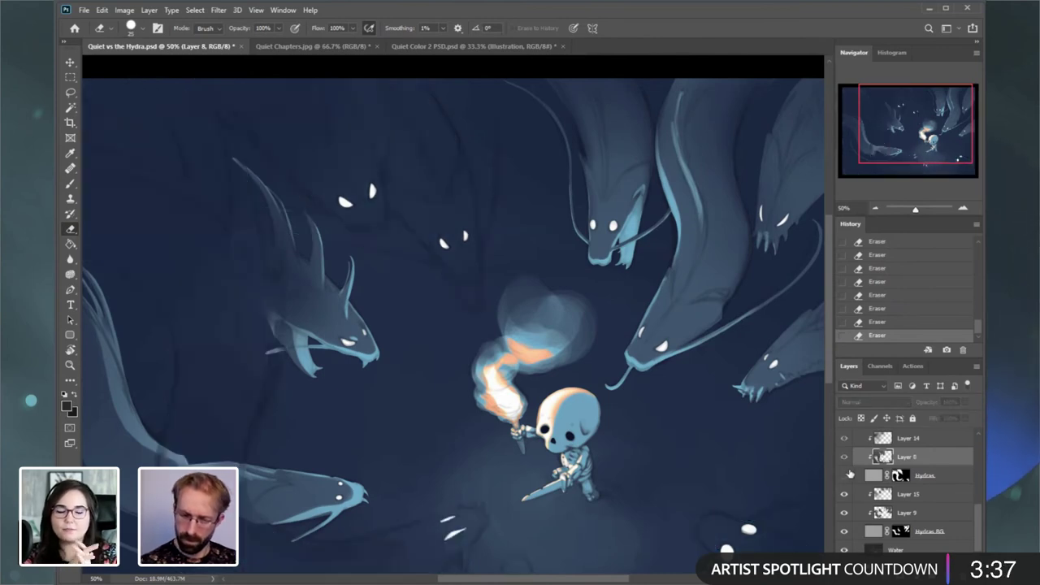
pyautogui.click(844, 476)
pyautogui.moveTo(893, 131); pyautogui.dragTo(873, 145)
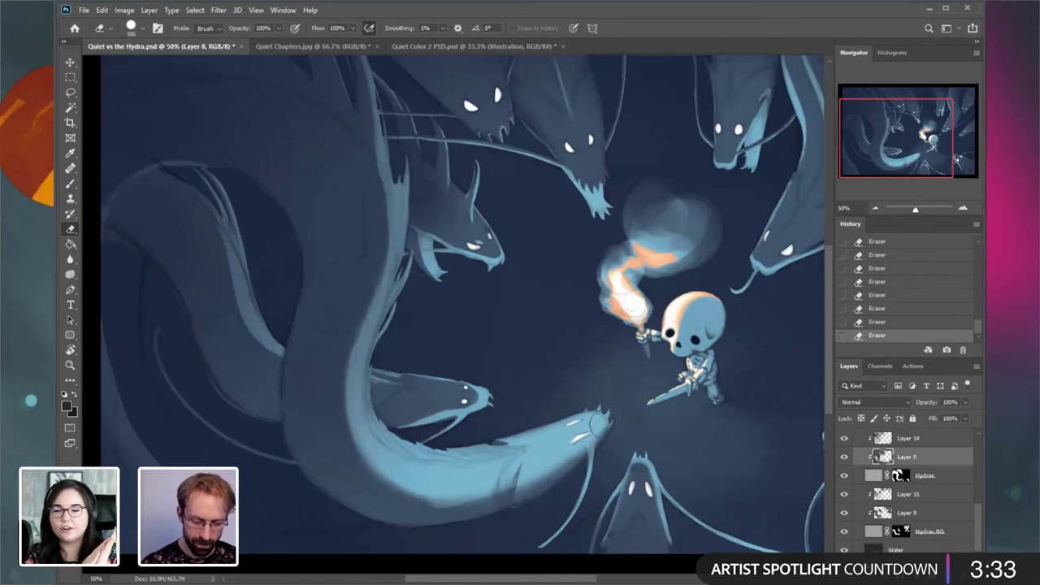
pyautogui.hotkey('ctrl', 'z')
# - Return to the brush and paint shading along the large foreground hydra's body and head on Layer 8, undoing the first and last strokes
pyautogui.click(70, 185)
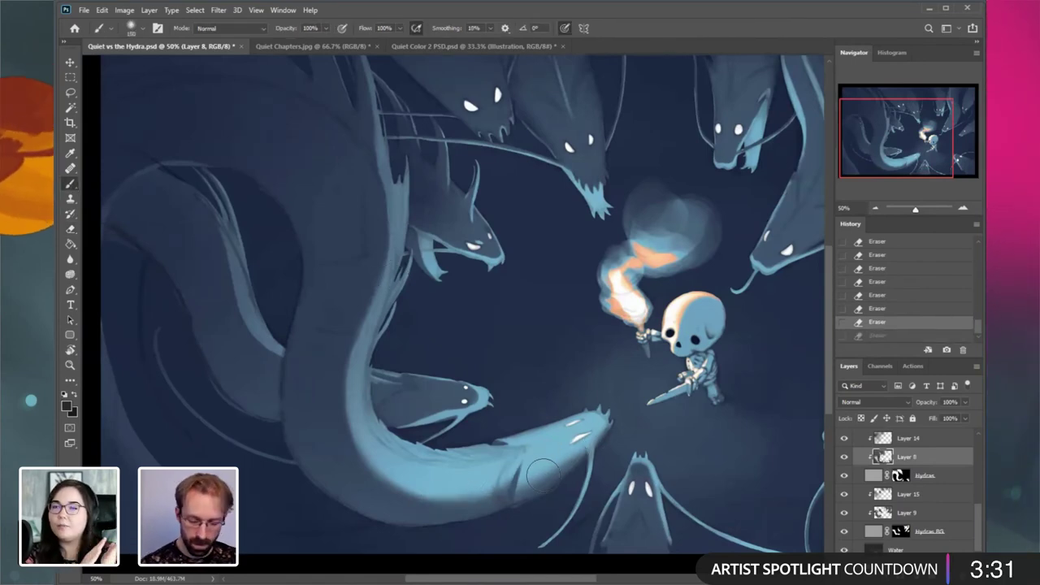
pyautogui.moveTo(528, 463); pyautogui.dragTo(475, 492)
pyautogui.hotkey('ctrl', 'z')
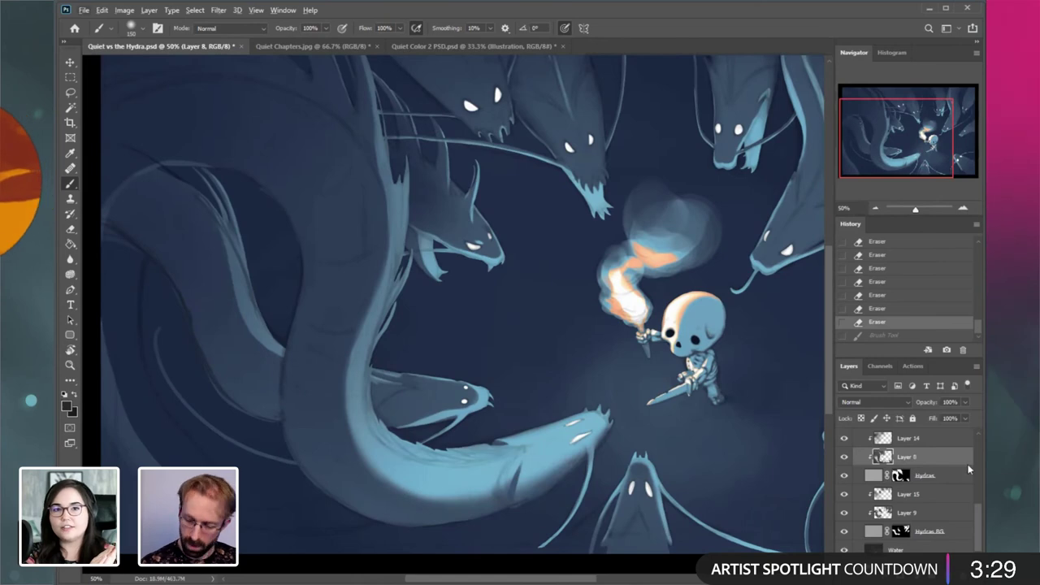
pyautogui.scroll(3, 968, 464)
pyautogui.click(845, 489)
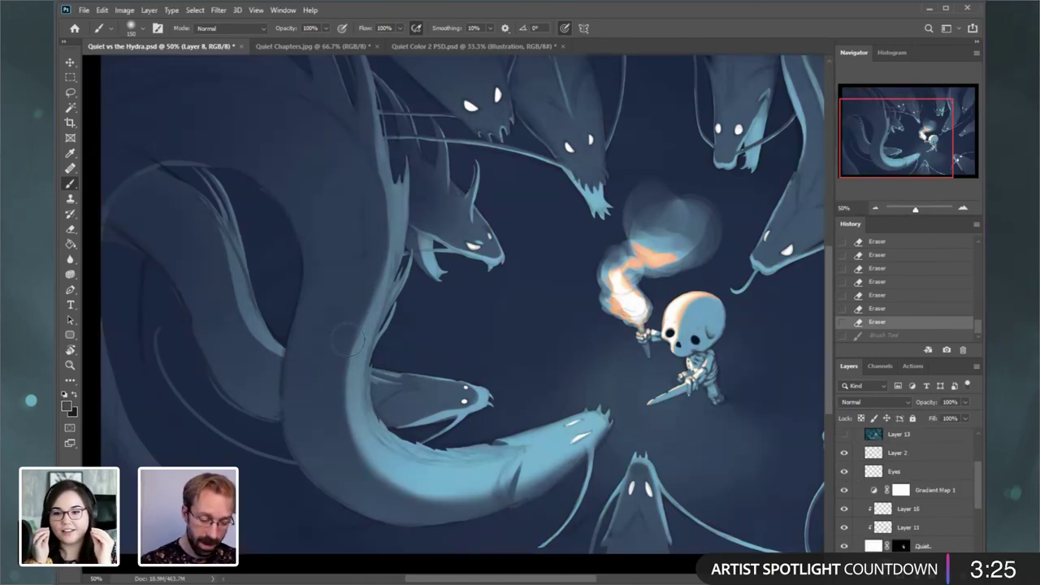
pyautogui.moveTo(347, 338)
pyautogui.mouseDown()
pyautogui.moveTo(338, 403)
pyautogui.moveTo(394, 493)
pyautogui.moveTo(546, 488)
pyautogui.moveTo(362, 471)
pyautogui.moveTo(504, 487)
pyautogui.moveTo(601, 431)
pyautogui.mouseUp()
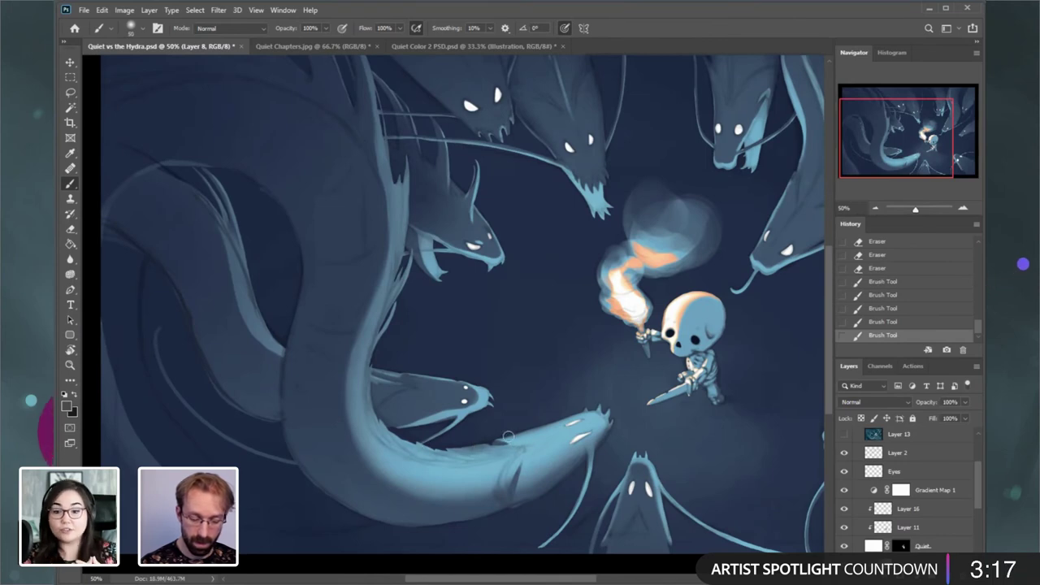
pyautogui.moveTo(497, 440)
pyautogui.mouseDown()
pyautogui.moveTo(554, 426)
pyautogui.moveTo(580, 446)
pyautogui.moveTo(526, 481)
pyautogui.mouseUp()
pyautogui.hotkey('ctrl', 'z')
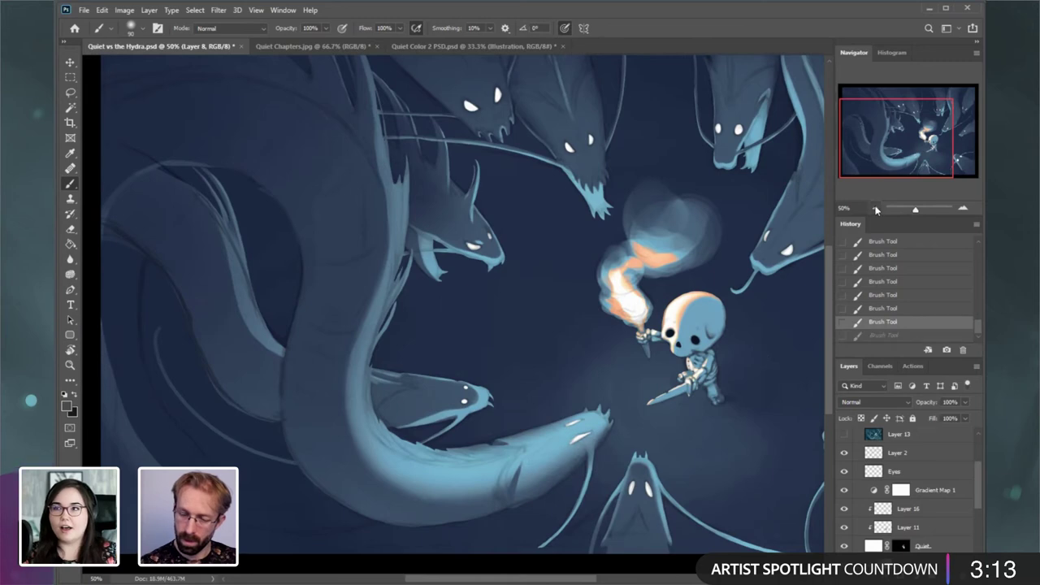
# - View the whole illustration and inspect the Gradient Map 1 adjustment's properties
pyautogui.hotkey('ctrl', '-')
pyautogui.doubleClick(874, 493)
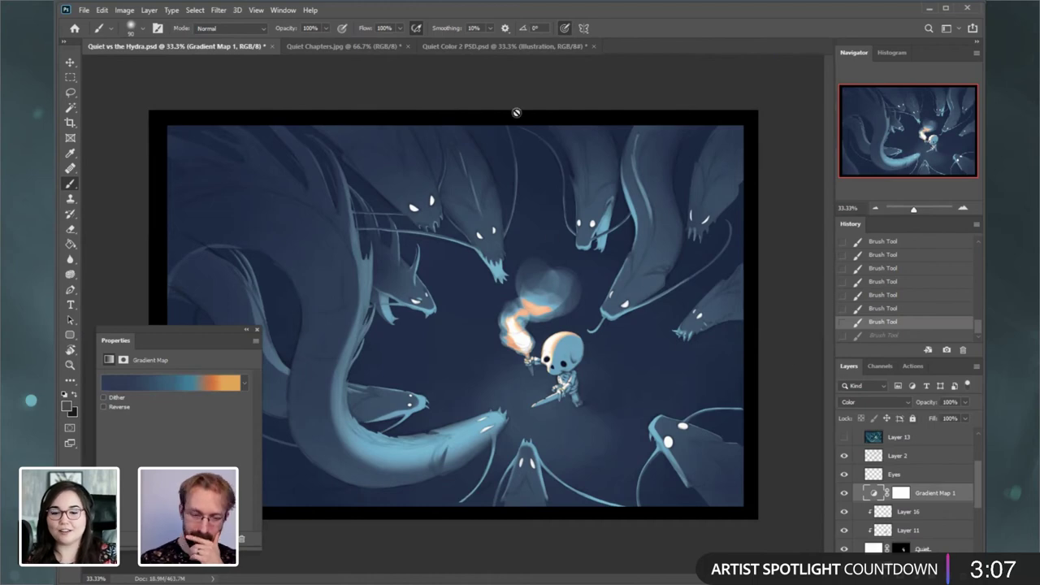
pyautogui.click(257, 331)
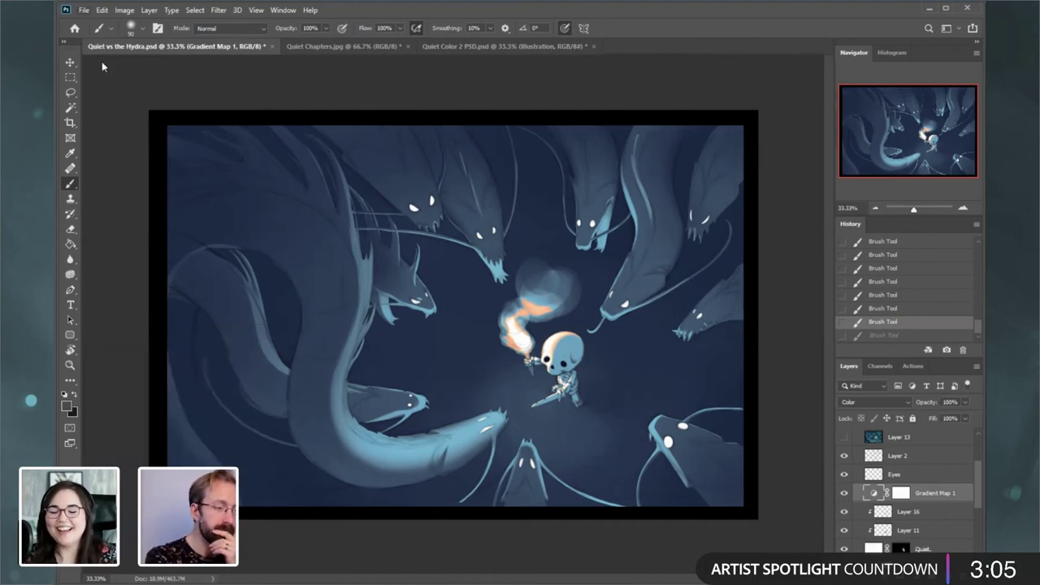
# - Save the document and flip the canvas horizontally
pyautogui.click(84, 9)
pyautogui.click(105, 134)
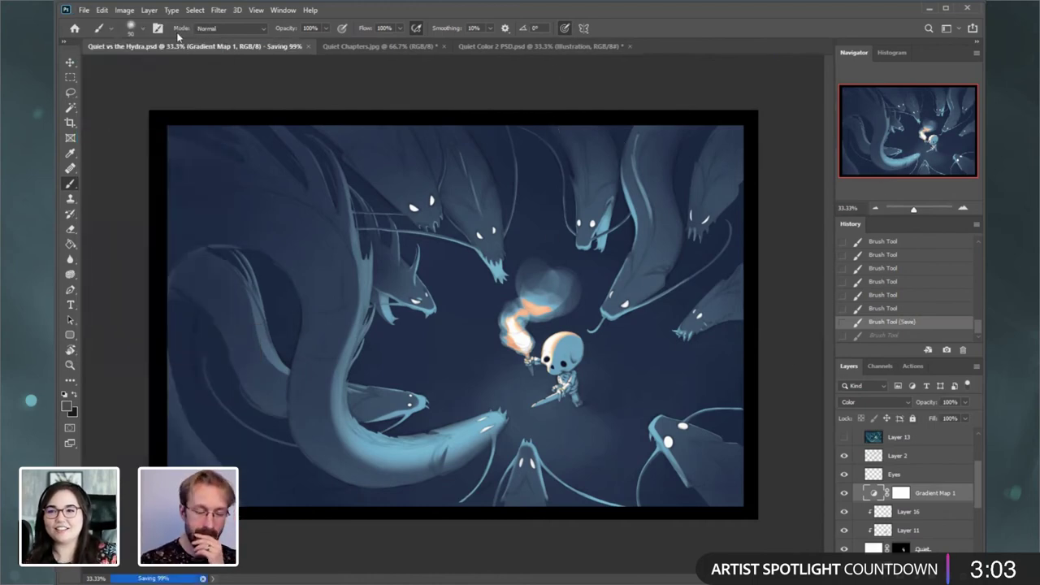
pyautogui.click(124, 9)
pyautogui.moveTo(171, 116)
pyautogui.click(312, 159)
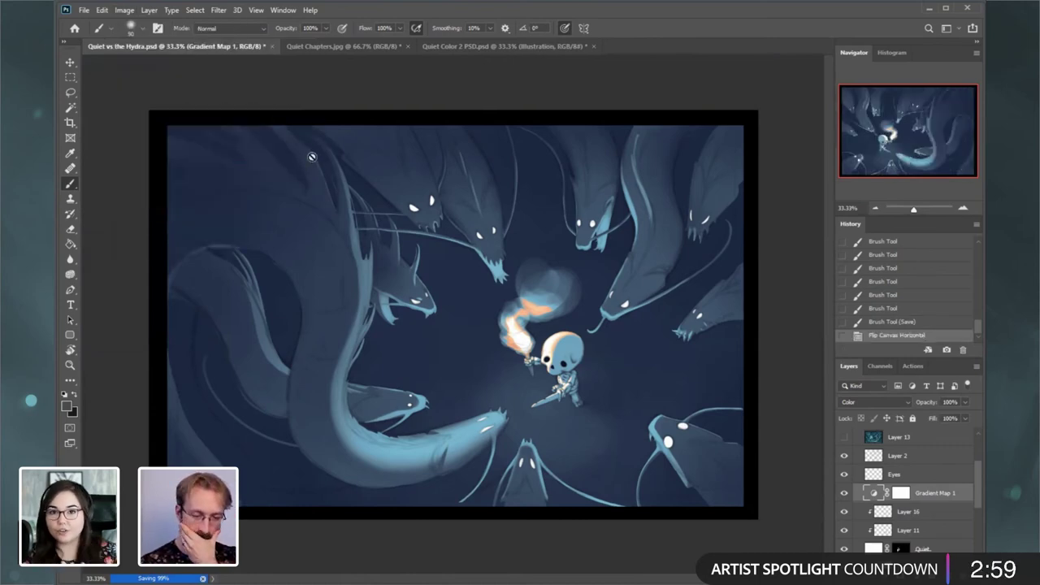
# - Create a new layer named Moonlight directly above Layer 14
pyautogui.scroll(-1, 978, 503)
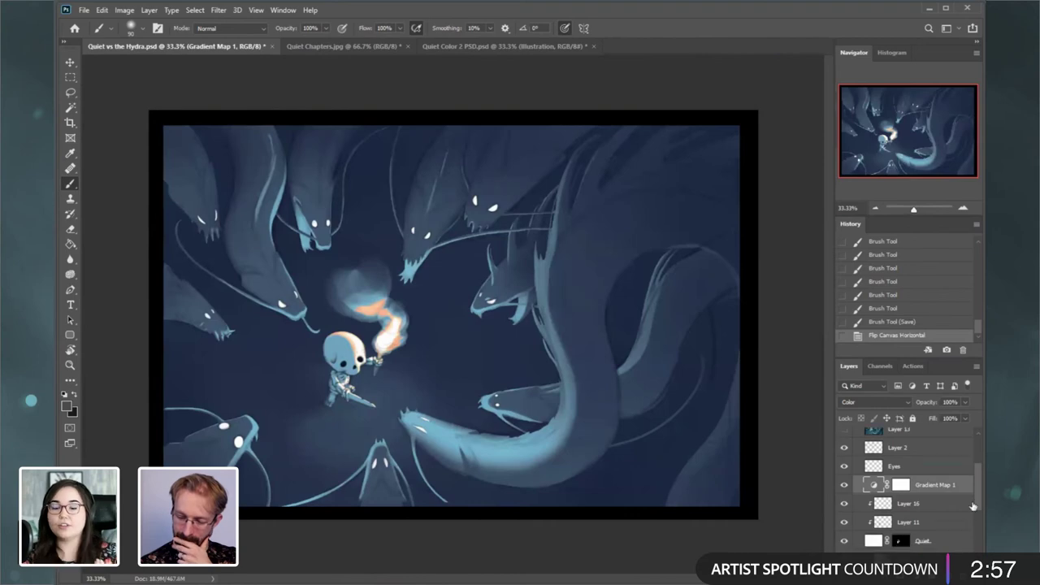
pyautogui.scroll(-3, 978, 512)
pyautogui.click(943, 505)
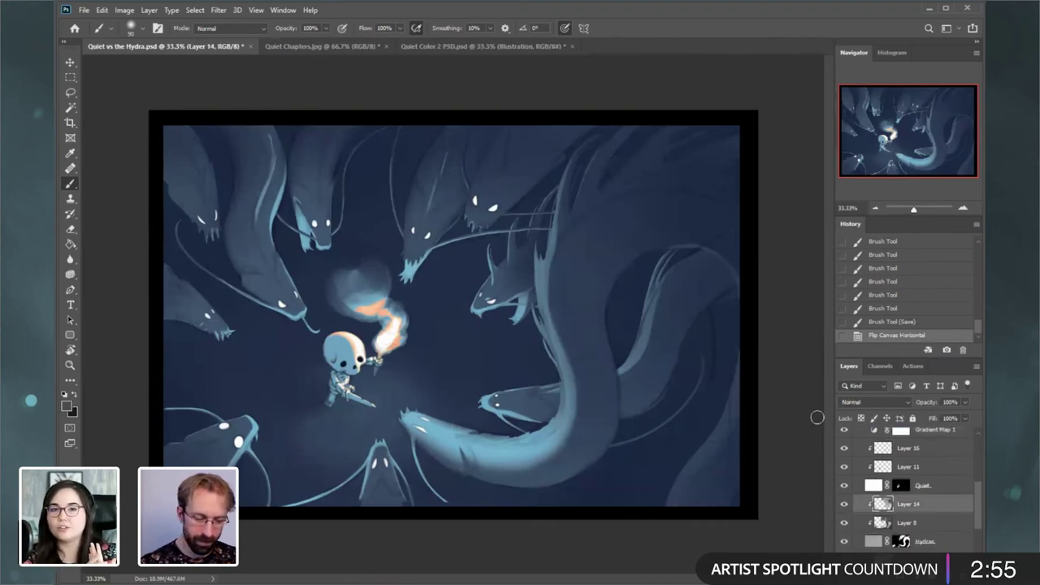
pyautogui.click(149, 10)
pyautogui.moveTo(203, 22)
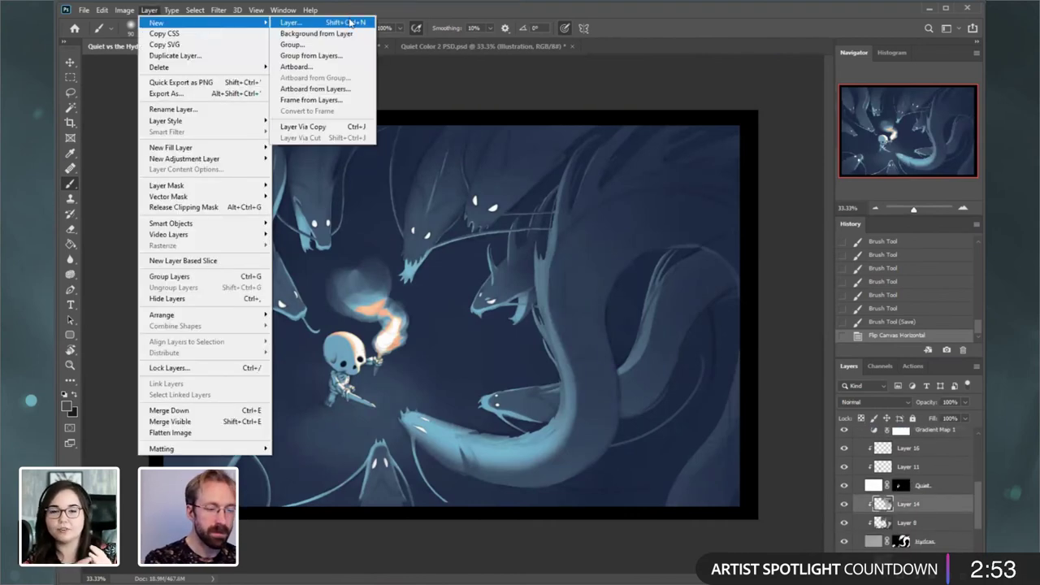
pyautogui.click(350, 22)
pyautogui.write('Moo')
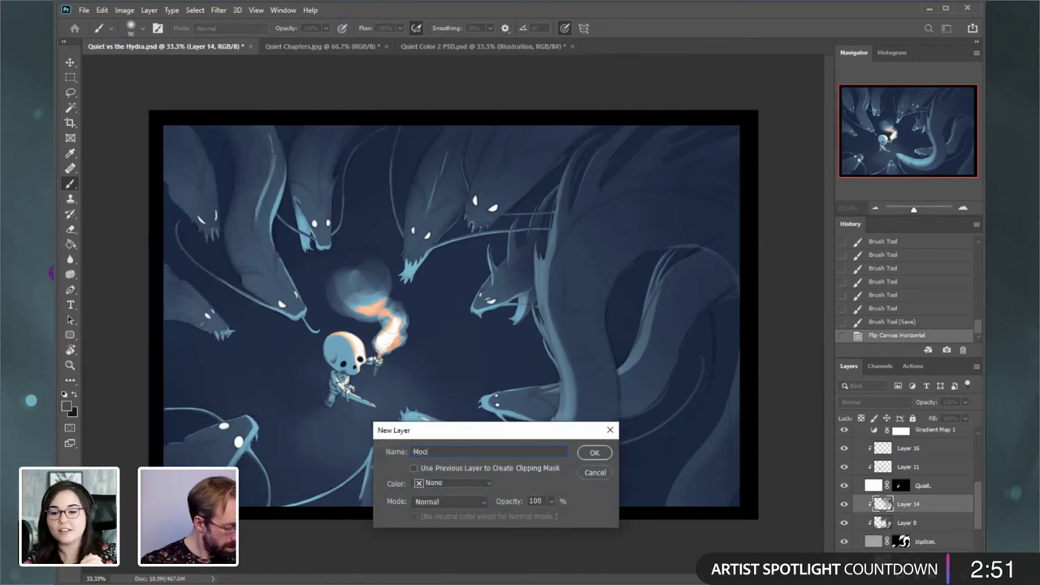
pyautogui.write('nlight')
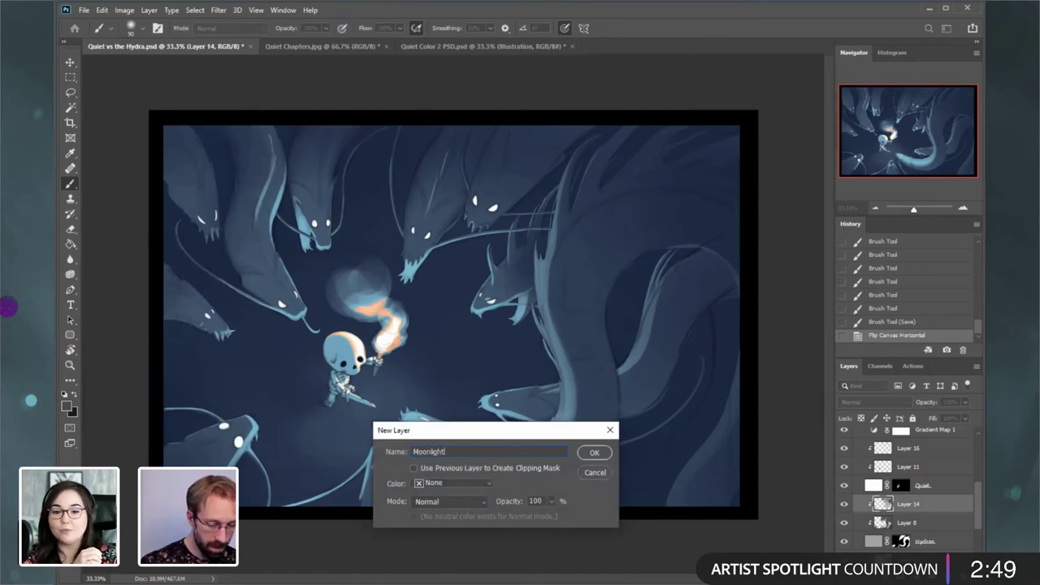
pyautogui.press('Return')
pyautogui.hotkey('ctrl', '+')
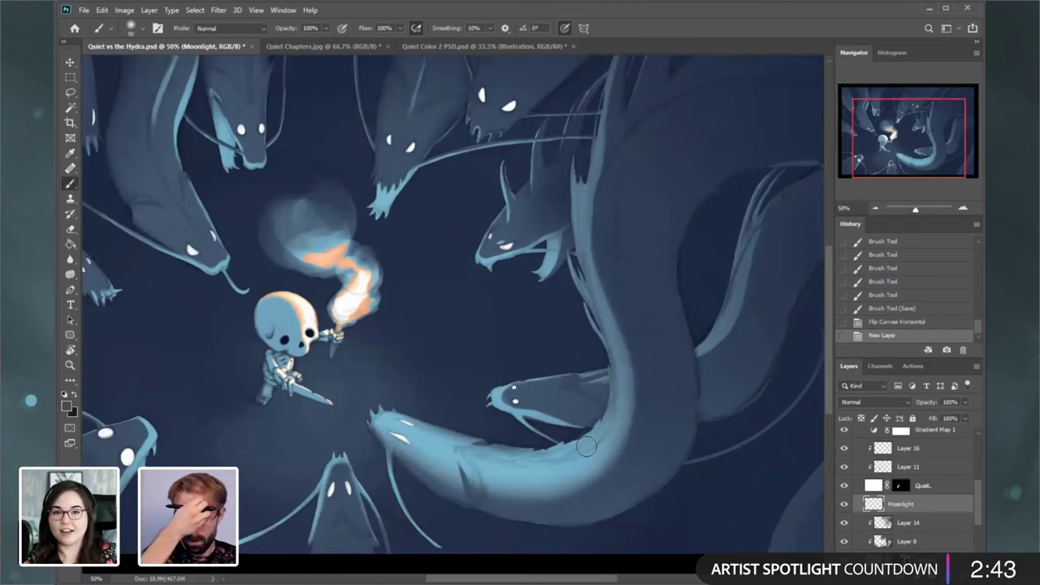
pyautogui.click(897, 149)
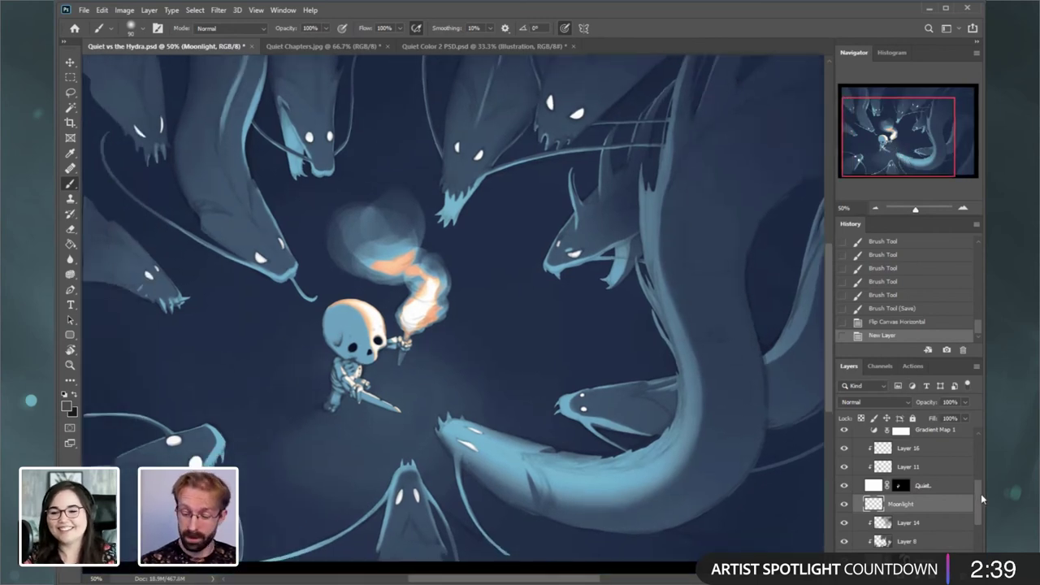
pyautogui.scroll(-1, 925, 495)
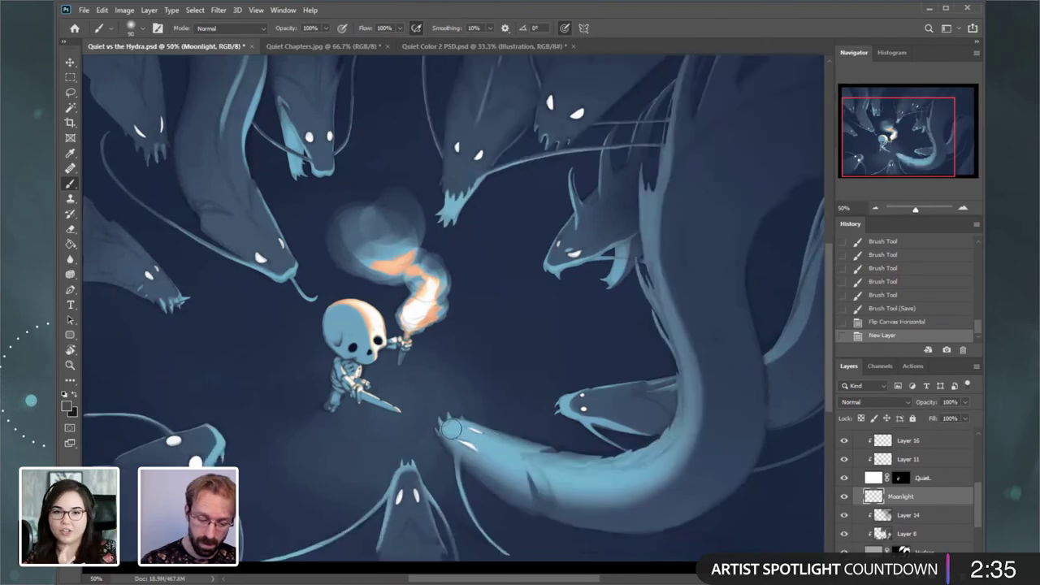
pyautogui.moveTo(452, 427); pyautogui.dragTo(452, 435)
pyautogui.hotkey('ctrl', 'z')
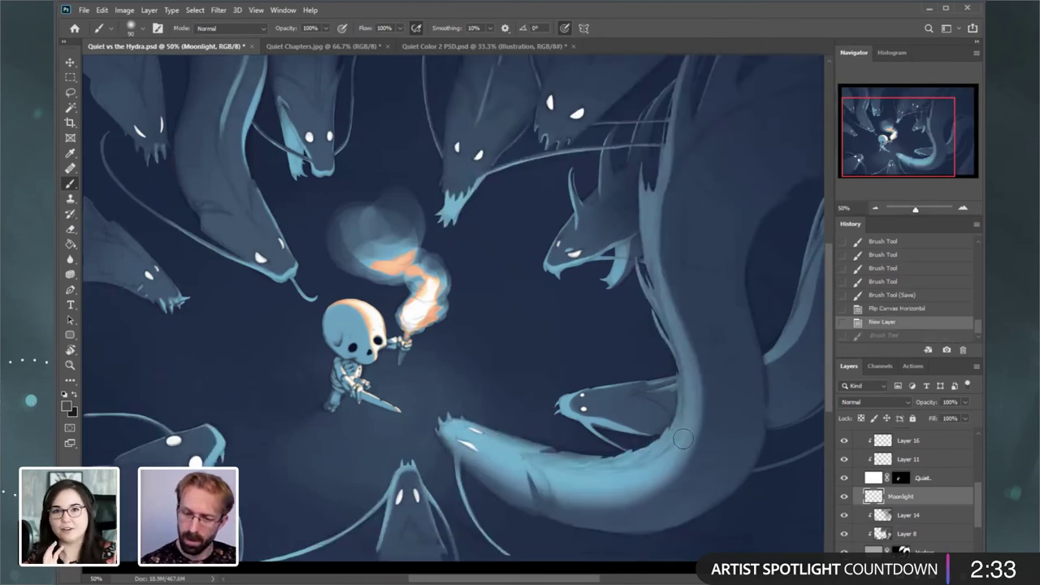
# - View the whole illustration and toggle the Moonlight layer's visibility to compare the image with and without it
pyautogui.click(874, 209)
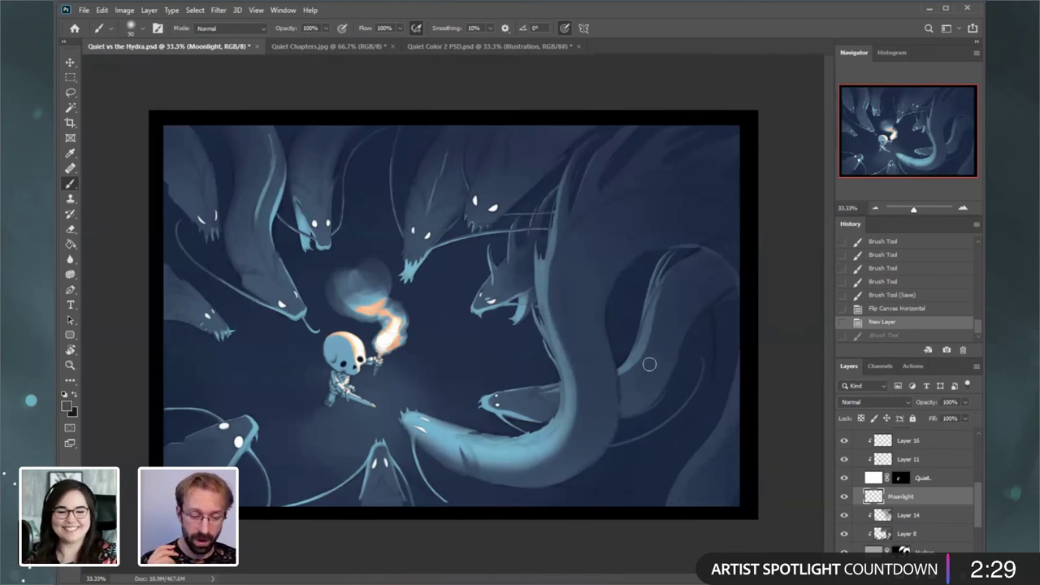
pyautogui.click(845, 497)
pyautogui.click(845, 497)
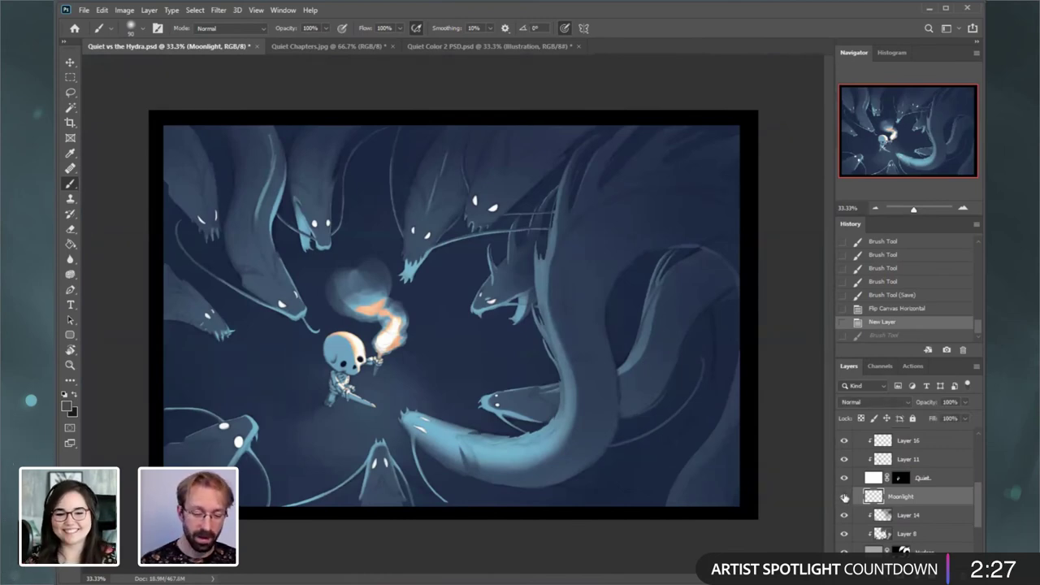
pyautogui.click(845, 498)
pyautogui.click(845, 497)
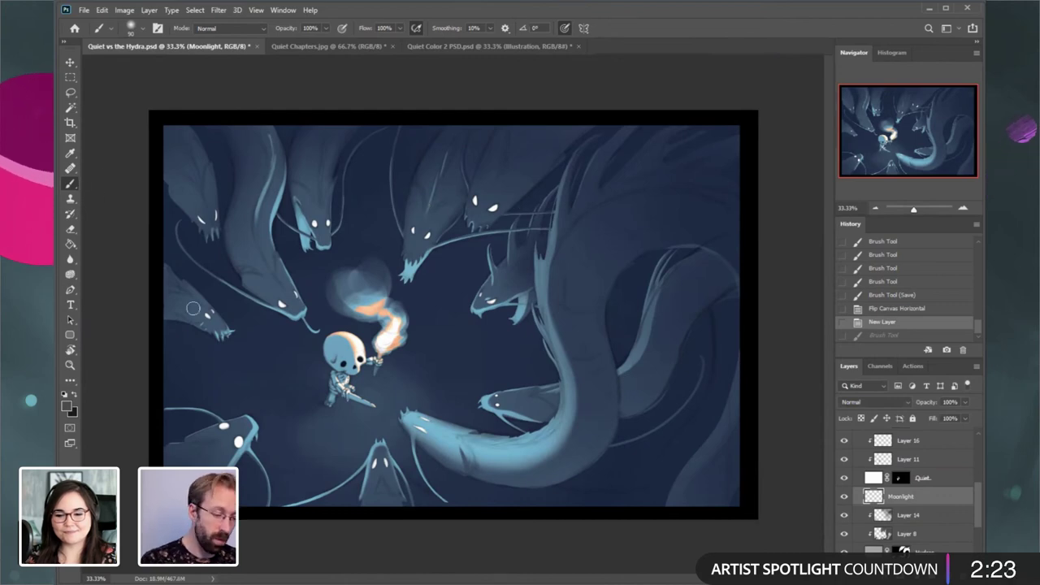
# - Set the foreground colour to a lighter blue (H 212, S 38, B 75) and choose the Hard Round 35 brush
pyautogui.click(68, 405)
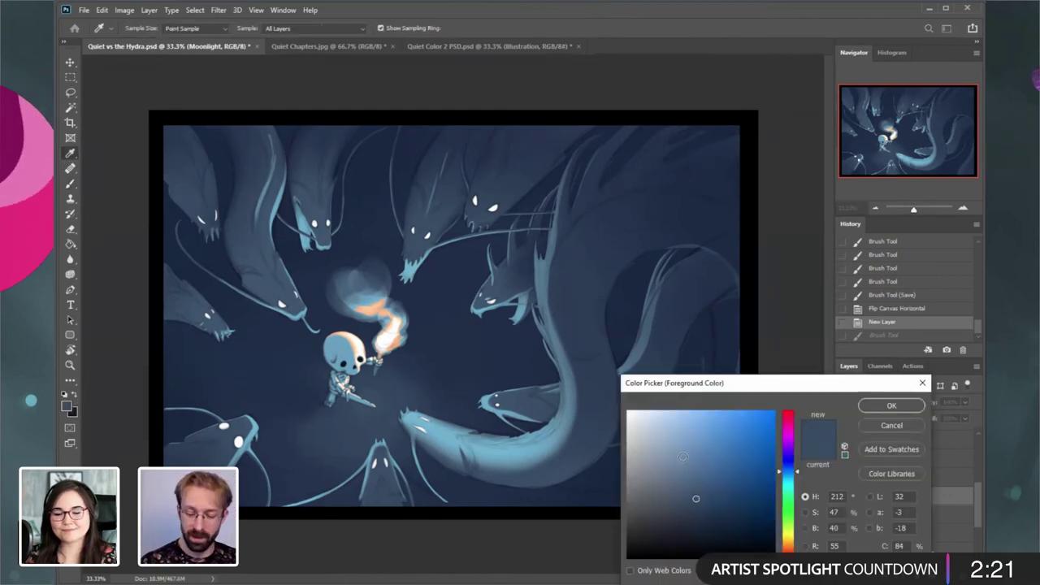
pyautogui.click(683, 448)
pyautogui.click(892, 406)
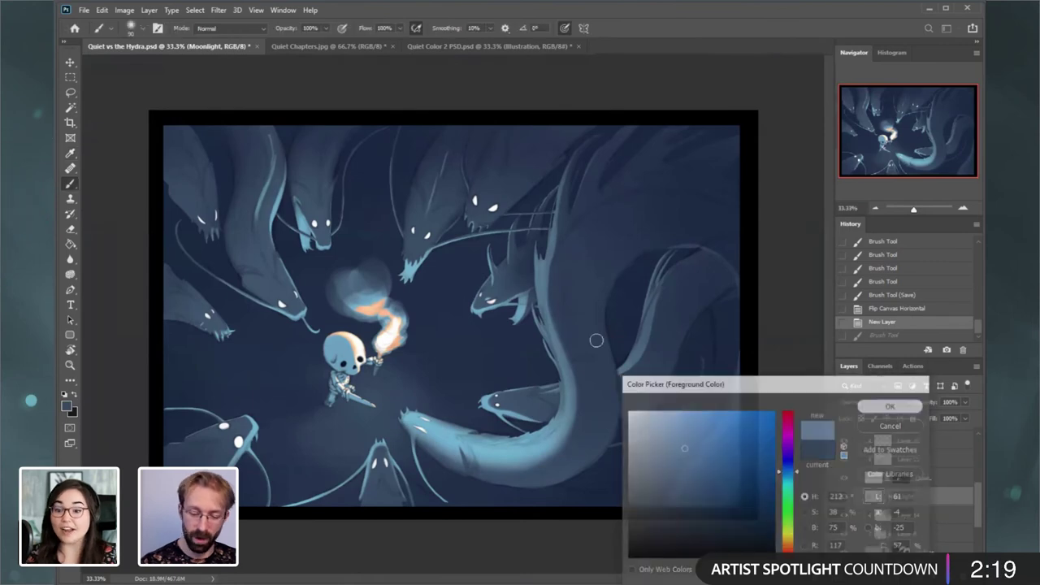
pyautogui.press('b')
pyautogui.rightClick(602, 338)
pyautogui.click(687, 467)
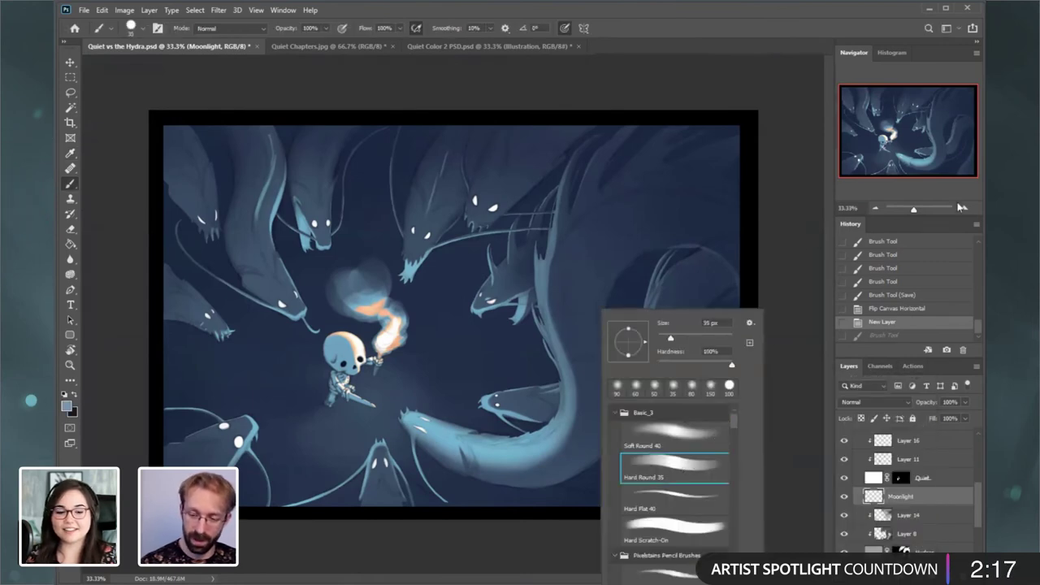
pyautogui.press('Return')
# - Paint blue moonlight strokes on the horned hydra's head on the Moonlight layer and reduce the brush to 10 px
pyautogui.hotkey('ctrl', '+')
pyautogui.moveTo(471, 454); pyautogui.dragTo(493, 414)
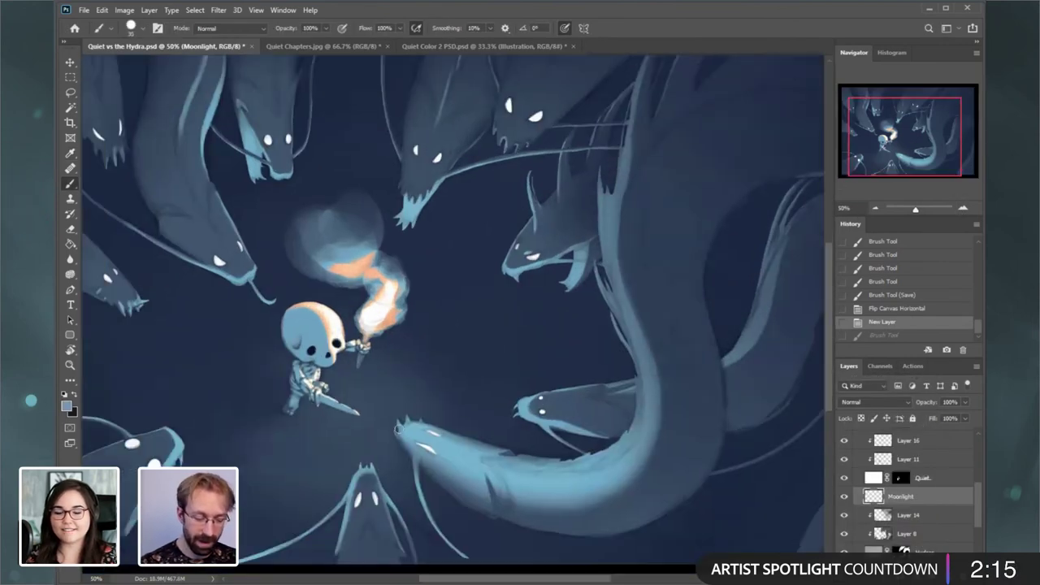
pyautogui.hotkey('ctrl', '+')
pyautogui.moveTo(564, 236)
pyautogui.mouseDown()
pyautogui.moveTo(583, 251)
pyautogui.moveTo(567, 273)
pyautogui.moveTo(578, 279)
pyautogui.mouseUp()
pyautogui.press('[')
pyautogui.press('[')
pyautogui.press('[')
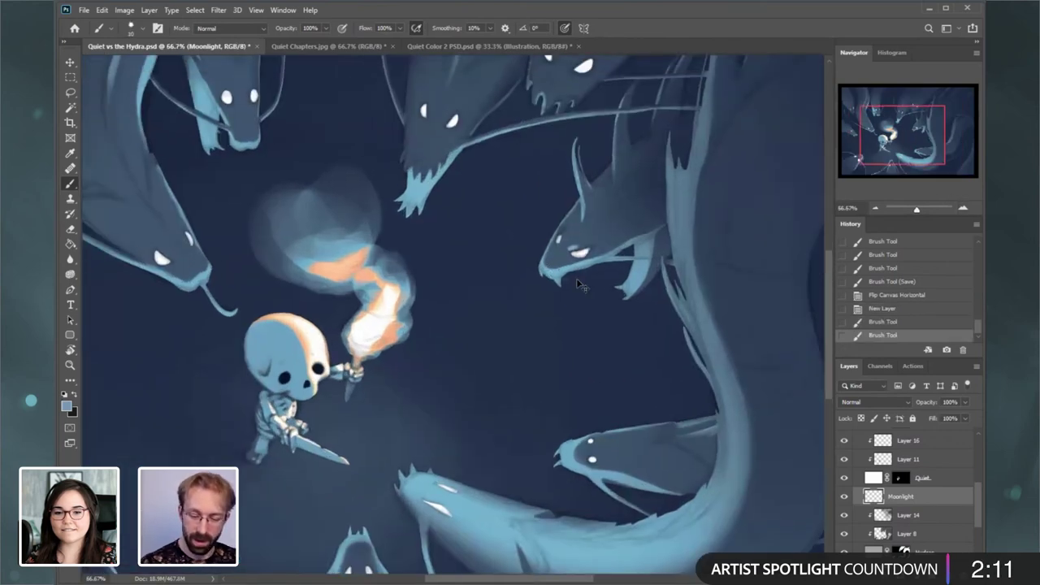
# - Undo the last brush stroke and move the Moonlight layer above Gradient Map 1, just below the Eyes layer
pyautogui.hotkey('ctrl', 'z')
pyautogui.moveTo(979, 496); pyautogui.dragTo(979, 483)
pyautogui.moveTo(924, 518); pyautogui.dragTo(928, 457)
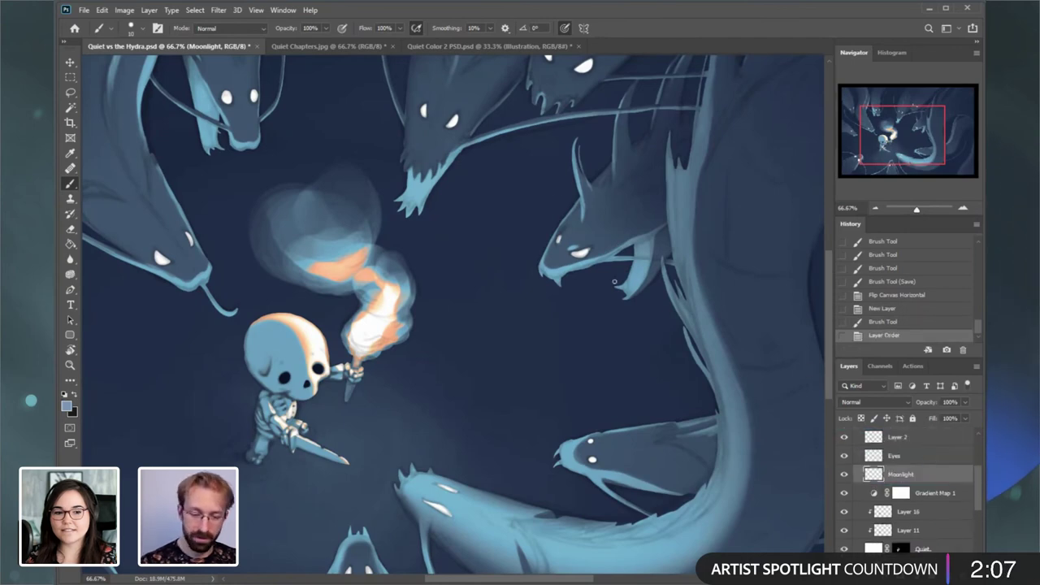
# - Start a Hue/Saturation adjustment on the Eyes layer with Colorize turned on, keeping the hydras' eyes in view
pyautogui.click(909, 455)
pyautogui.hotkey('ctrl', '-')
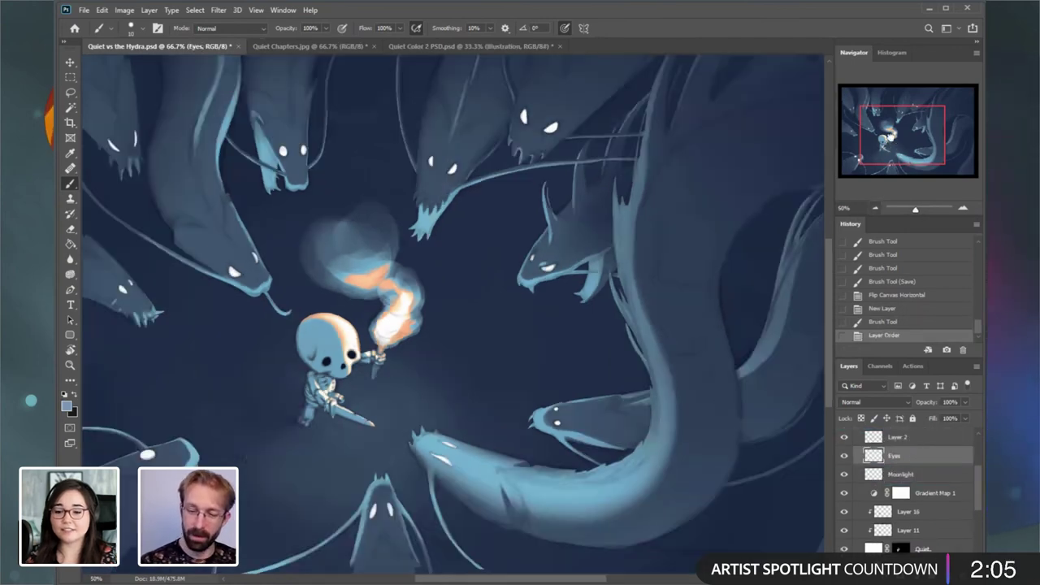
pyautogui.click(125, 11)
pyautogui.moveTo(144, 37)
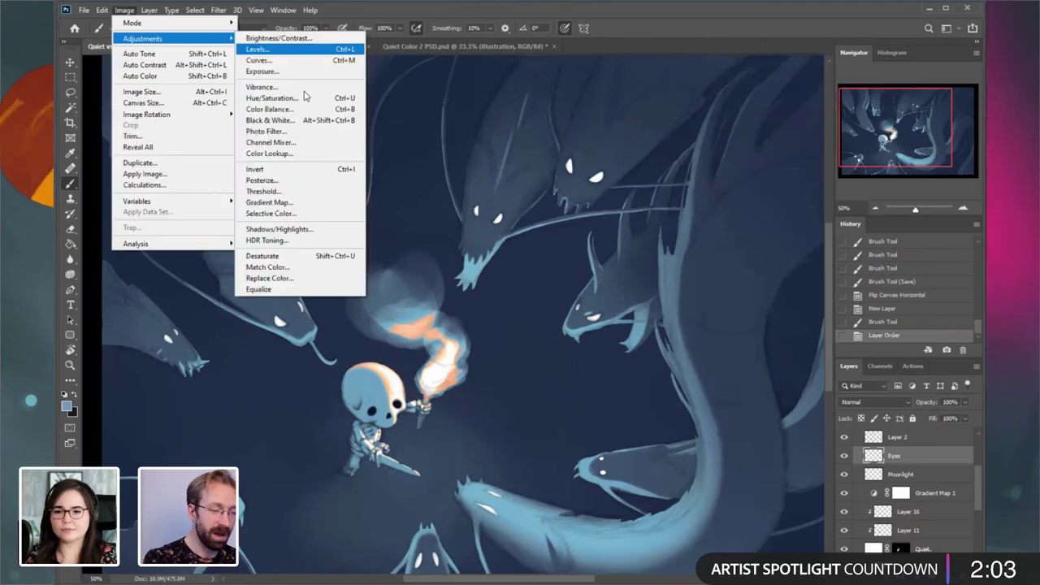
pyautogui.click(304, 97)
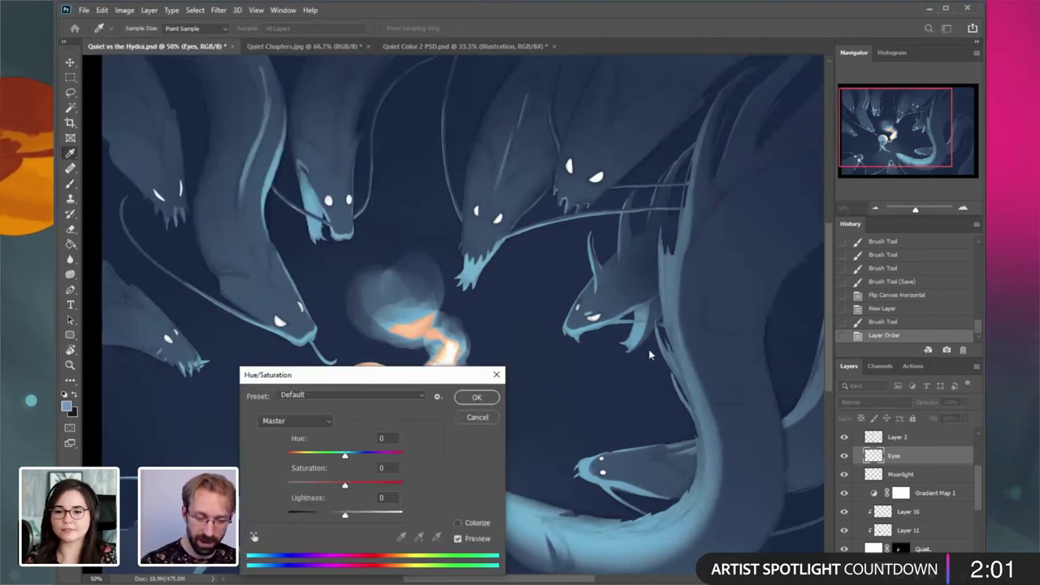
pyautogui.moveTo(440, 376); pyautogui.dragTo(722, 348)
pyautogui.click(755, 497)
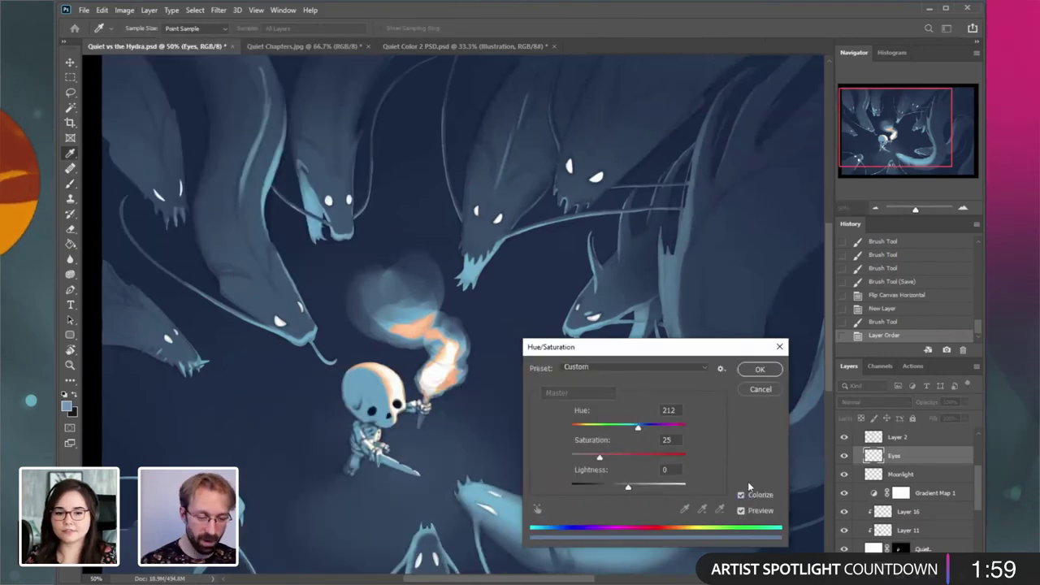
# - Colorize the hydras' eyes orange with Hue 35, Saturation 94 and Lightness -44, and apply the adjustment
pyautogui.moveTo(628, 486); pyautogui.dragTo(615, 486)
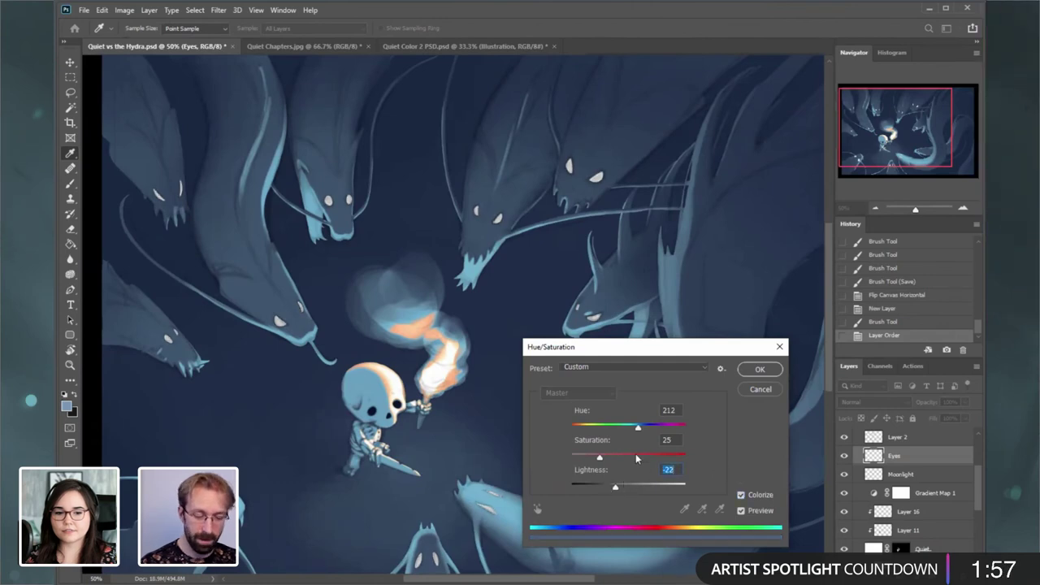
pyautogui.click(680, 457)
pyautogui.moveTo(638, 427); pyautogui.dragTo(581, 429)
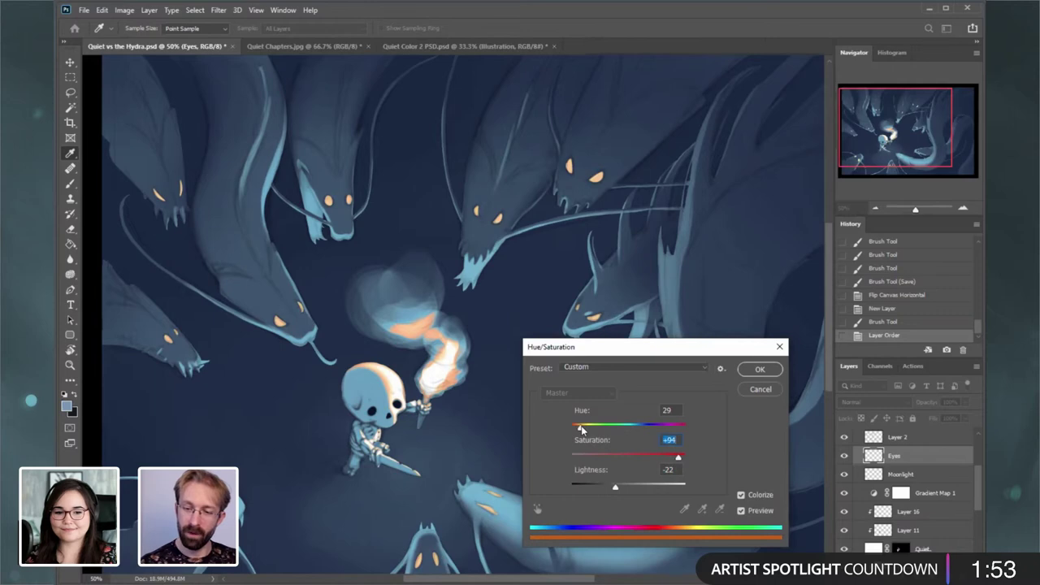
pyautogui.moveTo(577, 428); pyautogui.dragTo(582, 429)
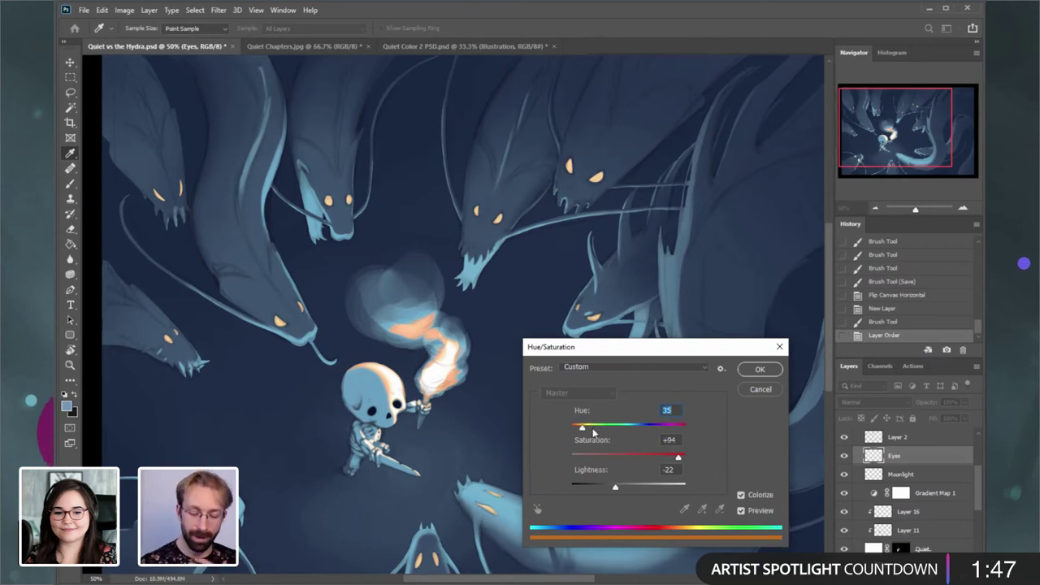
pyautogui.moveTo(609, 486); pyautogui.dragTo(604, 490)
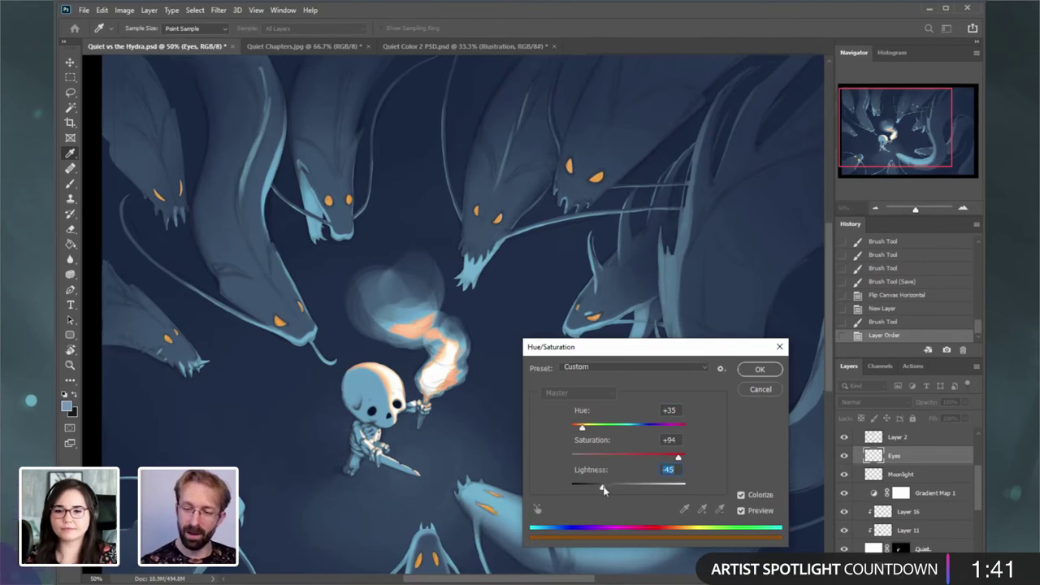
pyautogui.moveTo(605, 488); pyautogui.dragTo(605, 488)
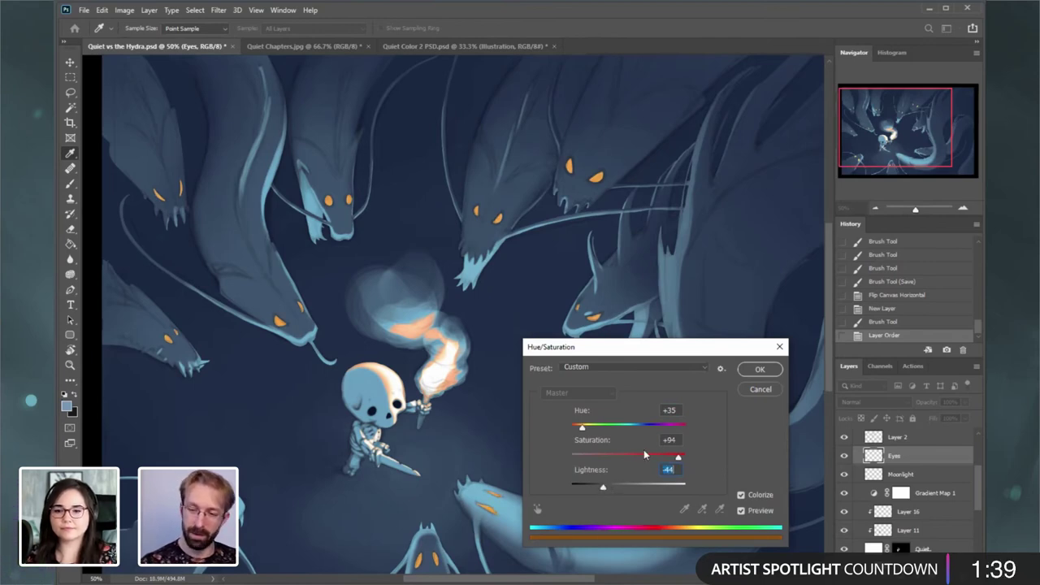
pyautogui.click(760, 370)
# - Select Layer 11 and toggle its visibility to compare the skeleton with and without it
pyautogui.moveTo(890, 157); pyautogui.dragTo(890, 158)
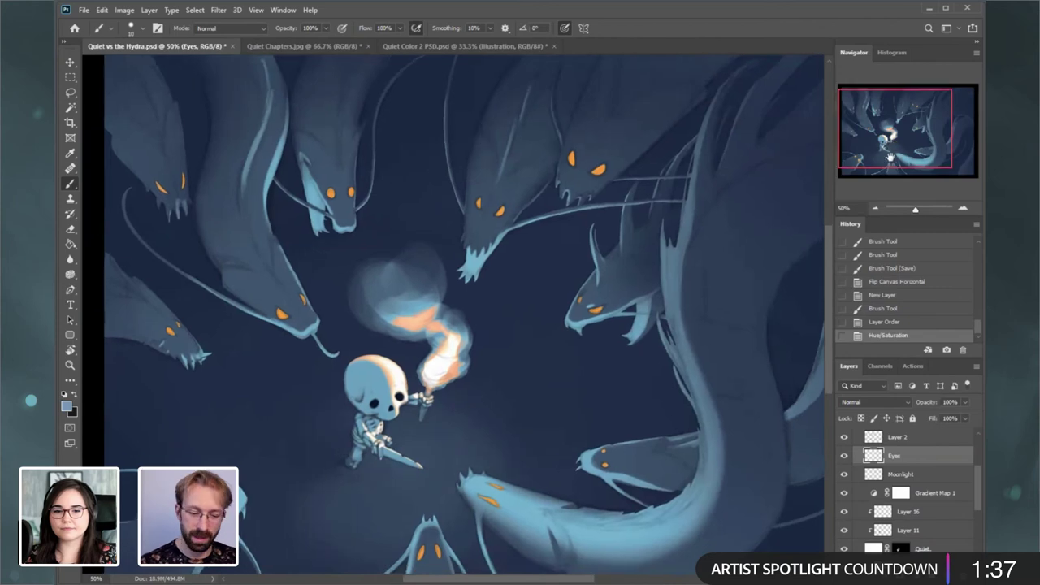
pyautogui.scroll(1, 934, 476)
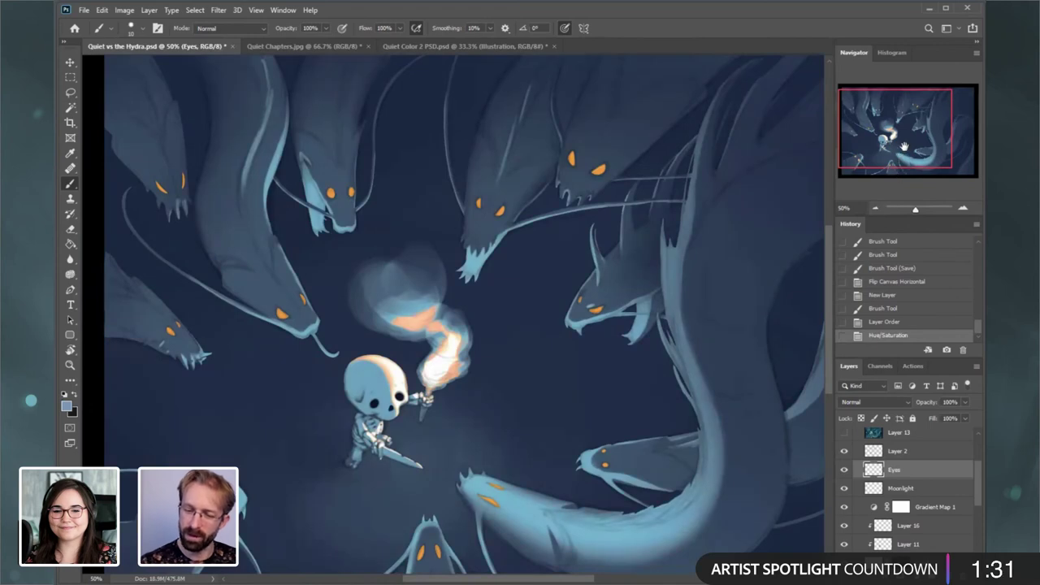
pyautogui.scroll(-2, 973, 486)
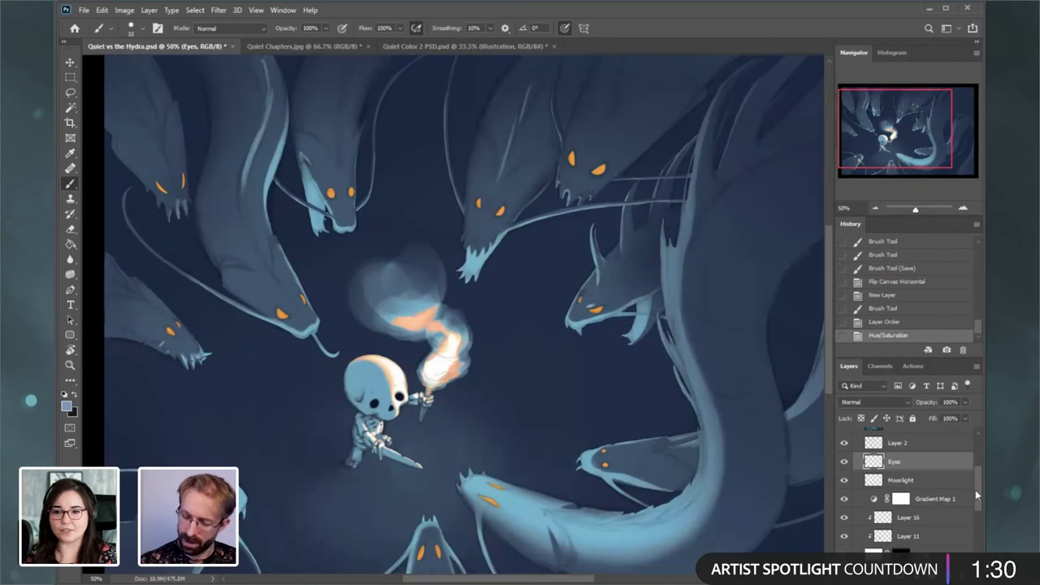
pyautogui.click(860, 524)
pyautogui.click(845, 522)
pyautogui.click(845, 522)
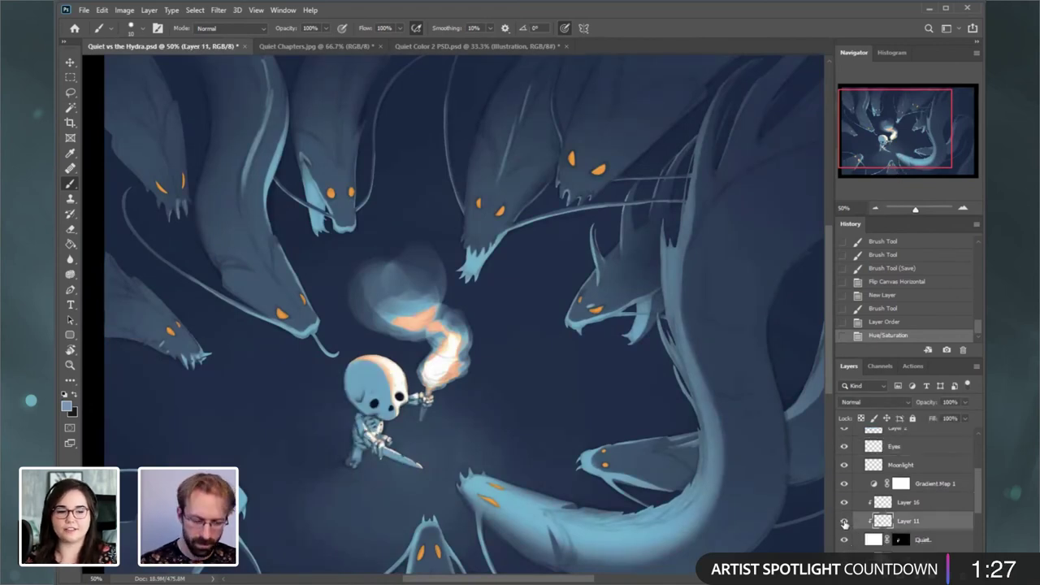
# - Apply Levels to the Quiet layer's fill with an input black point of 2 and an output white level of 219
pyautogui.click(858, 540)
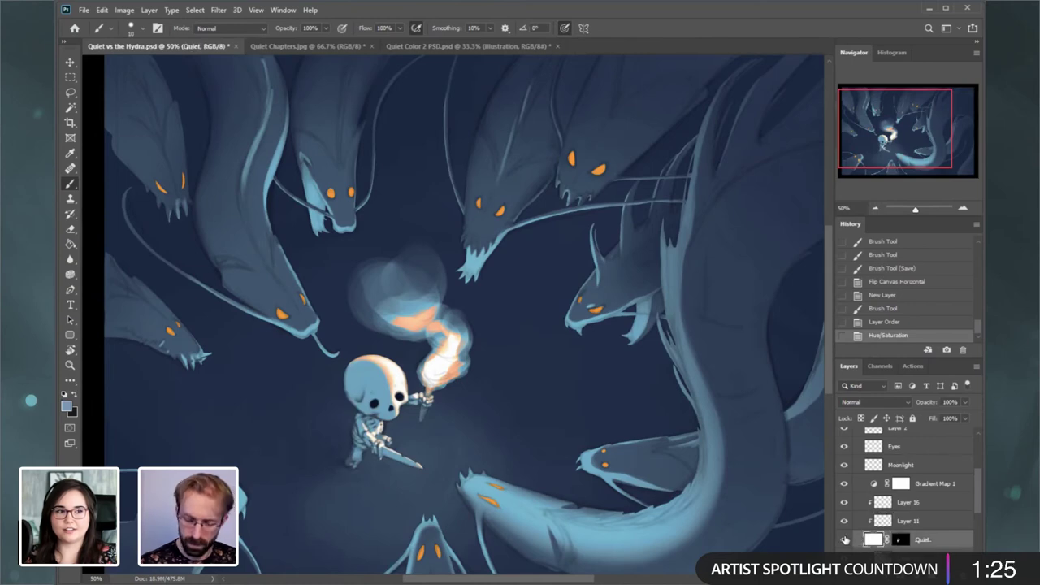
pyautogui.click(125, 9)
pyautogui.moveTo(142, 39)
pyautogui.click(296, 47)
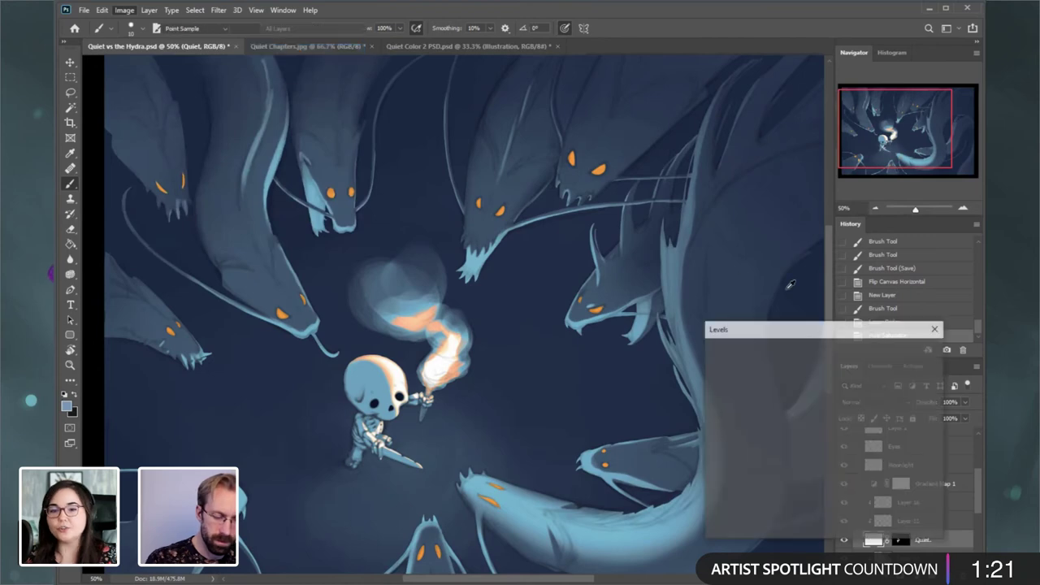
pyautogui.moveTo(720, 460)
pyautogui.mouseDown()
pyautogui.moveTo(798, 458)
pyautogui.moveTo(723, 460)
pyautogui.mouseUp()
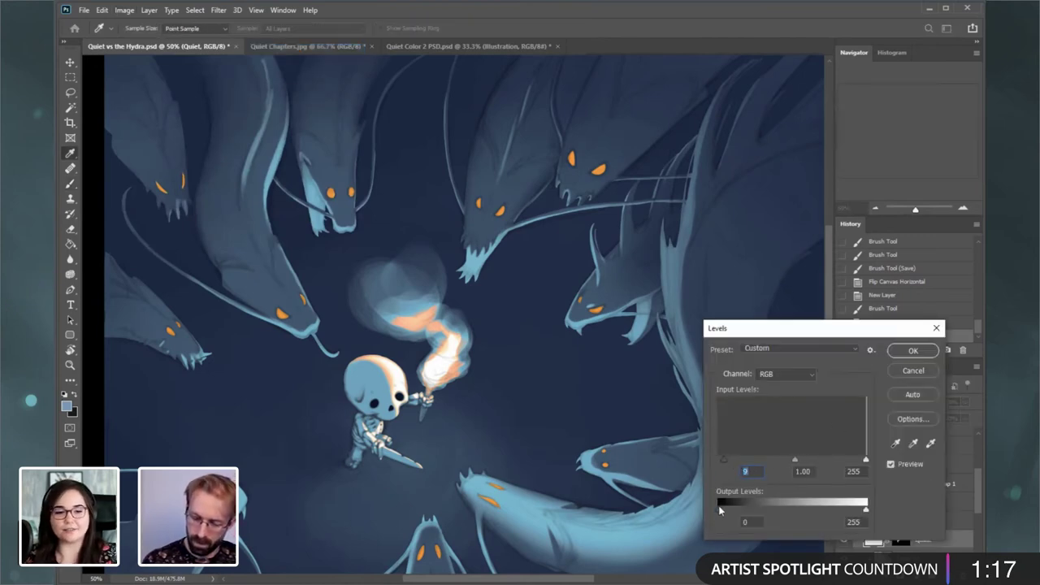
pyautogui.moveTo(718, 506); pyautogui.dragTo(719, 460)
pyautogui.moveTo(866, 509); pyautogui.dragTo(845, 510)
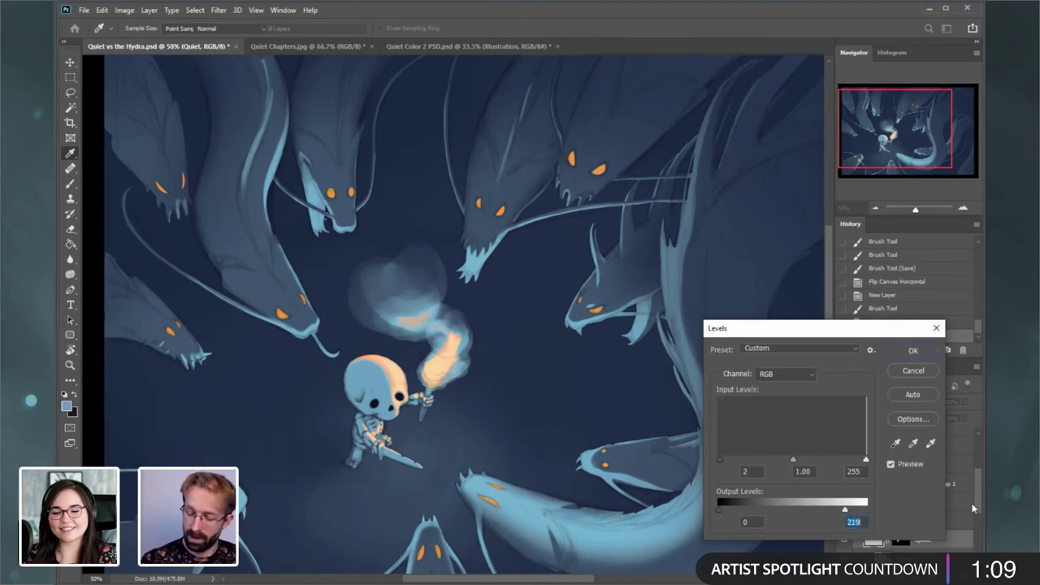
pyautogui.press('Return')
# - Examine the upper hydra heads and their orange eyes up close at 100%, and return to a 50% view of the scene
pyautogui.moveTo(975, 506); pyautogui.dragTo(977, 512)
pyautogui.doubleClick(963, 208)
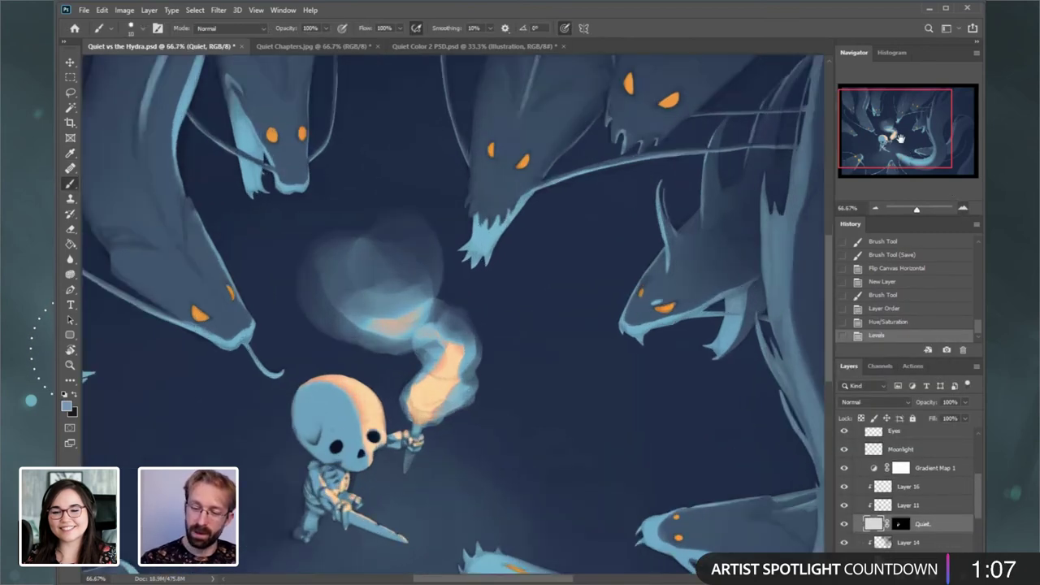
pyautogui.moveTo(901, 138); pyautogui.dragTo(895, 121)
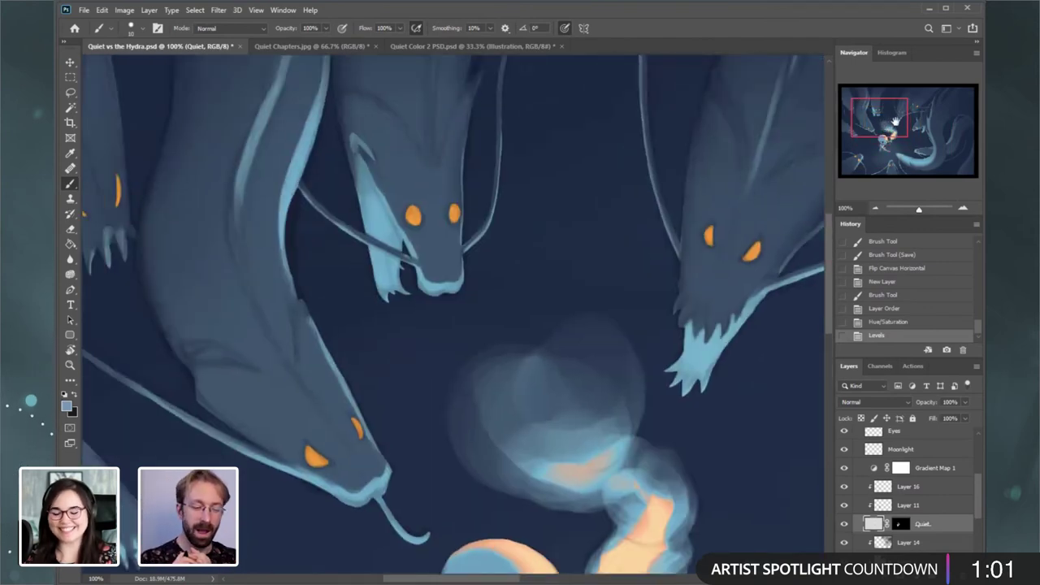
pyautogui.moveTo(895, 121); pyautogui.dragTo(890, 115)
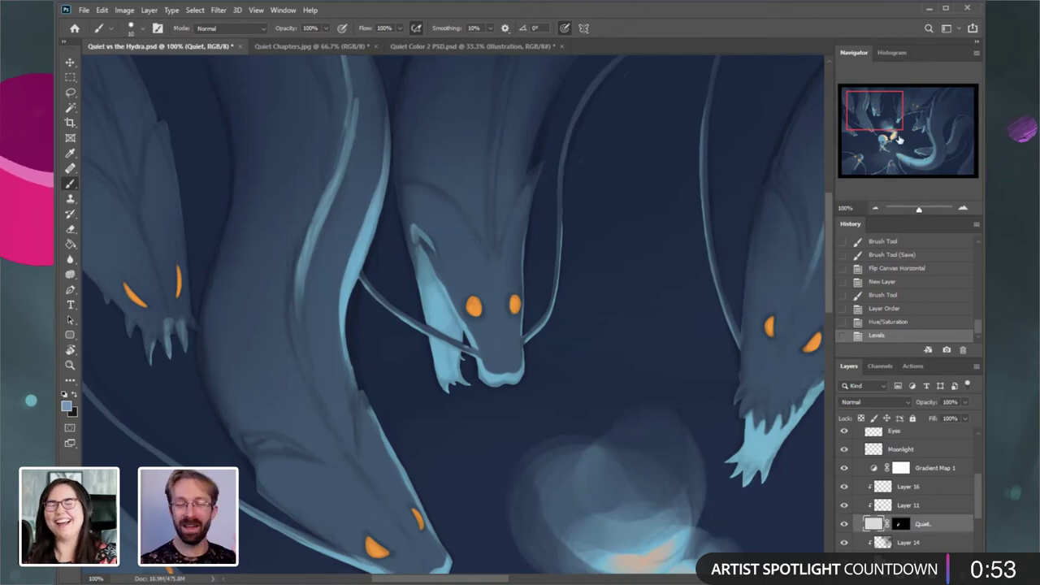
pyautogui.moveTo(892, 113); pyautogui.dragTo(889, 106)
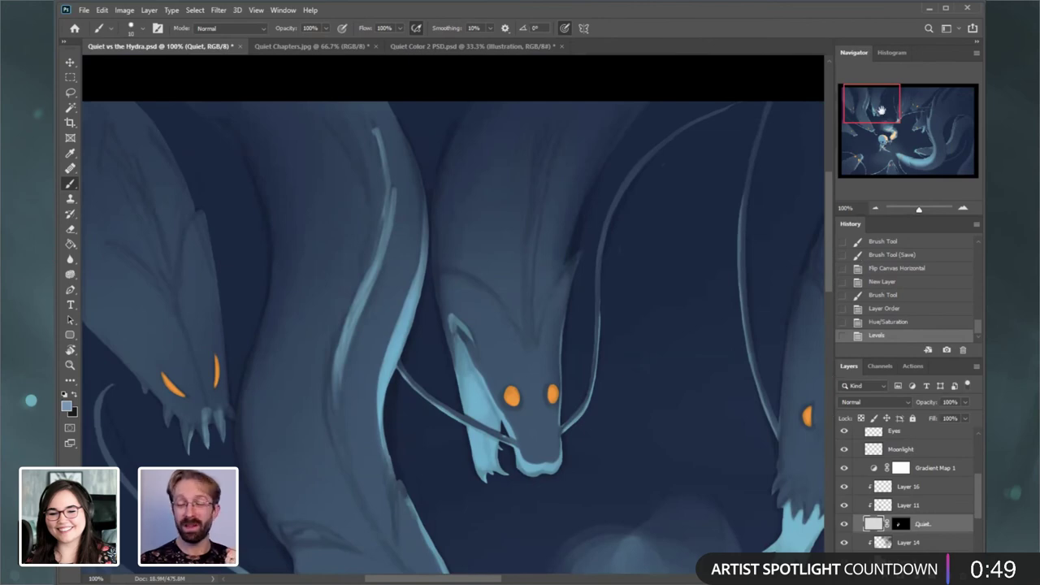
pyautogui.moveTo(878, 105); pyautogui.dragTo(878, 113)
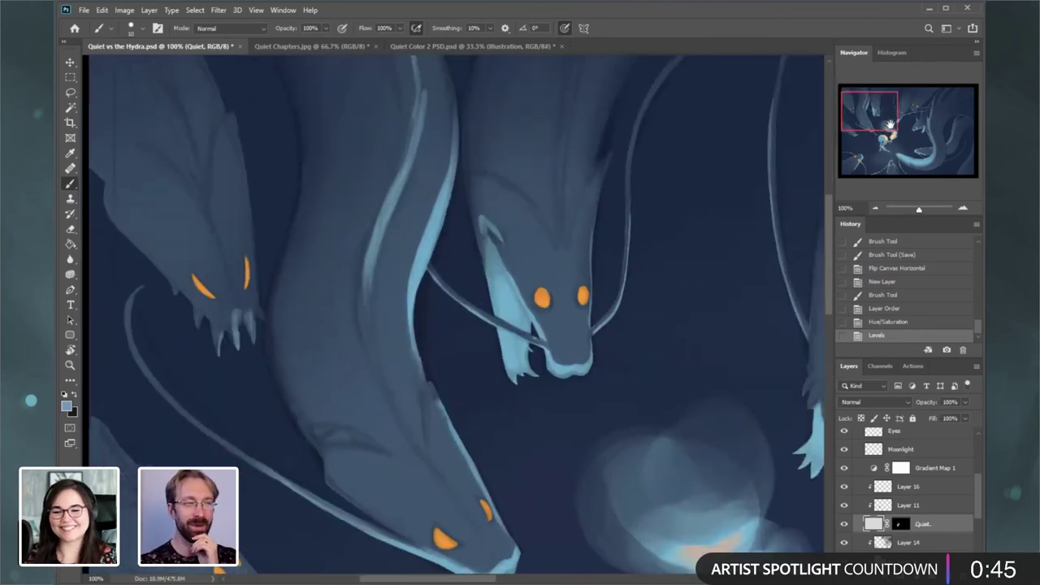
pyautogui.moveTo(881, 121)
pyautogui.mouseDown()
pyautogui.moveTo(898, 121)
pyautogui.moveTo(896, 133)
pyautogui.mouseUp()
pyautogui.click(875, 208)
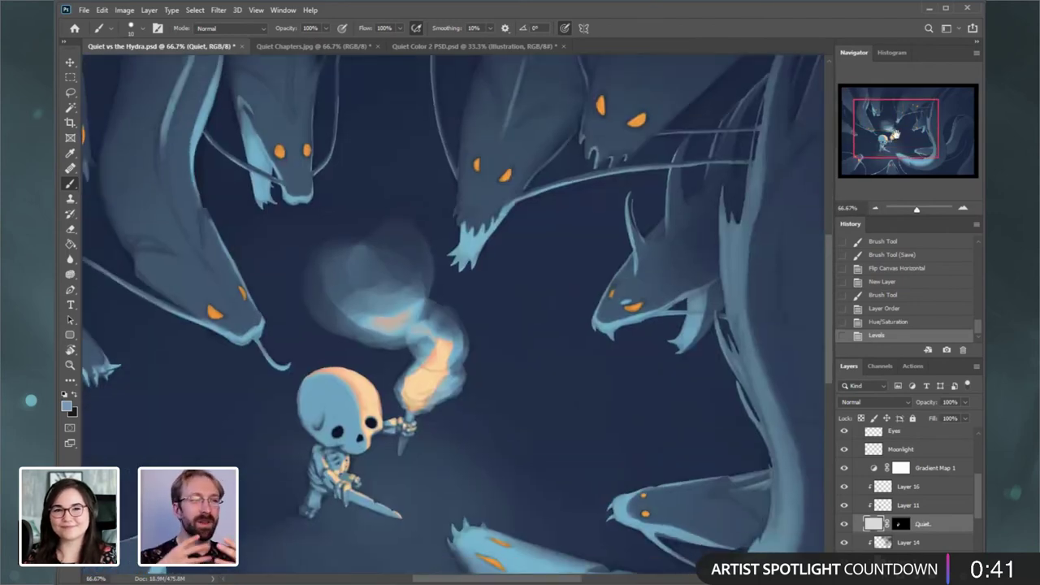
pyautogui.hotkey('ctrl', '-')
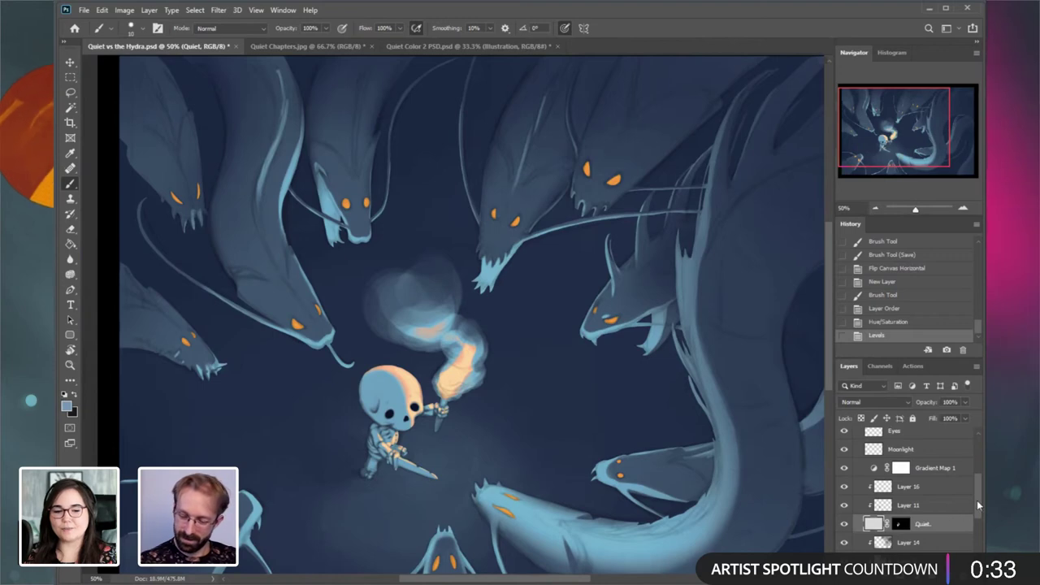
# - Toggle the visibility of Layer 11 and Layer 16 in turn to check what each adds to the skeleton
pyautogui.scroll(1, 979, 499)
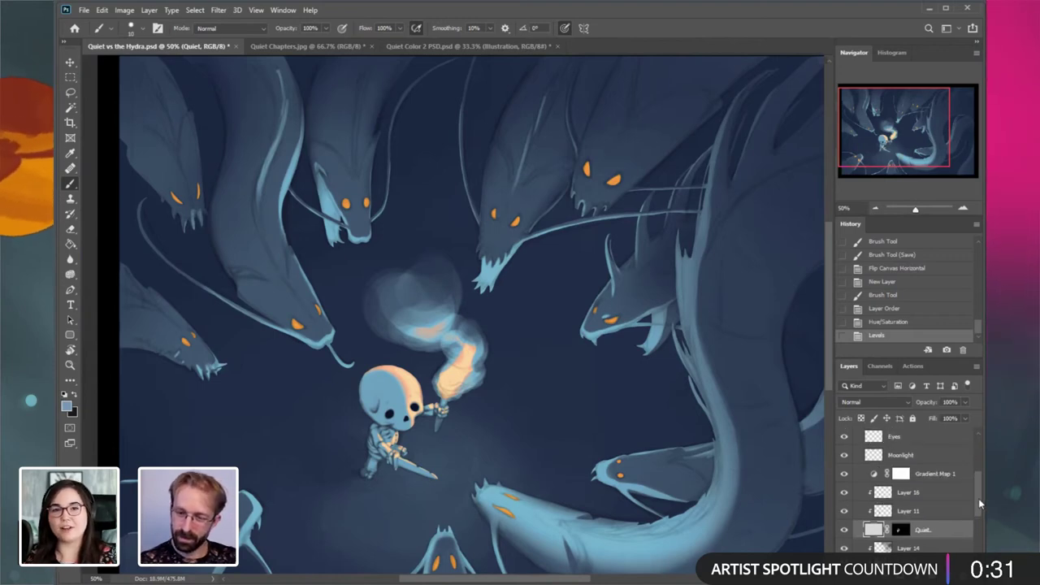
pyautogui.moveTo(978, 498); pyautogui.dragTo(978, 523)
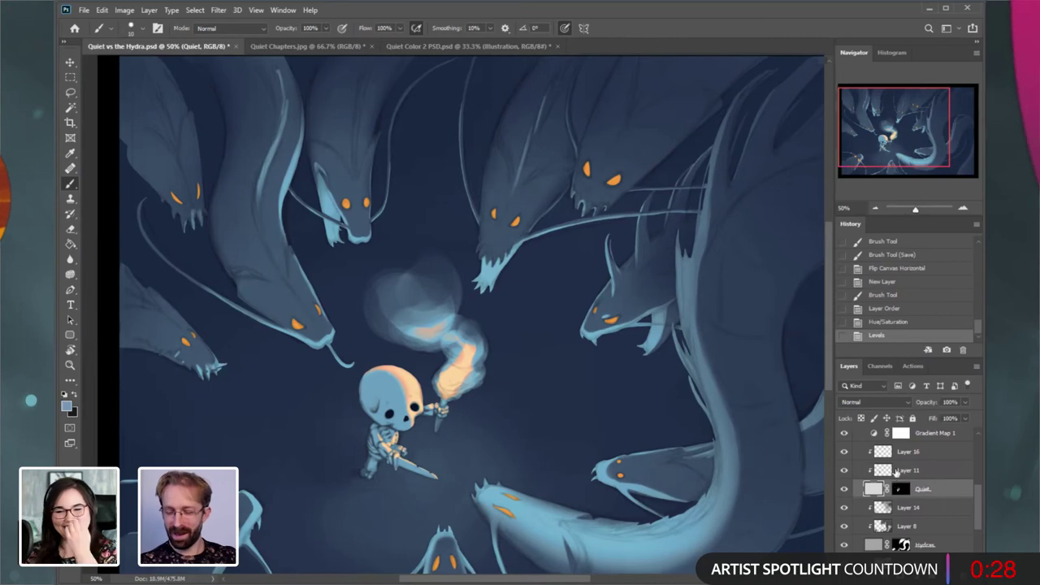
pyautogui.click(843, 472)
pyautogui.click(843, 471)
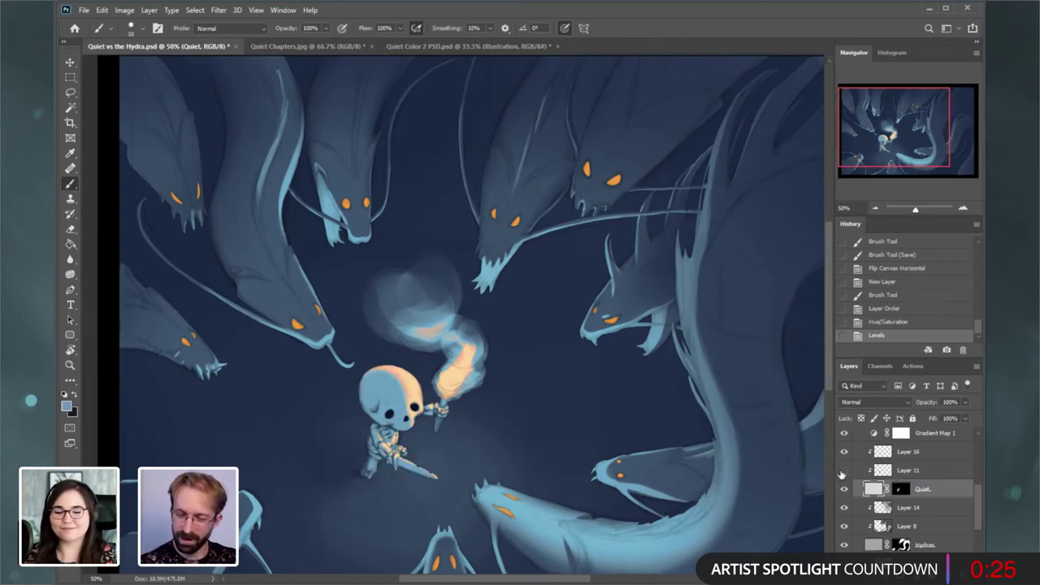
pyautogui.click(844, 471)
pyautogui.click(844, 472)
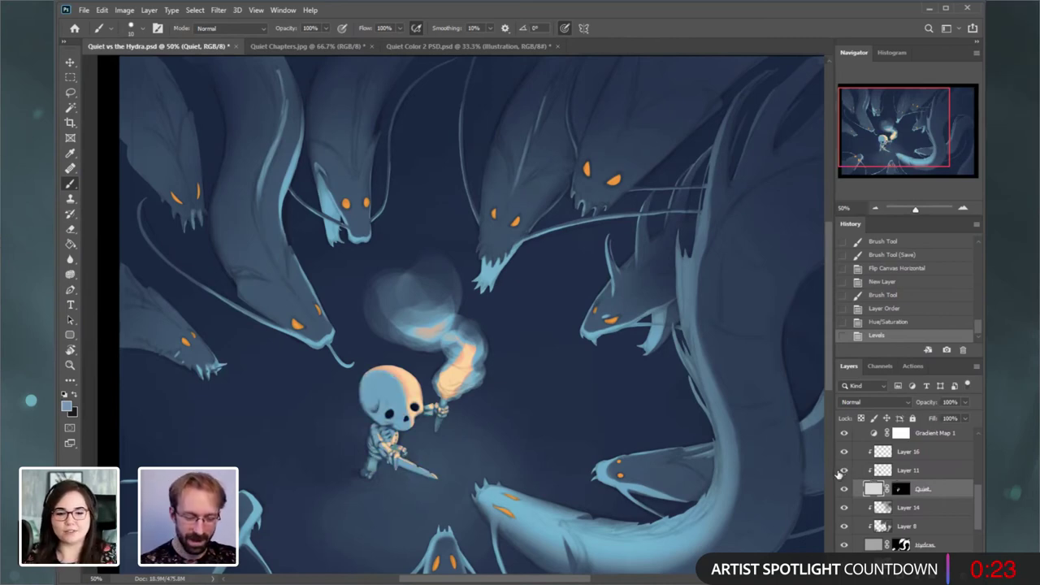
pyautogui.moveTo(898, 153); pyautogui.dragTo(901, 158)
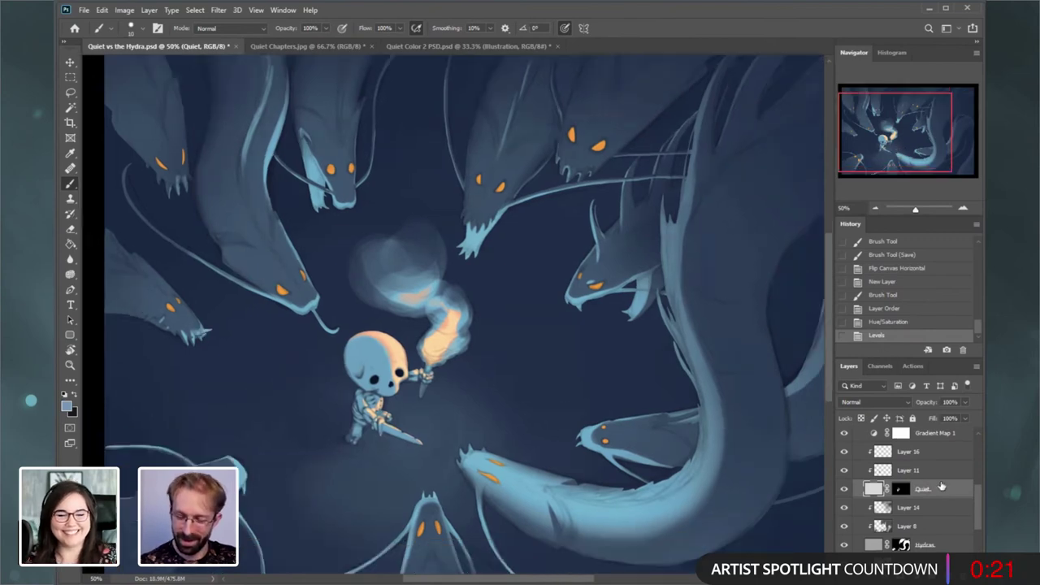
pyautogui.click(921, 456)
pyautogui.click(845, 455)
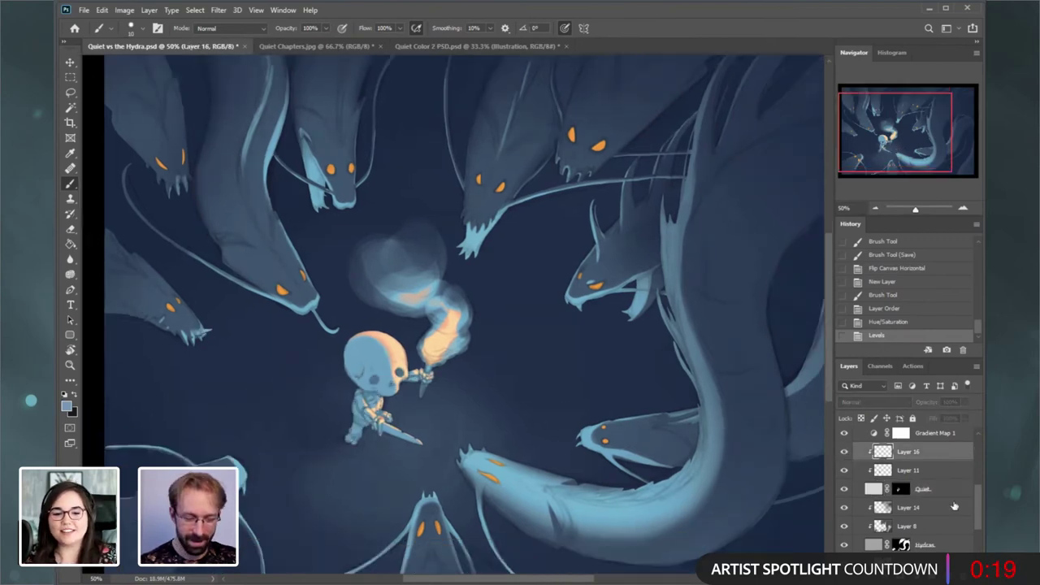
# - Add a new layer between Gradient Map 1 and the Moonlight layer
pyautogui.scroll(2, 967, 499)
pyautogui.click(926, 458)
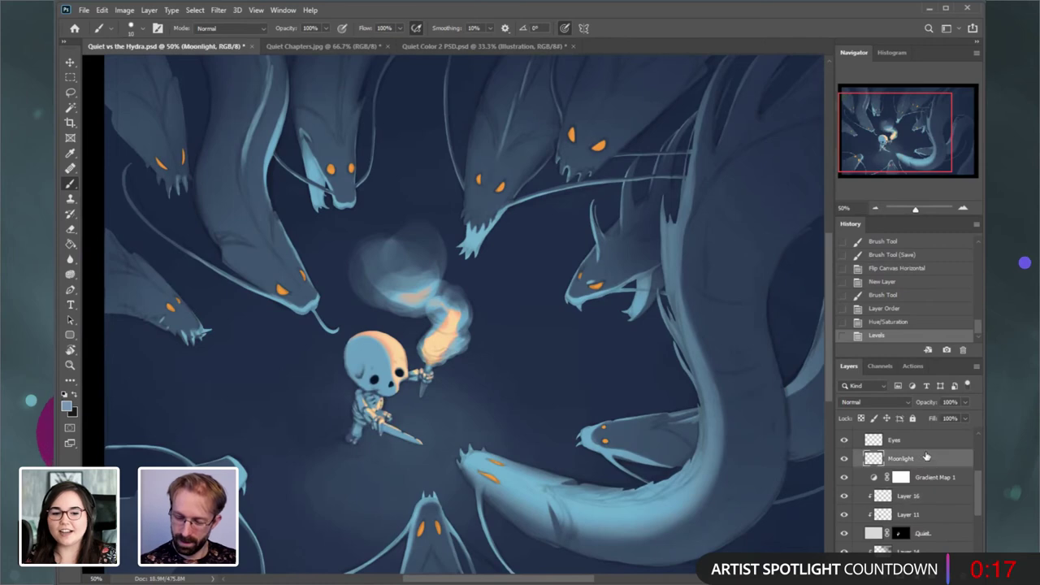
pyautogui.click(900, 477)
pyautogui.click(148, 9)
pyautogui.moveTo(163, 22)
pyautogui.click(344, 26)
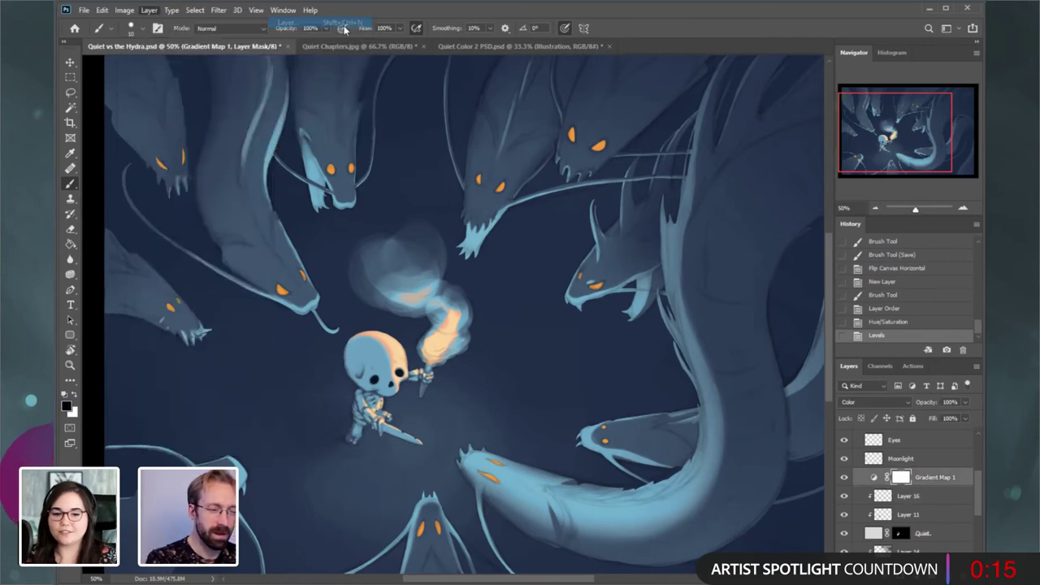
pyautogui.click(595, 452)
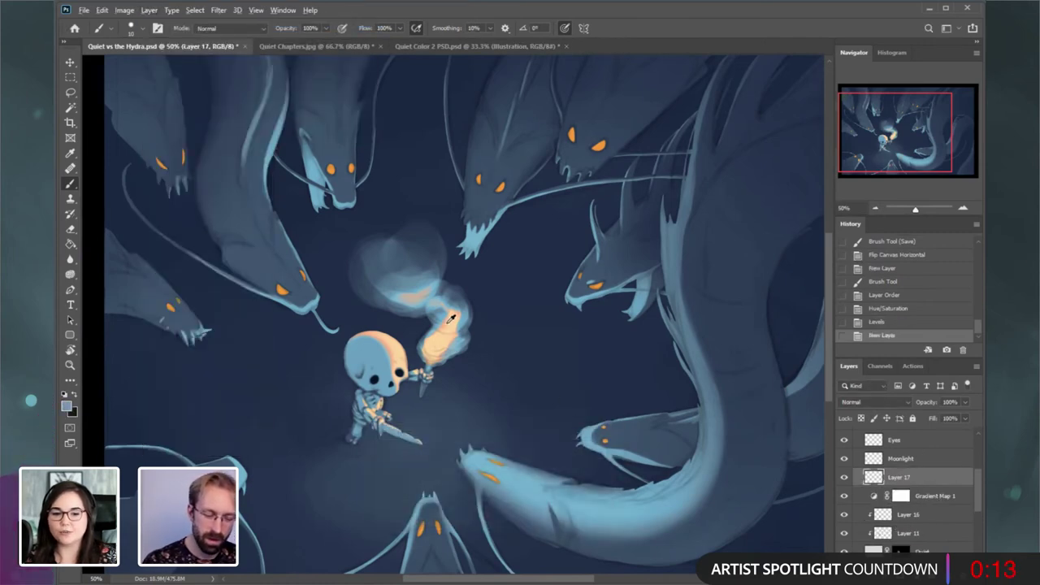
# - Set the foreground colour to a red-orange (H 16, S 71%, B 86%) and paint it over the torch flame on Layer 17
pyautogui.click(69, 408)
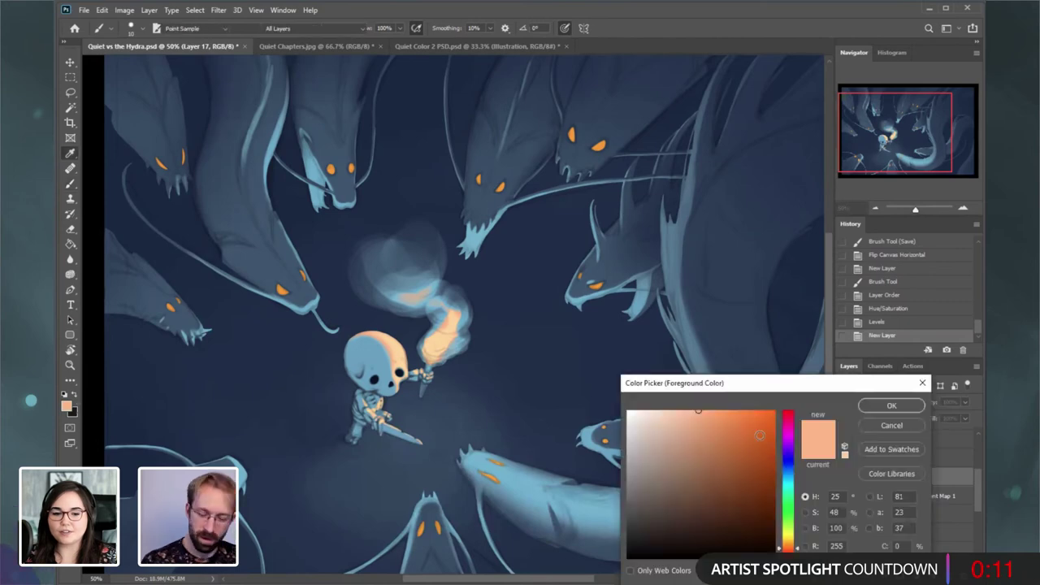
pyautogui.click(731, 430)
pyautogui.moveTo(788, 550); pyautogui.dragTo(788, 553)
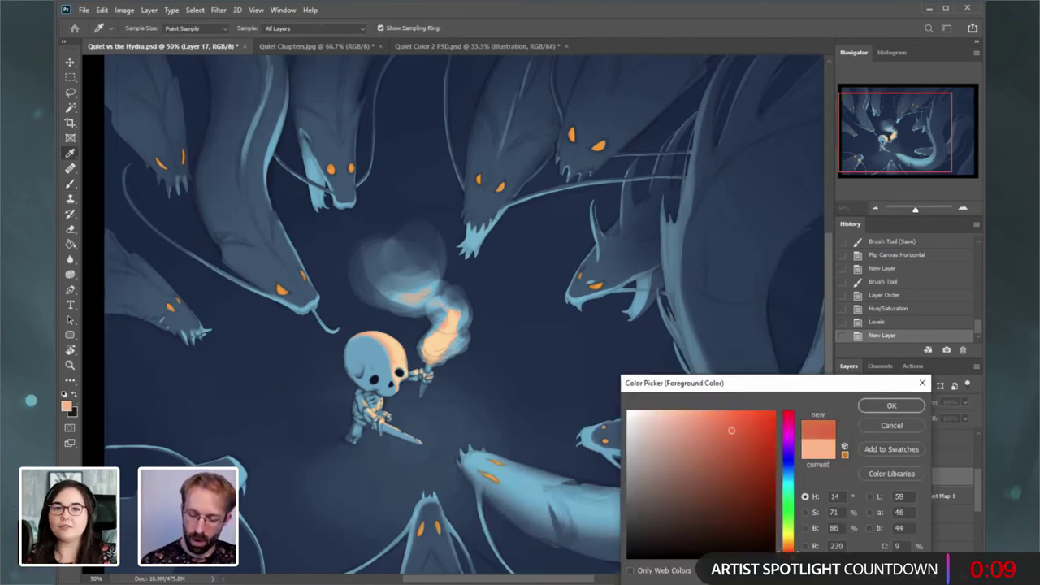
pyautogui.click(891, 405)
pyautogui.press('b')
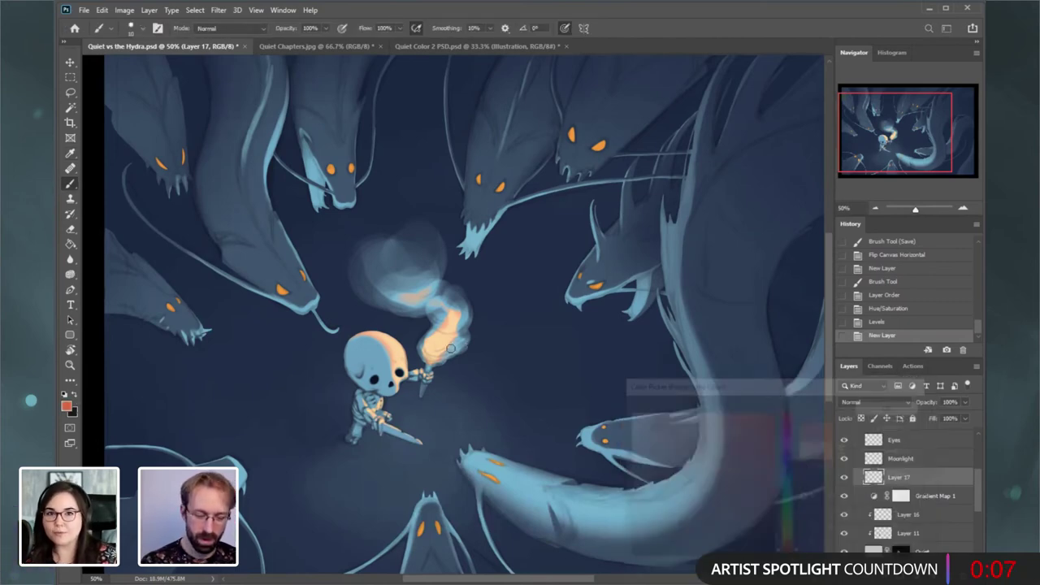
pyautogui.moveTo(455, 339)
pyautogui.mouseDown()
pyautogui.moveTo(437, 359)
pyautogui.moveTo(461, 339)
pyautogui.moveTo(457, 330)
pyautogui.moveTo(437, 340)
pyautogui.mouseUp()
pyautogui.moveTo(437, 340); pyautogui.dragTo(433, 340)
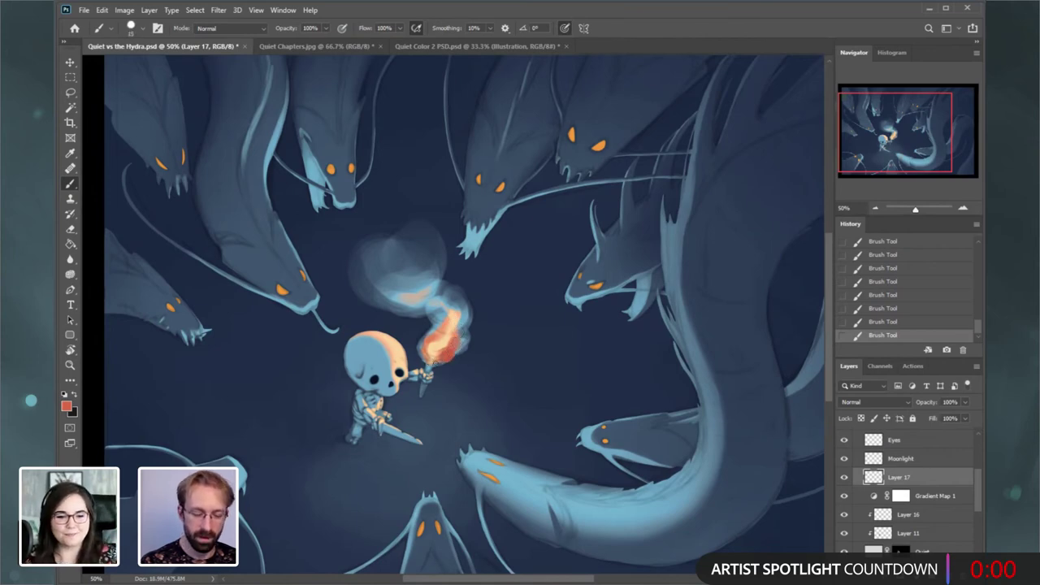
# - Step back through the recent red-orange flame strokes and restore them
pyautogui.click(883, 268)
pyautogui.hotkey('ctrl', 'shift', 'z')
pyautogui.hotkey('ctrl', 'shift', 'z')
pyautogui.hotkey('ctrl', 'shift', 'z')
pyautogui.hotkey('ctrl', 'shift', 'z')
pyautogui.hotkey('ctrl', 'shift', 'z')
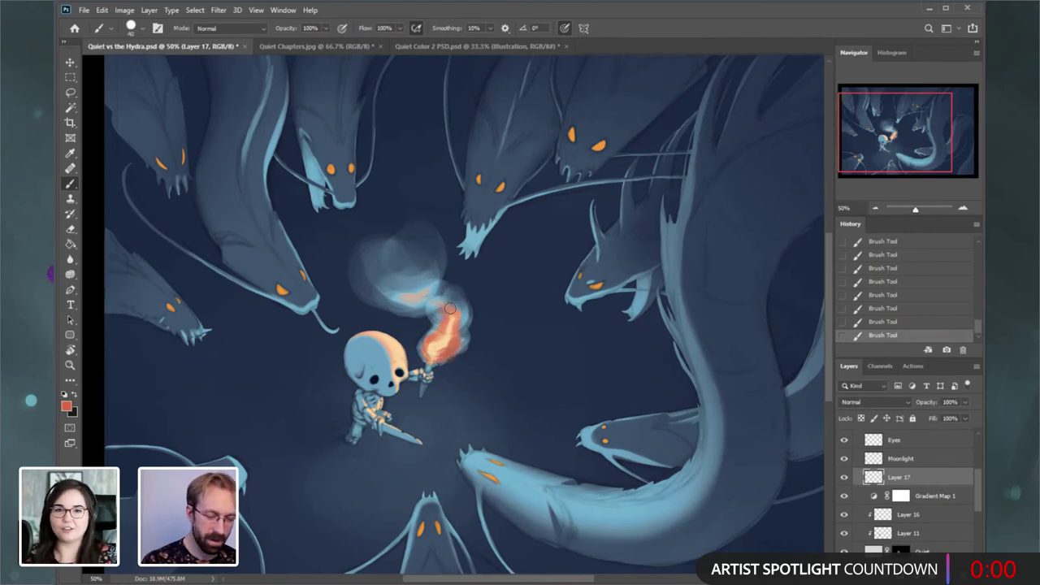
# - Change the foreground colour to orange (H 34, S 96%, B 85%) and brush it over the lower part of the torch flame
pyautogui.click(68, 407)
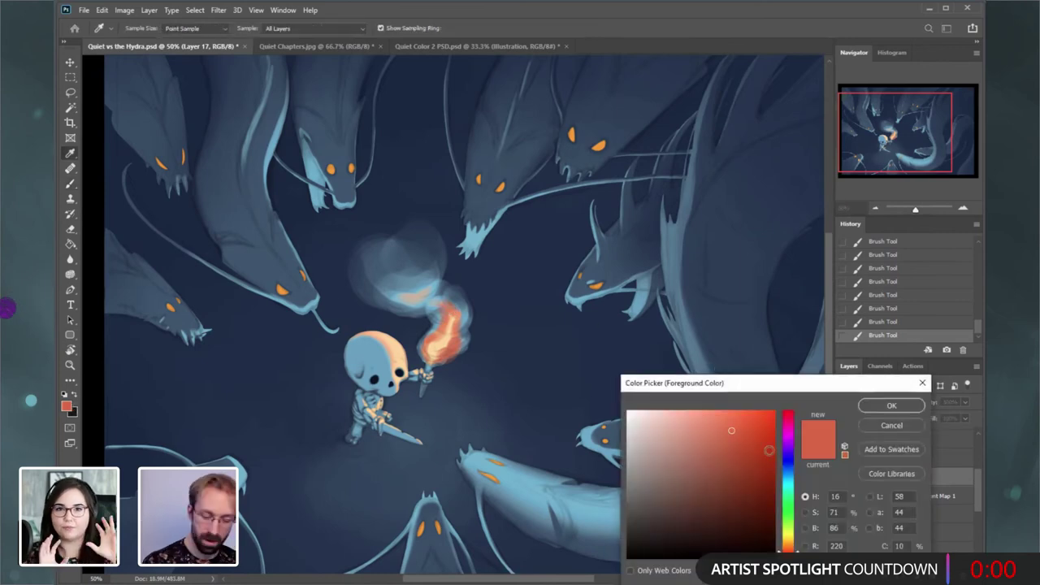
pyautogui.click(892, 405)
pyautogui.moveTo(438, 357); pyautogui.dragTo(451, 341)
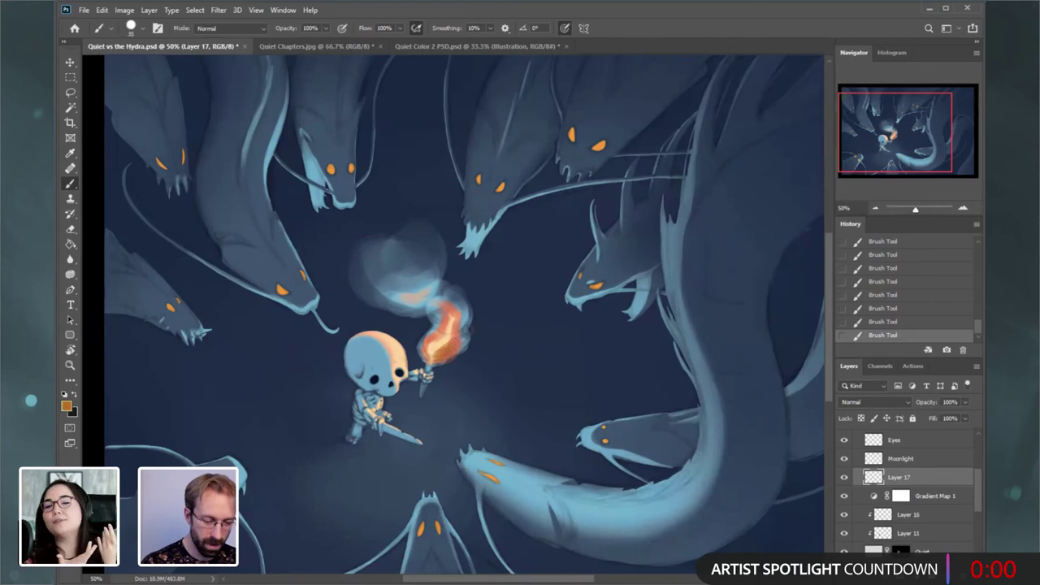
pyautogui.hotkey('ctrl', 'z')
pyautogui.click(68, 408)
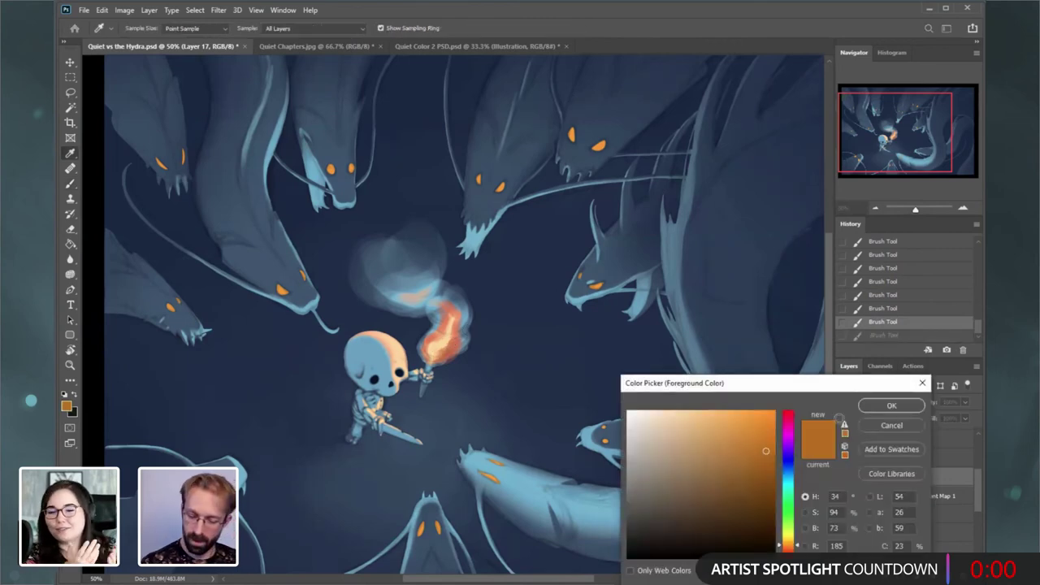
pyautogui.click(891, 406)
pyautogui.hotkey('ctrl', 'shift', 'z')
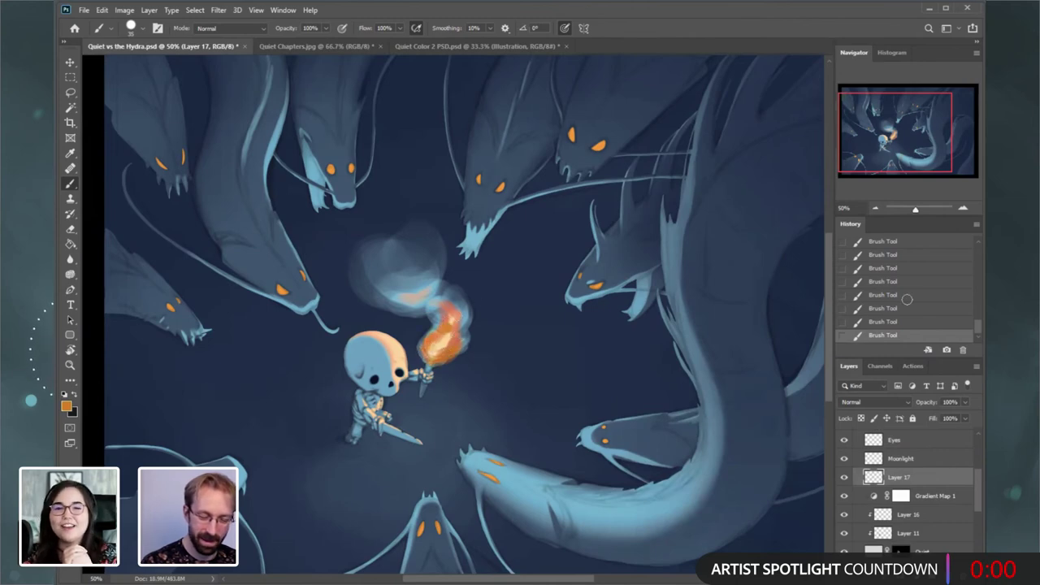
# - Undo the last flame strokes, enlarge the brush to 60, and paint orange along the flame up into the smoke
pyautogui.hotkey('ctrl', 'z')
pyautogui.hotkey('ctrl', 'z')
pyautogui.hotkey('ctrl', 'z')
pyautogui.press(']')
pyautogui.press(']')
pyautogui.press(']')
pyautogui.press(']')
pyautogui.press(']')
pyautogui.press(']')
pyautogui.press(']')
pyautogui.moveTo(453, 338)
pyautogui.mouseDown()
pyautogui.moveTo(441, 300)
pyautogui.moveTo(448, 314)
pyautogui.moveTo(408, 295)
pyautogui.mouseUp()
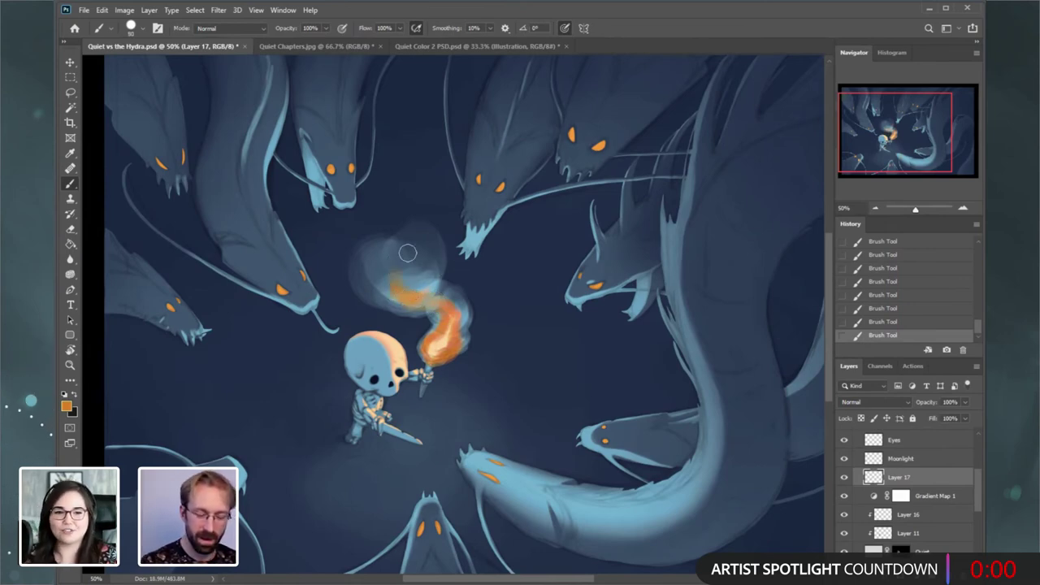
# - Review the orange flame against the whole illustration at 33.3% and look through the layers around Gradient Map 1
pyautogui.moveTo(889, 152); pyautogui.dragTo(890, 146)
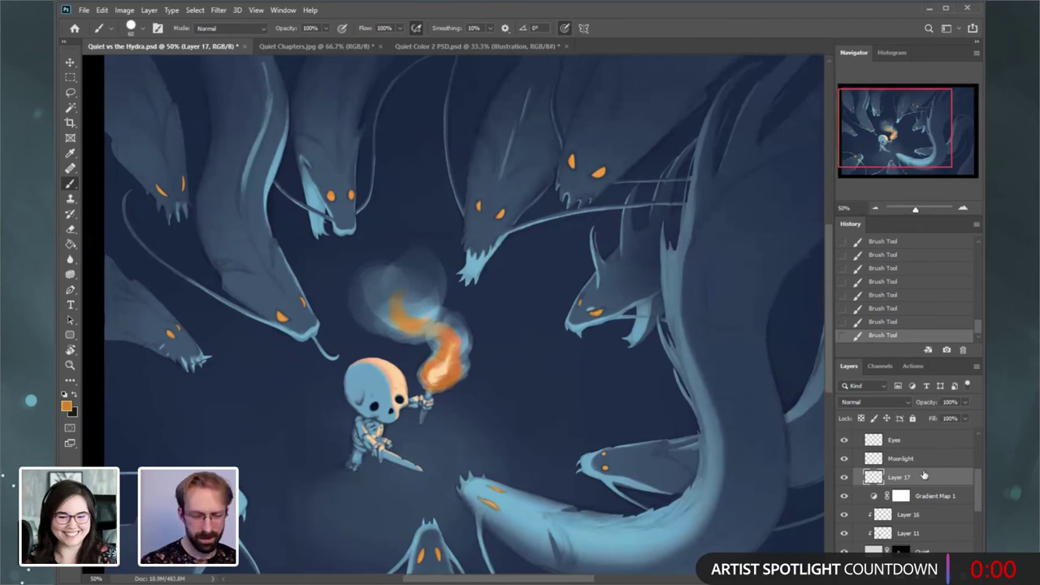
pyautogui.scroll(1, 953, 480)
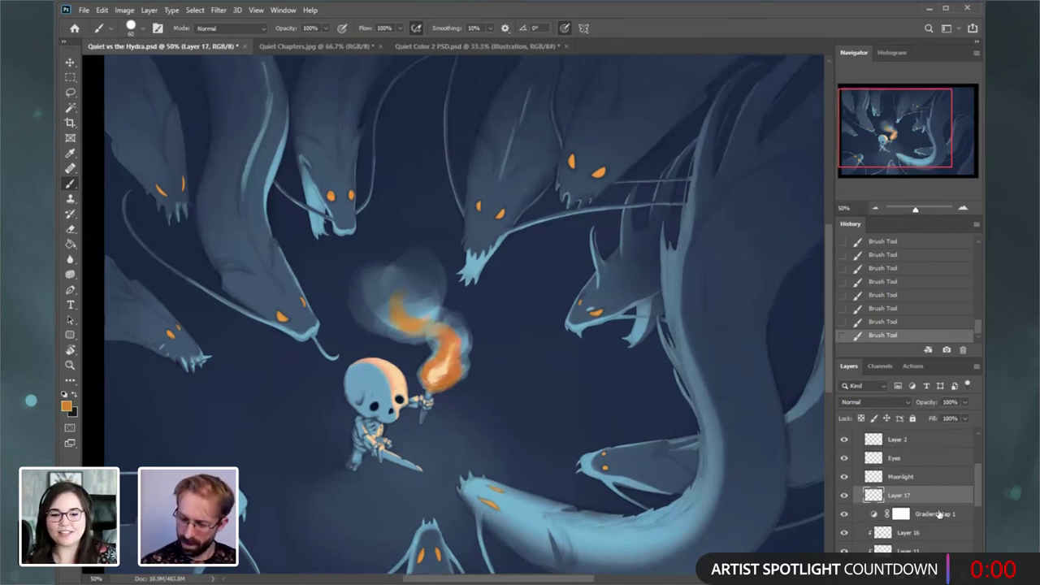
pyautogui.scroll(-1, 975, 498)
pyautogui.click(930, 521)
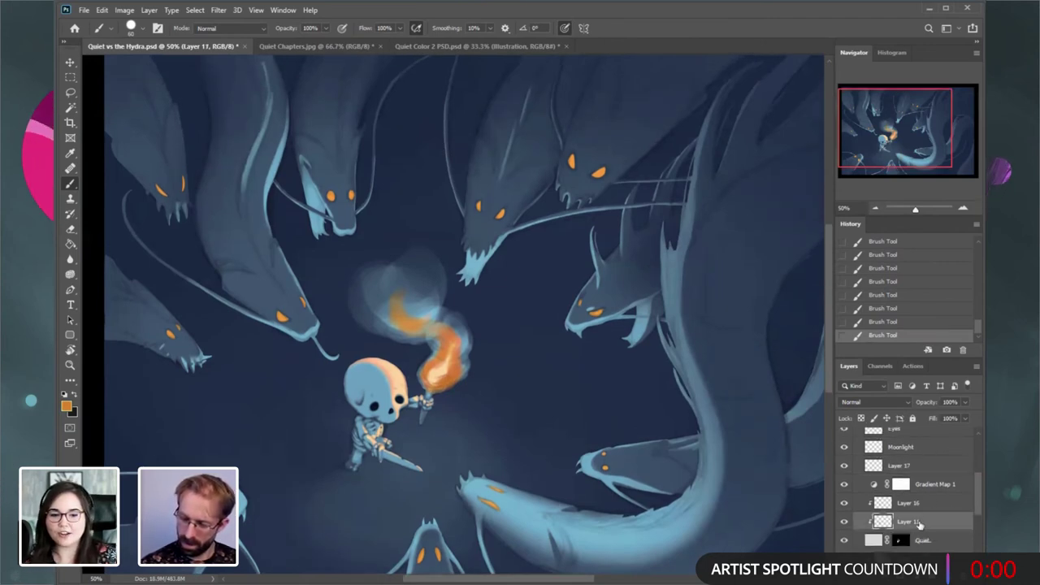
pyautogui.click(875, 207)
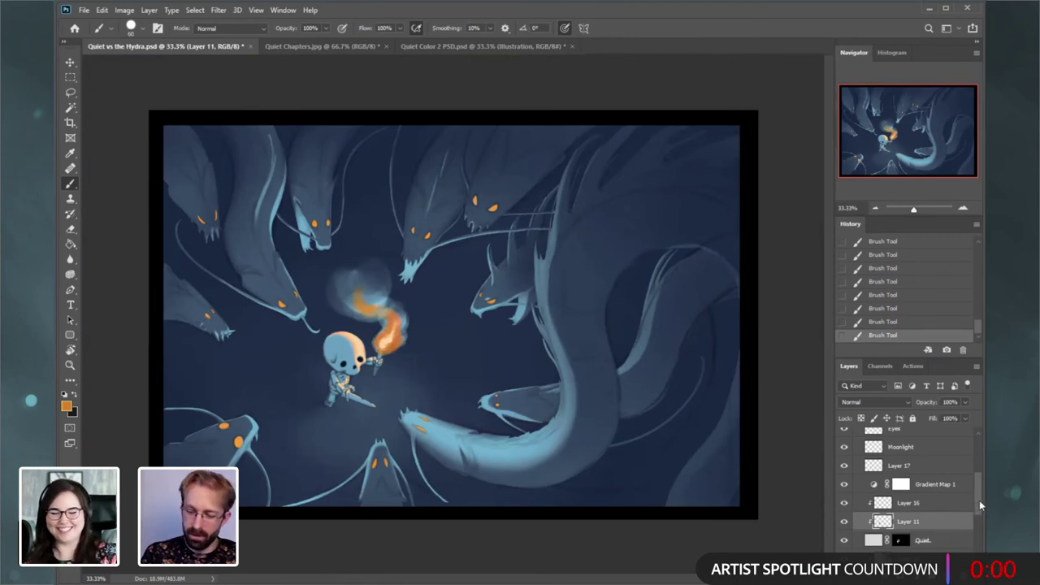
pyautogui.scroll(-1, 979, 500)
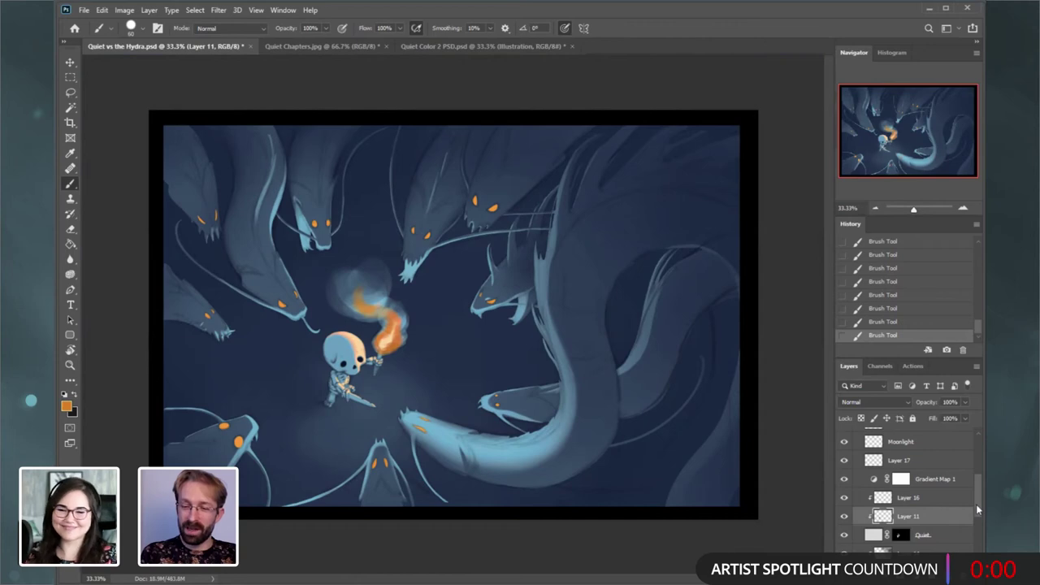
pyautogui.scroll(-1, 978, 505)
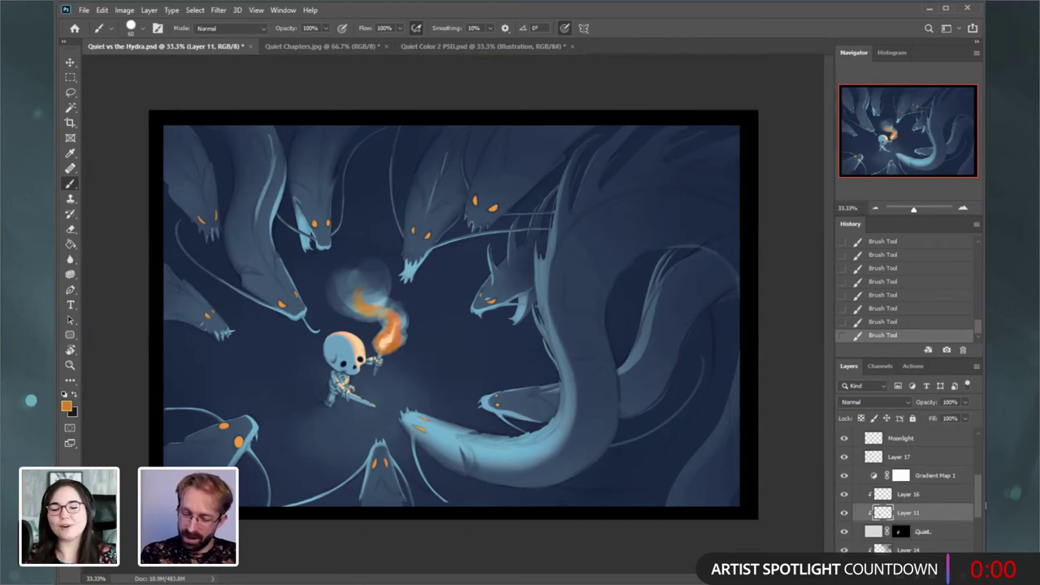
pyautogui.scroll(2, 979, 503)
# - Select the Moonlight layer and set the foreground colour to light grey with 0% saturation and 89% brightness
pyautogui.click(906, 467)
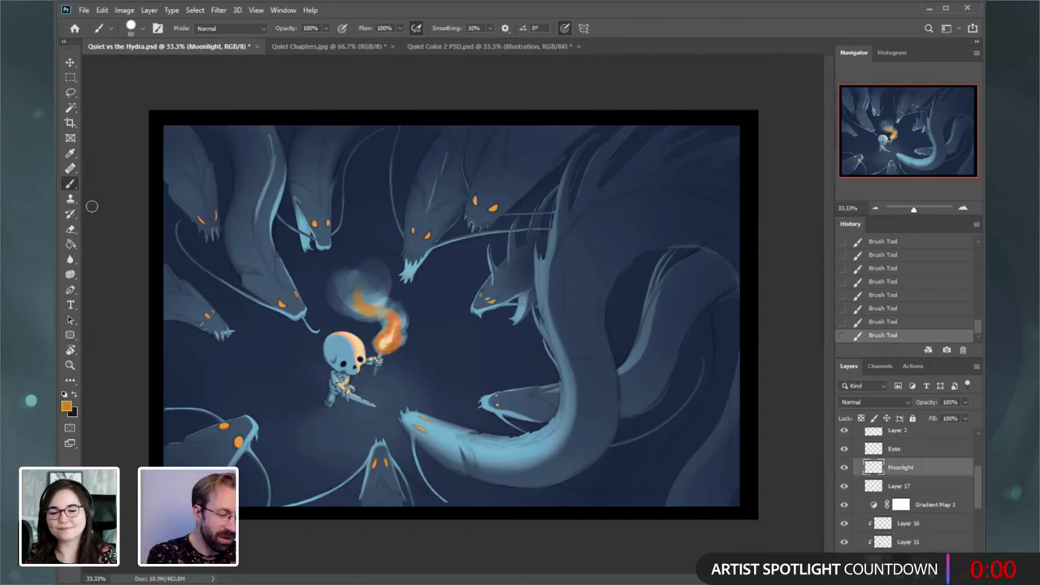
pyautogui.click(68, 404)
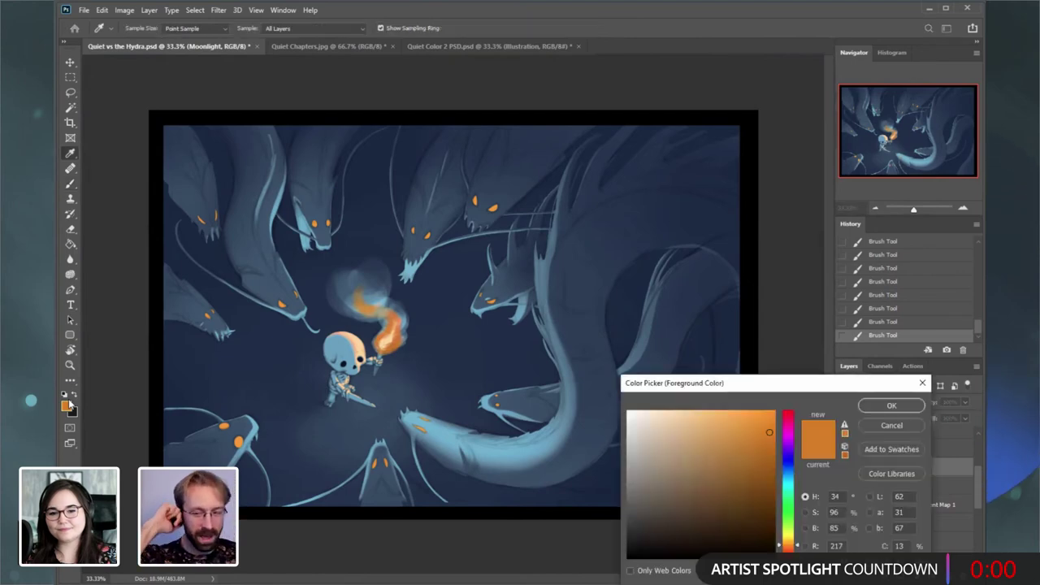
pyautogui.click(630, 414)
pyautogui.click(899, 408)
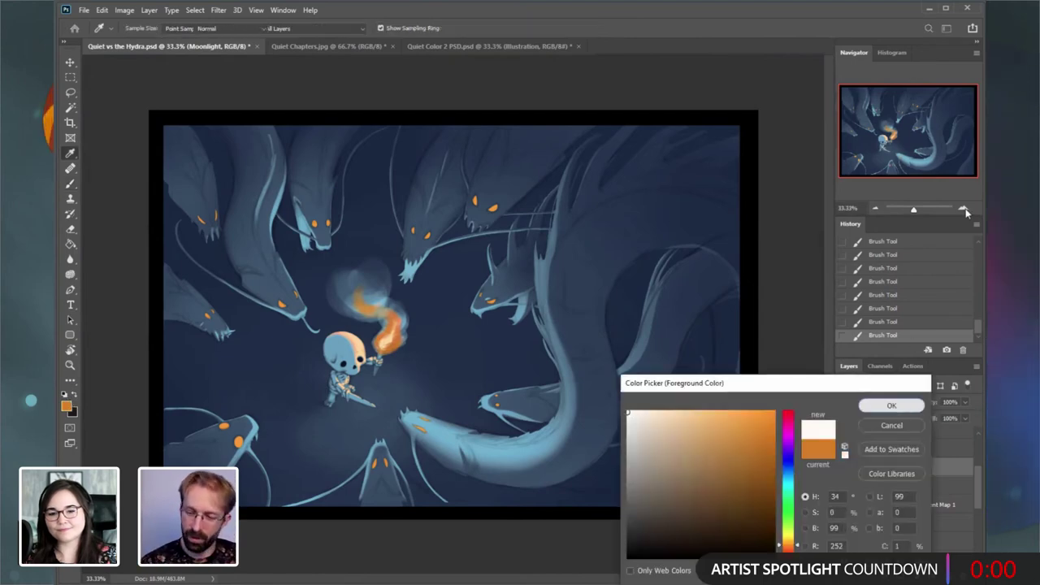
pyautogui.click(963, 208)
pyautogui.click(963, 208)
pyautogui.moveTo(901, 145); pyautogui.dragTo(891, 157)
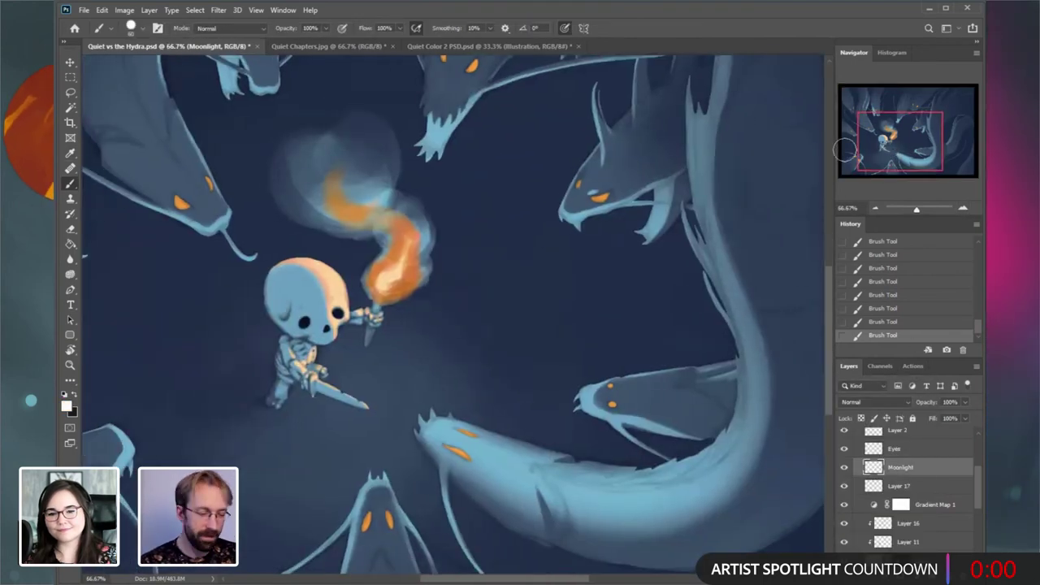
pyautogui.click(68, 406)
pyautogui.click(627, 423)
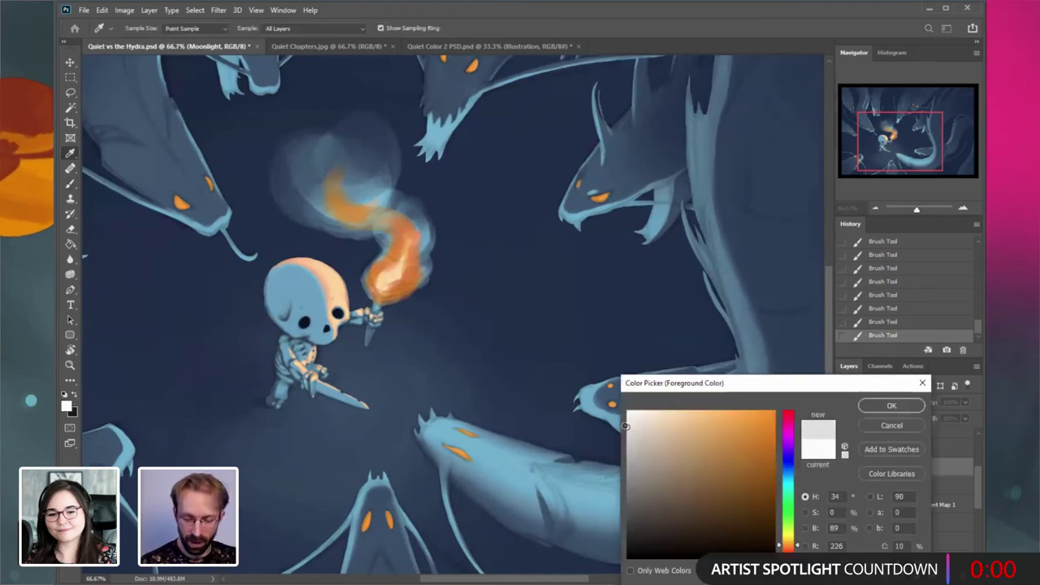
pyautogui.press('Return')
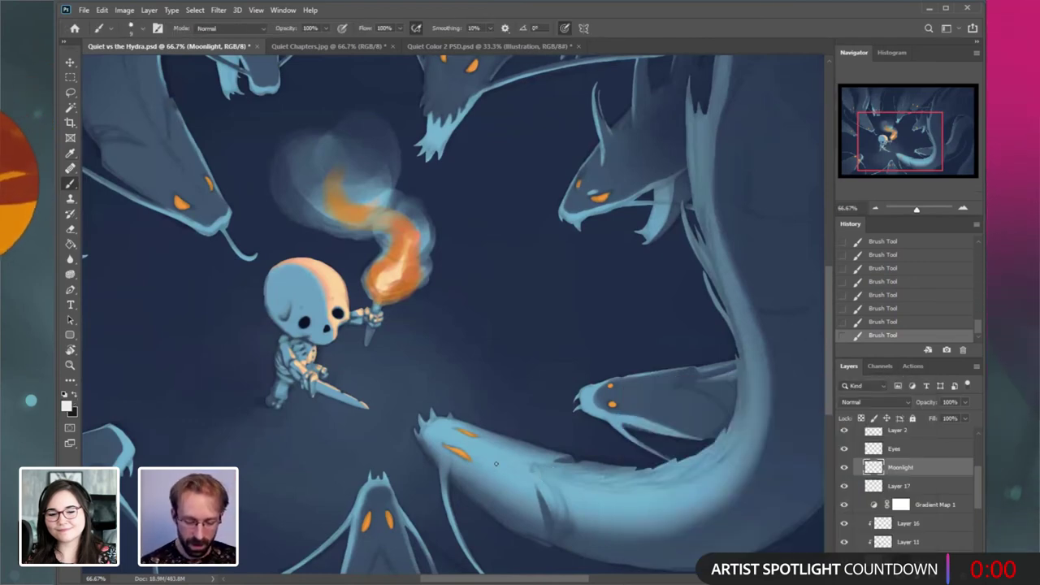
# - Paint small light grey specks as scale highlights along the snout, head and neck of the large moonlit hydra below the skeleton
pyautogui.scroll(1, 505, 472)
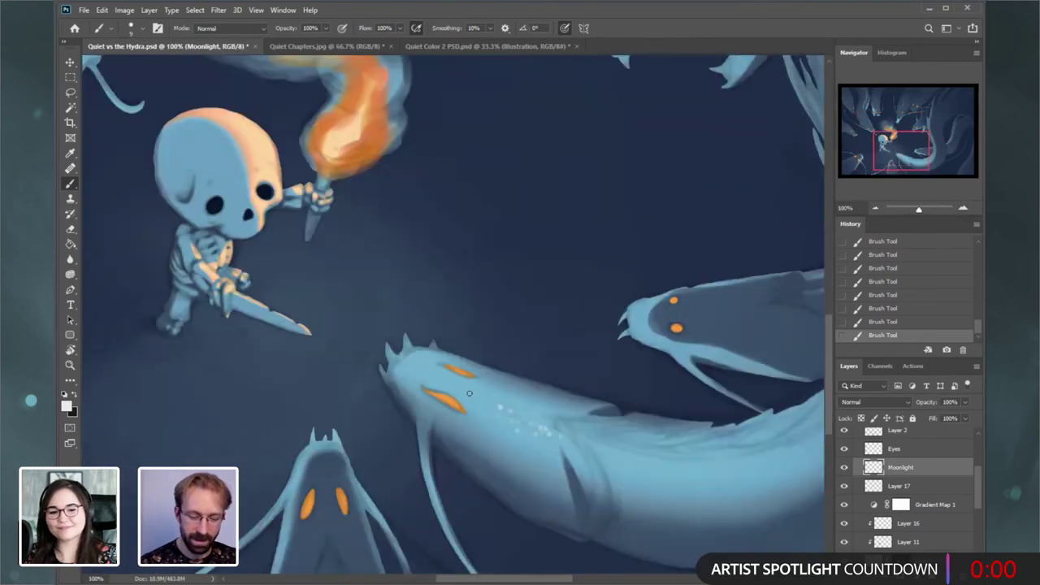
pyautogui.moveTo(520, 425); pyautogui.dragTo(549, 435)
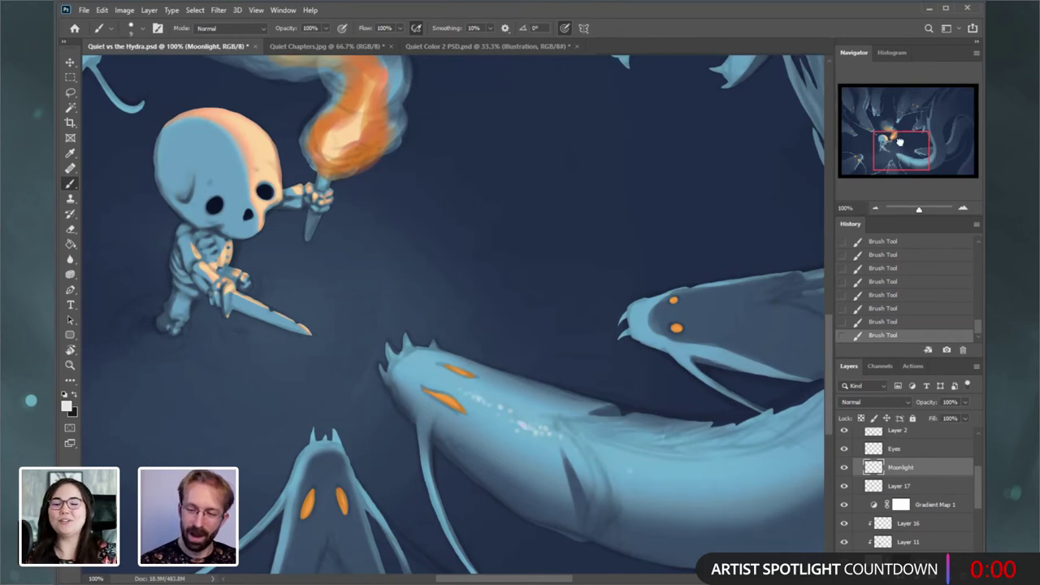
pyautogui.moveTo(900, 142)
pyautogui.mouseDown()
pyautogui.moveTo(901, 127)
pyautogui.moveTo(907, 149)
pyautogui.mouseUp()
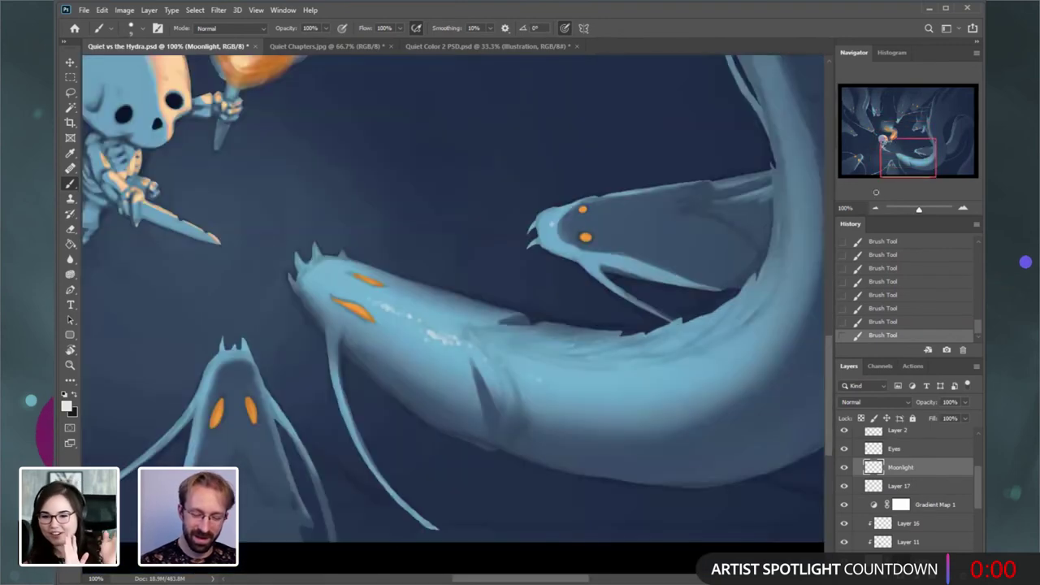
pyautogui.click(513, 362)
pyautogui.click(526, 371)
pyautogui.click(548, 374)
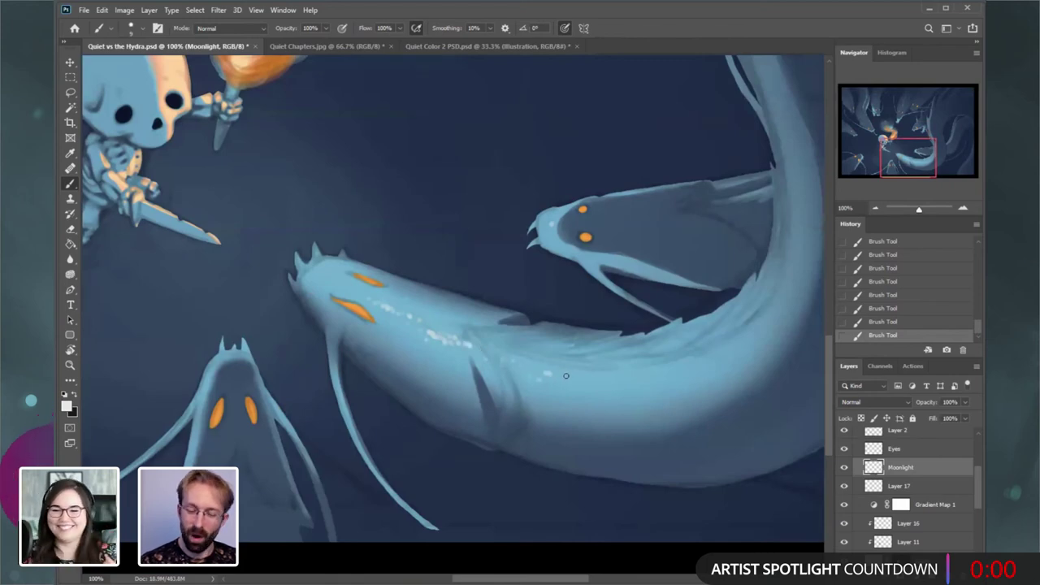
pyautogui.moveTo(566, 375); pyautogui.dragTo(605, 380)
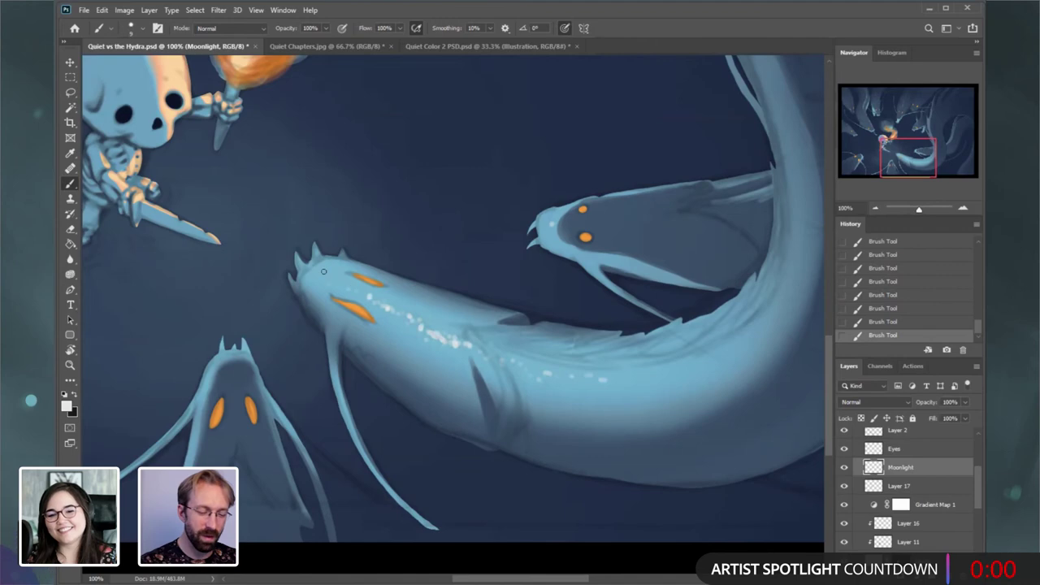
pyautogui.moveTo(323, 271); pyautogui.dragTo(315, 276)
# - Dab light grey scale highlights on the head and up the neck of the long-necked hydra above the skeleton
pyautogui.moveTo(904, 150); pyautogui.dragTo(876, 116)
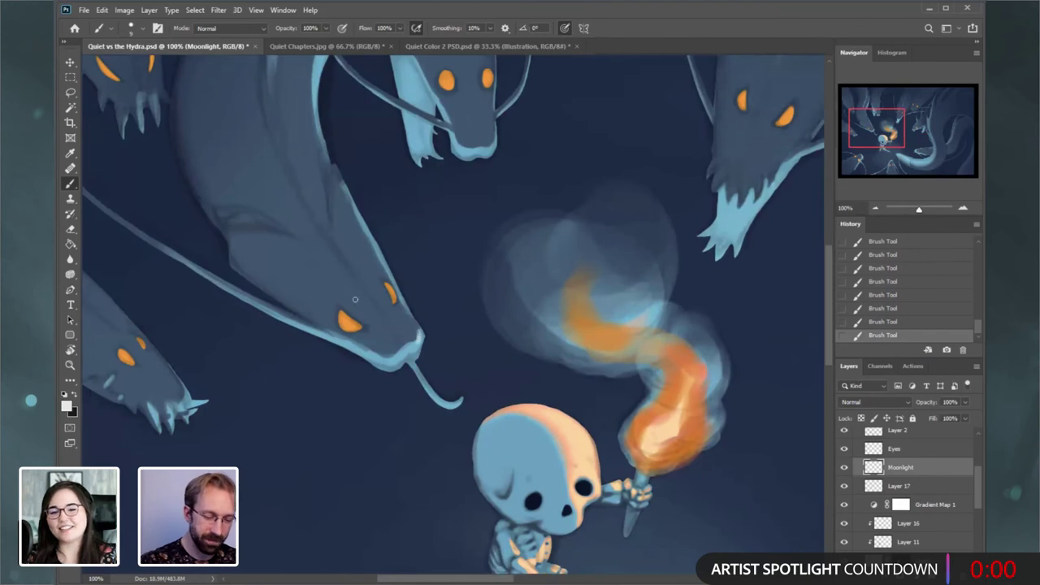
pyautogui.moveTo(324, 280); pyautogui.dragTo(335, 286)
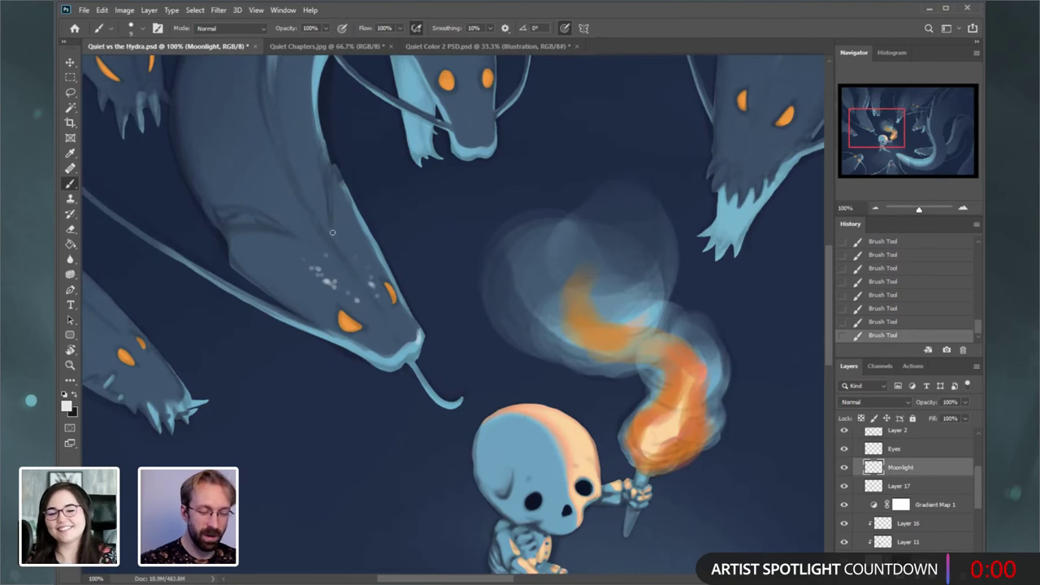
pyautogui.click(875, 210)
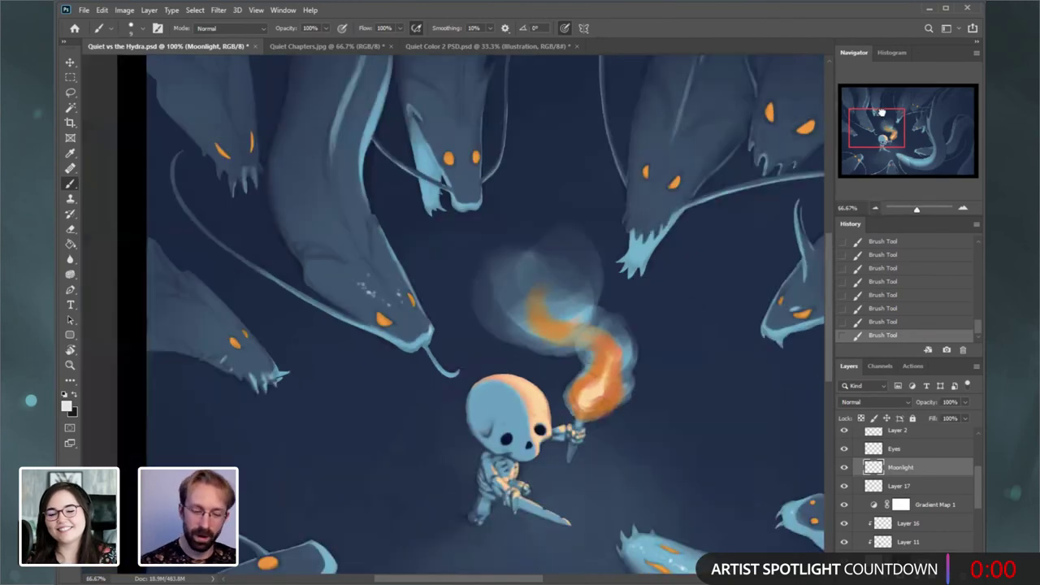
pyautogui.moveTo(881, 110); pyautogui.dragTo(853, 102)
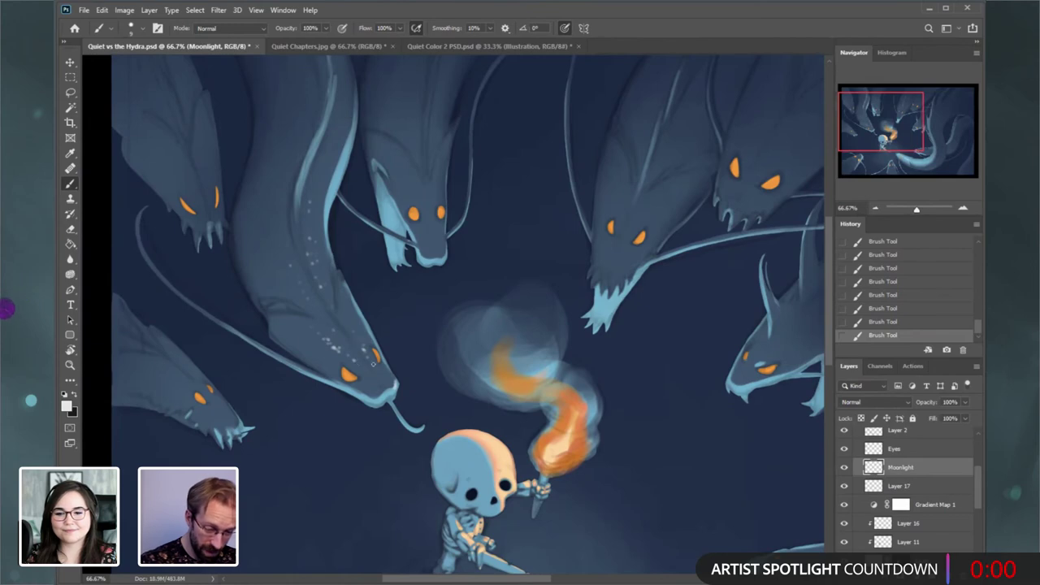
# - Toggle the visibility of the Gradient Map 1 layer to compare the illustration with and without its blue colouring
pyautogui.moveTo(977, 483); pyautogui.dragTo(979, 501)
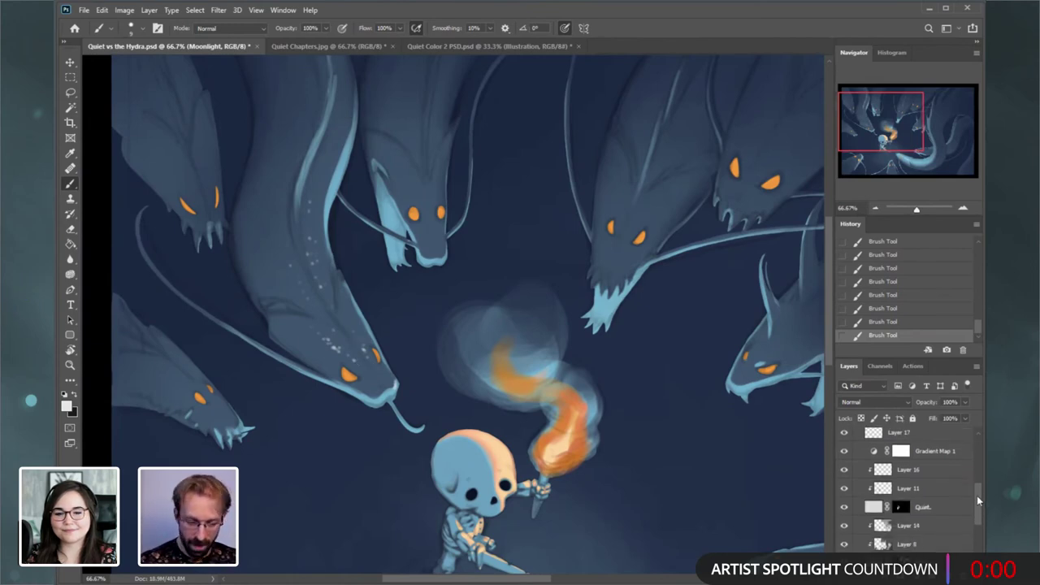
pyautogui.click(913, 457)
pyautogui.scroll(2, 889, 477)
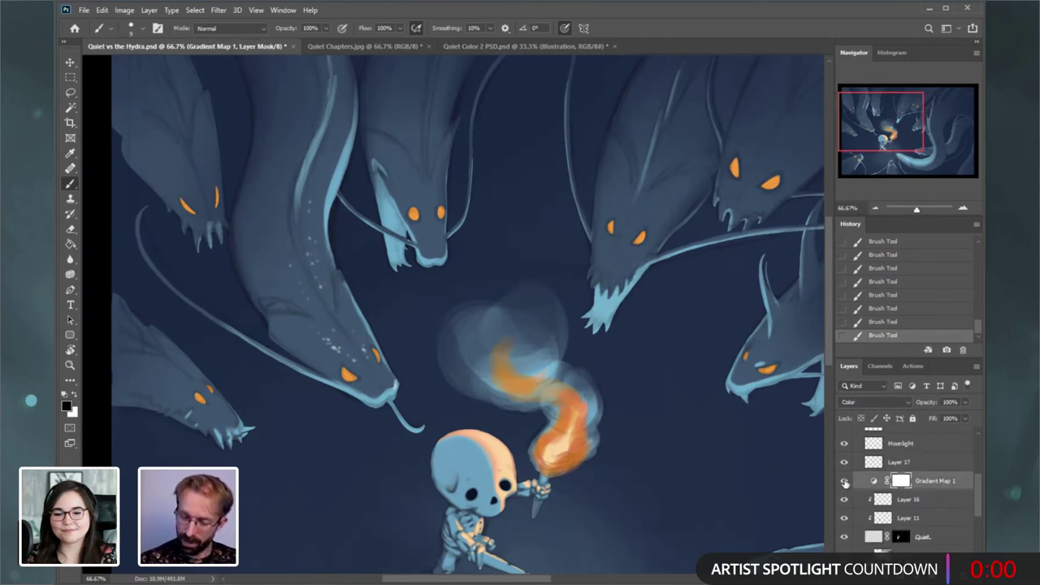
pyautogui.click(844, 483)
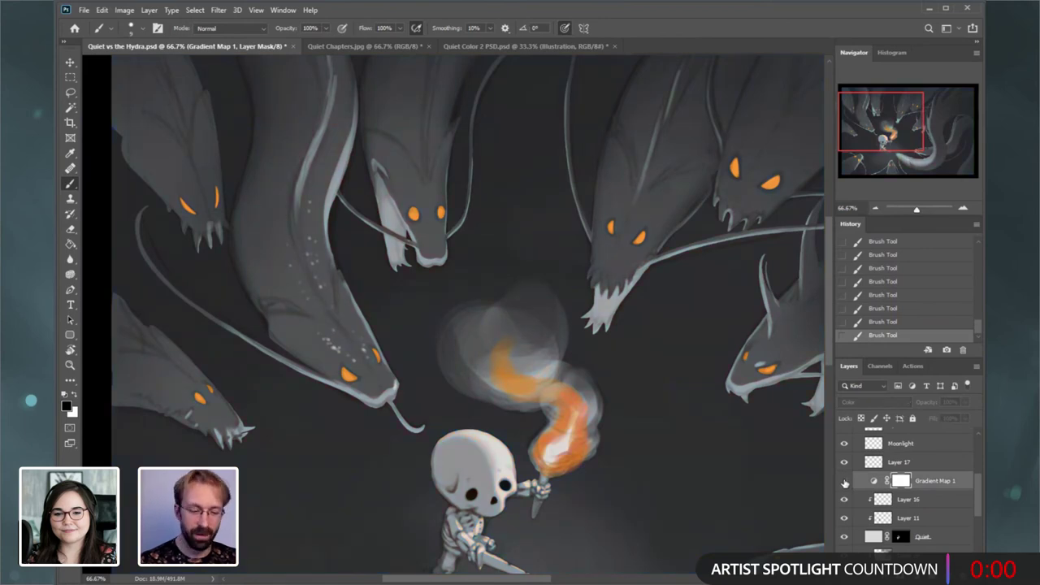
pyautogui.click(844, 483)
pyautogui.click(846, 481)
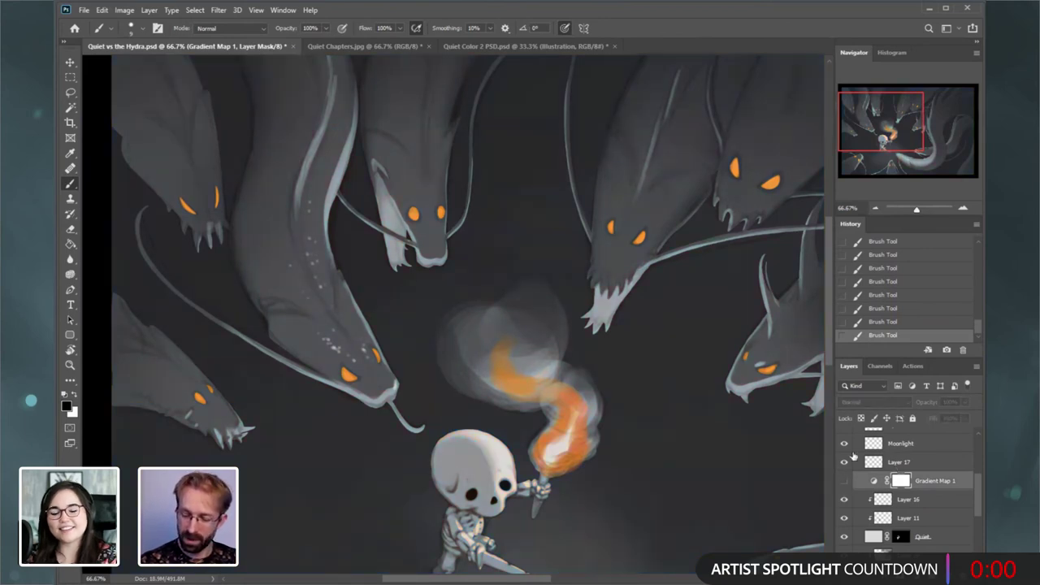
# - Select Layer 17 and toggle its visibility to check which part of the torch flame is painted on it
pyautogui.click(853, 445)
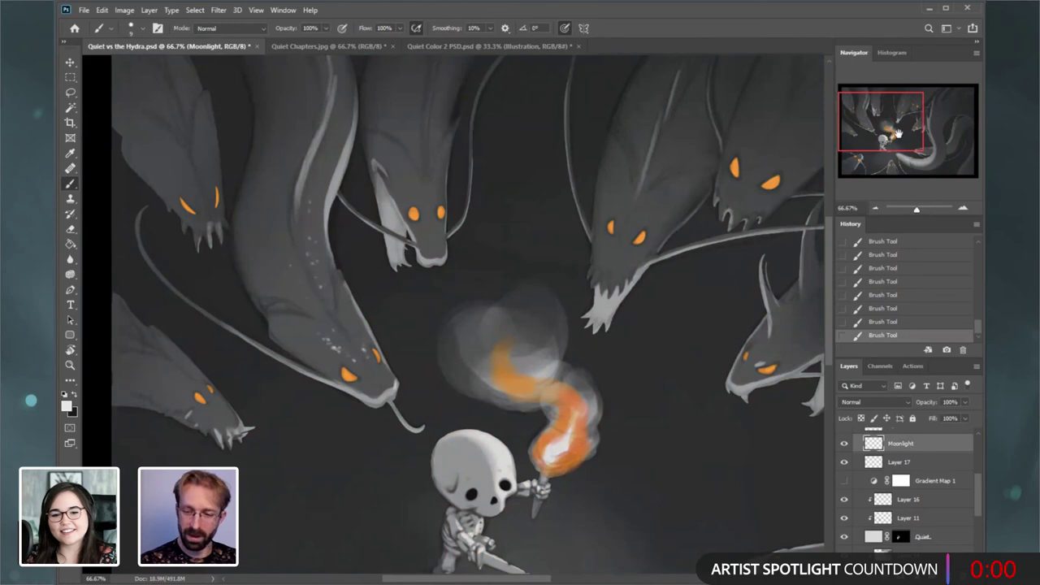
pyautogui.moveTo(898, 134); pyautogui.dragTo(900, 135)
pyautogui.click(853, 462)
pyautogui.click(845, 462)
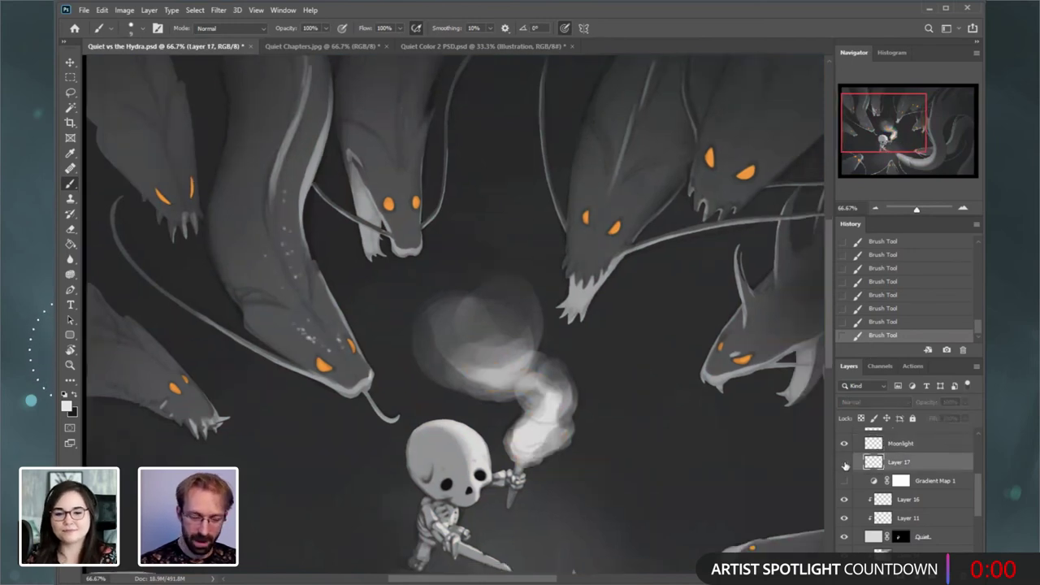
pyautogui.click(844, 461)
pyautogui.click(876, 209)
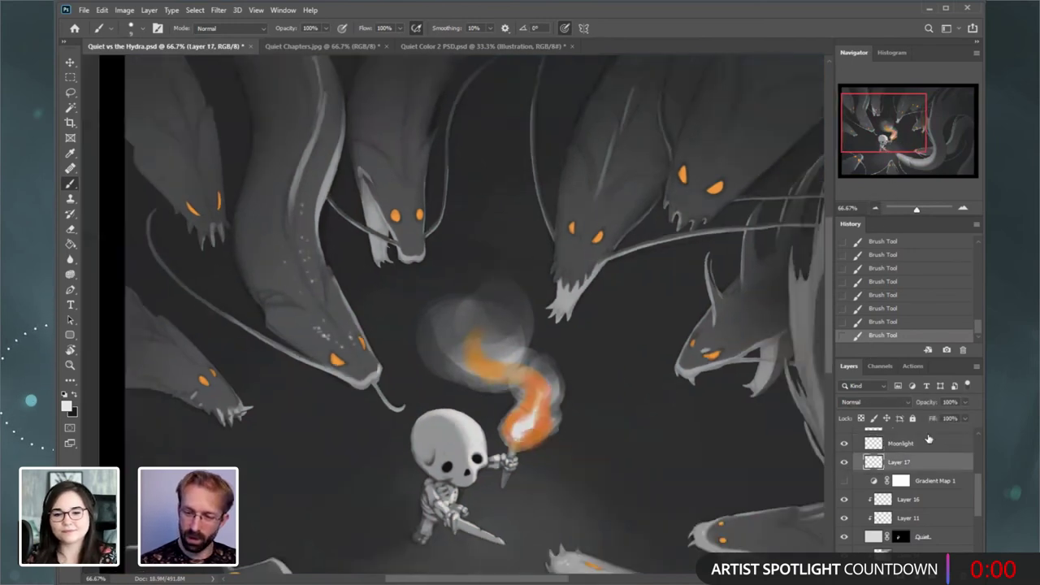
pyautogui.moveTo(976, 486); pyautogui.dragTo(976, 490)
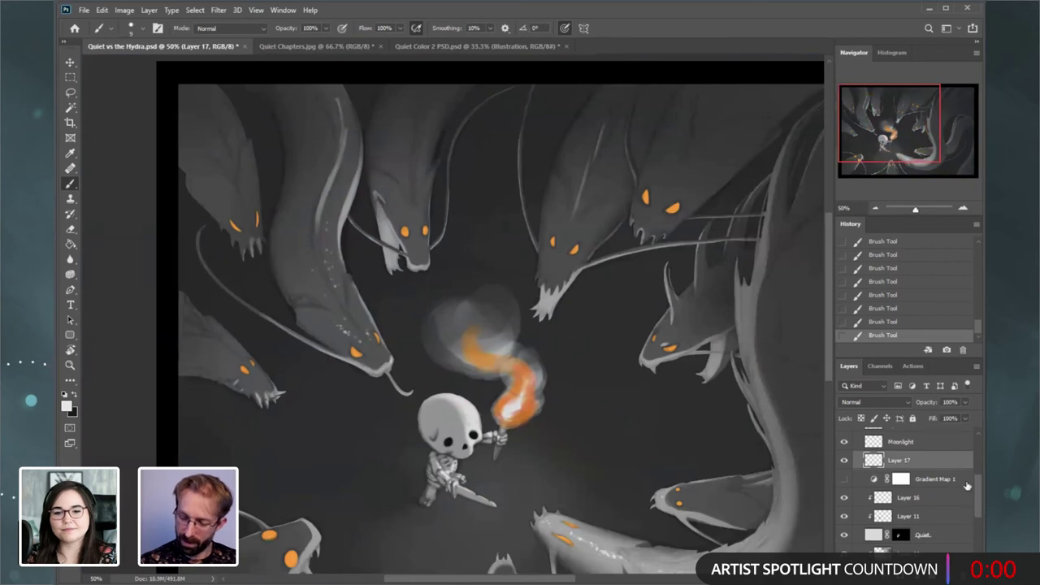
# - Turn Gradient Map 1 back on, duplicate it below the Quiet layer, and clip the original to the Quiet layer
pyautogui.click(845, 475)
pyautogui.rightClick(935, 475)
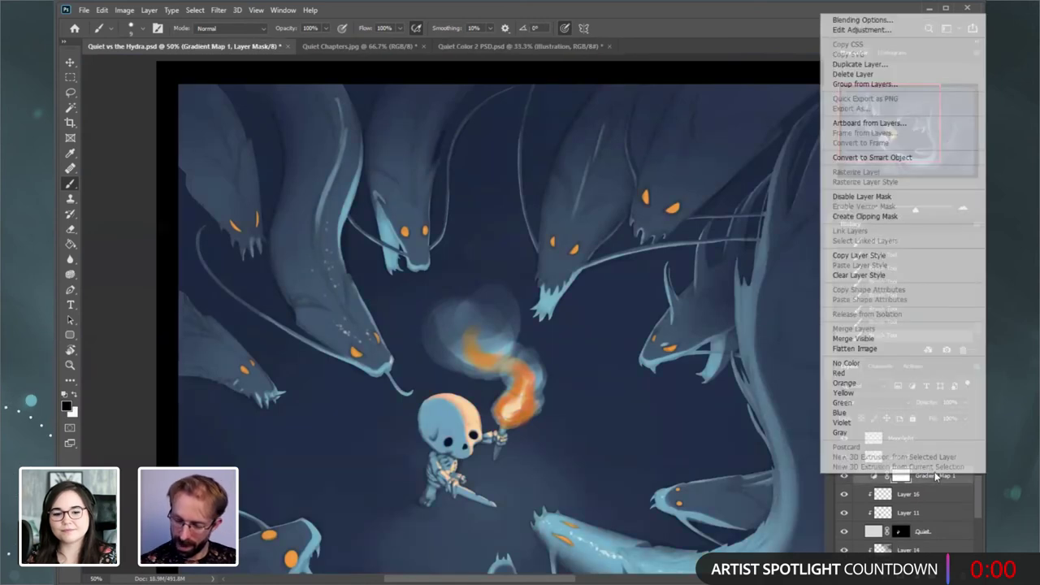
pyautogui.click(872, 67)
pyautogui.press('Return')
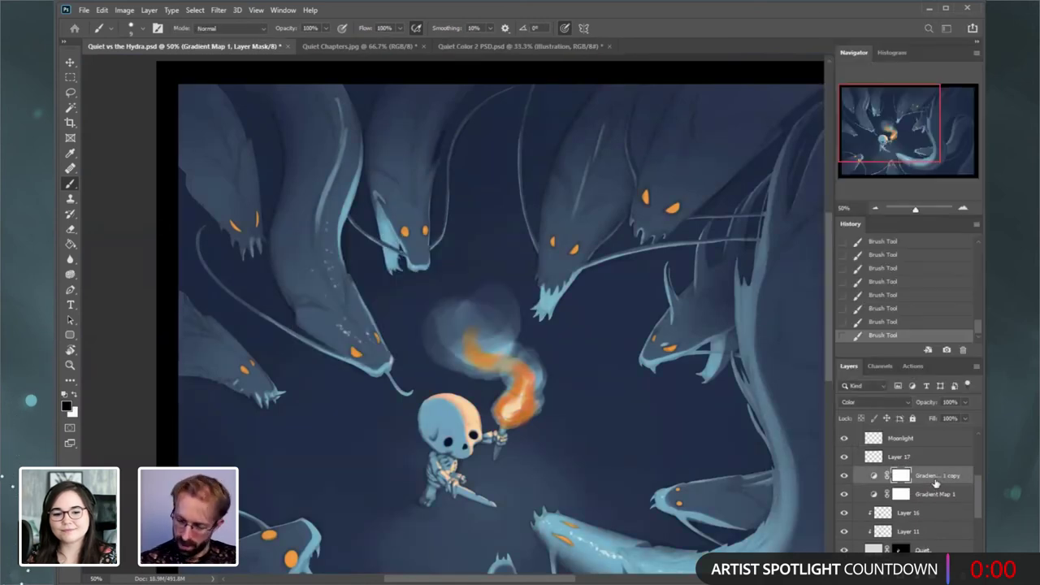
pyautogui.moveTo(938, 477); pyautogui.dragTo(944, 534)
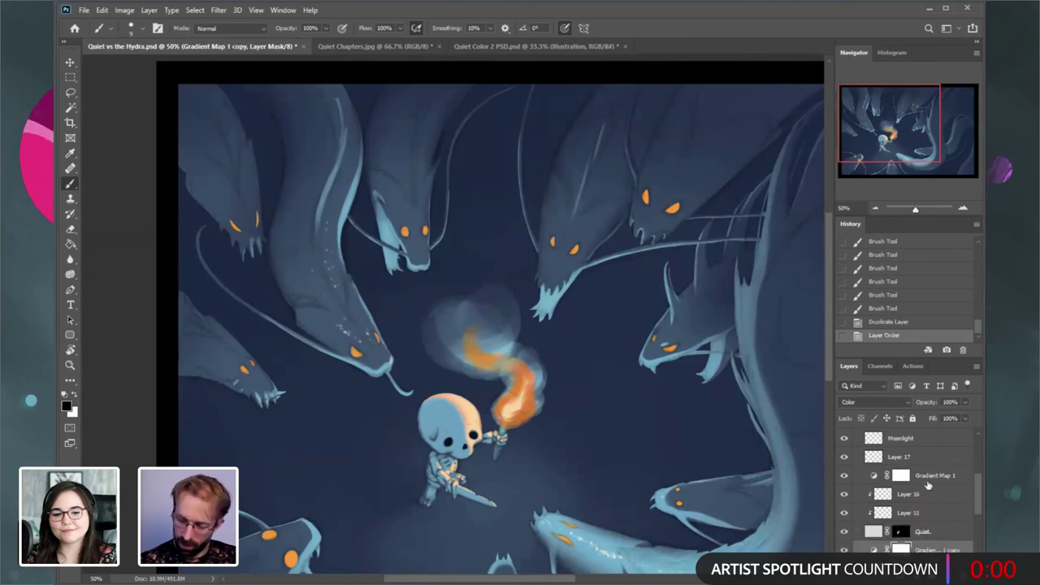
pyautogui.keyDown('alt'); pyautogui.click(883, 478); pyautogui.keyUp('alt')
# - Recolour the light blue stop in Gradient Map 1's gradient to a paler greyish blue with hue 199° and saturation 26%
pyautogui.doubleClick(883, 475)
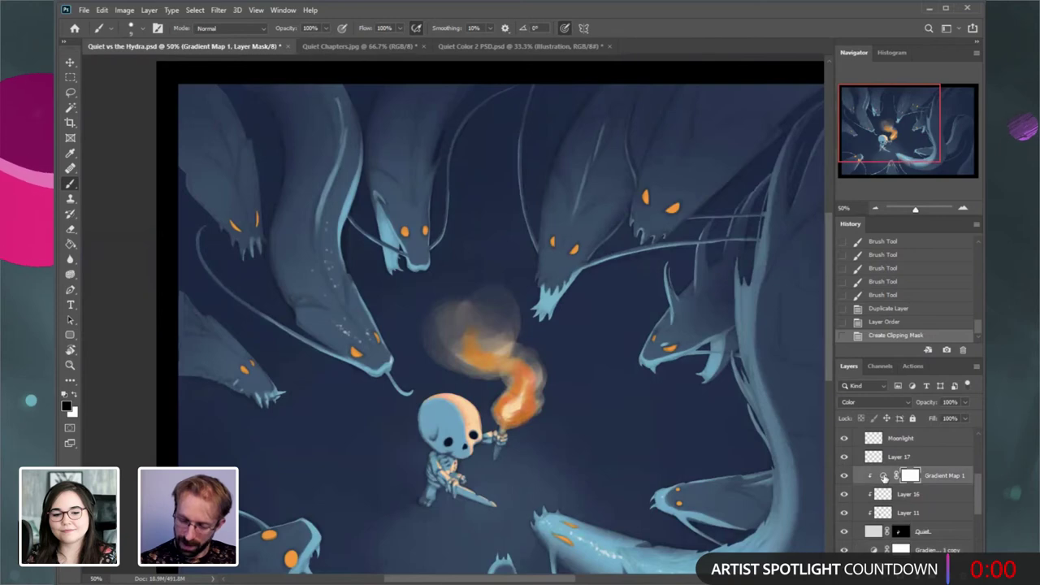
pyautogui.moveTo(220, 331); pyautogui.dragTo(804, 291)
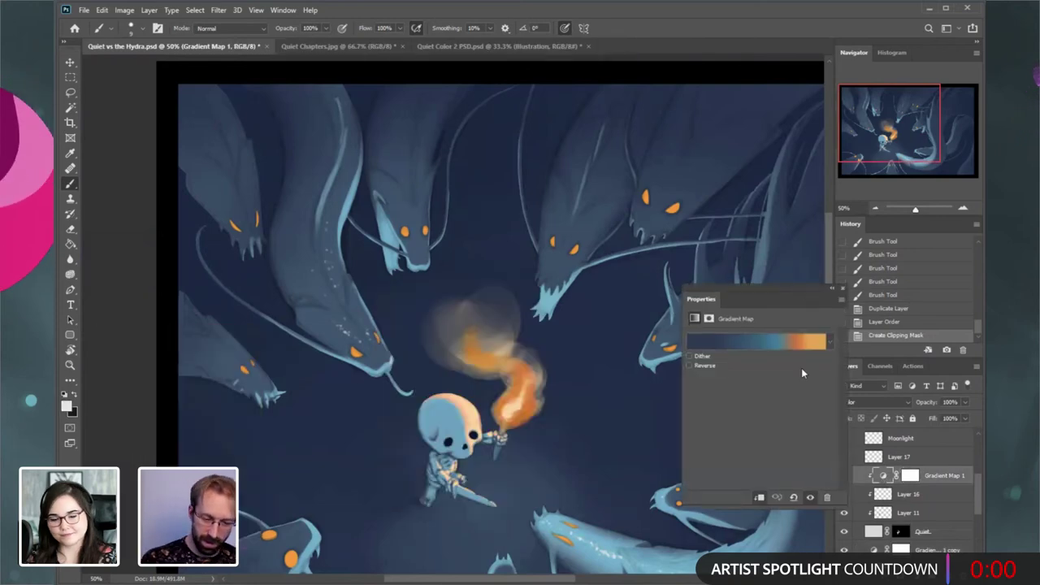
pyautogui.click(805, 341)
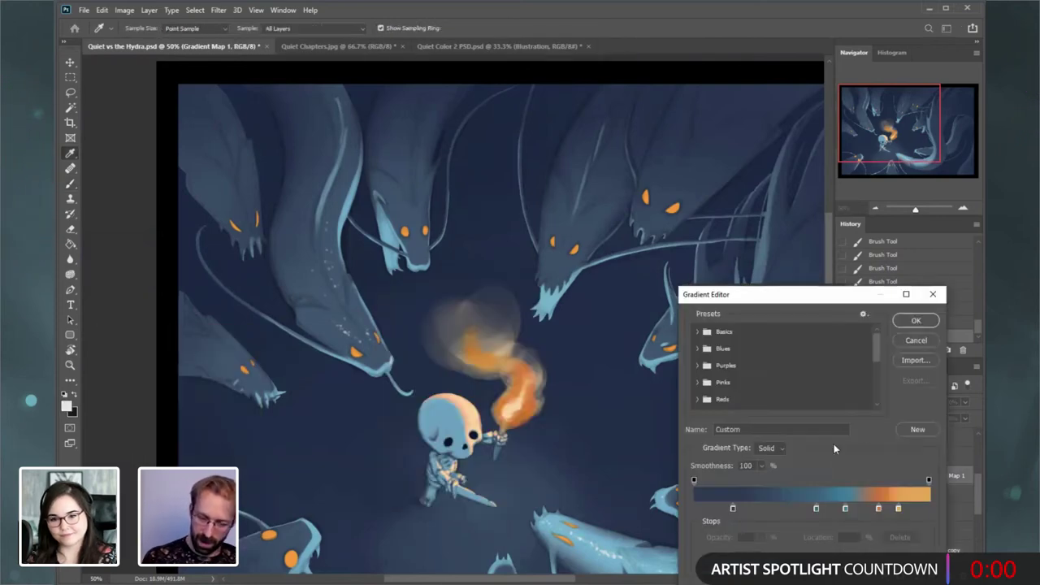
pyautogui.click(842, 509)
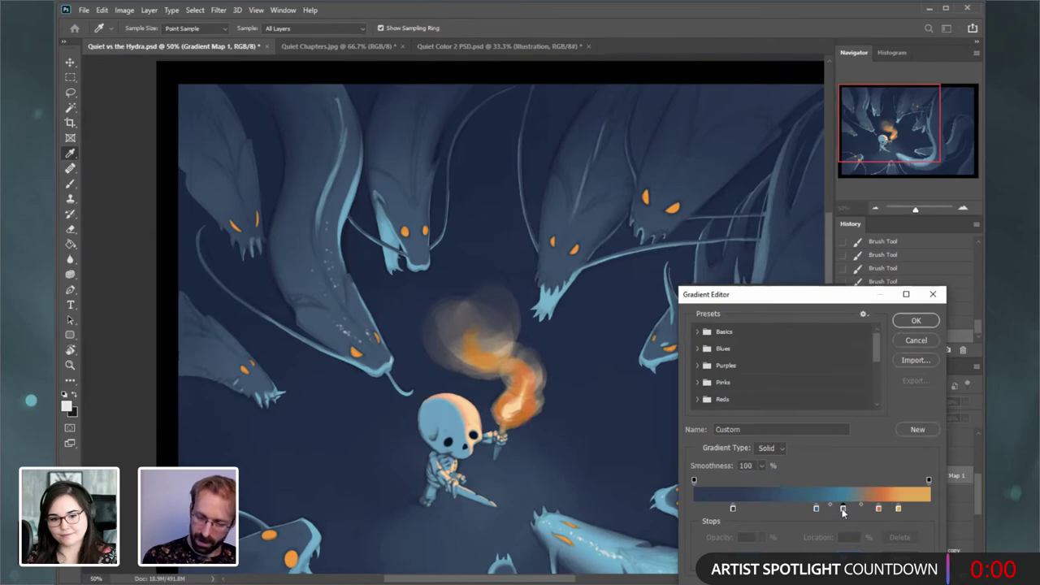
pyautogui.doubleClick(842, 508)
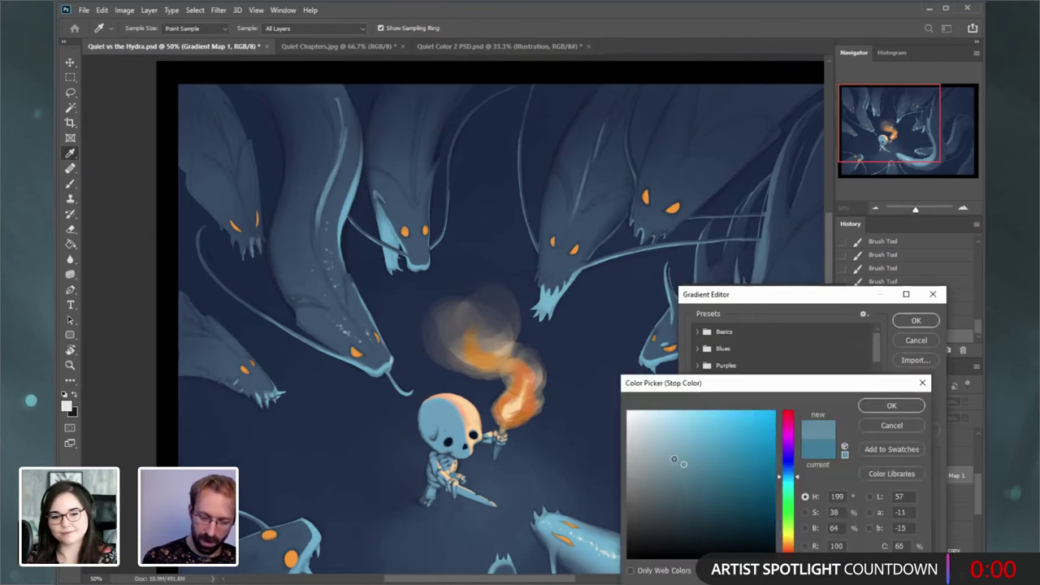
pyautogui.moveTo(674, 459); pyautogui.dragTo(667, 443)
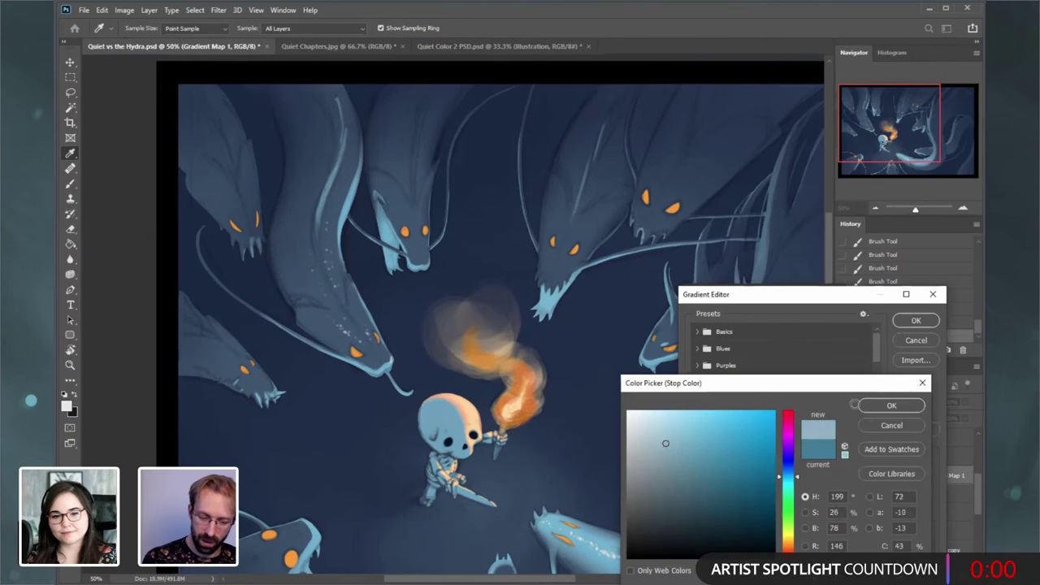
pyautogui.click(861, 405)
# - Shift the gradient's middle blue stop towards the dark end, nudge the red-orange stop slightly darkward, and apply the gradient
pyautogui.moveTo(811, 510); pyautogui.dragTo(776, 510)
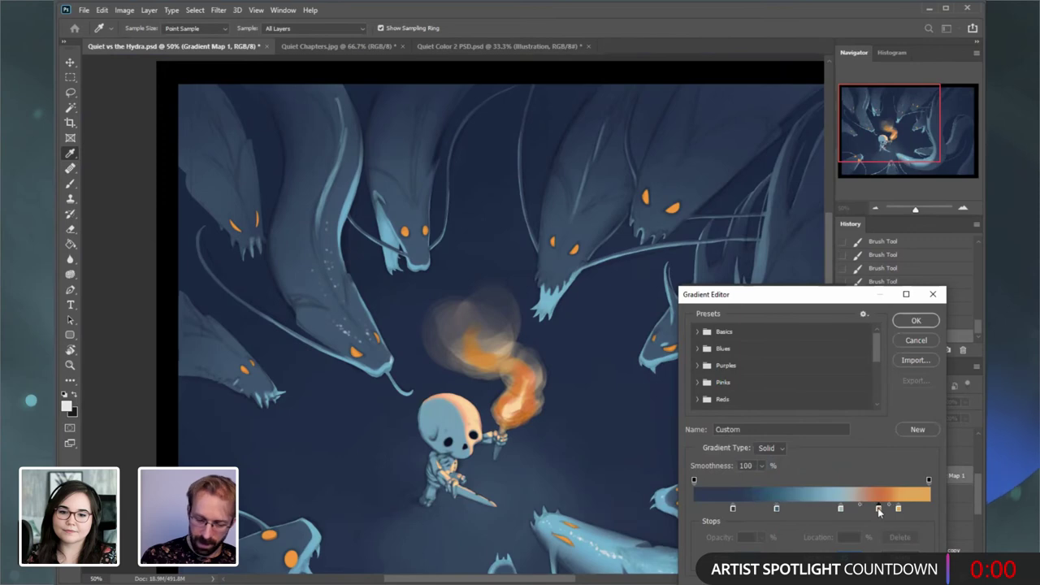
pyautogui.click(877, 509)
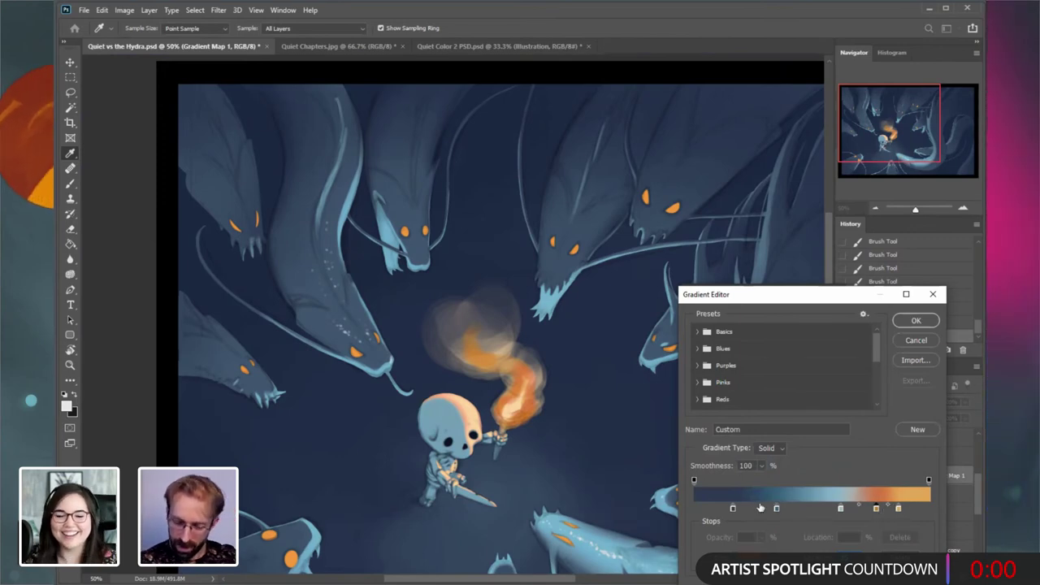
pyautogui.press('Return')
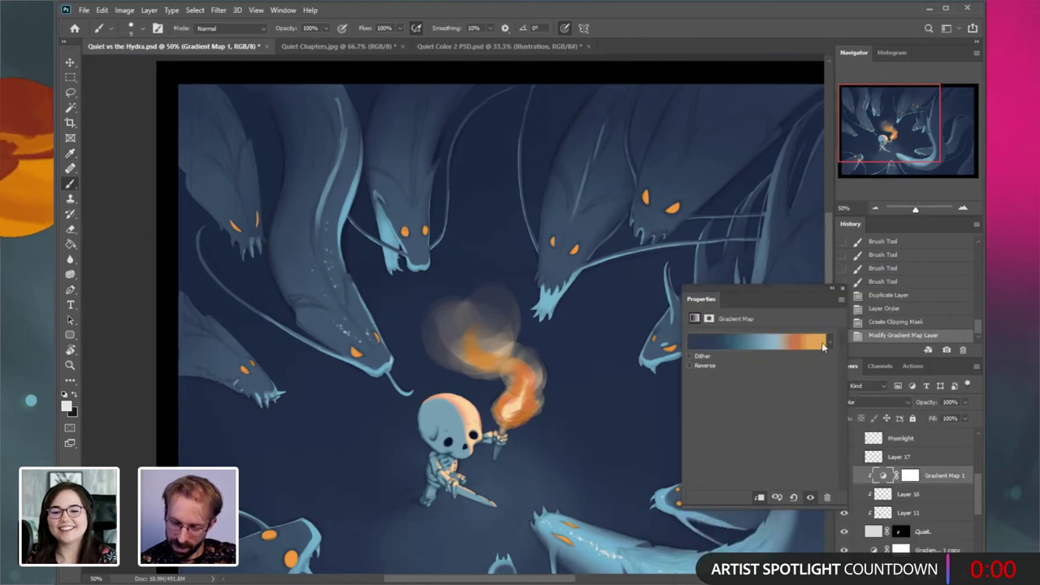
pyautogui.click(842, 288)
# - Set the blending mode of the clipped Gradient Map 1 layer to Normal
pyautogui.click(878, 396)
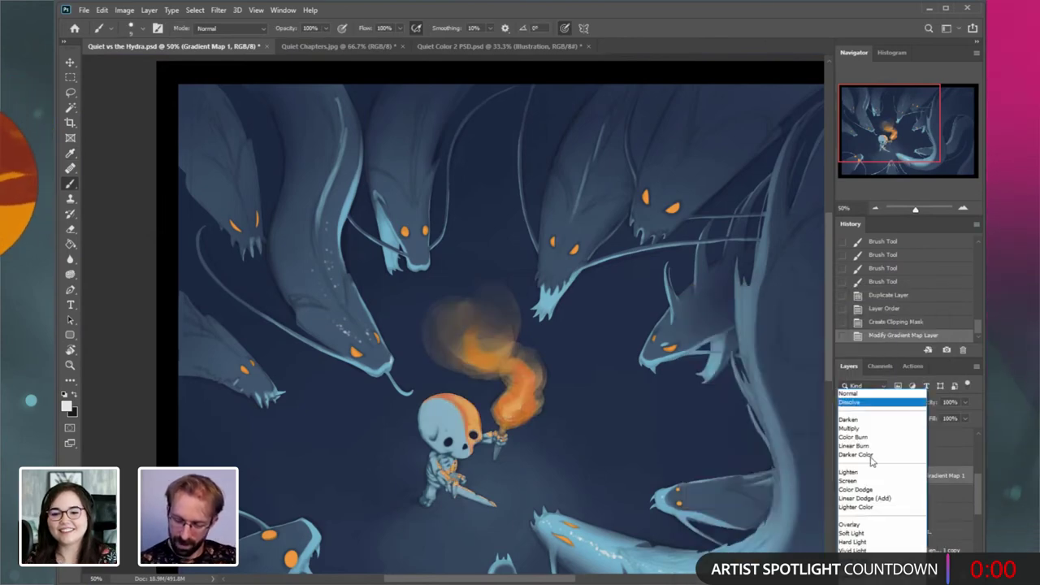
pyautogui.click(862, 397)
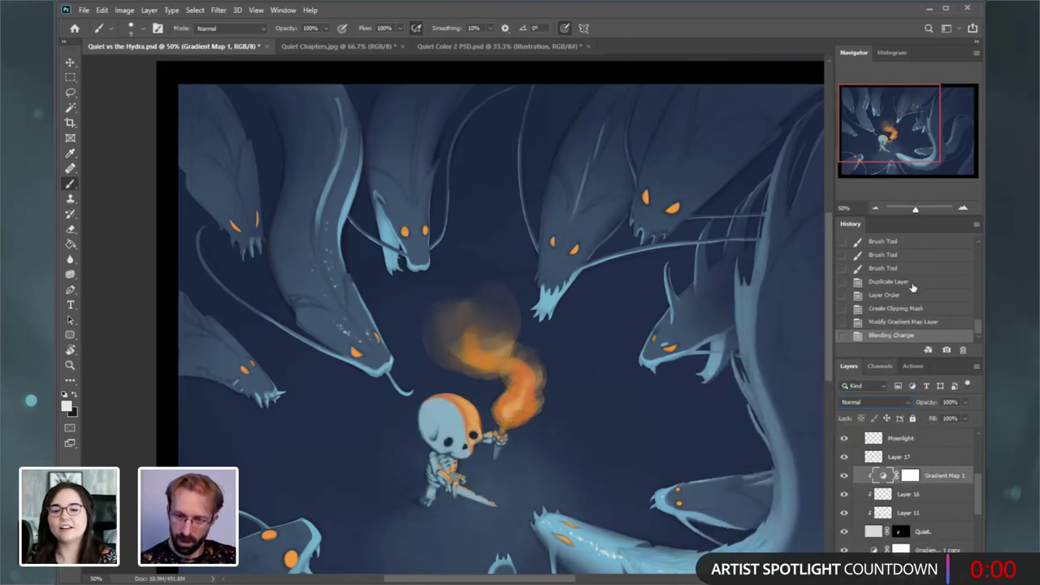
pyautogui.click(963, 208)
pyautogui.moveTo(894, 146); pyautogui.dragTo(898, 160)
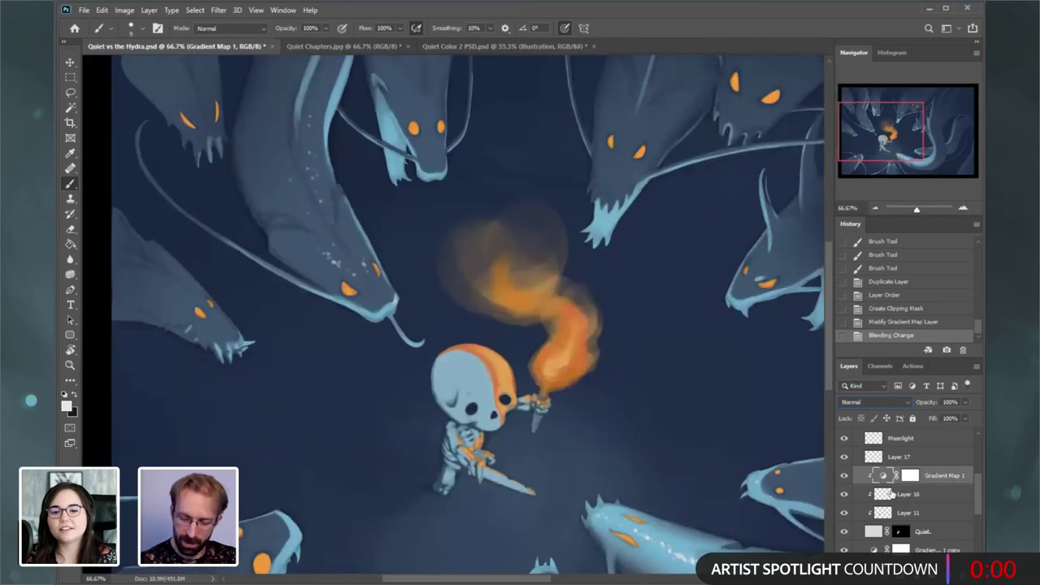
# - Edit the gradient of the Gradient Map 1 layer and recolour its orange stop to a brighter orange (H 24, S 67, B 89)
pyautogui.doubleClick(884, 477)
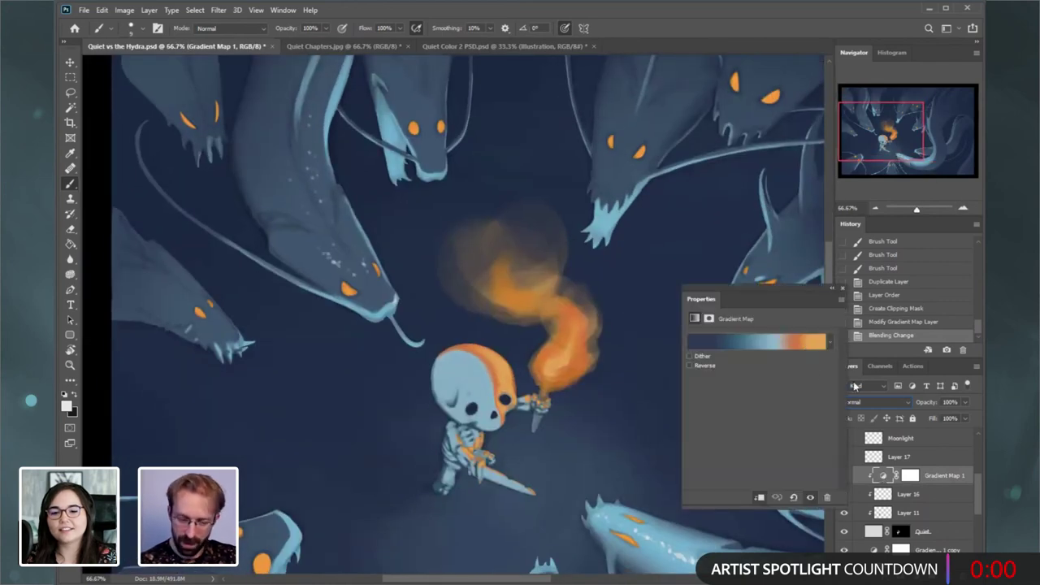
pyautogui.click(804, 341)
pyautogui.doubleClick(876, 509)
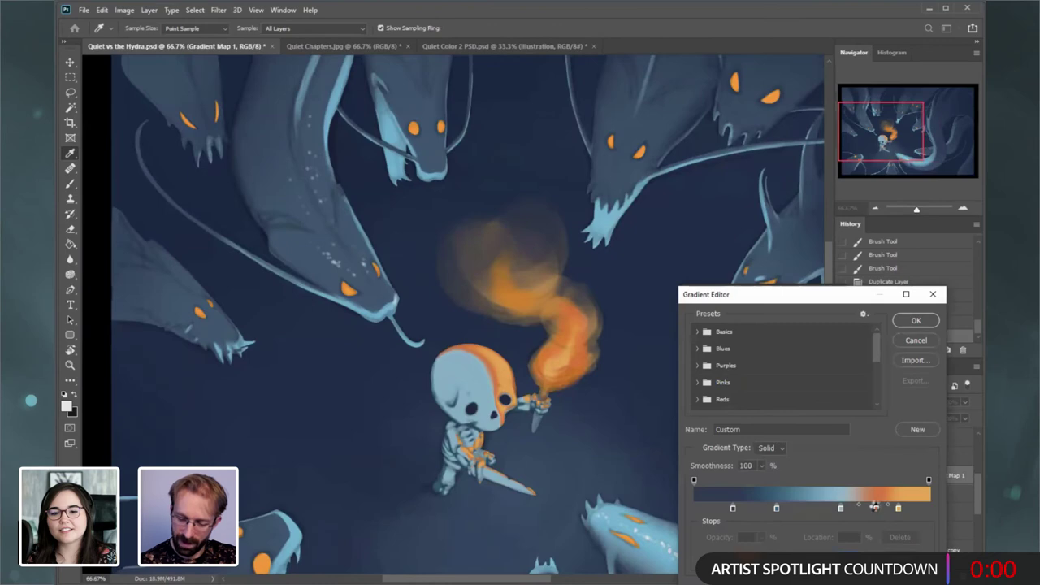
pyautogui.click(724, 426)
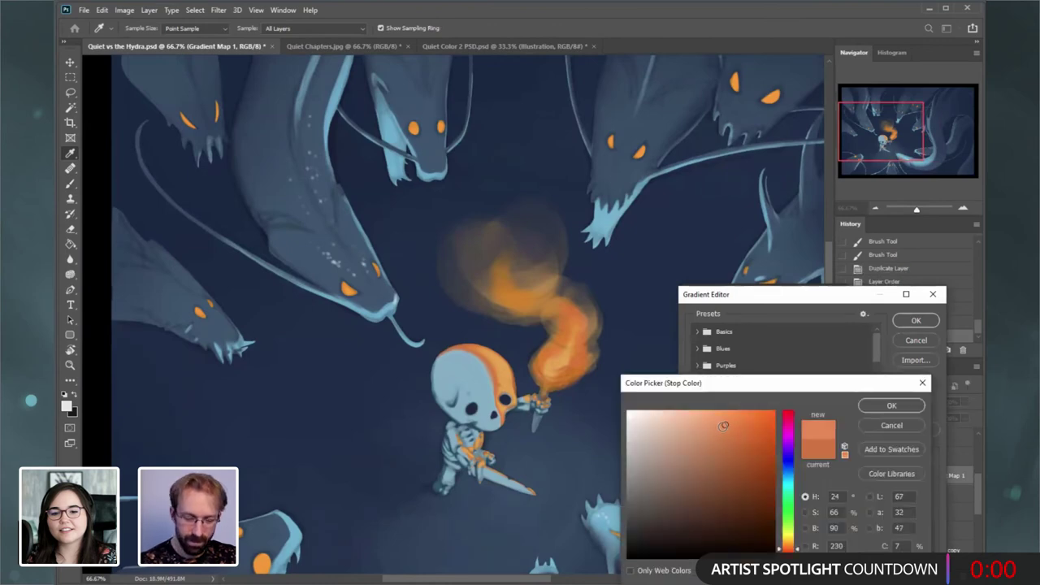
pyautogui.click(716, 427)
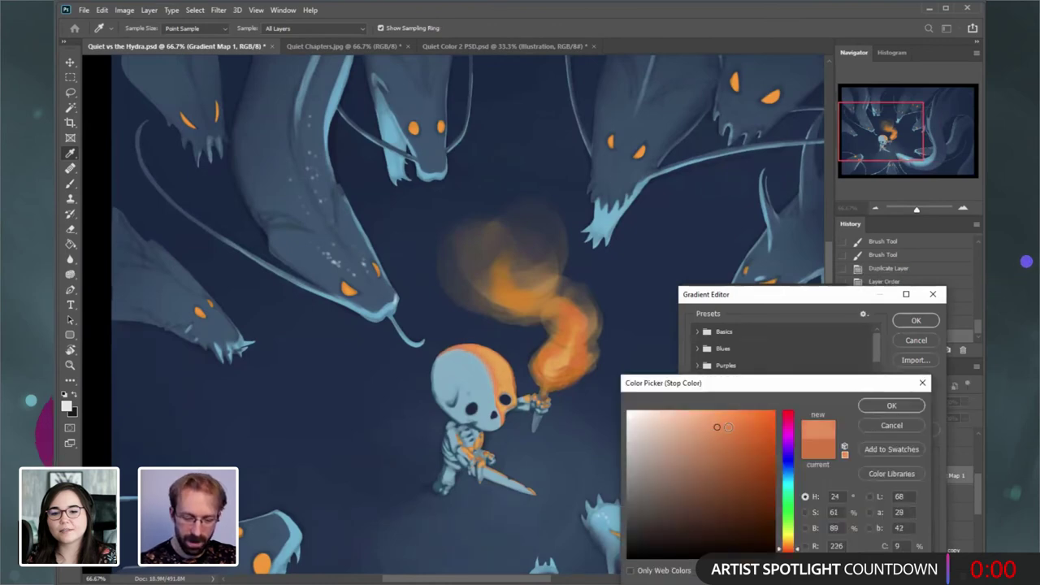
pyautogui.click(891, 404)
# - Add a pale cream stop (H 37, S 24, B 98) near the gradient's light end and shift the two darkest blue stops toward the dark end
pyautogui.click(898, 508)
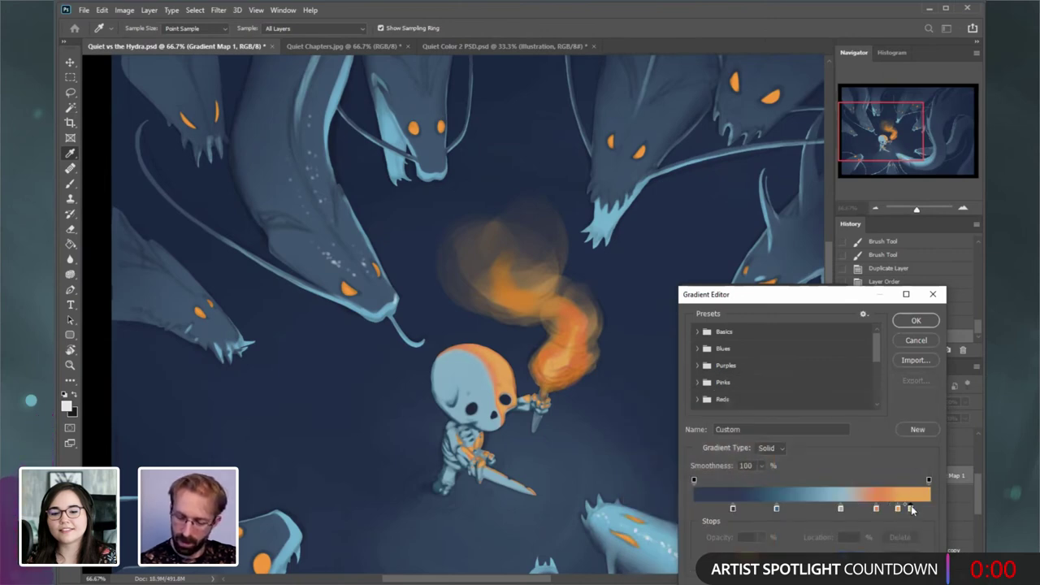
pyautogui.doubleClick(910, 509)
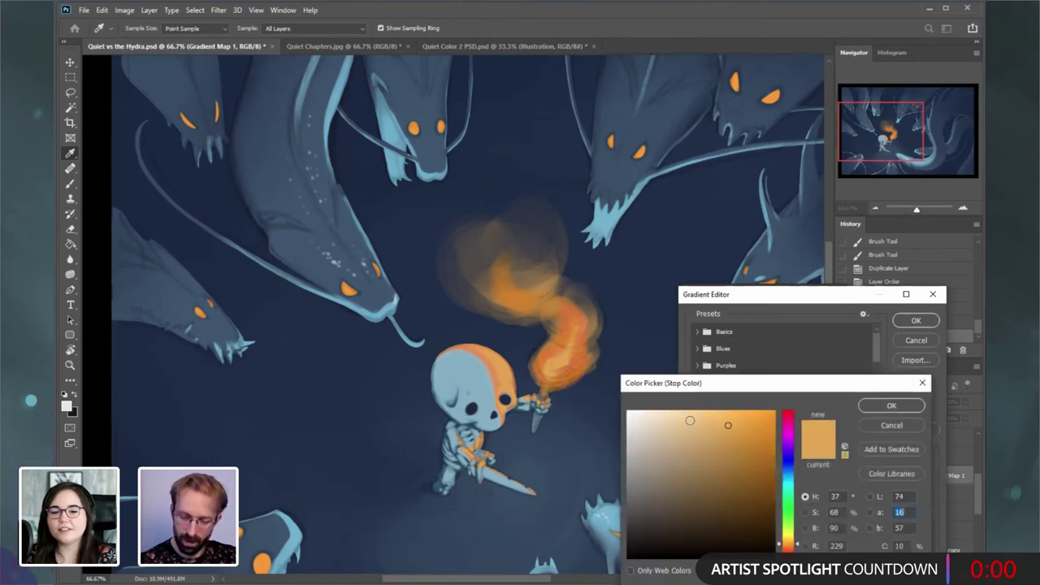
pyautogui.click(684, 416)
pyautogui.click(662, 417)
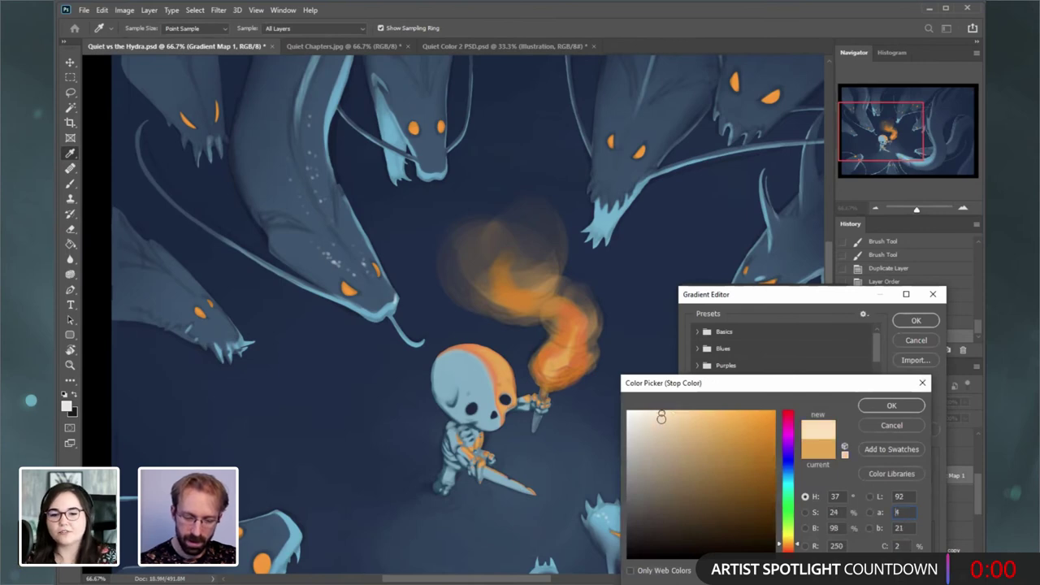
pyautogui.click(888, 404)
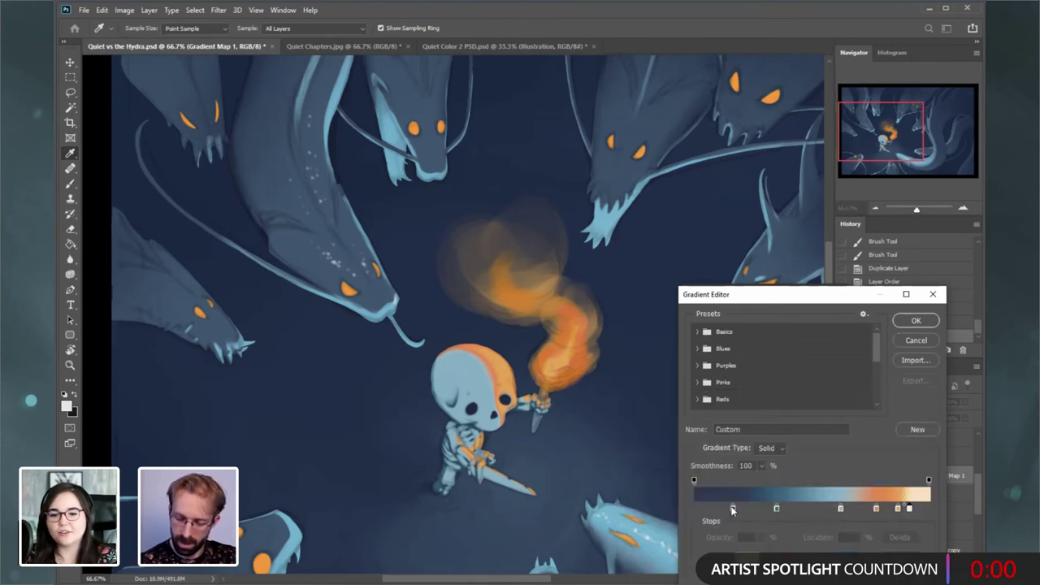
pyautogui.moveTo(732, 509); pyautogui.dragTo(714, 509)
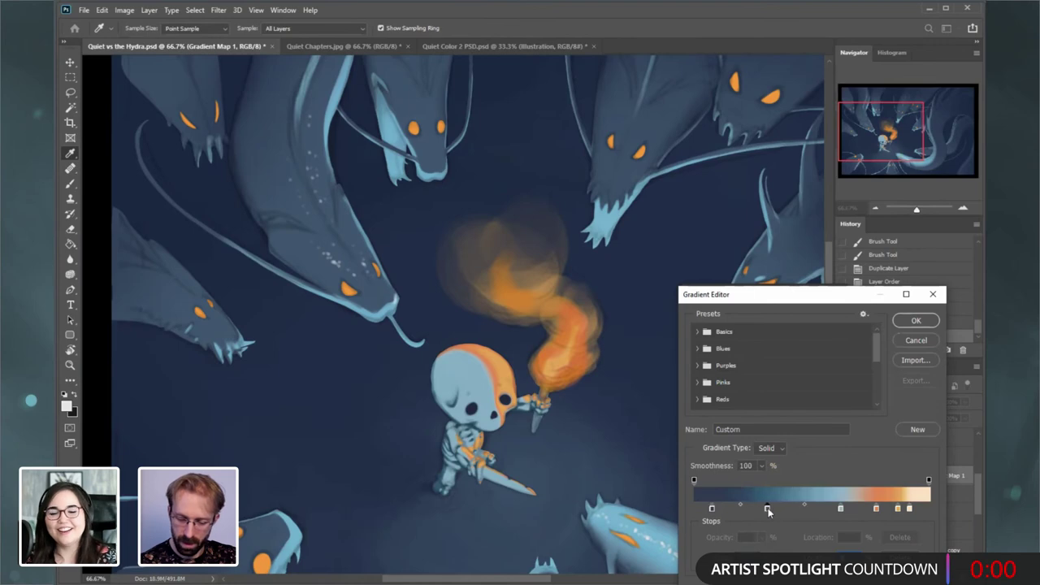
pyautogui.click(926, 343)
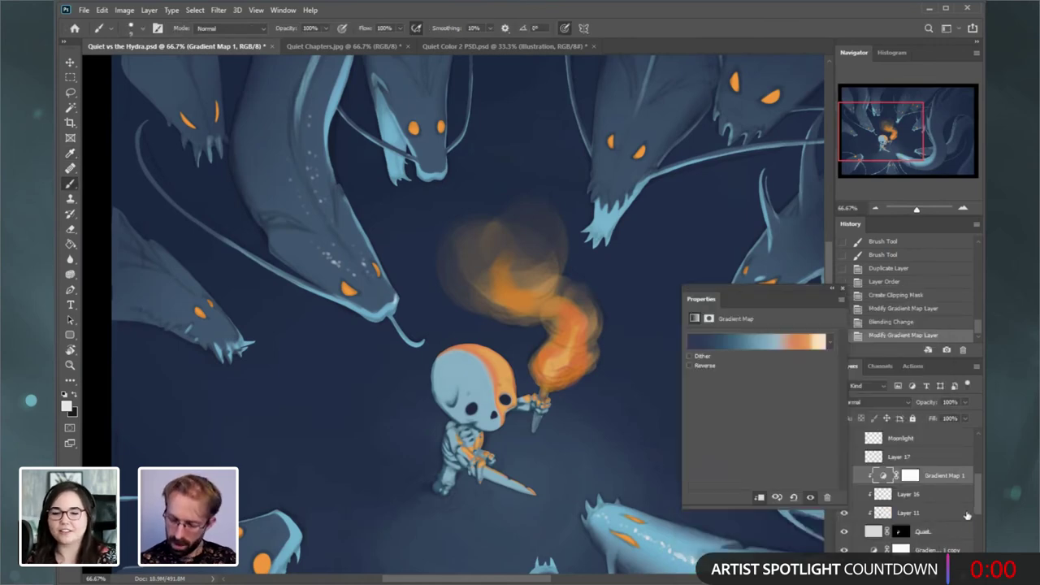
# - Move the gradient map properties clear of the layer list and compare the artwork with Gradient Map 1 hidden and shown
pyautogui.scroll(2, 979, 517)
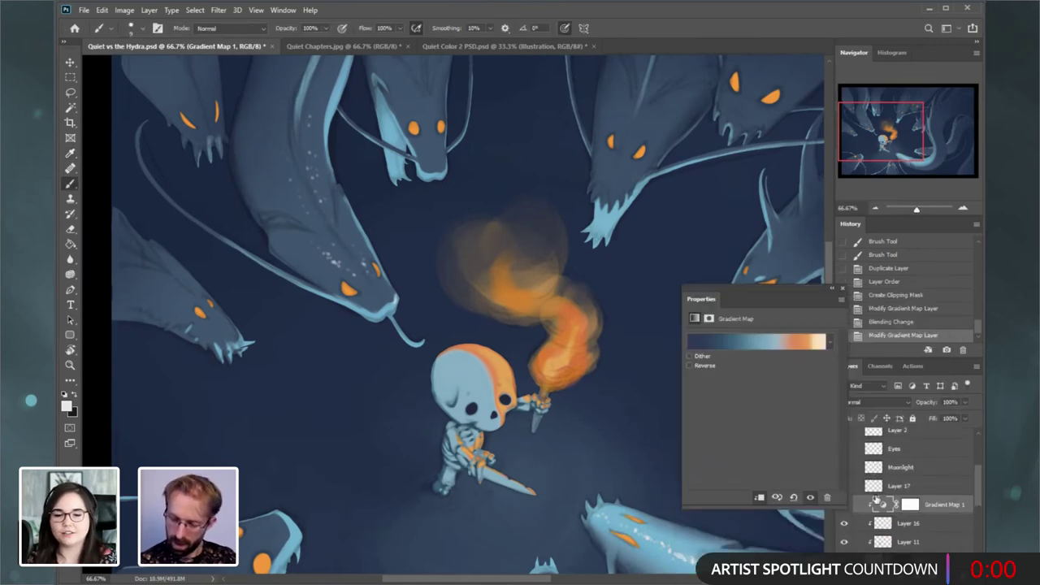
pyautogui.moveTo(782, 292); pyautogui.dragTo(750, 258)
pyautogui.click(844, 505)
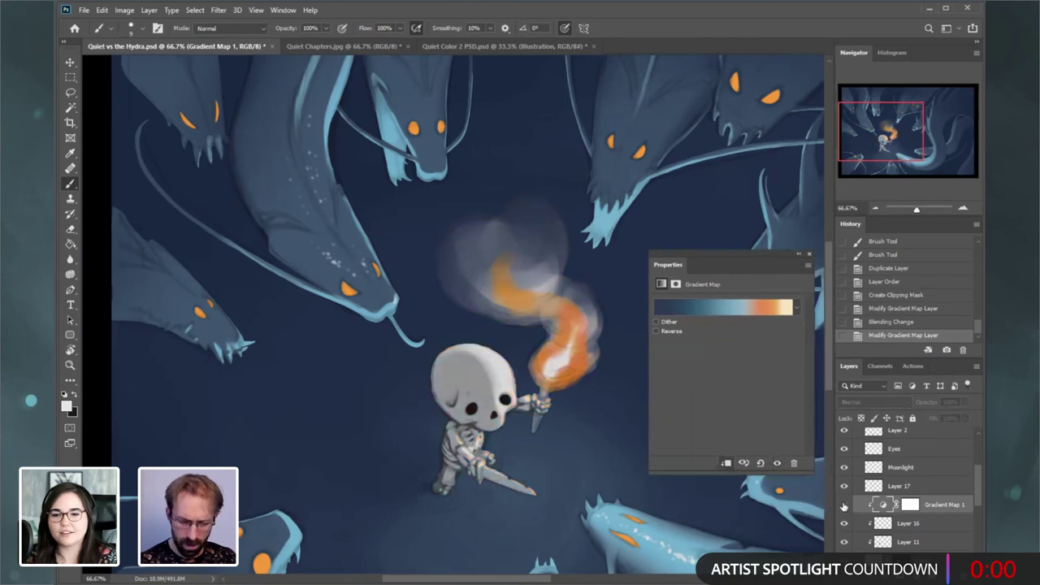
pyautogui.click(844, 504)
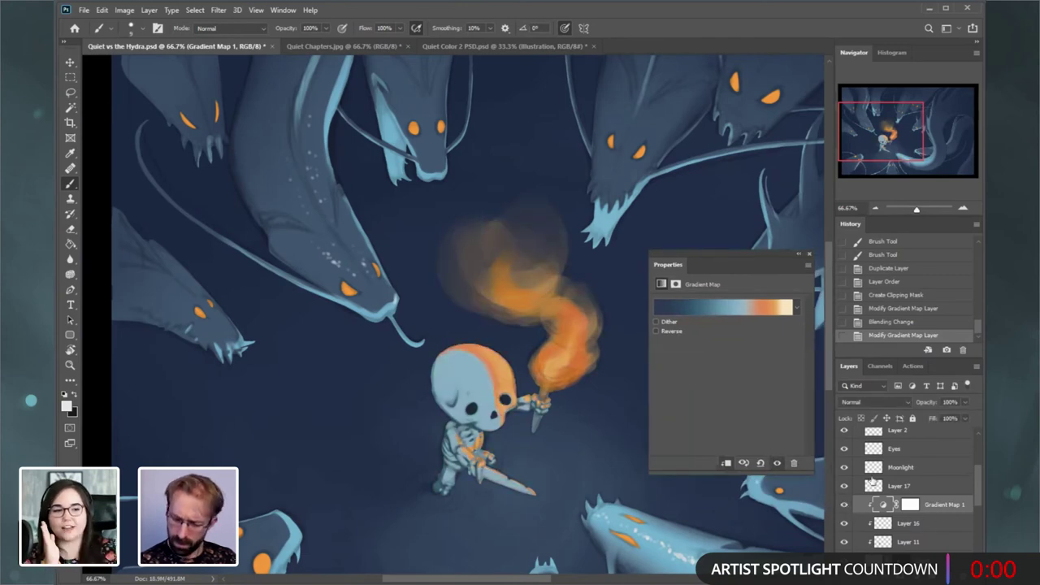
# - Recolour the gradient's light blue stop to a darker grey-blue (H 199, S 29, B 60)
pyautogui.click(754, 312)
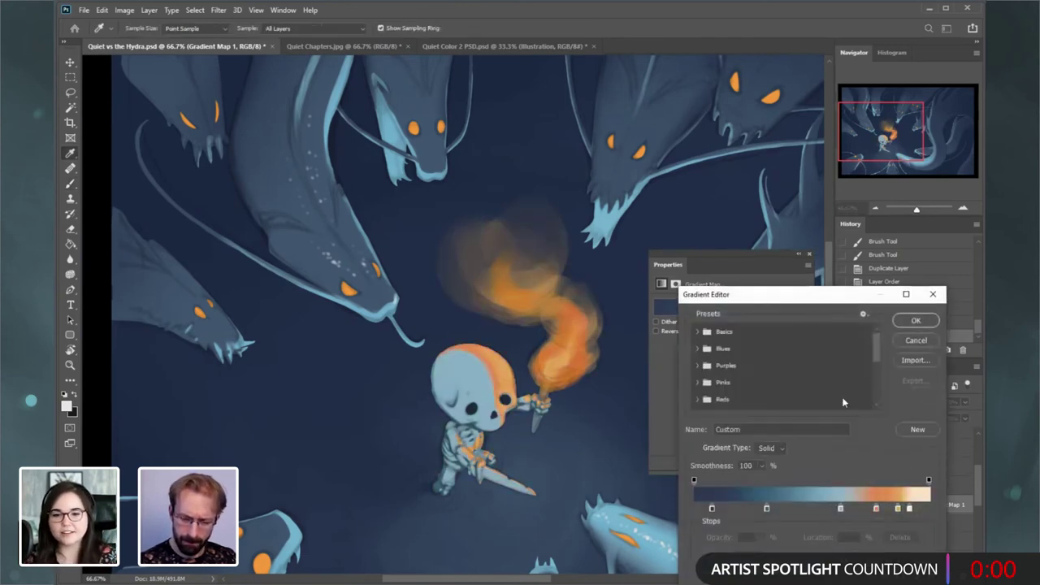
pyautogui.click(839, 509)
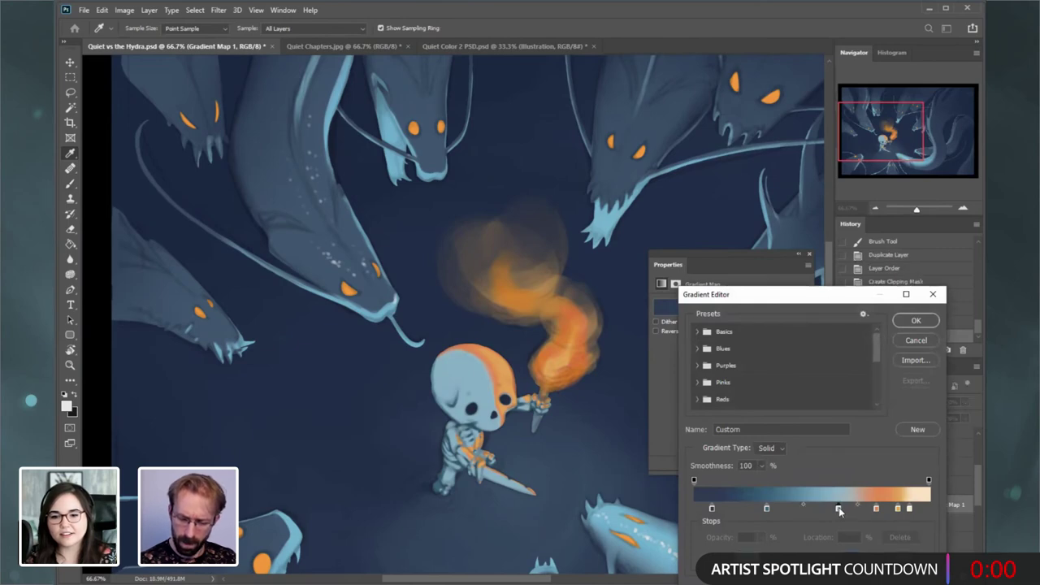
pyautogui.doubleClick(839, 509)
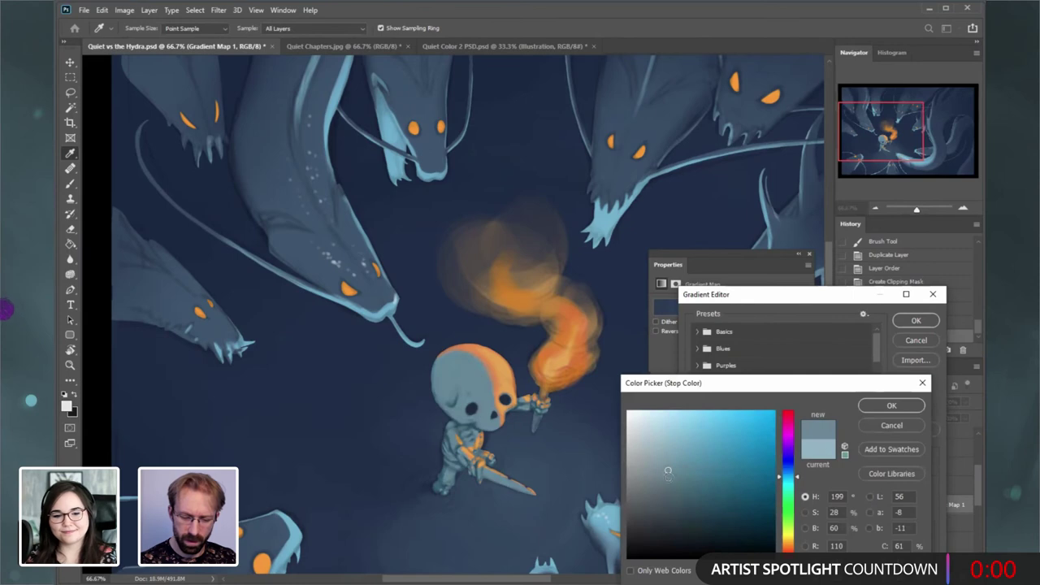
pyautogui.moveTo(668, 470); pyautogui.dragTo(670, 471)
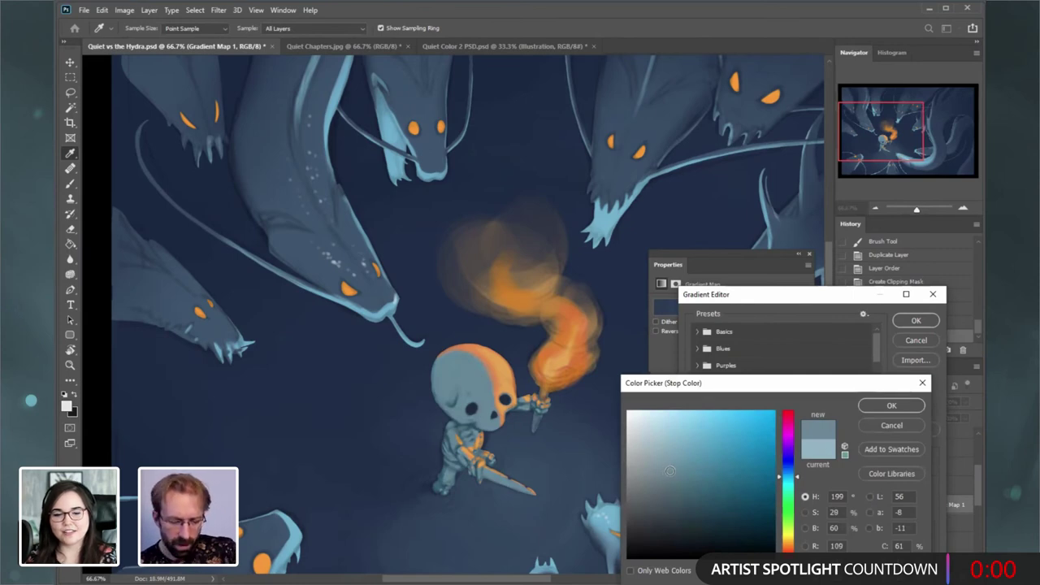
pyautogui.click(869, 408)
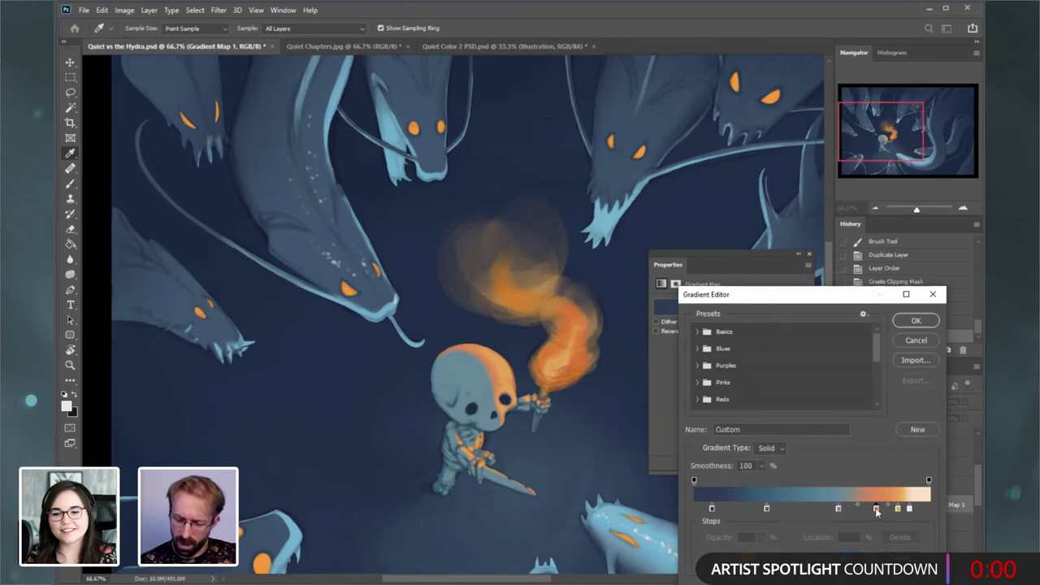
# - Recolour the gradient's orange stop to a slightly more muted orange (H 24, S 63, B 86)
pyautogui.doubleClick(876, 509)
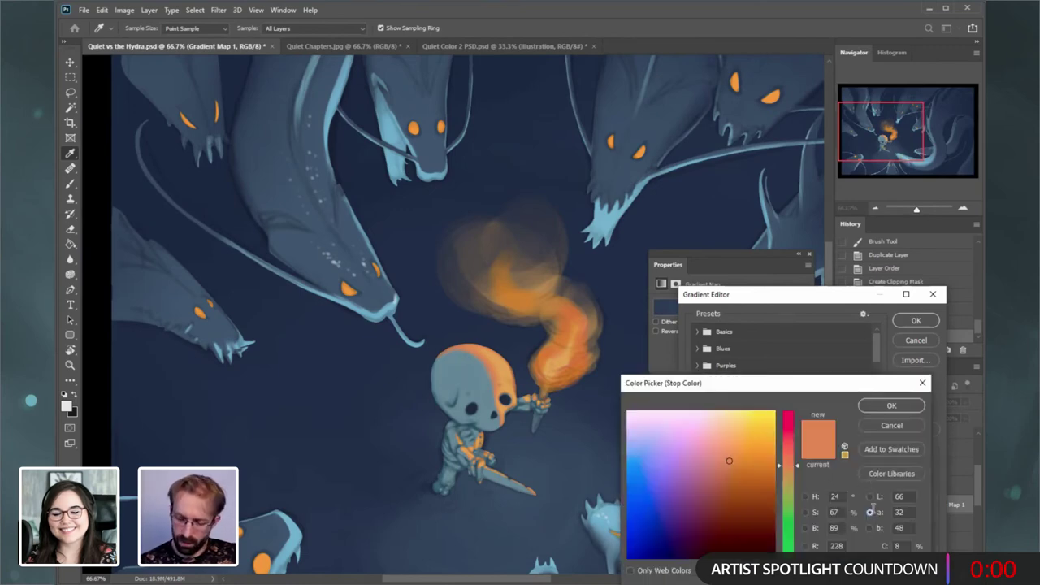
pyautogui.click(807, 495)
pyautogui.moveTo(724, 434)
pyautogui.mouseDown()
pyautogui.moveTo(741, 449)
pyautogui.moveTo(720, 429)
pyautogui.mouseUp()
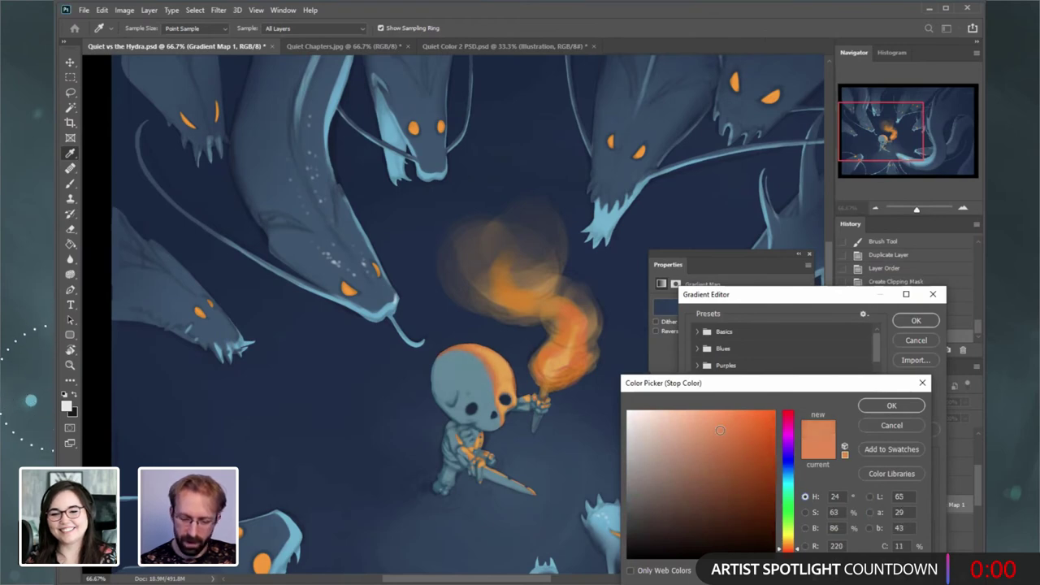
pyautogui.click(891, 405)
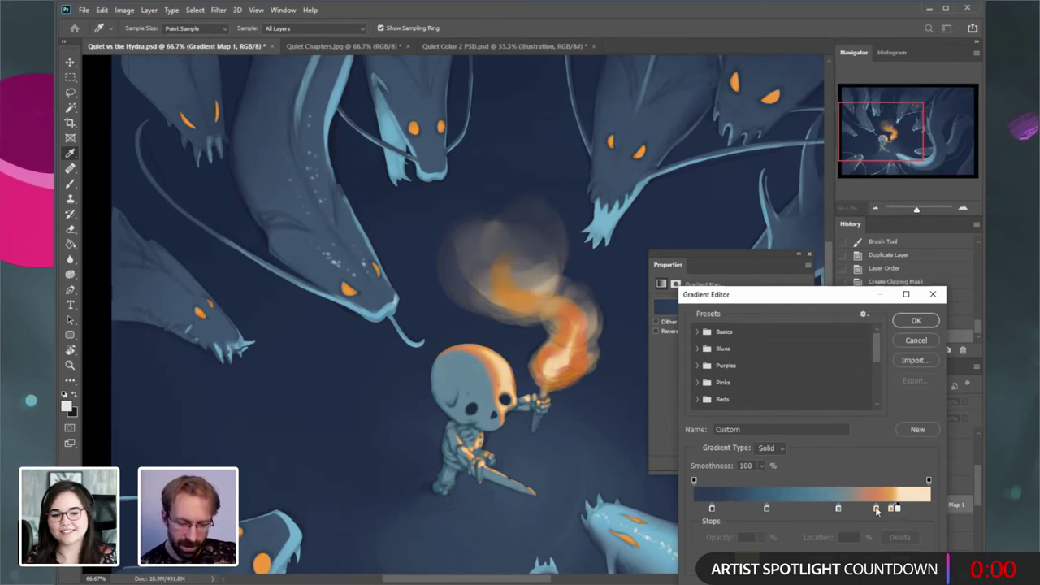
# - Slide the cream, orange and lightest blue stops toward the dark end and the two darkest blue stops toward the light end, and apply the gradient
pyautogui.moveTo(876, 509); pyautogui.dragTo(830, 510)
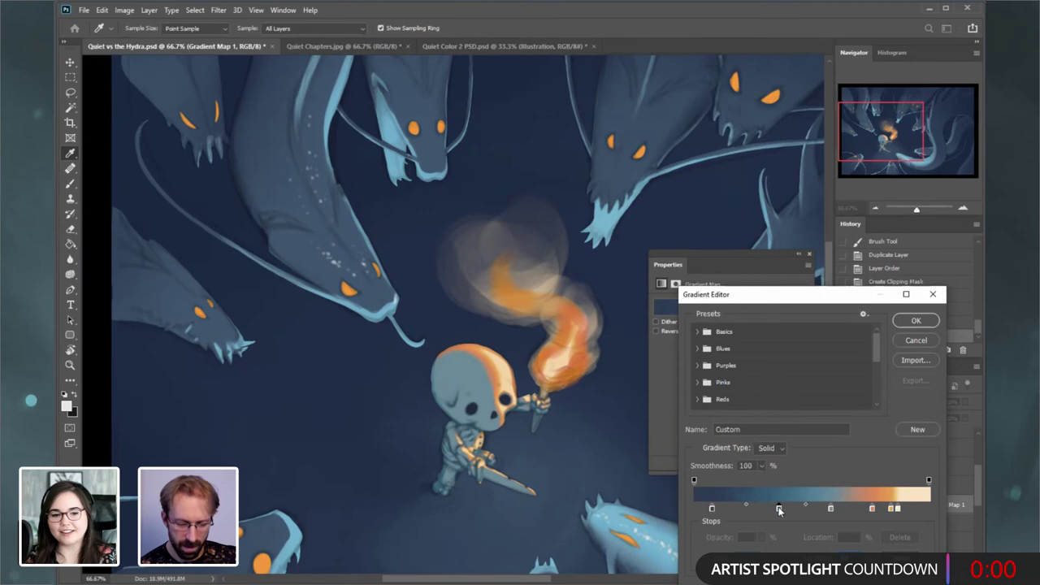
pyautogui.moveTo(713, 510); pyautogui.dragTo(727, 511)
pyautogui.click(779, 509)
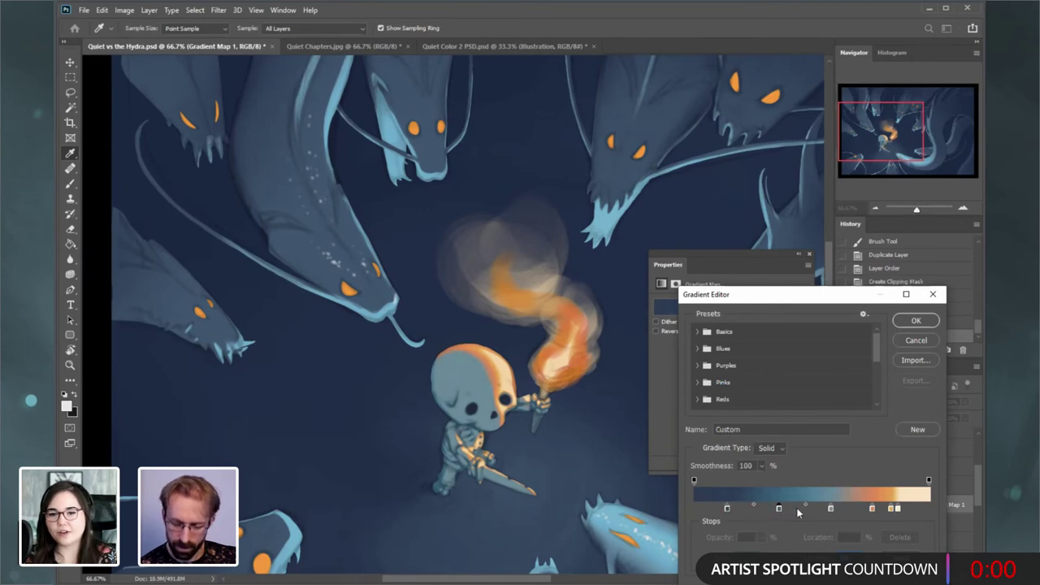
pyautogui.moveTo(798, 511); pyautogui.dragTo(795, 510)
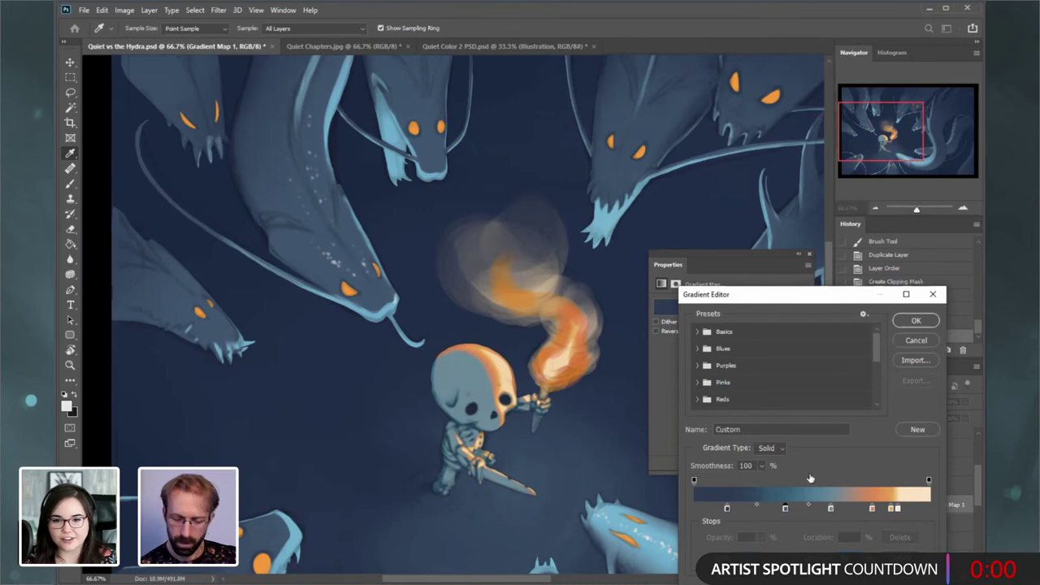
pyautogui.click(915, 321)
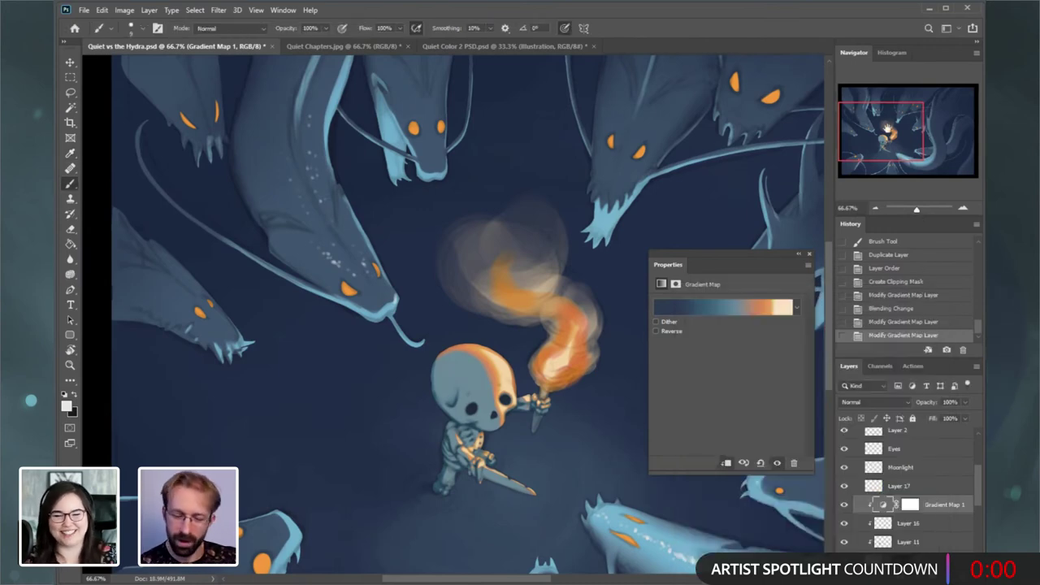
# - View the painting at 50% and compare the torch flame with Layer 17 hidden and shown
pyautogui.scroll(-2, 819, 251)
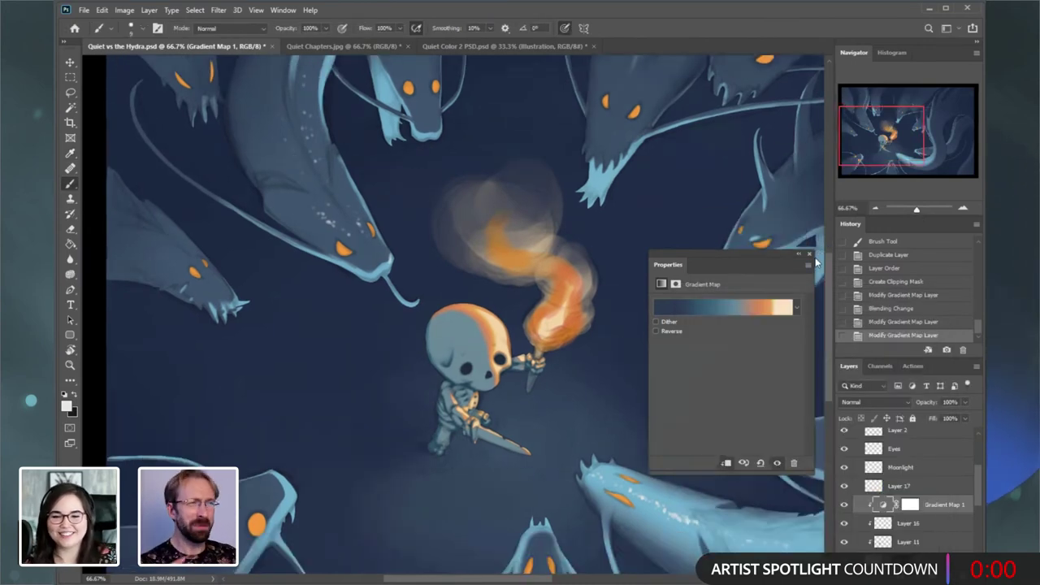
pyautogui.scroll(2, 817, 262)
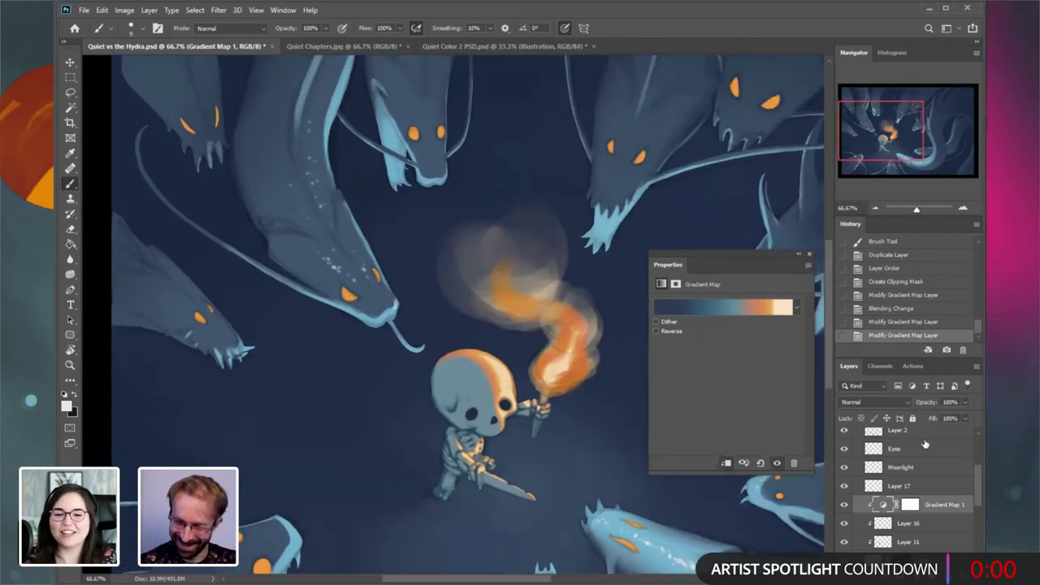
pyautogui.click(875, 208)
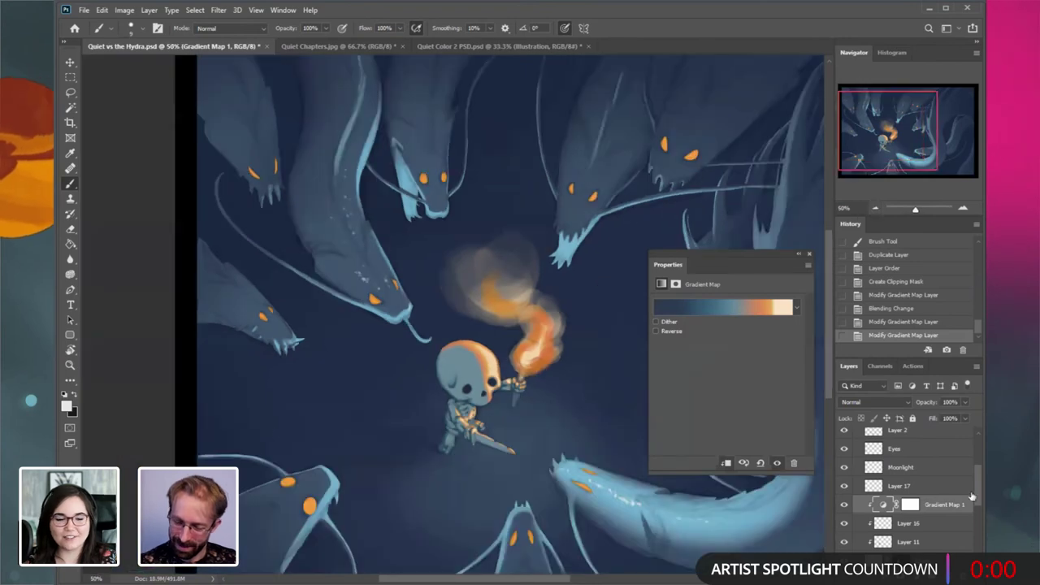
pyautogui.click(847, 485)
pyautogui.click(845, 485)
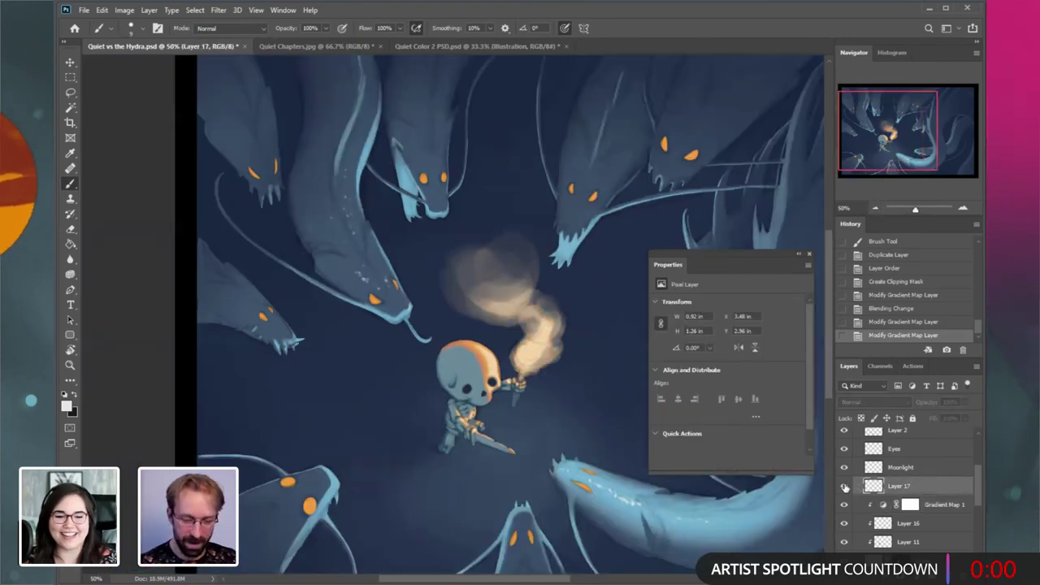
pyautogui.click(844, 485)
pyautogui.click(149, 9)
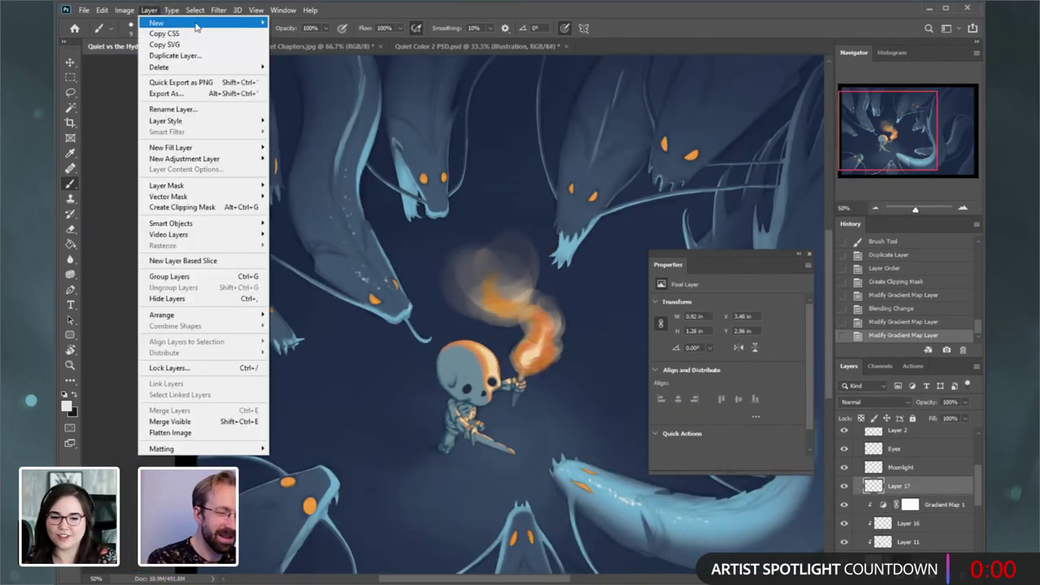
pyautogui.moveTo(163, 23)
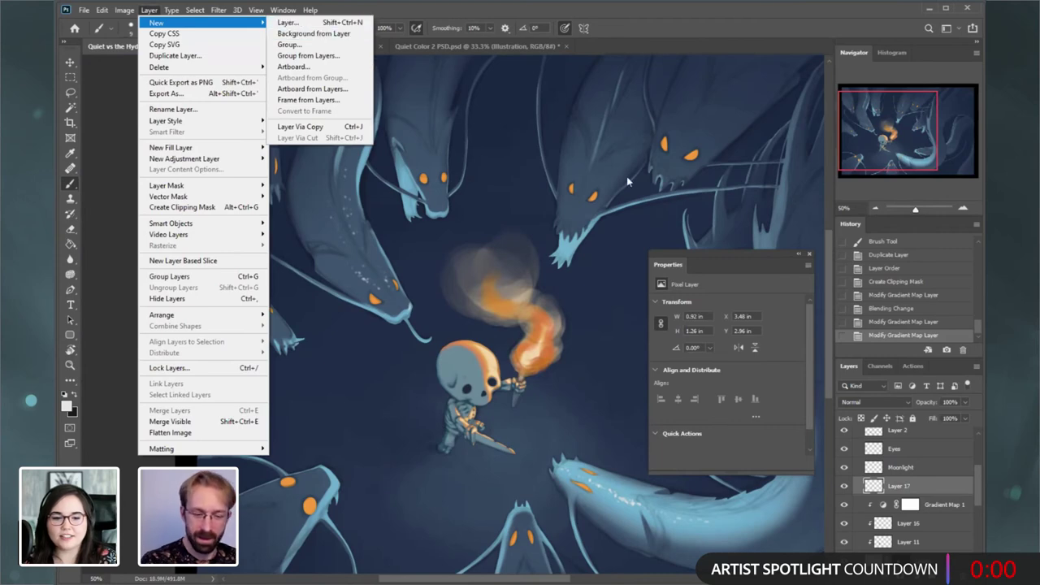
pyautogui.moveTo(895, 153); pyautogui.dragTo(891, 145)
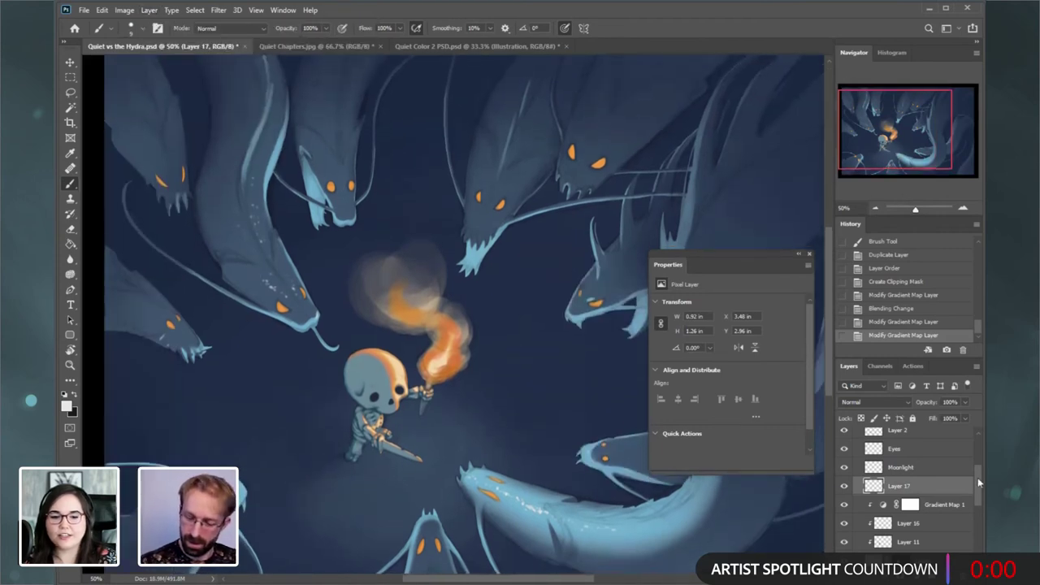
pyautogui.moveTo(978, 479)
pyautogui.mouseDown()
pyautogui.moveTo(979, 499)
pyautogui.moveTo(978, 488)
pyautogui.mouseUp()
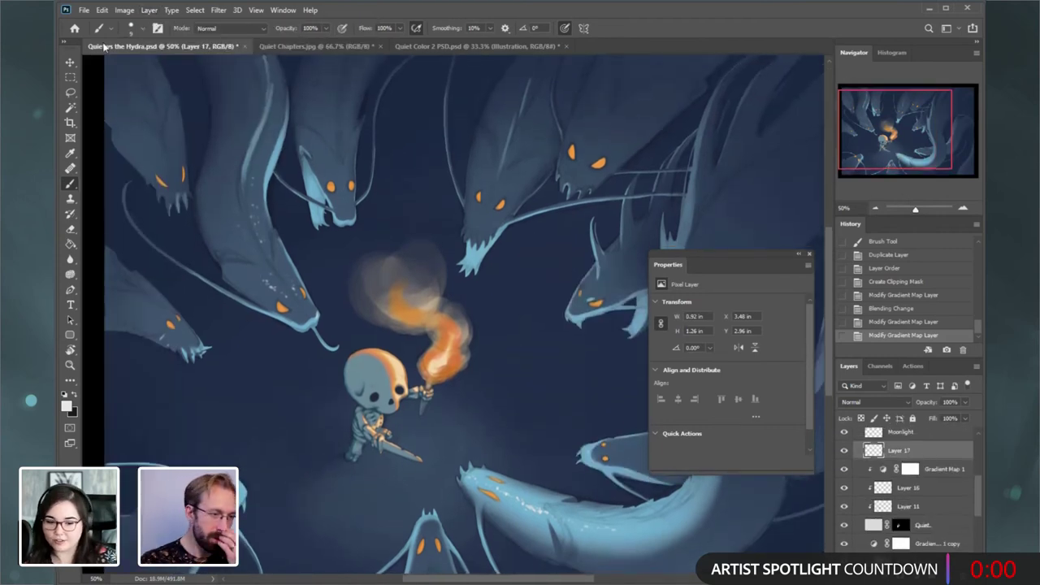
# - Save the Quiet vs the Hydra.psd document and close the layer properties
pyautogui.click(84, 10)
pyautogui.click(106, 136)
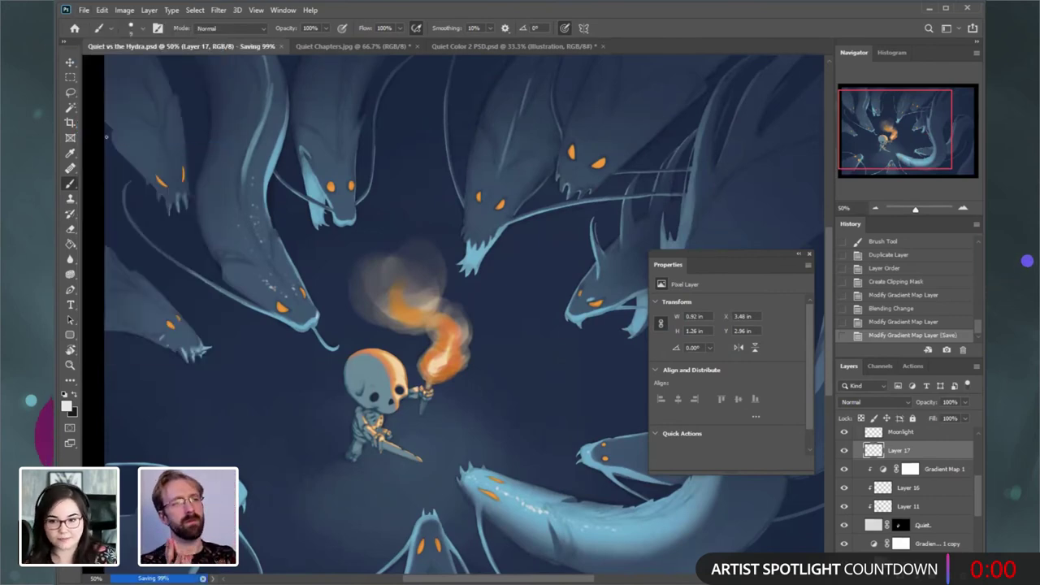
pyautogui.click(808, 256)
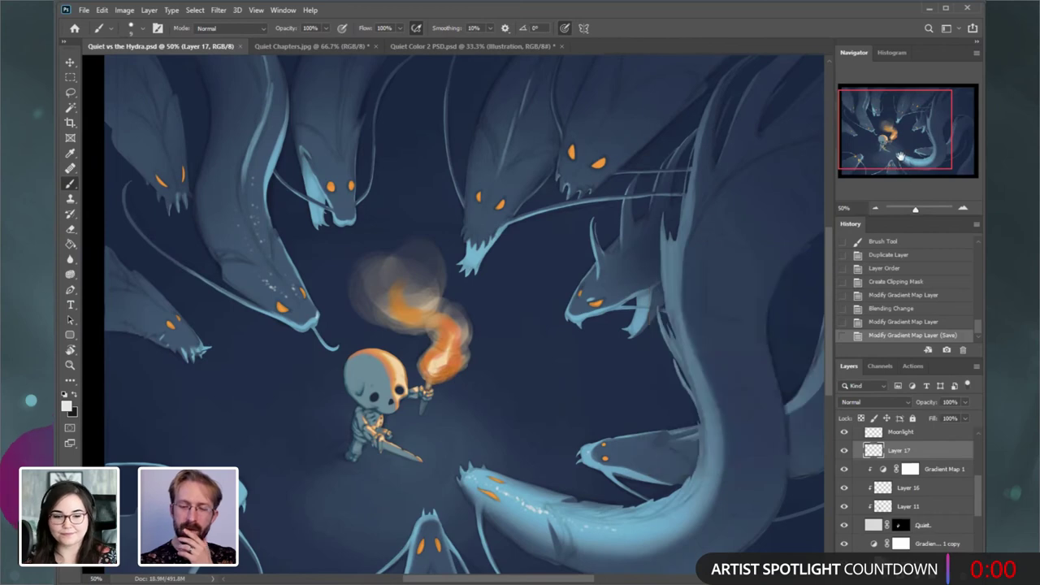
# - Select the Moonlight layer and choose the Mix color(94-99 F) brush for painting speckles
pyautogui.moveTo(887, 155); pyautogui.dragTo(887, 162)
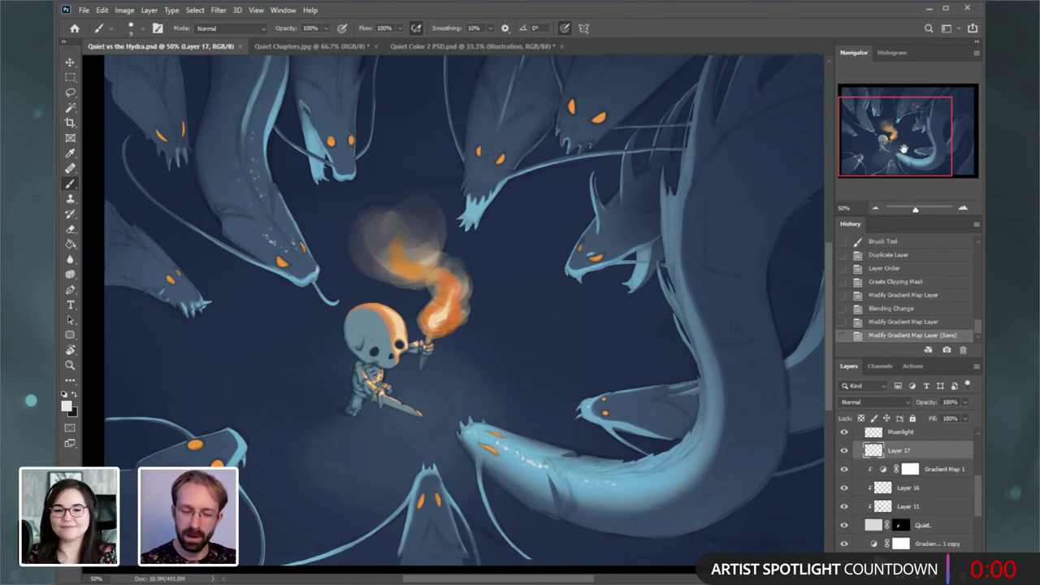
pyautogui.moveTo(904, 150); pyautogui.dragTo(901, 138)
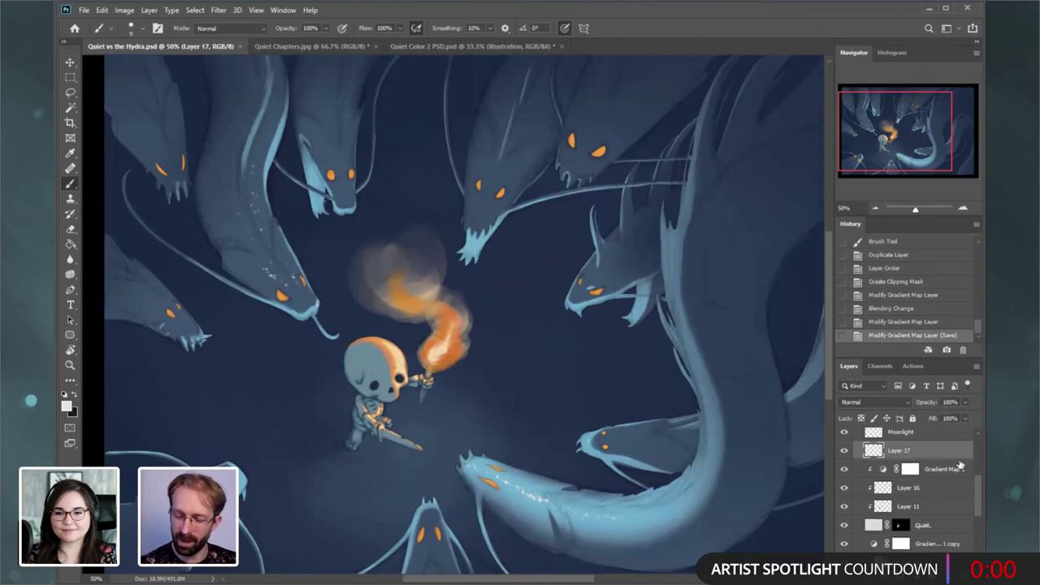
pyautogui.scroll(2, 960, 464)
pyautogui.click(927, 457)
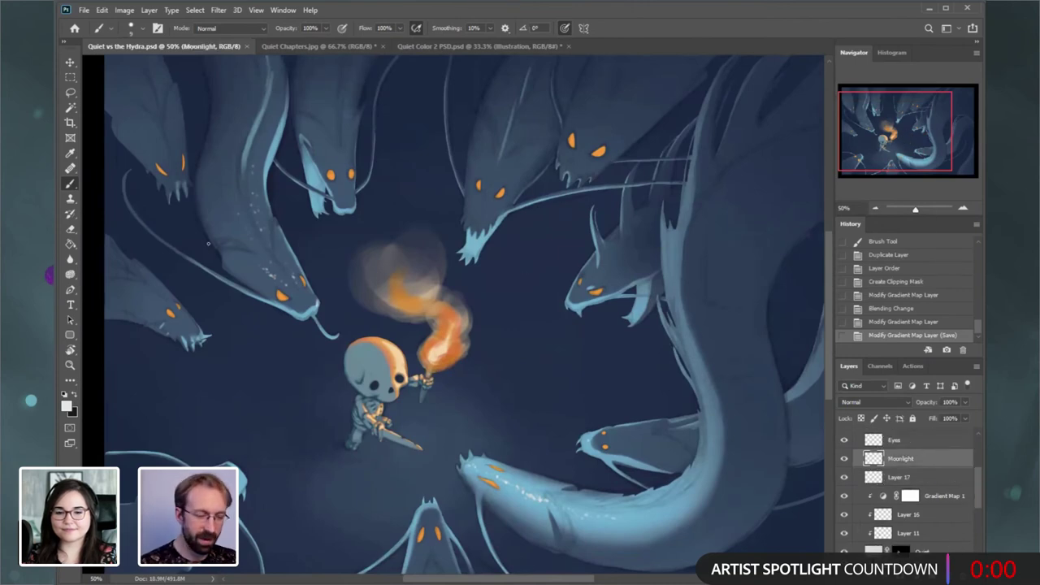
pyautogui.rightClick(467, 268)
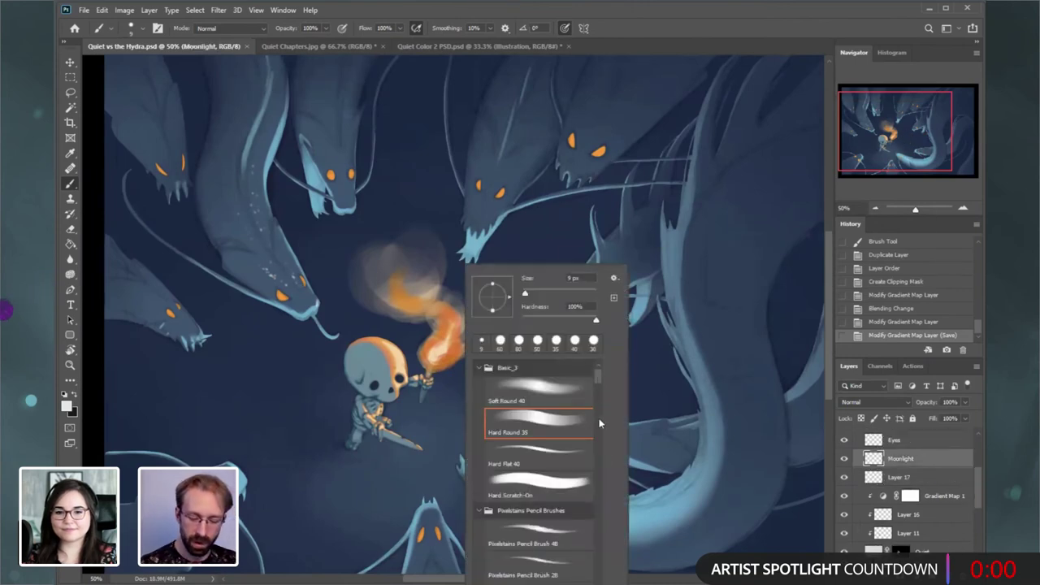
pyautogui.scroll(-10, 600, 430)
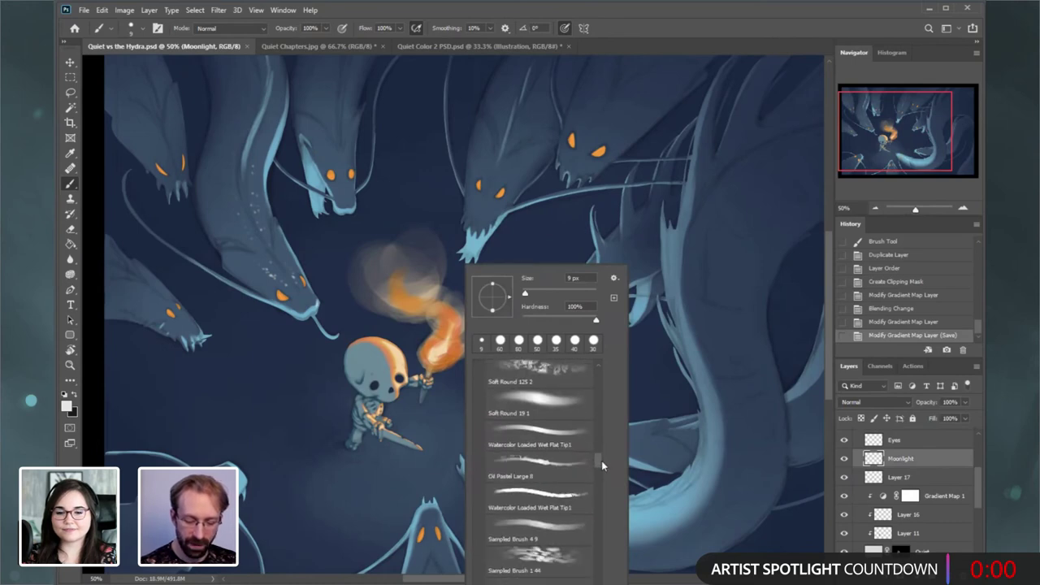
pyautogui.moveTo(601, 461); pyautogui.dragTo(601, 469)
pyautogui.scroll(-5, 598, 477)
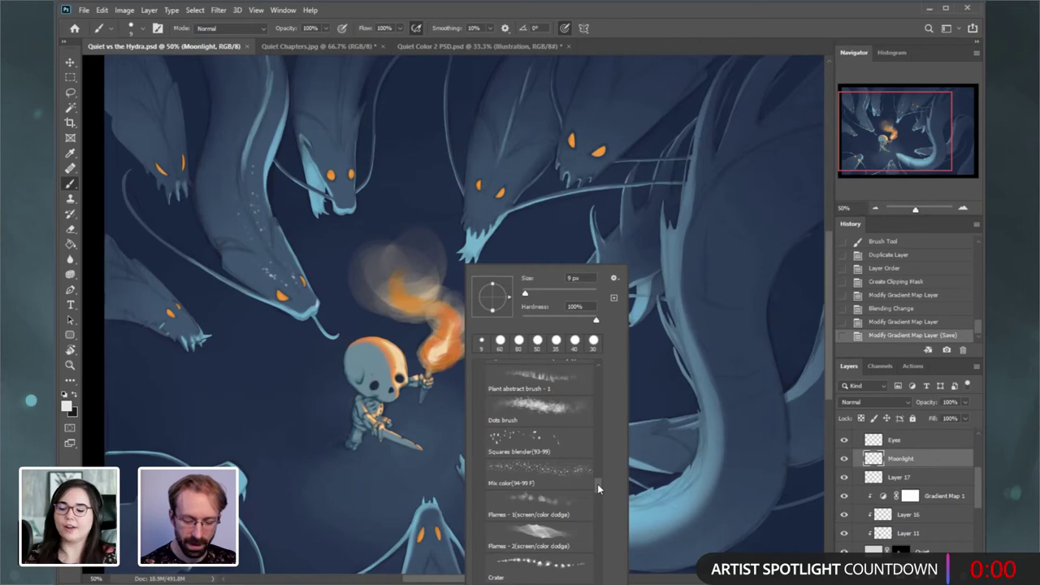
pyautogui.click(561, 464)
# - Try painting pale speckled highlights along the upper-left hydra's neck and head at a 60 px brush size
pyautogui.moveTo(289, 274)
pyautogui.mouseDown()
pyautogui.moveTo(268, 248)
pyautogui.moveTo(293, 285)
pyautogui.moveTo(257, 221)
pyautogui.moveTo(254, 143)
pyautogui.mouseUp()
pyautogui.hotkey('ctrl', 'z')
pyautogui.hotkey('ctrl', 'z')
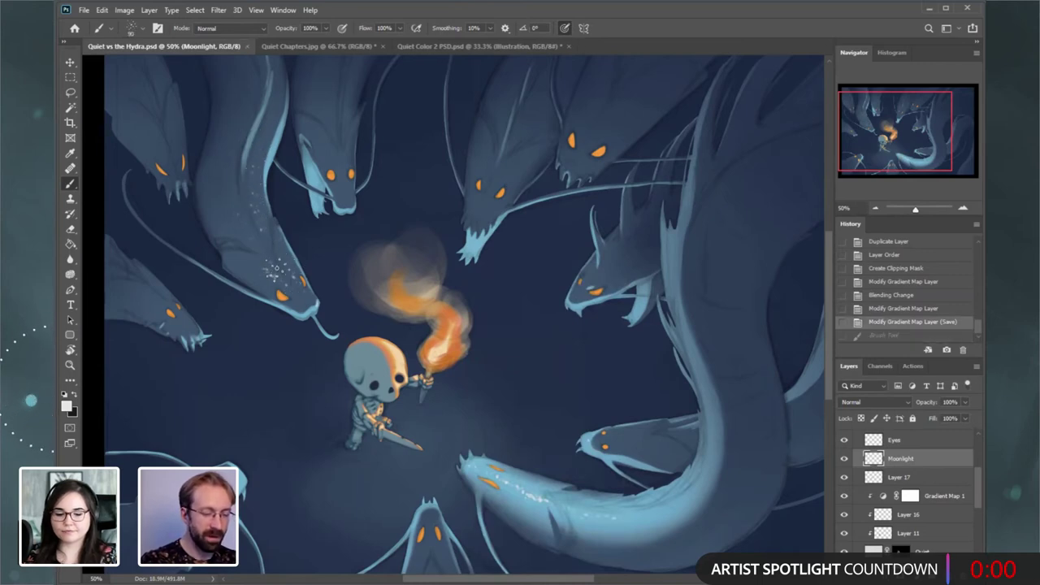
pyautogui.moveTo(277, 269)
pyautogui.mouseDown()
pyautogui.moveTo(256, 215)
pyautogui.moveTo(254, 148)
pyautogui.mouseUp()
pyautogui.hotkey('ctrl', 'z')
pyautogui.moveTo(284, 284)
pyautogui.mouseDown()
pyautogui.moveTo(252, 197)
pyautogui.moveTo(266, 243)
pyautogui.moveTo(252, 188)
pyautogui.mouseUp()
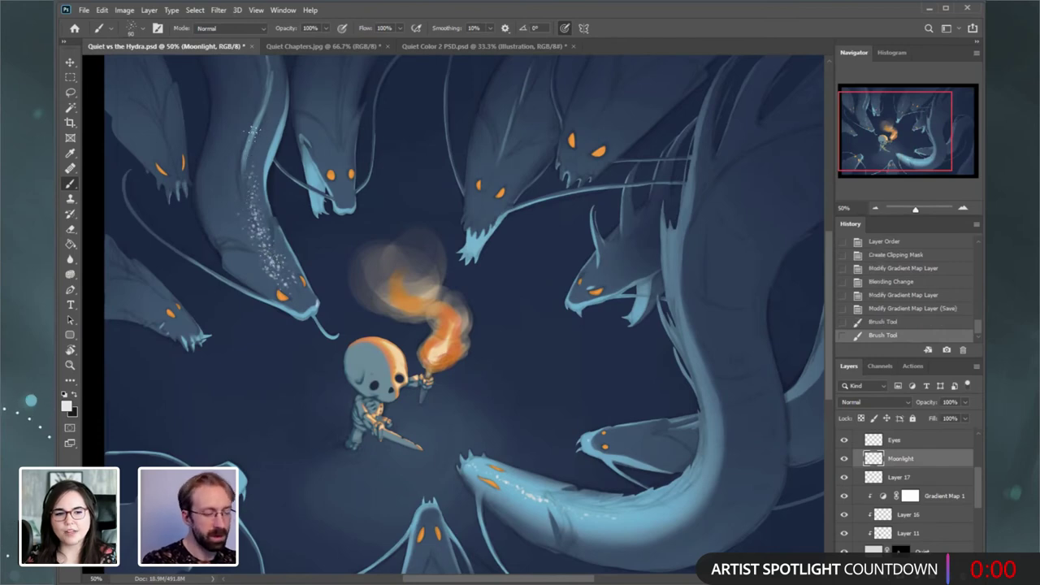
# - Choose the splatter brush listed after Inca_Trail_Day_2_1.jpg 3 and erase the white speckles from the upper-left hydra's neck and head
pyautogui.rightClick(528, 269)
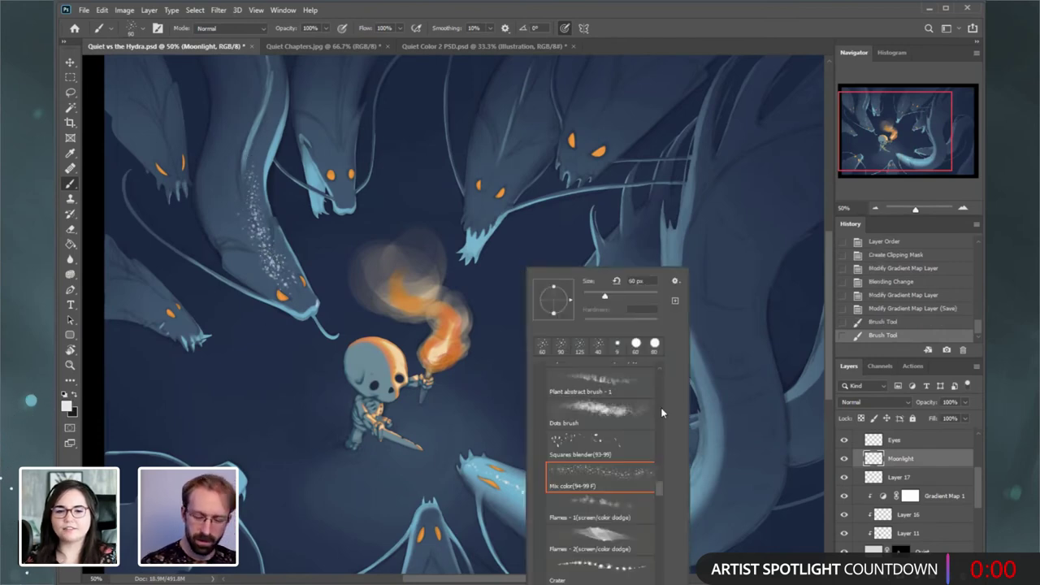
pyautogui.moveTo(660, 486); pyautogui.dragTo(660, 580)
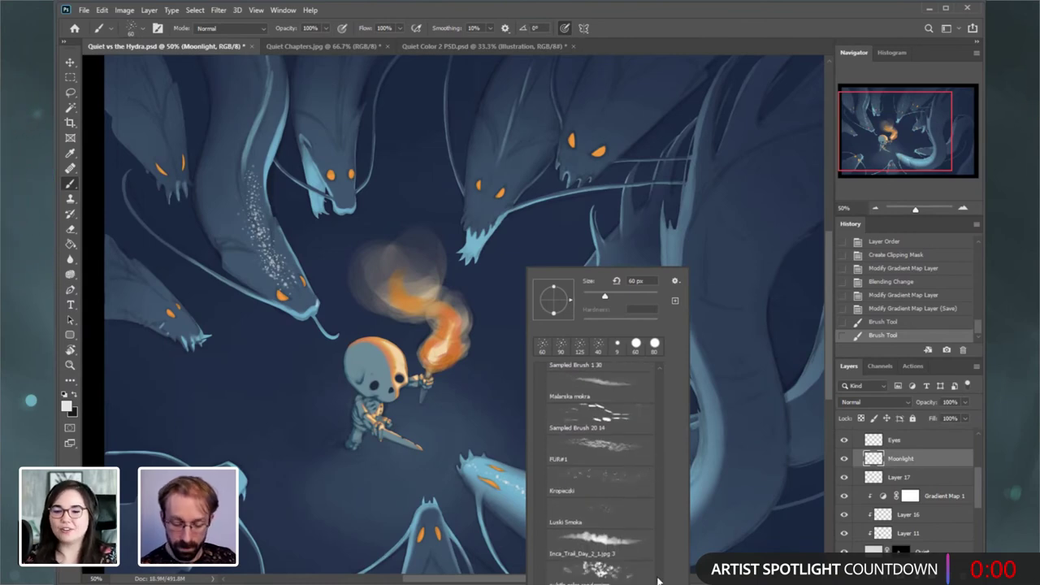
pyautogui.click(628, 565)
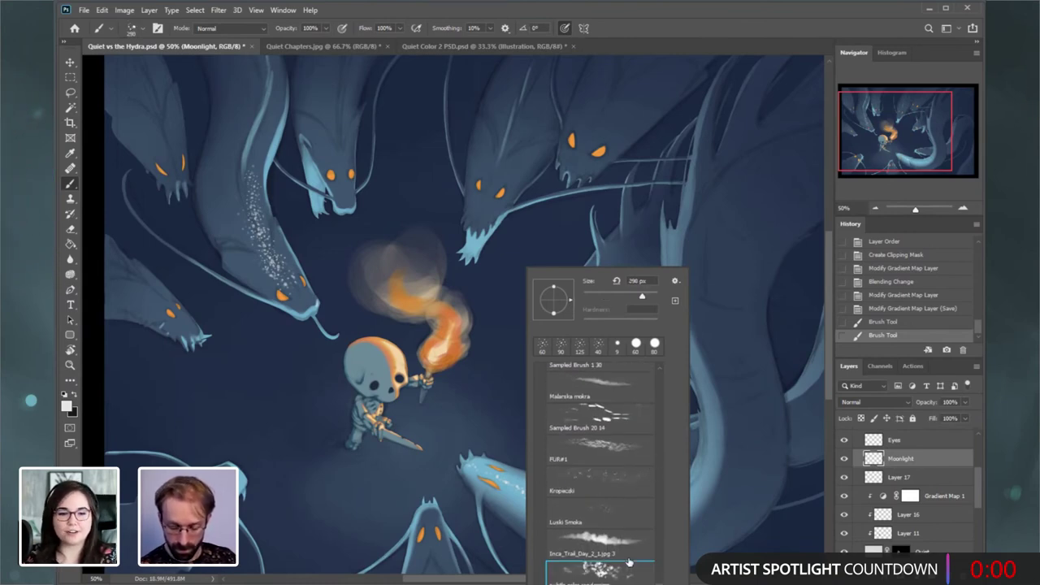
pyautogui.click(70, 228)
pyautogui.moveTo(268, 243)
pyautogui.mouseDown()
pyautogui.moveTo(263, 198)
pyautogui.moveTo(287, 286)
pyautogui.moveTo(257, 213)
pyautogui.moveTo(289, 276)
pyautogui.moveTo(253, 236)
pyautogui.mouseUp()
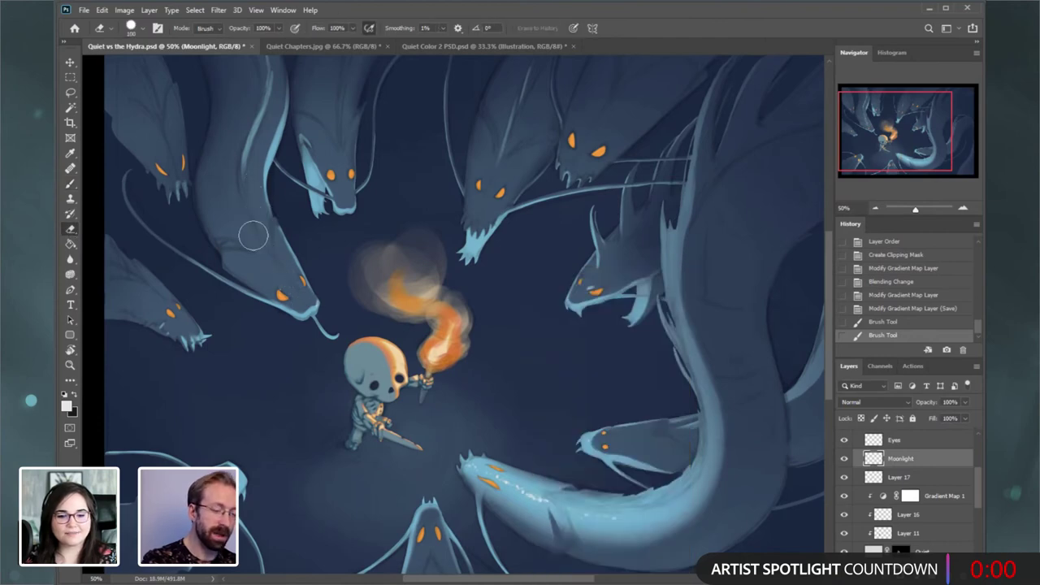
# - Try painting white splatter texture down the upper-left hydra's neck, and undo the strokes
pyautogui.click(70, 184)
pyautogui.moveTo(244, 121)
pyautogui.mouseDown()
pyautogui.moveTo(313, 195)
pyautogui.moveTo(244, 268)
pyautogui.mouseUp()
pyautogui.hotkey('ctrl', 'z')
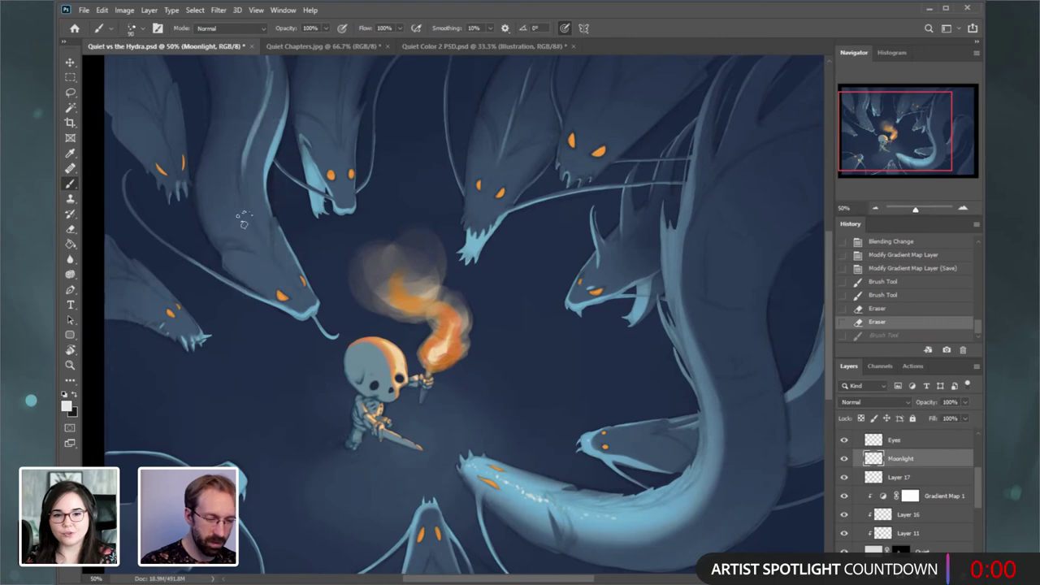
pyautogui.moveTo(237, 172); pyautogui.dragTo(283, 276)
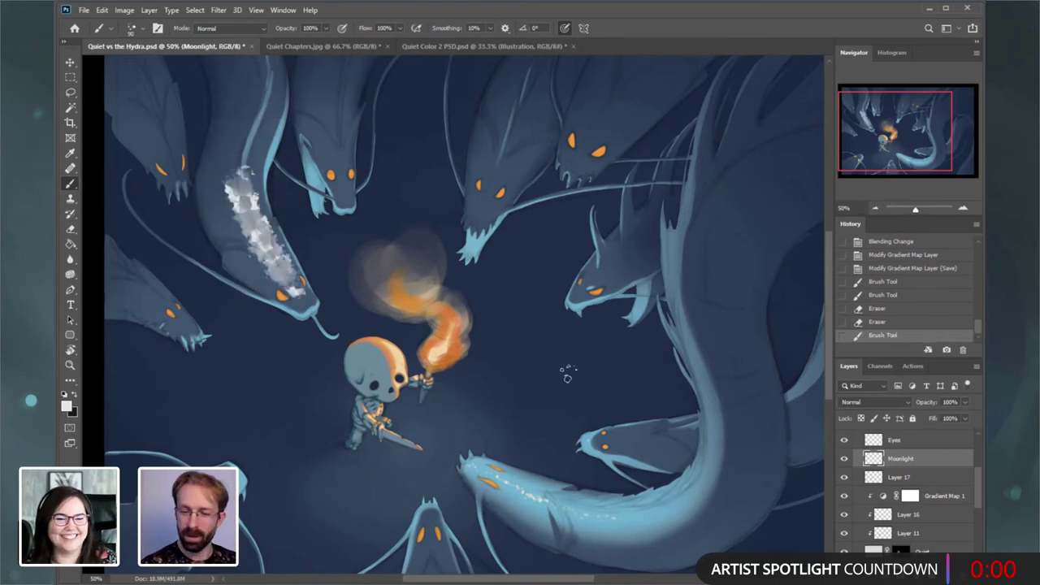
pyautogui.hotkey('ctrl', 'z')
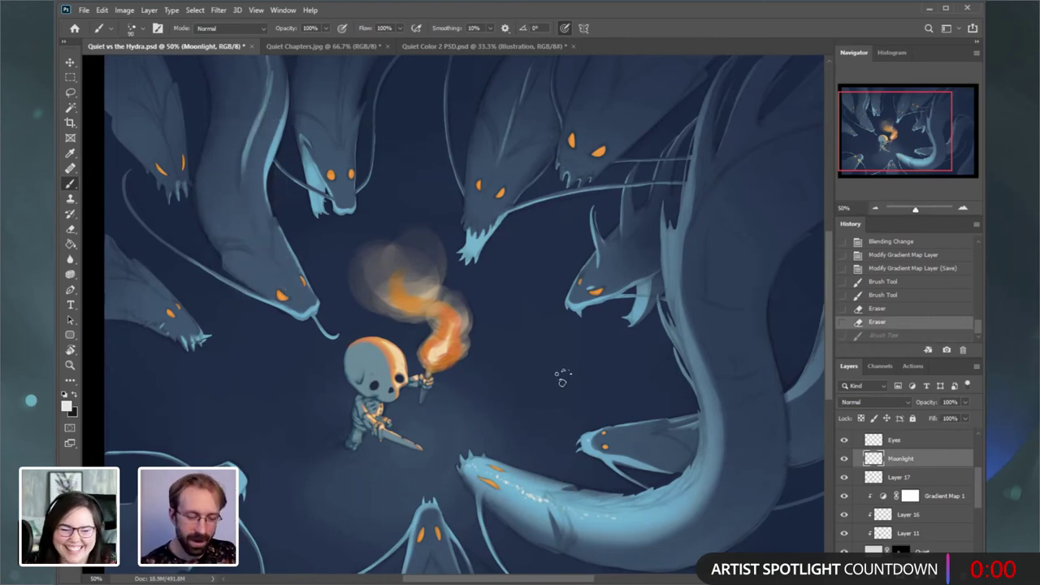
# - Sample orange from the torch flame, try a dab on the spiked hydra's snout, and undo it
pyautogui.keyDown('alt'); pyautogui.click(462, 344); pyautogui.keyUp('alt')
pyautogui.moveTo(567, 299); pyautogui.dragTo(587, 311)
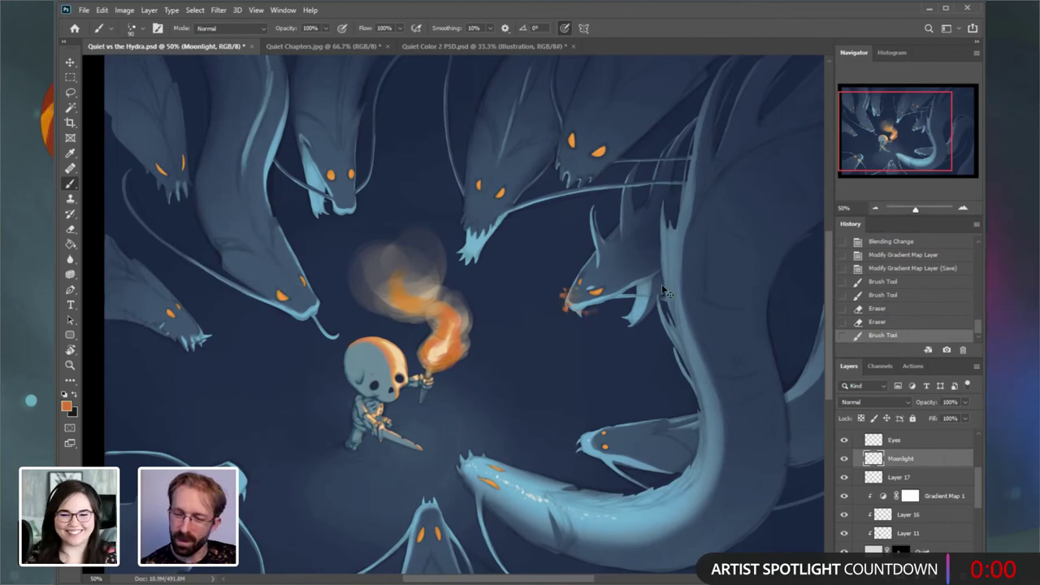
pyautogui.hotkey('ctrl', 'z')
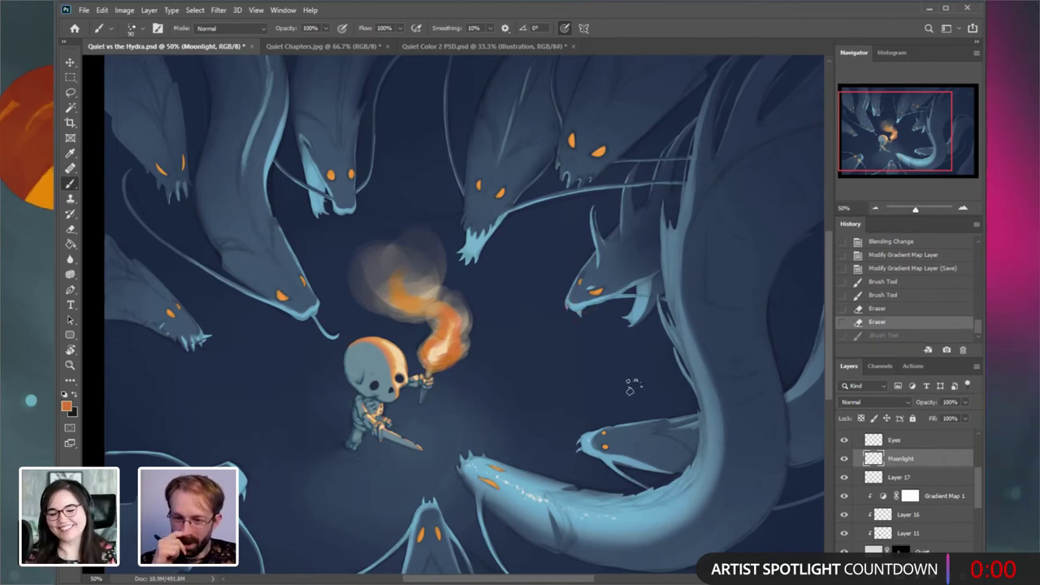
# - View the whole painting at 33.33% and select the Gradient Map 1 copy layer between Quiet and Layer 14
pyautogui.click(878, 208)
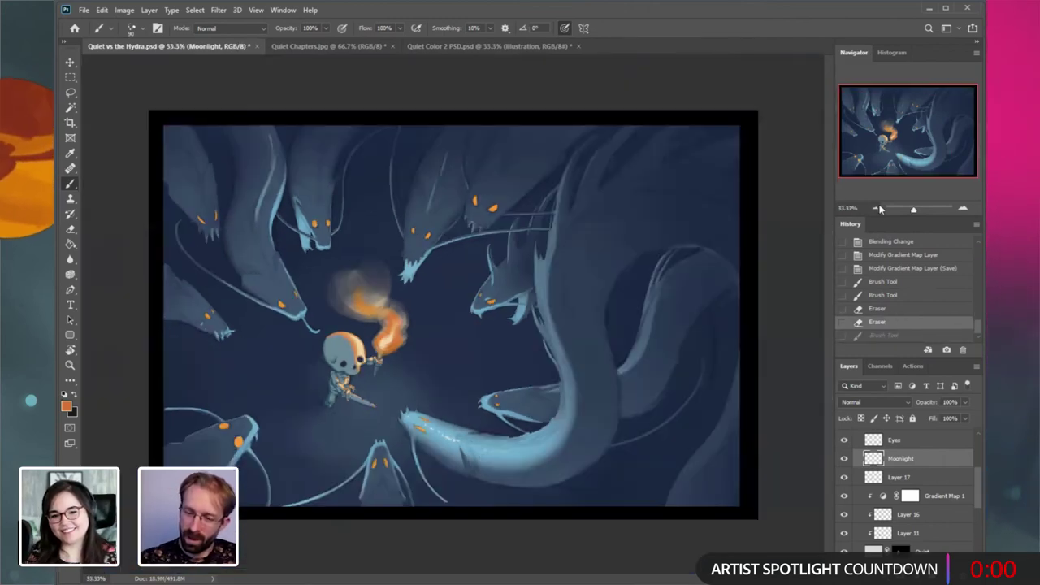
pyautogui.moveTo(978, 492); pyautogui.dragTo(976, 515)
pyautogui.scroll(1, 975, 517)
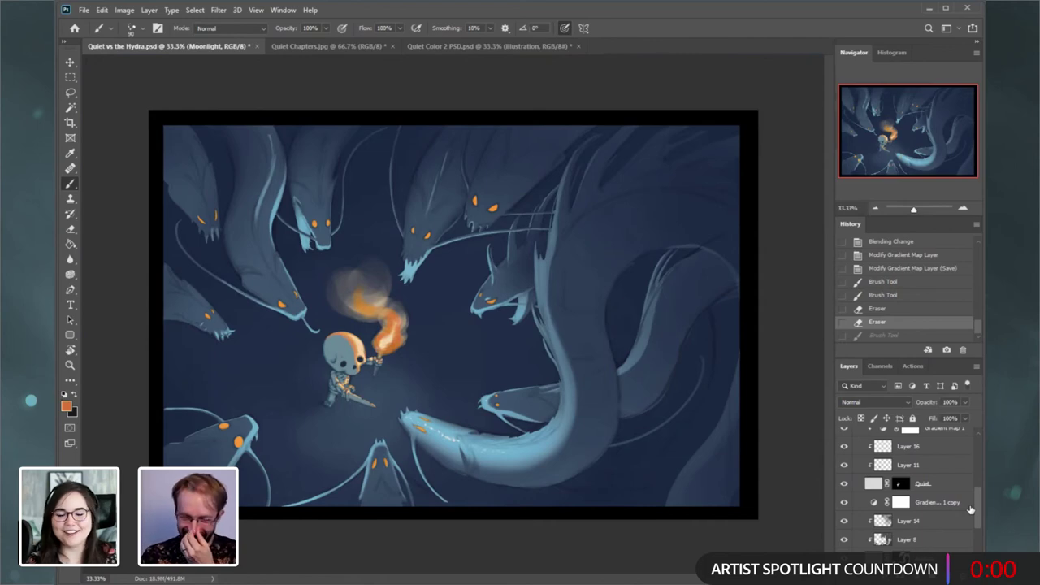
pyautogui.click(853, 504)
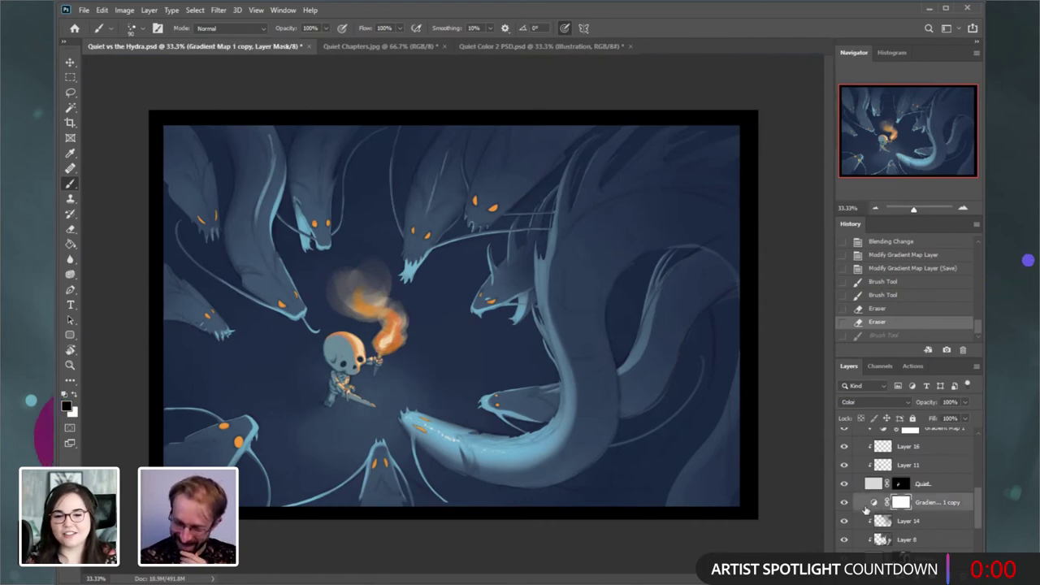
pyautogui.click(844, 503)
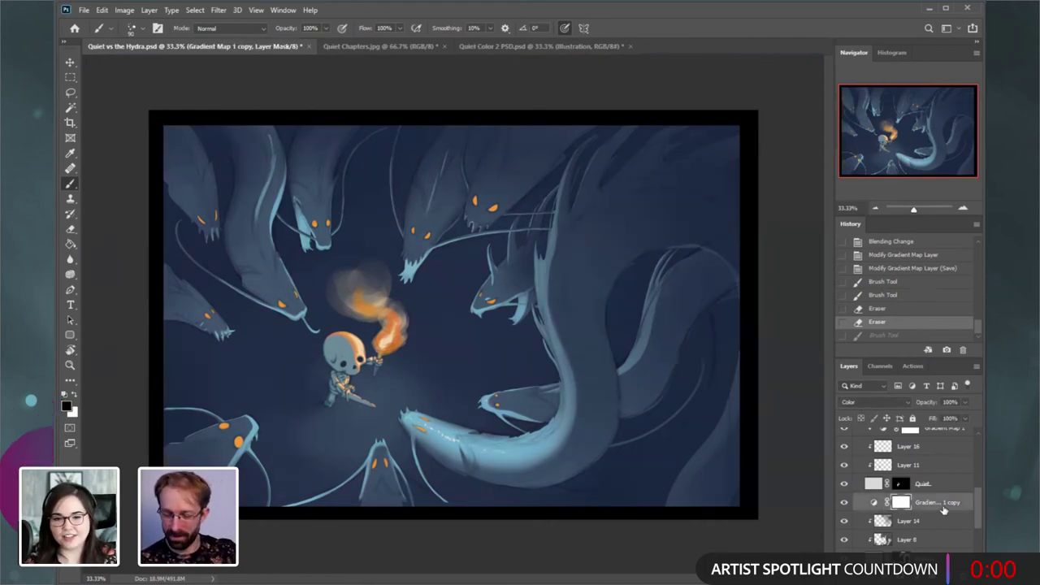
pyautogui.moveTo(977, 502); pyautogui.dragTo(978, 499)
pyautogui.scroll(-2, 978, 496)
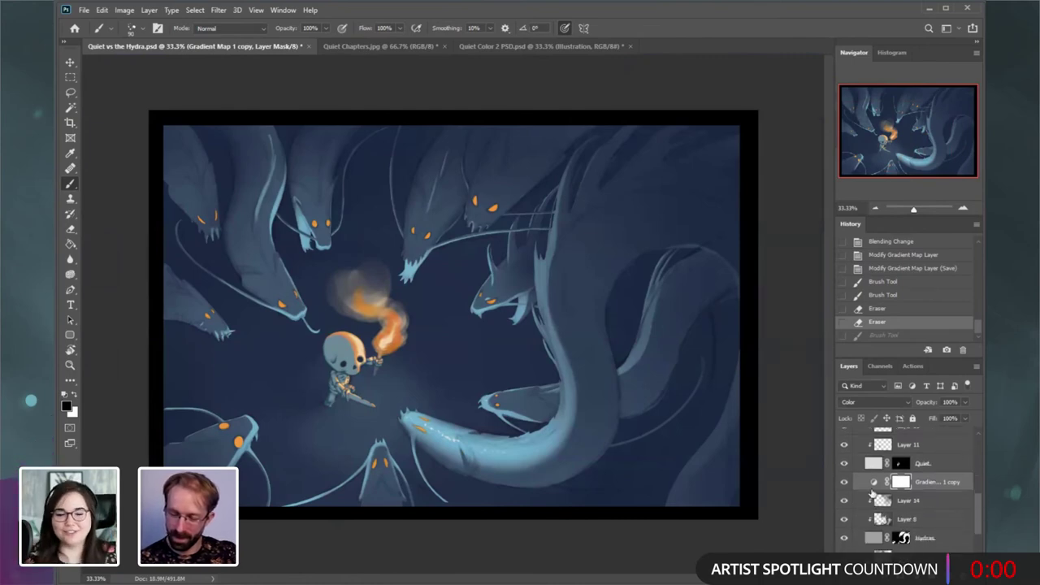
pyautogui.click(844, 482)
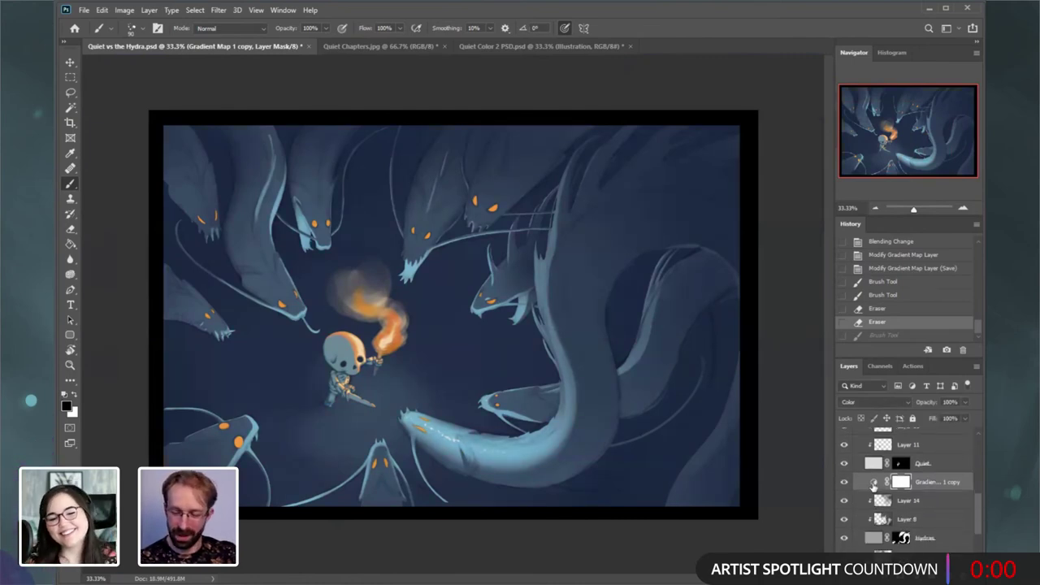
# - Slide the blue stops of the hydra gradient map toward the dark end, set the orange stop's location to 71%, and apply the gradient
pyautogui.doubleClick(873, 485)
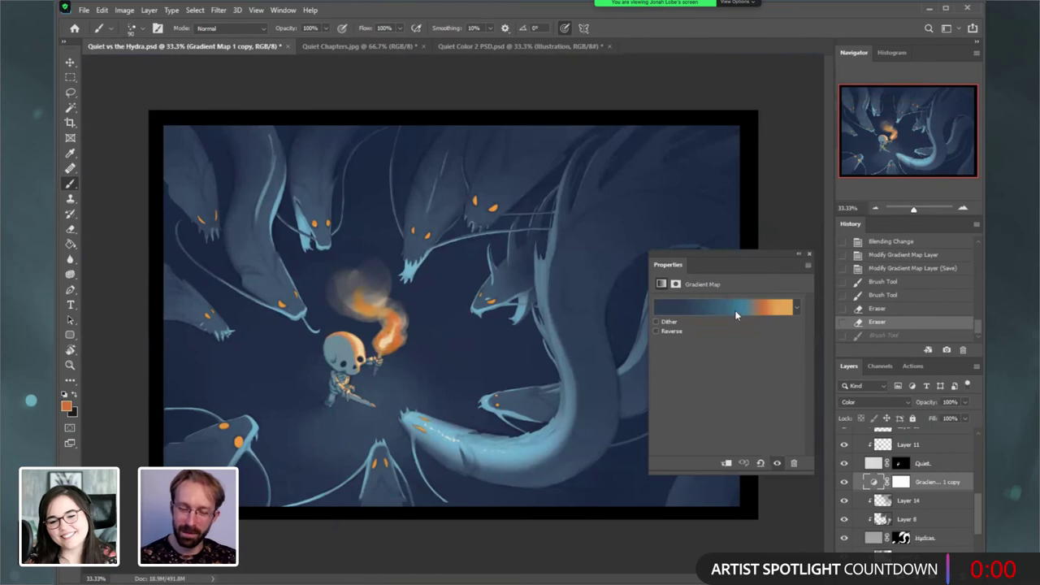
pyautogui.click(753, 308)
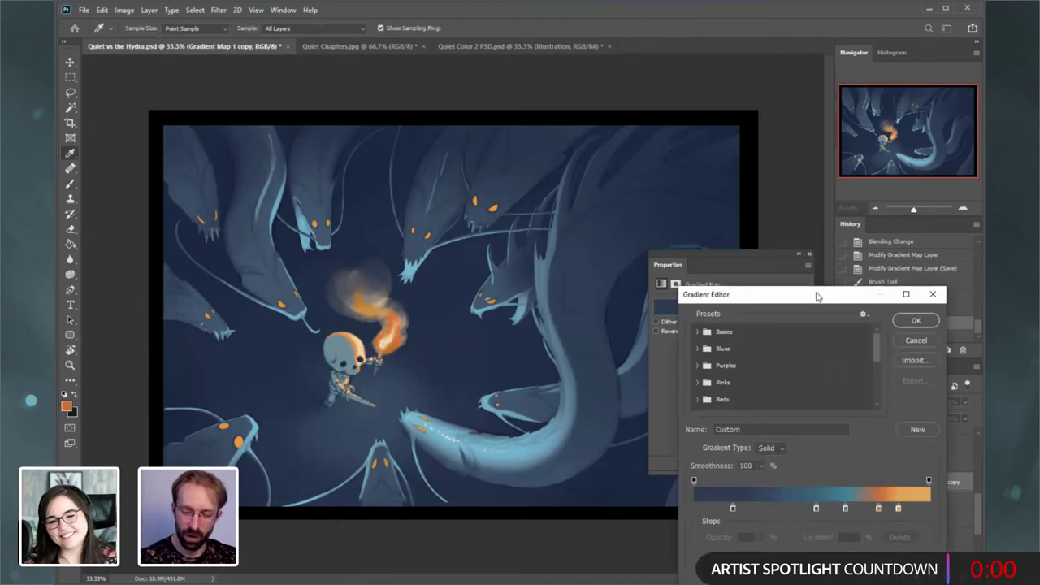
pyautogui.moveTo(817, 297); pyautogui.dragTo(830, 304)
pyautogui.moveTo(829, 518); pyautogui.dragTo(863, 518)
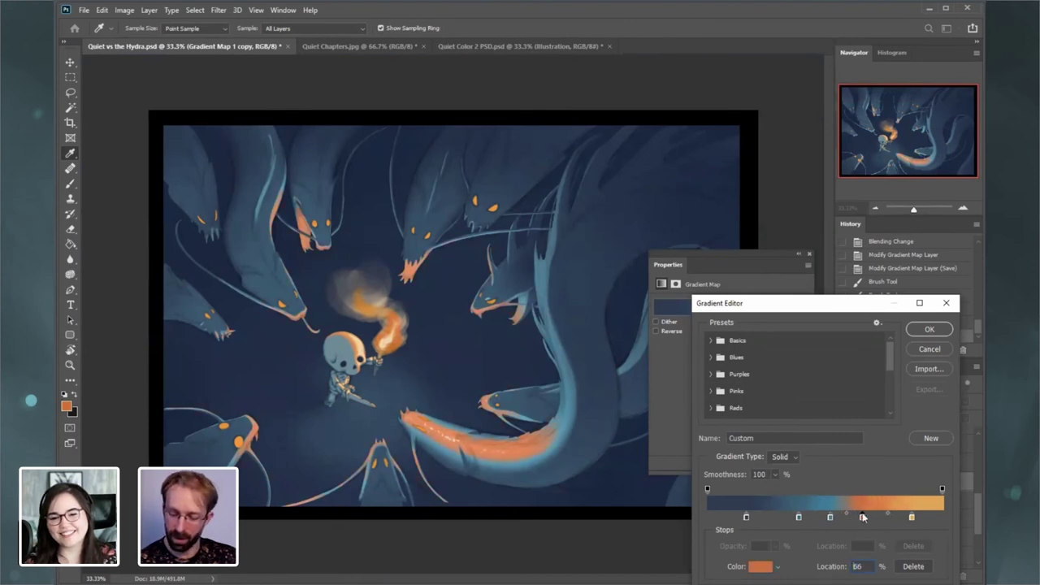
pyautogui.moveTo(748, 521); pyautogui.dragTo(852, 520)
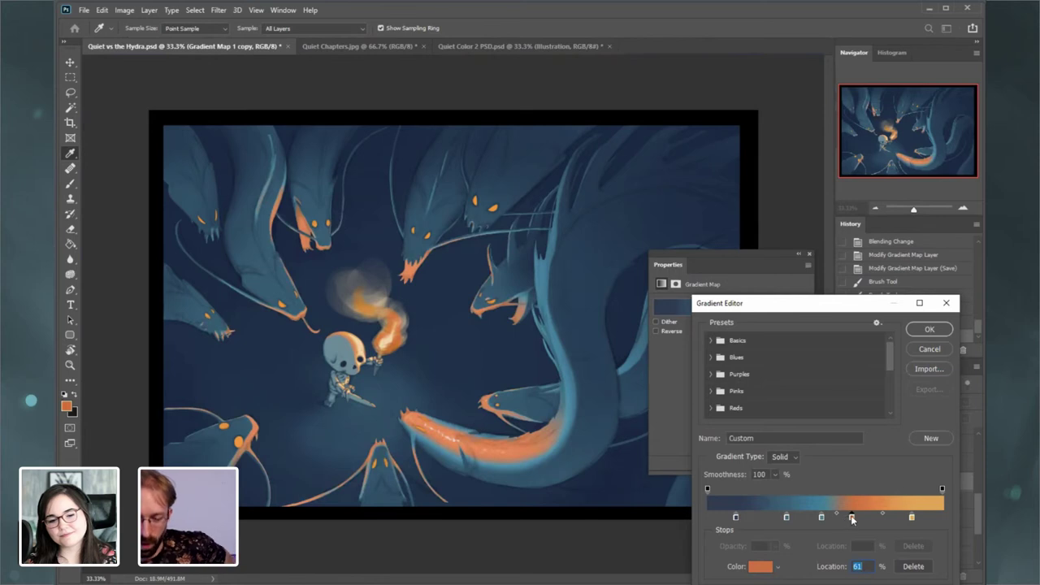
pyautogui.moveTo(861, 518); pyautogui.dragTo(862, 517)
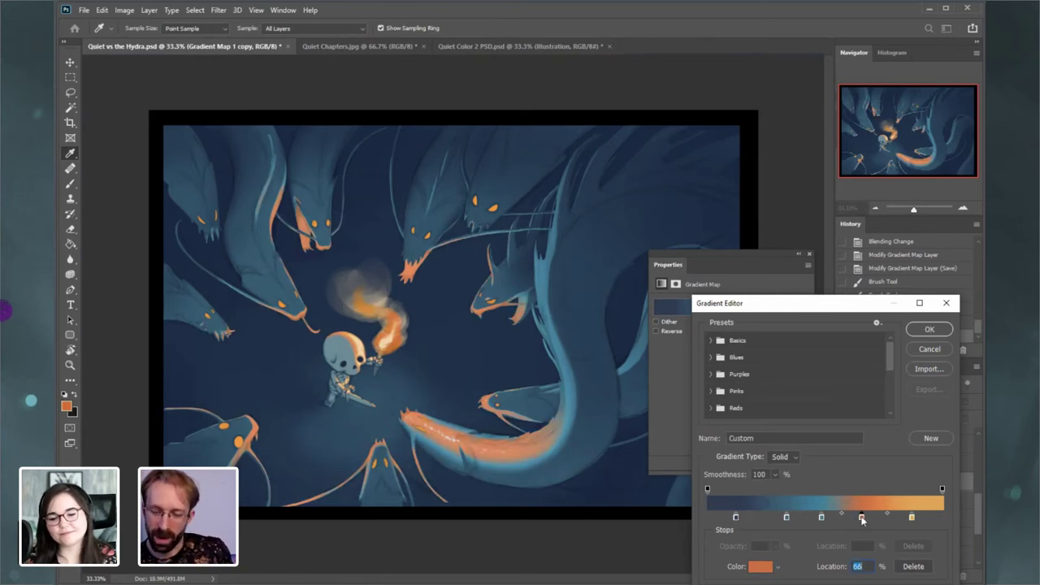
pyautogui.moveTo(862, 520); pyautogui.dragTo(871, 519)
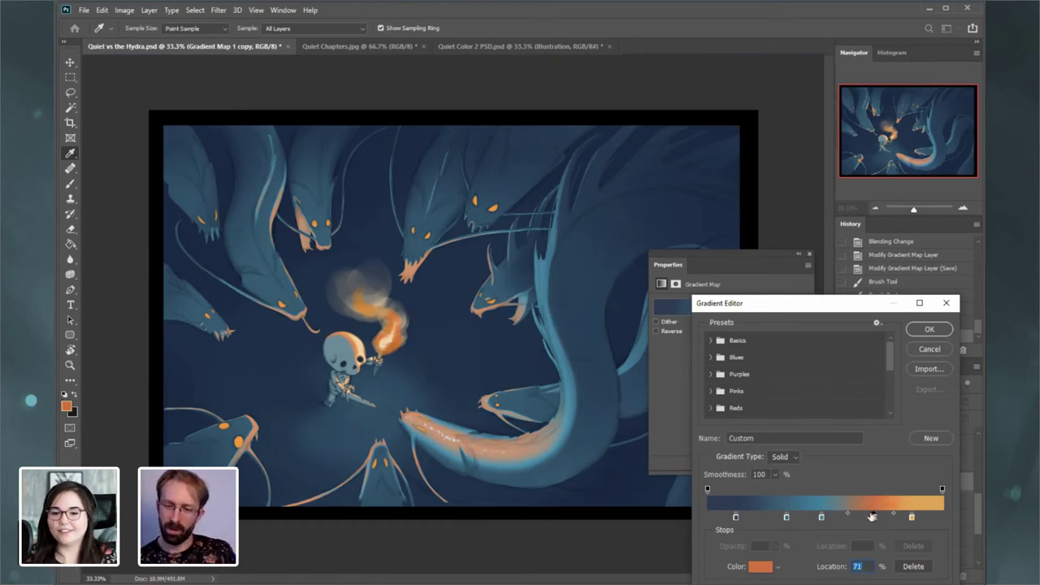
pyautogui.click(929, 332)
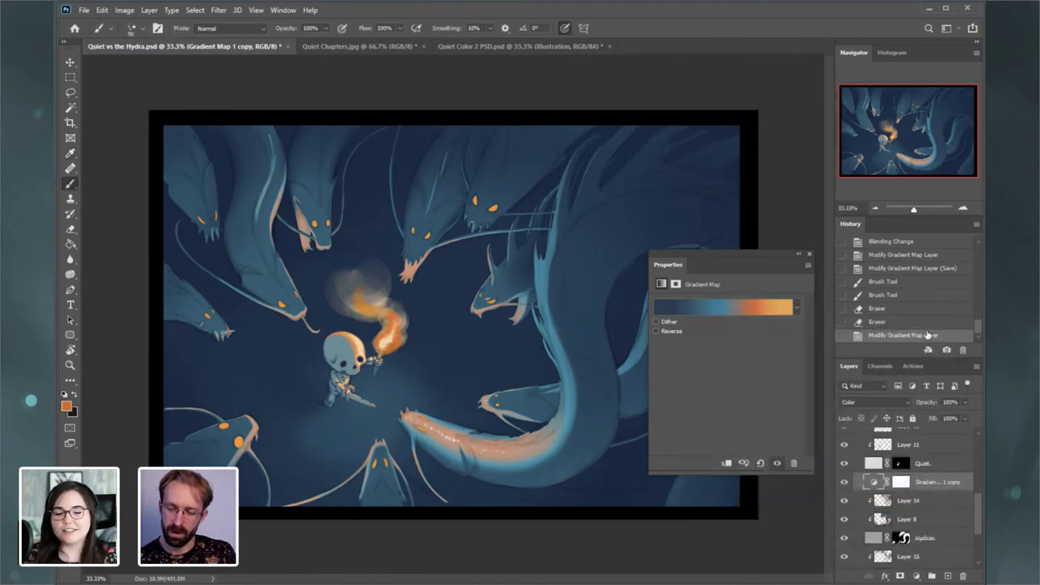
# - Compare the painting before and after the gradient map change, keep the new version, and select the Eyes layer
pyautogui.click(924, 325)
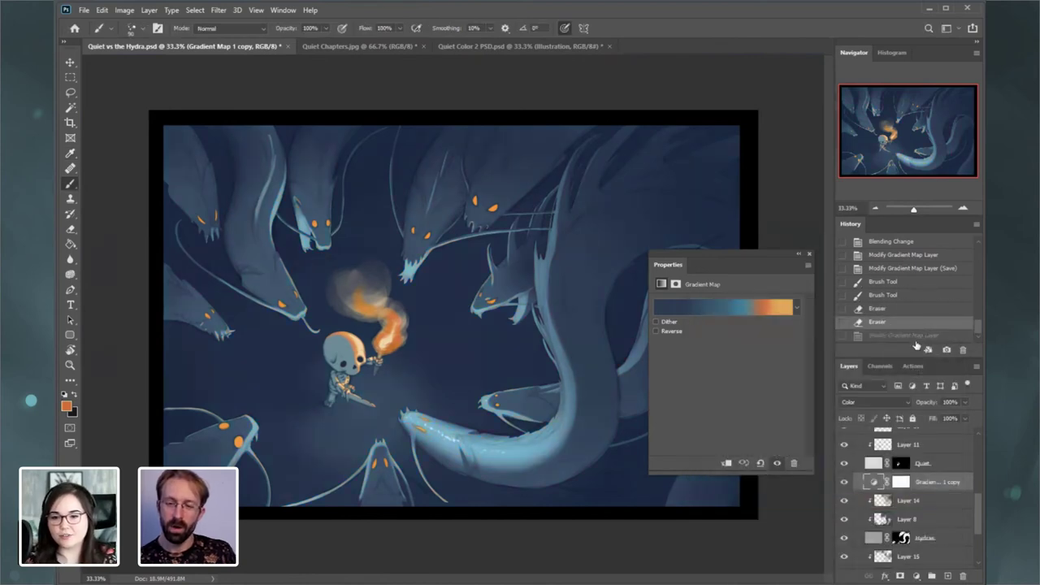
pyautogui.click(910, 335)
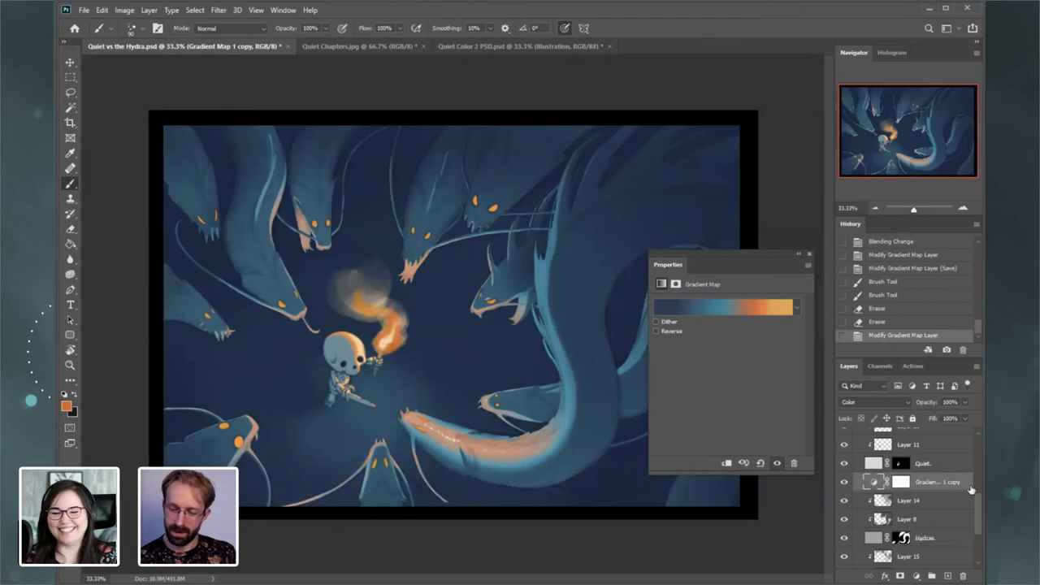
pyautogui.scroll(3, 971, 488)
pyautogui.scroll(2, 979, 481)
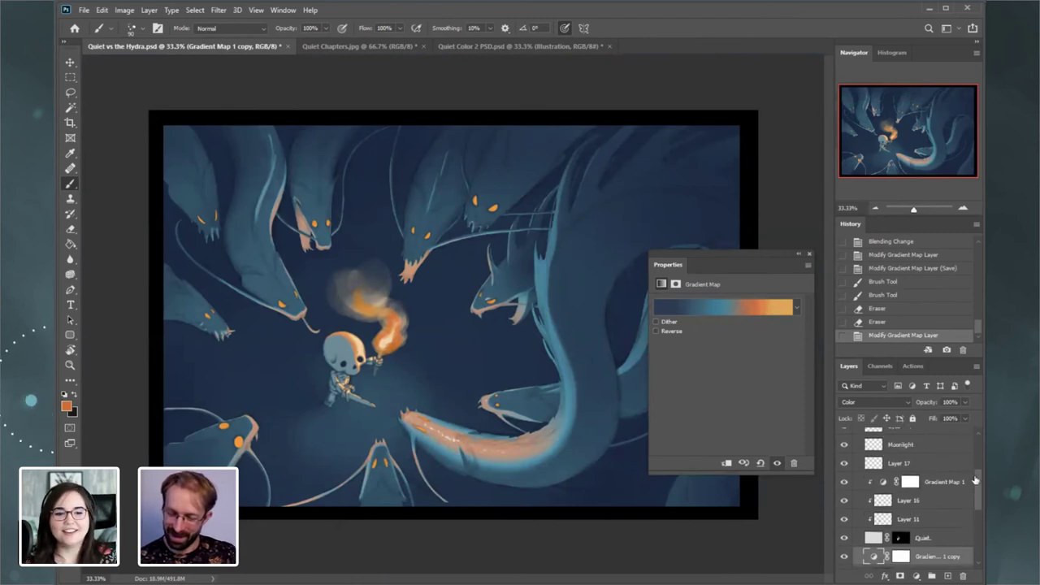
pyautogui.click(847, 449)
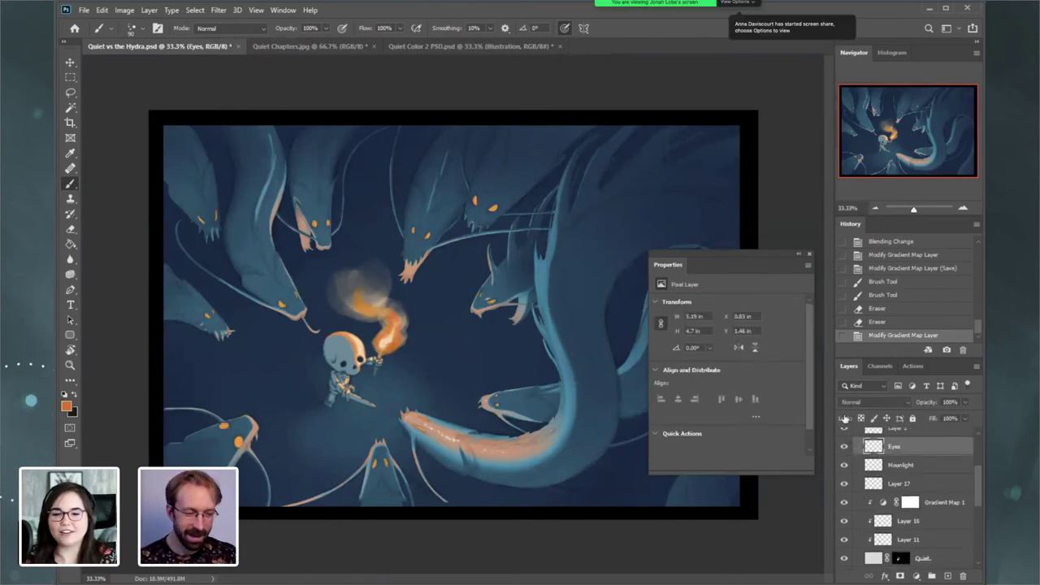
pyautogui.click(149, 10)
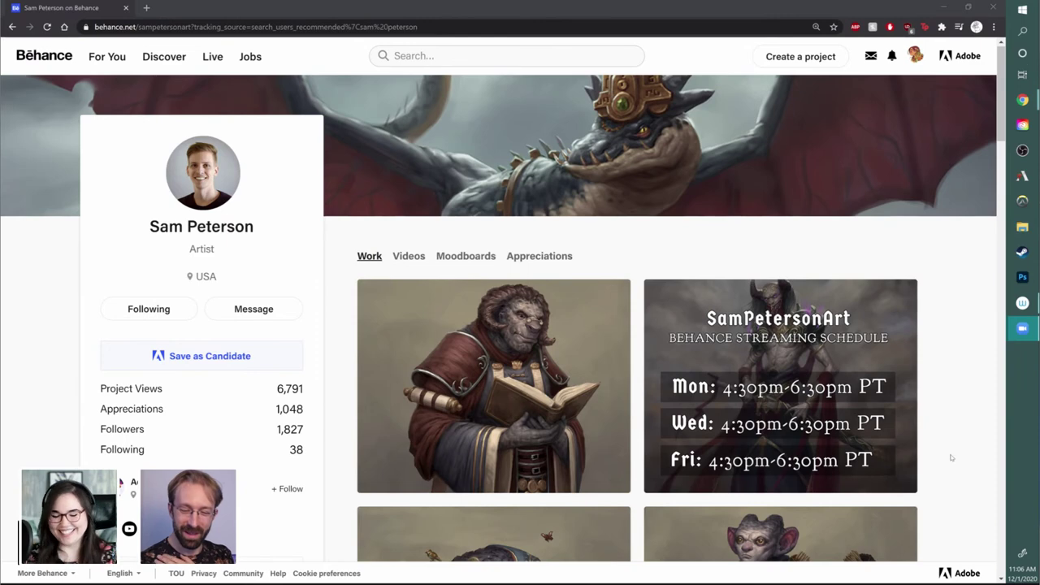
# - Look through the artwork thumbnails on the featured artist's Behance profile, from the newest projects down to the older ones and back
pyautogui.scroll(-3, 938, 444)
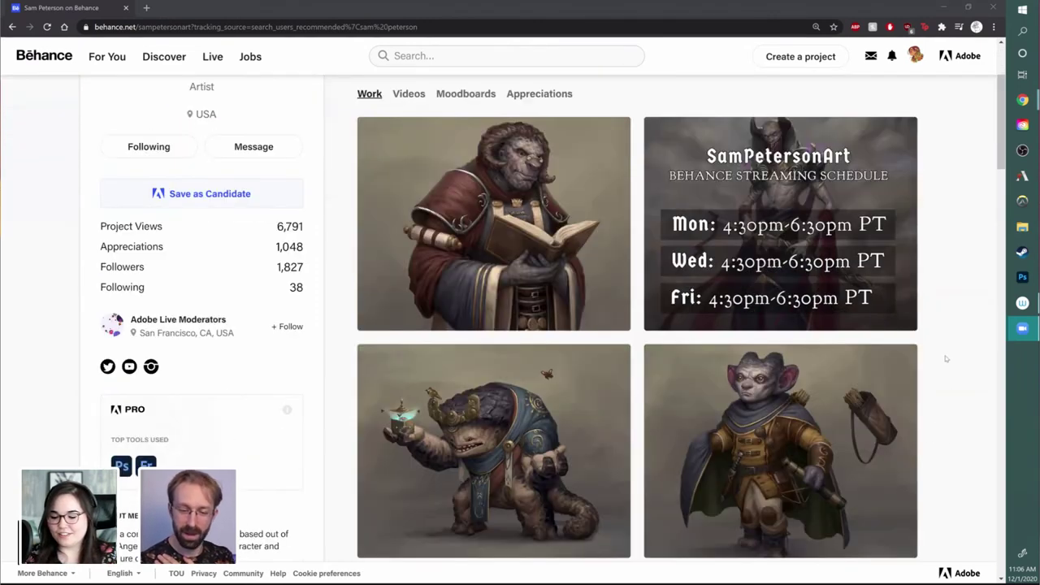
pyautogui.scroll(-1, 951, 355)
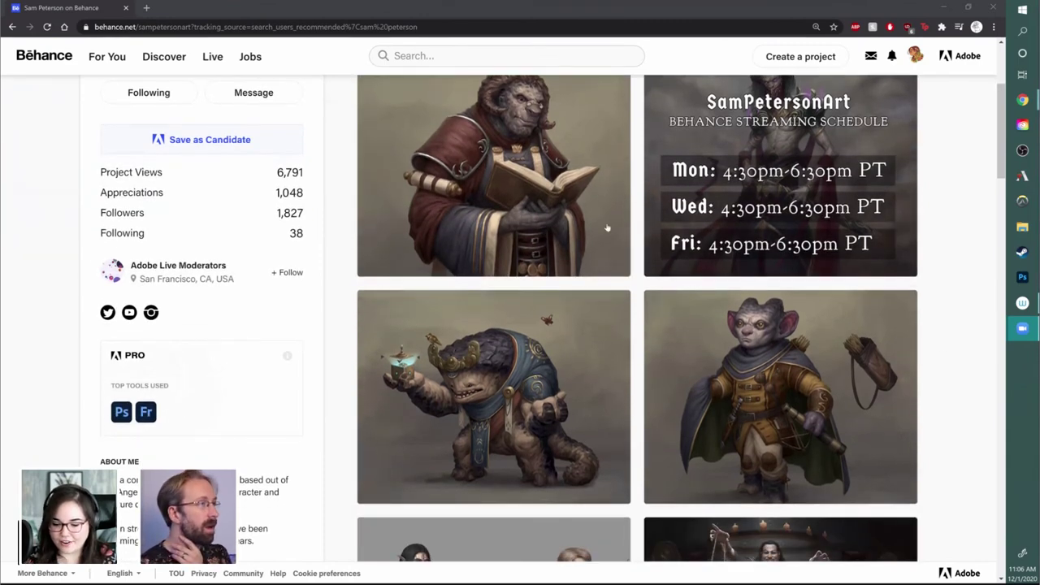
pyautogui.scroll(1, 569, 232)
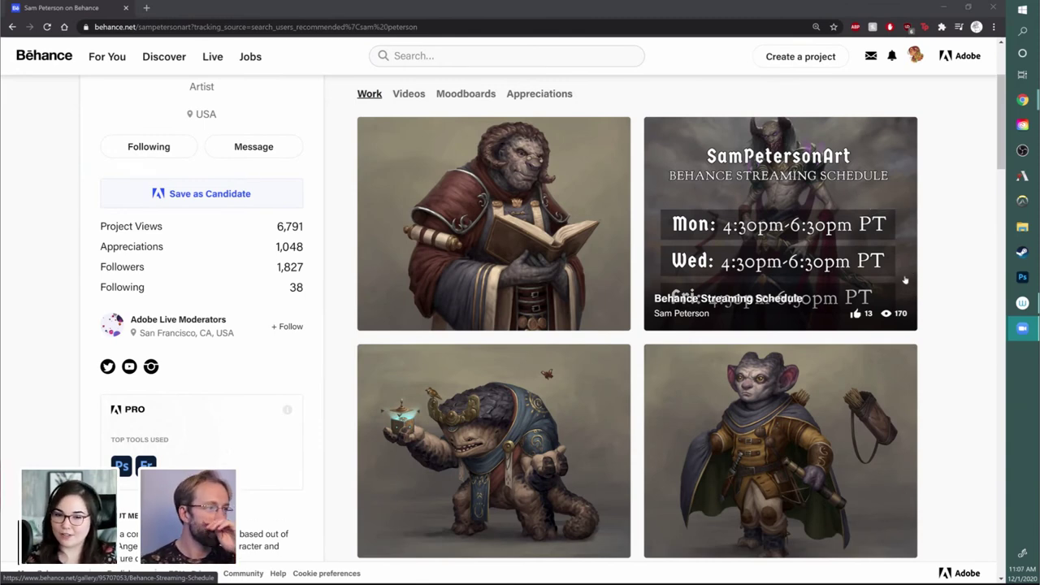
pyautogui.scroll(-2, 941, 283)
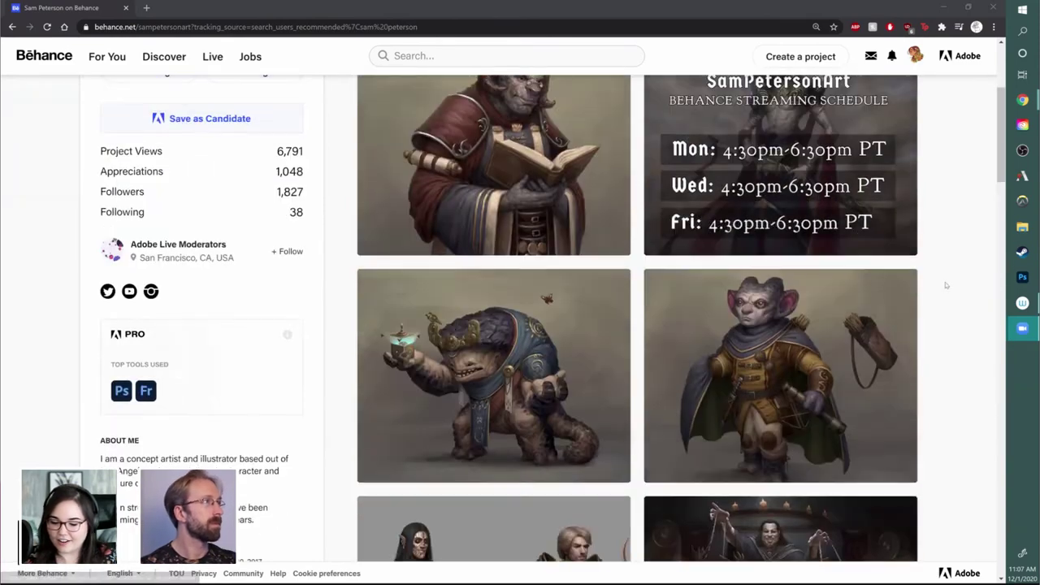
pyautogui.scroll(2, 940, 284)
pyautogui.scroll(-3, 958, 285)
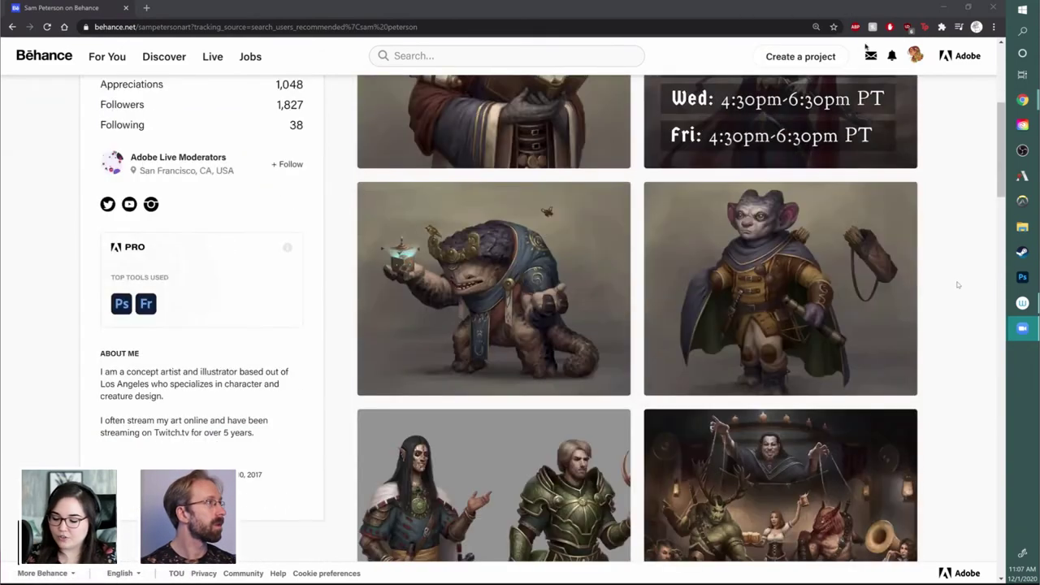
pyautogui.scroll(-4, 959, 280)
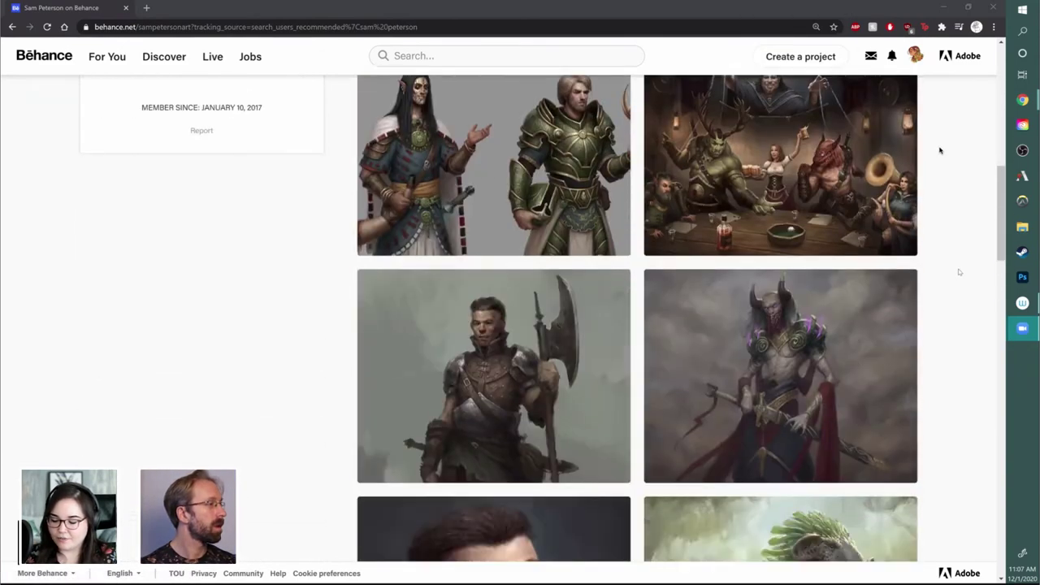
pyautogui.scroll(-2, 958, 272)
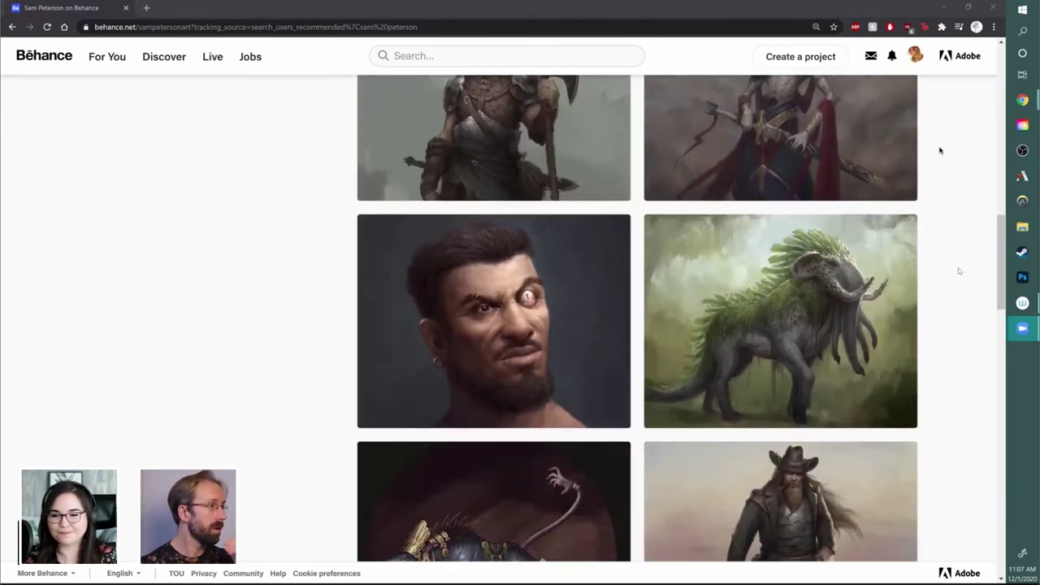
pyautogui.scroll(-3, 960, 268)
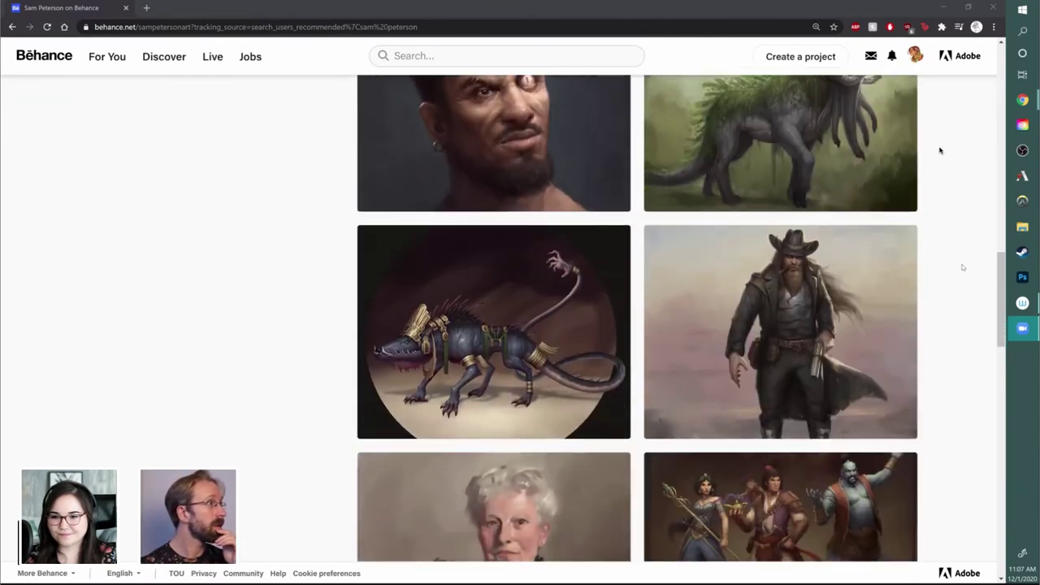
pyautogui.scroll(-4, 963, 266)
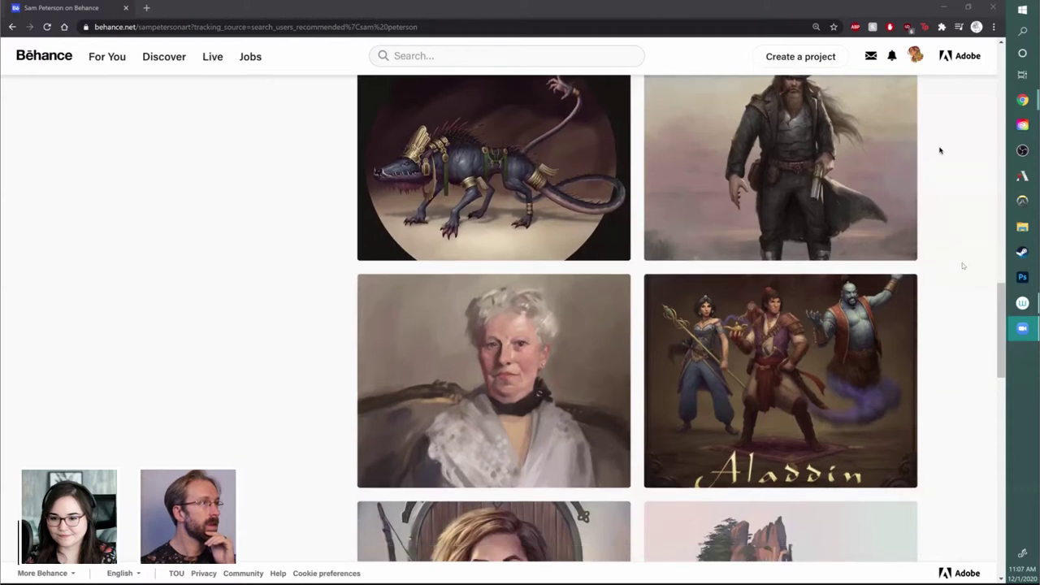
pyautogui.scroll(-3, 963, 266)
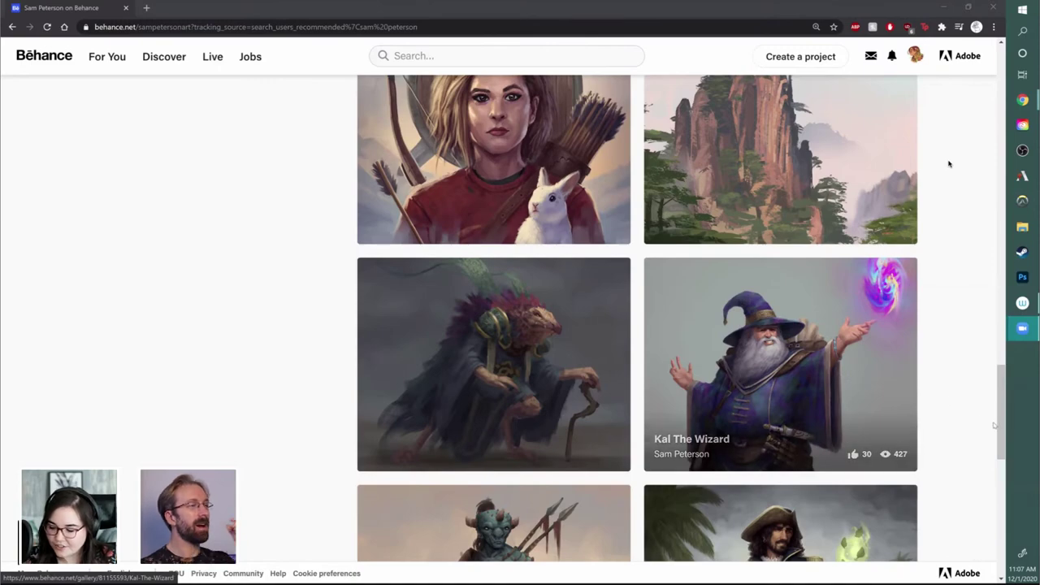
pyautogui.scroll(10, 636, 242)
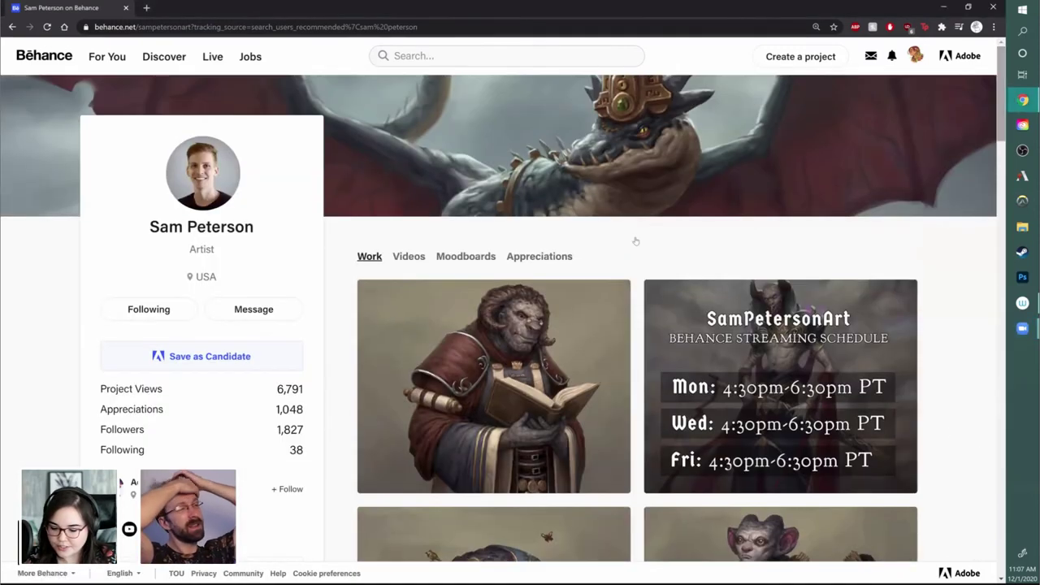
# - Open the Box of Mystery - Serious project and give it an appreciation
pyautogui.click(494, 333)
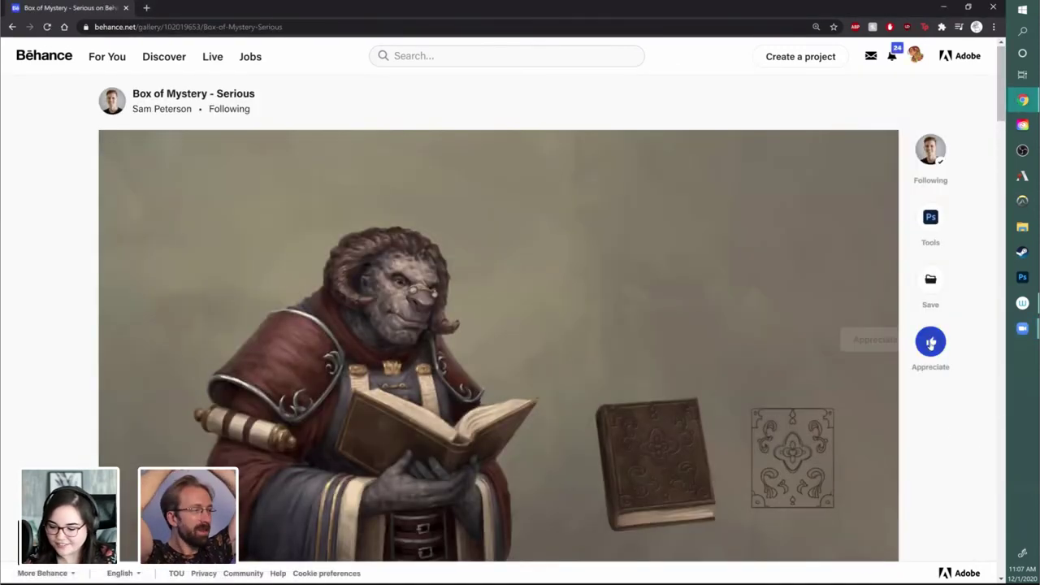
pyautogui.click(930, 342)
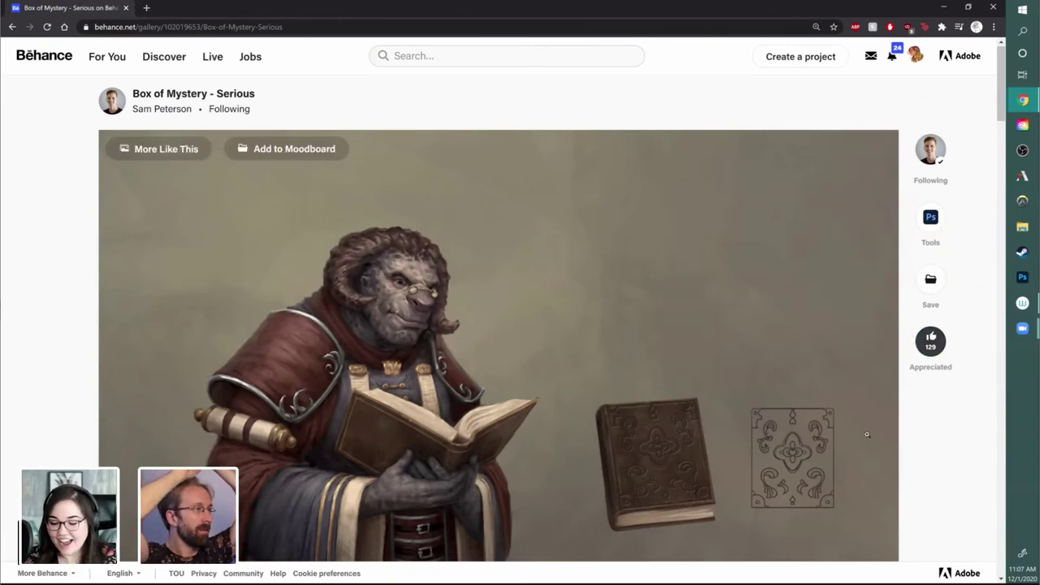
# - Examine the finished scholar character, the book cover designs, the sketch-to-colour stages and the costume variations down to the project description
pyautogui.scroll(-2, 867, 435)
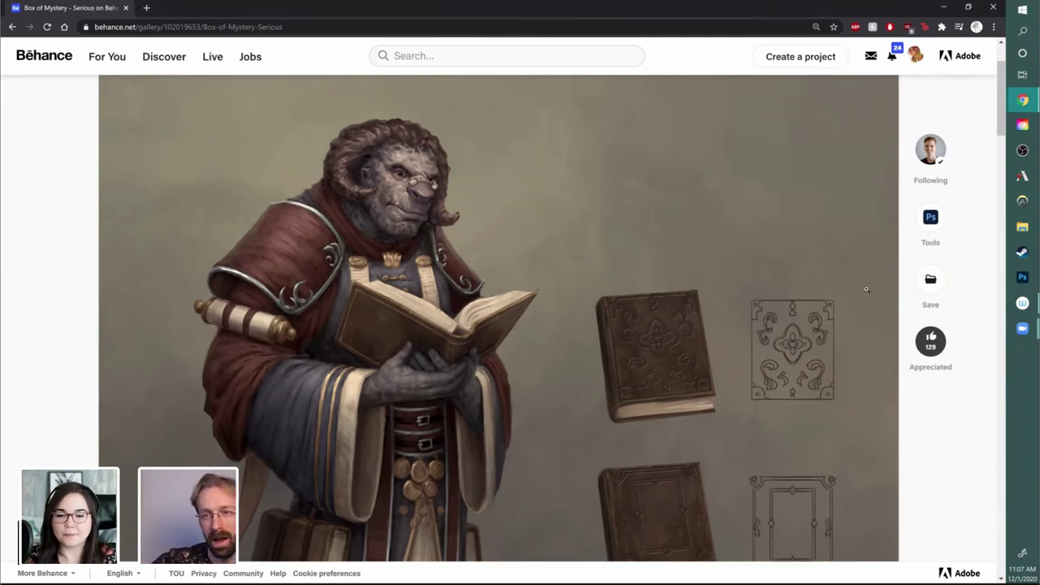
pyautogui.scroll(-1, 867, 289)
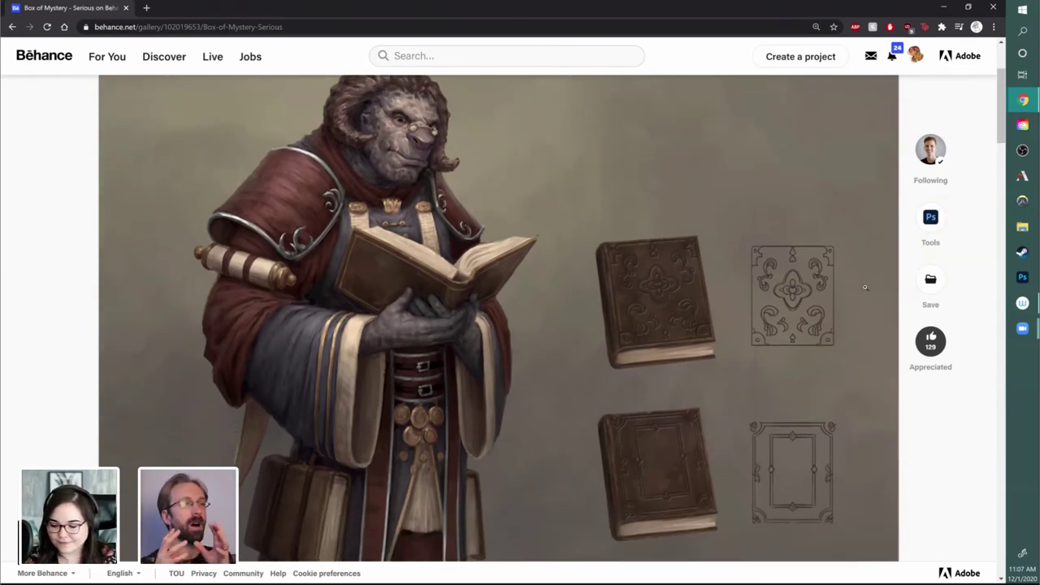
pyautogui.scroll(1, 866, 287)
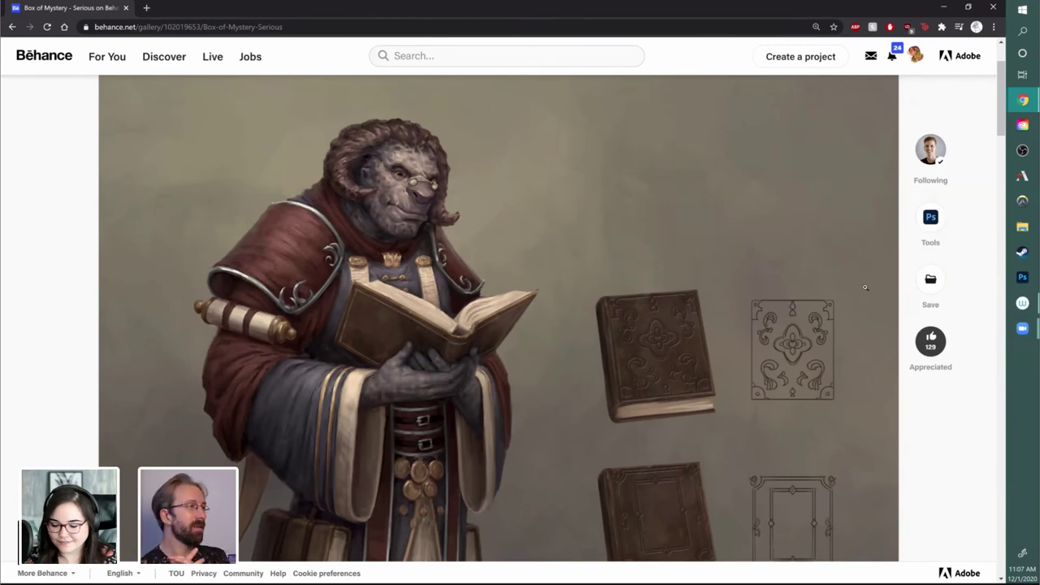
pyautogui.scroll(-6, 866, 287)
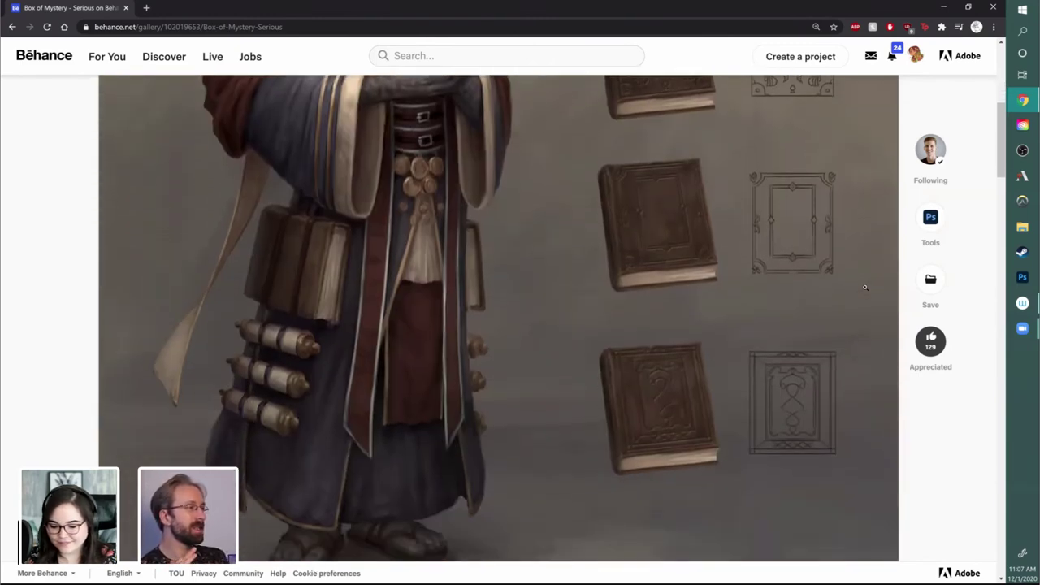
pyautogui.scroll(-1, 865, 288)
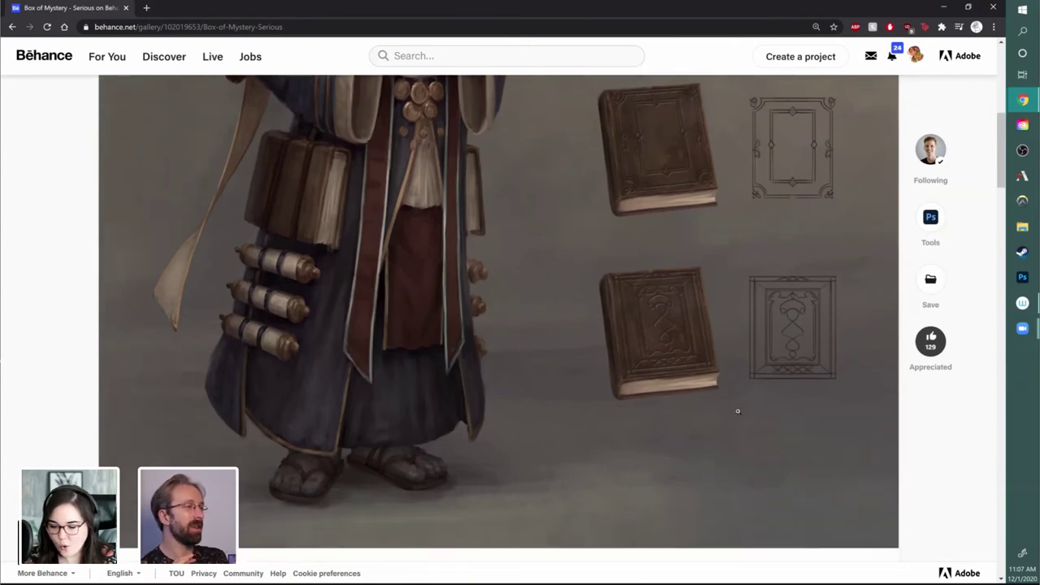
pyautogui.scroll(-5, 899, 454)
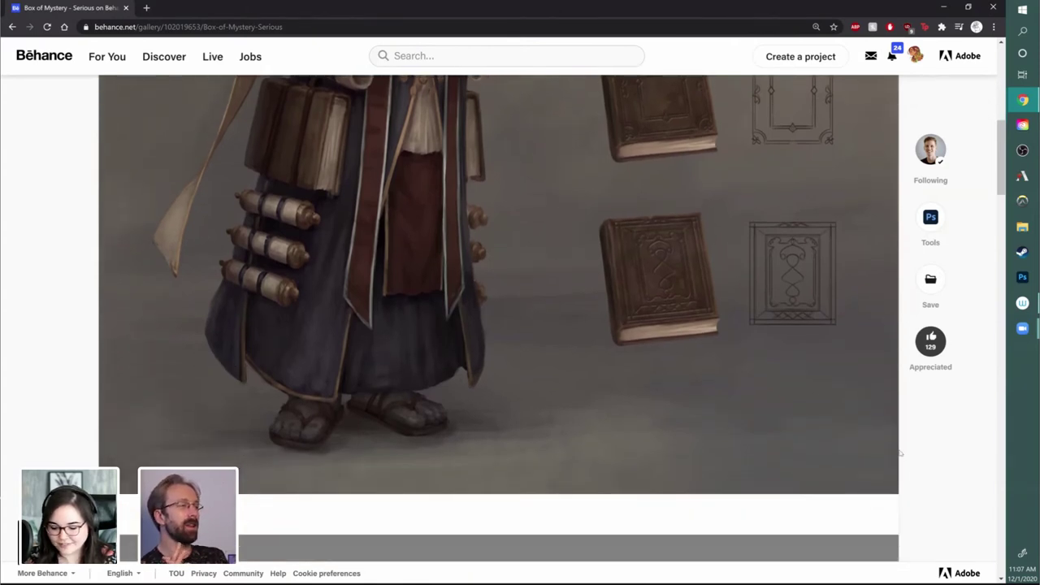
pyautogui.scroll(-3, 899, 453)
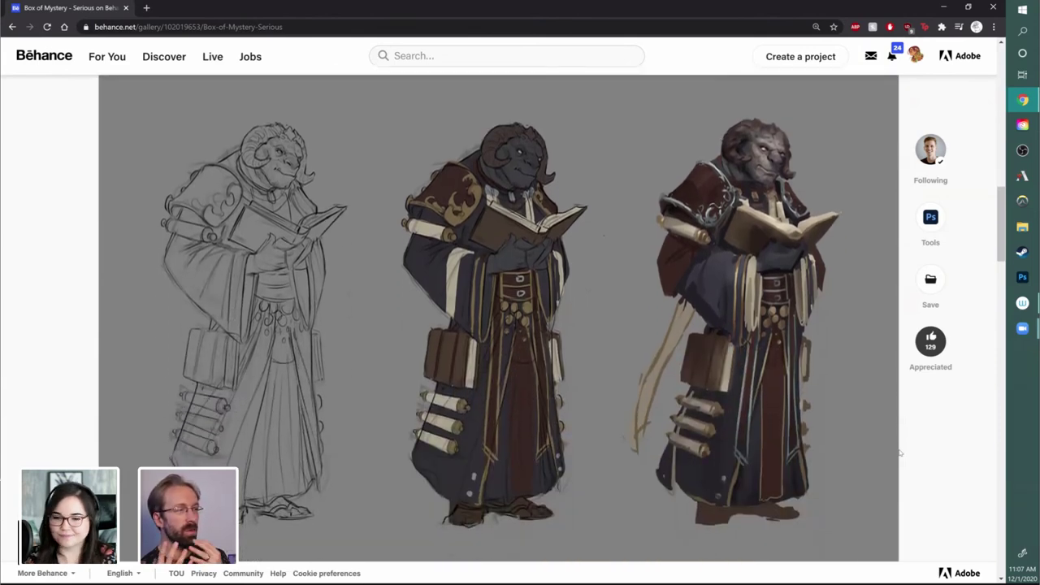
pyautogui.scroll(-5, 899, 453)
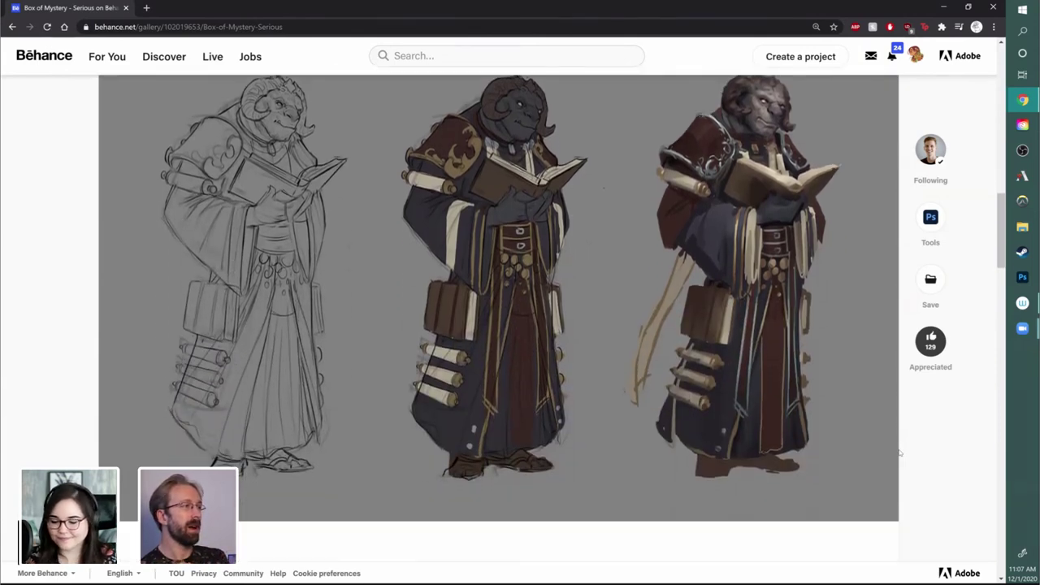
pyautogui.scroll(-3, 899, 453)
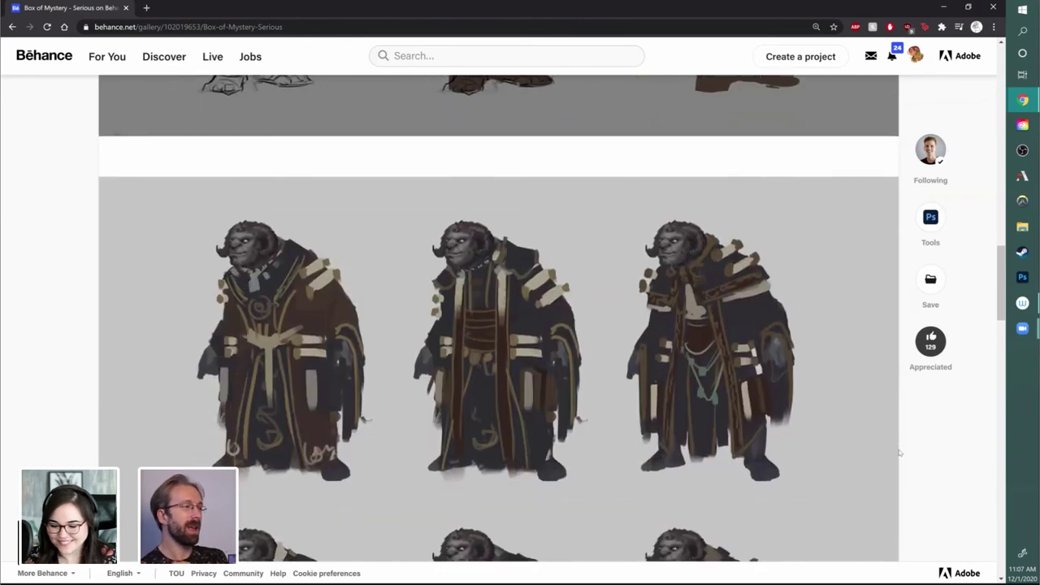
pyautogui.scroll(-4, 899, 454)
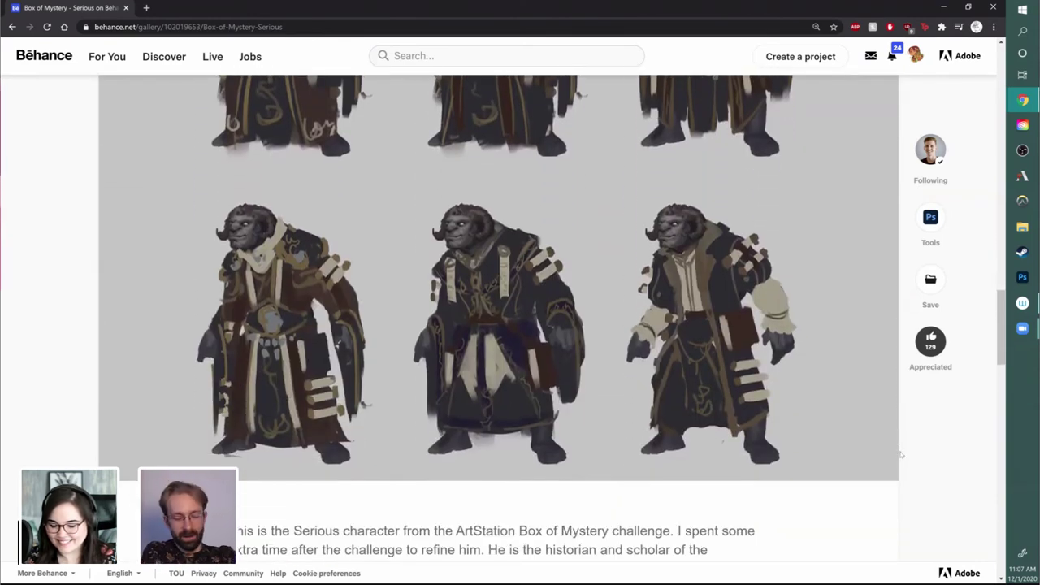
pyautogui.scroll(-3, 899, 453)
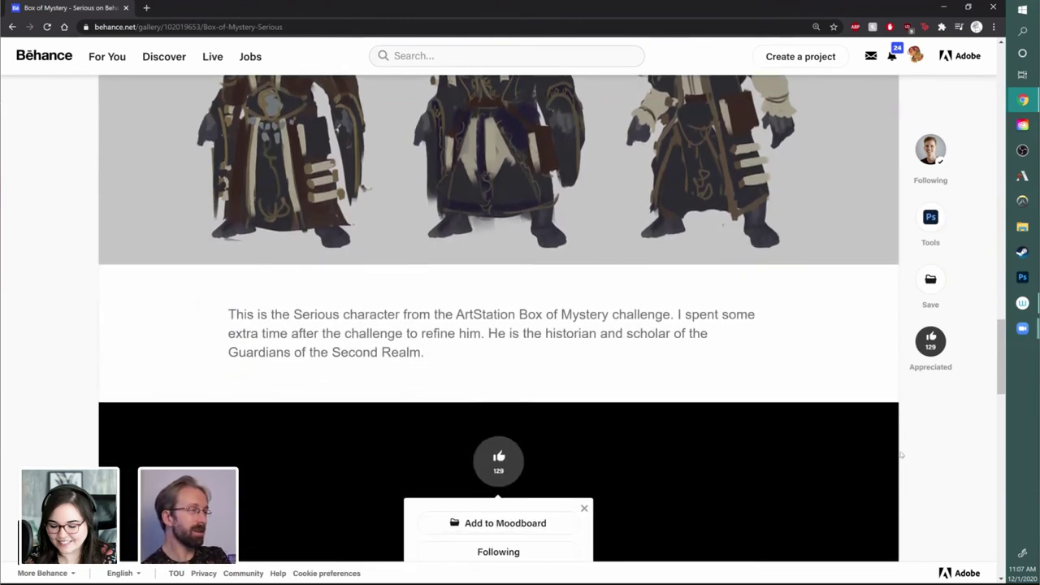
# - Read the project description beneath the costume variations, highlighting its text temporarily
pyautogui.scroll(3, 899, 454)
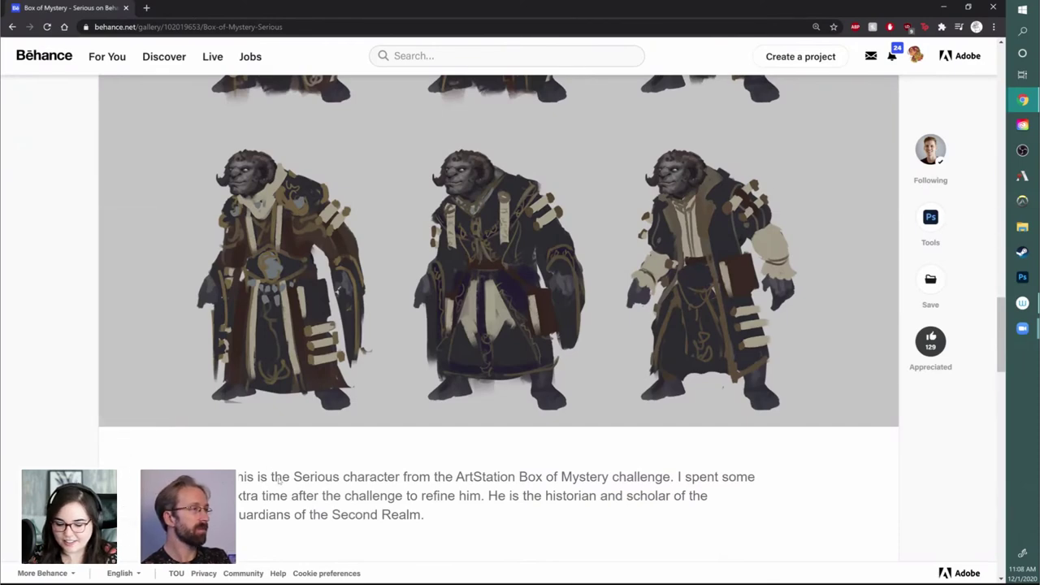
pyautogui.moveTo(261, 479); pyautogui.dragTo(691, 512)
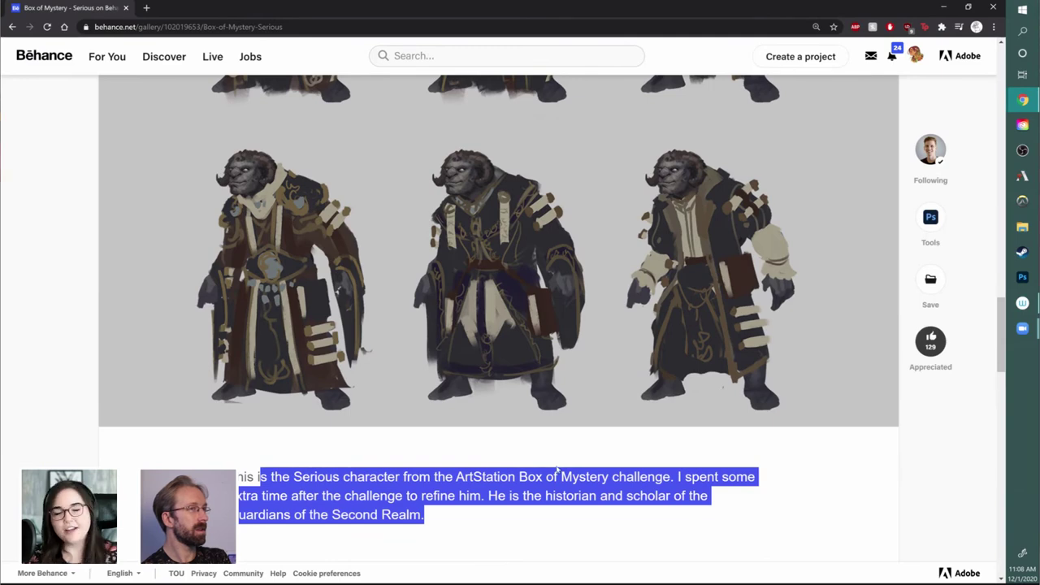
pyautogui.click(557, 470)
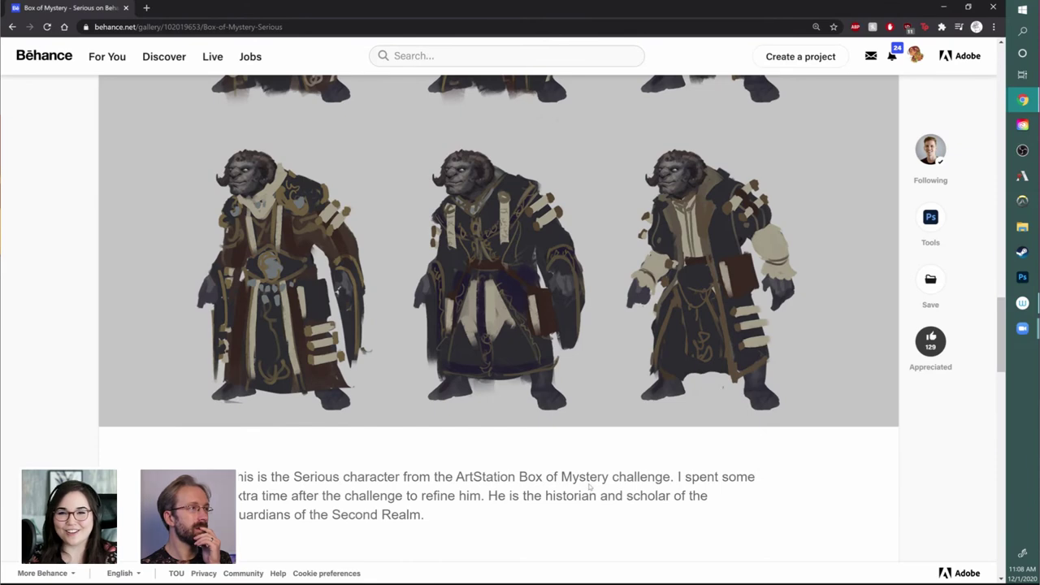
# - Review the costume variations again and compare them with the finished painting and the three sketch-to-colour stages
pyautogui.scroll(1, 590, 485)
pyautogui.scroll(3, 639, 478)
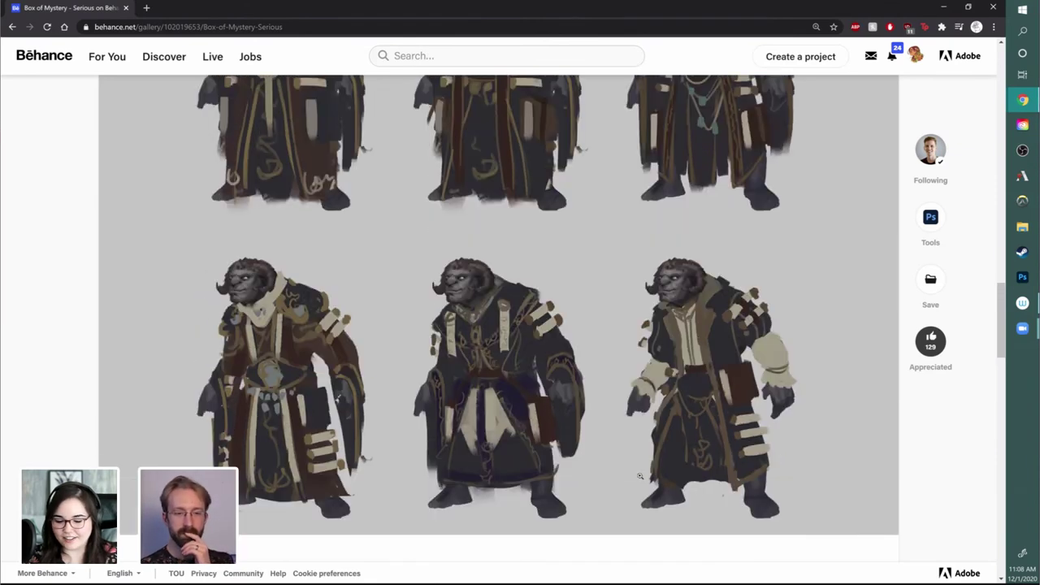
pyautogui.scroll(1, 751, 276)
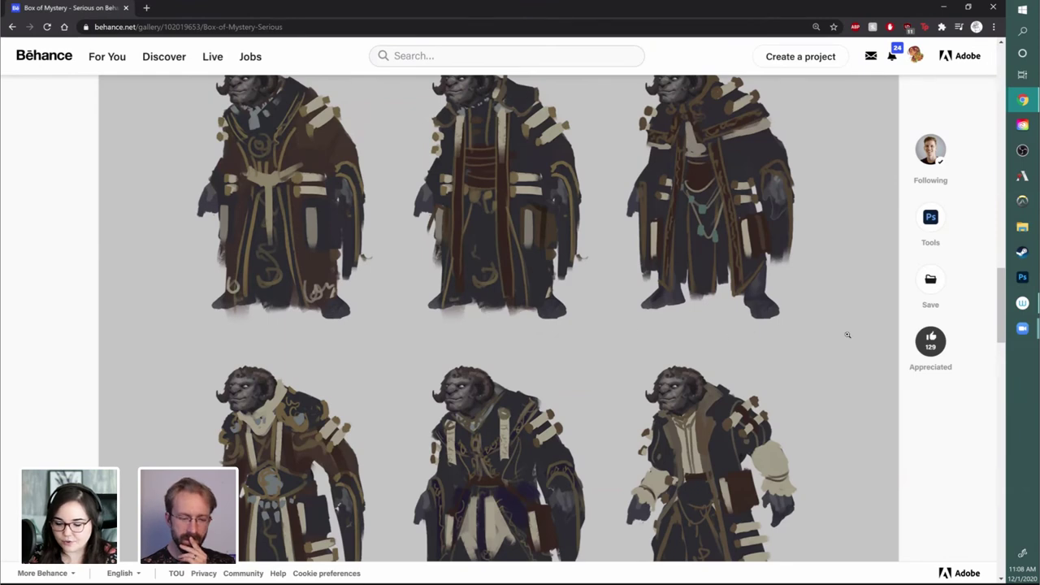
pyautogui.scroll(-2, 846, 334)
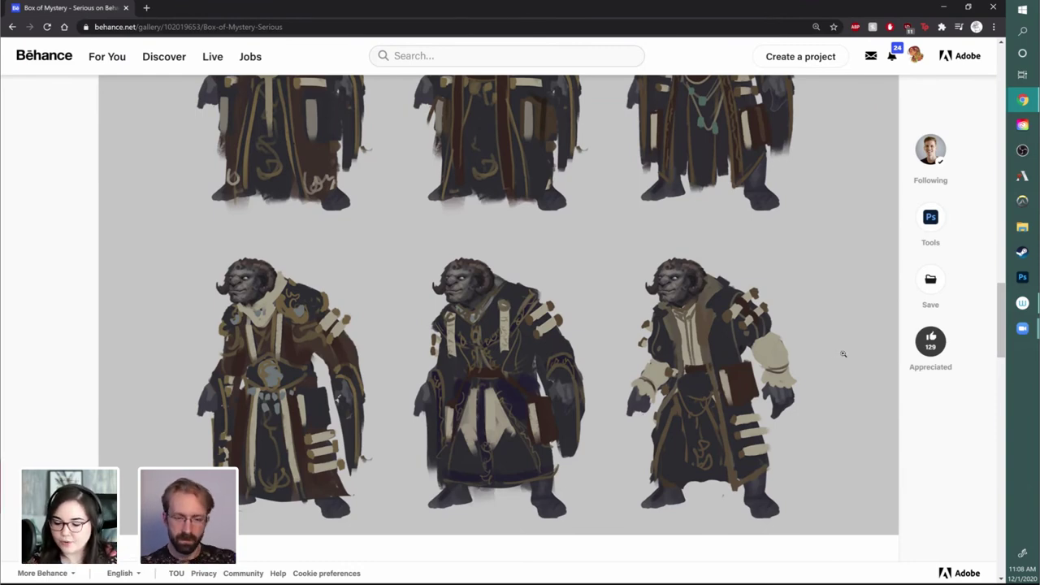
pyautogui.scroll(2, 844, 349)
pyautogui.scroll(10, 844, 345)
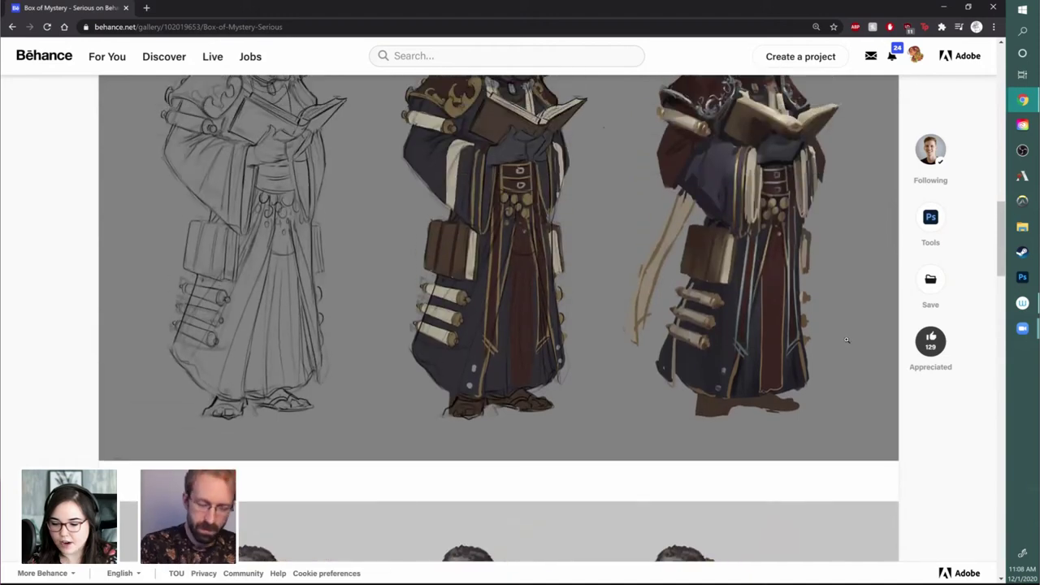
pyautogui.scroll(-9, 847, 339)
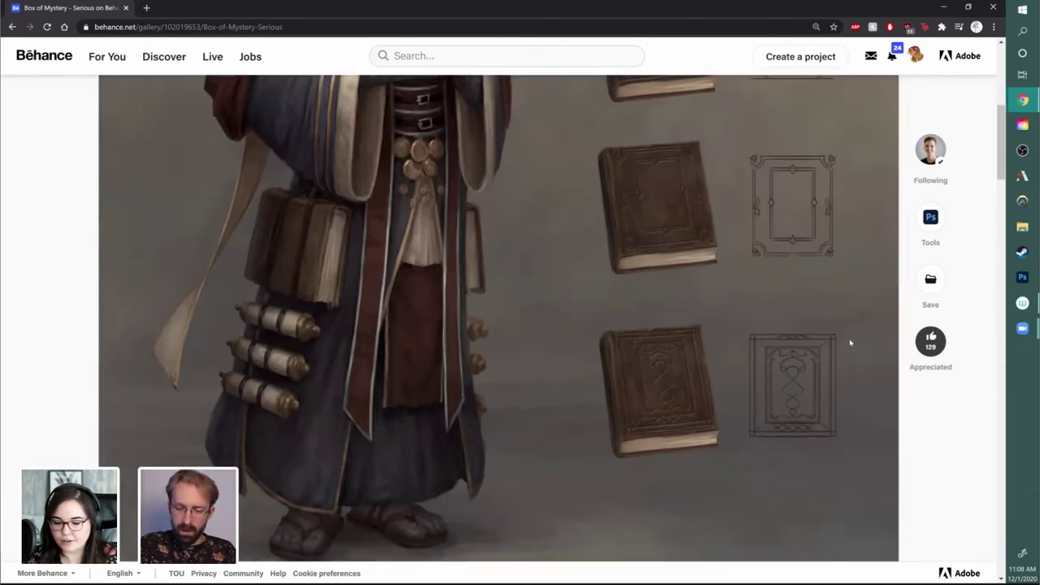
pyautogui.scroll(1, 846, 341)
pyautogui.scroll(2, 419, 362)
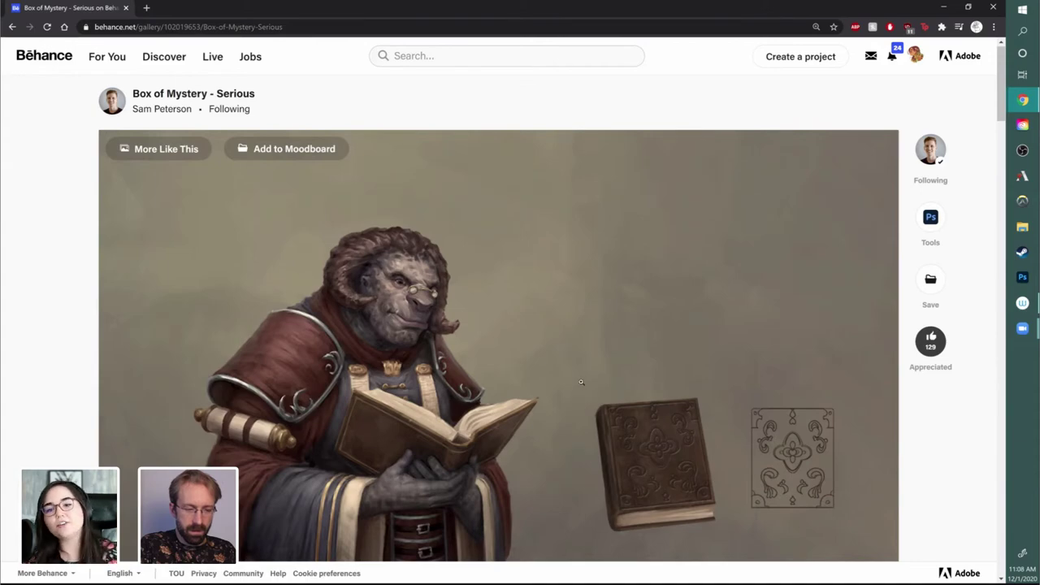
pyautogui.scroll(-12, 586, 377)
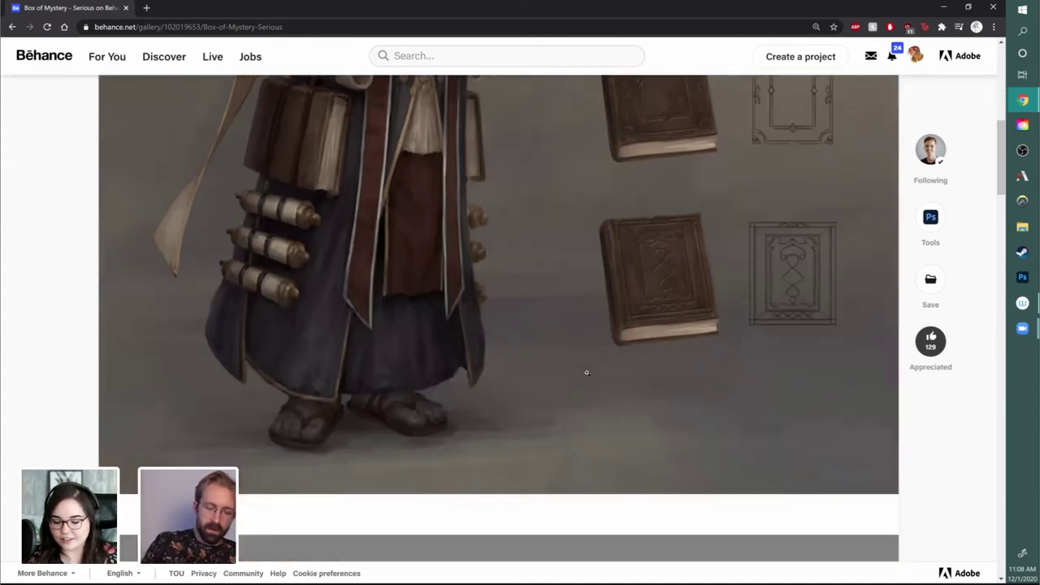
pyautogui.scroll(1, 606, 375)
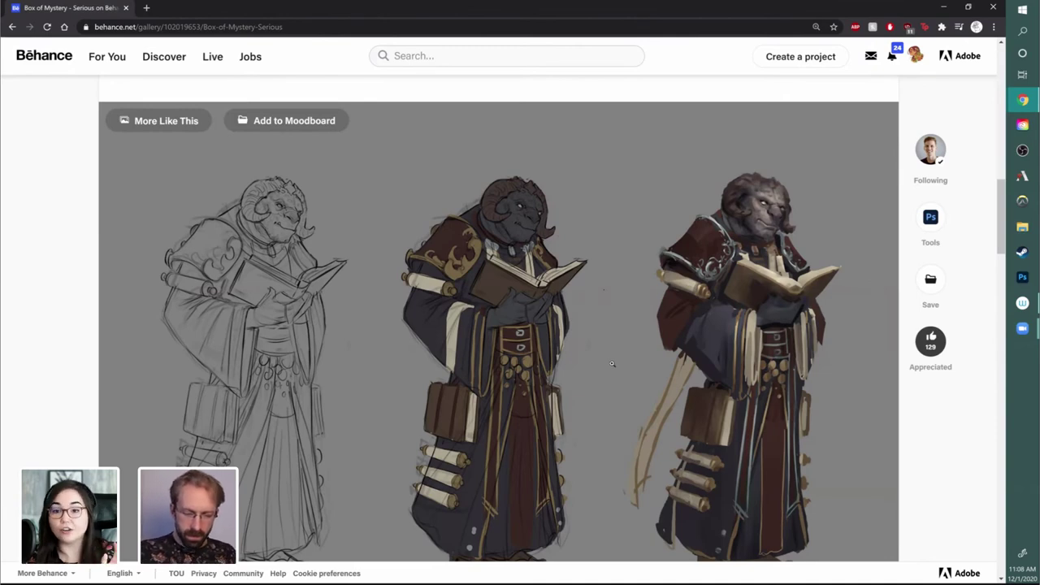
# - Look back over the Serious project's finished scholar painting and the book cover designs beside it
pyautogui.scroll(1, 622, 364)
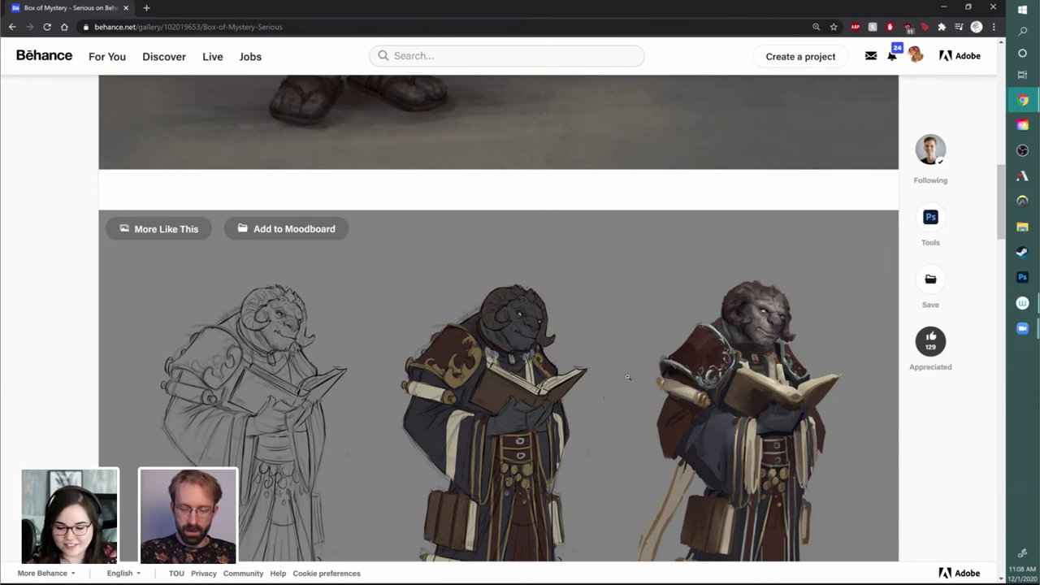
pyautogui.scroll(5, 628, 377)
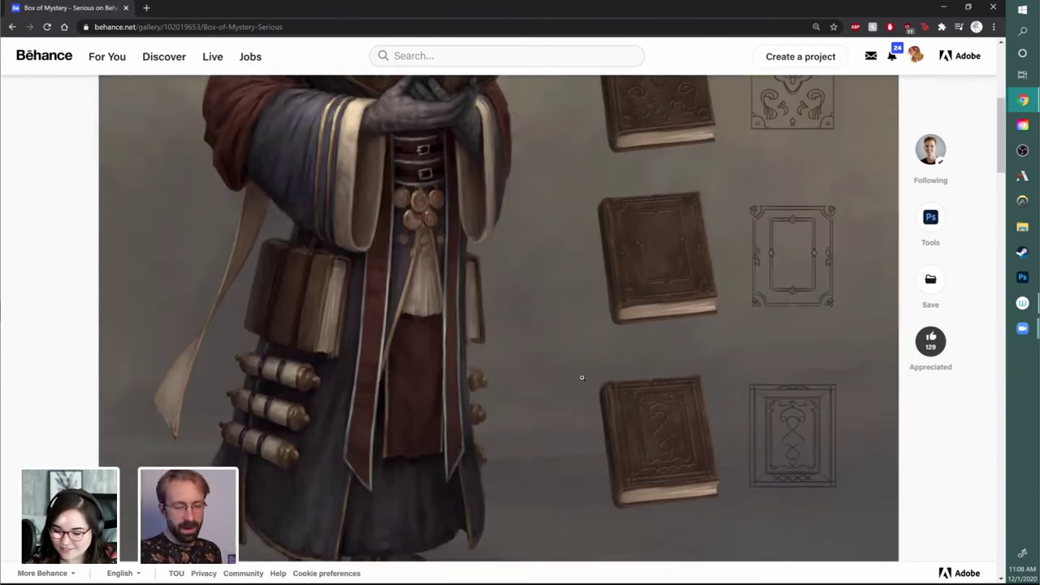
pyautogui.scroll(3, 582, 377)
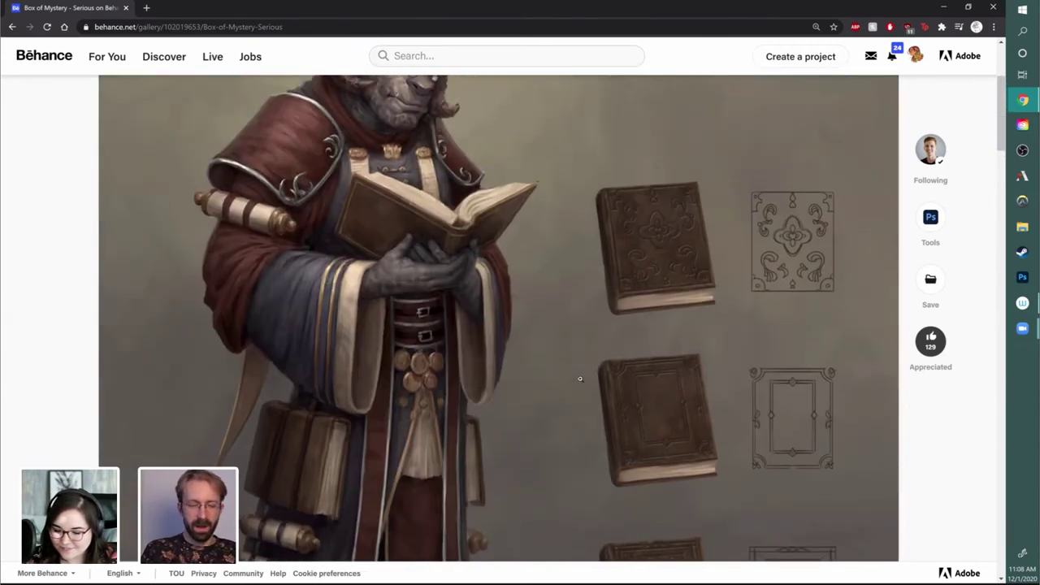
pyautogui.scroll(-3, 580, 379)
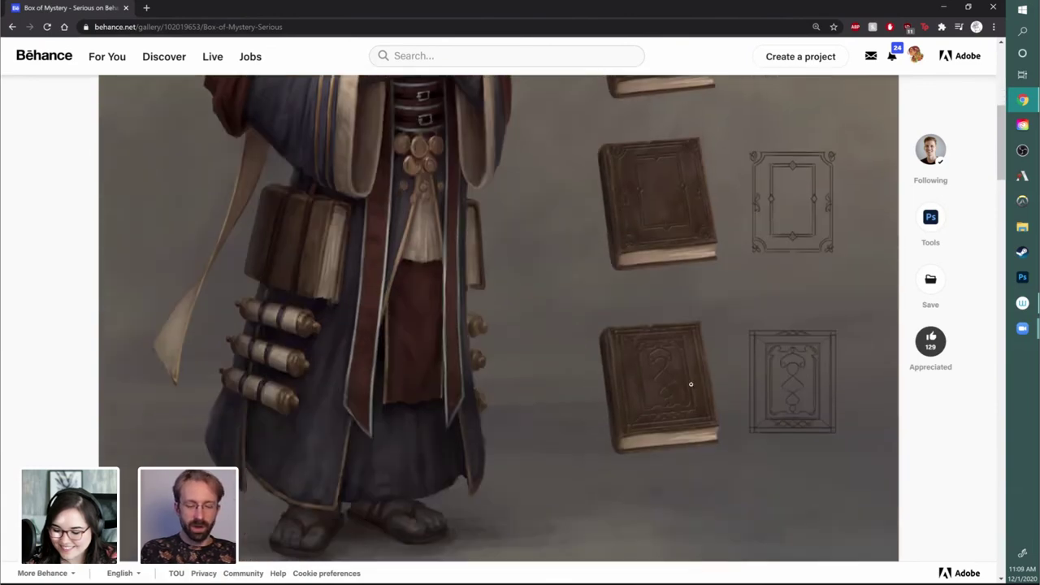
# - Return to the artist's portfolio, open the Box of Mystery - Joyful project and give it an appreciation
pyautogui.click(13, 27)
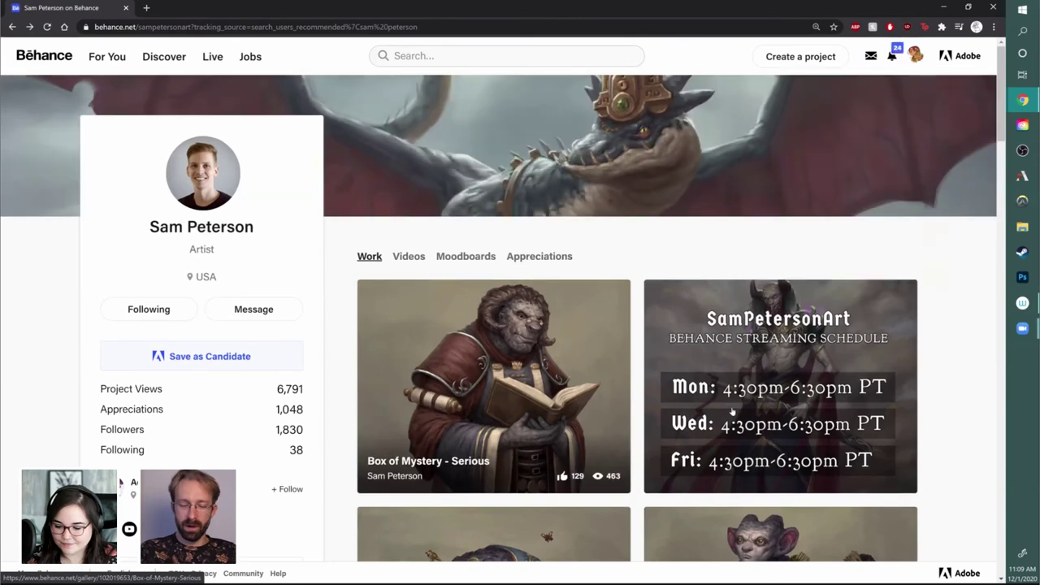
pyautogui.scroll(-2, 684, 409)
pyautogui.scroll(-1, 569, 404)
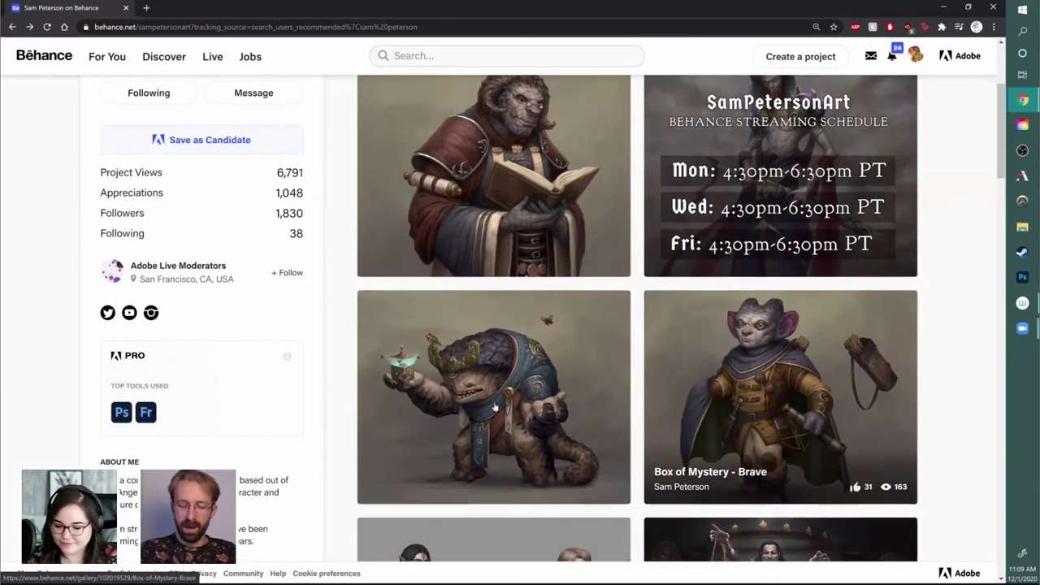
pyautogui.click(496, 407)
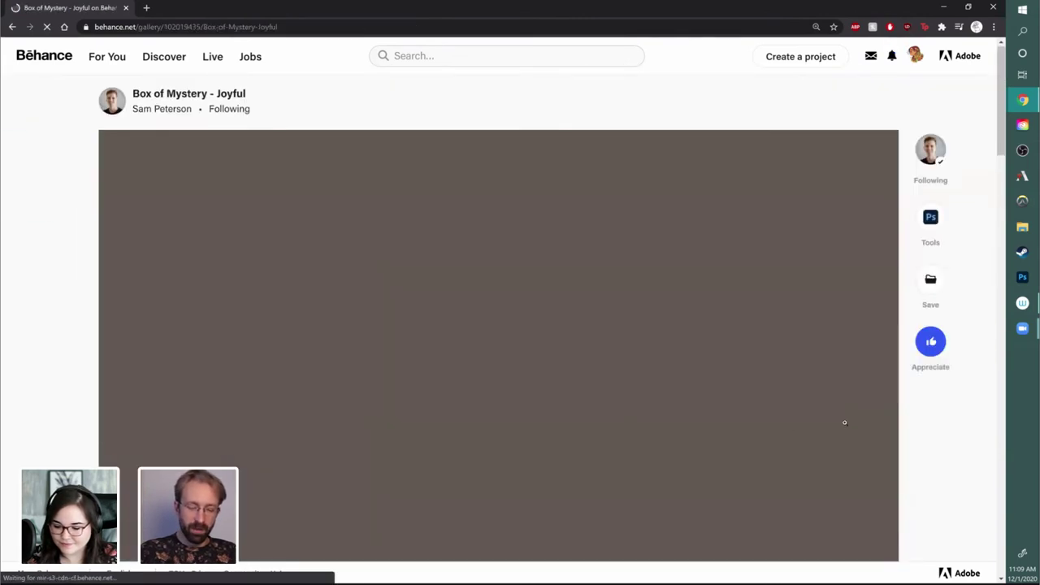
# - Examine the finished Joyful creature, its crown designs, the sketch-to-colour stages and the costume variations down to the project description
pyautogui.scroll(-2, 866, 423)
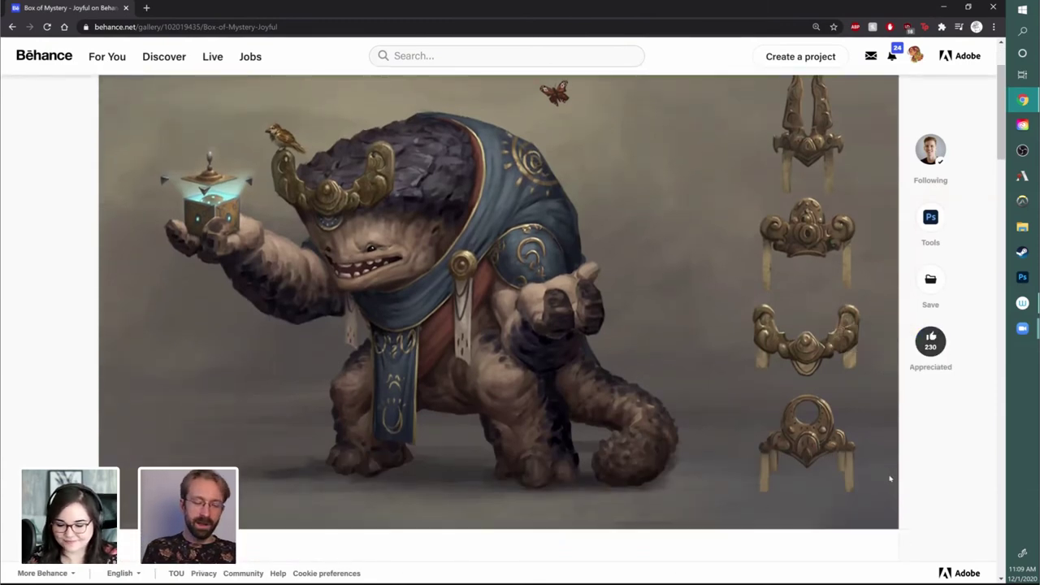
pyautogui.scroll(1, 891, 479)
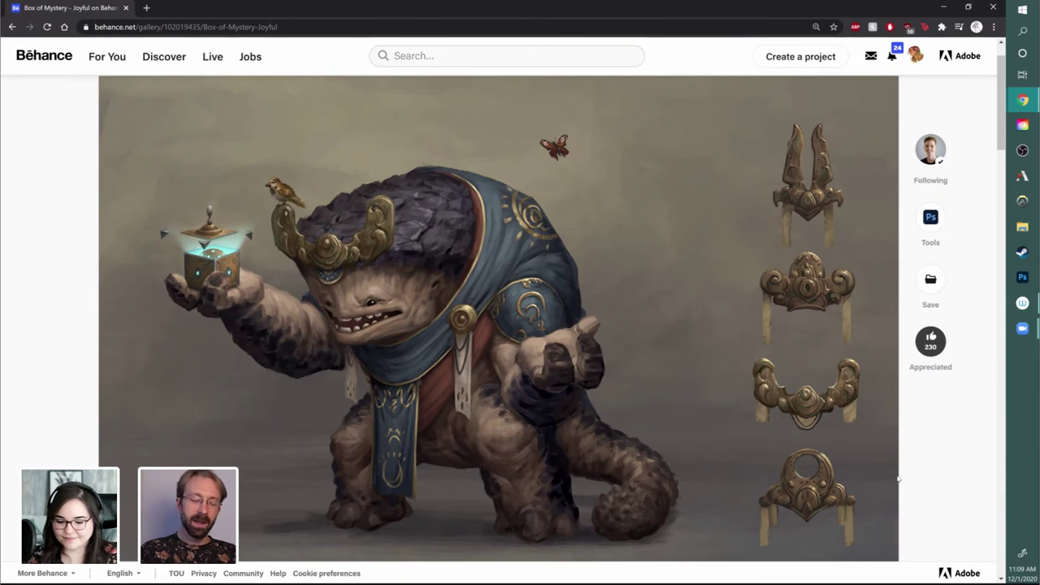
pyautogui.scroll(-5, 898, 479)
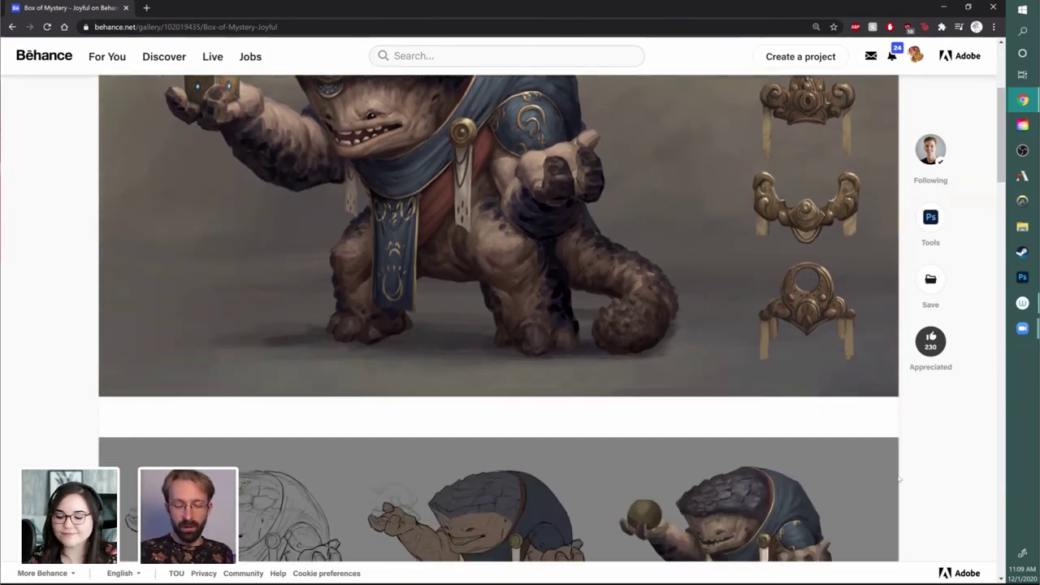
pyautogui.scroll(-1, 907, 472)
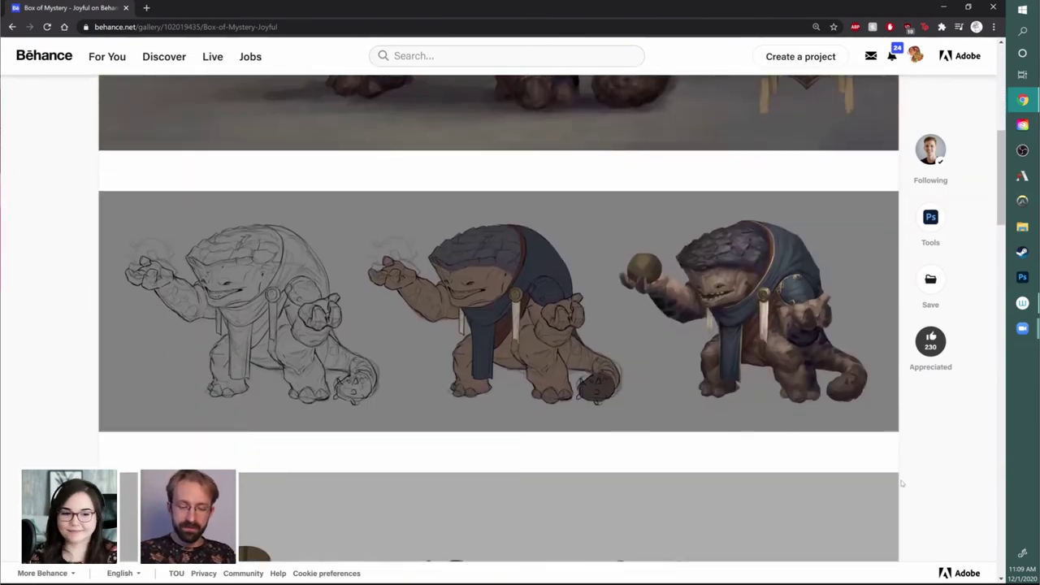
pyautogui.scroll(-3, 906, 479)
pyautogui.scroll(-3, 906, 485)
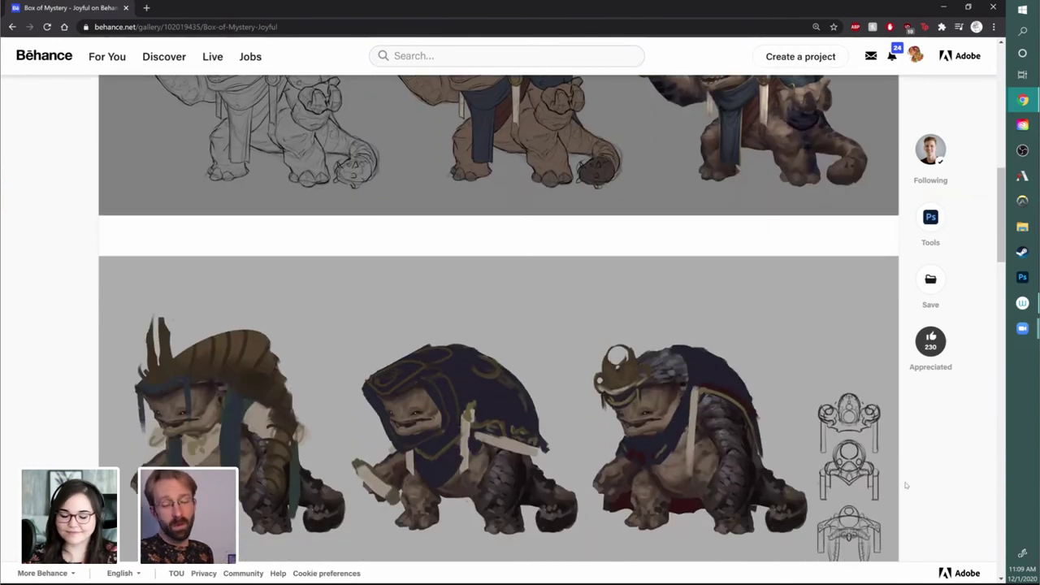
pyautogui.scroll(-3, 910, 483)
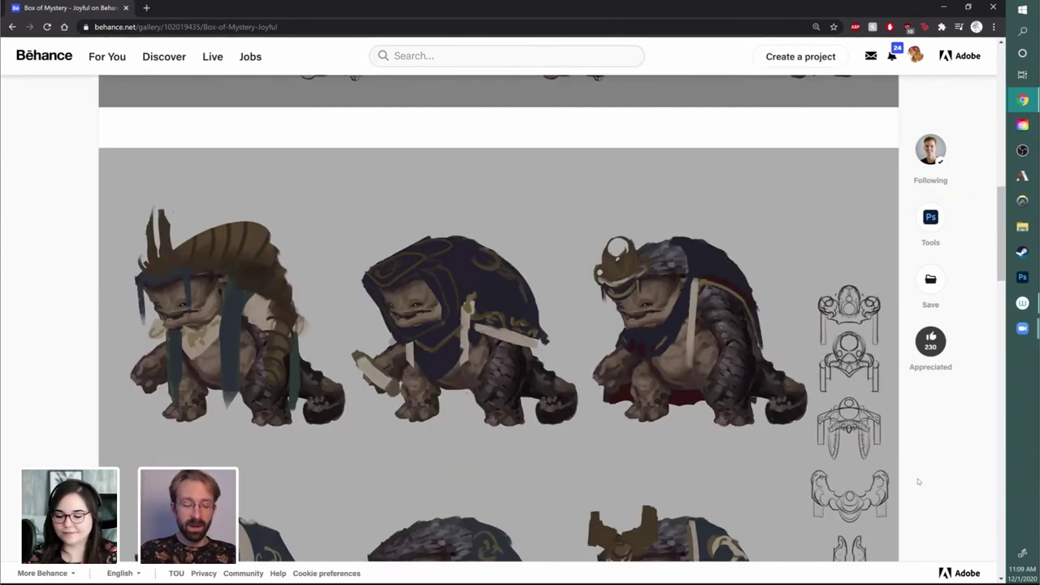
pyautogui.scroll(-2, 919, 481)
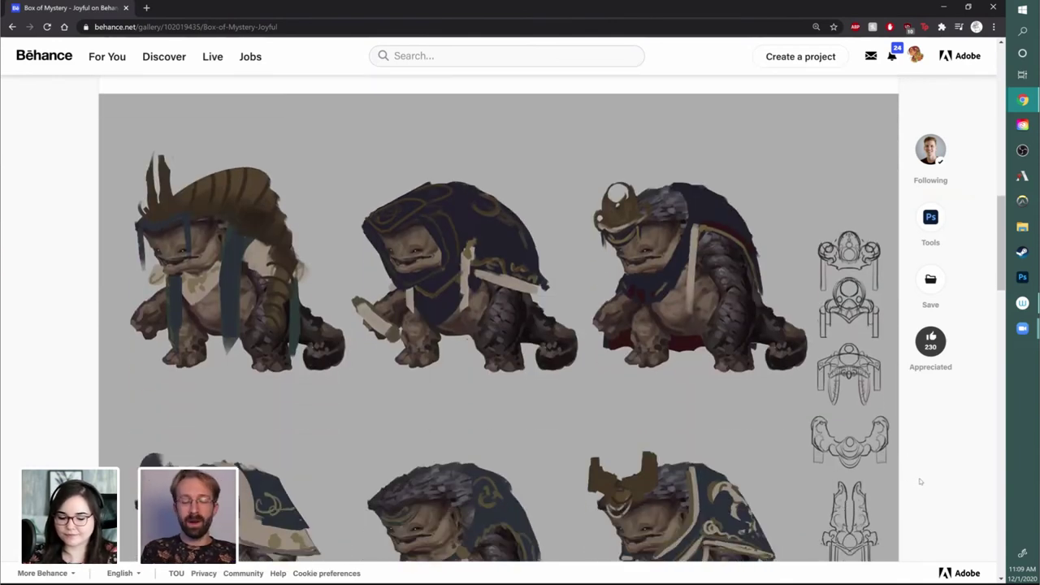
pyautogui.scroll(-3, 920, 481)
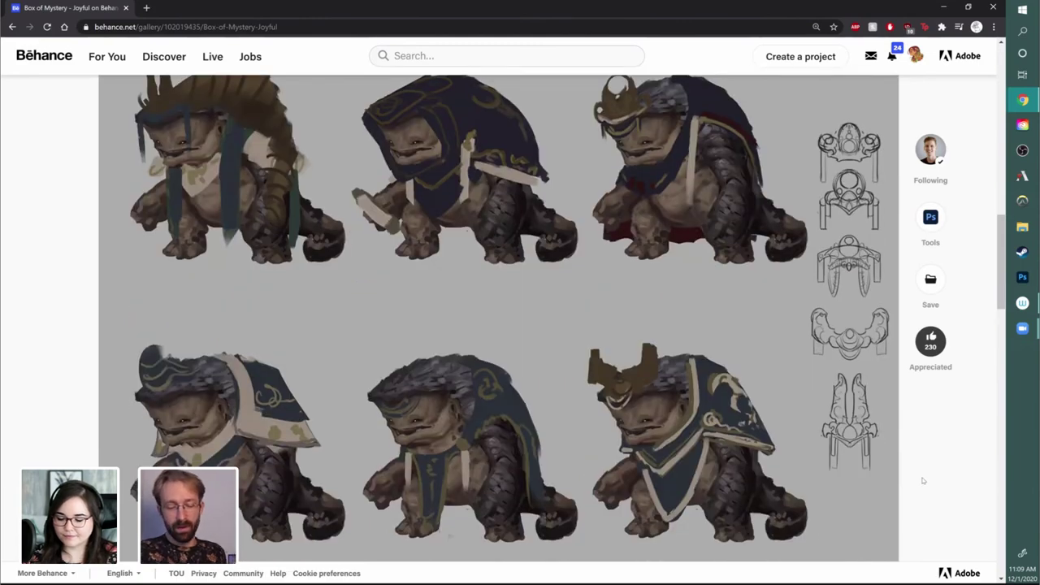
pyautogui.scroll(-4, 922, 481)
pyautogui.scroll(4, 922, 481)
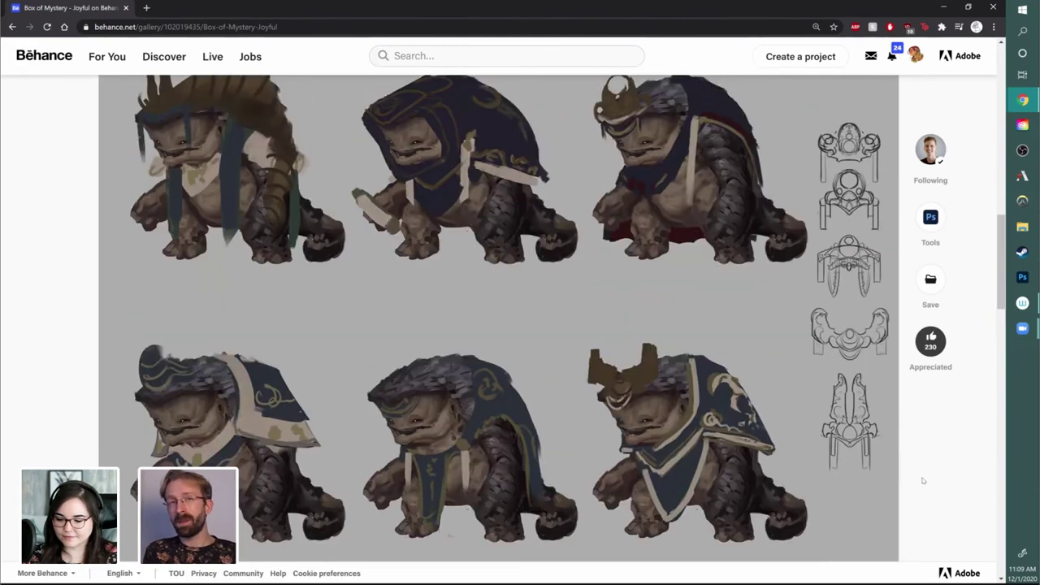
pyautogui.scroll(-10, 922, 481)
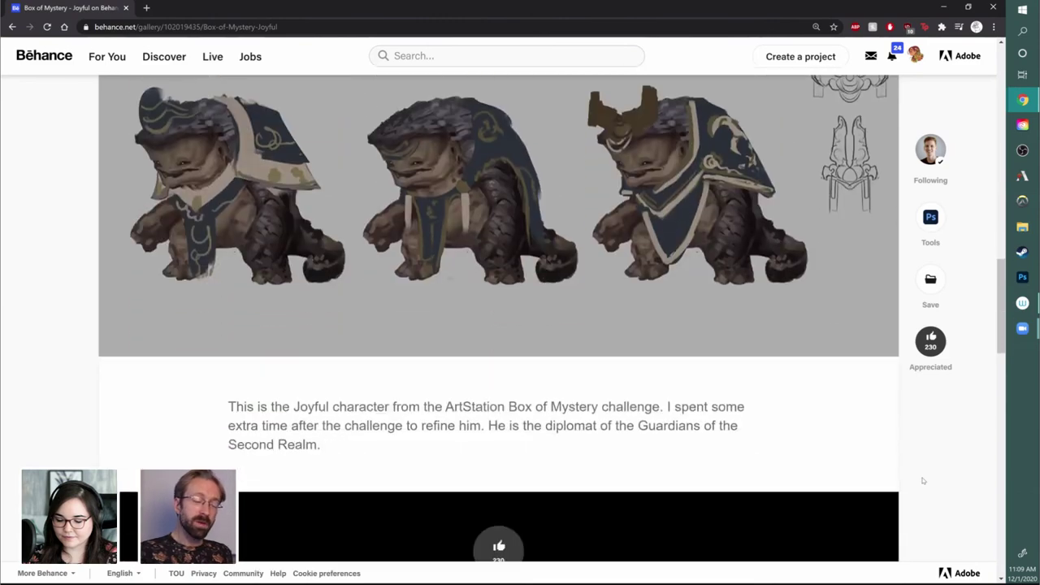
# - Read the Joyful project's description, temporarily highlighting the character's name, and look back at the costume variations
pyautogui.scroll(5, 923, 481)
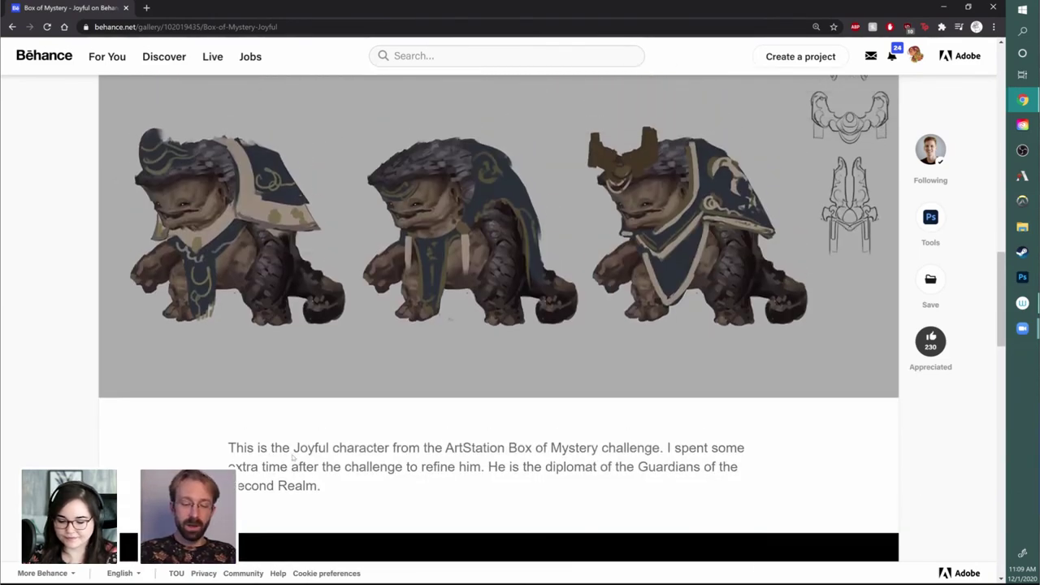
pyautogui.moveTo(299, 449); pyautogui.dragTo(390, 450)
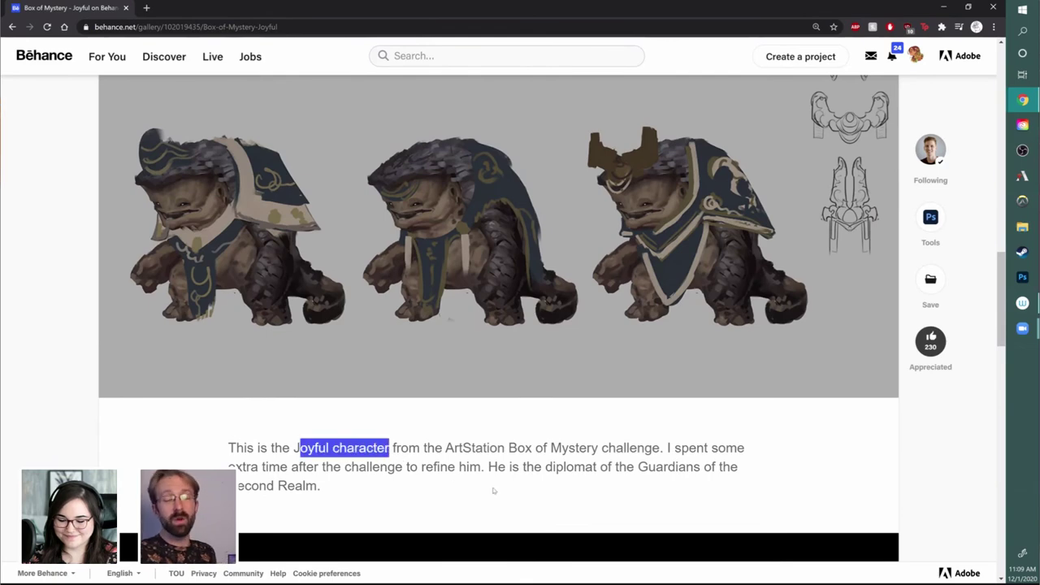
pyautogui.click(498, 490)
pyautogui.scroll(7, 542, 523)
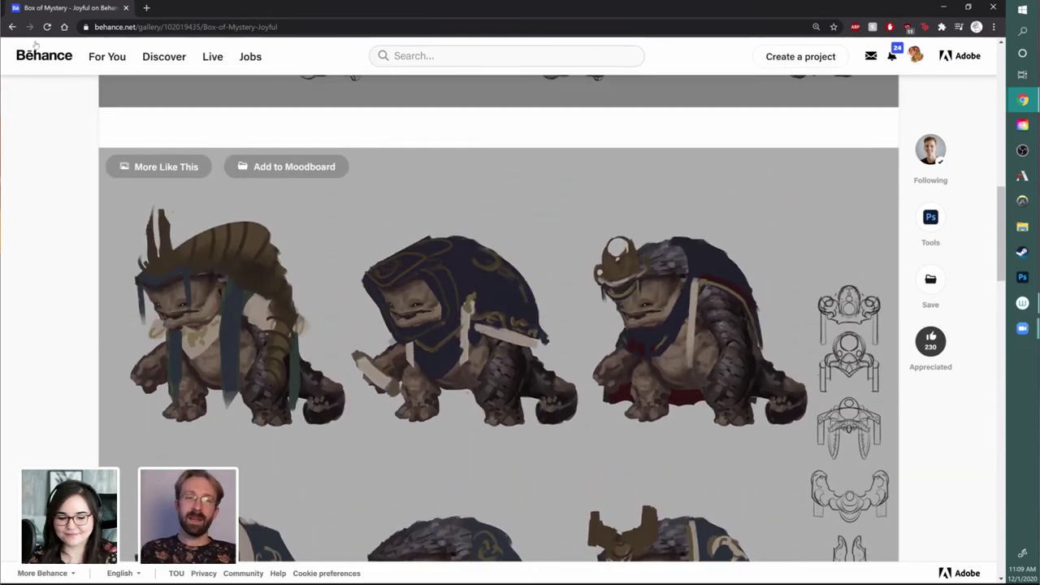
# - Go back to the artist's portfolio, open the Box of Mystery - Brave project and give it an appreciation
pyautogui.click(13, 27)
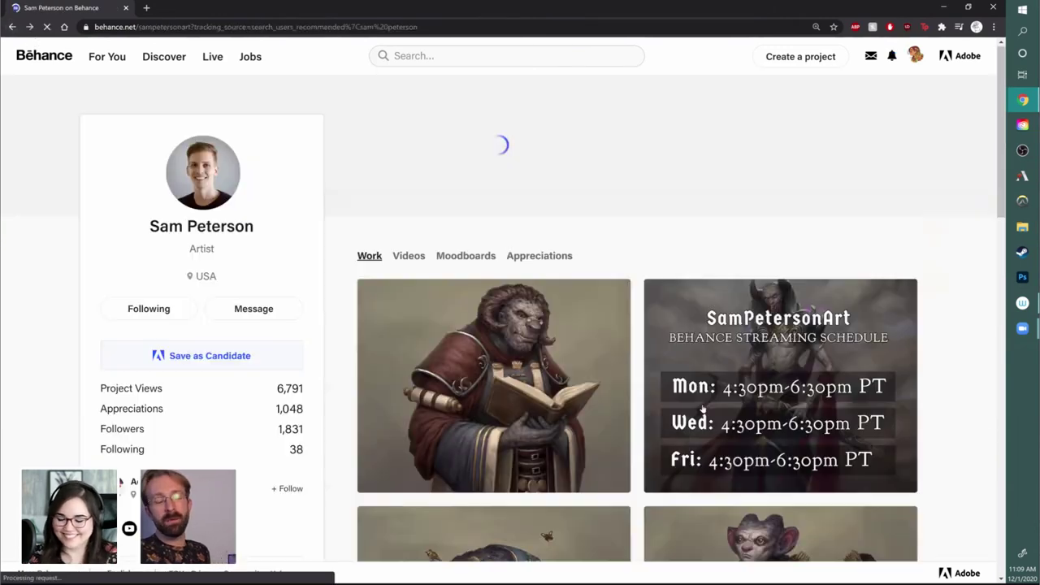
pyautogui.scroll(-3, 730, 400)
pyautogui.click(730, 400)
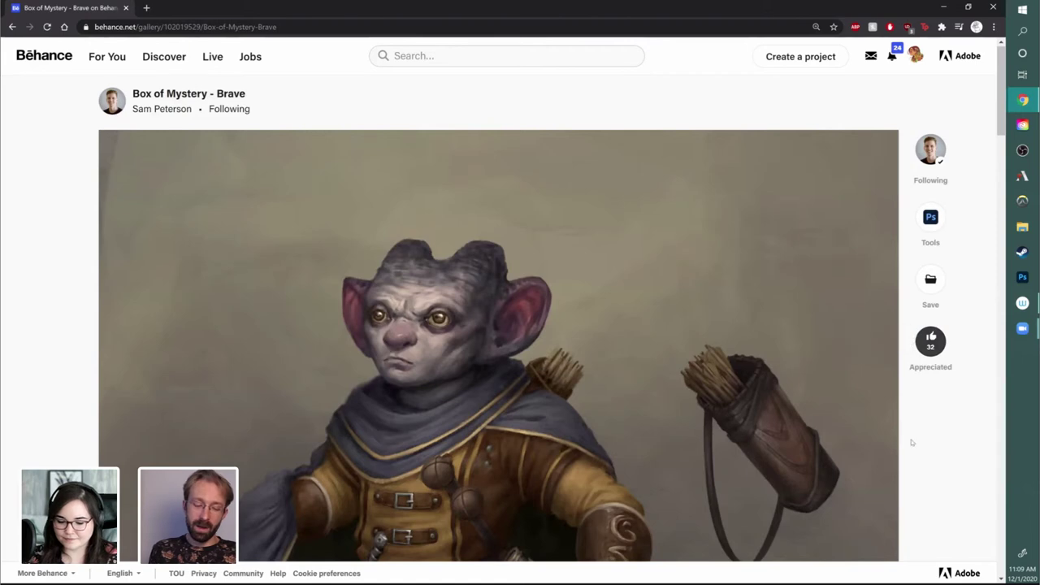
# - Examine the finished Brave character, the quiver design, the sketch-to-colour stages and the costume variations down to the description
pyautogui.scroll(-2, 909, 434)
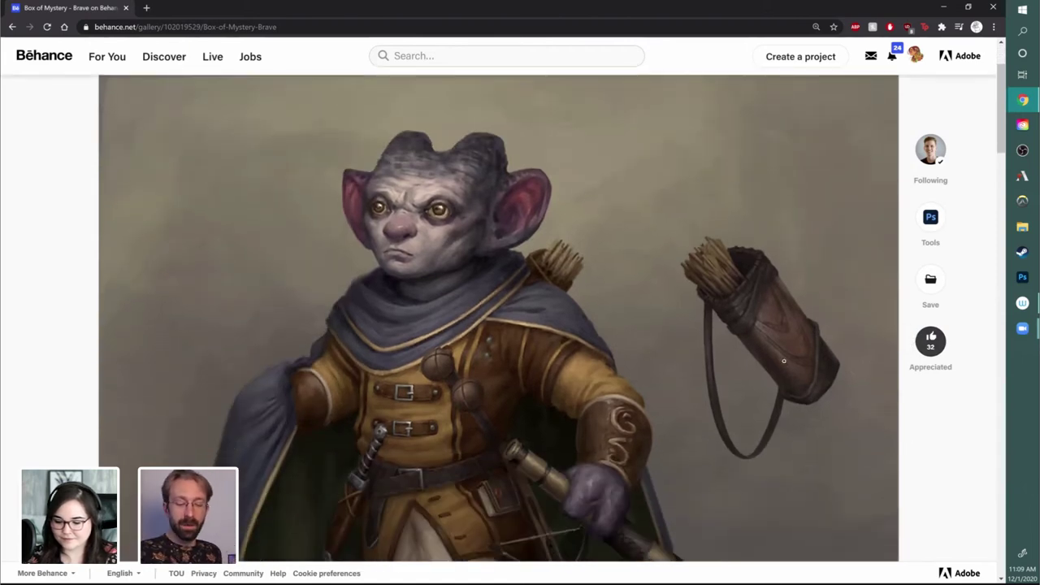
pyautogui.scroll(-4, 857, 444)
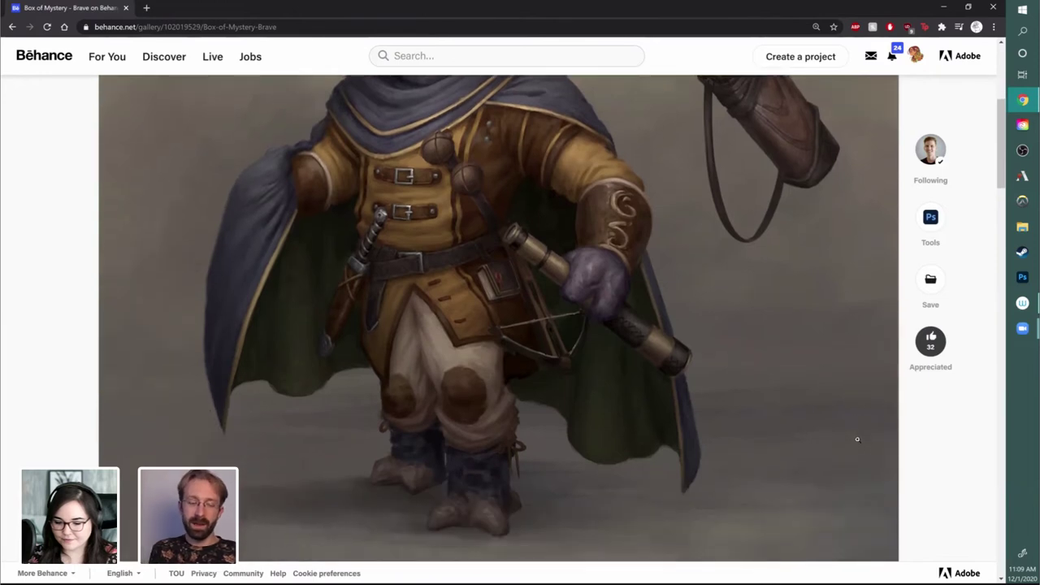
pyautogui.scroll(-7, 857, 440)
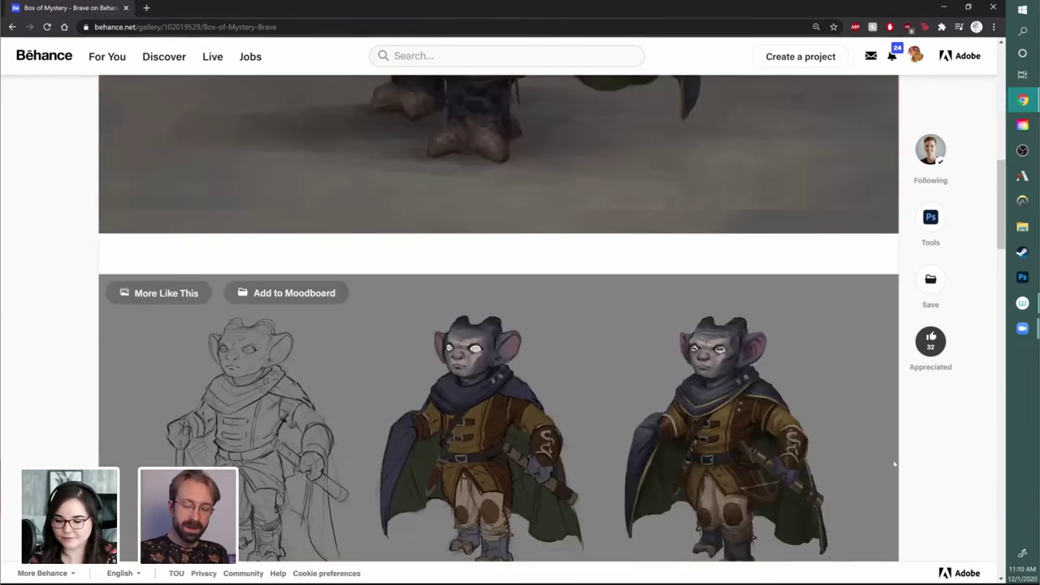
pyautogui.scroll(-2, 894, 463)
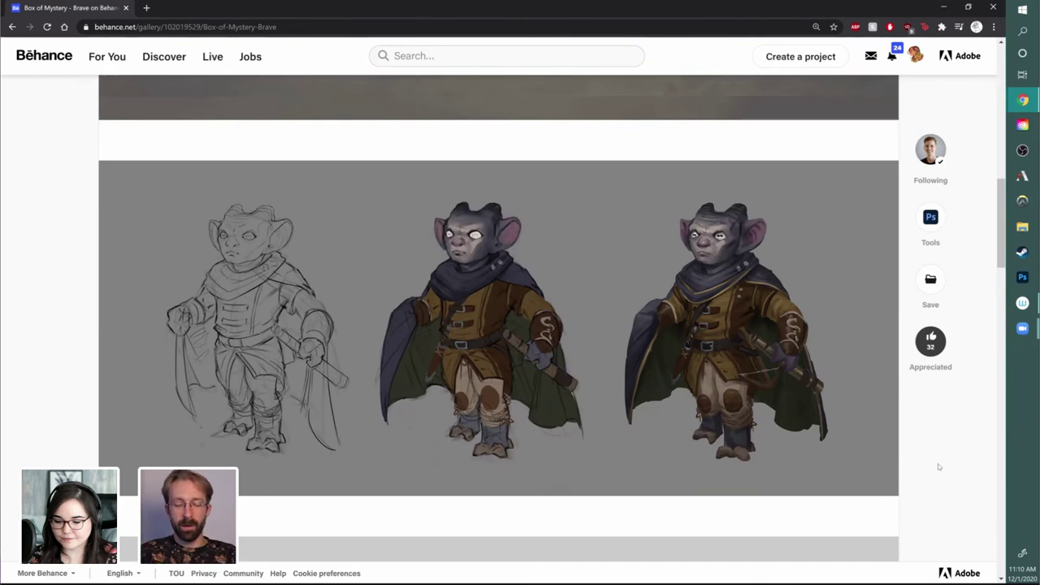
pyautogui.scroll(-5, 940, 464)
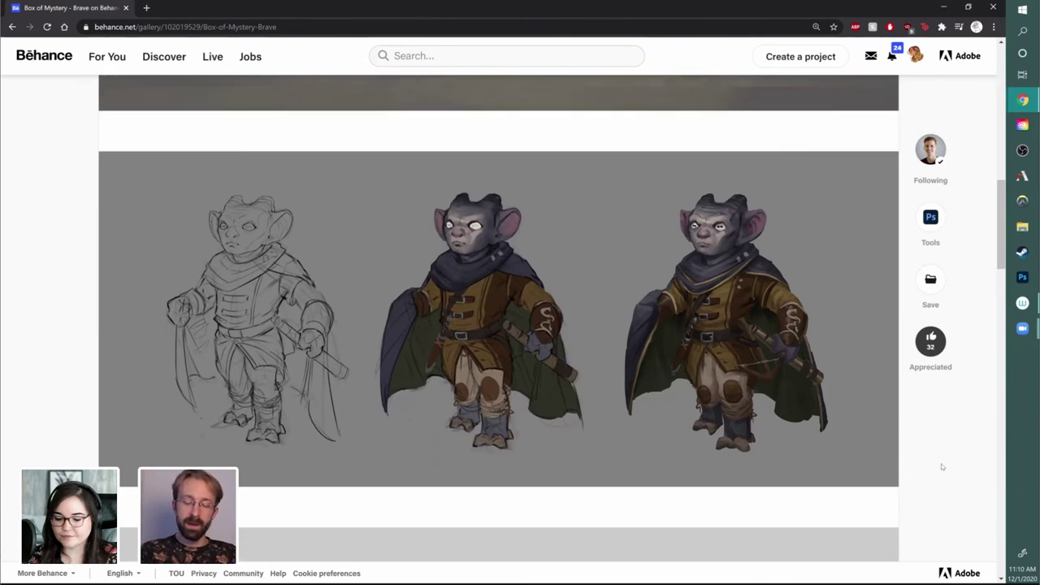
pyautogui.scroll(-2, 950, 453)
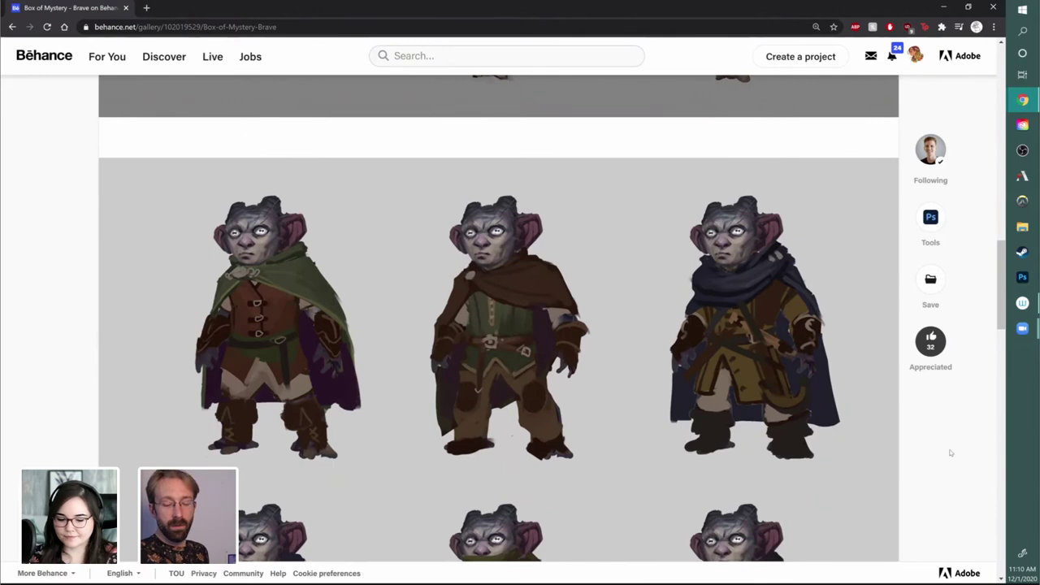
pyautogui.scroll(-1, 950, 452)
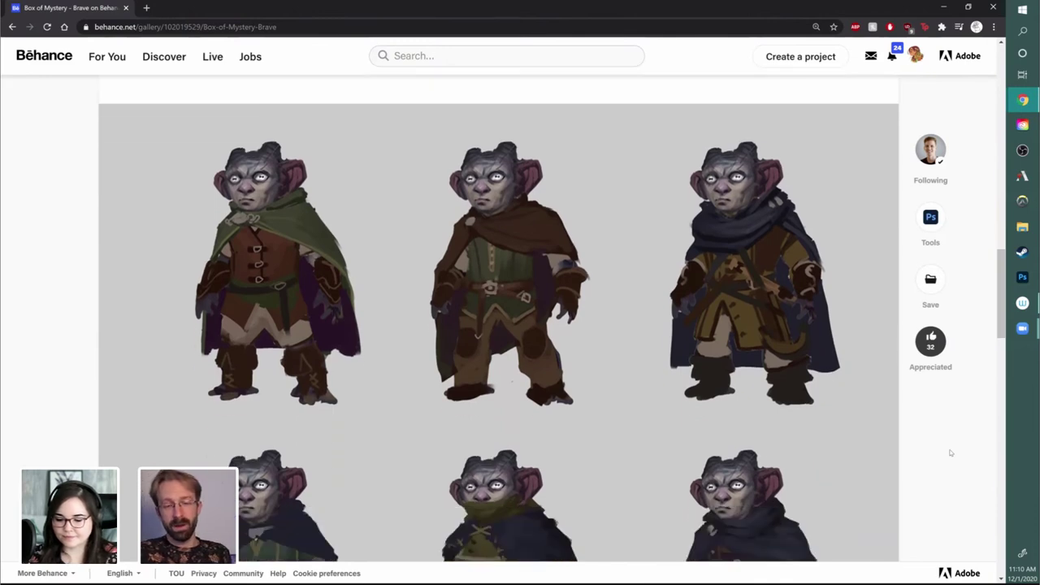
pyautogui.scroll(-3, 950, 452)
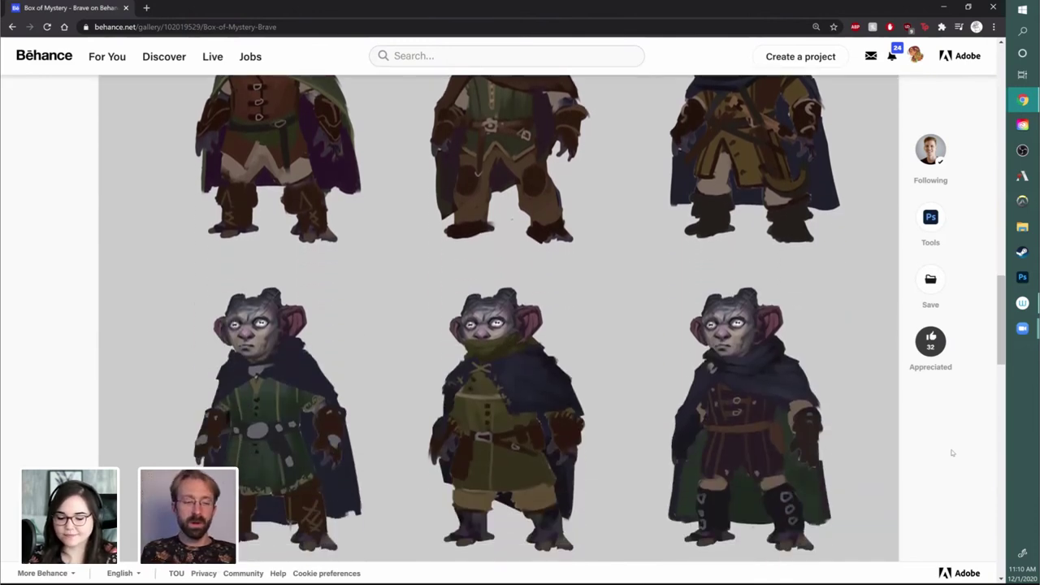
pyautogui.scroll(-2, 951, 454)
pyautogui.scroll(-1, 953, 455)
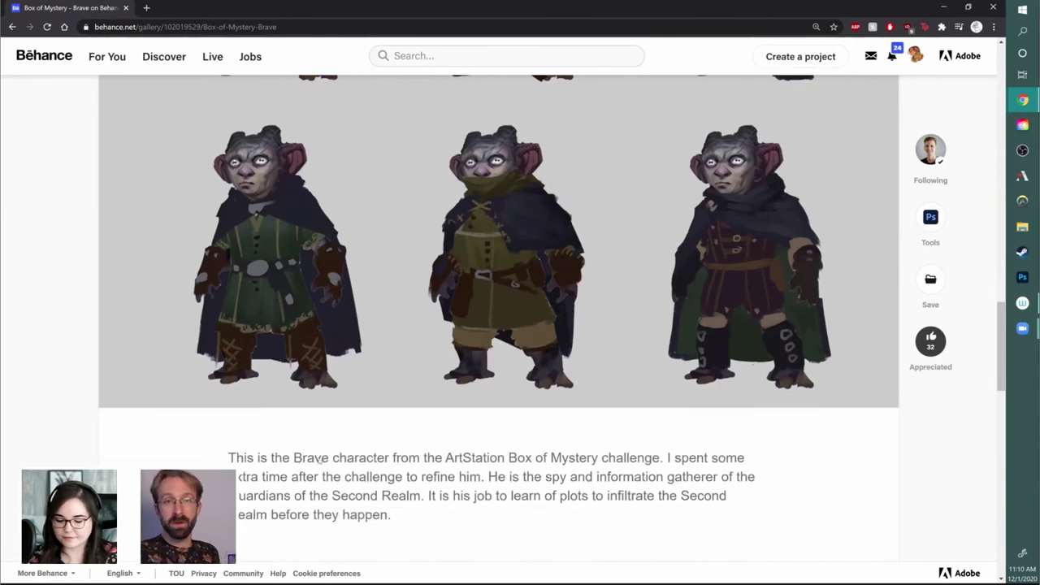
# - Read the Brave project's description, highlighting parts of its text temporarily, and compare it with both rows of costume variations
pyautogui.moveTo(294, 459); pyautogui.dragTo(395, 463)
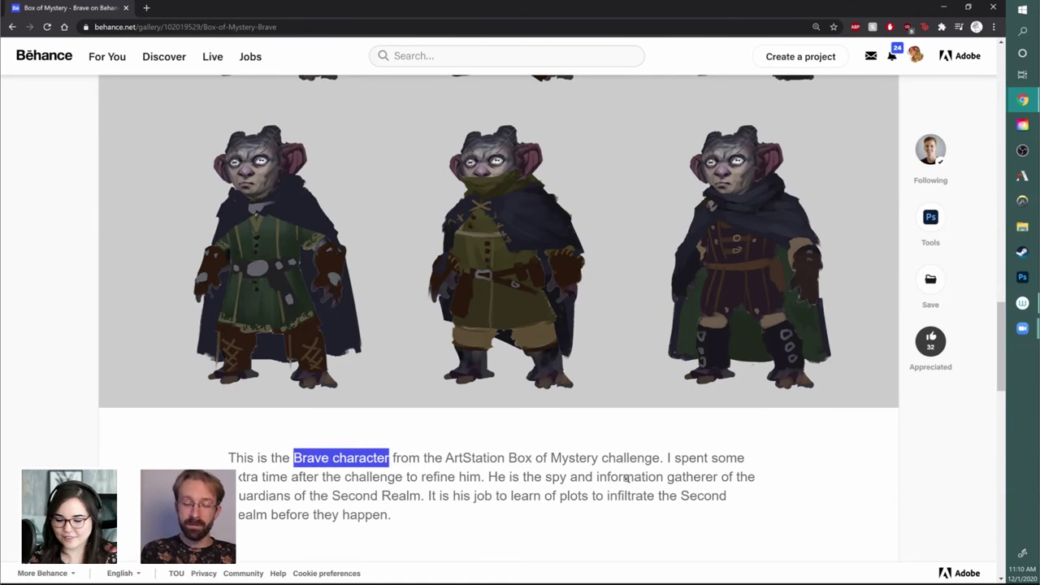
pyautogui.scroll(2, 629, 478)
pyautogui.scroll(4, 636, 472)
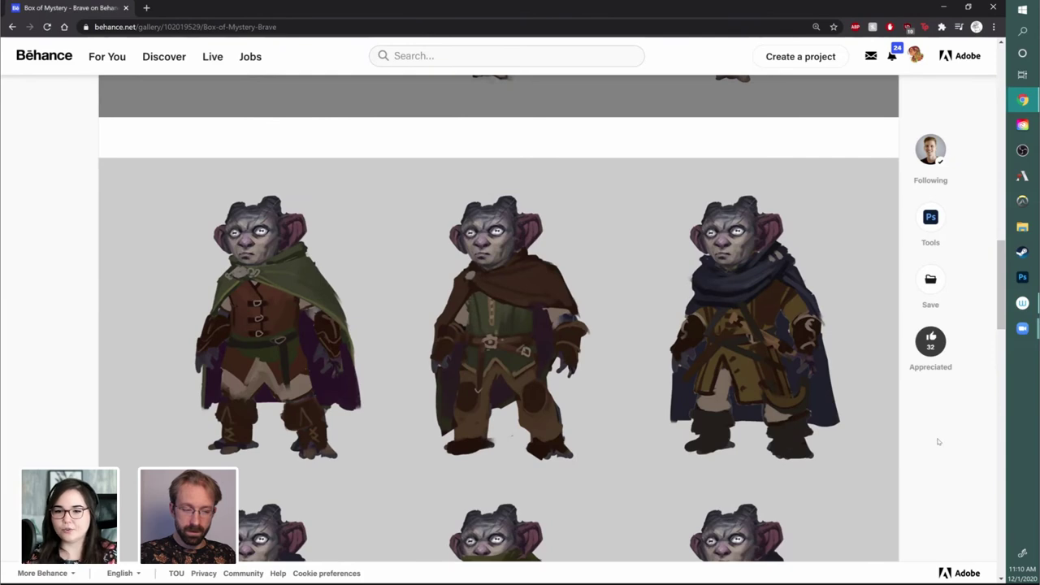
pyautogui.scroll(-1, 937, 436)
pyautogui.scroll(-5, 938, 429)
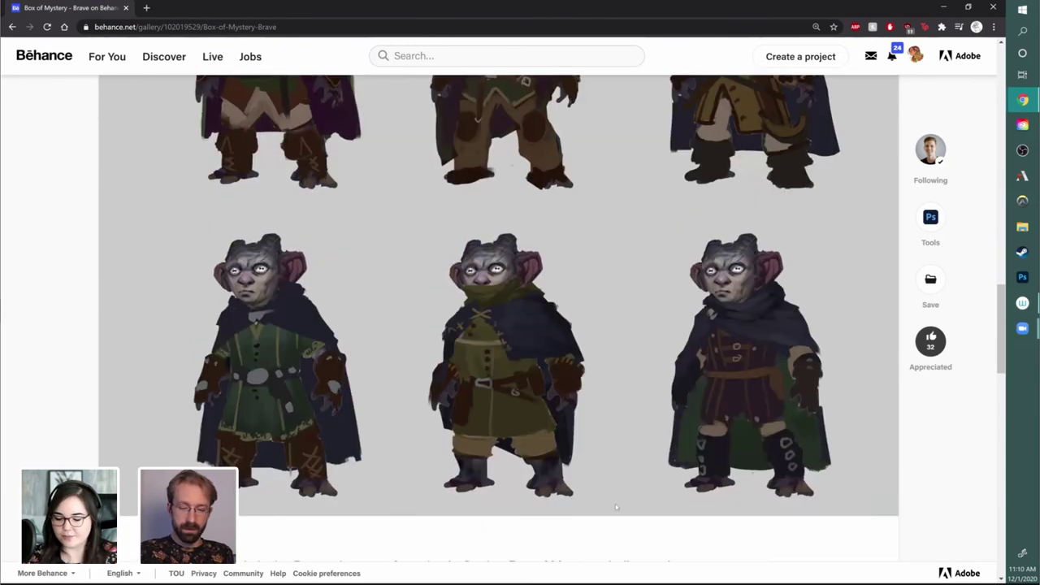
pyautogui.moveTo(508, 459); pyautogui.dragTo(625, 480)
pyautogui.click(624, 482)
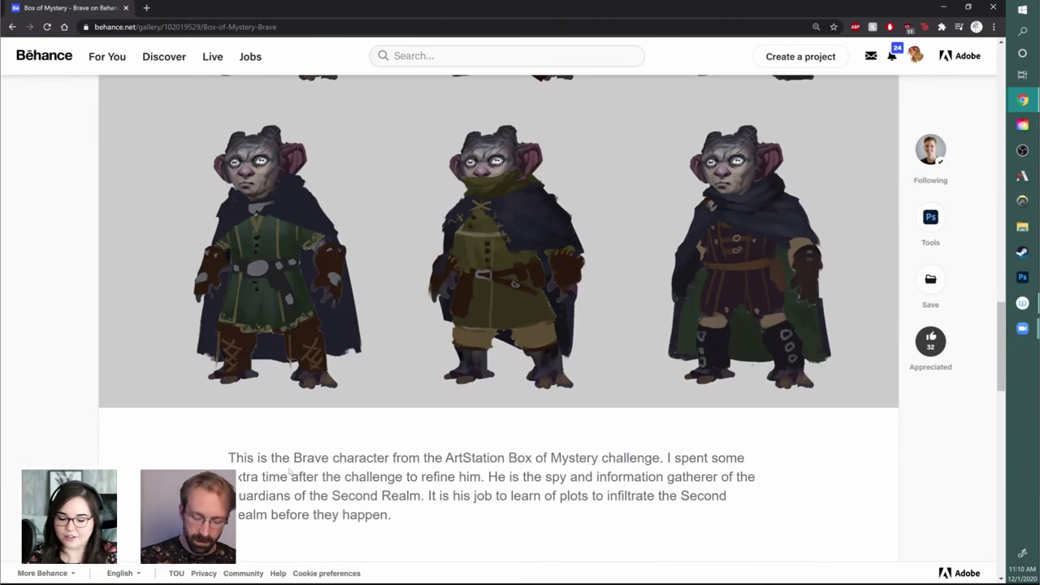
# - Highlight part of the Brave project's description temporarily and look back through the costume variations and the sketch-to-colour stages
pyautogui.moveTo(294, 457); pyautogui.dragTo(333, 461)
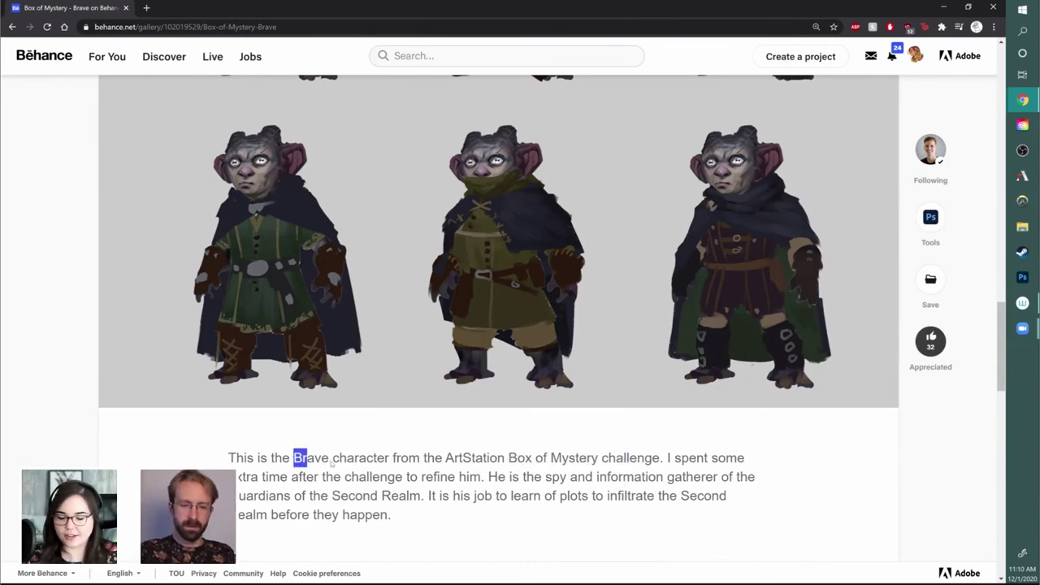
pyautogui.click(604, 485)
pyautogui.scroll(2, 627, 485)
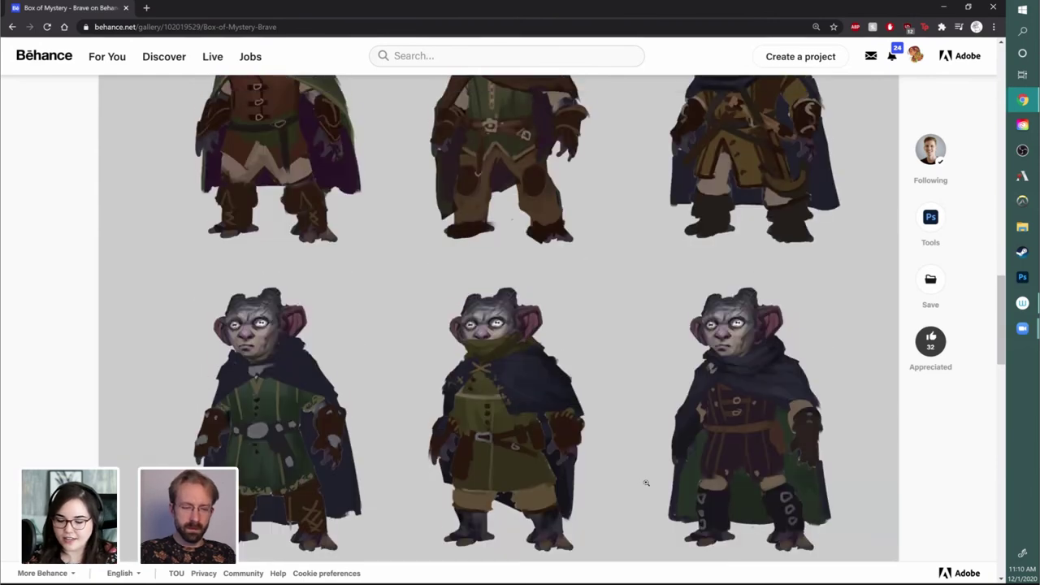
pyautogui.scroll(2, 650, 482)
pyautogui.scroll(3, 669, 483)
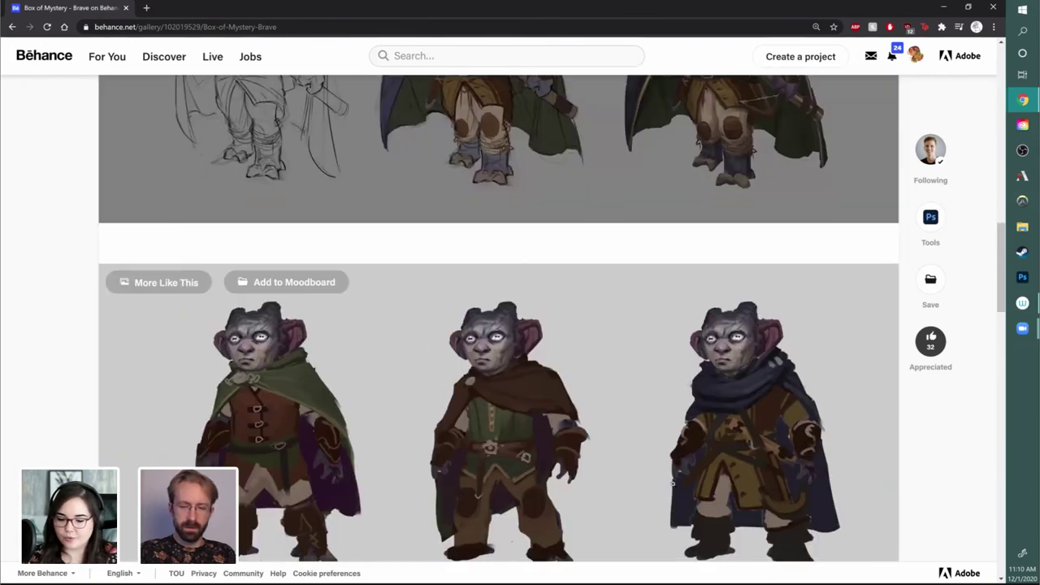
pyautogui.scroll(4, 674, 484)
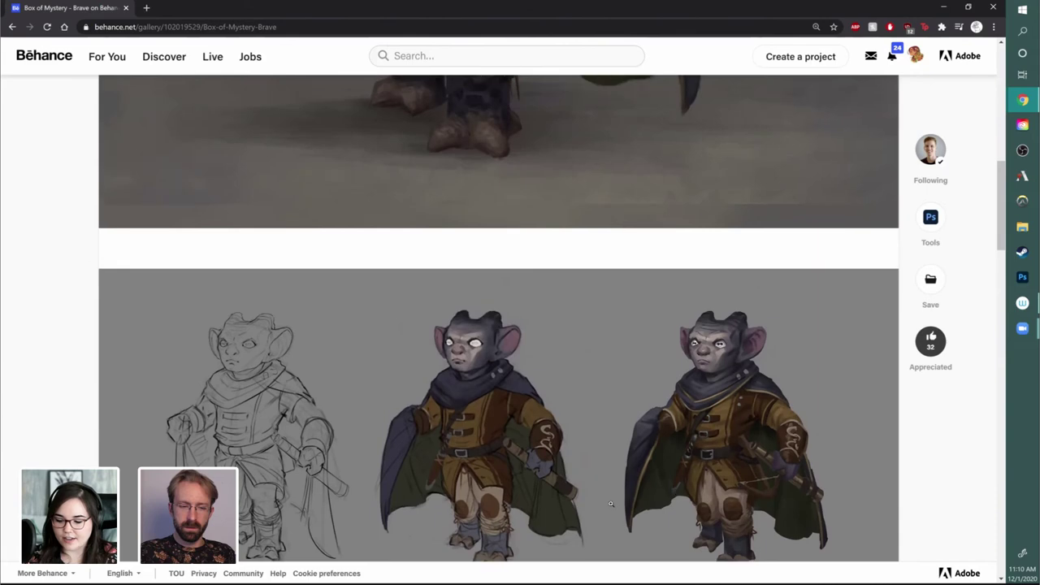
pyautogui.scroll(5, 639, 400)
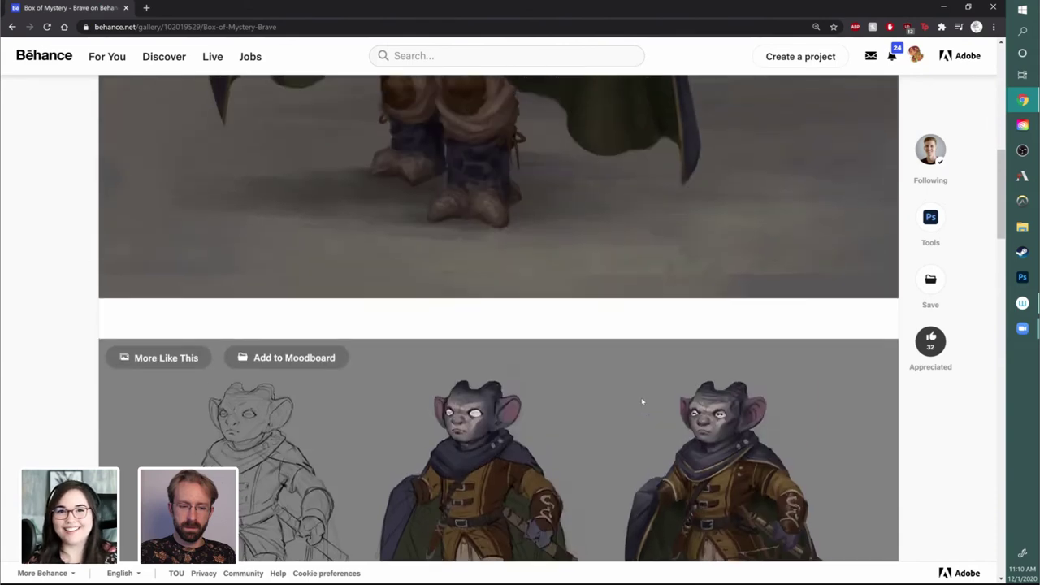
pyautogui.scroll(4, 640, 395)
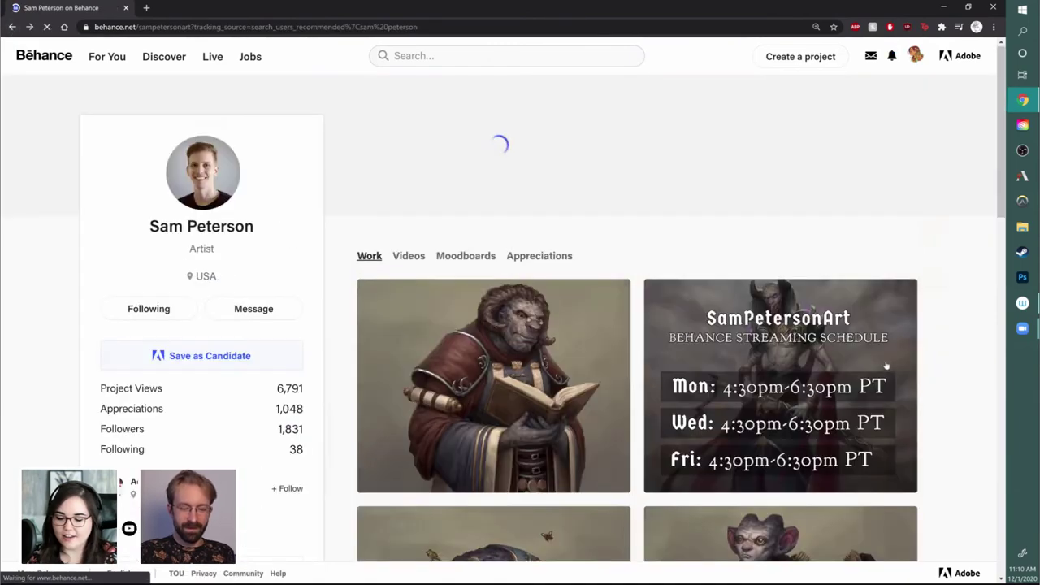
# - Find the D&D Characters project in the artist's portfolio, open it and give it an appreciation
pyautogui.scroll(-3, 580, 350)
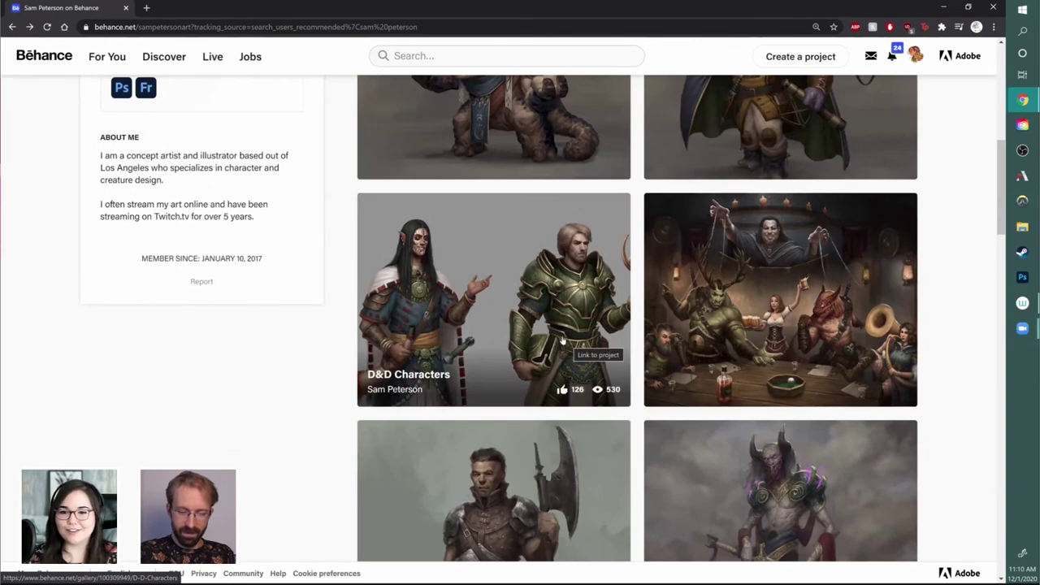
pyautogui.click(563, 339)
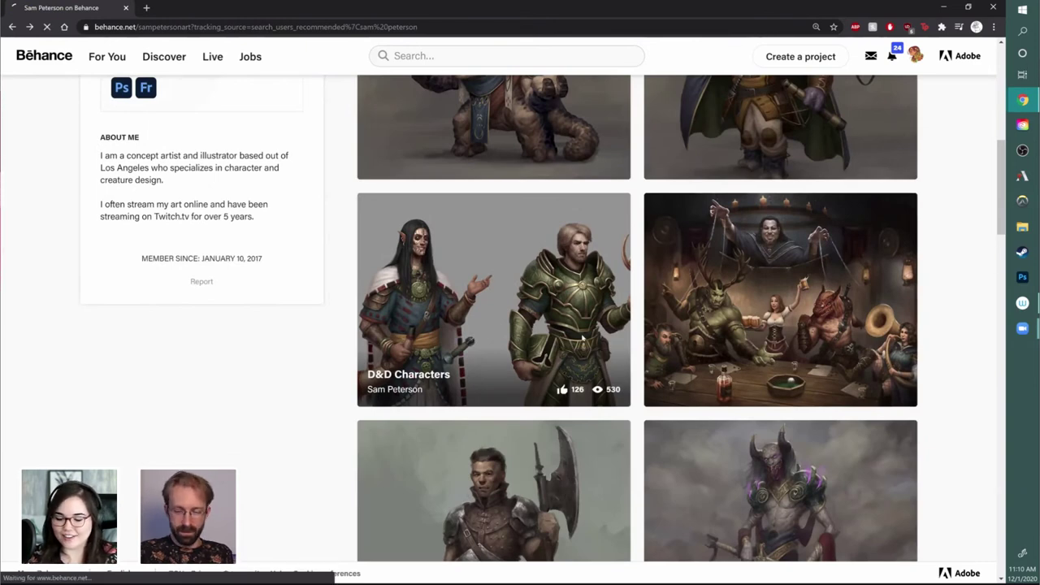
pyautogui.click(932, 348)
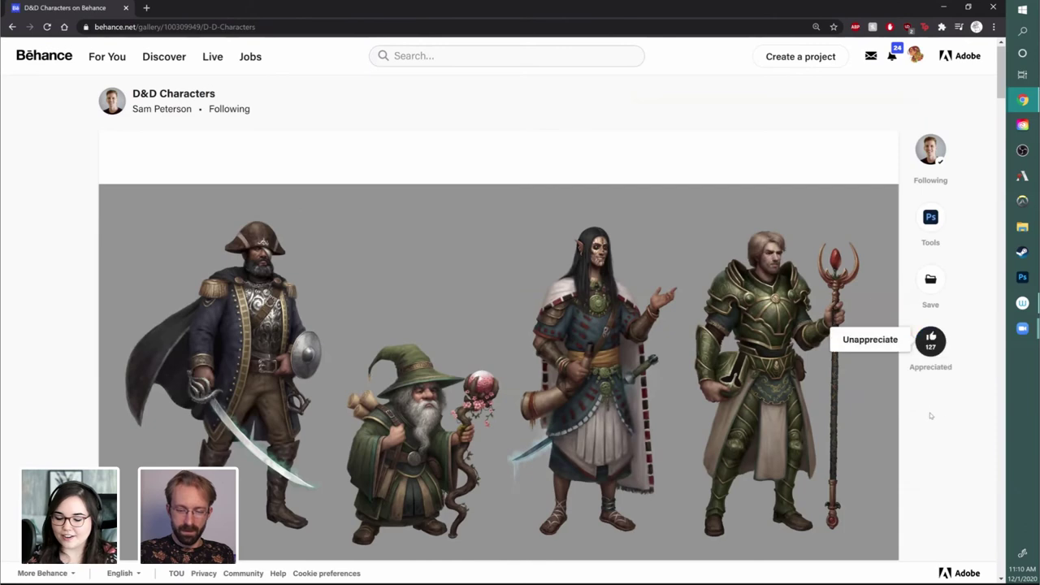
# - Examine the line-up of four D&D characters and the full figure of the long-haired elf with the horn
pyautogui.scroll(-1, 908, 398)
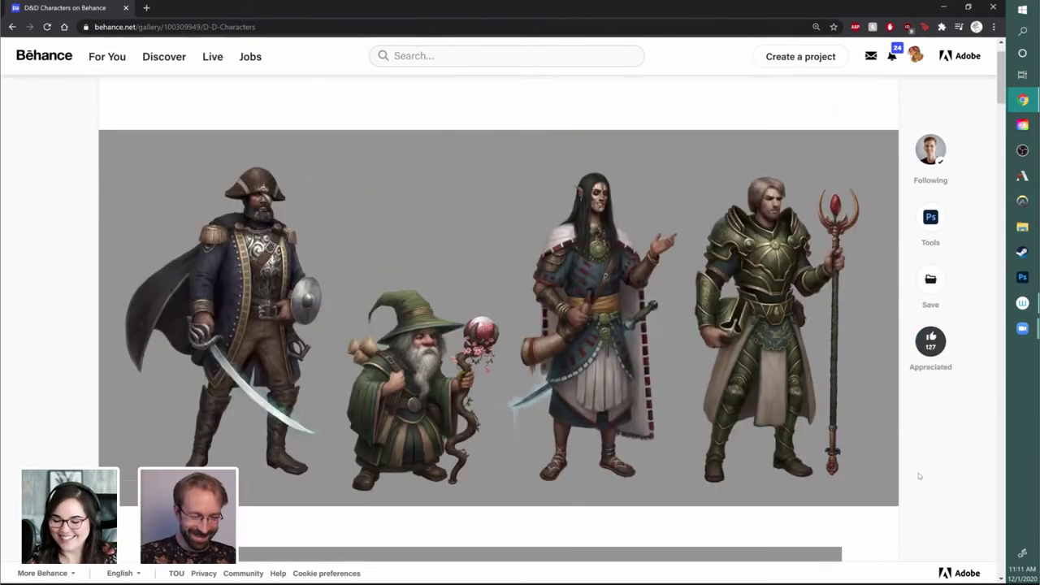
pyautogui.scroll(-1, 919, 476)
pyautogui.scroll(1, 920, 476)
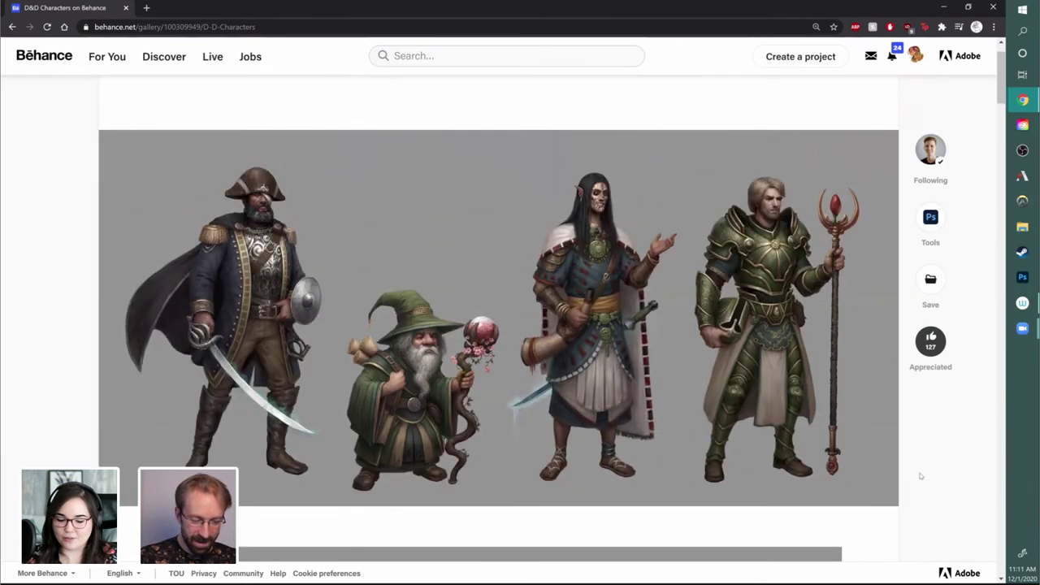
pyautogui.scroll(-5, 920, 476)
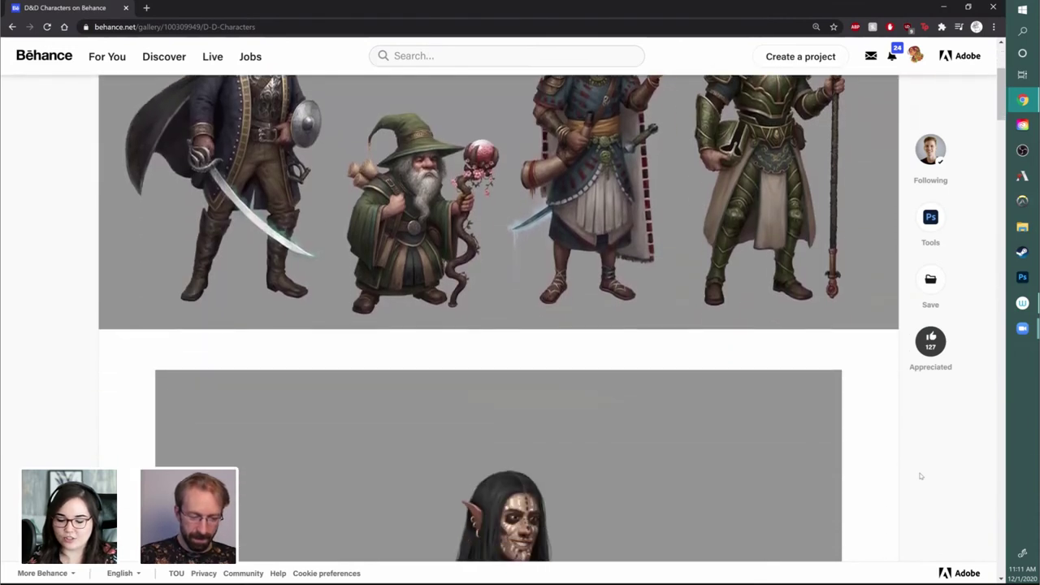
pyautogui.scroll(-2, 919, 476)
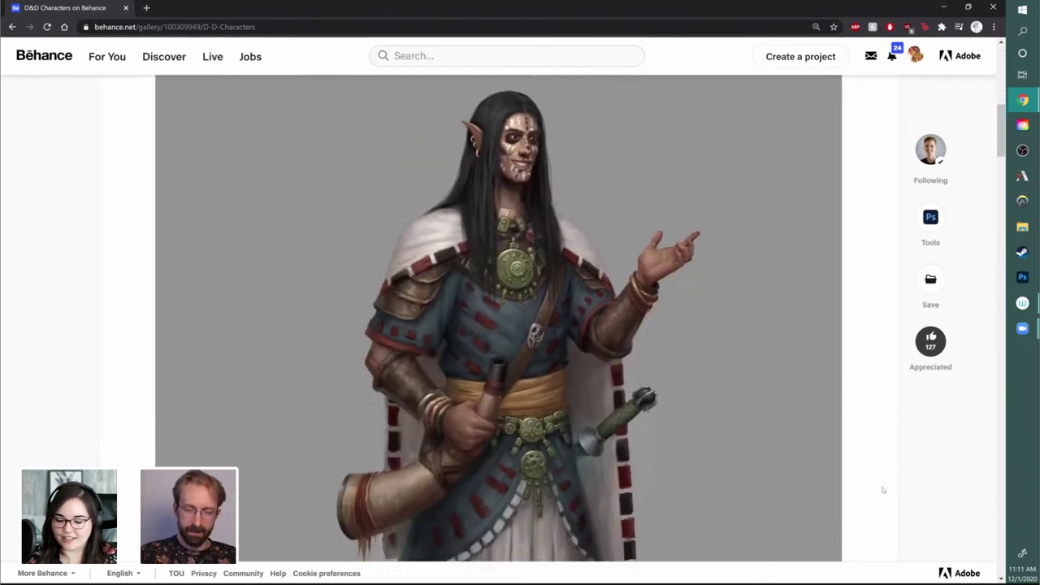
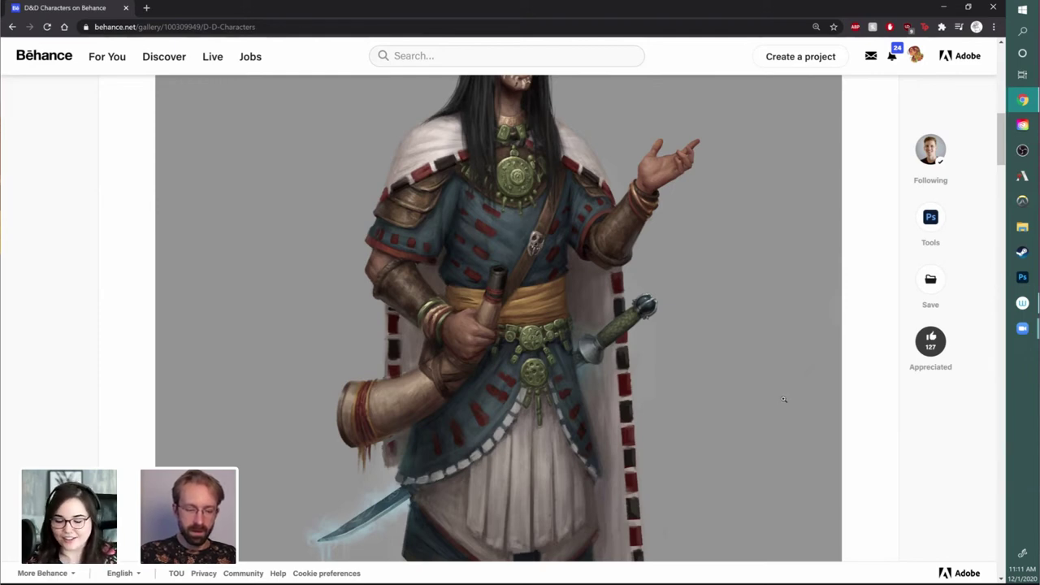
pyautogui.scroll(-4, 785, 399)
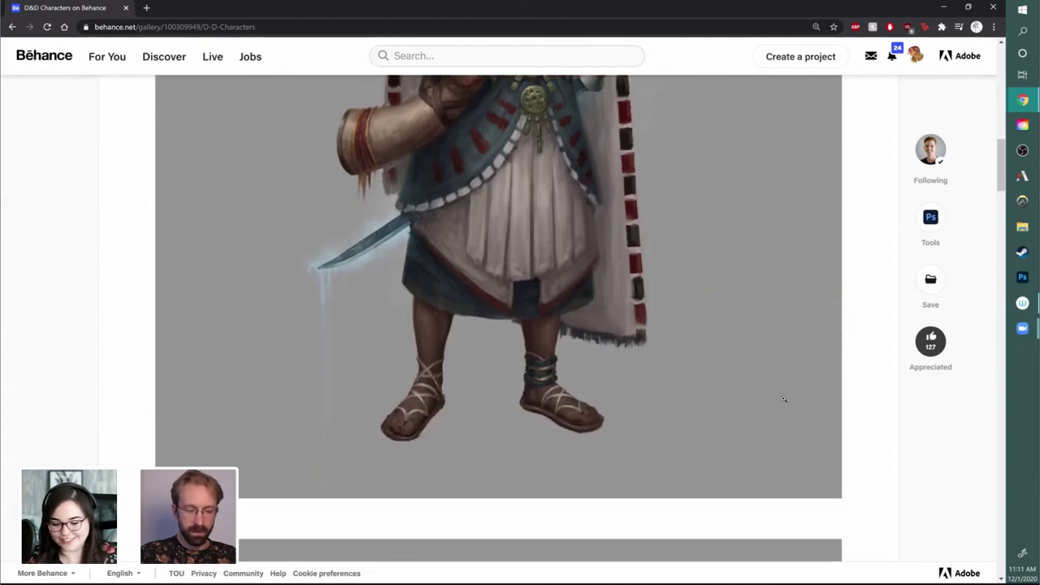
# - Examine the bearded wizard in green, from his hat and blossoming staff down to his boots
pyautogui.scroll(-6, 784, 399)
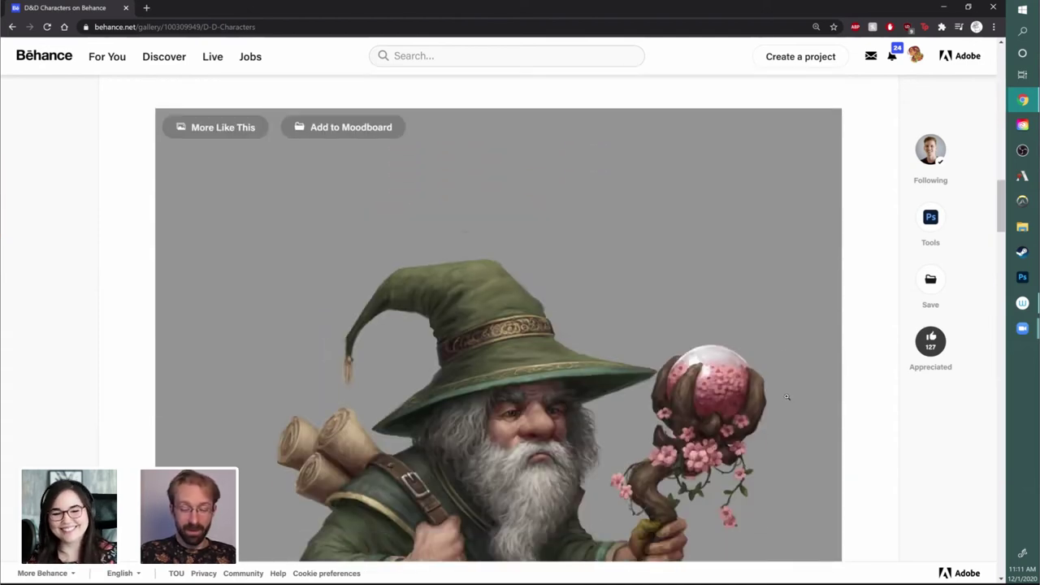
pyautogui.scroll(-1, 787, 391)
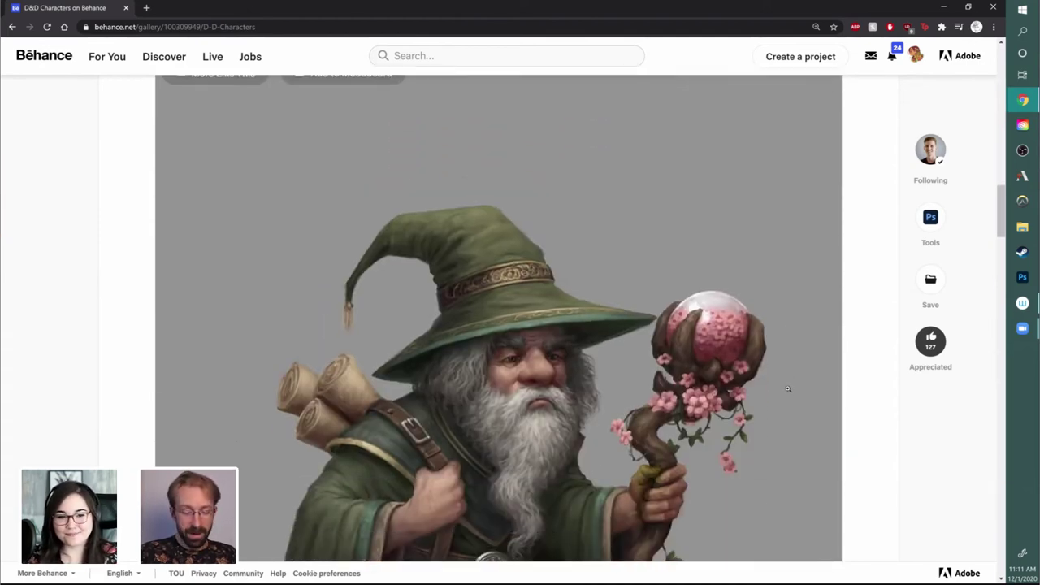
pyautogui.scroll(-3, 787, 388)
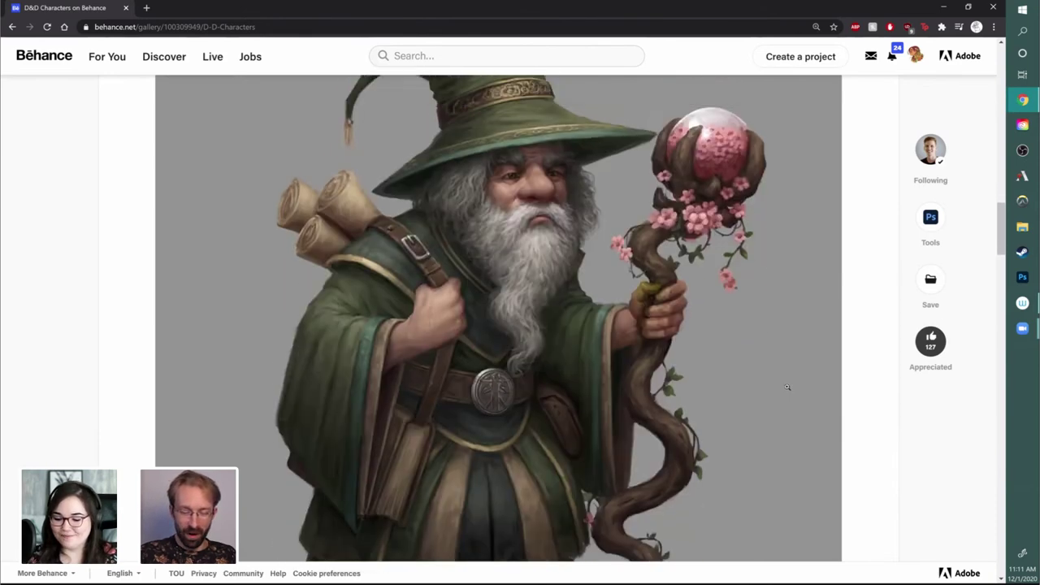
pyautogui.scroll(2, 785, 392)
pyautogui.scroll(-1, 784, 390)
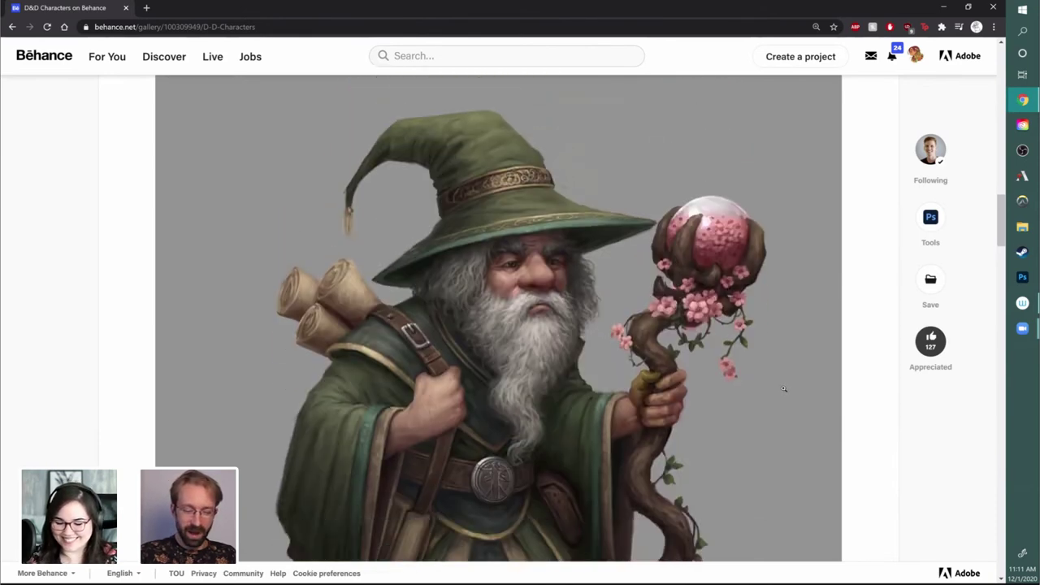
pyautogui.scroll(-2, 784, 385)
pyautogui.scroll(2, 756, 276)
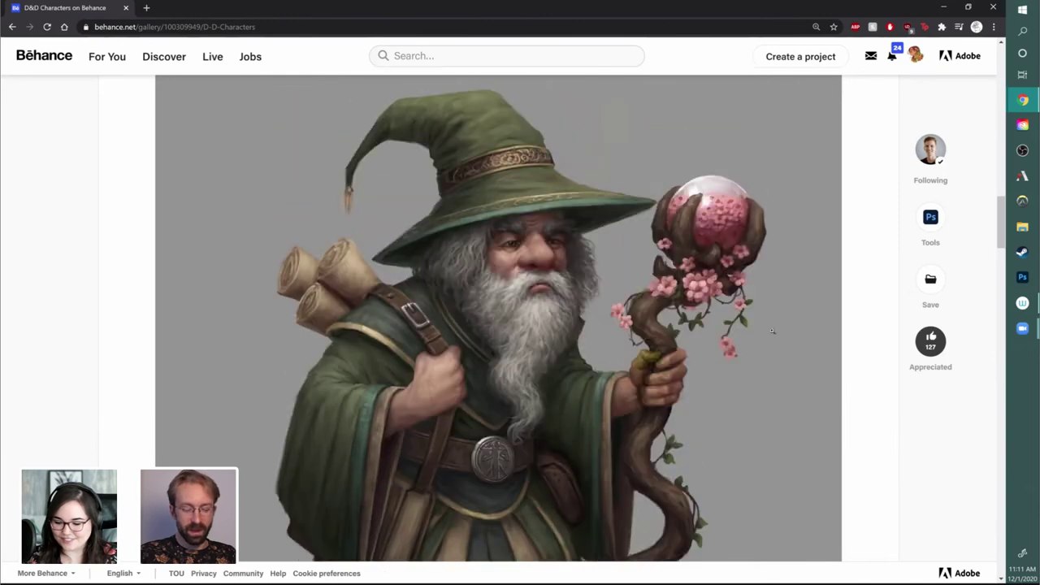
pyautogui.scroll(-9, 745, 524)
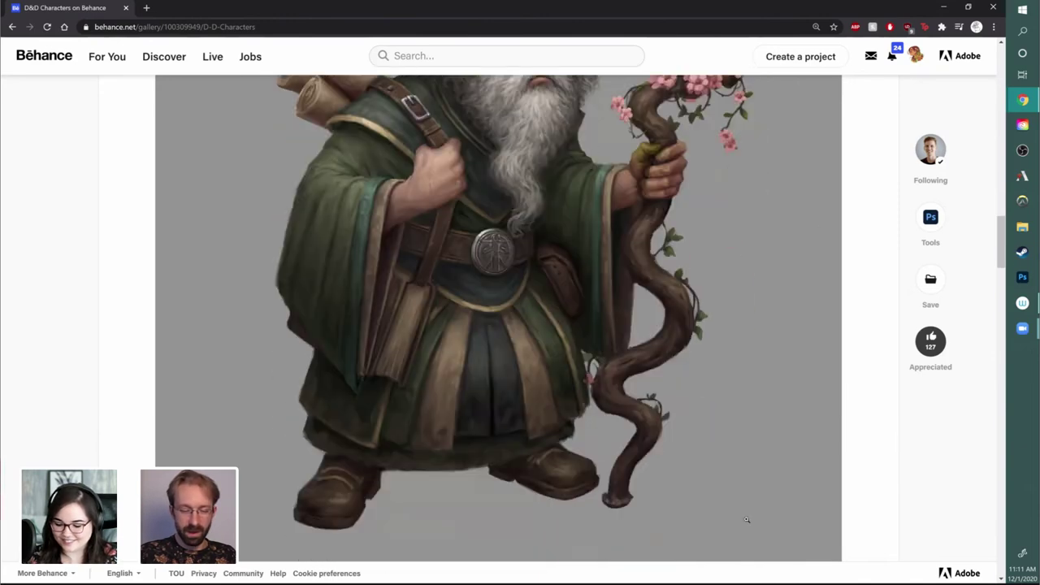
# - Examine the pirate with the glowing sabre and the knight in green armour down to the end of the project's images
pyautogui.scroll(-2, 745, 516)
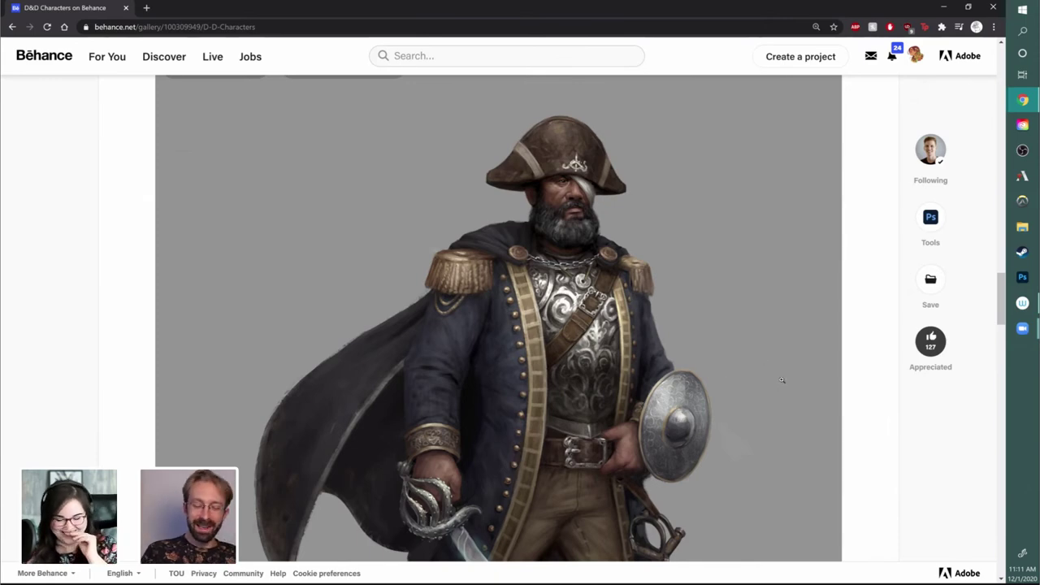
pyautogui.scroll(-2, 800, 367)
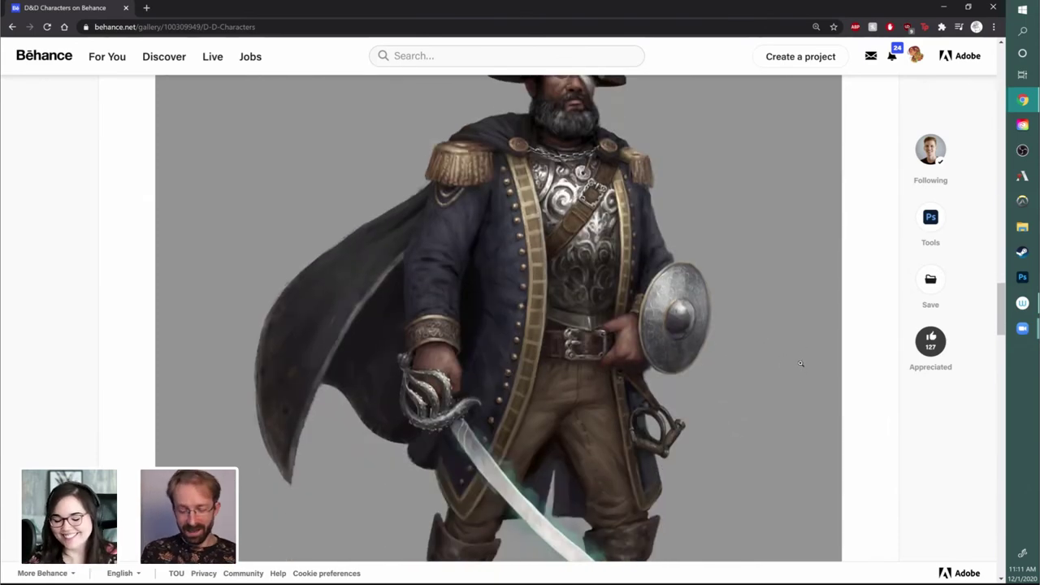
pyautogui.scroll(-4, 801, 364)
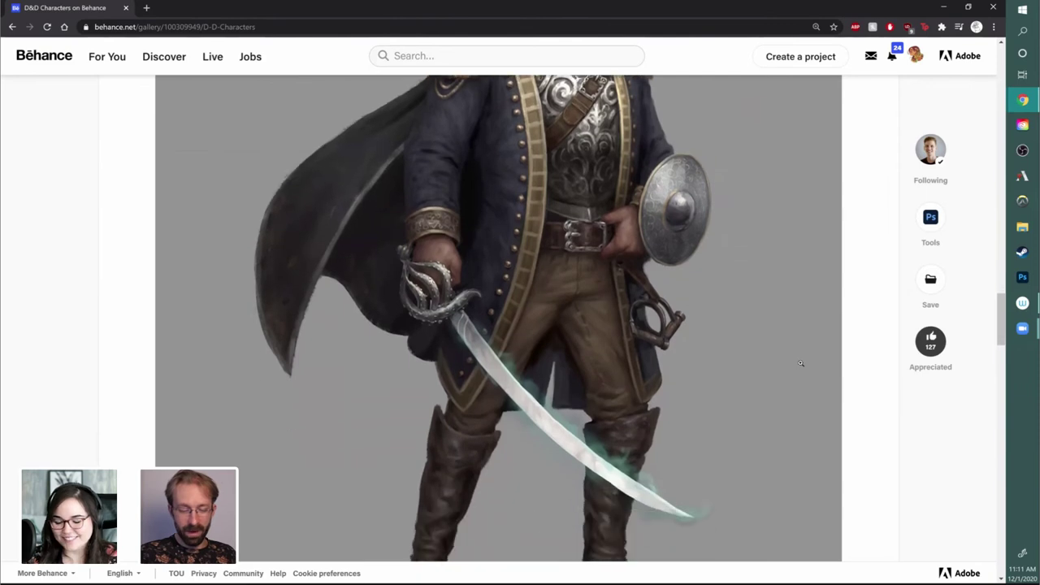
pyautogui.scroll(-8, 801, 363)
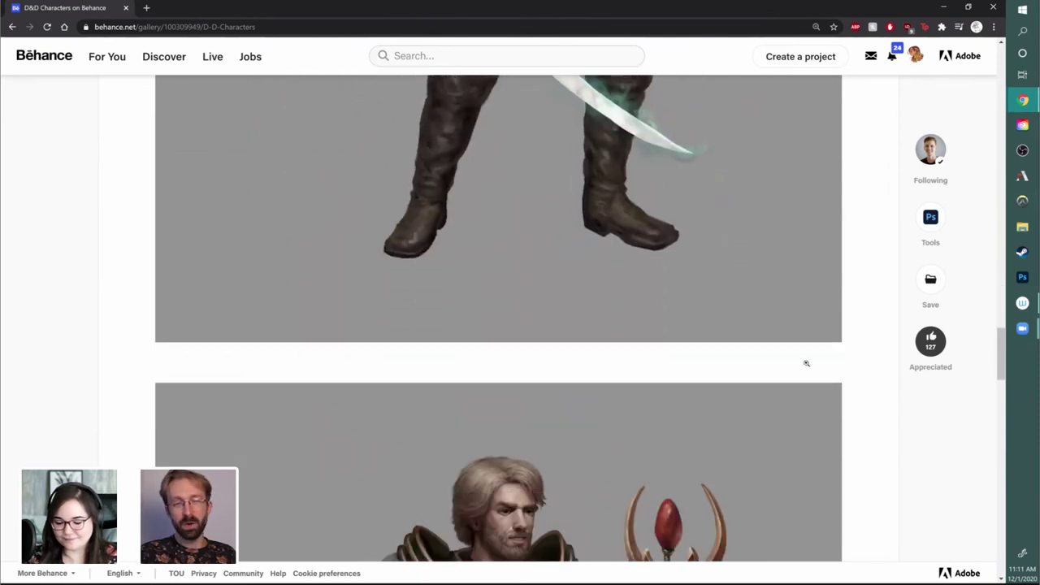
pyautogui.scroll(-3, 806, 363)
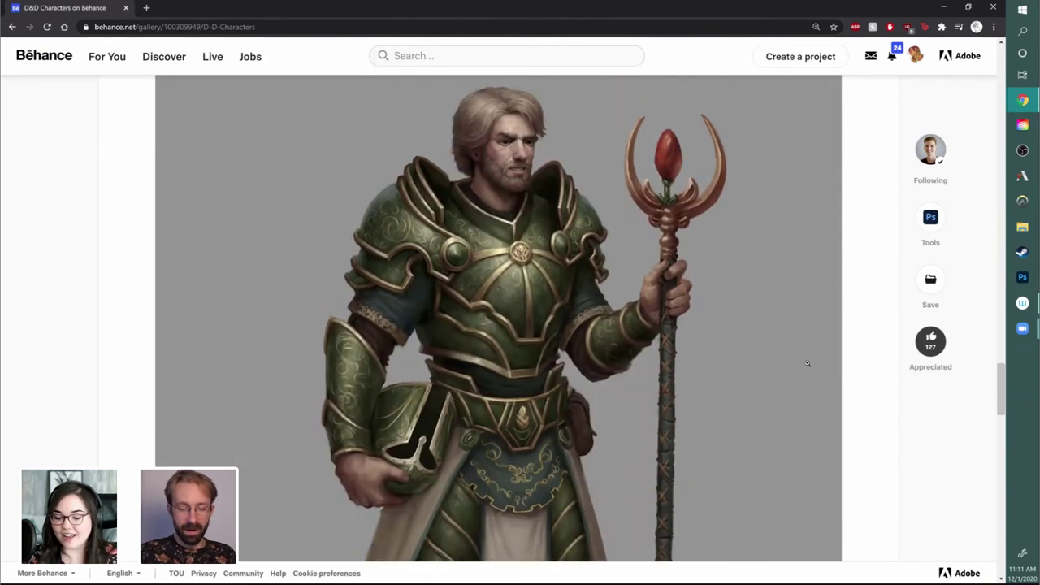
pyautogui.scroll(1, 807, 363)
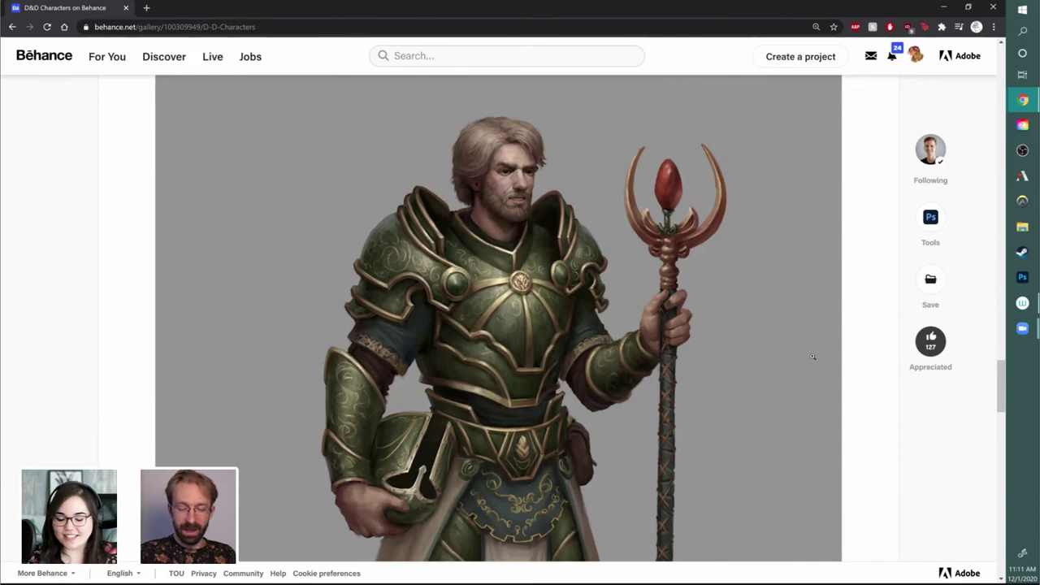
pyautogui.scroll(-1, 813, 356)
pyautogui.scroll(-6, 813, 354)
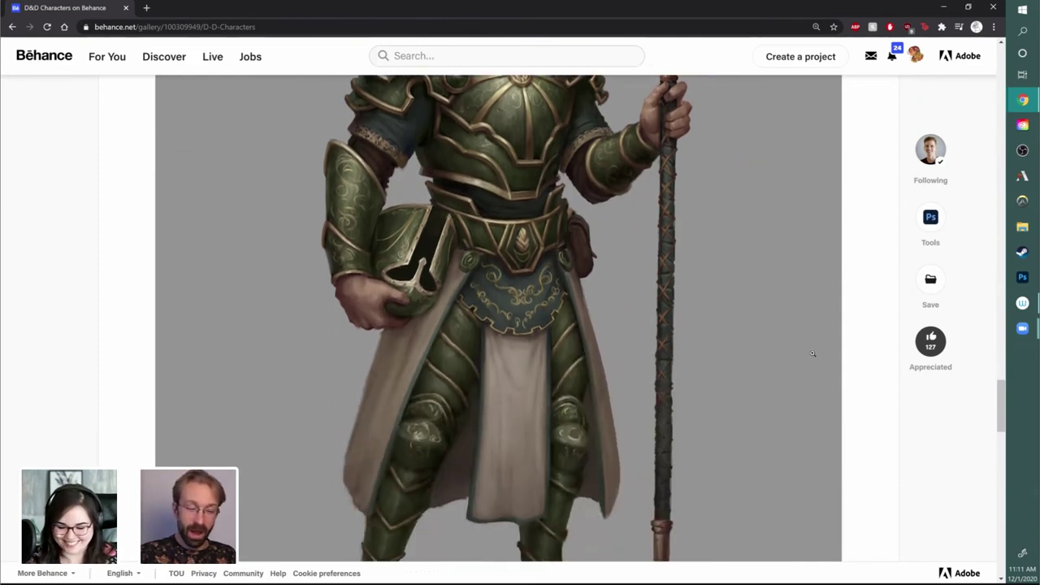
pyautogui.scroll(-5, 813, 353)
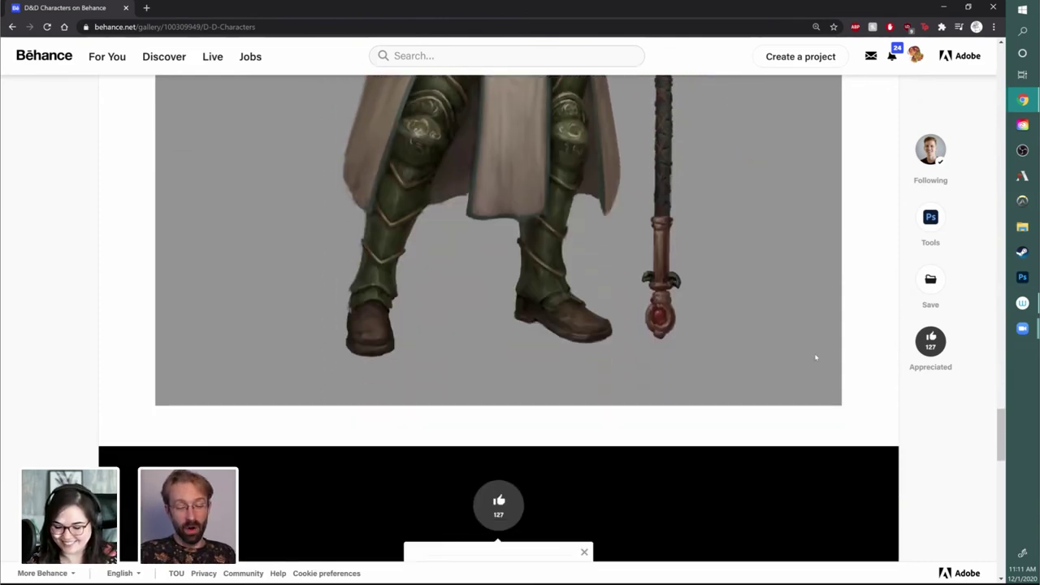
pyautogui.scroll(4, 449, 112)
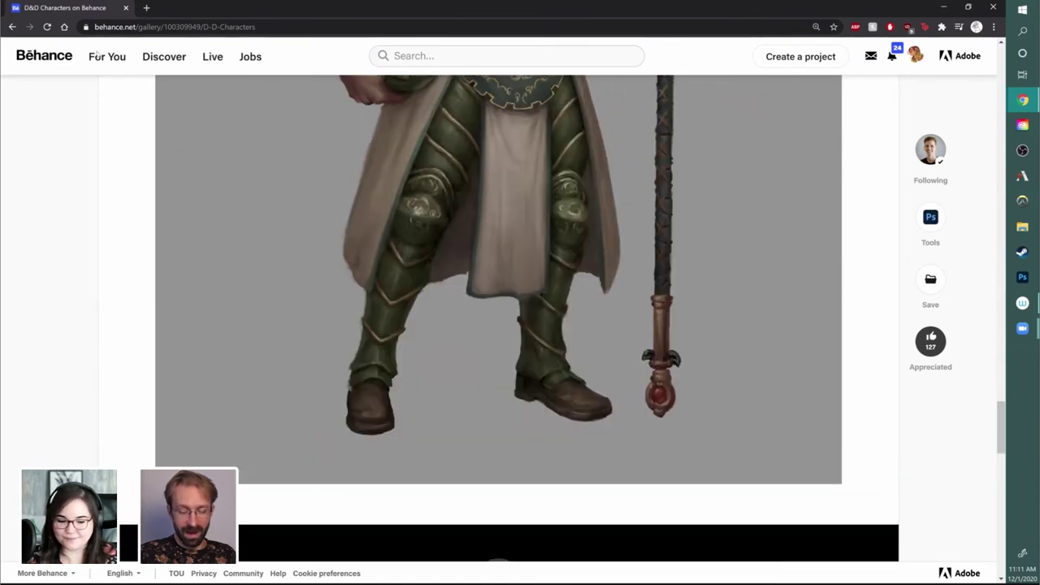
# - Go back to the artist's portfolio, open the D&D Tavern Illustration project and look over the whole painting
pyautogui.click(13, 27)
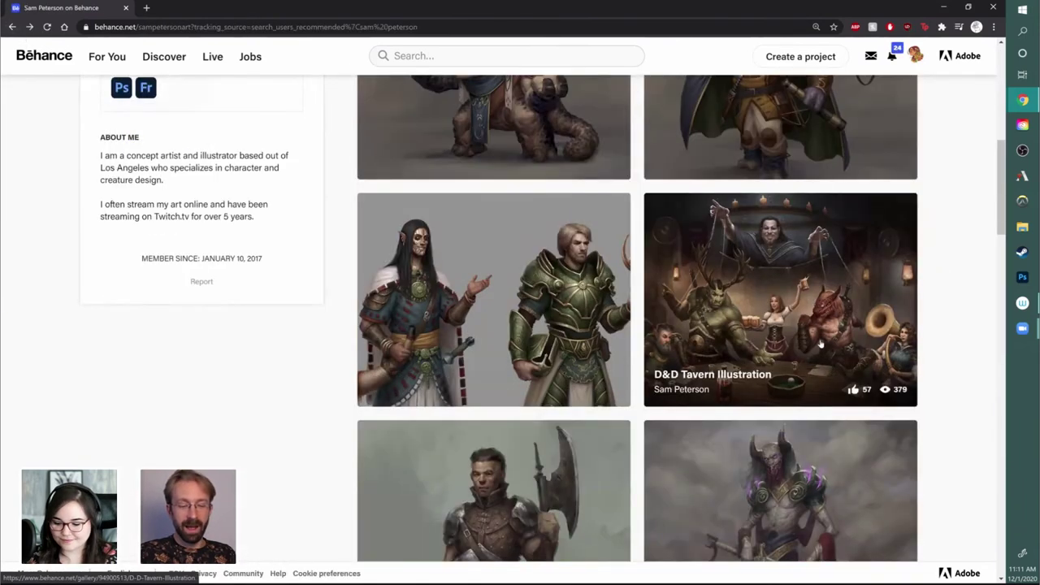
pyautogui.click(819, 330)
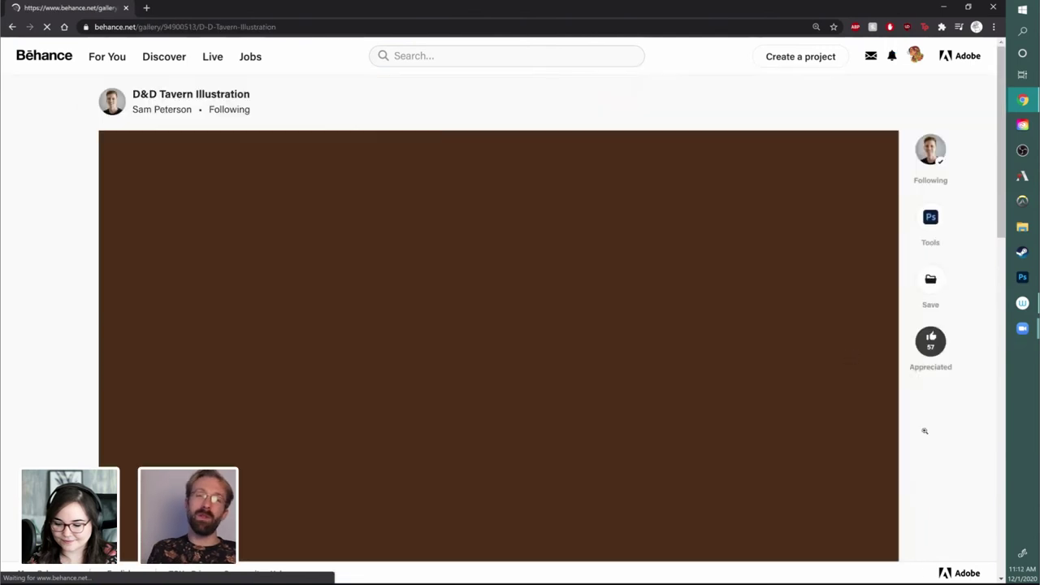
pyautogui.scroll(-1, 975, 467)
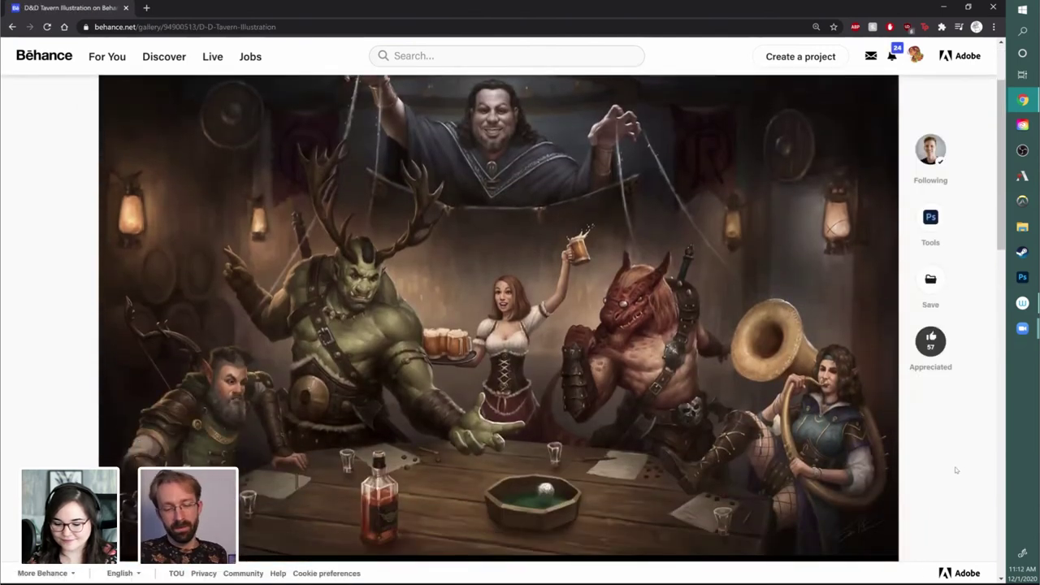
pyautogui.scroll(-2, 959, 469)
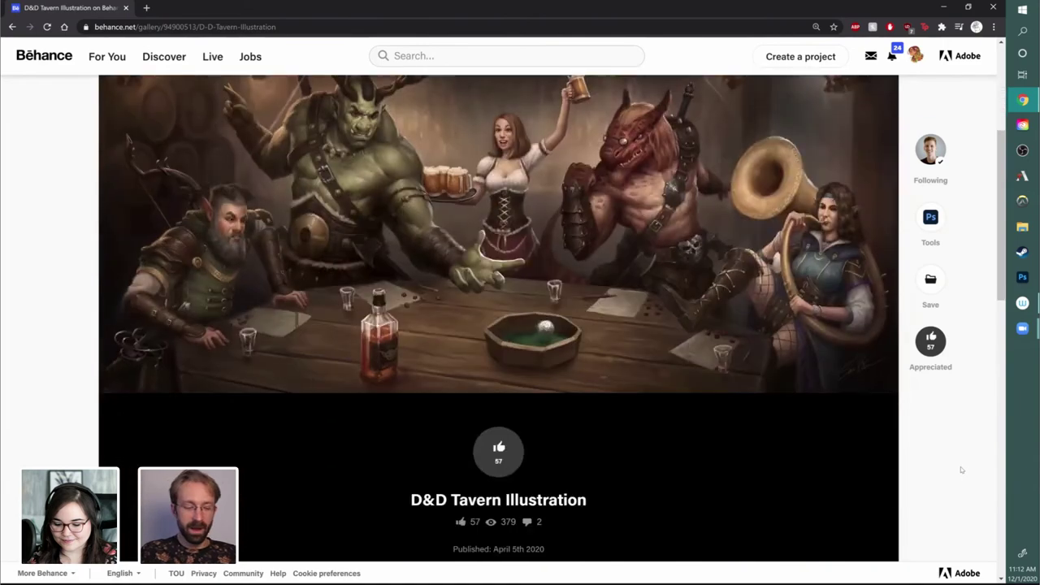
pyautogui.scroll(-2, 961, 469)
pyautogui.scroll(4, 961, 470)
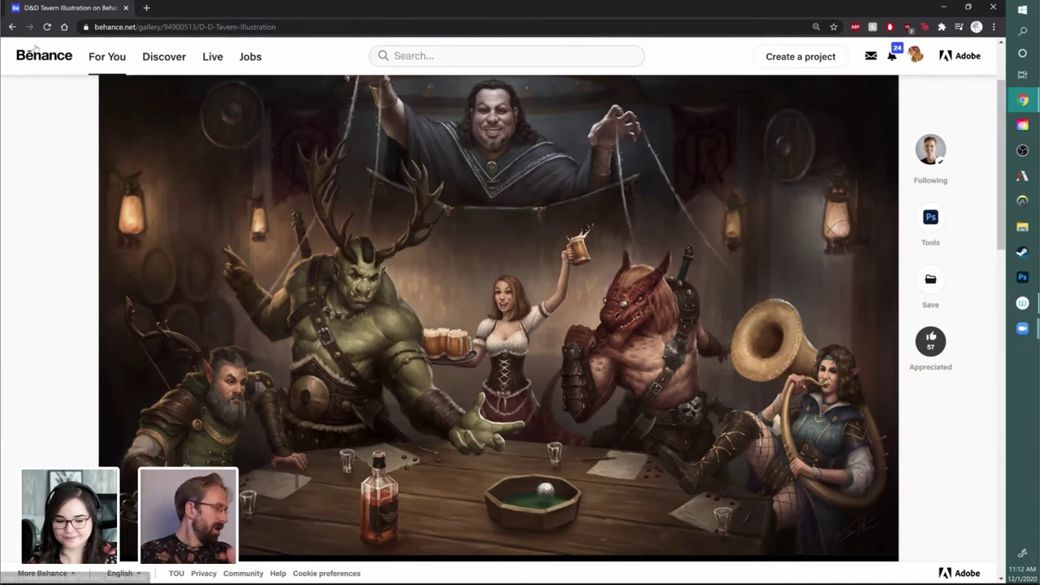
# - Return to the artist's portfolio, open the Fantasy Character Paintings project and appreciate it
pyautogui.click(14, 30)
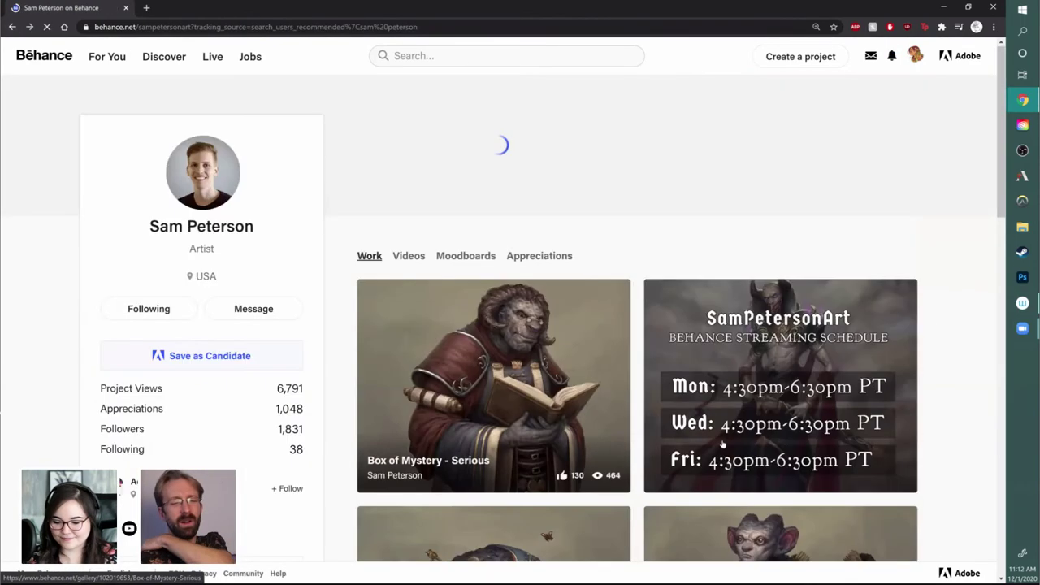
pyautogui.scroll(-8, 546, 399)
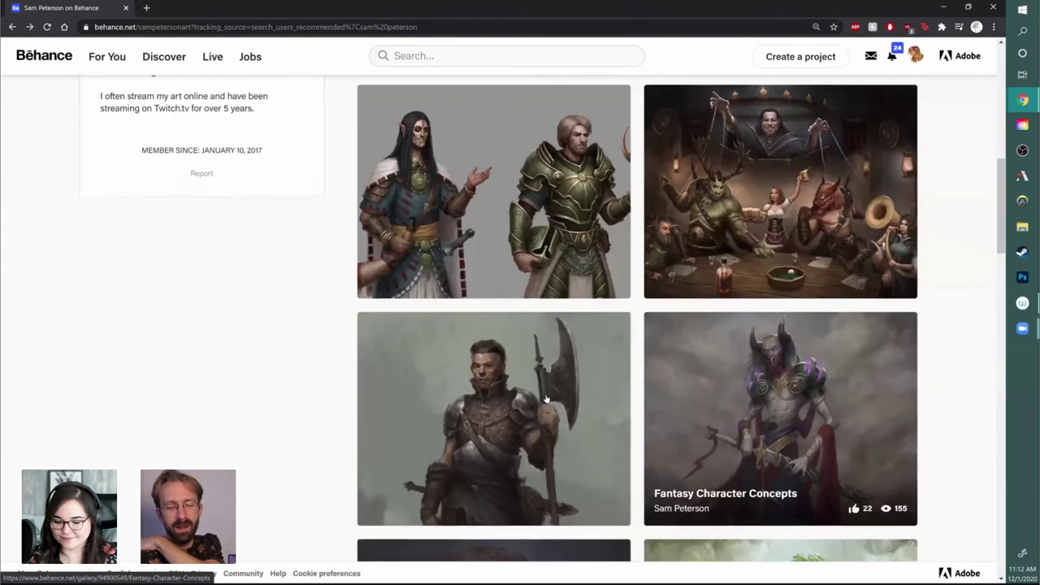
pyautogui.click(559, 396)
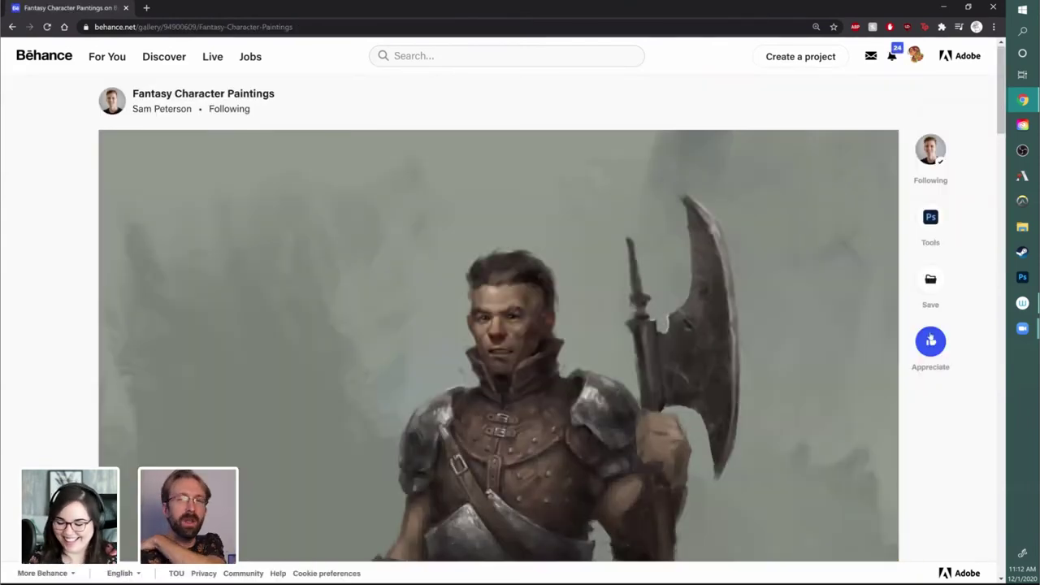
pyautogui.click(930, 341)
# - Examine the armoured warrior with the axe and the bare-chested brute carrying the greatsword, down to the end of the paintings
pyautogui.scroll(-3, 814, 411)
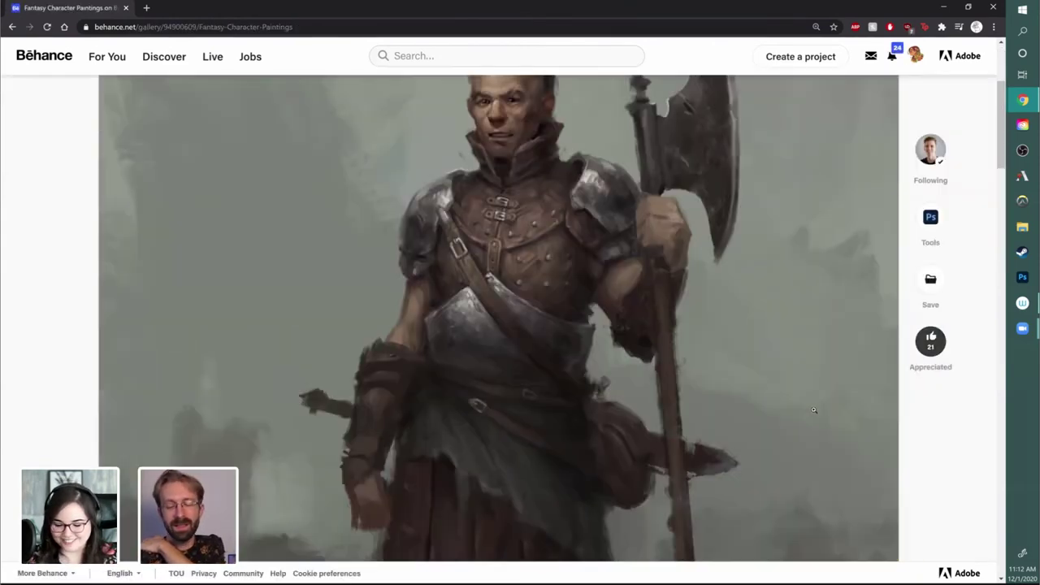
pyautogui.scroll(-5, 812, 411)
pyautogui.scroll(-2, 810, 412)
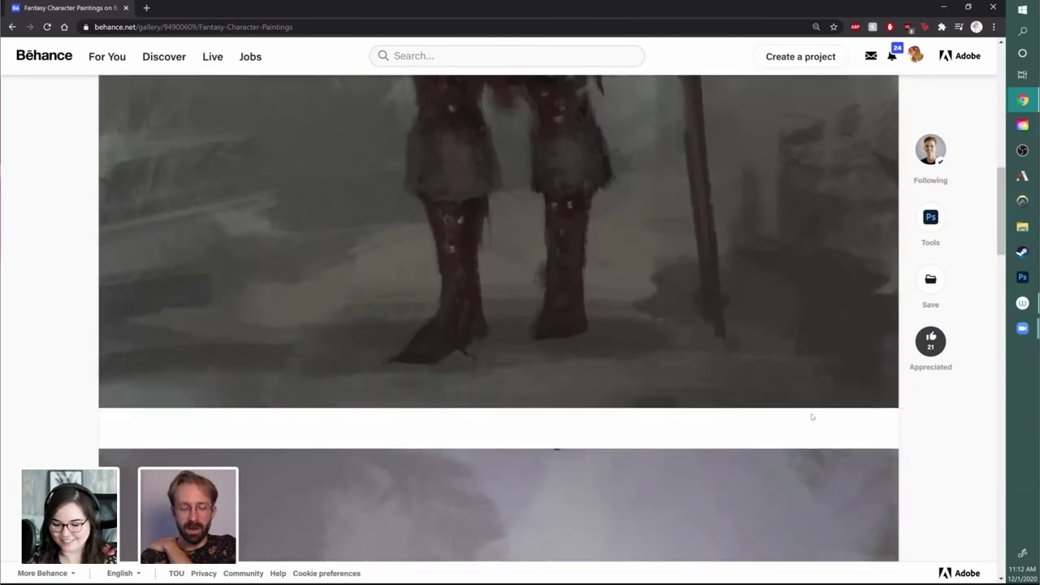
pyautogui.scroll(-4, 811, 414)
pyautogui.scroll(-2, 810, 414)
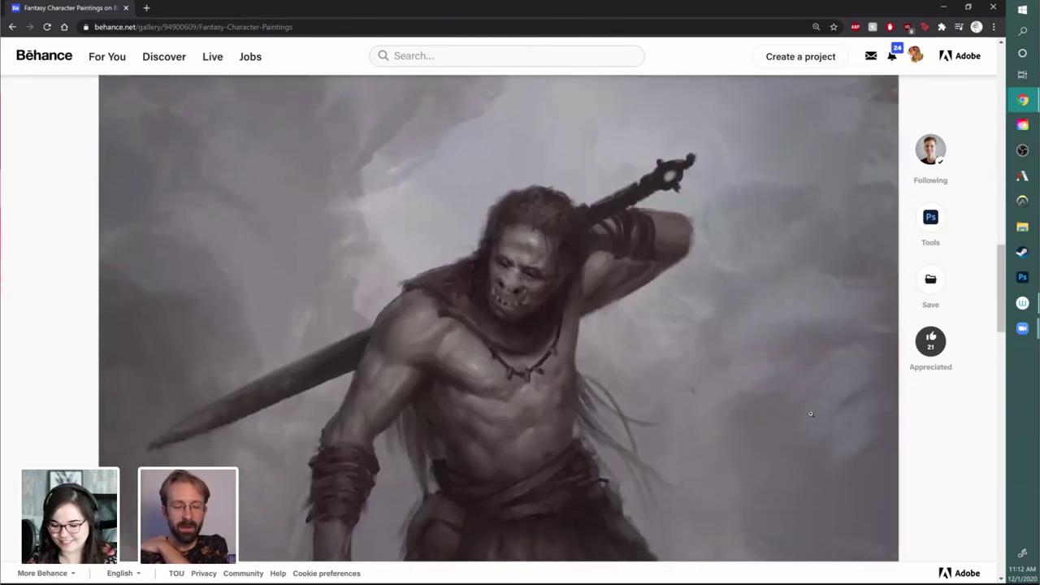
pyautogui.scroll(-1, 810, 415)
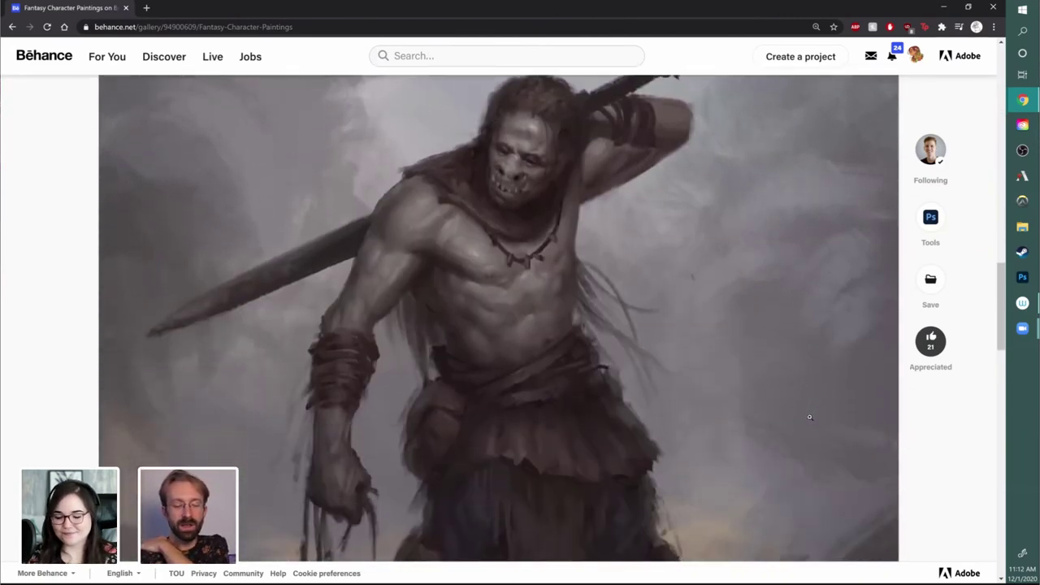
pyautogui.scroll(-5, 809, 417)
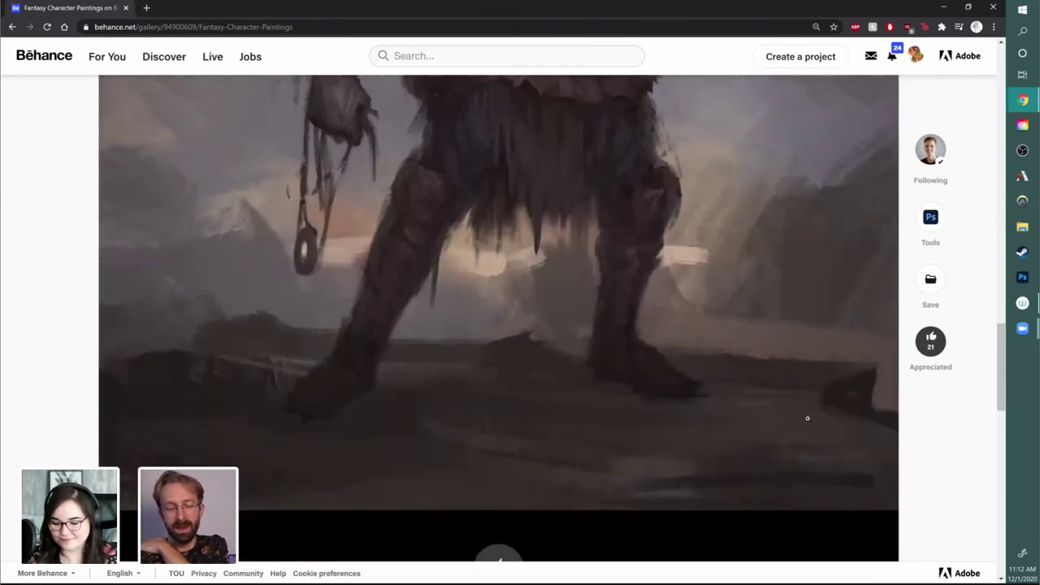
pyautogui.scroll(-4, 807, 418)
# - Review the greatsword brute again, then go back up to the axe warrior's head and armour
pyautogui.scroll(6, 807, 418)
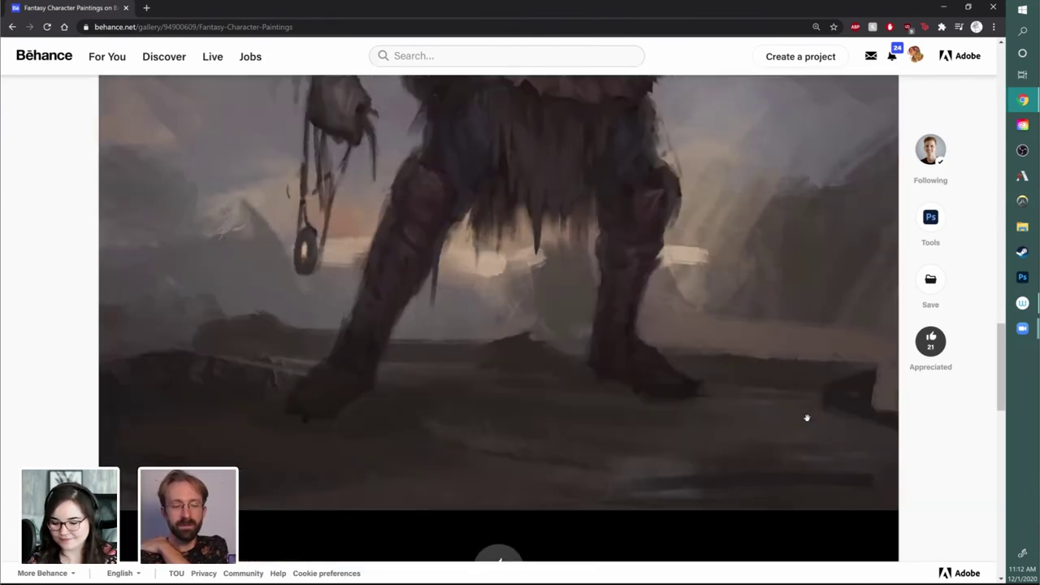
pyautogui.scroll(2, 807, 418)
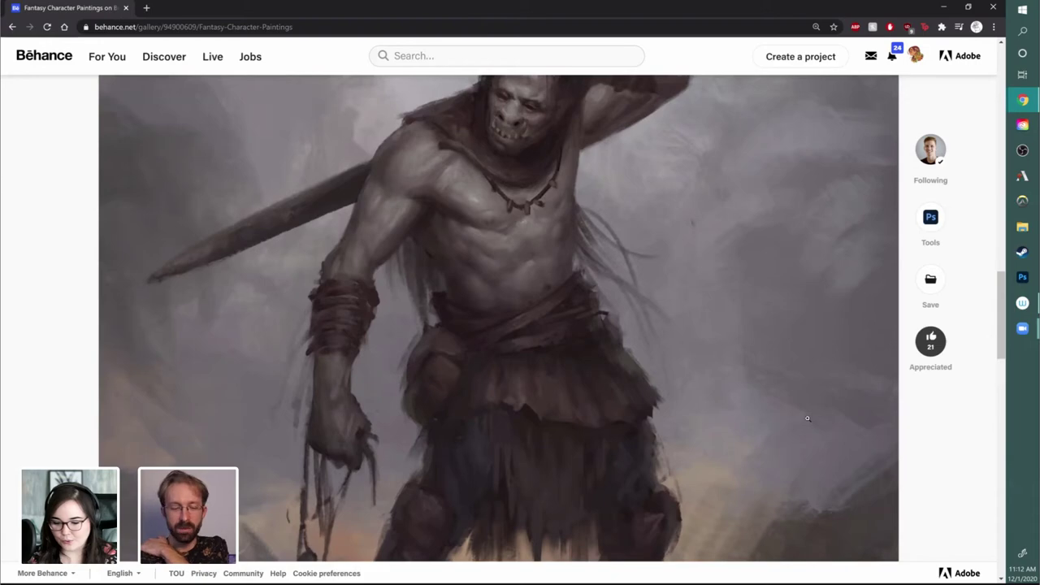
pyautogui.scroll(-8, 807, 417)
pyautogui.scroll(5, 806, 418)
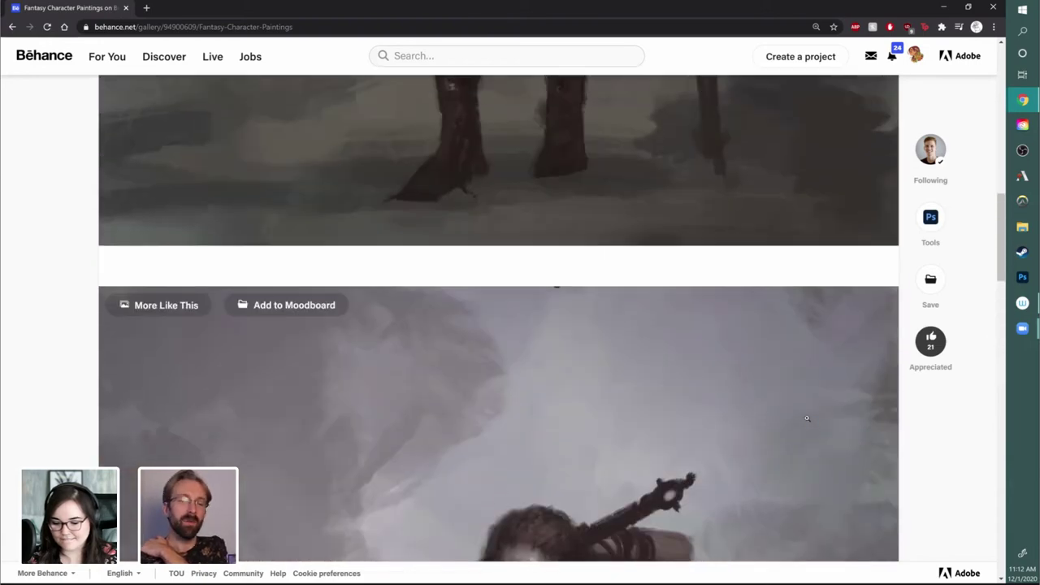
pyautogui.scroll(5, 807, 418)
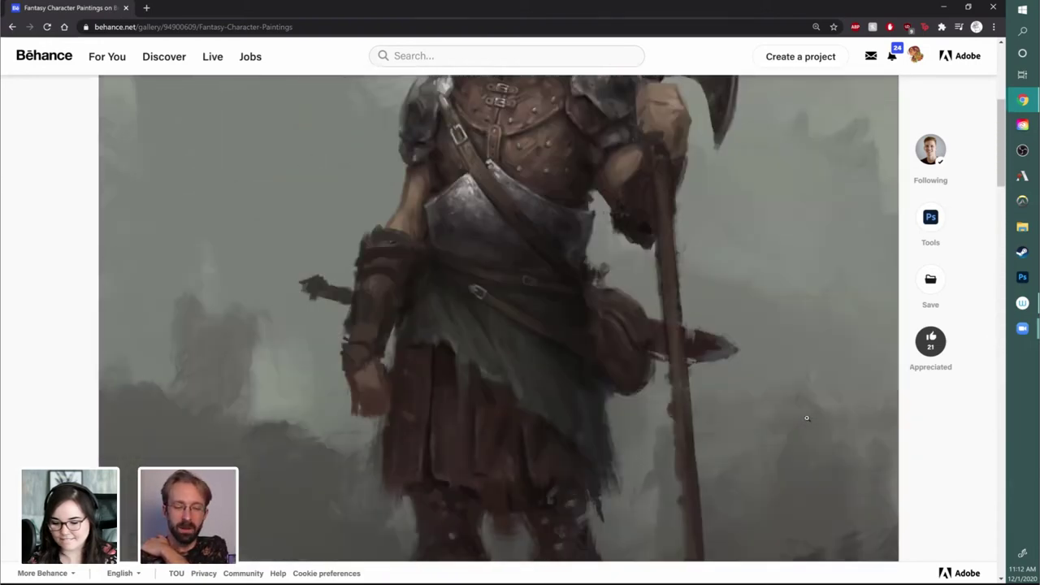
pyautogui.scroll(3, 807, 418)
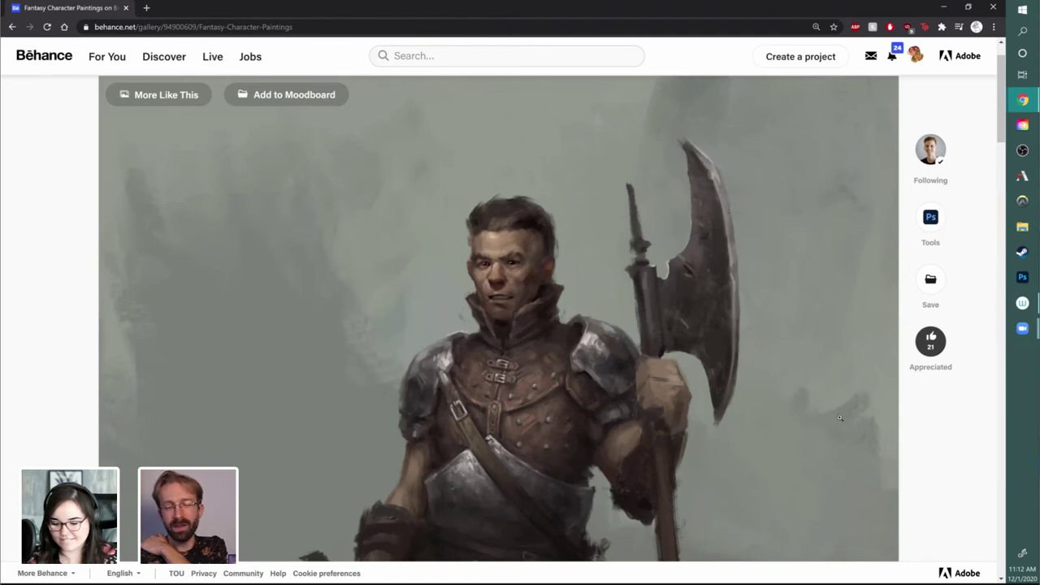
# - Go back to the portfolio, open the Fantasy Character Concepts project and appreciate it
pyautogui.click(12, 27)
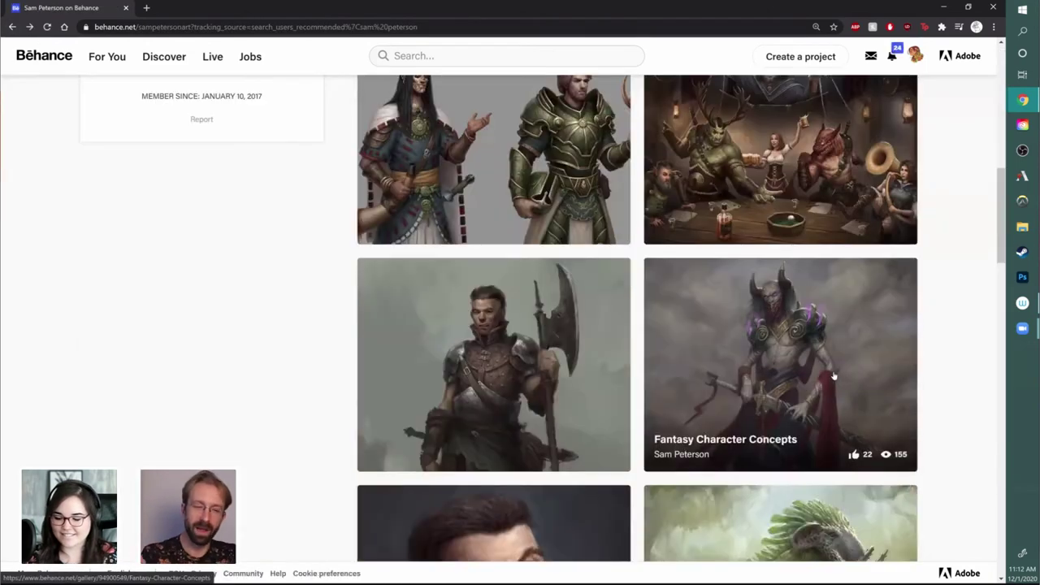
pyautogui.click(837, 376)
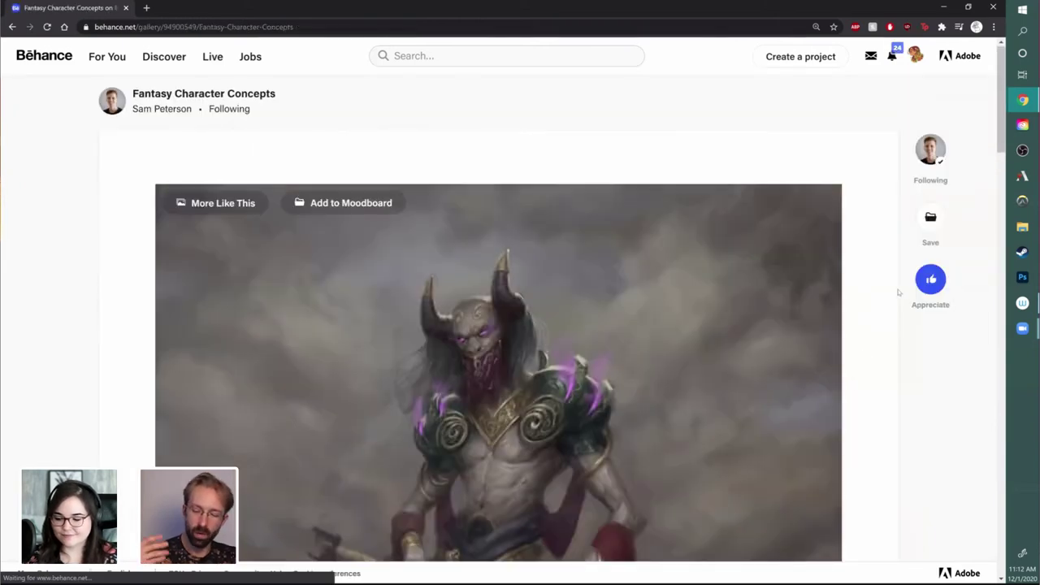
pyautogui.click(930, 279)
# - Examine the horned figure in red robes and the three helmeted warriors in the swamp, through to the project's end
pyautogui.scroll(-1, 943, 439)
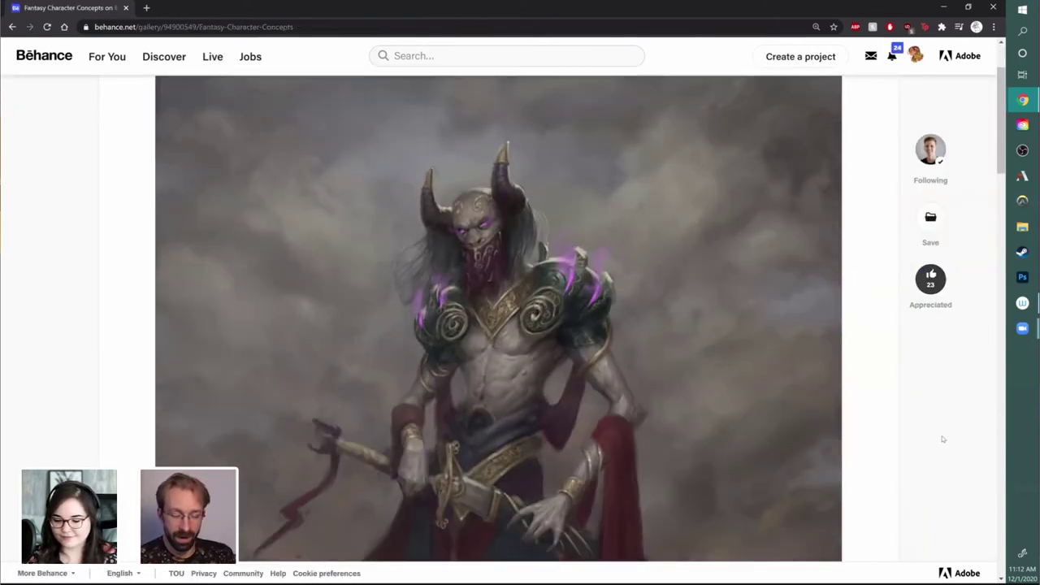
pyautogui.scroll(-3, 939, 438)
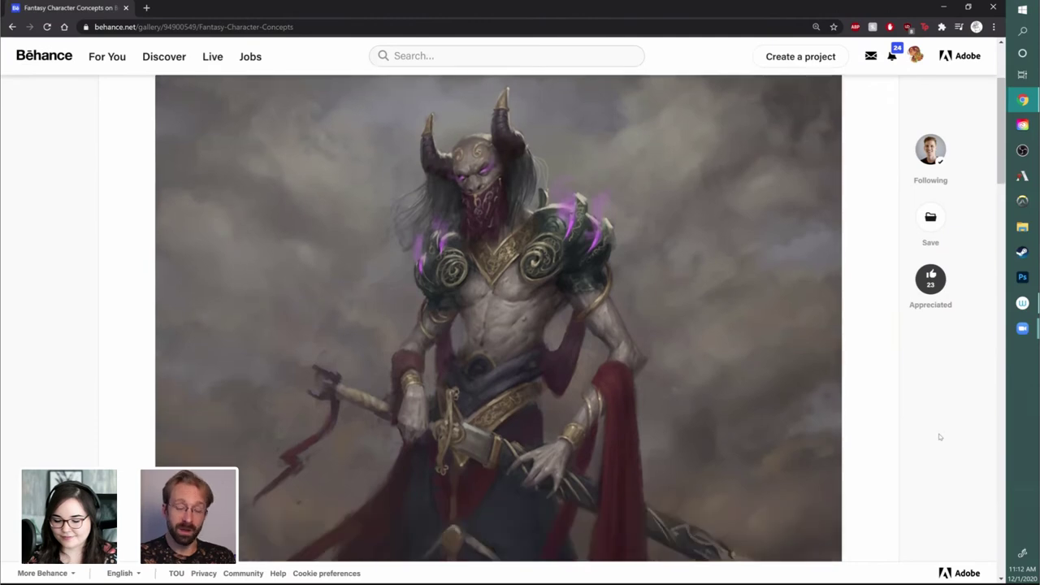
pyautogui.scroll(-5, 939, 436)
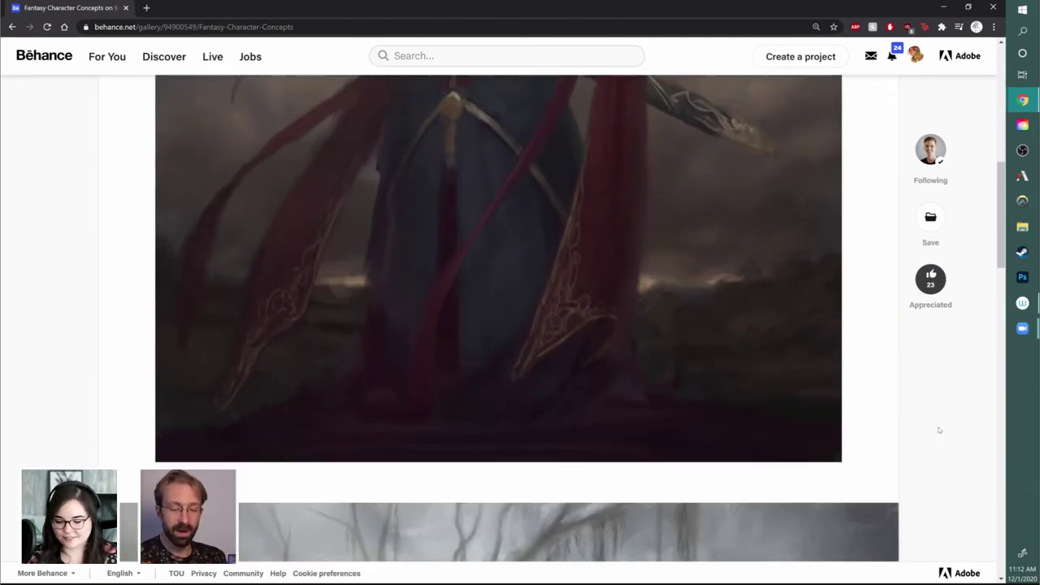
pyautogui.scroll(-3, 939, 430)
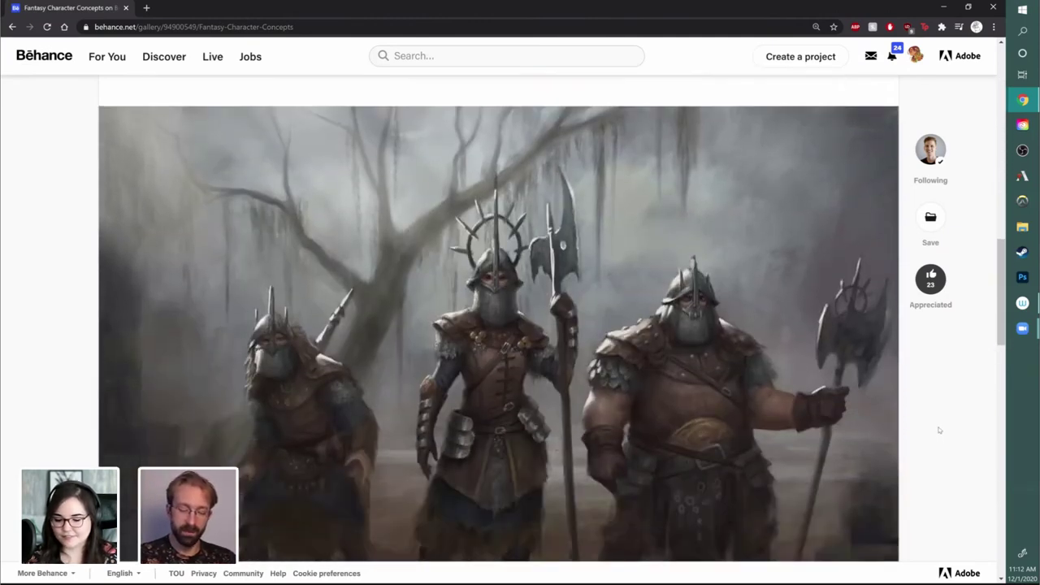
pyautogui.scroll(1, 938, 430)
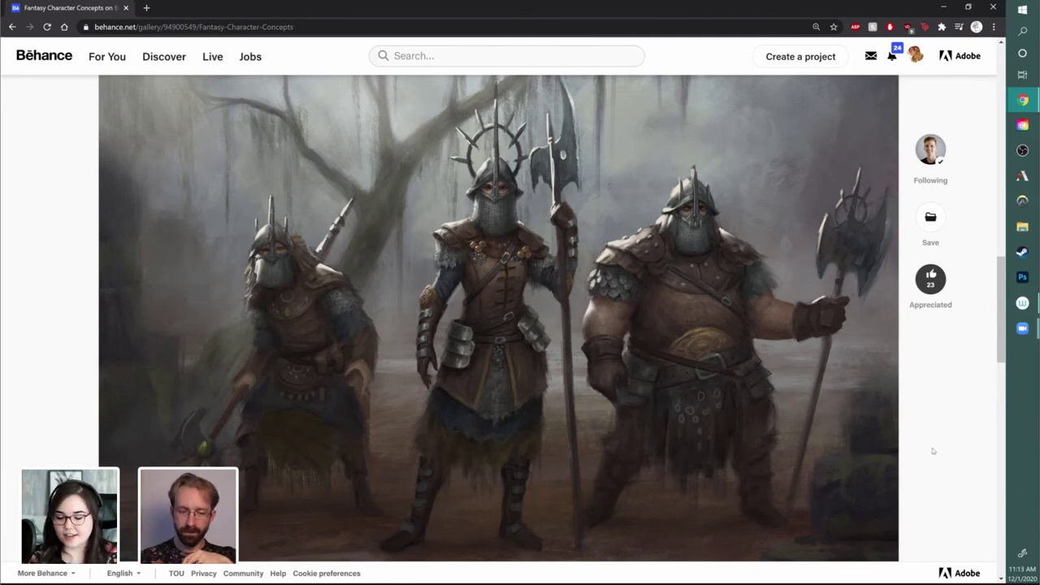
pyautogui.scroll(-6, 933, 460)
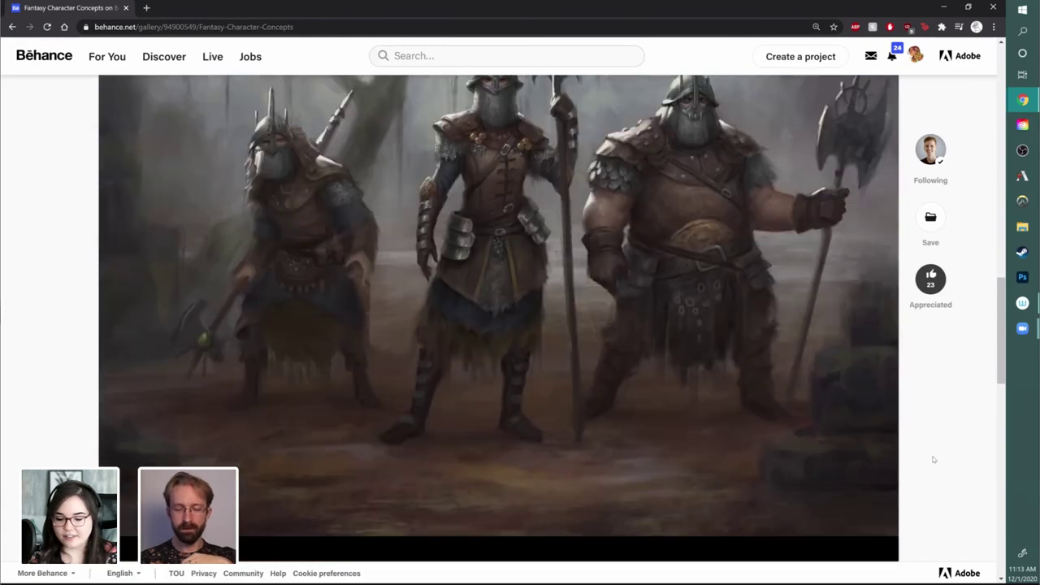
pyautogui.scroll(-3, 935, 457)
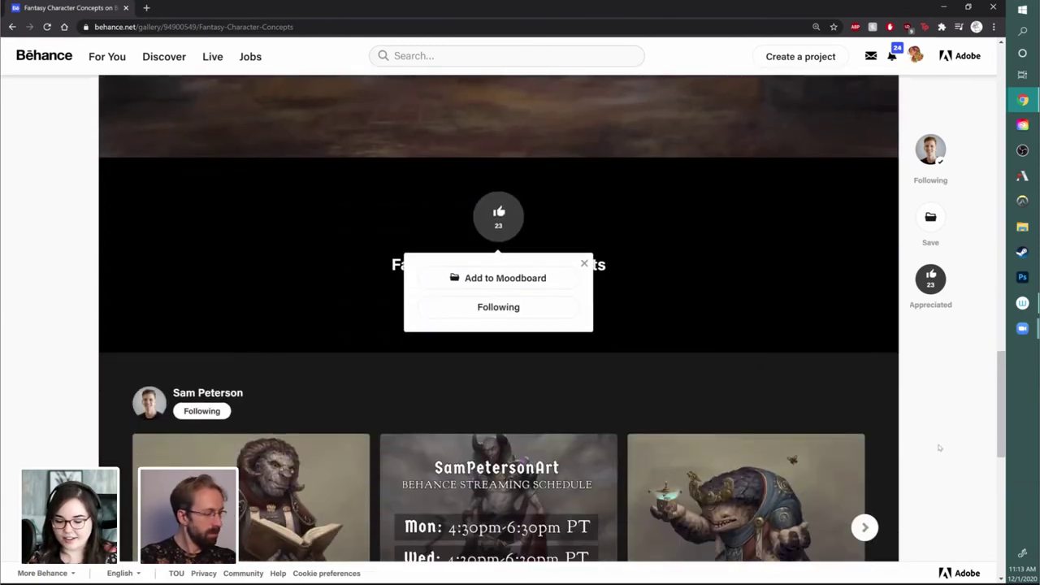
# - Go back to the portfolio and open the Portrait Paintings project
pyautogui.click(13, 27)
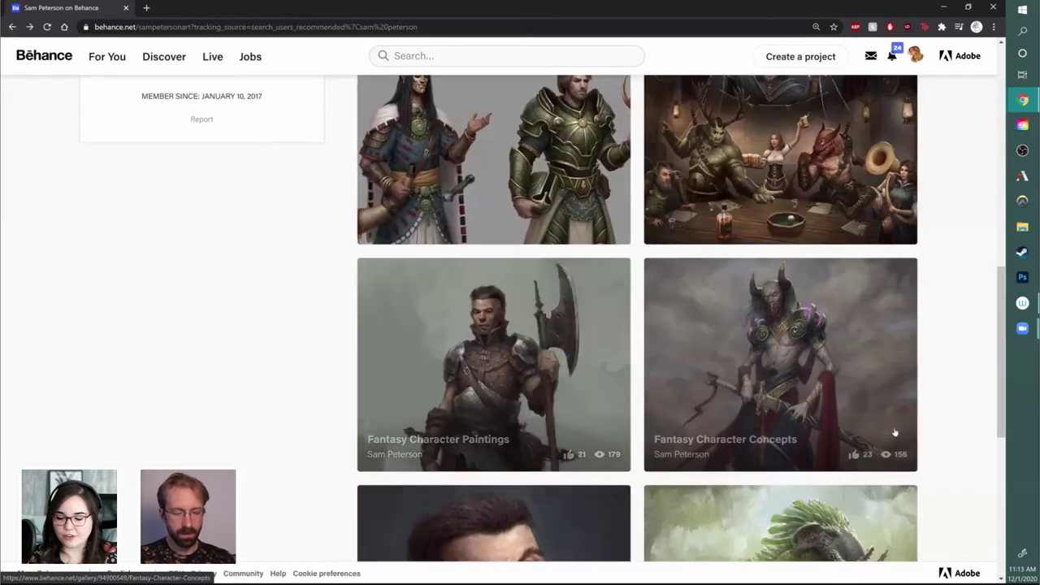
pyautogui.scroll(-4, 895, 432)
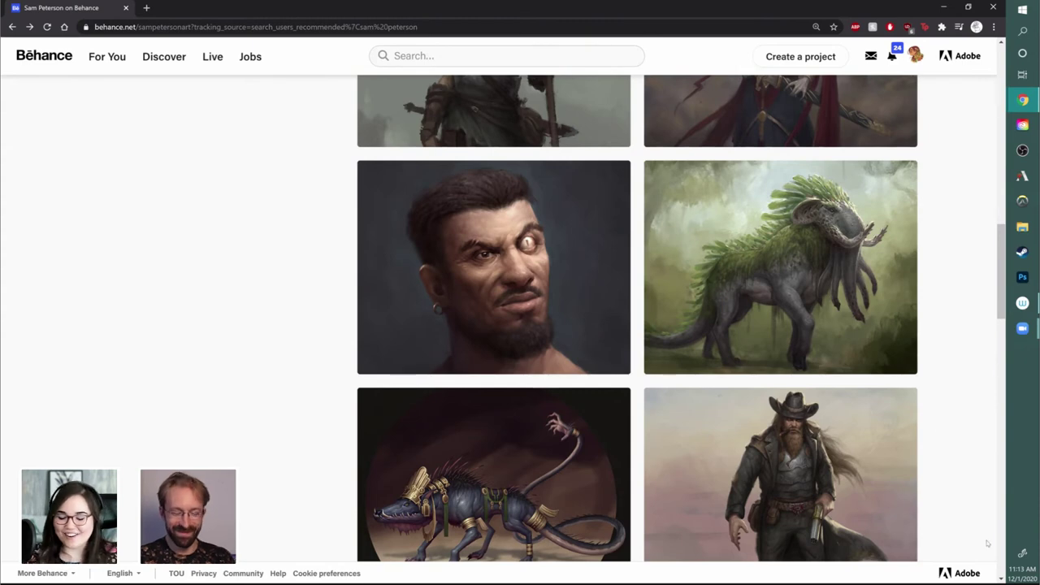
pyautogui.click(593, 310)
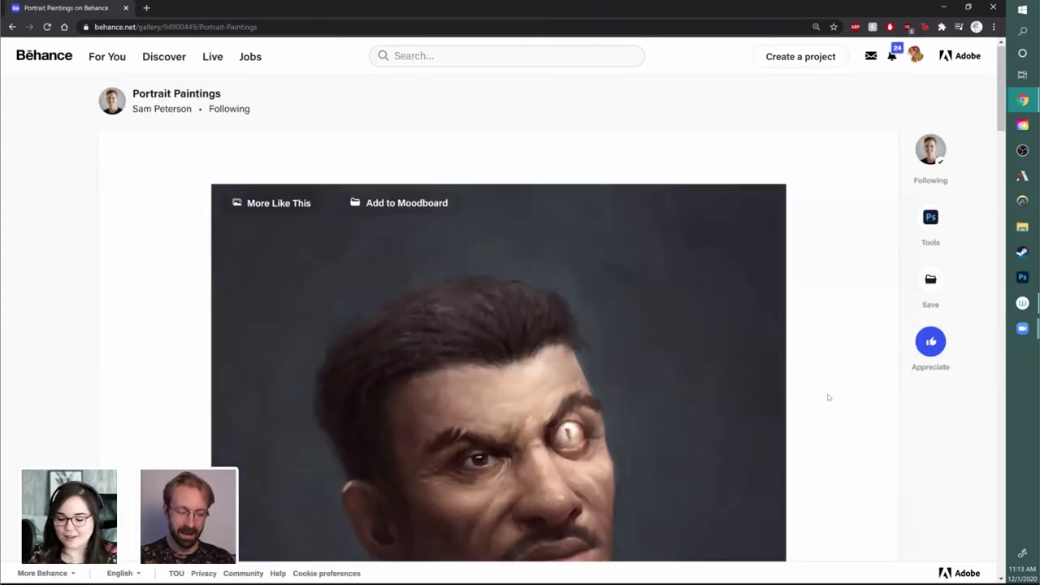
# - View the portrait of the bearded man with the pale eye, continue to the dark-haired man's portrait and appreciate the project
pyautogui.scroll(-2, 828, 398)
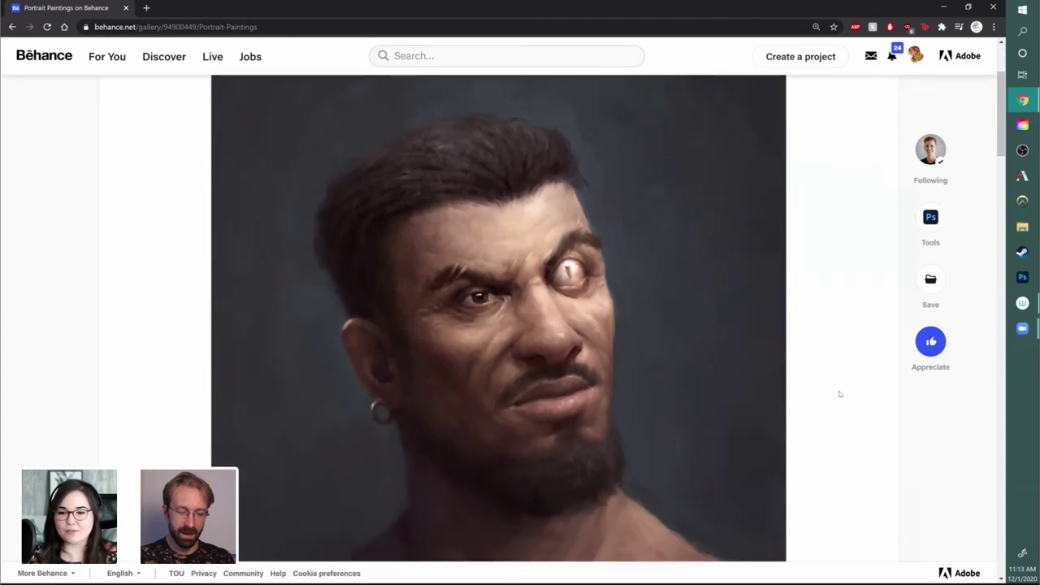
pyautogui.scroll(-1, 840, 394)
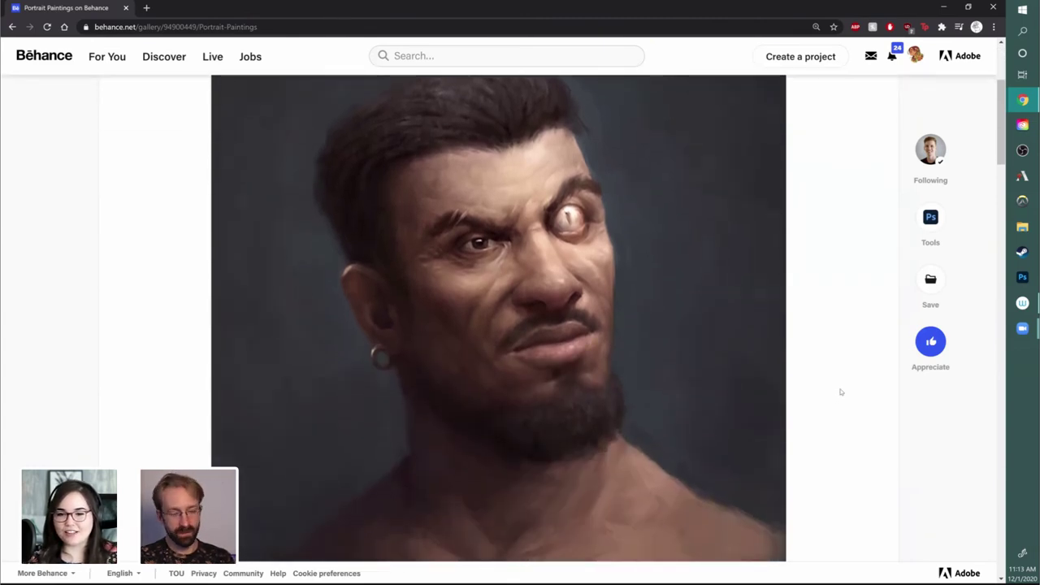
pyautogui.scroll(-1, 842, 392)
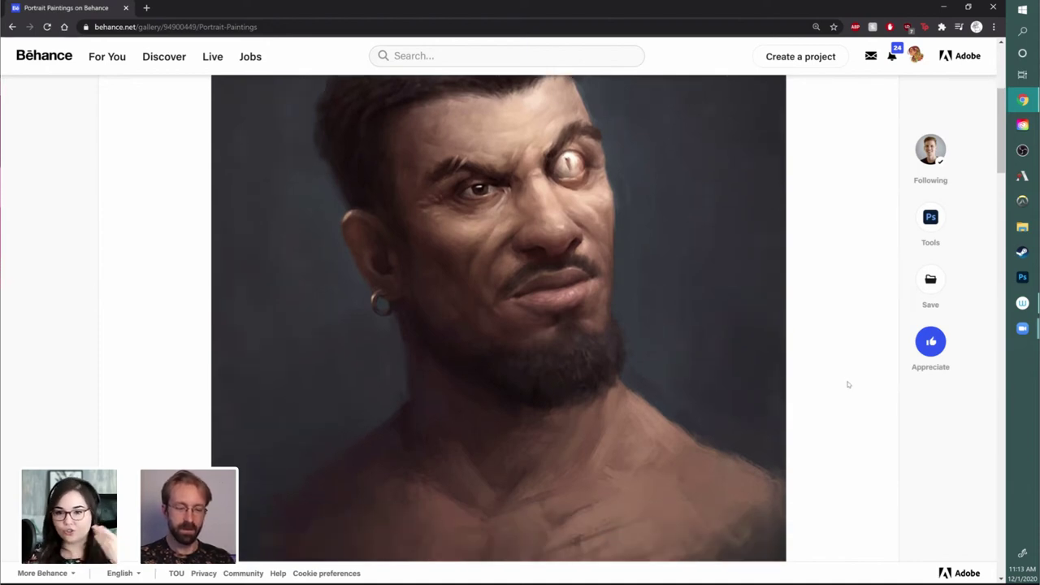
pyautogui.scroll(-9, 852, 383)
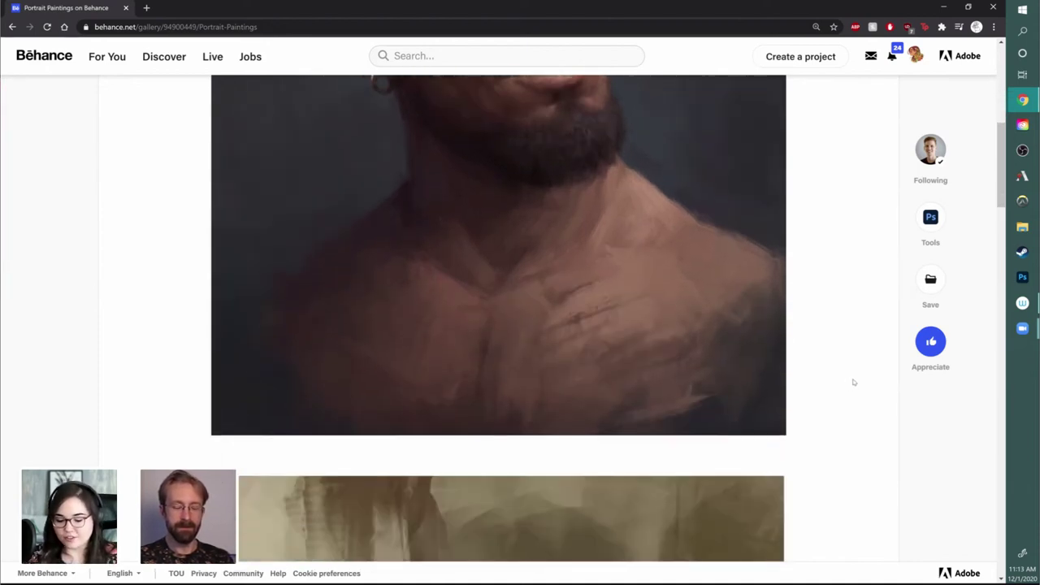
pyautogui.scroll(-4, 855, 381)
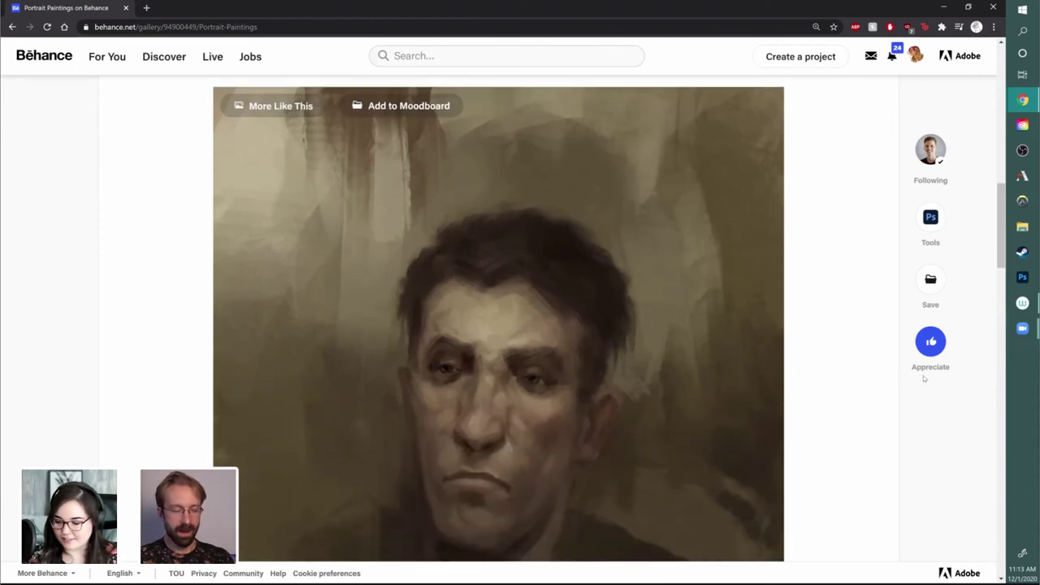
pyautogui.click(931, 341)
# - Compare the portrait of the frowning dark-haired man with that of the white-haired, pointy-eared man in fur
pyautogui.scroll(-1, 923, 407)
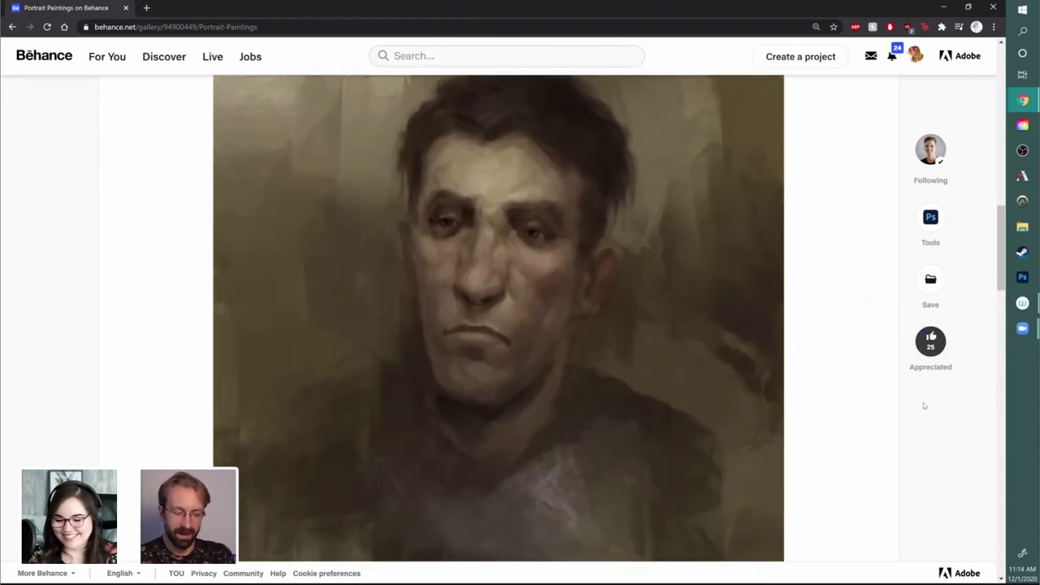
pyautogui.scroll(-8, 908, 412)
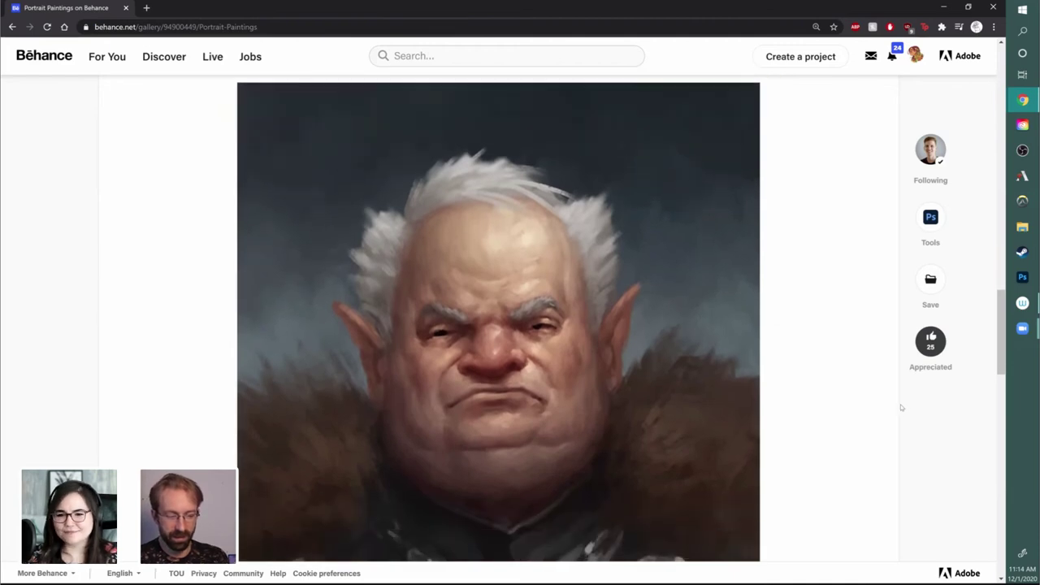
pyautogui.scroll(4, 902, 407)
pyautogui.scroll(6, 902, 407)
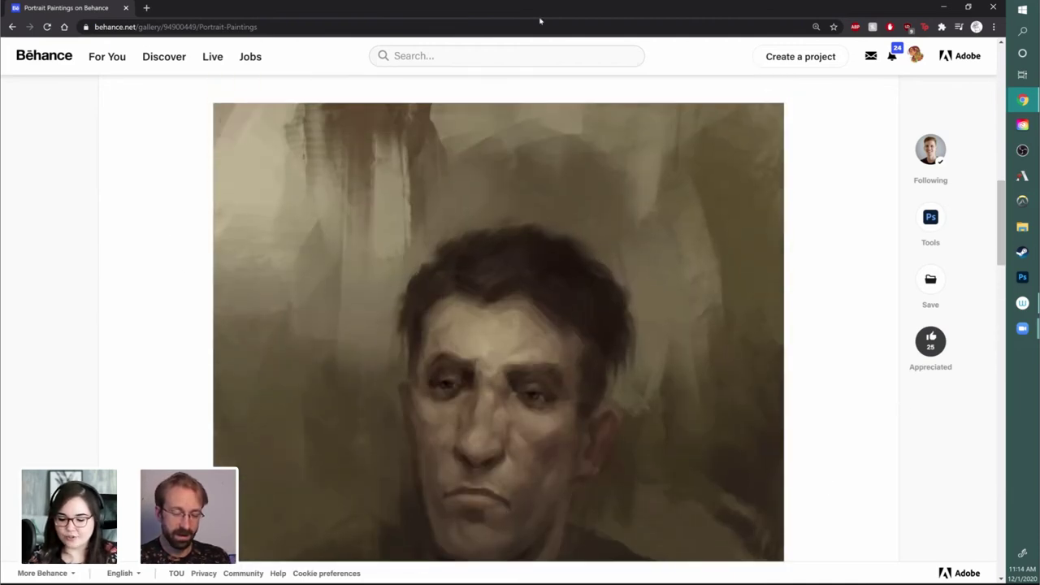
pyautogui.scroll(-2, 535, 398)
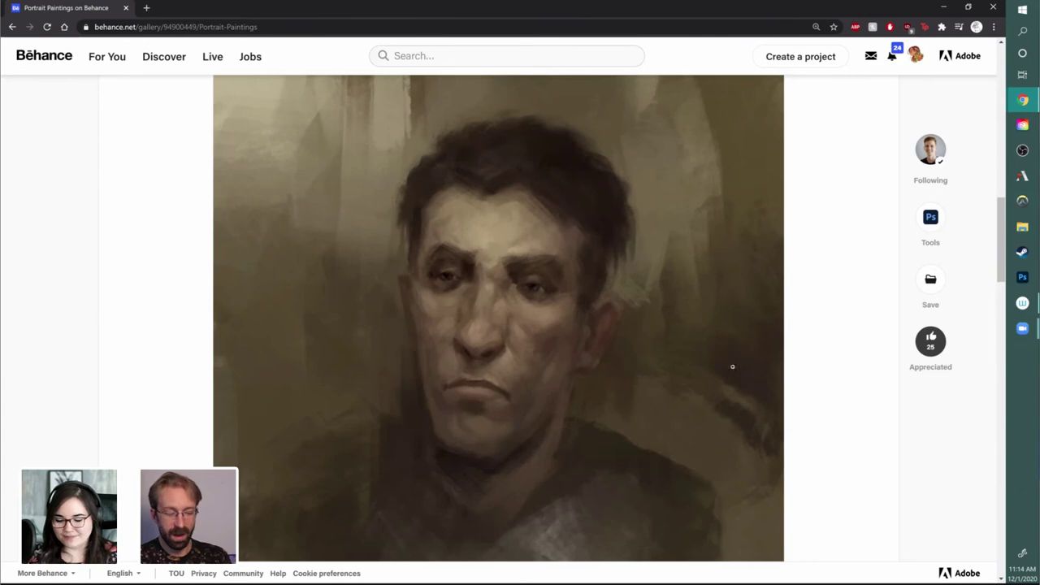
pyautogui.scroll(-2, 821, 406)
pyautogui.scroll(-5, 811, 432)
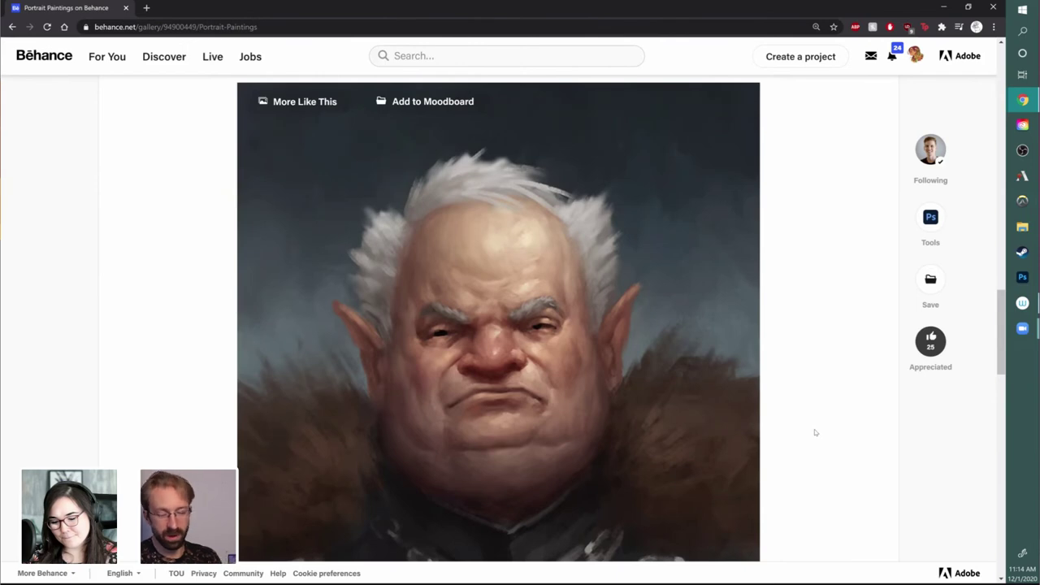
# - View the rest of the white-haired, pointy-eared man's portrait, down to the chain and medallions, through to the project's end
pyautogui.scroll(-5, 815, 432)
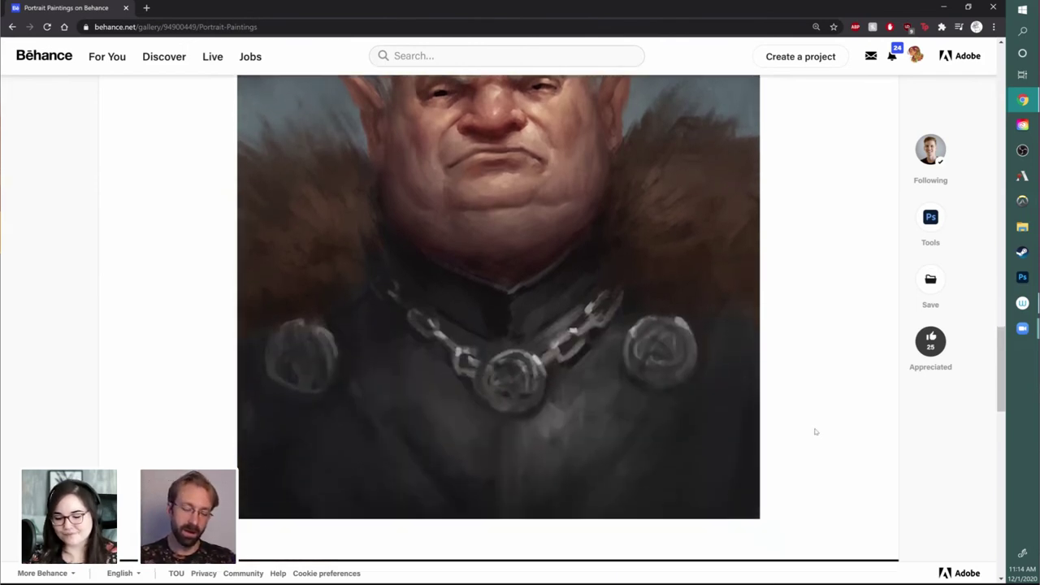
pyautogui.scroll(-3, 815, 427)
pyautogui.scroll(-2, 815, 428)
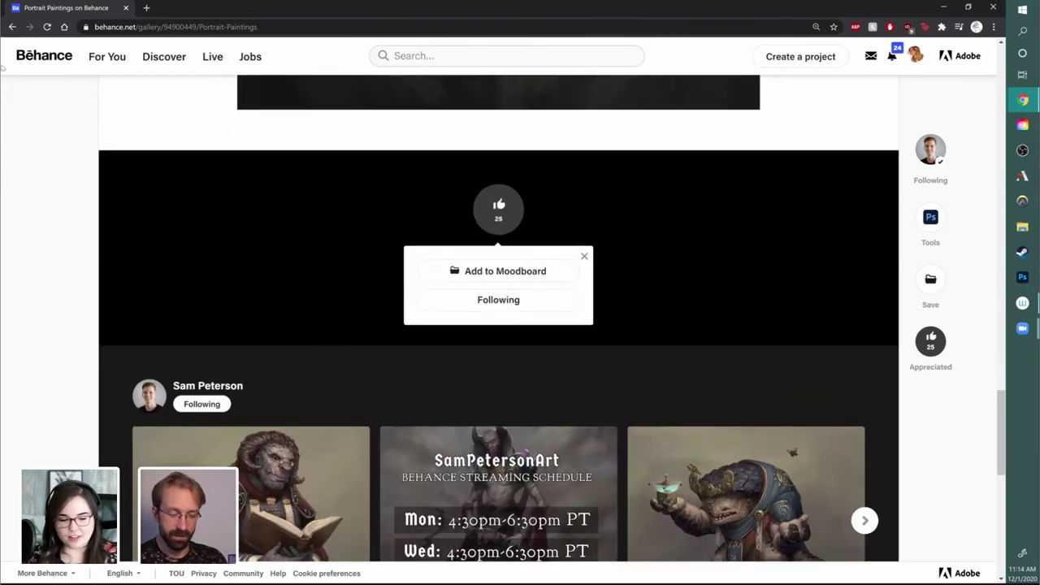
# - Return to the portfolio, open the Character Concept Design project with the mossy tusked creature and appreciate it
pyautogui.hotkey('alt', 'Left')
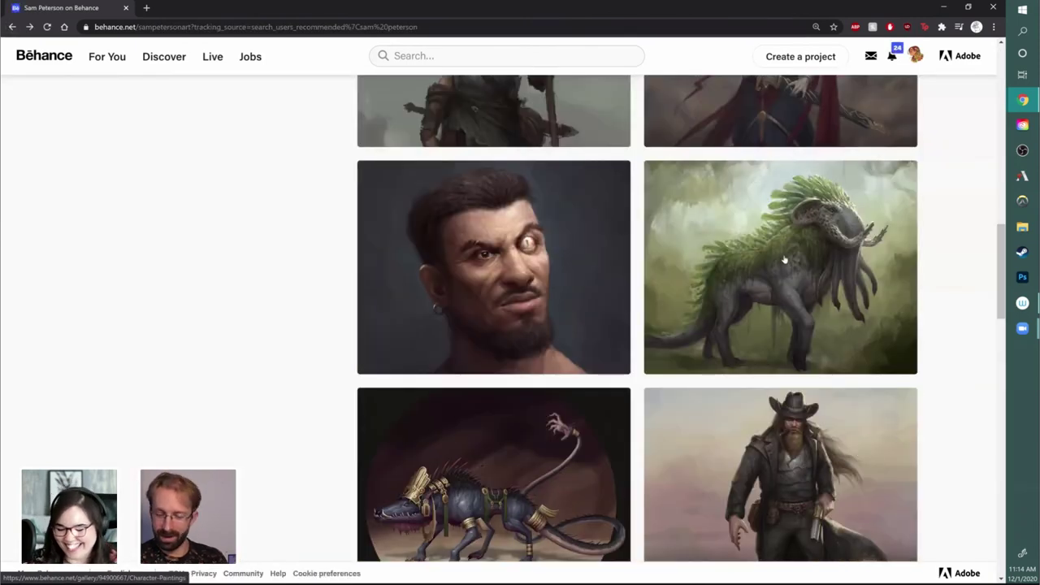
pyautogui.click(785, 259)
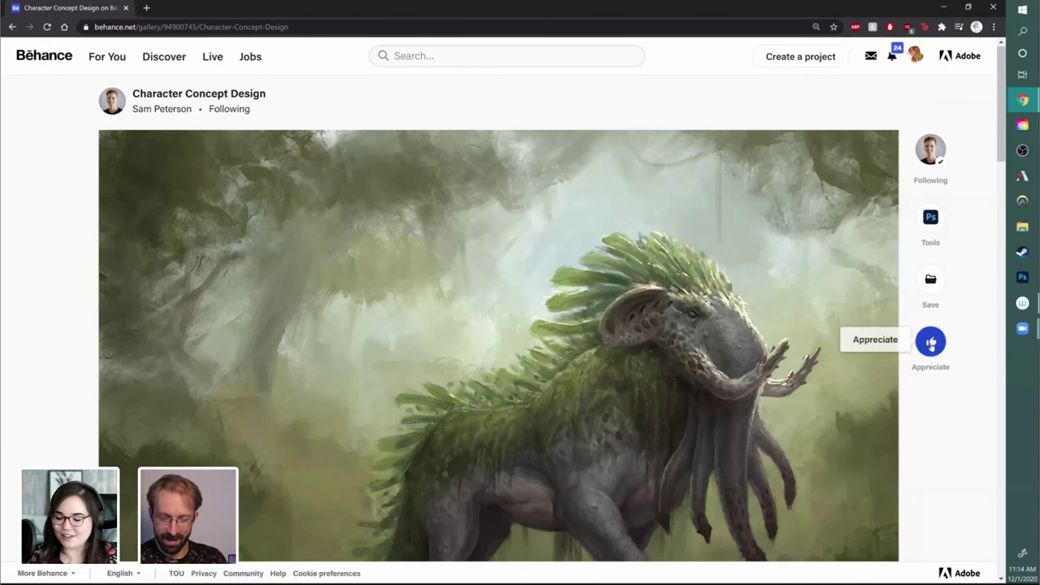
pyautogui.scroll(-3, 925, 446)
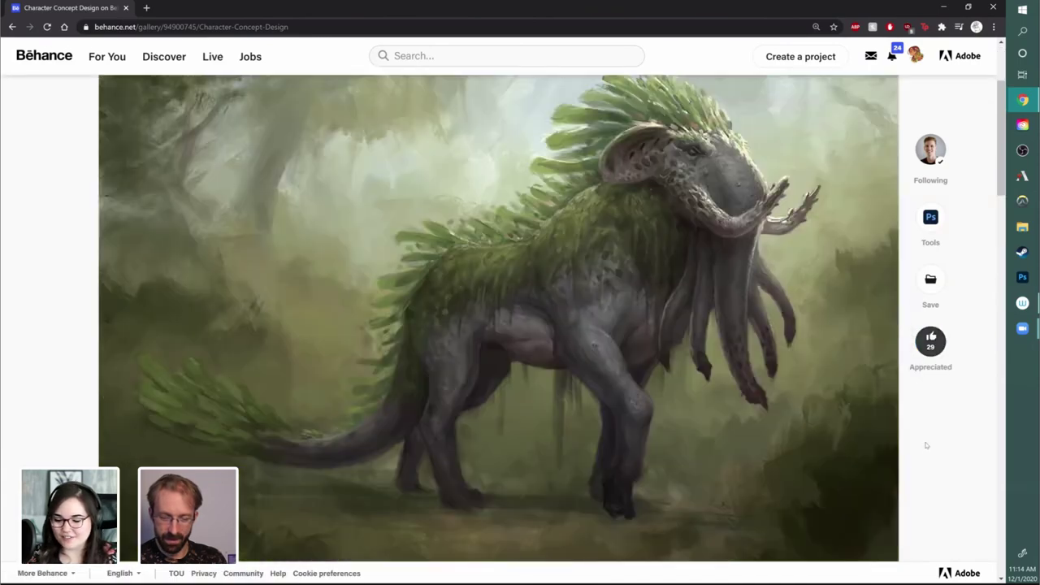
# - View the creature's pencil sketches through to the project's end and go back to the portfolio
pyautogui.scroll(-8, 926, 445)
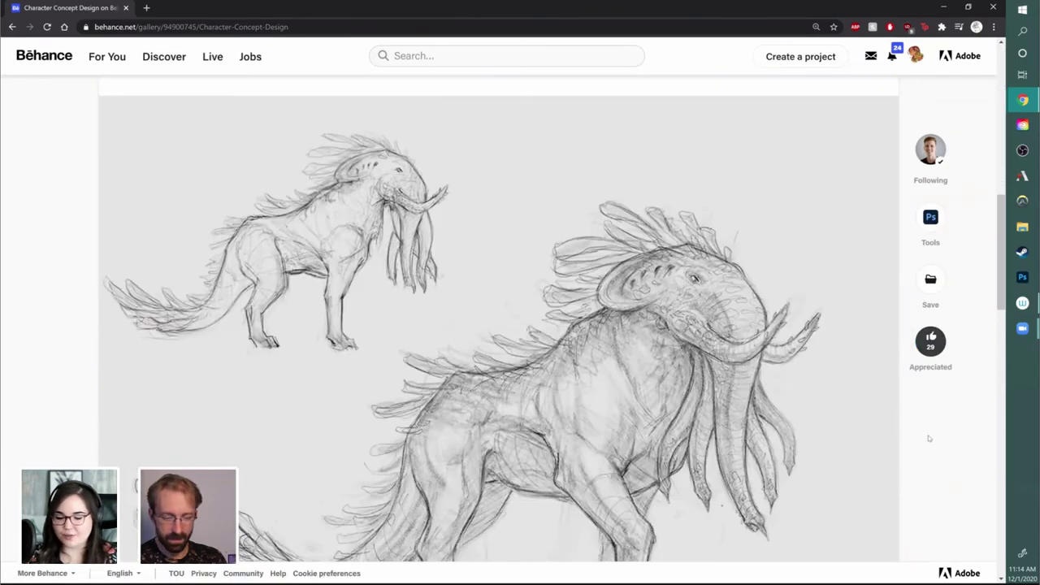
pyautogui.scroll(-6, 926, 436)
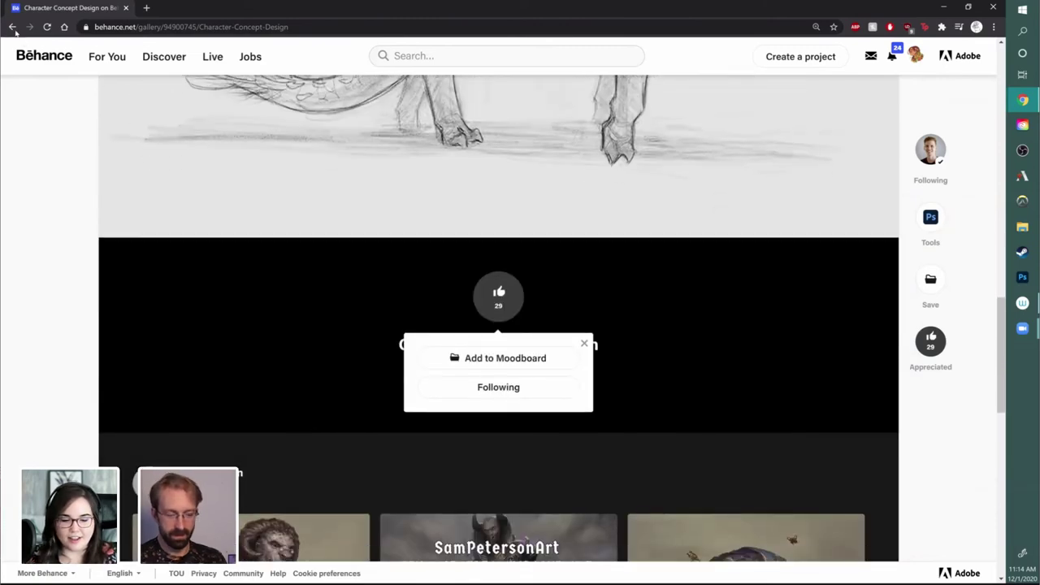
pyautogui.click(12, 27)
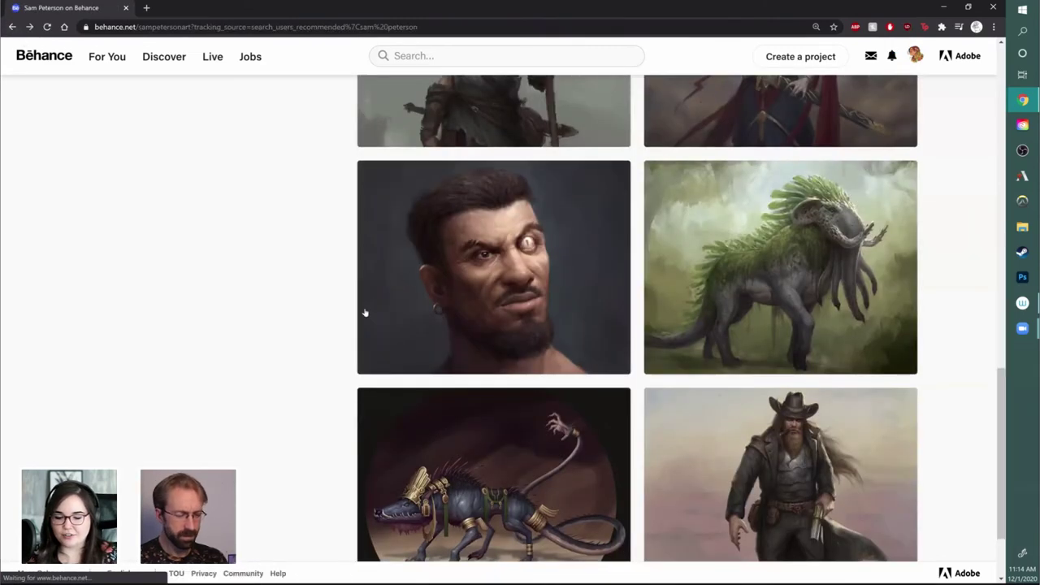
# - Show the artist's videos and look through the Fantasy Sketching and Painting stream recordings
pyautogui.scroll(10, 281, 394)
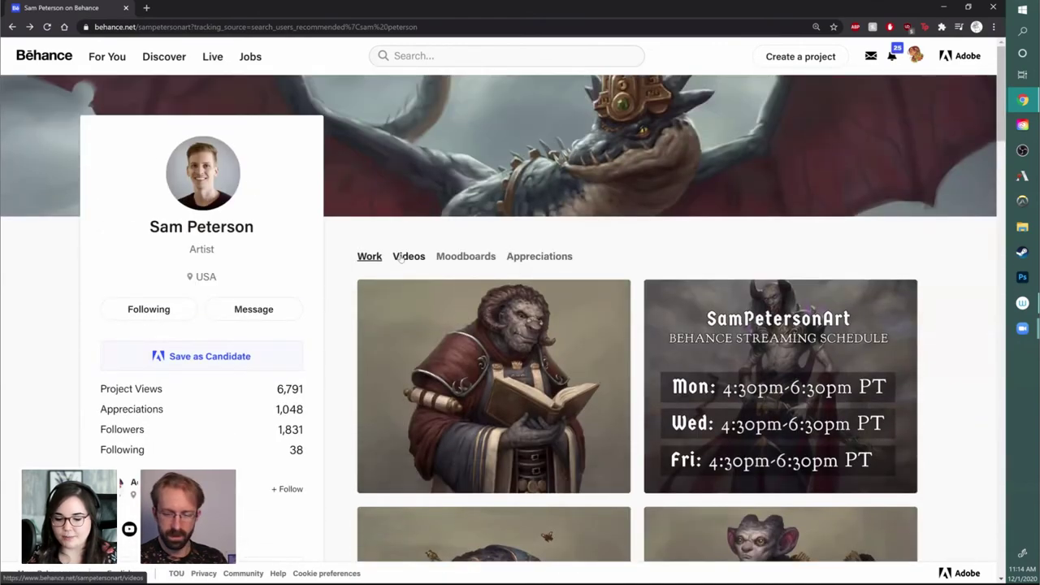
pyautogui.click(403, 257)
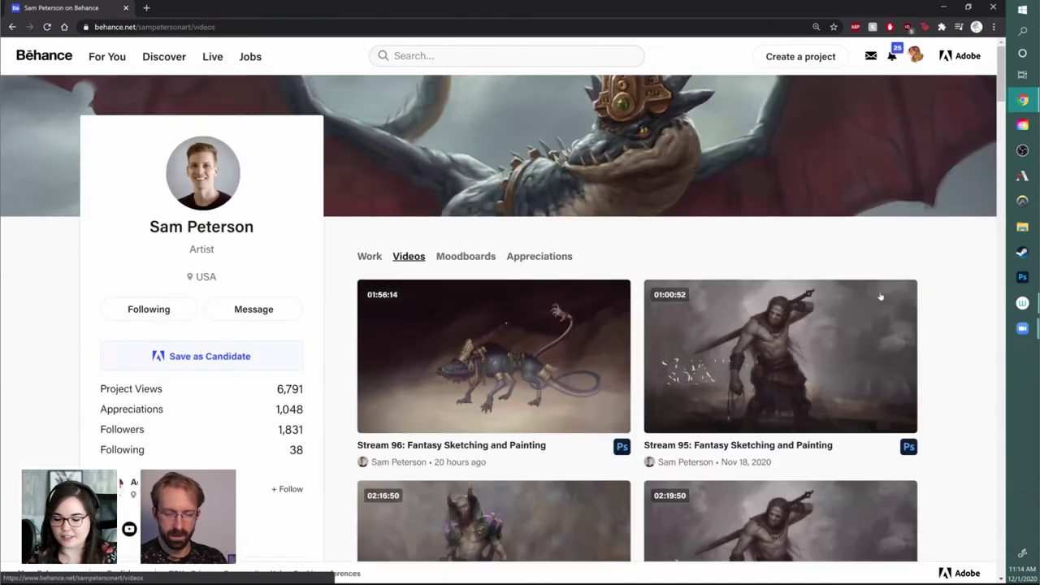
pyautogui.scroll(-1, 556, 274)
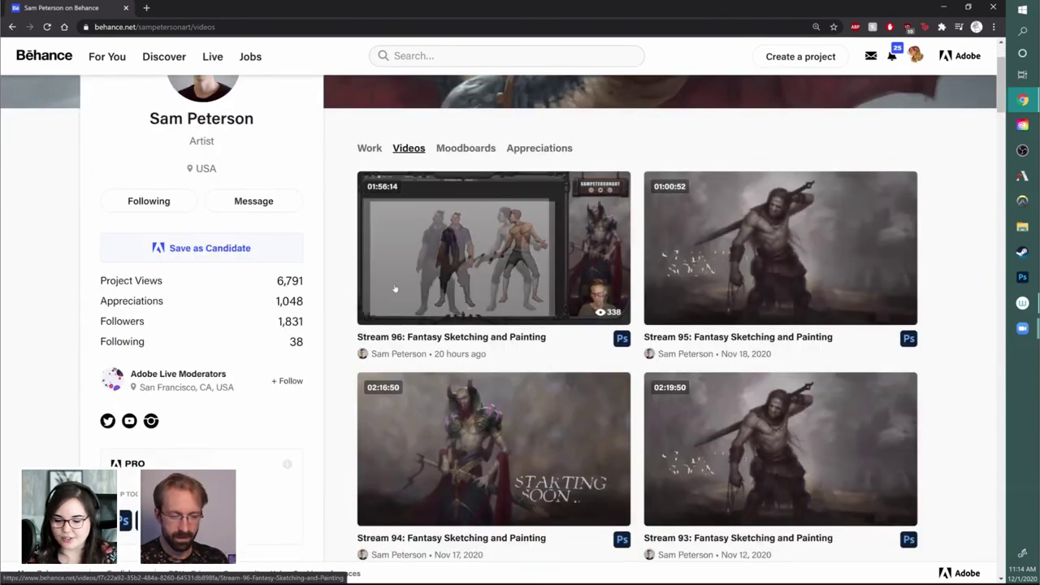
pyautogui.scroll(-2, 947, 386)
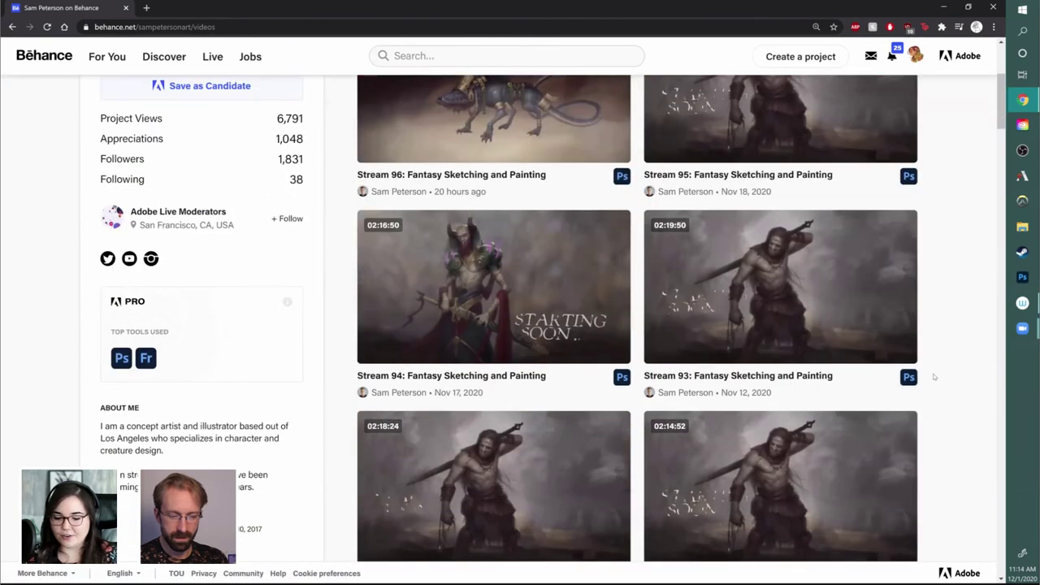
pyautogui.scroll(3, 918, 357)
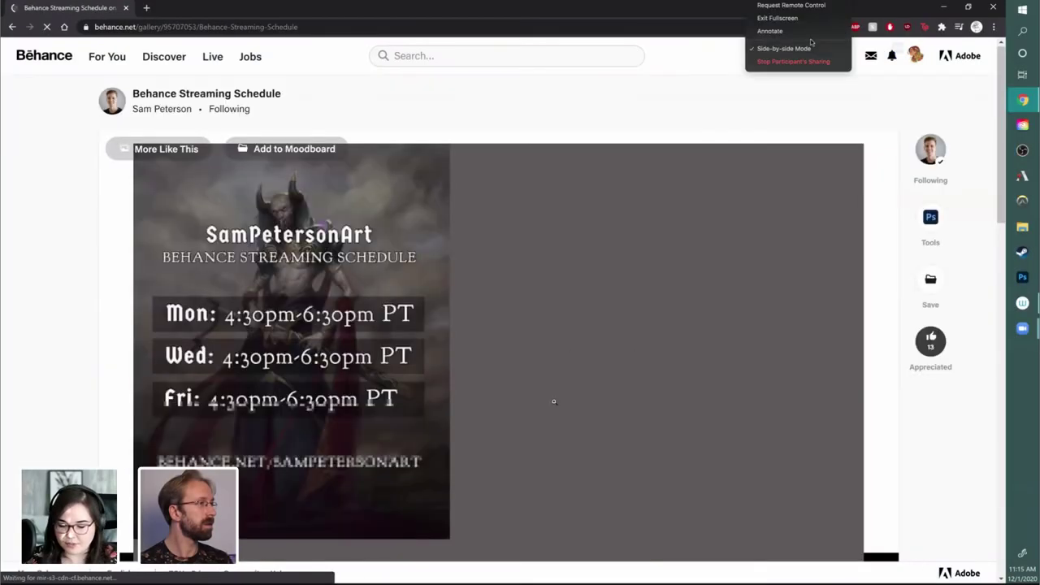
# - Check the Behance Streaming Schedule project and switch from the shared browser to the hydra painting in Photoshop
pyautogui.scroll(-2, 672, 379)
pyautogui.scroll(2, 672, 378)
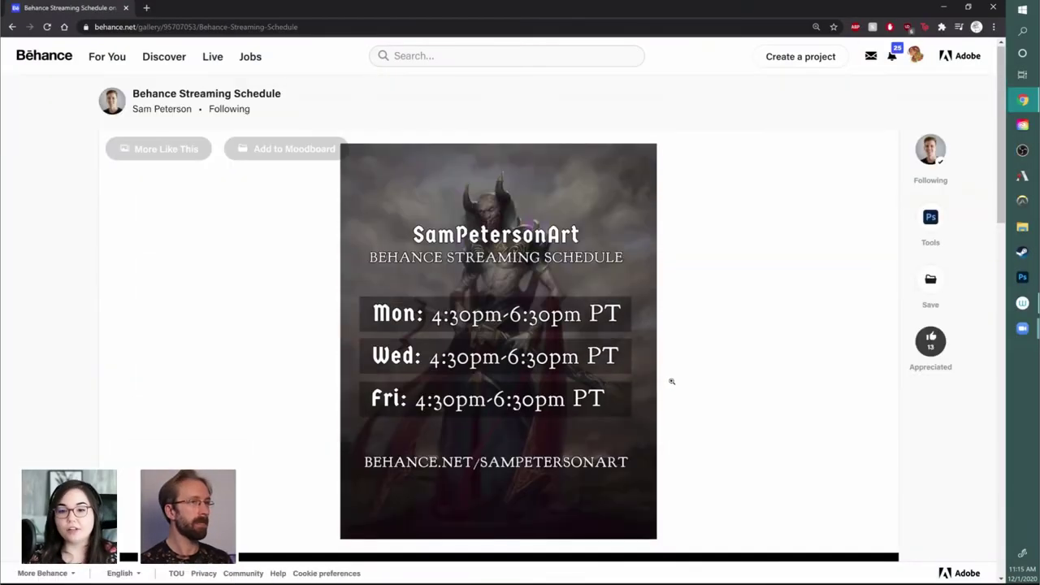
pyautogui.click(784, 2)
pyautogui.click(789, 74)
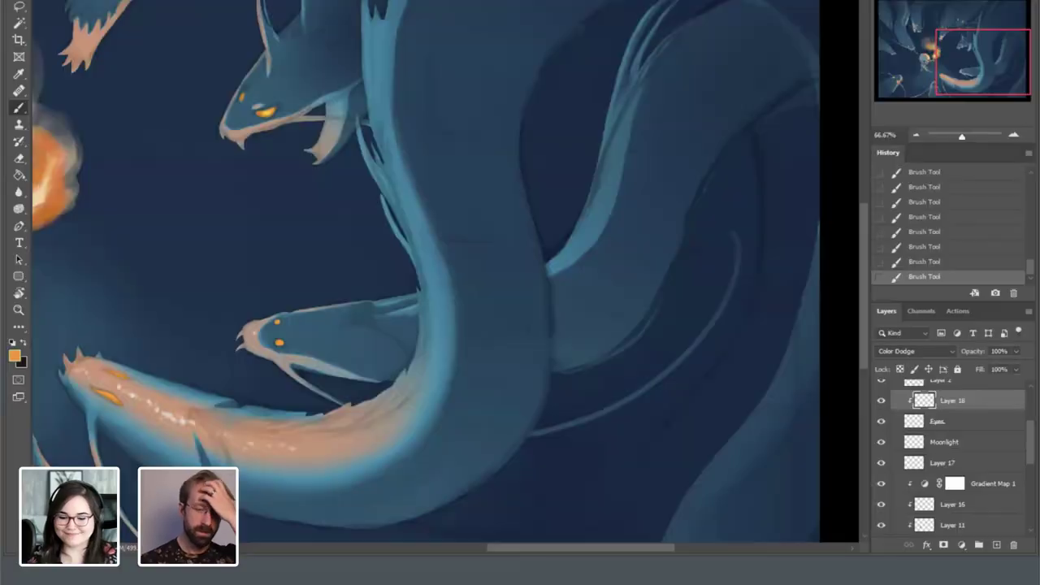
# - Look over the hydra painting, from the heads around the torch-bearing skeleton to the full composition
pyautogui.moveTo(974, 84); pyautogui.dragTo(935, 77)
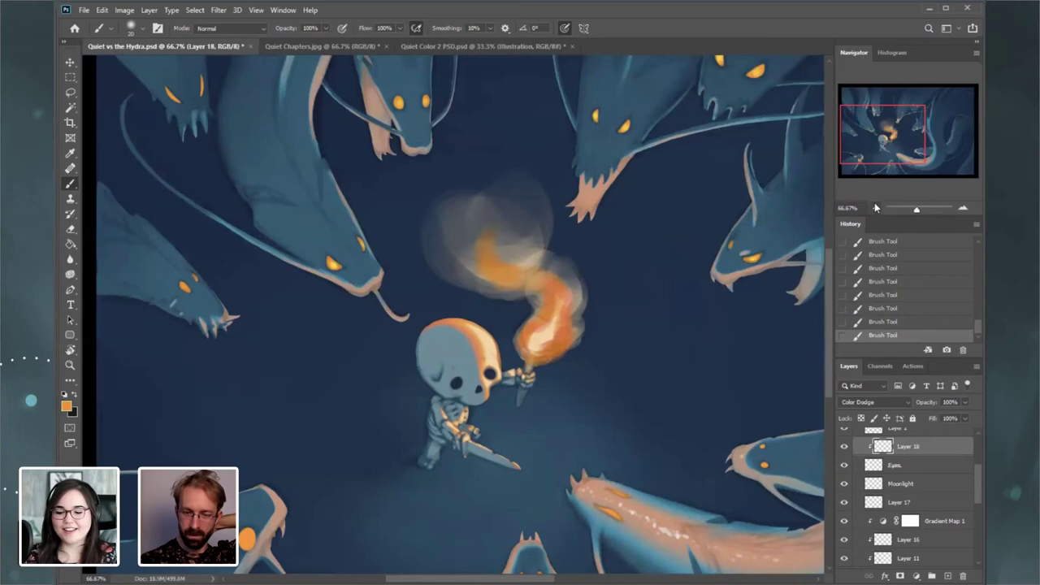
pyautogui.click(916, 135)
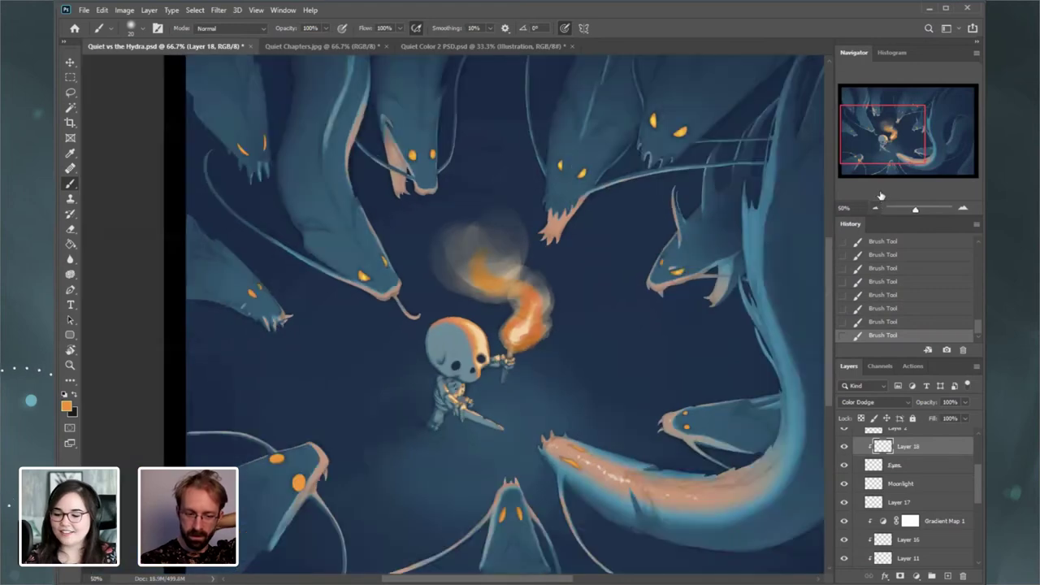
pyautogui.scroll(2, 978, 471)
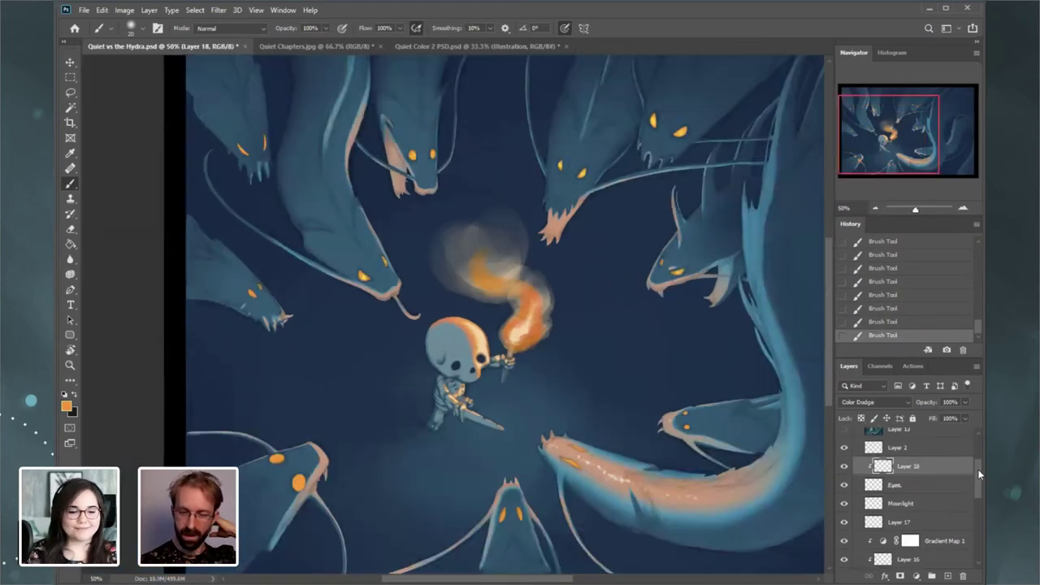
pyautogui.moveTo(978, 467); pyautogui.dragTo(977, 464)
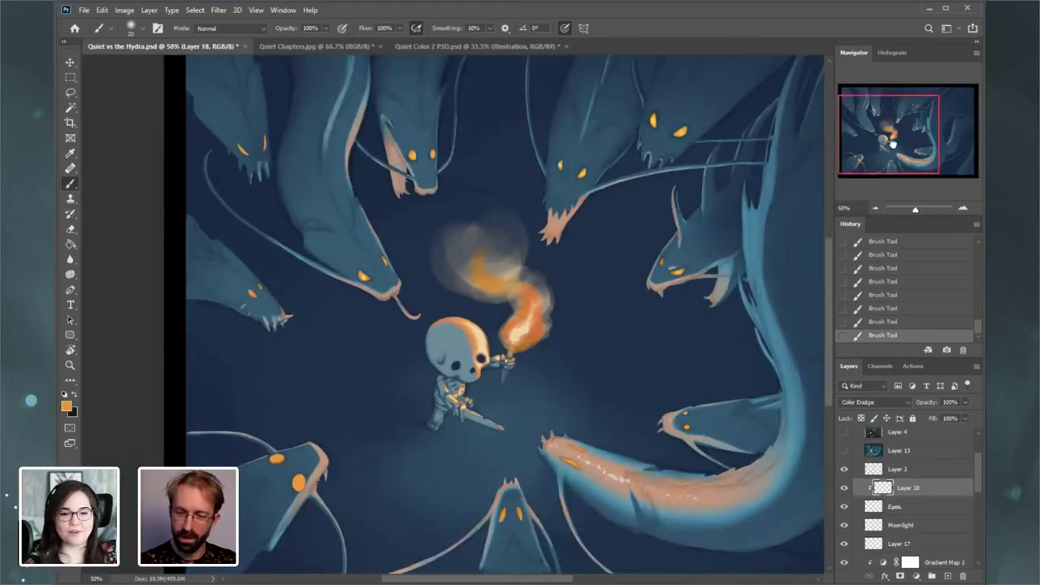
pyautogui.moveTo(895, 145); pyautogui.dragTo(903, 129)
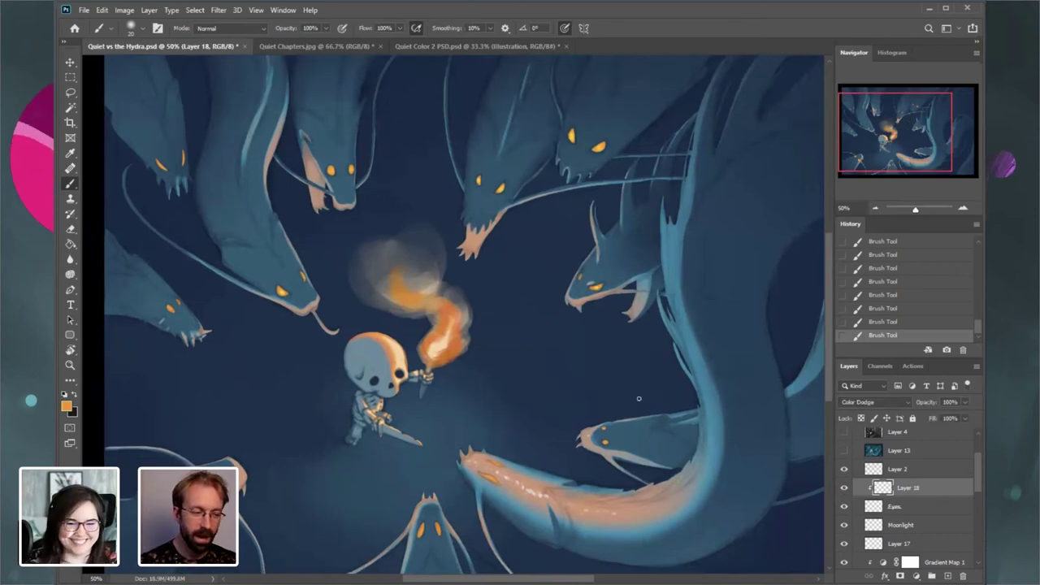
pyautogui.moveTo(896, 135); pyautogui.dragTo(897, 126)
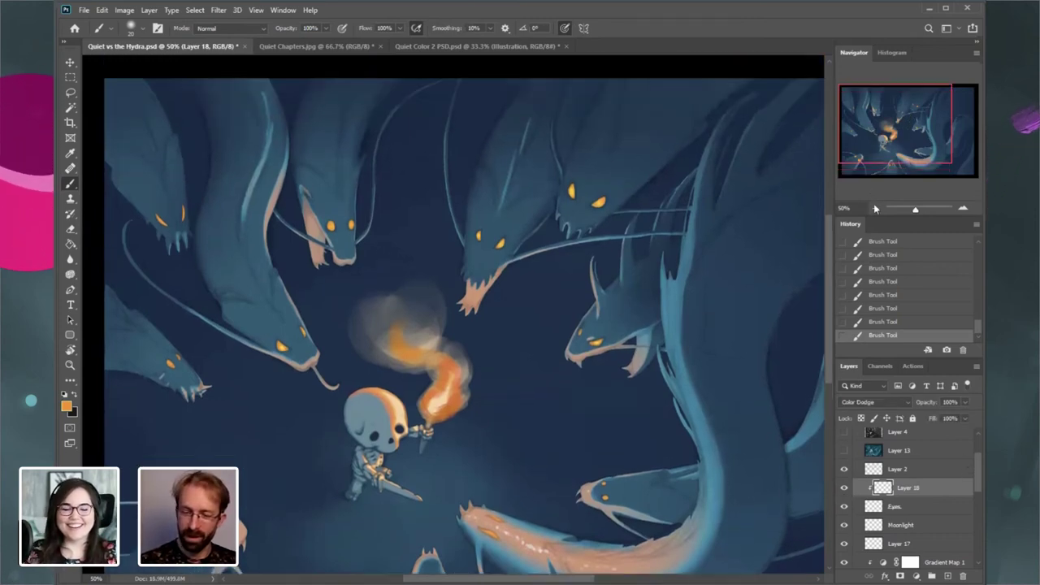
pyautogui.click(875, 208)
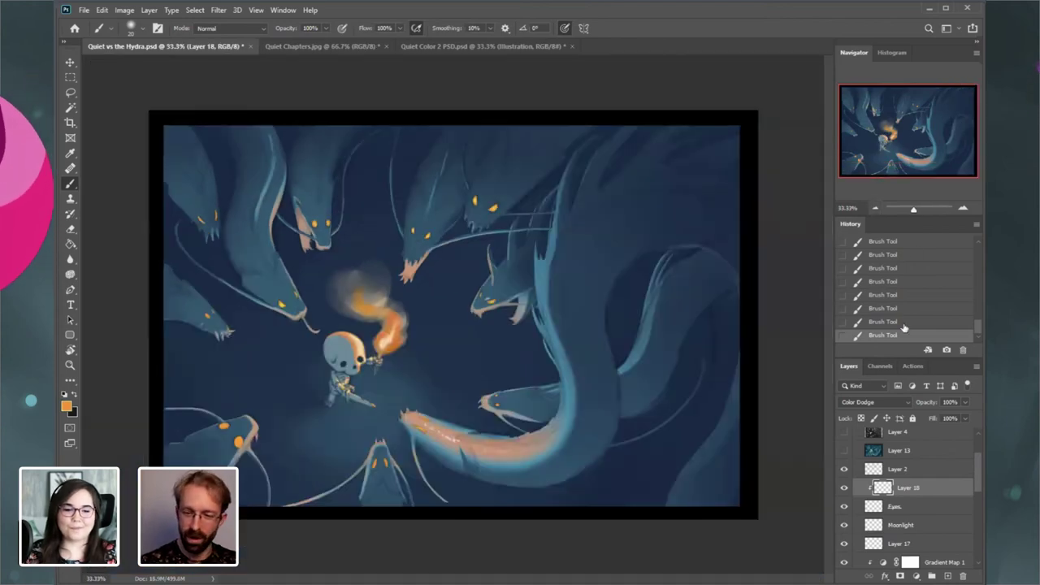
# - Recolour the darkest stop of the Gradient Map 1 copy's gradient to a muted dark green, H 137, S 33, B 16
pyautogui.moveTo(976, 488)
pyautogui.mouseDown()
pyautogui.moveTo(970, 543)
pyautogui.moveTo(973, 505)
pyautogui.mouseUp()
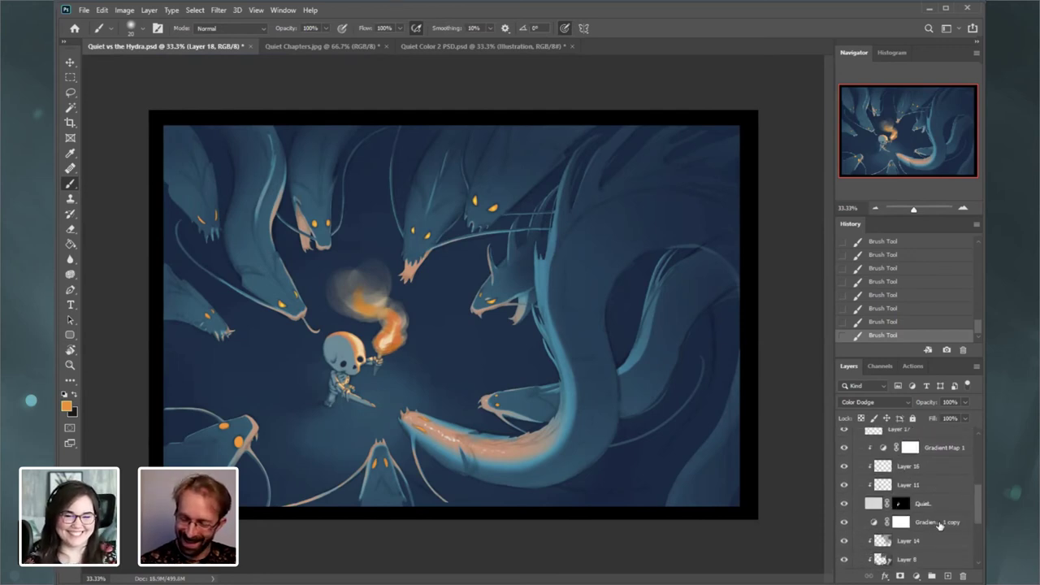
pyautogui.click(940, 526)
pyautogui.click(843, 521)
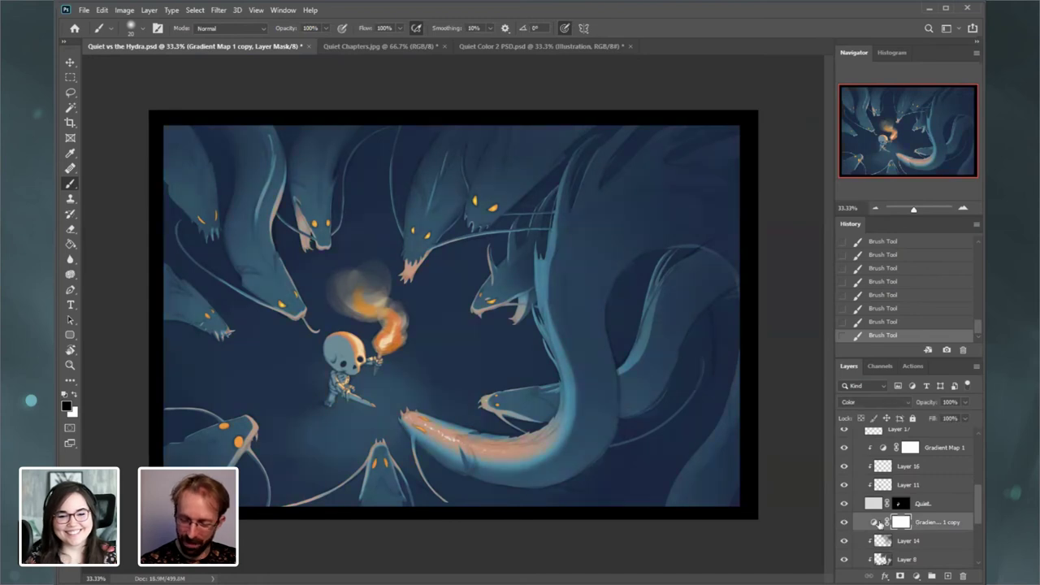
pyautogui.doubleClick(876, 524)
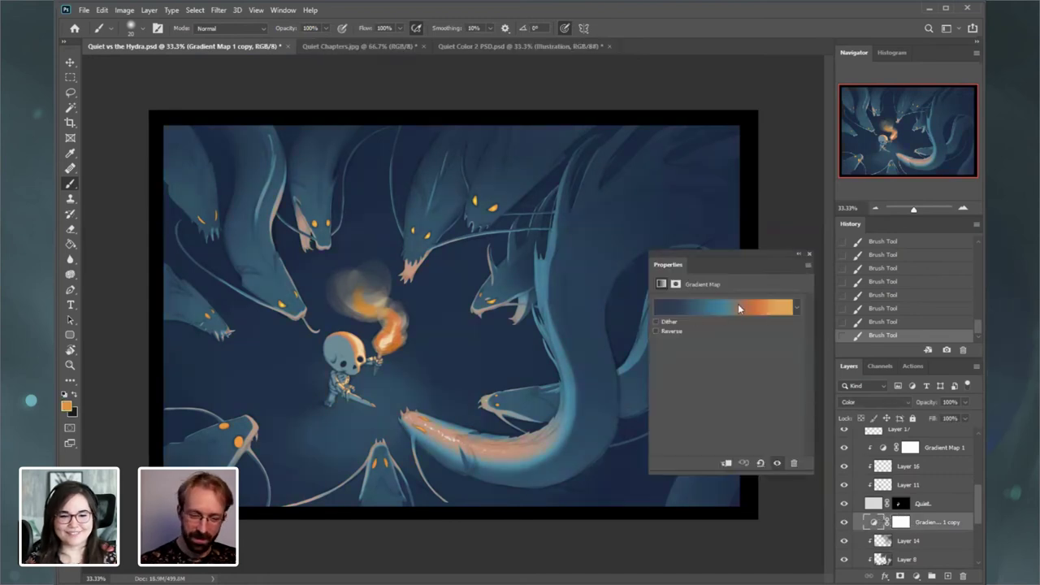
pyautogui.click(738, 307)
pyautogui.moveTo(794, 302); pyautogui.dragTo(794, 319)
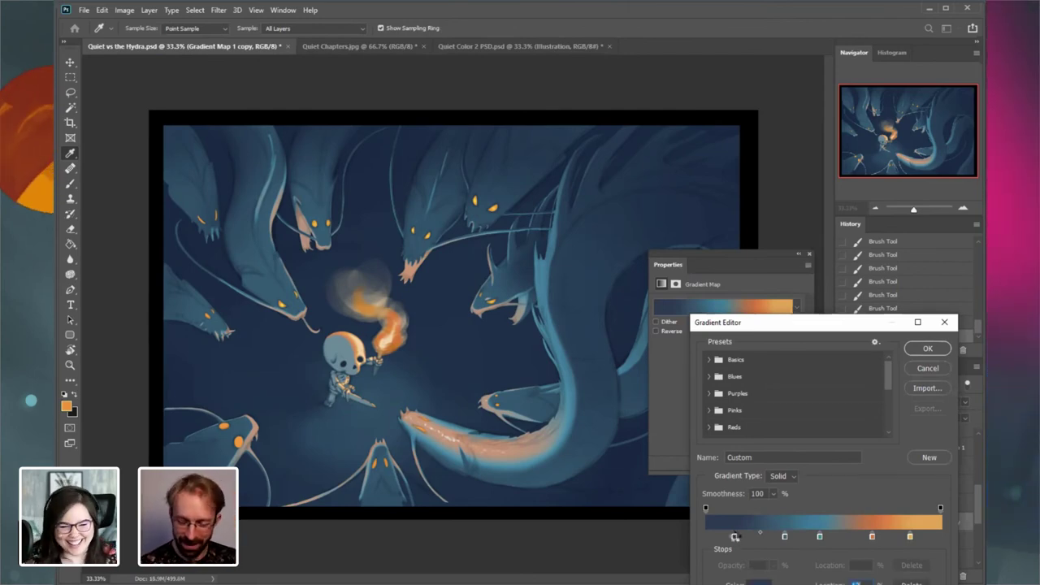
pyautogui.doubleClick(735, 537)
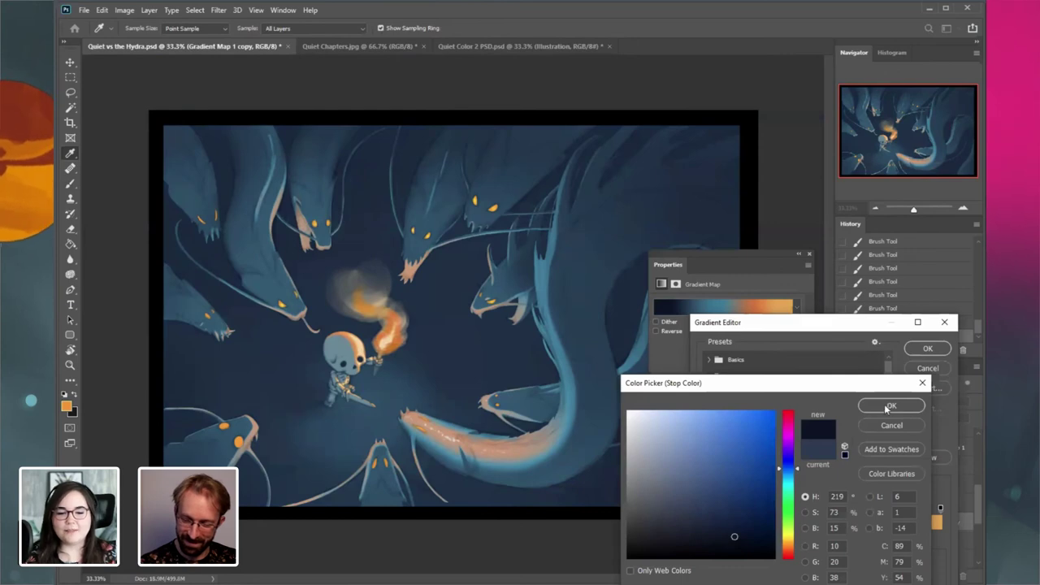
pyautogui.click(790, 505)
pyautogui.moveTo(789, 504); pyautogui.dragTo(786, 502)
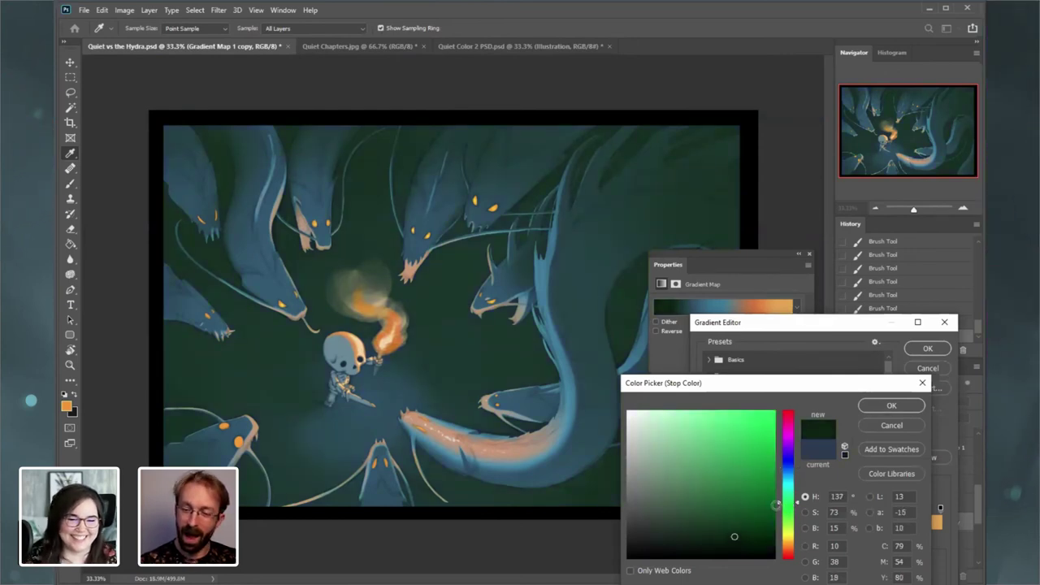
pyautogui.moveTo(676, 534); pyautogui.dragTo(679, 533)
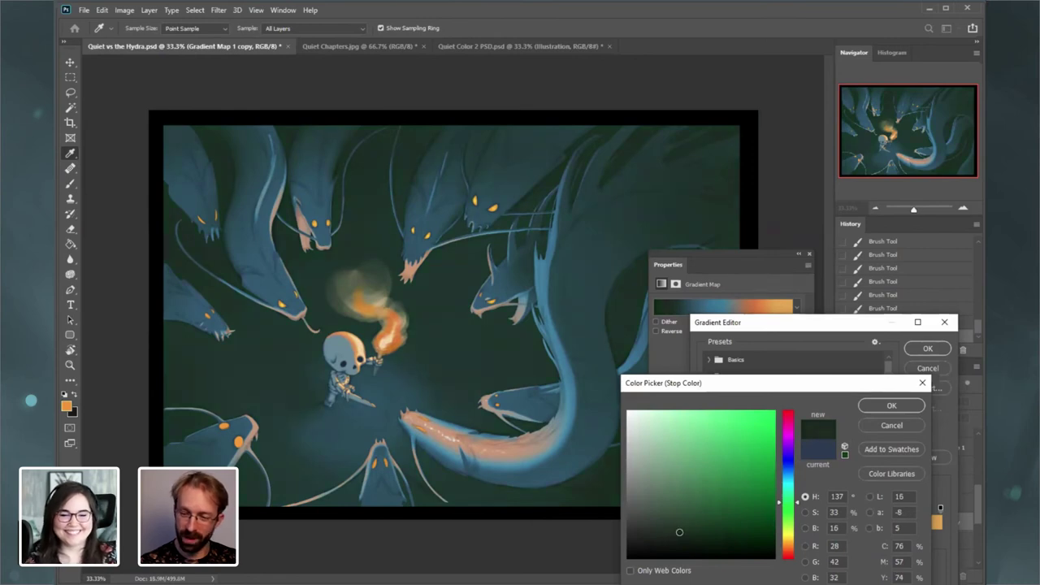
pyautogui.click(890, 406)
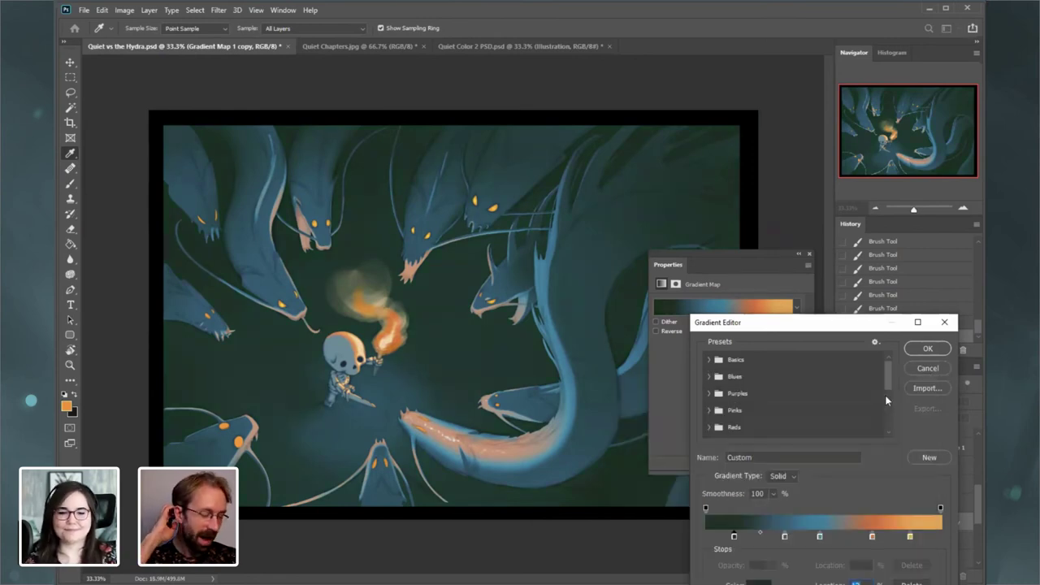
pyautogui.click(927, 348)
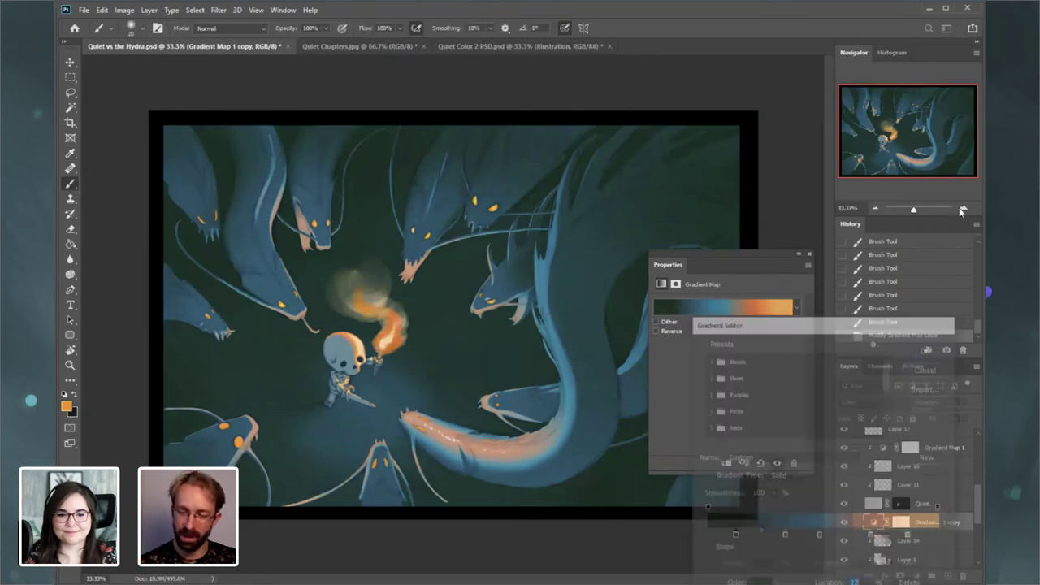
pyautogui.press('b')
pyautogui.hotkey('ctrl', '+')
pyautogui.moveTo(333, 305); pyautogui.dragTo(415, 255)
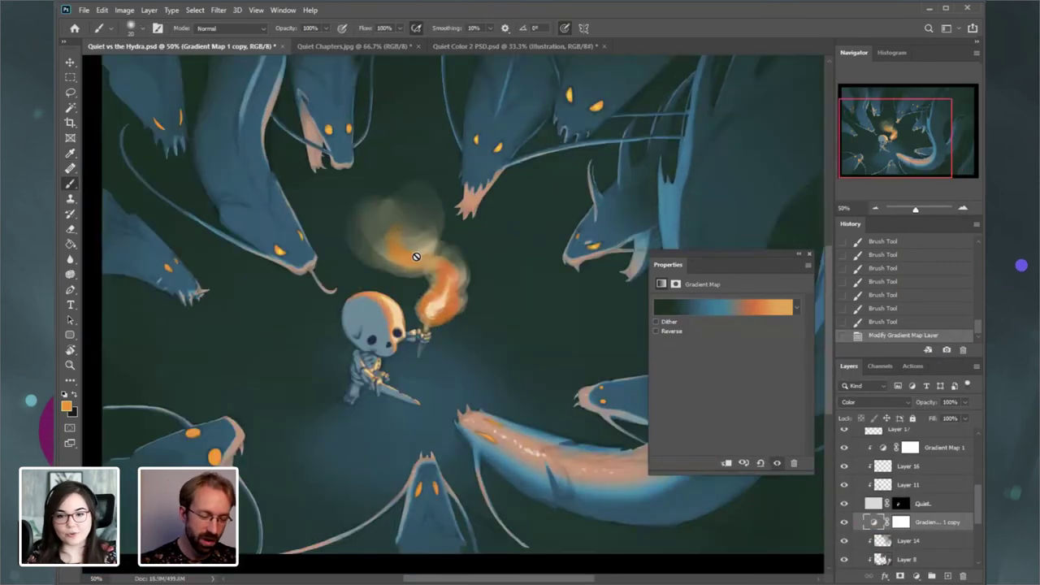
pyautogui.click(72, 229)
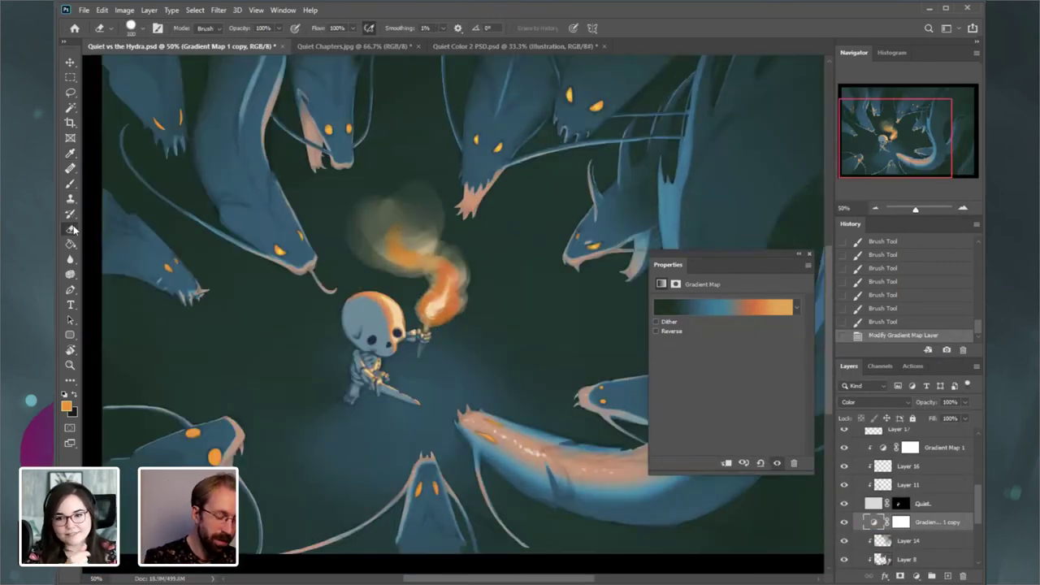
pyautogui.click(75, 184)
# - Toggle the visibility of the Gradient Map 1 copy layer to compare the painting with and without its recoloured gradient
pyautogui.moveTo(975, 500); pyautogui.dragTo(978, 513)
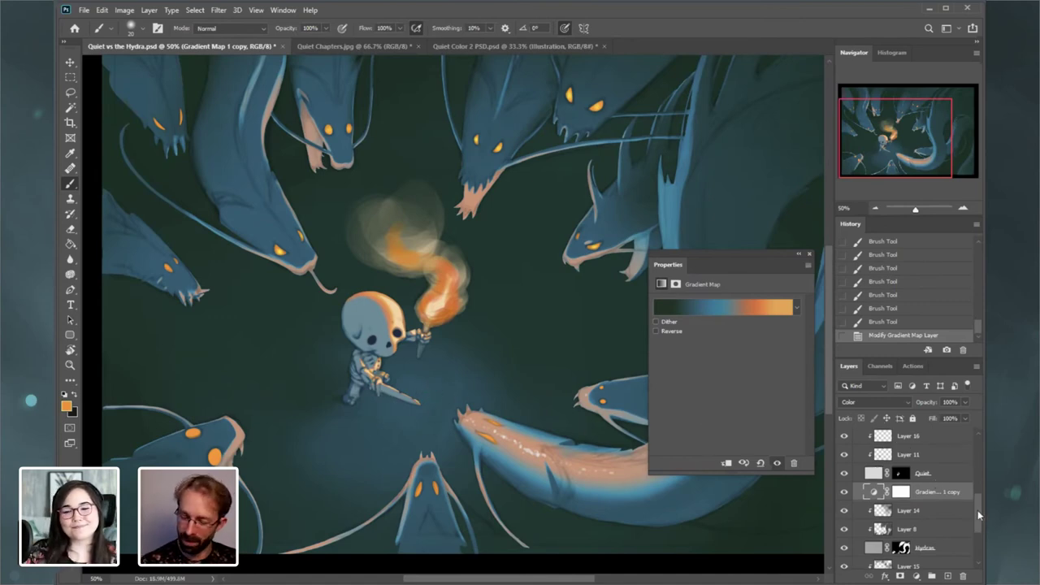
pyautogui.moveTo(978, 514); pyautogui.dragTo(978, 510)
pyautogui.click(844, 500)
pyautogui.click(844, 500)
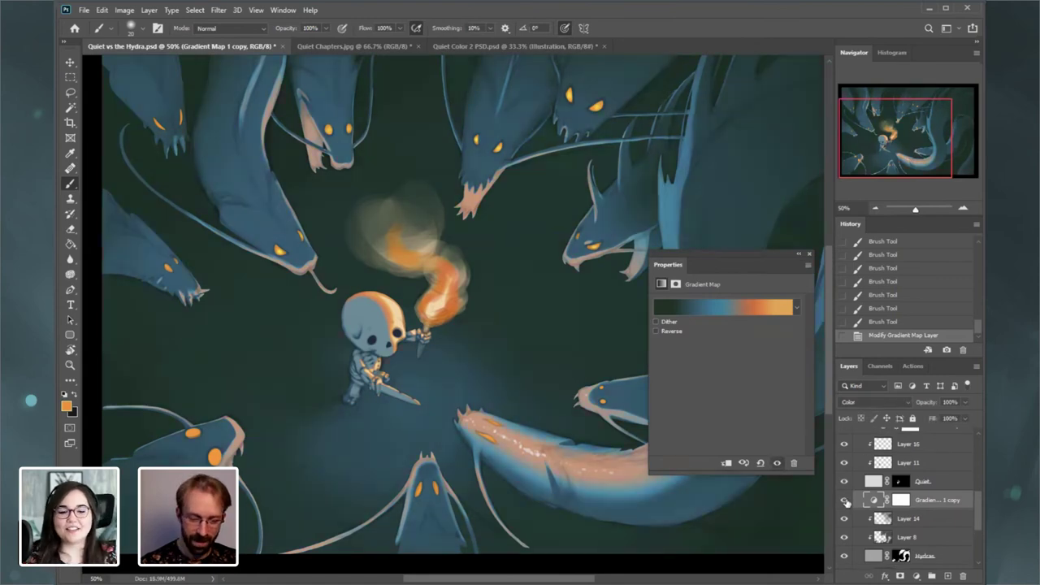
# - Add a near-black green stop, H 137, S 22, B 8, at the dark end of the Gradient Map 1 copy's gradient
pyautogui.moveTo(889, 154); pyautogui.dragTo(887, 171)
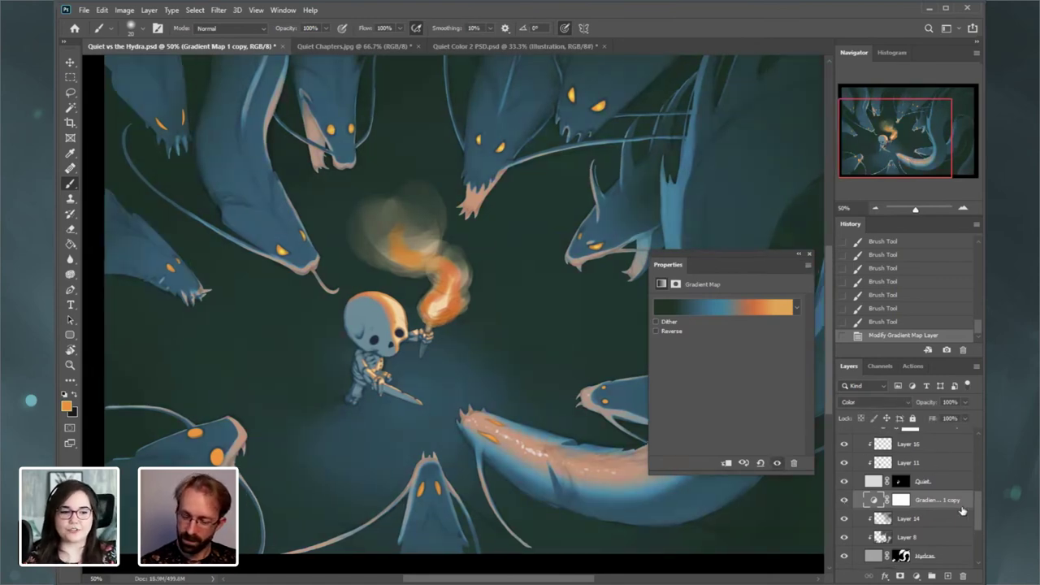
pyautogui.click(694, 305)
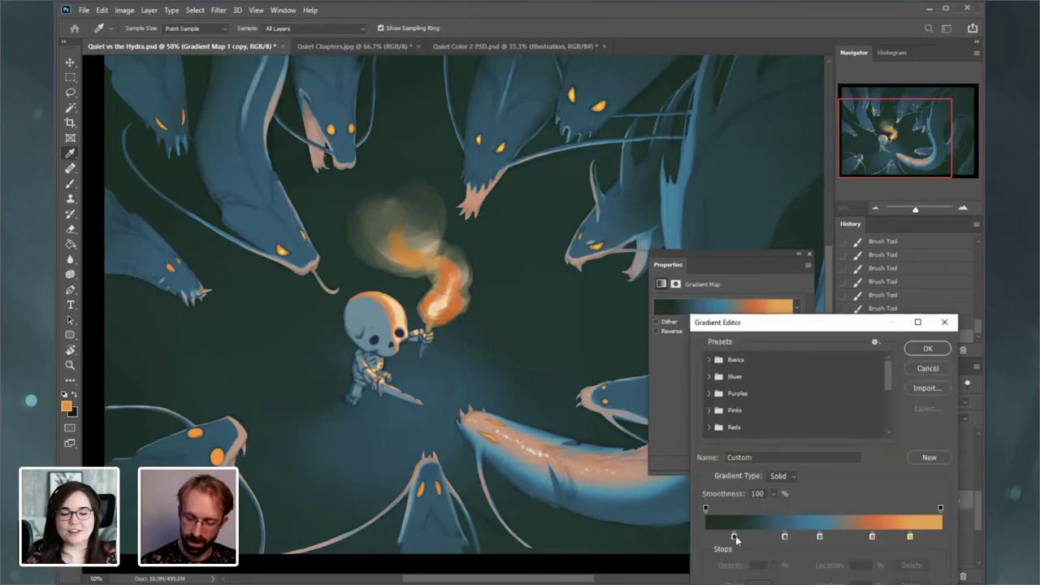
pyautogui.moveTo(736, 541); pyautogui.dragTo(740, 538)
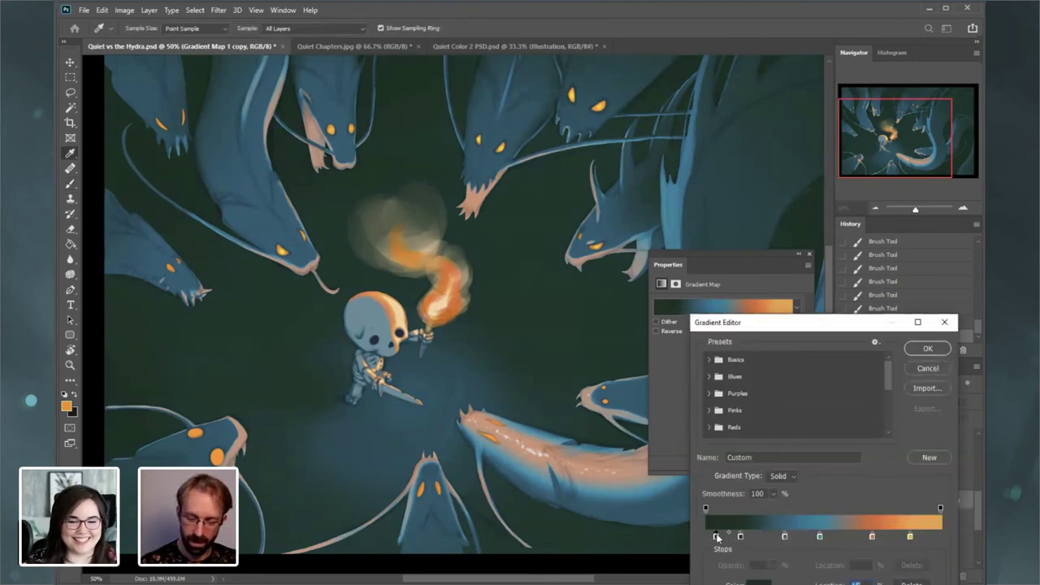
pyautogui.doubleClick(716, 537)
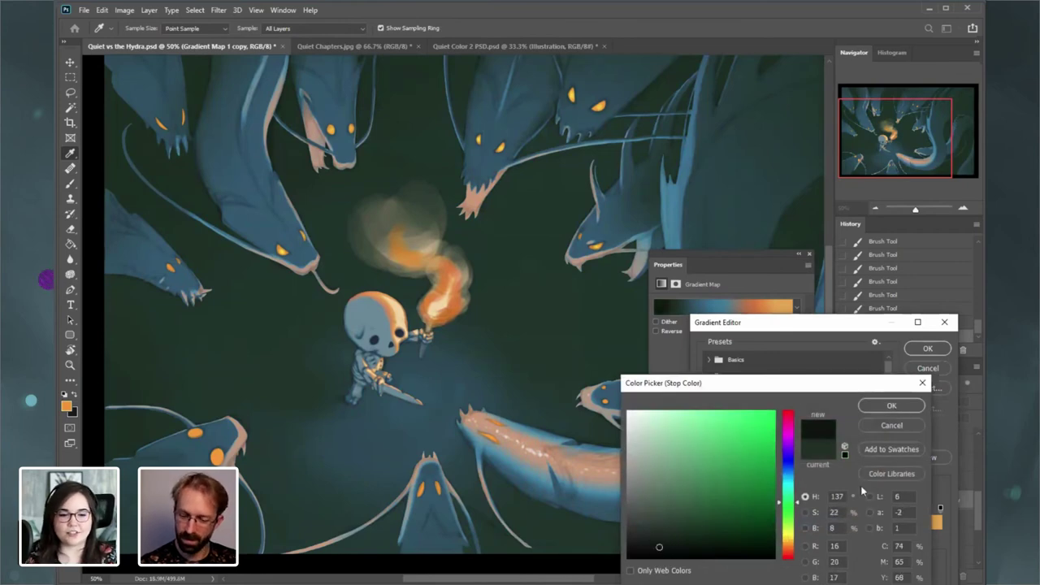
pyautogui.click(891, 405)
# - Move the dark green stop further from the dark end, bring the first blue stop close to it, and apply the gradient
pyautogui.click(789, 537)
pyautogui.moveTo(740, 539); pyautogui.dragTo(758, 539)
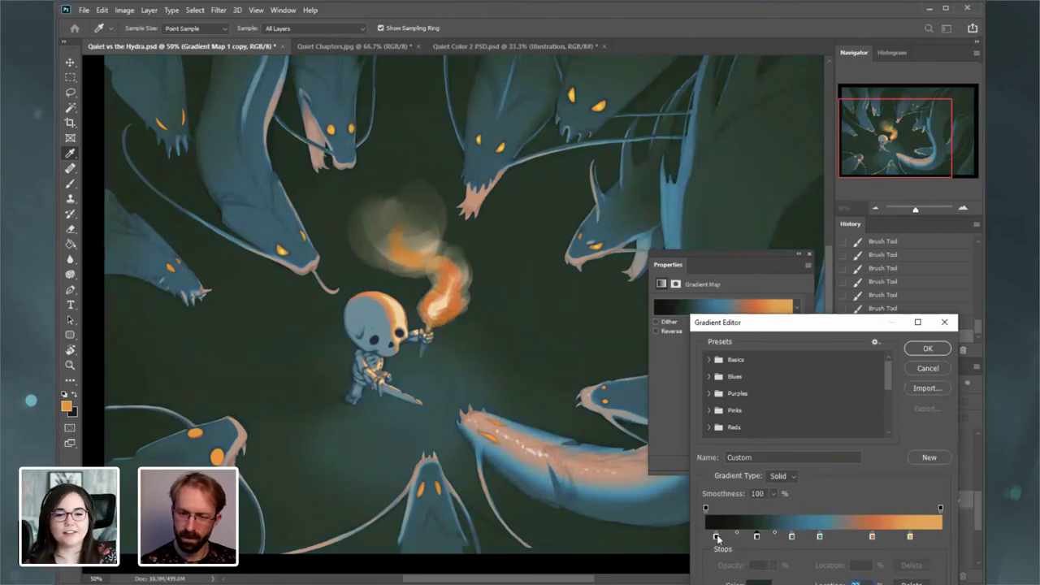
pyautogui.click(792, 537)
pyautogui.moveTo(791, 538); pyautogui.dragTo(776, 538)
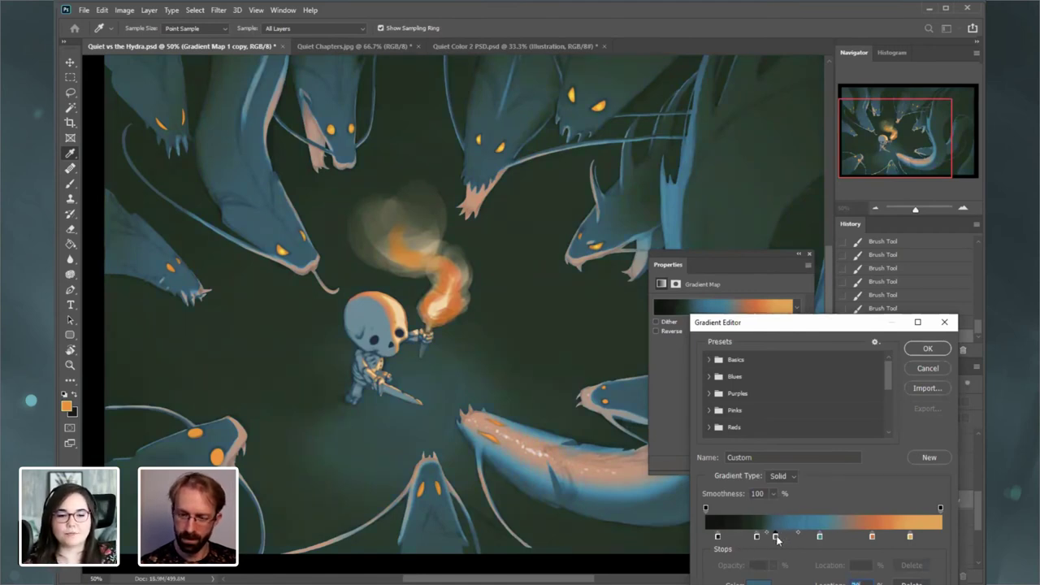
pyautogui.moveTo(754, 539); pyautogui.dragTo(751, 540)
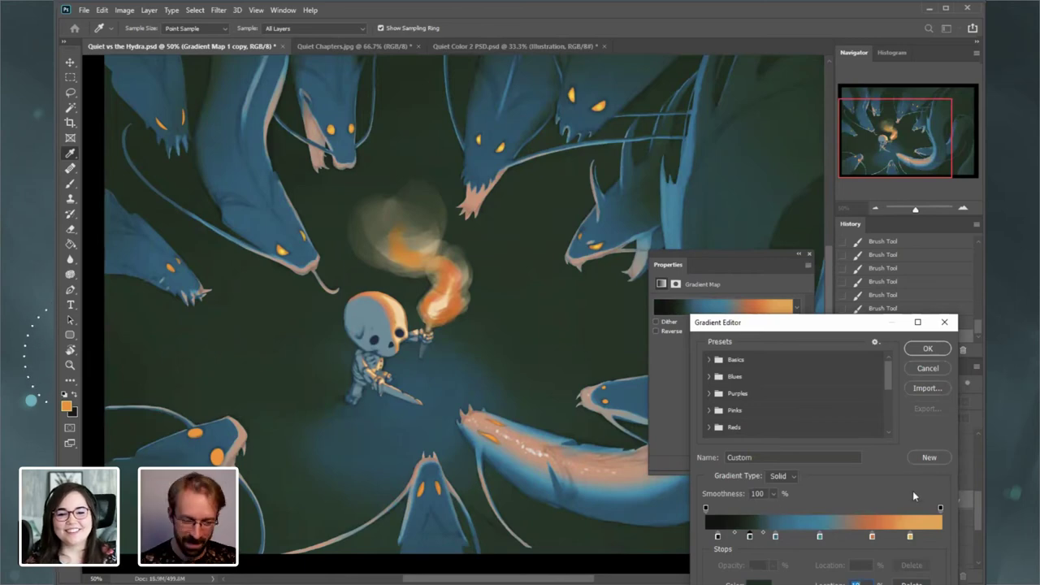
pyautogui.click(927, 349)
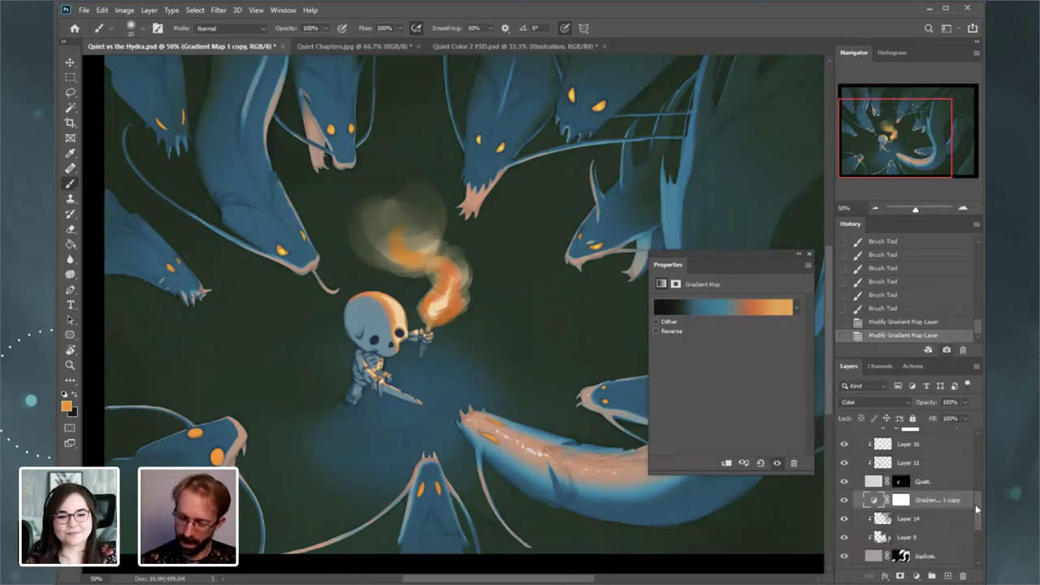
# - Toggle the visibility of Layer 17 and Gradient Map 1 to check what each contributes to the painting
pyautogui.moveTo(975, 504)
pyautogui.mouseDown()
pyautogui.moveTo(979, 471)
pyautogui.moveTo(976, 497)
pyautogui.mouseUp()
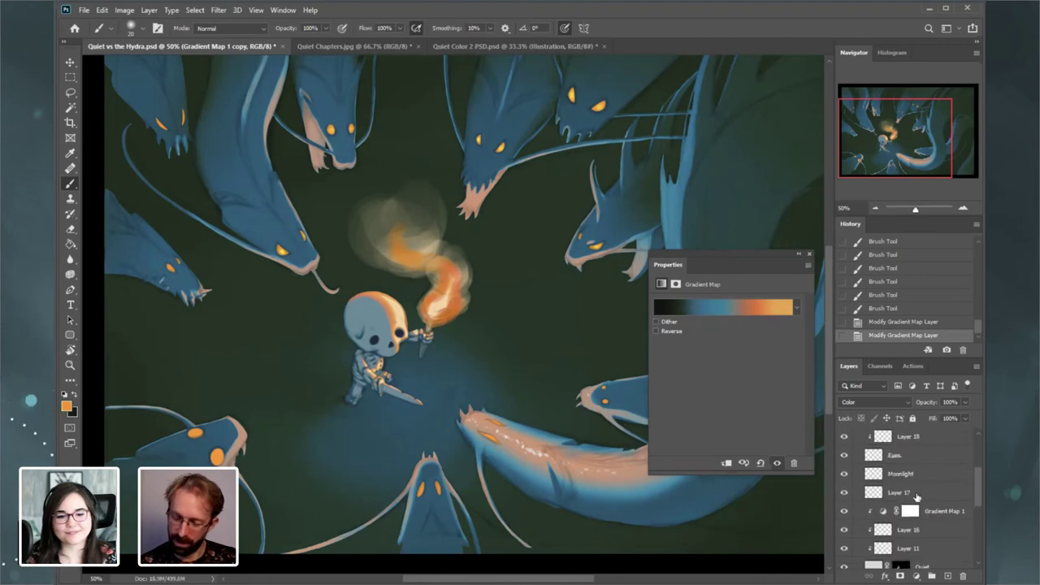
pyautogui.click(866, 497)
pyautogui.click(843, 492)
pyautogui.click(843, 492)
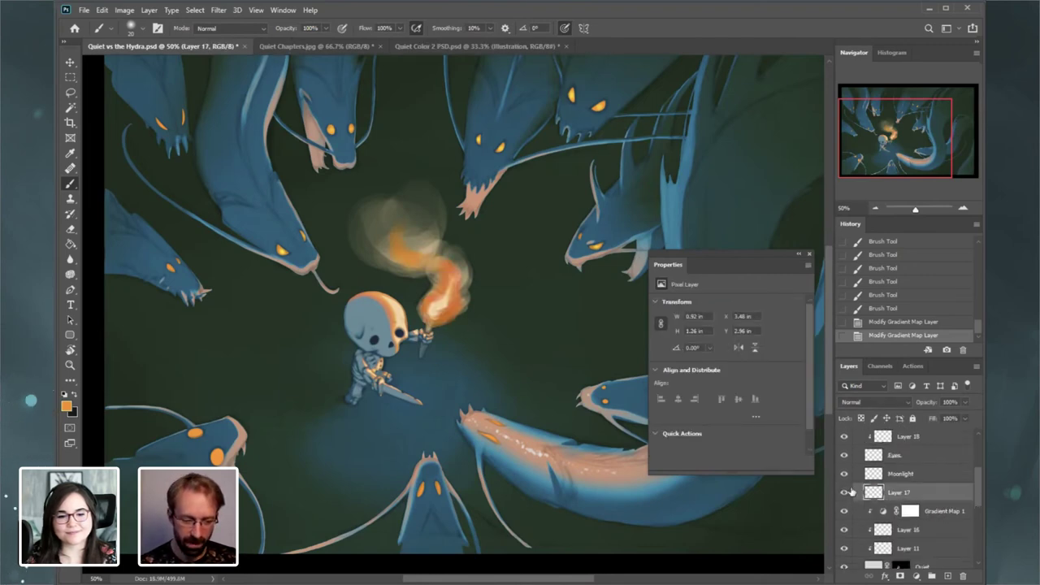
pyautogui.click(844, 511)
pyautogui.click(844, 511)
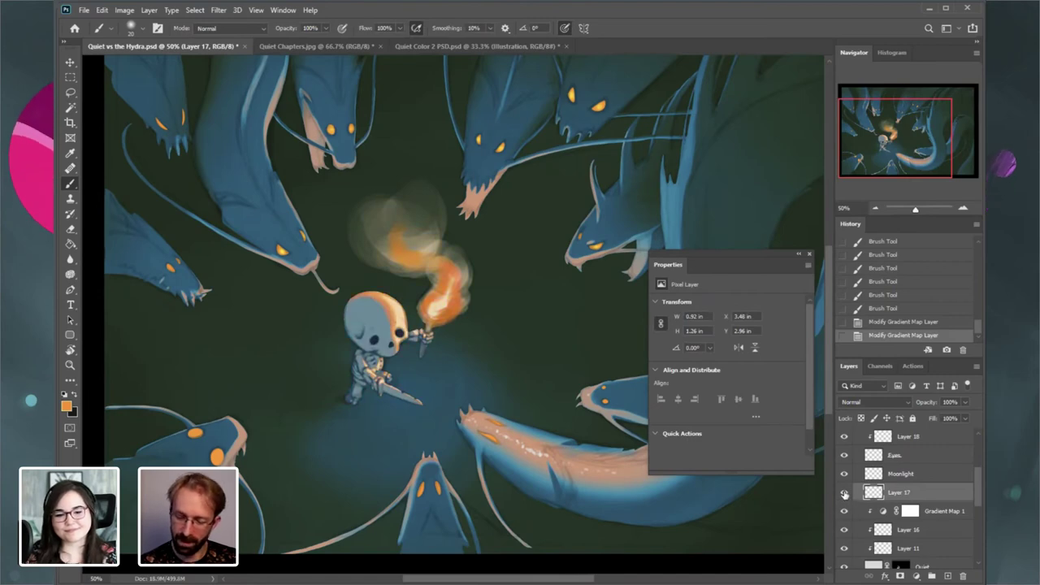
pyautogui.click(845, 492)
pyautogui.click(845, 492)
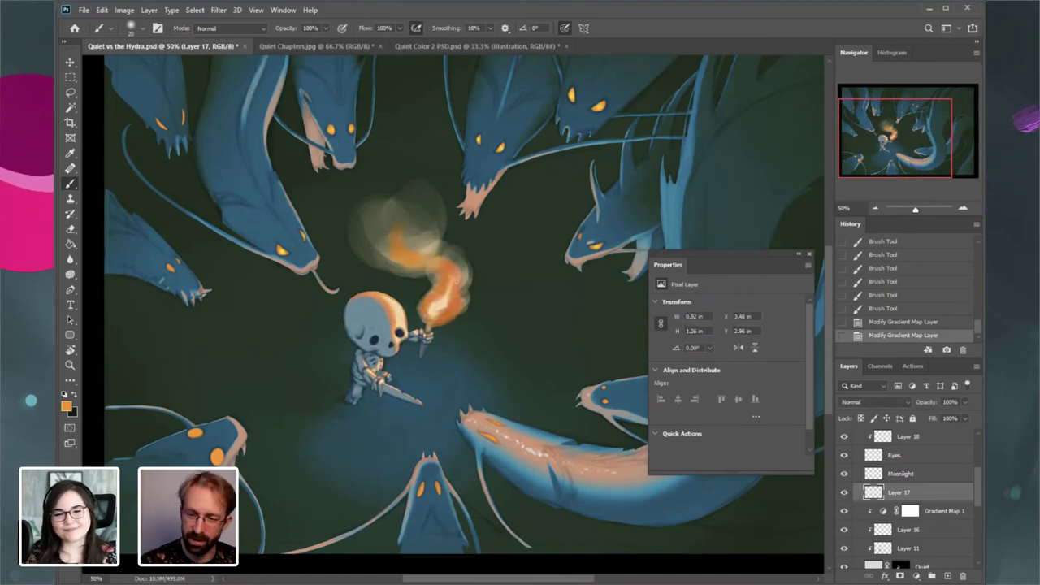
# - Add a new layer directly above Layer 17
pyautogui.click(148, 10)
pyautogui.moveTo(171, 19)
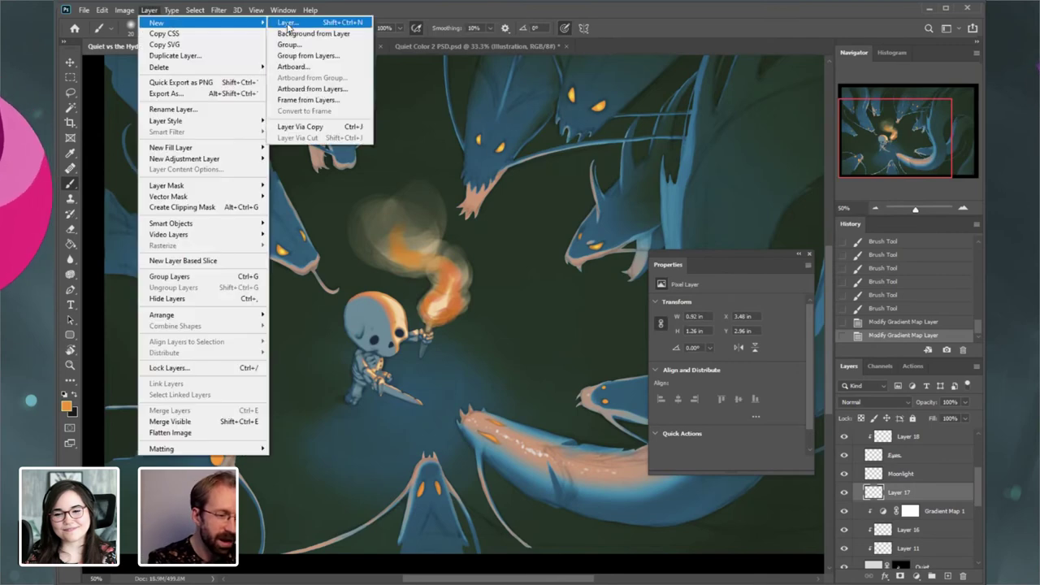
pyautogui.click(290, 23)
pyautogui.click(595, 454)
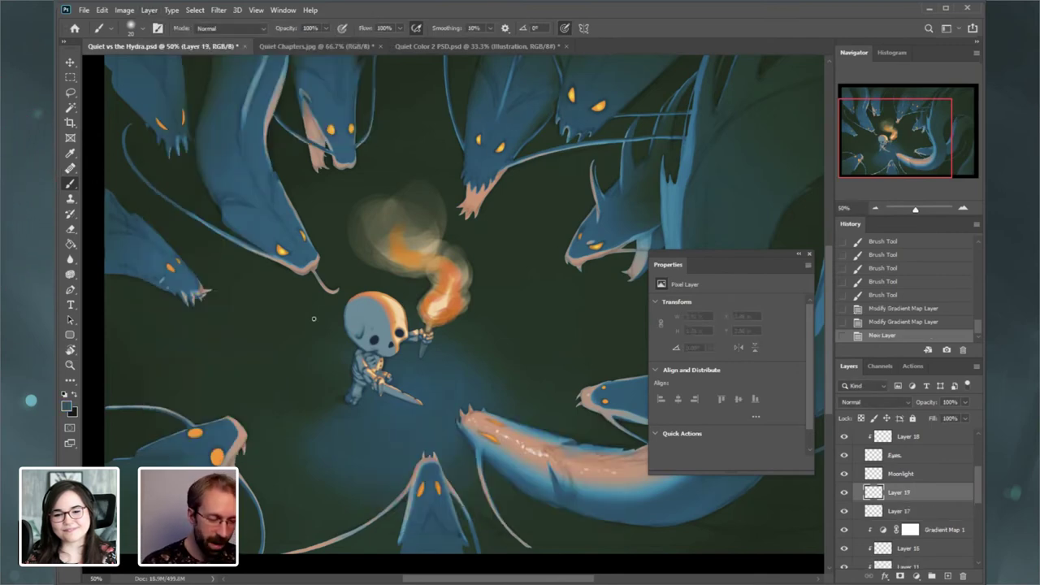
# - Set the foreground colour to a muted mid green, H 128, S 41, B 42, starting from the background's dark green
pyautogui.hotkey('alt', 'shift', 'c')
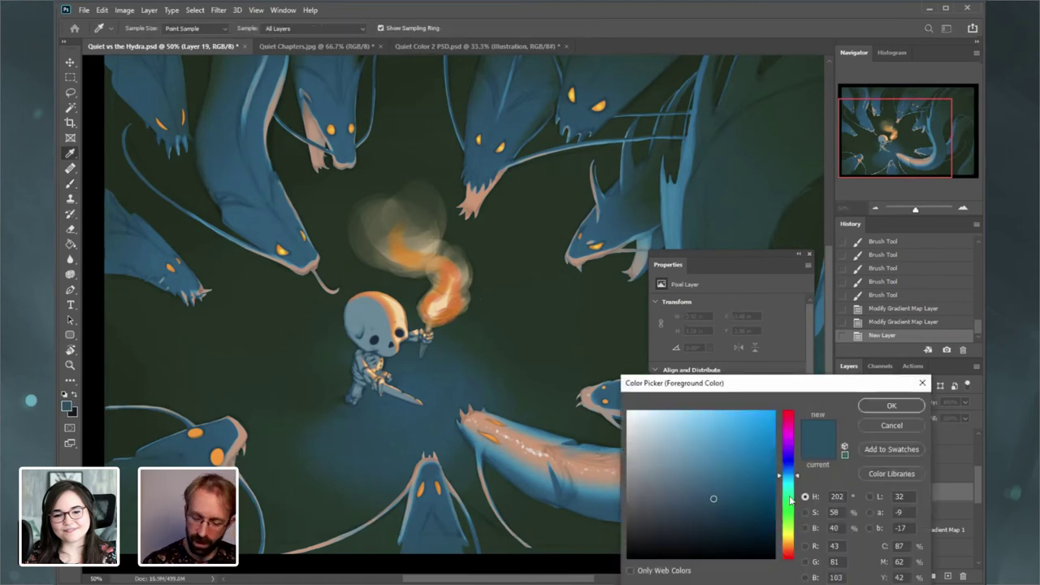
pyautogui.click(521, 296)
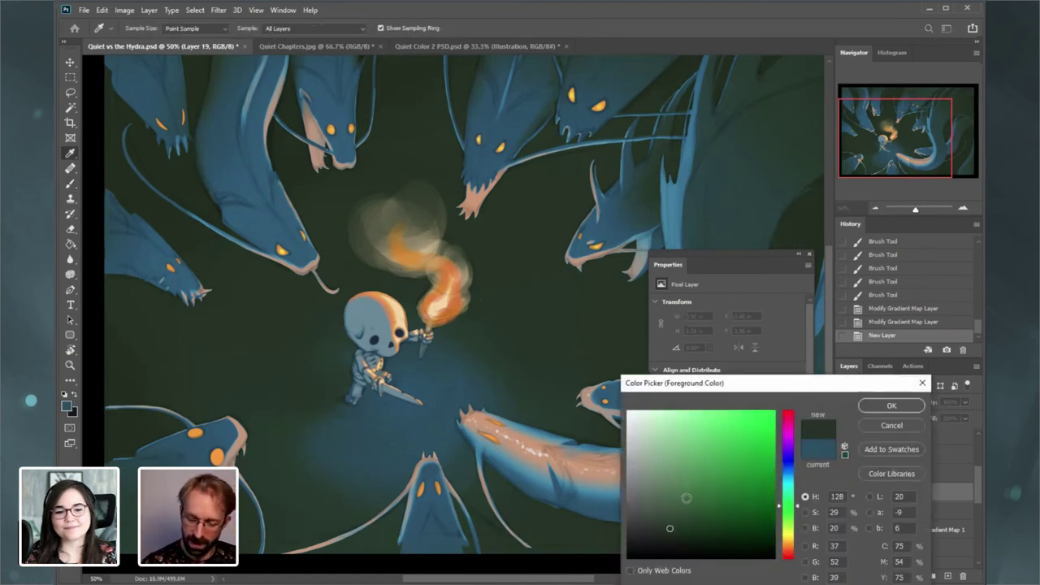
pyautogui.click(690, 494)
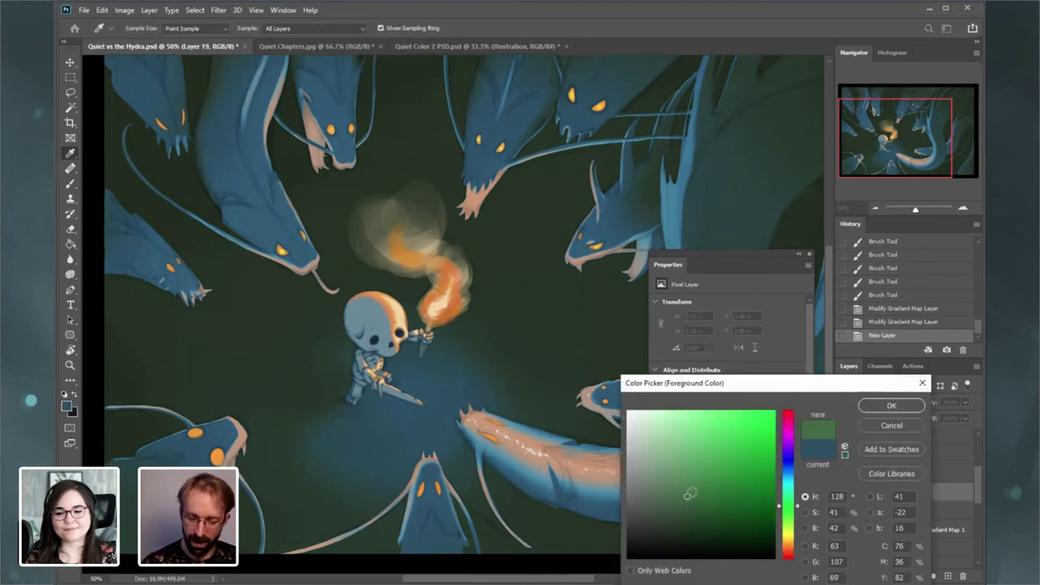
pyautogui.click(886, 405)
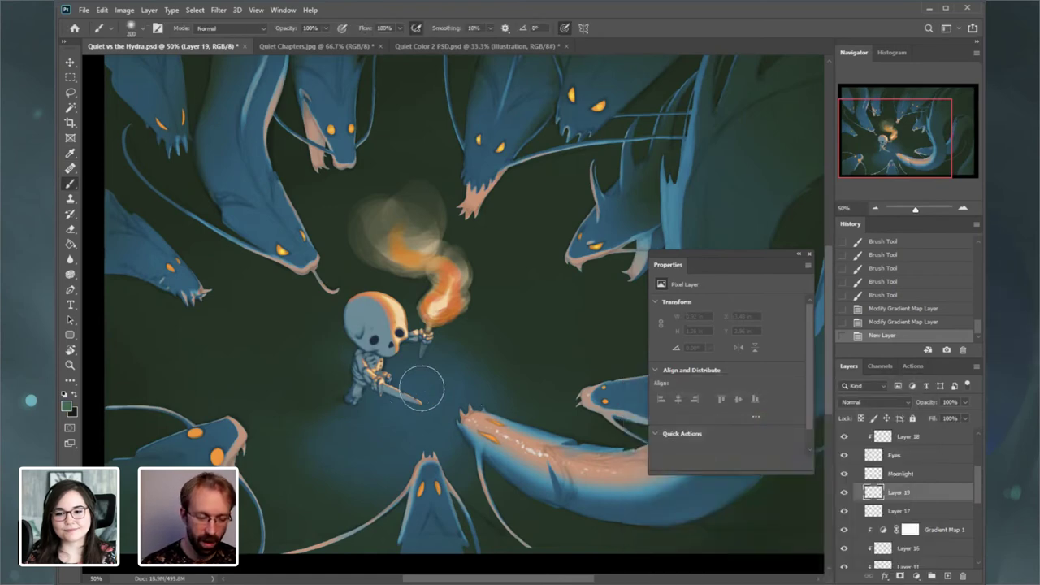
# - Paint a soft green glow over the blue ground light in front of the skeleton with a large brush of about 300 px
pyautogui.moveTo(423, 389)
pyautogui.mouseDown()
pyautogui.moveTo(386, 402)
pyautogui.moveTo(410, 382)
pyautogui.moveTo(422, 389)
pyautogui.moveTo(391, 379)
pyautogui.moveTo(456, 402)
pyautogui.moveTo(423, 428)
pyautogui.moveTo(361, 440)
pyautogui.moveTo(424, 429)
pyautogui.moveTo(451, 404)
pyautogui.moveTo(419, 378)
pyautogui.moveTo(444, 399)
pyautogui.mouseUp()
pyautogui.press(']')
pyautogui.press(']')
pyautogui.press(']')
pyautogui.press('[')
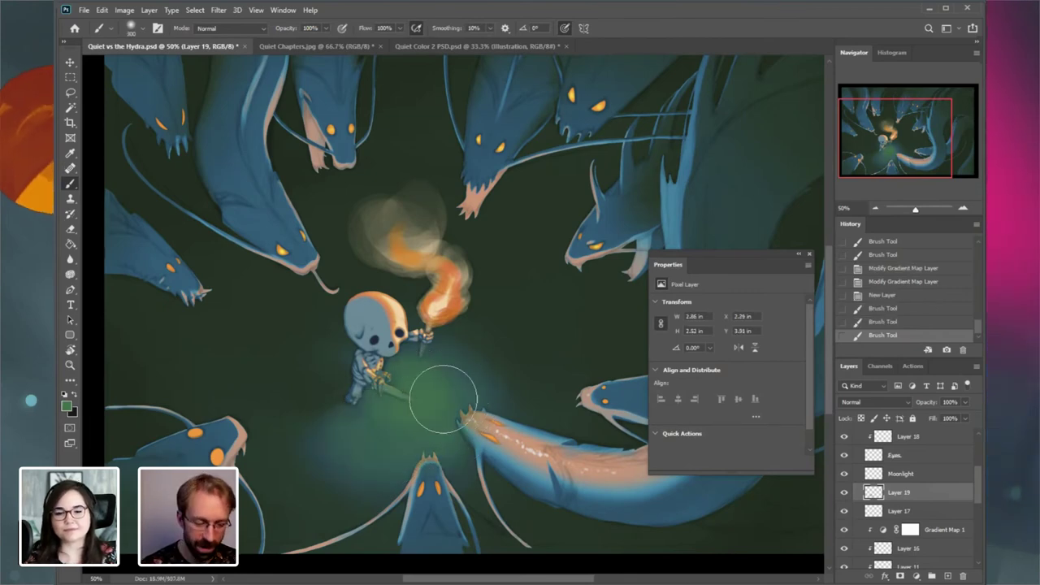
pyautogui.moveTo(396, 435)
pyautogui.mouseDown()
pyautogui.moveTo(358, 417)
pyautogui.moveTo(355, 433)
pyautogui.moveTo(334, 431)
pyautogui.moveTo(381, 440)
pyautogui.moveTo(369, 443)
pyautogui.moveTo(394, 430)
pyautogui.moveTo(349, 446)
pyautogui.moveTo(380, 459)
pyautogui.moveTo(447, 456)
pyautogui.moveTo(468, 470)
pyautogui.mouseUp()
pyautogui.press('[')
pyautogui.press(']')
pyautogui.press(']')
pyautogui.press('[')
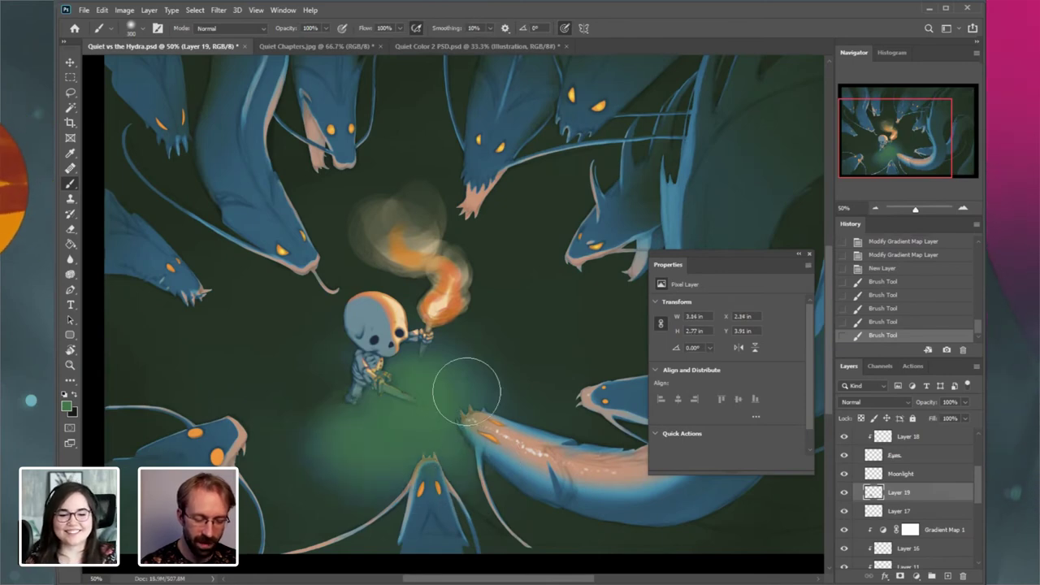
pyautogui.moveTo(466, 392)
pyautogui.mouseDown()
pyautogui.moveTo(499, 404)
pyautogui.moveTo(472, 374)
pyautogui.moveTo(494, 386)
pyautogui.moveTo(451, 366)
pyautogui.moveTo(521, 387)
pyautogui.moveTo(482, 378)
pyautogui.moveTo(560, 420)
pyautogui.mouseUp()
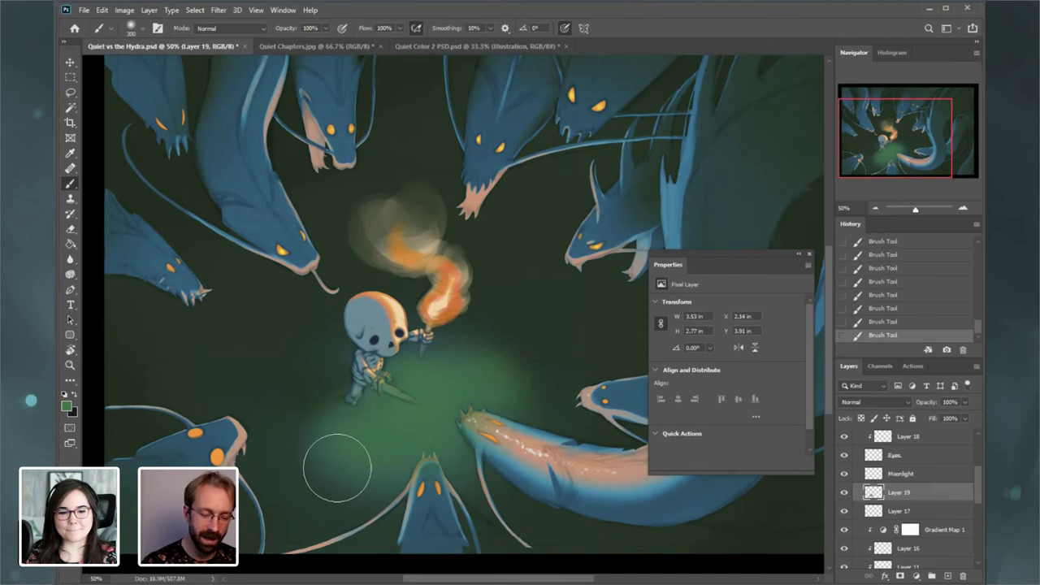
pyautogui.moveTo(321, 419); pyautogui.dragTo(328, 430)
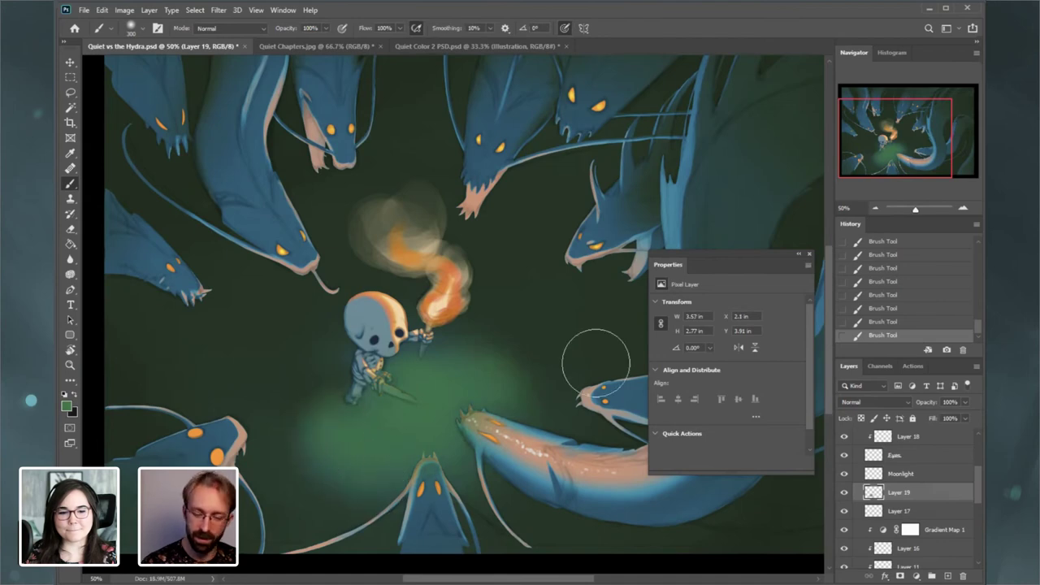
# - Close the floating Properties panel and add another new layer directly above the green glow layer
pyautogui.click(808, 255)
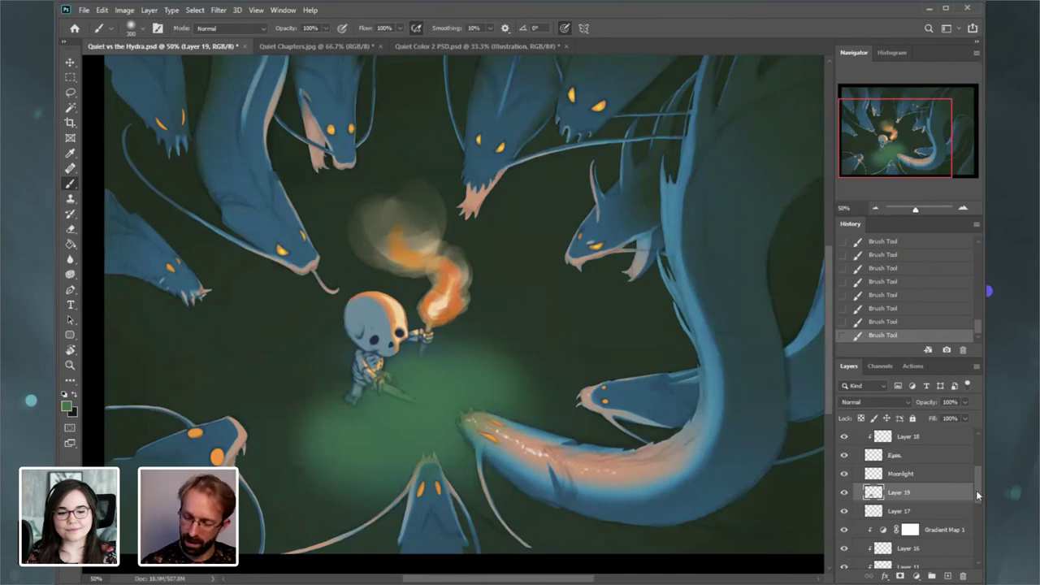
pyautogui.scroll(-2, 977, 491)
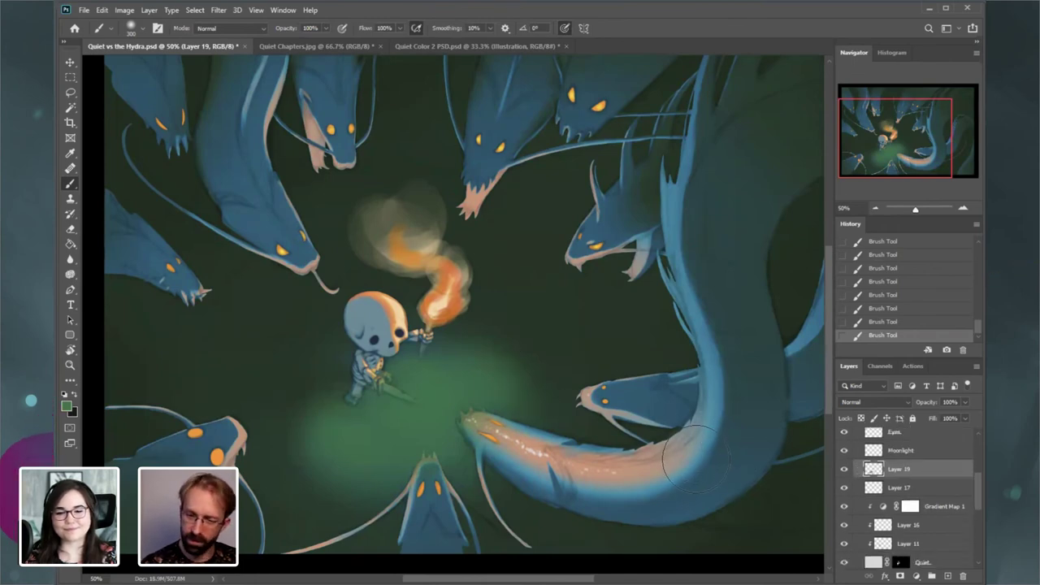
pyautogui.click(149, 10)
pyautogui.moveTo(163, 22)
pyautogui.click(309, 23)
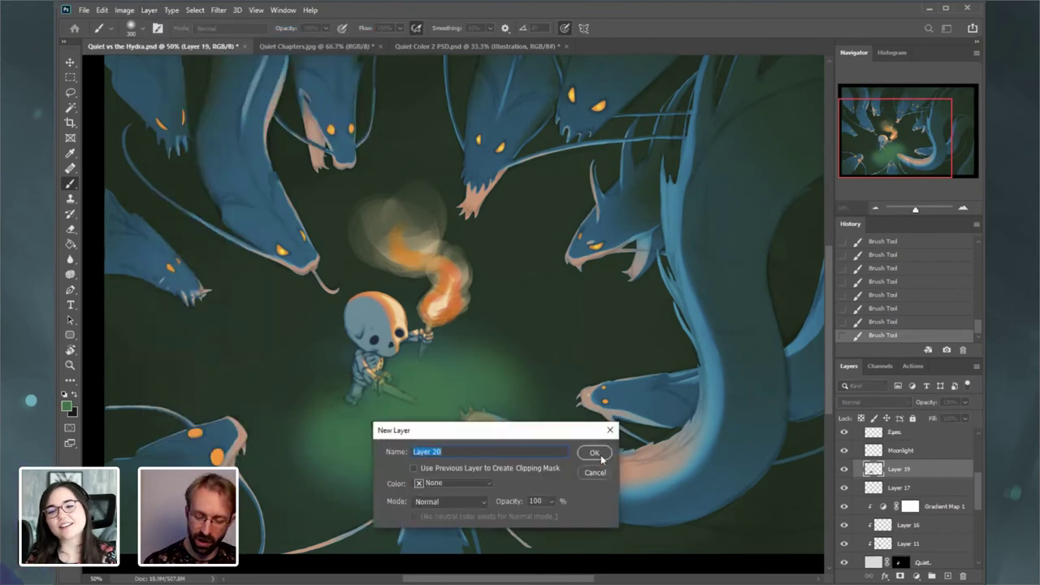
pyautogui.click(594, 453)
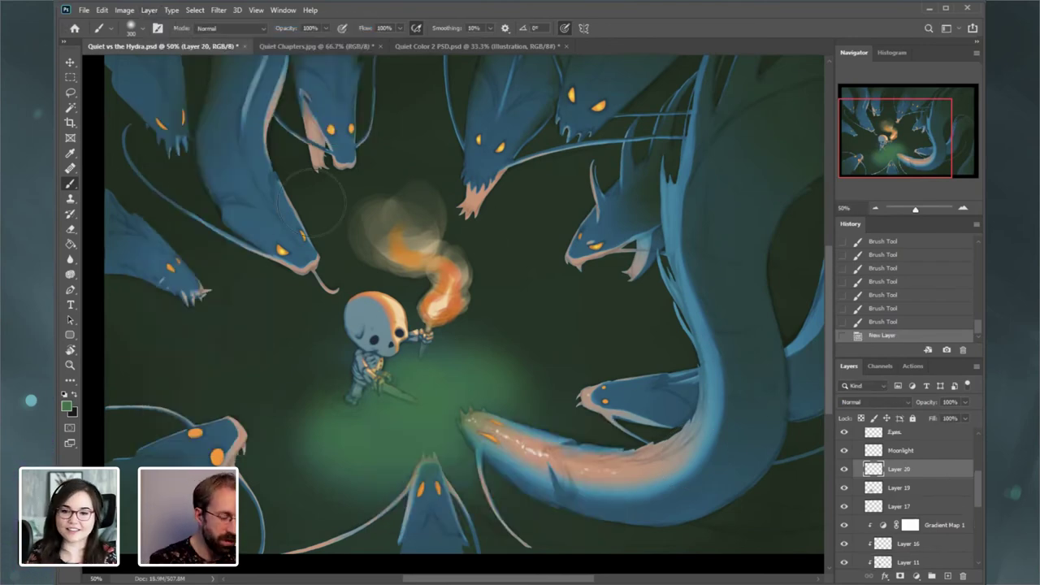
# - Switch to the Hard Round 35 brush and set its size to about 40 px
pyautogui.click(478, 344)
pyautogui.rightClick(438, 346)
pyautogui.click(528, 470)
pyautogui.moveTo(506, 338); pyautogui.dragTo(511, 338)
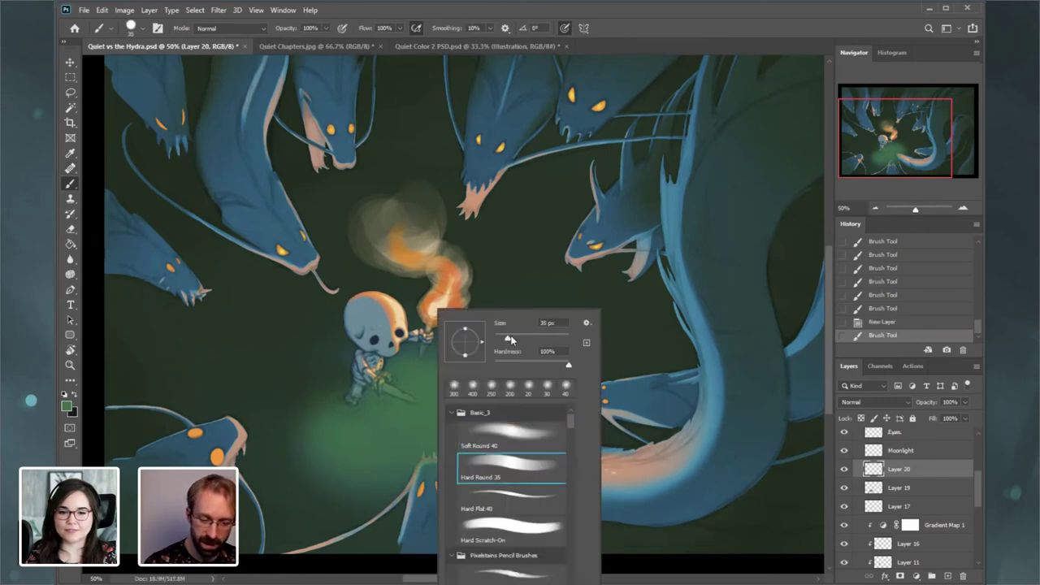
# - Set the blending mode of the green glow layer, Layer 19, to Color
pyautogui.click(902, 487)
pyautogui.click(900, 404)
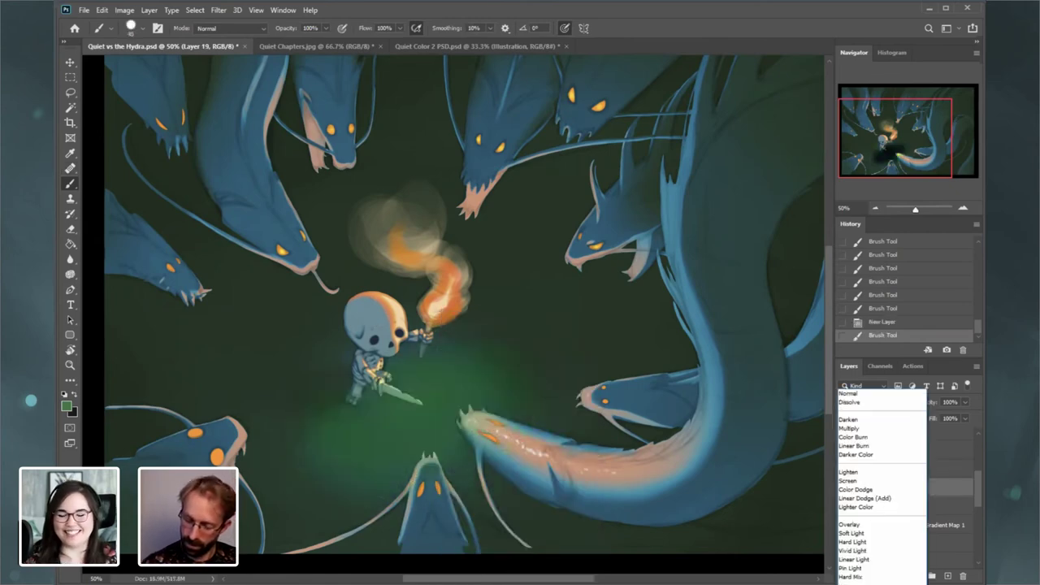
pyautogui.click(874, 577)
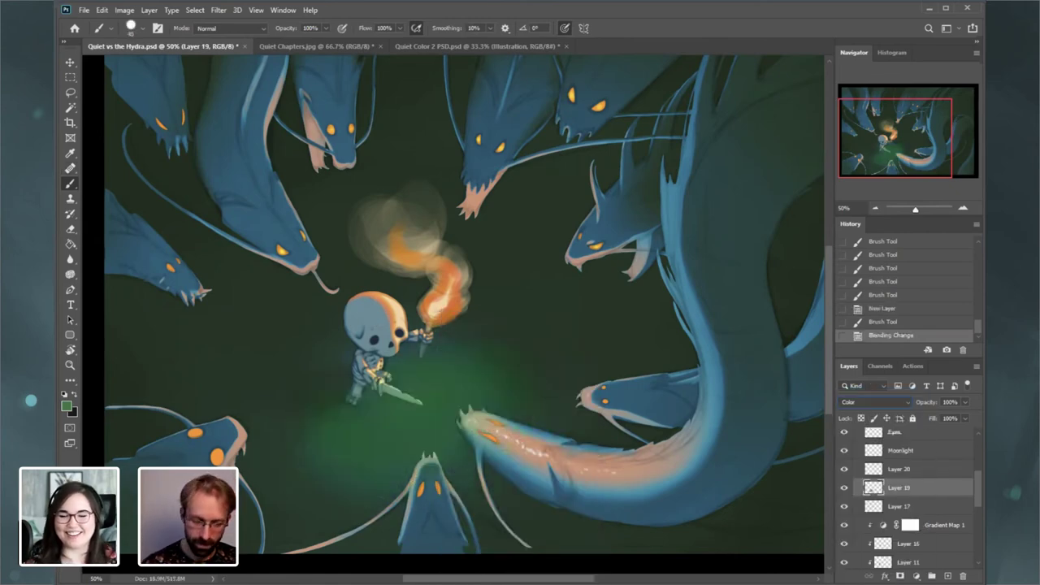
# - Erase the green tint from the skeleton's sword, body and torch handle on Layer 19 with a small eraser
pyautogui.click(71, 229)
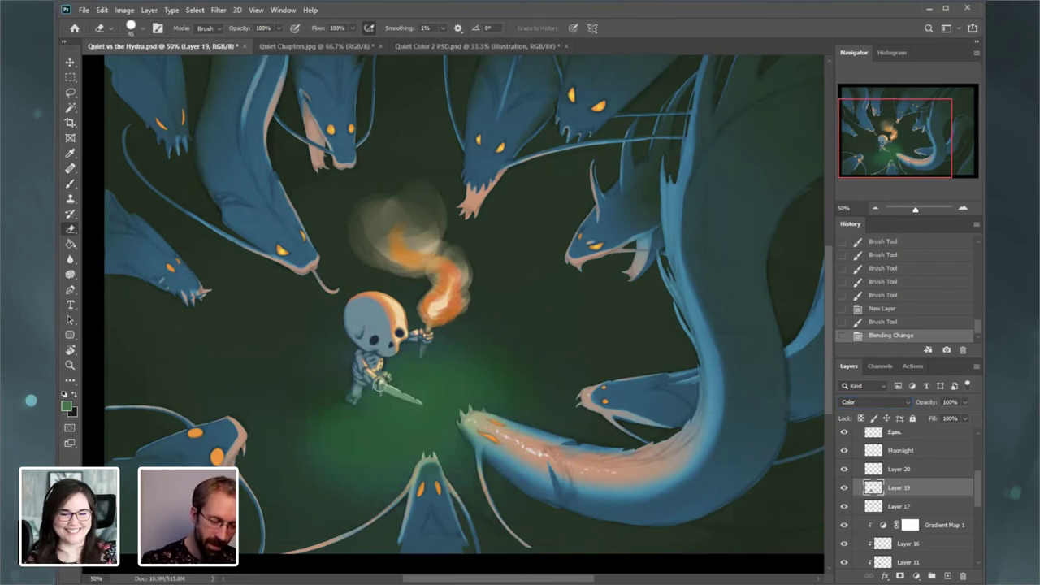
pyautogui.click(378, 384)
pyautogui.scroll(2, 376, 358)
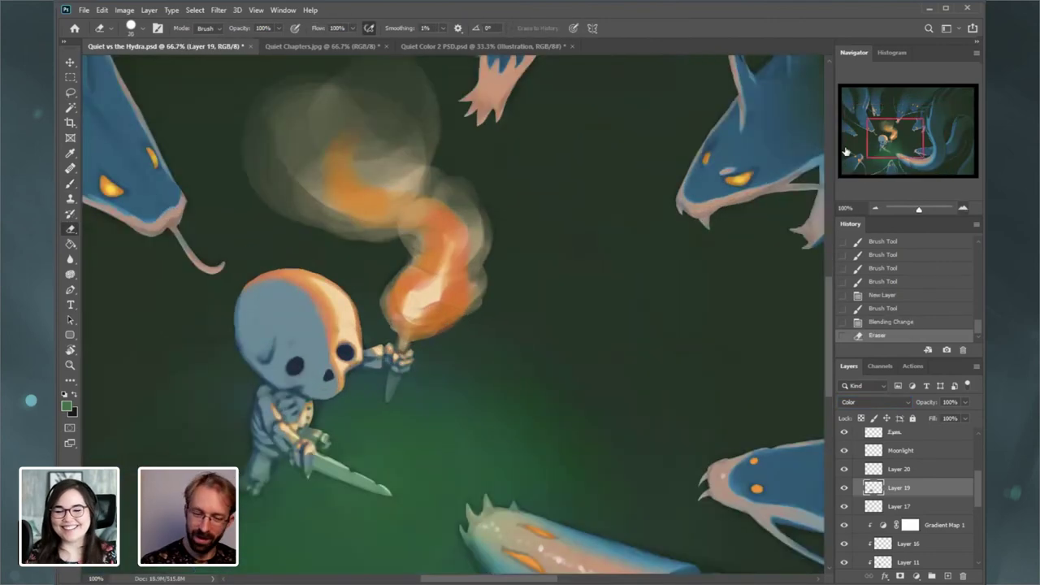
pyautogui.moveTo(416, 374)
pyautogui.mouseDown()
pyautogui.moveTo(404, 368)
pyautogui.moveTo(455, 390)
pyautogui.mouseUp()
pyautogui.click(435, 382)
pyautogui.click(426, 378)
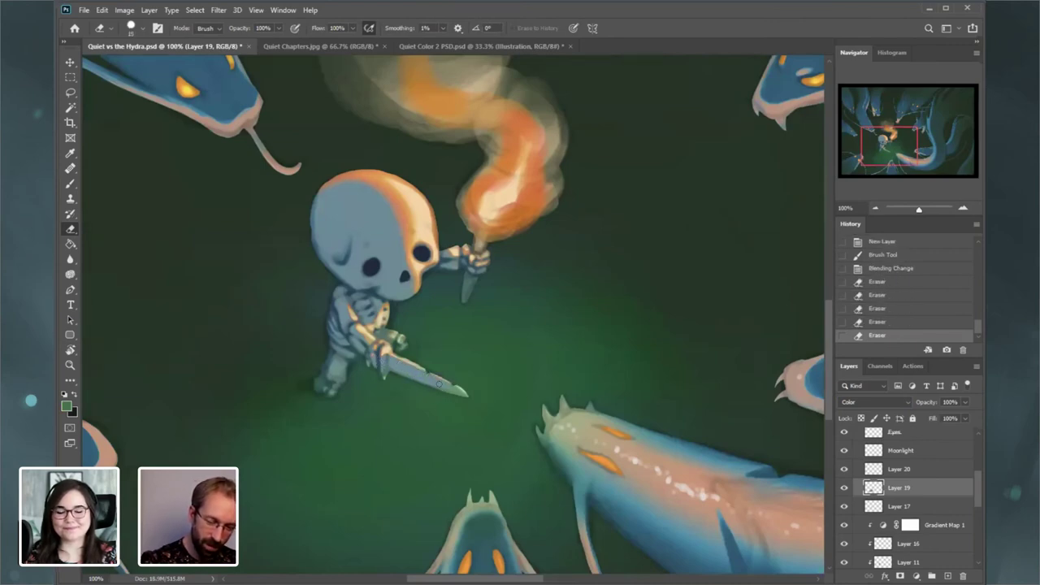
pyautogui.press('[')
pyautogui.press('[')
pyautogui.click(372, 355)
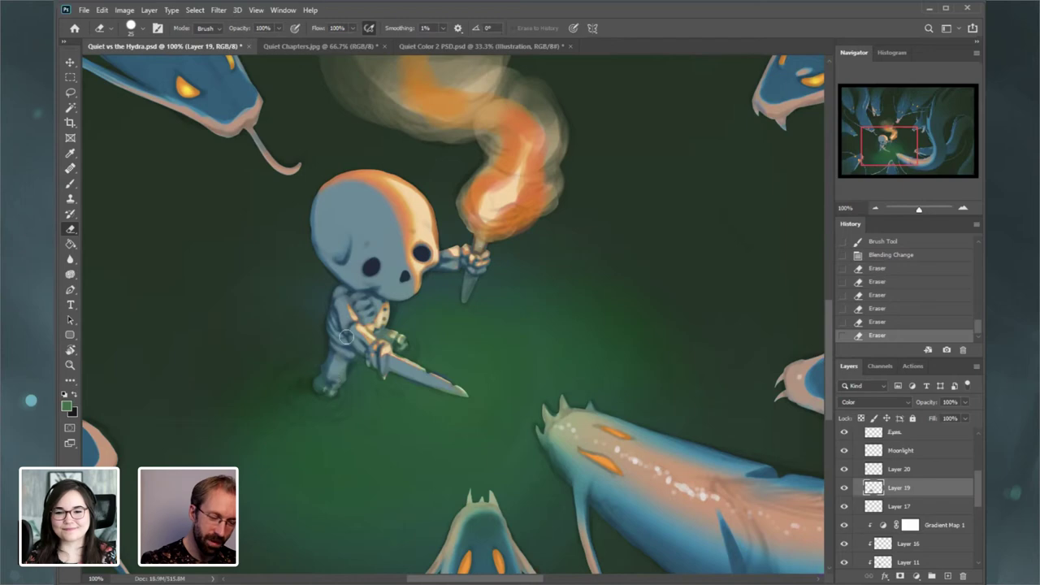
pyautogui.click(345, 336)
pyautogui.click(655, 242)
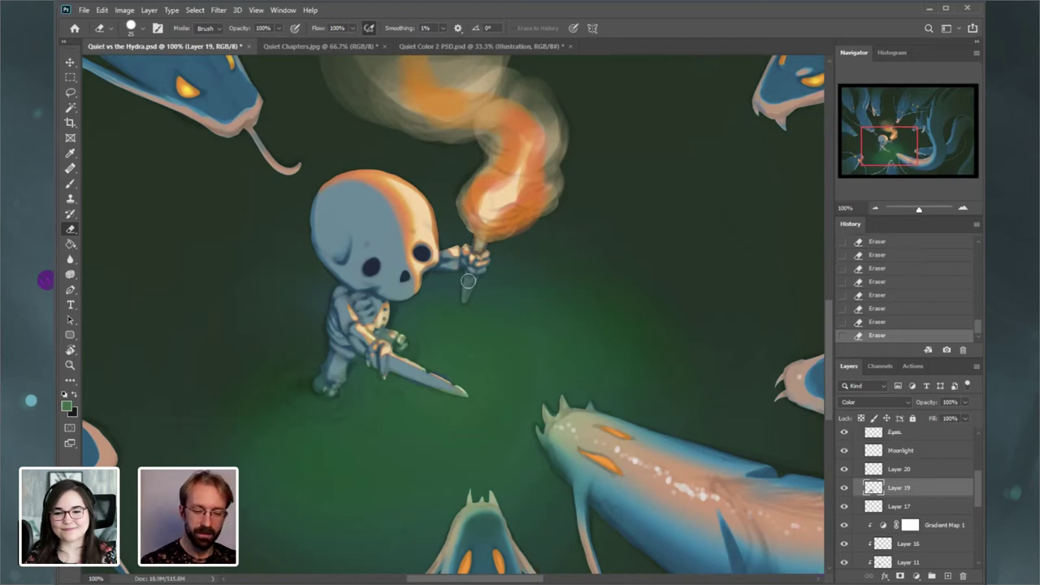
# - On Layer 20, brush a loose blue-grey reflection with orange touches into the water below the skeleton's feet, using colours sampled from it
pyautogui.click(875, 208)
pyautogui.click(901, 471)
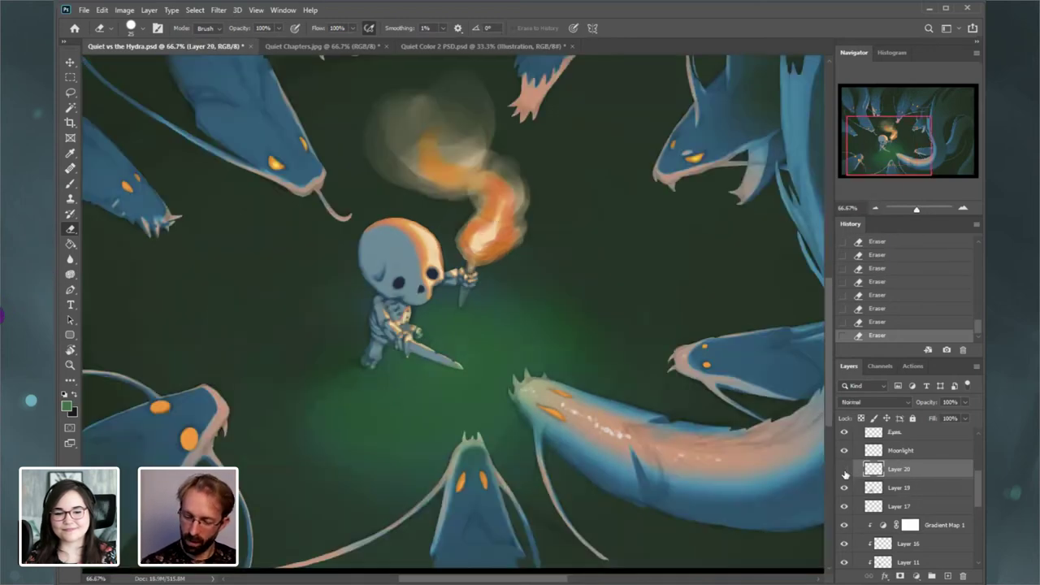
pyautogui.press('b')
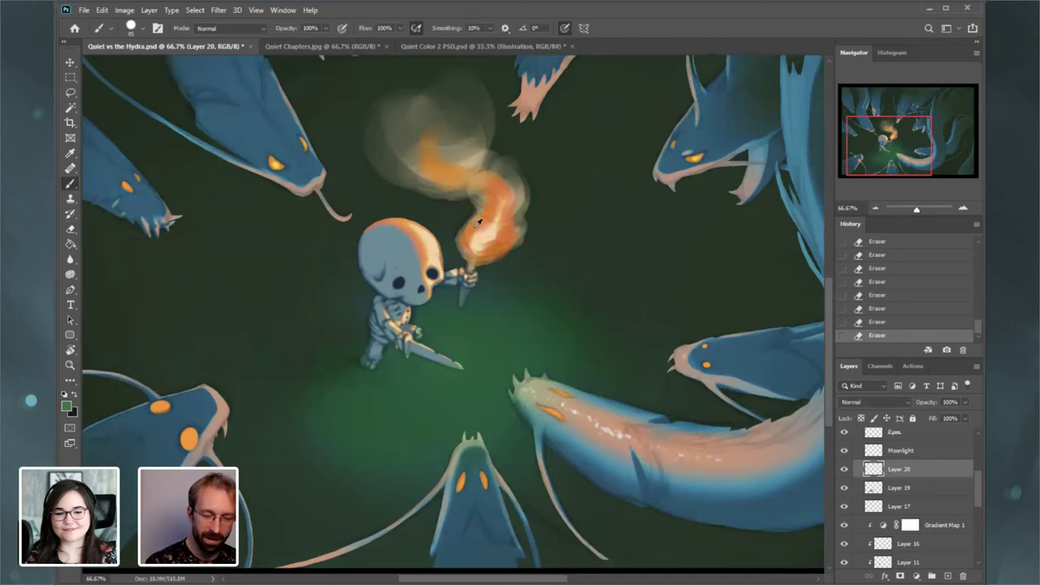
pyautogui.keyDown('alt'); pyautogui.click(423, 361); pyautogui.keyUp('alt')
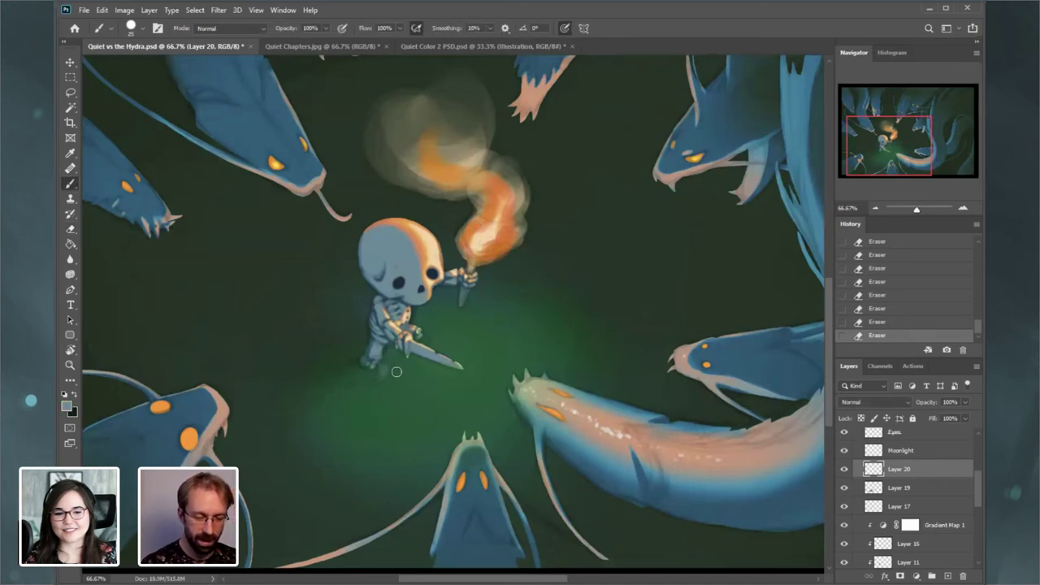
pyautogui.moveTo(408, 365)
pyautogui.mouseDown()
pyautogui.moveTo(390, 387)
pyautogui.moveTo(409, 375)
pyautogui.moveTo(386, 389)
pyautogui.moveTo(414, 375)
pyautogui.mouseUp()
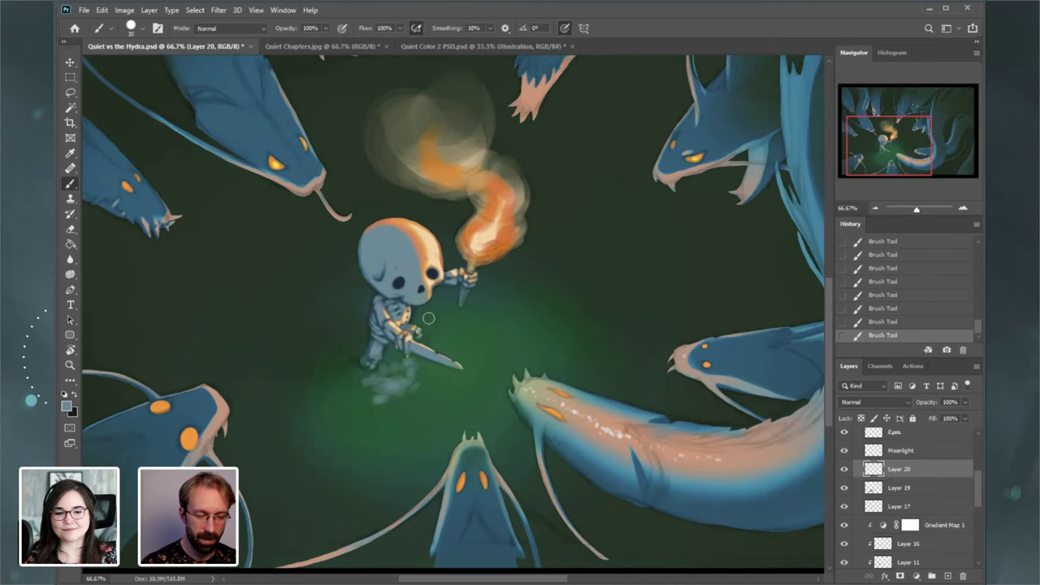
pyautogui.keyDown('alt'); pyautogui.click(425, 244); pyautogui.keyUp('alt')
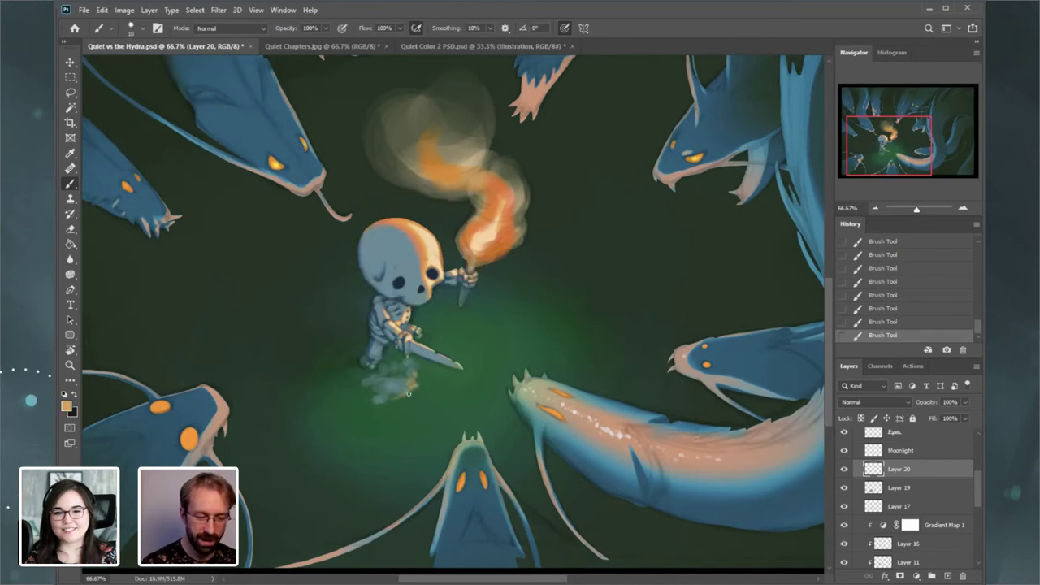
pyautogui.keyDown('alt'); pyautogui.click(416, 265); pyautogui.keyUp('alt')
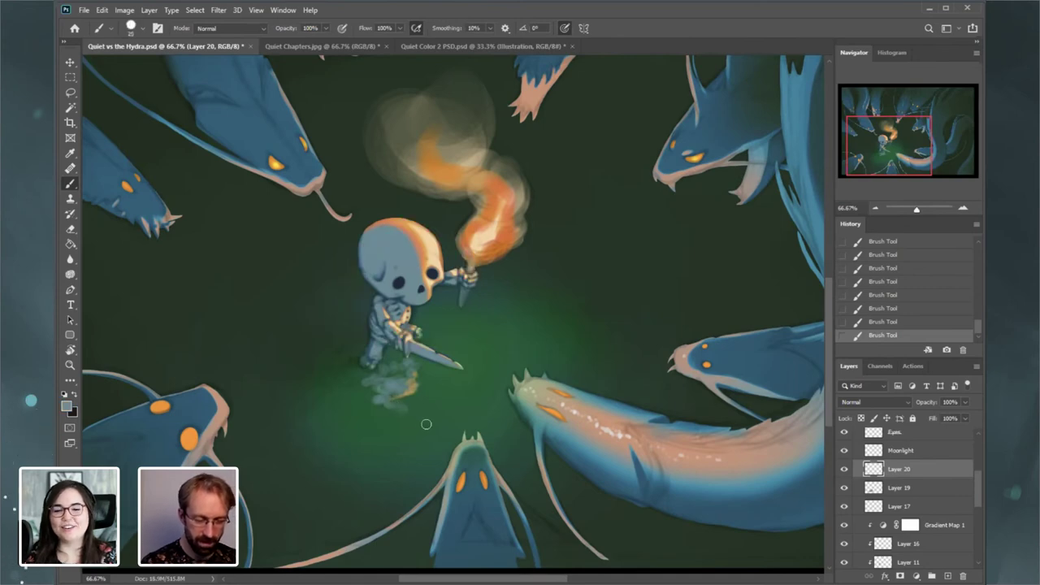
# - Rotate the canvas view 180° and paint the lit side of the skull's reflection in blue-grey and sampled orange, starting with a 40 px brush
pyautogui.press('r')
pyautogui.moveTo(604, 342); pyautogui.dragTo(371, 265)
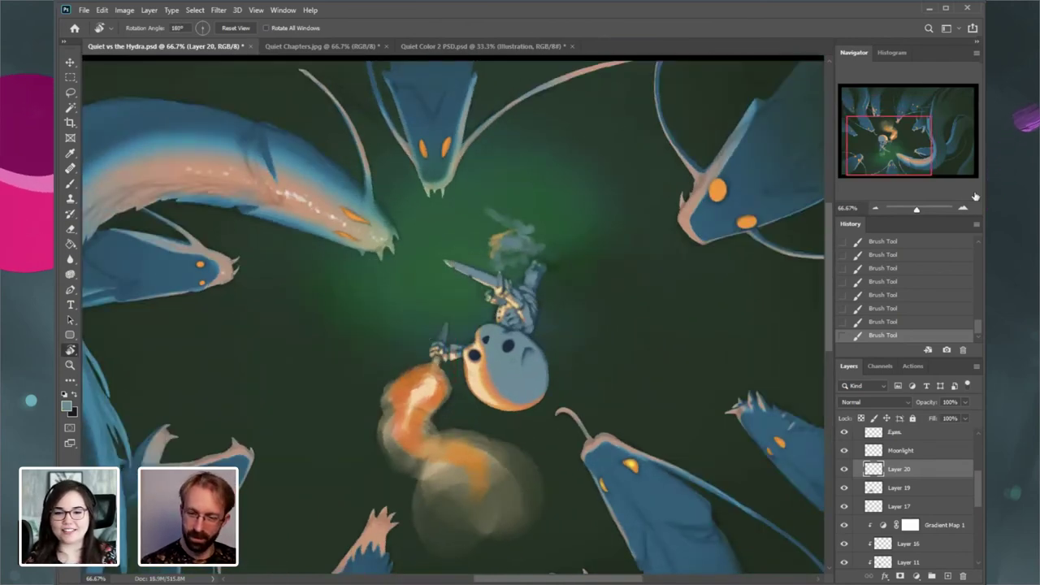
pyautogui.hotkey('ctrl', '+')
pyautogui.moveTo(908, 151); pyautogui.dragTo(884, 152)
pyautogui.press('b')
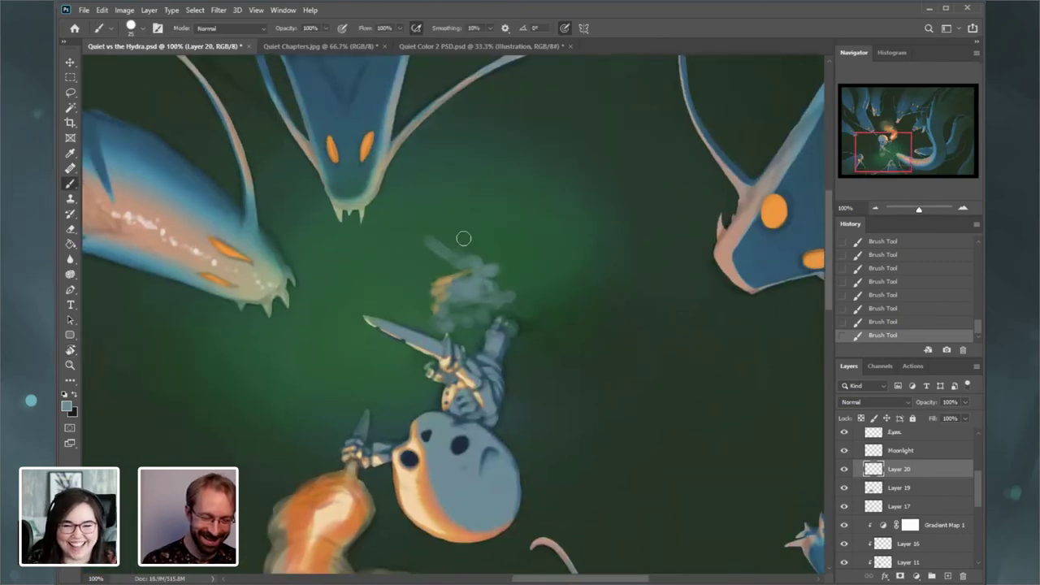
pyautogui.press(']')
pyautogui.press(']')
pyautogui.press(']')
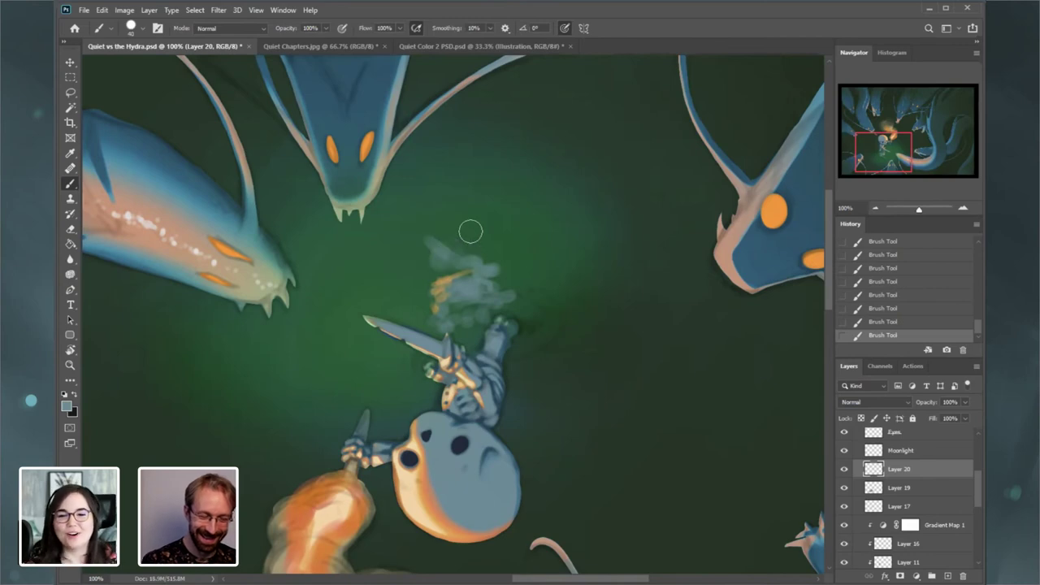
pyautogui.moveTo(471, 231)
pyautogui.mouseDown()
pyautogui.moveTo(405, 264)
pyautogui.moveTo(437, 236)
pyautogui.moveTo(411, 267)
pyautogui.moveTo(432, 253)
pyautogui.moveTo(428, 278)
pyautogui.moveTo(418, 257)
pyautogui.moveTo(437, 234)
pyautogui.mouseUp()
pyautogui.keyDown('alt'); pyautogui.click(440, 395); pyautogui.keyUp('alt')
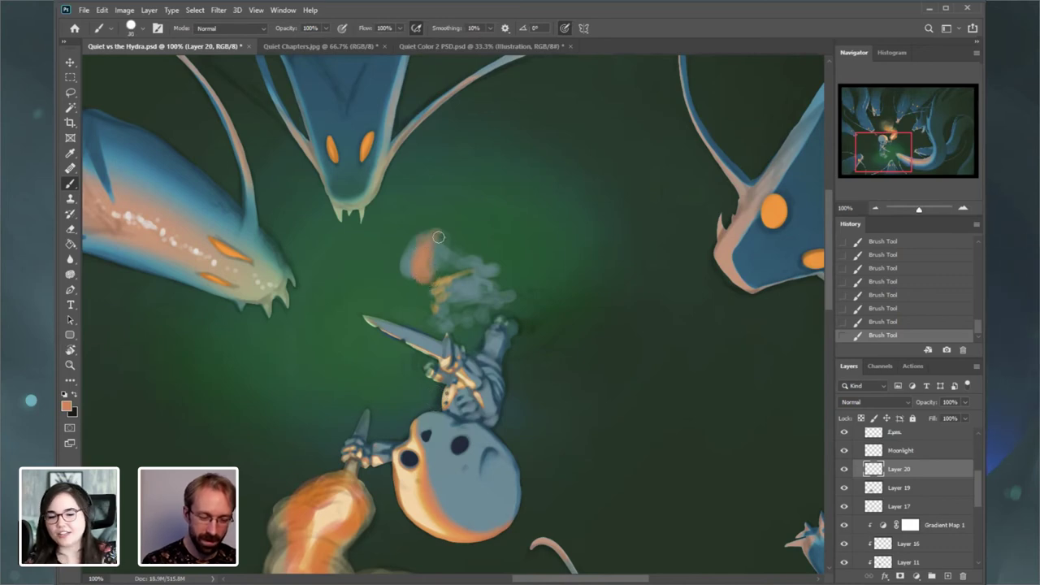
# - Paint the sword's reflection as a blue-grey diagonal streak and trim its edges with the eraser
pyautogui.keyDown('alt'); pyautogui.click(469, 372); pyautogui.keyUp('alt')
pyautogui.moveTo(463, 268); pyautogui.dragTo(394, 228)
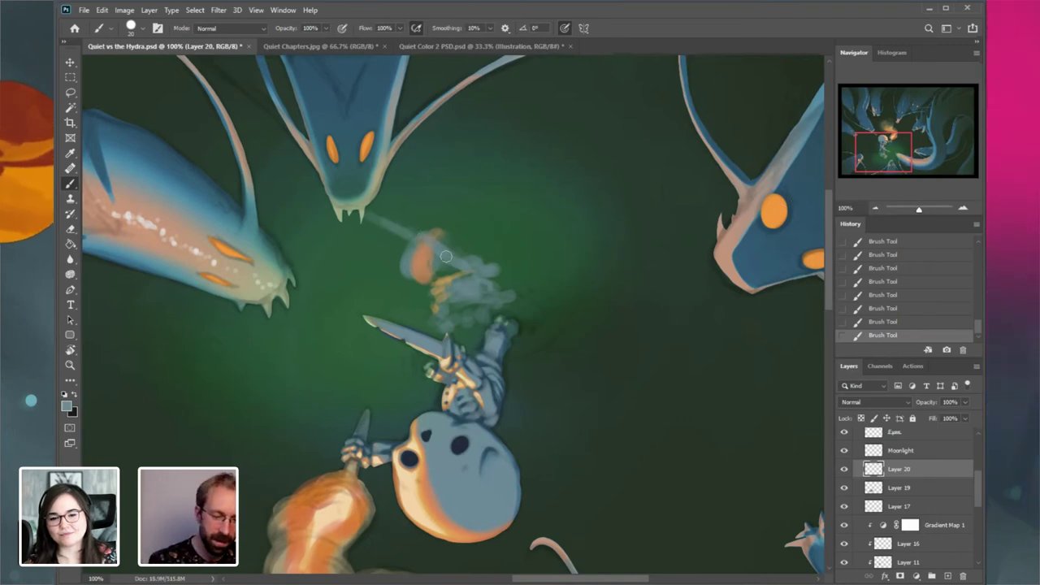
pyautogui.press('e')
pyautogui.moveTo(372, 228); pyautogui.dragTo(387, 237)
pyautogui.moveTo(385, 236)
pyautogui.mouseDown()
pyautogui.moveTo(401, 246)
pyautogui.moveTo(403, 223)
pyautogui.mouseUp()
pyautogui.moveTo(402, 220); pyautogui.dragTo(437, 236)
# - Touch up the reflected body beside the sword streak with short blue-grey strokes from a 20 px brush
pyautogui.click(73, 183)
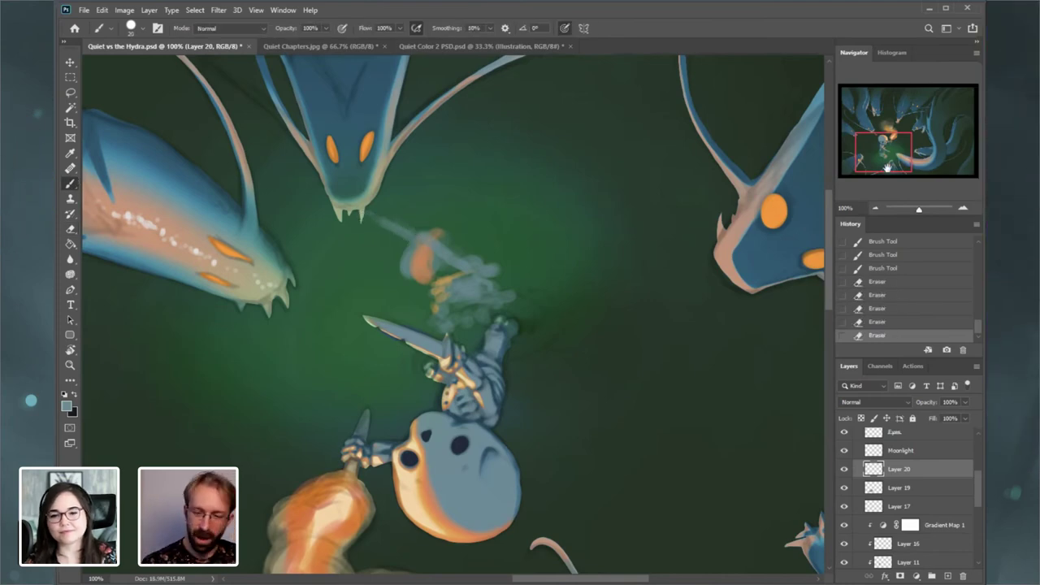
pyautogui.moveTo(471, 267); pyautogui.dragTo(475, 268)
pyautogui.moveTo(476, 269); pyautogui.dragTo(479, 271)
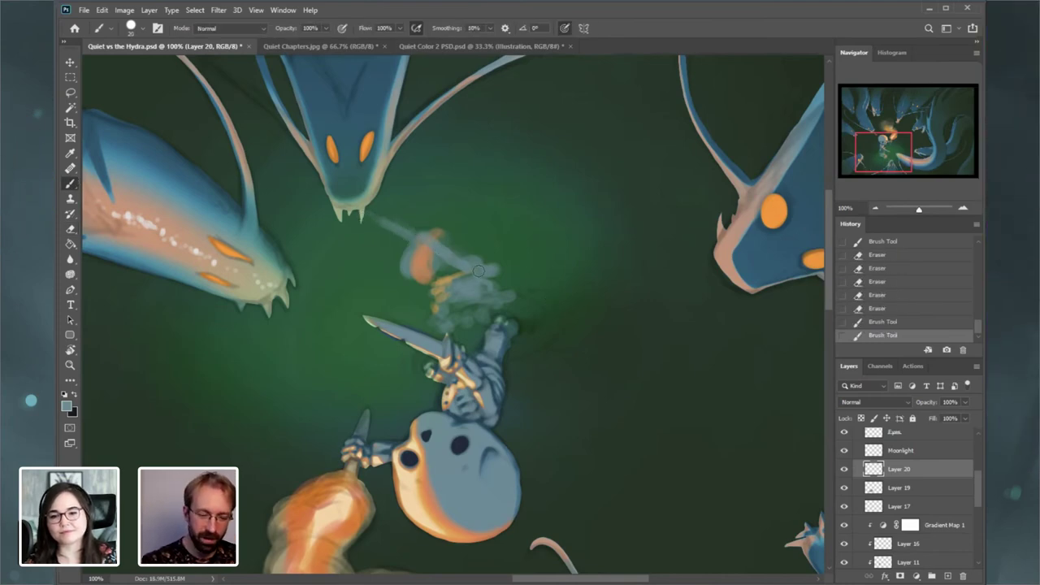
pyautogui.click(493, 284)
pyautogui.click(495, 287)
pyautogui.click(499, 291)
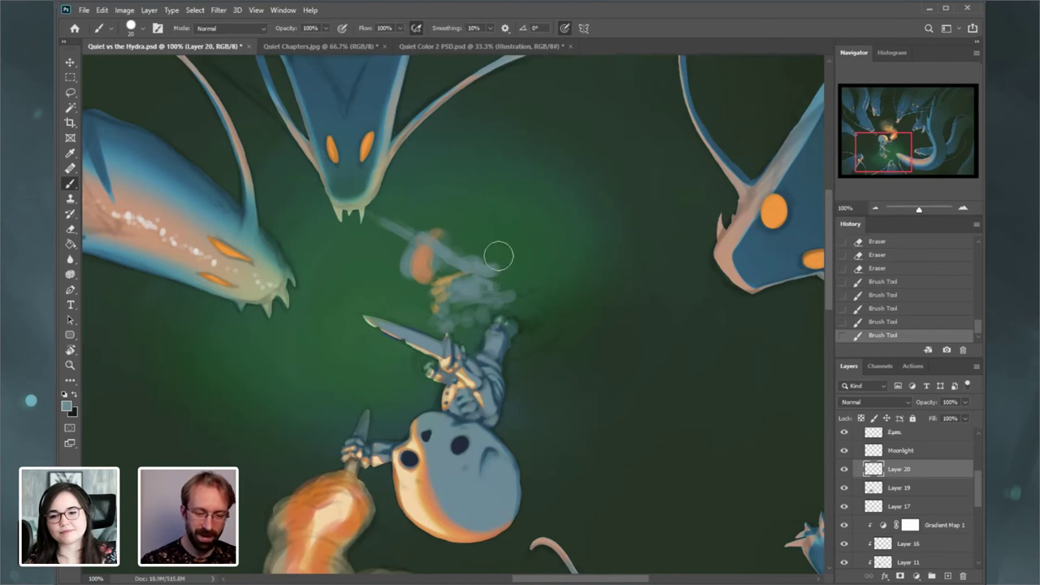
# - Block in the rounded back of the skull's reflection with broad translucent blue-grey strokes
pyautogui.moveTo(491, 248); pyautogui.dragTo(465, 239)
pyautogui.moveTo(476, 243)
pyautogui.mouseDown()
pyautogui.moveTo(504, 256)
pyautogui.moveTo(488, 256)
pyautogui.mouseUp()
pyautogui.press('[')
pyautogui.press('[')
pyautogui.press('[')
pyautogui.press('[')
pyautogui.press('[')
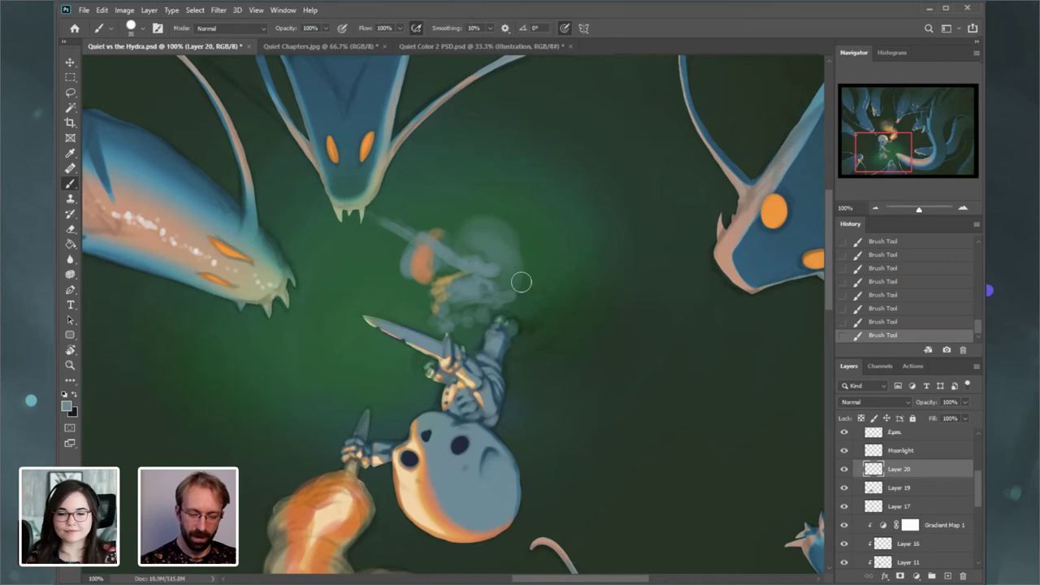
# - Draw temporary vertical guide lines along both sides of the skeleton to compare the reflection's width, and revert them
pyautogui.press('[')
pyautogui.press('[')
pyautogui.press('[')
pyautogui.press('[')
pyautogui.press('[')
pyautogui.moveTo(522, 499); pyautogui.dragTo(506, 228)
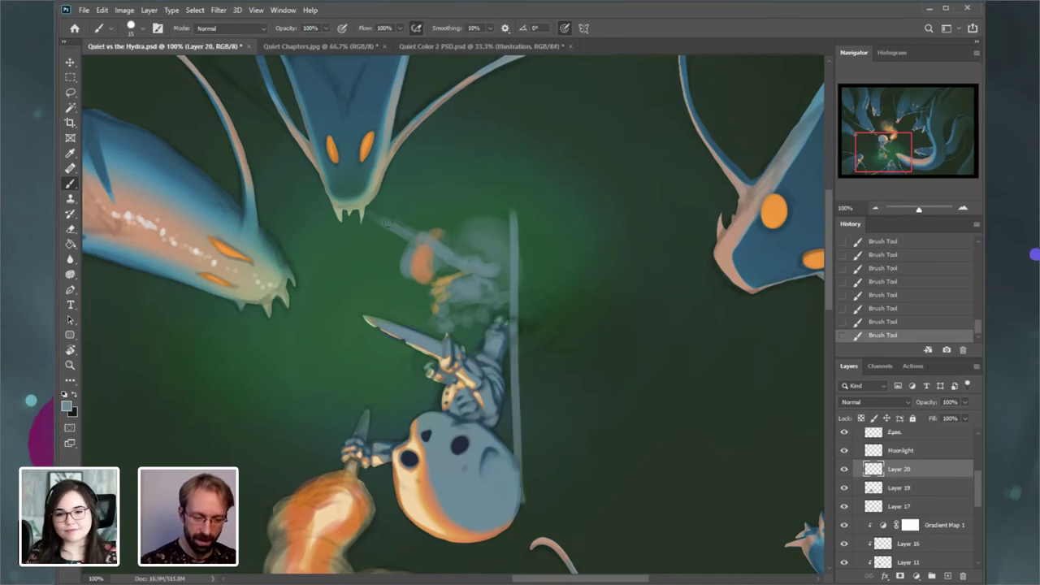
pyautogui.click(394, 440)
pyautogui.keyDown('shift'); pyautogui.click(387, 195); pyautogui.keyUp('shift')
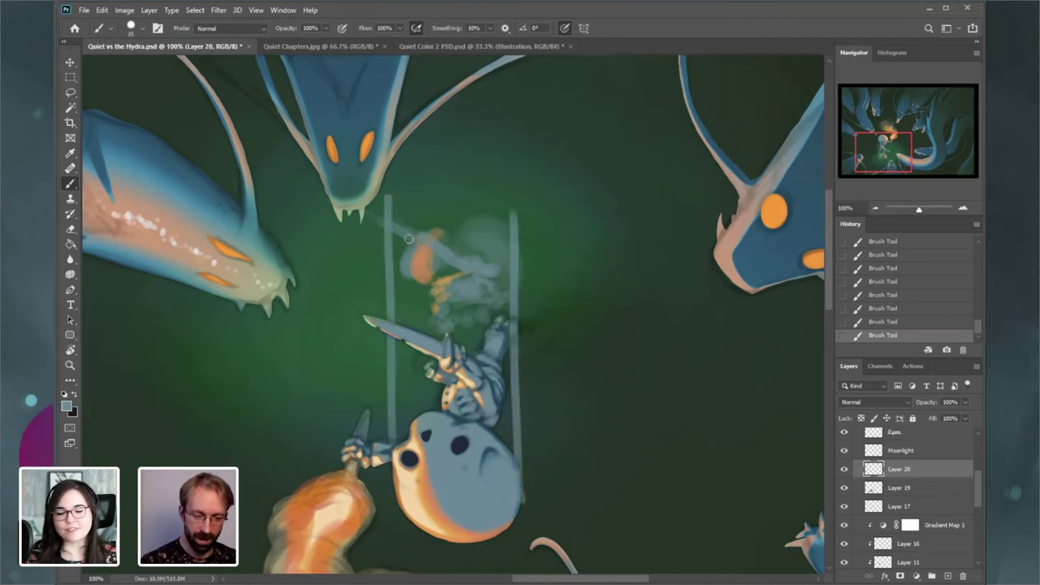
pyautogui.click(909, 308)
# - Build up the skull's blue-grey reflection and add cream highlights to the reflected sword and face, undoing one stray stroke
pyautogui.moveTo(476, 222); pyautogui.dragTo(491, 237)
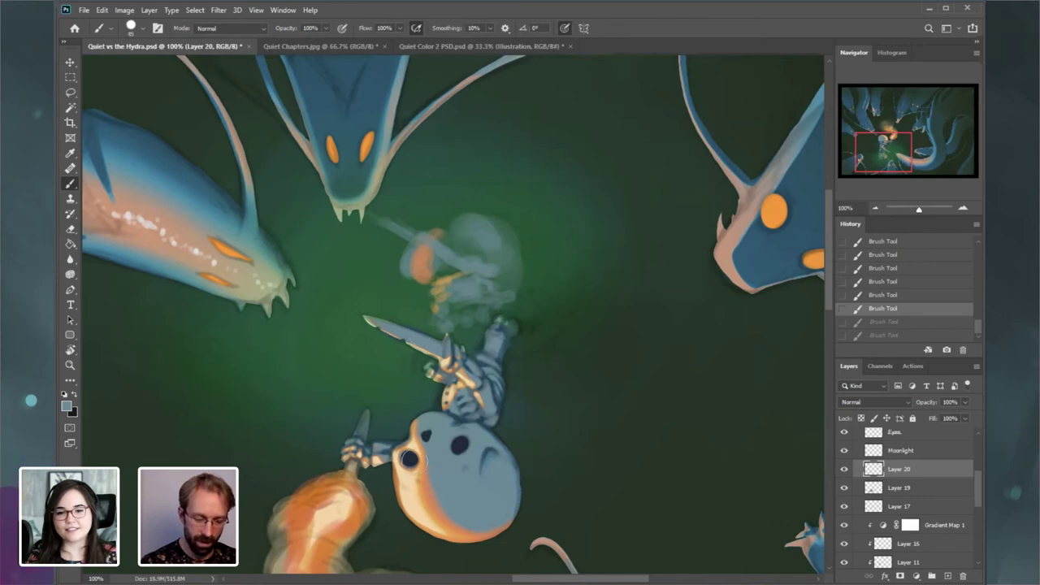
pyautogui.press('[')
pyautogui.press('[')
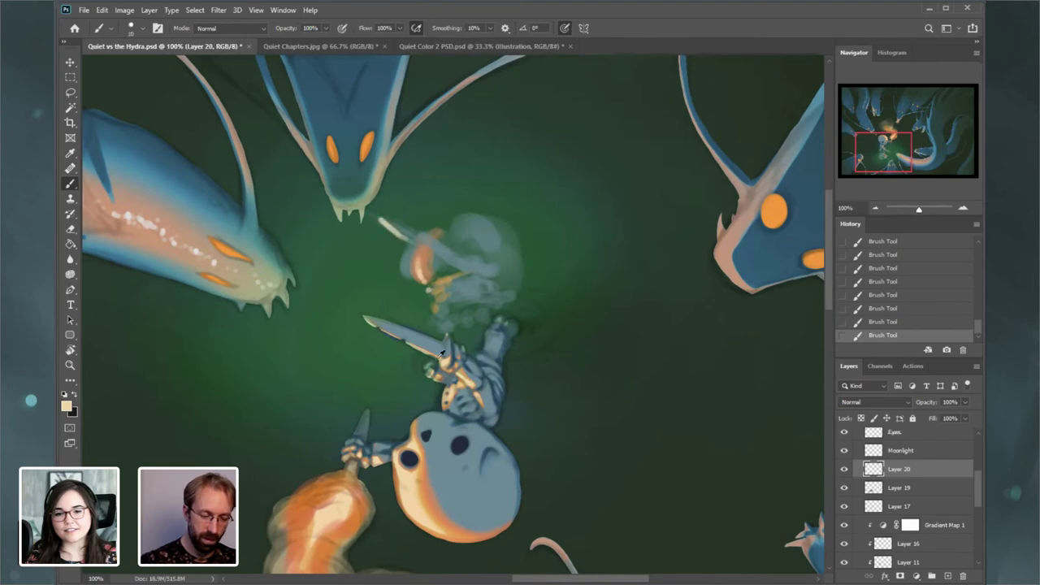
pyautogui.press(']')
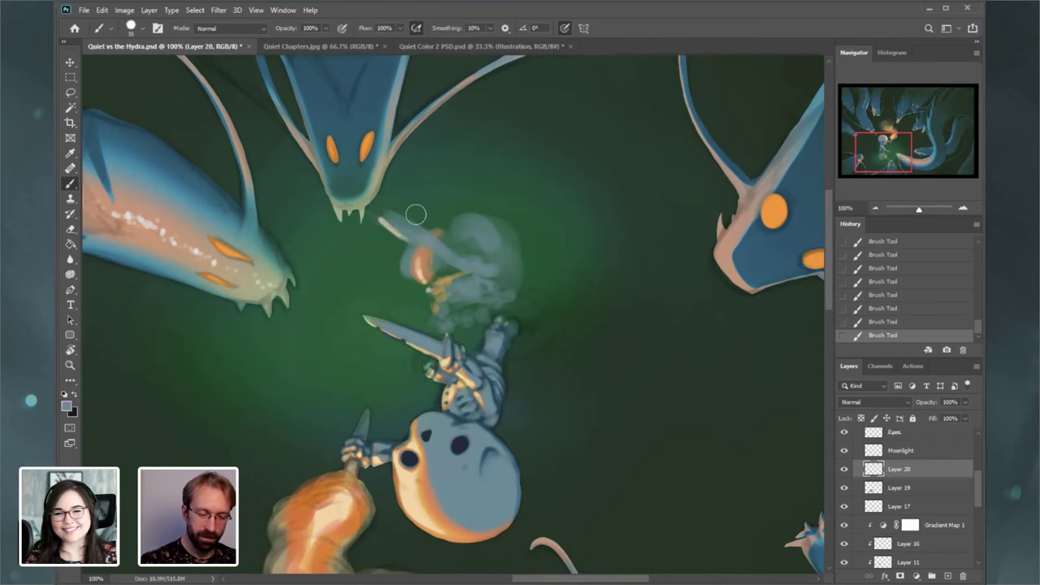
pyautogui.hotkey('ctrl', 'z')
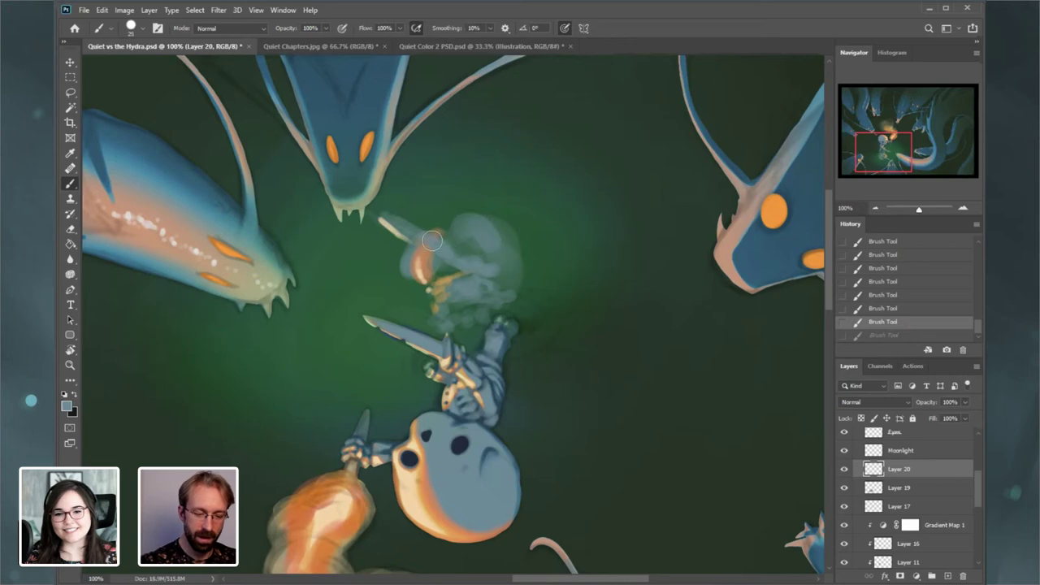
pyautogui.moveTo(433, 241); pyautogui.dragTo(461, 257)
pyautogui.keyDown('alt'); pyautogui.click(485, 329); pyautogui.keyUp('alt')
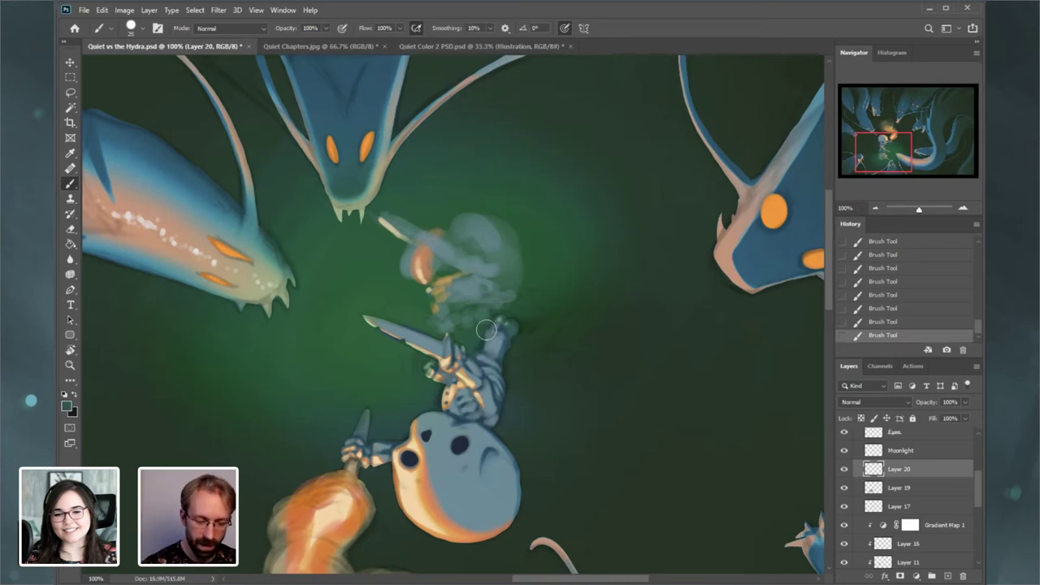
# - Erase thin curved gaps through the reflected body to suggest water ripples
pyautogui.click(72, 231)
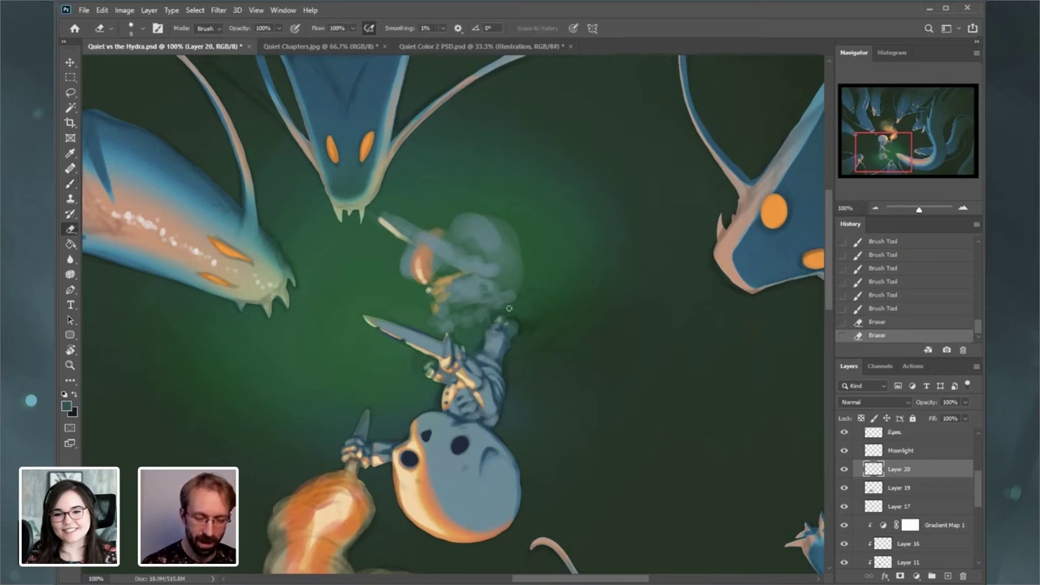
pyautogui.moveTo(502, 303)
pyautogui.mouseDown()
pyautogui.moveTo(476, 315)
pyautogui.moveTo(467, 304)
pyautogui.mouseUp()
pyautogui.moveTo(500, 281)
pyautogui.mouseDown()
pyautogui.moveTo(451, 328)
pyautogui.moveTo(430, 327)
pyautogui.moveTo(437, 294)
pyautogui.mouseUp()
# - Paint fine curved ripple strokes over the reflected body with a 10 px brush, using colours sampled from the reflection
pyautogui.click(71, 182)
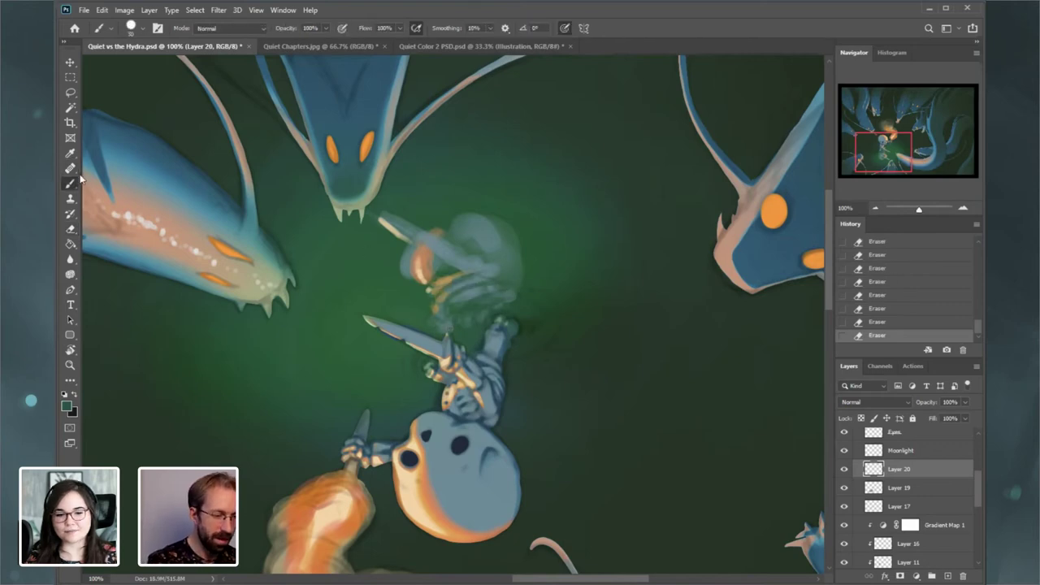
pyautogui.keyDown('alt'); pyautogui.click(440, 297); pyautogui.keyUp('alt')
pyautogui.press('[')
pyautogui.press('[')
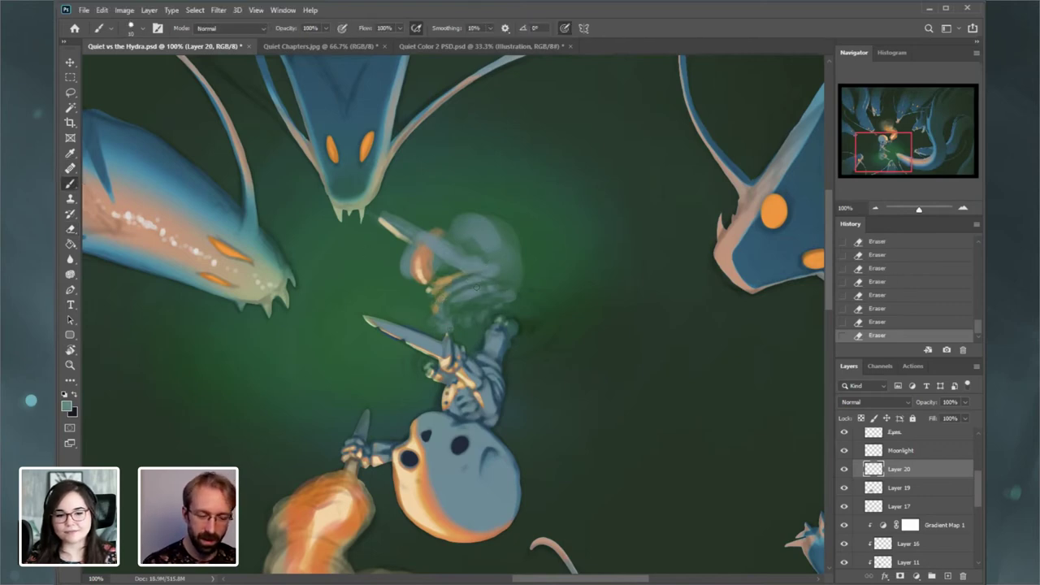
pyautogui.moveTo(476, 286); pyautogui.dragTo(458, 294)
pyautogui.moveTo(480, 288); pyautogui.dragTo(450, 306)
pyautogui.moveTo(458, 302); pyautogui.dragTo(449, 309)
pyautogui.moveTo(457, 304); pyautogui.dragTo(450, 309)
pyautogui.moveTo(471, 255); pyautogui.dragTo(485, 252)
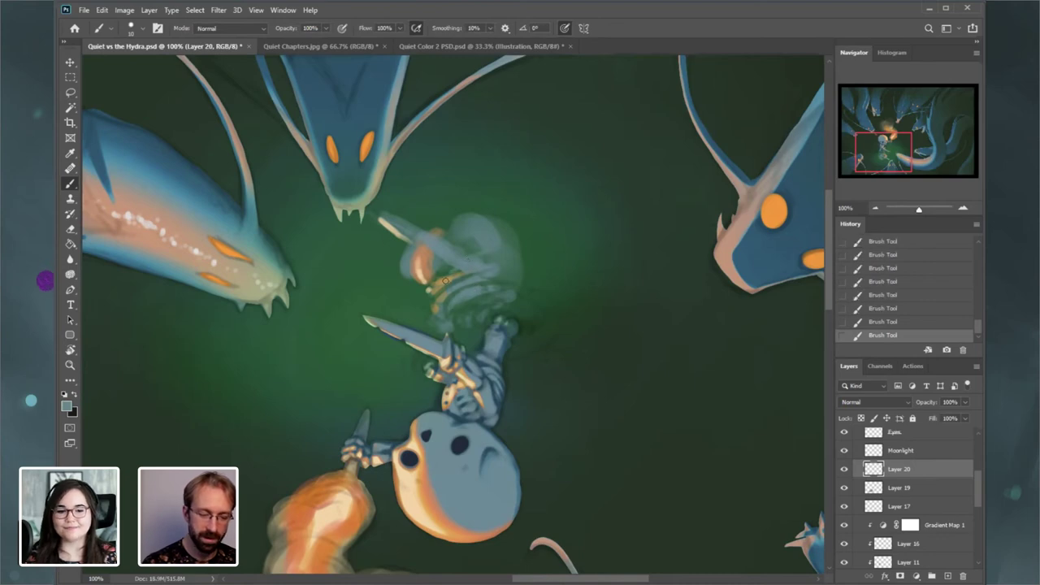
pyautogui.moveTo(475, 299); pyautogui.dragTo(477, 308)
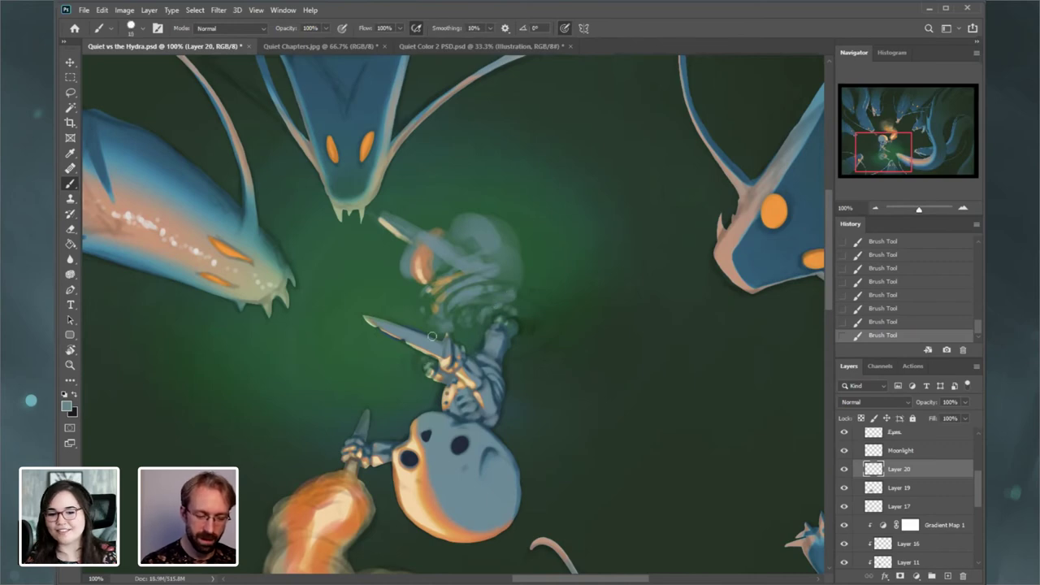
# - Reset the canvas rotation to 0° and examine the reflection within the whole painting at 50% zoom
pyautogui.doubleClick(70, 350)
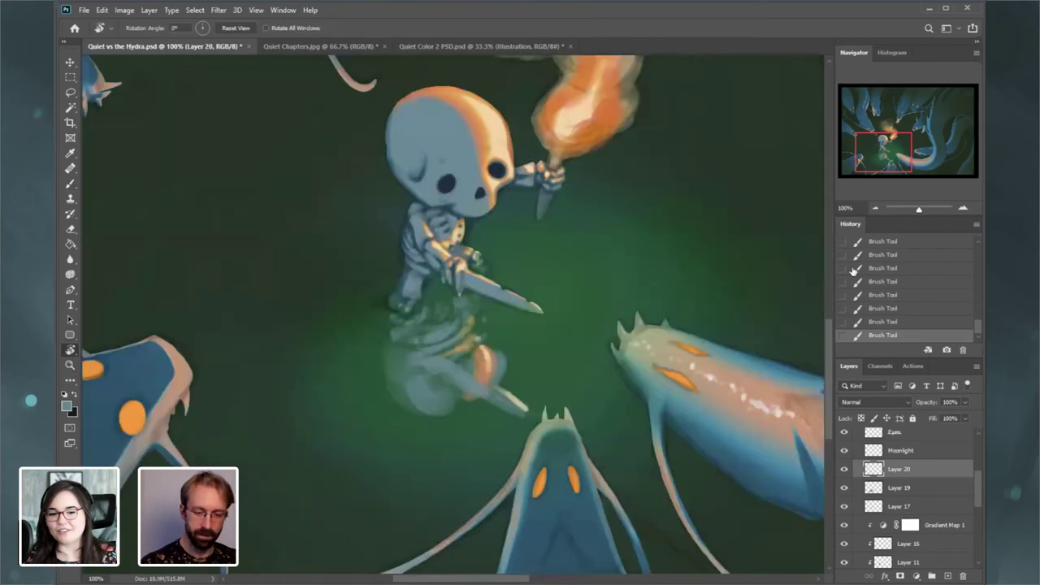
pyautogui.press('b')
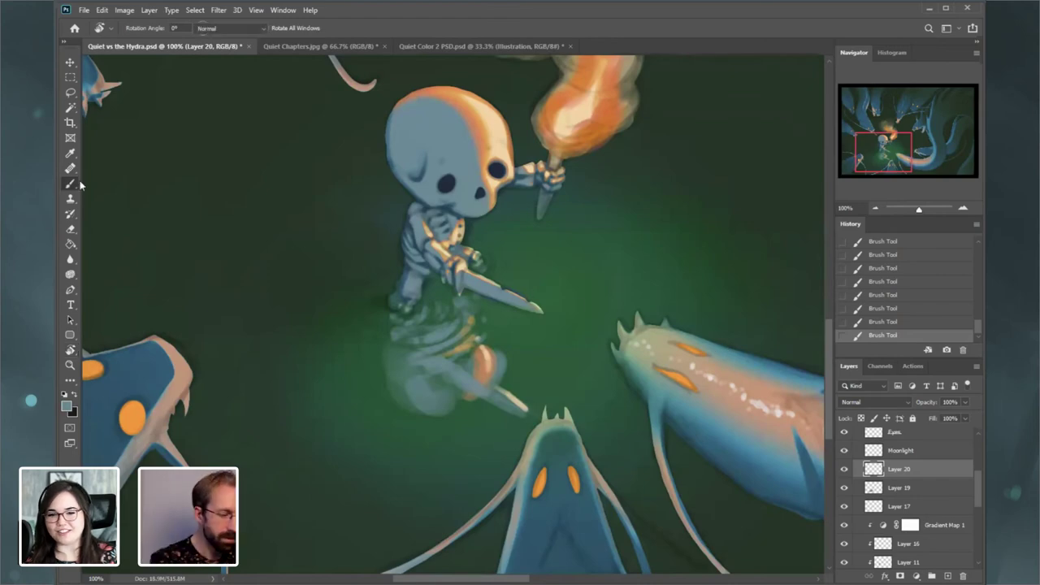
pyautogui.scroll(3, 814, 211)
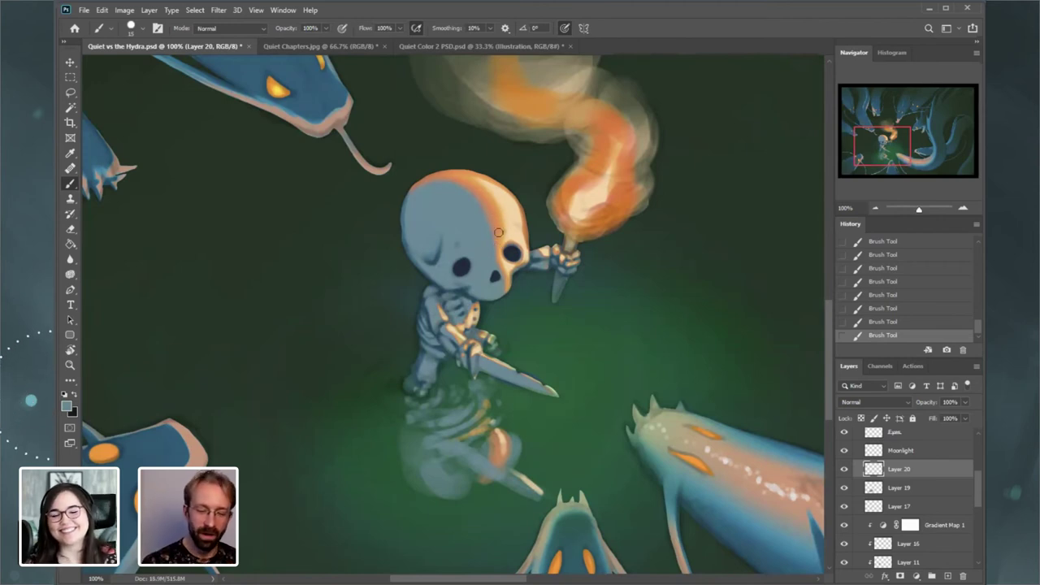
pyautogui.moveTo(979, 498); pyautogui.dragTo(977, 448)
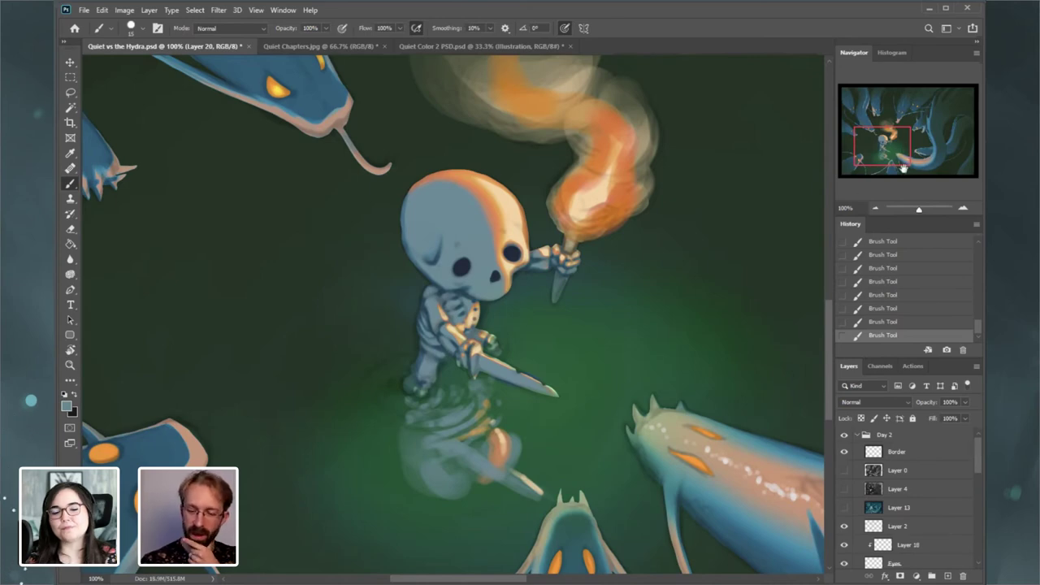
pyautogui.moveTo(903, 169); pyautogui.dragTo(911, 174)
pyautogui.click(875, 208)
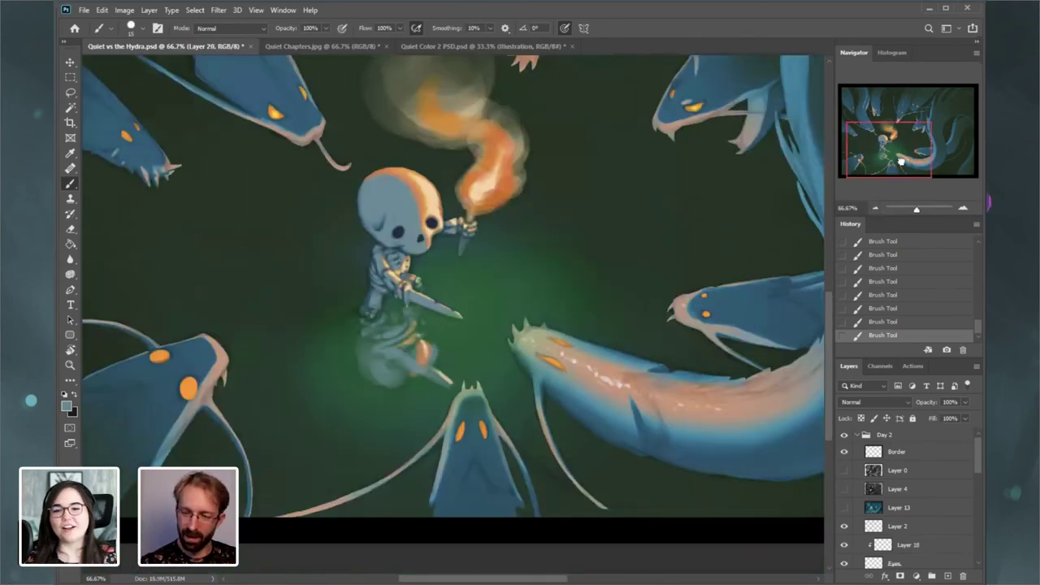
pyautogui.click(873, 208)
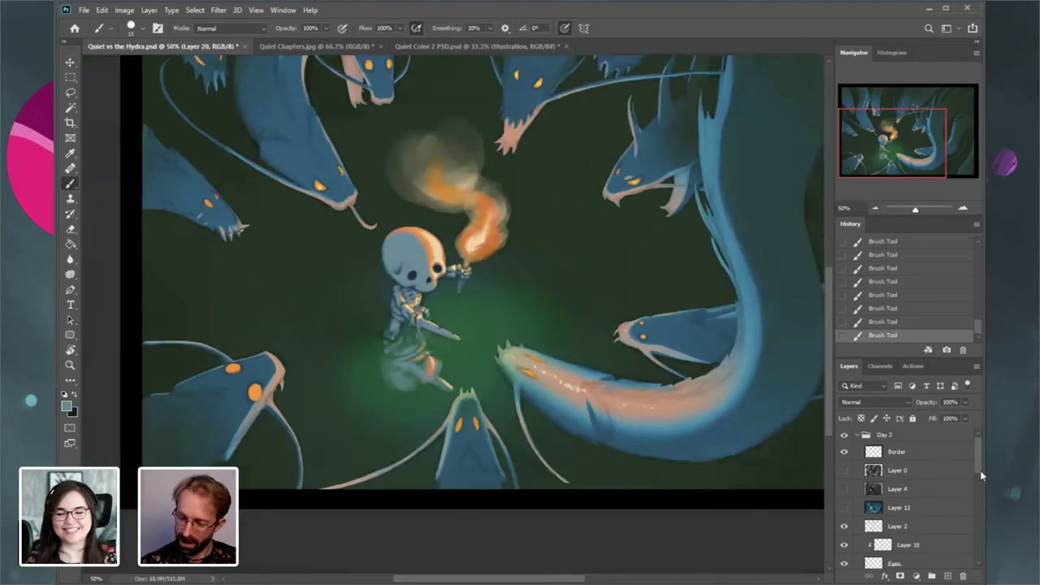
# - Hide and reshow the Hydras layer to check which part of the painting it holds
pyautogui.moveTo(980, 470); pyautogui.dragTo(979, 515)
pyautogui.scroll(-1, 957, 542)
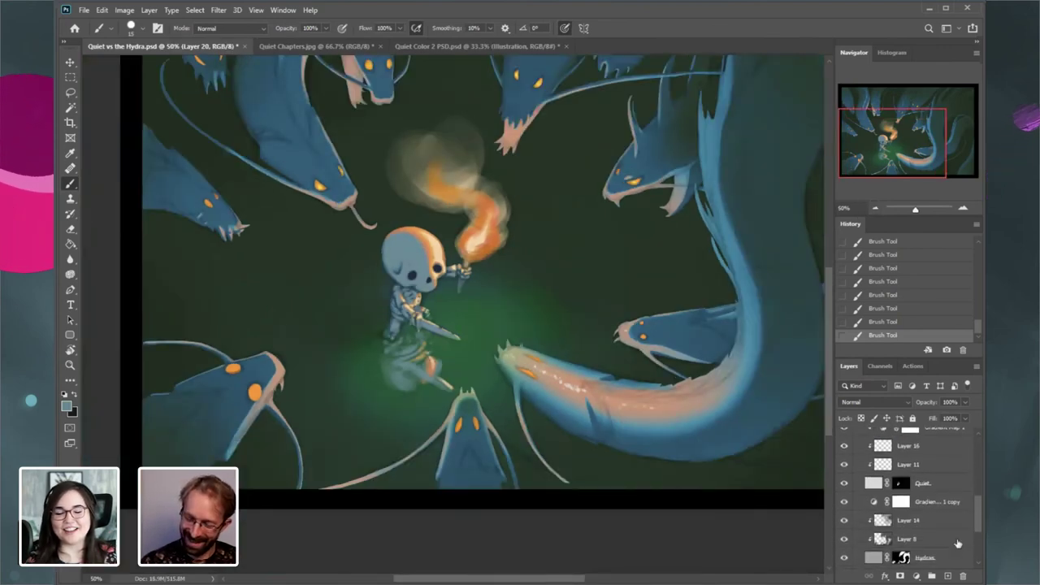
pyautogui.click(844, 558)
pyautogui.click(844, 558)
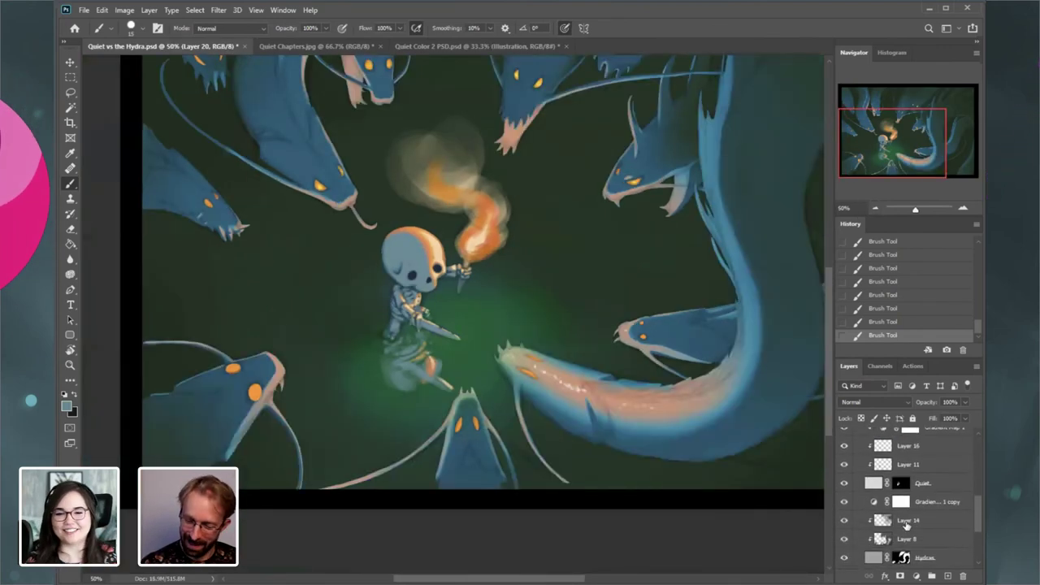
# - Toggle the visibility of Layer 14 and Layer 8 to check what each adds to the hydras
pyautogui.click(844, 521)
pyautogui.click(845, 521)
pyautogui.click(845, 540)
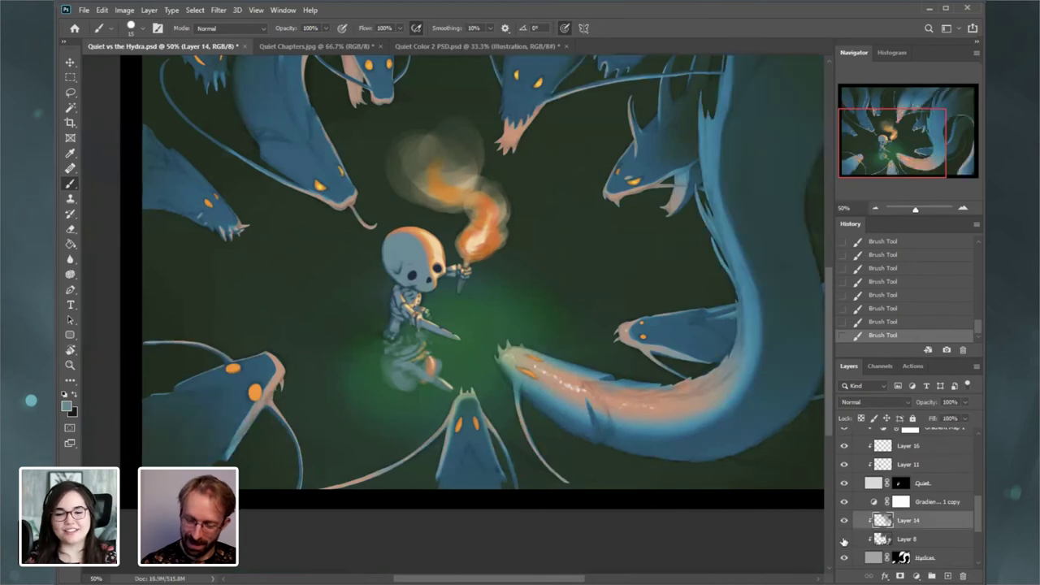
pyautogui.click(844, 540)
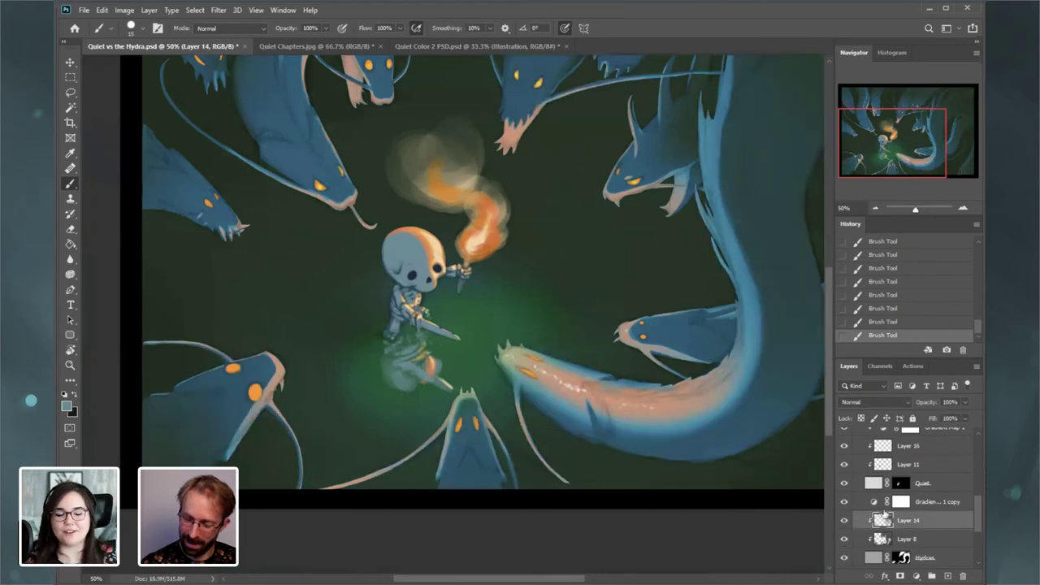
# - Darken the midtones of the Hydras layer with a Levels adjustment
pyautogui.click(876, 558)
pyautogui.click(125, 10)
pyautogui.moveTo(163, 37)
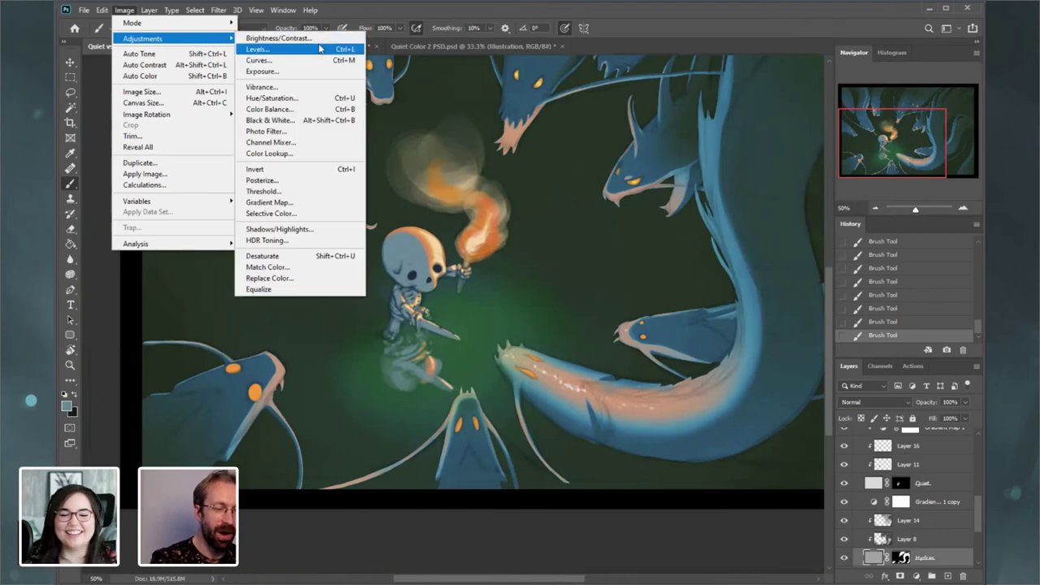
pyautogui.click(268, 51)
pyautogui.moveTo(719, 459); pyautogui.dragTo(748, 458)
pyautogui.click(912, 350)
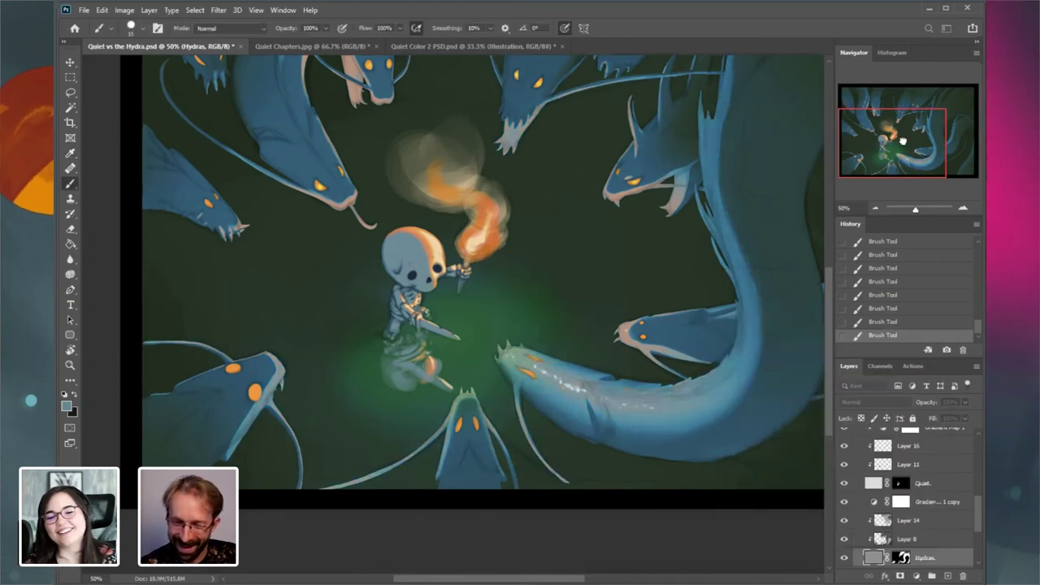
# - Hide and reshow Layer 8 to check its effect on the hydras, and examine the skeleton at 100% and 66.67% zoom
pyautogui.moveTo(894, 136); pyautogui.dragTo(899, 123)
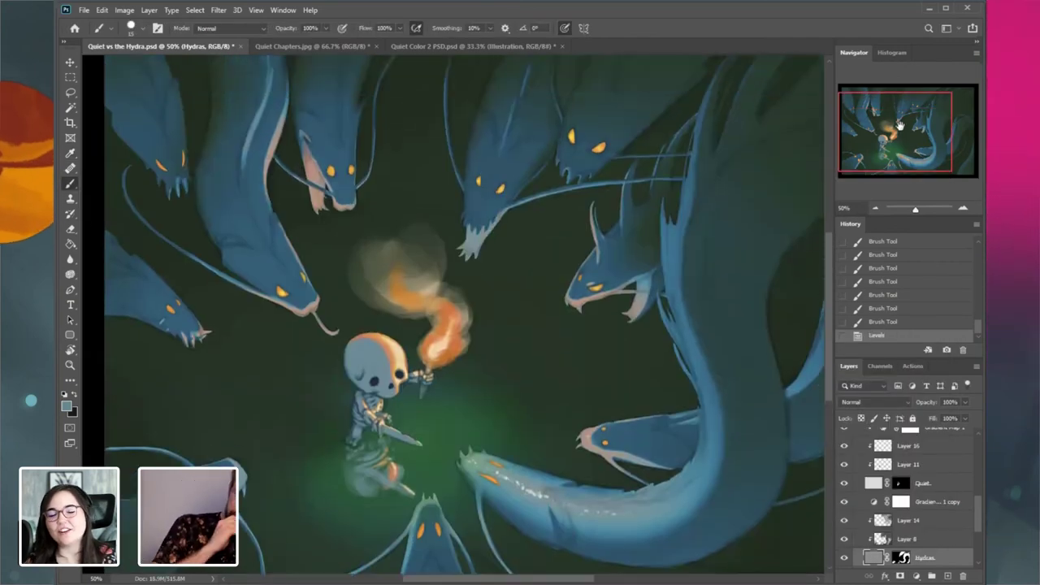
pyautogui.click(902, 539)
pyautogui.click(844, 539)
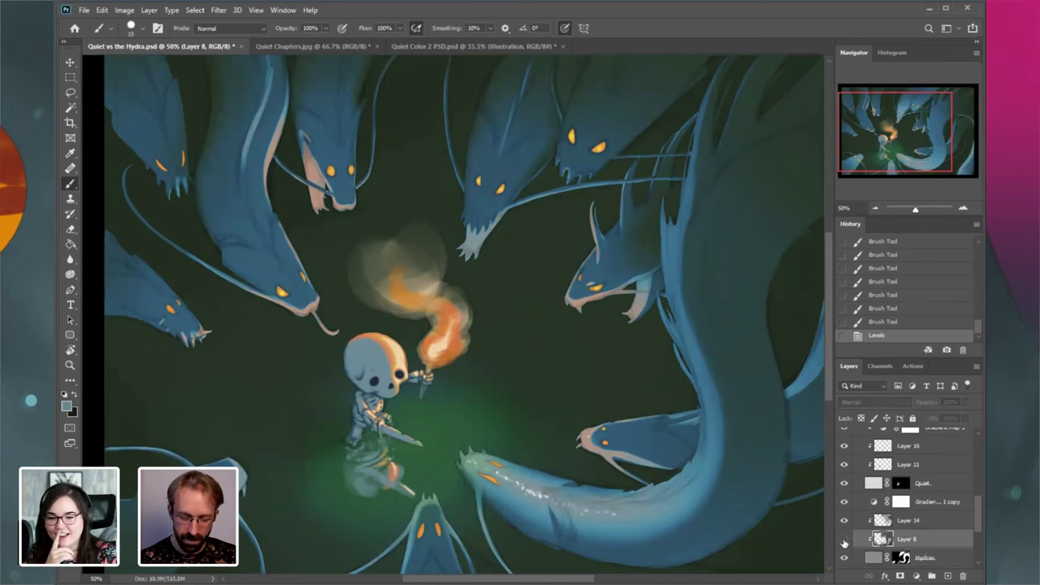
pyautogui.click(845, 539)
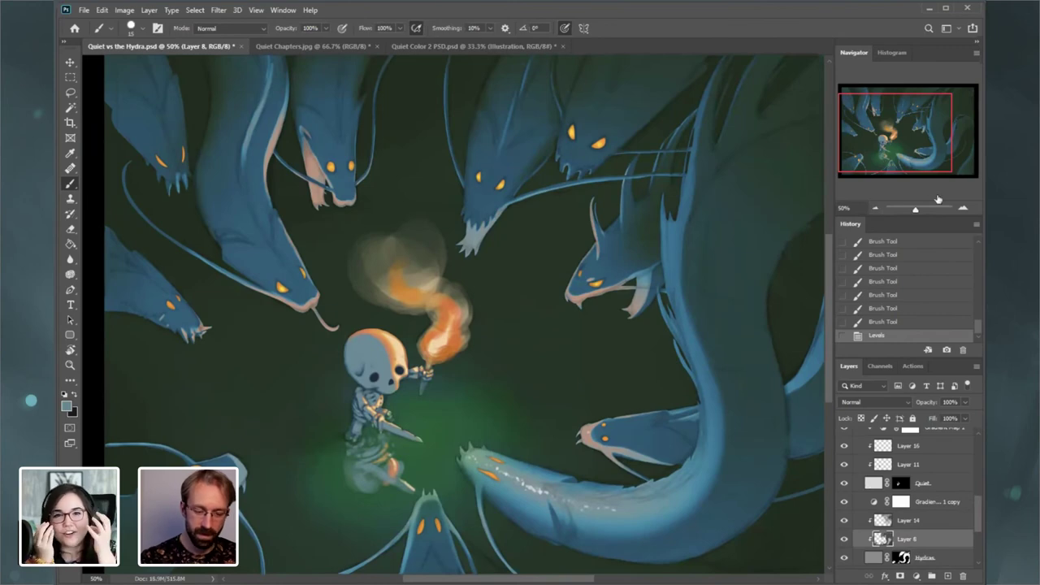
pyautogui.doubleClick(963, 209)
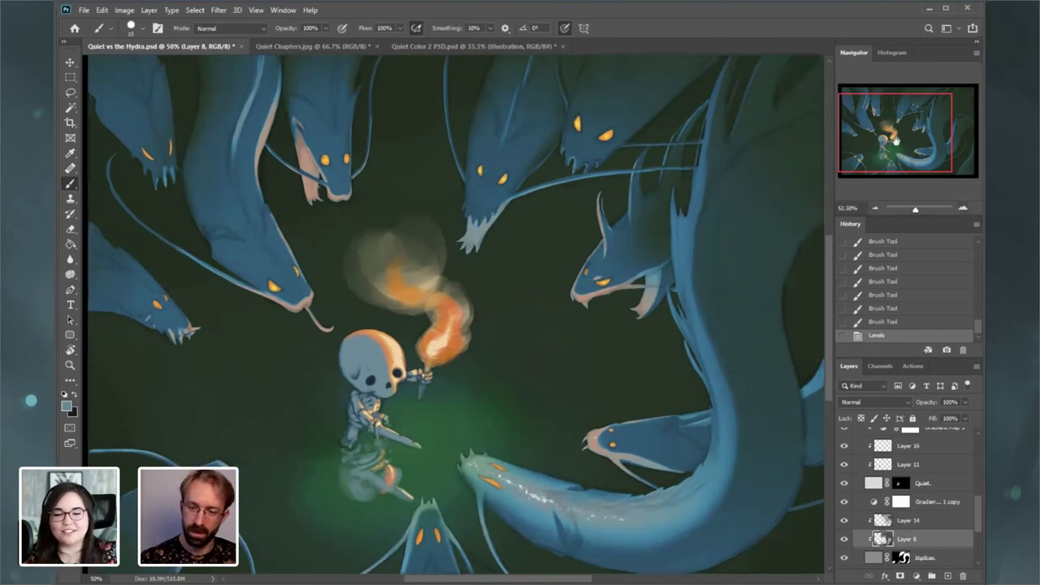
pyautogui.moveTo(914, 136); pyautogui.dragTo(887, 150)
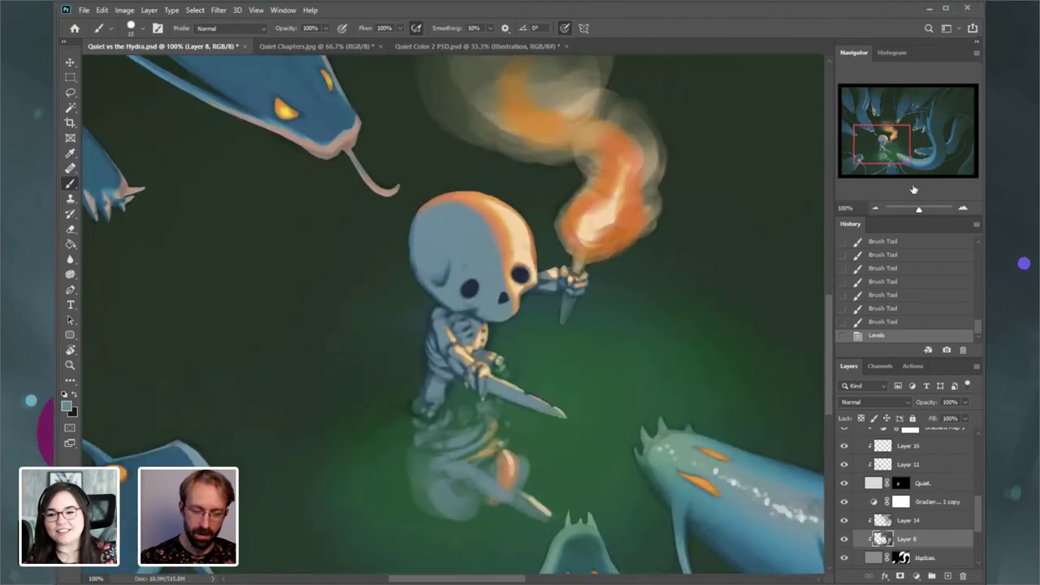
pyautogui.click(875, 208)
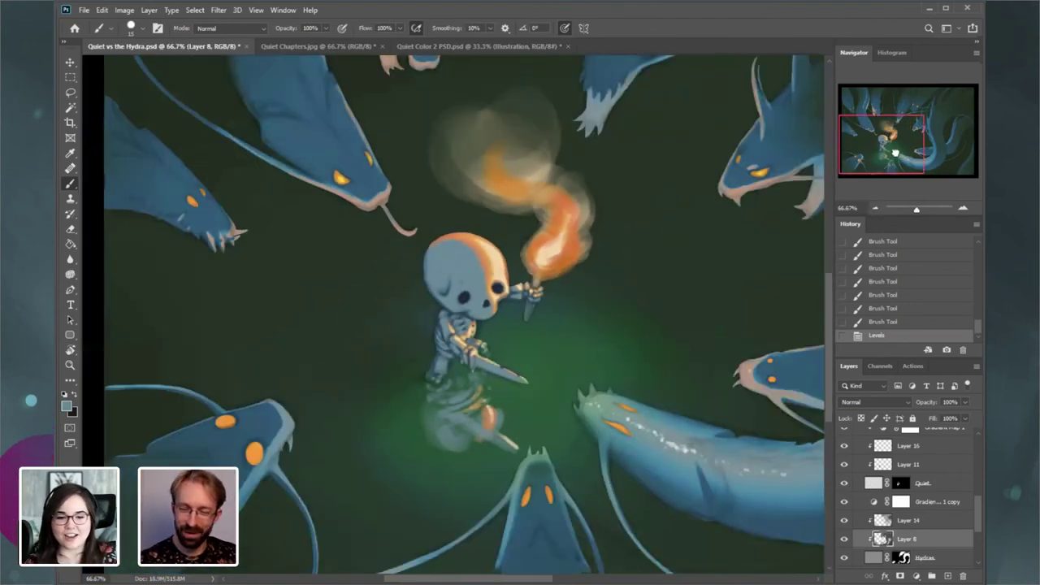
pyautogui.moveTo(894, 153); pyautogui.dragTo(900, 149)
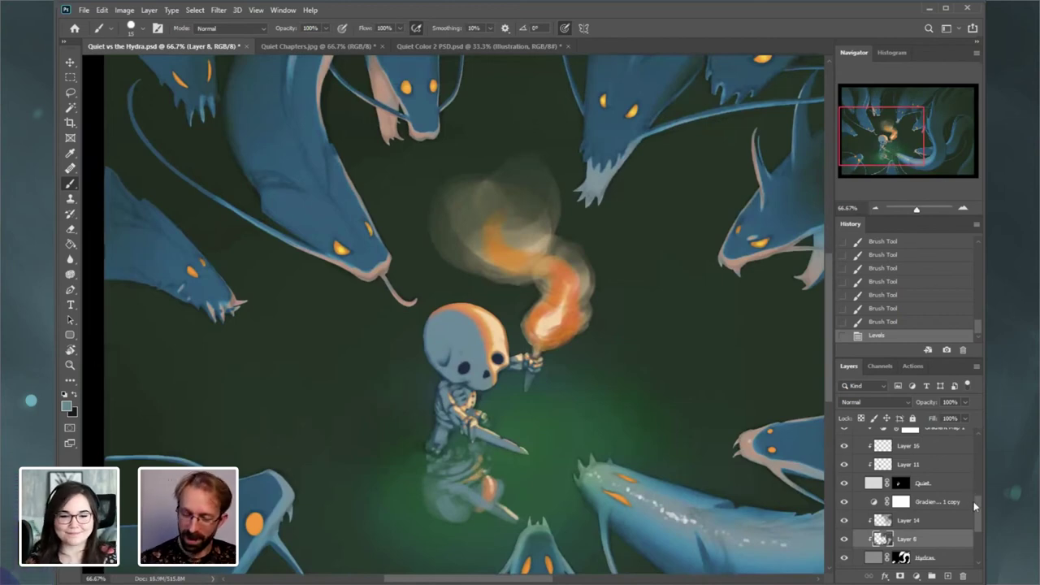
# - Compare the whole painting at 33.33% zoom with the greyscale sketch by repeatedly showing and hiding Layer 0
pyautogui.click(877, 208)
pyautogui.moveTo(899, 146); pyautogui.dragTo(910, 227)
pyautogui.hotkey('ctrl', '-')
pyautogui.moveTo(978, 500); pyautogui.dragTo(983, 435)
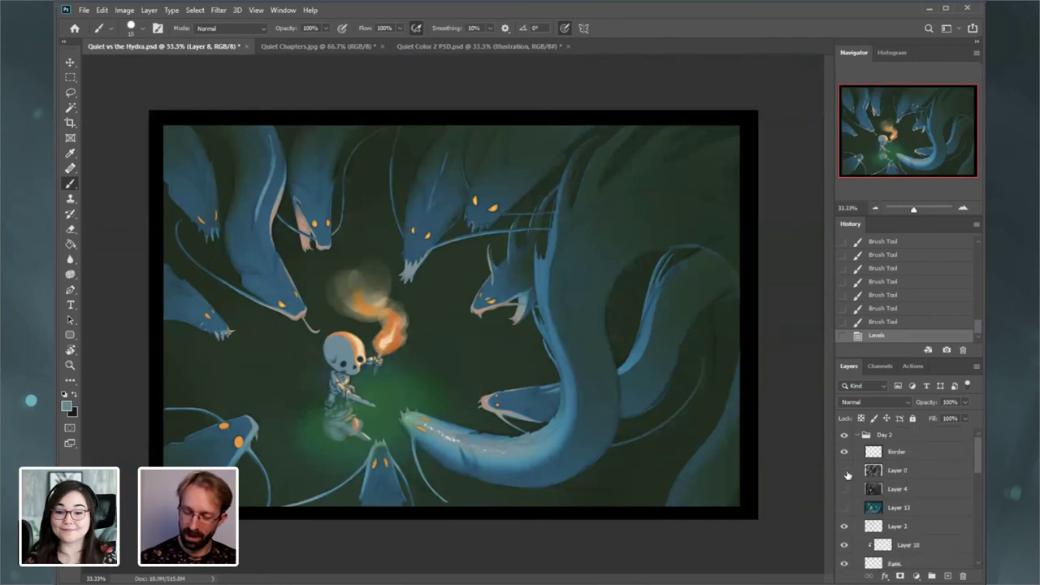
pyautogui.click(846, 473)
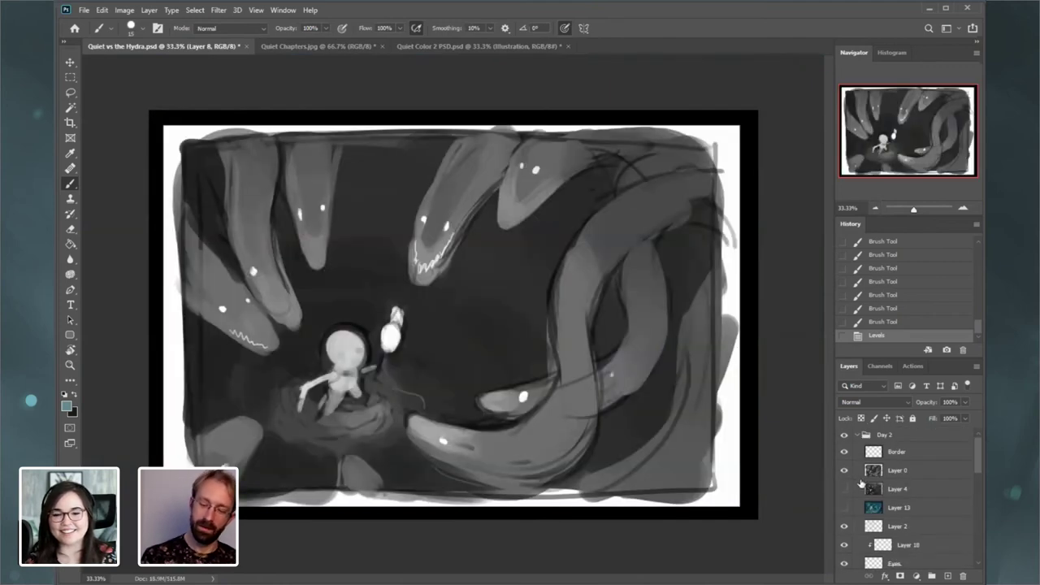
pyautogui.click(844, 472)
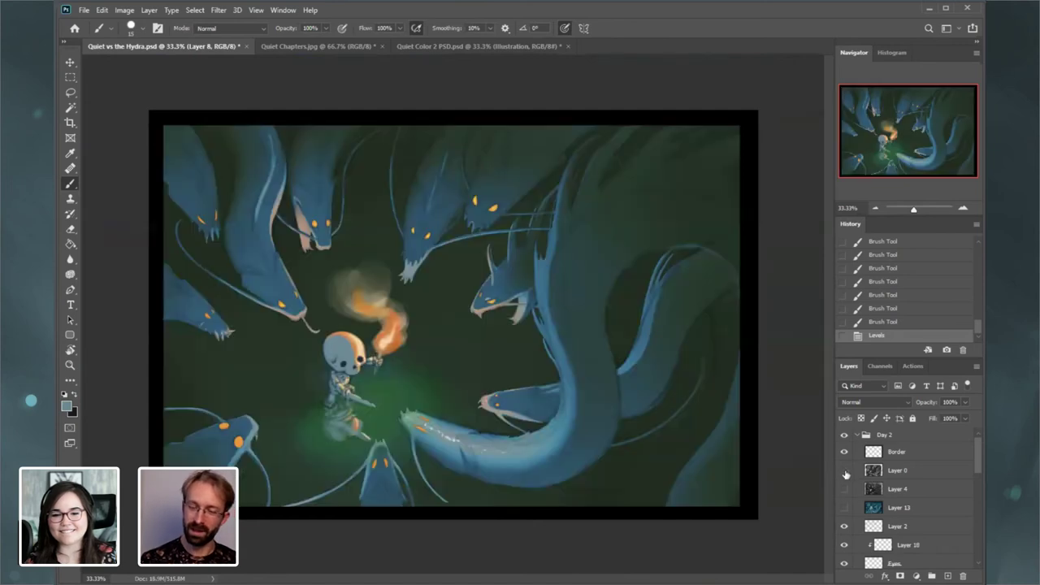
pyautogui.click(844, 472)
pyautogui.click(844, 472)
pyautogui.click(844, 472)
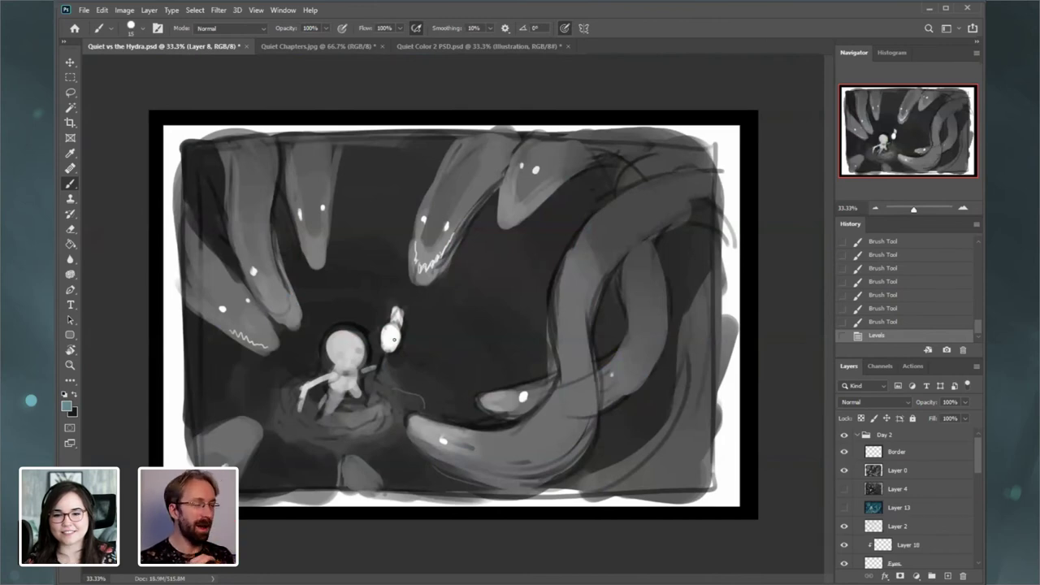
pyautogui.click(845, 472)
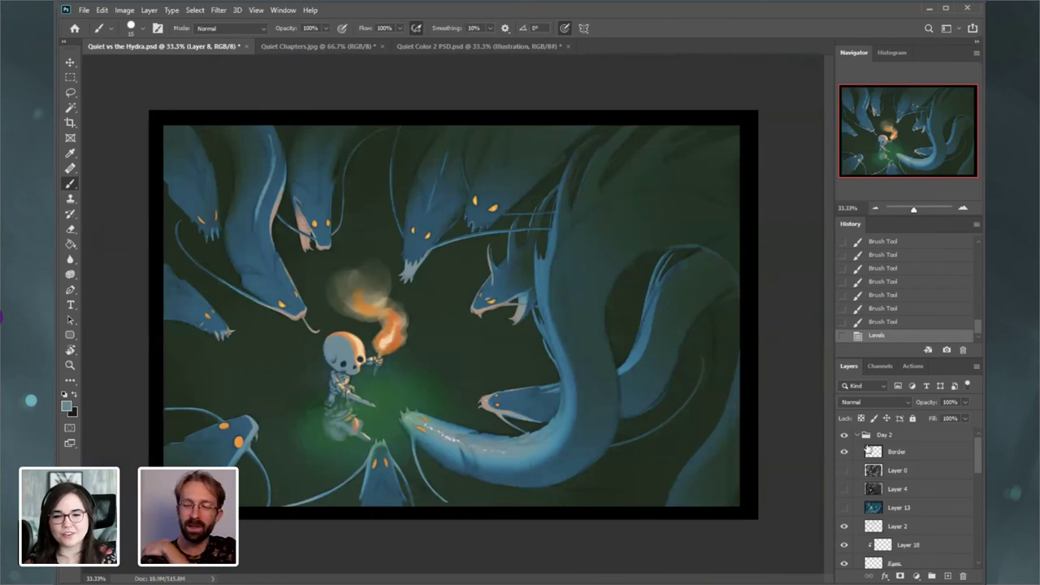
pyautogui.click(963, 208)
pyautogui.click(896, 133)
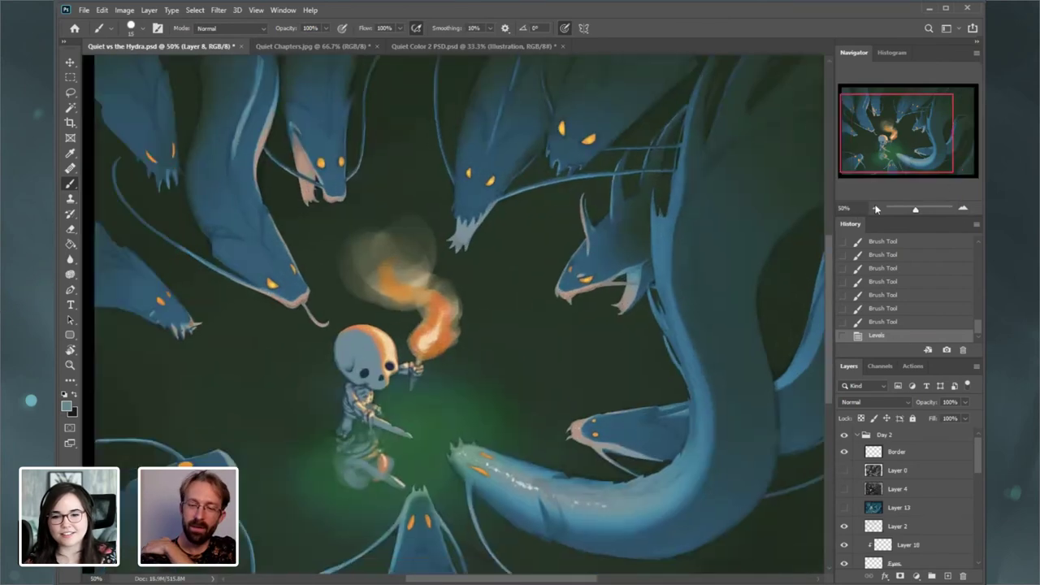
pyautogui.click(875, 208)
pyautogui.hotkey('ctrl', '-')
pyautogui.click(845, 472)
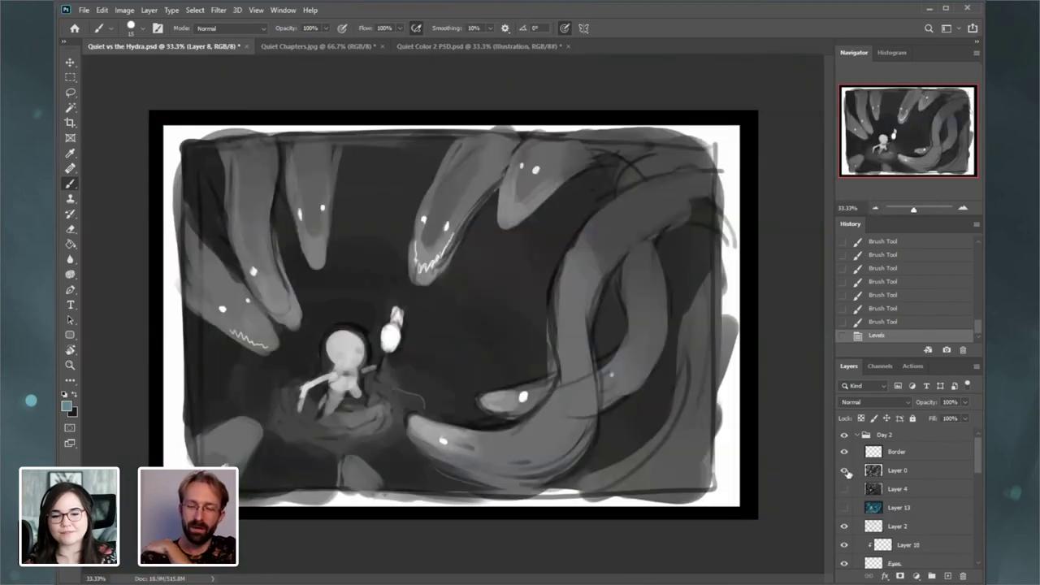
pyautogui.click(844, 472)
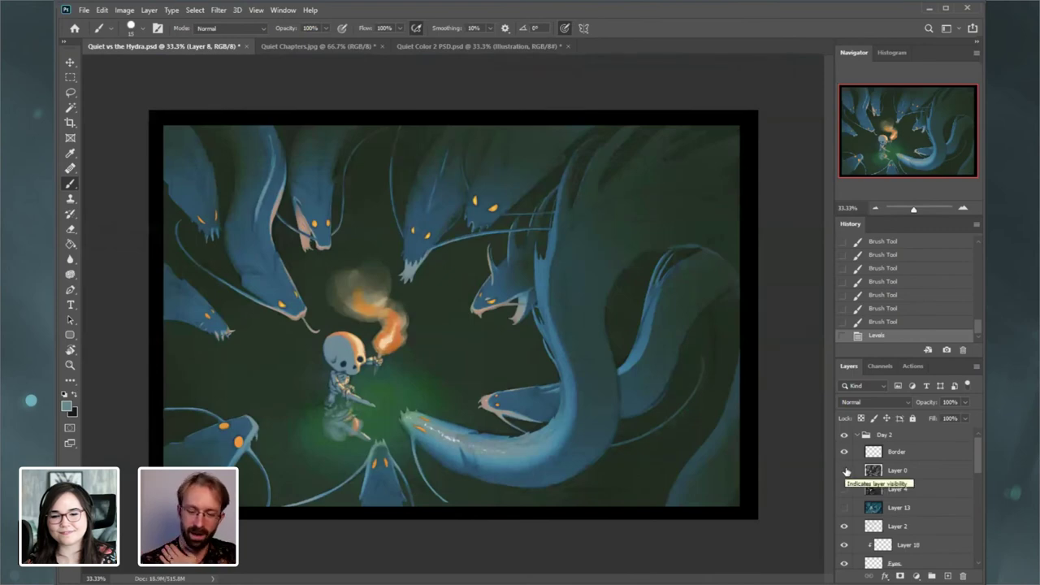
pyautogui.click(845, 472)
pyautogui.click(844, 472)
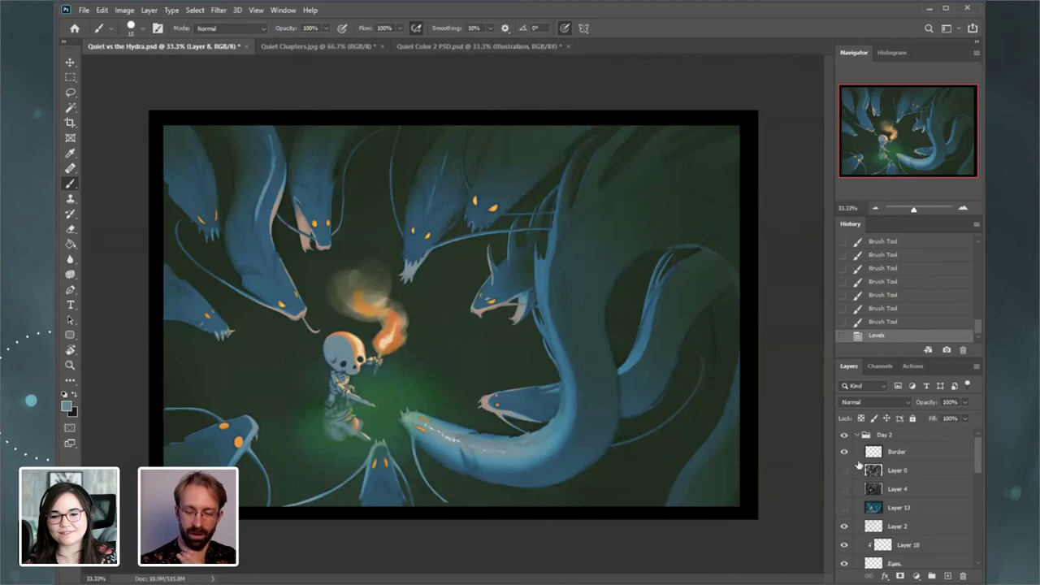
# - Show the Layer 0 sketch, examine the water around its small figure at 66.67% and 50% zoom, and hide it again
pyautogui.moveTo(976, 472); pyautogui.dragTo(978, 435)
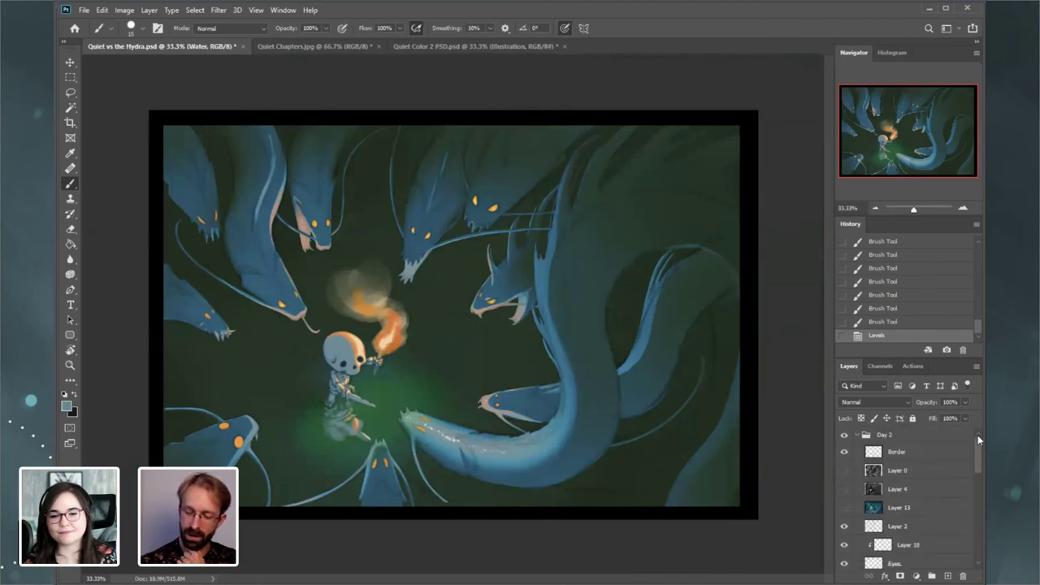
pyautogui.click(845, 470)
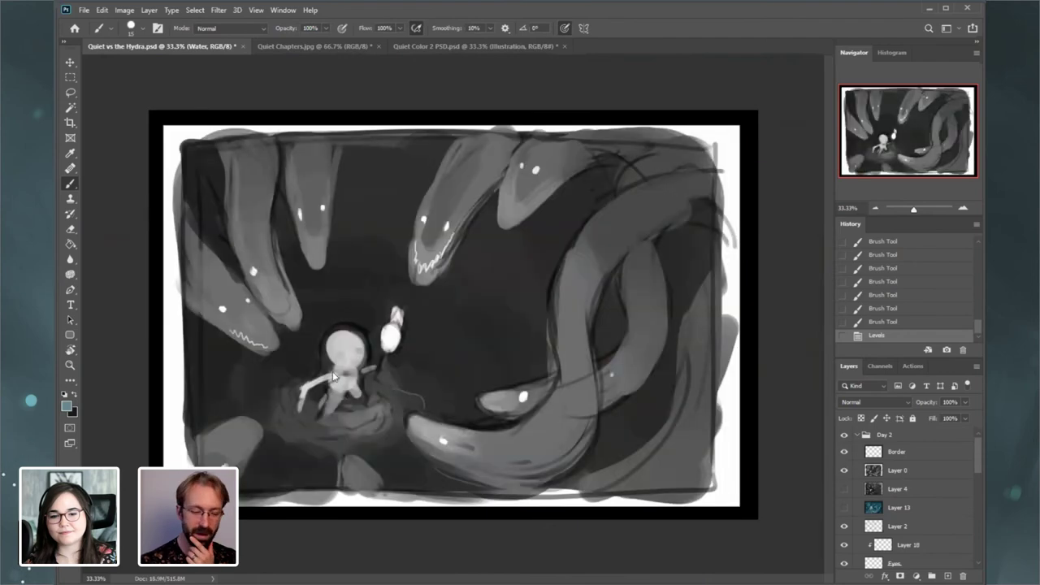
pyautogui.click(962, 209)
pyautogui.click(962, 209)
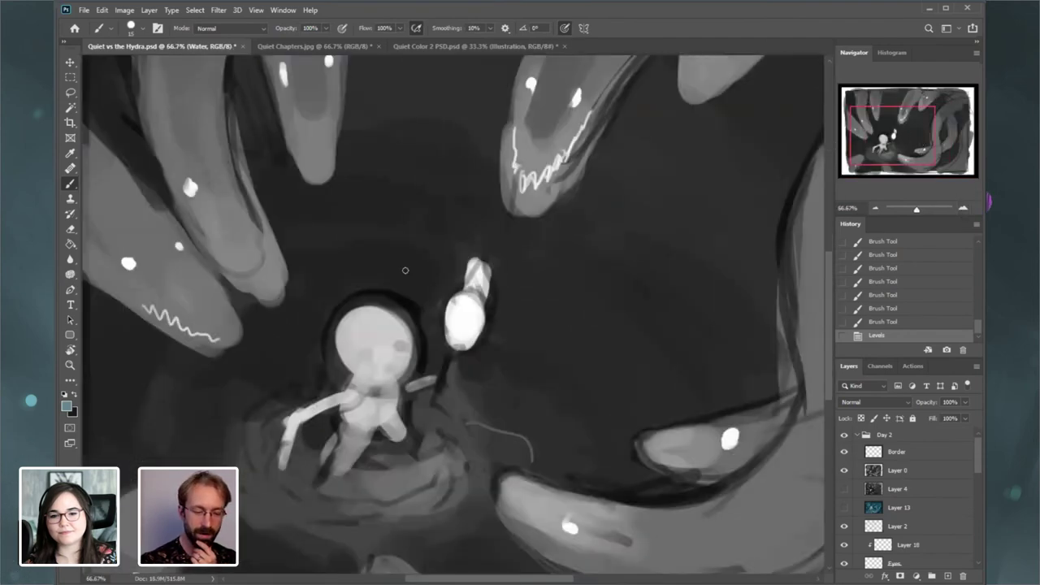
pyautogui.moveTo(880, 151); pyautogui.dragTo(902, 132)
pyautogui.hotkey('ctrl', '-')
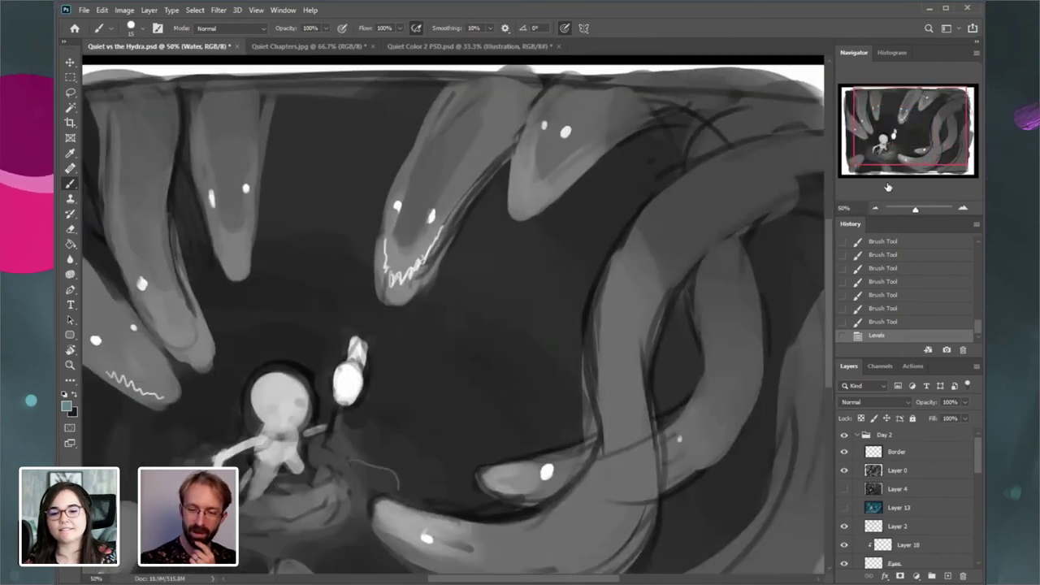
pyautogui.hotkey('ctrl', '-')
pyautogui.hotkey('ctrl', '+')
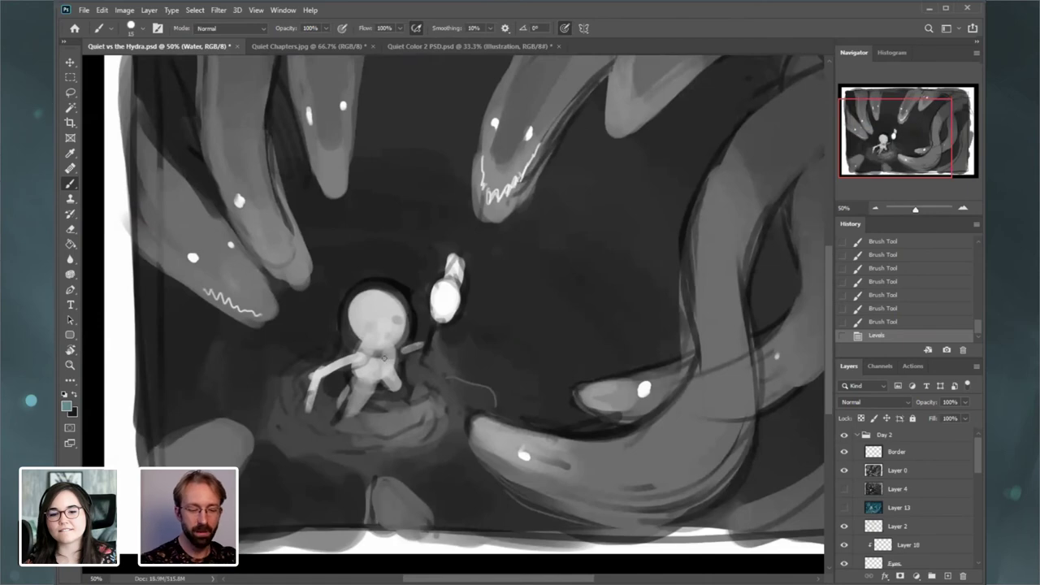
pyautogui.click(843, 472)
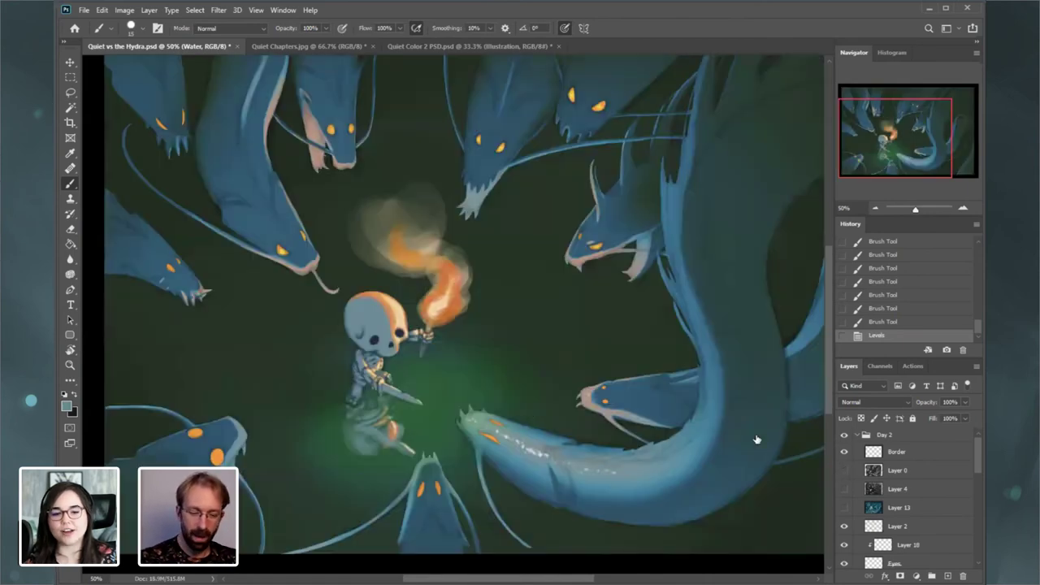
# - Add a new empty layer directly above the Water layer
pyautogui.click(876, 208)
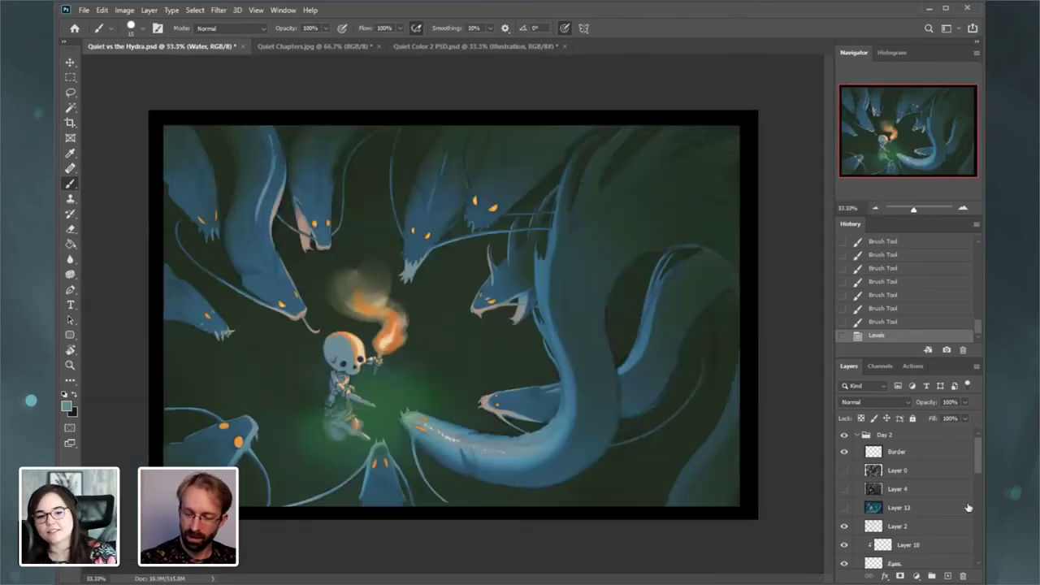
pyautogui.moveTo(980, 469); pyautogui.dragTo(954, 543)
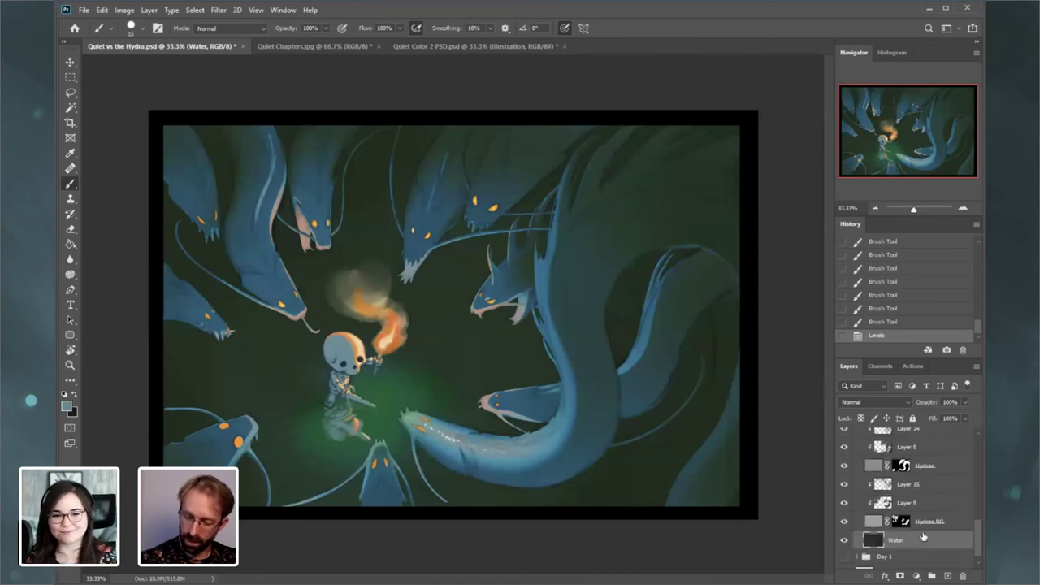
pyautogui.click(149, 10)
pyautogui.moveTo(211, 19)
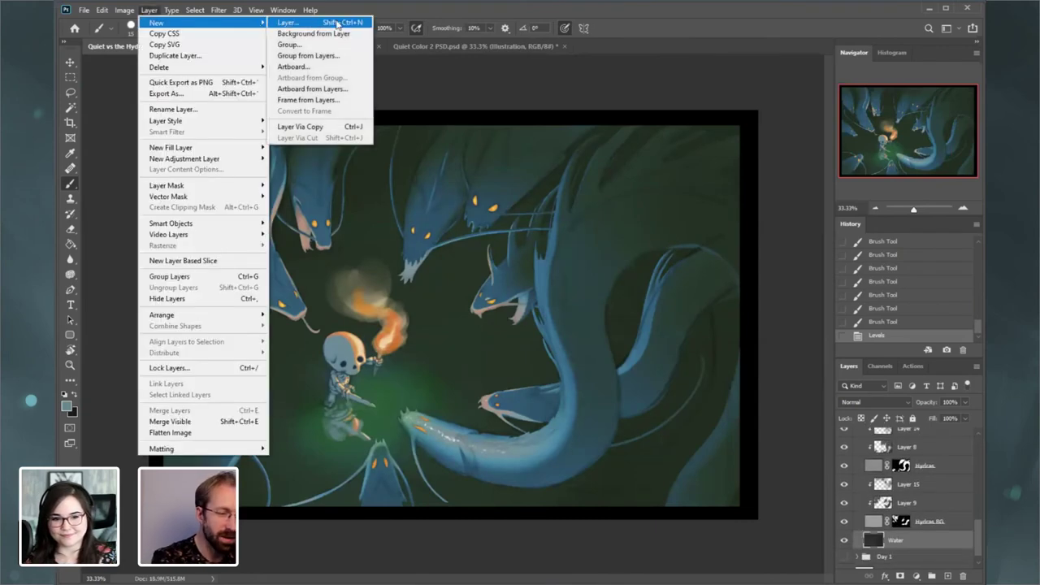
pyautogui.click(301, 21)
pyautogui.press('Return')
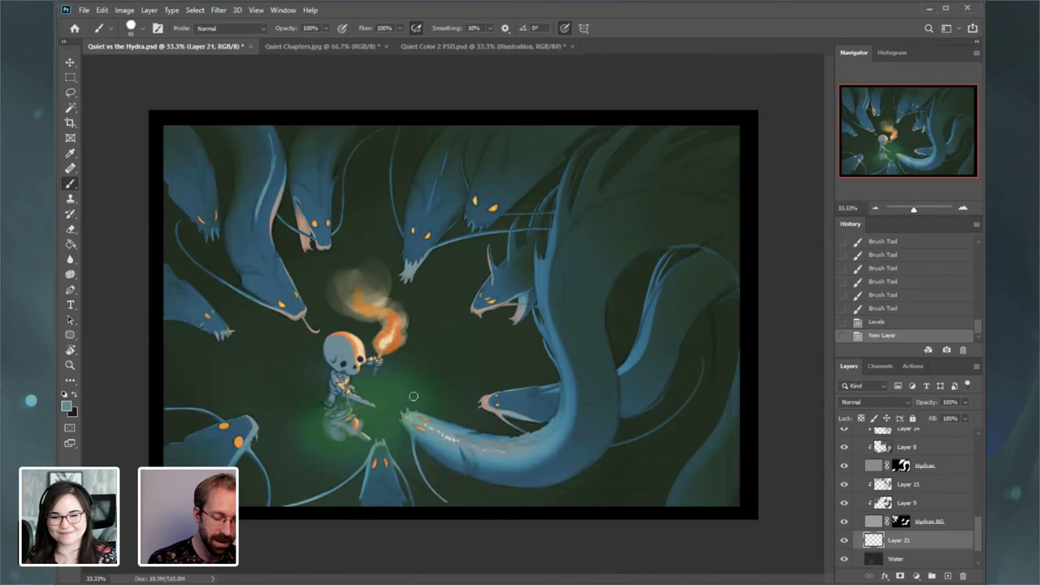
# - Set the foreground colour to dark grey (RGB 26, 26, 26), try a broad brush stroke beside the skeleton and undo it
pyautogui.click(70, 404)
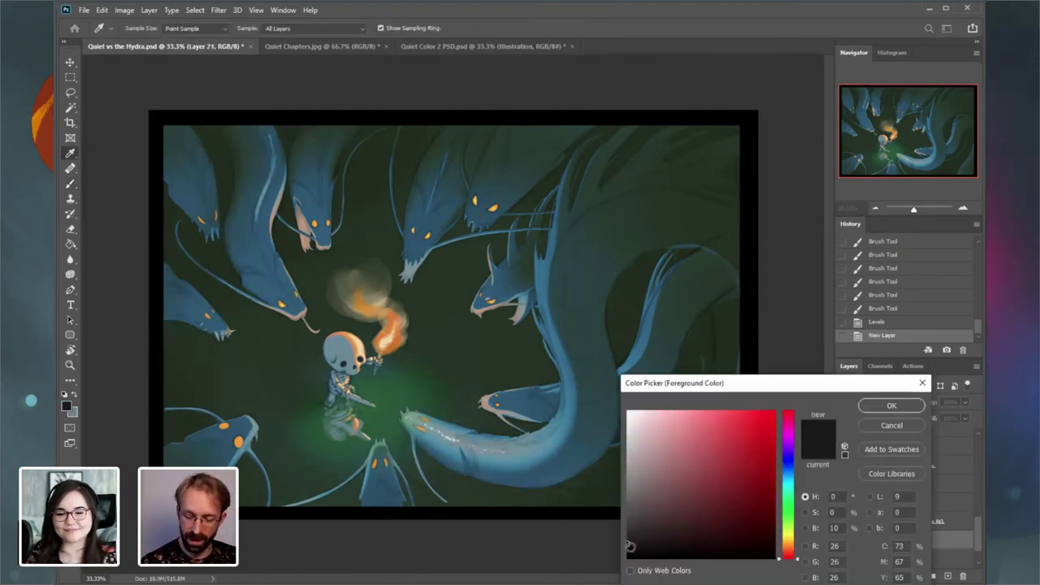
pyautogui.click(886, 405)
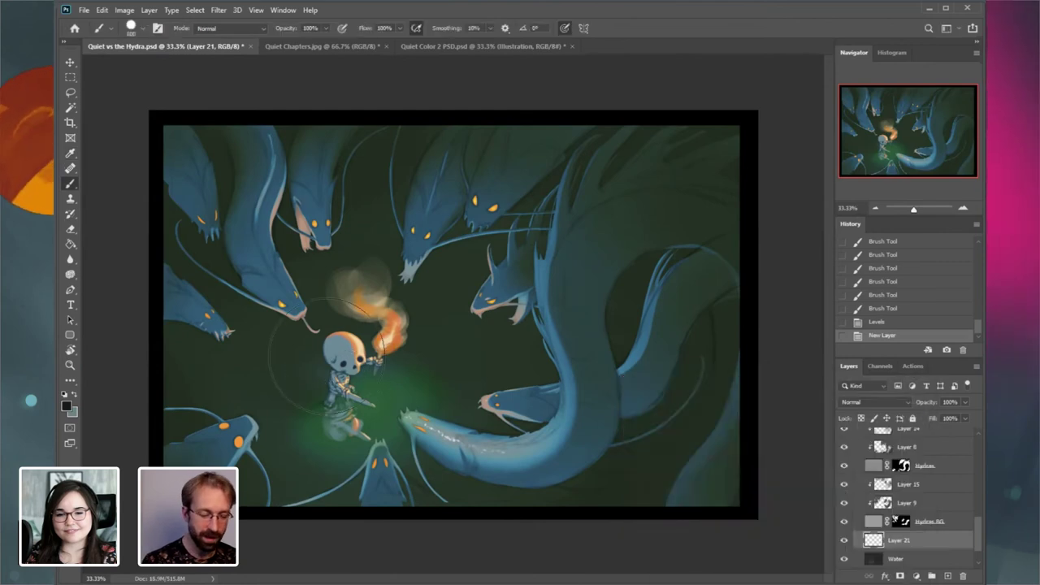
pyautogui.moveTo(420, 342); pyautogui.dragTo(436, 351)
pyautogui.hotkey('ctrl', 'z')
# - Dab soft dark grey over the water around the skeleton on the new layer, using the Soft Round 40 brush at 401 px
pyautogui.rightClick(437, 343)
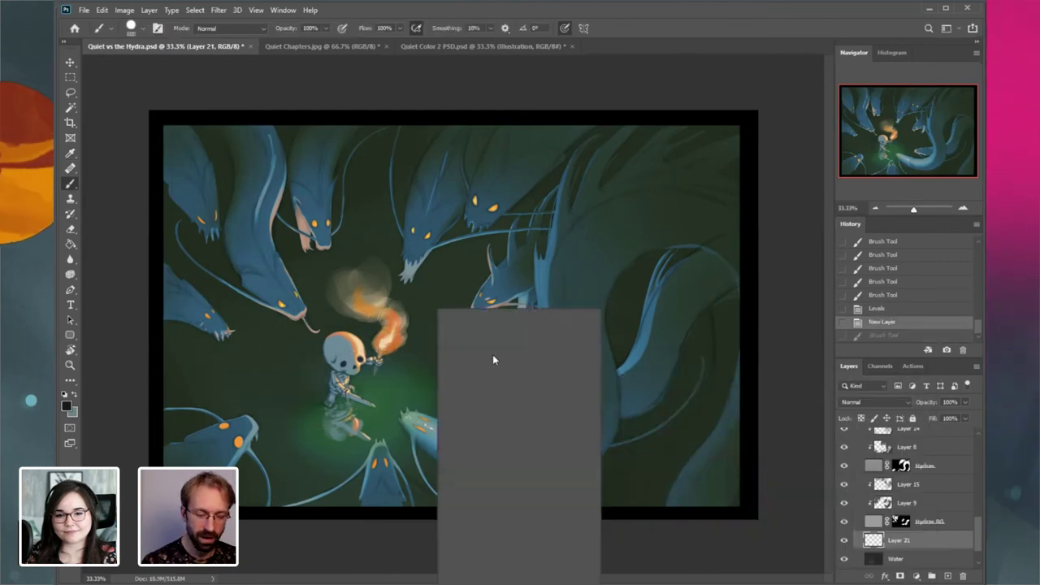
pyautogui.click(512, 436)
pyautogui.click(557, 337)
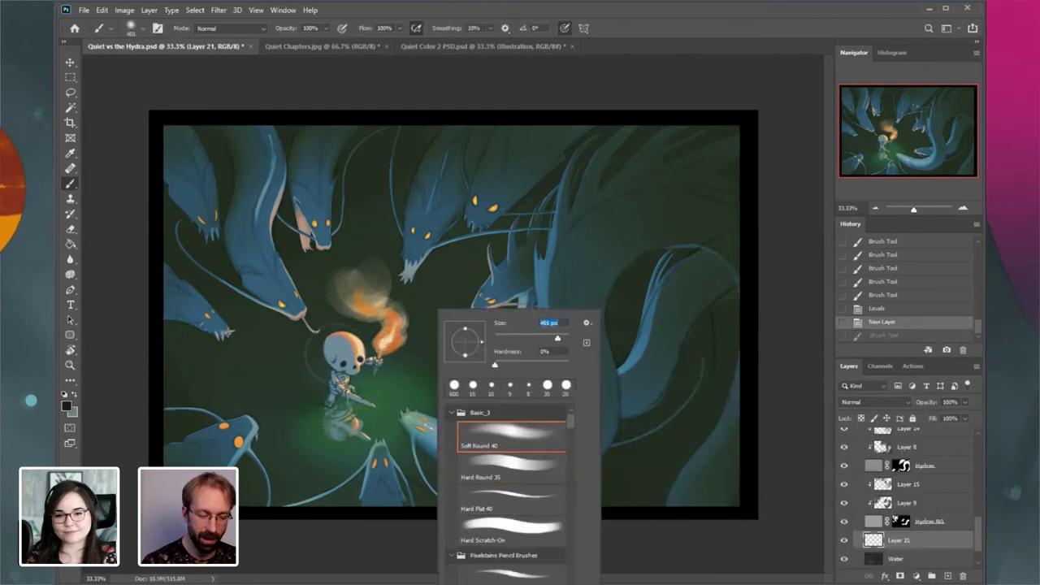
pyautogui.press('Return')
pyautogui.click(330, 373)
pyautogui.click(346, 372)
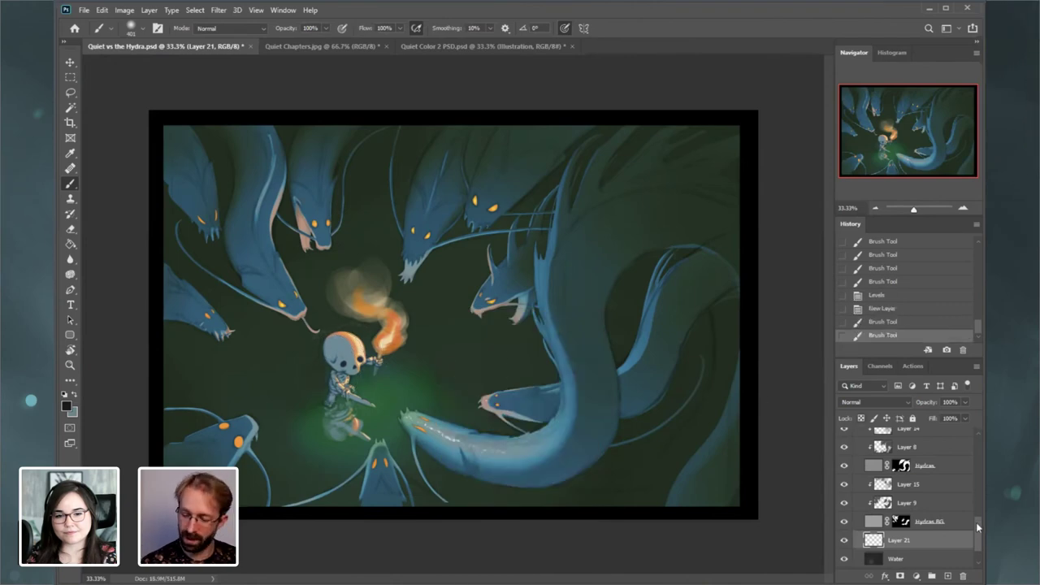
# - Show the Layer 0 sketch to compare its values with the painting, hide it again and return to Layer 21
pyautogui.moveTo(977, 527); pyautogui.dragTo(962, 446)
pyautogui.click(845, 471)
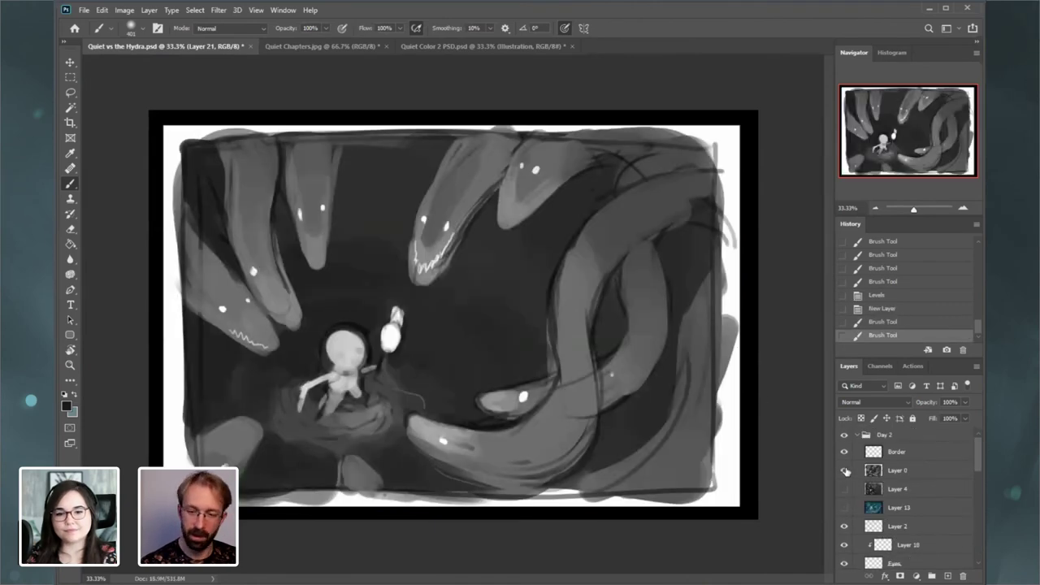
pyautogui.hotkey('ctrl', '+')
pyautogui.moveTo(908, 166); pyautogui.dragTo(888, 175)
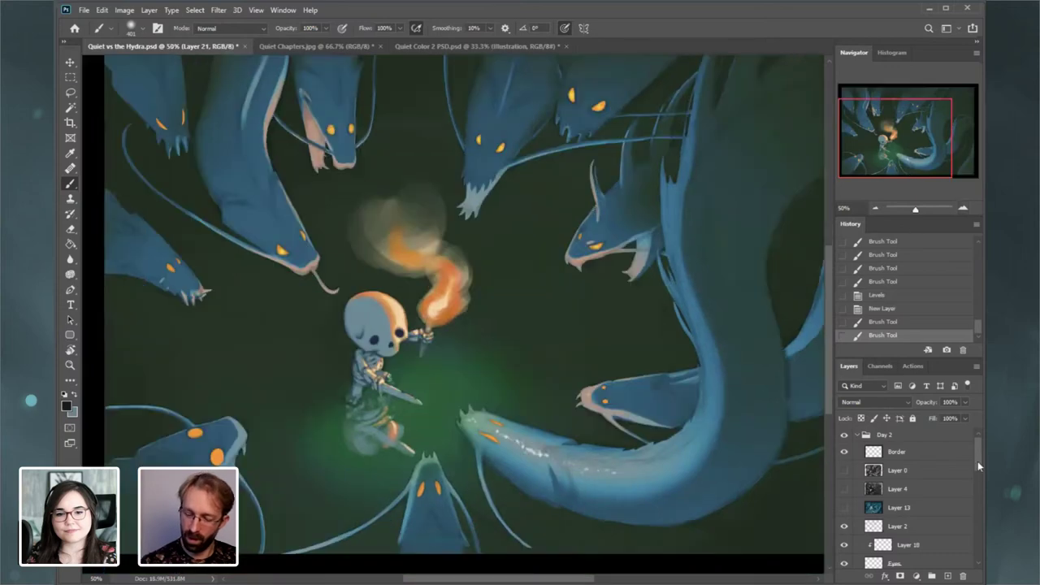
pyautogui.moveTo(977, 460); pyautogui.dragTo(973, 553)
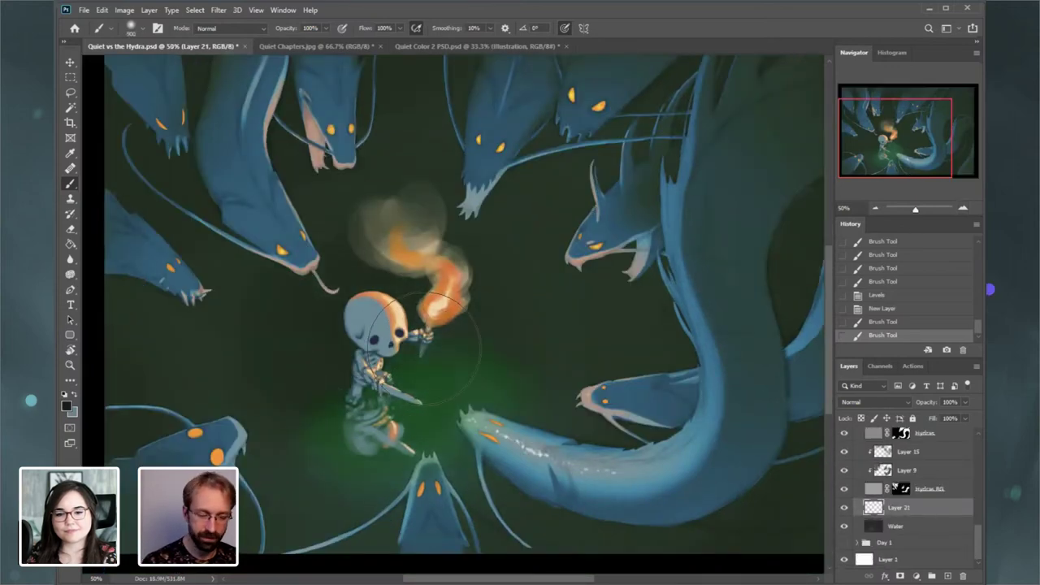
# - Darken the water around the skeleton on Layer 21 with soft dark grey dabs at a 900 px brush size
pyautogui.click(351, 338)
pyautogui.click(483, 335)
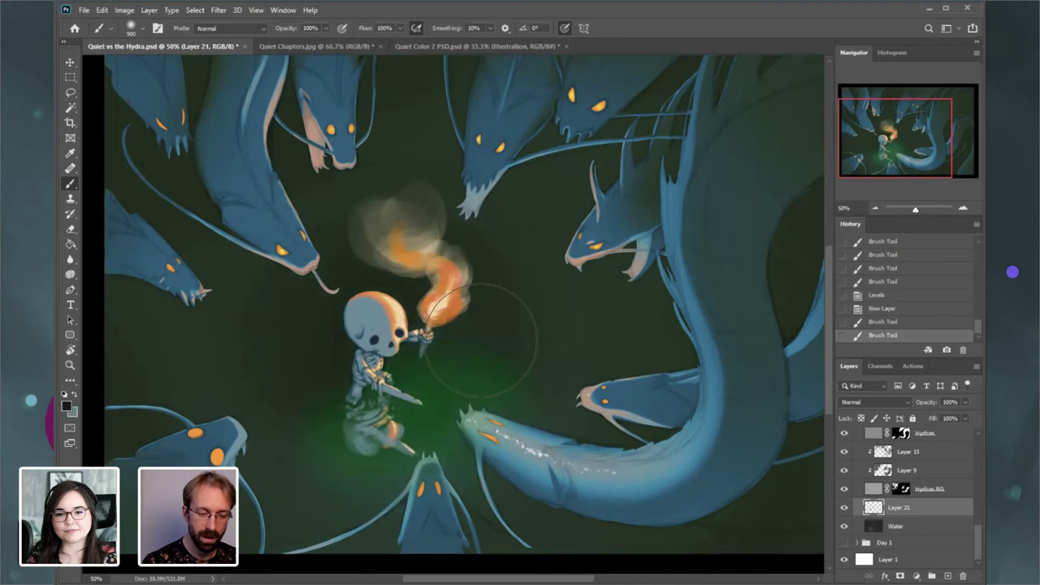
pyautogui.click(875, 208)
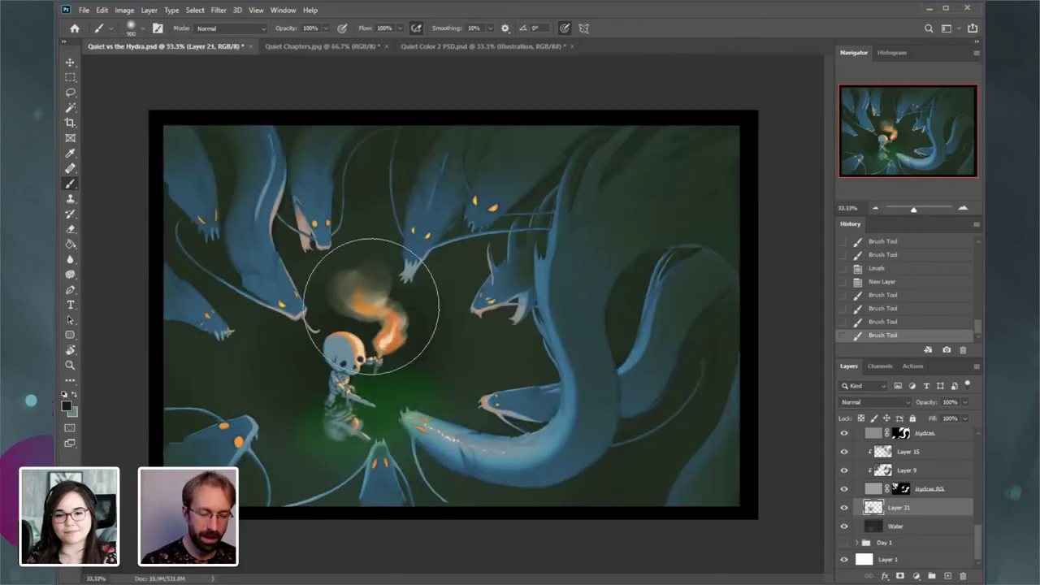
pyautogui.click(289, 431)
pyautogui.click(278, 423)
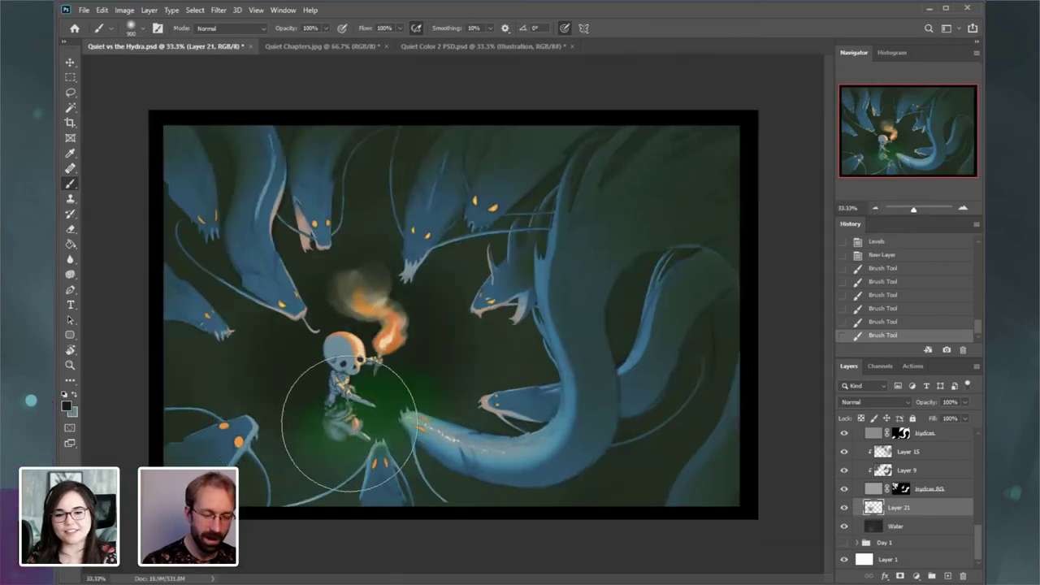
pyautogui.click(301, 407)
pyautogui.click(290, 405)
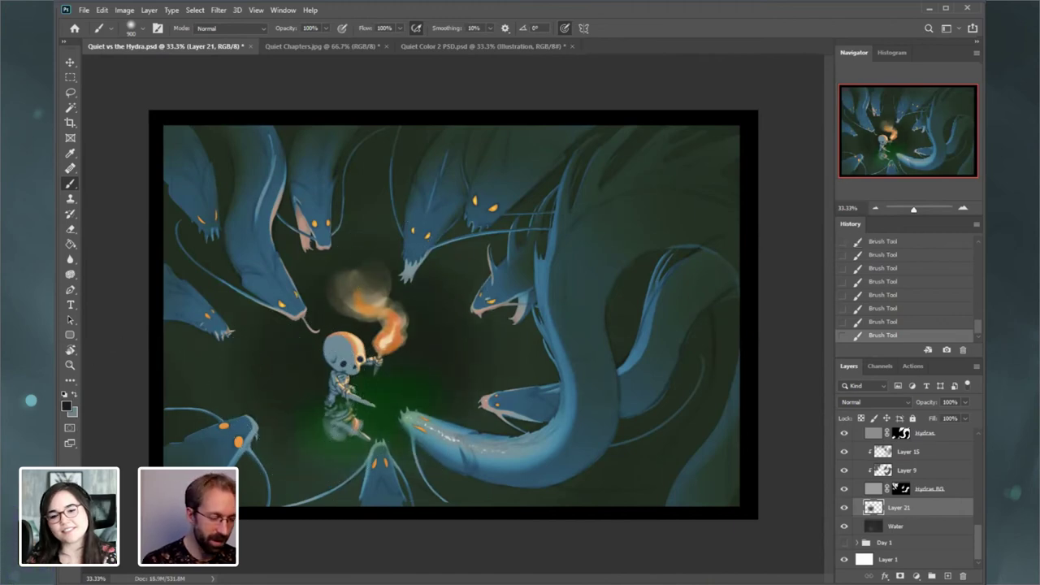
# - Lighten the foreground colour to grey (RGB 51, 51, 51) and brush it over the outer water between the hydra heads
pyautogui.click(69, 409)
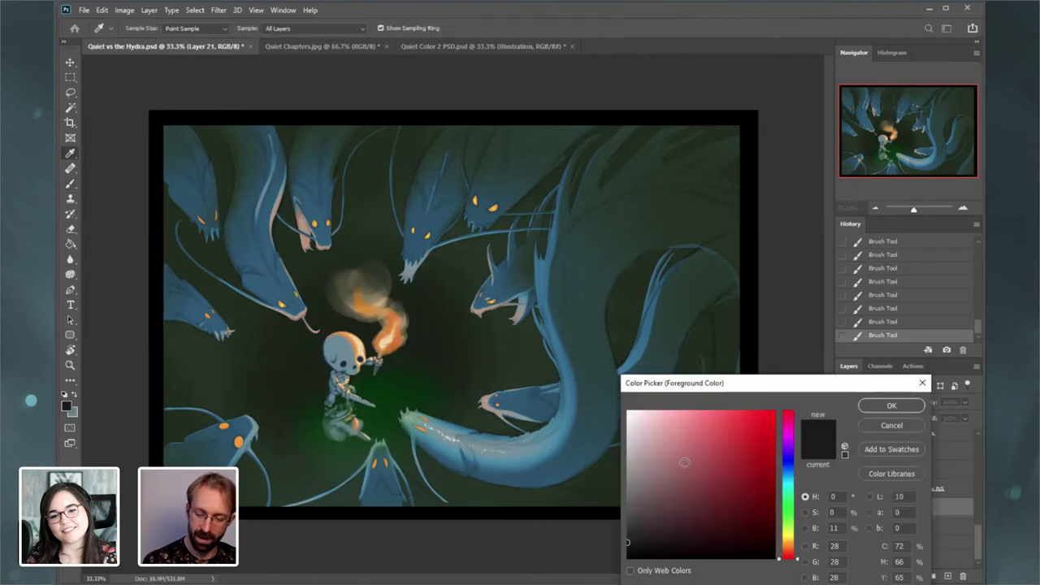
pyautogui.press('Return')
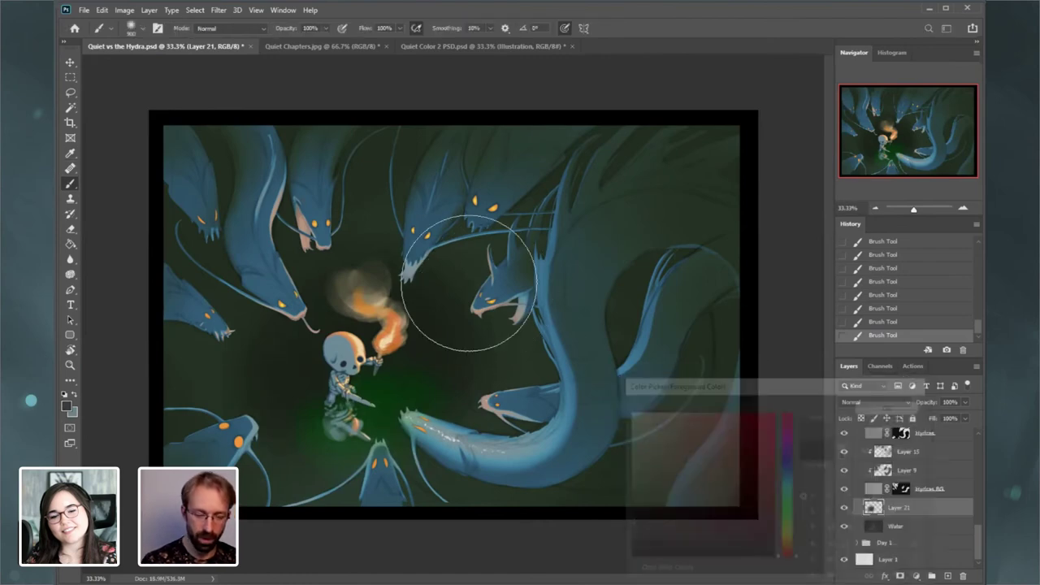
pyautogui.moveTo(226, 304); pyautogui.dragTo(200, 319)
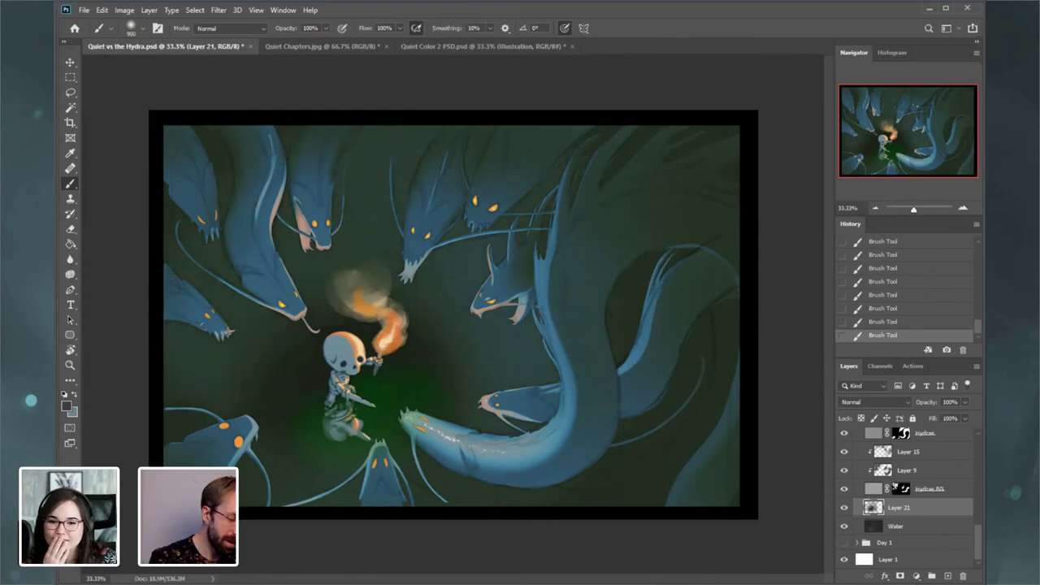
pyautogui.press('n')
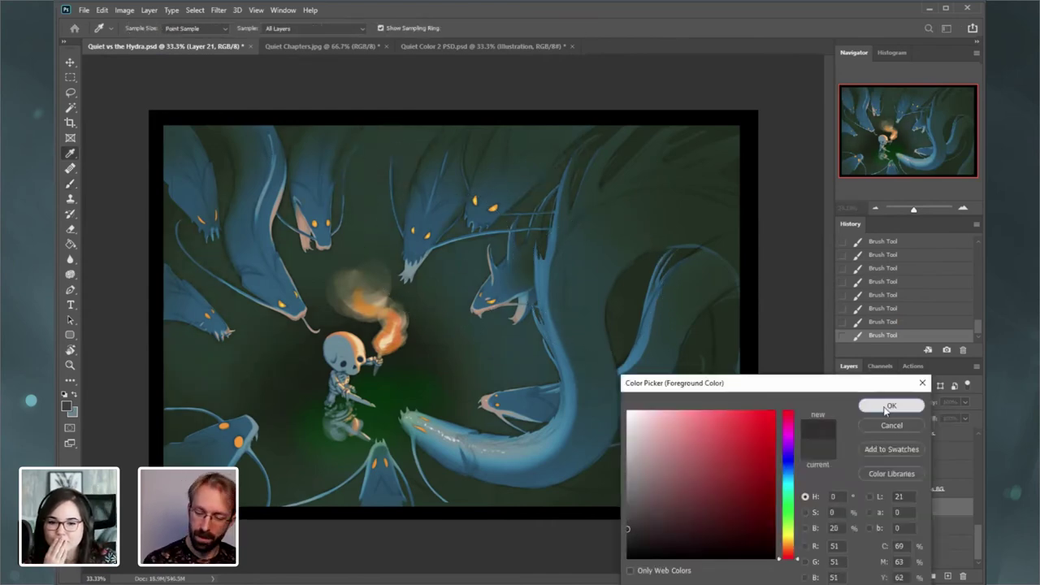
pyautogui.click(891, 405)
pyautogui.press('b')
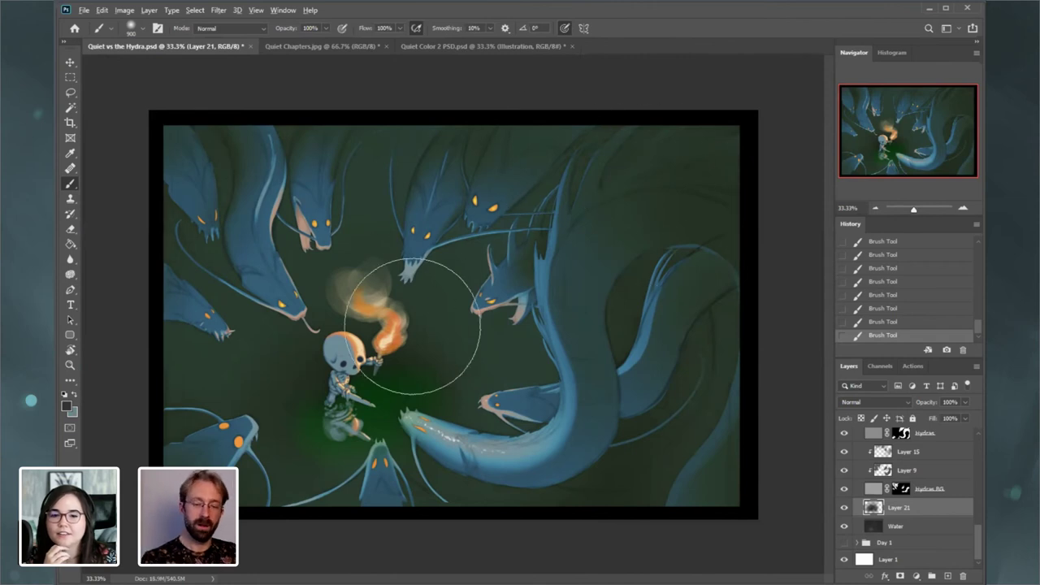
# - Hide the green glow on Layer 19 and brush darker grey over the water around the skeleton on Layer 21
pyautogui.moveTo(980, 534); pyautogui.dragTo(975, 469)
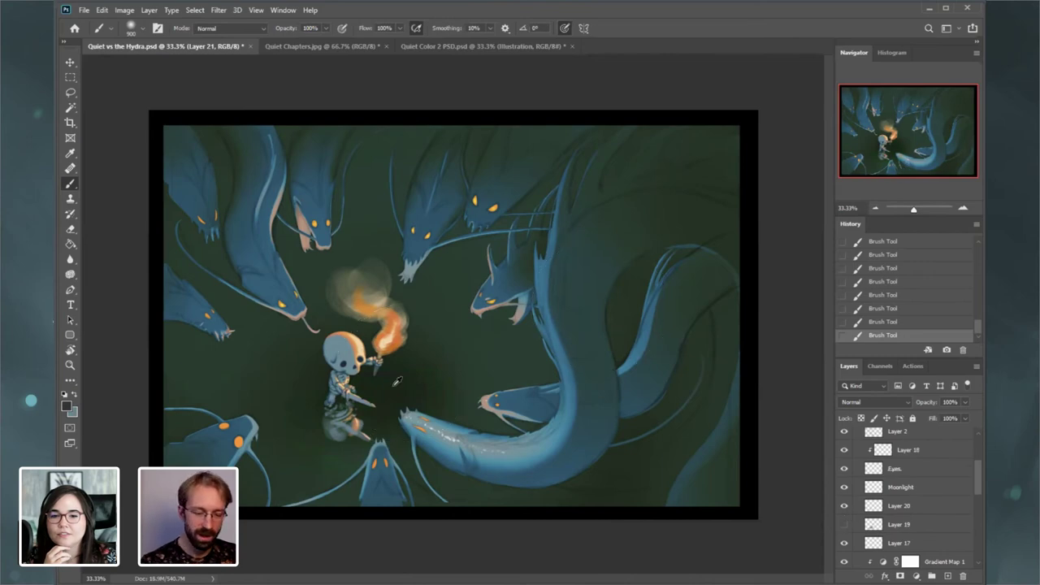
pyautogui.moveTo(980, 472); pyautogui.dragTo(968, 553)
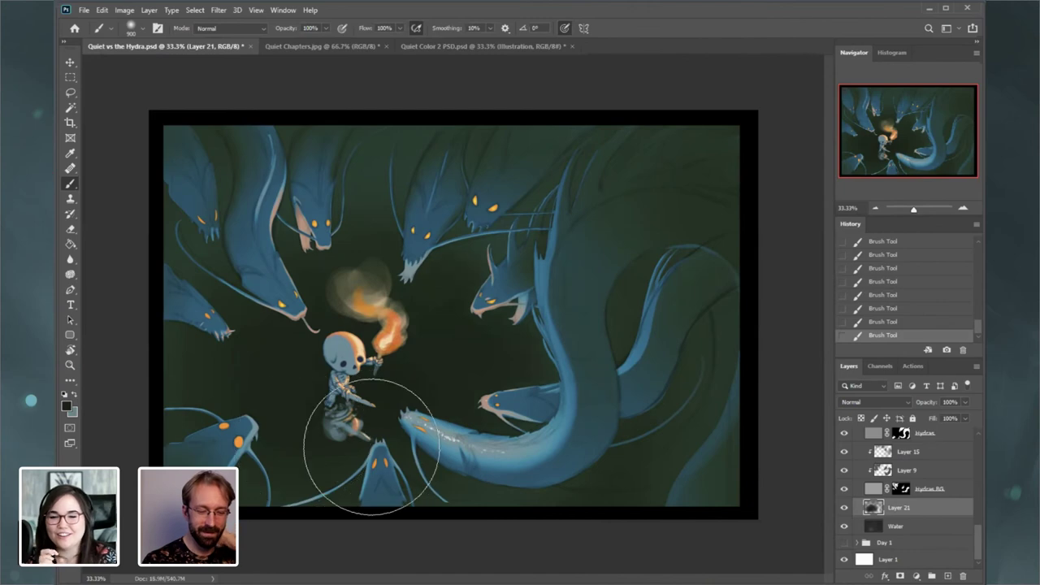
# - Toggle Layer 21 off and on at 33.33% and 50% zoom to compare the water with and without the dark shading
pyautogui.click(845, 511)
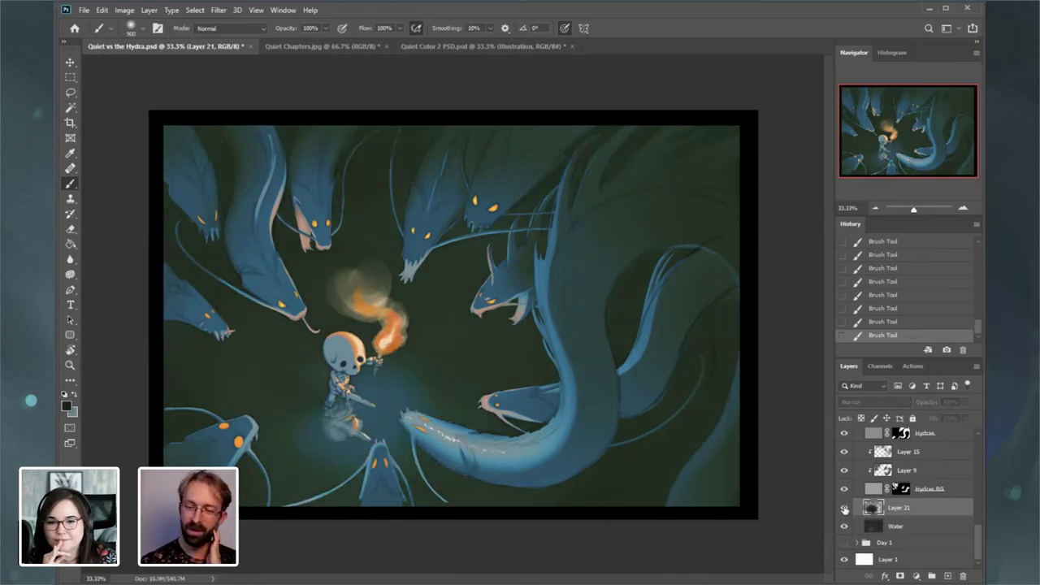
pyautogui.click(845, 510)
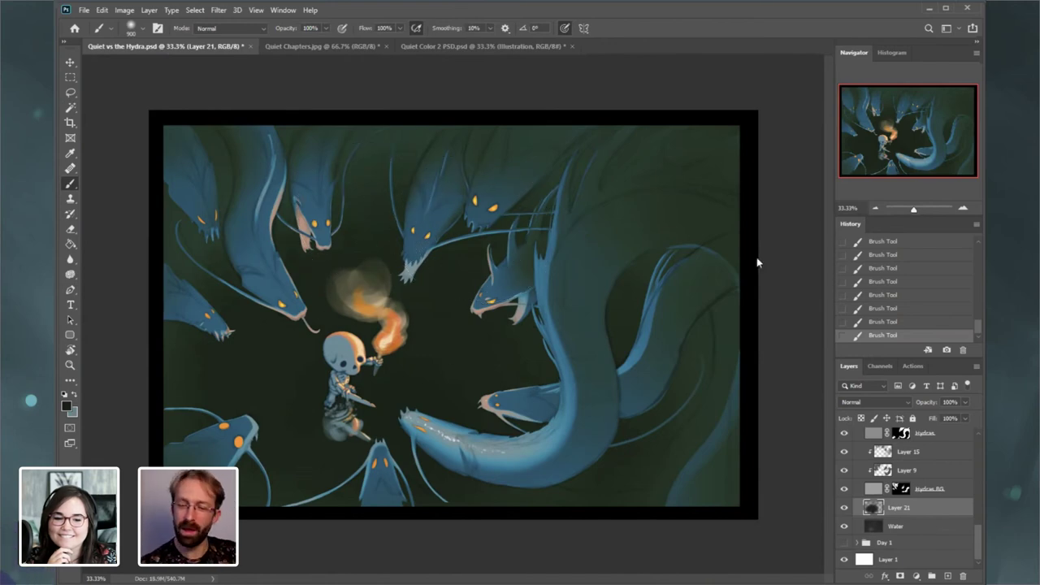
pyautogui.click(963, 208)
pyautogui.moveTo(914, 127); pyautogui.dragTo(904, 132)
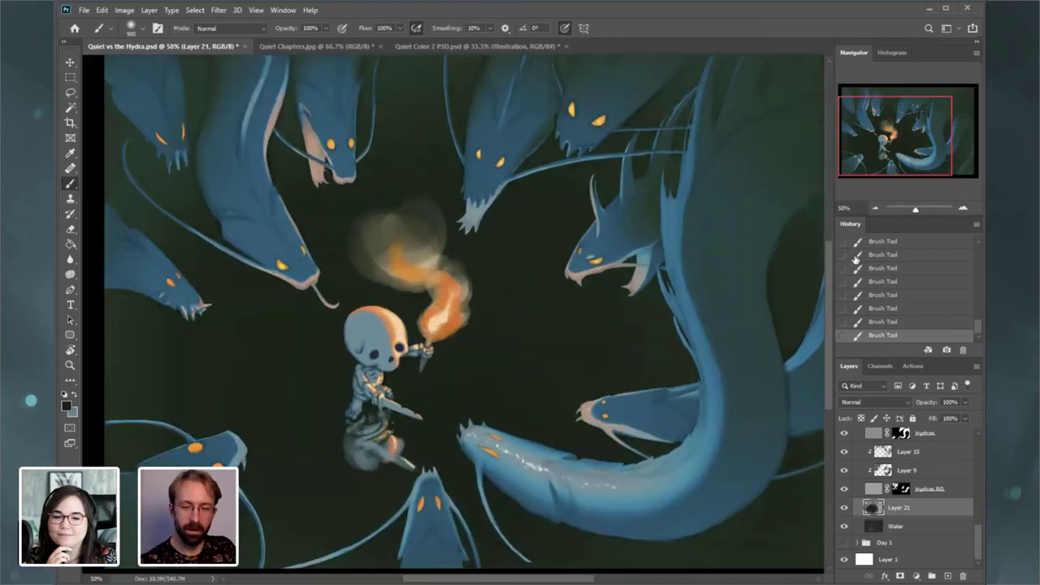
pyautogui.click(845, 508)
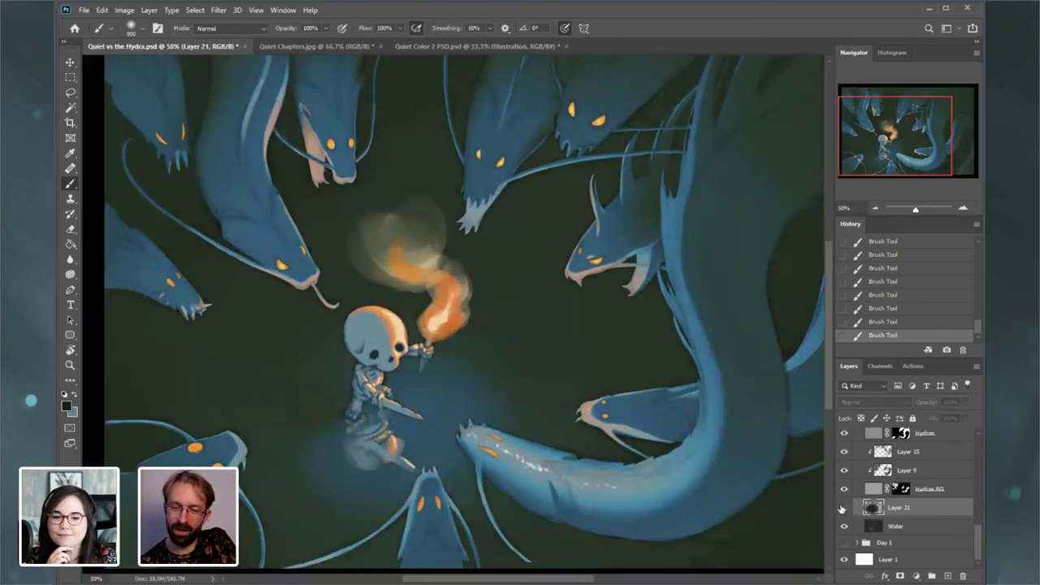
pyautogui.click(842, 508)
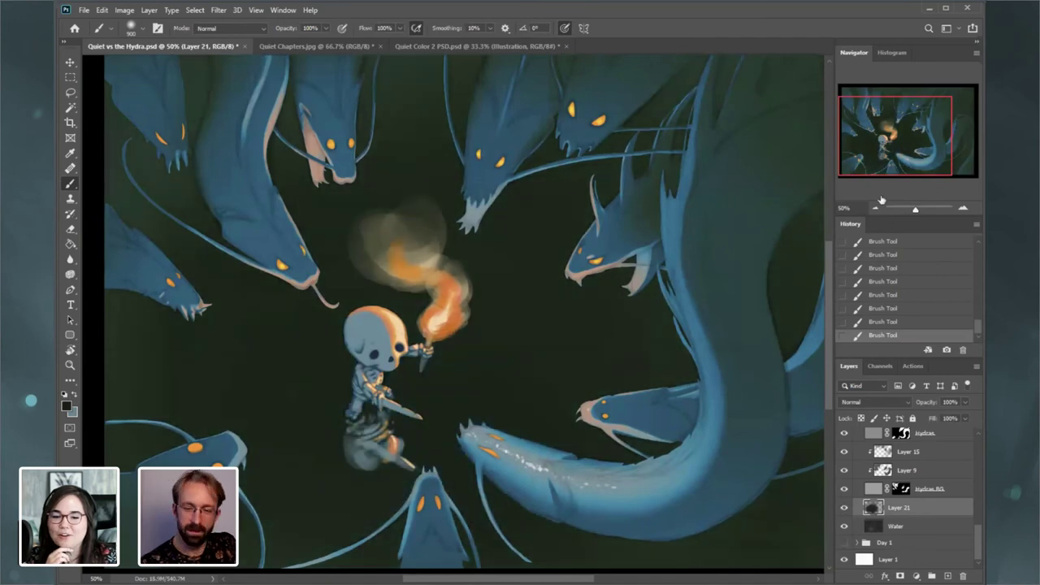
# - Flip the whole canvas horizontally
pyautogui.click(126, 12)
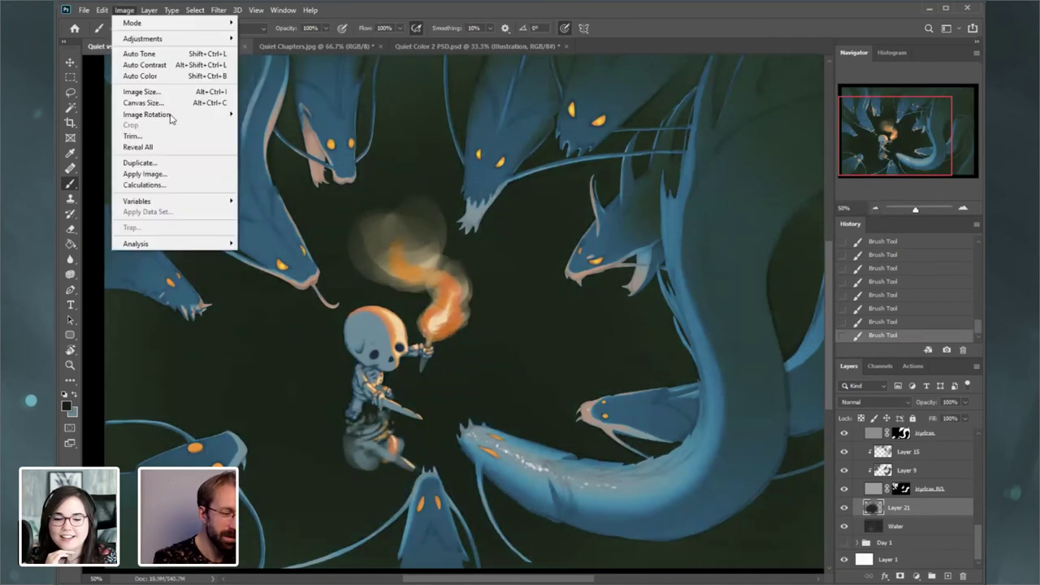
pyautogui.moveTo(195, 116)
pyautogui.click(286, 163)
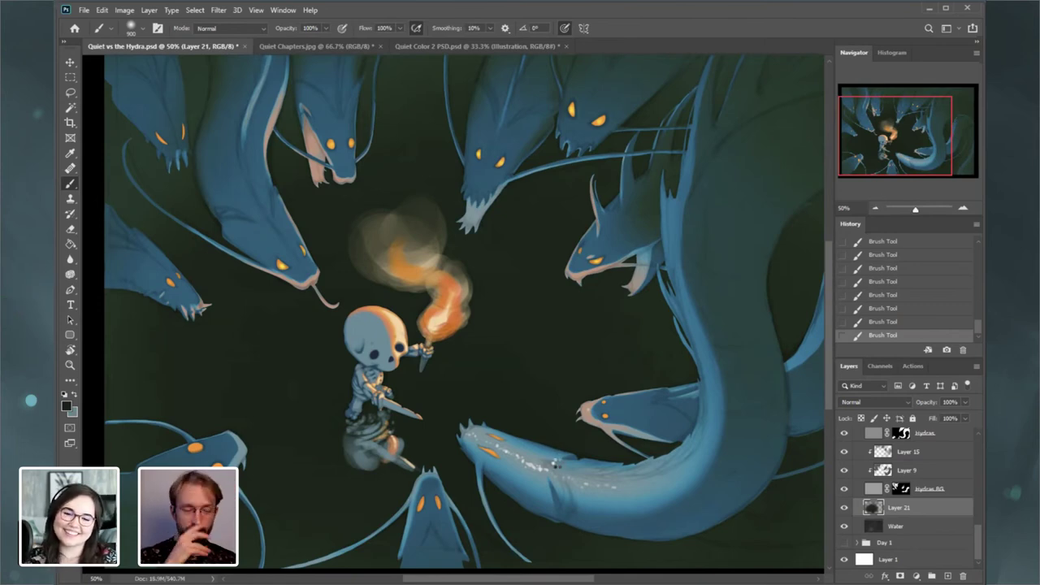
pyautogui.hotkey('ctrl', 'shift', 'h')
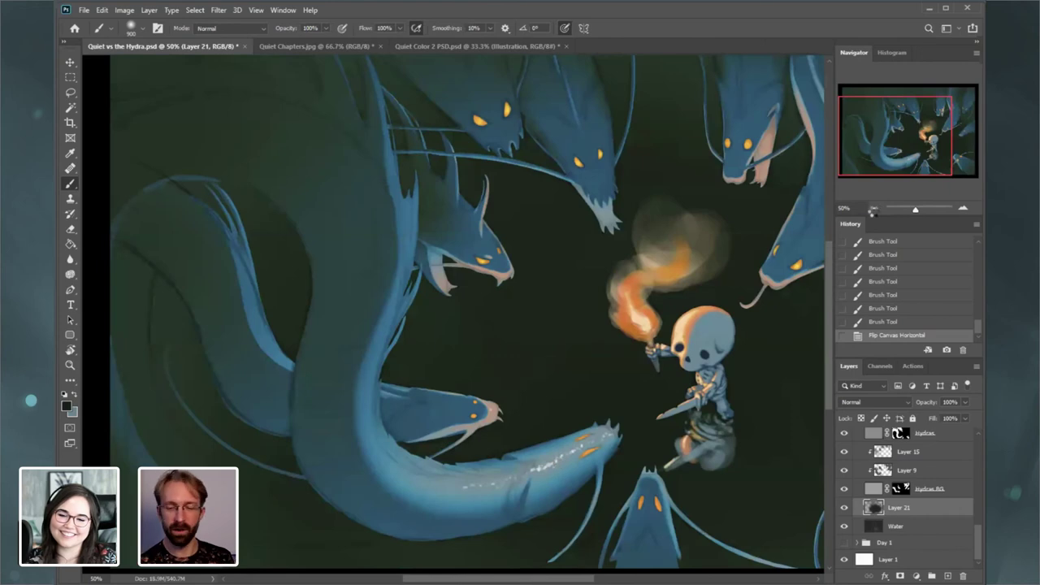
# - Brush soft dark grey over the water around the skeleton and out towards the surrounding hydra heads on Layer 21
pyautogui.click(874, 208)
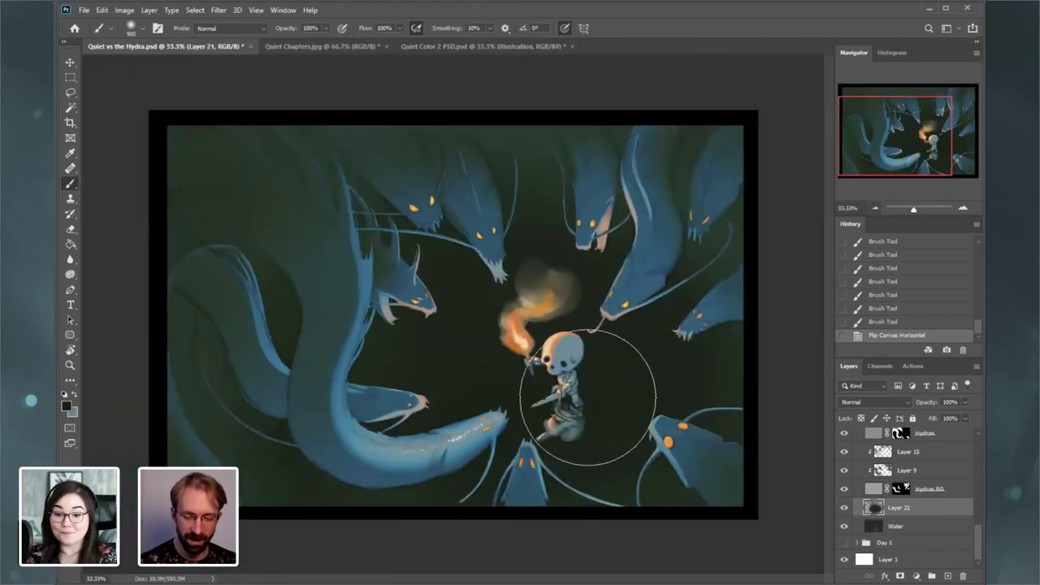
pyautogui.moveTo(466, 353)
pyautogui.mouseDown()
pyautogui.moveTo(408, 450)
pyautogui.moveTo(530, 416)
pyautogui.moveTo(476, 402)
pyautogui.mouseUp()
pyautogui.moveTo(552, 423); pyautogui.dragTo(530, 436)
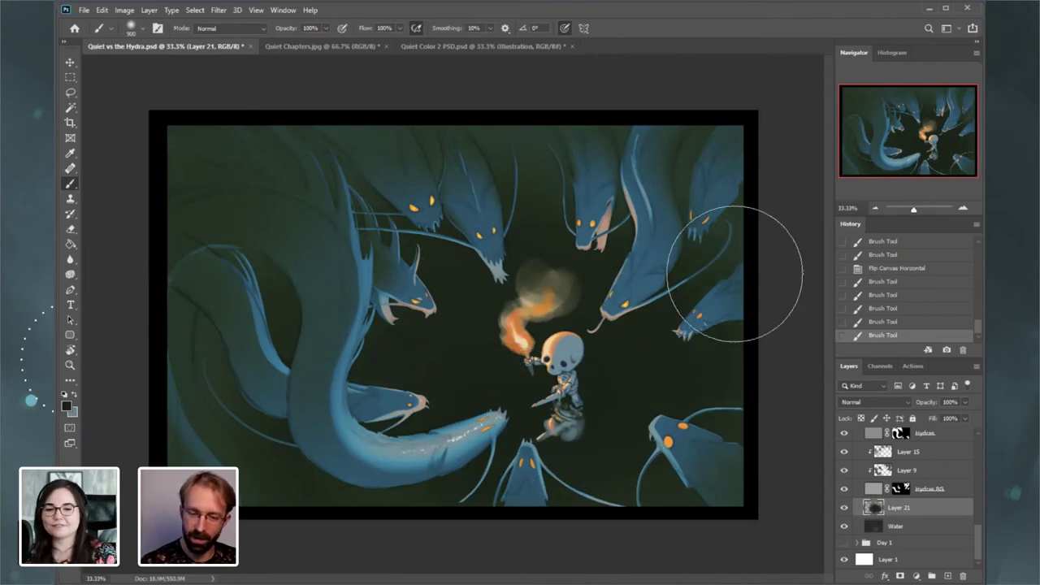
pyautogui.moveTo(360, 261)
pyautogui.mouseDown()
pyautogui.moveTo(381, 279)
pyautogui.moveTo(450, 282)
pyautogui.mouseUp()
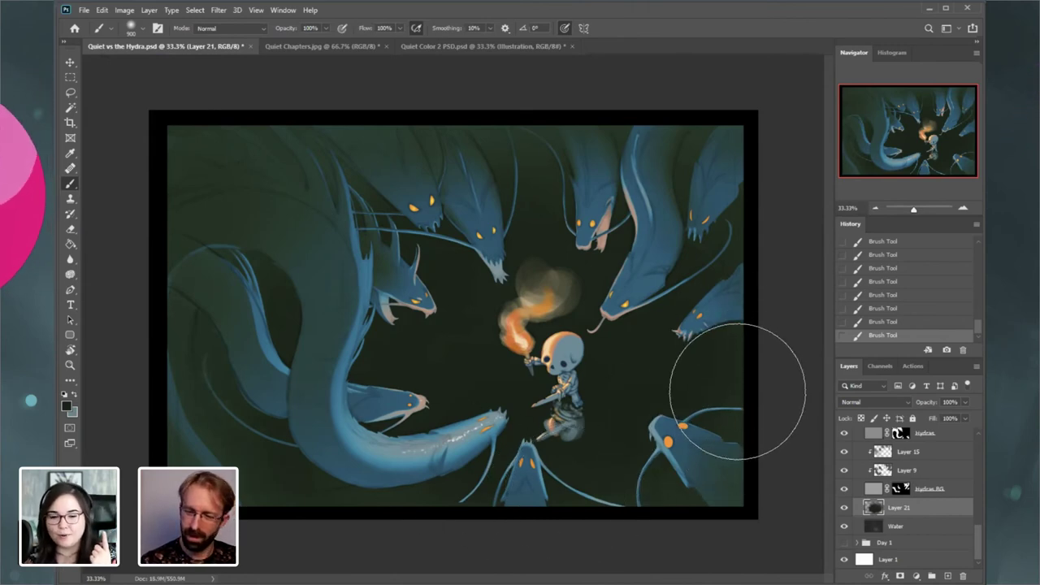
# - Set the foreground colour to near-black (RGB 18, 18, 18) and save the painting
pyautogui.click(67, 407)
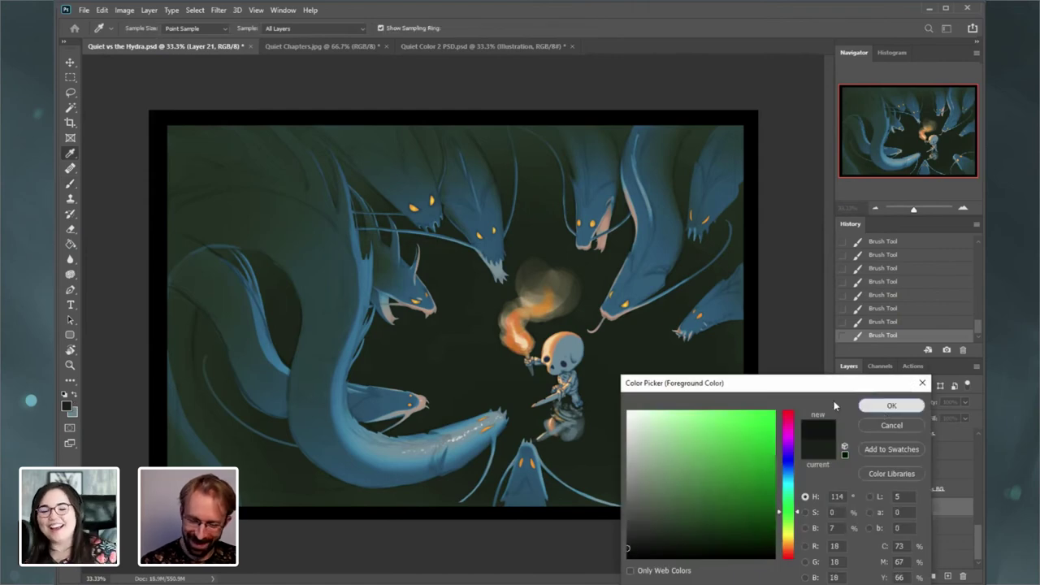
pyautogui.click(892, 405)
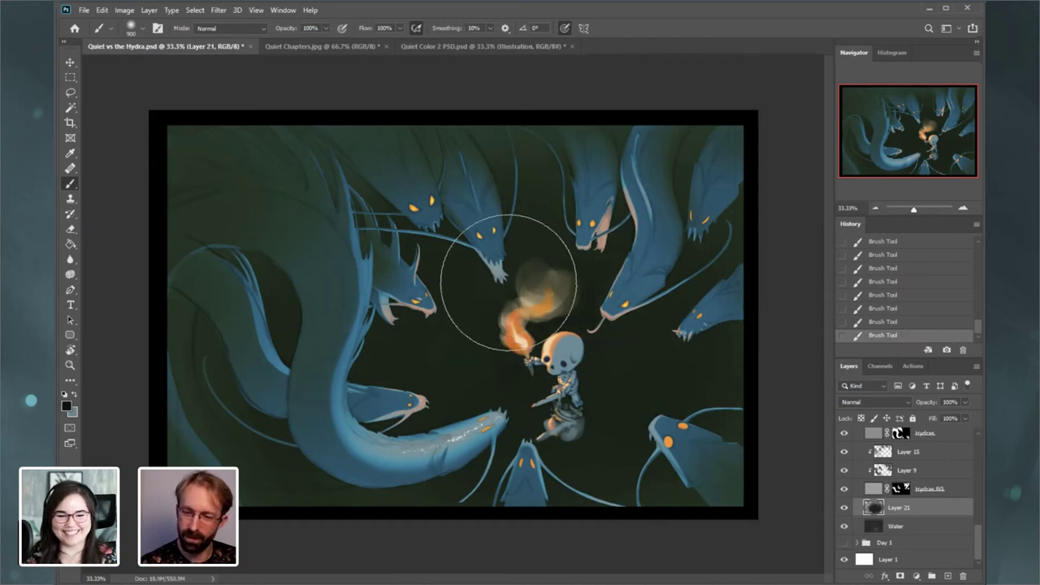
pyautogui.click(84, 9)
pyautogui.click(110, 138)
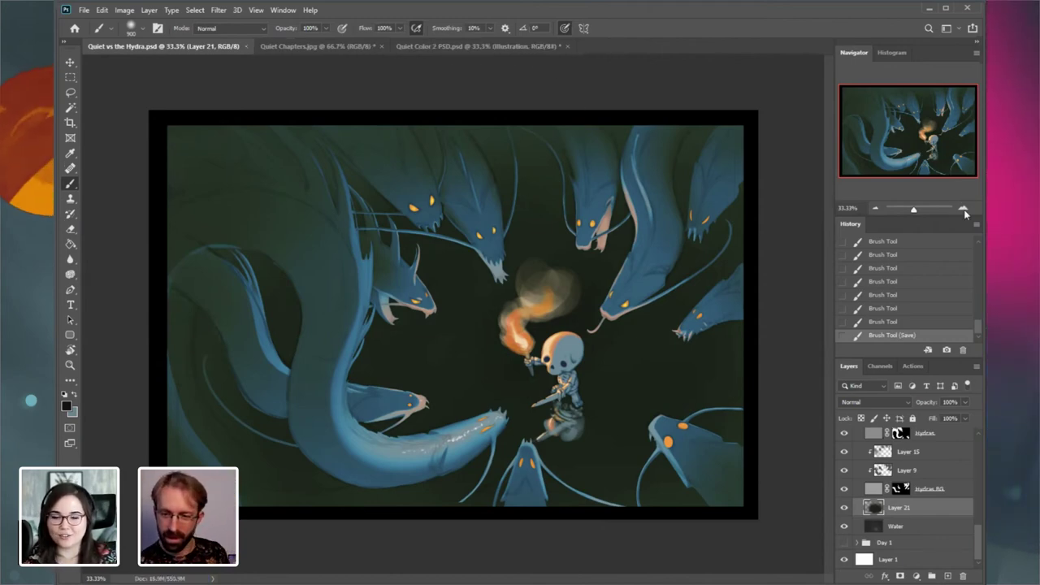
# - Try a near-black brush stroke over the skeleton's reflection at 50% zoom and undo it
pyautogui.hotkey('ctrl', '+')
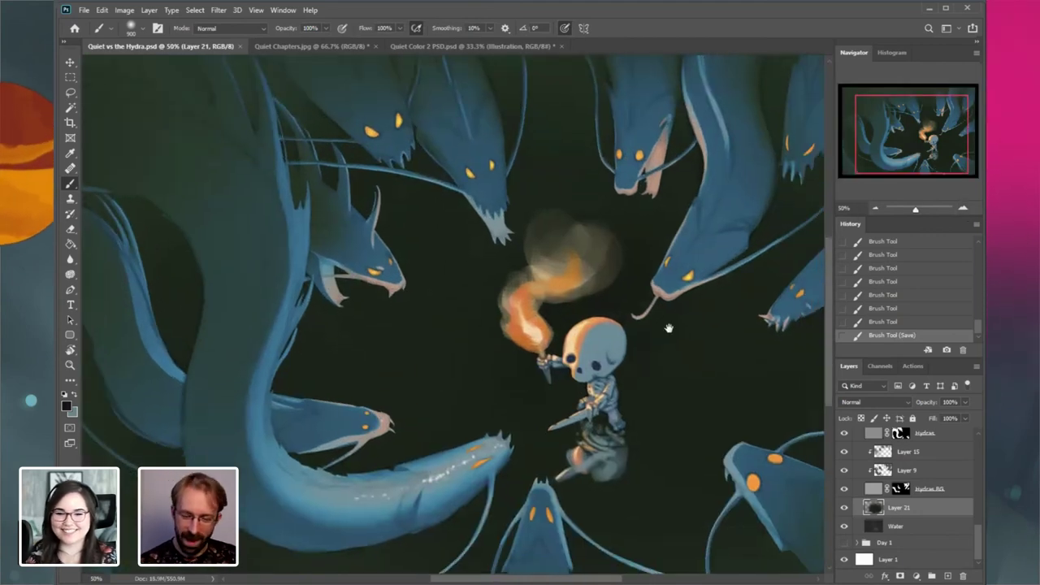
pyautogui.moveTo(597, 473); pyautogui.dragTo(622, 459)
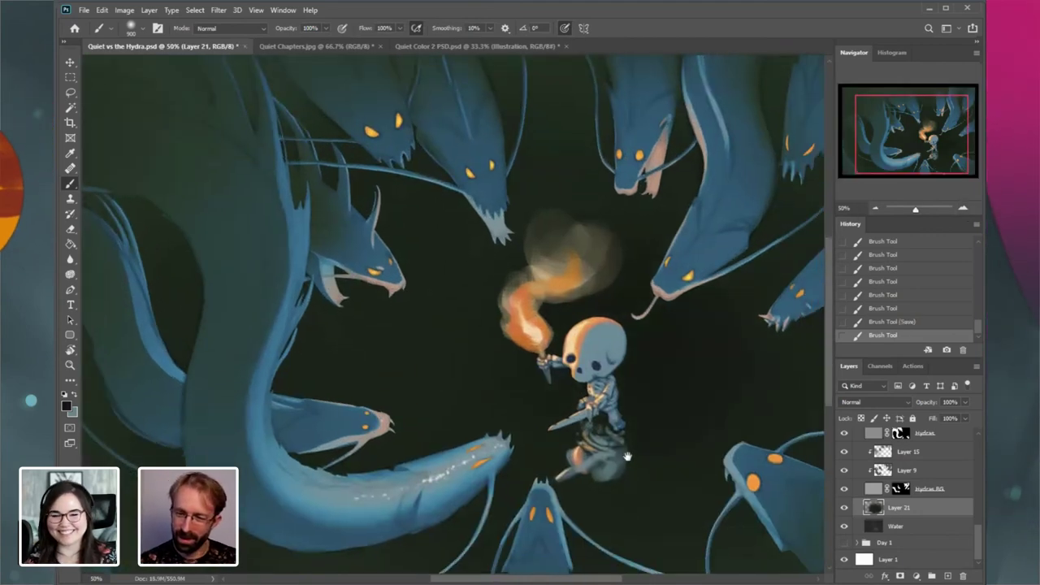
pyautogui.hotkey('ctrl', 'z')
pyautogui.hotkey('ctrl', '-')
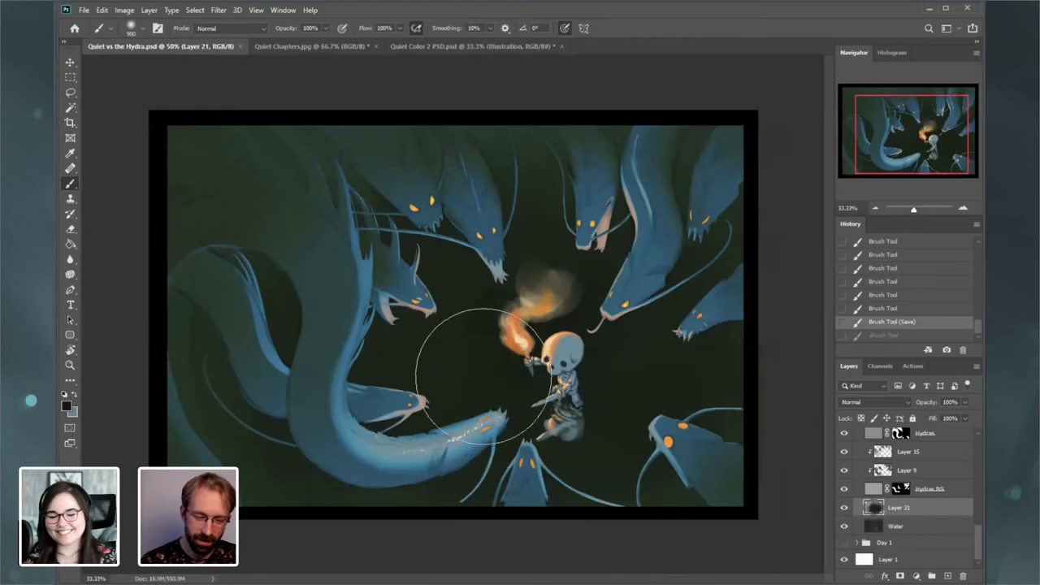
# - Deepen the water immediately around the skeleton with broad near-black strokes and compare the result with Layer 21 hidden
pyautogui.moveTo(483, 376); pyautogui.dragTo(642, 358)
pyautogui.moveTo(585, 407); pyautogui.dragTo(627, 333)
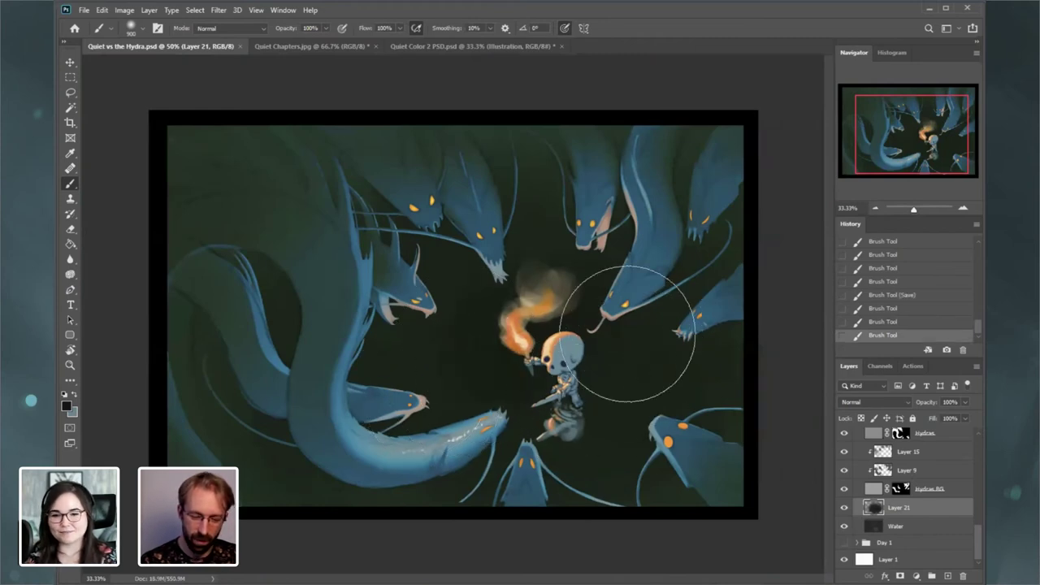
pyautogui.moveTo(572, 411); pyautogui.dragTo(536, 386)
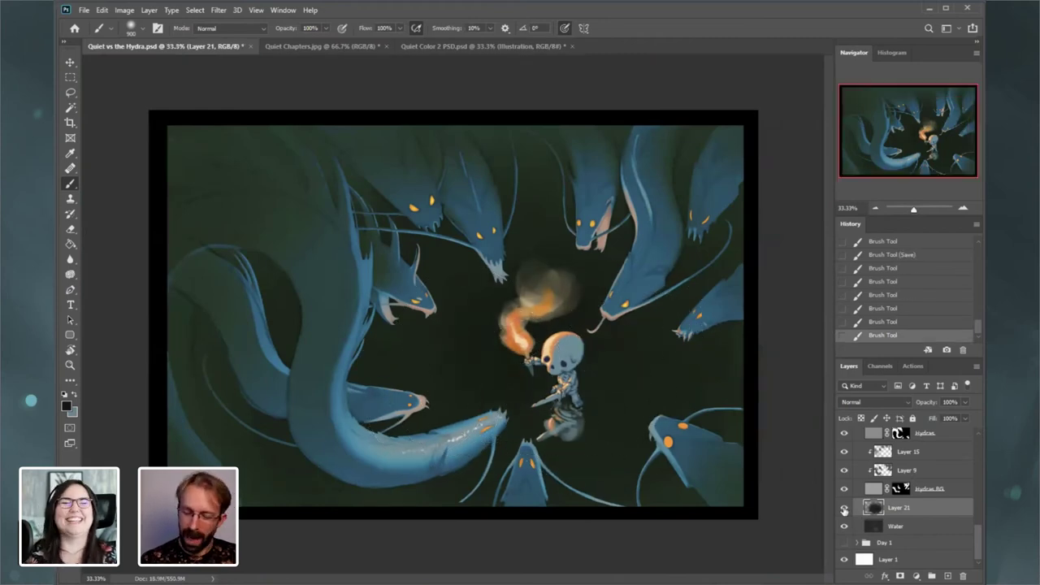
pyautogui.click(845, 509)
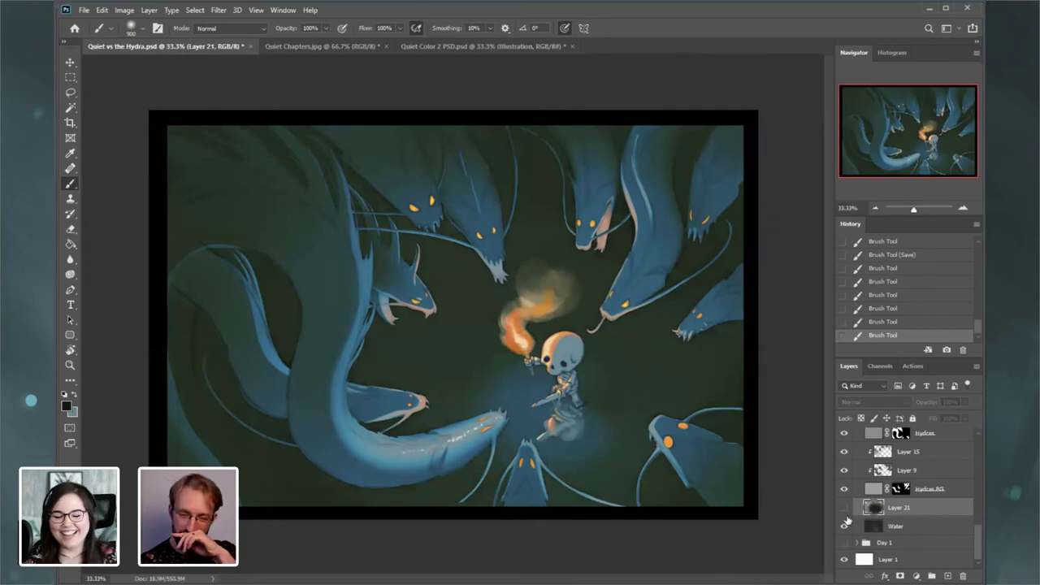
pyautogui.click(845, 508)
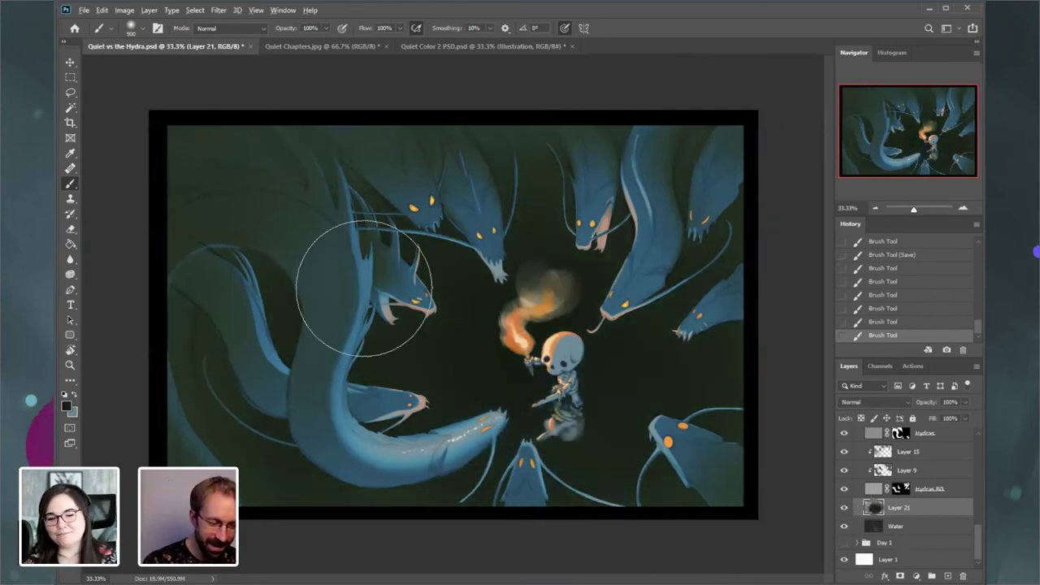
# - Brush soft dark tone over the water among the hydra coils and heads on Layer 21, undoing one stroke
pyautogui.moveTo(301, 422); pyautogui.dragTo(297, 376)
pyautogui.moveTo(458, 207); pyautogui.dragTo(397, 219)
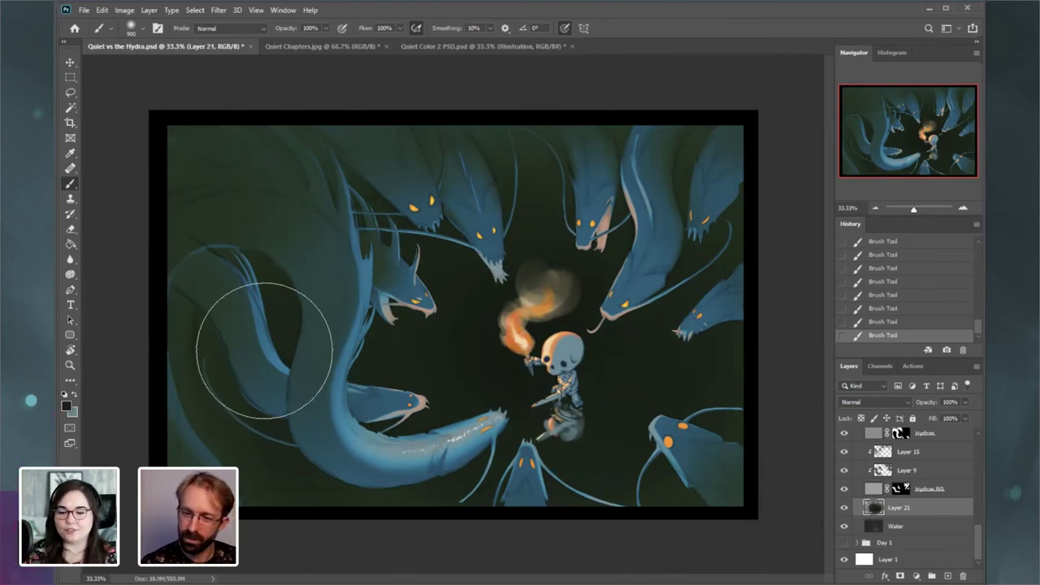
pyautogui.hotkey('ctrl', 'z')
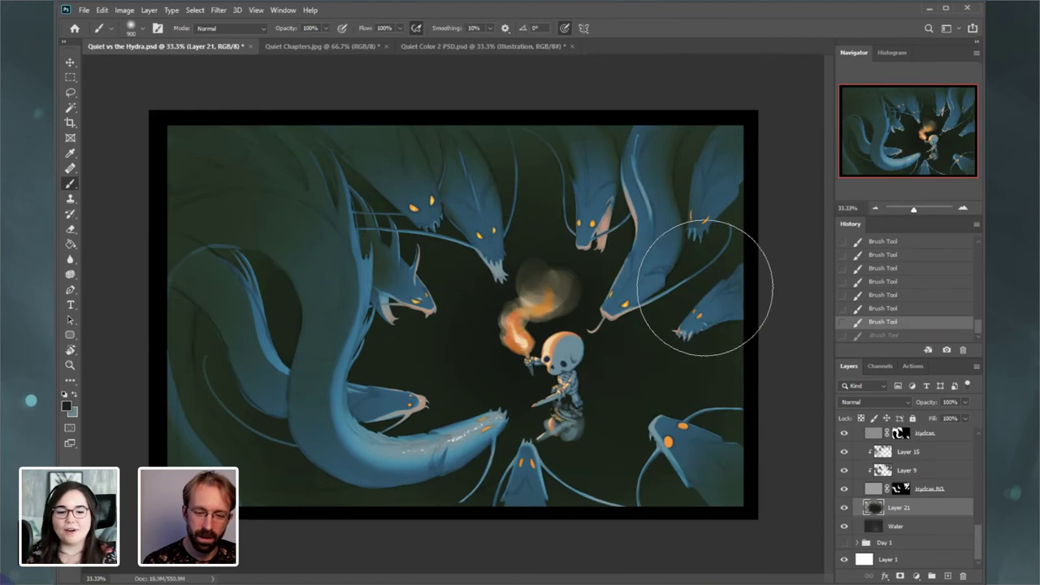
pyautogui.moveTo(692, 282); pyautogui.dragTo(655, 254)
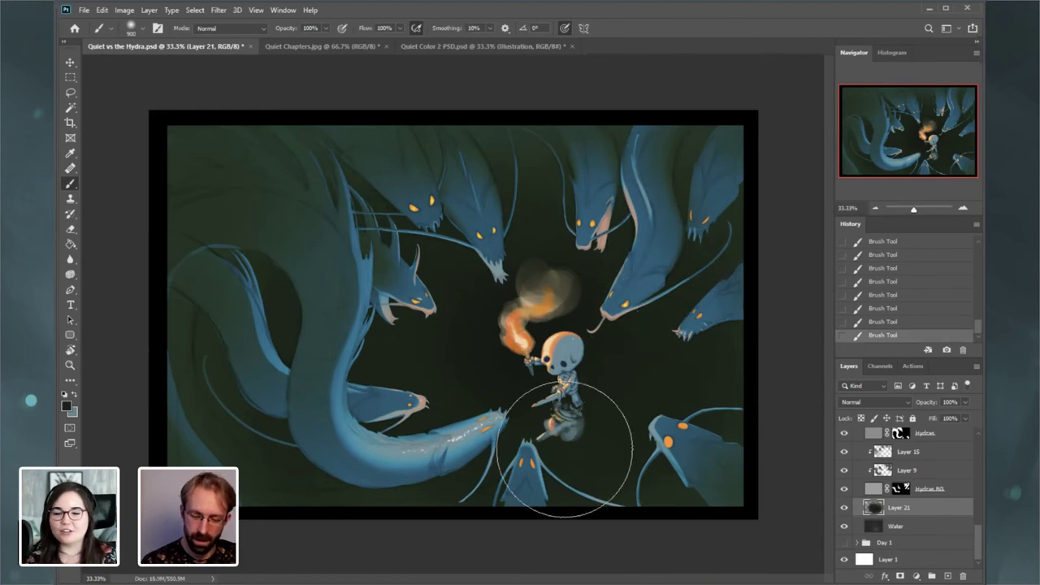